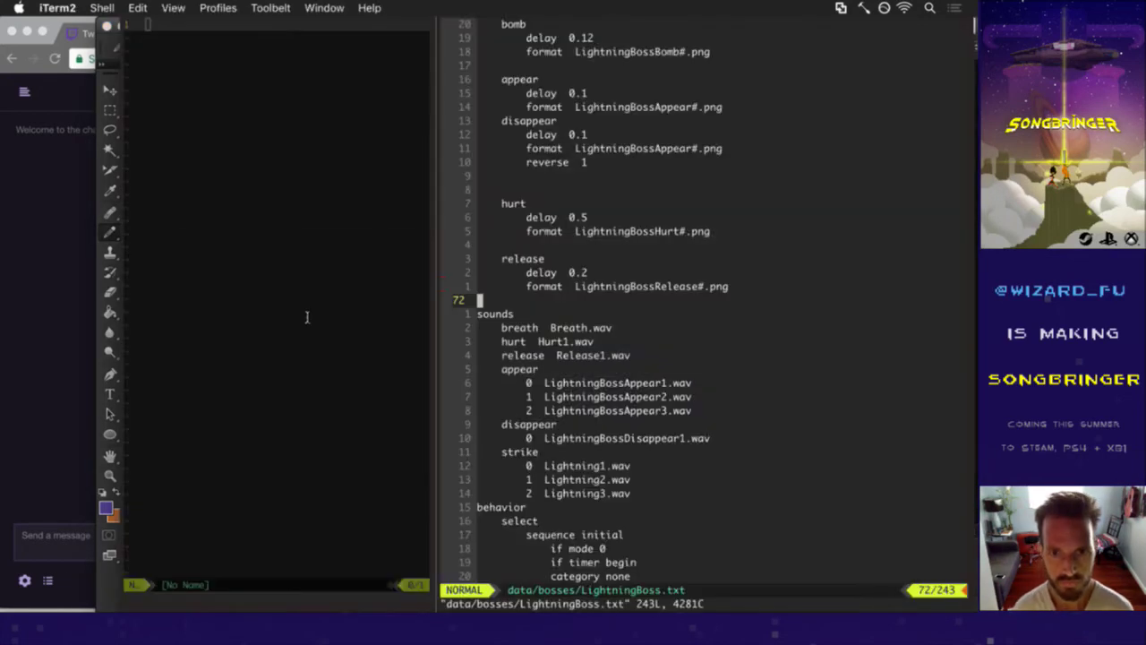
- Suspend the editor and change the shell's working directory to raw/sprites/Shadow/
{"action": "key", "text": "ctrl+z"}
{"action": "type", "text": "cd raw/sprites/"}
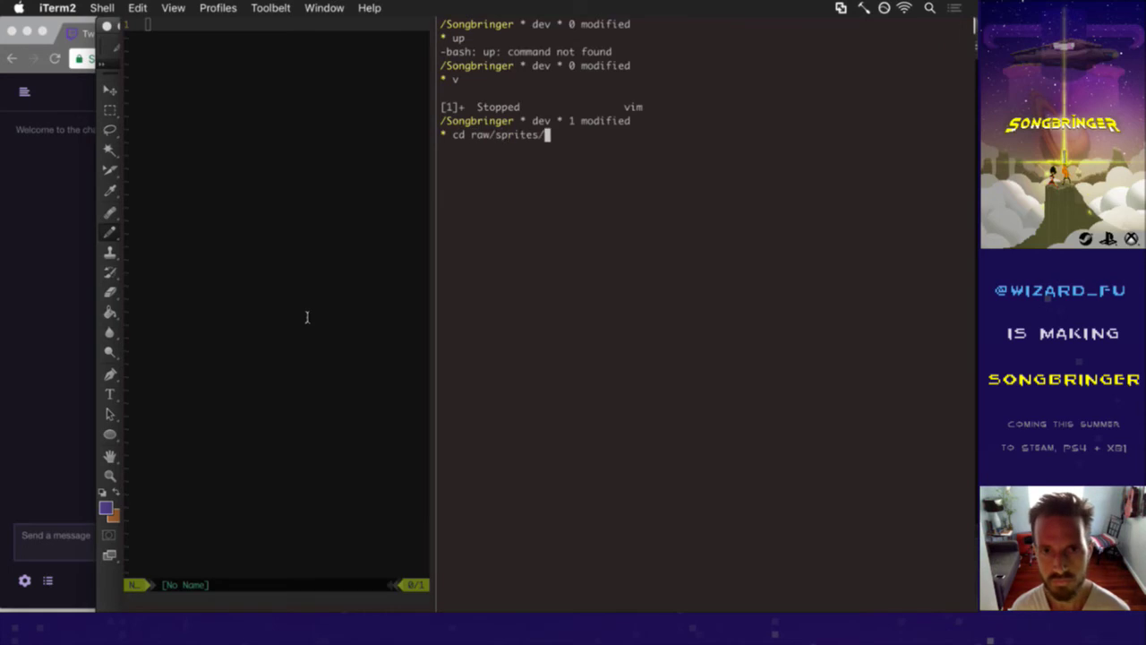
{"action": "type", "text": "Shadow/"}
{"action": "key", "text": "Return"}
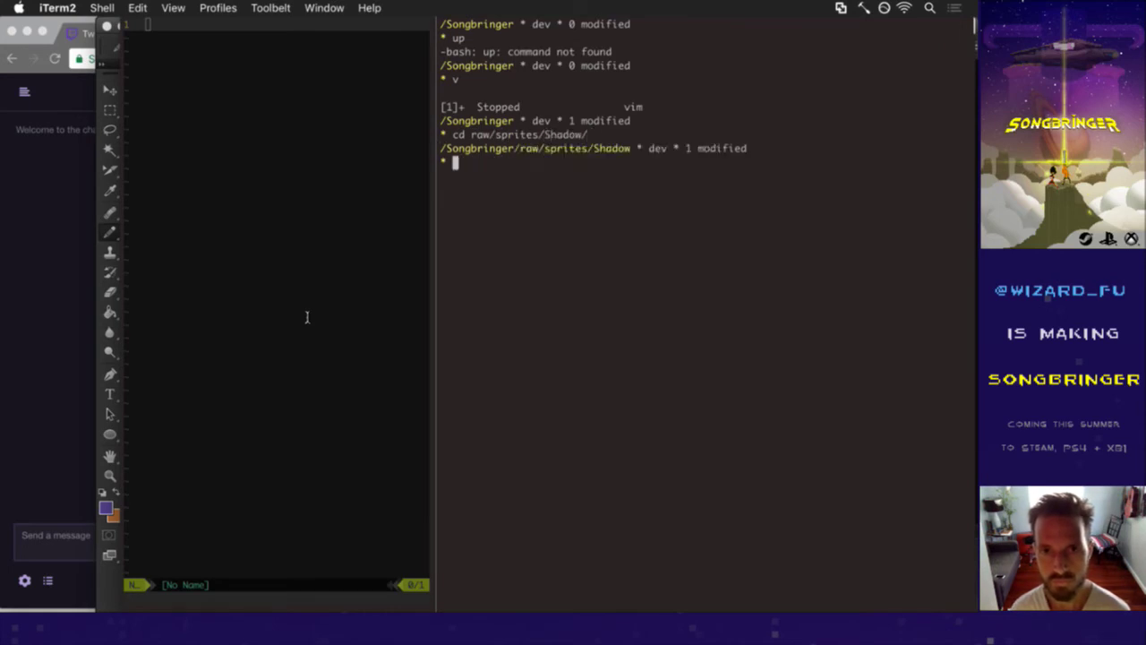
- Rename LightningBossRelease.psd to LightningBossDie.psd with git mv
{"action": "type", "text": "git mv LightningBoss"}
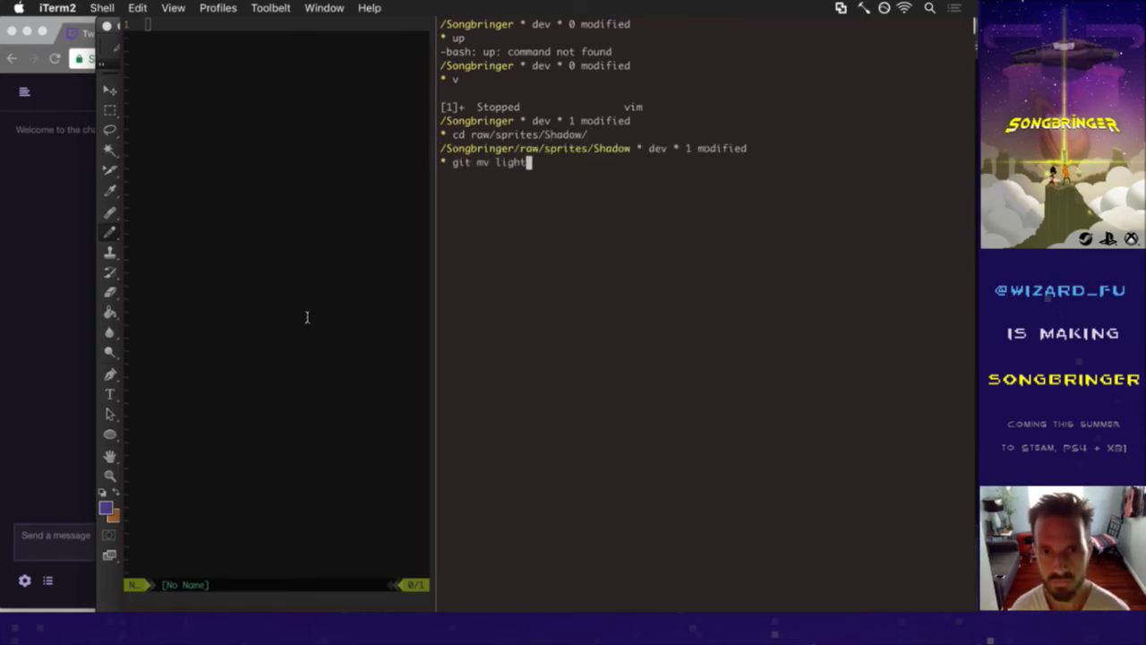
{"action": "type", "text": "Rel"}
{"action": "key", "text": "Tab"}
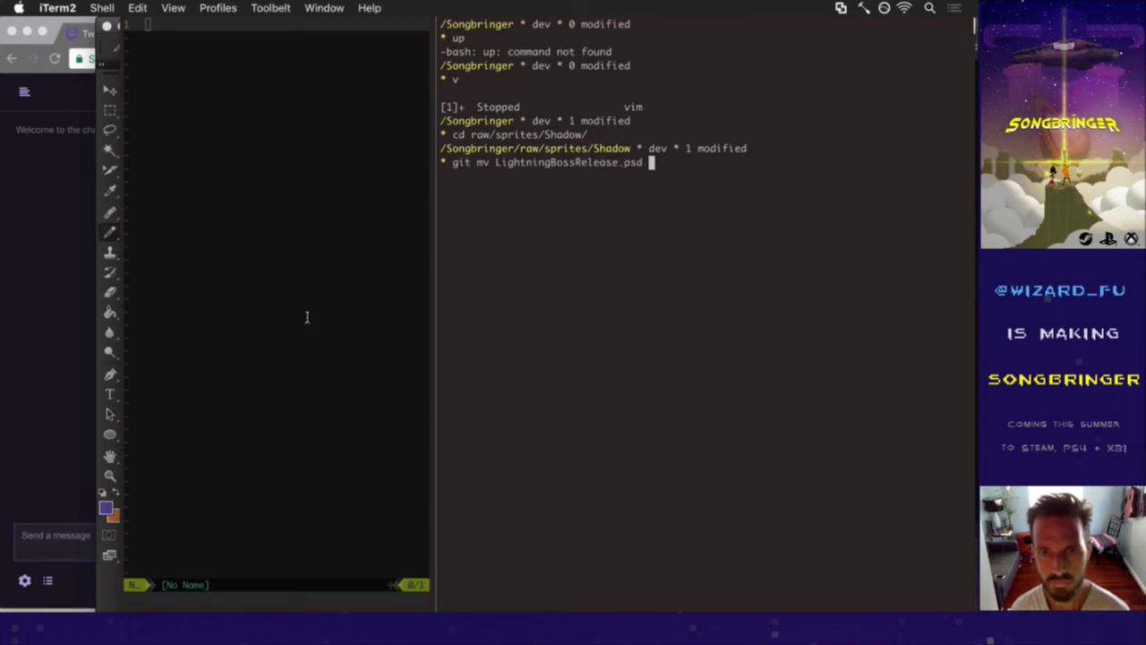
{"action": "type", "text": "Light"}
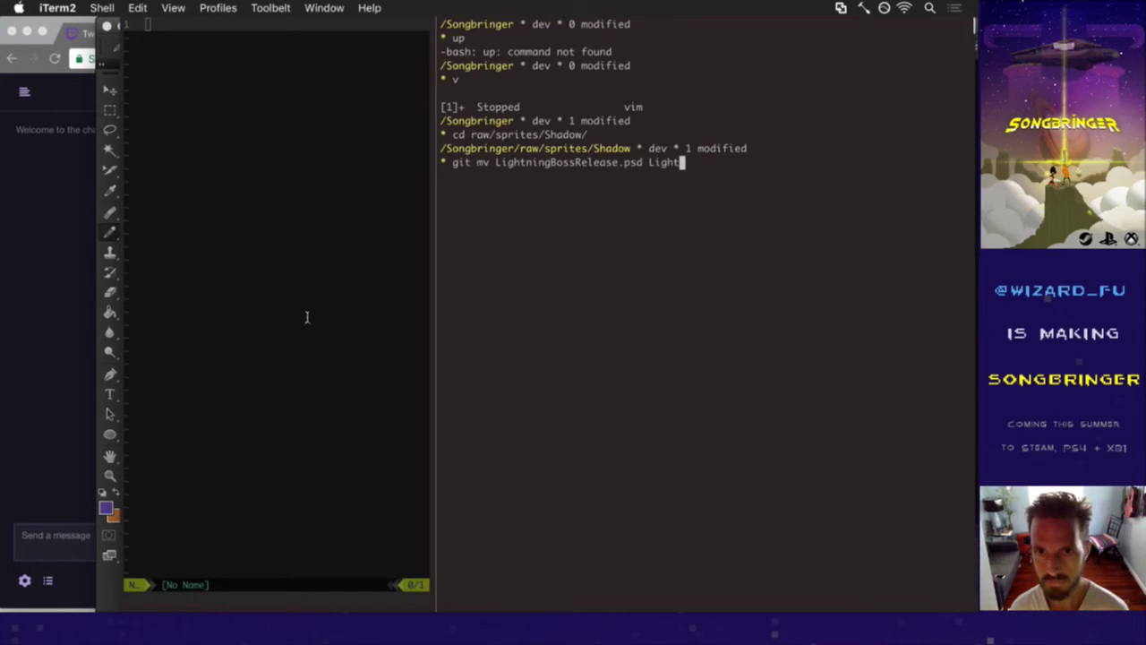
{"action": "type", "text": "ningBossDie.psd"}
{"action": "key", "text": "Return"}
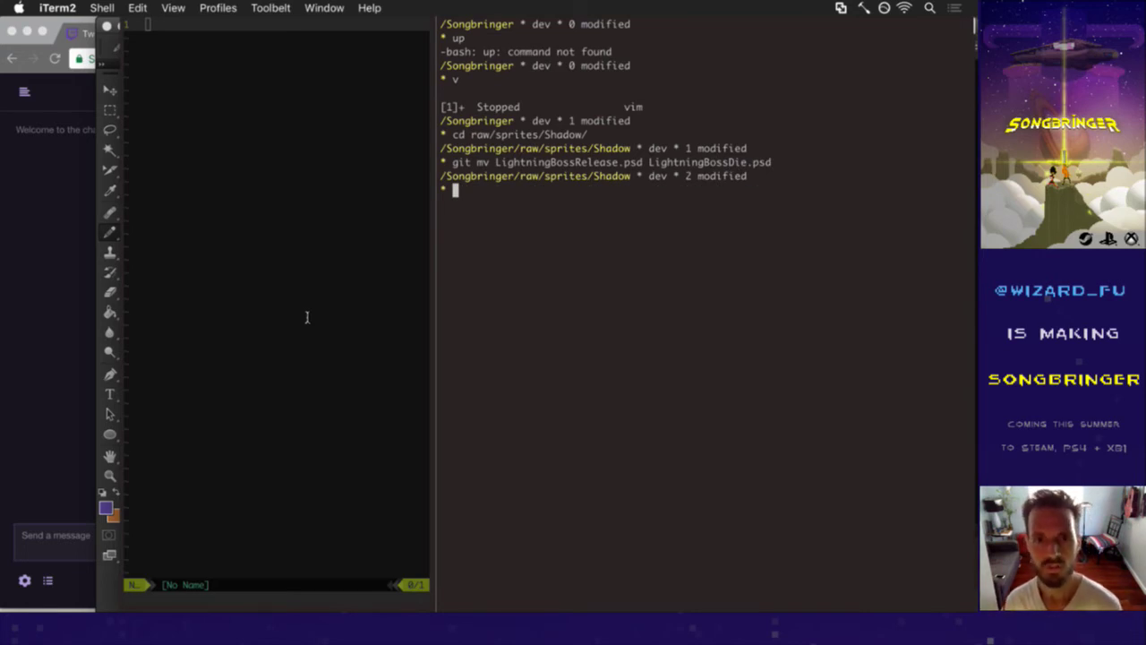
- Copy LightningBossAppear.psd to a new file named LightningBossRelease.psd with the cp command
{"action": "type", "text": "cp Light"}
{"action": "key", "text": "Tab"}
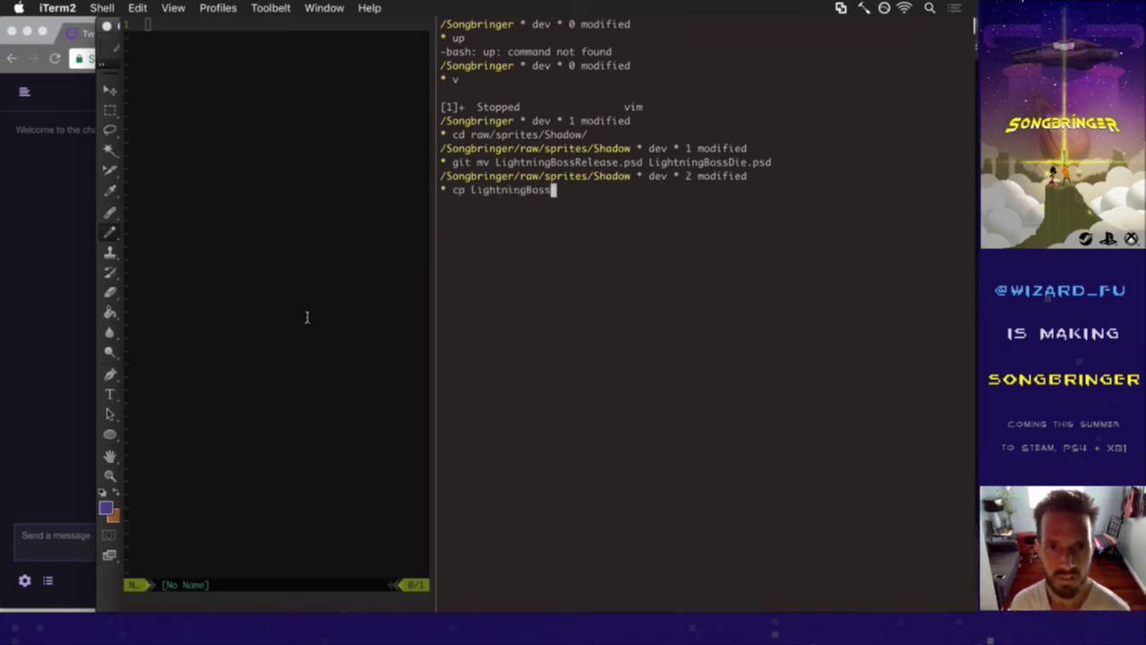
{"action": "type", "text": "Appear"}
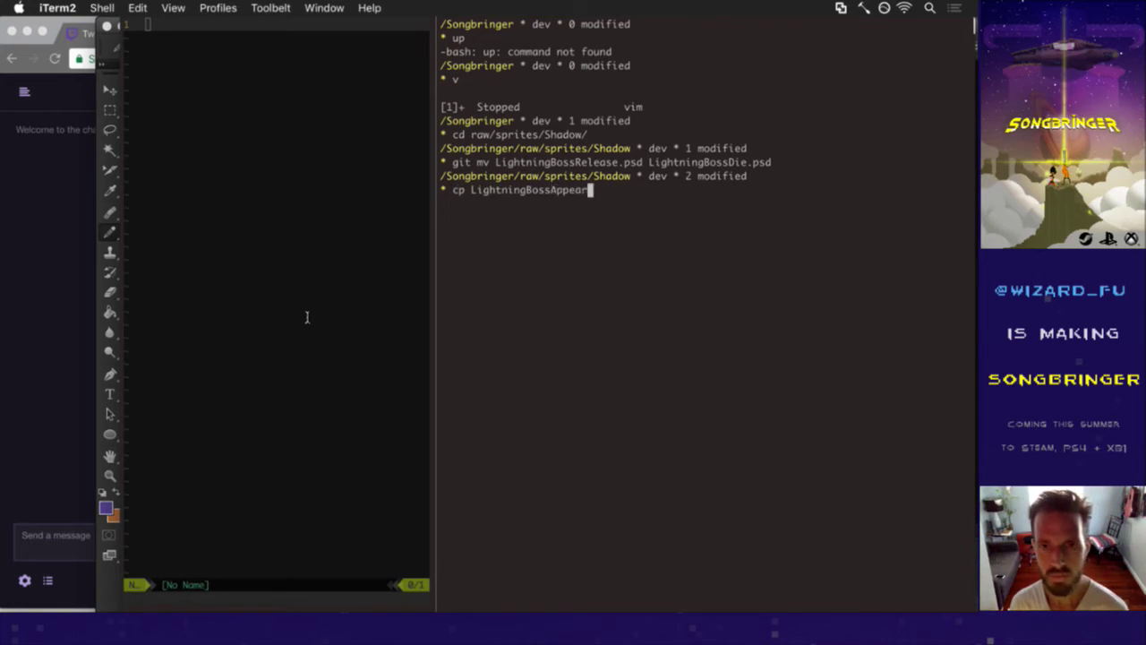
{"action": "type", "text": ".psd"}
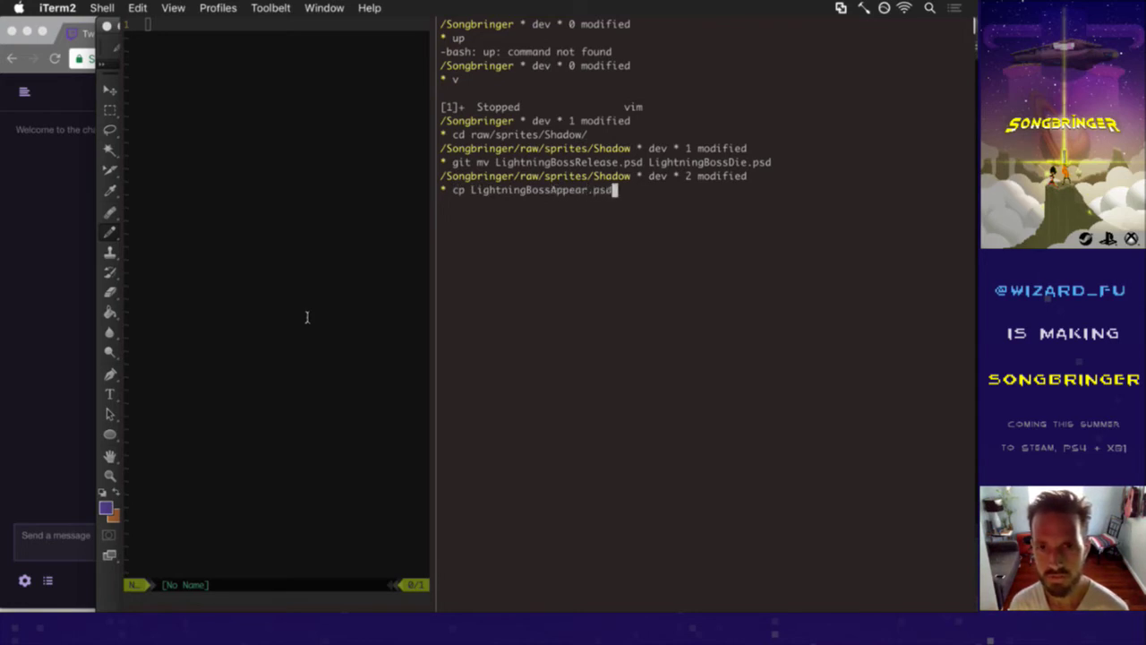
{"action": "key", "text": "BackSpace"}
{"action": "key", "text": "BackSpace"}
{"action": "key", "text": "BackSpace"}
{"action": "key", "text": "BackSpace"}
{"action": "key", "text": "BackSpace"}
{"action": "key", "text": "BackSpace"}
{"action": "key", "text": "BackSpace"}
{"action": "key", "text": "BackSpace"}
{"action": "key", "text": "BackSpace"}
{"action": "key", "text": "BackSpace"}
{"action": "type", "text": "D"}
{"action": "key", "text": "Tab"}
{"action": "key", "text": "BackSpace"}
{"action": "key", "text": "BackSpace"}
{"action": "key", "text": "BackSpace"}
{"action": "key", "text": "BackSpace"}
{"action": "key", "text": "BackSpace"}
{"action": "key", "text": "BackSpace"}
{"action": "key", "text": "BackSpace"}
{"action": "key", "text": "BackSpace"}
{"action": "type", "text": "Appear"}
{"action": "key", "text": "BackSpace"}
{"action": "type", "text": ".psd"}
{"action": "key", "text": "BackSpace"}
{"action": "key", "text": "BackSpace"}
{"action": "key", "text": "BackSpace"}
{"action": "key", "text": "BackSpace"}
{"action": "key", "text": "BackSpace"}
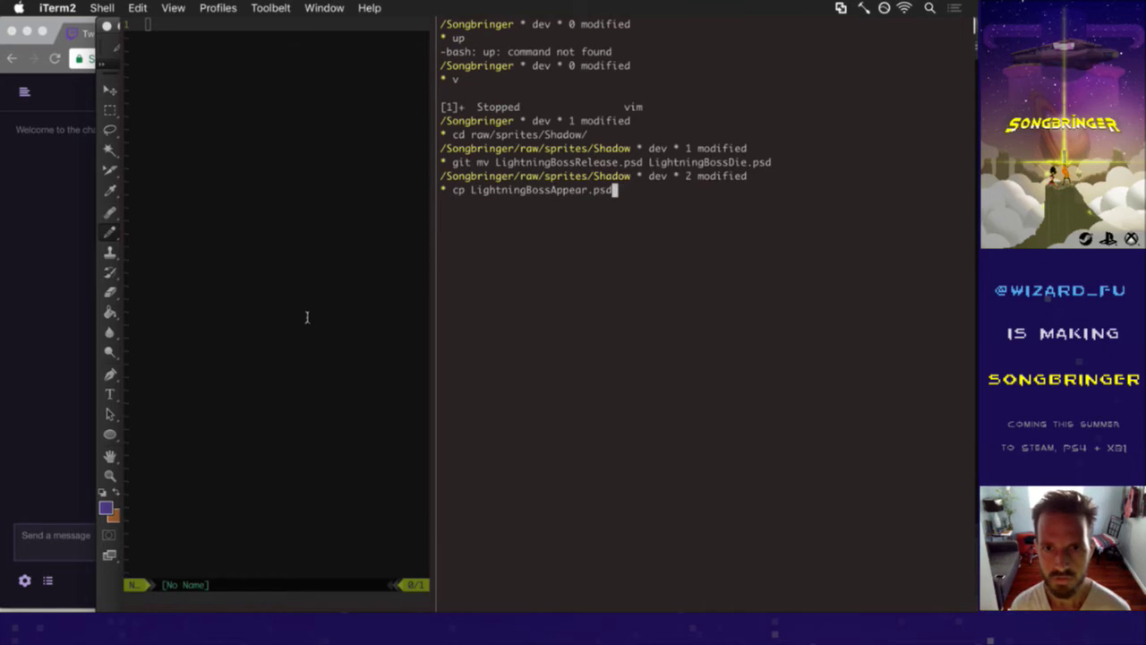
{"action": "key", "text": "Tab"}
{"action": "key", "text": "Tab"}
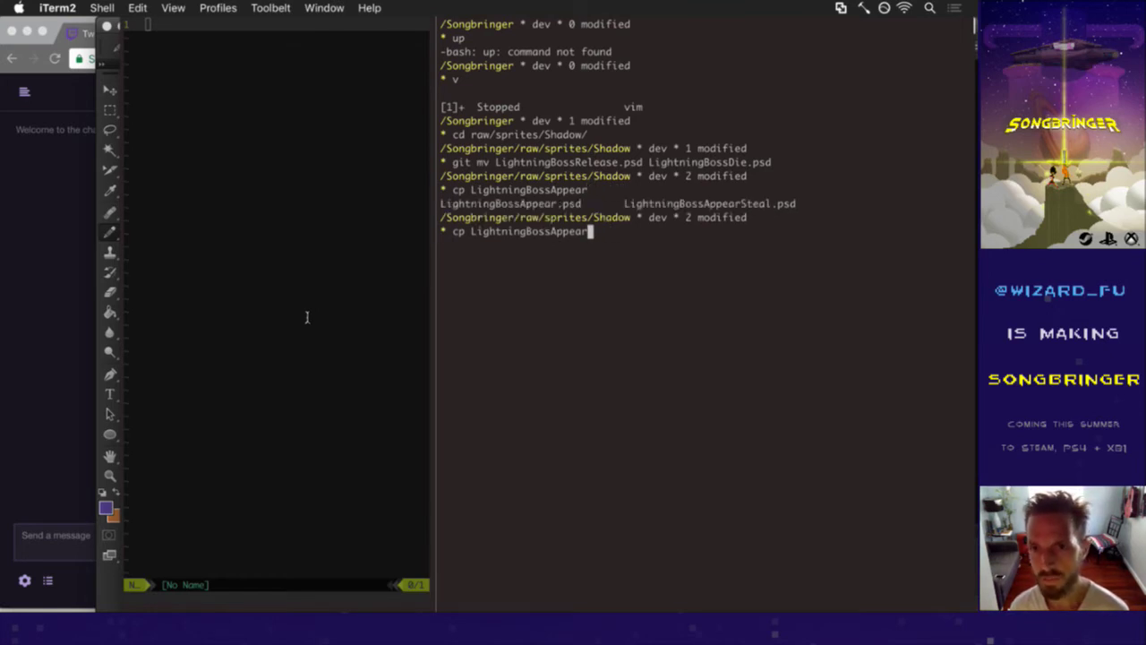
{"action": "type", "text": ".psd "}
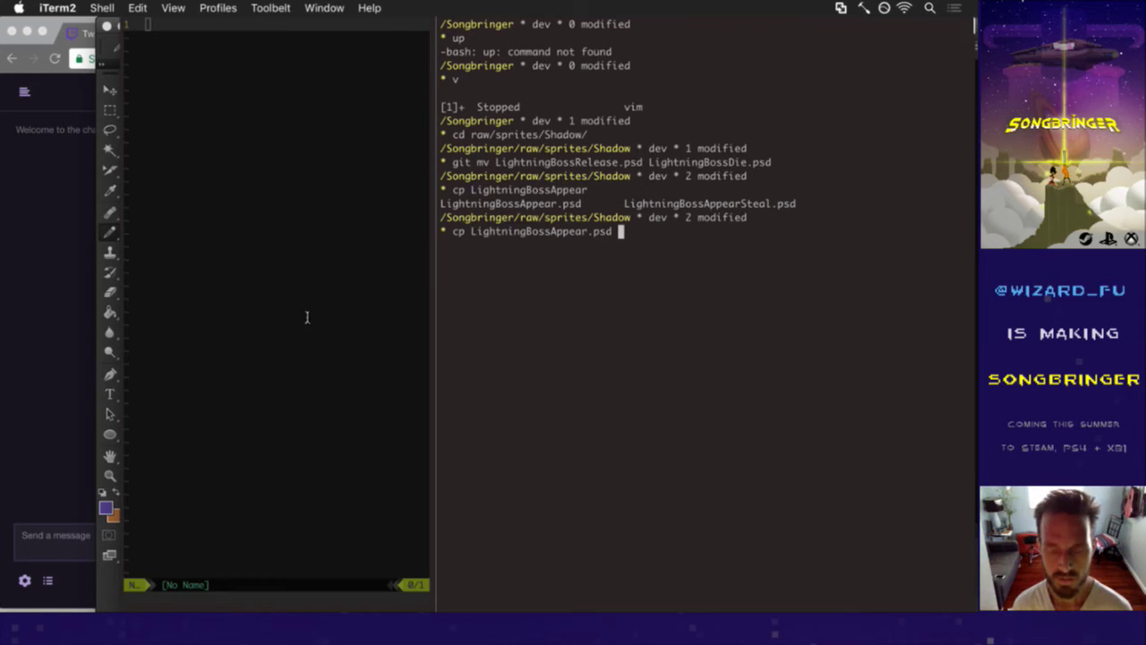
{"action": "type", "text": "LightningBossRelease.psd"}
{"action": "key", "text": "Return"}
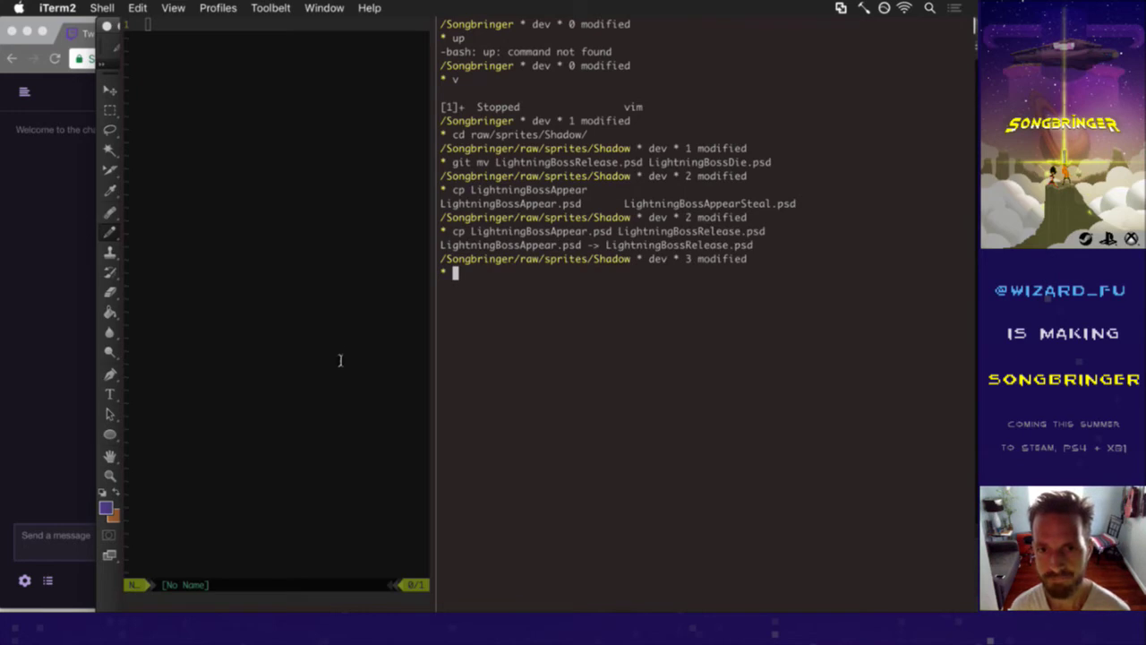
- Go back up three directories to the Songbringer project root and run the v command
{"action": "type", "text": "cd ../../.."}
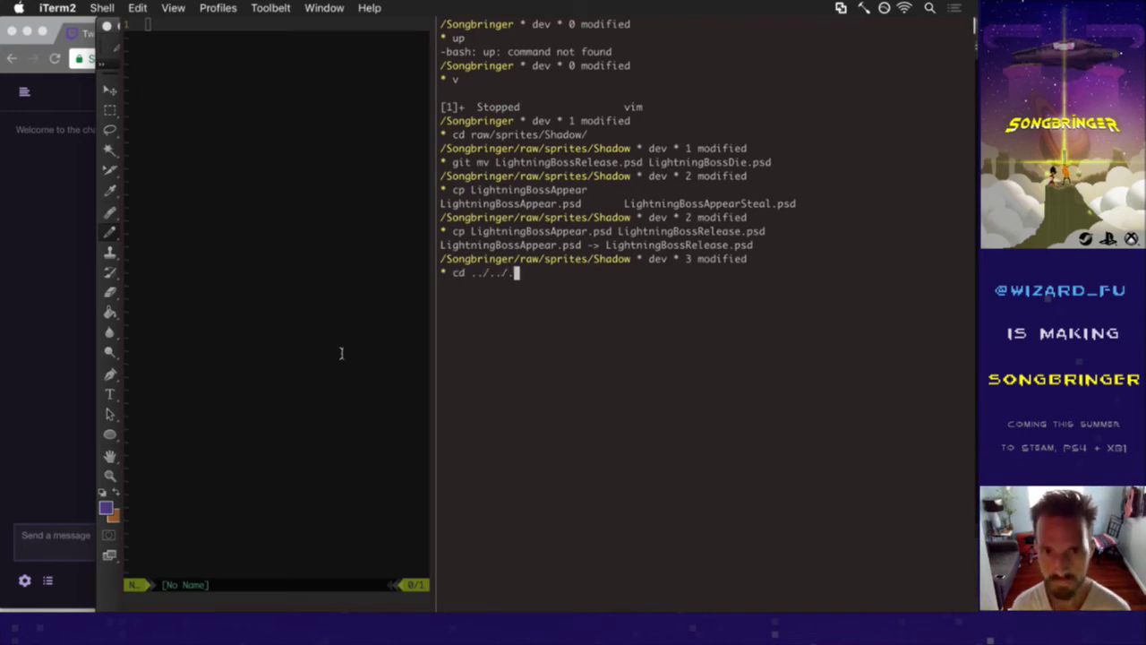
{"action": "key", "text": "Return"}
{"action": "type", "text": "v"}
{"action": "key", "text": "Return"}
- Switch to Photoshop and open LightningBossRelease.psd from the Shadow folder
{"action": "key", "text": "super+Tab"}
{"action": "left_click", "coordinate": [120, 7]}
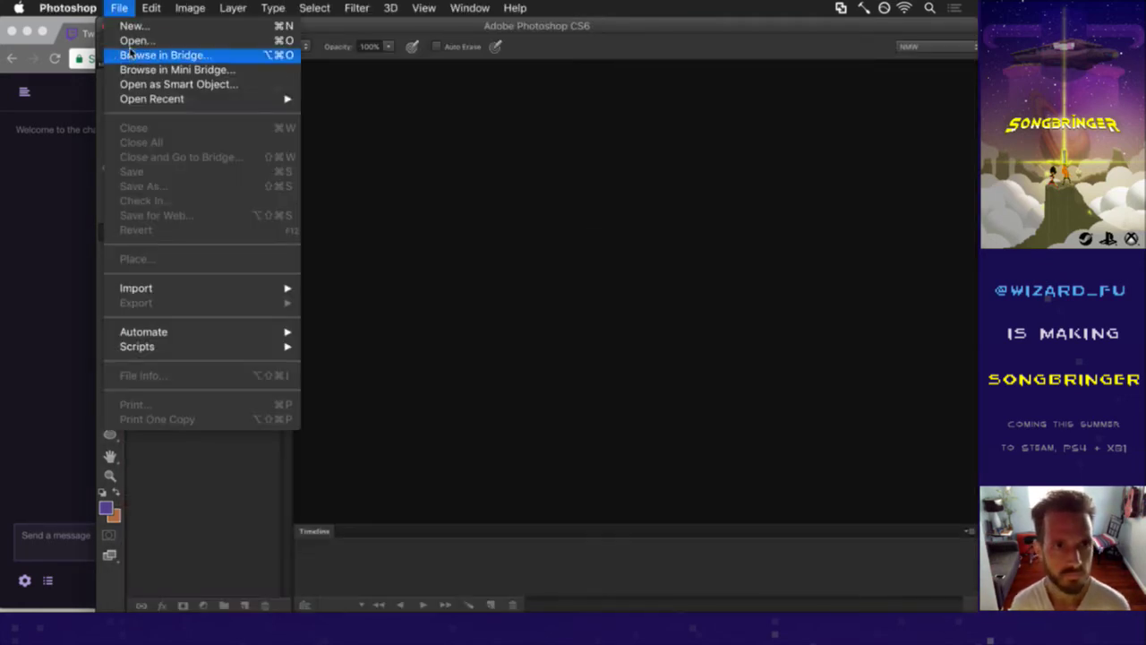
{"action": "key", "text": "Return"}
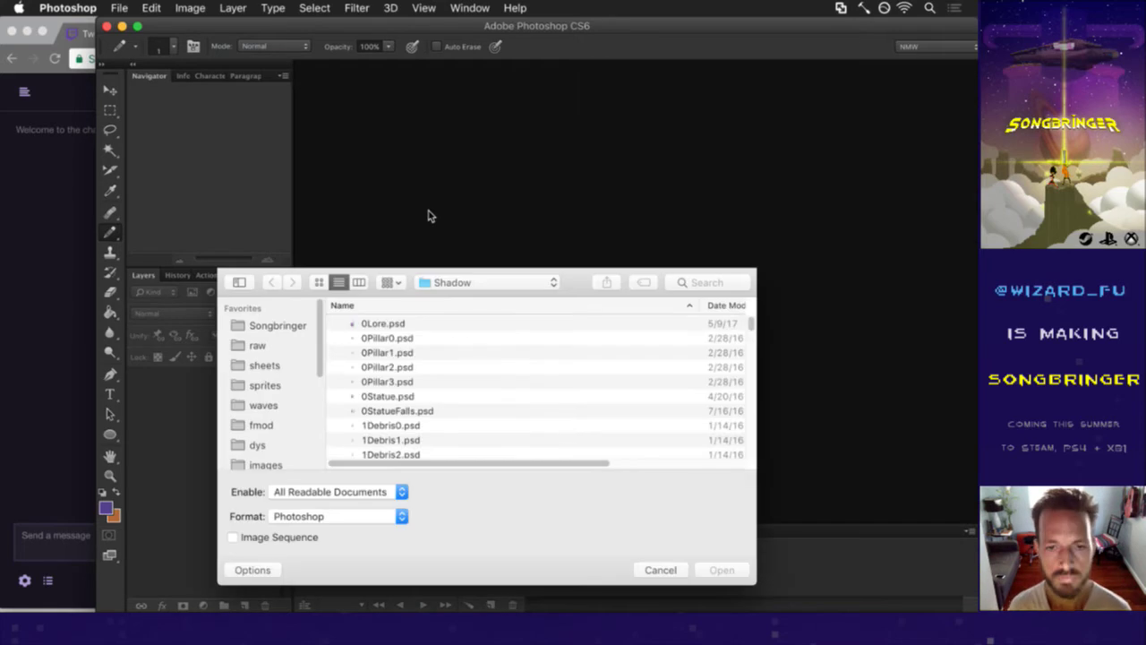
{"action": "left_click", "coordinate": [438, 383]}
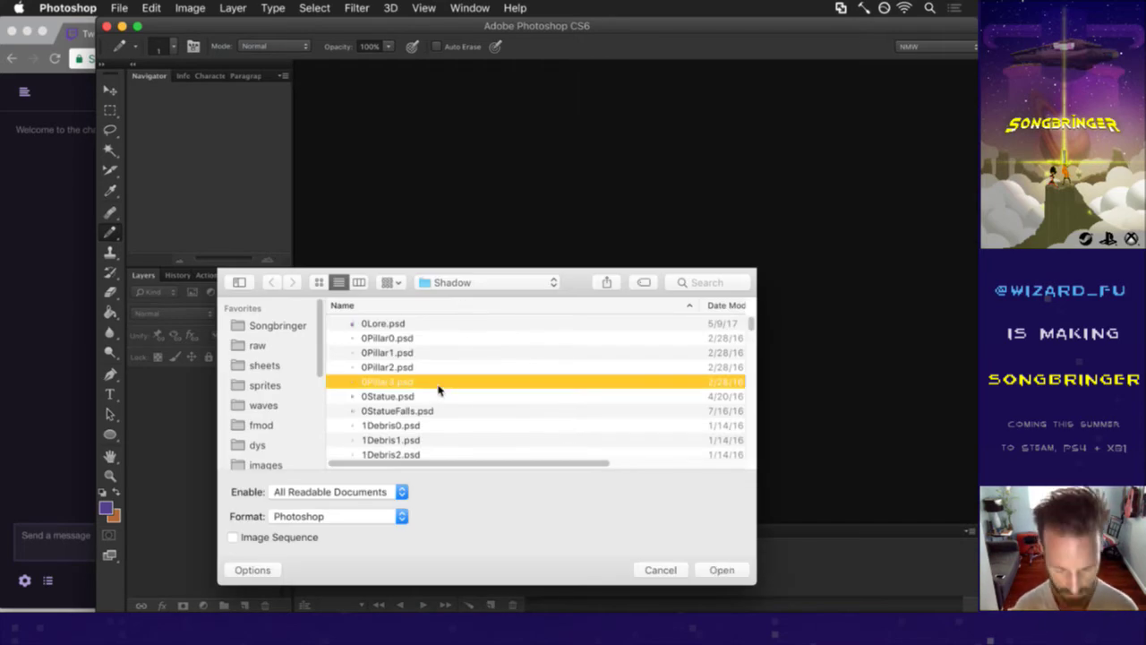
{"action": "key", "text": "l"}
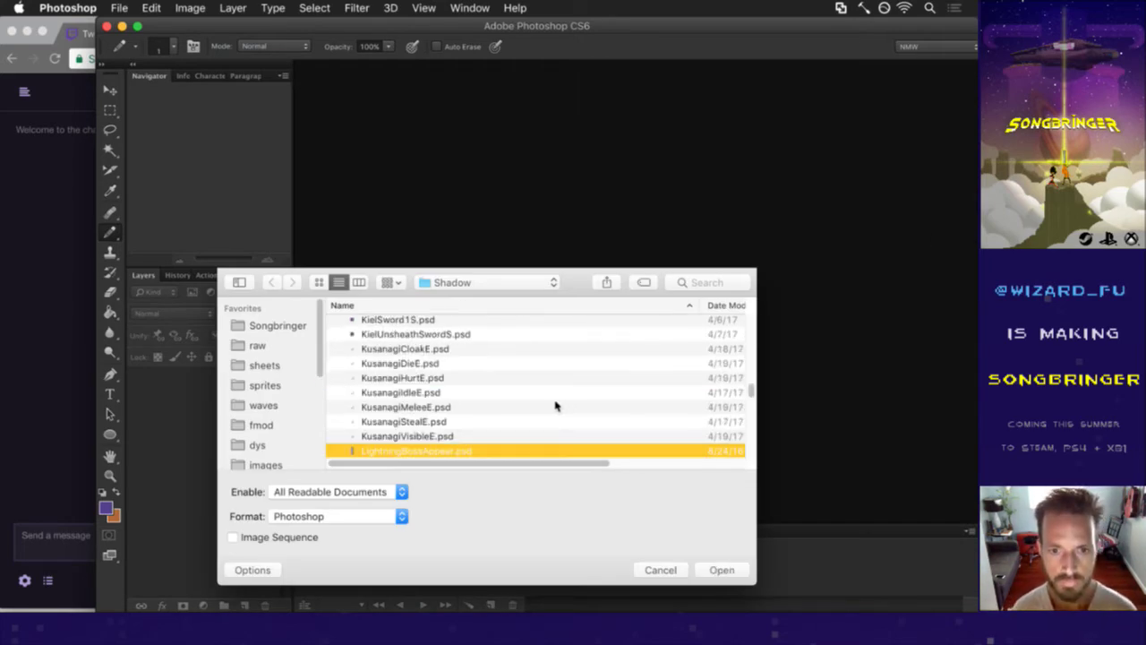
{"action": "scroll", "coordinate": [550, 402], "scroll_direction": "down", "scroll_amount": 5}
{"action": "double_click", "coordinate": [460, 399]}
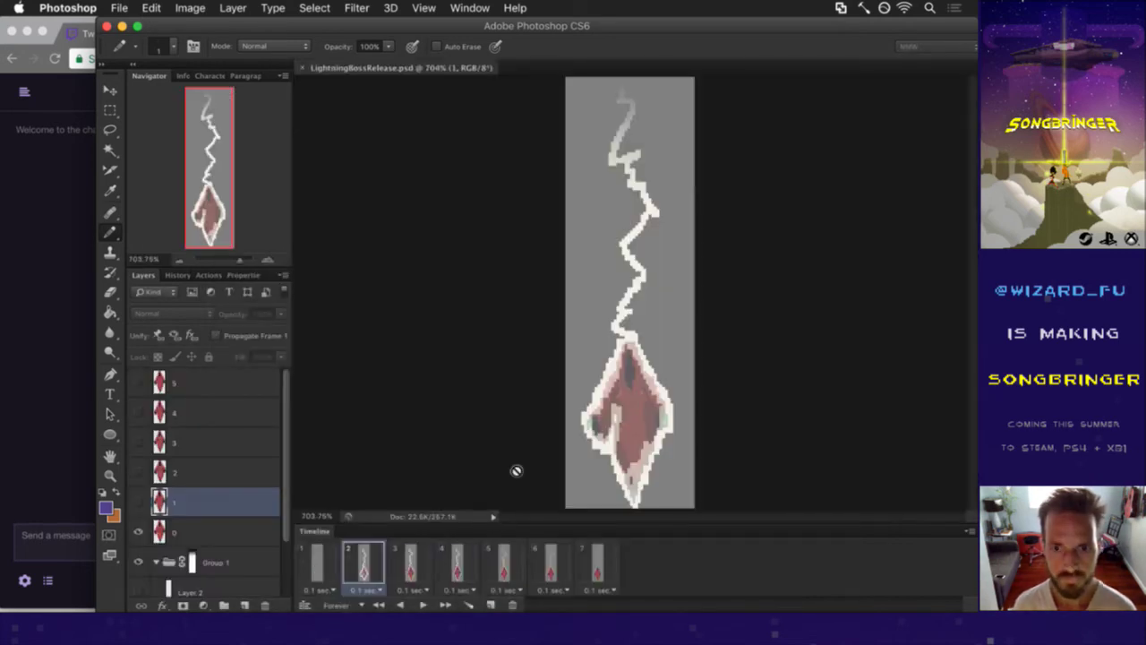
- Reverse the order of the seven animation frames so the empty frame comes last
{"action": "left_click", "coordinate": [318, 566]}
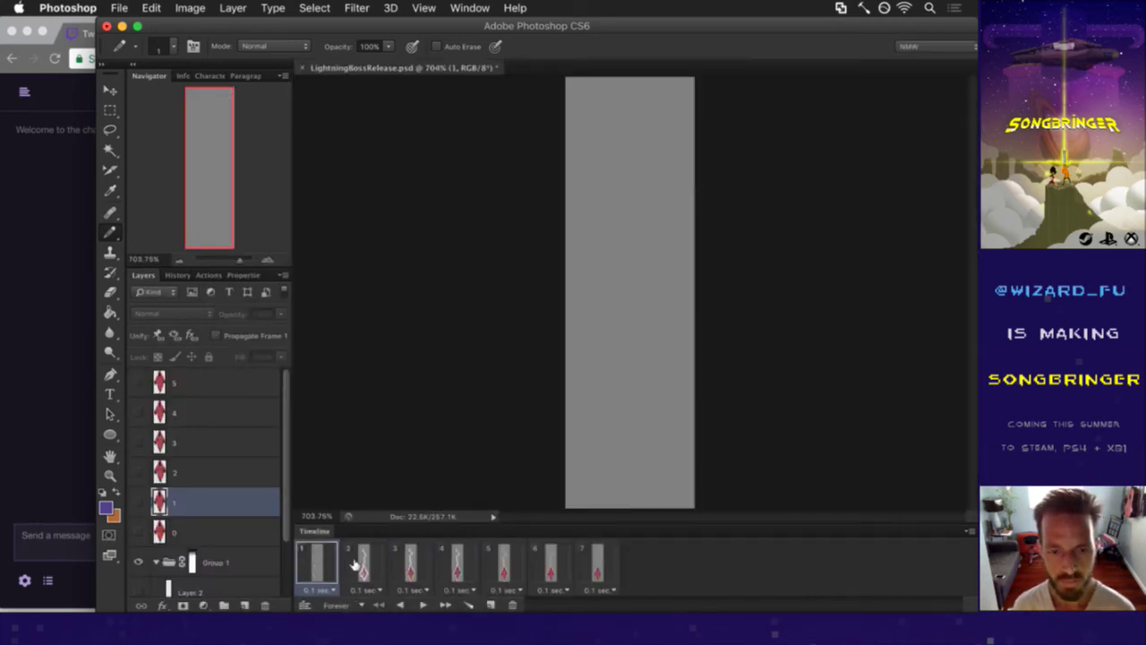
{"action": "left_click", "coordinate": [356, 566]}
{"action": "left_click", "coordinate": [598, 566]}
{"action": "left_click_drag", "start_coordinate": [598, 564], "coordinate": [621, 572]}
{"action": "left_click", "coordinate": [551, 565]}
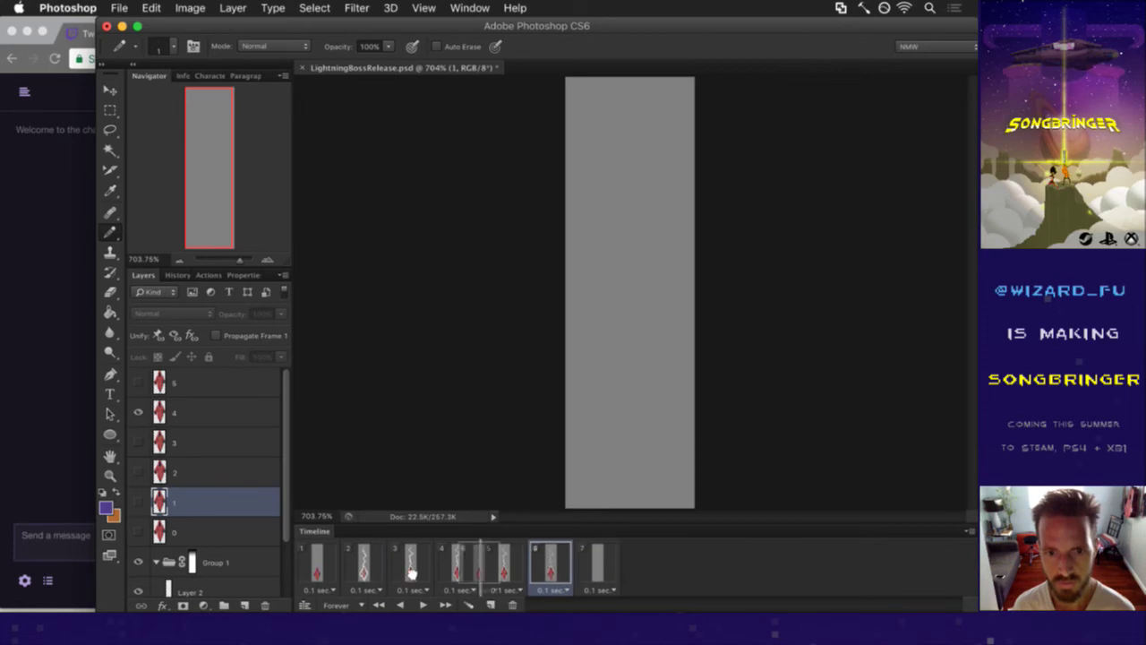
{"action": "left_click", "coordinate": [363, 566]}
{"action": "left_click", "coordinate": [550, 566]}
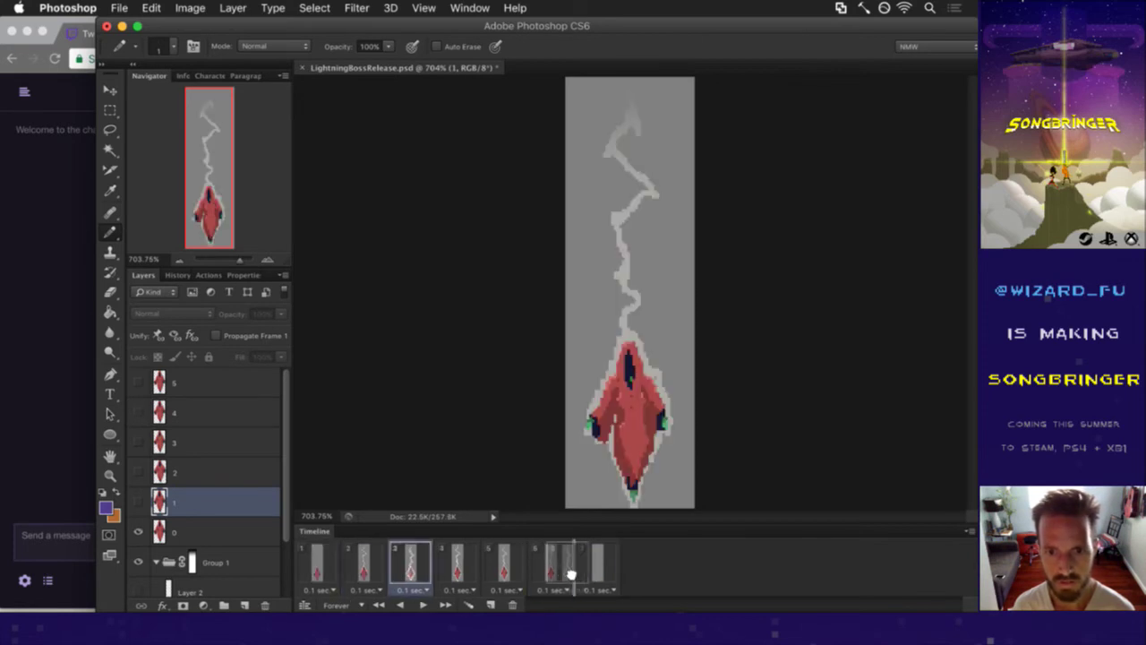
{"action": "left_click", "coordinate": [506, 562]}
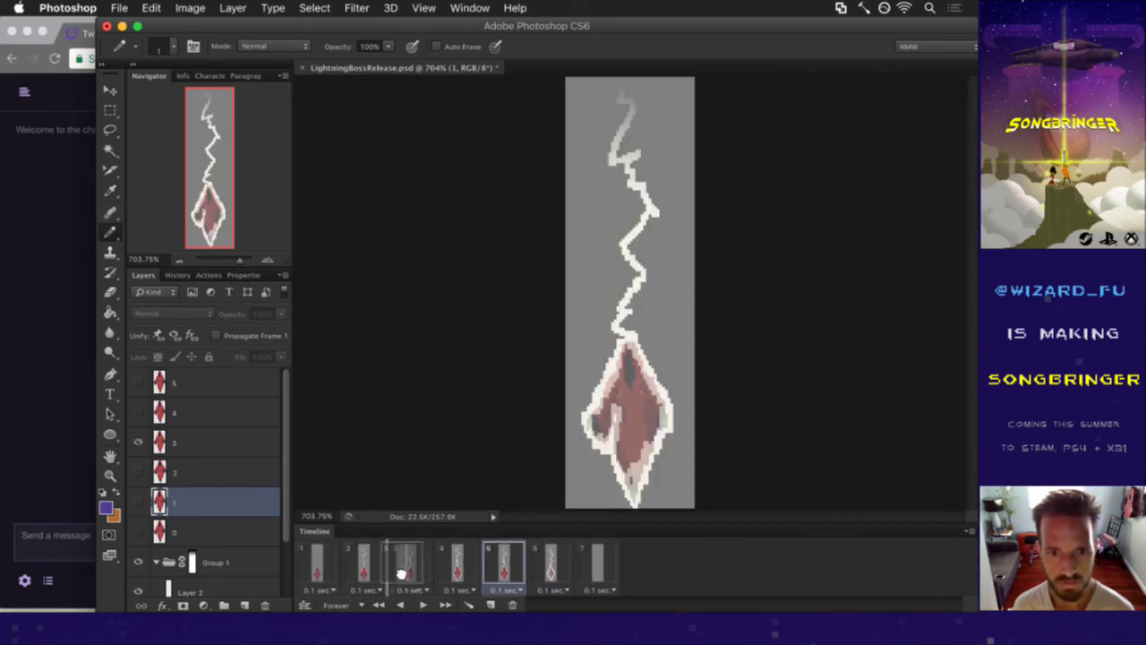
{"action": "left_click", "coordinate": [405, 564]}
{"action": "left_click_drag", "start_coordinate": [461, 564], "coordinate": [536, 572]}
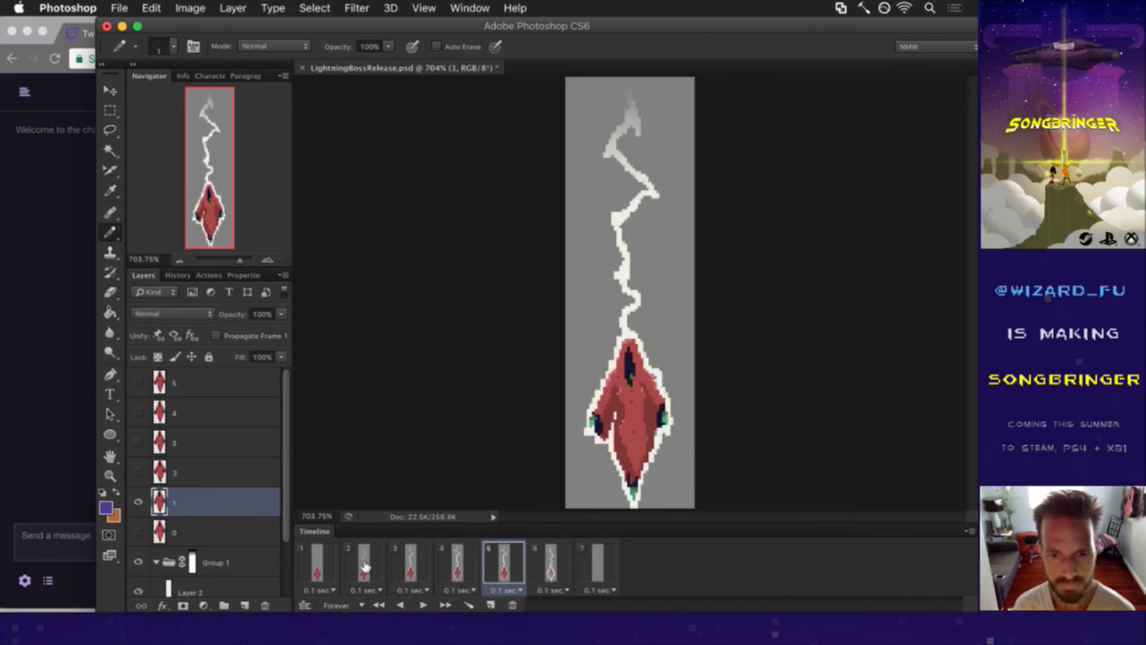
- Check the reordered animation frame by frame from 1 to 7, and preview its playback
{"action": "left_click", "coordinate": [317, 565]}
{"action": "left_click", "coordinate": [374, 562]}
{"action": "left_click", "coordinate": [422, 565]}
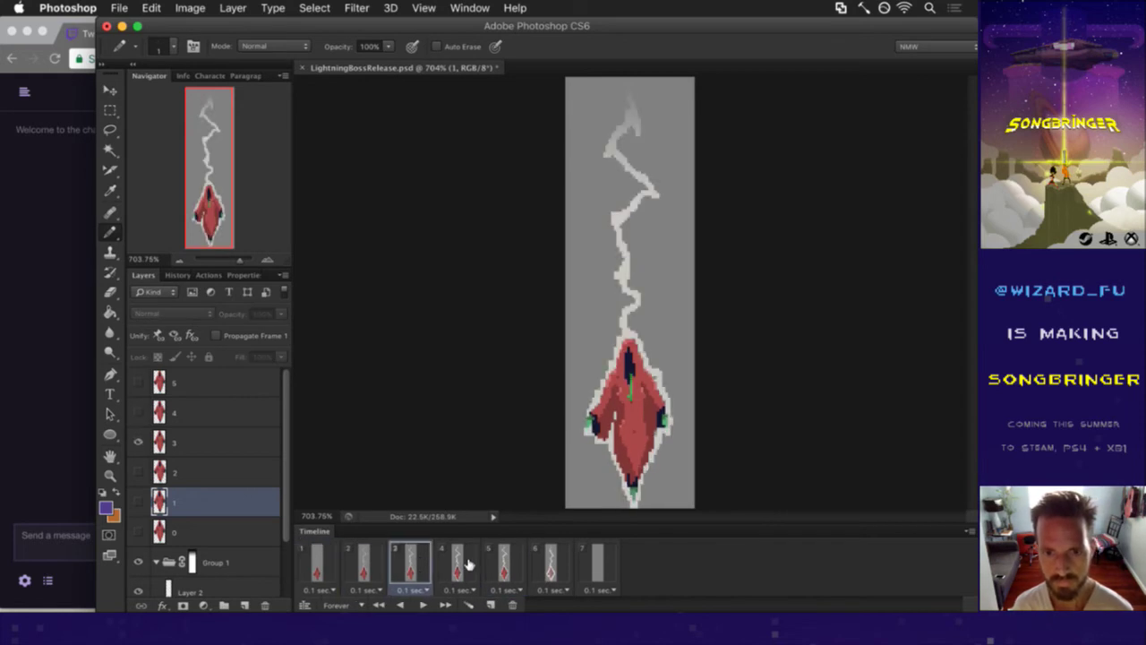
{"action": "left_click", "coordinate": [469, 564]}
{"action": "left_click", "coordinate": [511, 560]}
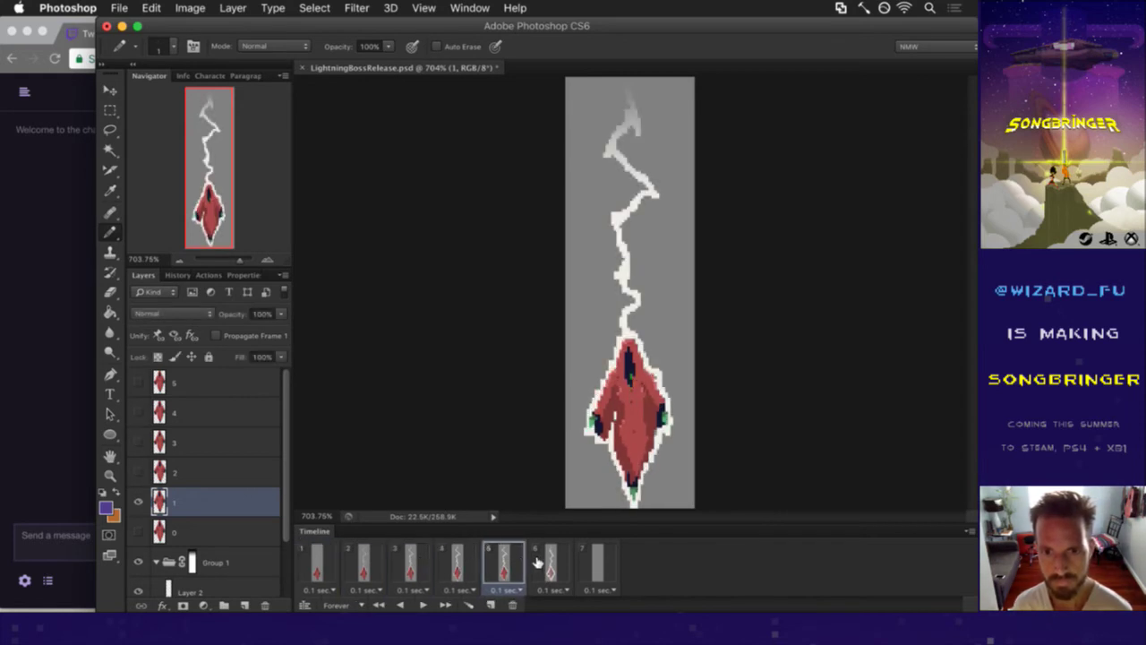
{"action": "left_click", "coordinate": [537, 561]}
{"action": "left_click", "coordinate": [586, 566]}
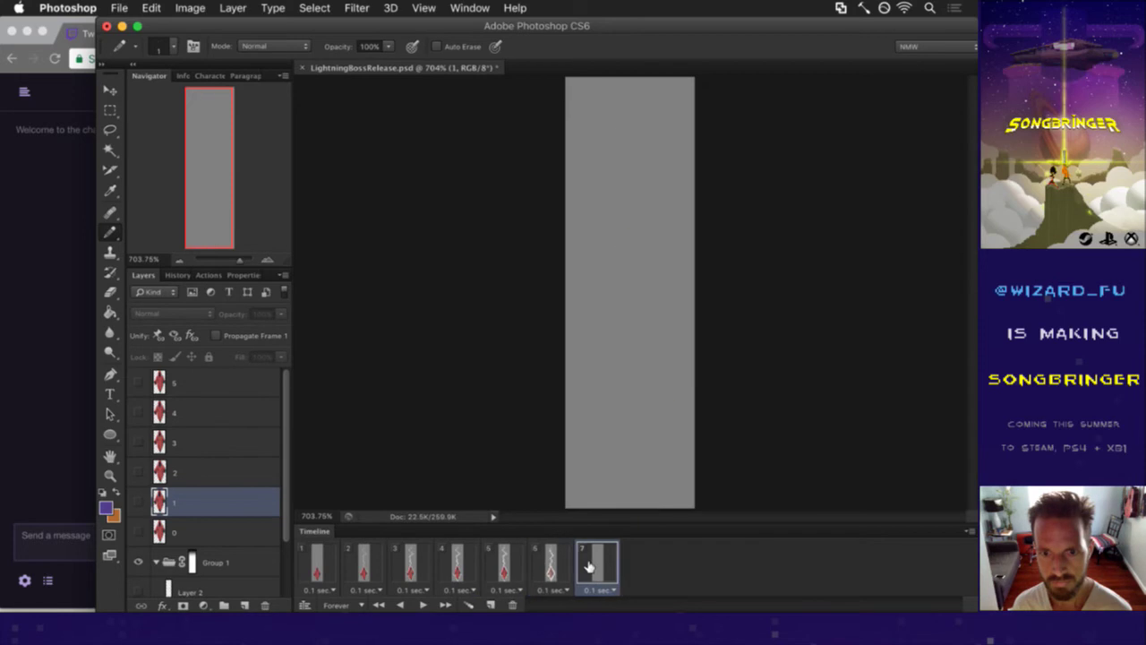
{"action": "left_click", "coordinate": [329, 564]}
{"action": "left_click", "coordinate": [423, 605]}
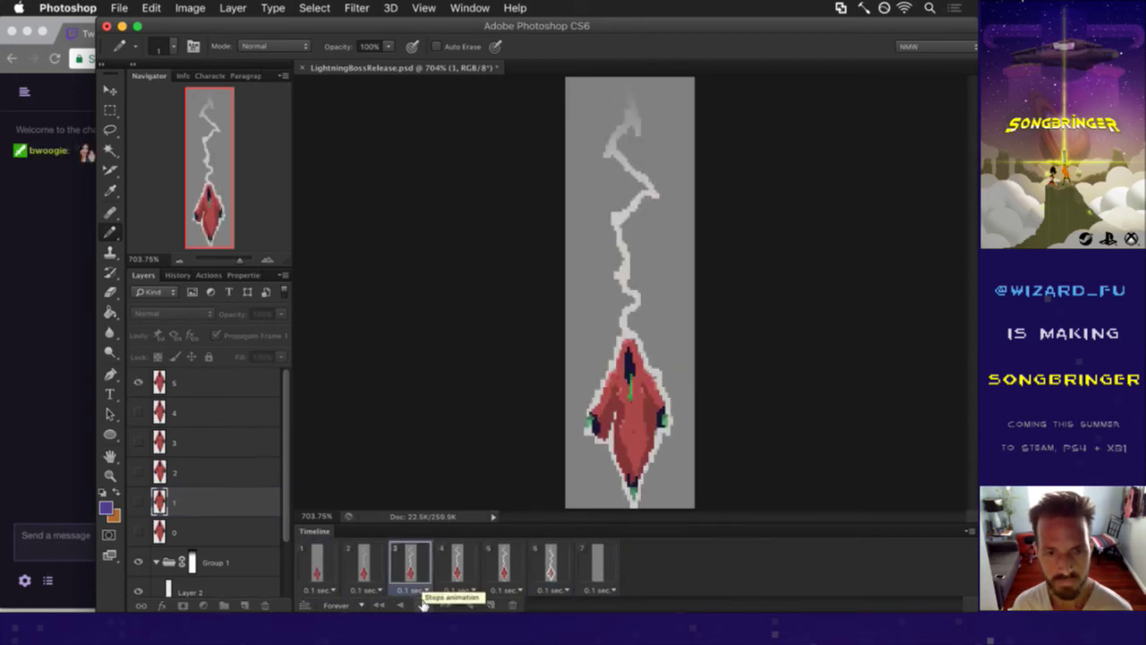
{"action": "left_click", "coordinate": [423, 605]}
- Send the message "HeyGuys" in the Twitch chat in Chrome and return to Photoshop
{"action": "left_click", "coordinate": [77, 300]}
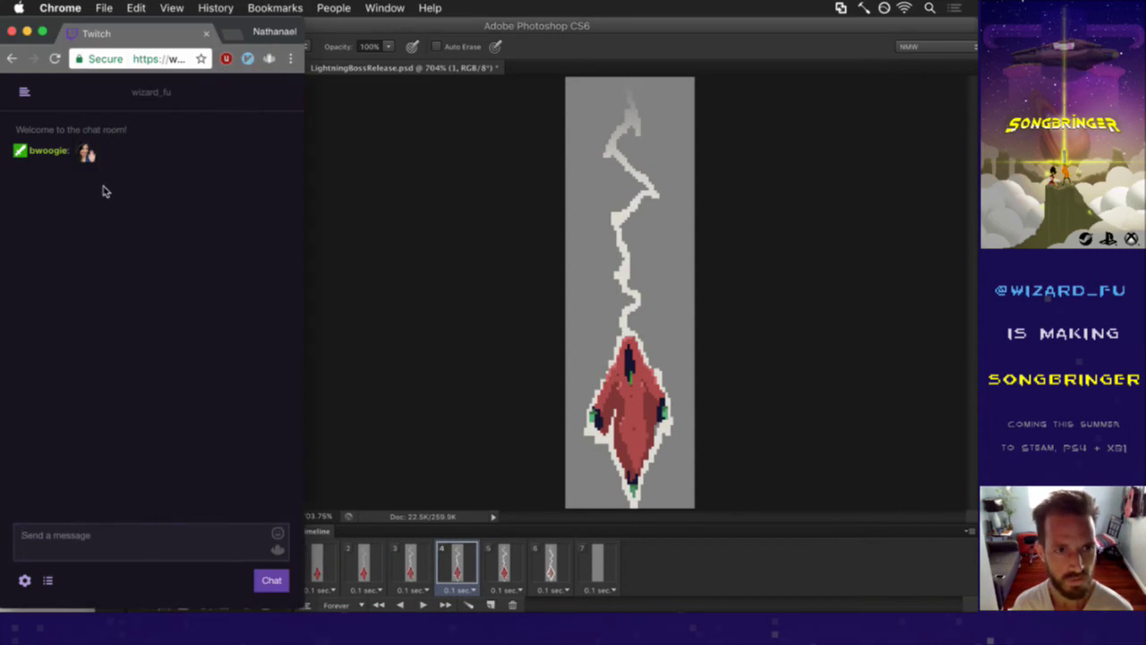
{"action": "type", "text": "HeyGuys"}
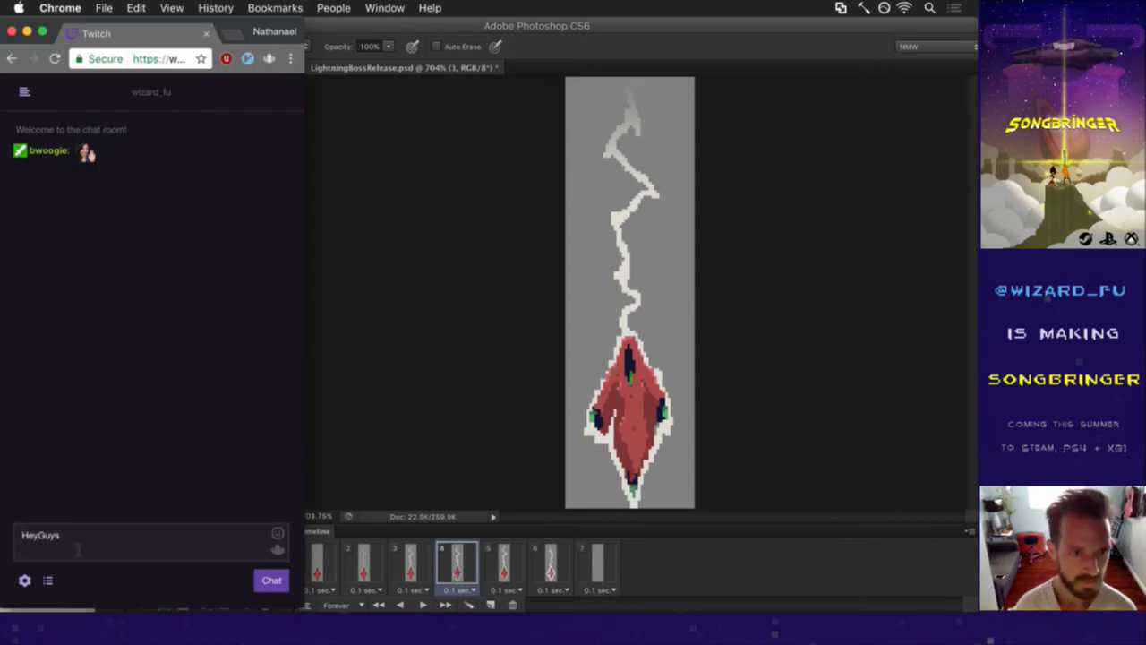
{"action": "key", "text": "Return"}
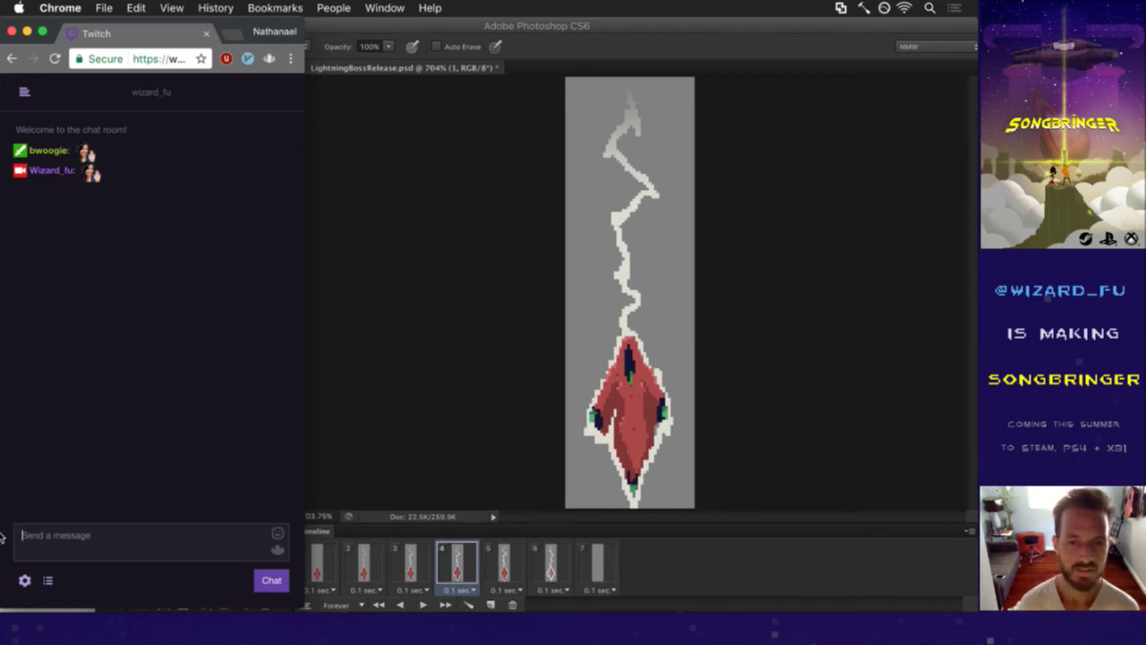
{"action": "left_click", "coordinate": [422, 301]}
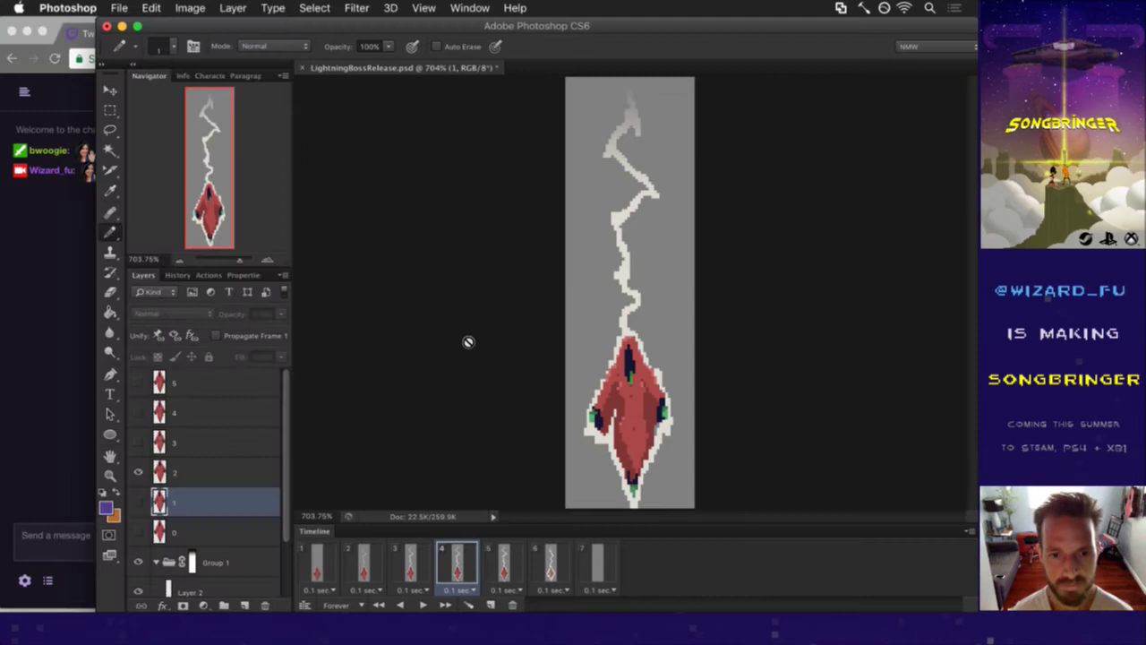
- Select the first animation frame and open the Render Video settings for LightningBossRelease
{"action": "left_click", "coordinate": [309, 555]}
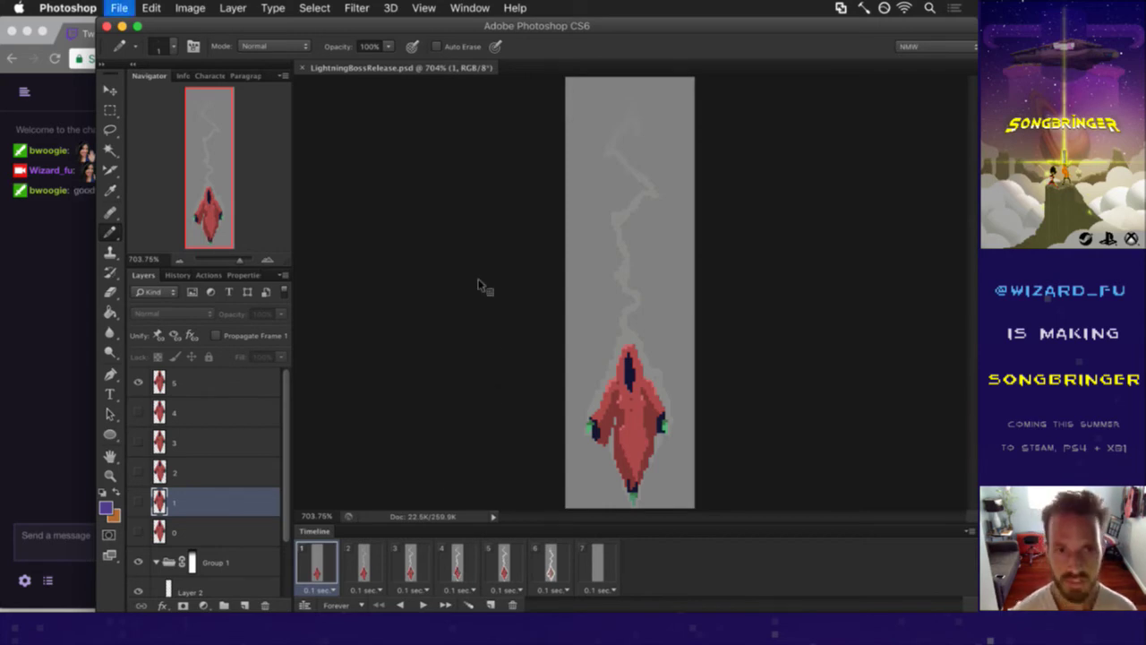
{"action": "key", "text": "super+alt+shift+r"}
{"action": "left_click", "coordinate": [61, 245]}
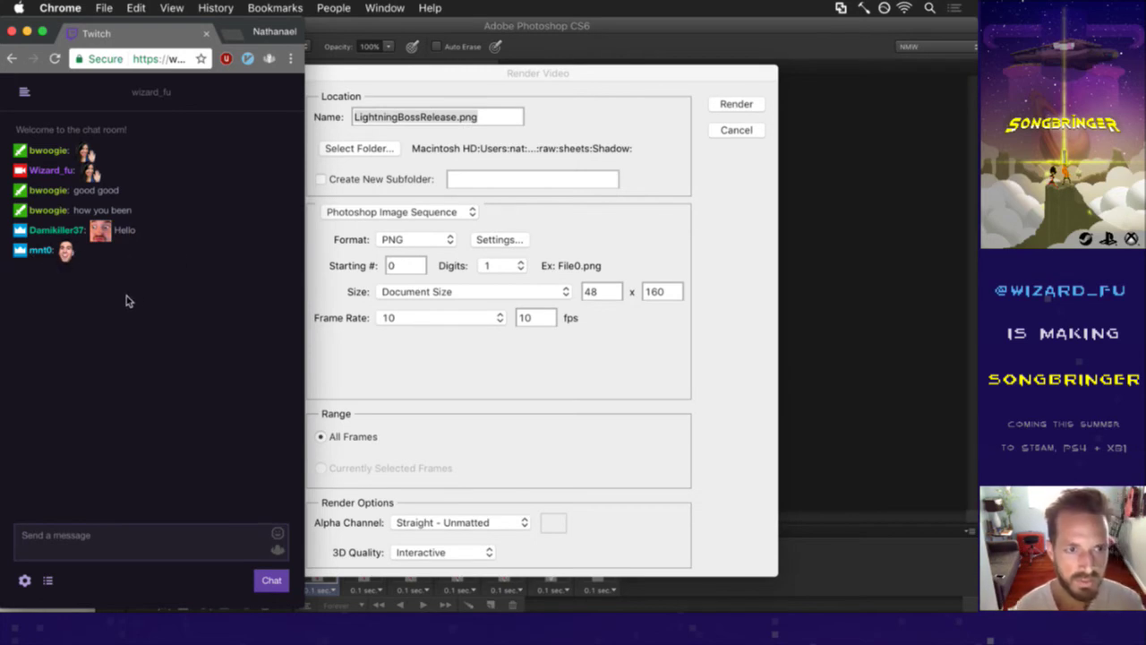
{"action": "left_click", "coordinate": [429, 380]}
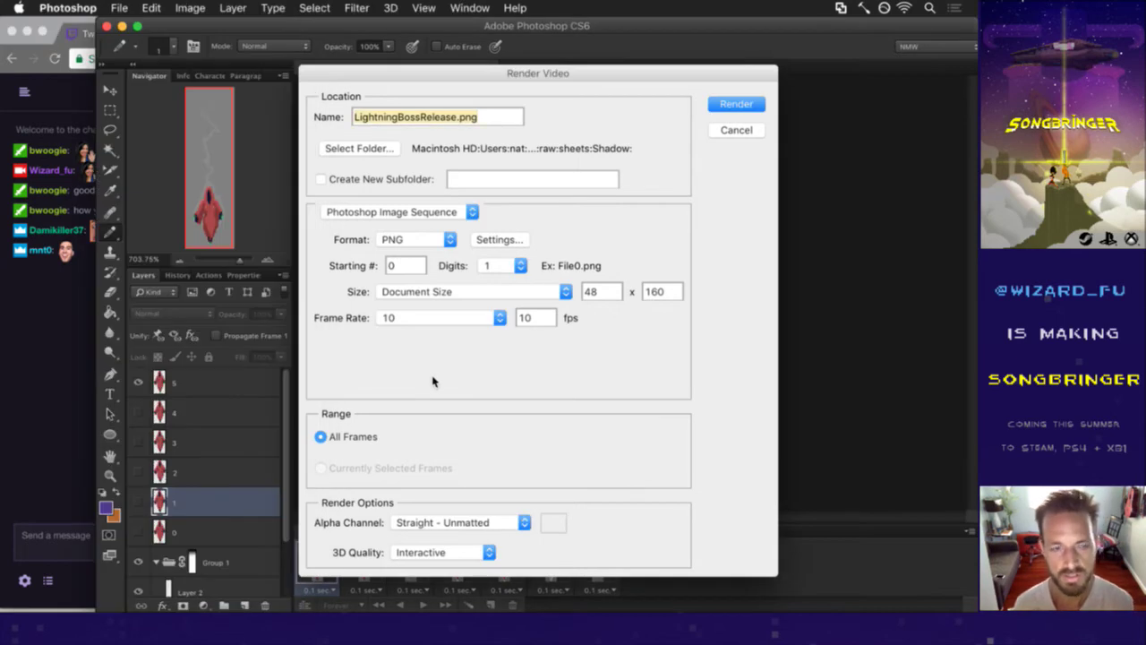
- Send the message "mnt/sd/0" in the Twitch chat in Chrome, read the replies, and return to Photoshop's Render Video dialog
{"action": "left_click", "coordinate": [64, 541]}
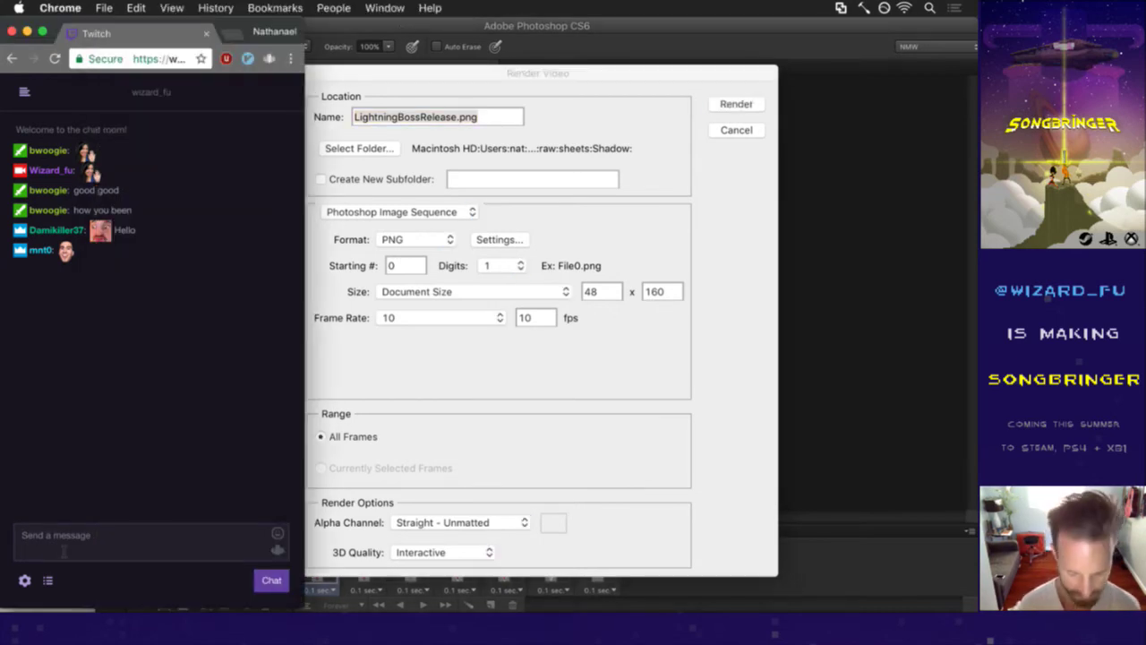
{"action": "type", "text": "mnt"}
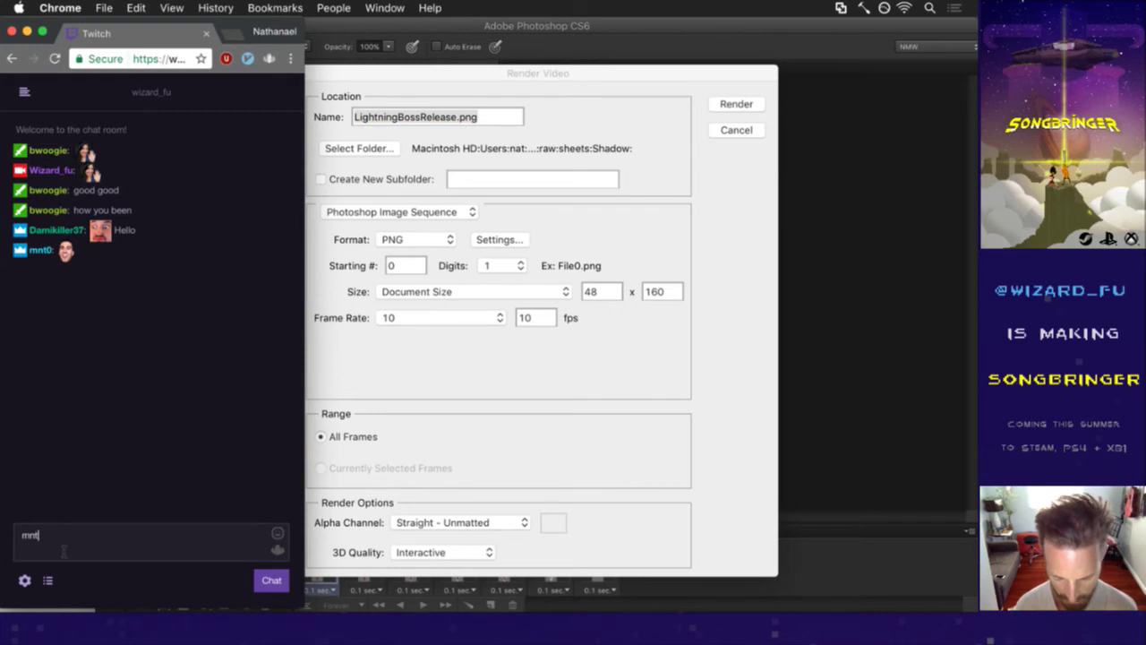
{"action": "type", "text": "/sd"}
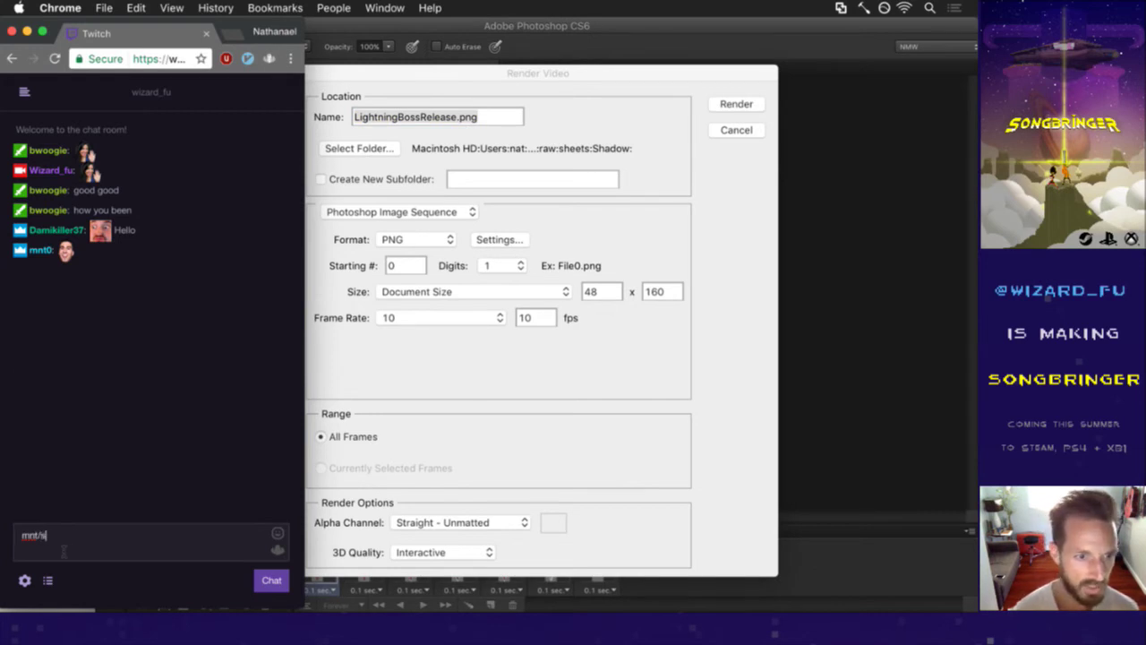
{"action": "type", "text": "/0"}
{"action": "key", "text": "Return"}
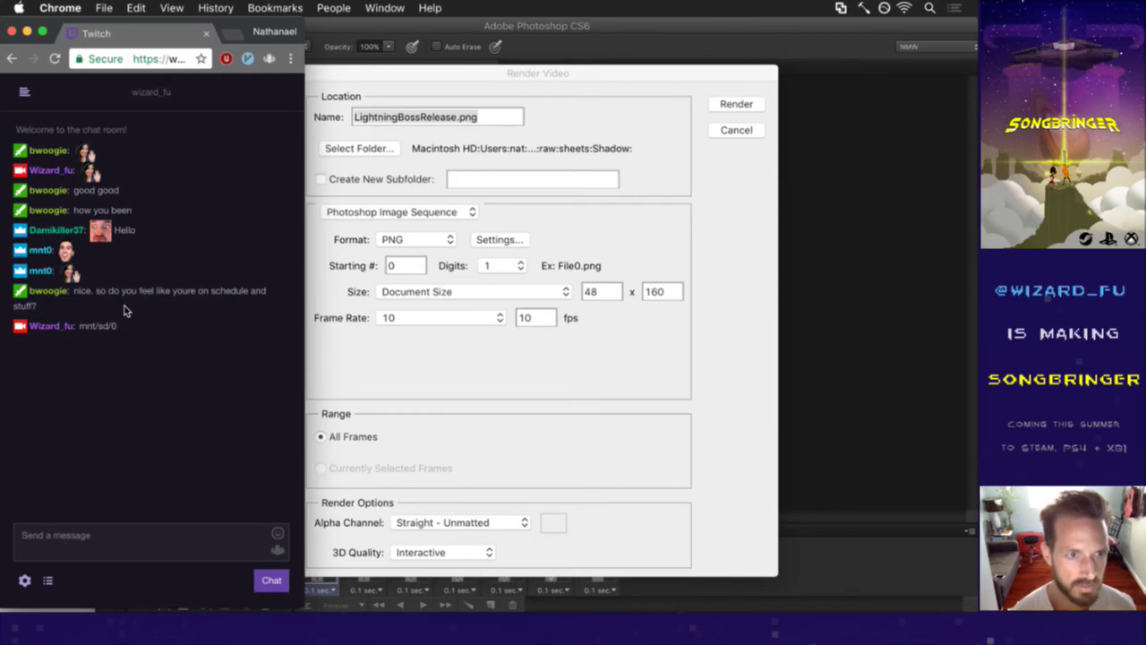
{"action": "left_click_drag", "start_coordinate": [77, 292], "coordinate": [173, 308]}
{"action": "left_click", "coordinate": [178, 308]}
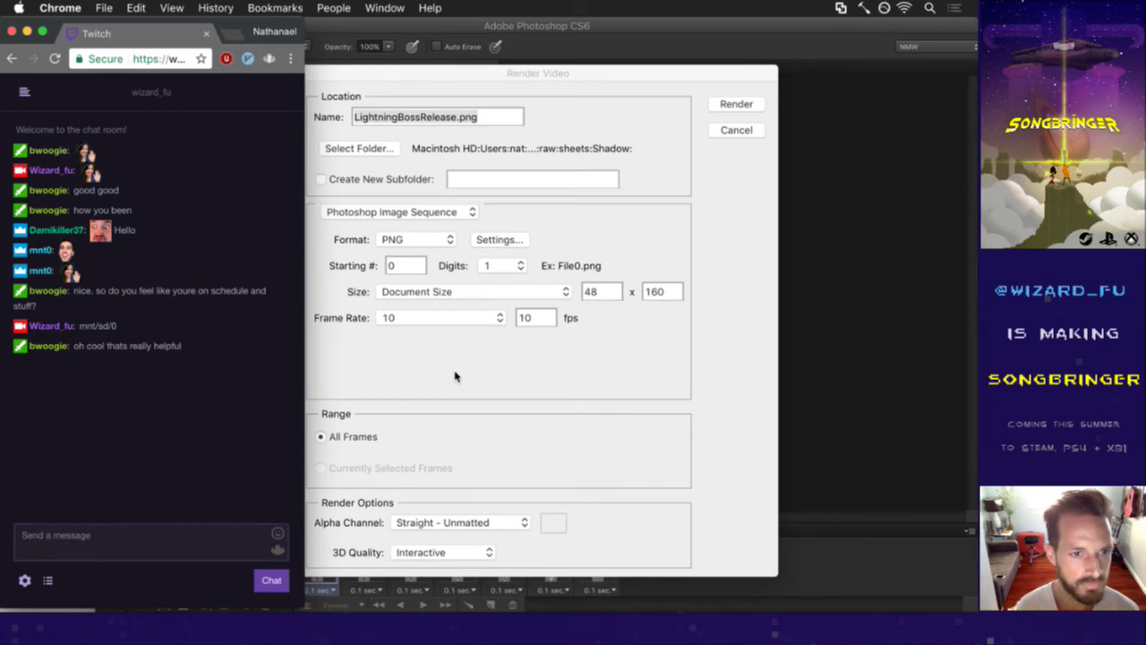
{"action": "left_click", "coordinate": [454, 376]}
{"action": "left_click", "coordinate": [46, 385]}
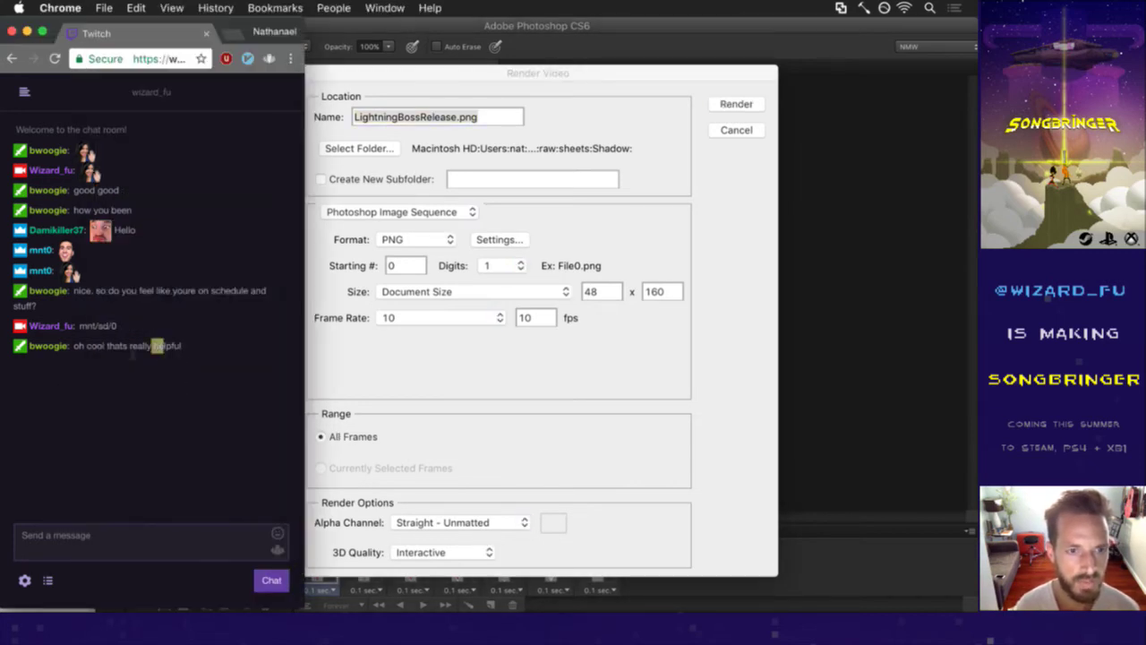
{"action": "left_click", "coordinate": [472, 359]}
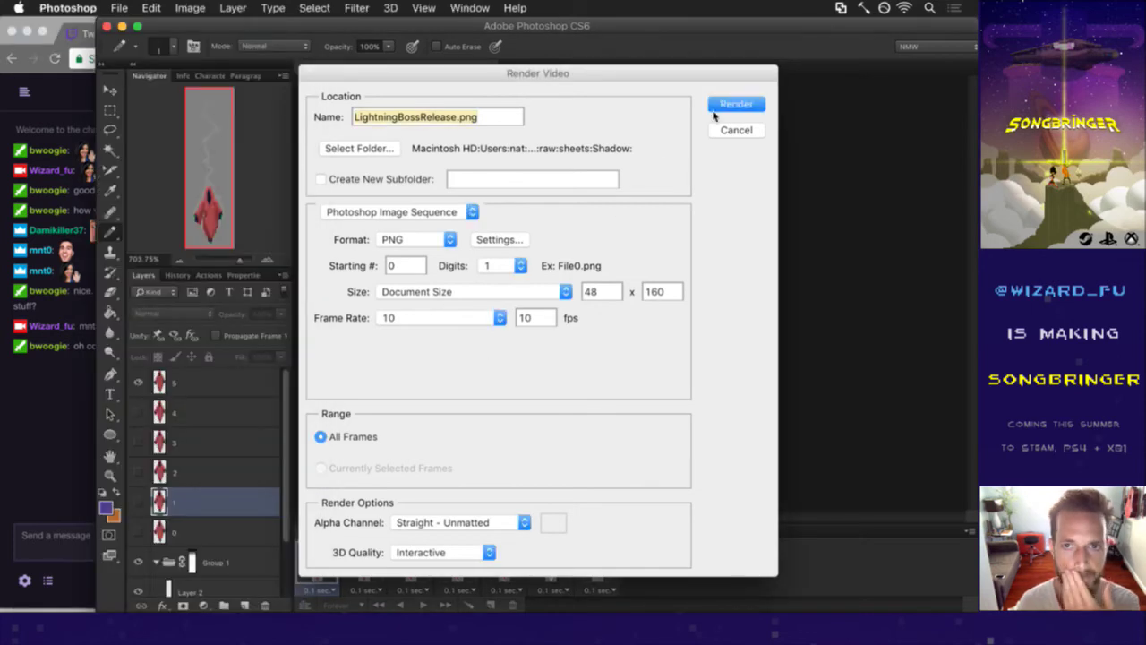
- Browse from the Shadow export folder to the Bosses folder inside sheets and look through its files
{"action": "left_click", "coordinate": [368, 149]}
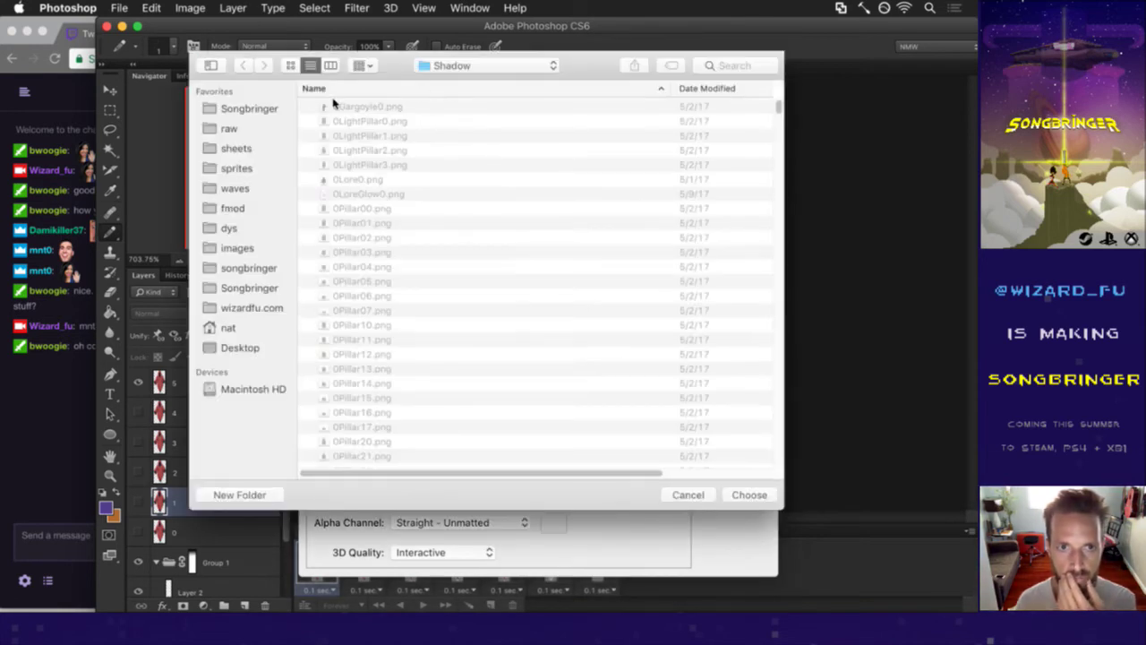
{"action": "left_click", "coordinate": [441, 68]}
{"action": "left_click", "coordinate": [447, 83]}
{"action": "double_click", "coordinate": [367, 136]}
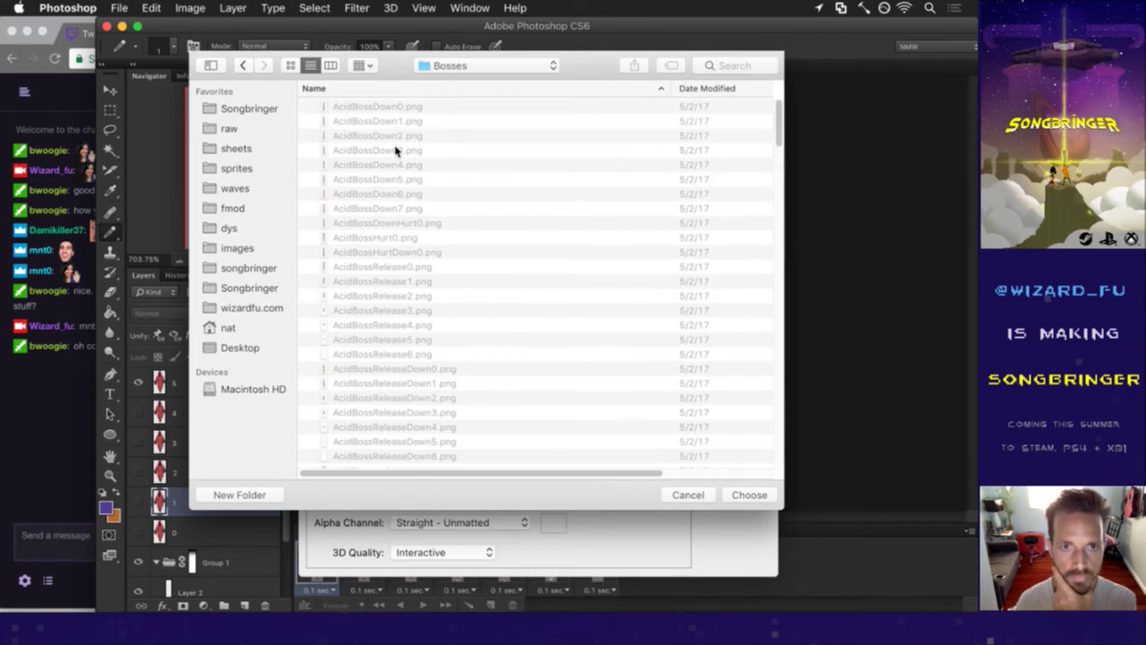
{"action": "left_click_drag", "start_coordinate": [774, 137], "coordinate": [735, 268]}
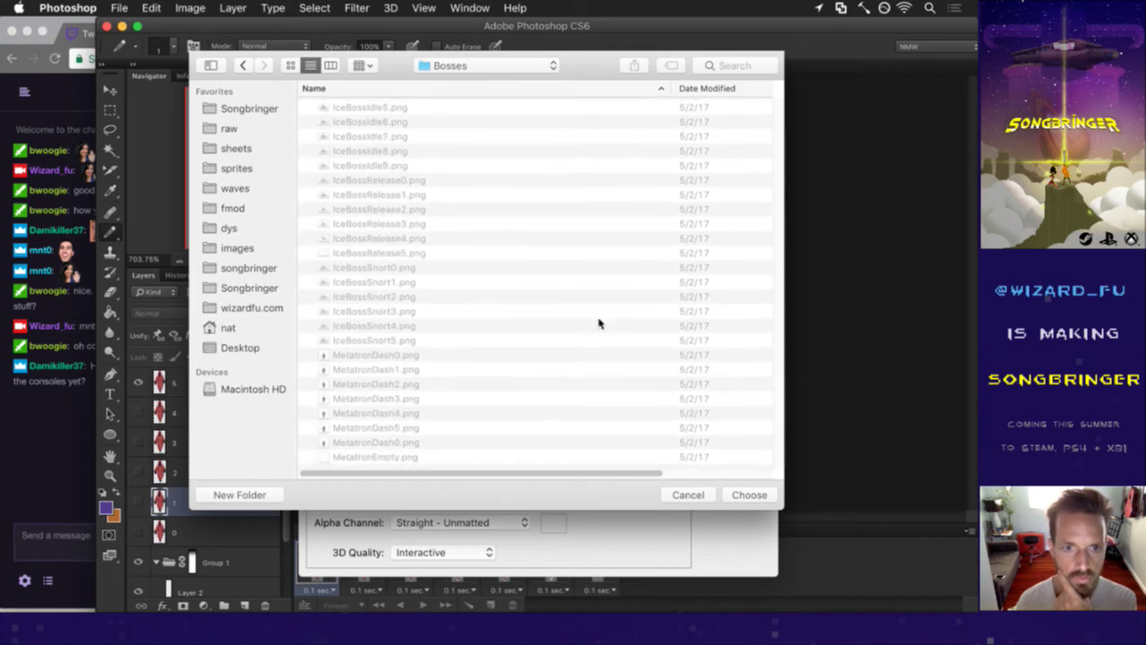
- Read the viewers' new messages in the Twitch chat in Chrome and return to the export folder selection in Photoshop
{"action": "left_click", "coordinate": [83, 446]}
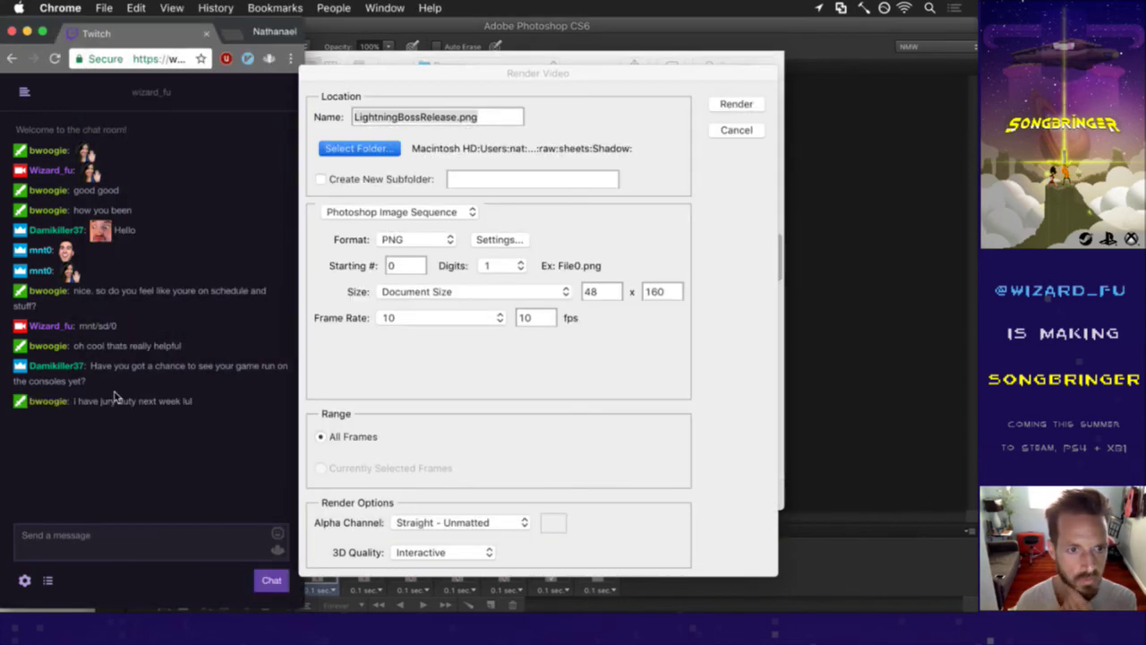
{"action": "left_click_drag", "start_coordinate": [108, 376], "coordinate": [113, 389]}
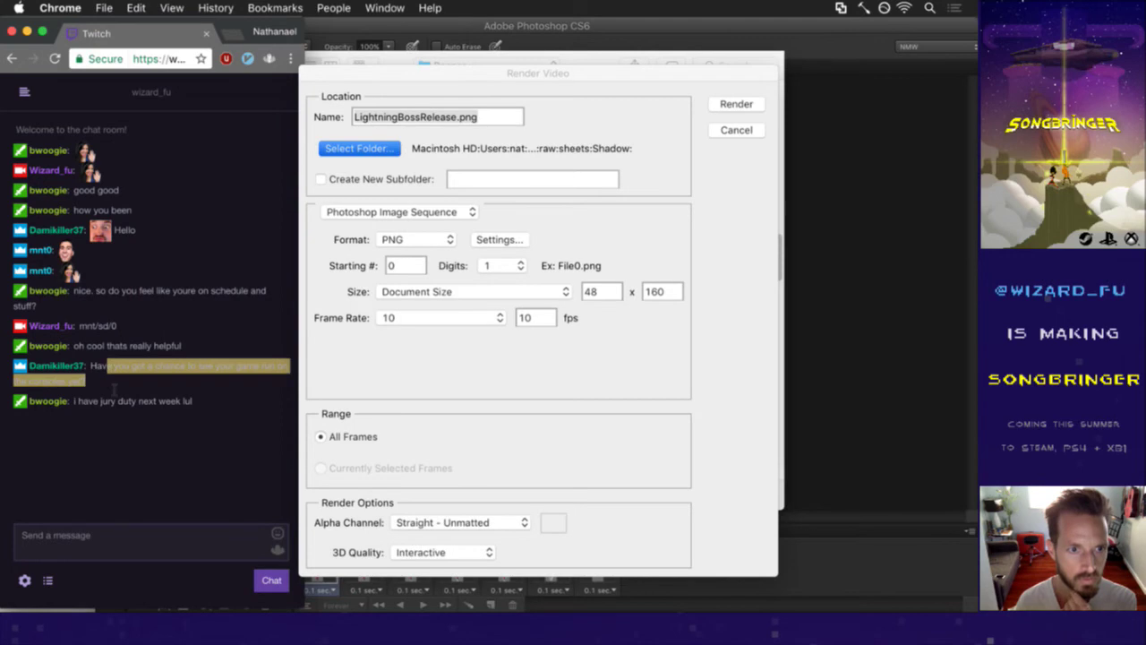
{"action": "left_click", "coordinate": [102, 383]}
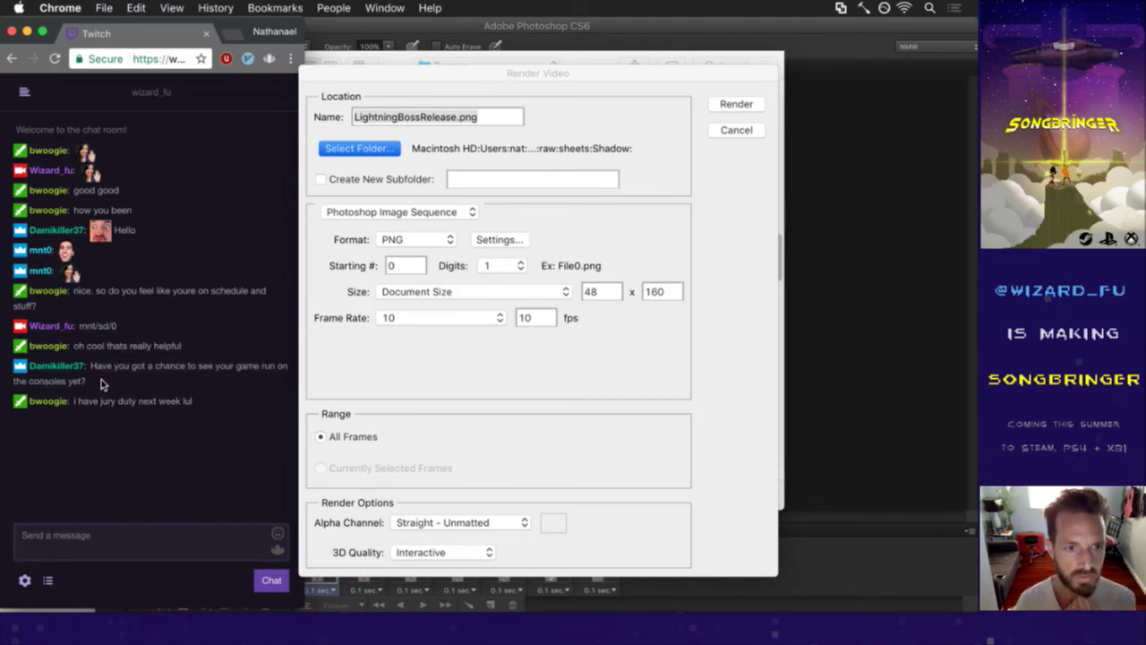
{"action": "left_click_drag", "start_coordinate": [81, 401], "coordinate": [203, 419]}
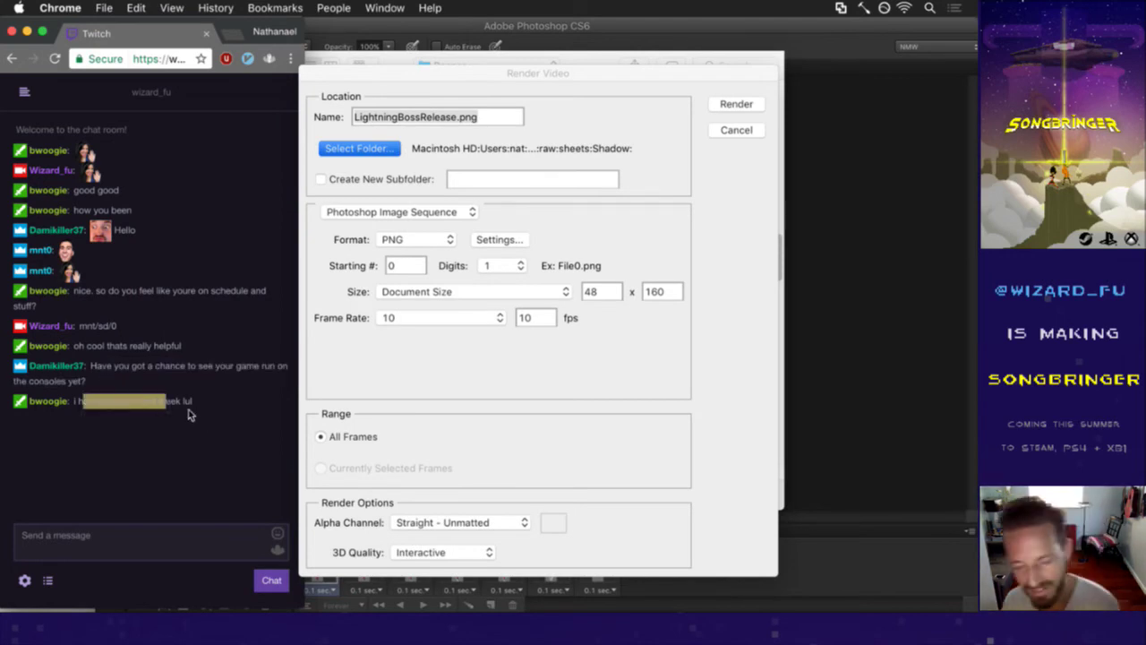
{"action": "left_click", "coordinate": [216, 434]}
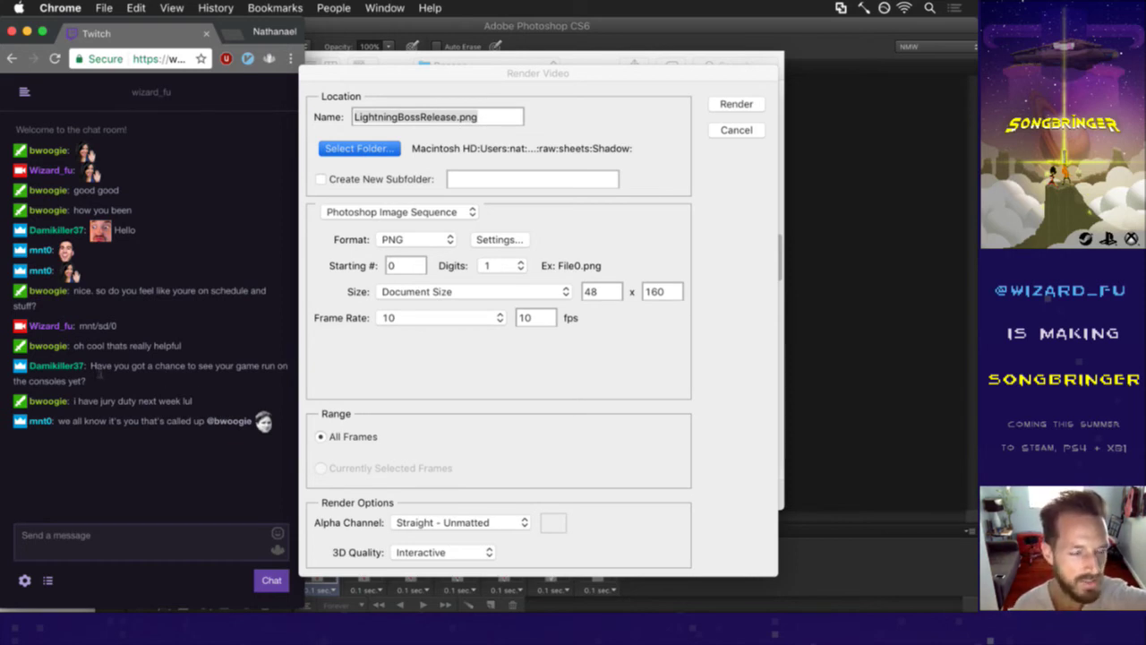
{"action": "left_click_drag", "start_coordinate": [103, 368], "coordinate": [118, 382]}
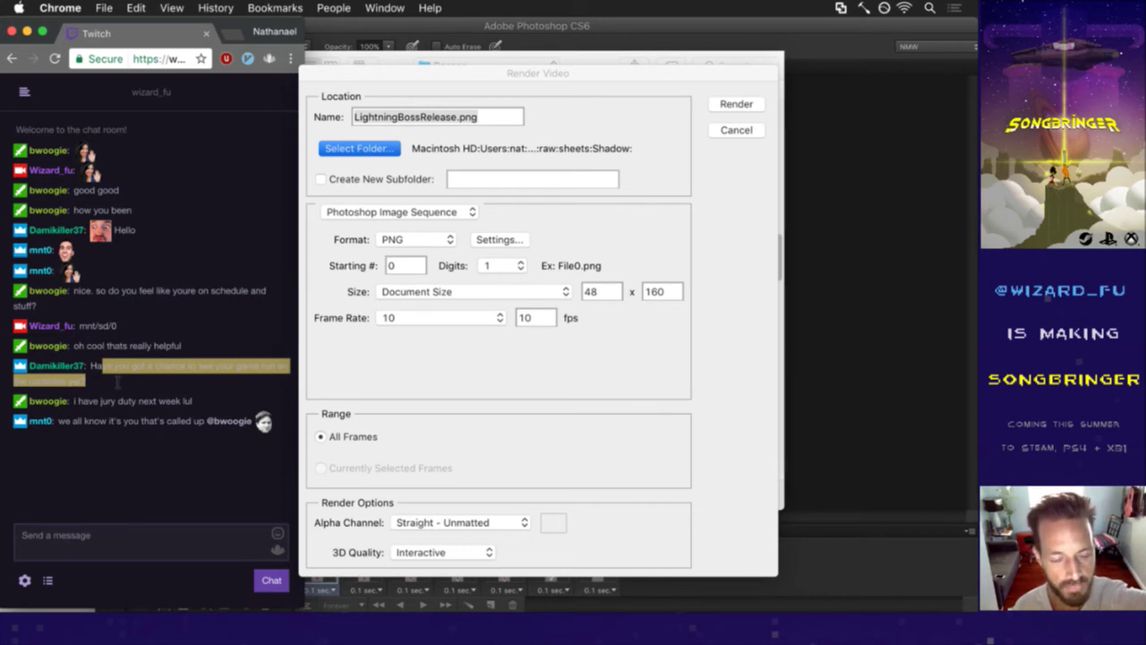
{"action": "left_click", "coordinate": [123, 375]}
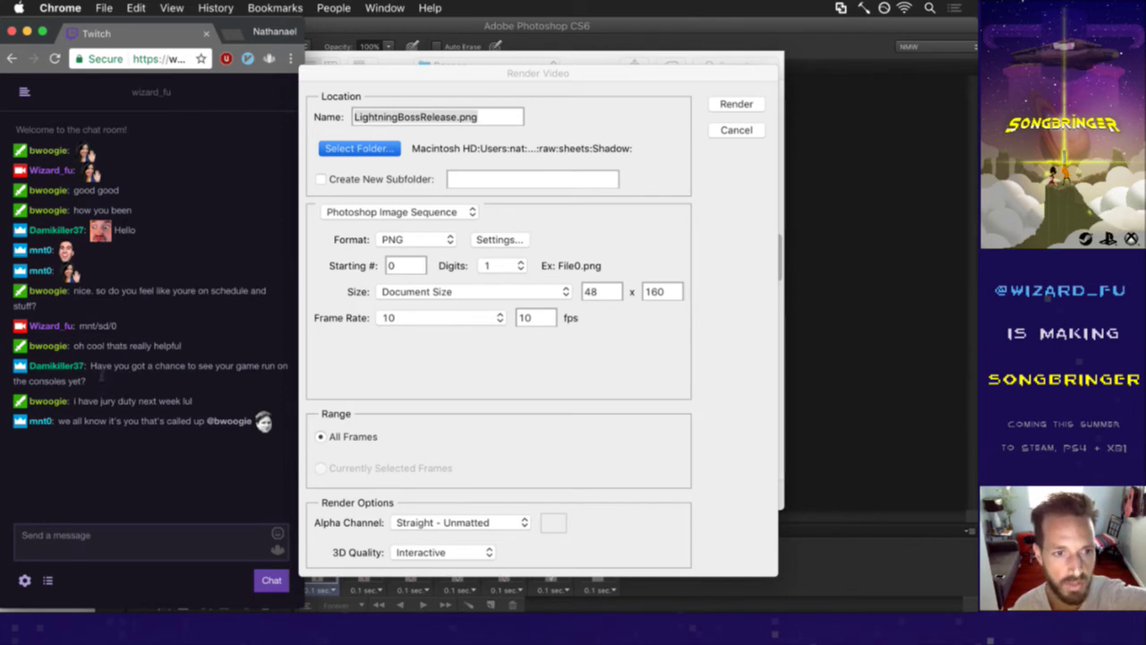
{"action": "left_click_drag", "start_coordinate": [179, 365], "coordinate": [144, 386]}
{"action": "left_click", "coordinate": [143, 386]}
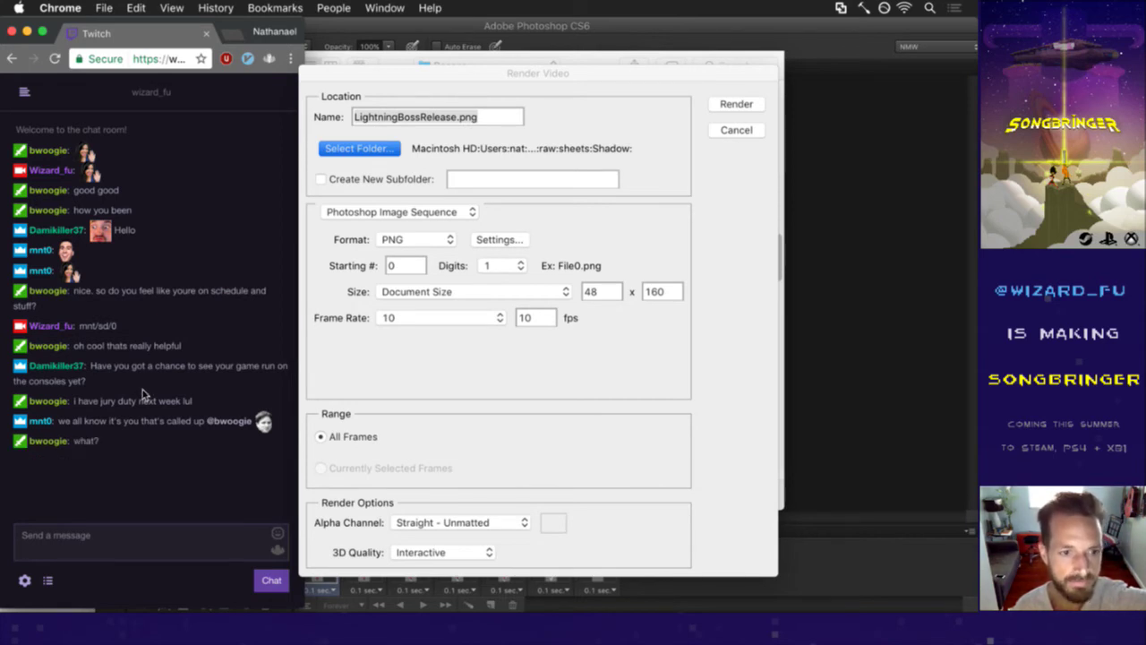
{"action": "left_click_drag", "start_coordinate": [72, 422], "coordinate": [191, 423]}
{"action": "left_click", "coordinate": [175, 452]}
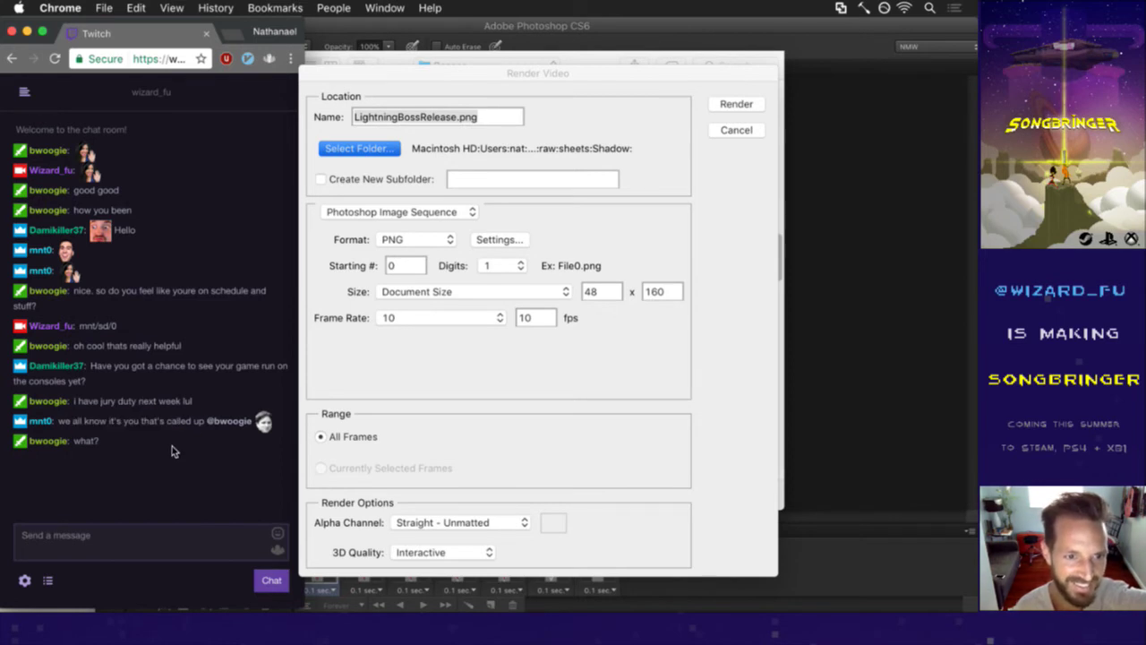
{"action": "left_click", "coordinate": [382, 376]}
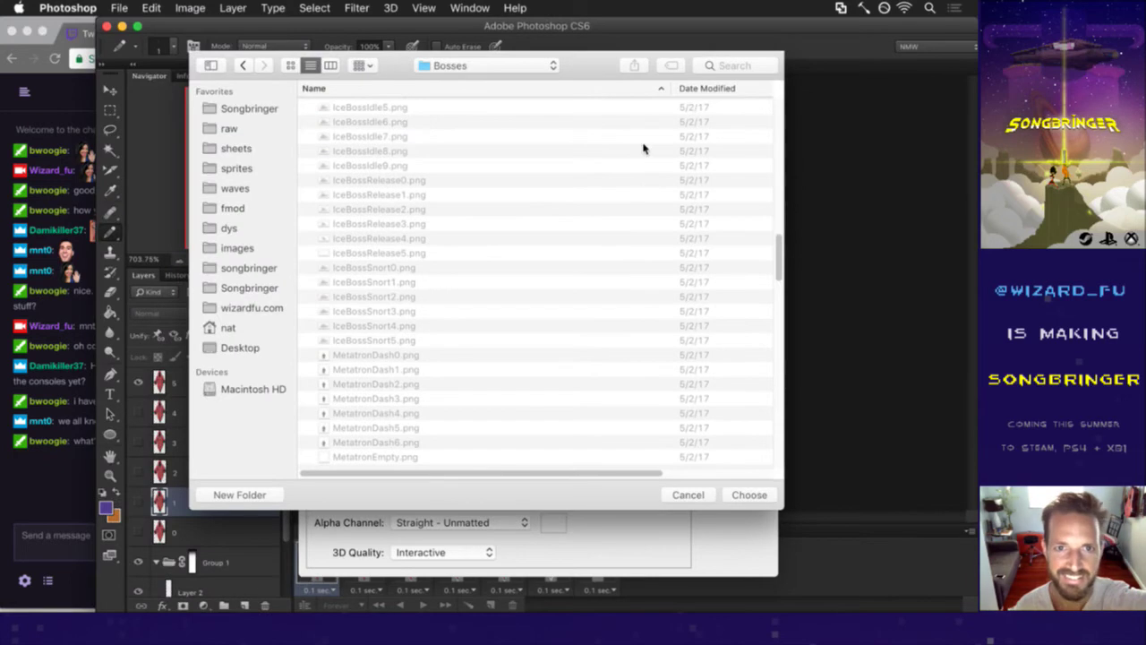
- Navigate the export folder selection back through sheets to the Shadow folder
{"action": "left_click", "coordinate": [472, 66]}
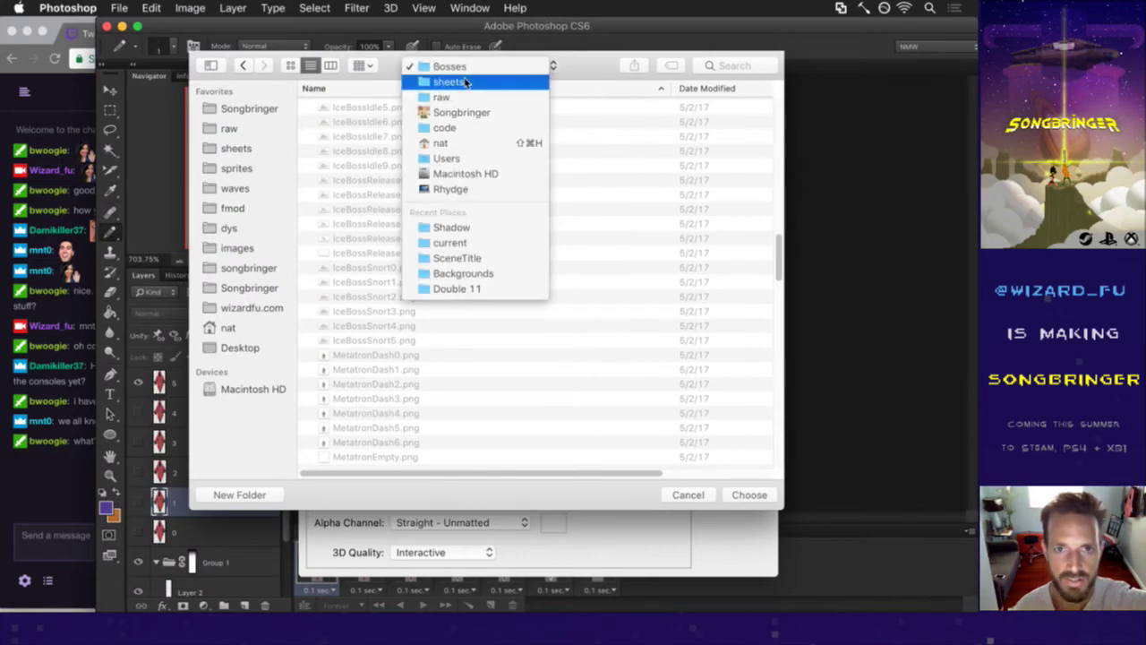
{"action": "left_click", "coordinate": [450, 81]}
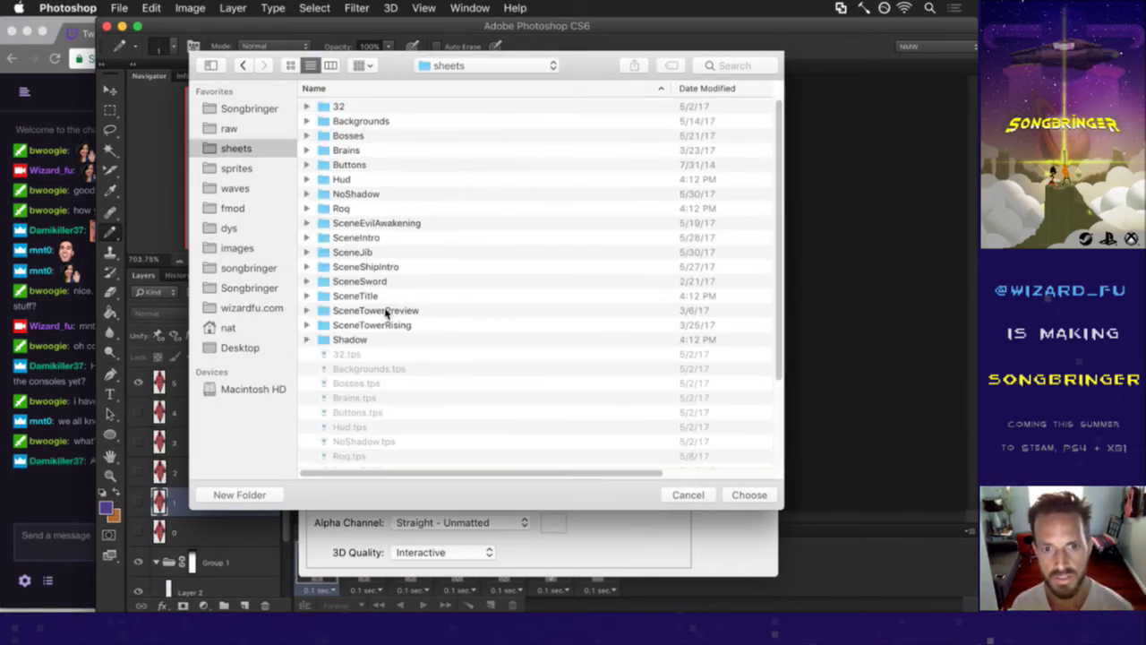
{"action": "double_click", "coordinate": [348, 340]}
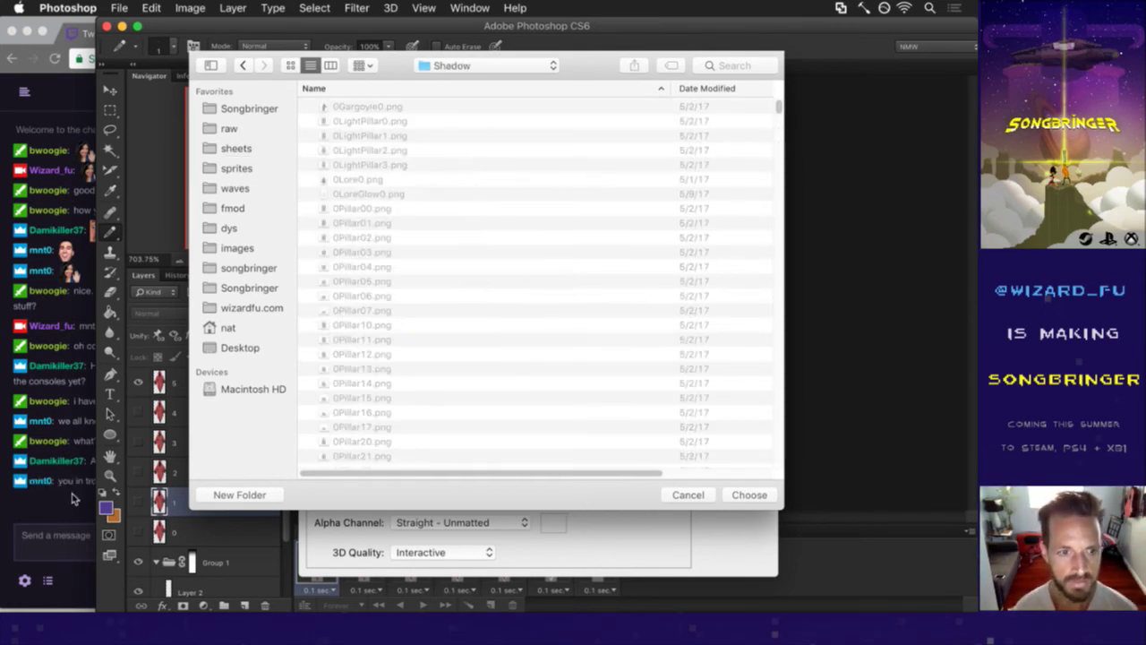
{"action": "key", "text": "Return"}
{"action": "left_click", "coordinate": [72, 501]}
{"action": "left_click", "coordinate": [531, 378]}
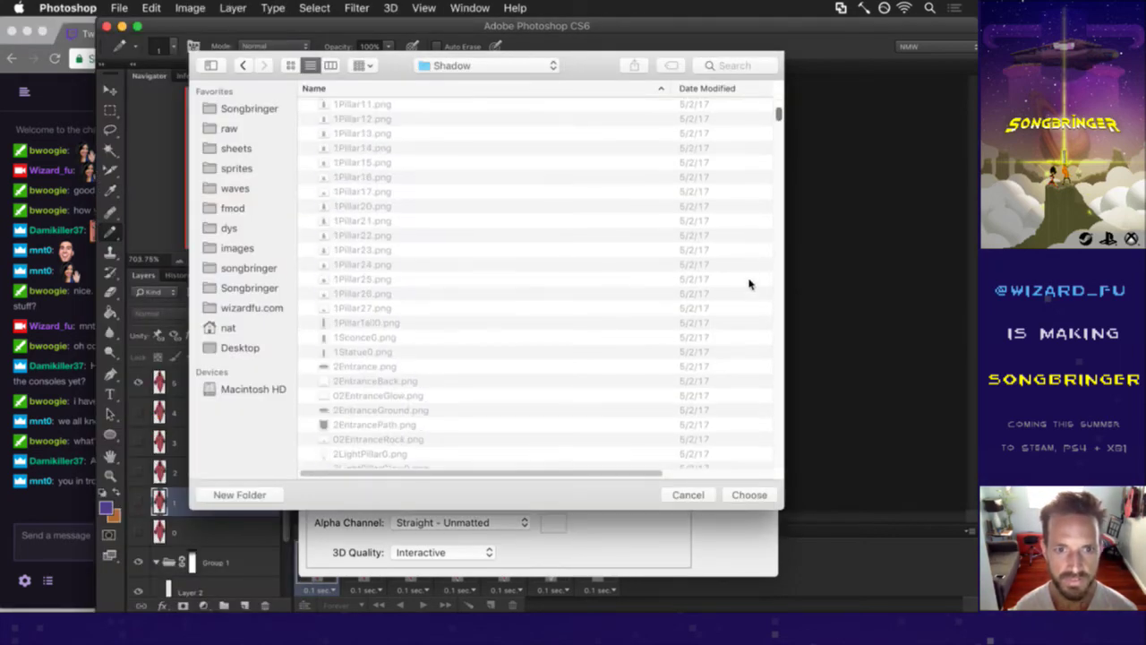
- Look through the Shadow folder, choose it as the destination, and render the PNG sequence, replacing the existing one
{"action": "scroll", "coordinate": [749, 284], "scroll_direction": "down", "scroll_amount": 15}
{"action": "scroll", "coordinate": [752, 254], "scroll_direction": "up", "scroll_amount": 10}
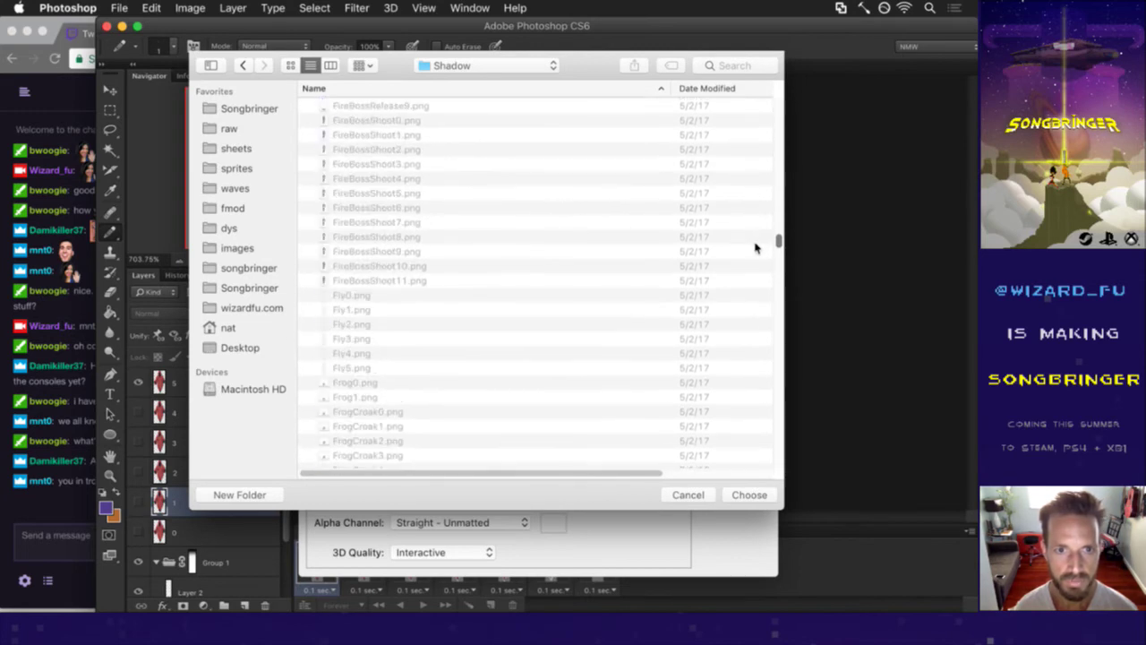
{"action": "scroll", "coordinate": [755, 251], "scroll_direction": "down", "scroll_amount": 10}
{"action": "scroll", "coordinate": [755, 264], "scroll_direction": "down", "scroll_amount": 15}
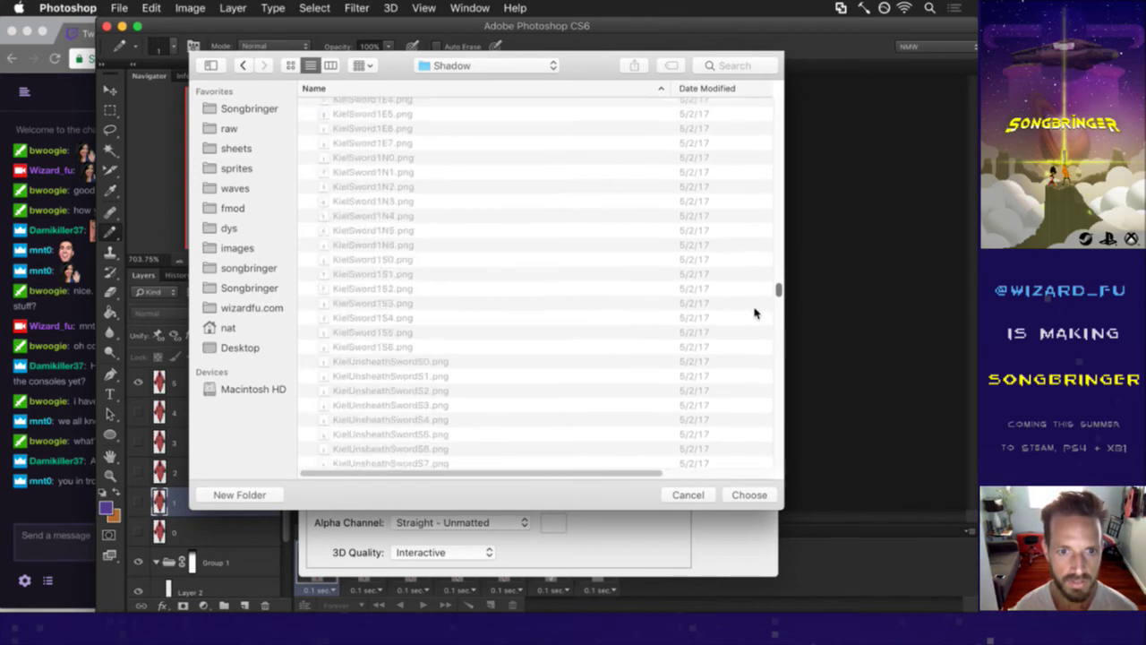
{"action": "scroll", "coordinate": [755, 358], "scroll_direction": "down", "scroll_amount": 10}
{"action": "left_click", "coordinate": [758, 495]}
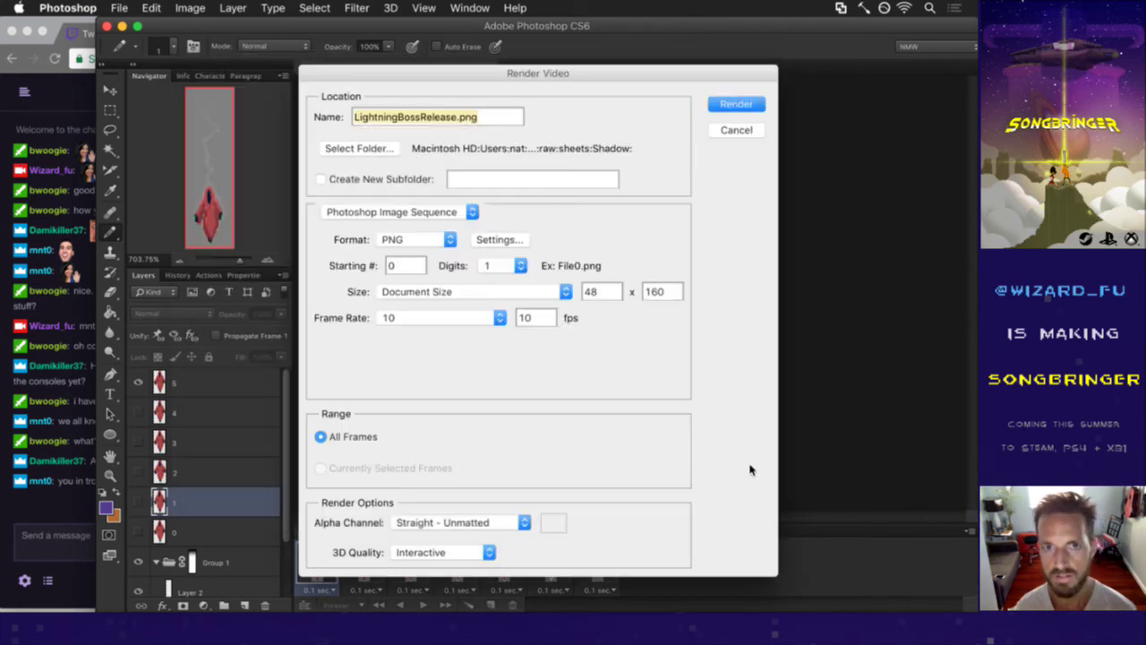
{"action": "left_click", "coordinate": [733, 105]}
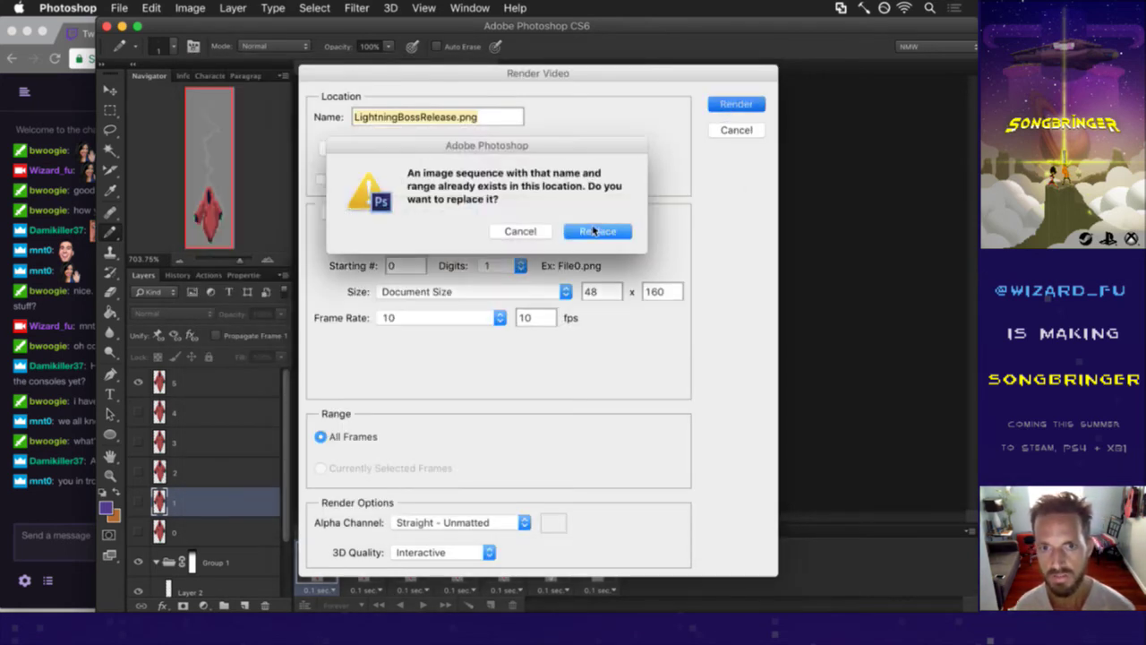
{"action": "left_click", "coordinate": [595, 232]}
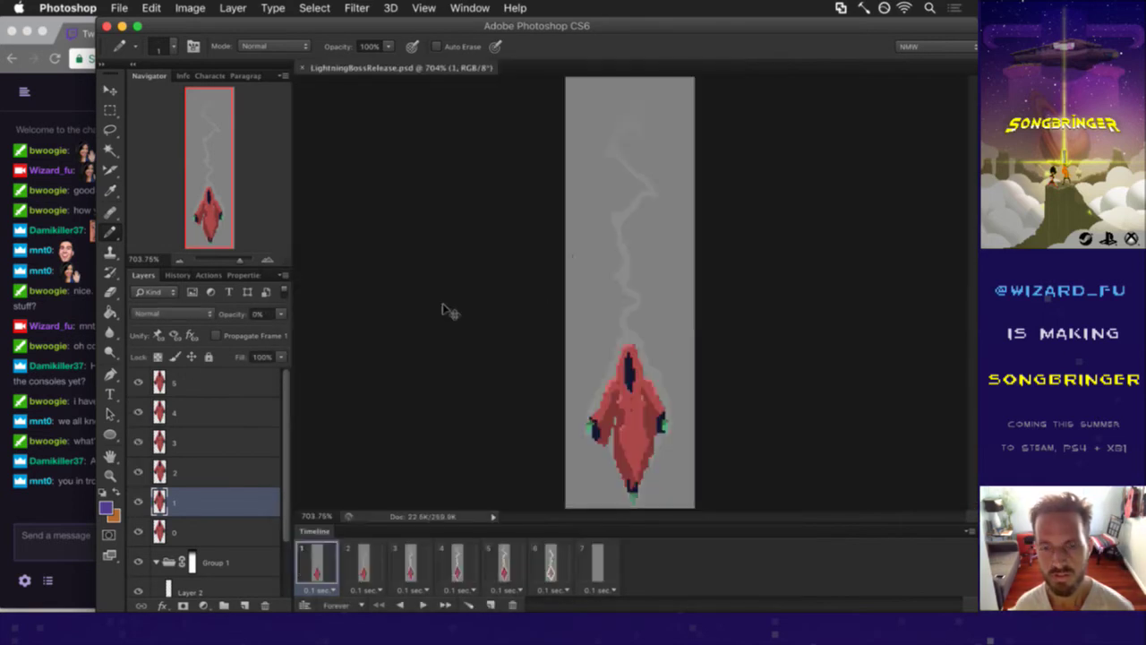
- Switch to iTerm2 and check the project's git status from the text editor
{"action": "key", "text": "super+Tab"}
{"action": "key", "text": "Tab"}
{"action": "key", "text": "comma"}
{"action": "key", "text": "g"}
{"action": "key", "text": "s"}
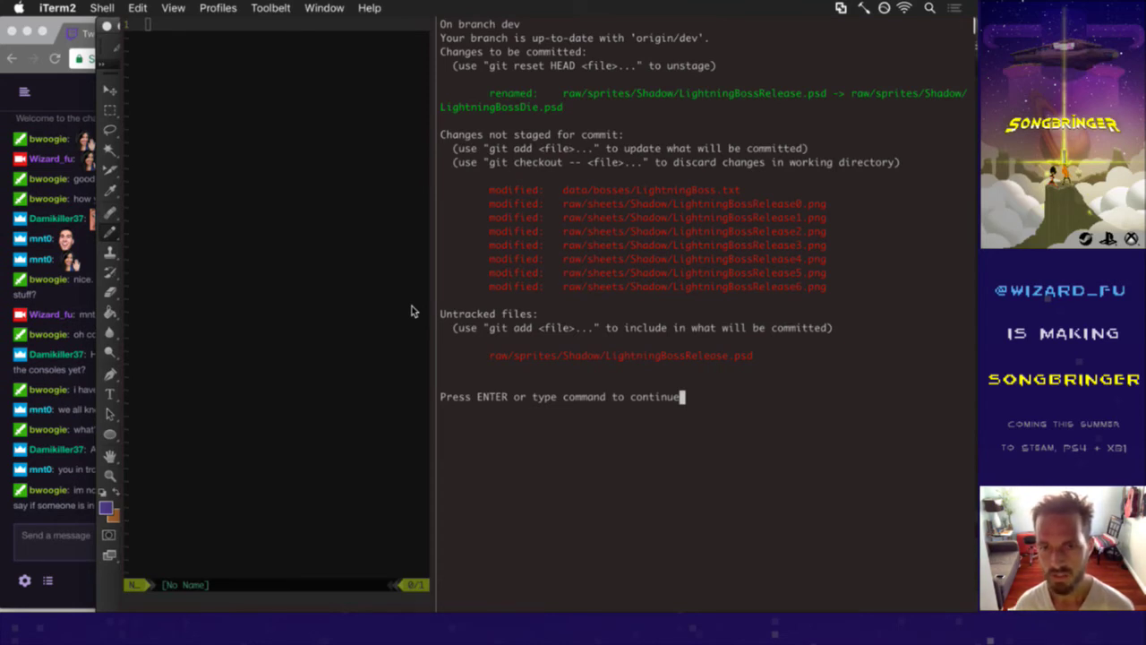
{"action": "key", "text": "Return"}
- Save data/bosses/LightningBoss.txt and switch to the Twitch chat in Chrome
{"action": "type", "text": ":up"}
{"action": "key", "text": "Return"}
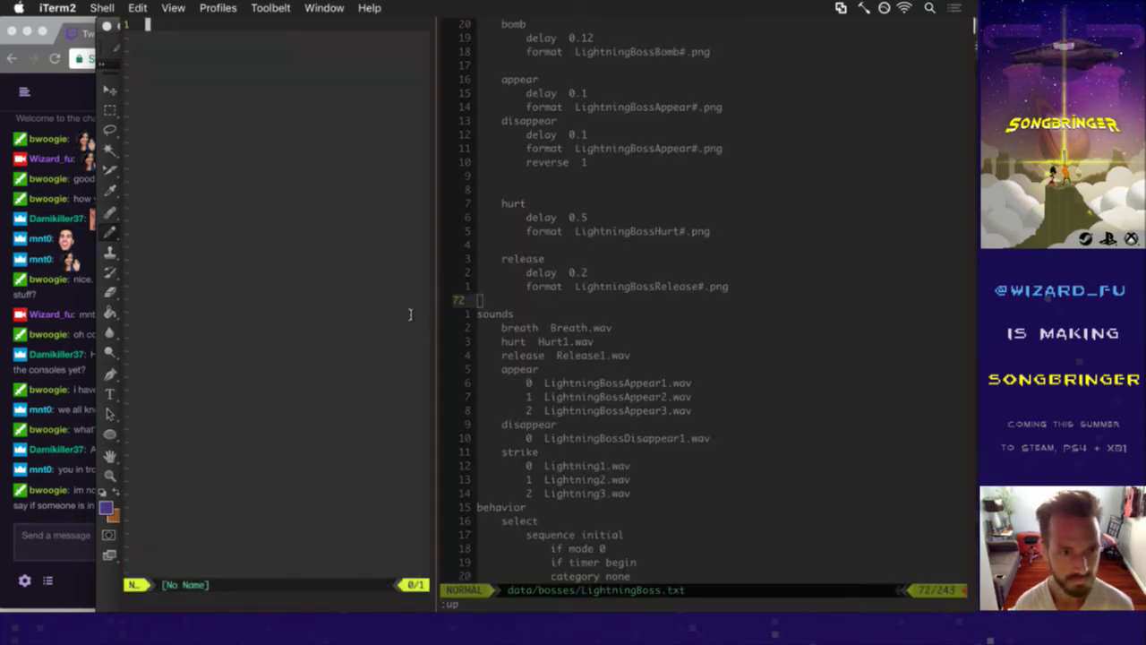
{"action": "left_click", "coordinate": [71, 503]}
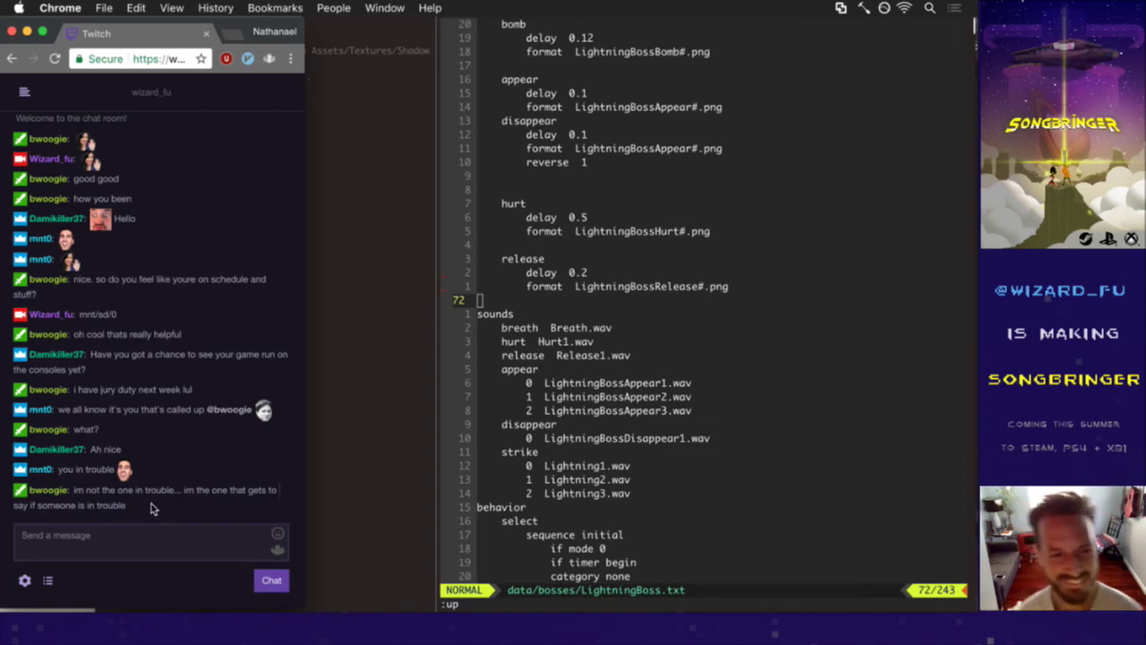
- Switch to the other iTerm2 window and go back through the open buffers to Saves.txt
{"action": "left_click", "coordinate": [506, 425]}
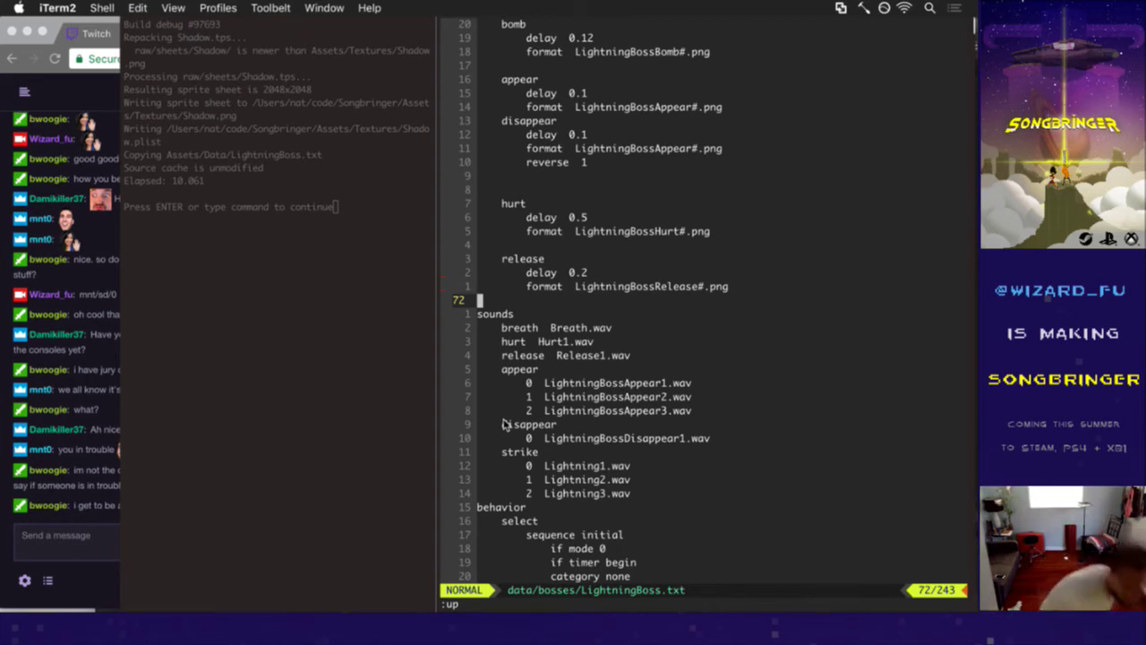
{"action": "key", "text": "super+grave"}
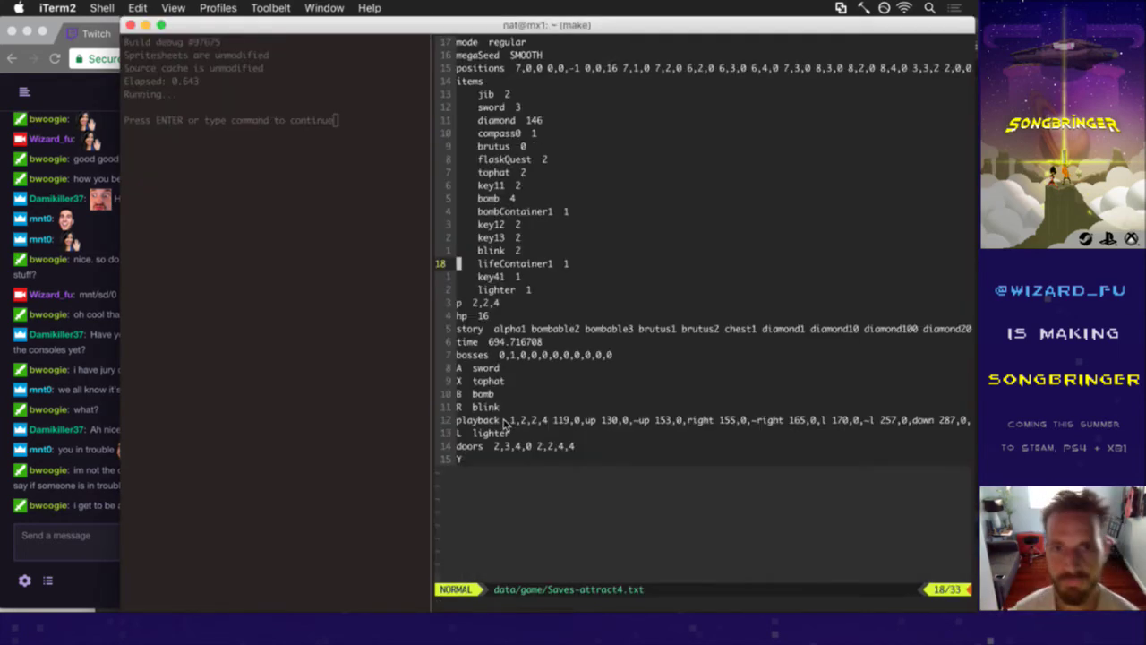
{"action": "type", "text": ":bp!"}
{"action": "key", "text": "Return"}
{"action": "type", "text": ":bp!"}
{"action": "key", "text": "Return"}
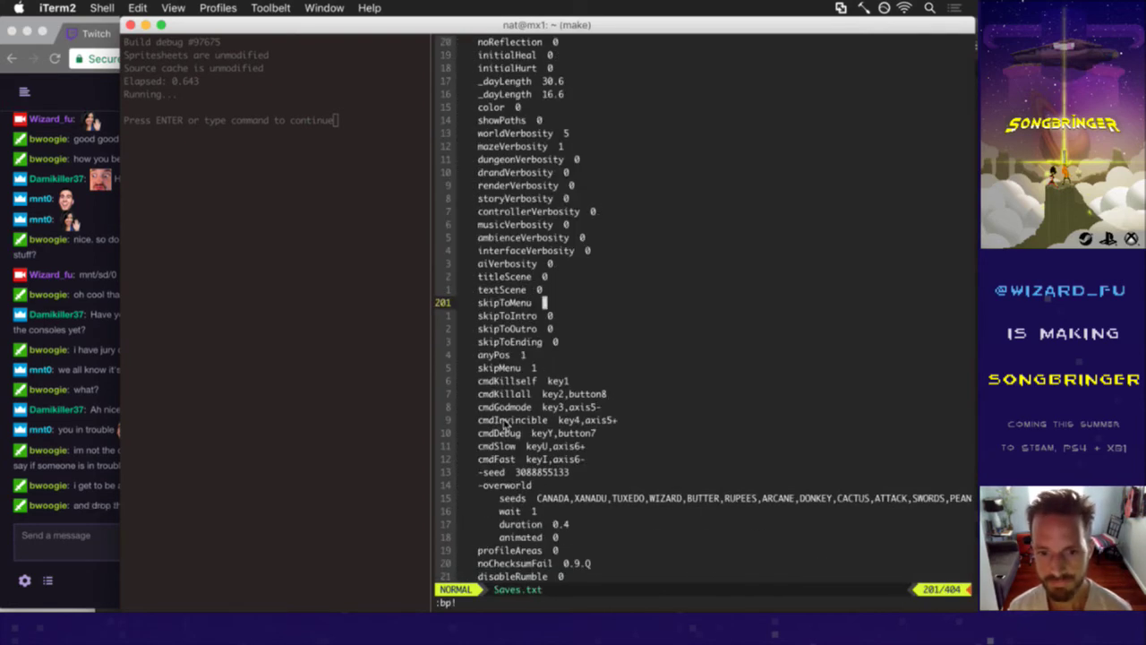
{"action": "key", "text": "g"}
{"action": "key", "text": "g"}
{"action": "key", "text": "j"}
{"action": "key", "text": "j"}
{"action": "key", "text": "j"}
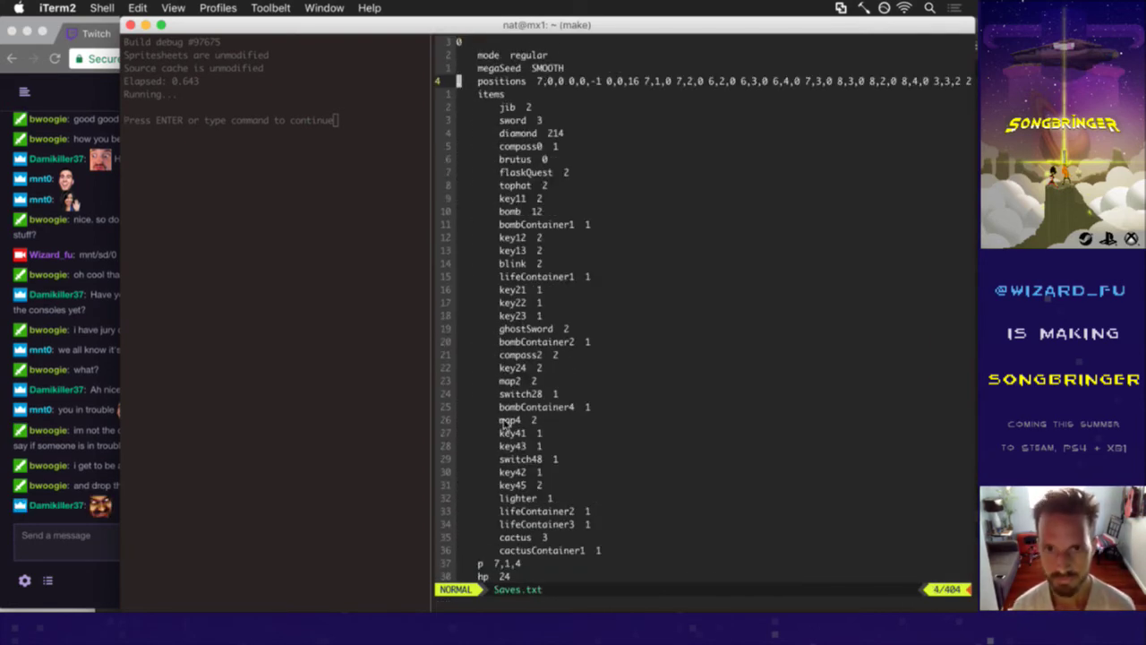
{"action": "type", "text": "Op"}
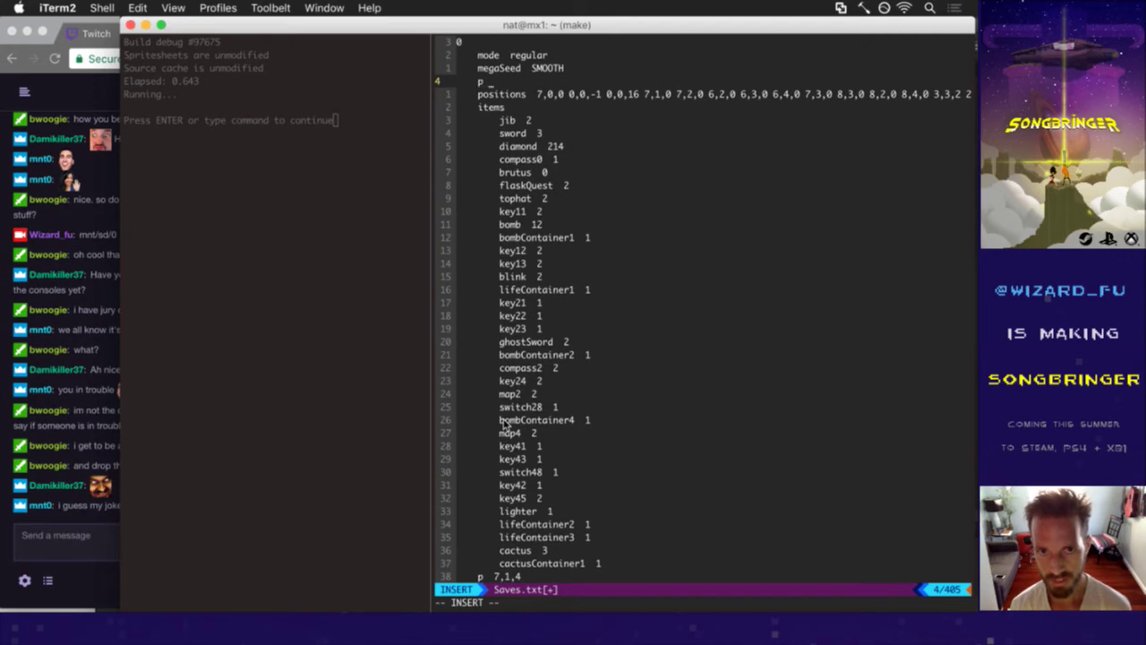
{"action": "key", "text": "Escape"}
- Delete the entire slot 0 block at the start of Saves.txt and renumber the PINEAL slot below it as 0
{"action": "key", "text": "g"}
{"action": "key", "text": "g"}
{"action": "key", "text": "shift+v"}
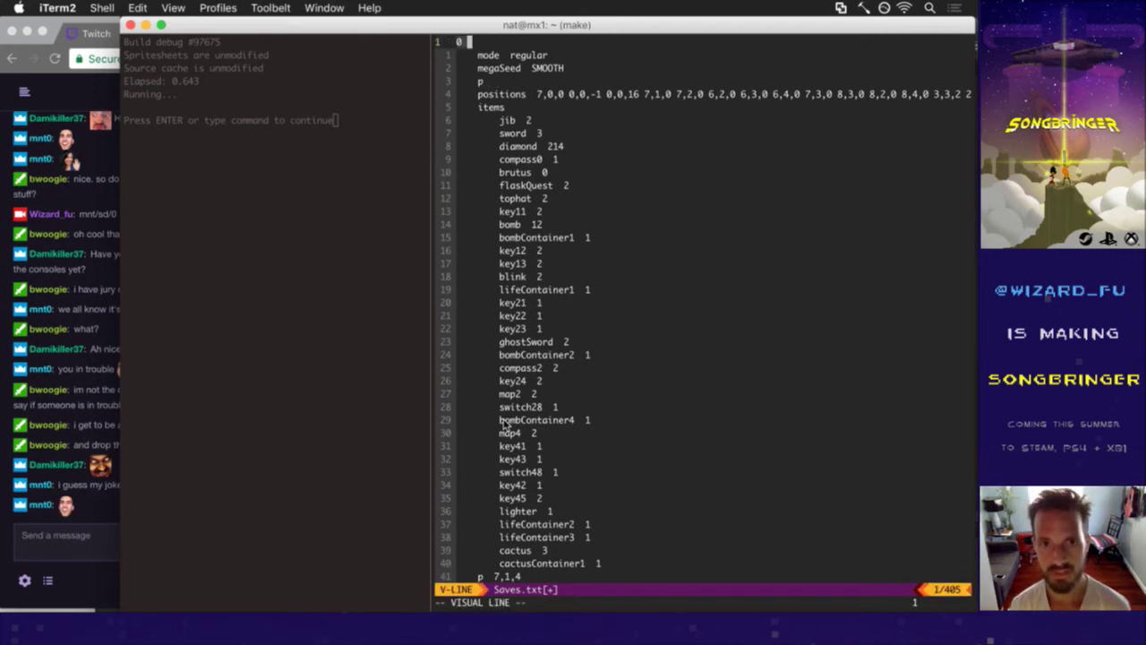
{"action": "key", "text": "j"}
{"action": "key", "text": "j"}
{"action": "key", "text": "j"}
{"action": "key", "text": "j"}
{"action": "key", "text": "j"}
{"action": "key", "text": "j"}
{"action": "key", "text": "j"}
{"action": "key", "text": "j"}
{"action": "key", "text": "j"}
{"action": "key", "text": "j"}
{"action": "key", "text": "j"}
{"action": "key", "text": "j"}
{"action": "key", "text": "j"}
{"action": "key", "text": "j"}
{"action": "key", "text": "j"}
{"action": "key", "text": "j"}
{"action": "key", "text": "j"}
{"action": "key", "text": "j"}
{"action": "key", "text": "j"}
{"action": "key", "text": "j"}
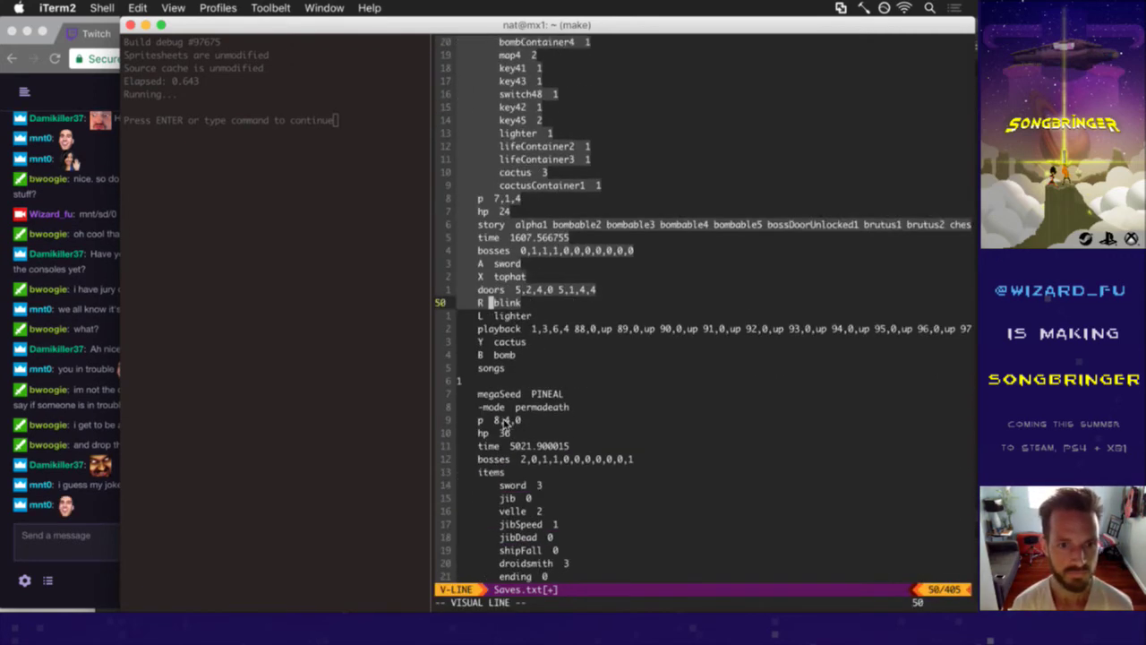
{"action": "key", "text": "j"}
{"action": "key", "text": "j"}
{"action": "key", "text": "j"}
{"action": "key", "text": "j"}
{"action": "key", "text": "j"}
{"action": "key", "text": "d"}
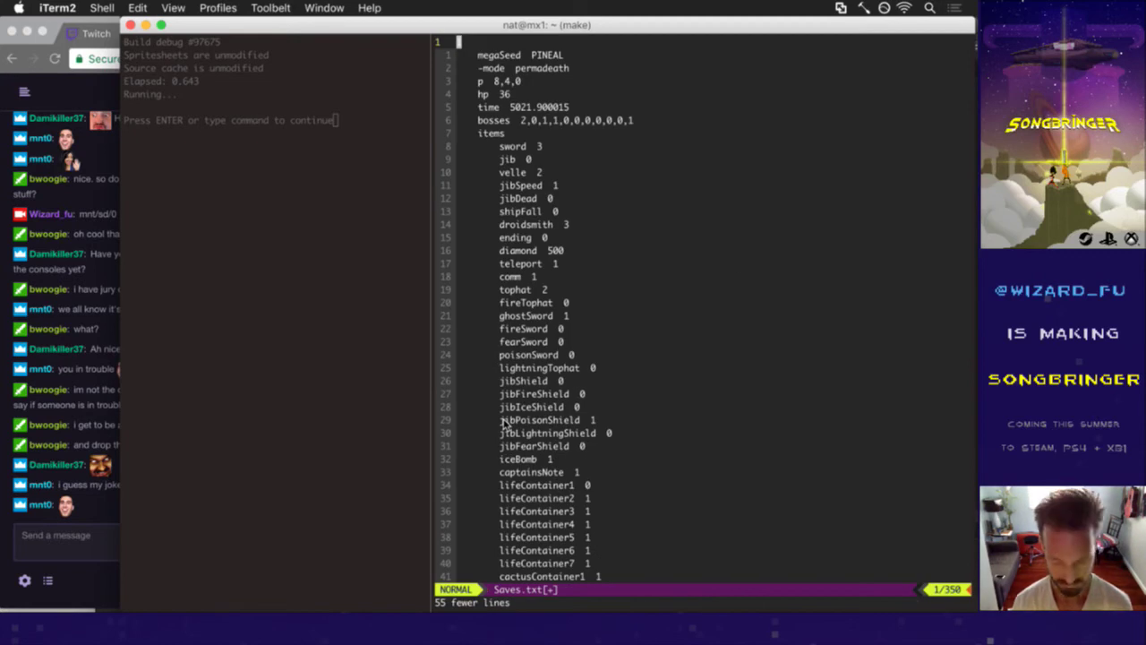
- Switch to the Twitch chat in Chrome and read the latest messages
{"action": "left_click", "coordinate": [105, 522]}
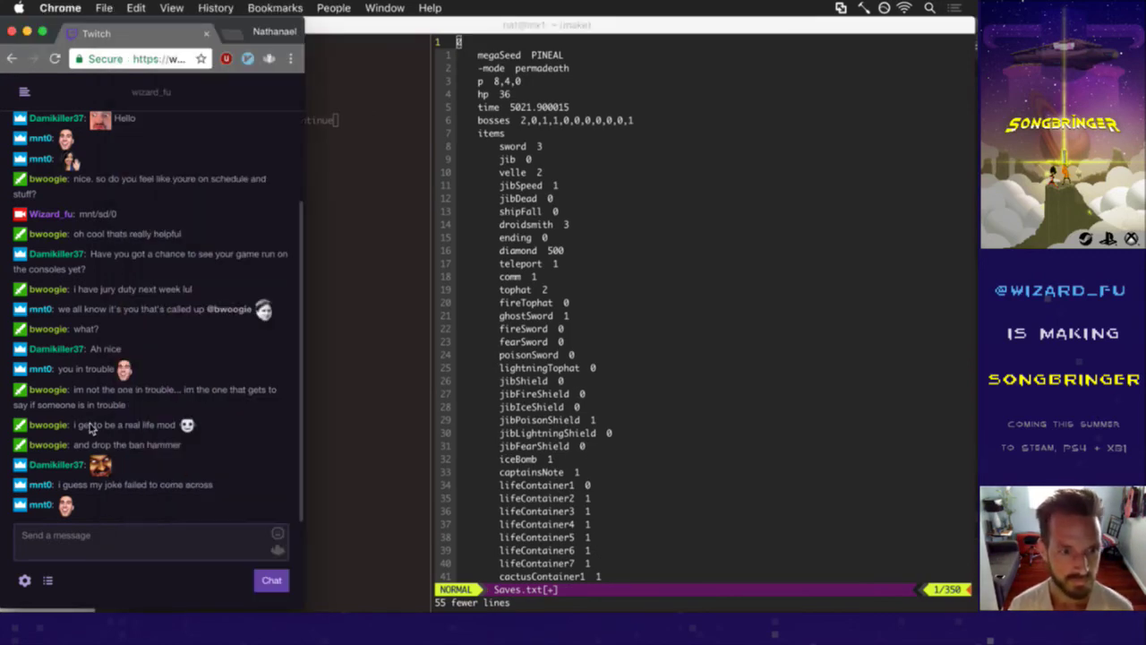
{"action": "left_click_drag", "start_coordinate": [82, 428], "coordinate": [167, 444]}
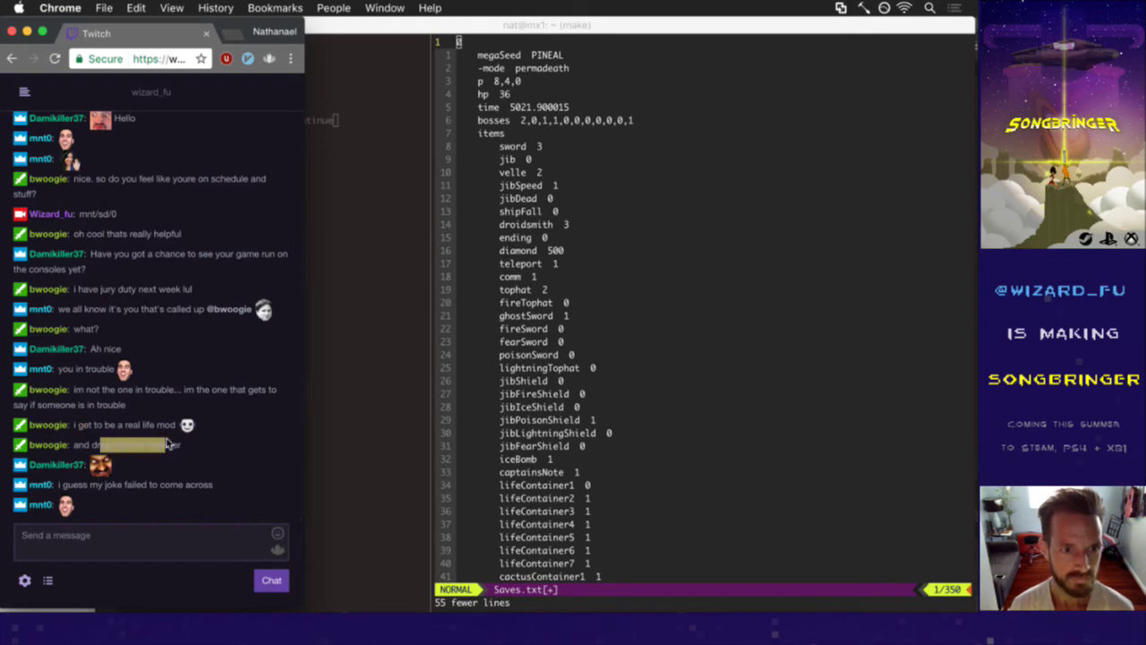
{"action": "left_click", "coordinate": [240, 443]}
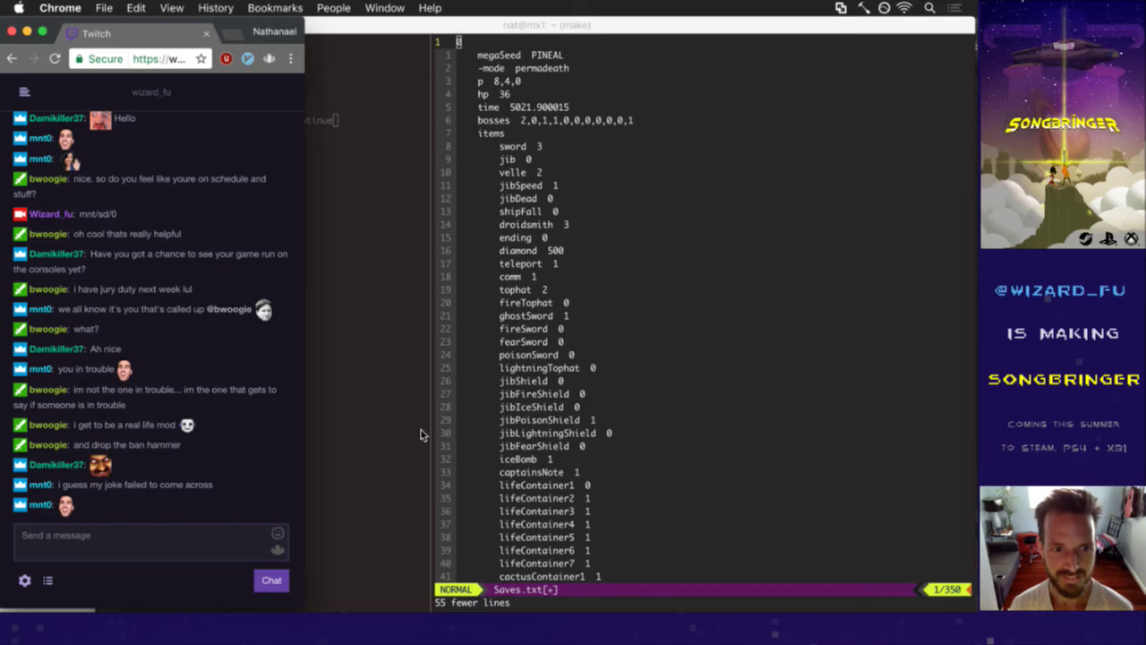
{"action": "left_click_drag", "start_coordinate": [72, 485], "coordinate": [135, 504]}
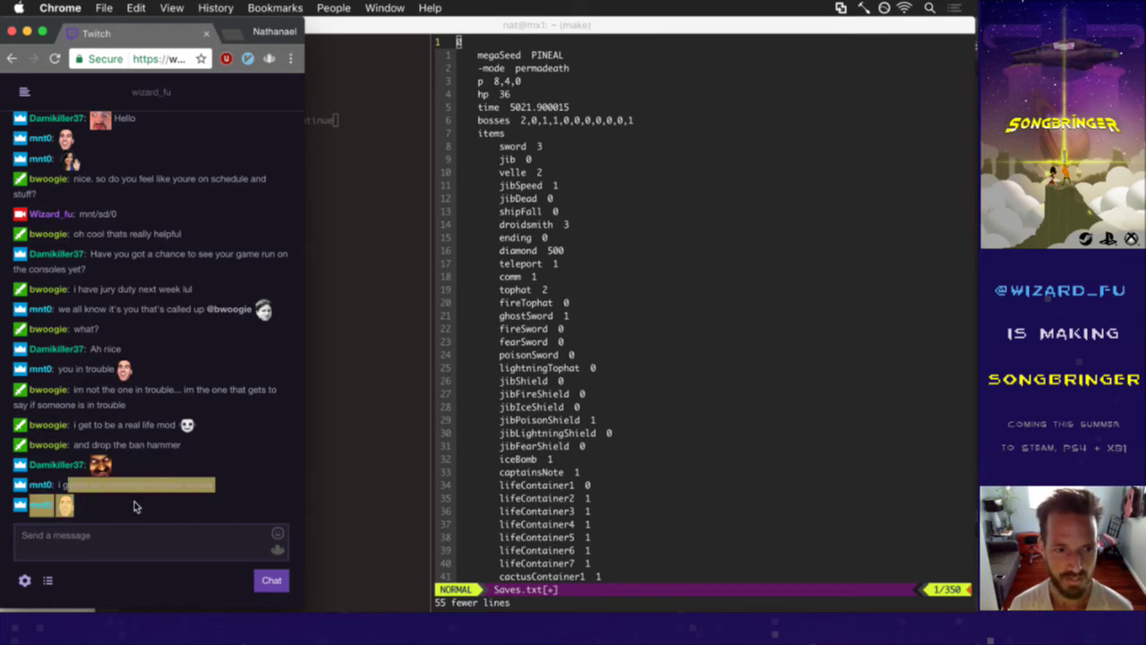
{"action": "left_click", "coordinate": [227, 521]}
- Return to Saves.txt in iTerm2, set the PINEAL slot's p value to 6,5,10, and save the file
{"action": "left_click", "coordinate": [650, 426]}
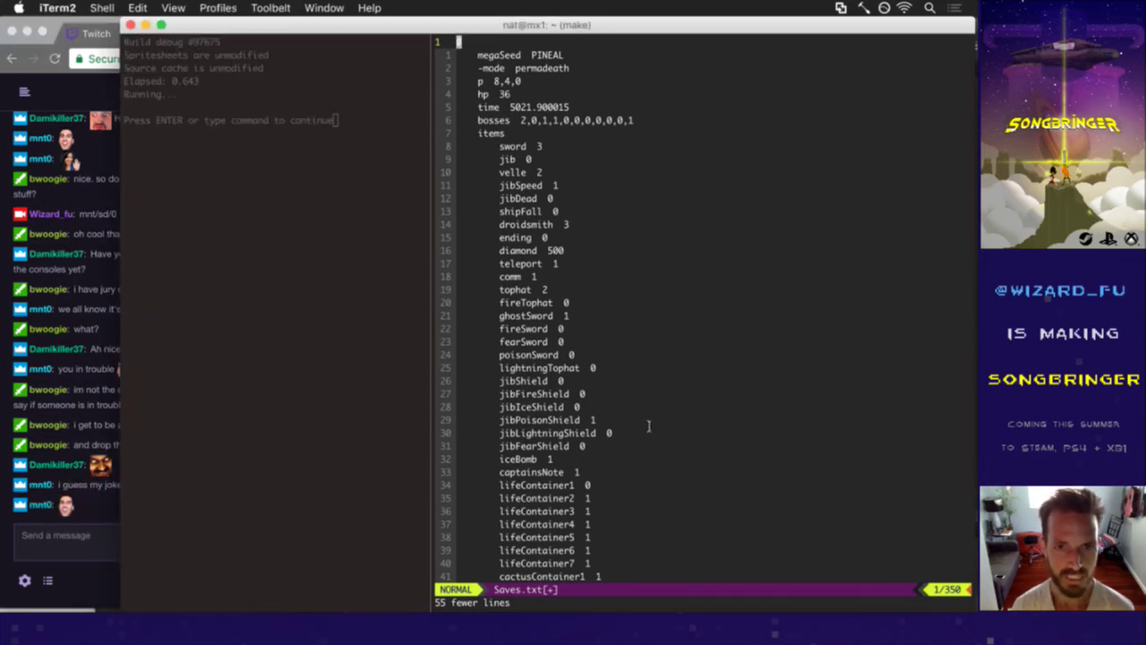
{"action": "key", "text": "j"}
{"action": "key", "text": "j"}
{"action": "key", "text": "j"}
{"action": "key", "text": "j"}
{"action": "key", "text": "k"}
{"action": "key", "text": "k"}
{"action": "key", "text": "k"}
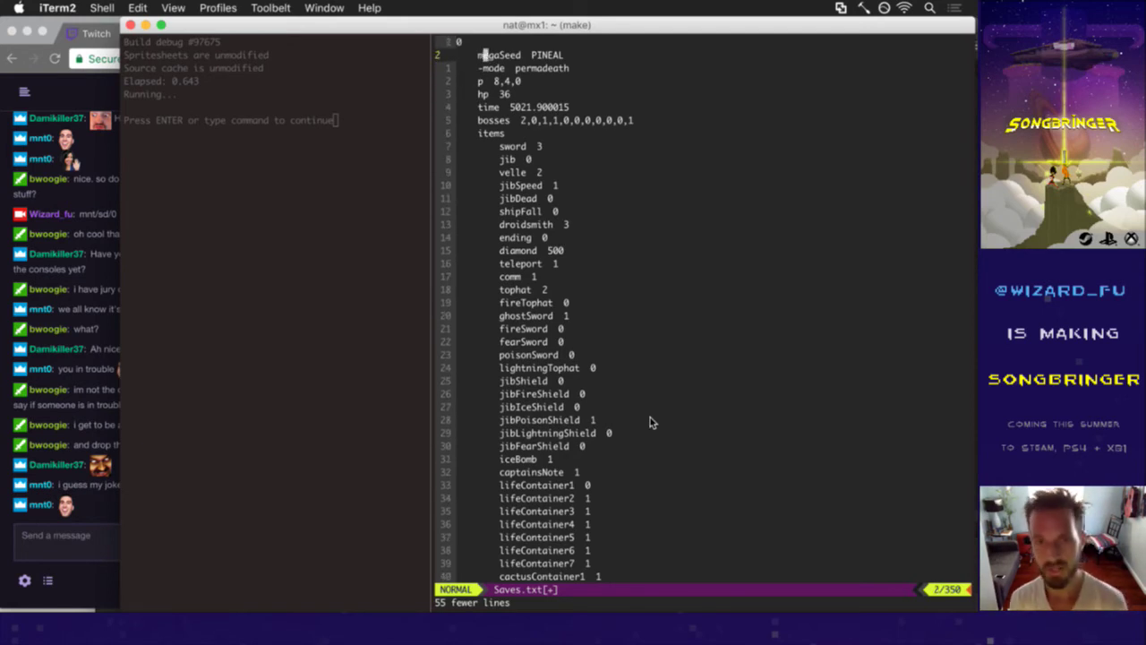
{"action": "key", "text": "j"}
{"action": "key", "text": "j"}
{"action": "key", "text": "j"}
{"action": "key", "text": "k"}
{"action": "key", "text": "shift+a"}
{"action": "key", "text": "BackSpace"}
{"action": "key", "text": "BackSpace"}
{"action": "key", "text": "BackSpace"}
{"action": "key", "text": "BackSpace"}
{"action": "key", "text": "BackSpace"}
{"action": "type", "text": "6,5,10"}
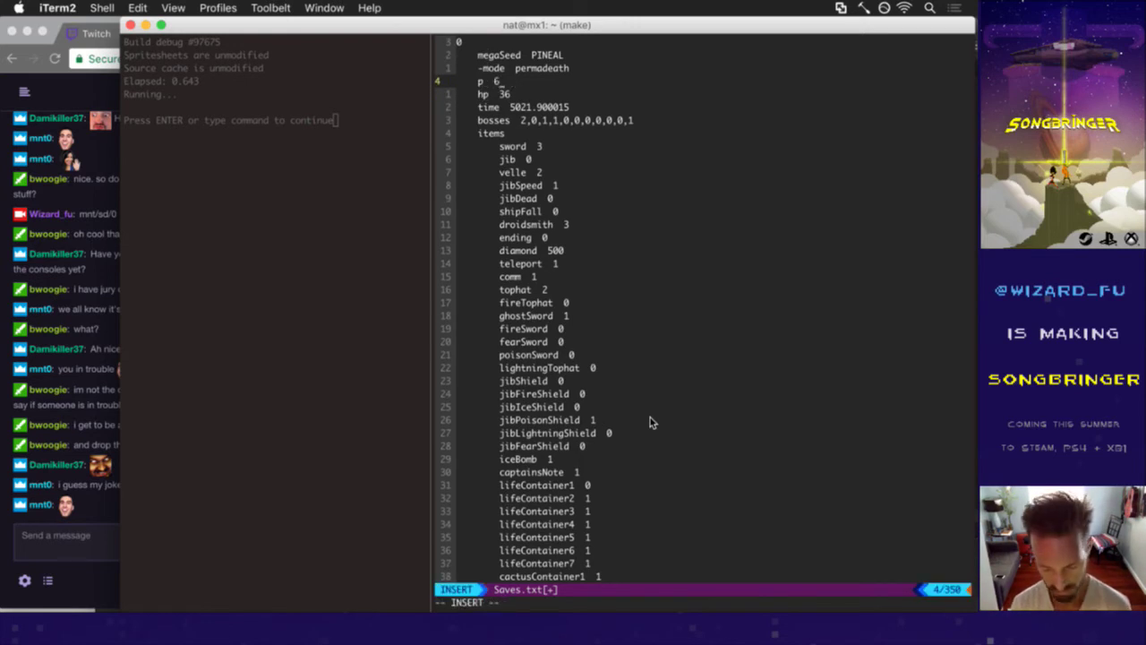
{"action": "key", "text": "u"}
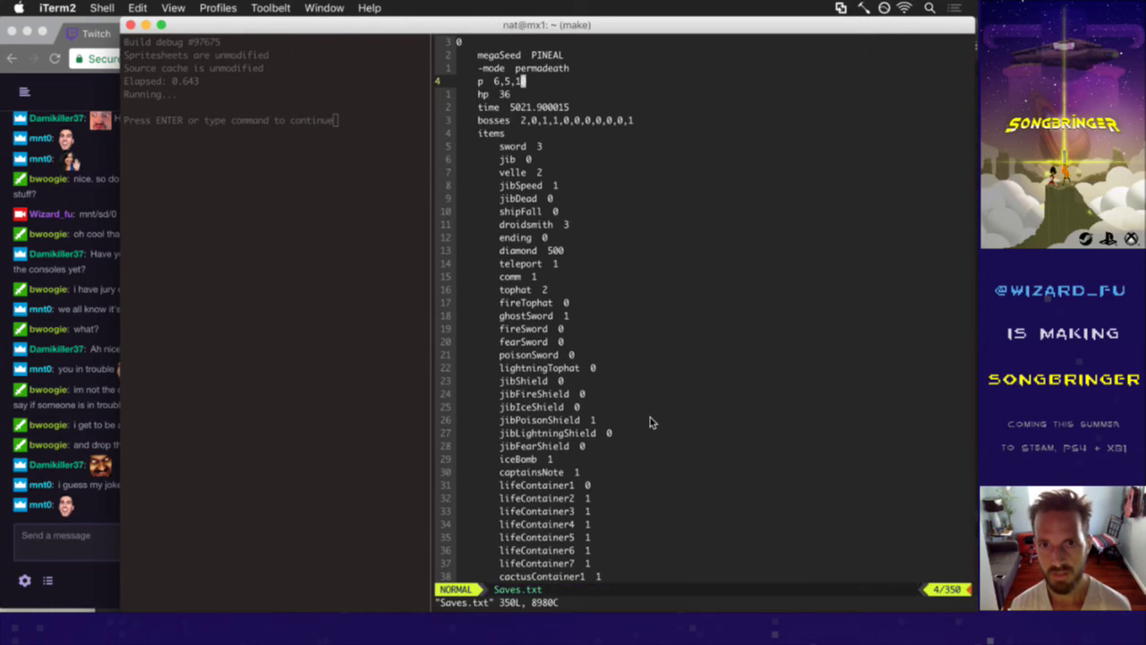
- Set the last number in the PINEAL slot's bosses list to 0
{"action": "key", "text": "j"}
{"action": "key", "text": "j"}
{"action": "key", "text": "j"}
{"action": "key", "text": "l"}
{"action": "key", "text": "l"}
{"action": "key", "text": "j"}
{"action": "key", "text": "h"}
{"action": "key", "text": "h"}
{"action": "key", "text": "h"}
{"action": "key", "text": "h"}
{"action": "key", "text": "h"}
{"action": "key", "text": "k"}
{"action": "key", "text": "$"}
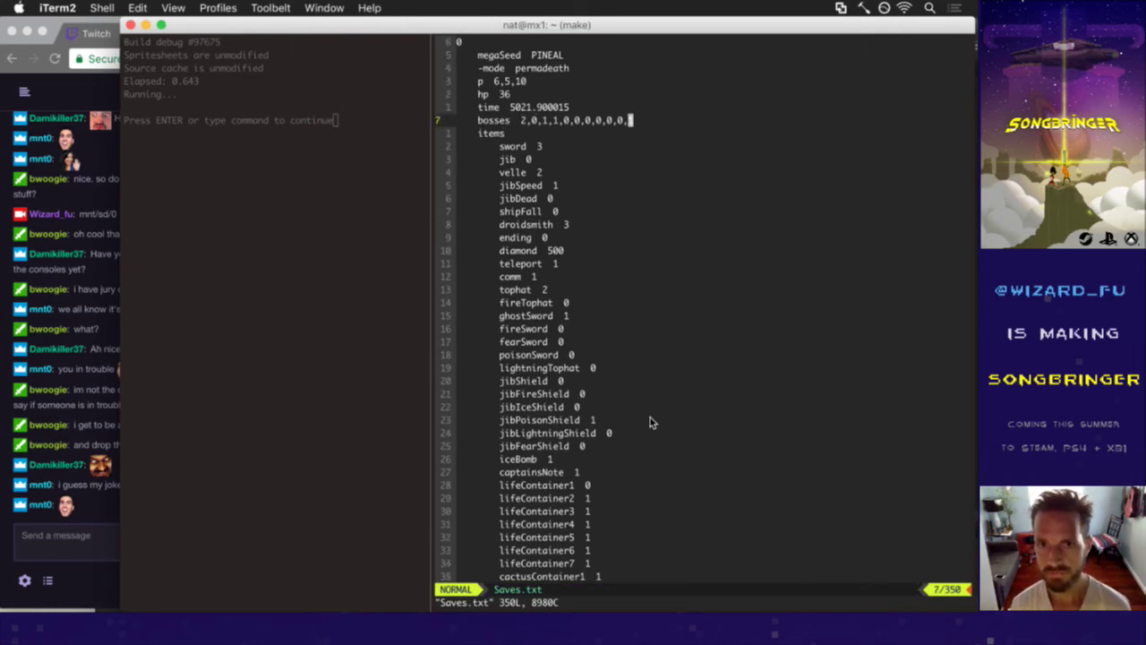
- Set the velle item in the PINEAL slot to 0
{"action": "key", "text": "j"}
{"action": "key", "text": "j"}
{"action": "key", "text": "j"}
{"action": "key", "text": "j"}
{"action": "key", "text": "a"}
{"action": "key", "text": "Escape"}
- Check the remaining items in the PINEAL slot, save Saves.txt, and build and run the game
{"action": "key", "text": "j"}
{"action": "key", "text": "j"}
{"action": "key", "text": "j"}
{"action": "key", "text": "j"}
{"action": "key", "text": "j"}
{"action": "key", "text": "j"}
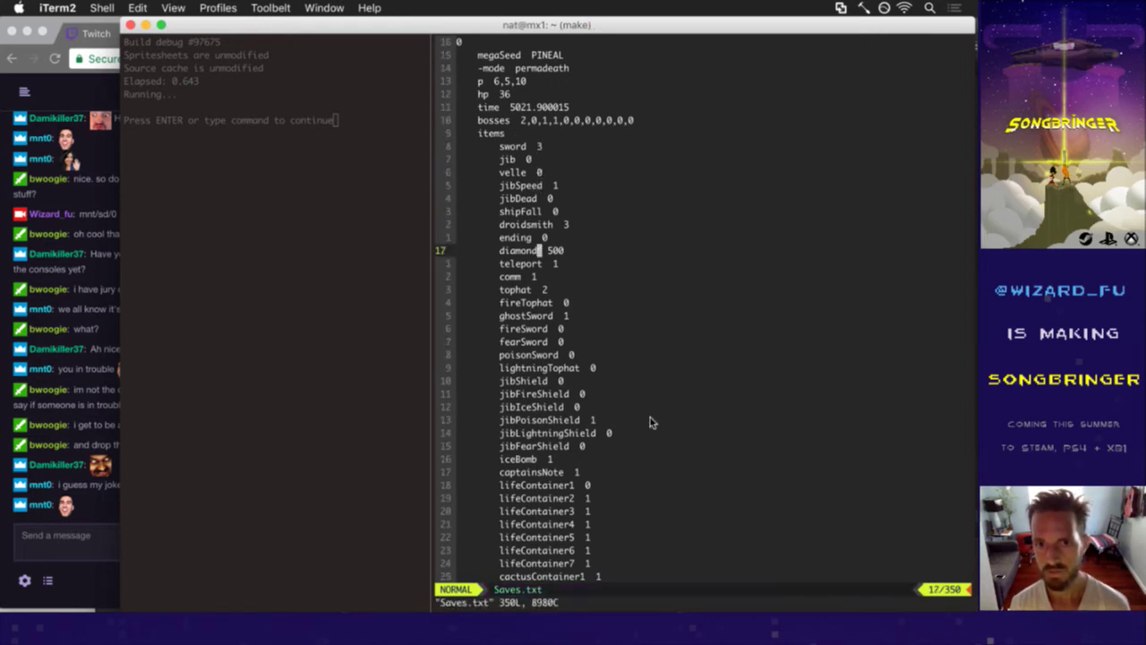
{"action": "key", "text": "k"}
{"action": "key", "text": "k"}
{"action": "key", "text": "k"}
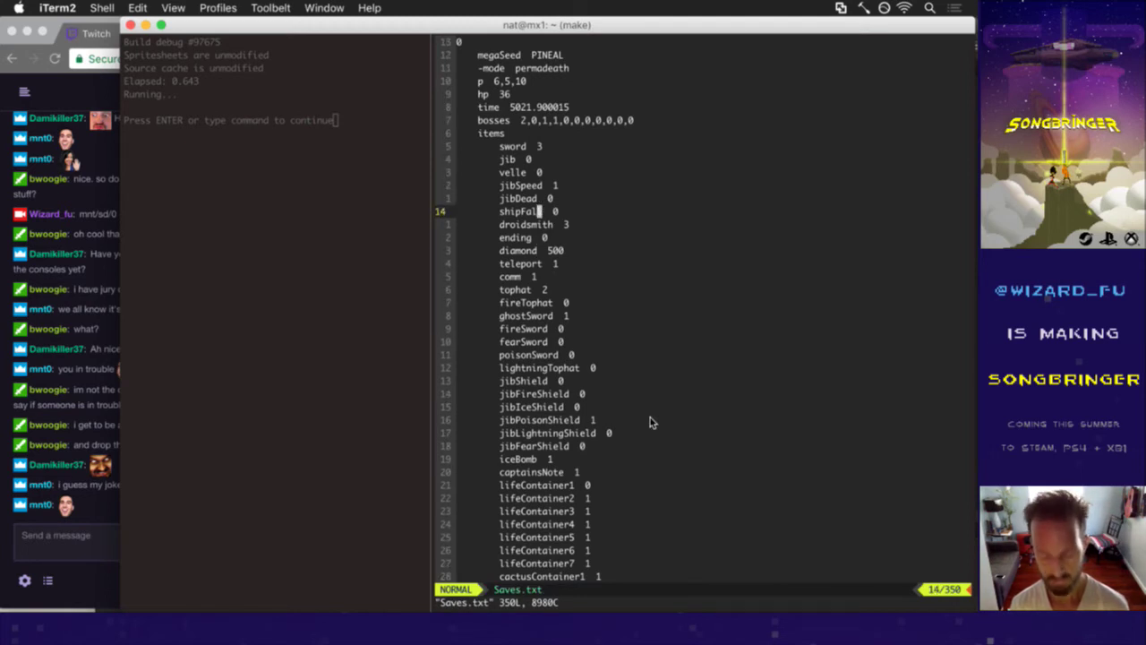
{"action": "type", "text": ":up"}
{"action": "key", "text": "Return"}
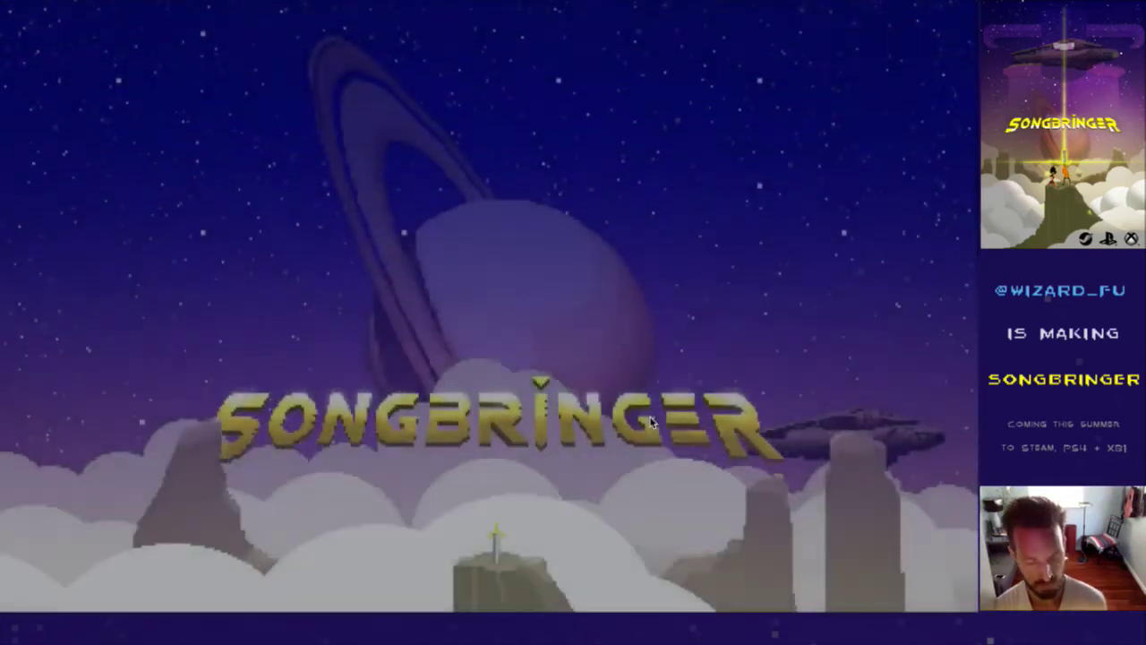
- Go back to Saves.txt and review the PINEAL slot's item and boss values
{"action": "key", "text": "k"}
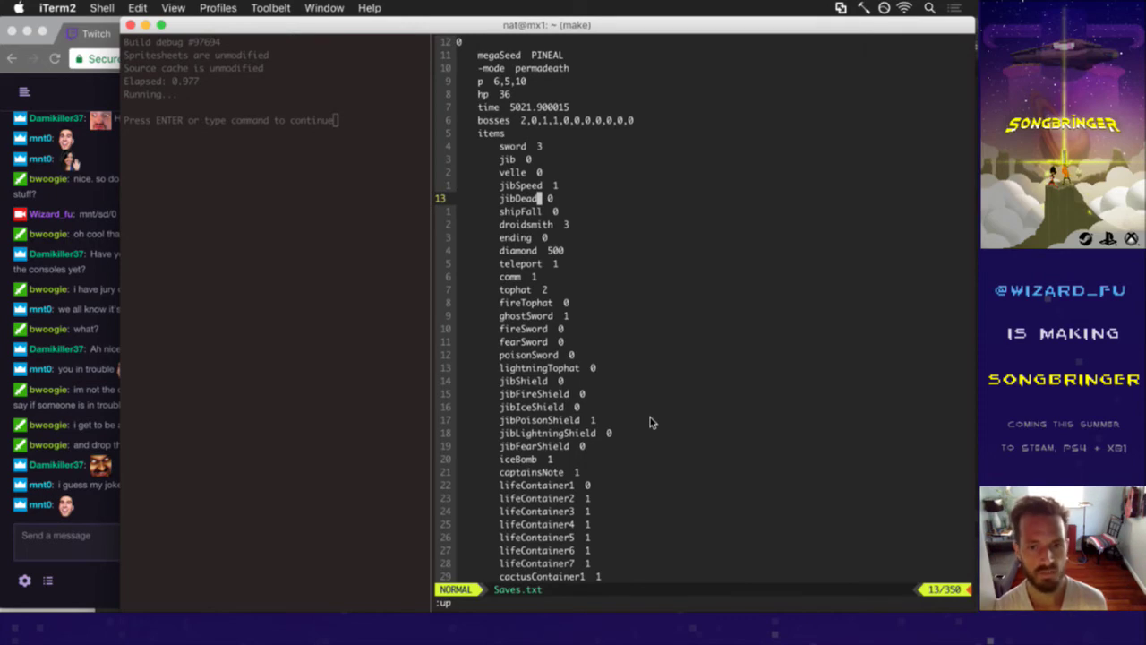
{"action": "key", "text": "k"}
{"action": "key", "text": "k"}
{"action": "key", "text": "k"}
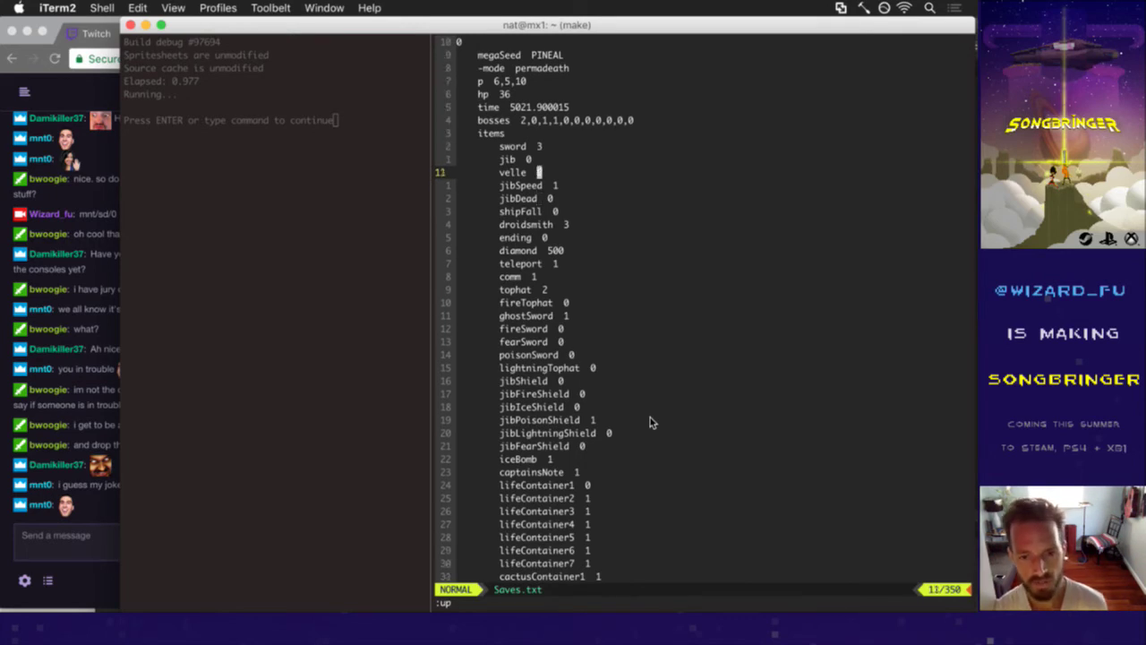
{"action": "key", "text": "k"}
{"action": "key", "text": "k"}
{"action": "key", "text": "k"}
{"action": "key", "text": "j"}
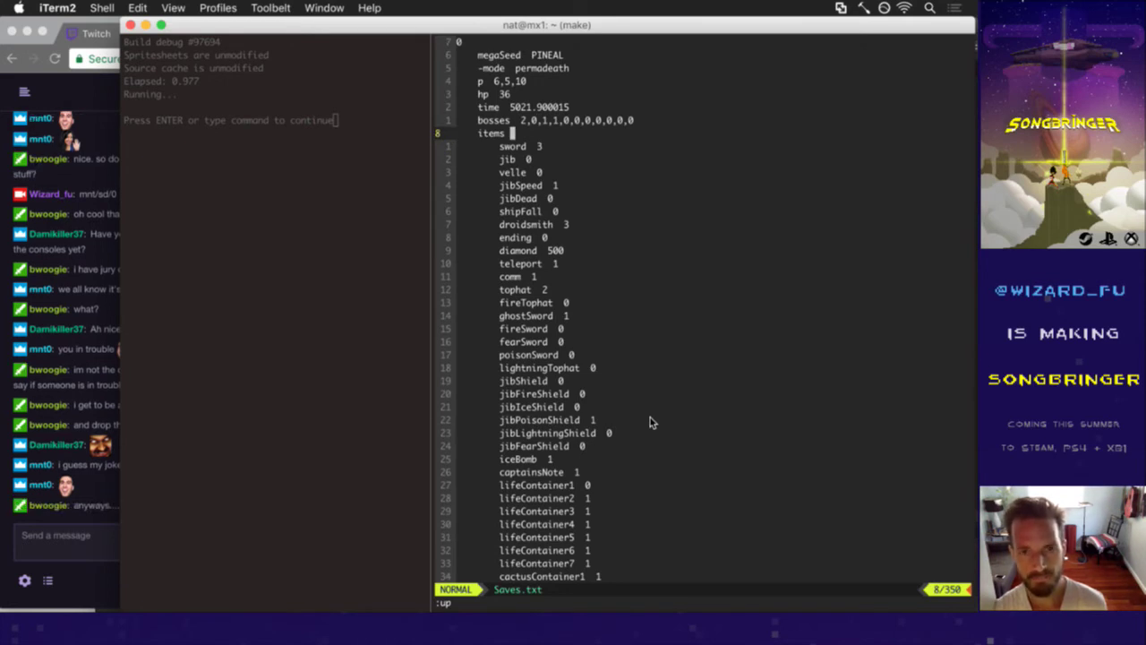
- Find the skipToMenu setting, set it to 0, and save Saves.txt to test the game again
{"action": "type", "text": "/skip"}
{"action": "key", "text": "Return"}
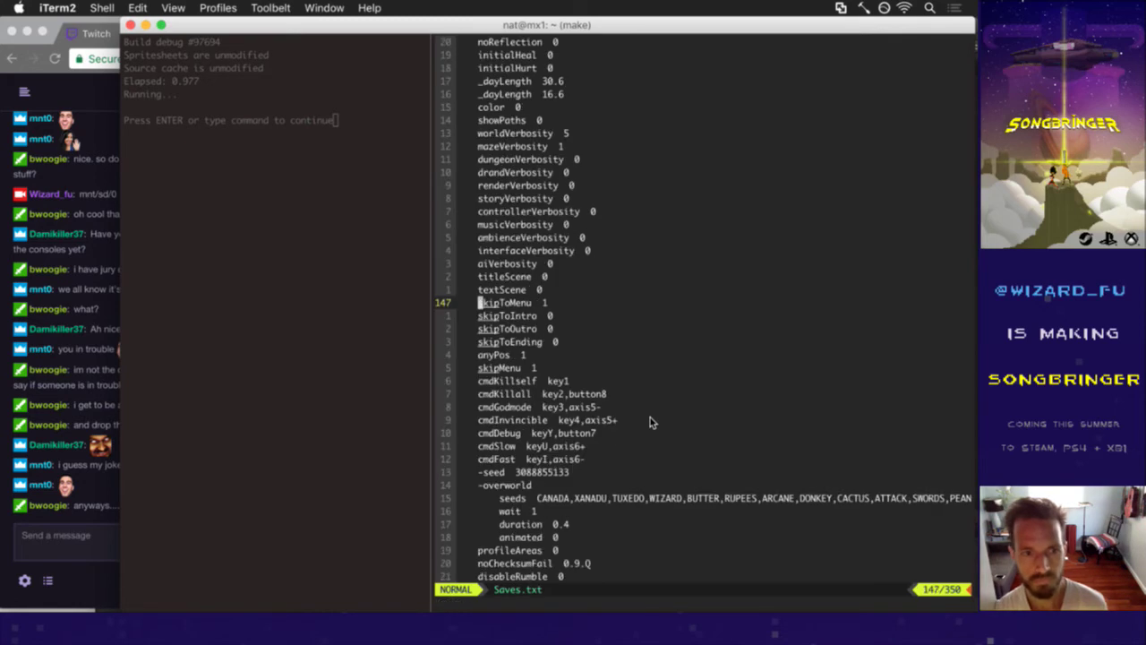
{"action": "key", "text": "ctrl+x"}
{"action": "type", "text": ":w"}
{"action": "key", "text": "Return"}
{"action": "type", "text": ":up"}
{"action": "key", "text": "Return"}
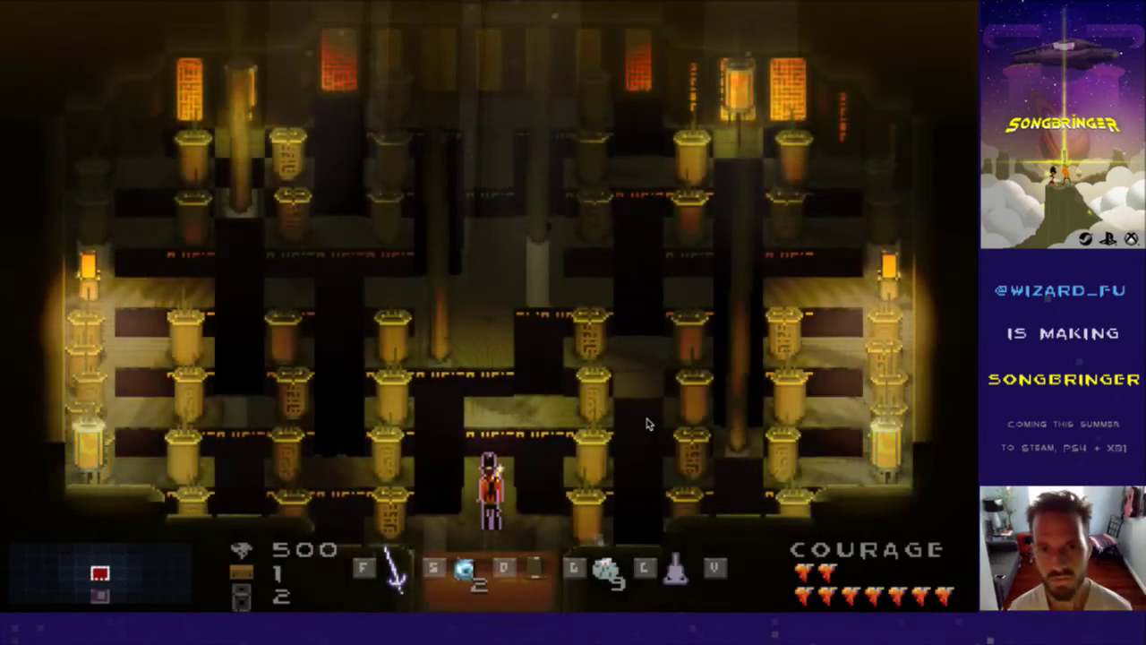
- Quit the game and read the recent Twitch chat messages in Chrome
{"action": "key", "text": "super+q"}
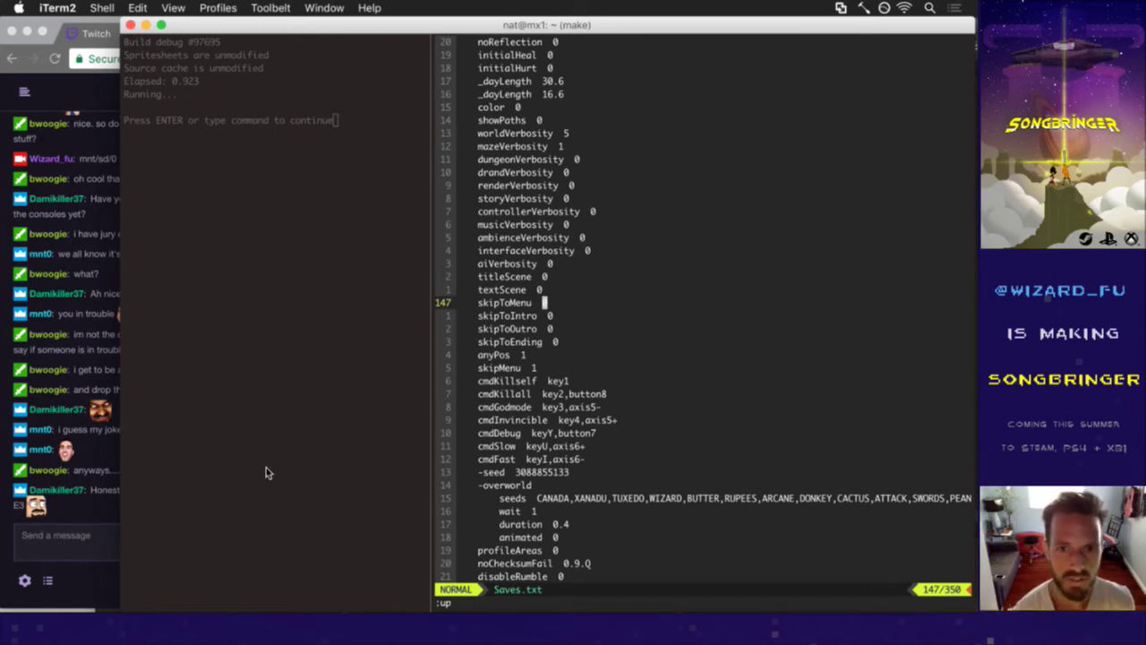
{"action": "left_click", "coordinate": [103, 517]}
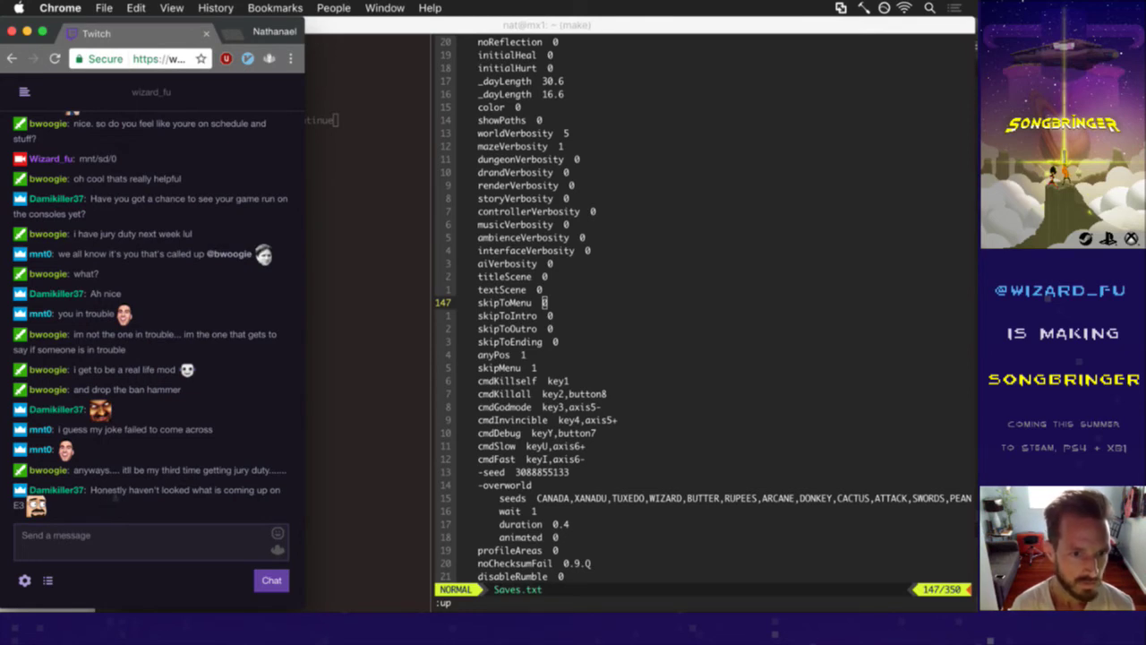
{"action": "left_click_drag", "start_coordinate": [137, 471], "coordinate": [257, 471]}
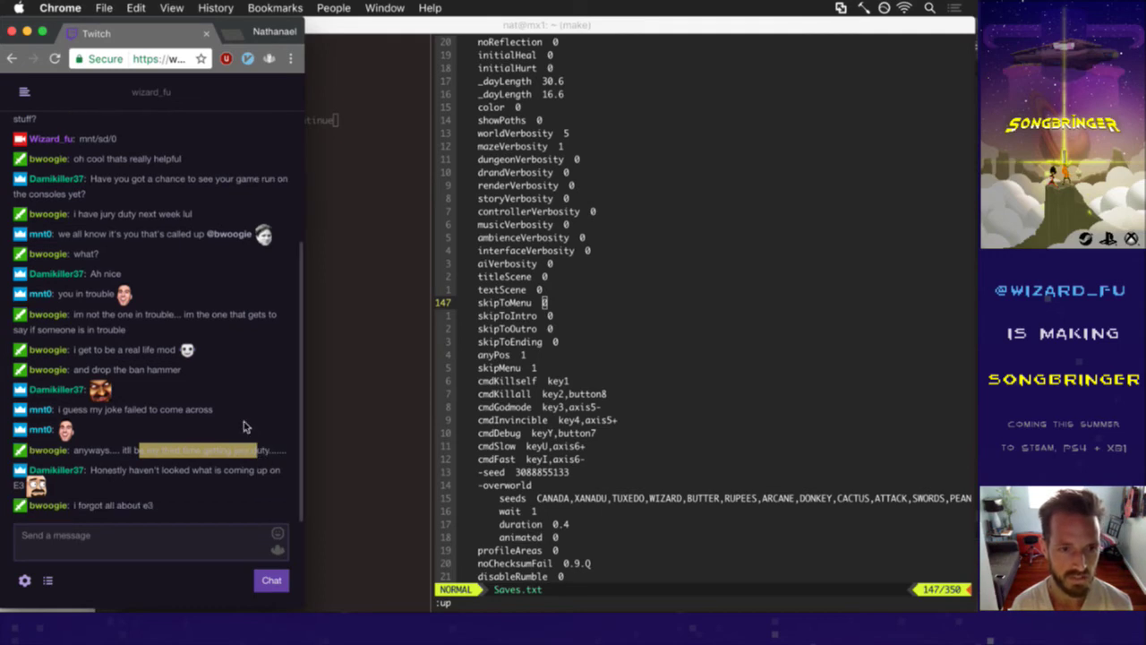
{"action": "left_click", "coordinate": [243, 428]}
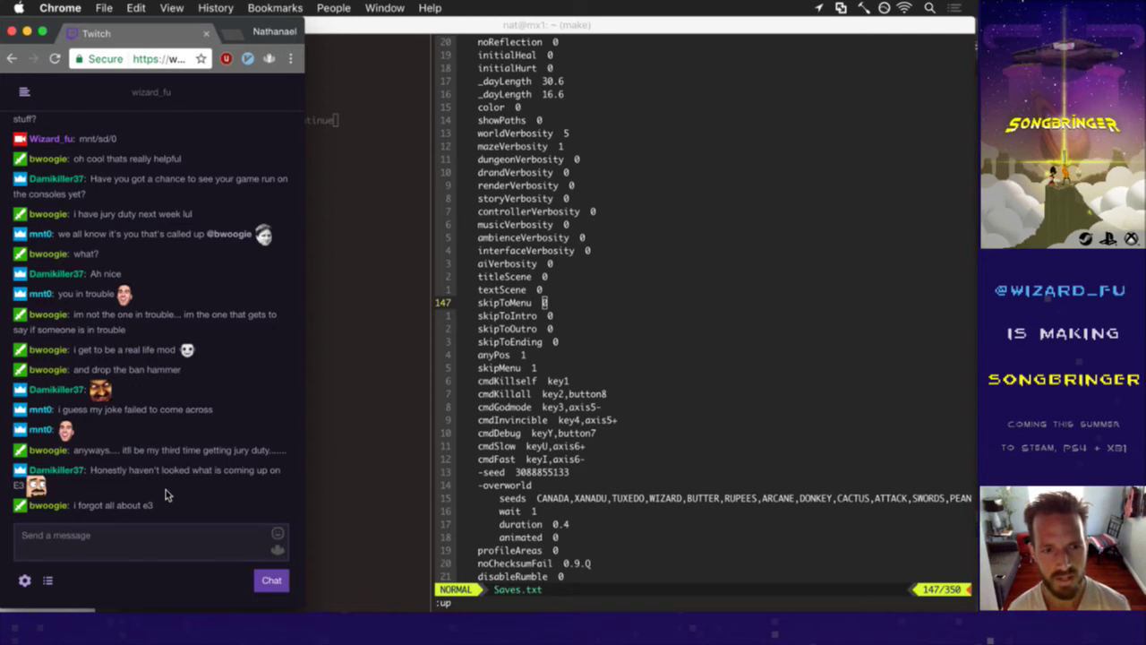
- Switch back to iTerm2 and rerun the debug build to launch the game again
{"action": "left_click", "coordinate": [581, 387]}
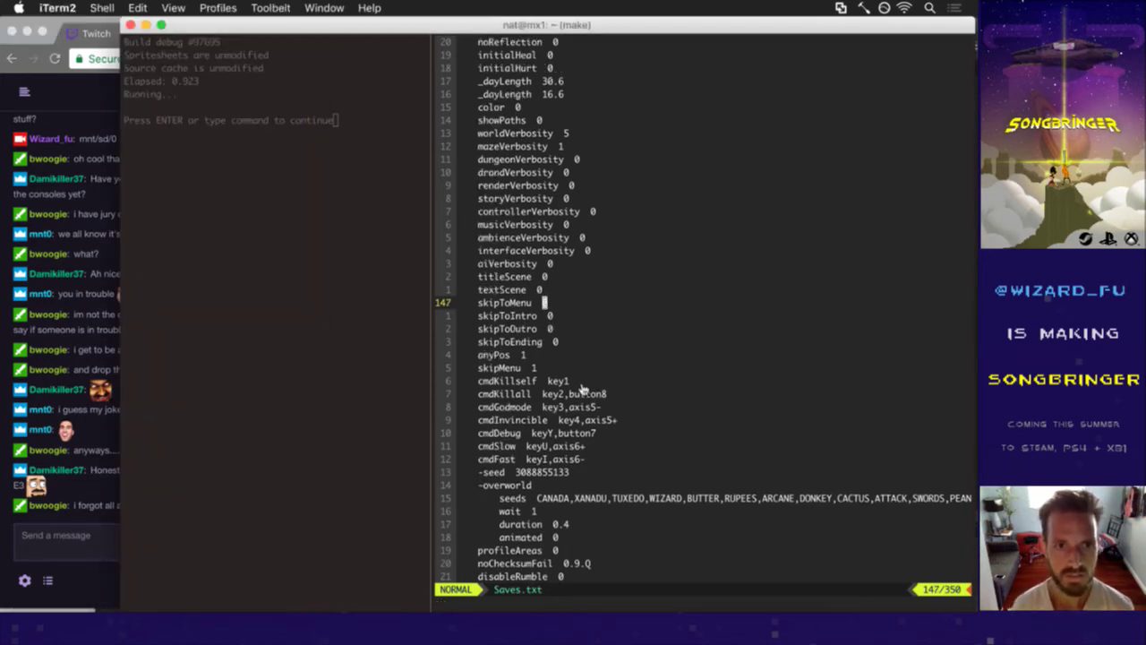
{"action": "key", "text": "super+bracketleft"}
{"action": "key", "text": "Return"}
{"action": "key", "text": "super+bracketright"}
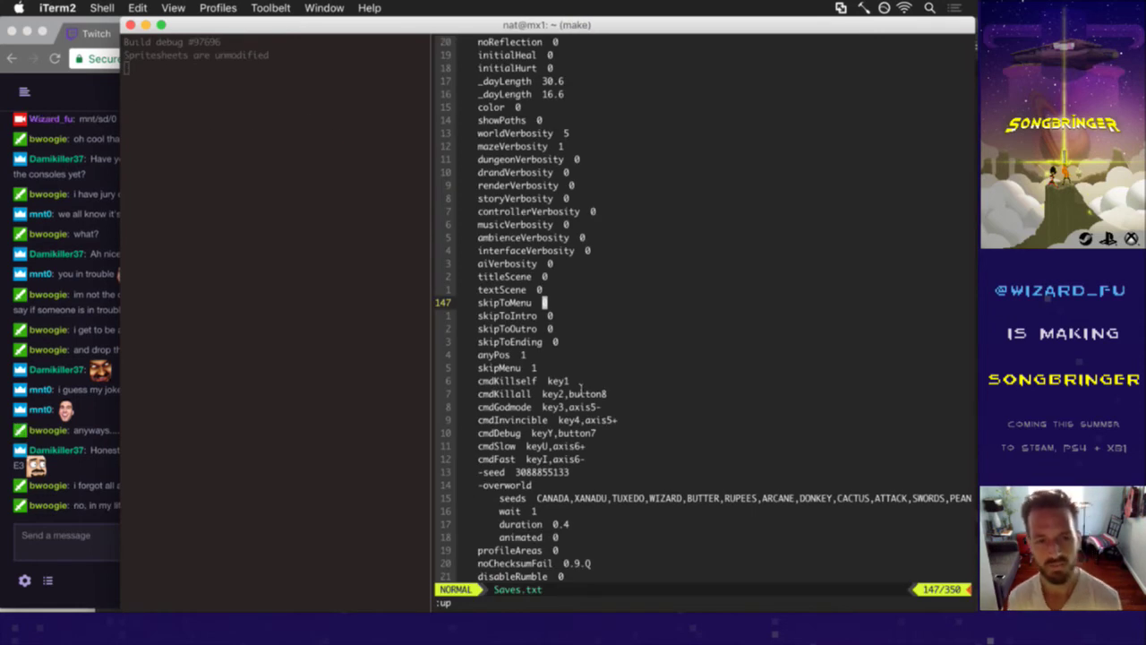
- Check the newest Twitch chat message, and leave the game test to return to Saves.txt in iTerm2
{"action": "left_click", "coordinate": [58, 528]}
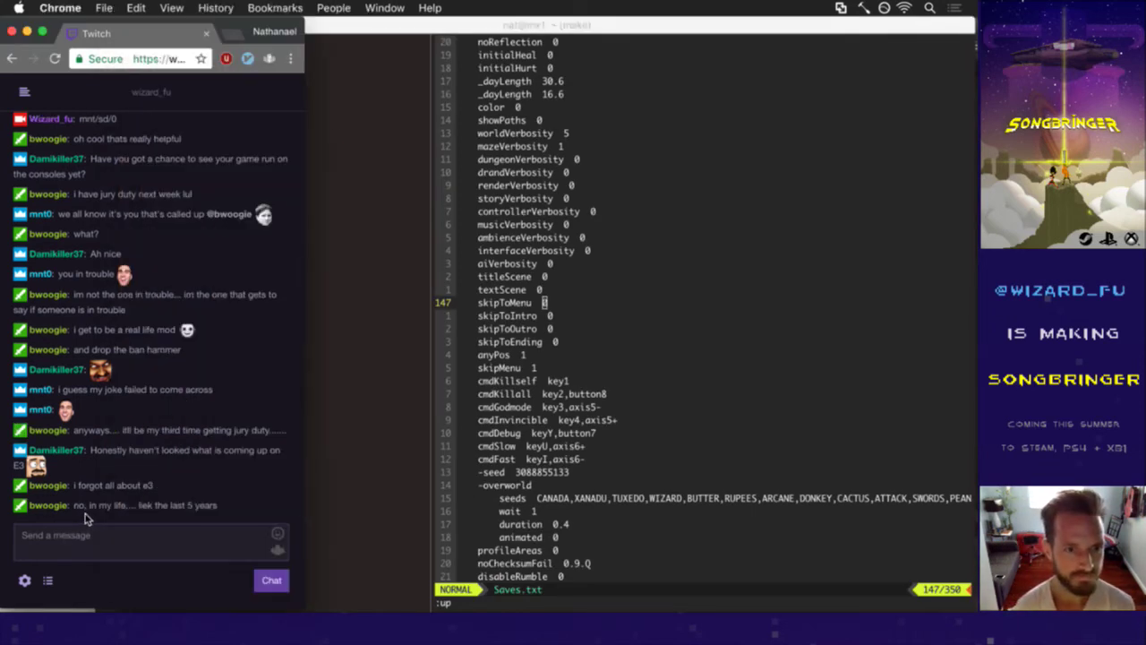
{"action": "left_click_drag", "start_coordinate": [98, 506], "coordinate": [239, 505]}
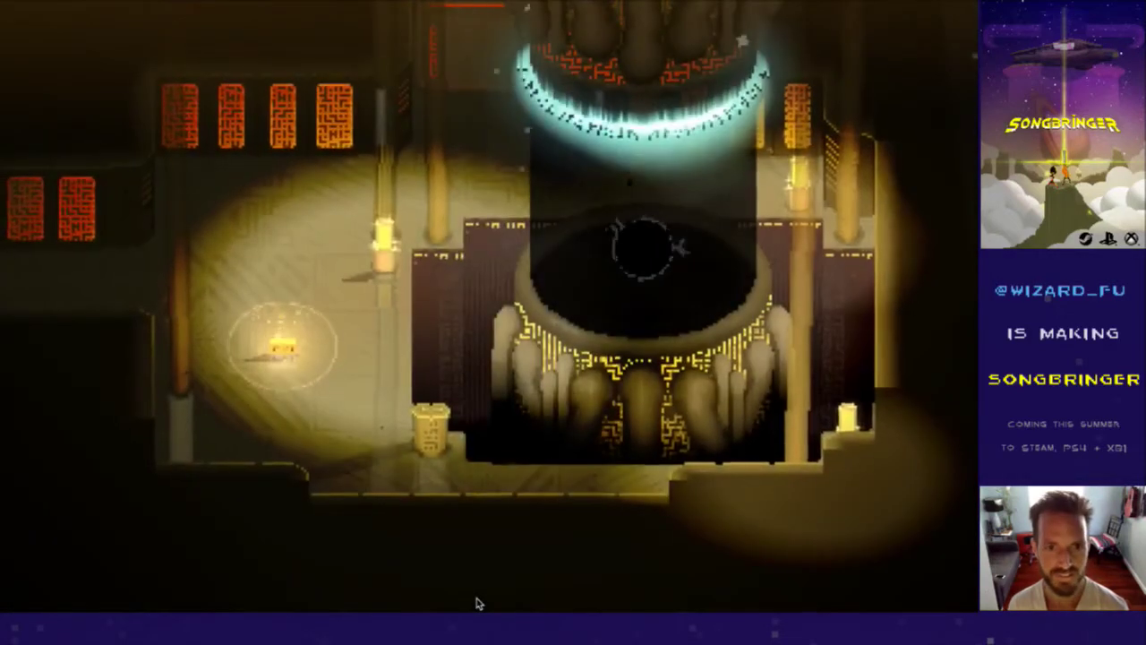
{"action": "key", "text": "Escape"}
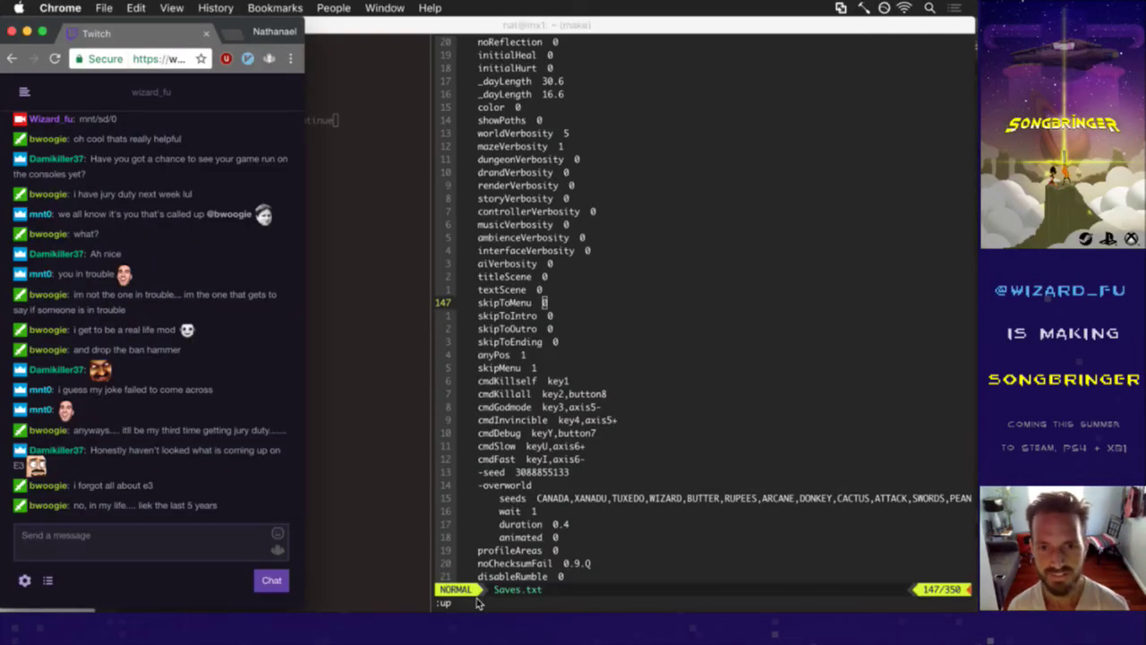
{"action": "left_click", "coordinate": [756, 436]}
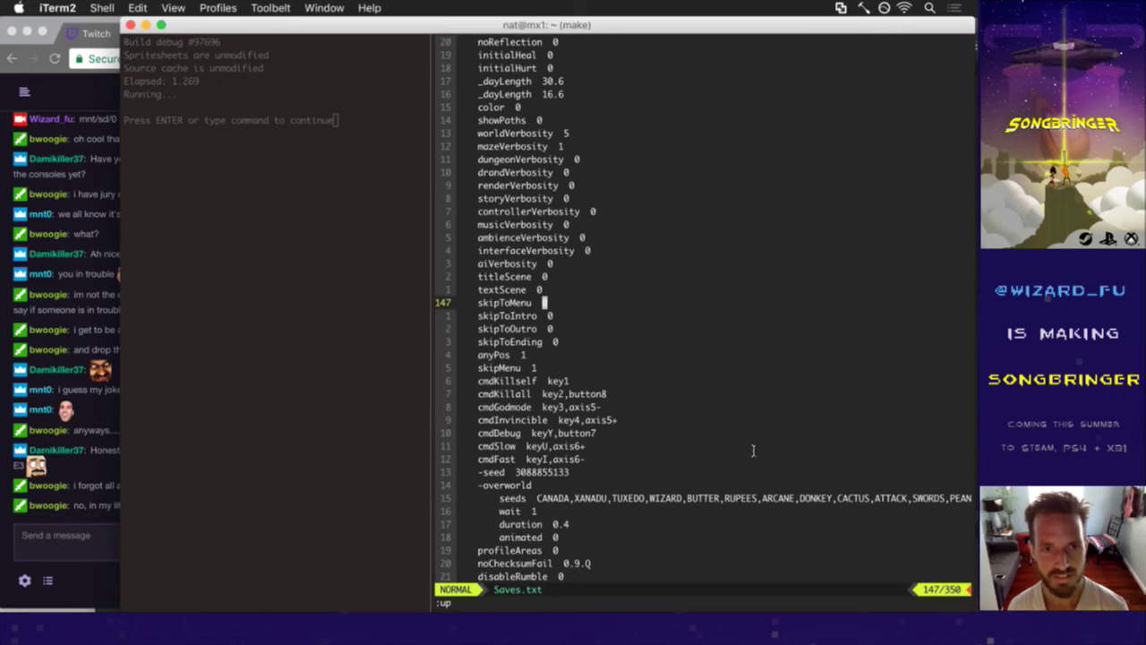
- In the LightningBoss.txt window, run a shell command that deletes all LightningBossRelease images from raw/sheets/Shadow
{"action": "key", "text": "super+grave"}
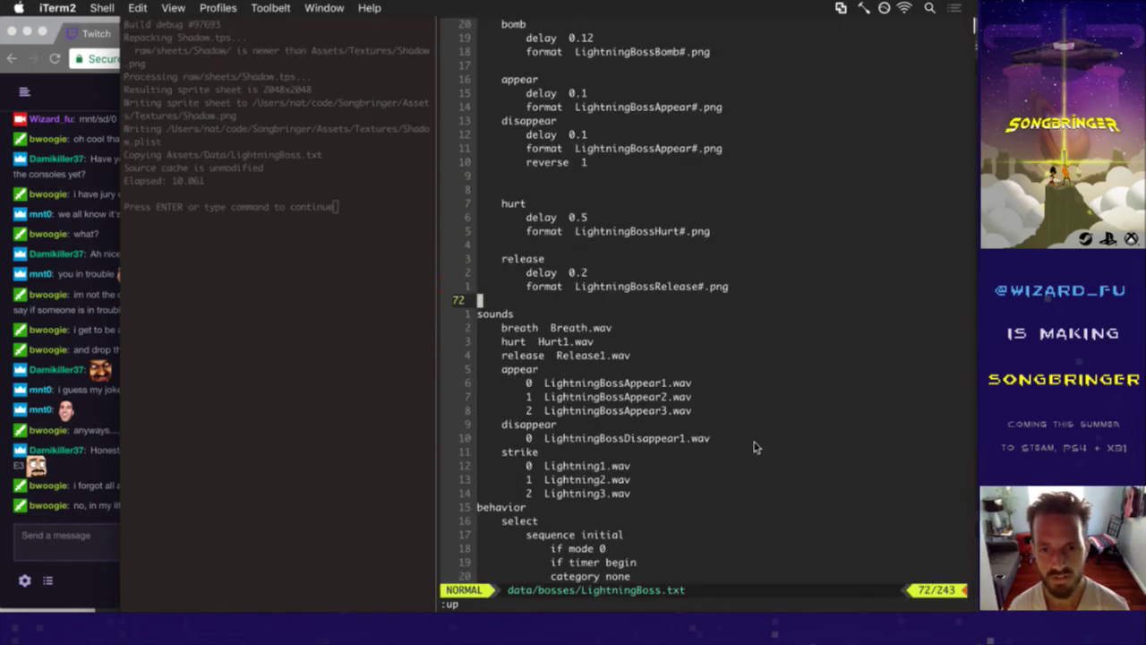
{"action": "type", "text": "m"}
{"action": "type", "text": ":!rm"}
{"action": "type", "text": " raw/sheets/s"}
{"action": "key", "text": "Tab"}
{"action": "type", "text": "Ligh"}
{"action": "key", "text": "Tab"}
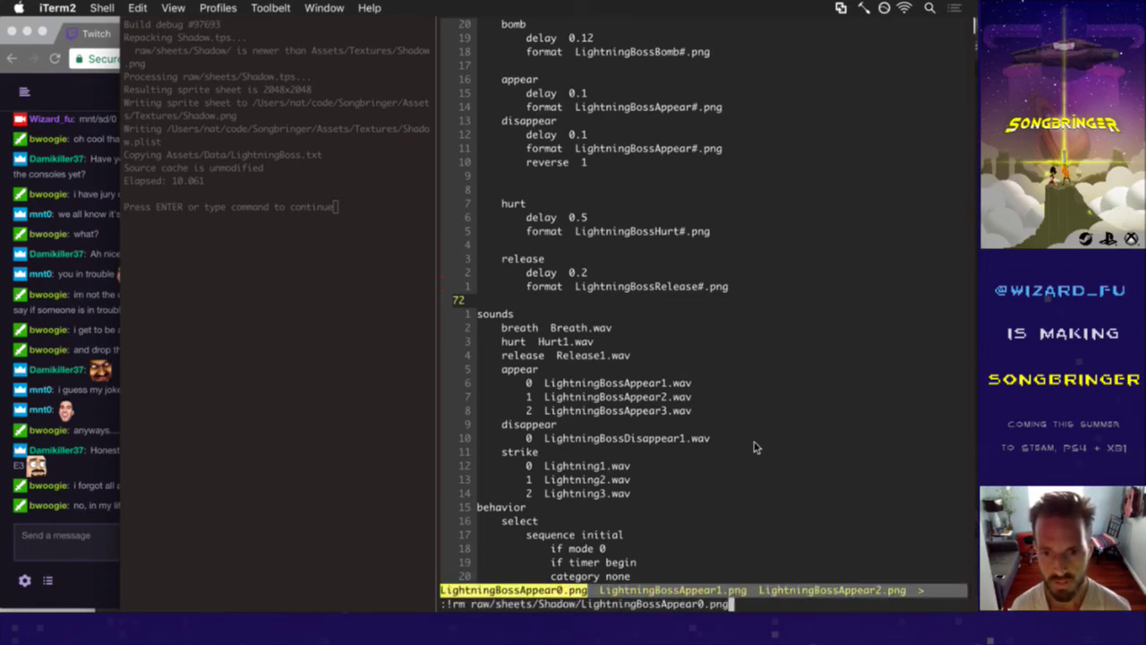
{"action": "key", "text": "BackSpace"}
{"action": "key", "text": "BackSpace"}
{"action": "key", "text": "BackSpace"}
{"action": "key", "text": "BackSpace"}
{"action": "key", "text": "BackSpace"}
{"action": "key", "text": "BackSpace"}
{"action": "key", "text": "BackSpace"}
{"action": "key", "text": "BackSpace"}
{"action": "key", "text": "BackSpace"}
{"action": "key", "text": "BackSpace"}
{"action": "key", "text": "BackSpace"}
{"action": "type", "text": "ree"}
{"action": "key", "text": "BackSpace"}
{"action": "key", "text": "Tab"}
{"action": "key", "text": "BackSpace"}
{"action": "key", "text": "BackSpace"}
{"action": "key", "text": "BackSpace"}
{"action": "key", "text": "BackSpace"}
{"action": "key", "text": "BackSpace"}
{"action": "type", "text": "*"}
{"action": "key", "text": "Return"}
{"action": "key", "text": "Return"}
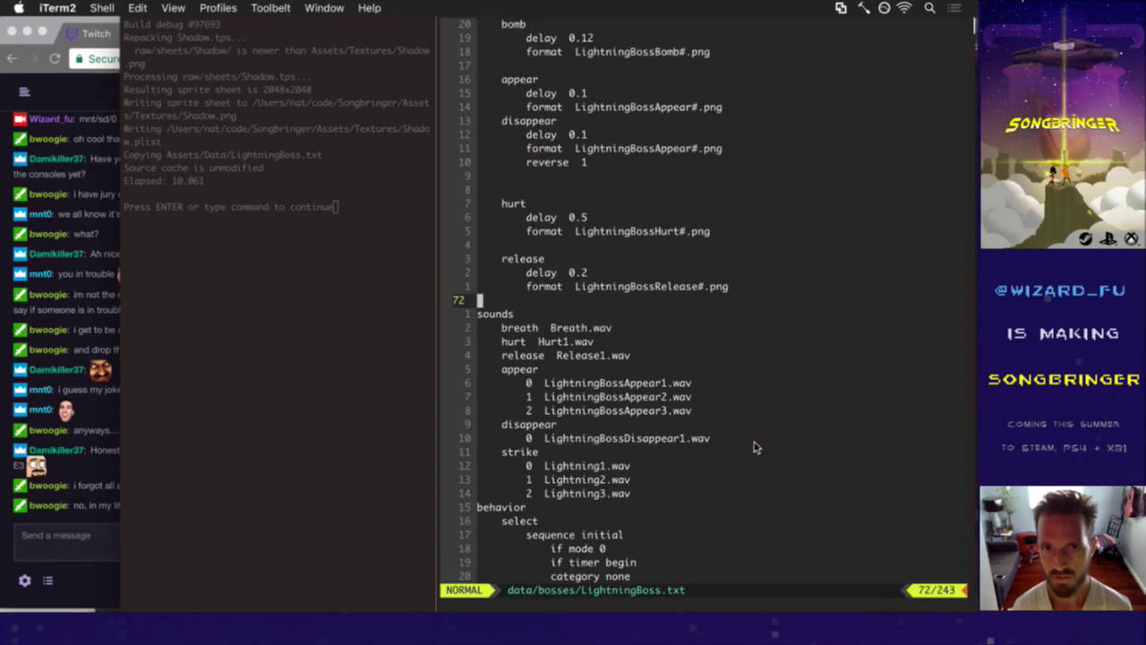
- Switch to Photoshop and rerun the frame export action on LightningBossRelease.psd
{"action": "key", "text": "super+Tab"}
{"action": "key", "text": "super+Tab"}
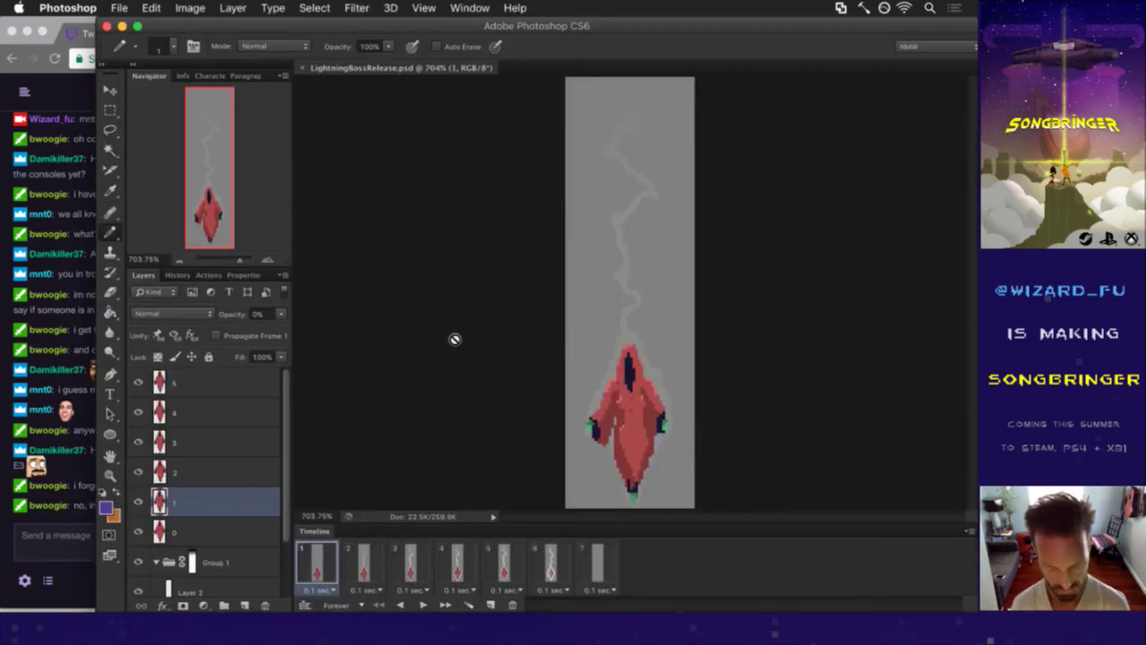
{"action": "key", "text": "F2"}
{"action": "key", "text": "Return"}
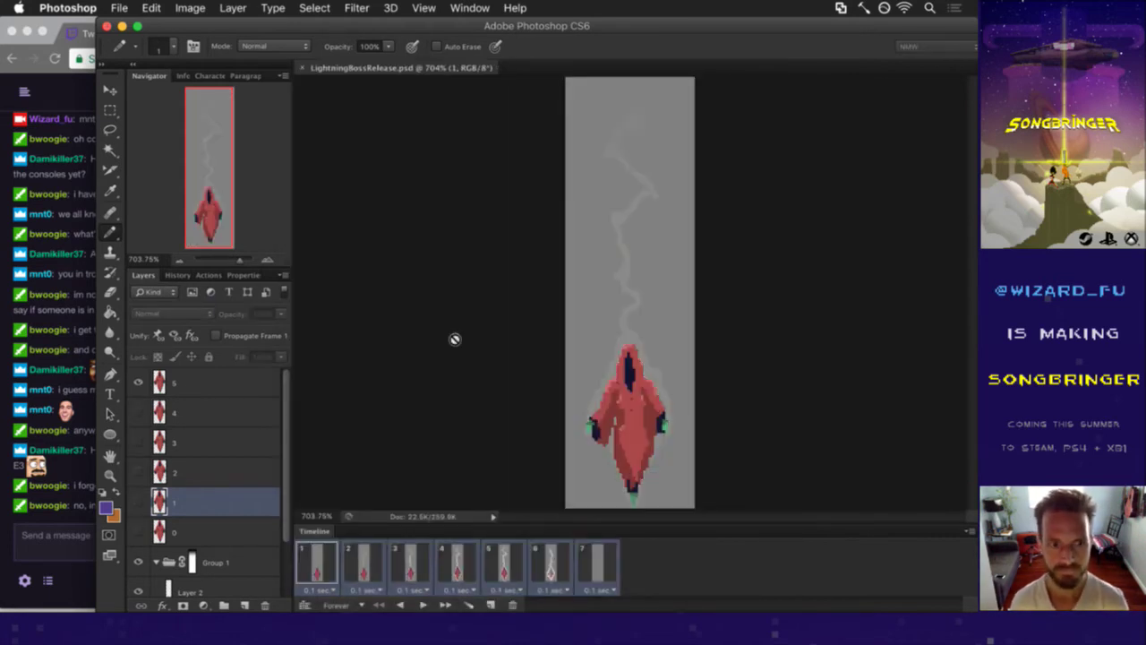
- Read the newest Twitch chat message in Chrome, and search the web for death stranding in a new tab of the Trello window
{"action": "left_click", "coordinate": [80, 514]}
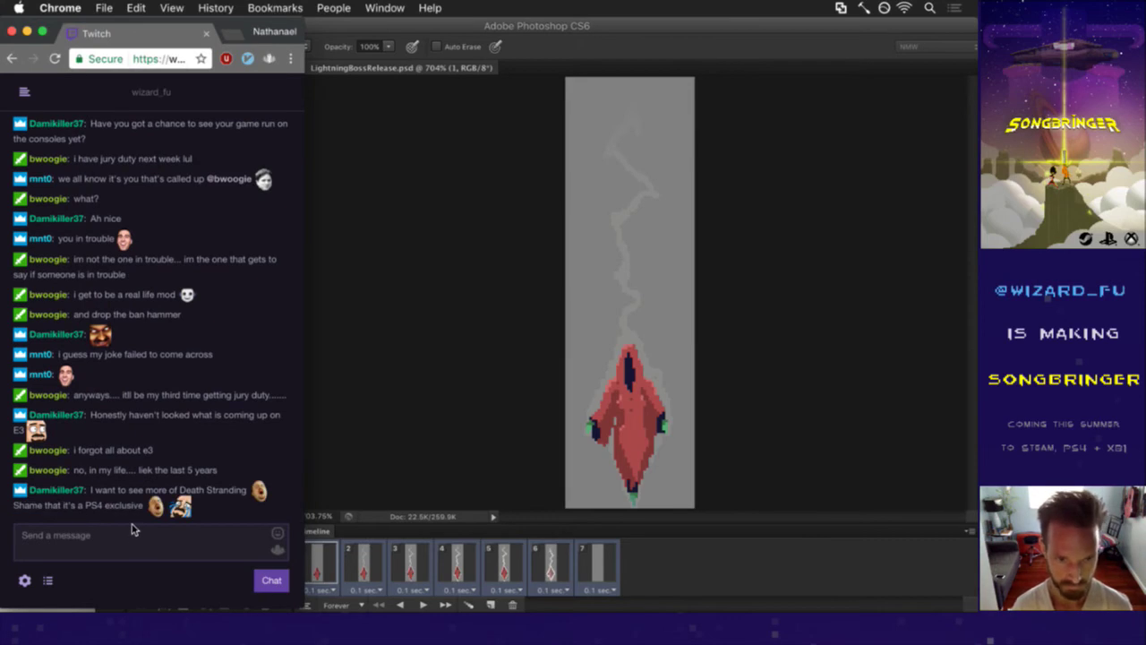
{"action": "left_click_drag", "start_coordinate": [167, 489], "coordinate": [226, 486]}
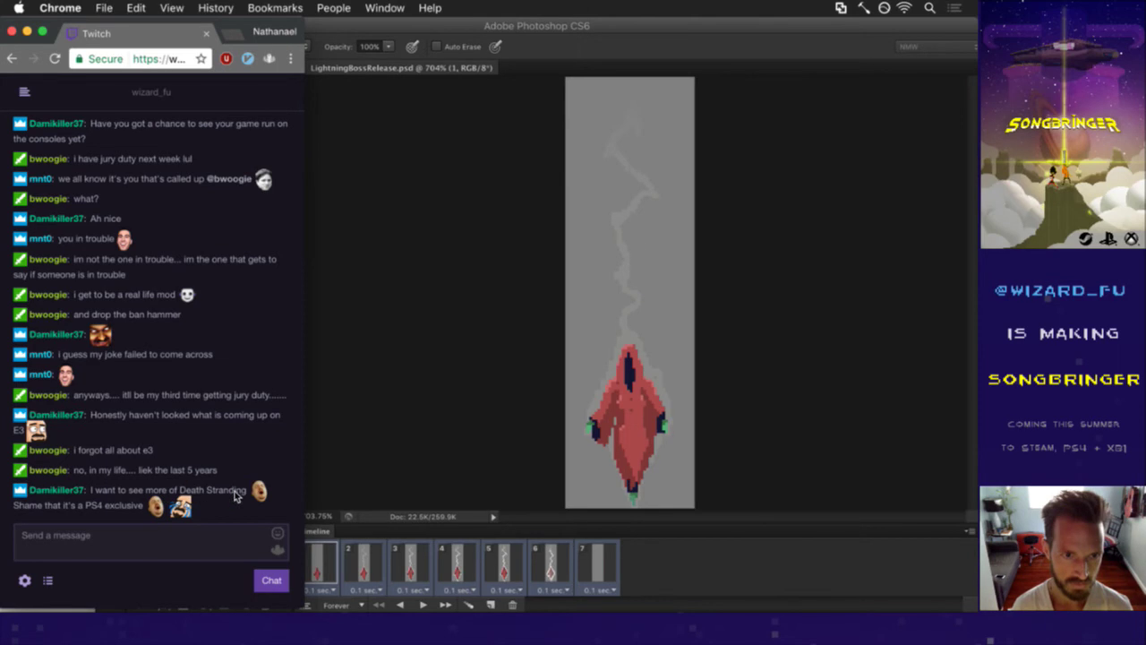
{"action": "mouse_move", "coordinate": [955, 5]}
{"action": "left_click", "coordinate": [964, 127]}
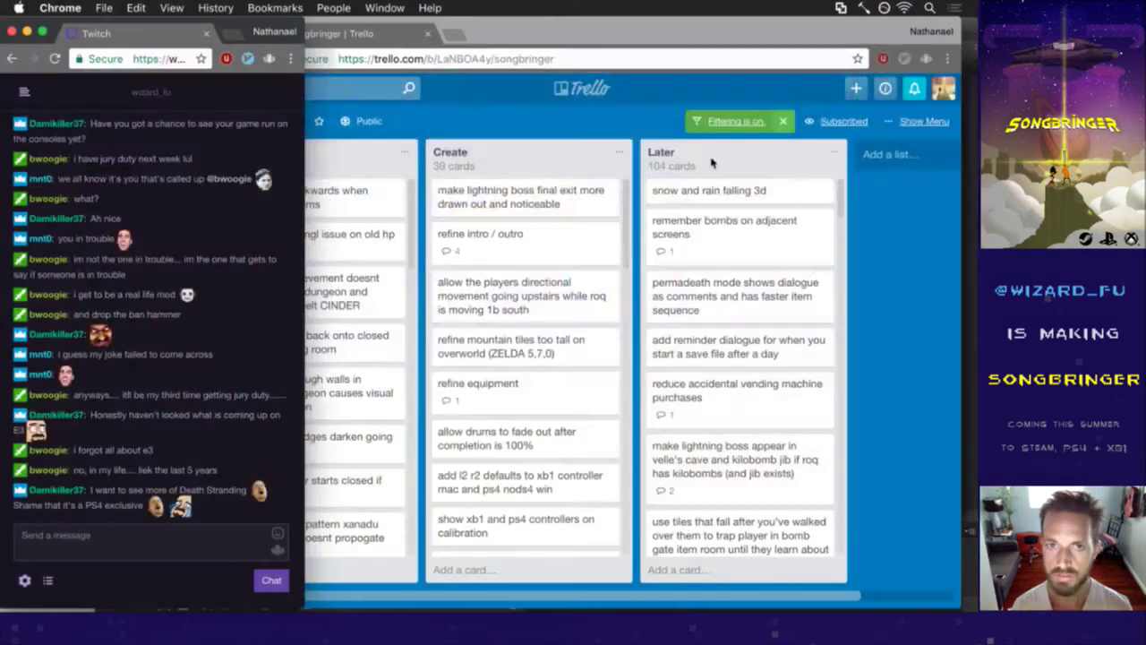
{"action": "left_click", "coordinate": [540, 36]}
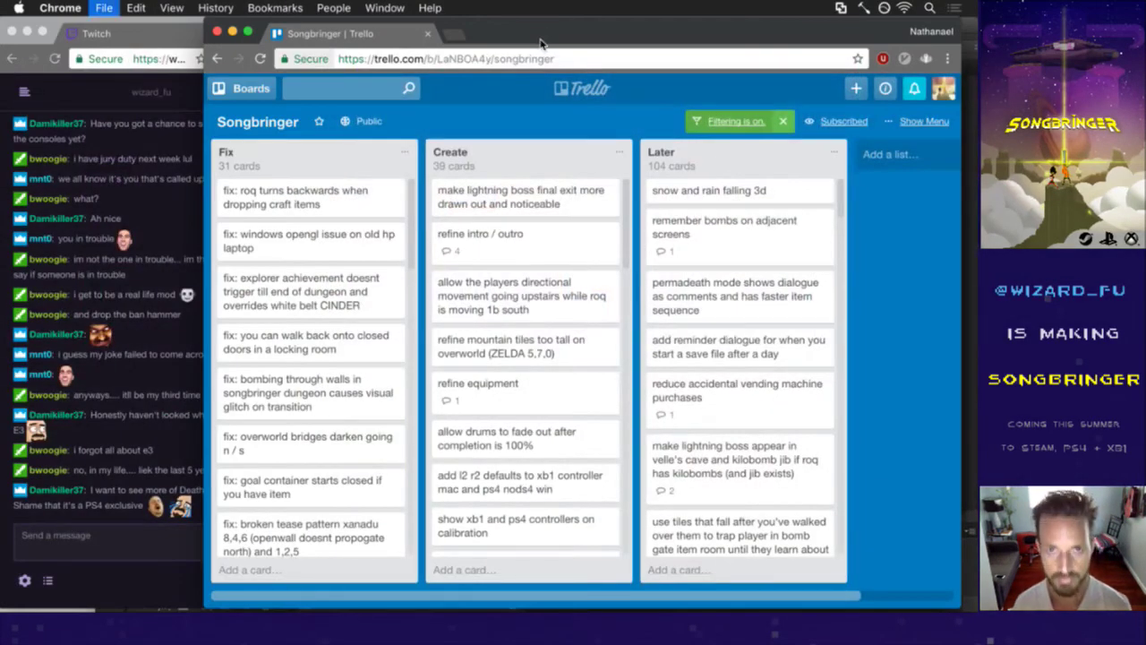
{"action": "key", "text": "super+t"}
{"action": "type", "text": "death stranding"}
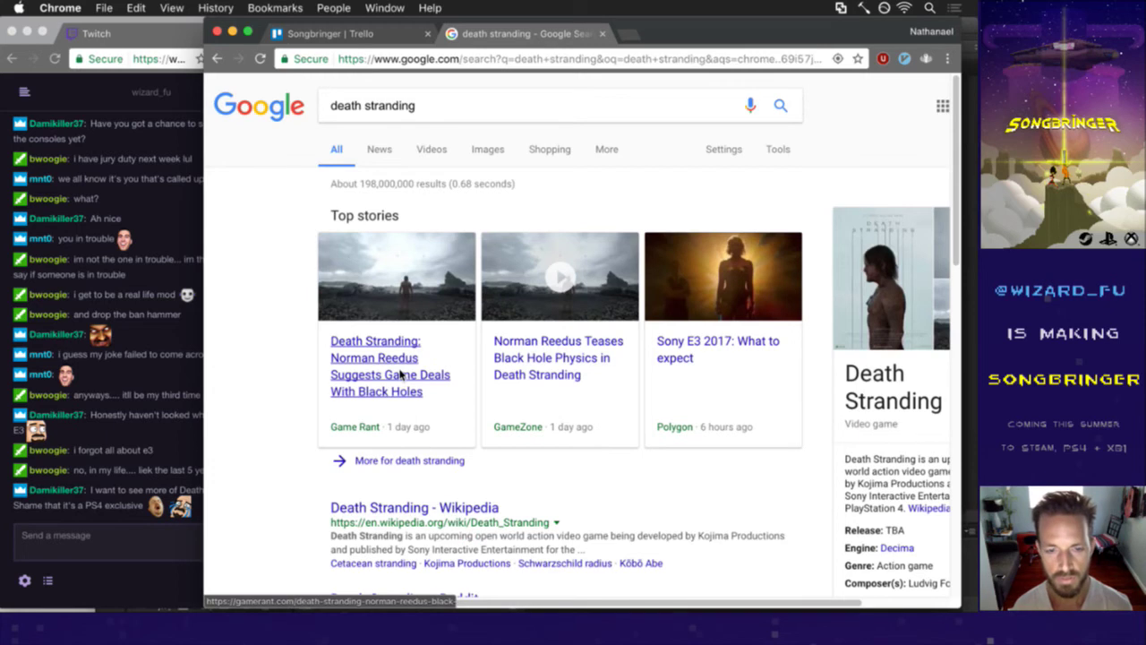
- Show the image results for death stranding and look through the game's screenshots and artwork
{"action": "left_click", "coordinate": [487, 150]}
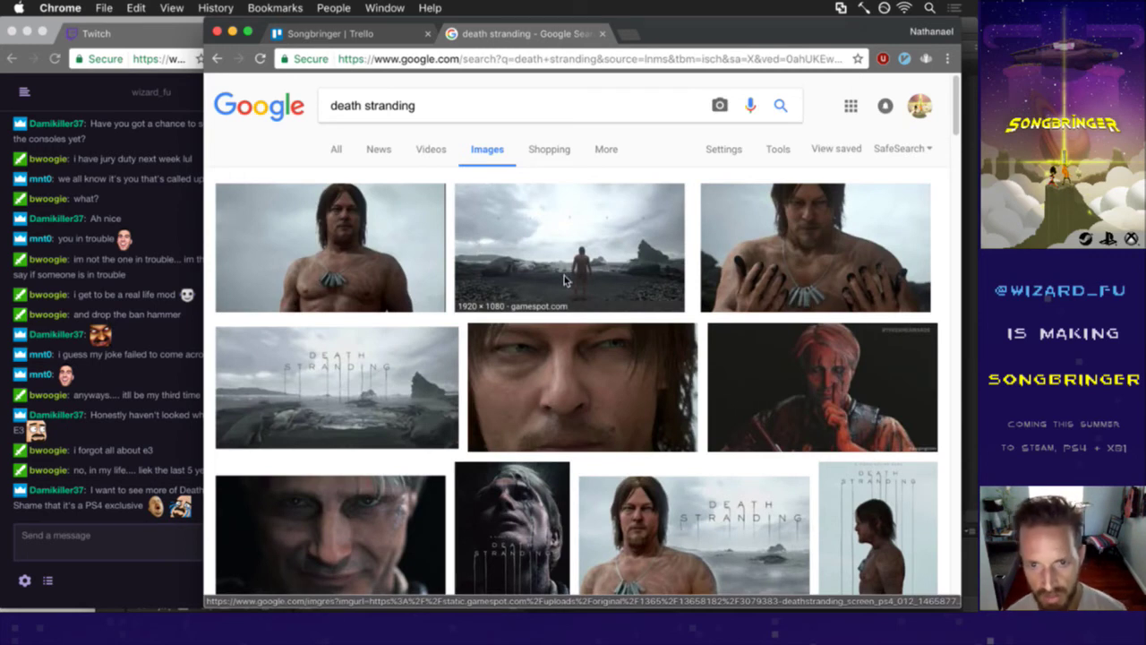
{"action": "scroll", "coordinate": [565, 280], "scroll_direction": "down", "scroll_amount": 1}
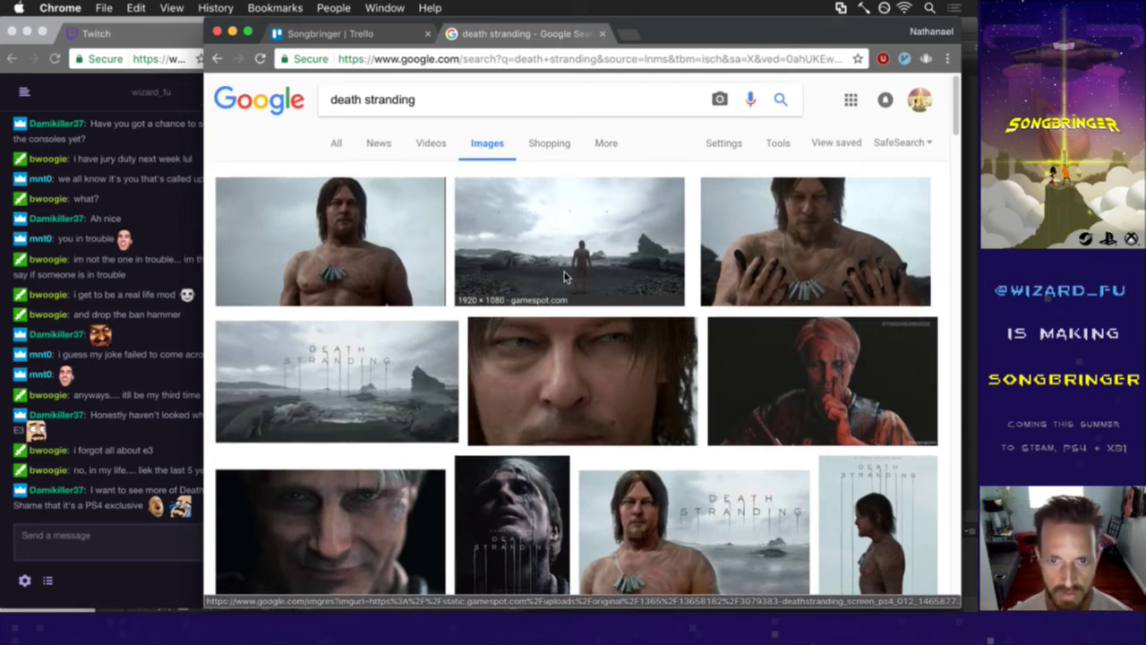
{"action": "left_click", "coordinate": [557, 280]}
{"action": "scroll", "coordinate": [561, 279], "scroll_direction": "down", "scroll_amount": 4}
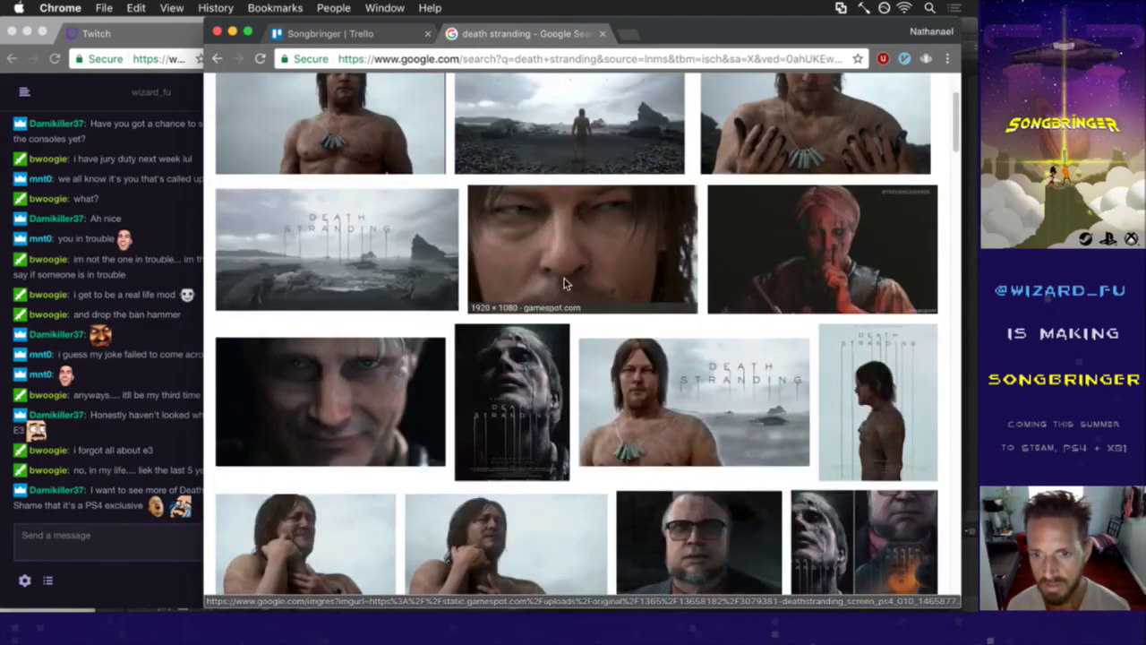
{"action": "scroll", "coordinate": [564, 282], "scroll_direction": "down", "scroll_amount": 1}
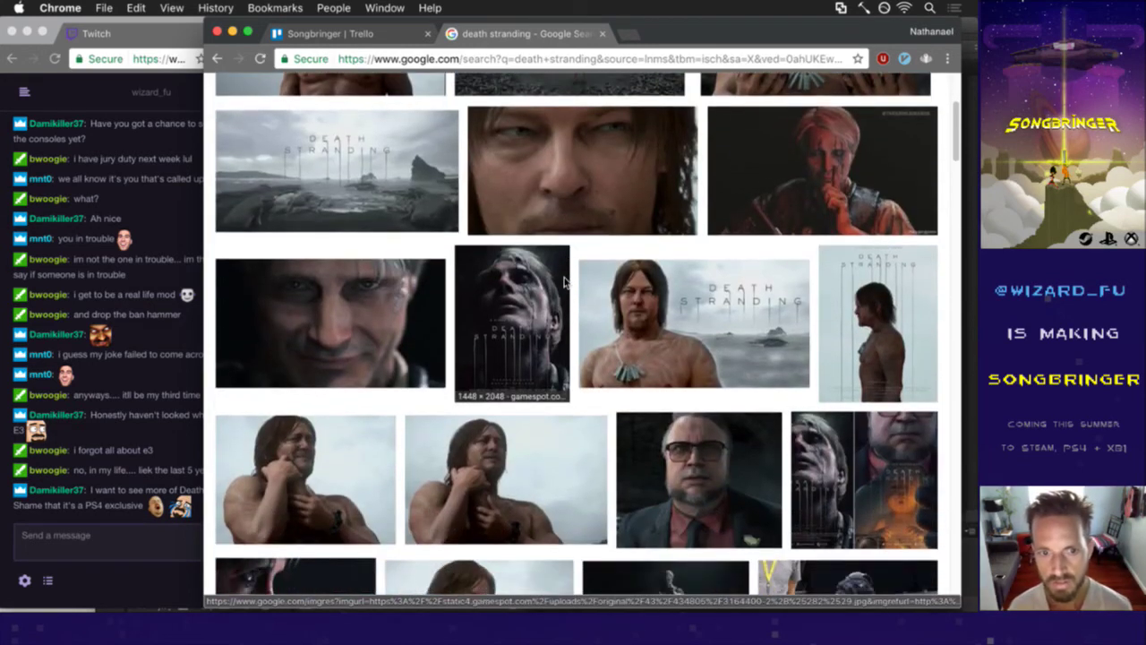
{"action": "scroll", "coordinate": [564, 282], "scroll_direction": "down", "scroll_amount": 1}
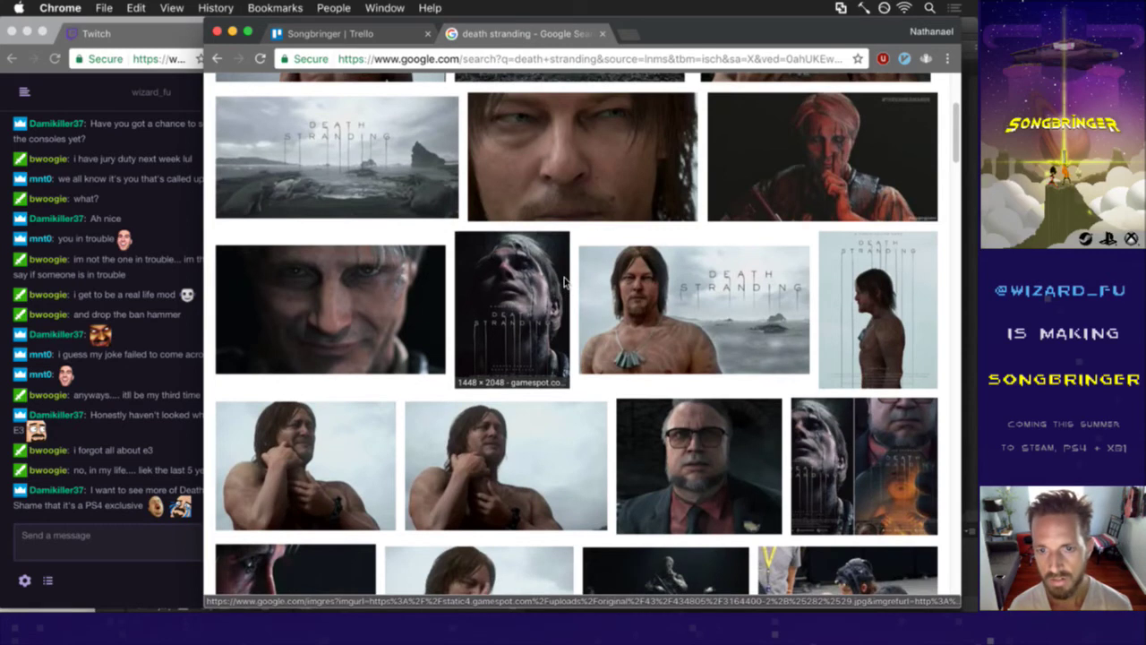
{"action": "scroll", "coordinate": [564, 282], "scroll_direction": "down", "scroll_amount": 4}
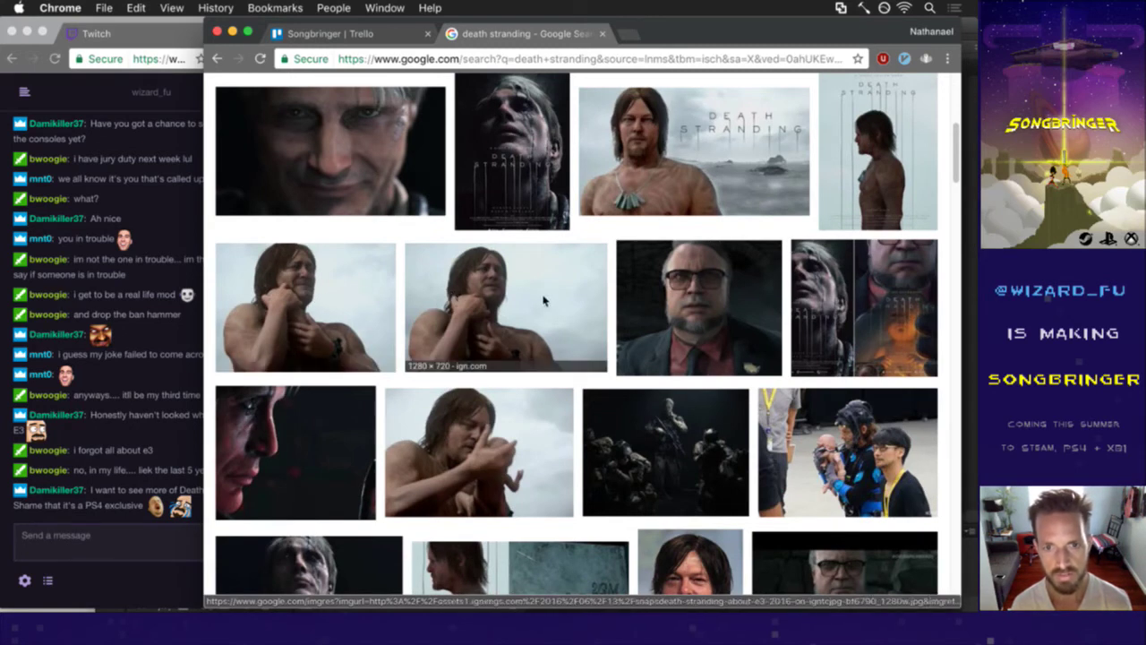
{"action": "scroll", "coordinate": [563, 308], "scroll_direction": "down", "scroll_amount": 6}
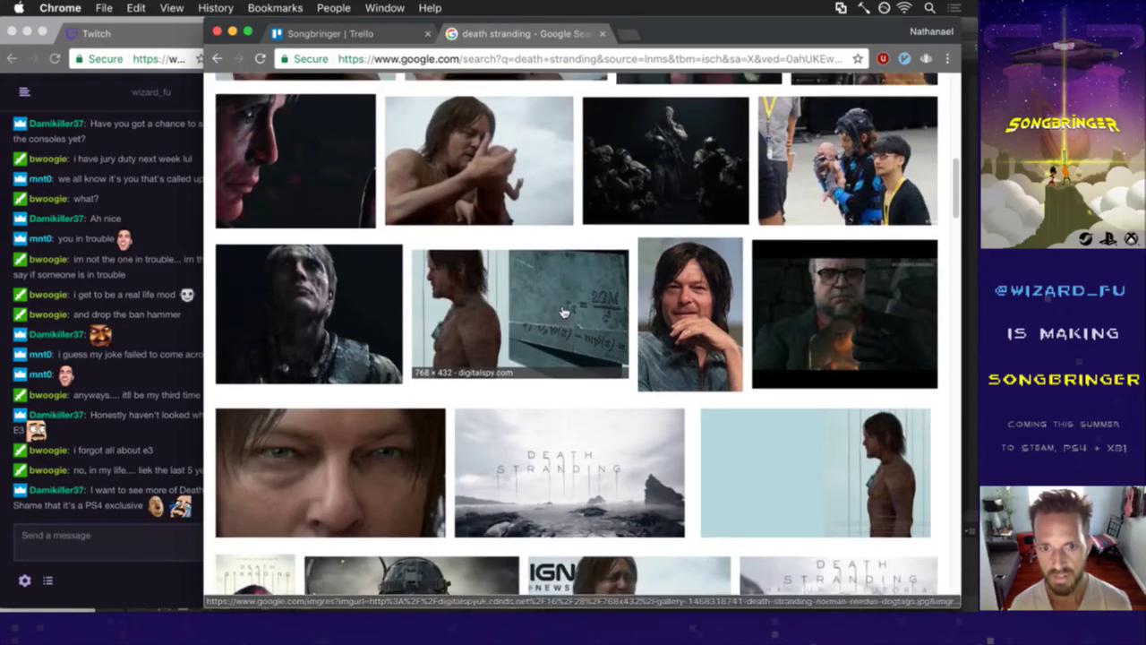
{"action": "scroll", "coordinate": [564, 309], "scroll_direction": "down", "scroll_amount": 5}
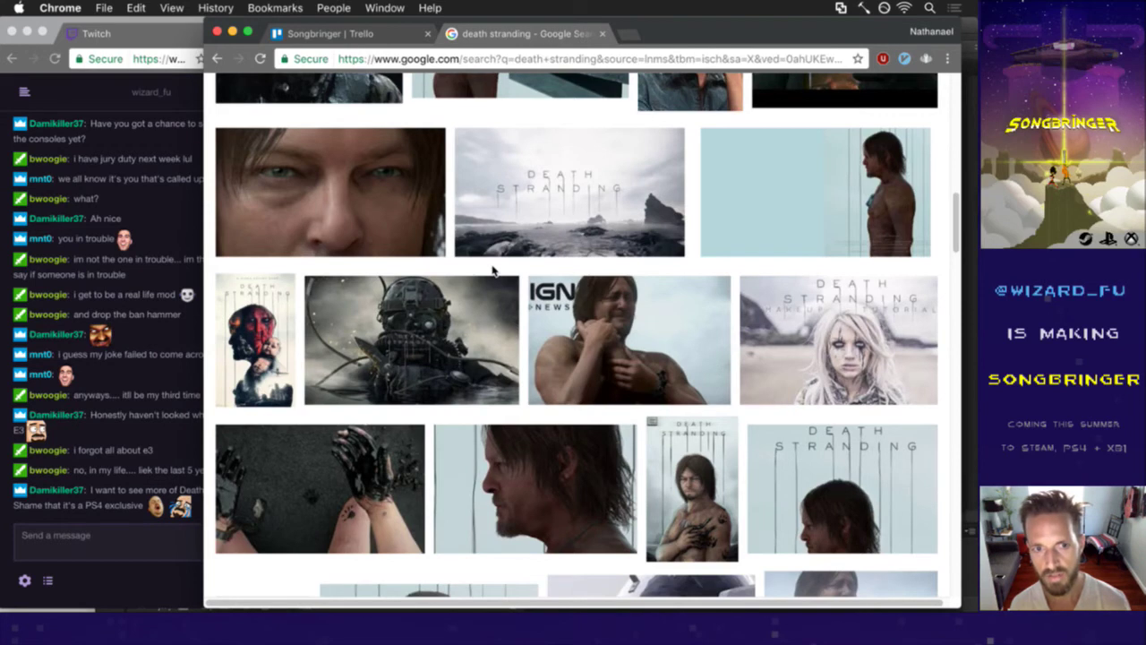
{"action": "scroll", "coordinate": [502, 265], "scroll_direction": "down", "scroll_amount": 3}
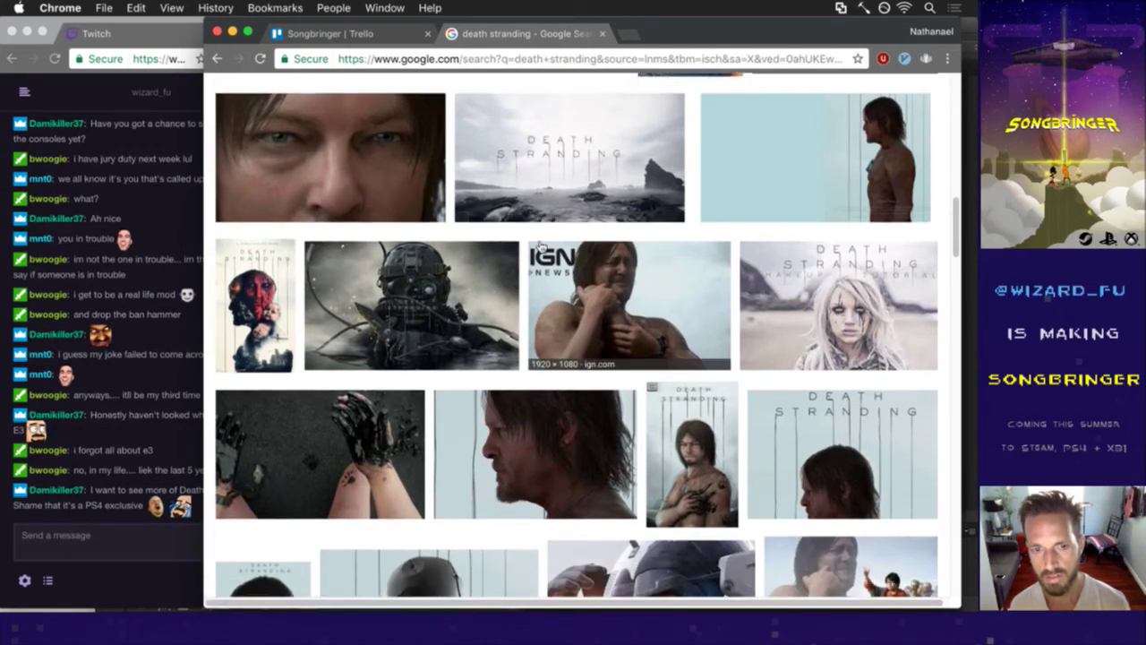
{"action": "scroll", "coordinate": [541, 247], "scroll_direction": "down", "scroll_amount": 5}
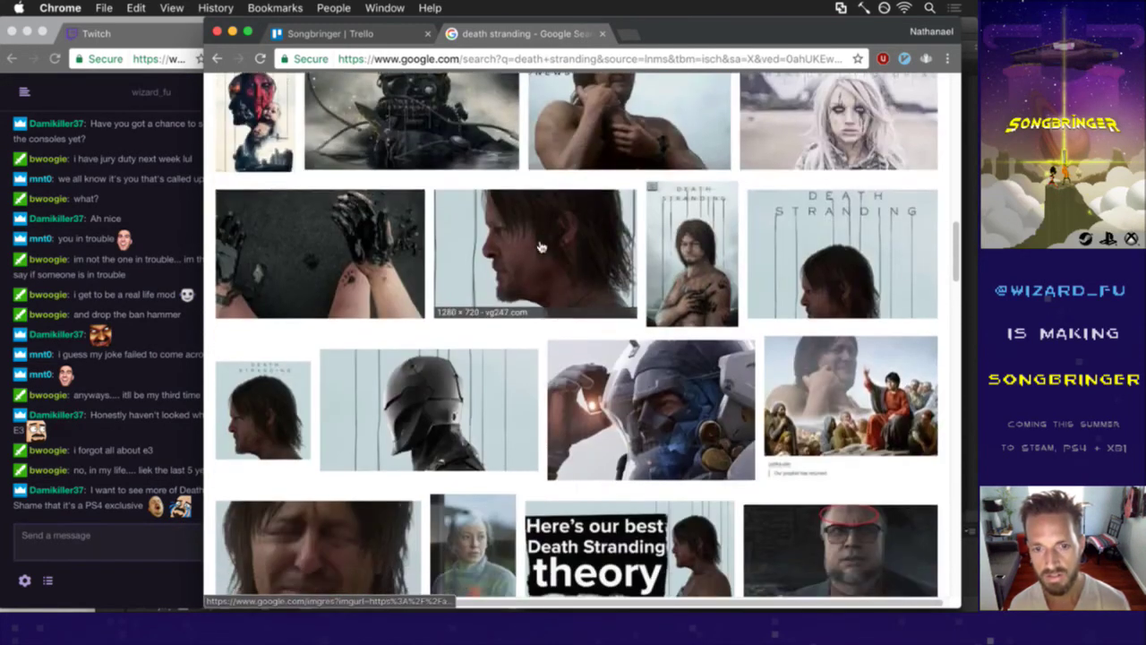
{"action": "scroll", "coordinate": [541, 247], "scroll_direction": "down", "scroll_amount": 3}
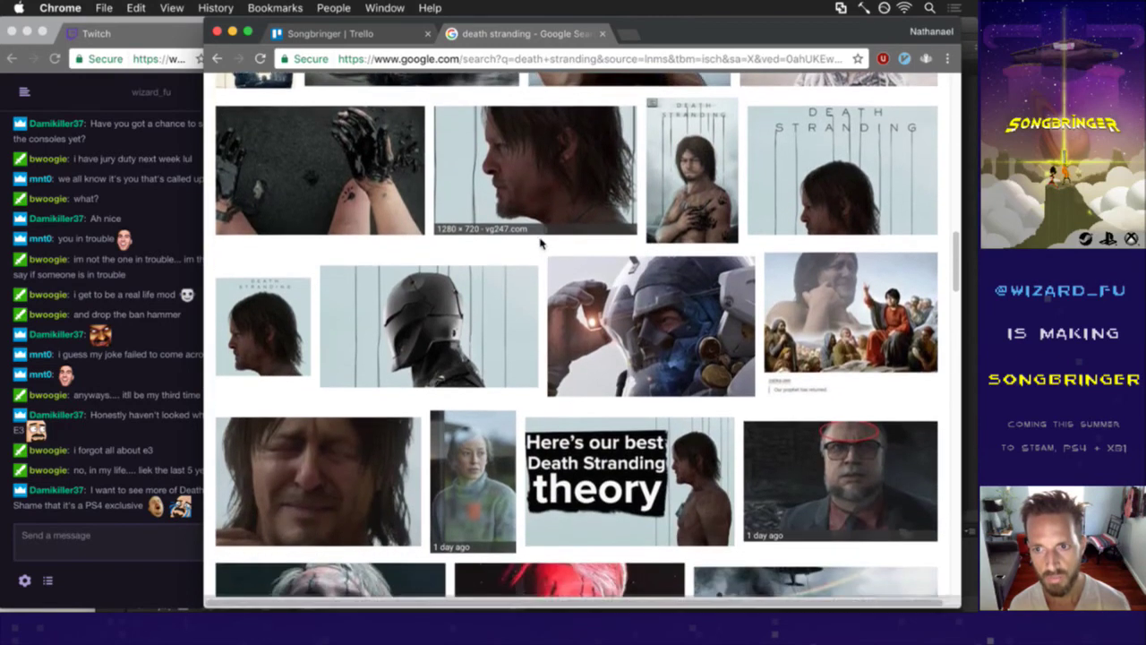
{"action": "scroll", "coordinate": [543, 249], "scroll_direction": "down", "scroll_amount": 7}
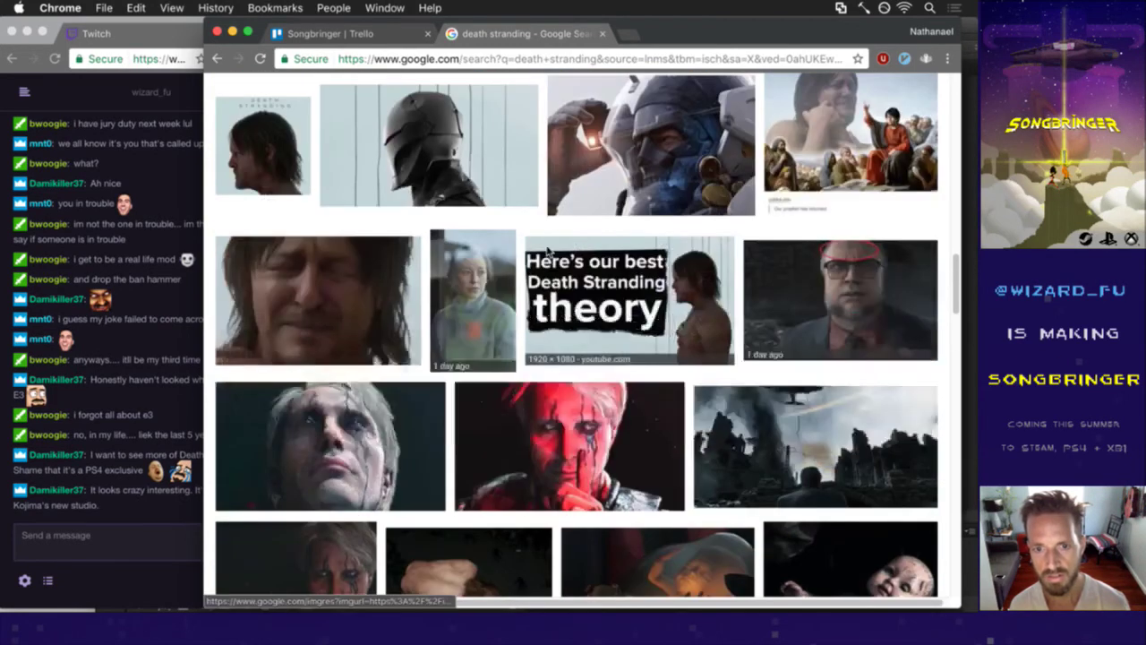
{"action": "scroll", "coordinate": [548, 255], "scroll_direction": "down", "scroll_amount": 7}
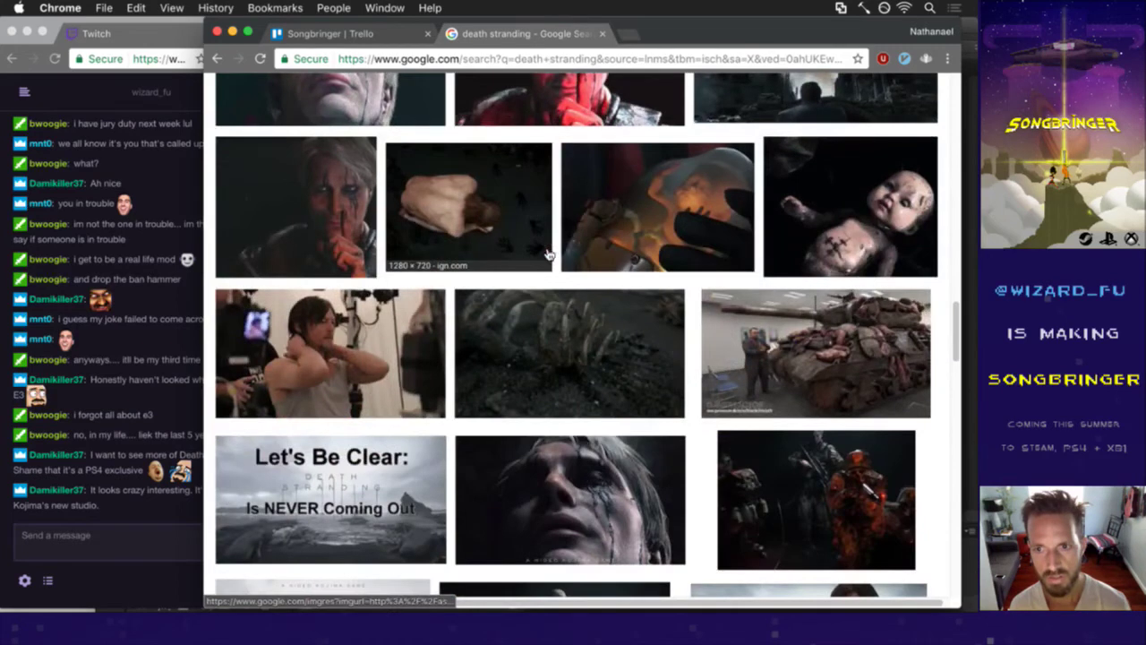
{"action": "scroll", "coordinate": [548, 255], "scroll_direction": "down", "scroll_amount": 10}
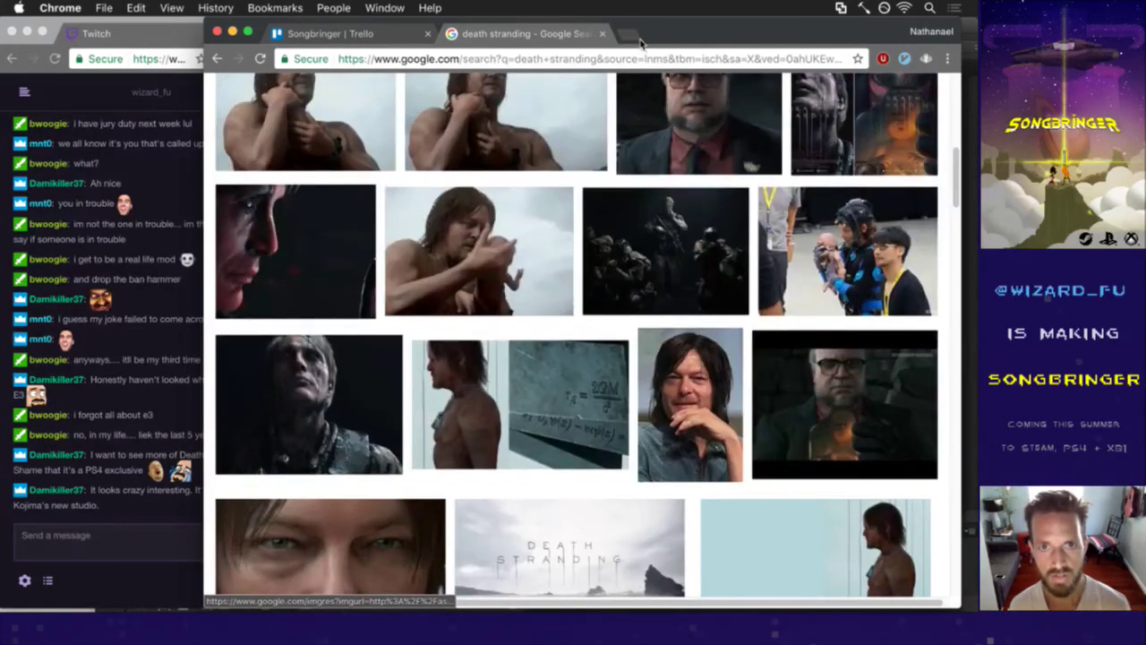
- Check the newest chat message, search for hideo kojima, read his Wikipedia article, and close the tab
{"action": "left_click", "coordinate": [117, 517]}
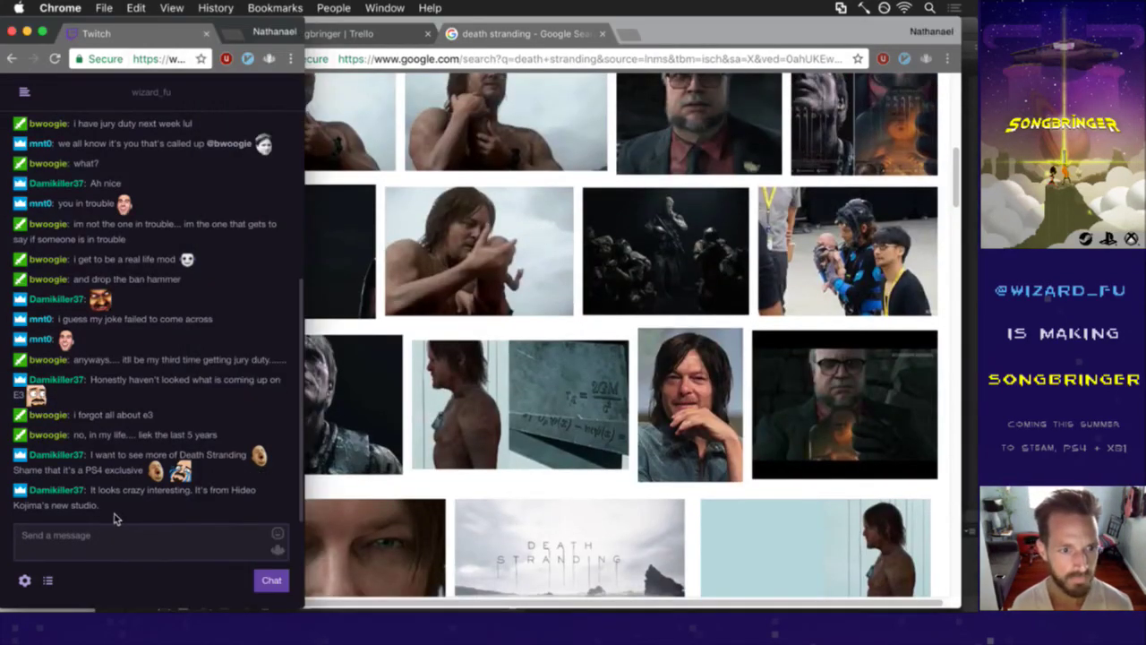
{"action": "left_click_drag", "start_coordinate": [100, 491], "coordinate": [123, 509]}
{"action": "left_click", "coordinate": [122, 509]}
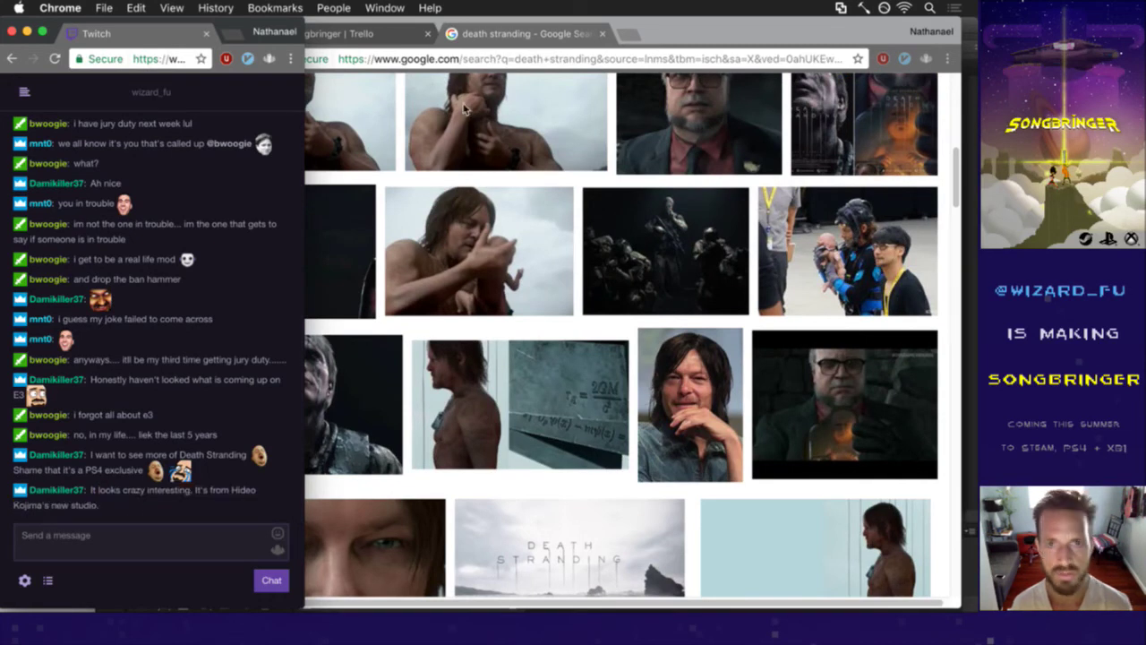
{"action": "left_click", "coordinate": [500, 64]}
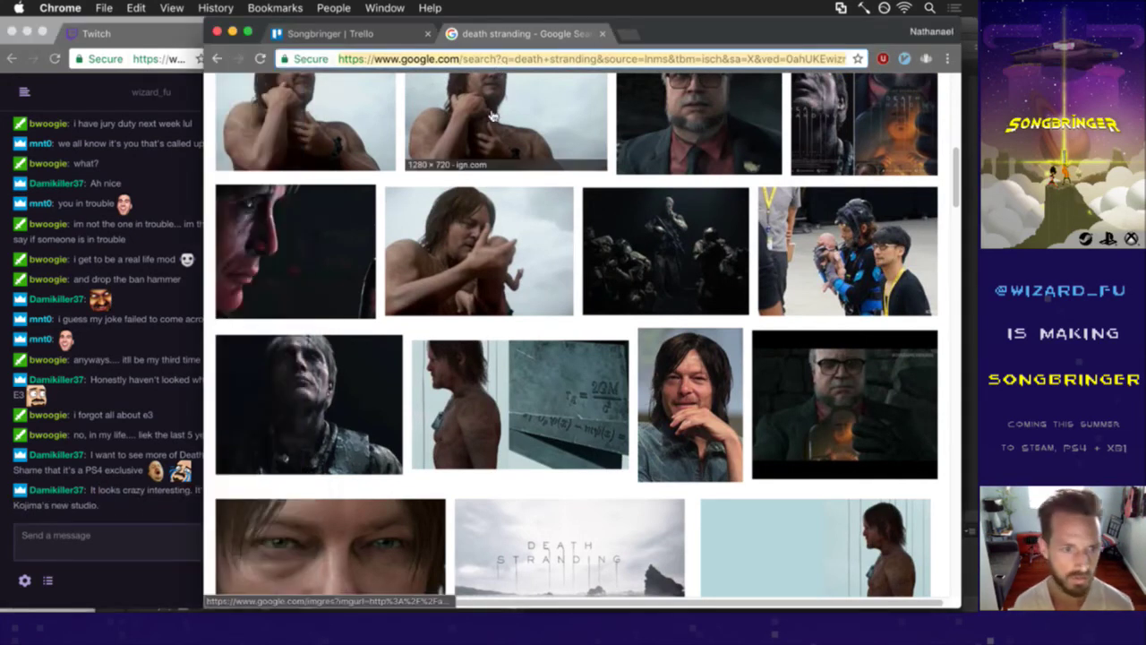
{"action": "type", "text": "hideo kojima"}
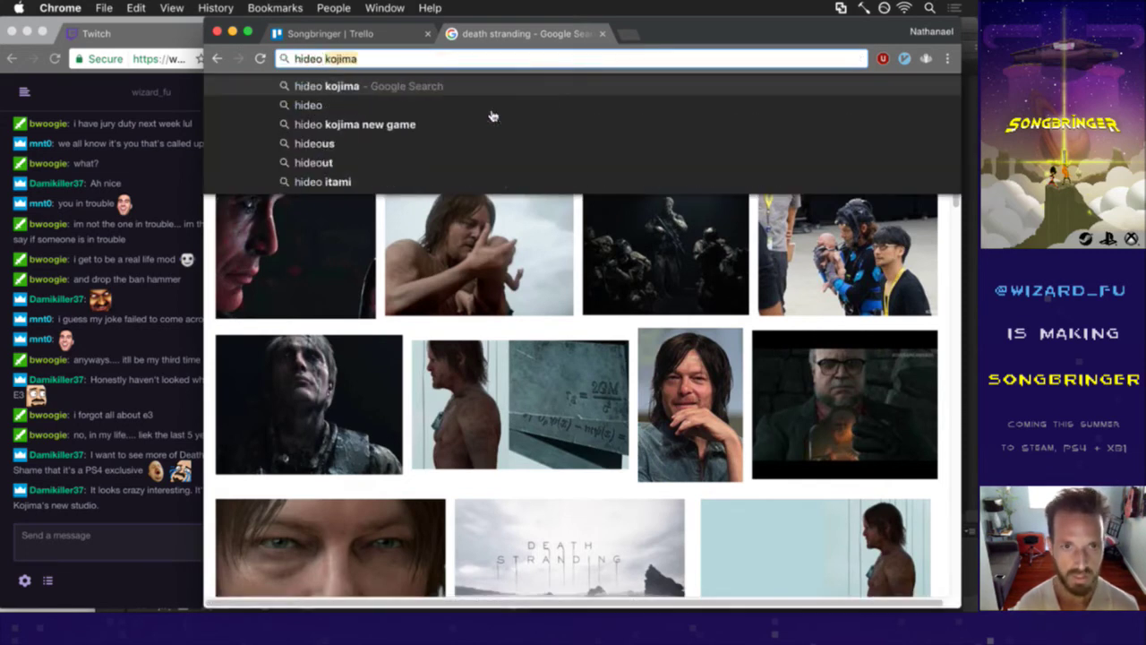
{"action": "key", "text": "Return"}
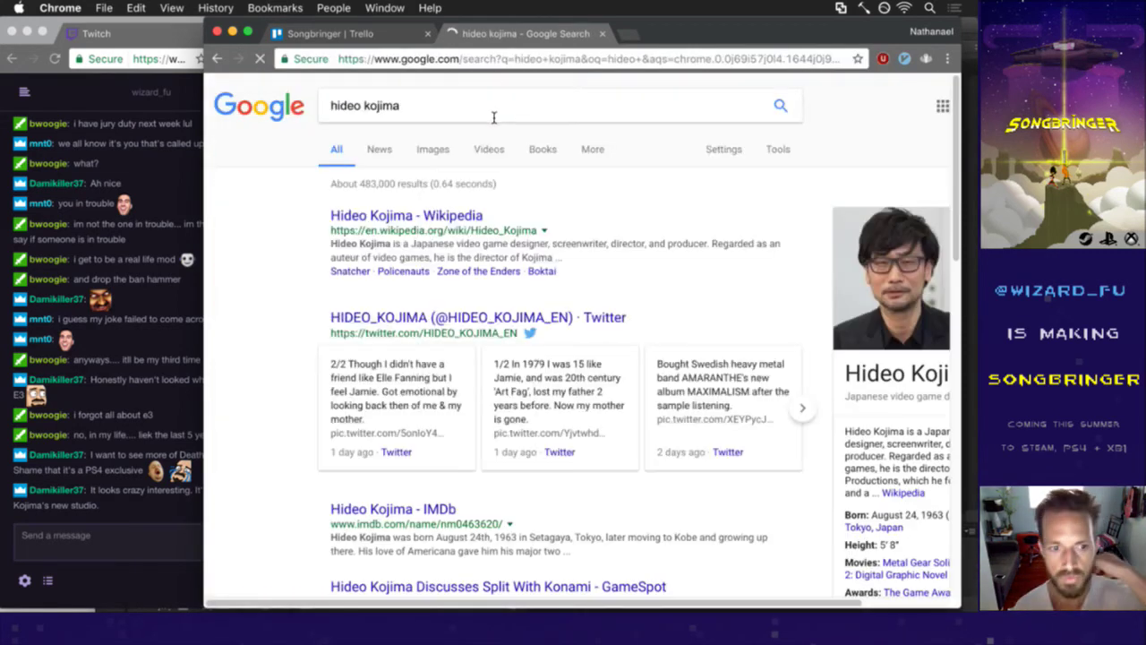
{"action": "left_click", "coordinate": [397, 217]}
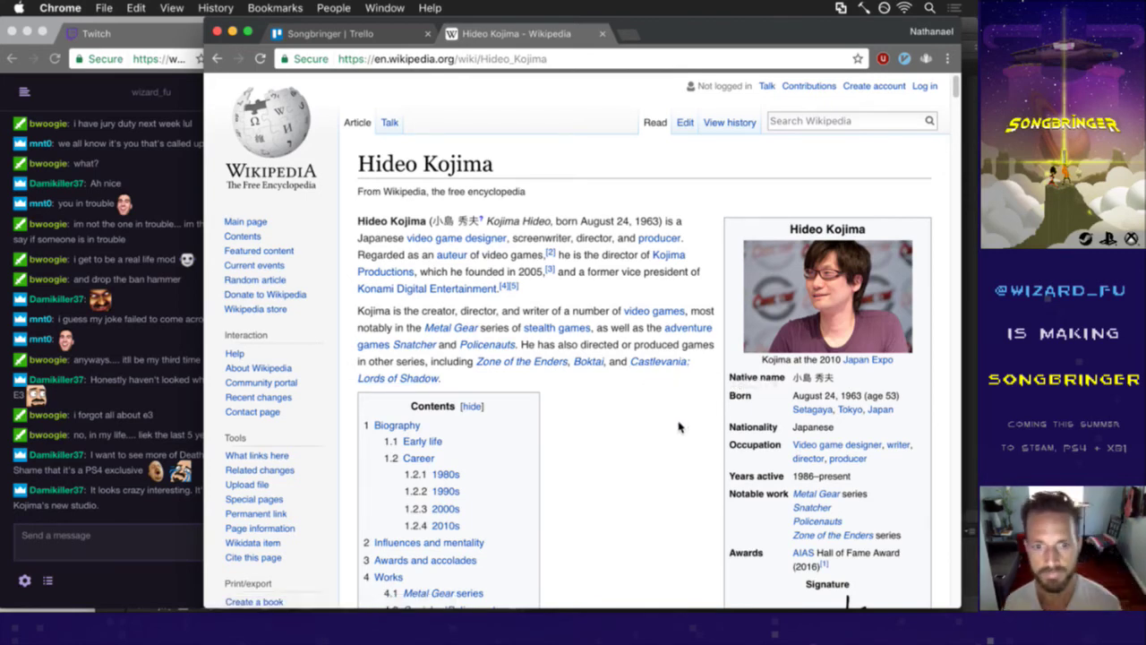
{"action": "key", "text": "super+w"}
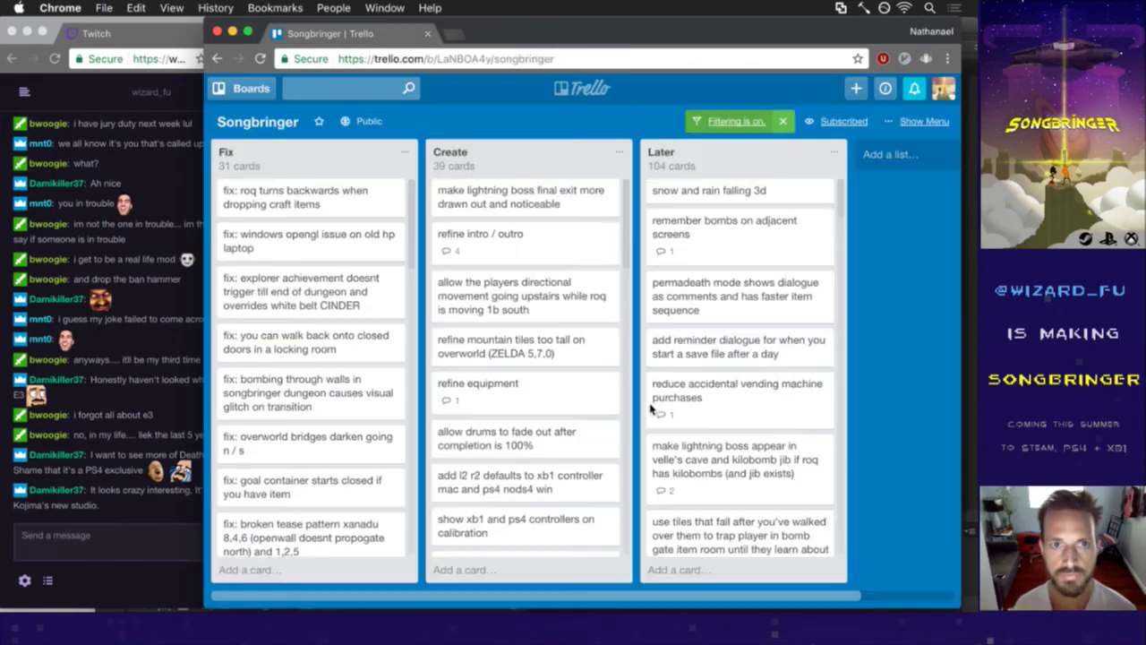
- Switch back to iTerm2, save the open file, and return to the running game test
{"action": "key", "text": "super+Tab"}
{"action": "key", "text": "super+Tab"}
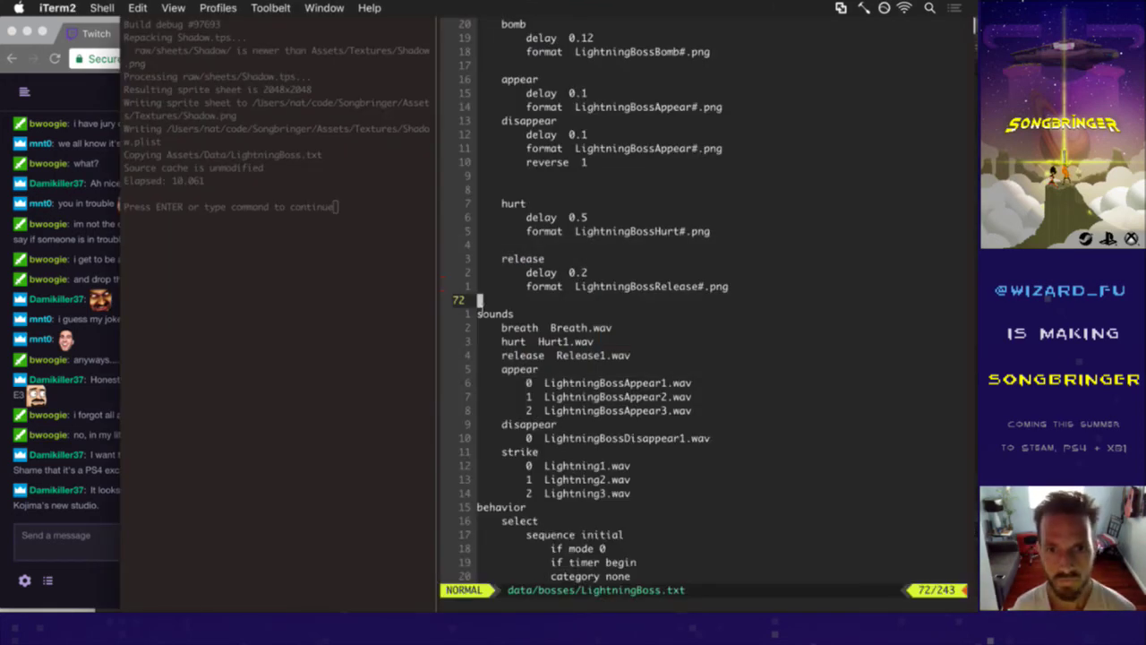
{"action": "key", "text": "super+Tab"}
{"action": "key", "text": "super+shift+Tab"}
{"action": "type", "text": ":up"}
{"action": "key", "text": "Return"}
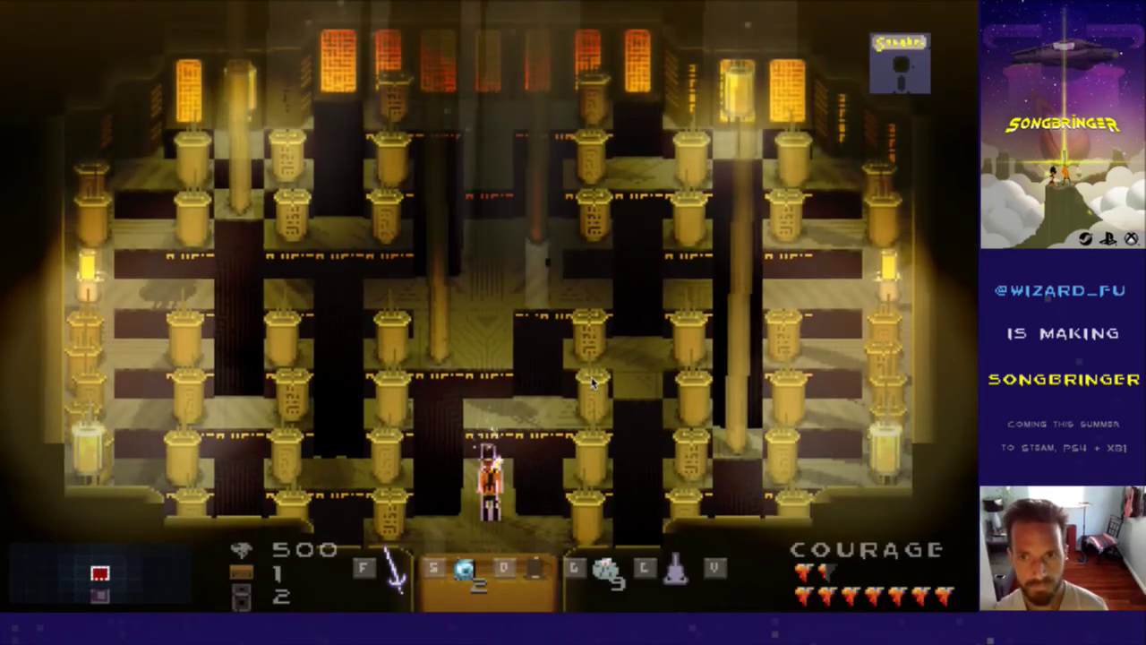
- Close the game, switch to iTerm2, change the last value of the bosses line in Saves.txt, and save the file
{"action": "key", "text": "super+q"}
{"action": "key", "text": "ctrl+6"}
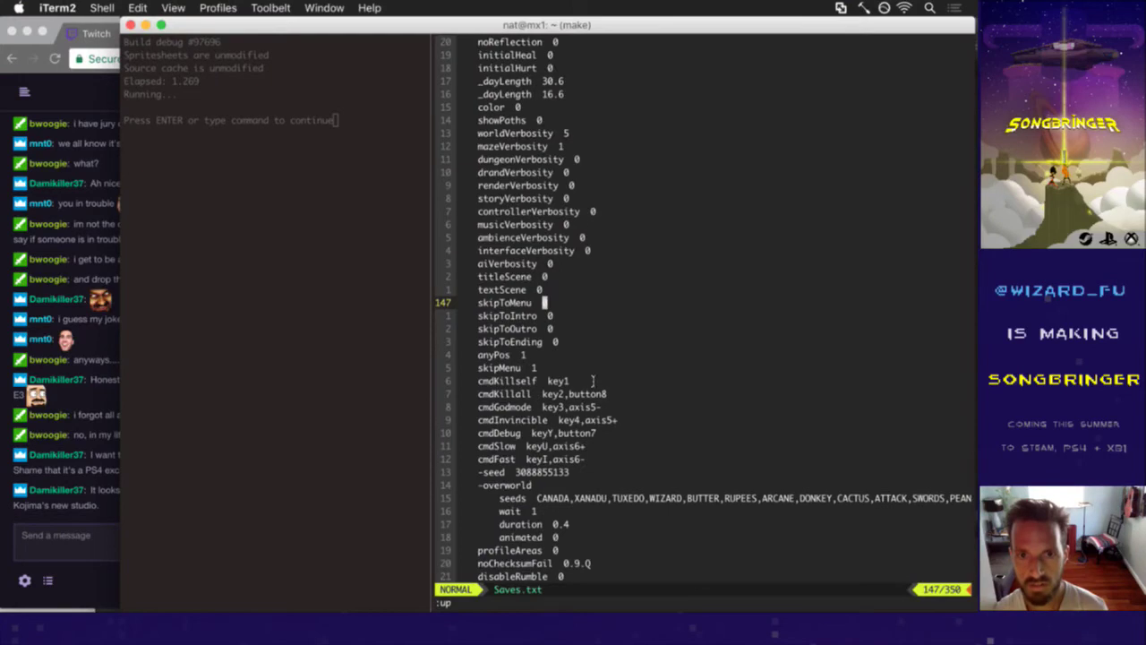
{"action": "key", "text": "j"}
{"action": "key", "text": "j"}
{"action": "key", "text": "g"}
{"action": "key", "text": "g"}
{"action": "key", "text": "j"}
{"action": "key", "text": "j"}
{"action": "key", "text": "j"}
{"action": "key", "text": "j"}
{"action": "key", "text": "j"}
{"action": "key", "text": "j"}
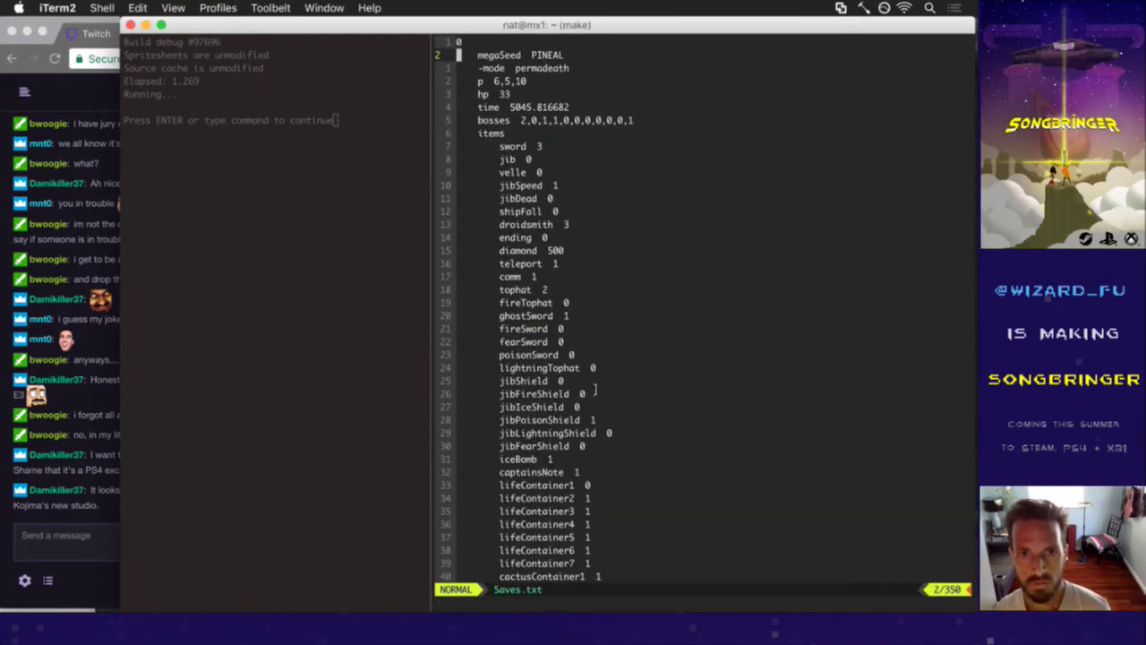
{"action": "type", "text": "$:noh"}
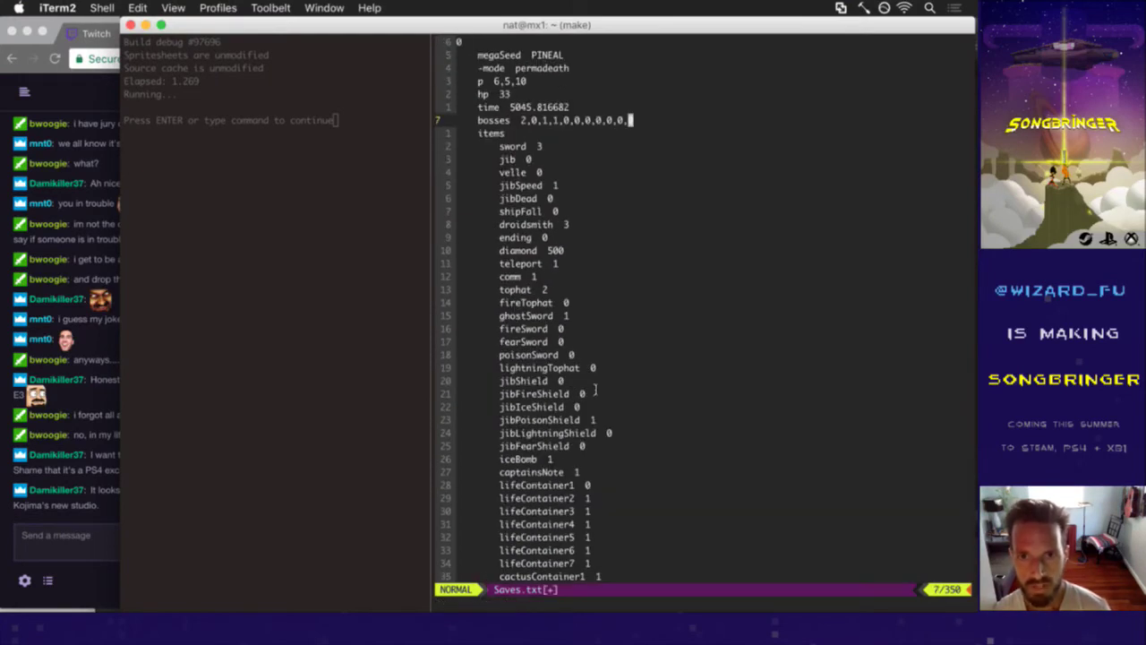
{"action": "key", "text": "Return"}
{"action": "type", "text": ":up"}
{"action": "key", "text": "Return"}
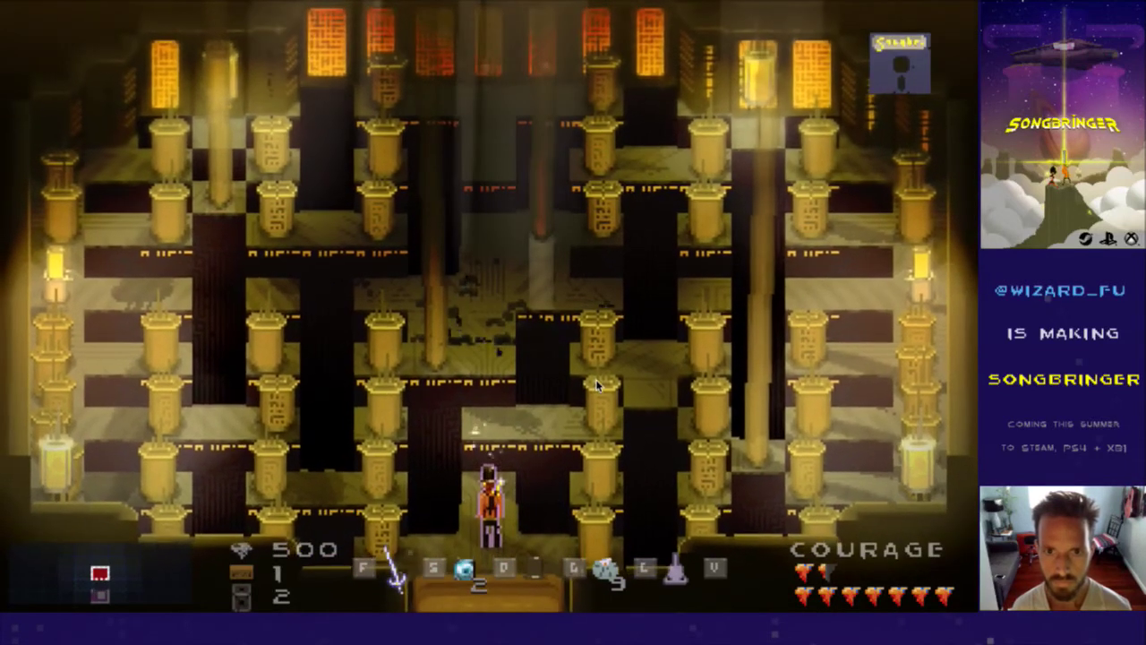
- Close the game test and reload Saves.txt in the editor
{"action": "key", "text": "Escape"}
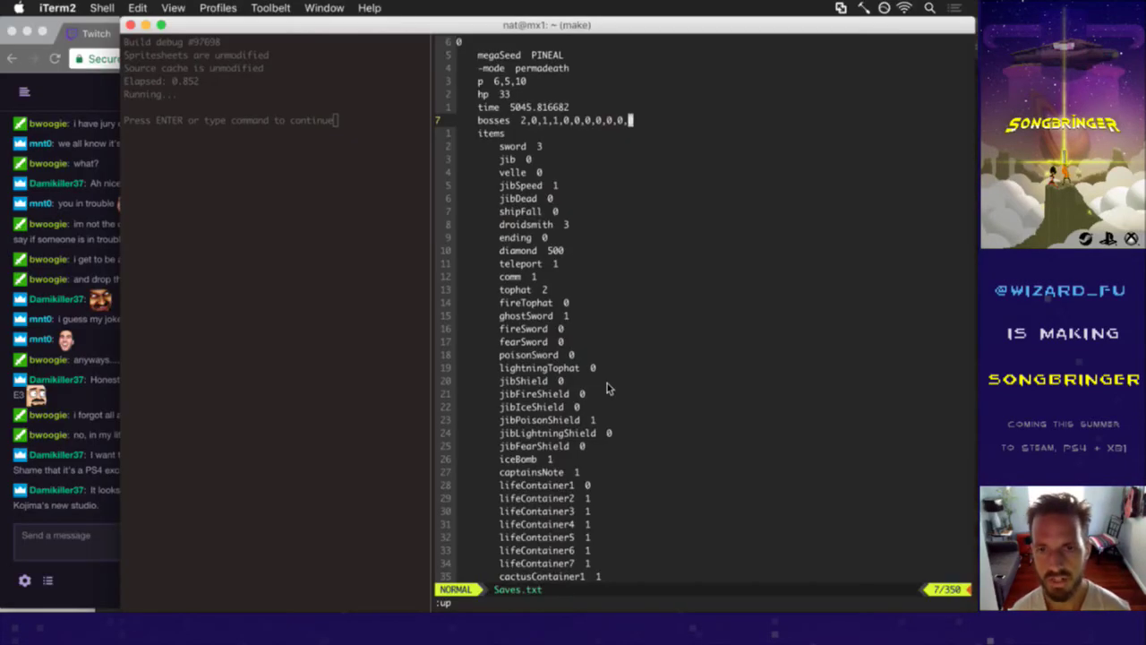
{"action": "key", "text": "u"}
{"action": "key", "text": "Escape"}
{"action": "type", "text": "r1"}
{"action": "type", "text": ":w"}
{"action": "key", "text": "Return"}
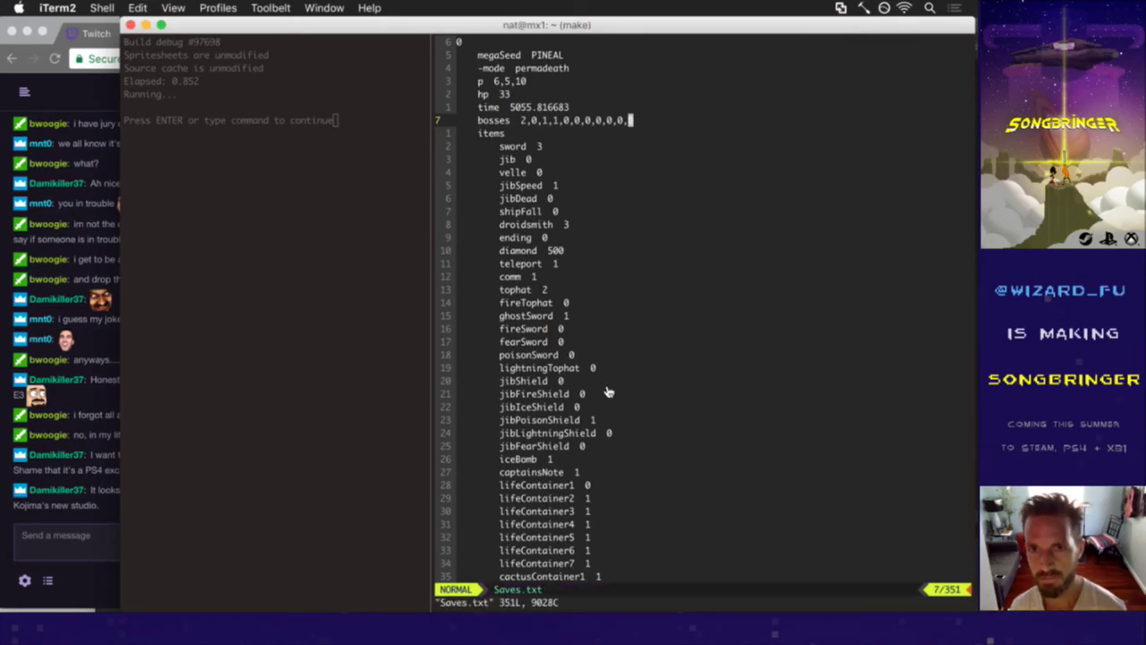
- Switch to Photoshop and browse to the sprites folder for opening a file
{"action": "key", "text": "super+Tab"}
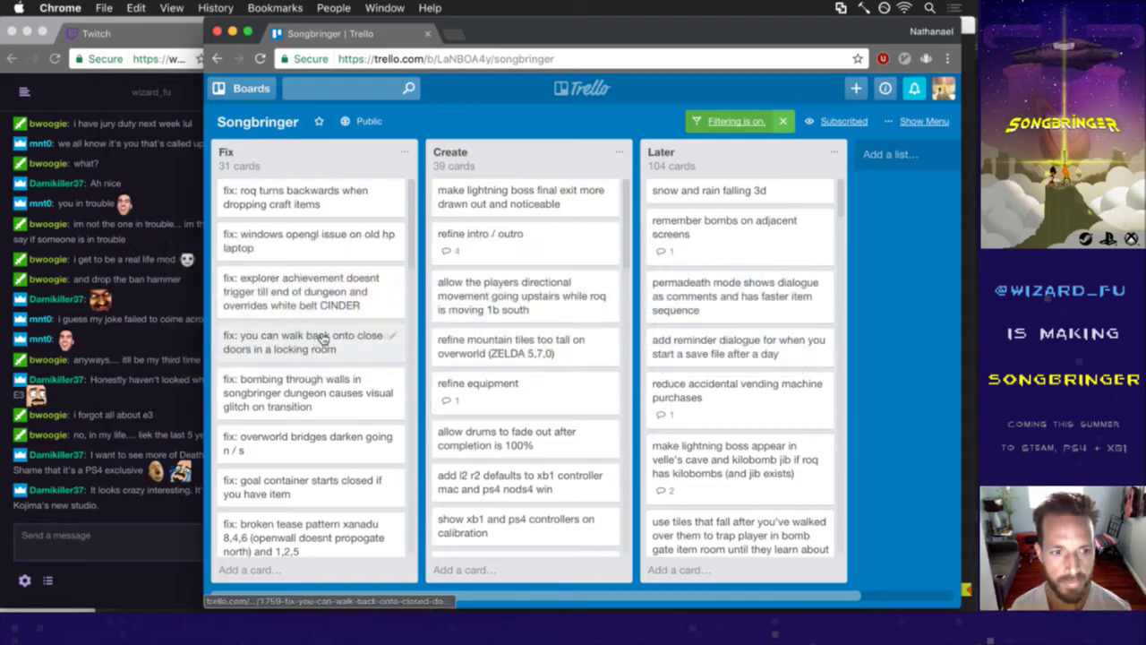
{"action": "key", "text": "super+Tab"}
{"action": "key", "text": "super+Tab"}
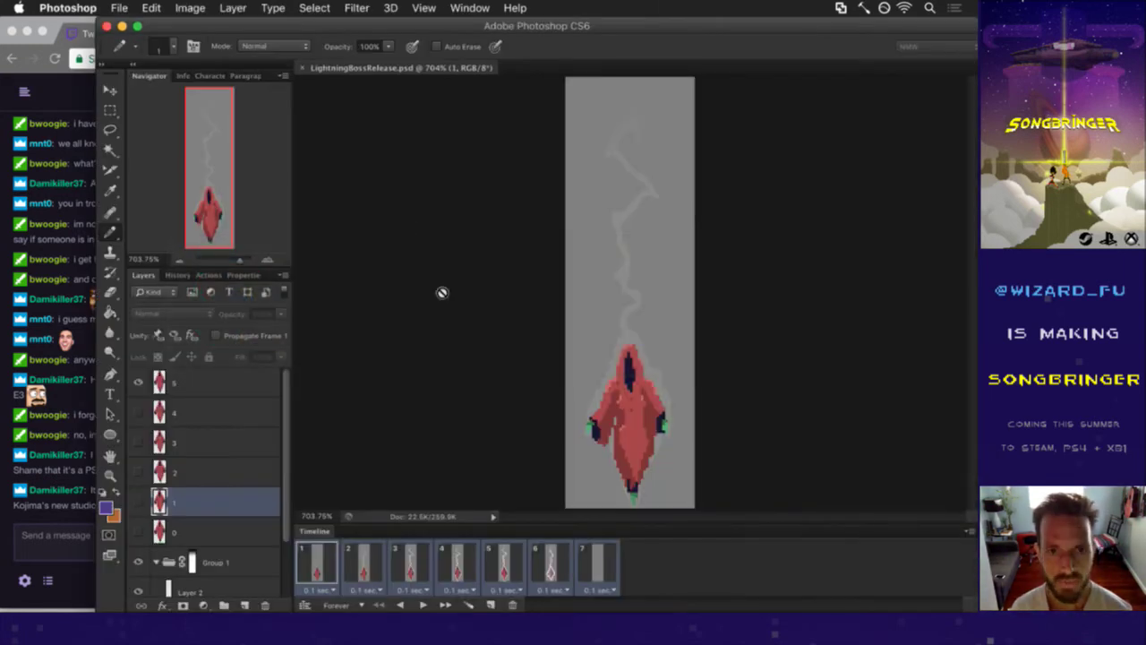
{"action": "left_click", "coordinate": [130, 7]}
{"action": "left_click", "coordinate": [132, 40]}
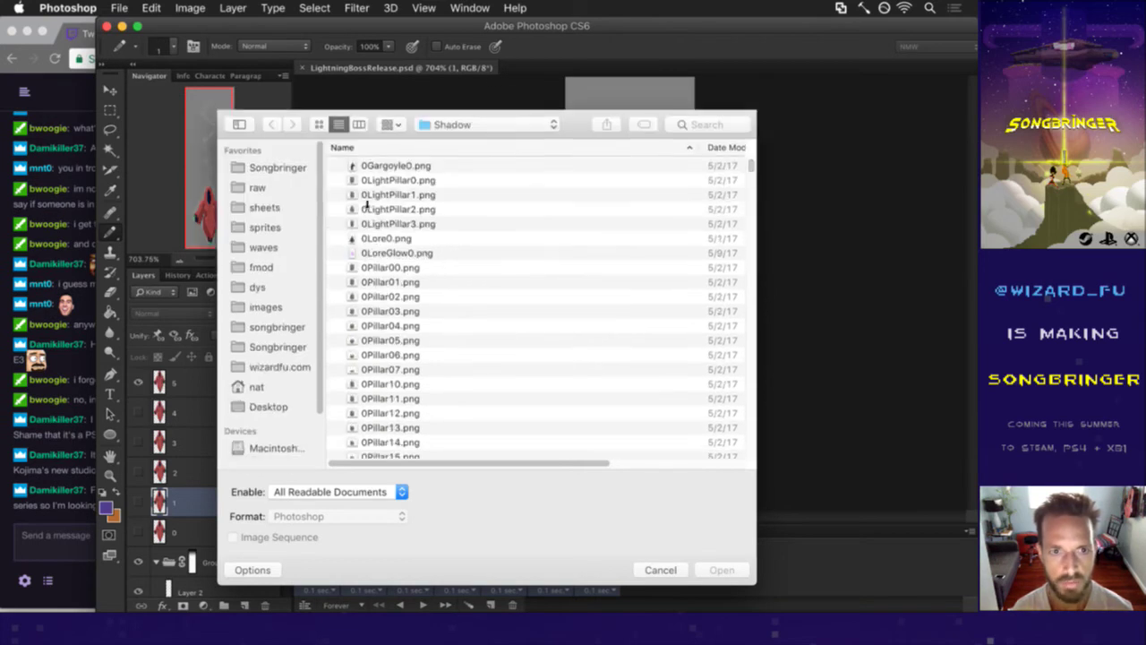
{"action": "left_click", "coordinate": [281, 188]}
- Read the newest Twitch chat message about Far Cry 5 in Chrome
{"action": "left_click", "coordinate": [71, 534]}
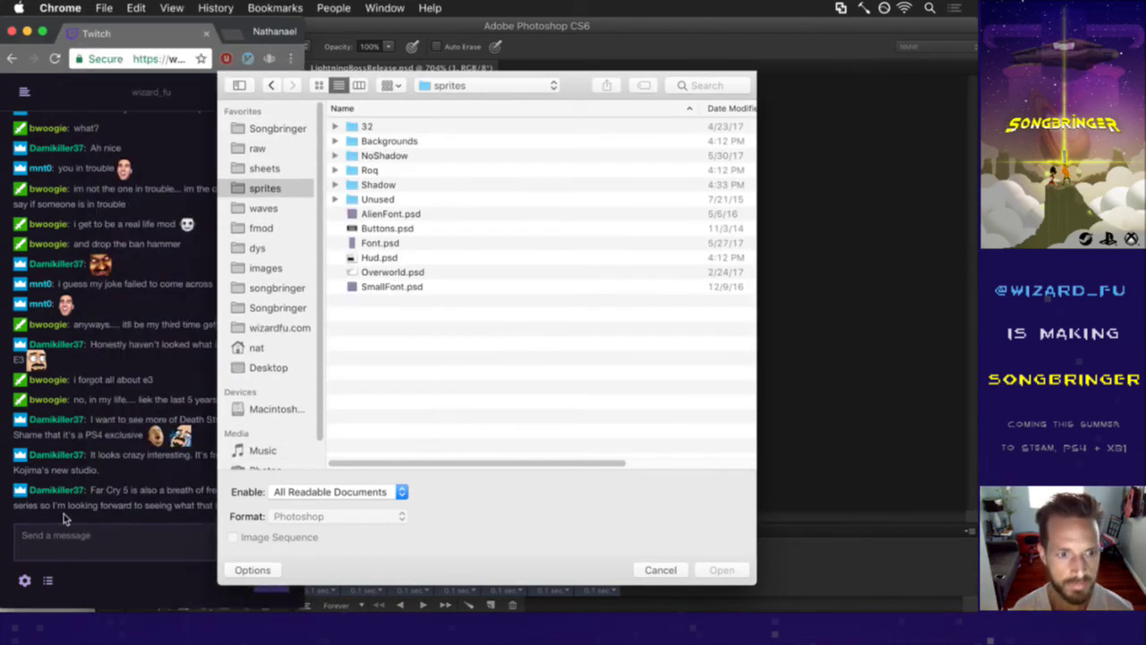
{"action": "left_click_drag", "start_coordinate": [91, 489], "coordinate": [121, 489]}
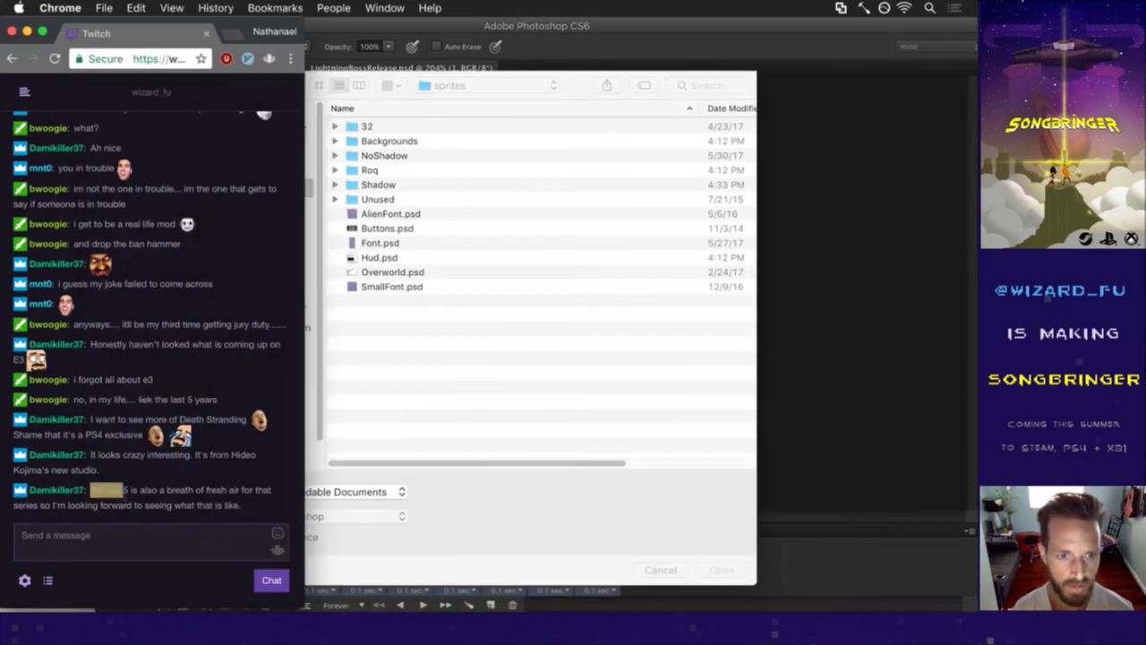
{"action": "left_click_drag", "start_coordinate": [104, 489], "coordinate": [175, 506]}
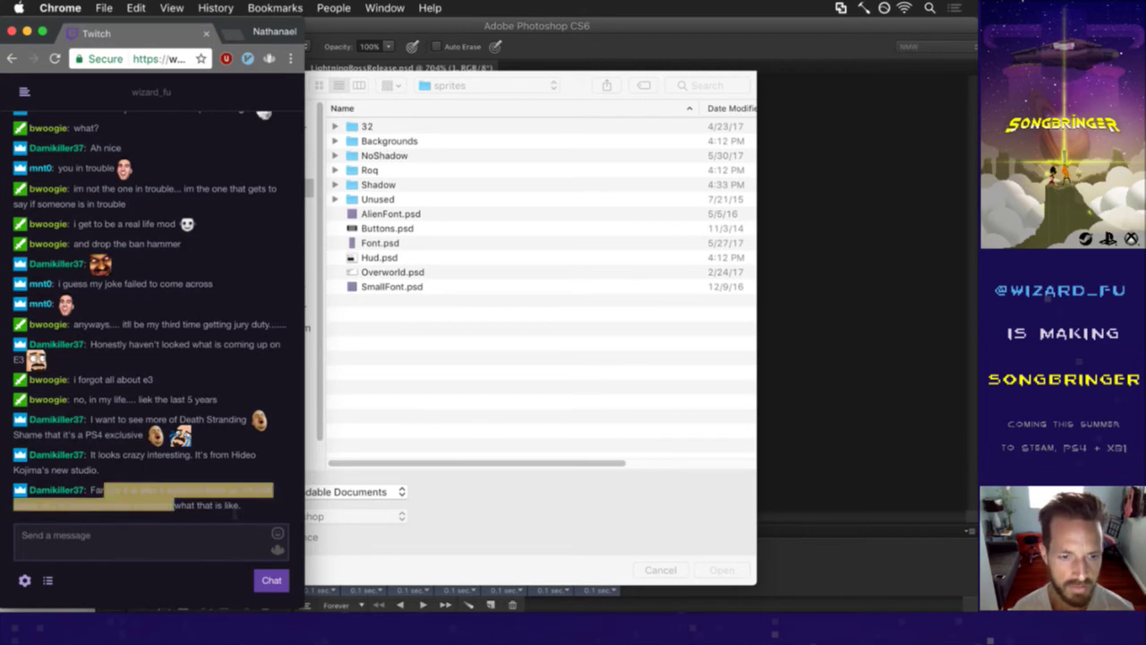
{"action": "left_click", "coordinate": [235, 512]}
- Return to Photoshop's open dialog and open LightningBossHurt.psd from the Shadow folder
{"action": "left_click", "coordinate": [411, 401]}
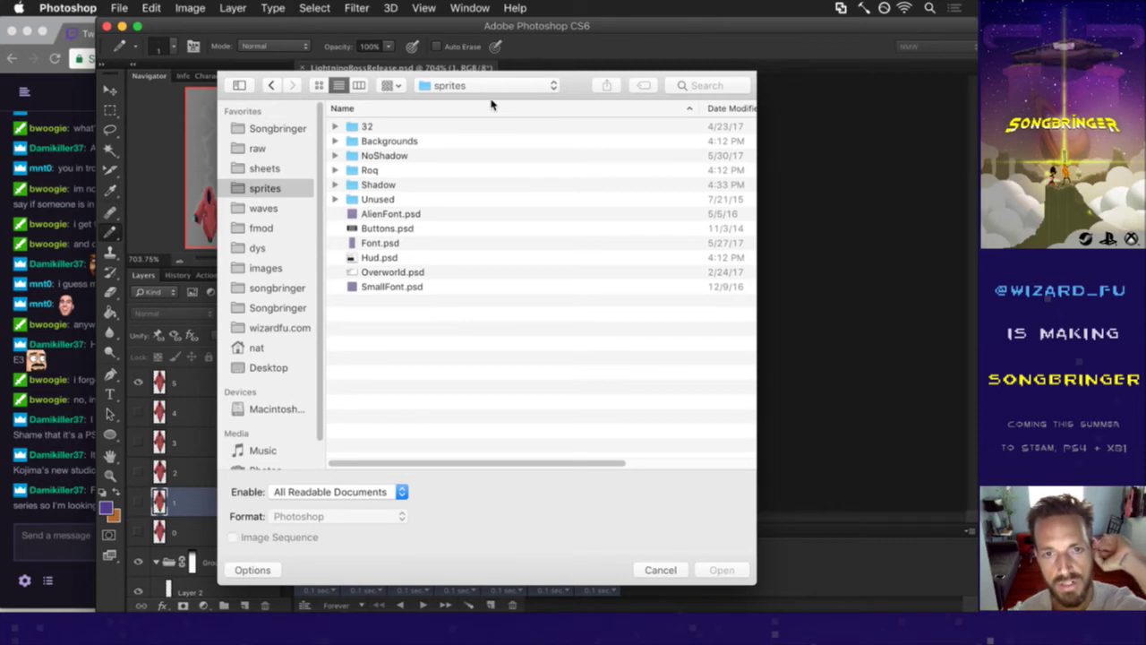
{"action": "double_click", "coordinate": [391, 184]}
{"action": "left_click", "coordinate": [428, 229]}
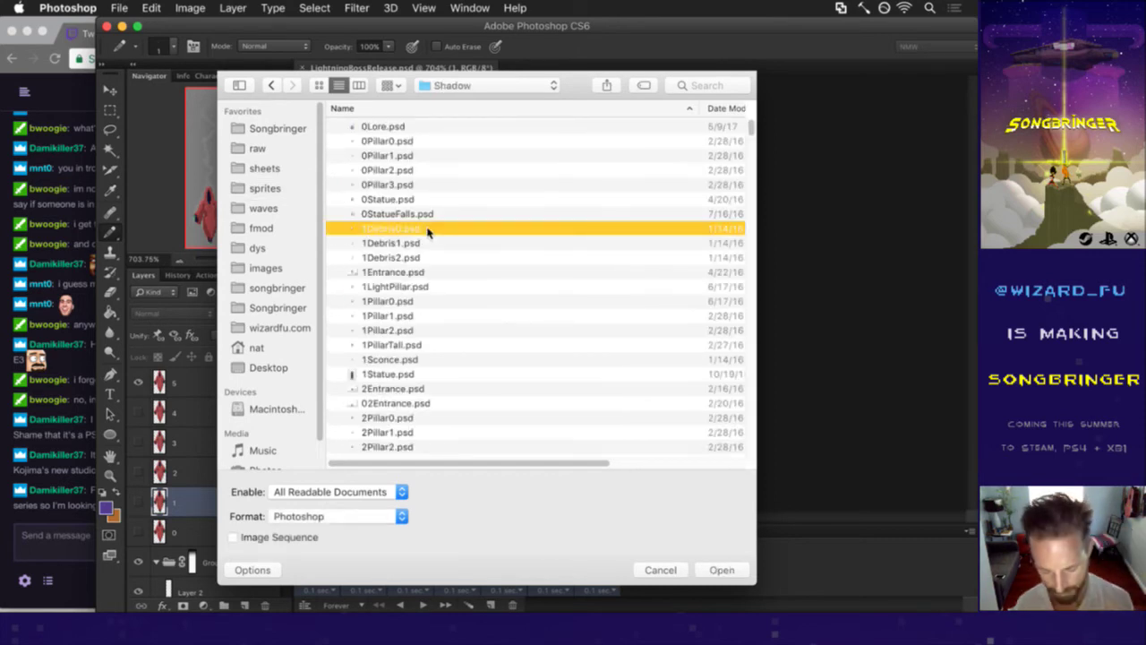
{"action": "key", "text": "l"}
{"action": "scroll", "coordinate": [431, 269], "scroll_direction": "down", "scroll_amount": 4}
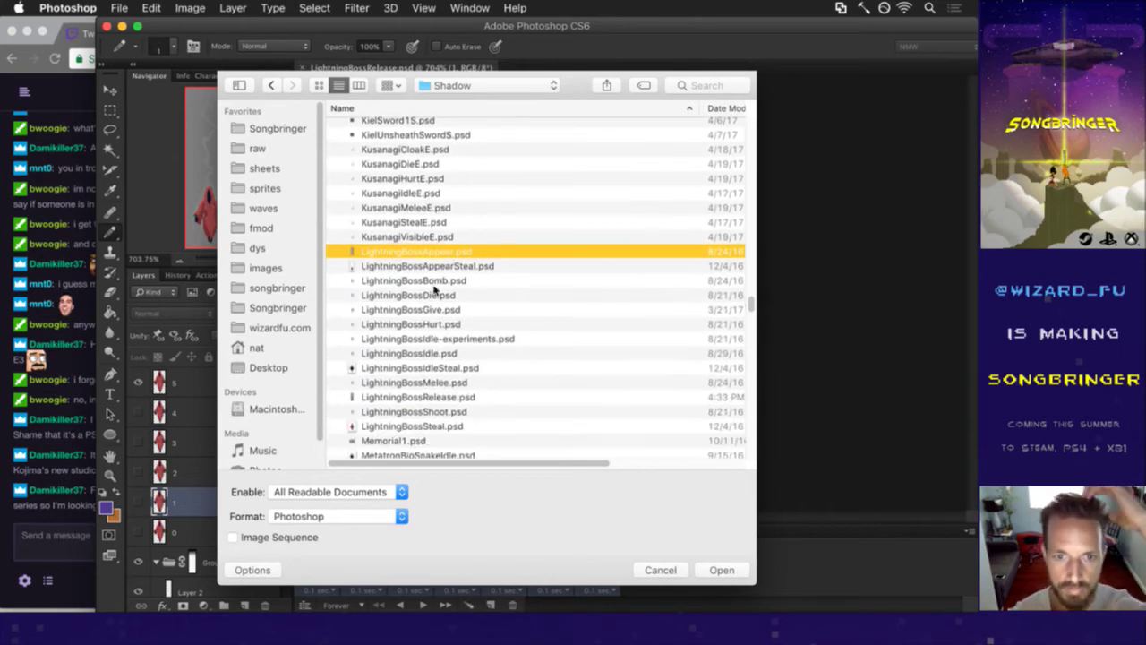
{"action": "double_click", "coordinate": [461, 323]}
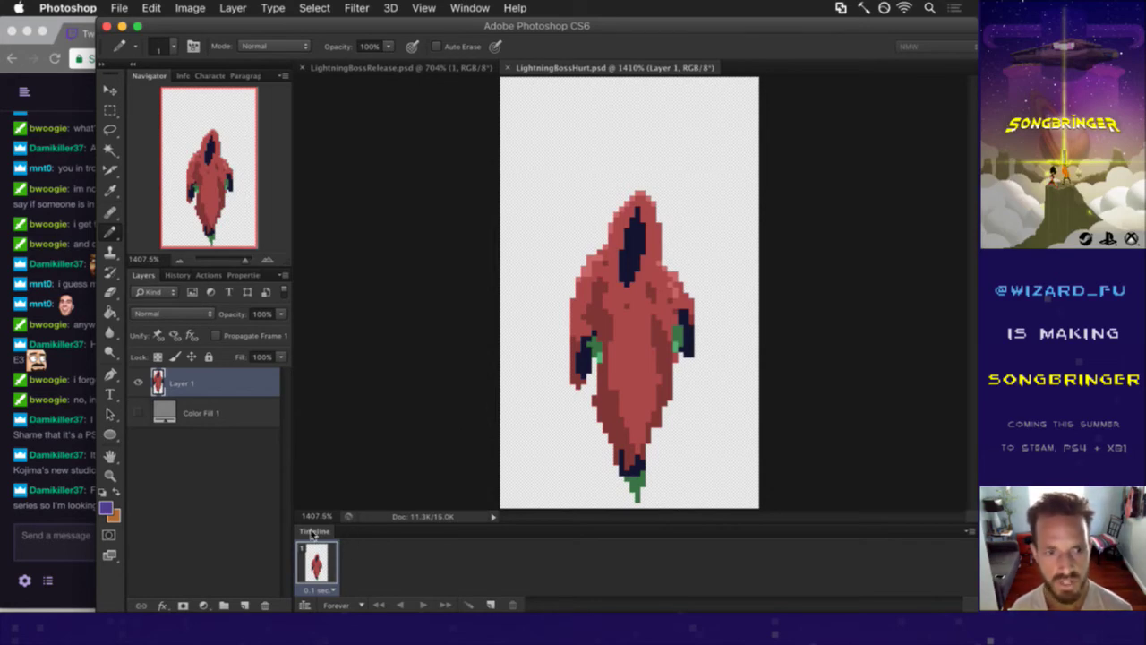
- Select the boss's red robe areas with the Magic Wand tool and turn off the Contiguous option
{"action": "left_click", "coordinate": [110, 148]}
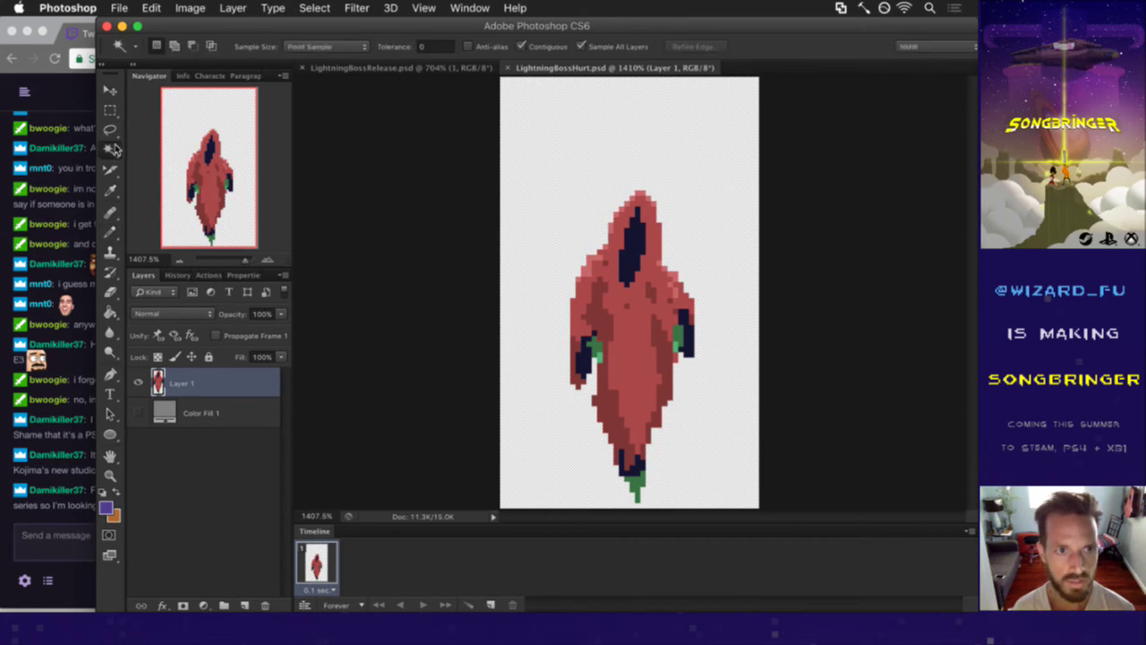
{"action": "left_click", "coordinate": [596, 336]}
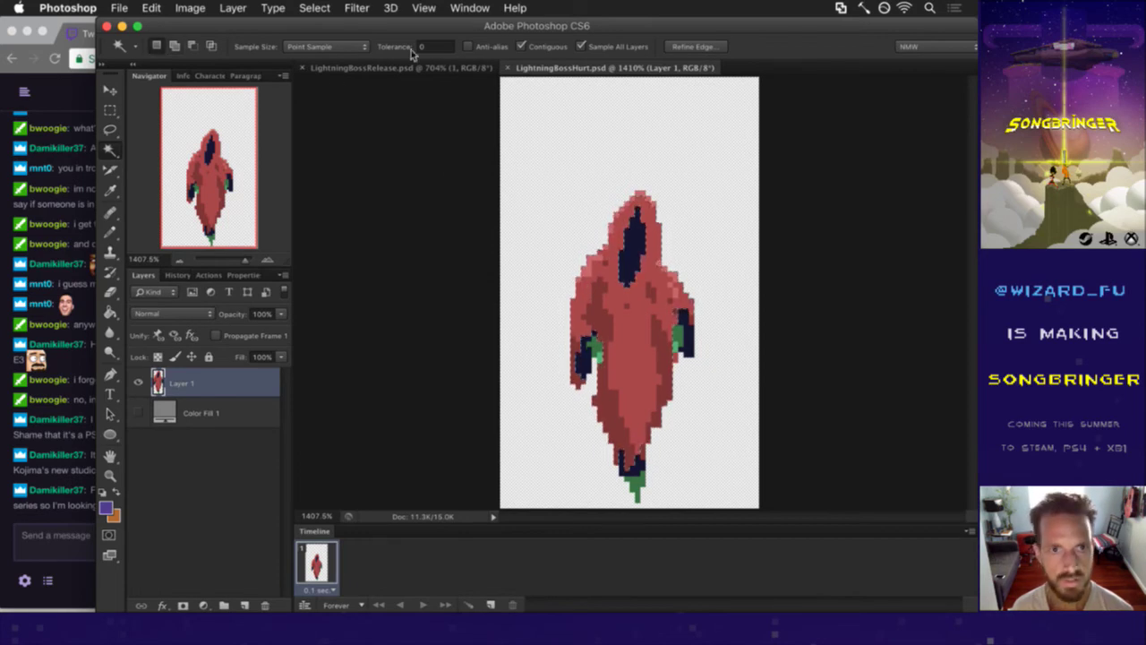
{"action": "left_click", "coordinate": [522, 46]}
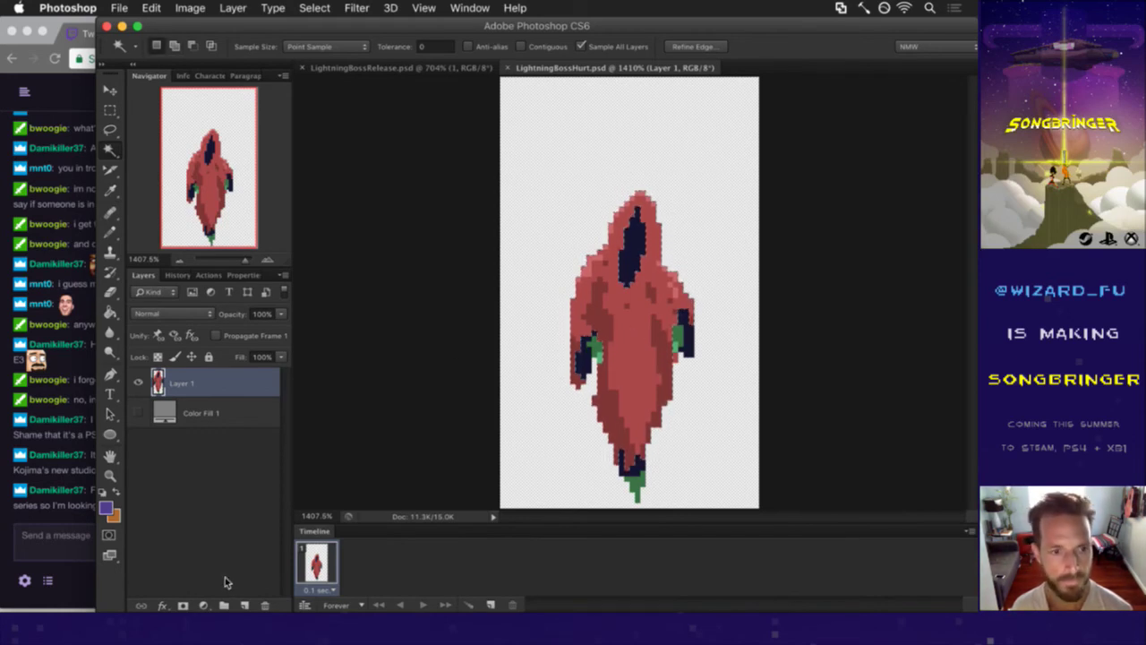
- Add a Hue/Saturation adjustment layer masked to the selected robe, with the hue set to +24
{"action": "left_click", "coordinate": [204, 606]}
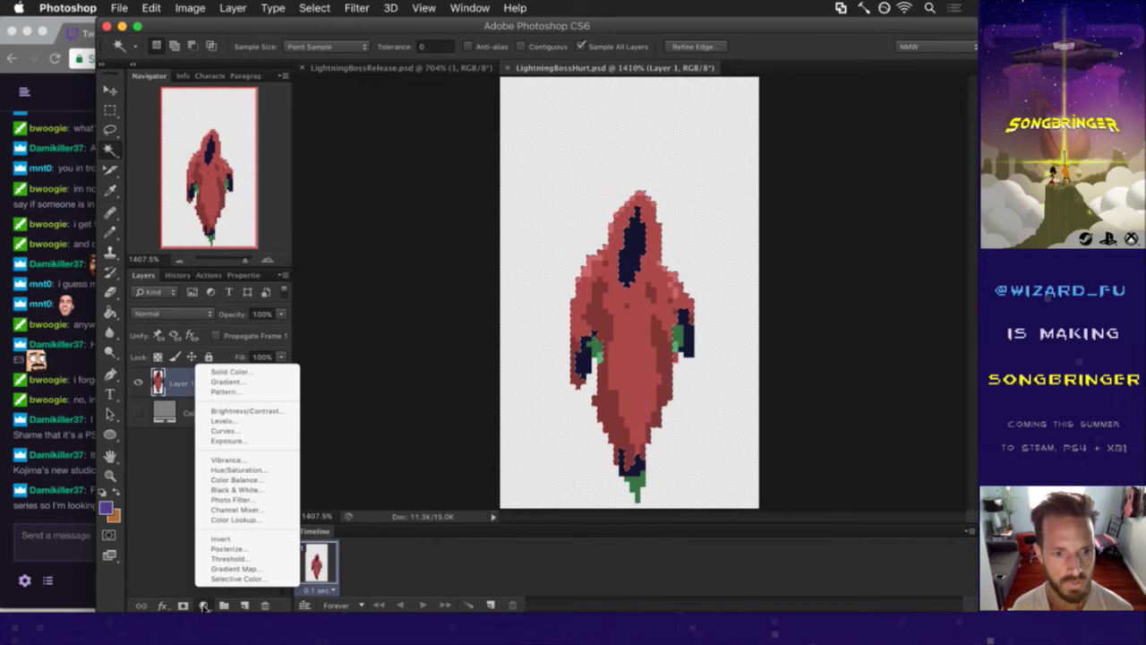
{"action": "left_click", "coordinate": [236, 469]}
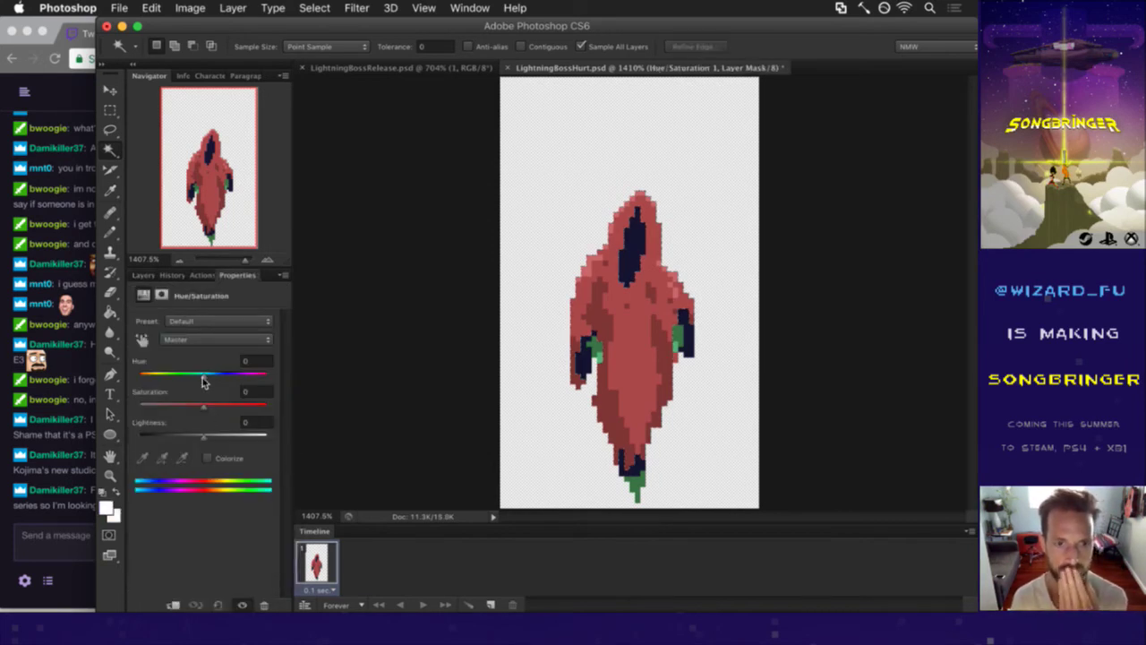
{"action": "left_click_drag", "start_coordinate": [203, 379], "coordinate": [215, 379]}
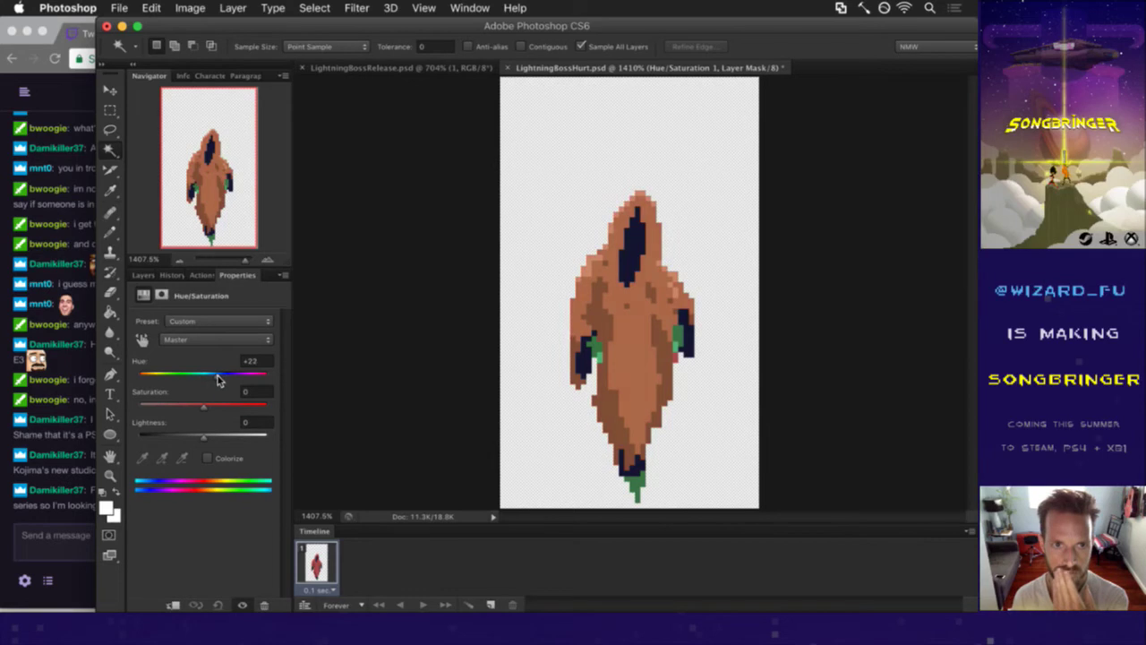
{"action": "left_click_drag", "start_coordinate": [218, 380], "coordinate": [223, 378]}
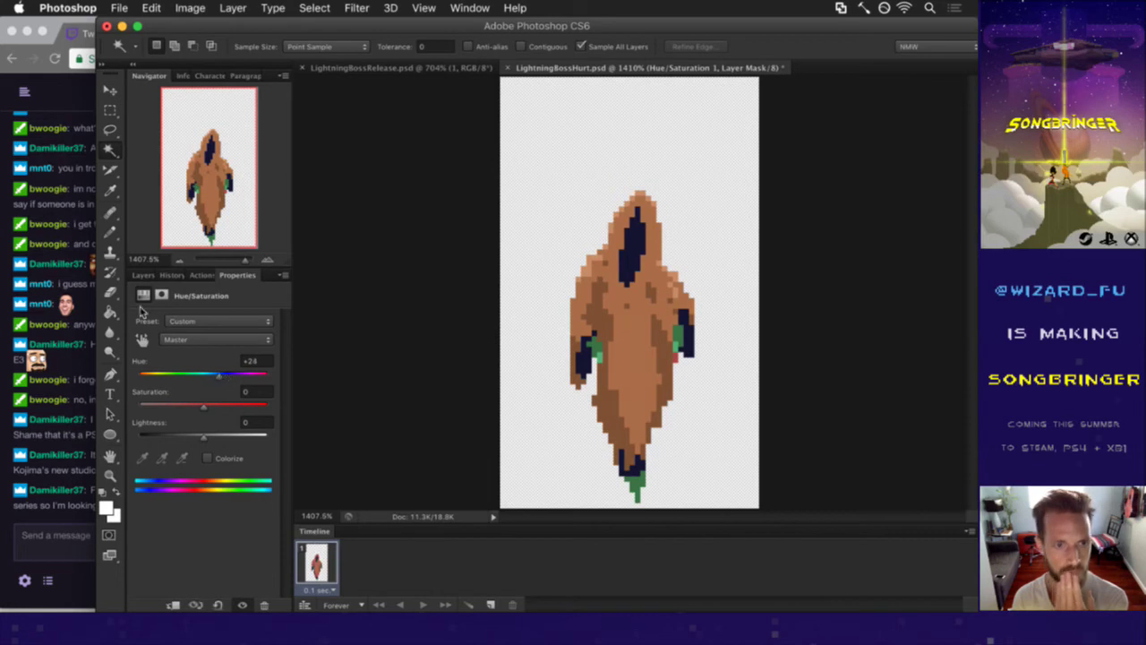
{"action": "left_click", "coordinate": [143, 276]}
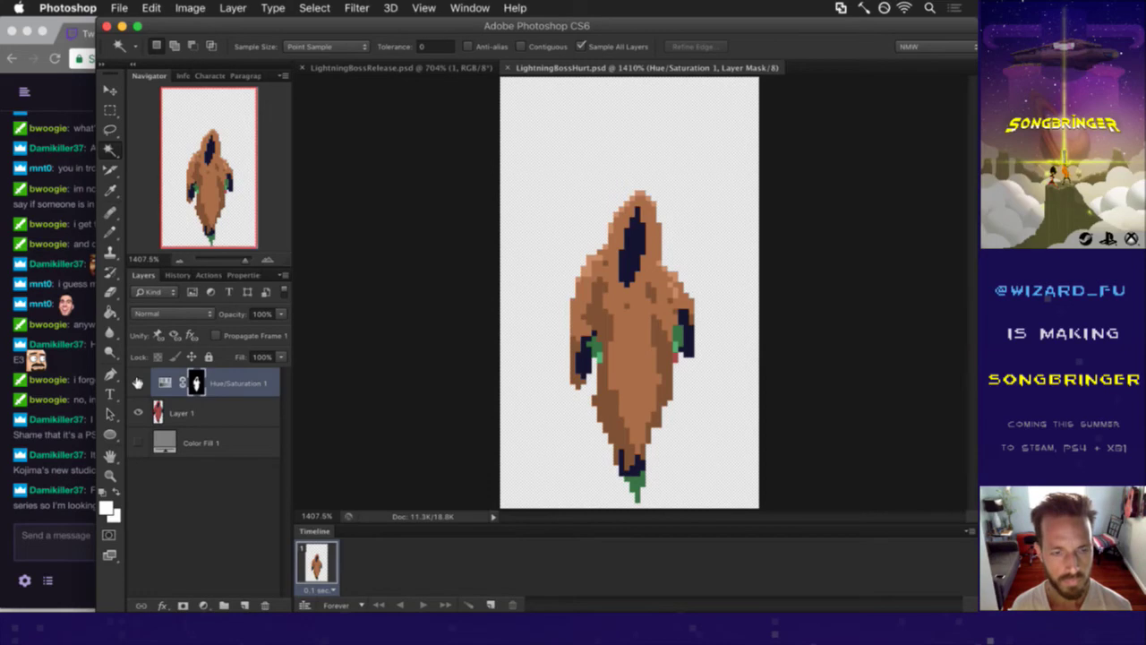
- Hide the first Hue/Saturation layer and add a second one masked to the same robe area, with the hue set to -160
{"action": "left_click", "coordinate": [196, 383], "text": "super"}
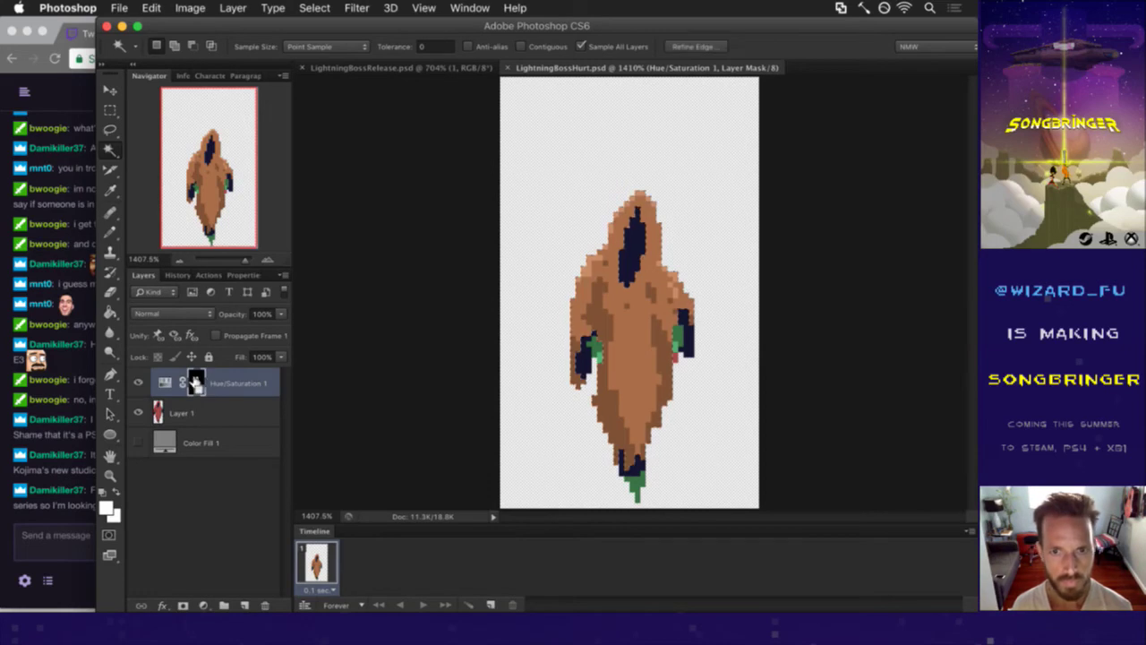
{"action": "left_click", "coordinate": [138, 383]}
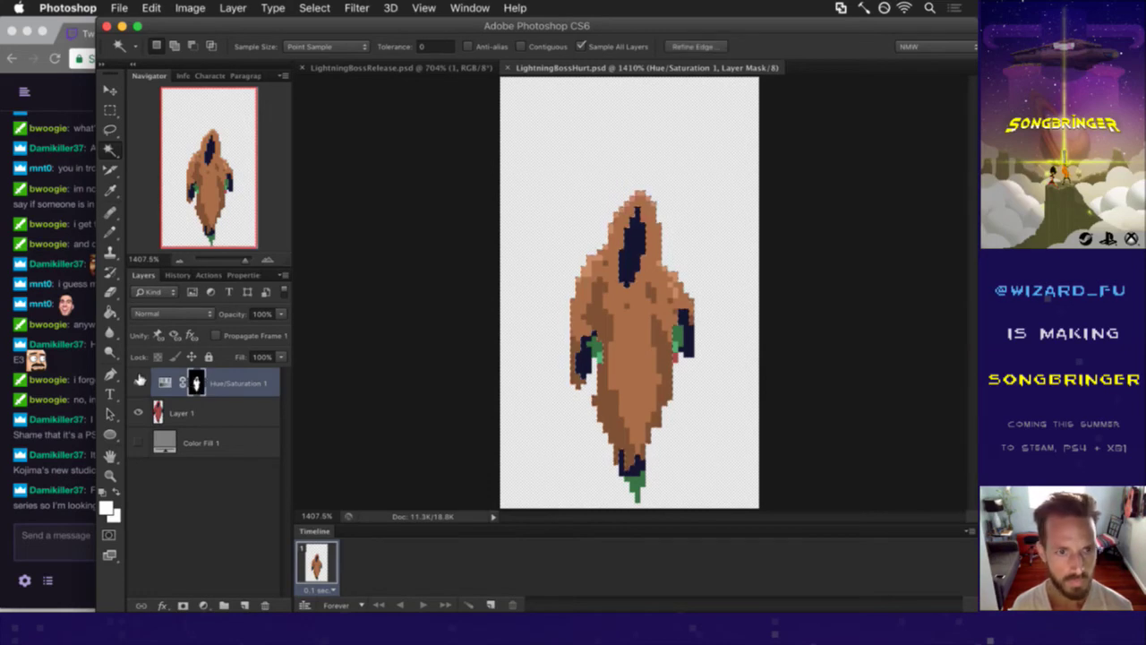
{"action": "left_click", "coordinate": [204, 607]}
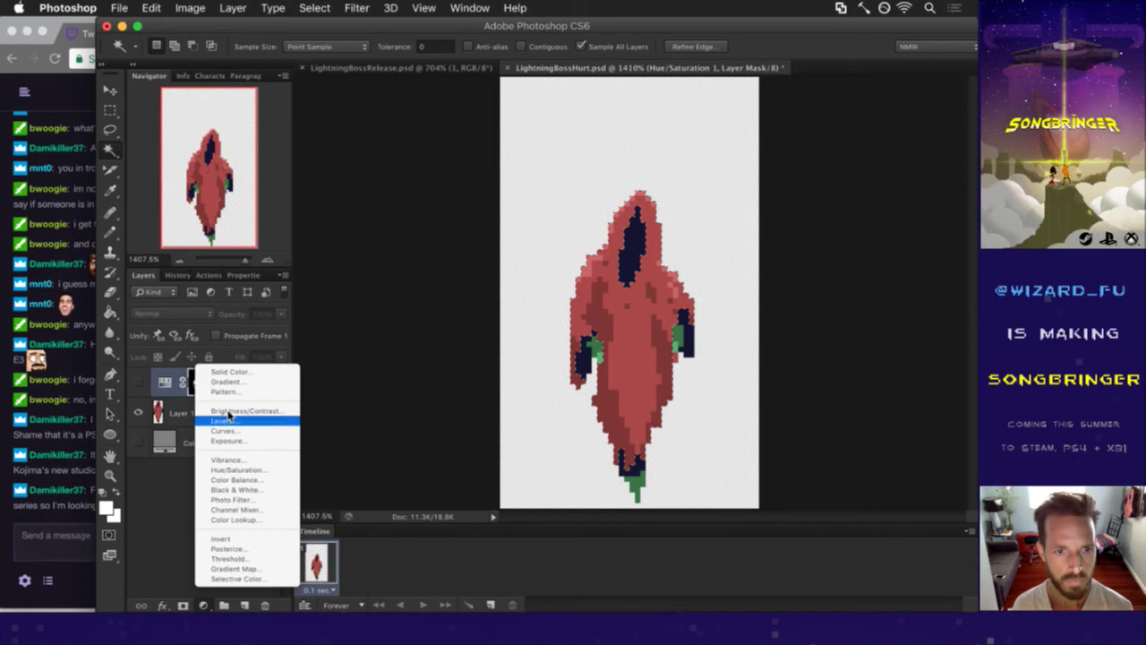
{"action": "left_click", "coordinate": [244, 472]}
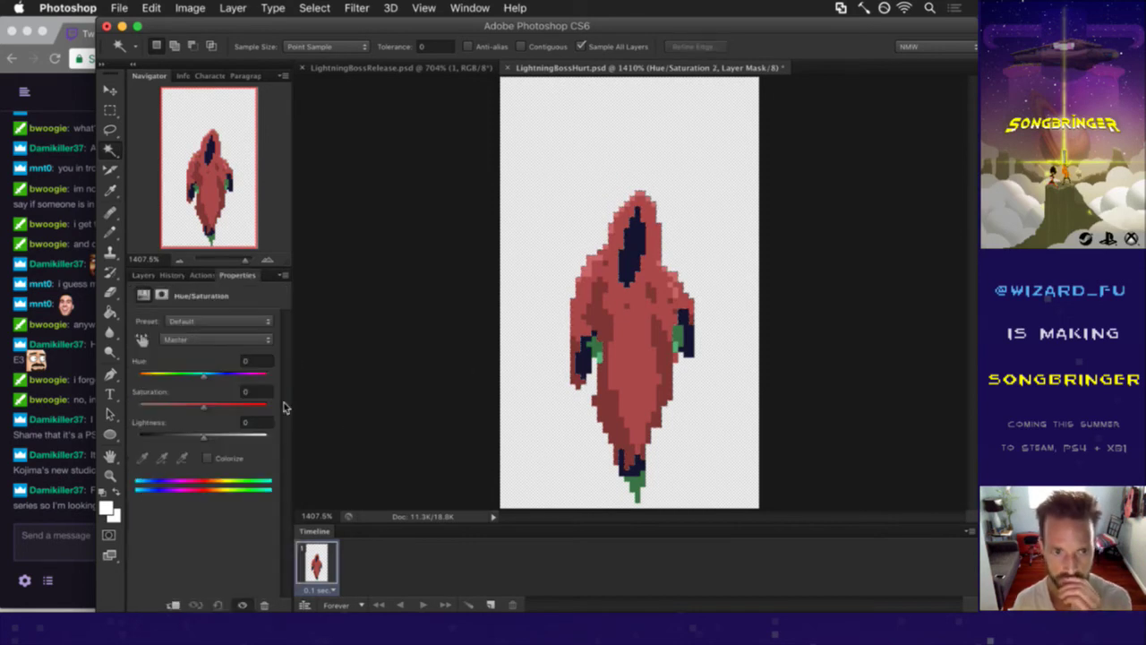
{"action": "left_click_drag", "start_coordinate": [204, 381], "coordinate": [143, 377]}
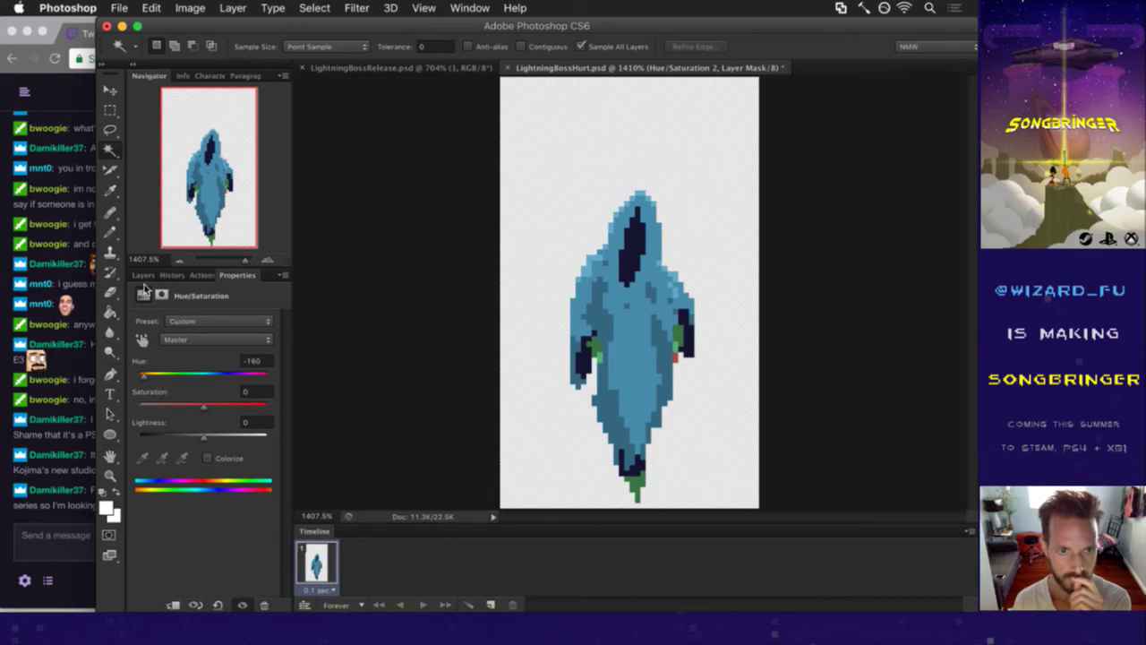
{"action": "left_click", "coordinate": [143, 275]}
{"action": "left_click", "coordinate": [217, 336]}
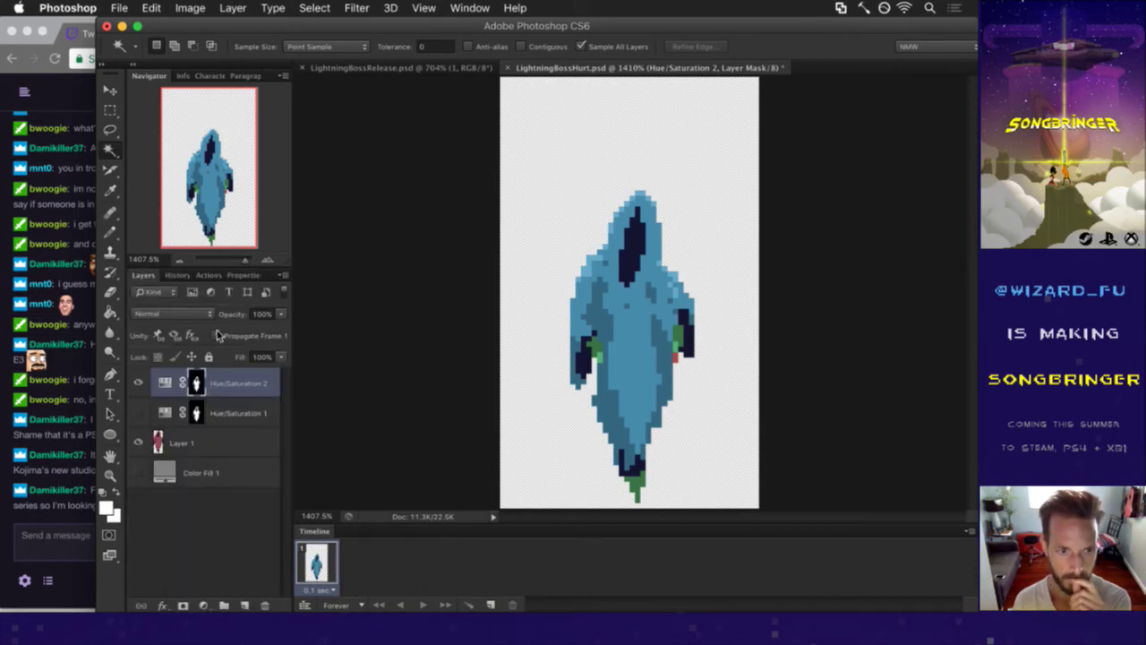
- On the Hue/Saturation 2 mask, make the missed red pixels below the boss's hand white using a 1 by 2 px rectangular selection
{"action": "left_click", "coordinate": [196, 382], "text": "super"}
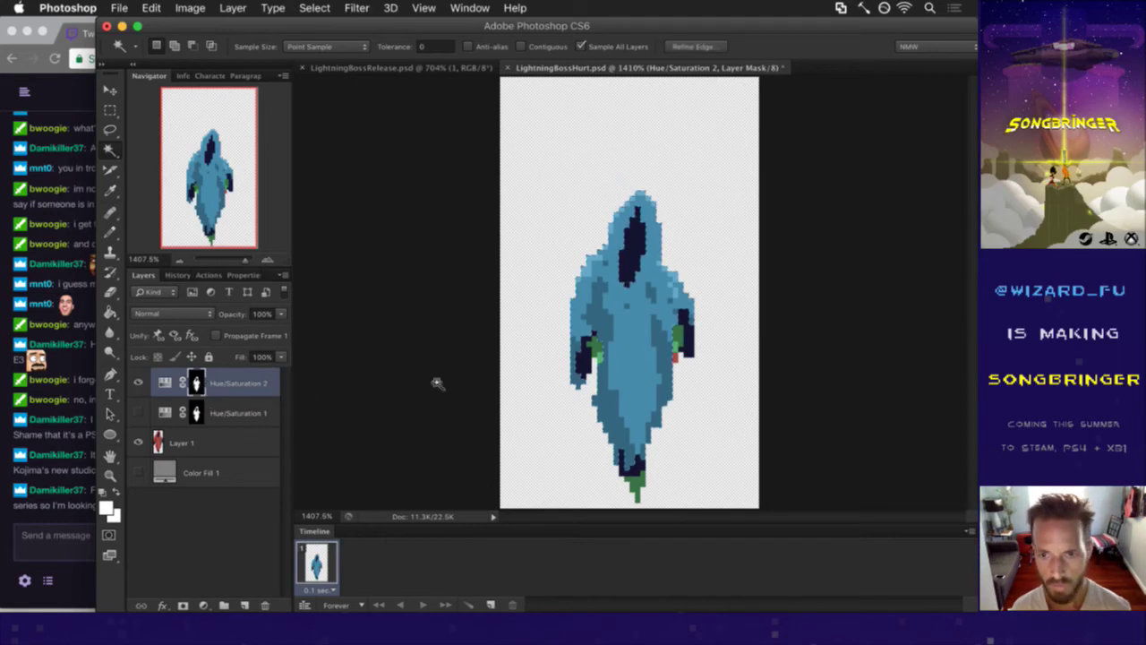
{"action": "left_click", "coordinate": [196, 383], "text": "alt"}
{"action": "key", "text": "l"}
{"action": "key", "text": "super+d"}
{"action": "left_click", "coordinate": [170, 380]}
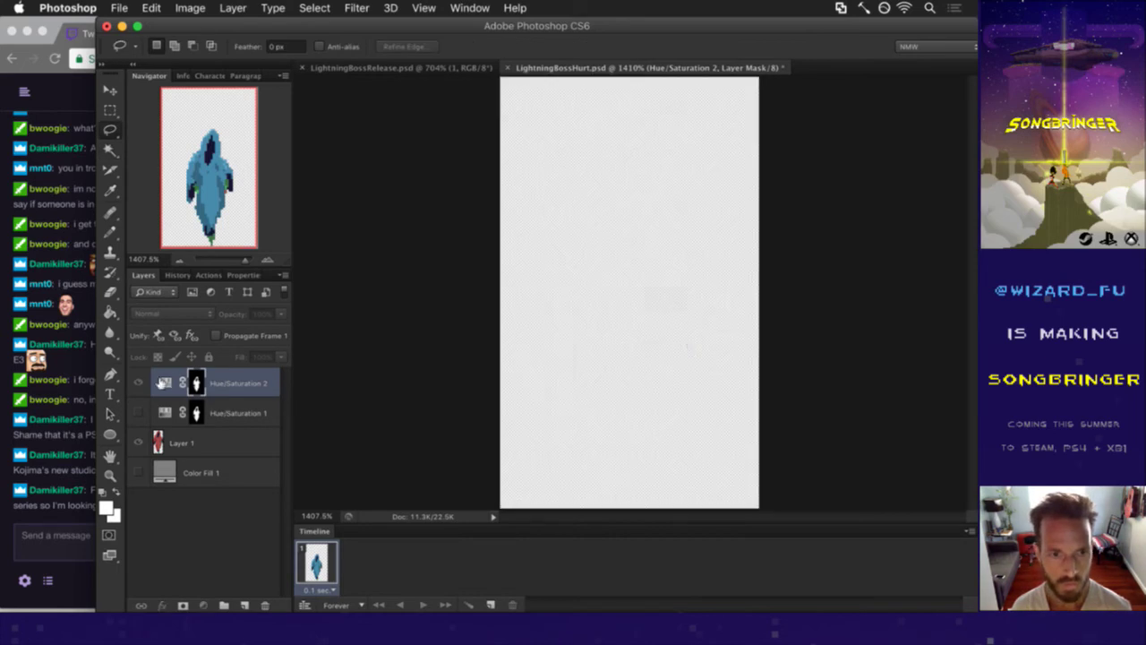
{"action": "key", "text": "m"}
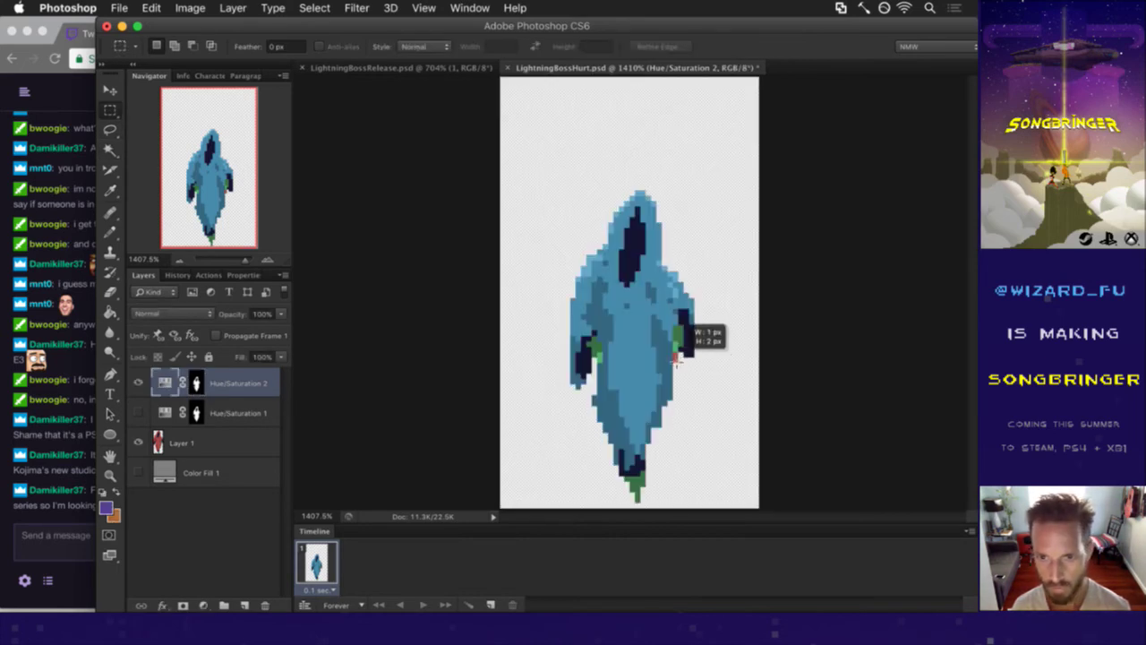
{"action": "left_click", "coordinate": [198, 377]}
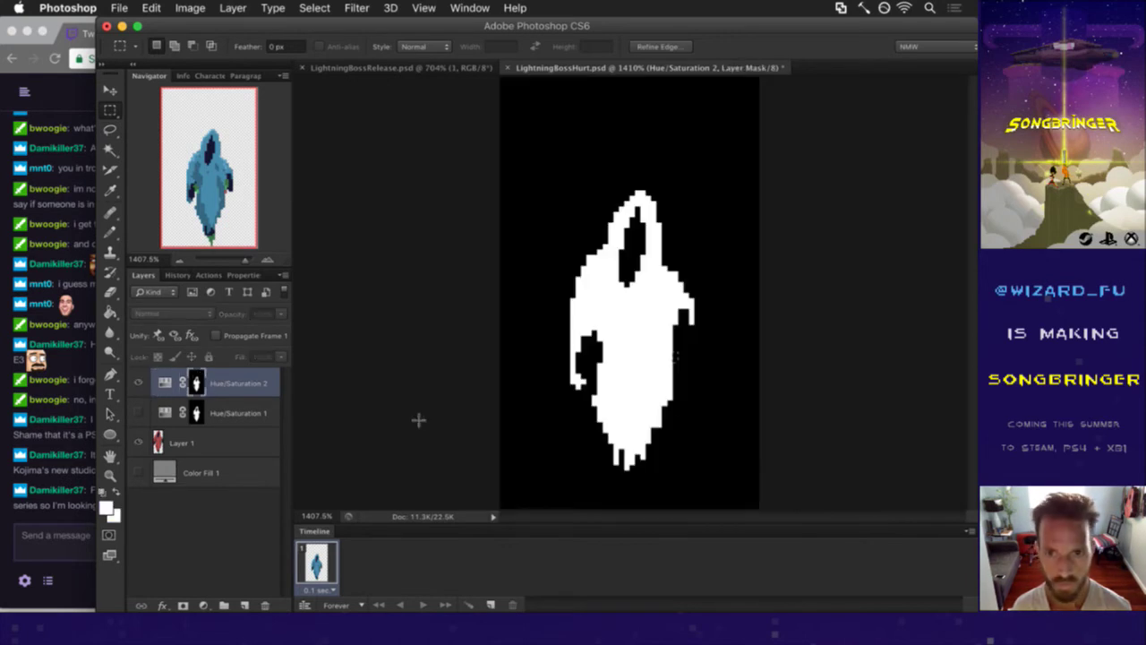
{"action": "key", "text": "b"}
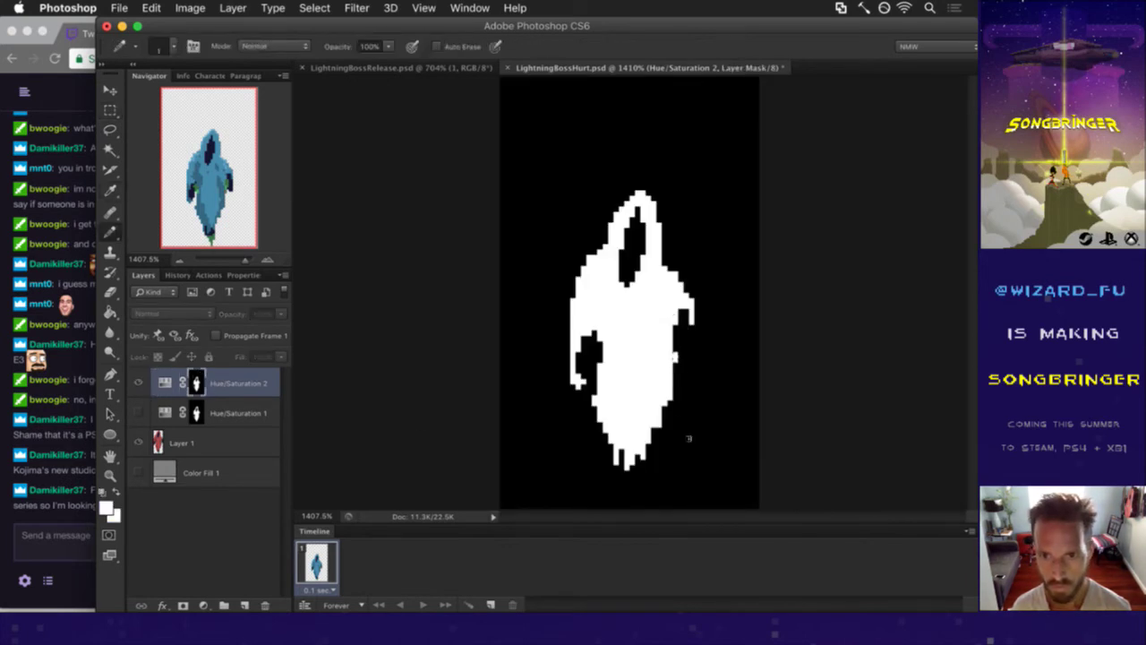
- Switch the visible recolour from Hue/Saturation 2 to Hue/Saturation 1 and check the robe area on its layer mask
{"action": "left_click", "coordinate": [170, 384]}
{"action": "left_click", "coordinate": [138, 413]}
{"action": "left_click", "coordinate": [138, 383]}
{"action": "left_click", "coordinate": [197, 413], "text": "alt"}
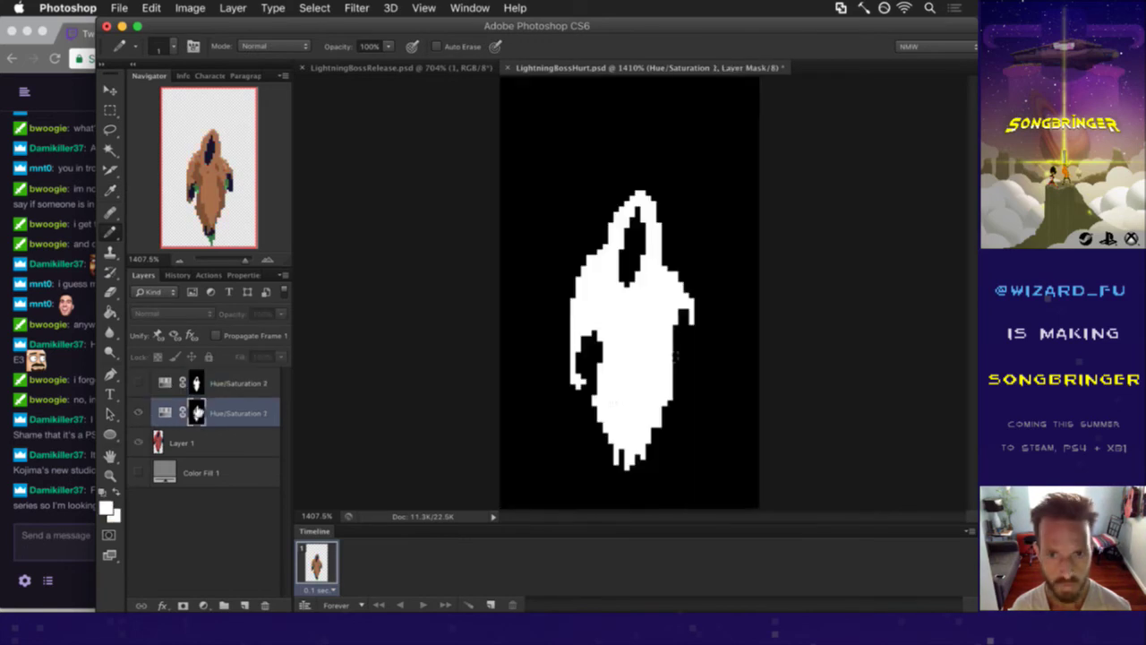
{"action": "key", "text": "m"}
{"action": "key", "text": "super+a"}
{"action": "key", "text": "BackSpace"}
{"action": "left_click", "coordinate": [165, 411]}
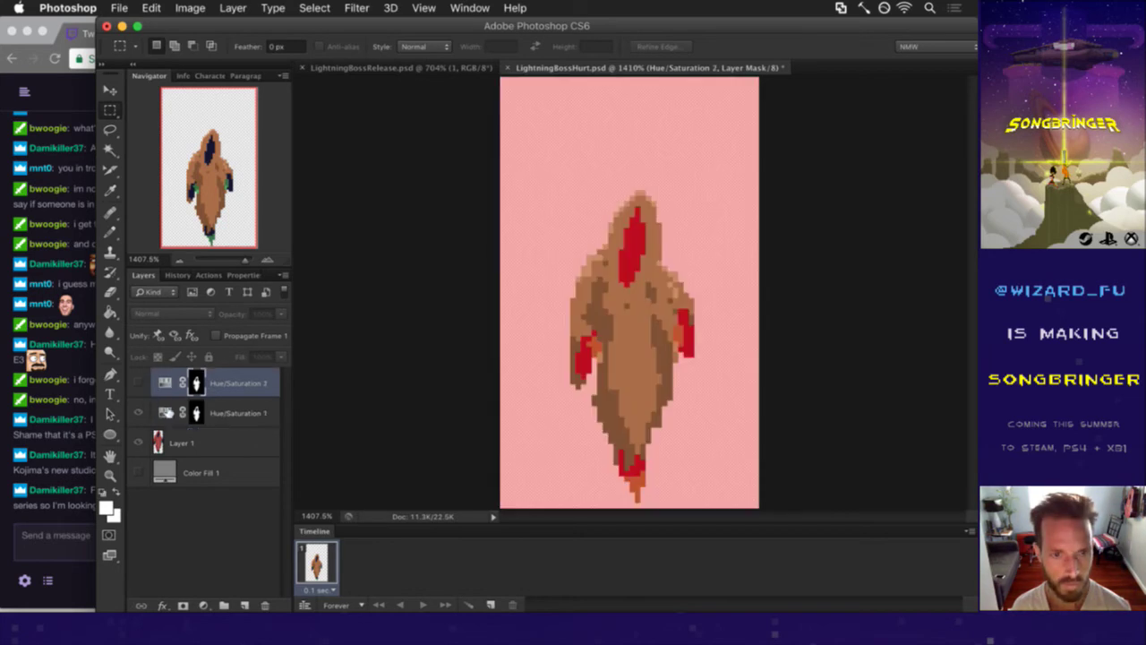
{"action": "left_click", "coordinate": [164, 411]}
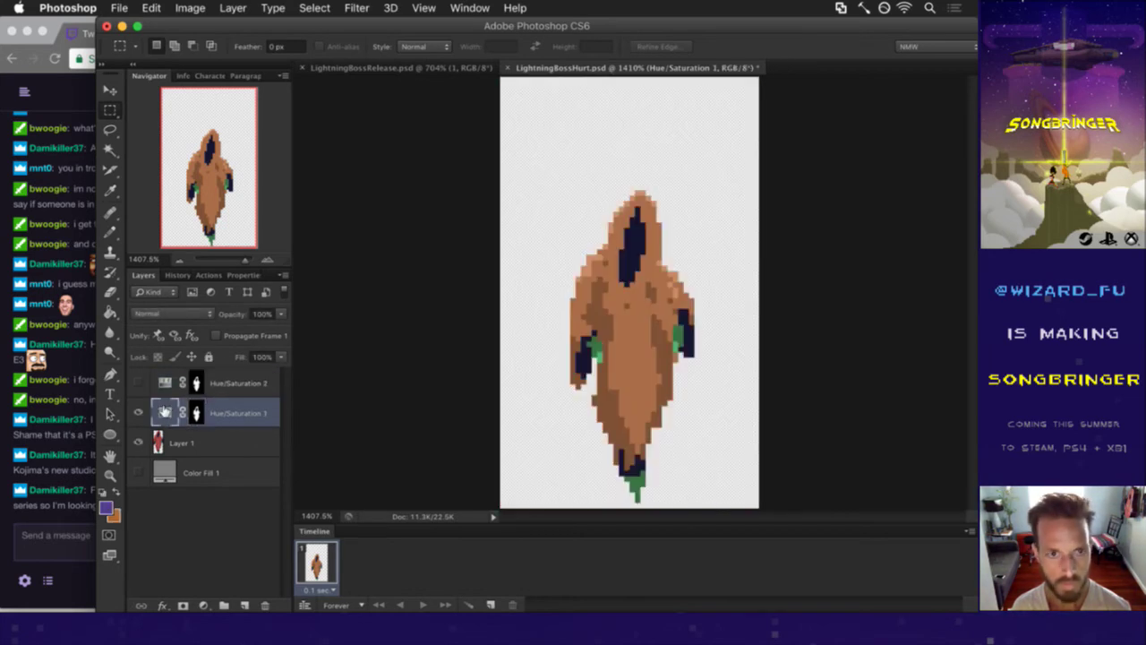
- Show Hue/Saturation 2 instead of Hue/Saturation 1, lower its opacity to 60%, and deselect the layers
{"action": "left_click", "coordinate": [138, 413]}
{"action": "left_click", "coordinate": [138, 383]}
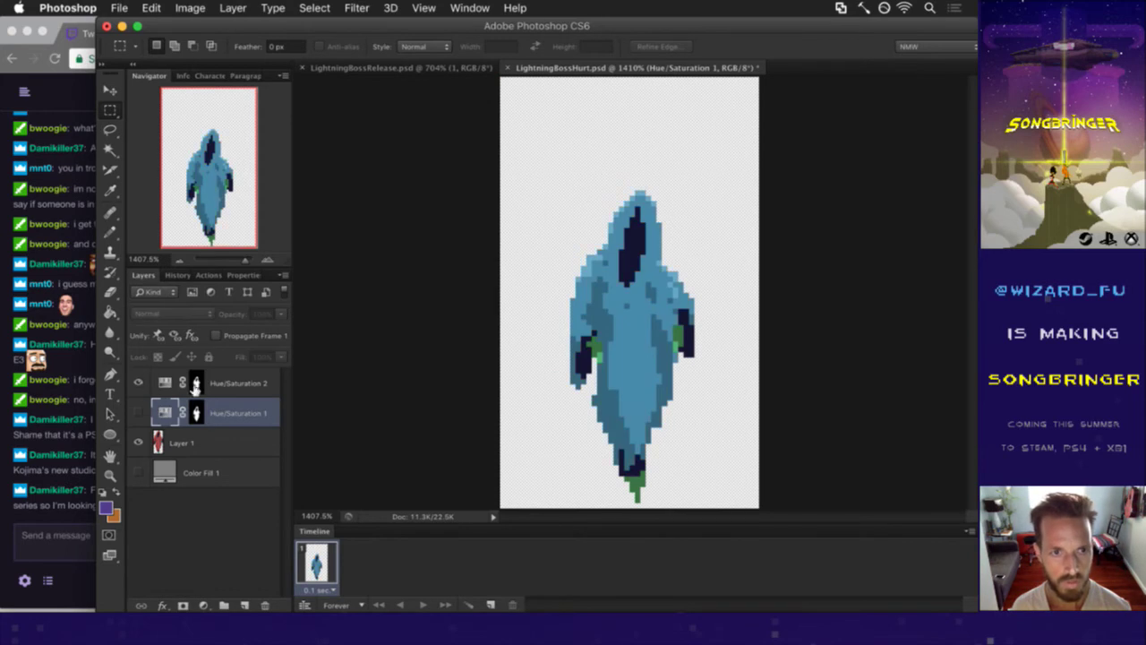
{"action": "left_click", "coordinate": [177, 381]}
{"action": "mouse_move", "coordinate": [270, 328]}
{"action": "left_mouse_down"}
{"action": "mouse_move", "coordinate": [222, 331]}
{"action": "mouse_move", "coordinate": [252, 328]}
{"action": "left_mouse_up"}
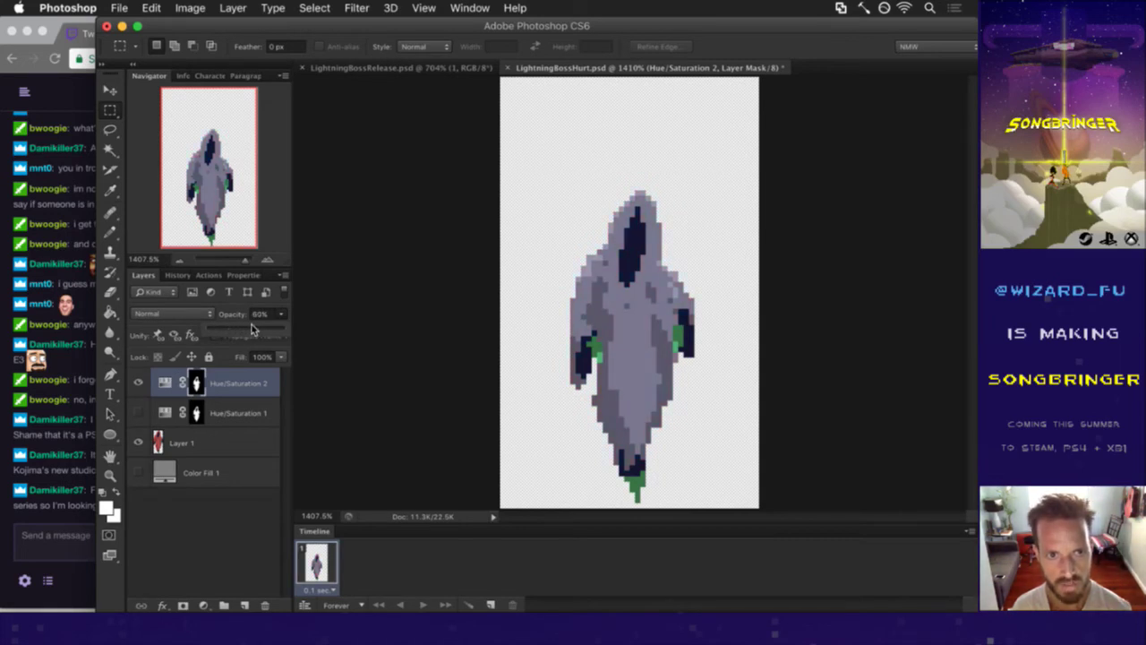
{"action": "left_click", "coordinate": [230, 507]}
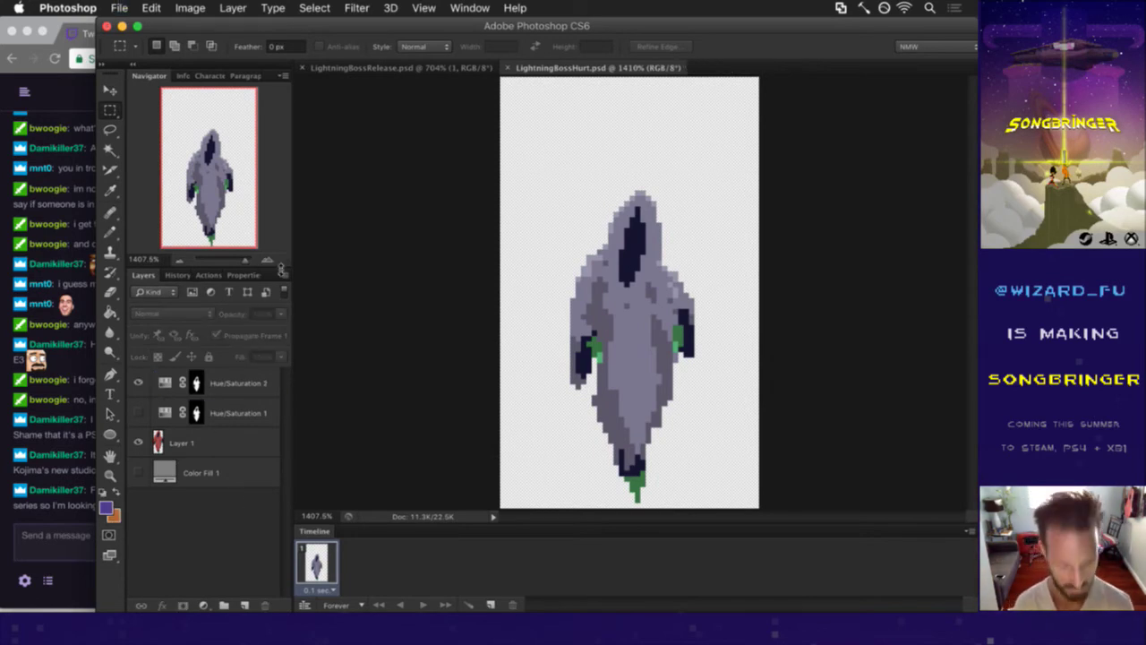
- Export the recoloured sprite for web as a PNG-24 named LightningBossHurt0.png in the Shadow folder inside sheets
{"action": "key", "text": "super+alt+shift+s"}
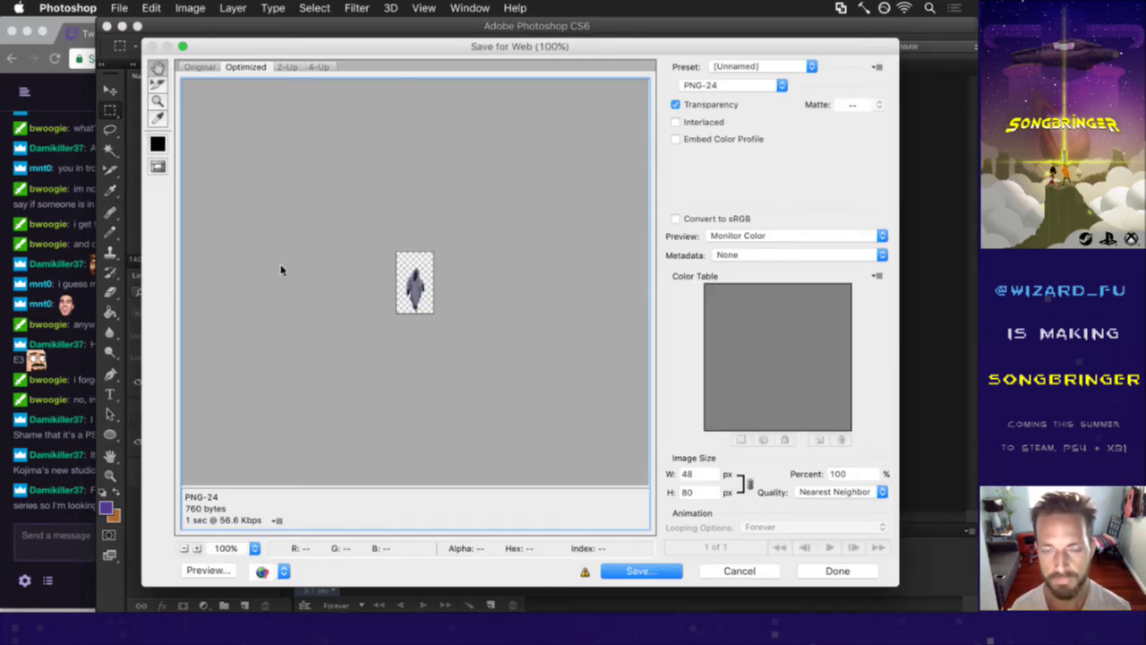
{"action": "key", "text": "Return"}
{"action": "type", "text": "0"}
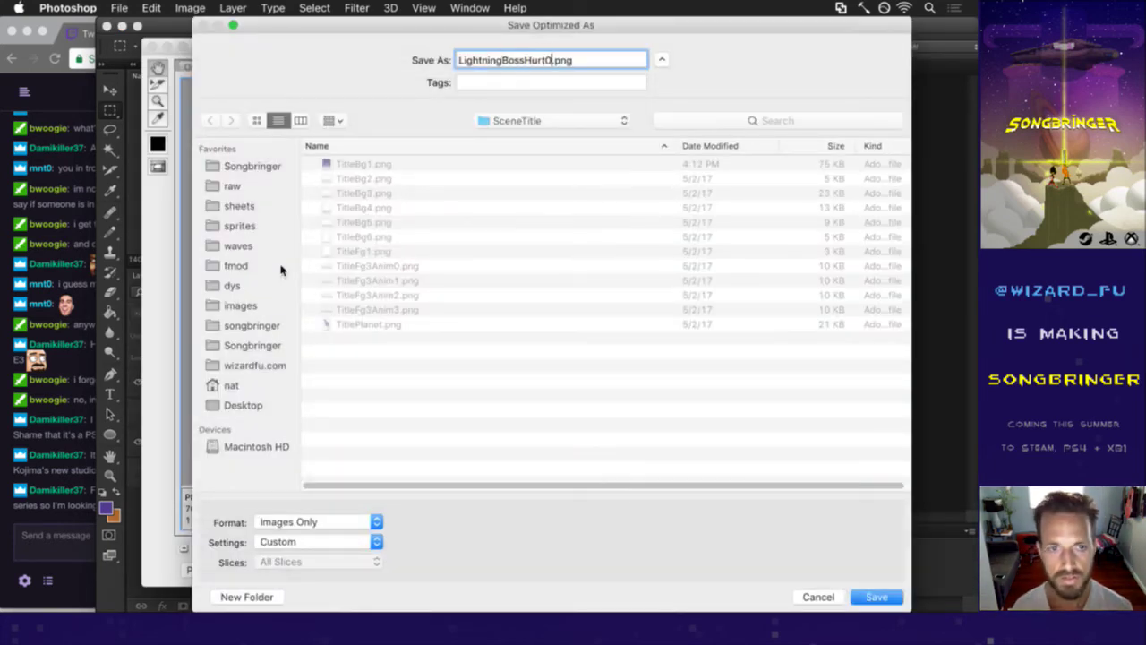
{"action": "left_click", "coordinate": [241, 205]}
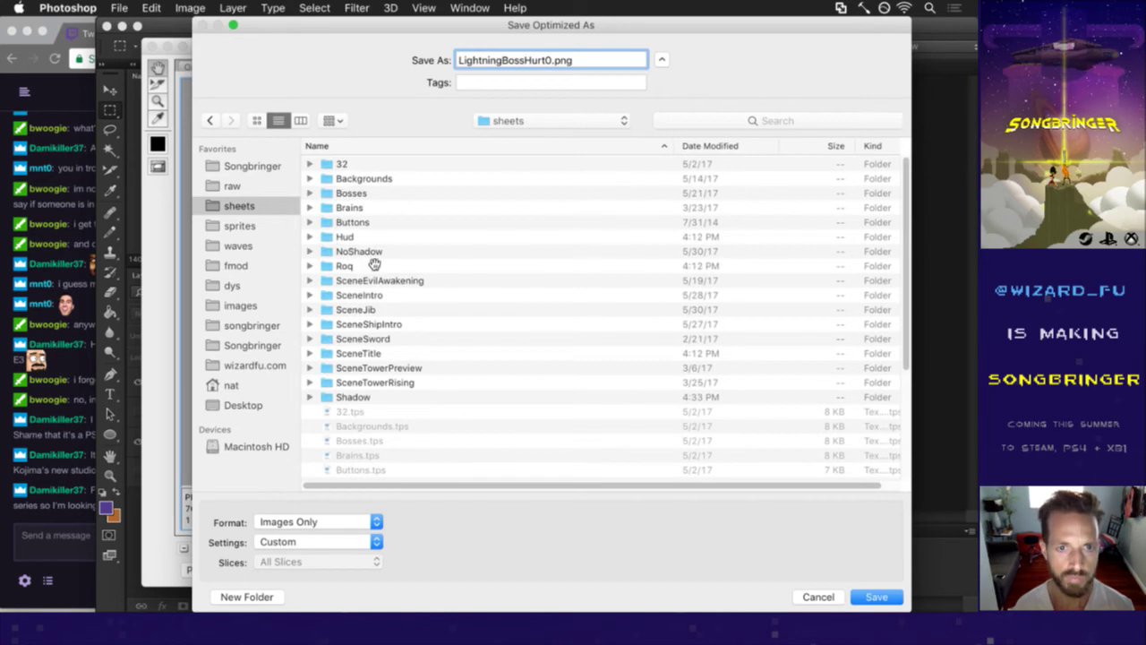
{"action": "double_click", "coordinate": [358, 398]}
{"action": "key", "text": "Return"}
{"action": "left_click", "coordinate": [687, 353]}
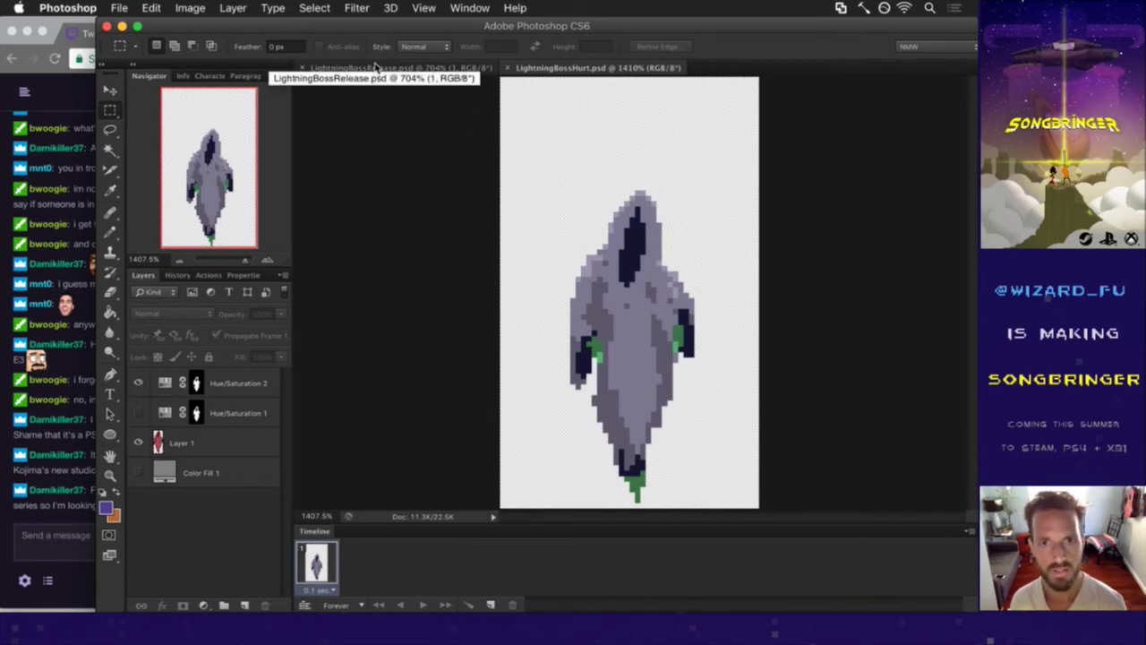
- Copy the whole recoloured boss sprite with all visible layers merged and switch to LightningBossRelease.psd
{"action": "key", "text": "super+a"}
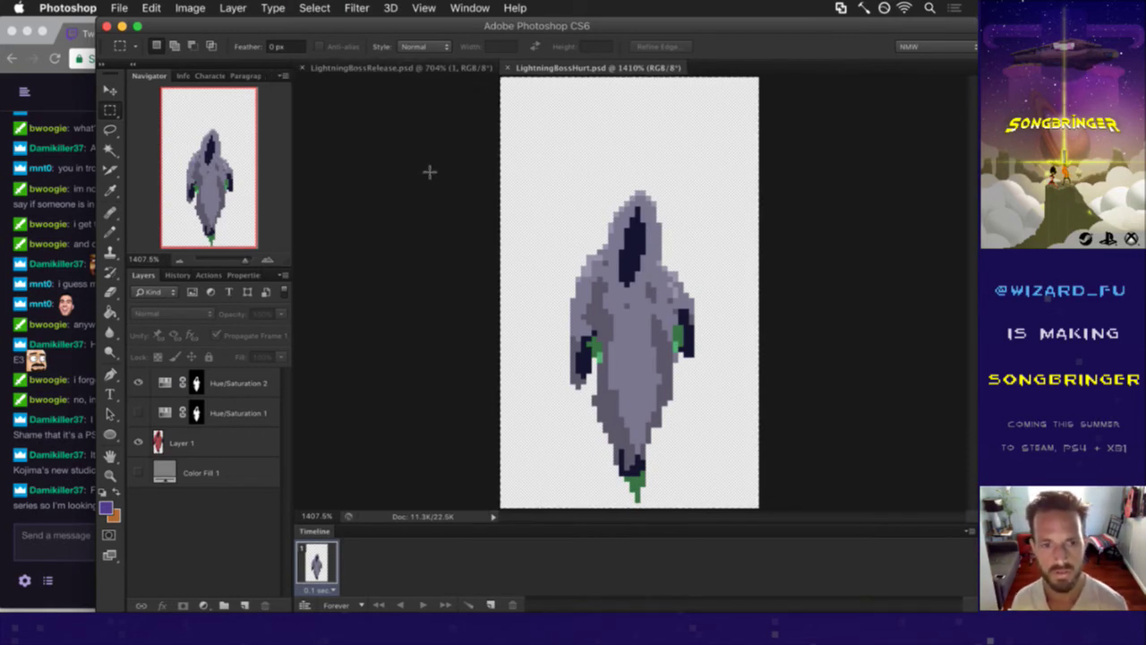
{"action": "key", "text": "super+c"}
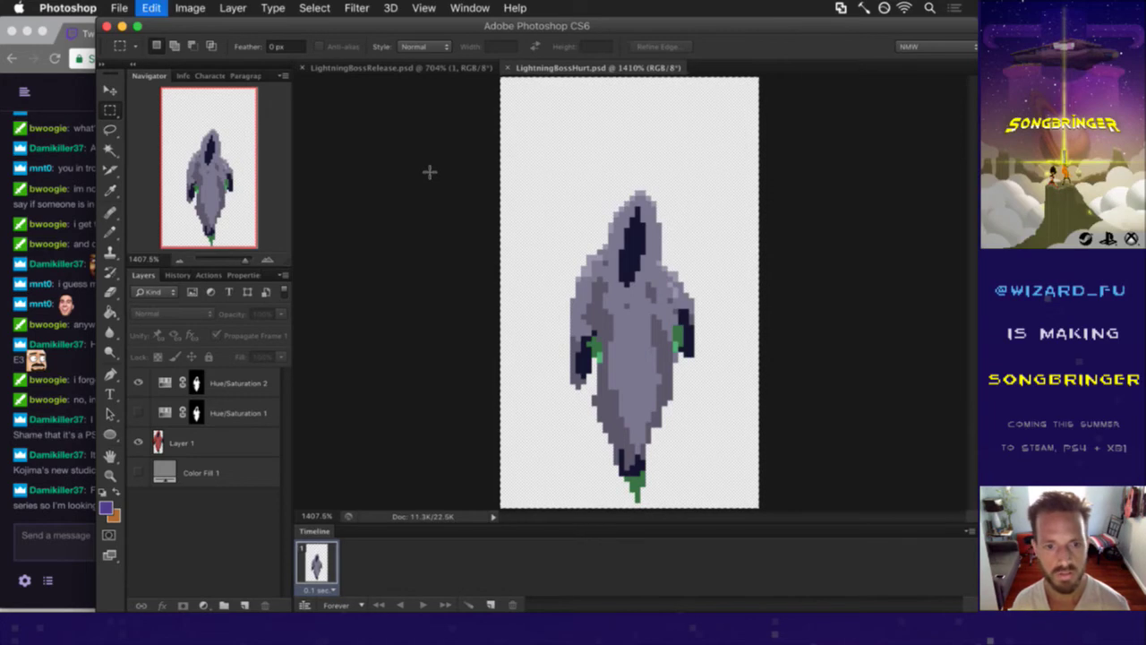
{"action": "left_click", "coordinate": [394, 68]}
- Duplicate the first animation frame and make frame 1 active
{"action": "left_click", "coordinate": [316, 551]}
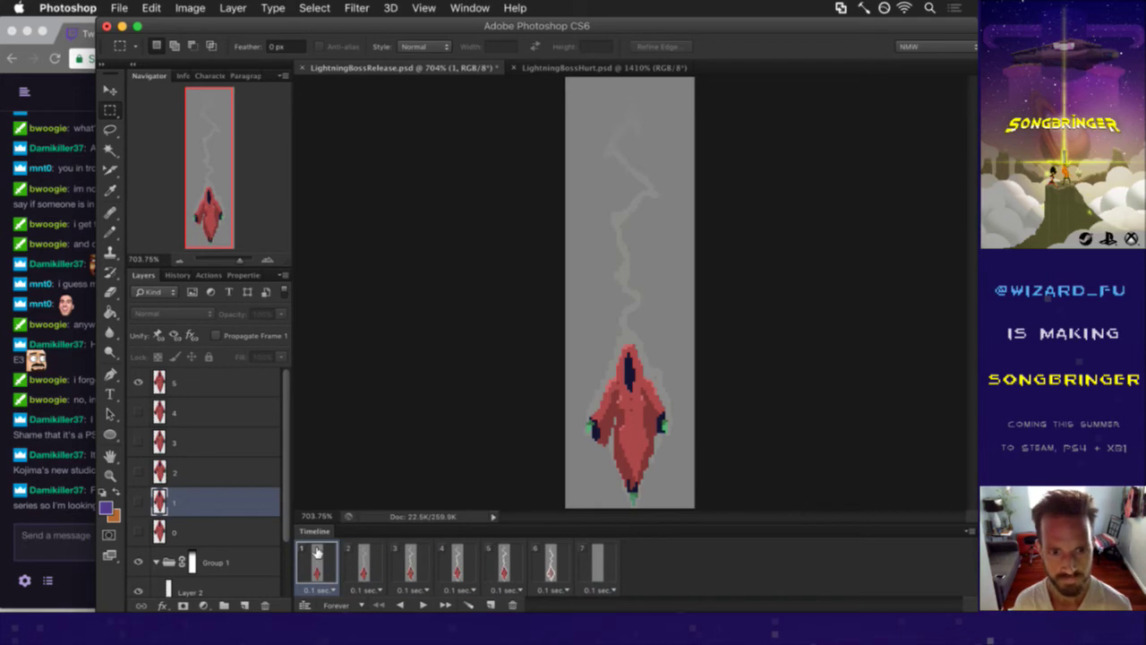
{"action": "left_click", "coordinate": [488, 605]}
{"action": "left_click", "coordinate": [313, 559]}
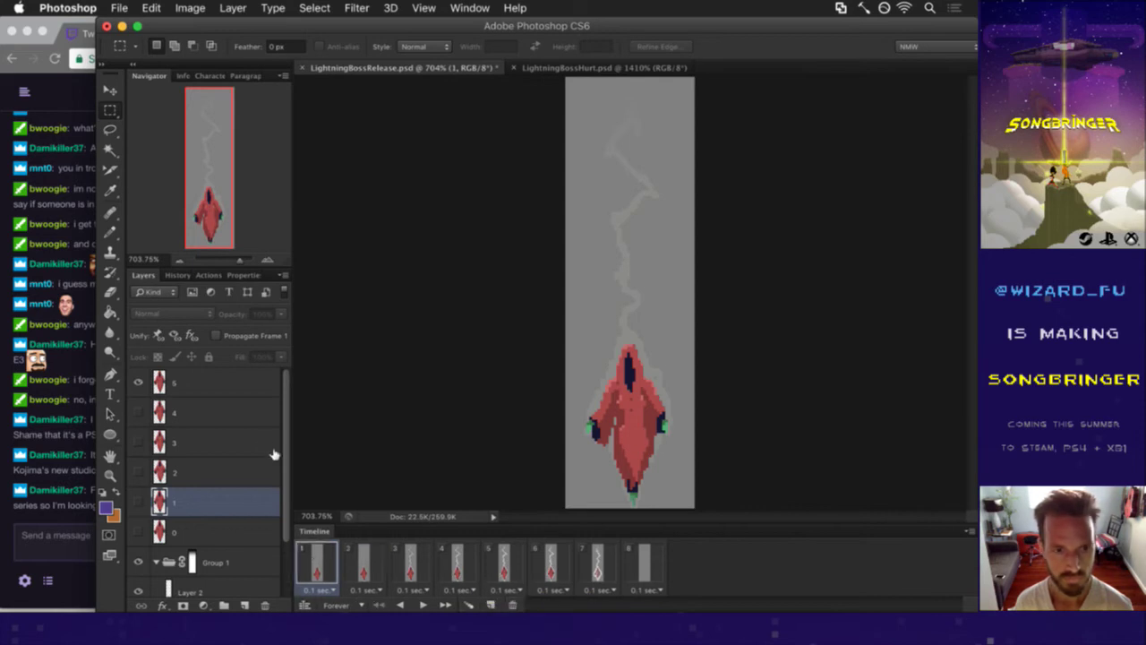
- Paste the recoloured boss above layer 5 and move it down over the red boss
{"action": "left_click", "coordinate": [192, 372]}
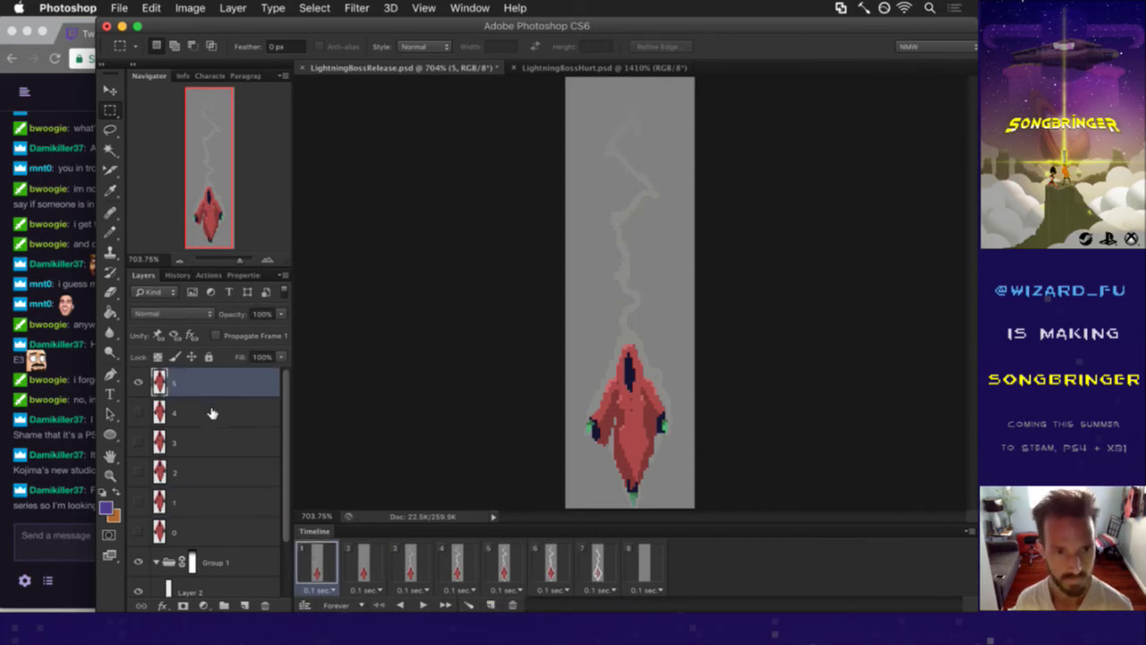
{"action": "key", "text": "super+v"}
{"action": "key", "text": "v"}
{"action": "left_click_drag", "start_coordinate": [620, 283], "coordinate": [626, 376]}
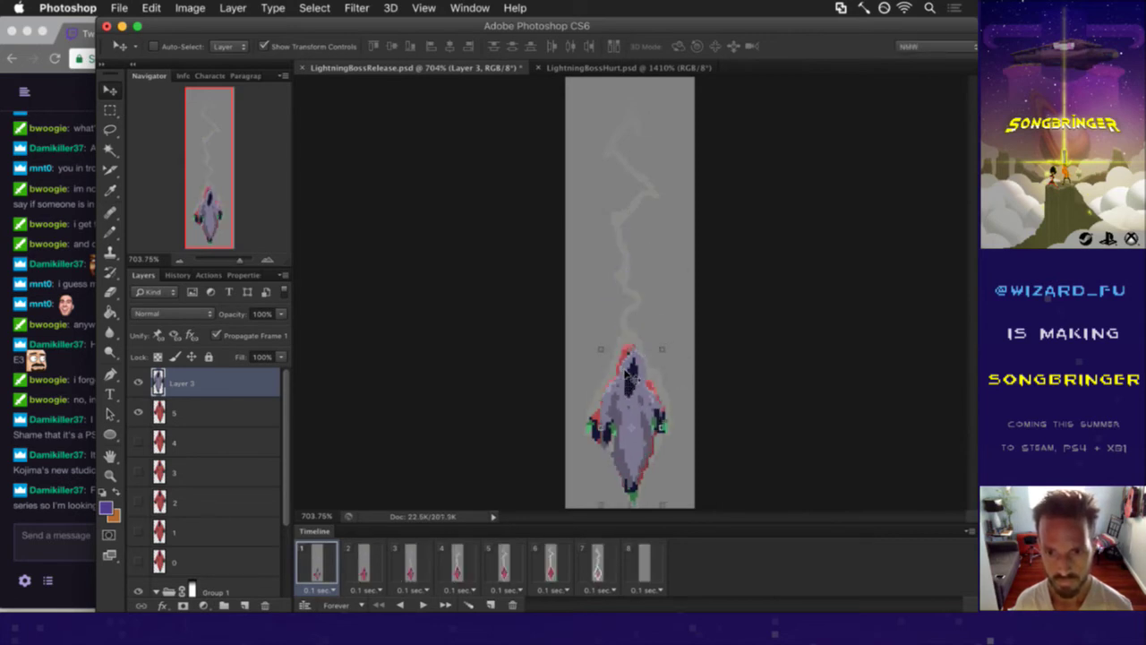
{"action": "key", "text": "m"}
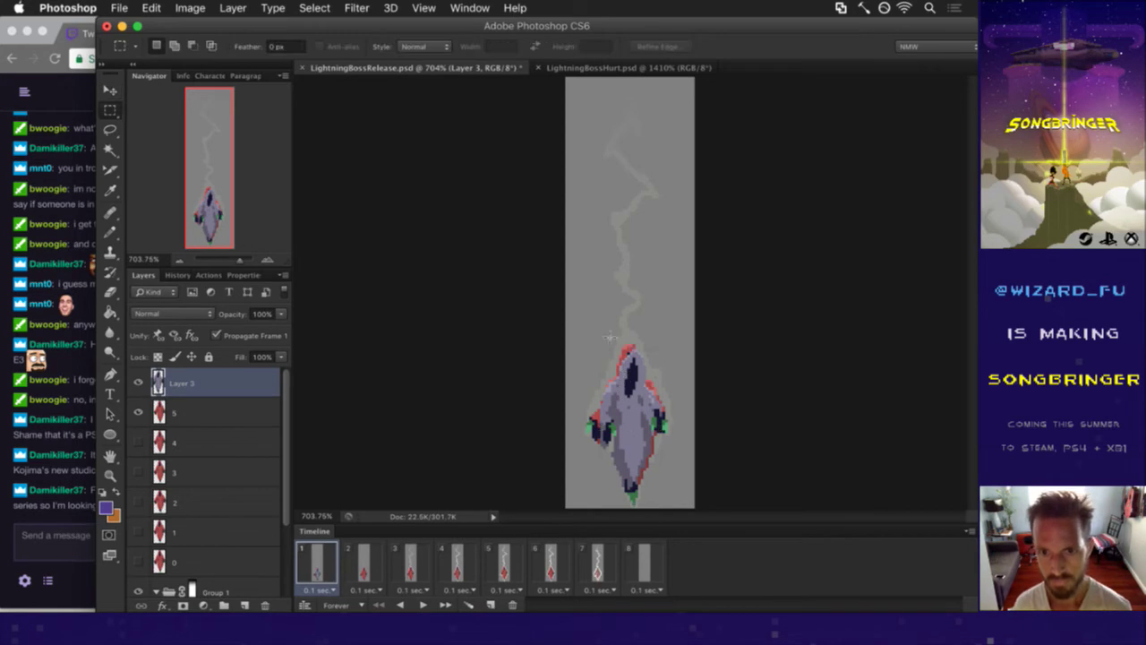
- Turn off Propagate Frame 1, and in frame 1 hide layer 5 and the lightning on Layer 2
{"action": "left_click", "coordinate": [218, 335]}
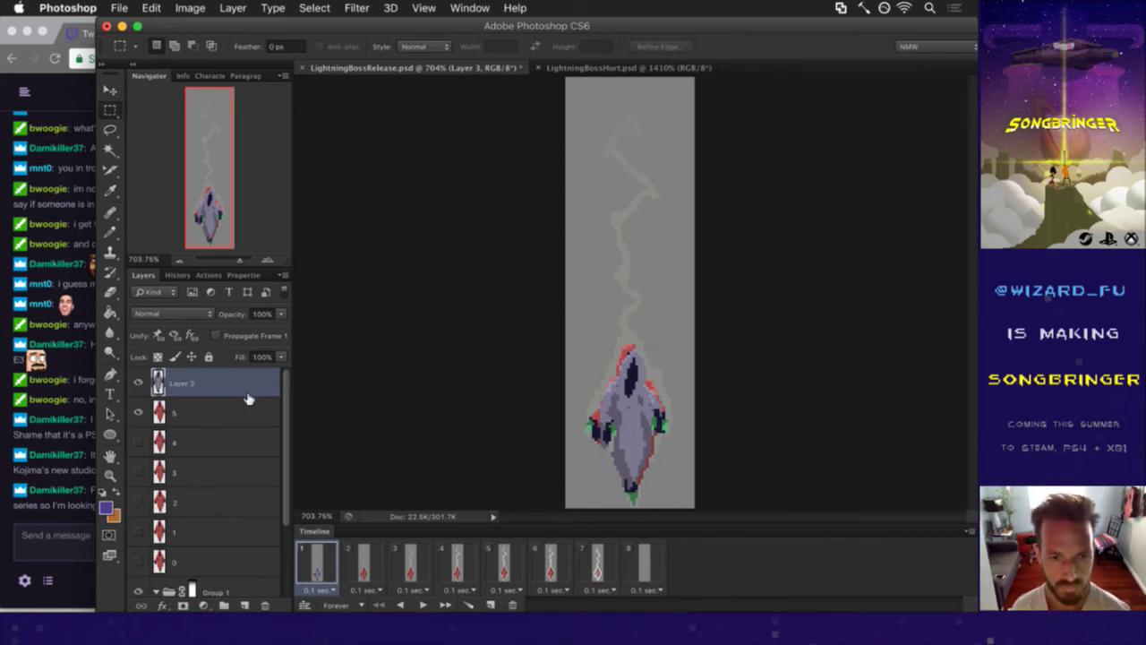
{"action": "left_click", "coordinate": [139, 411]}
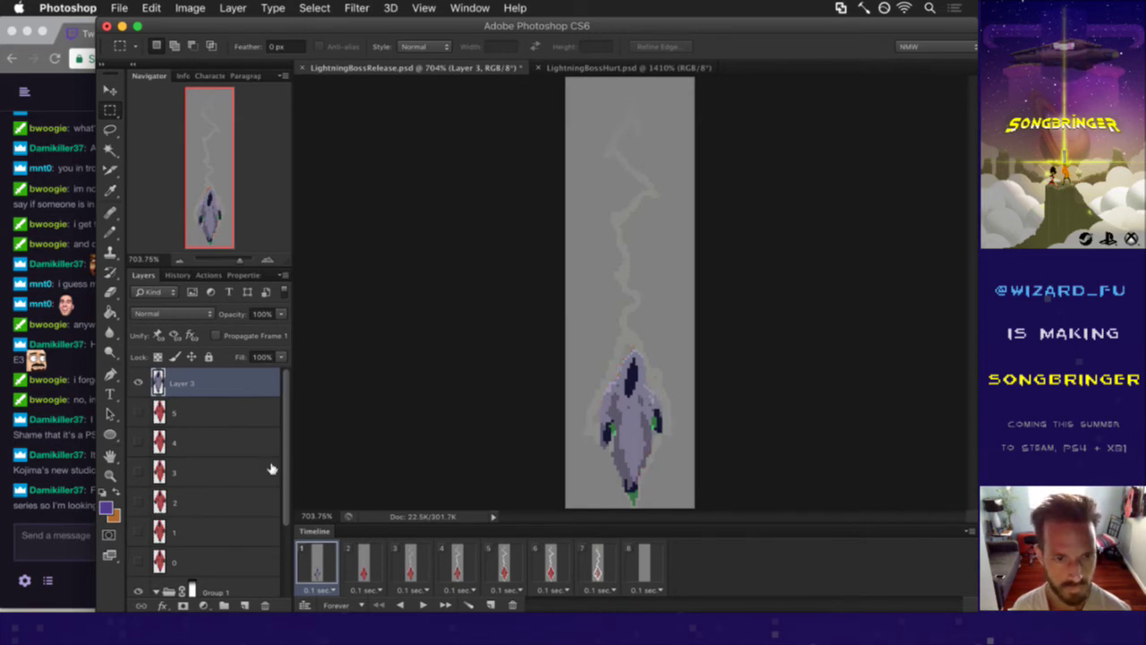
{"action": "left_click", "coordinate": [286, 550]}
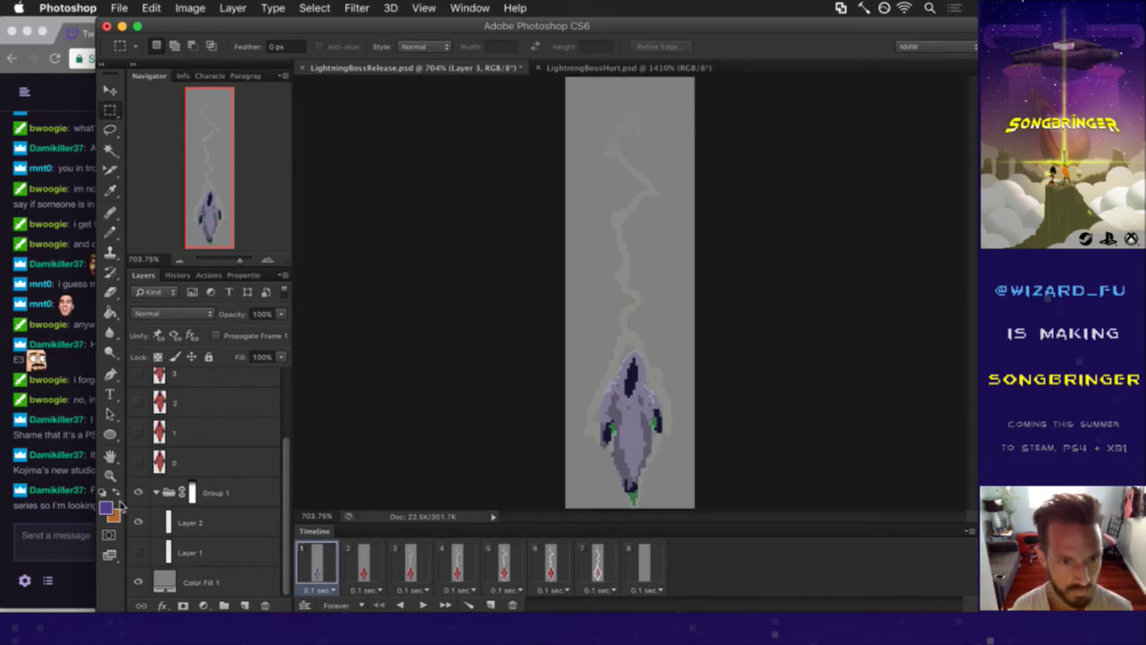
{"action": "left_click", "coordinate": [140, 522]}
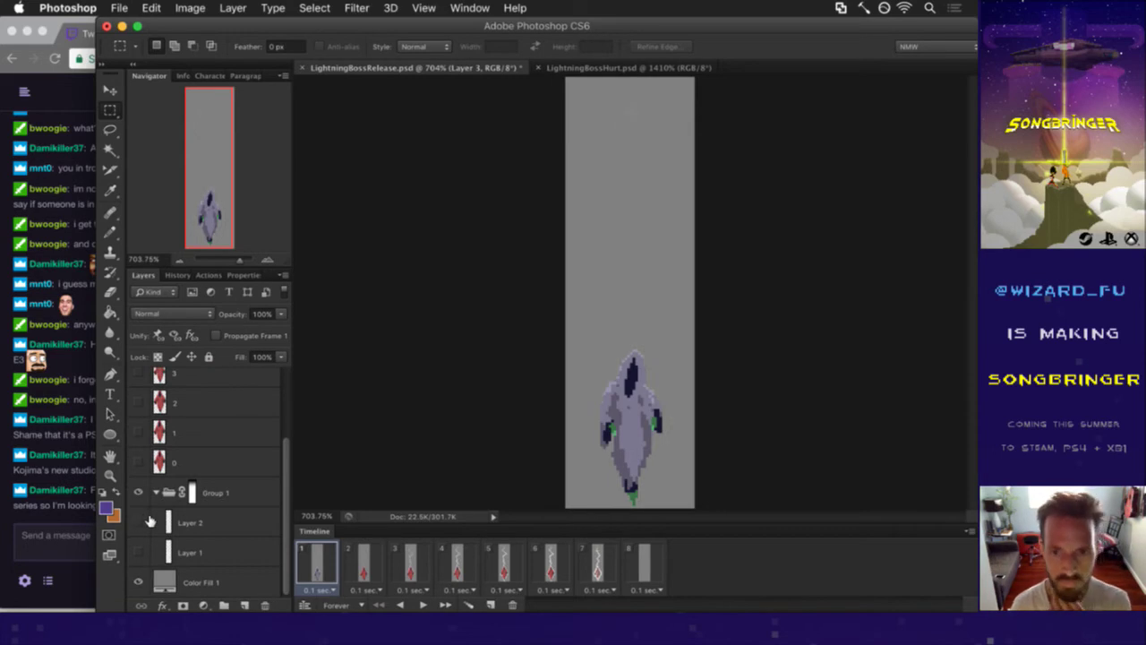
- Compare frames 1 and 2 and nudge the pasted boss on Layer 3 upward to line up with the red boss
{"action": "left_click", "coordinate": [366, 559]}
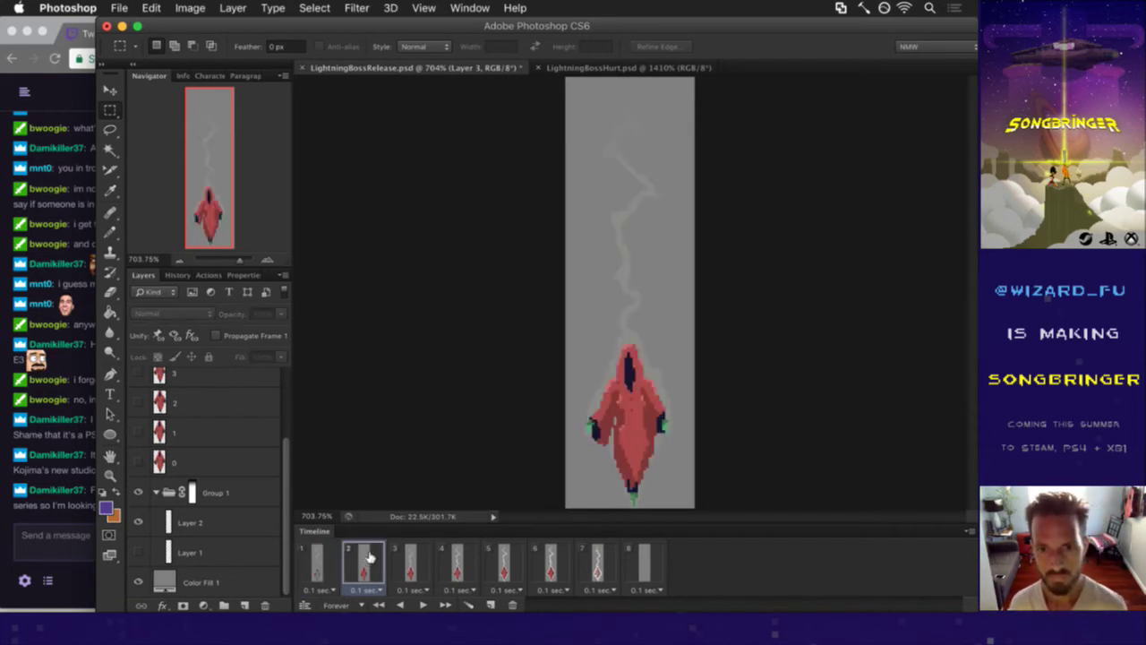
{"action": "left_click", "coordinate": [316, 561]}
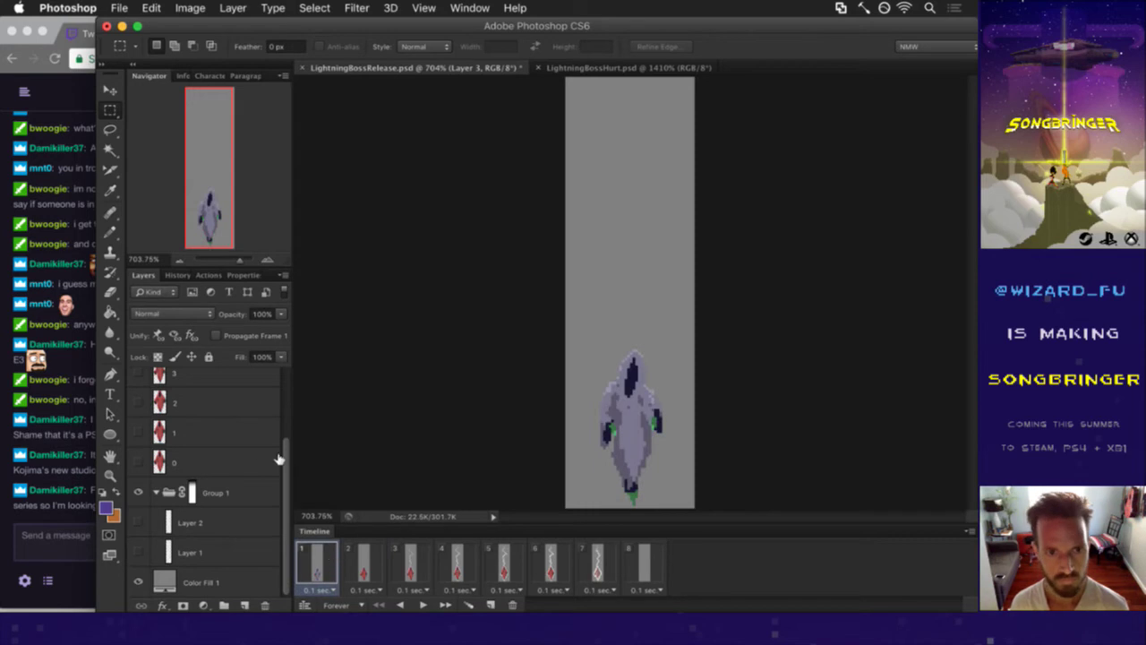
{"action": "left_click_drag", "start_coordinate": [285, 456], "coordinate": [287, 383]}
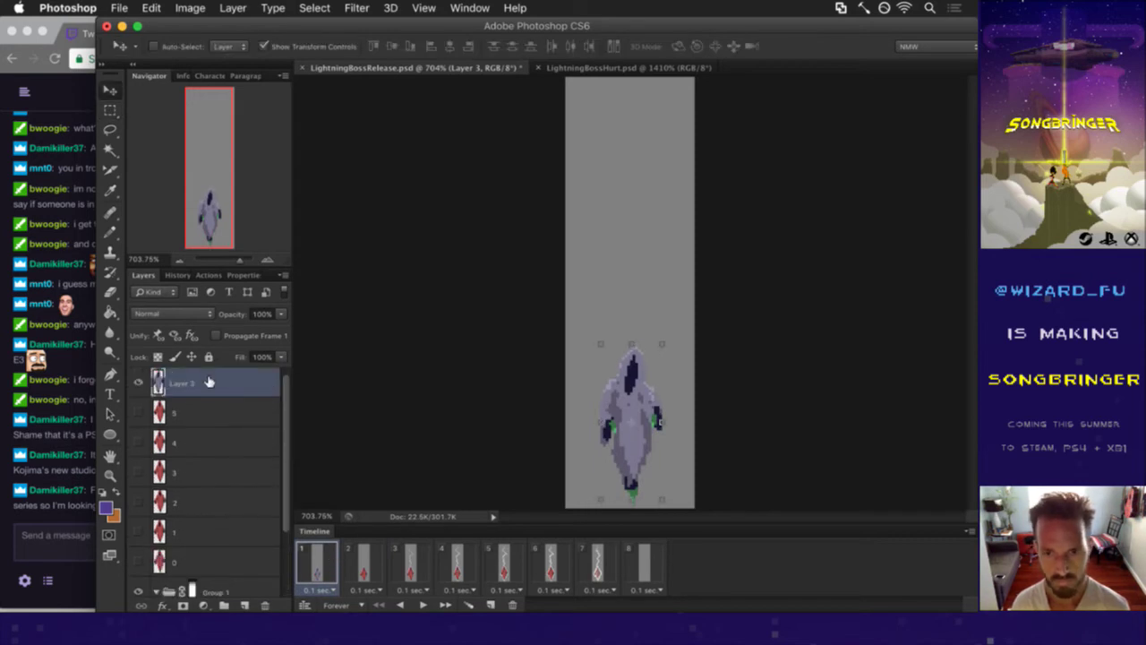
{"action": "key", "text": "m"}
{"action": "left_click", "coordinate": [365, 574]}
{"action": "left_click", "coordinate": [320, 563]}
{"action": "left_click_drag", "start_coordinate": [624, 400], "coordinate": [624, 254]}
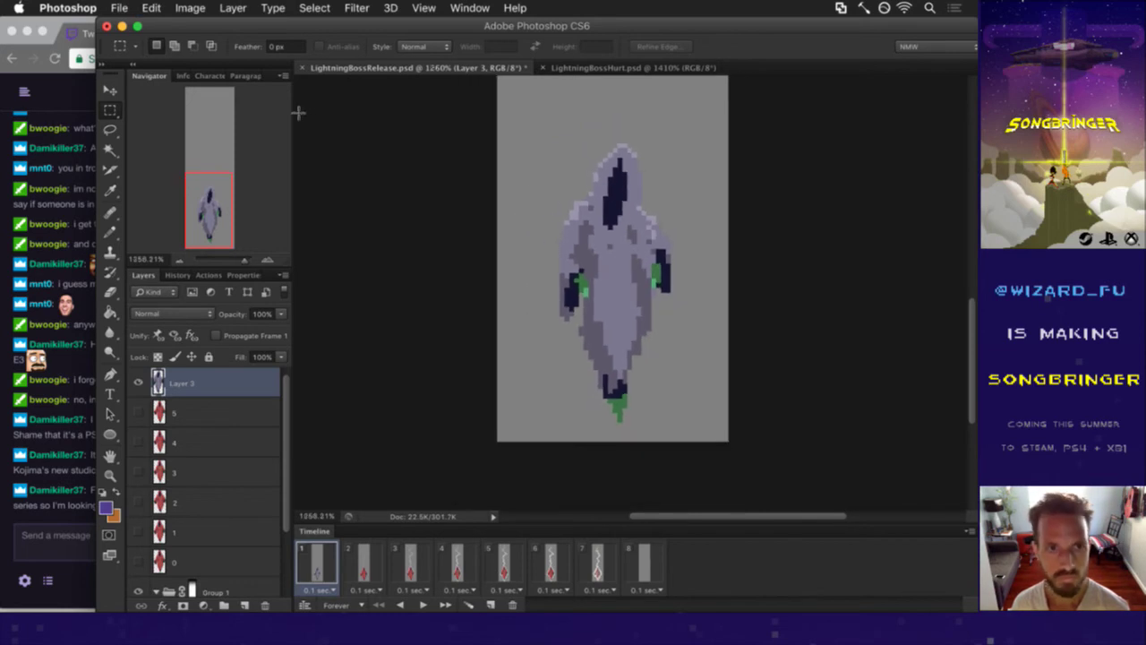
{"action": "key", "text": "v"}
{"action": "key", "text": "m"}
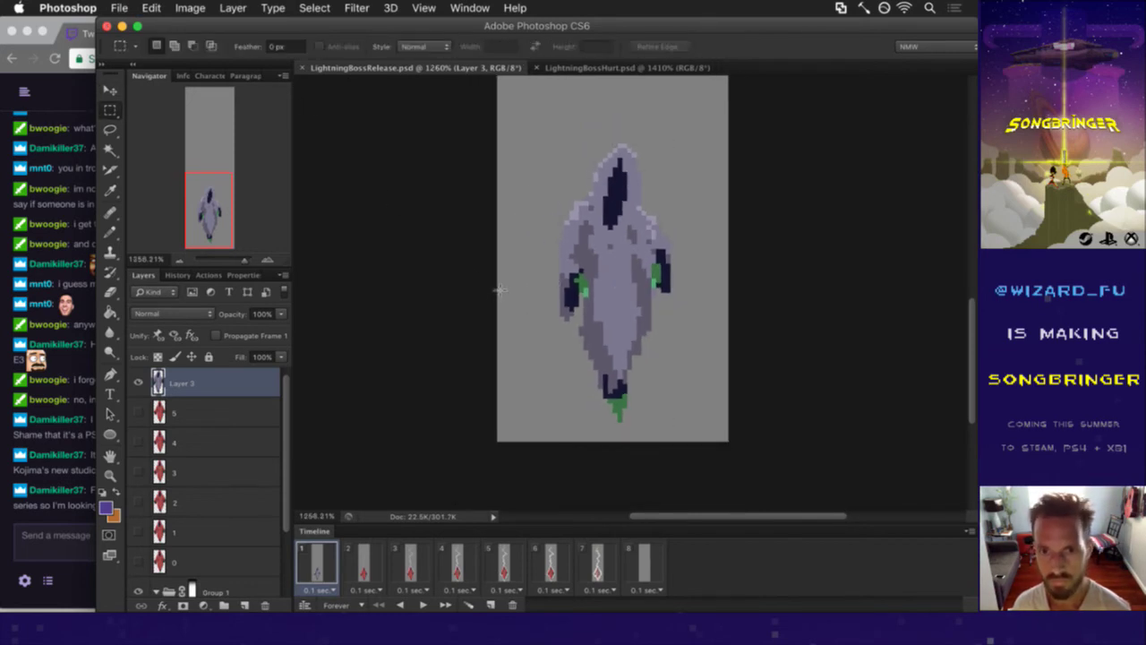
{"action": "left_click", "coordinate": [369, 552]}
{"action": "left_click", "coordinate": [318, 559]}
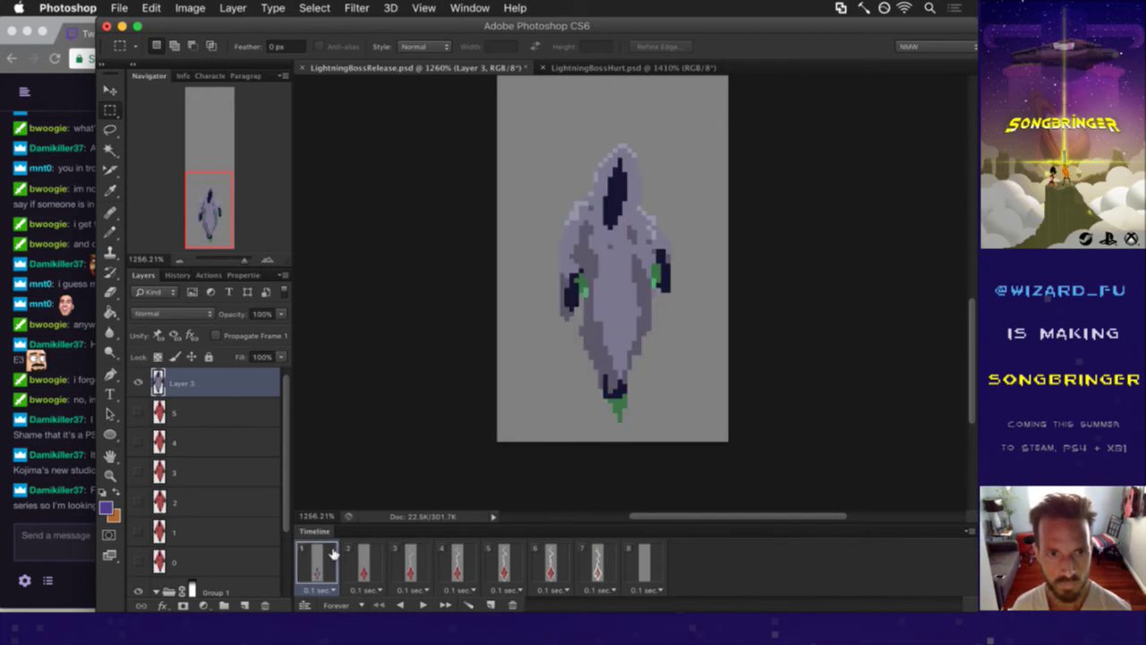
{"action": "key", "text": "v"}
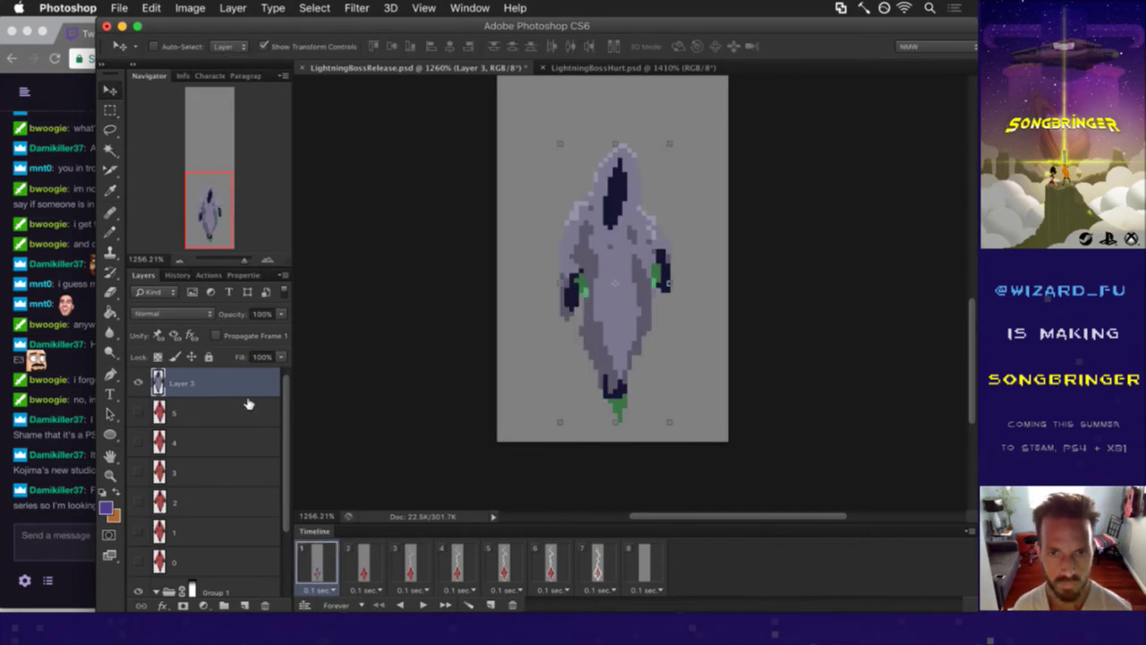
{"action": "key", "text": "Up"}
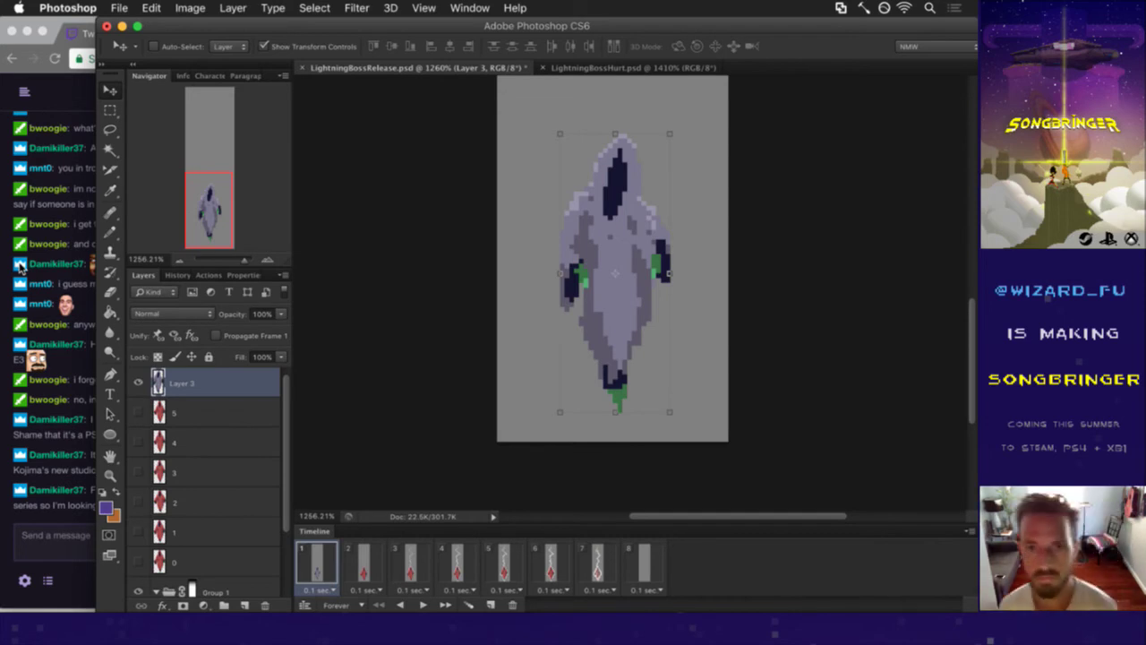
{"action": "key", "text": "m"}
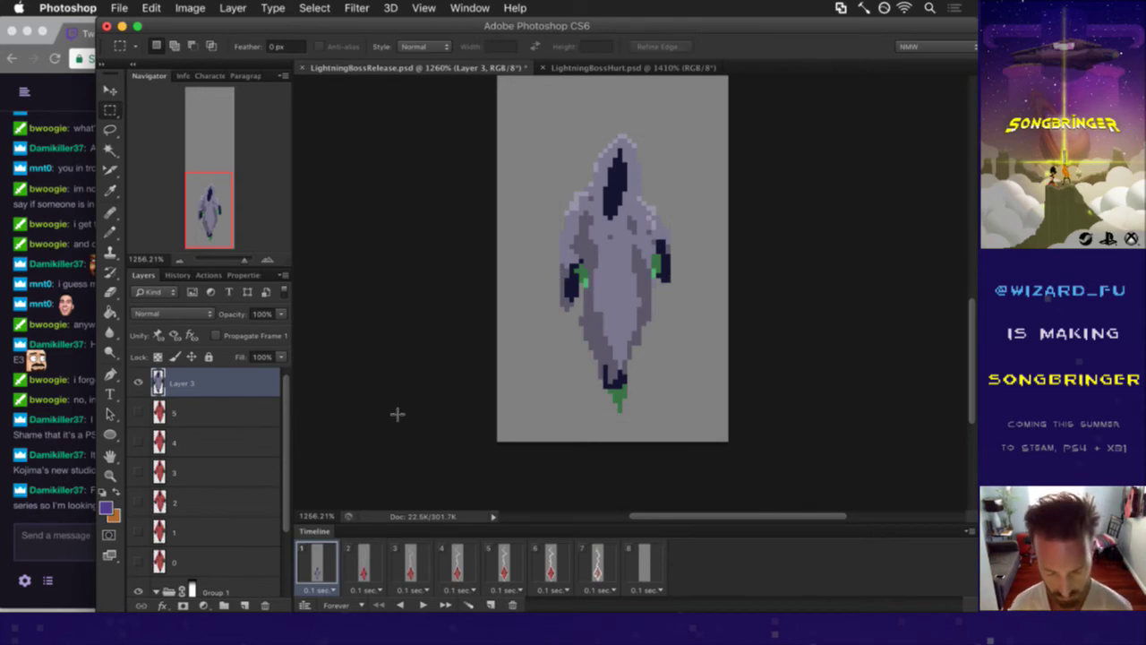
- Duplicate Layer 3, hide the original, and select the boss's hood on the copy with a rectangular selection
{"action": "key", "text": "super+j"}
{"action": "left_click", "coordinate": [138, 413]}
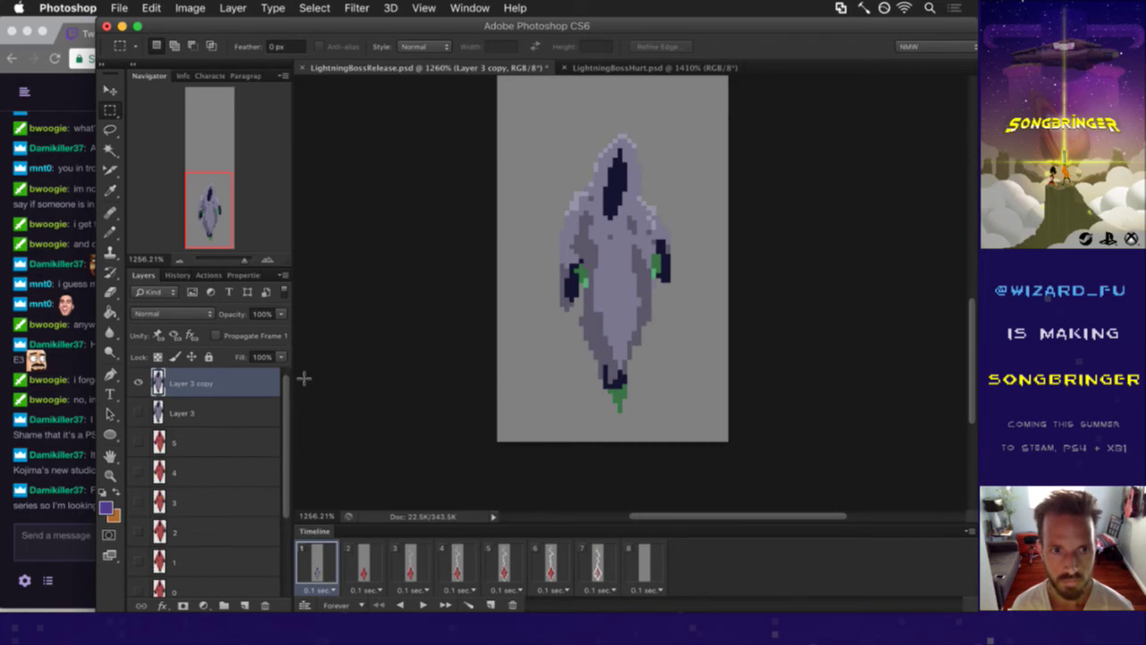
{"action": "left_click_drag", "start_coordinate": [590, 136], "coordinate": [638, 218]}
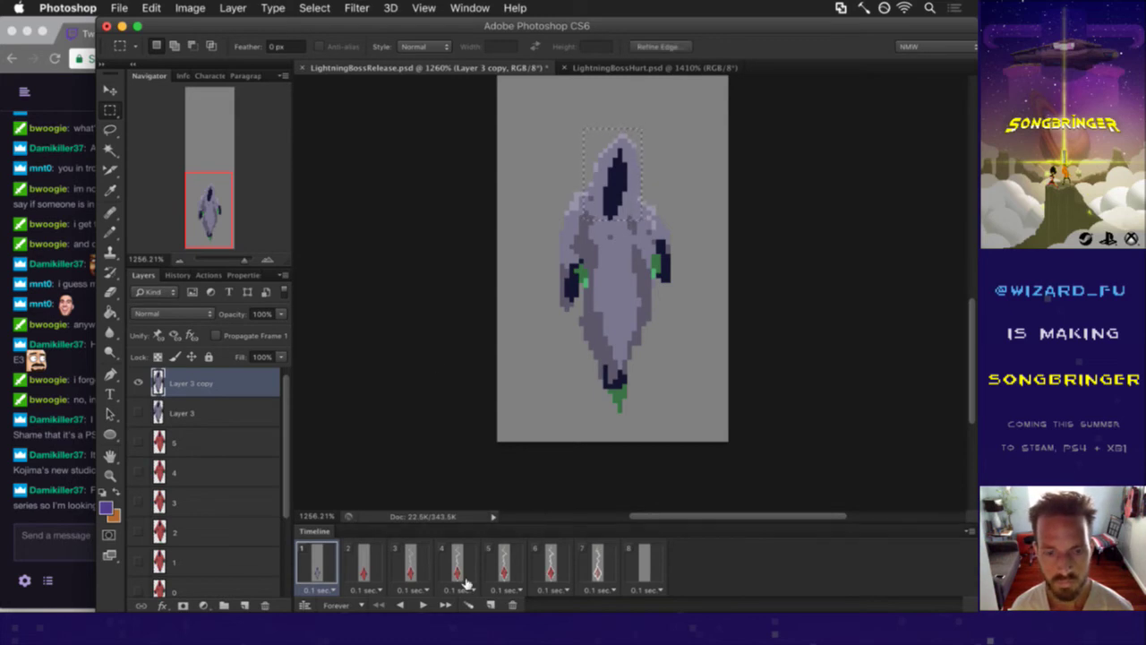
- Duplicate frame 1, then show only the original Layer 3 in frame 1 and only its copy in frame 2
{"action": "left_click", "coordinate": [489, 604]}
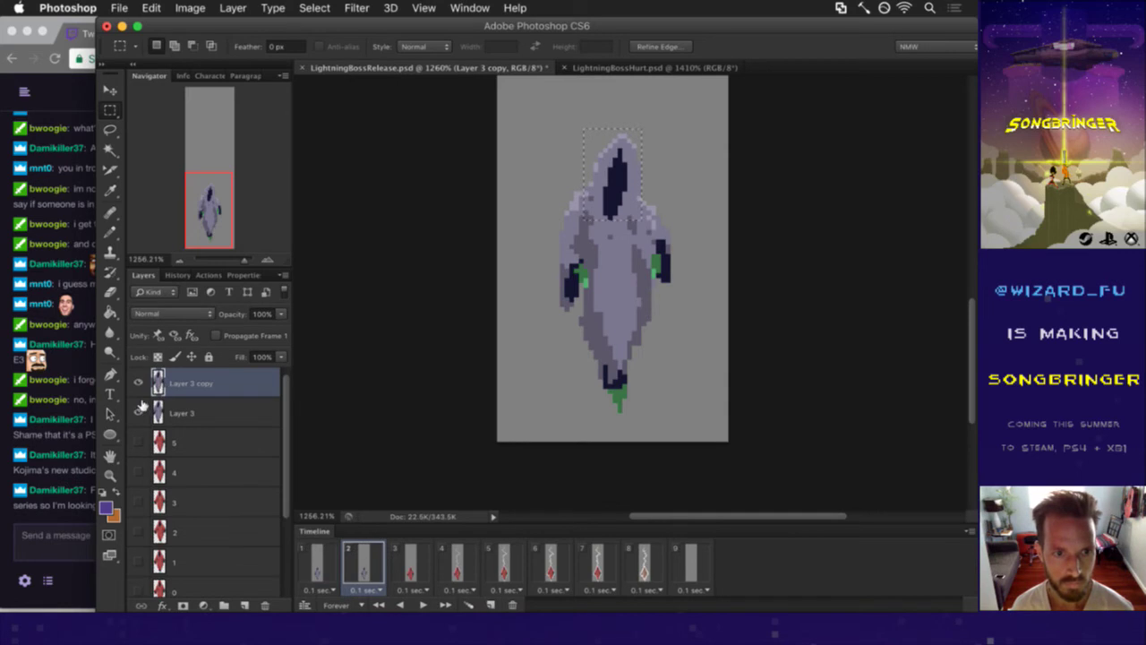
{"action": "left_click", "coordinate": [317, 564]}
{"action": "left_click", "coordinate": [137, 411]}
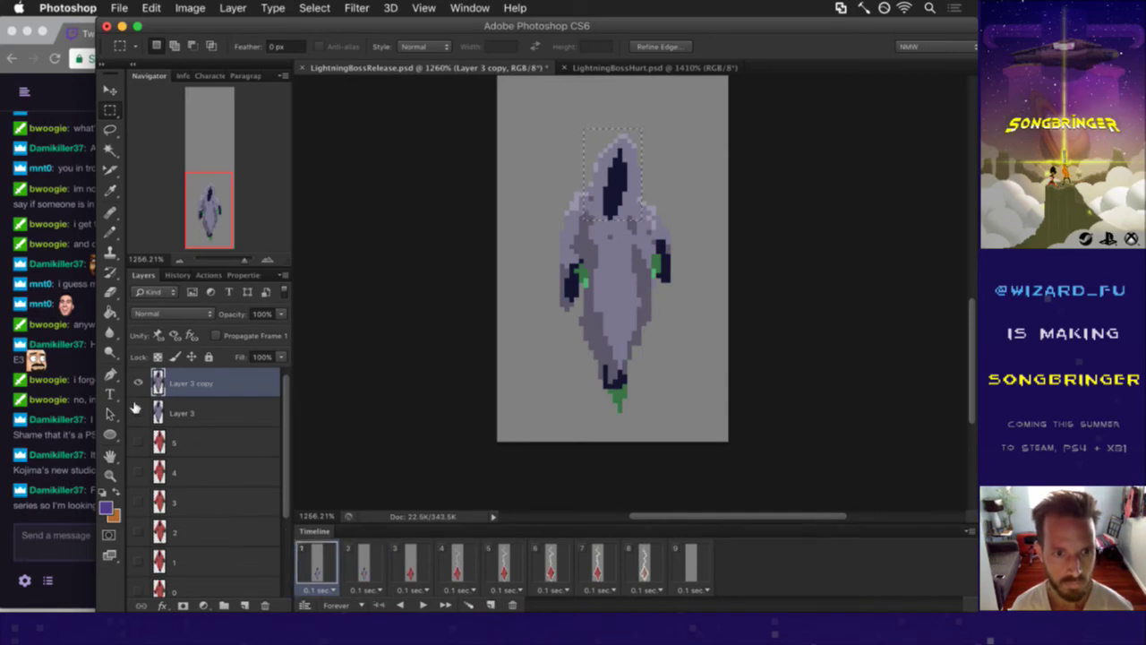
{"action": "left_click", "coordinate": [138, 383]}
{"action": "left_click", "coordinate": [365, 562]}
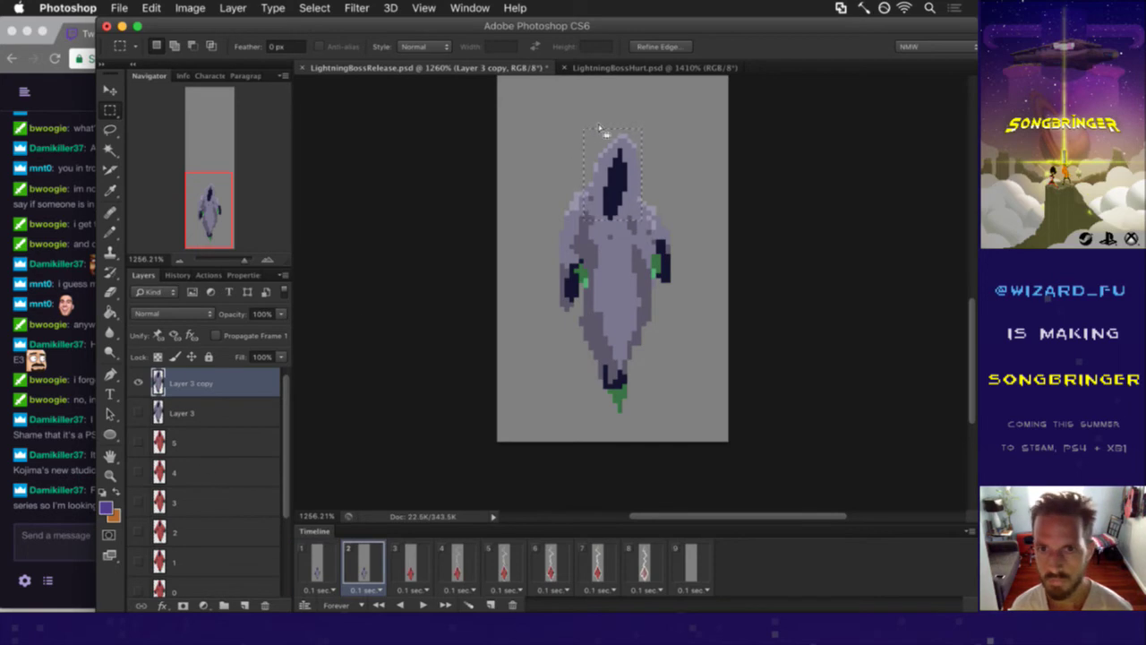
- Clear the selection and apply Levels to Layer 3 copy with input black at 30 and input white at 203
{"action": "left_click", "coordinate": [525, 224]}
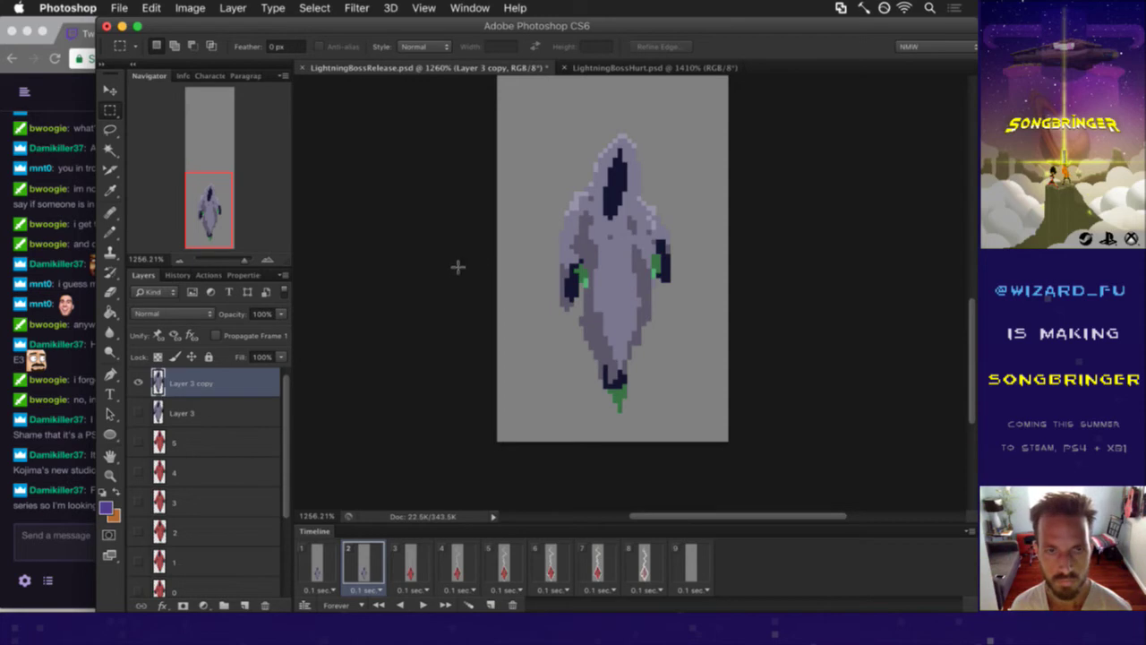
{"action": "left_click", "coordinate": [179, 7]}
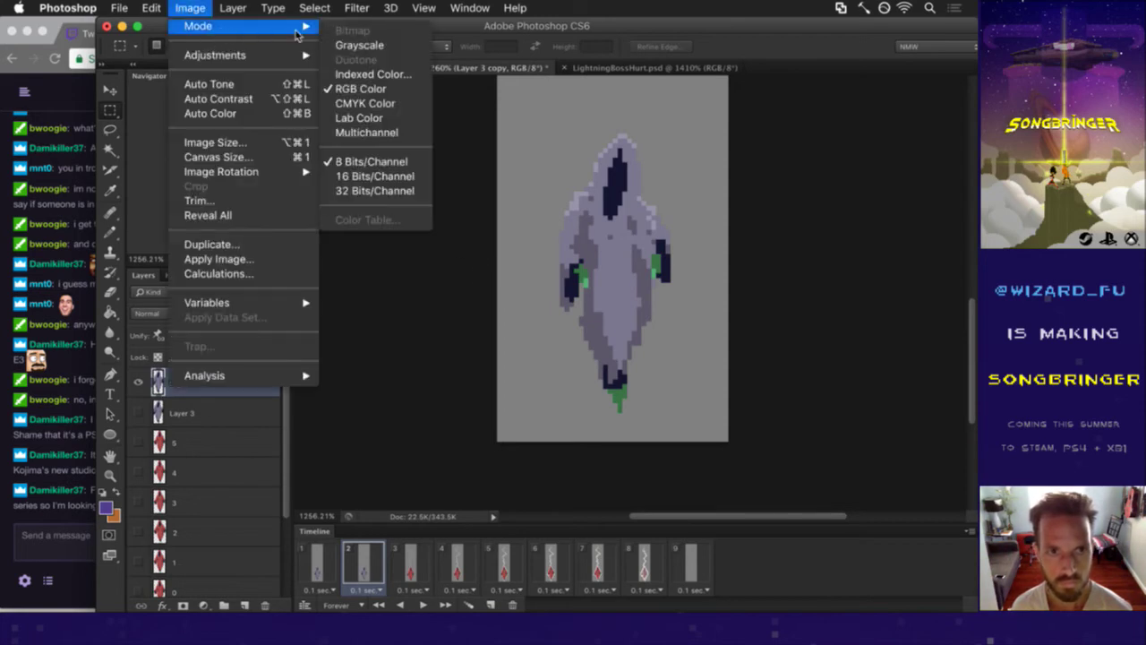
{"action": "mouse_move", "coordinate": [291, 33]}
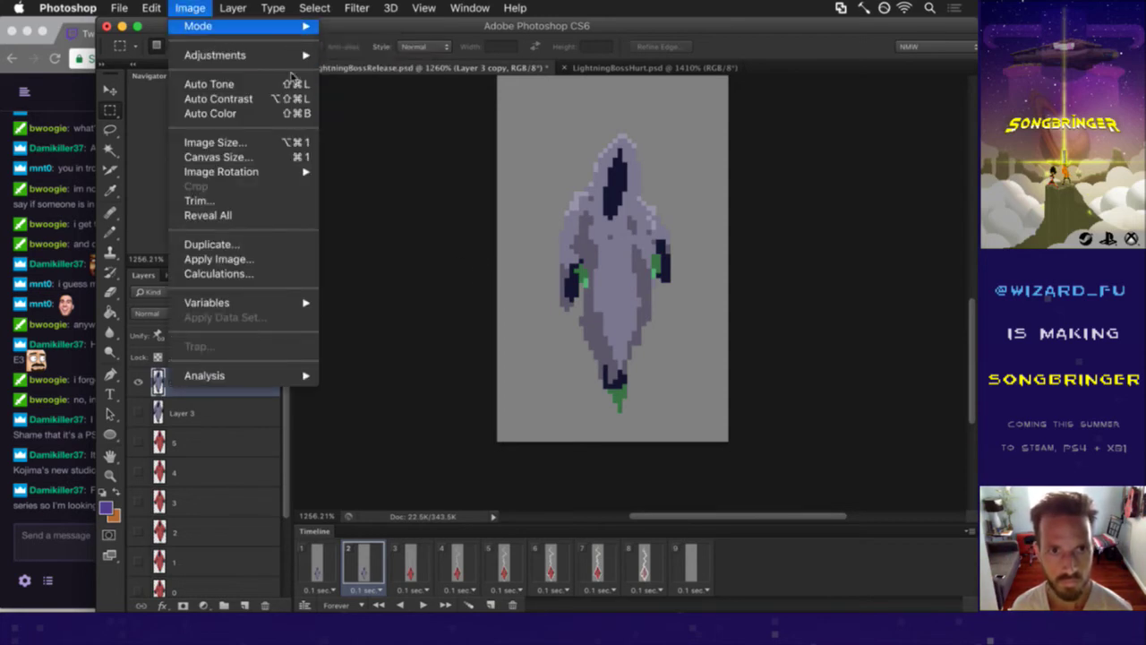
{"action": "mouse_move", "coordinate": [285, 56]}
{"action": "left_click", "coordinate": [354, 70]}
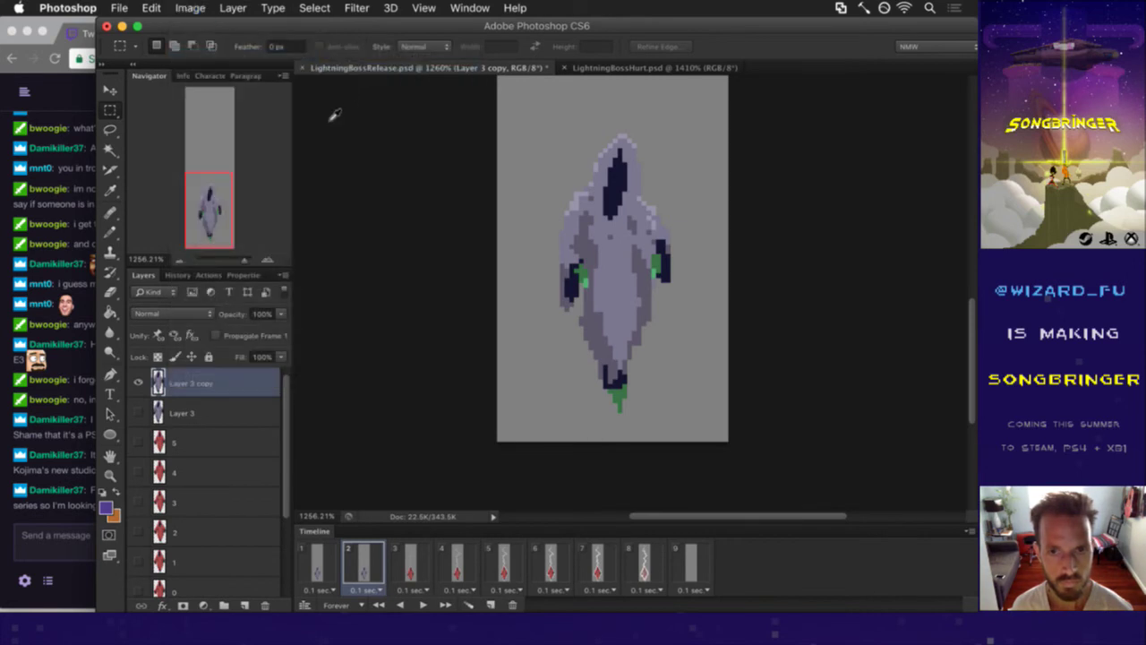
{"action": "left_click_drag", "start_coordinate": [646, 288], "coordinate": [684, 288]}
{"action": "left_click_drag", "start_coordinate": [759, 120], "coordinate": [261, 205]}
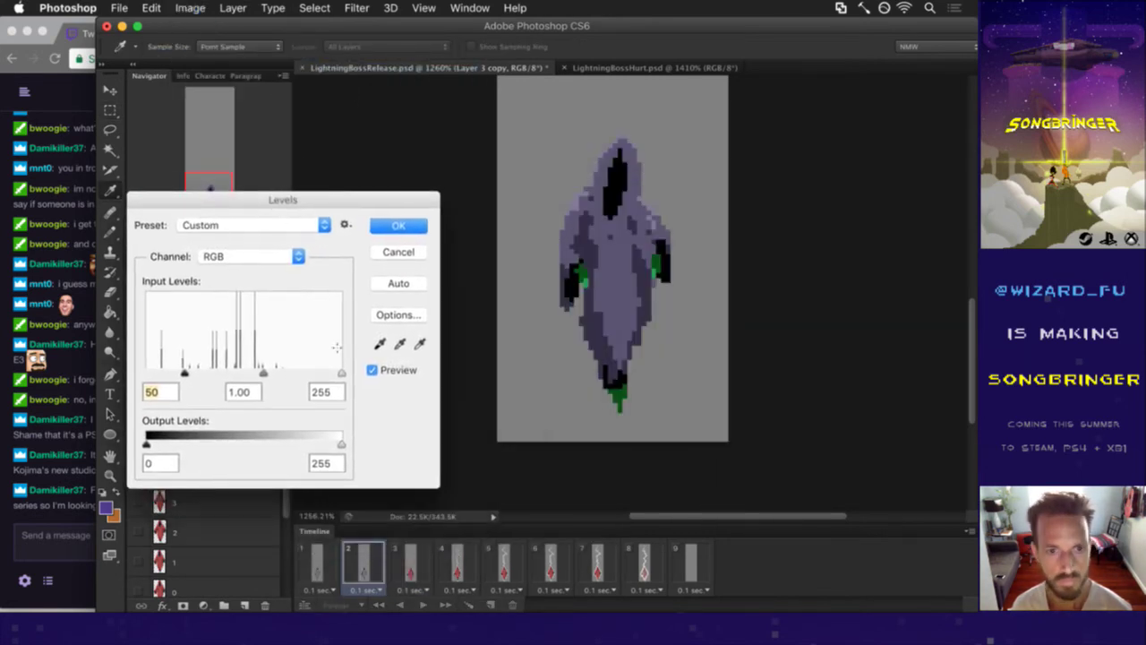
{"action": "left_click_drag", "start_coordinate": [341, 373], "coordinate": [295, 374]}
{"action": "left_click_drag", "start_coordinate": [182, 372], "coordinate": [169, 373]}
{"action": "left_click_drag", "start_coordinate": [294, 374], "coordinate": [301, 374]}
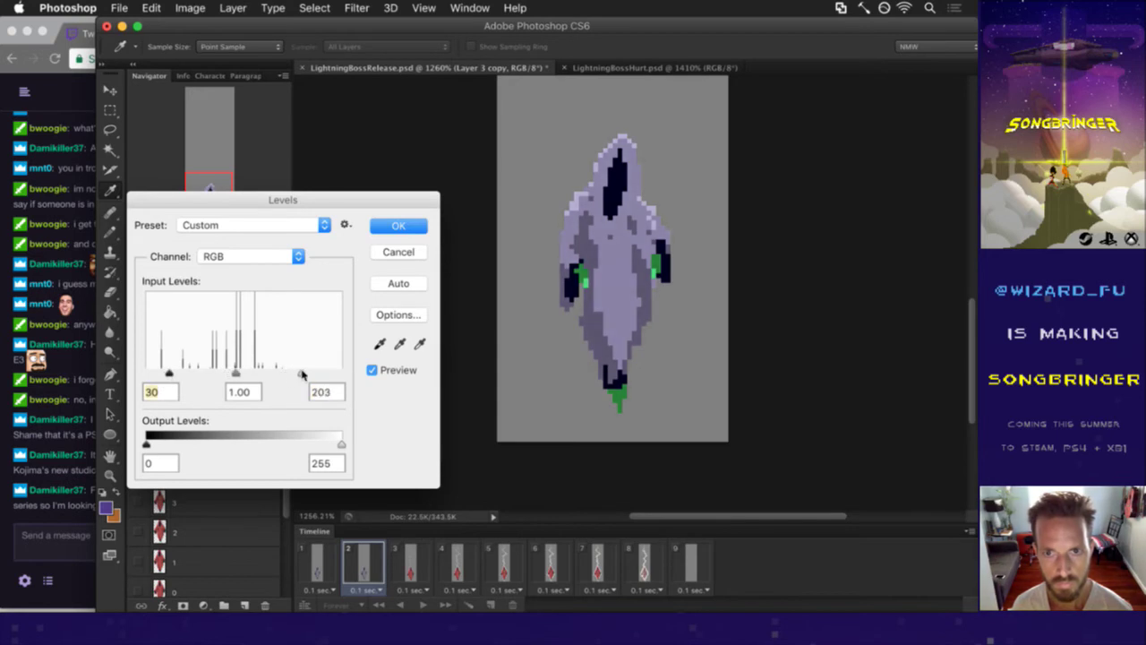
{"action": "left_click", "coordinate": [301, 375]}
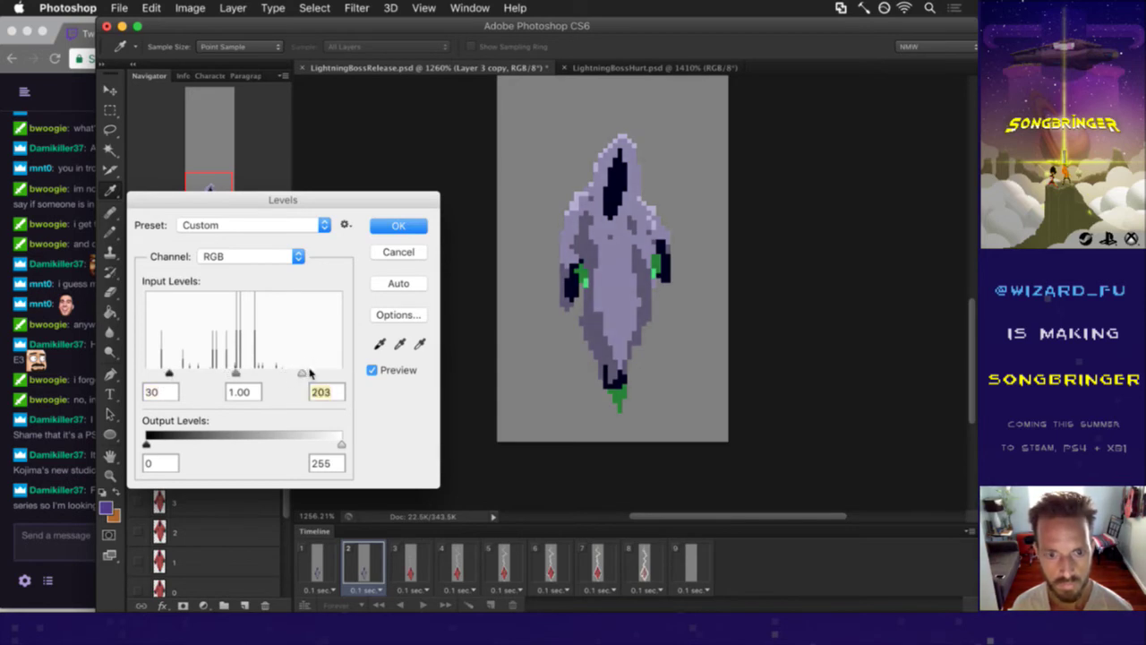
{"action": "left_click", "coordinate": [398, 226]}
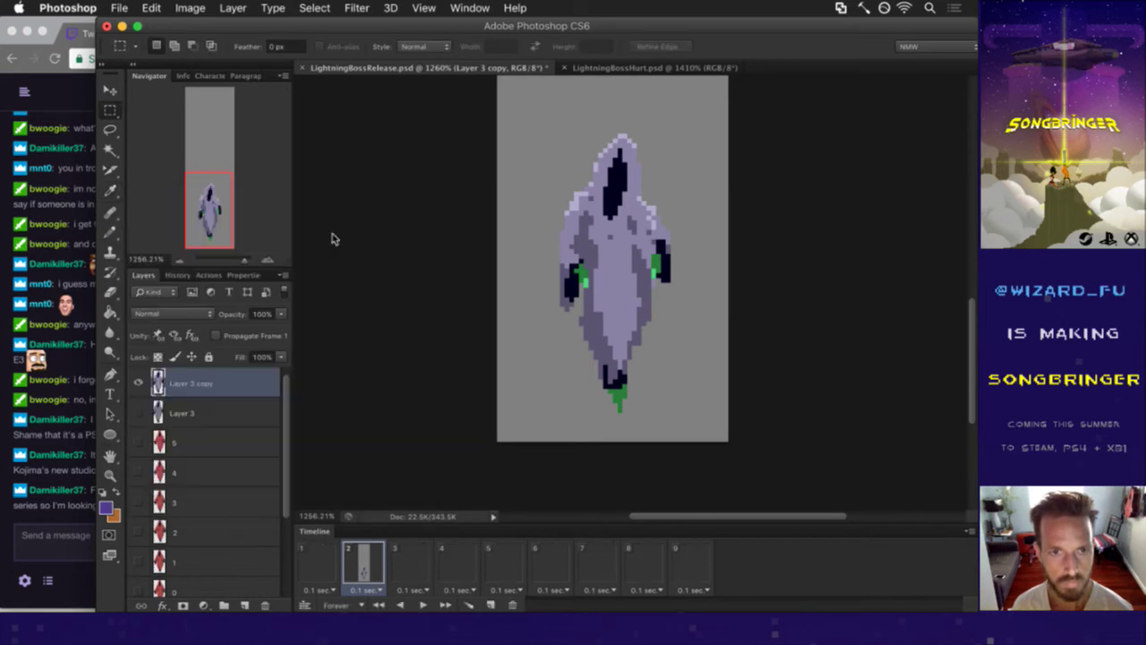
- Shift the hue of Layer 3 copy by +84 with Hue/Saturation, turning the robe pink
{"action": "left_click", "coordinate": [187, 9]}
{"action": "mouse_move", "coordinate": [295, 55]}
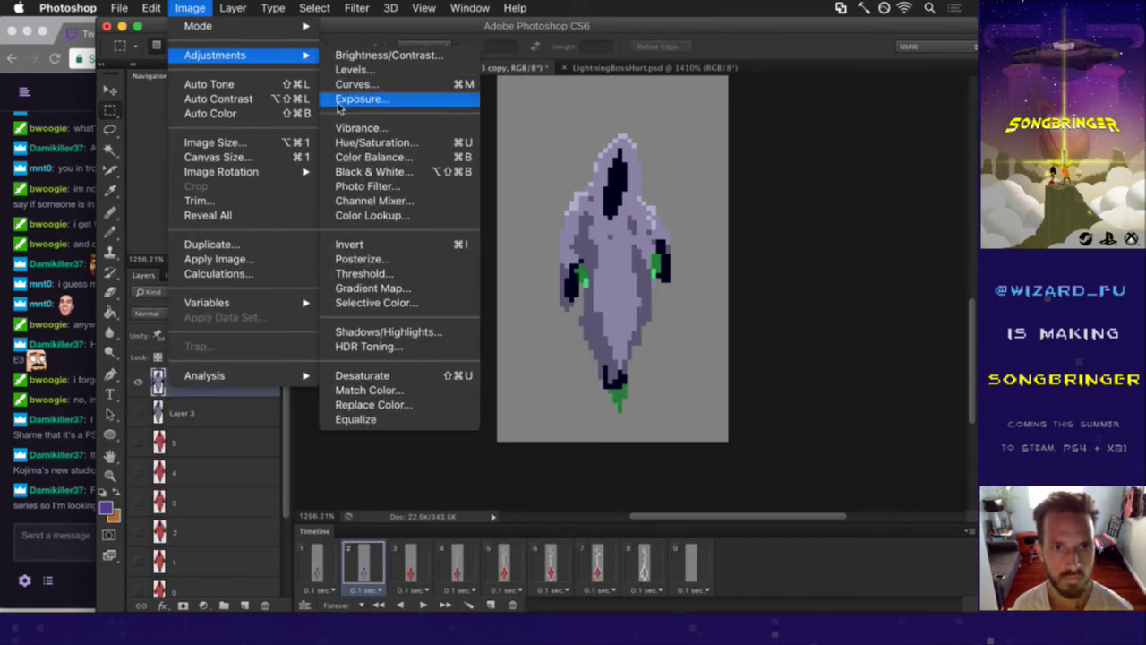
{"action": "left_click", "coordinate": [364, 144]}
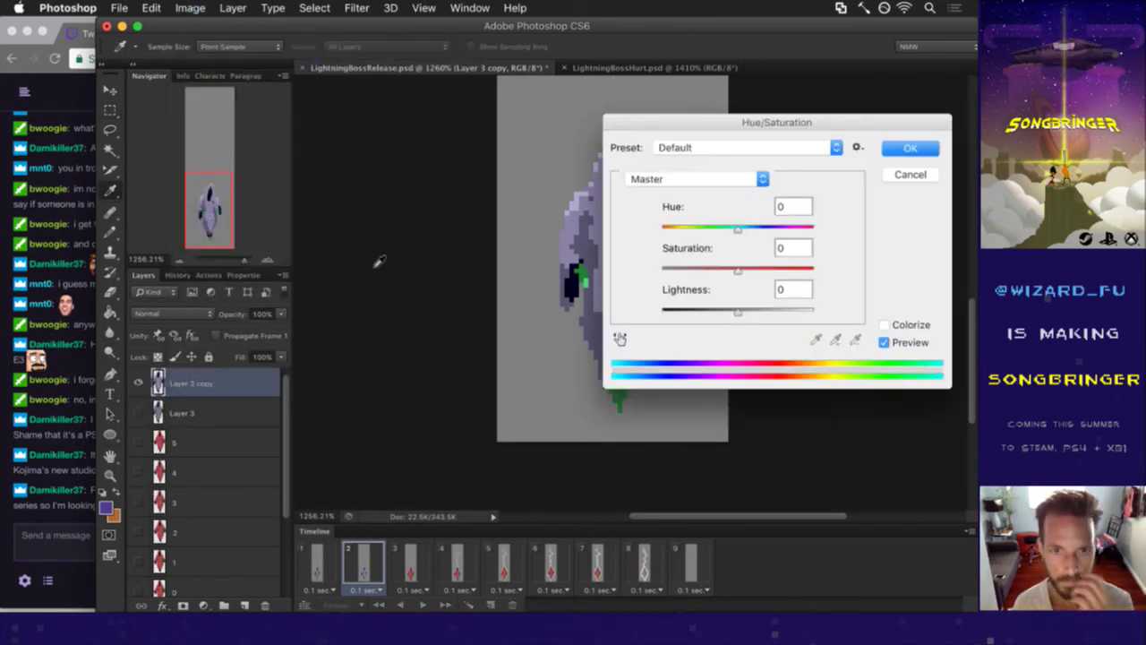
{"action": "left_click_drag", "start_coordinate": [810, 127], "coordinate": [317, 149]}
{"action": "left_click_drag", "start_coordinate": [244, 251], "coordinate": [291, 255]}
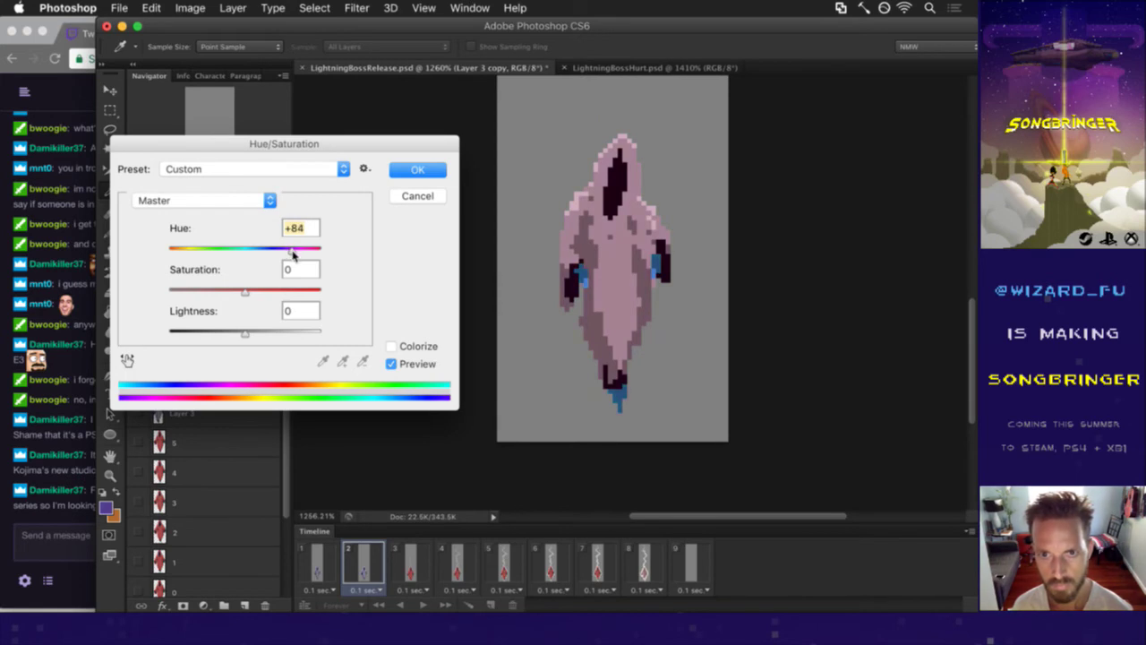
{"action": "left_click", "coordinate": [418, 169]}
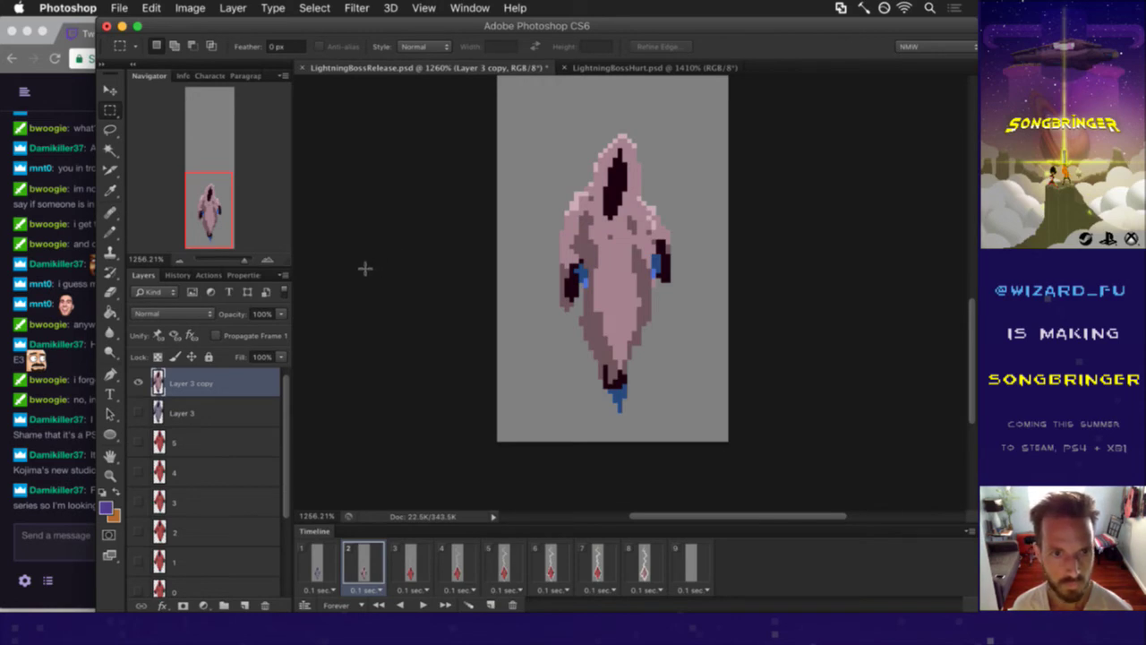
- Select the hood on Layer 3 copy, rotate it about -17 degrees, squash its height to about 91%, and fit it over the shoulders
{"action": "left_click_drag", "start_coordinate": [584, 128], "coordinate": [642, 219]}
{"action": "key", "text": "v"}
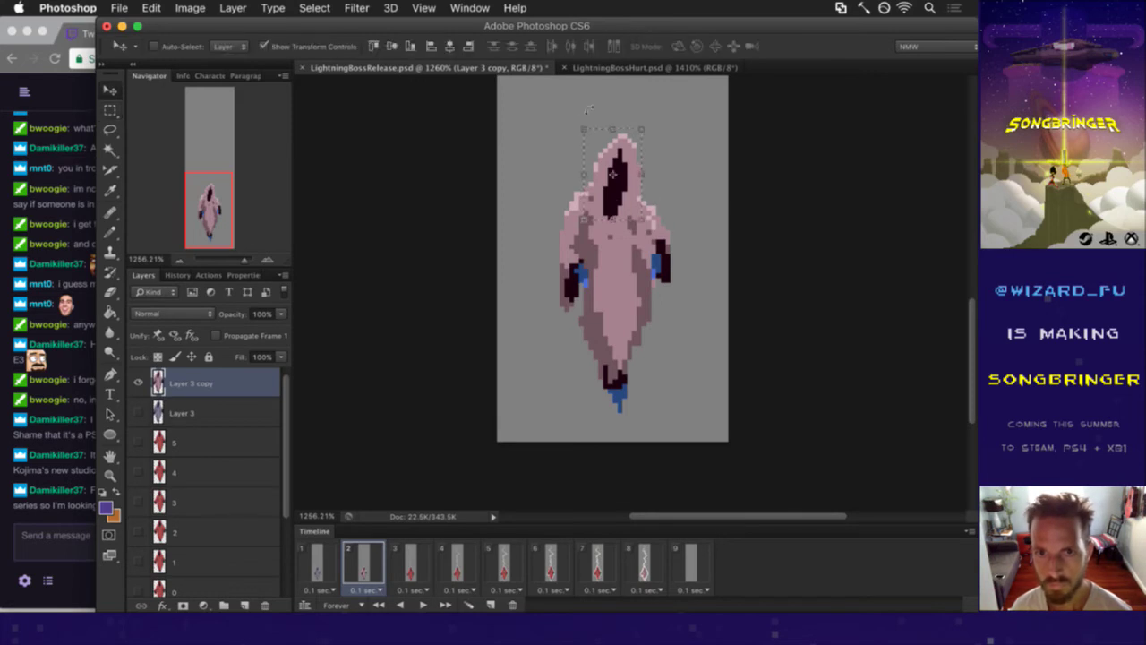
{"action": "left_click_drag", "start_coordinate": [569, 114], "coordinate": [518, 134]}
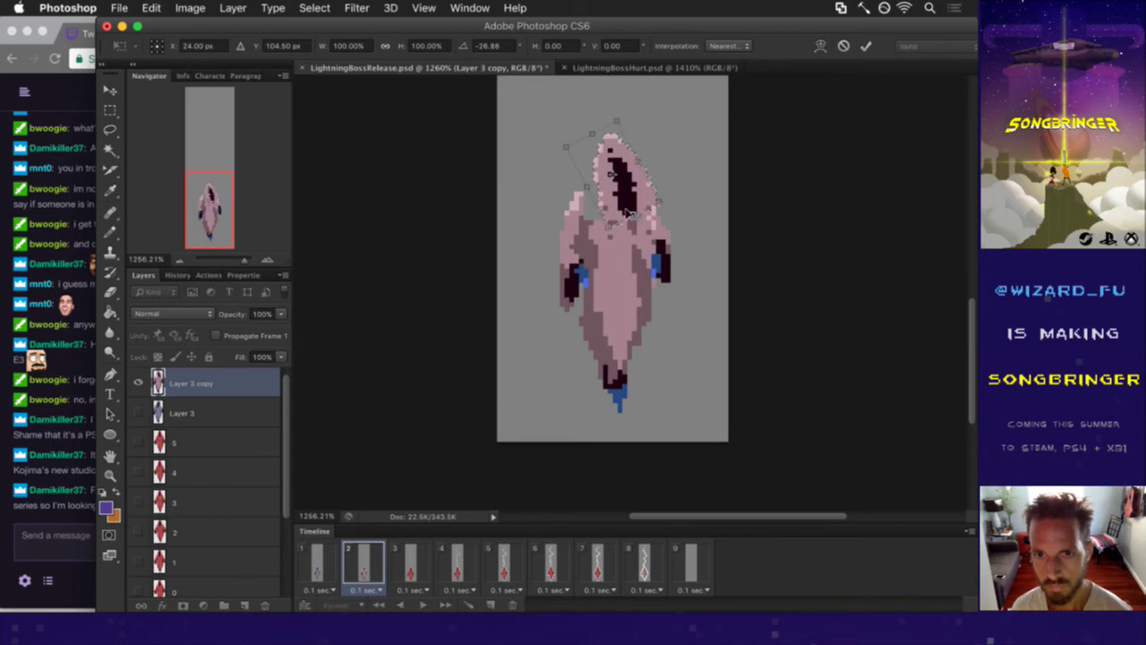
{"action": "left_click_drag", "start_coordinate": [624, 172], "coordinate": [623, 170]}
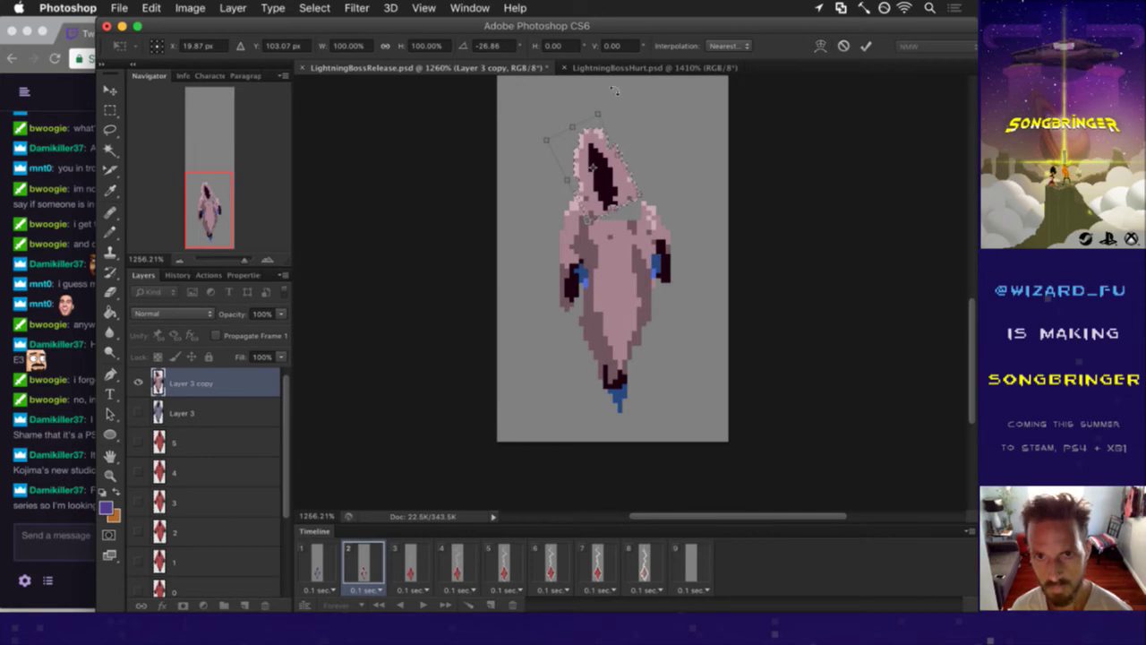
{"action": "left_click_drag", "start_coordinate": [612, 89], "coordinate": [620, 95]}
{"action": "mouse_move", "coordinate": [606, 162]}
{"action": "left_mouse_down"}
{"action": "mouse_move", "coordinate": [620, 166]}
{"action": "mouse_move", "coordinate": [610, 173]}
{"action": "left_mouse_up"}
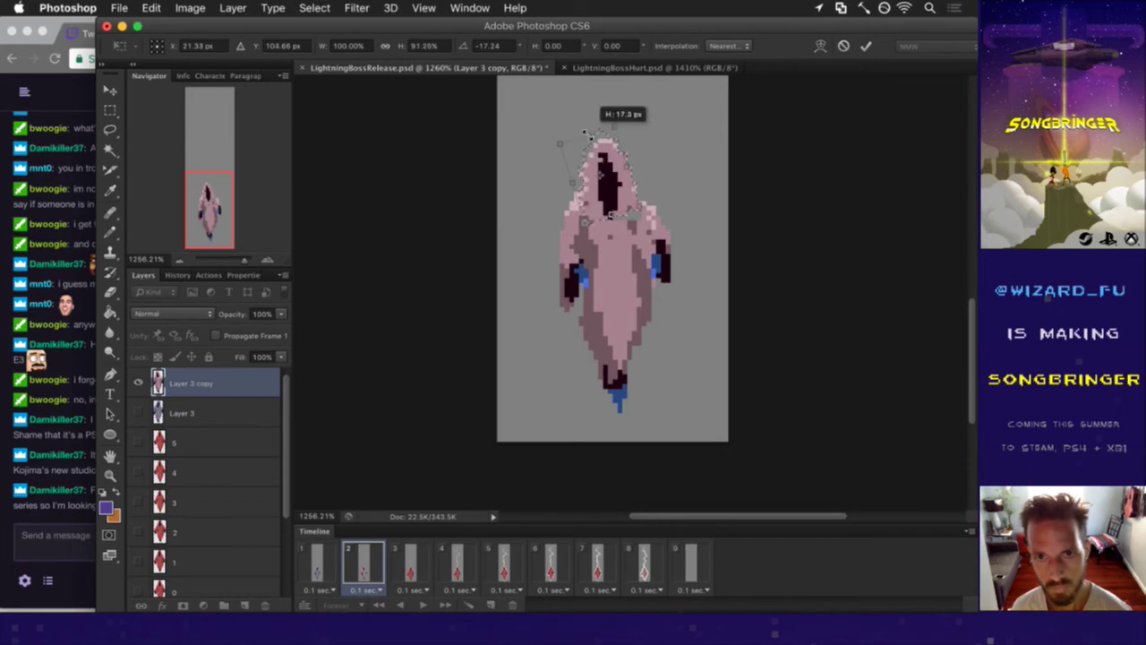
{"action": "left_click_drag", "start_coordinate": [586, 132], "coordinate": [588, 134]}
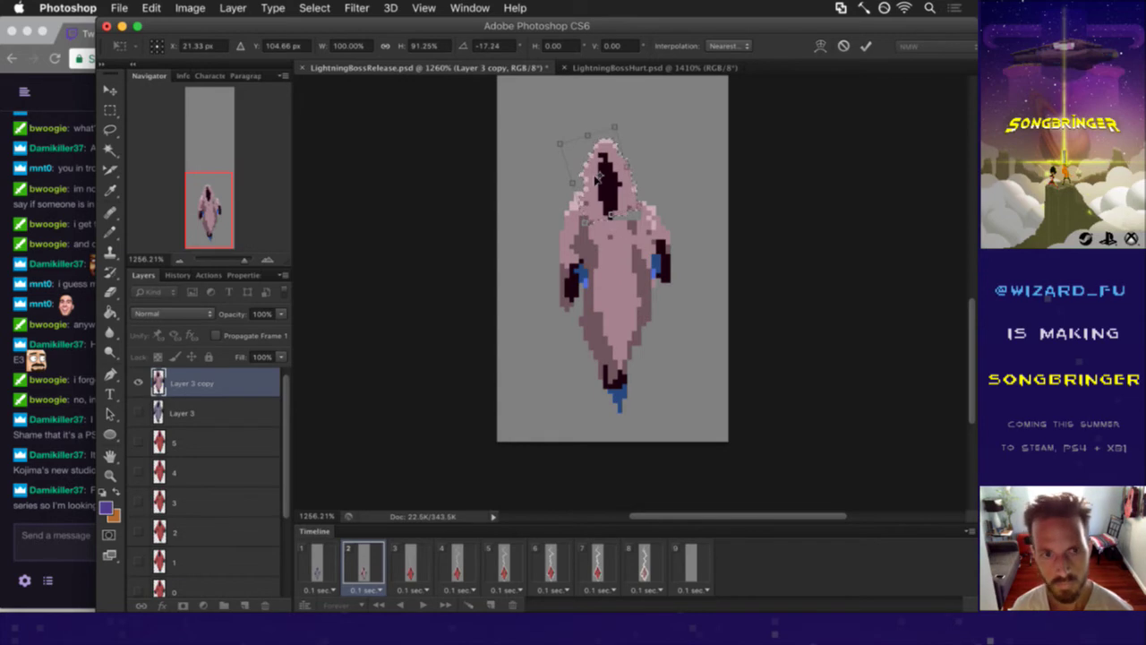
{"action": "key", "text": "Up"}
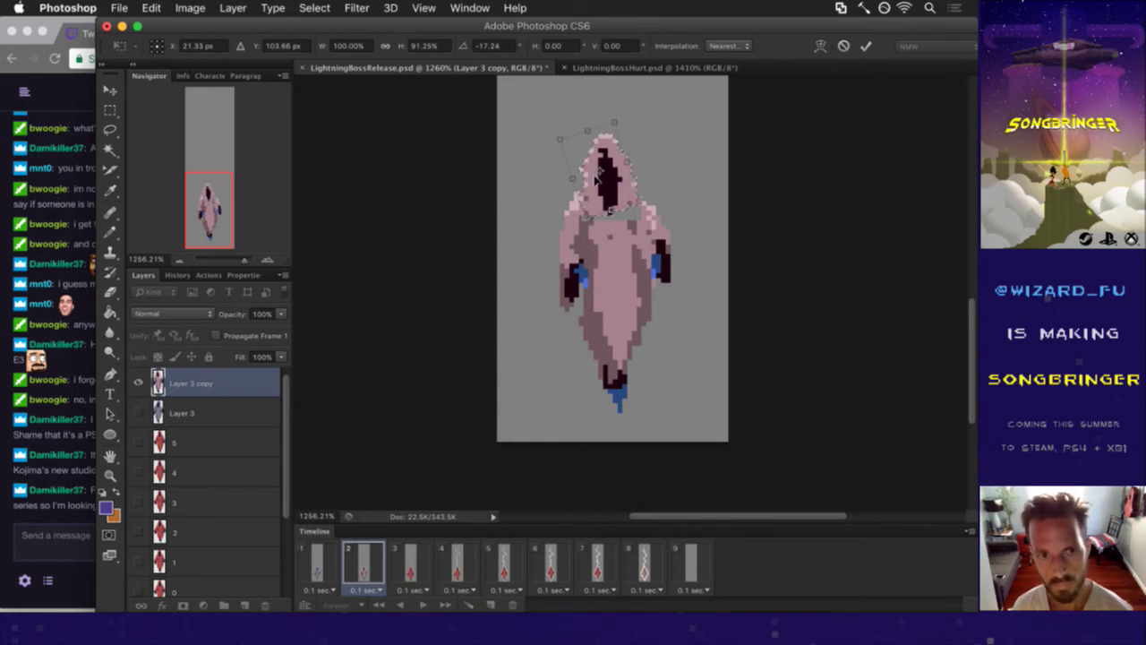
{"action": "key", "text": "Return"}
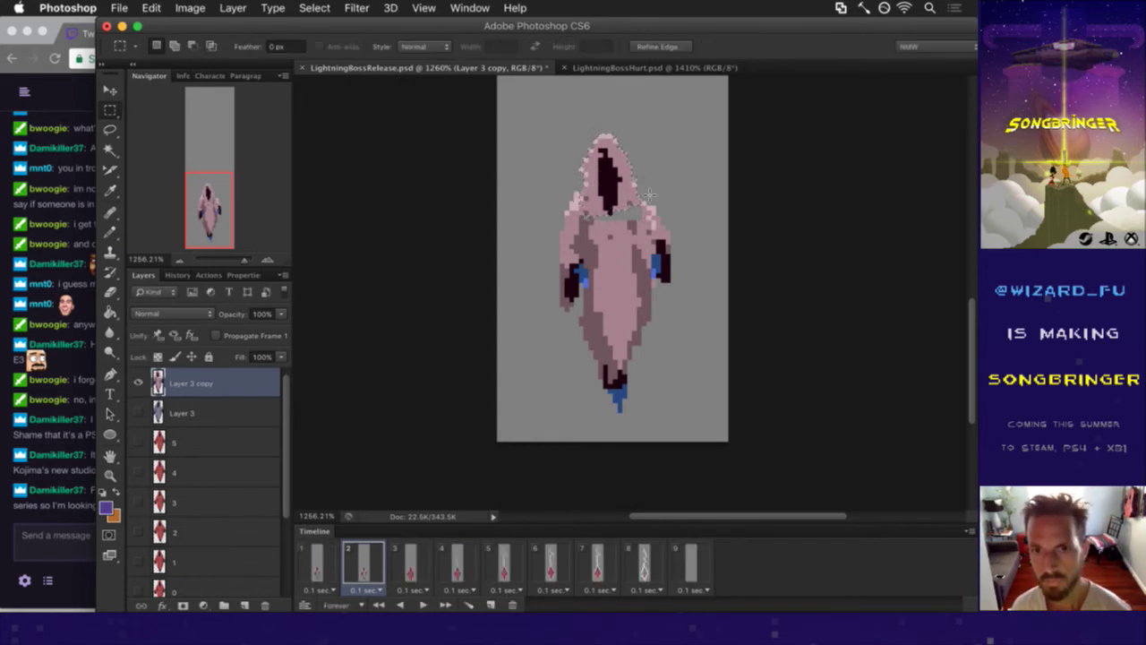
- Sample the robe's pink and pencil in the gap between the tilted hood and the shoulders
{"action": "key", "text": "i"}
{"action": "left_click", "coordinate": [622, 207]}
{"action": "key", "text": "b"}
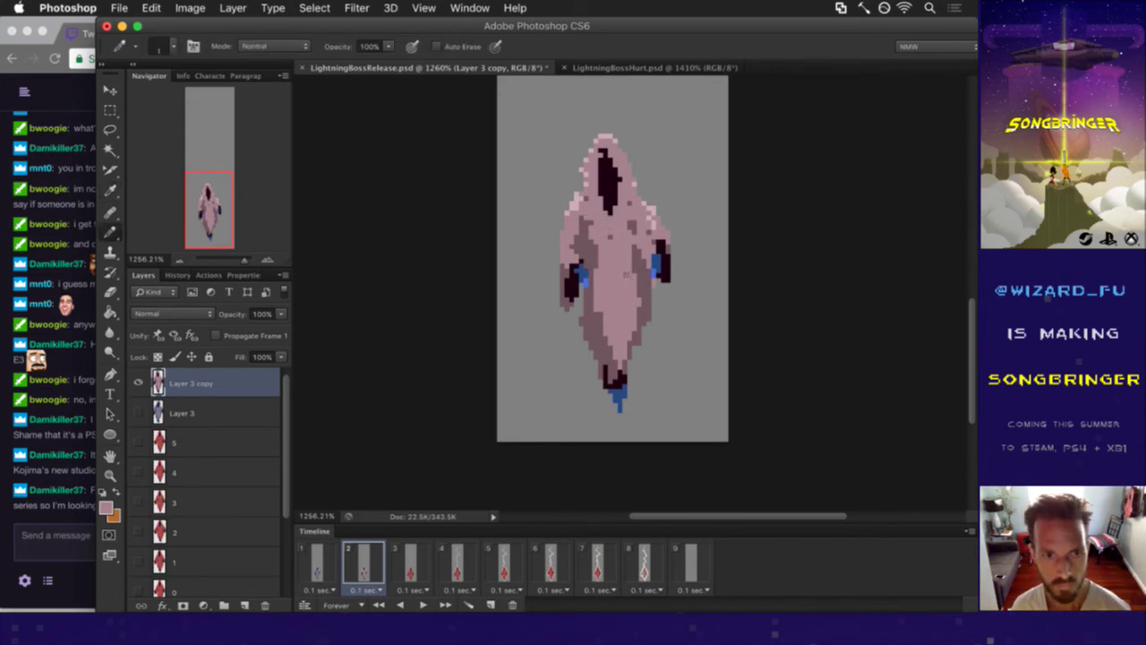
- Select the robe below the hands and shift it one pixel to the left
{"action": "key", "text": "m"}
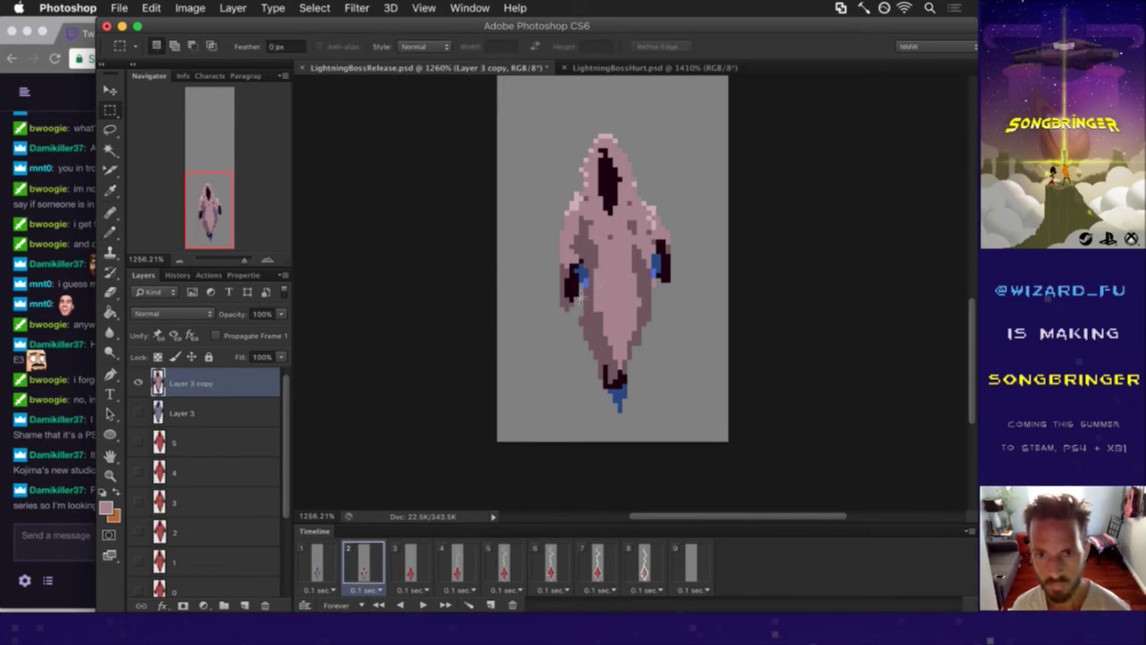
{"action": "left_click_drag", "start_coordinate": [579, 292], "coordinate": [659, 429]}
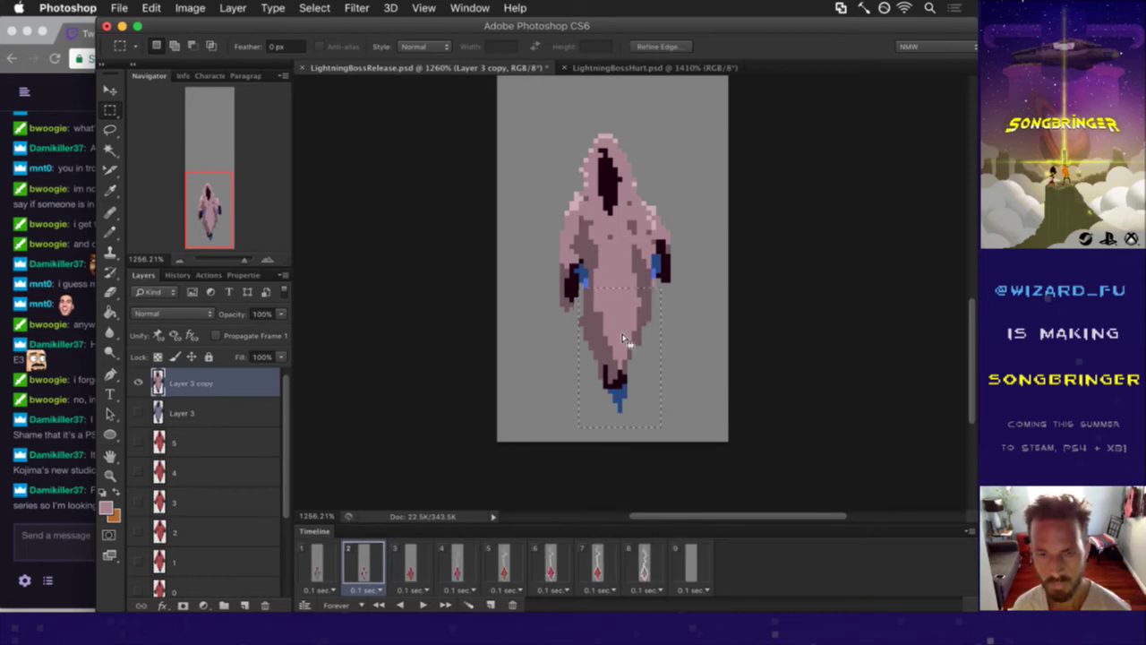
{"action": "key", "text": "v"}
{"action": "key", "text": "Left"}
{"action": "key", "text": "ctrl+d"}
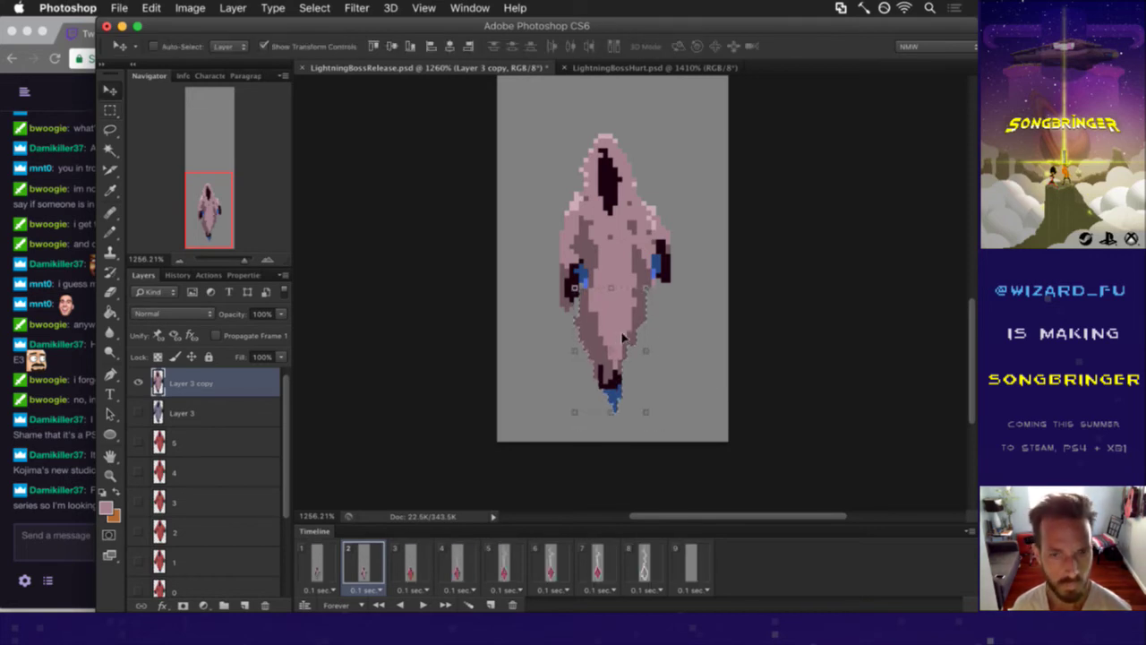
- Select the robe's lower tail, rotate it about 9.7 degrees, and nudge it left to line up with the body
{"action": "key", "text": "m"}
{"action": "left_click_drag", "start_coordinate": [573, 315], "coordinate": [663, 418]}
{"action": "key", "text": "v"}
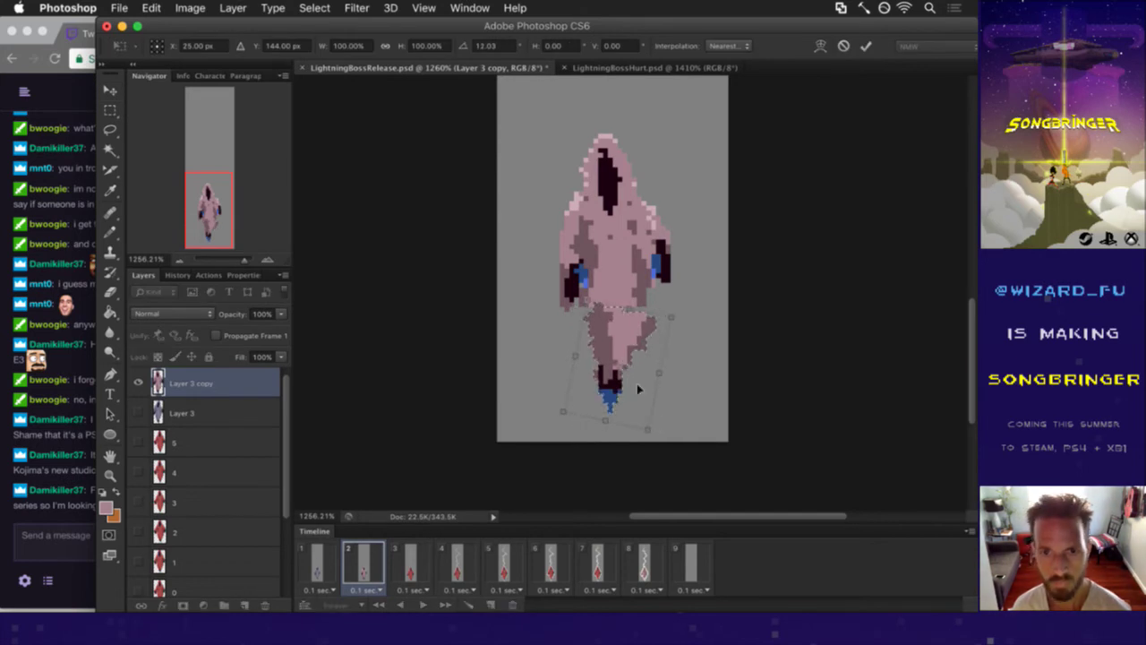
{"action": "key", "text": "Left"}
{"action": "key", "text": "Left"}
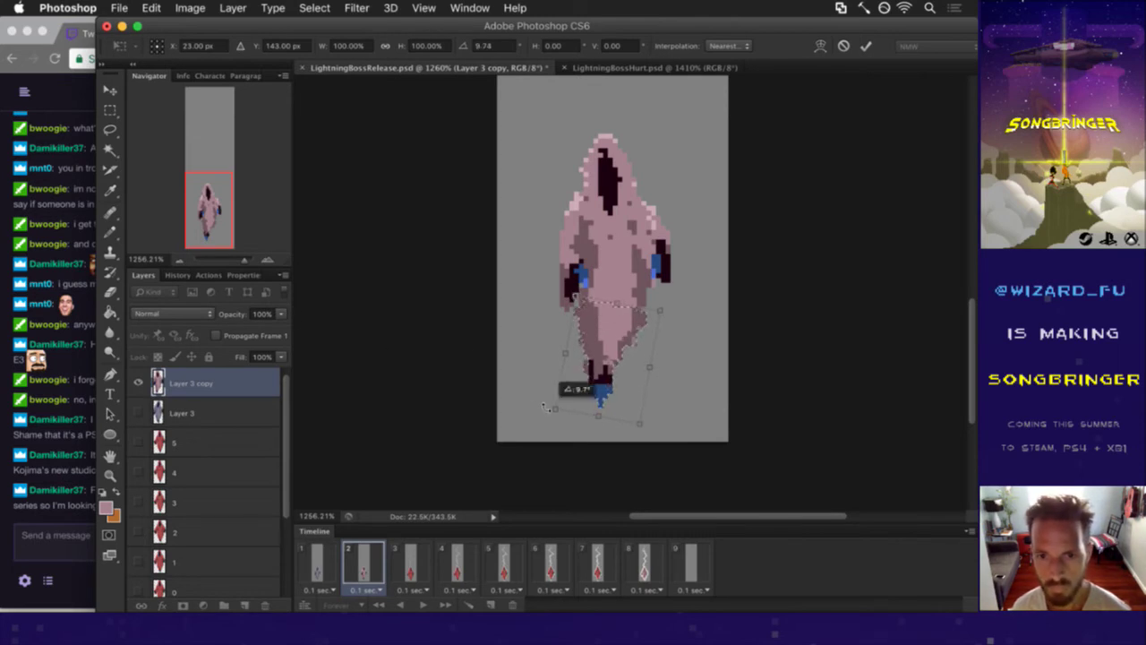
{"action": "key", "text": "Right"}
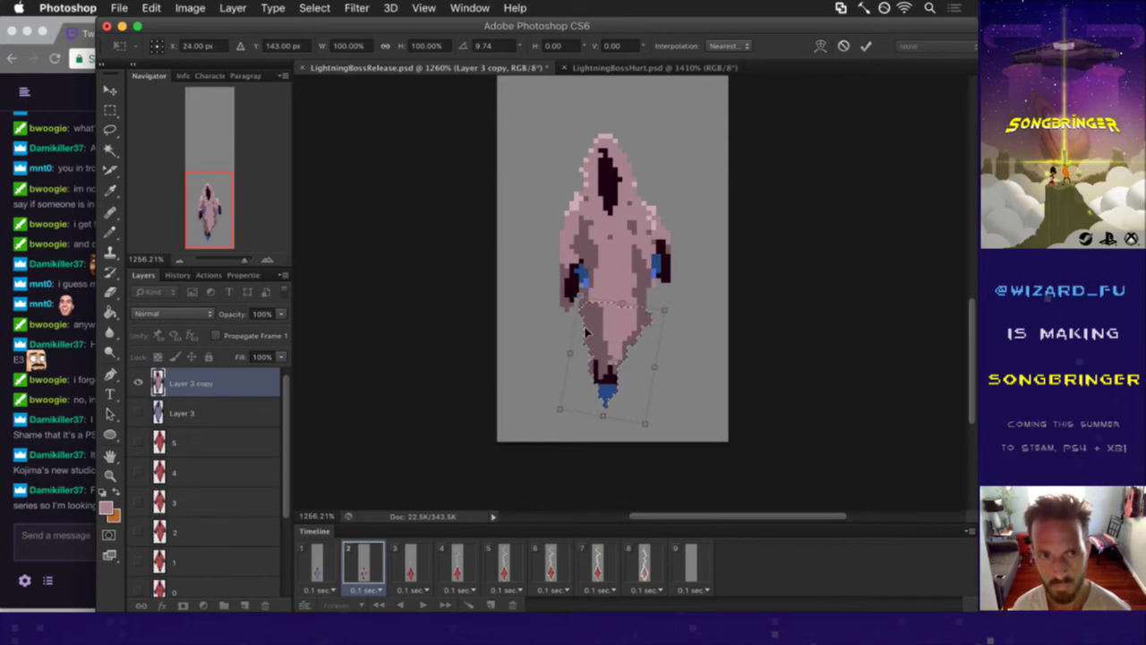
{"action": "key", "text": "Left"}
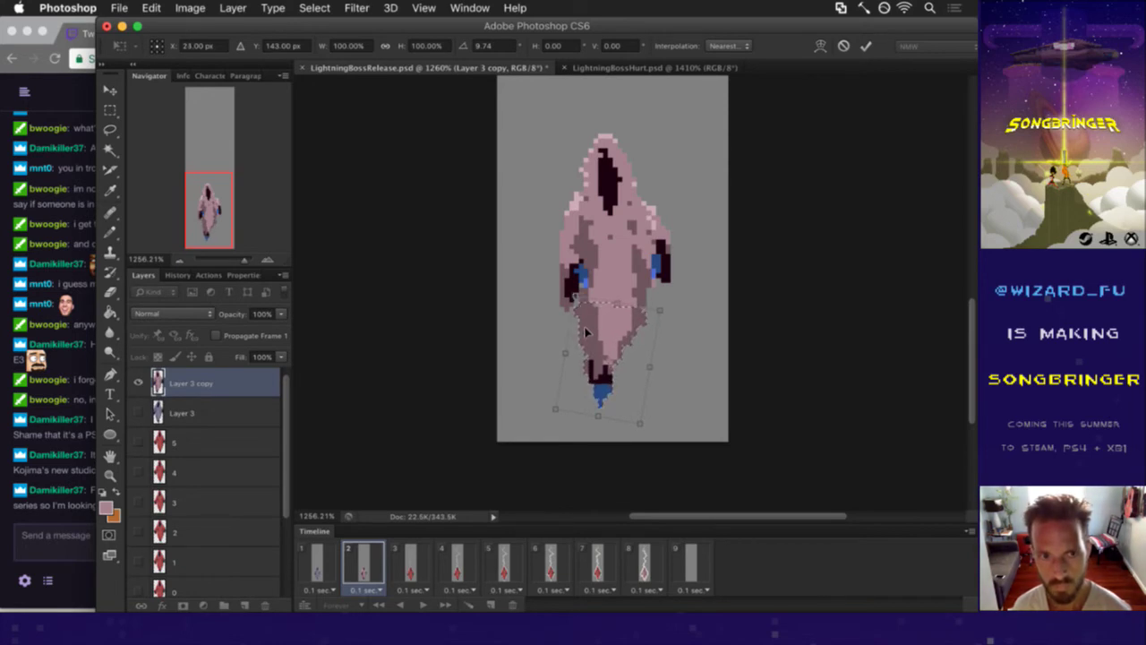
{"action": "left_click", "coordinate": [865, 45]}
{"action": "key", "text": "ctrl+d"}
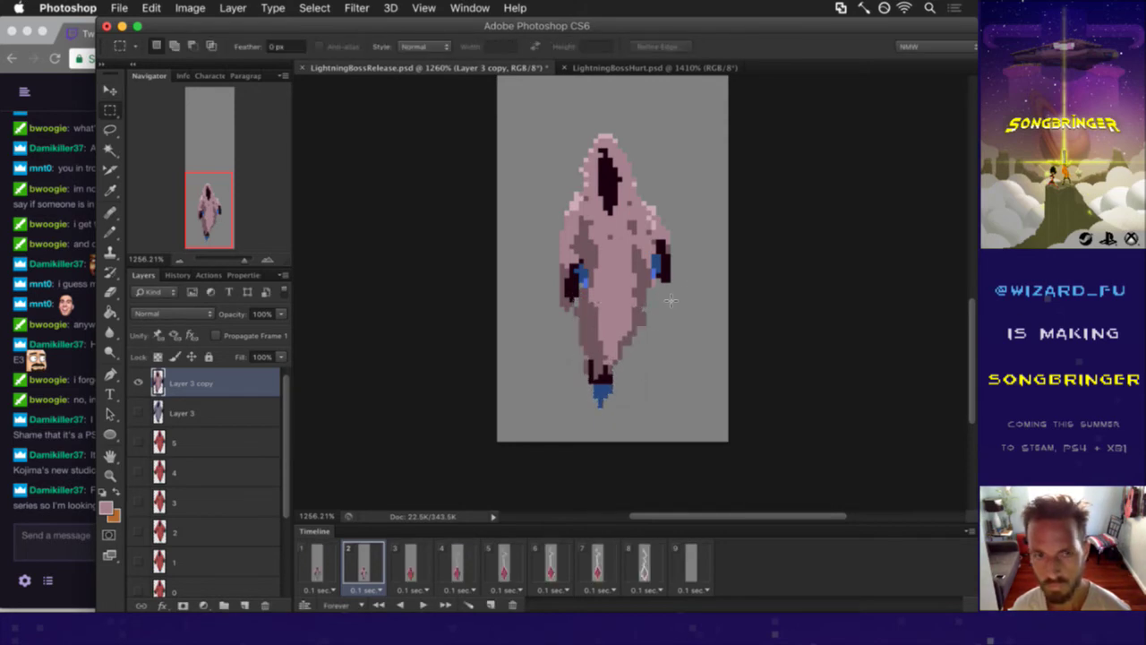
- Select the boss's hand on the right side of the robe and move it a few pixels down and one pixel right
{"action": "key", "text": "i"}
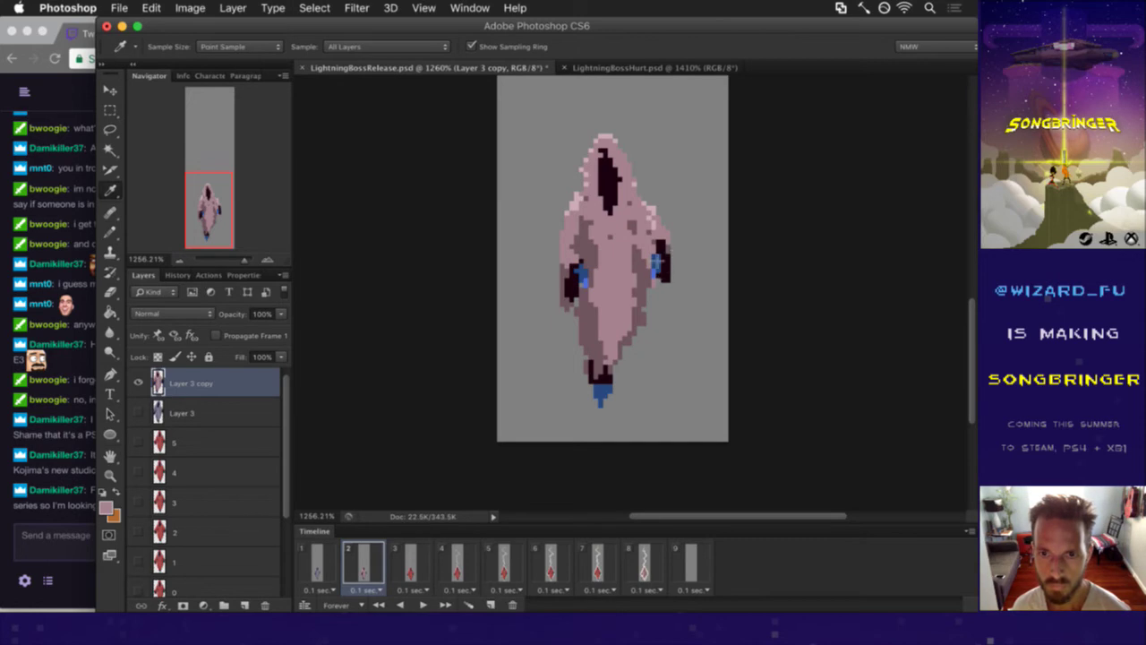
{"action": "key", "text": "m"}
{"action": "left_click_drag", "start_coordinate": [662, 259], "coordinate": [677, 309]}
{"action": "key", "text": "v"}
{"action": "key", "text": "Down"}
{"action": "key", "text": "Down"}
{"action": "key", "text": "Down"}
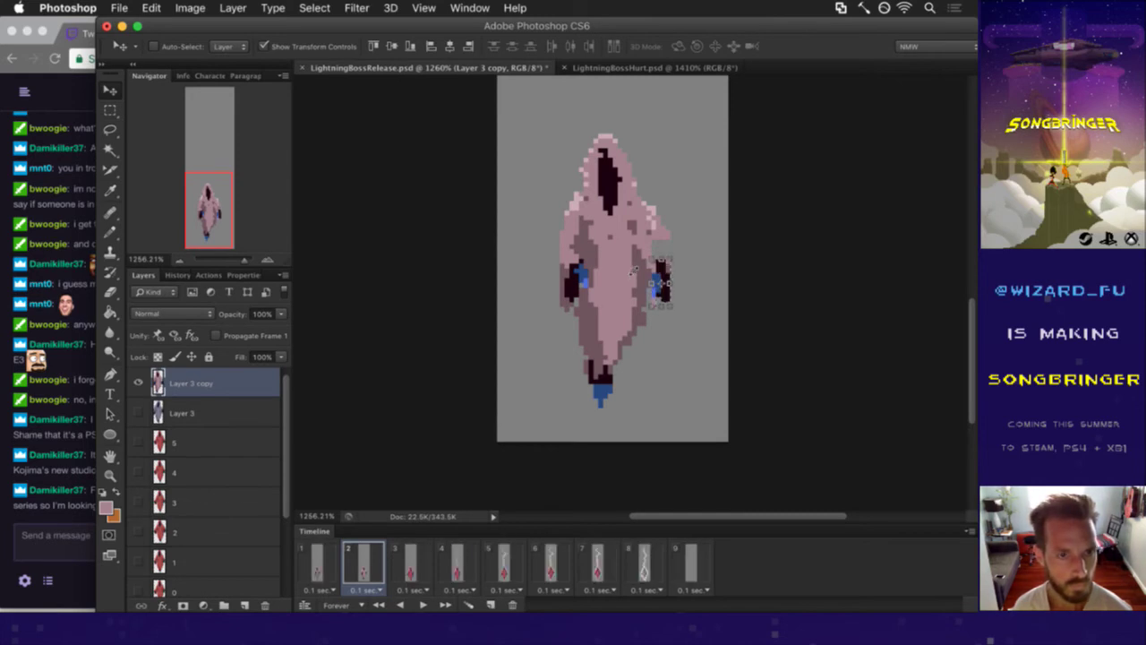
{"action": "key", "text": "Down"}
{"action": "key", "text": "Up"}
{"action": "key", "text": "Right"}
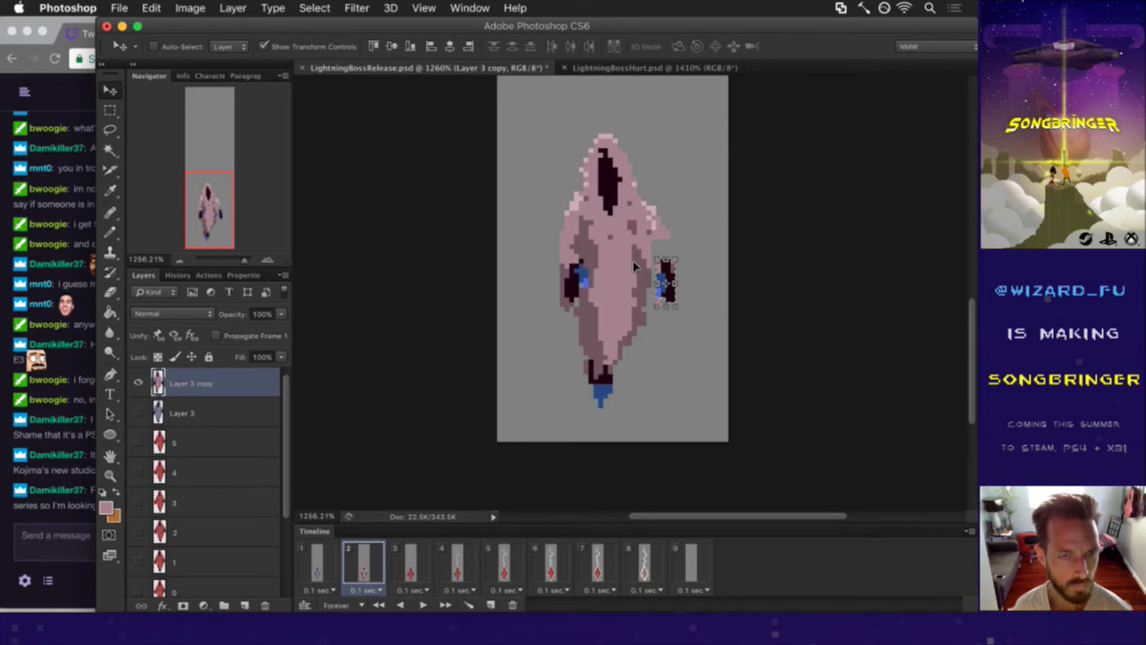
{"action": "key", "text": "ctrl+d"}
- Pencil the sleeve down to the lowered right-side hand, filling the gap and cuff with sampled robe shades
{"action": "key", "text": "m"}
{"action": "key", "text": "b"}
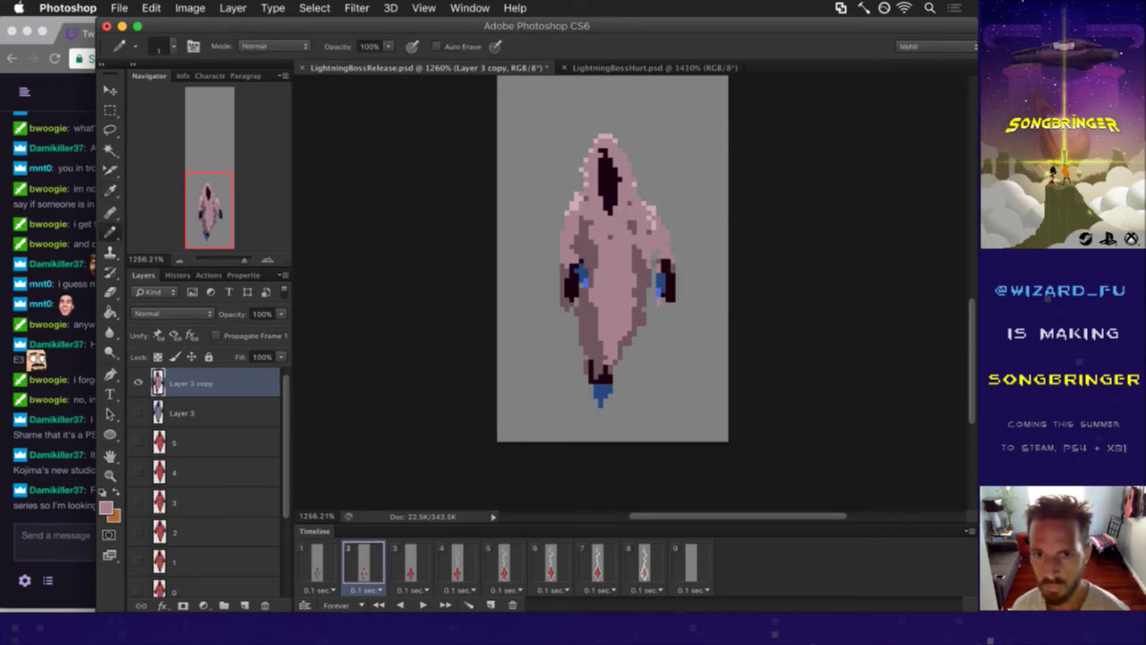
{"action": "left_click", "coordinate": [659, 260], "text": "alt"}
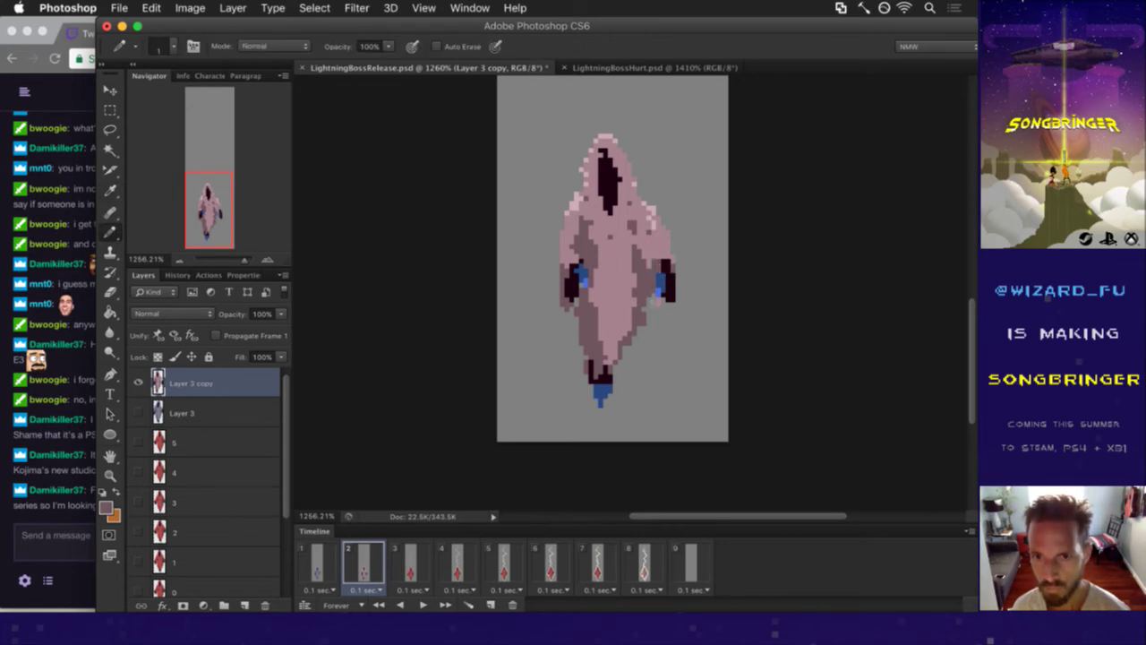
{"action": "left_click", "coordinate": [669, 267], "text": "alt"}
{"action": "mouse_move", "coordinate": [656, 260]}
{"action": "left_mouse_down"}
{"action": "mouse_move", "coordinate": [654, 285]}
{"action": "mouse_move", "coordinate": [670, 279]}
{"action": "mouse_move", "coordinate": [662, 269]}
{"action": "left_mouse_up"}
{"action": "left_click", "coordinate": [652, 275], "text": "alt"}
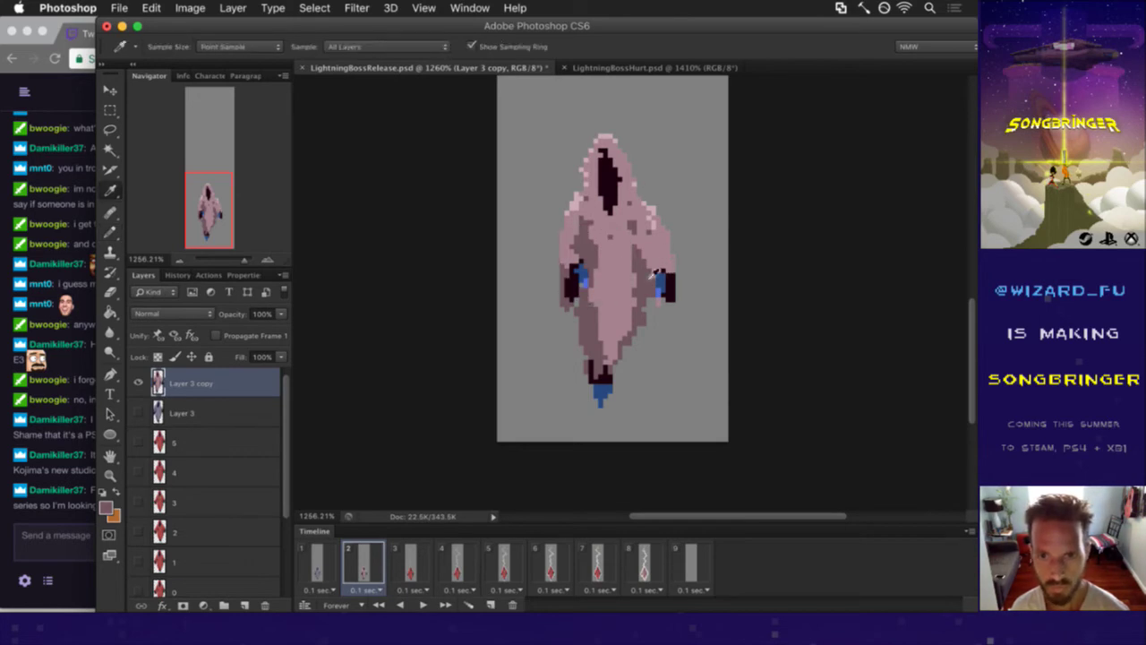
{"action": "left_click", "coordinate": [666, 283]}
{"action": "left_click", "coordinate": [667, 285]}
{"action": "left_click", "coordinate": [672, 289]}
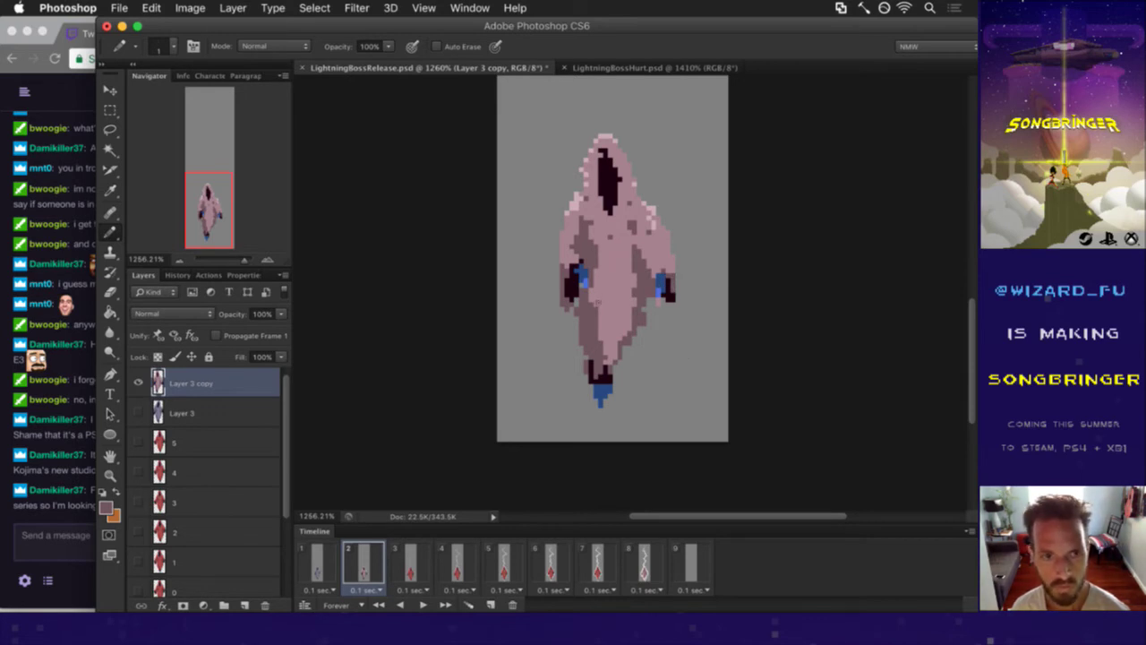
- Erase the outer edge of the right-side sleeve and touch up the shoulder highlight with sampled robe shades
{"action": "key", "text": "e"}
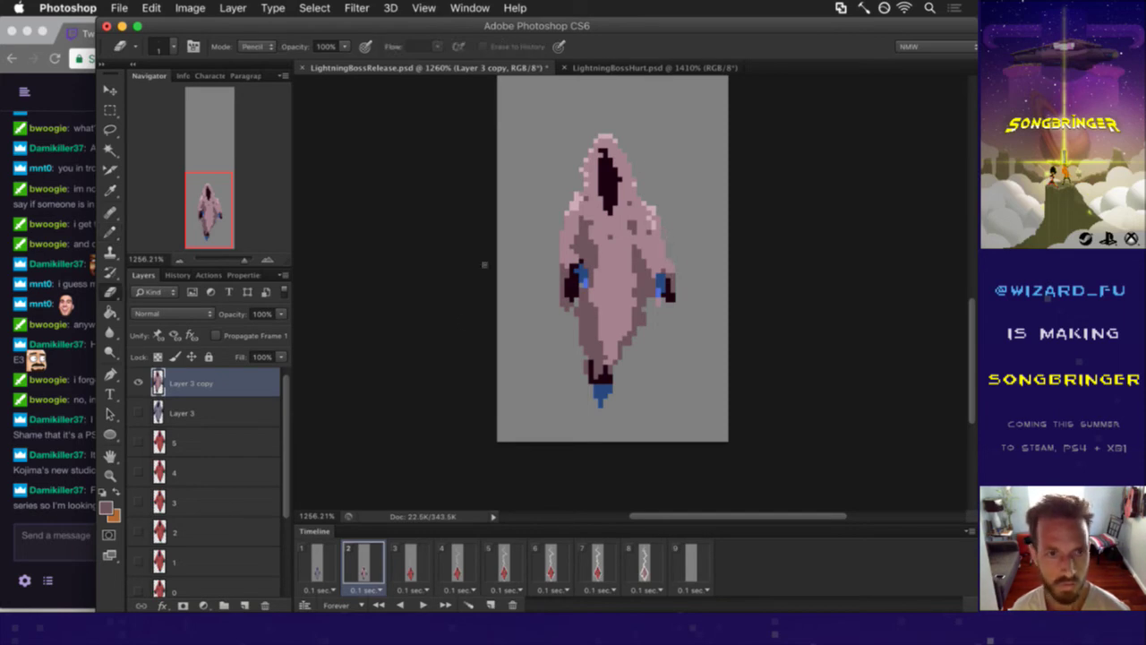
{"action": "key", "text": "b"}
{"action": "left_click", "coordinate": [653, 225], "text": "alt"}
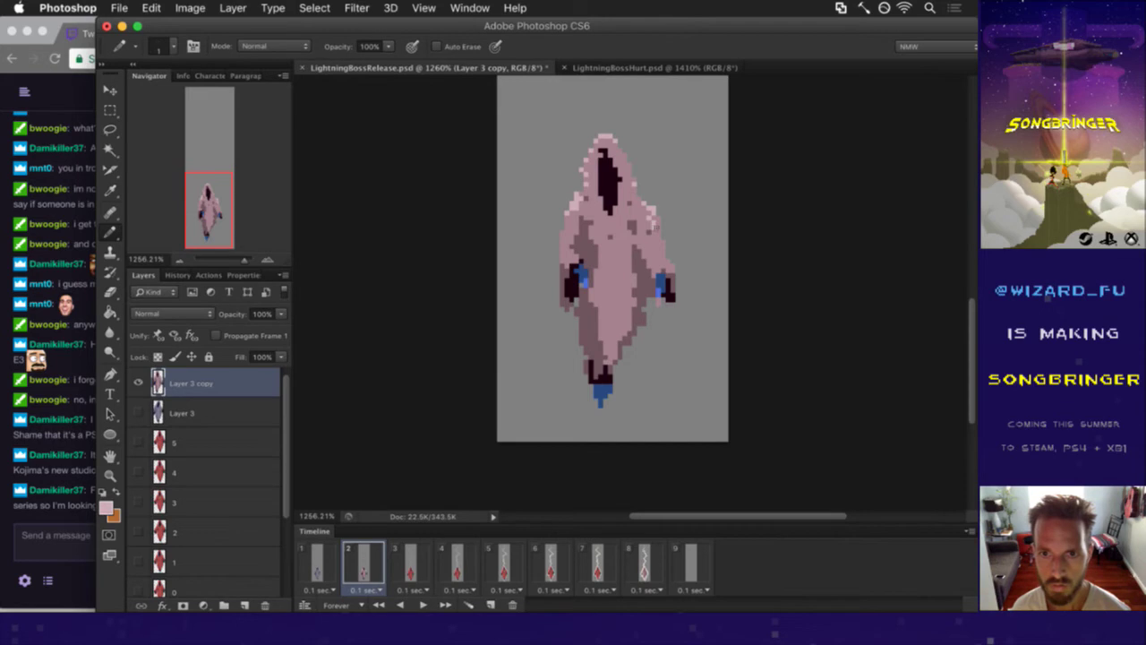
{"action": "left_click", "coordinate": [652, 225], "text": "alt"}
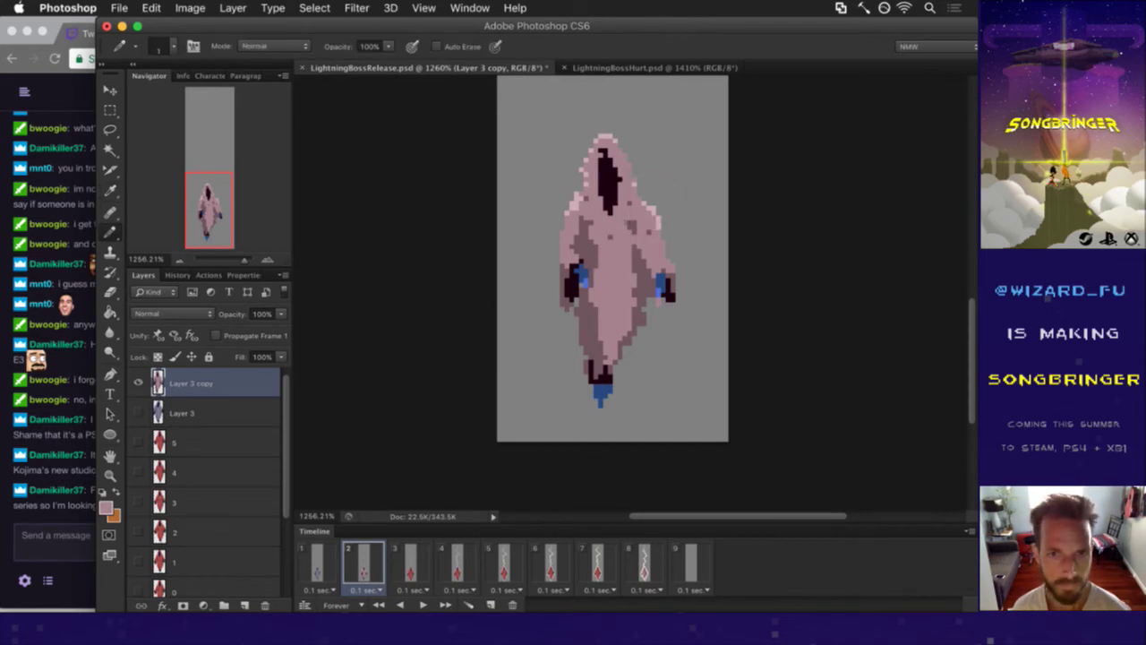
- Select the shoulder highlight on the right side of the robe and nudge it one pixel to the left
{"action": "key", "text": "m"}
{"action": "mouse_move", "coordinate": [649, 204]}
{"action": "left_mouse_down"}
{"action": "mouse_move", "coordinate": [667, 240]}
{"action": "mouse_move", "coordinate": [662, 230]}
{"action": "left_mouse_up"}
{"action": "key", "text": "v"}
{"action": "key", "text": "m"}
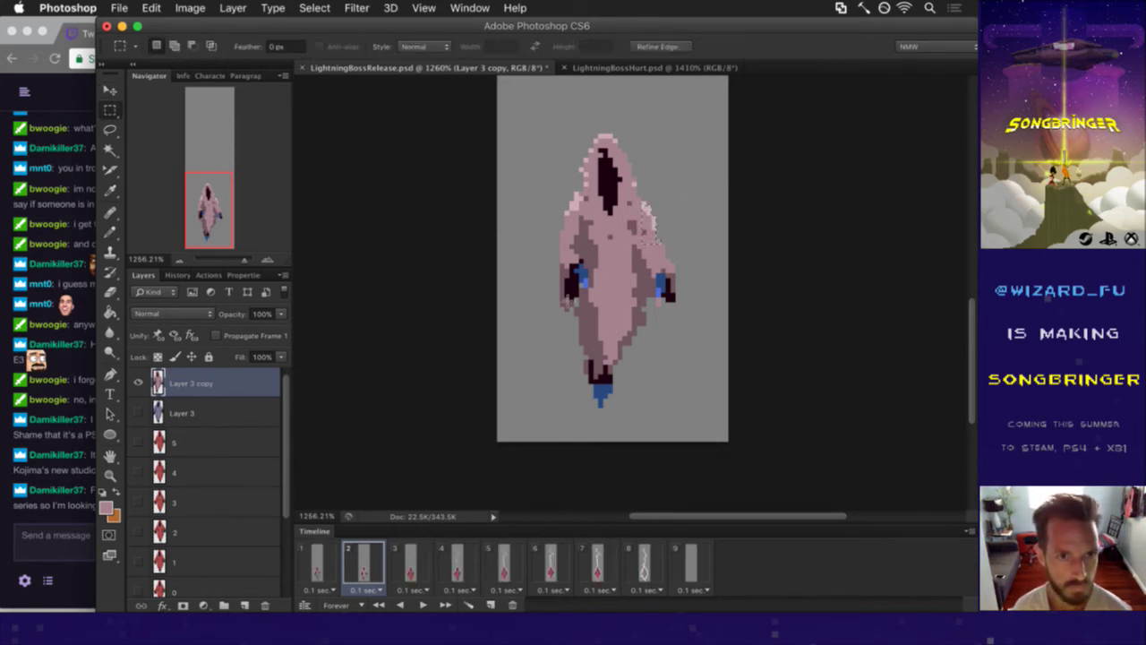
- Deselect the shoulder and pencil in shading beside the right-side sleeve with the sampled darker robe shade
{"action": "key", "text": "super+d"}
{"action": "key", "text": "i"}
{"action": "left_click", "coordinate": [647, 271]}
{"action": "key", "text": "b"}
{"action": "left_click", "coordinate": [648, 263]}
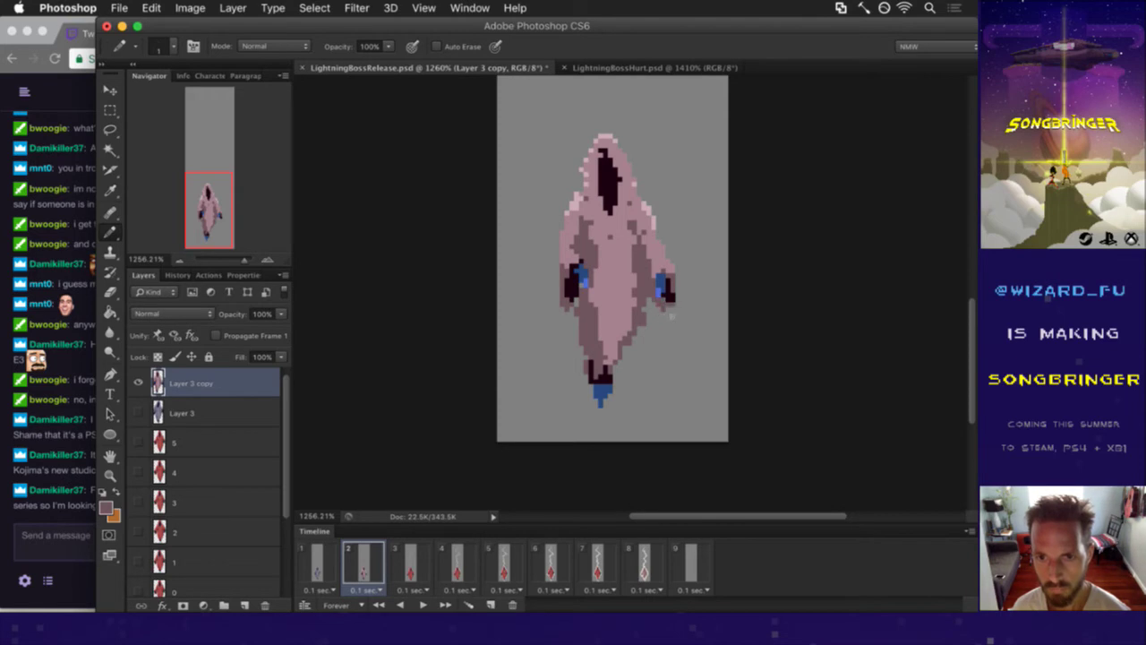
- Select the boss's hand on the left side of the robe and move it about two pixels outward and down
{"action": "key", "text": "m"}
{"action": "mouse_move", "coordinate": [557, 257]}
{"action": "left_mouse_down"}
{"action": "mouse_move", "coordinate": [588, 303]}
{"action": "mouse_move", "coordinate": [570, 262]}
{"action": "left_mouse_up"}
{"action": "key", "text": "v"}
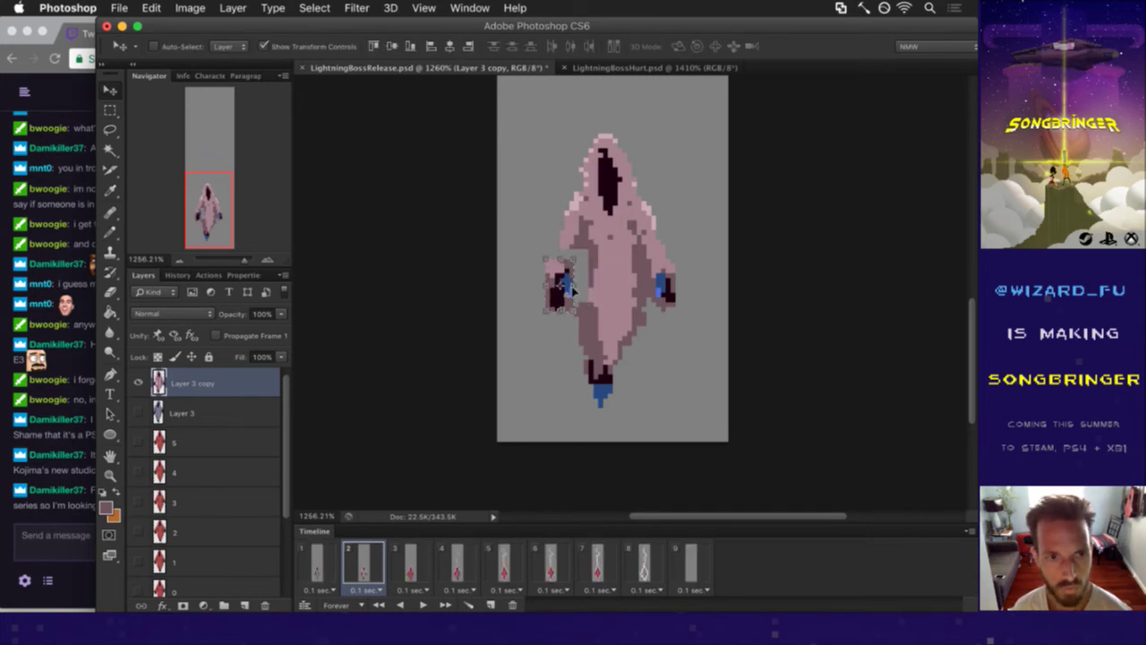
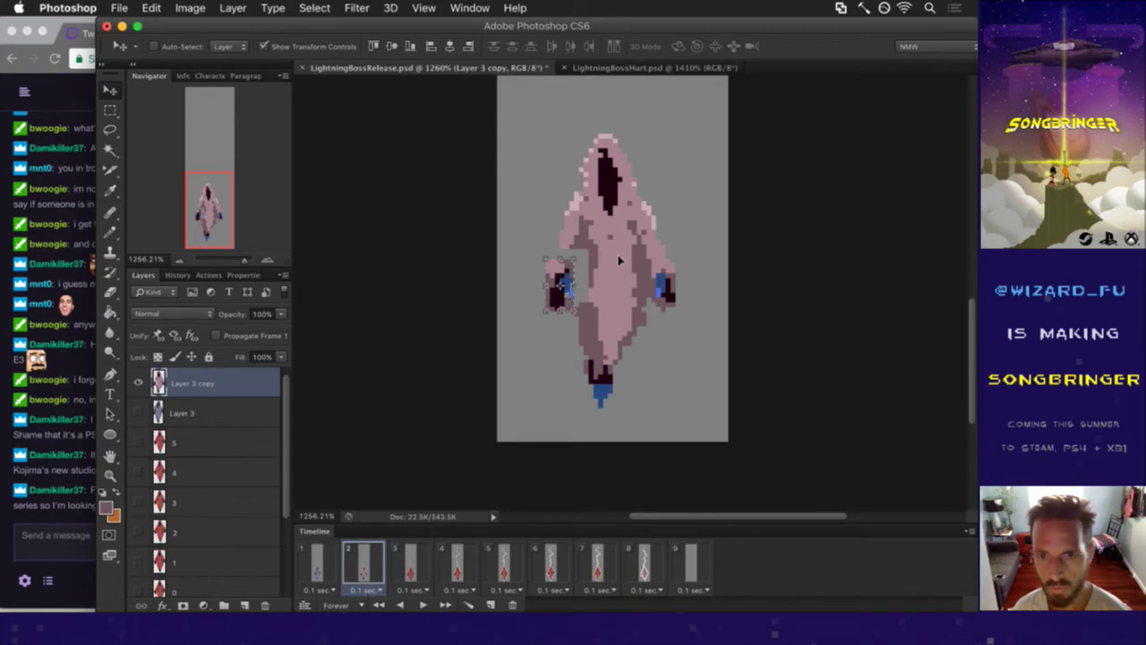
{"action": "key", "text": "Right"}
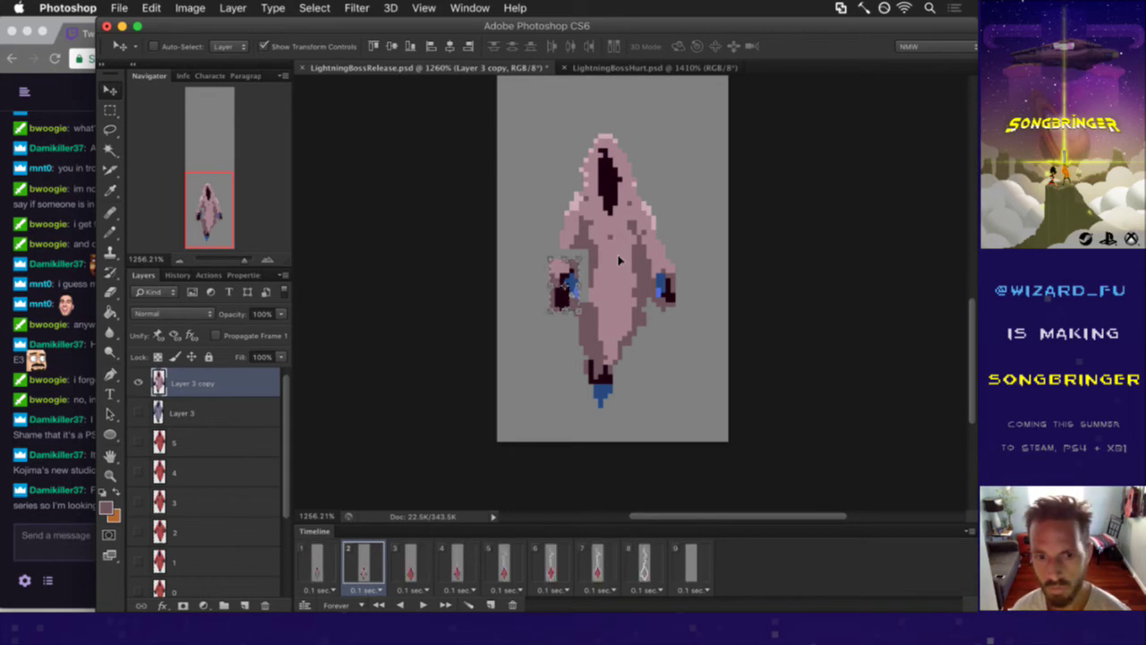
- Pencil the left-side sleeve down to the moved hand, filling the gap with sampled light and dark robe shades
{"action": "key", "text": "m"}
{"action": "key", "text": "i"}
{"action": "left_click", "coordinate": [578, 242]}
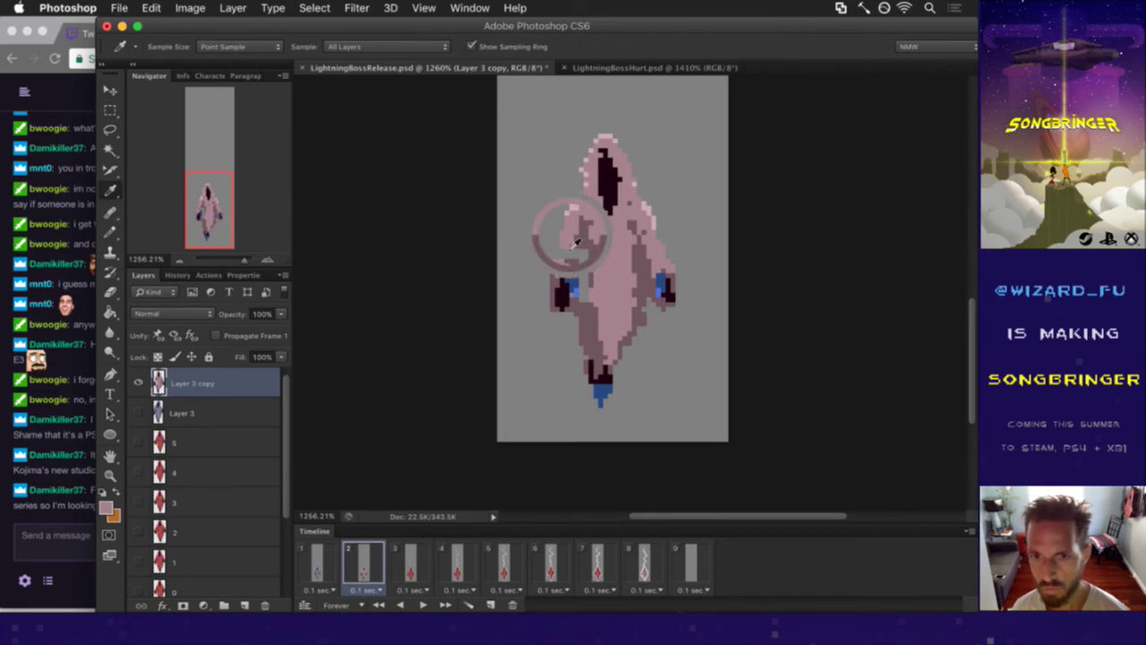
{"action": "key", "text": "b"}
{"action": "left_click", "coordinate": [587, 254], "text": "alt"}
{"action": "left_click_drag", "start_coordinate": [578, 289], "coordinate": [582, 310]}
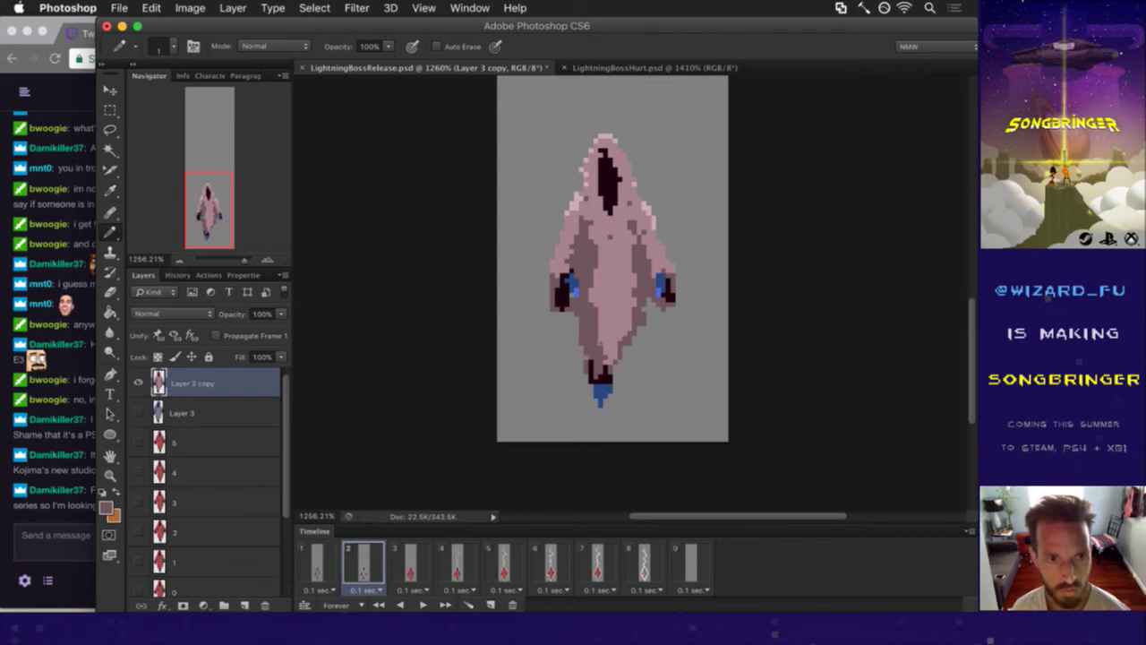
- Compare the first three frames and move the boss in frame 2 up three pixels
{"action": "left_click", "coordinate": [329, 570]}
{"action": "left_click", "coordinate": [367, 568]}
{"action": "left_click", "coordinate": [412, 567]}
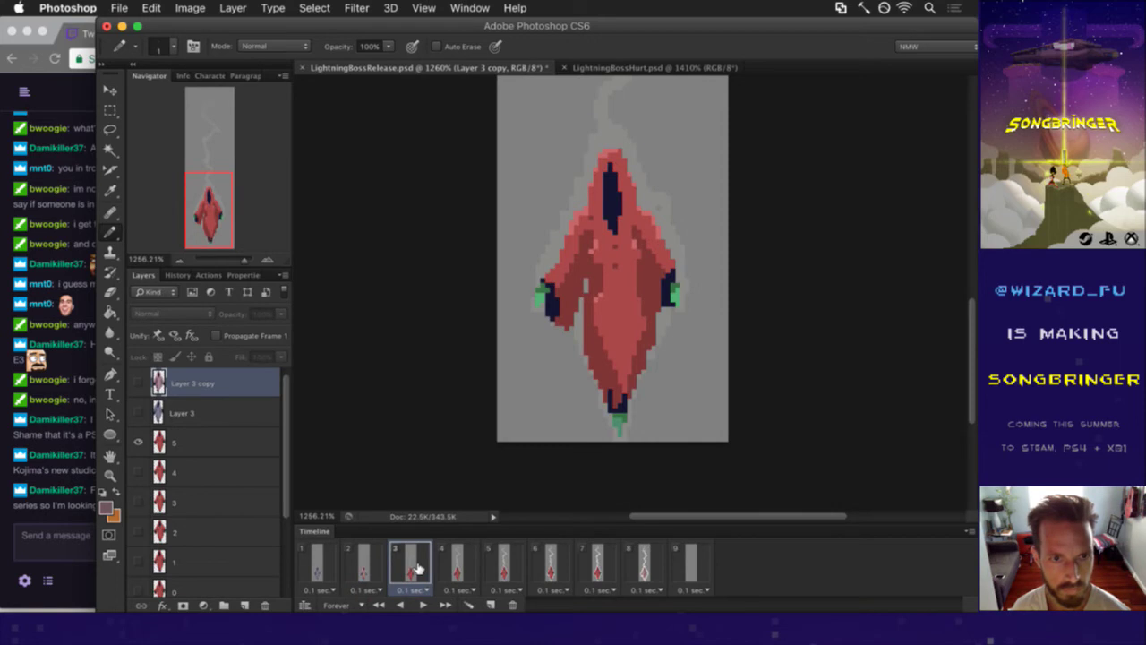
{"action": "left_click", "coordinate": [368, 559]}
{"action": "key", "text": "v"}
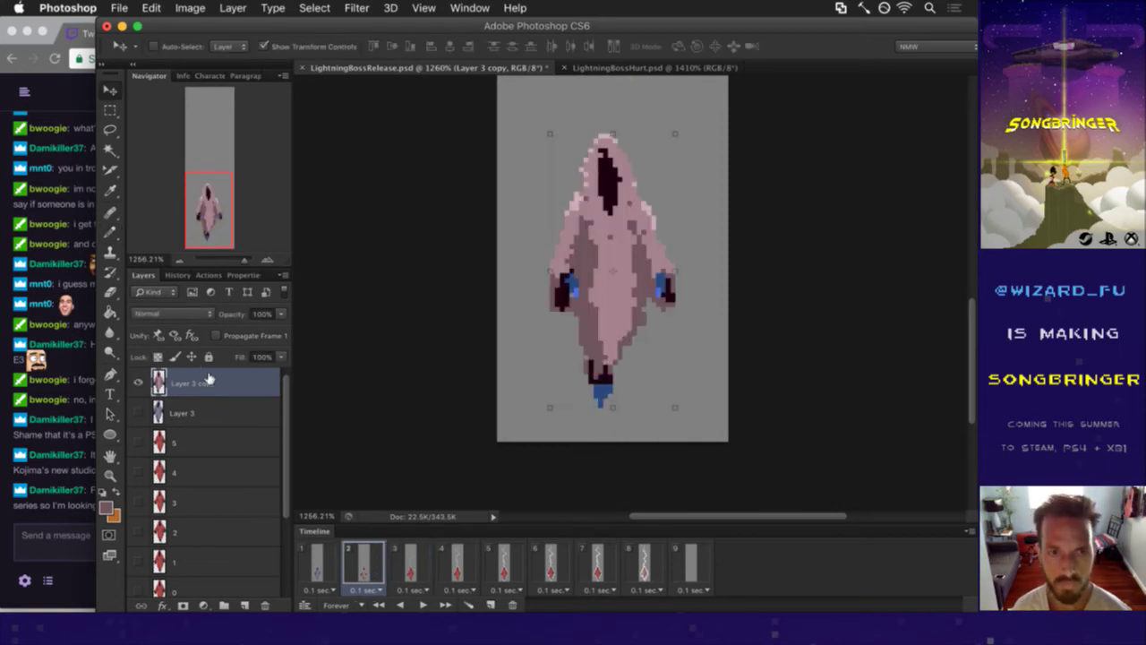
{"action": "key", "text": "Up"}
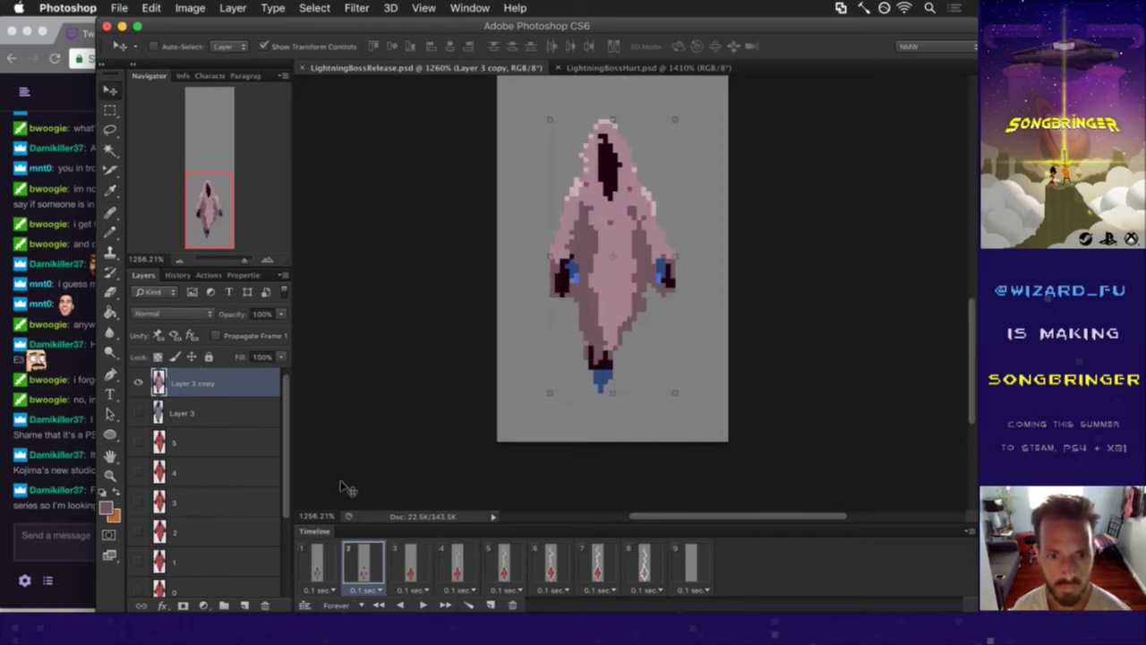
{"action": "left_click", "coordinate": [321, 557]}
{"action": "left_click", "coordinate": [364, 553]}
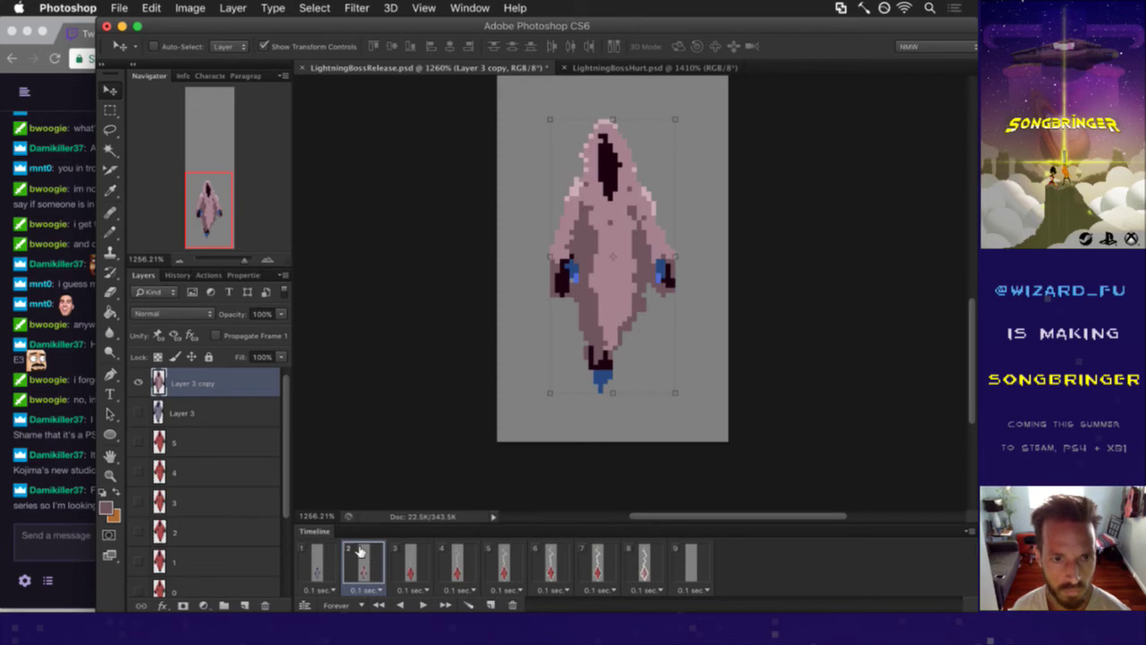
- Add a new frame 3, duplicate the boss layer for it, and move the copy up about five pixels
{"action": "key", "text": "m"}
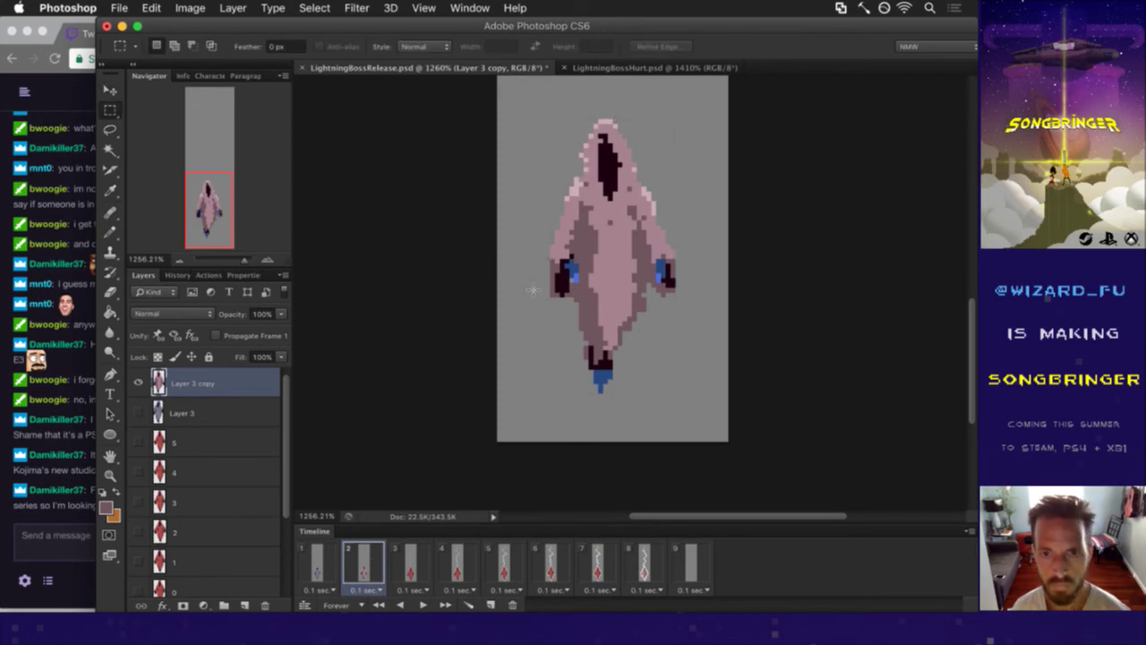
{"action": "scroll", "coordinate": [593, 278], "scroll_direction": "down", "scroll_amount": 3}
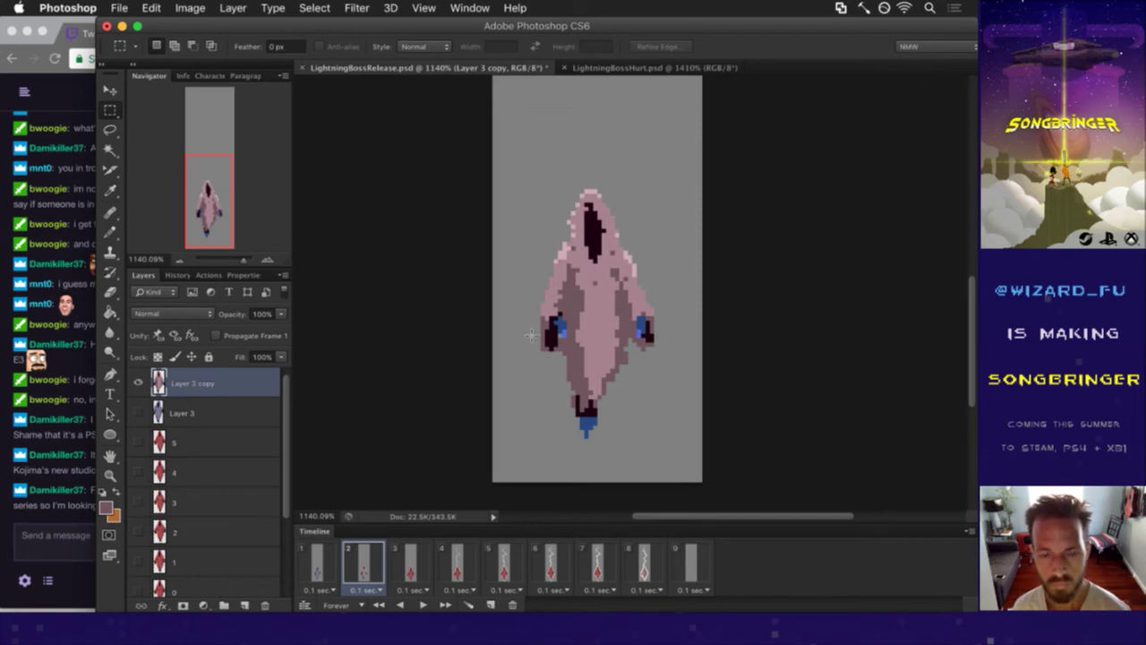
{"action": "left_click", "coordinate": [492, 601]}
{"action": "key", "text": "super+j"}
{"action": "key", "text": "v"}
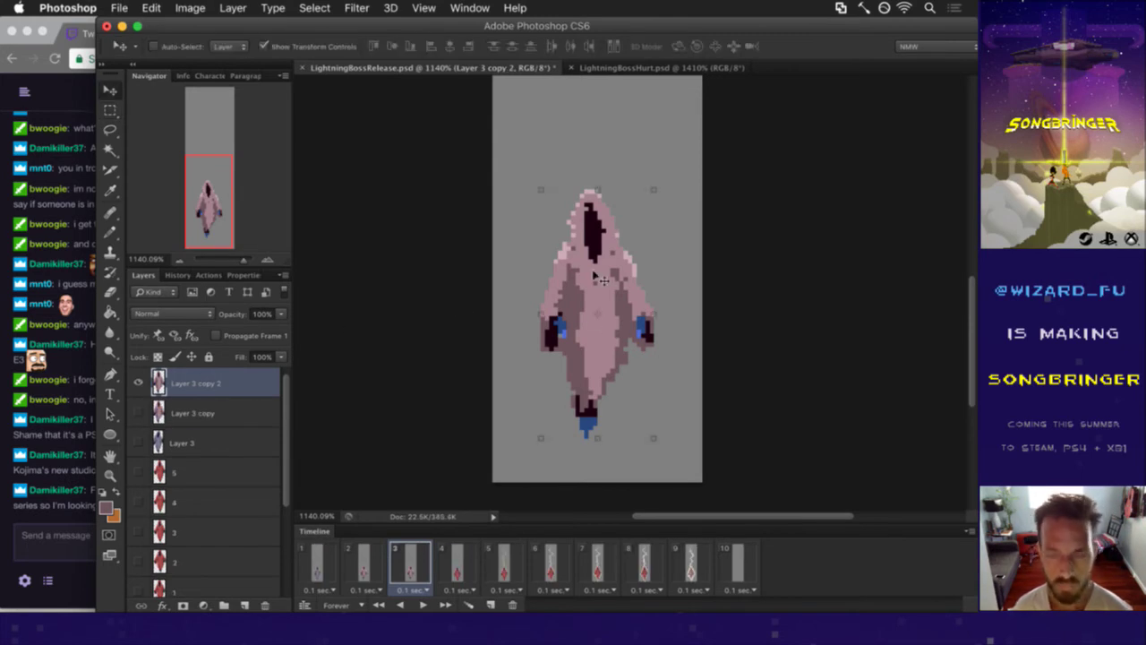
{"action": "key", "text": "Up"}
{"action": "key", "text": "Up"}
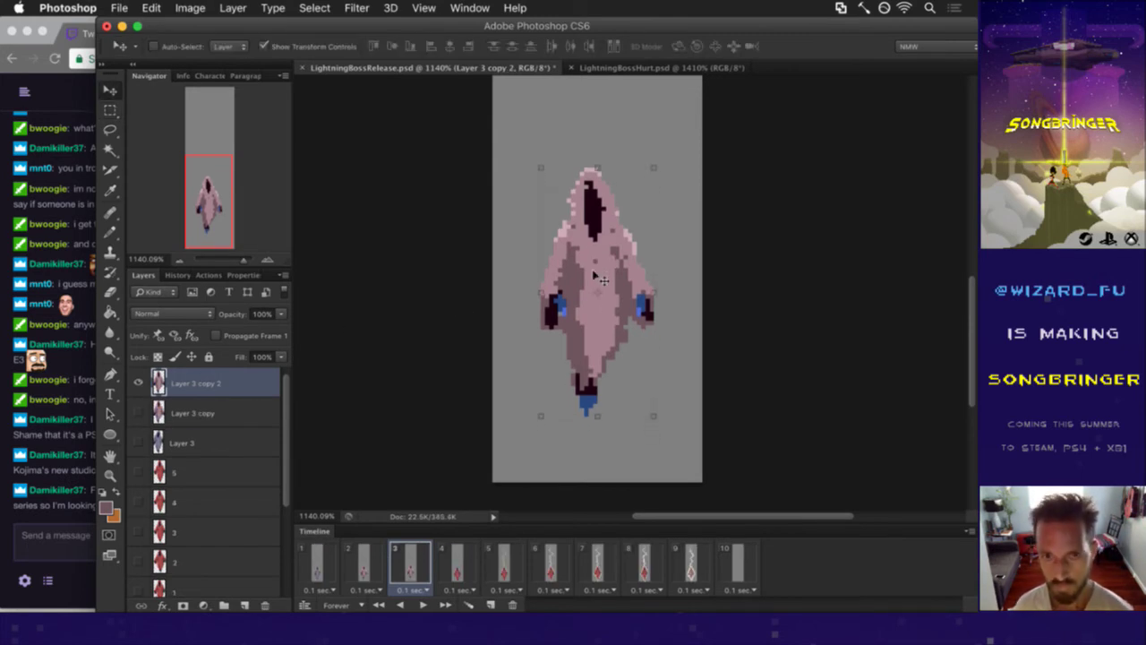
- Select the hood in frame 3, scale its height to 75%, and shift it one pixel to the left
{"action": "key", "text": "m"}
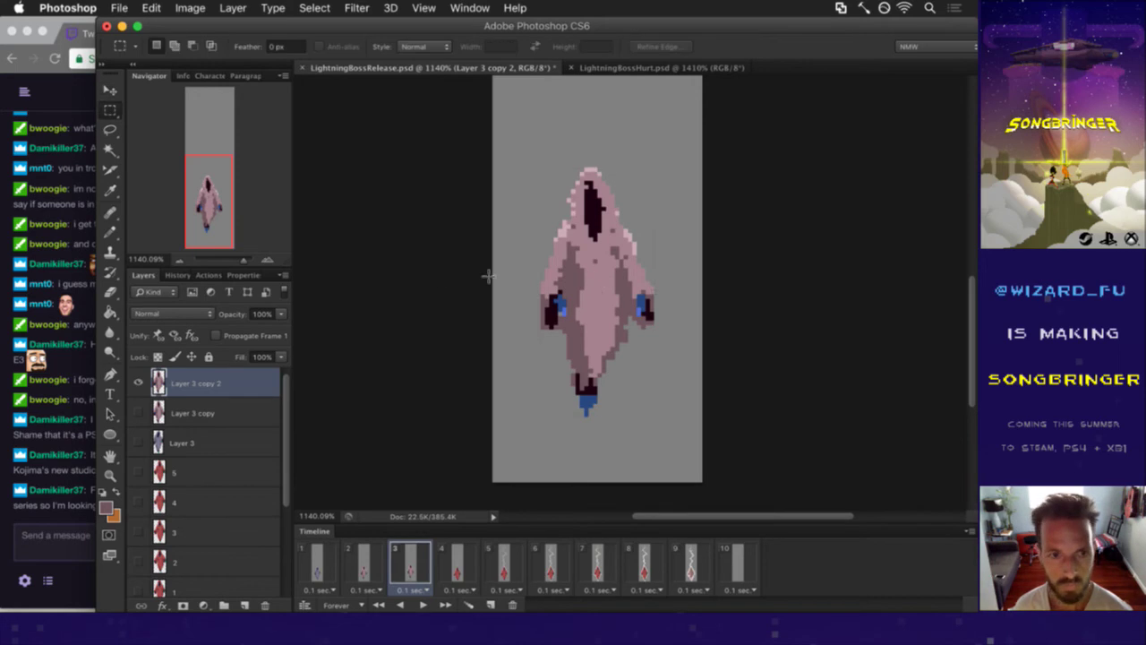
{"action": "left_click_drag", "start_coordinate": [566, 163], "coordinate": [636, 222]}
{"action": "key", "text": "v"}
{"action": "key", "text": "ctrl+t"}
{"action": "left_click_drag", "start_coordinate": [602, 163], "coordinate": [605, 184]}
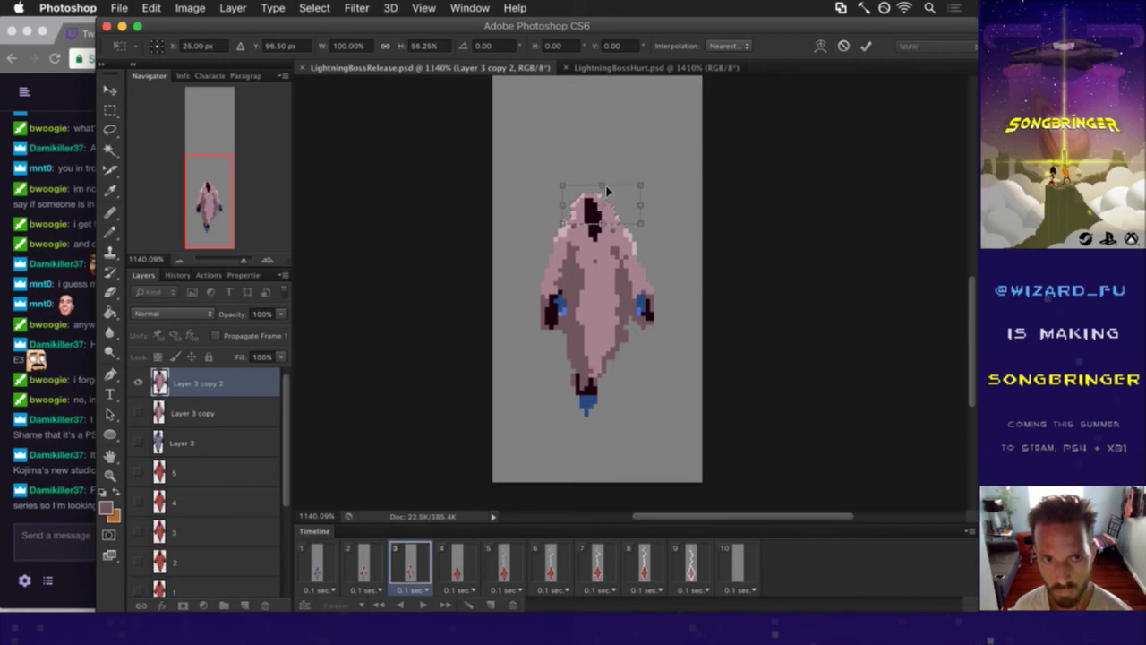
{"action": "left_click_drag", "start_coordinate": [602, 182], "coordinate": [602, 172]}
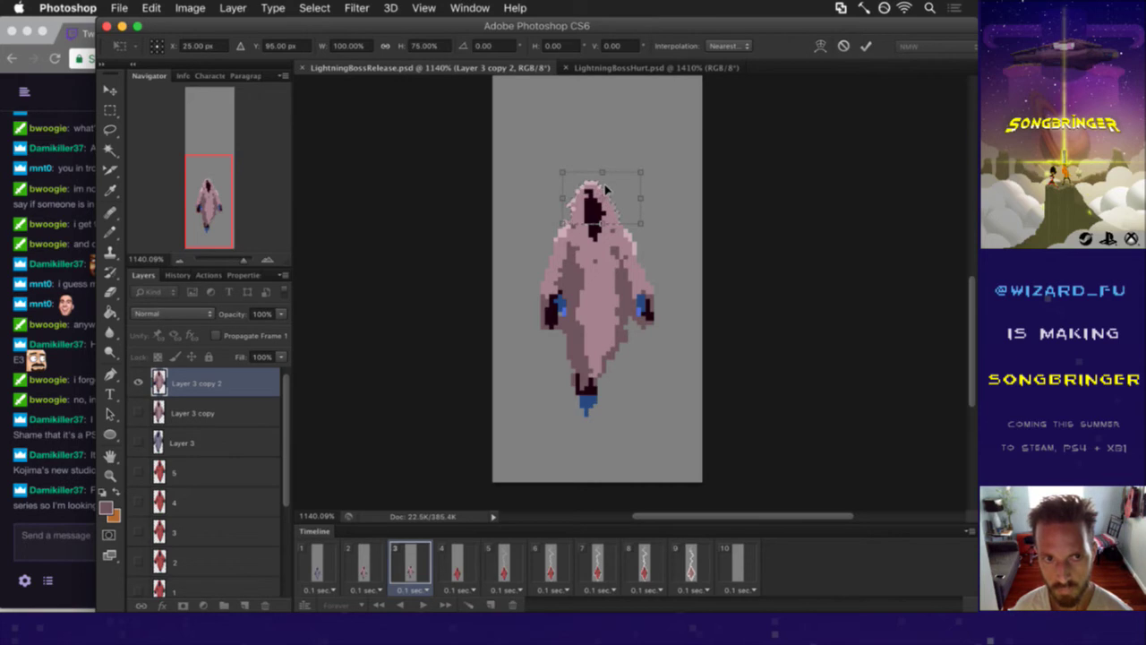
{"action": "key", "text": "Left"}
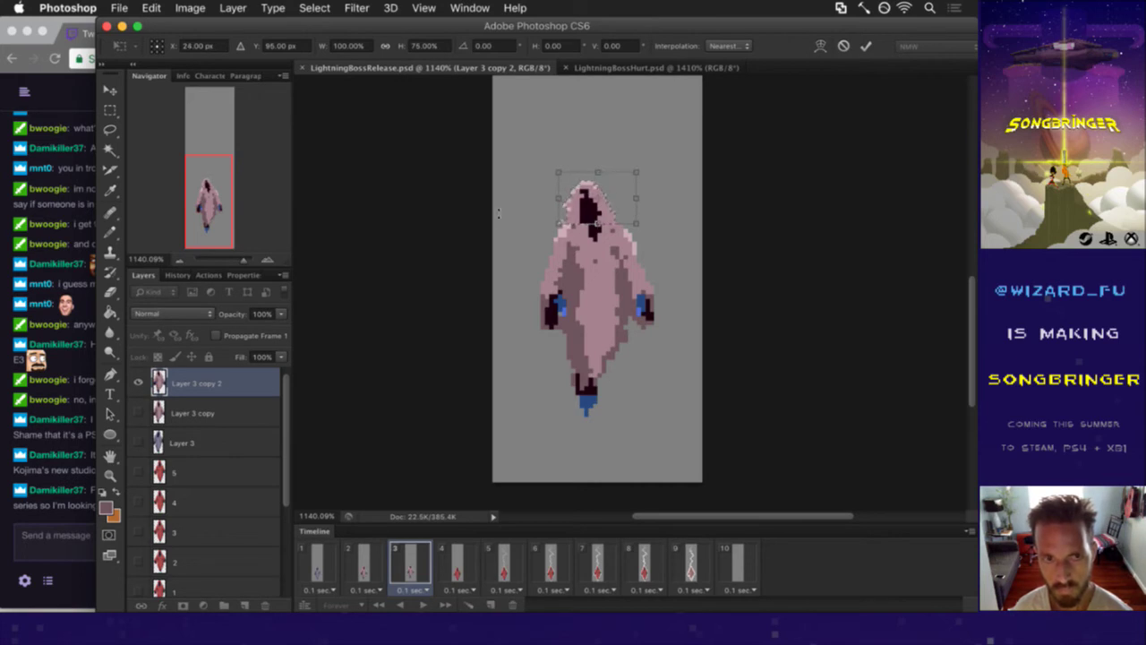
{"action": "left_click", "coordinate": [866, 45]}
- Pencil the hood's face opening back into a smooth shape with the sampled dark shade
{"action": "key", "text": "b"}
{"action": "left_click", "coordinate": [593, 208], "text": "alt"}
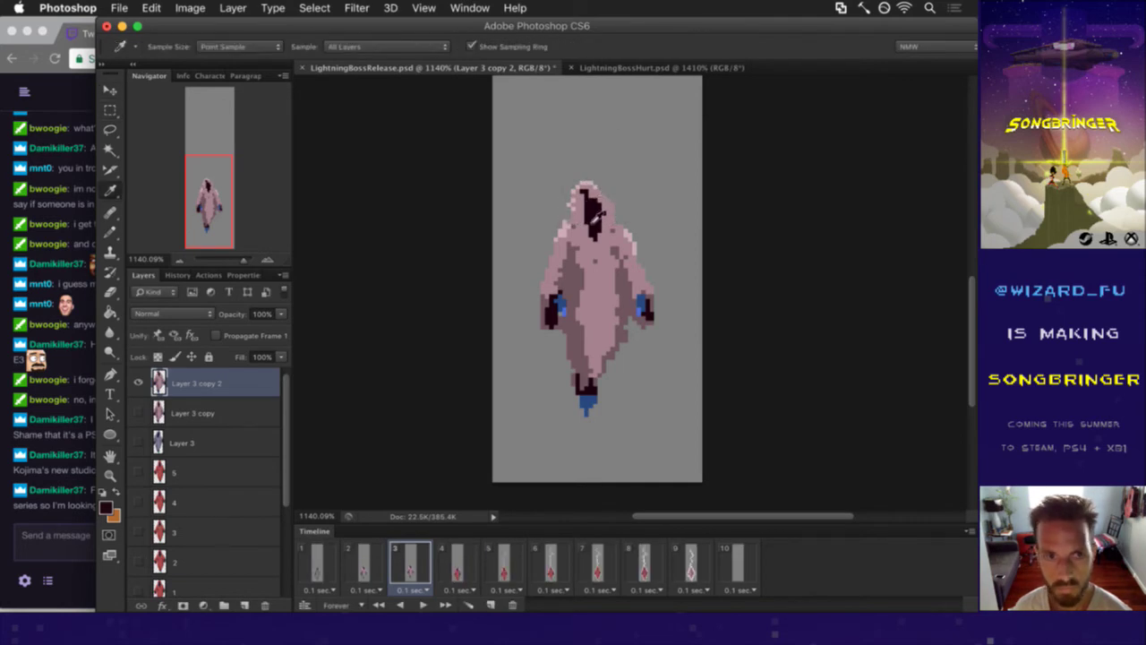
{"action": "left_click_drag", "start_coordinate": [592, 205], "coordinate": [591, 196]}
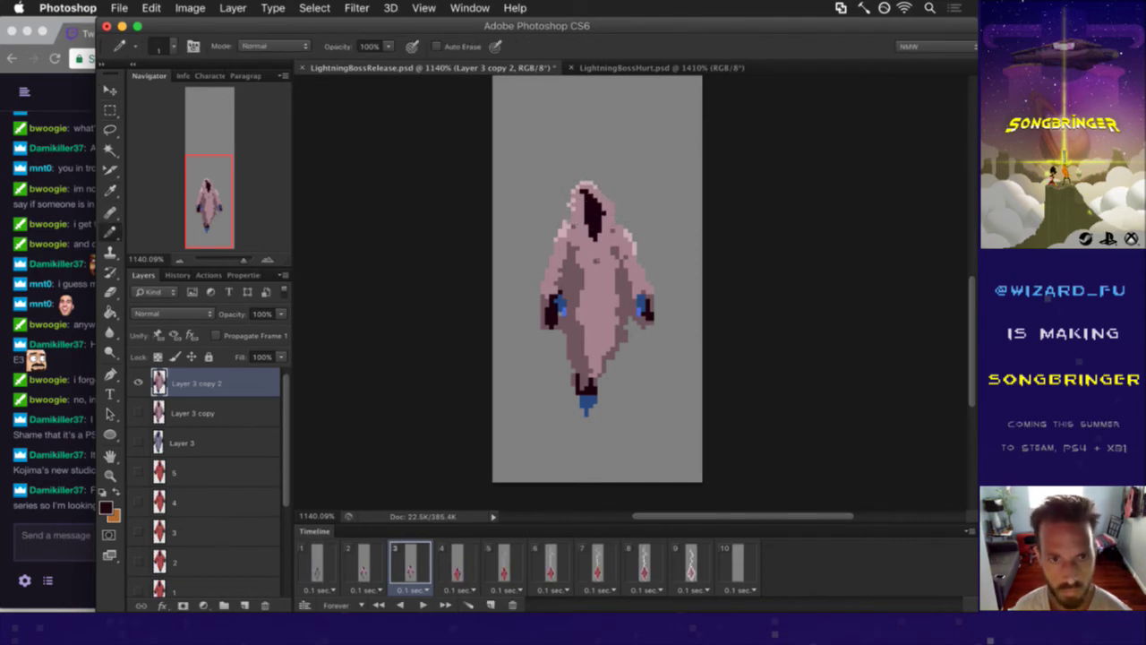
- Touch up the robe beneath the hood with a sampled shade and erase the highlight pixels along the left-side shoulder
{"action": "key", "text": "e"}
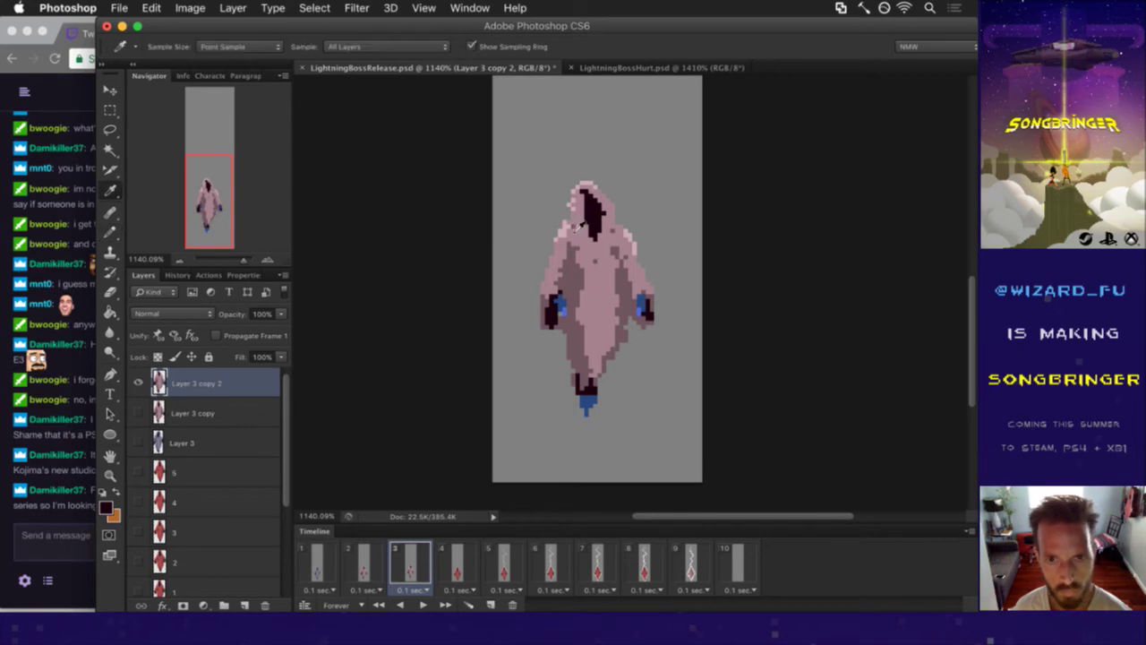
{"action": "key", "text": "b"}
{"action": "left_click", "coordinate": [578, 244], "text": "alt"}
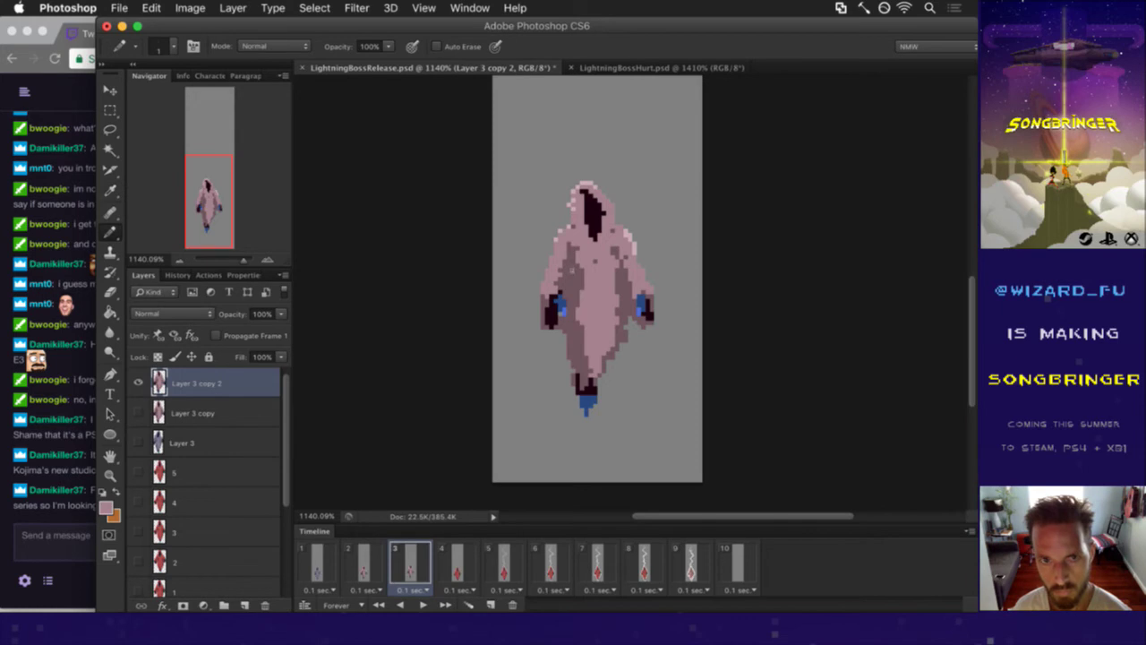
{"action": "key", "text": "e"}
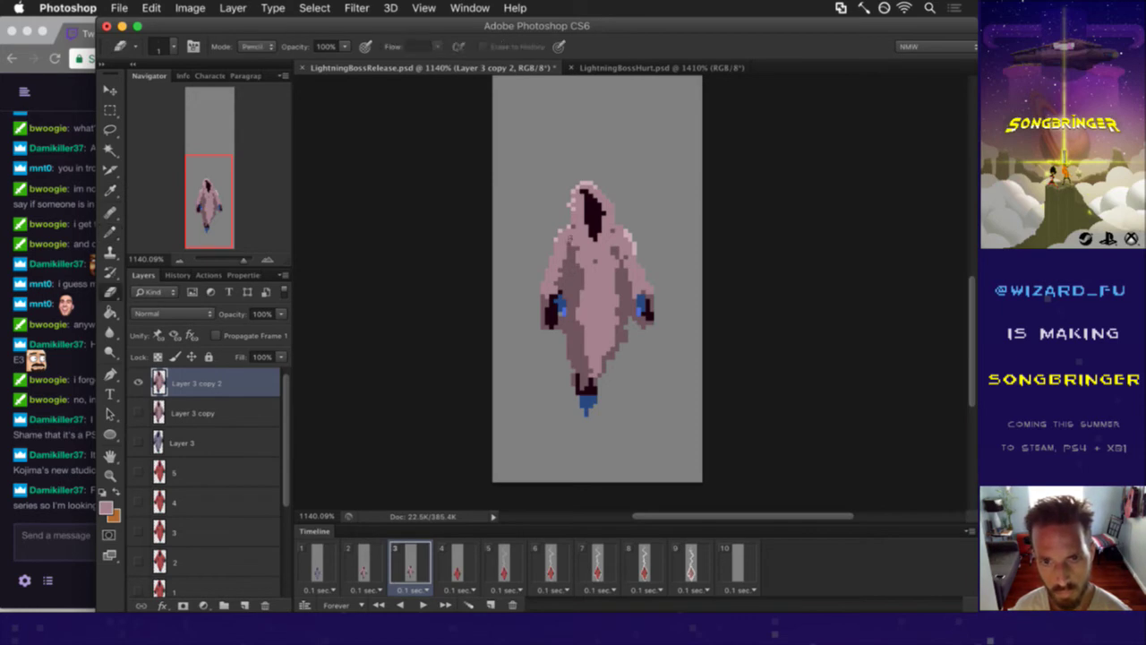
{"action": "left_click", "coordinate": [558, 236]}
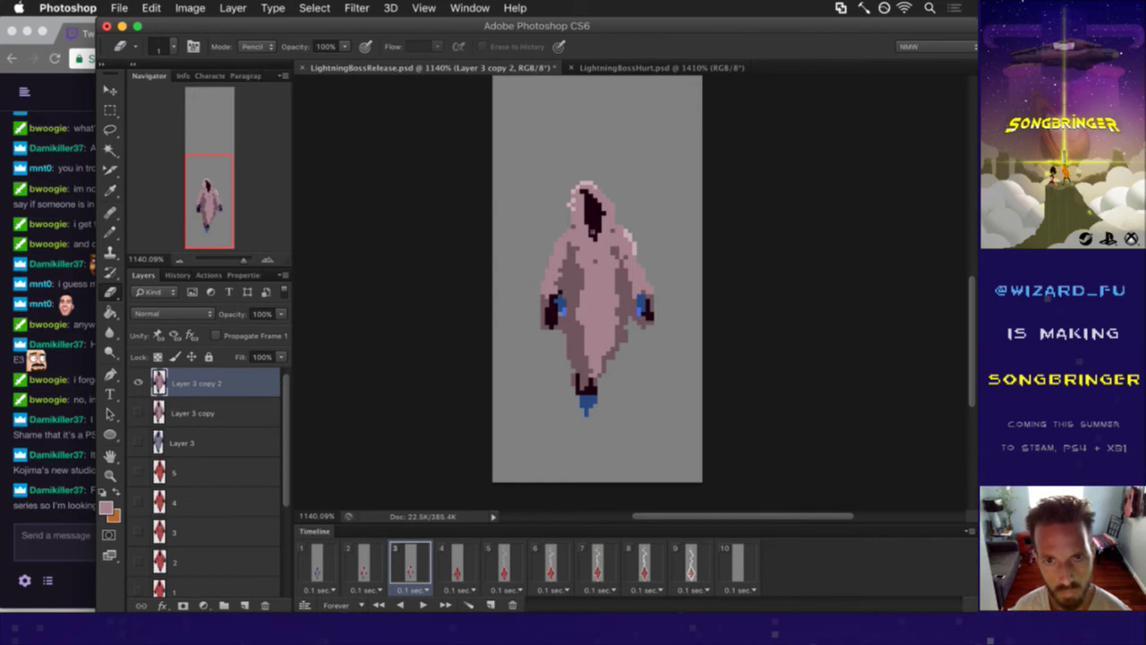
- Shade the hood's left edge darker, clean up the chest with sampled robe shades, and save the file
{"action": "key", "text": "b"}
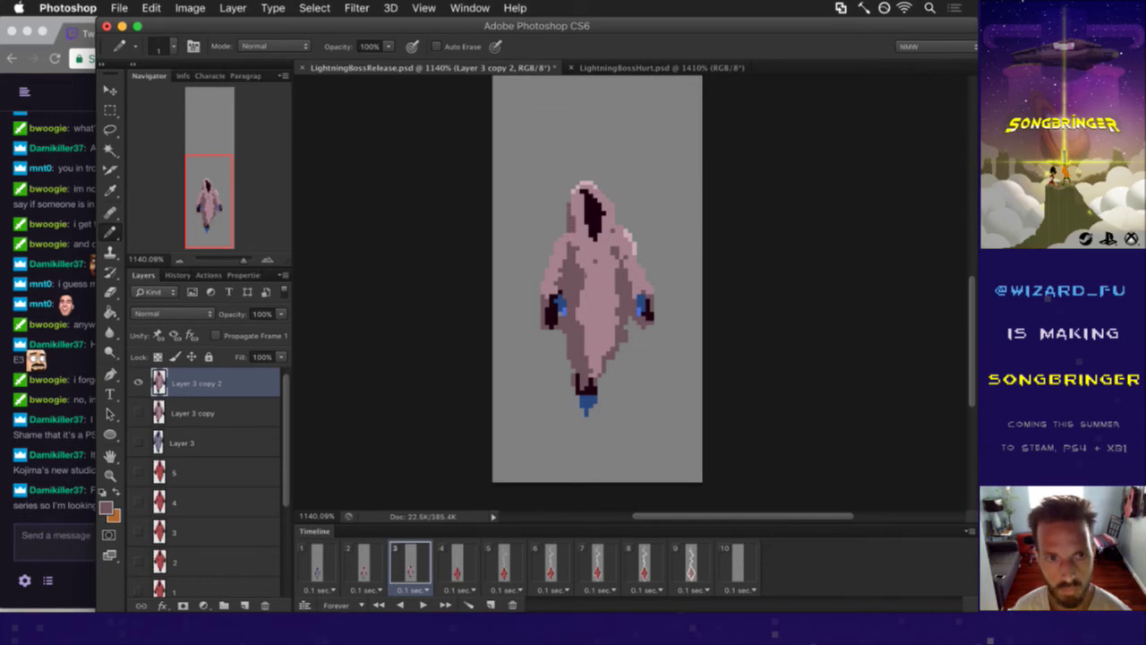
{"action": "left_click", "coordinate": [581, 244], "text": "alt"}
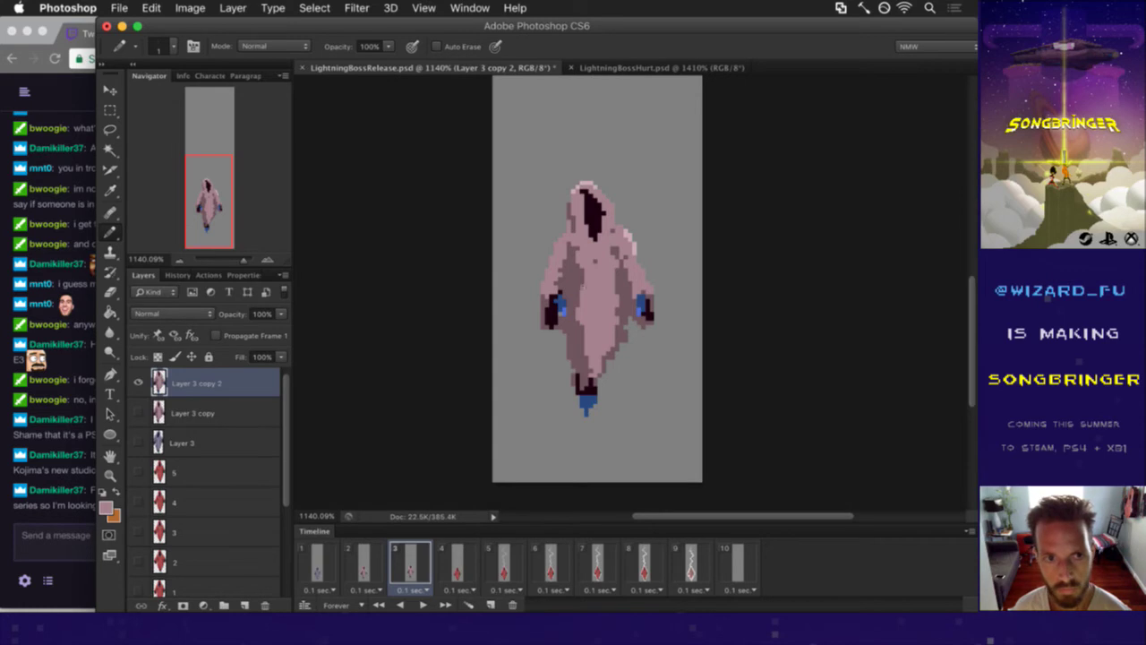
{"action": "key", "text": "super+s"}
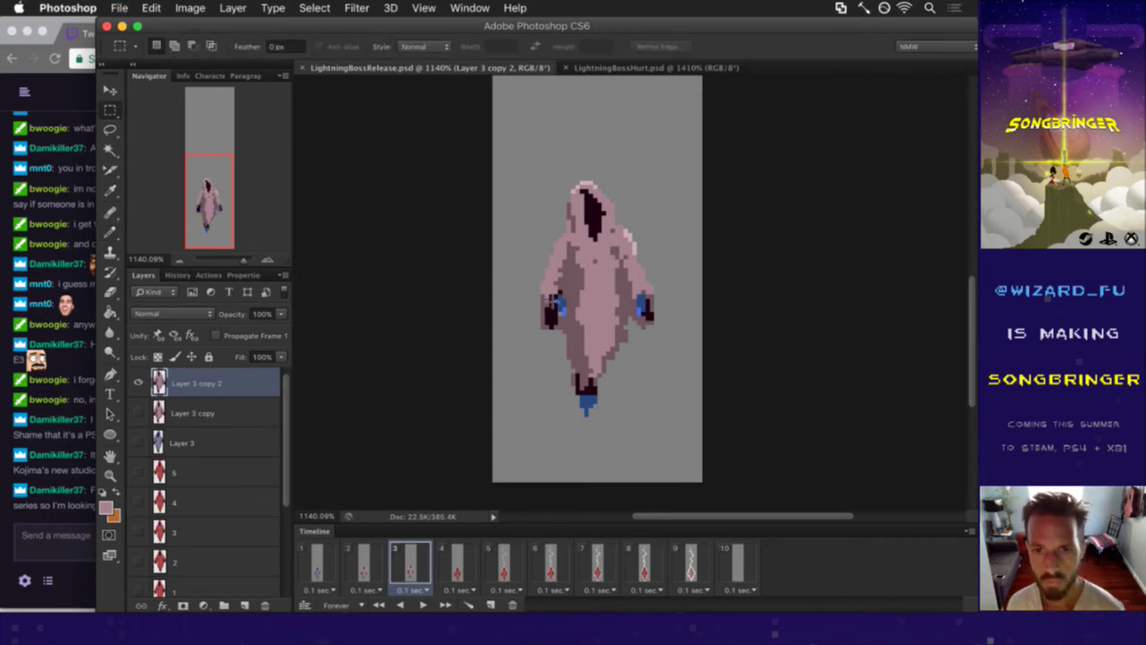
{"action": "left_click", "coordinate": [560, 343]}
{"action": "key", "text": "super+s"}
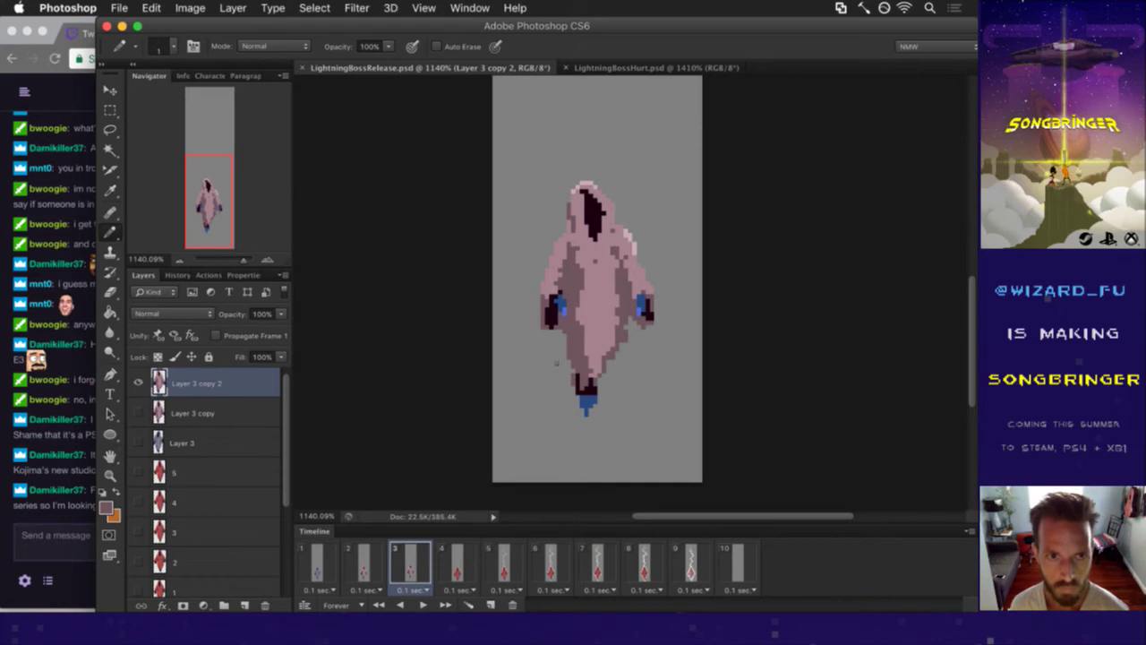
- Select the boss's right-side hand in frame 3, flip it horizontally so the blue glow faces outward, and deselect it
{"action": "key", "text": "m"}
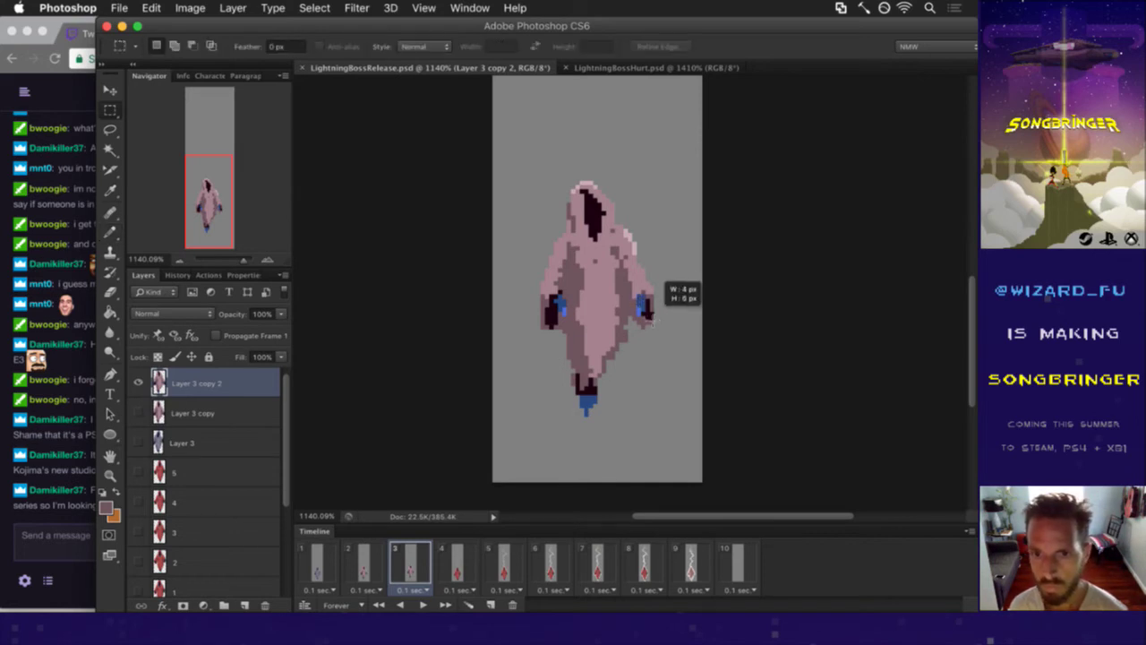
{"action": "left_click_drag", "start_coordinate": [638, 292], "coordinate": [662, 326]}
{"action": "key", "text": "v"}
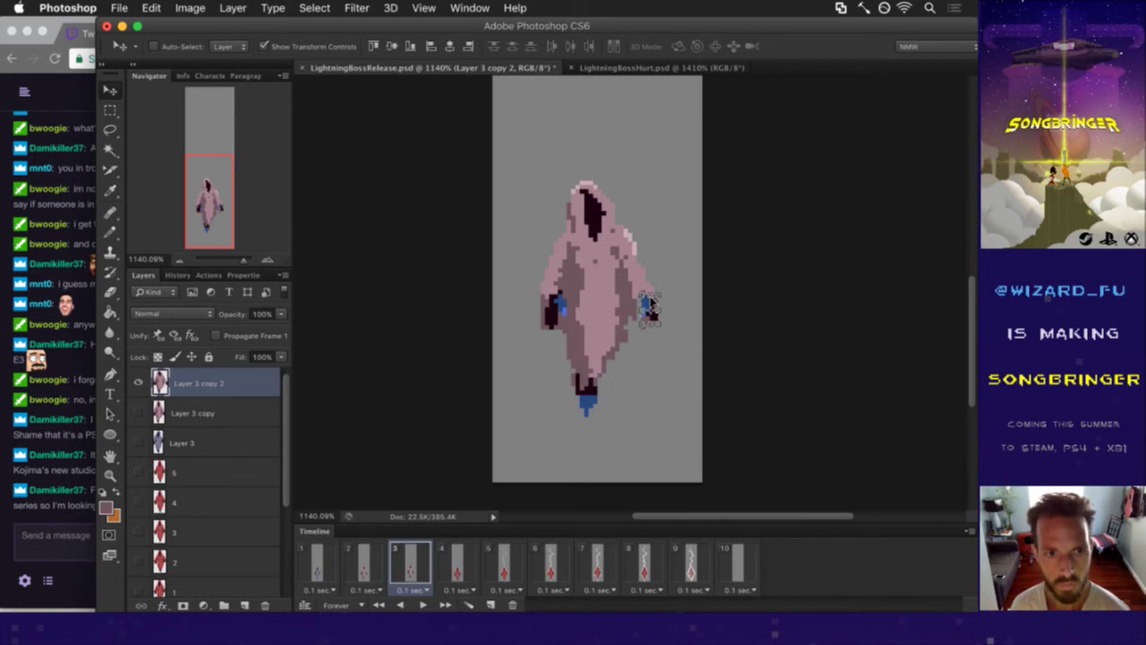
{"action": "key", "text": "super+t"}
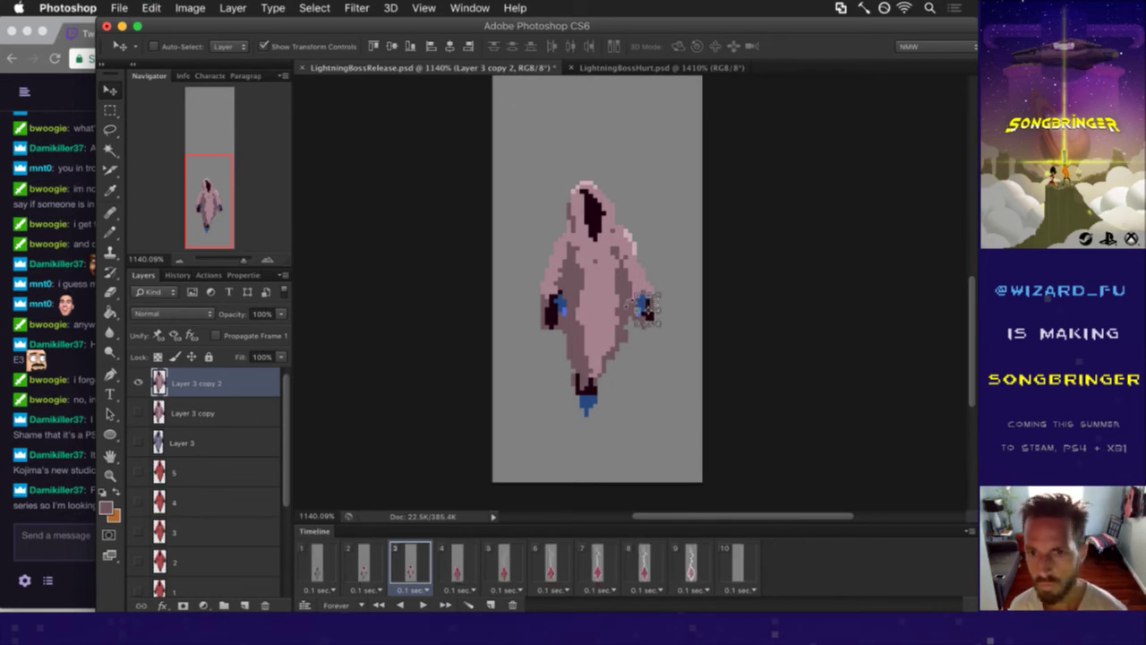
{"action": "right_click", "coordinate": [676, 299]}
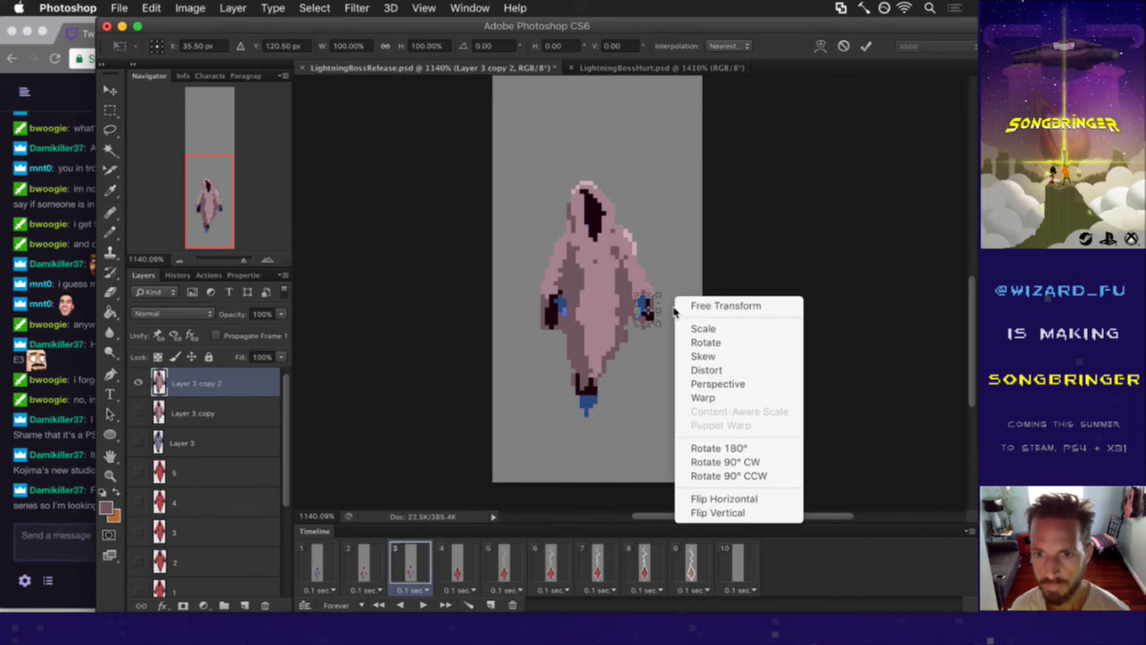
{"action": "left_click", "coordinate": [716, 498]}
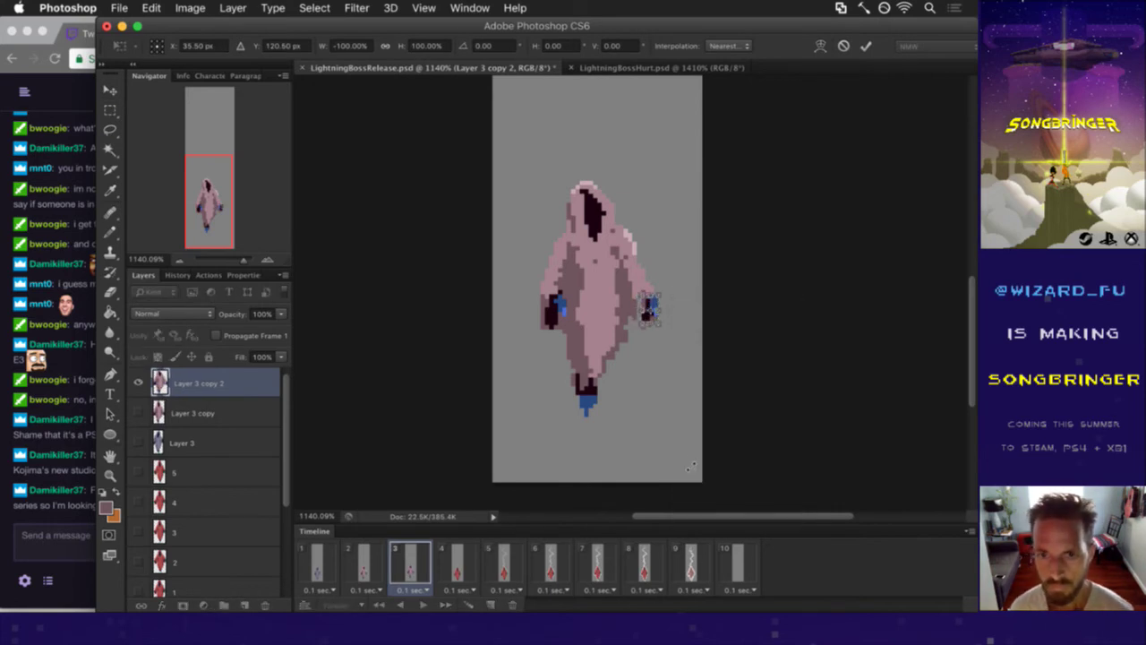
{"action": "key", "text": "Return"}
{"action": "key", "text": "m"}
{"action": "key", "text": "super+z"}
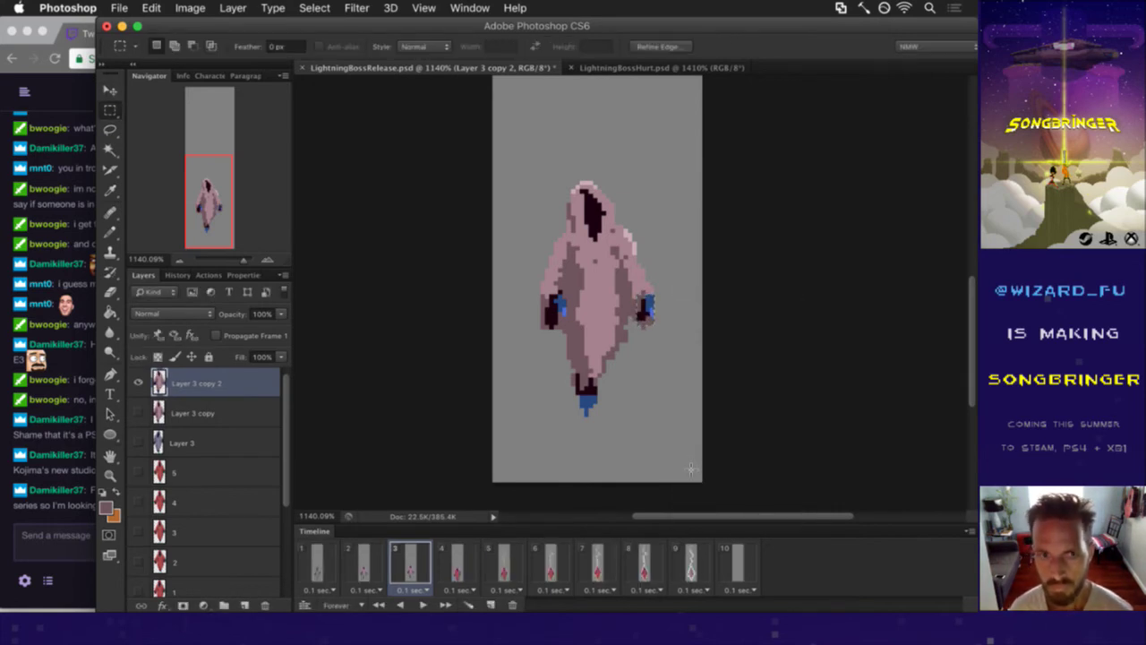
{"action": "key", "text": "super+d"}
- Flip the boss's left-side hand horizontally and shift it left to the outer edge of the sleeve
{"action": "left_click_drag", "start_coordinate": [548, 293], "coordinate": [568, 325]}
{"action": "key", "text": "v"}
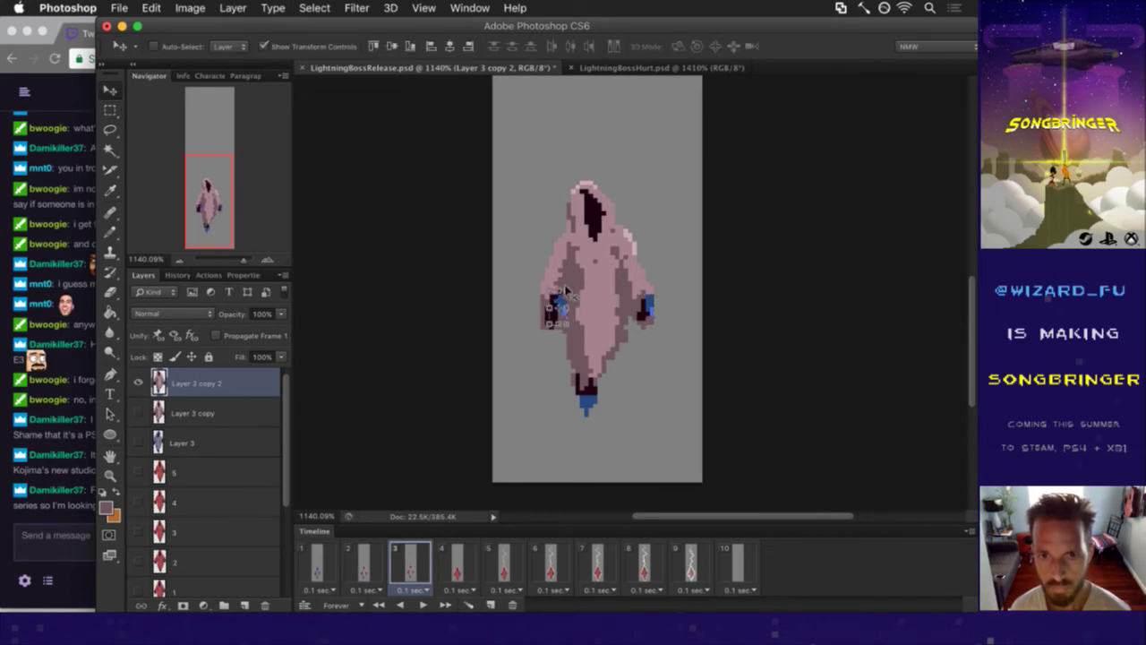
{"action": "key", "text": "super+t"}
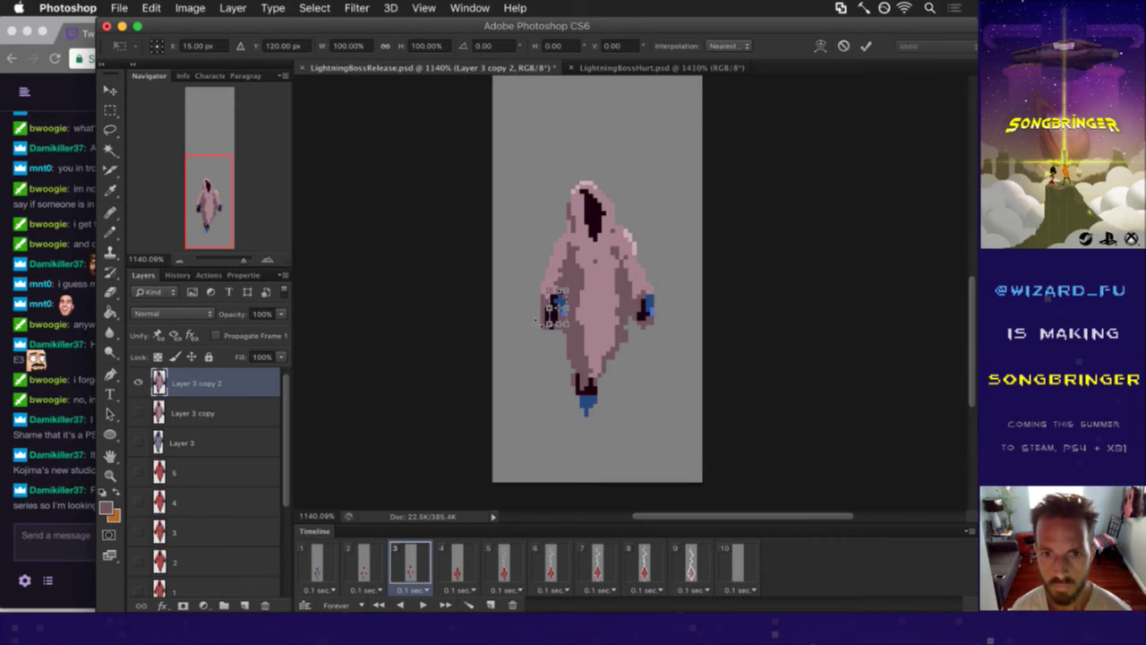
{"action": "right_click", "coordinate": [523, 307]}
{"action": "left_click", "coordinate": [553, 504]}
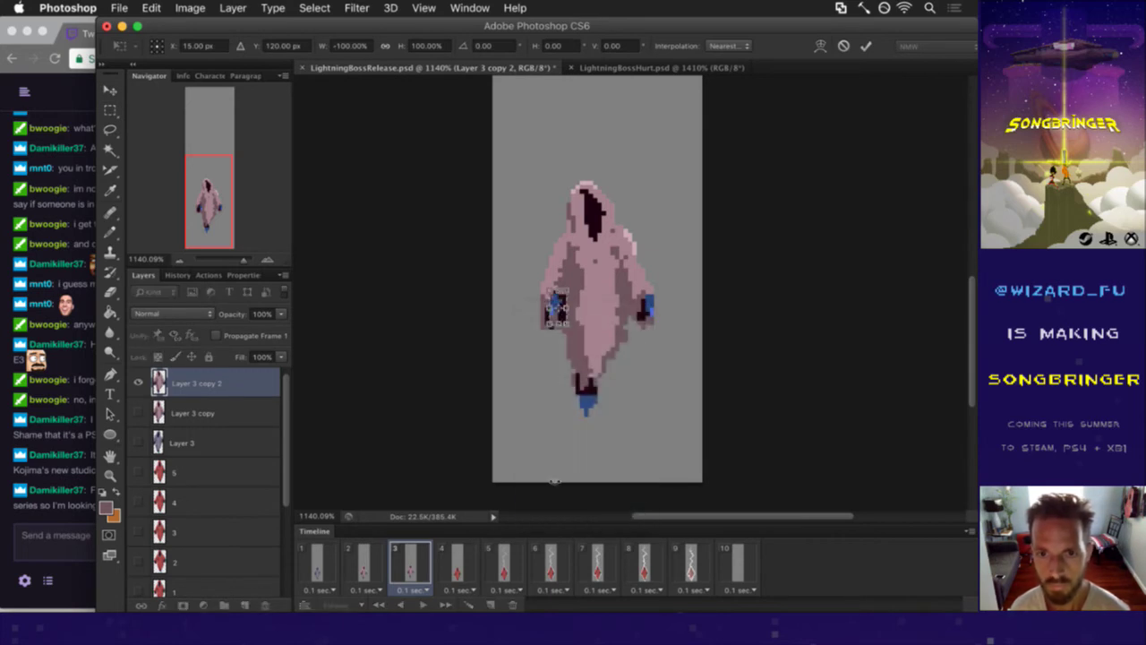
{"action": "key", "text": "Return"}
{"action": "key", "text": "Left"}
{"action": "key", "text": "Left"}
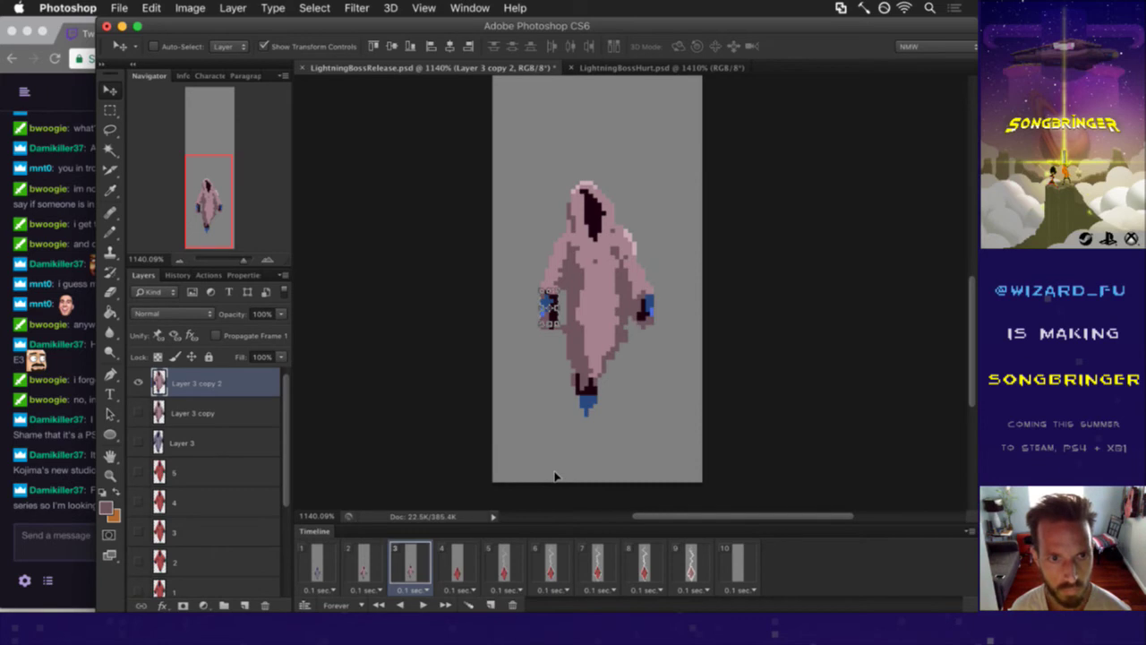
{"action": "key", "text": "m"}
- Erase the stray sleeve pixels around the left-side hand, sample the robe shades for touch-ups, and save the file
{"action": "key", "text": "b"}
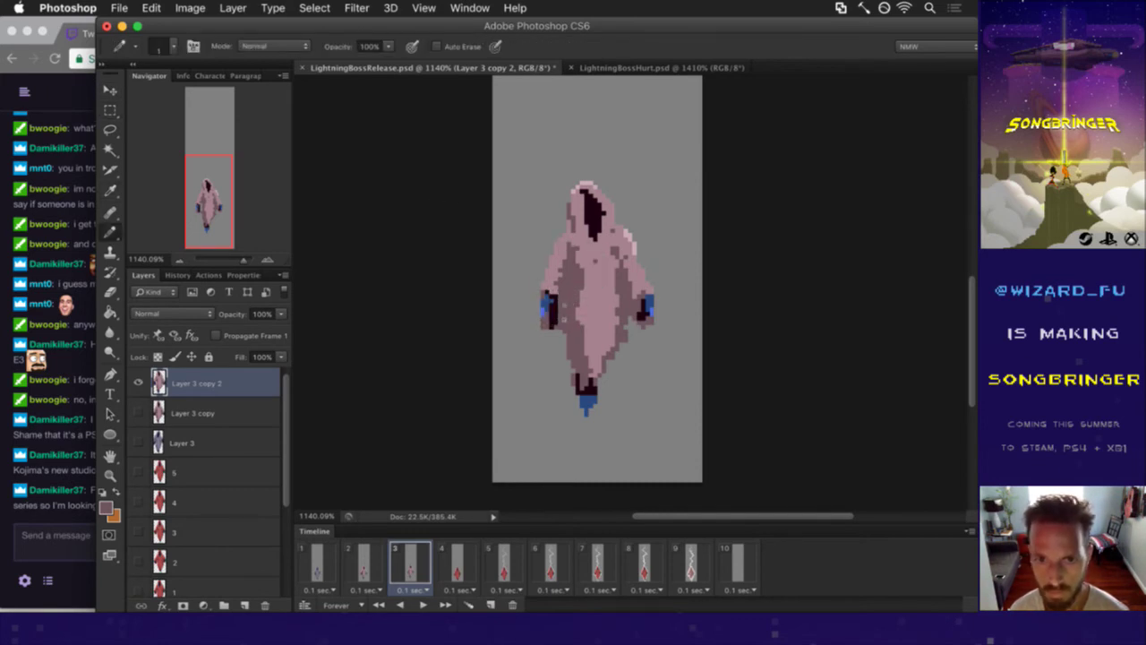
{"action": "key", "text": "e"}
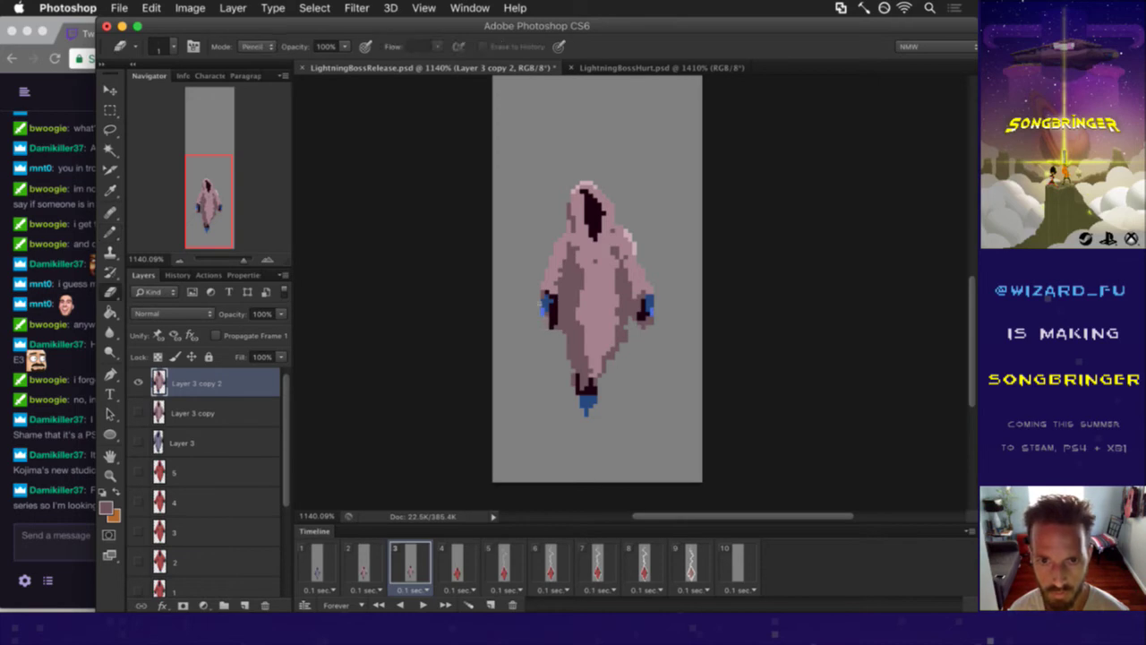
{"action": "key", "text": "i"}
{"action": "left_click", "coordinate": [547, 284]}
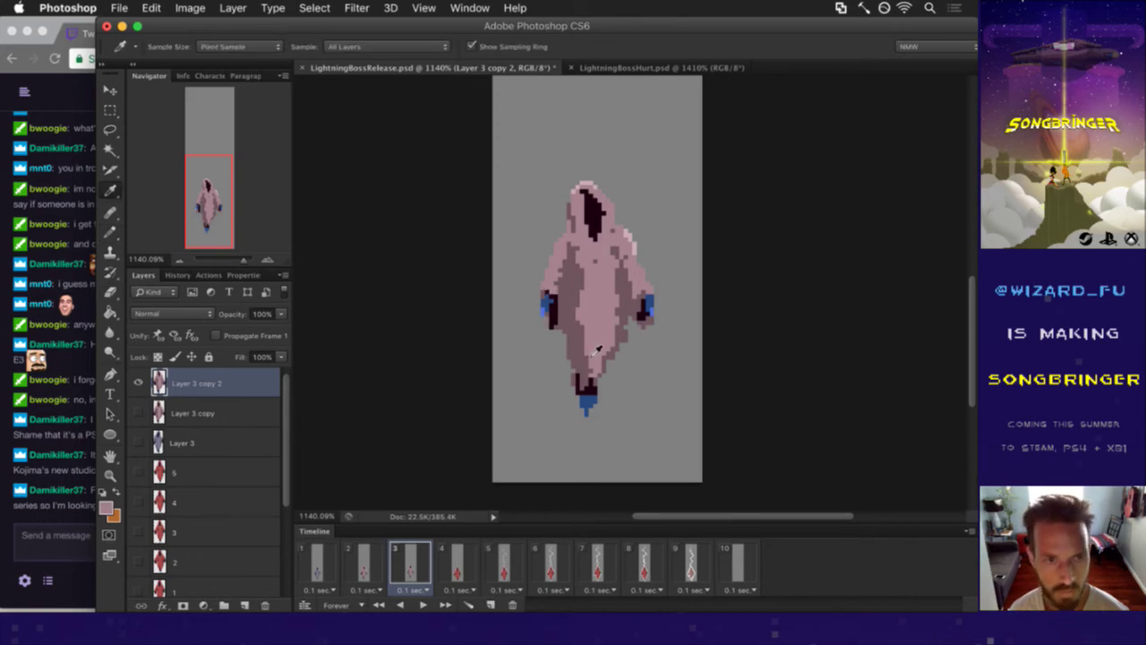
{"action": "left_click", "coordinate": [569, 334]}
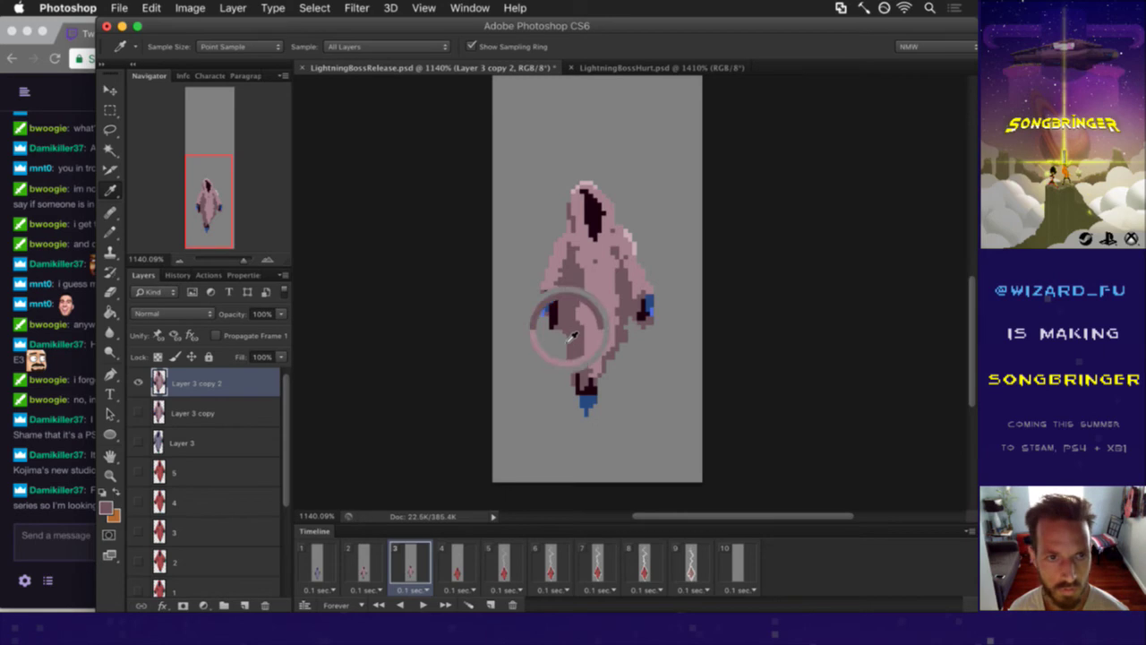
{"action": "key", "text": "b"}
{"action": "key", "text": "super+s"}
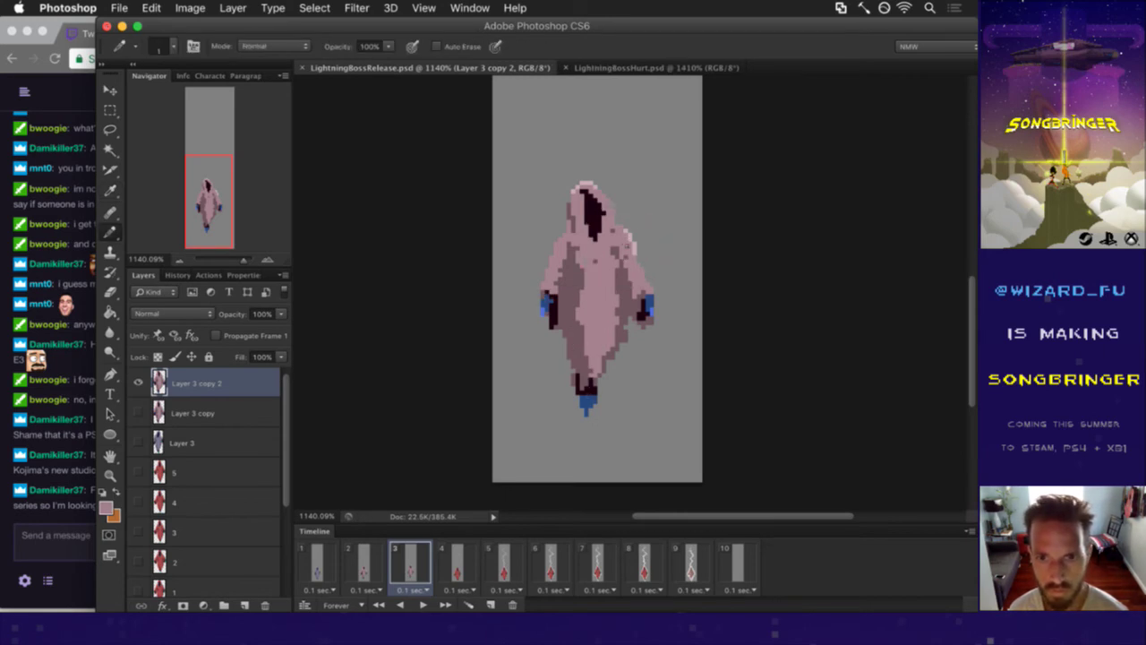
- Pencil over the highlight pixels on the right-side shoulder with the robe shade, erase the stray edge pixels, and save
{"action": "left_click", "coordinate": [627, 242]}
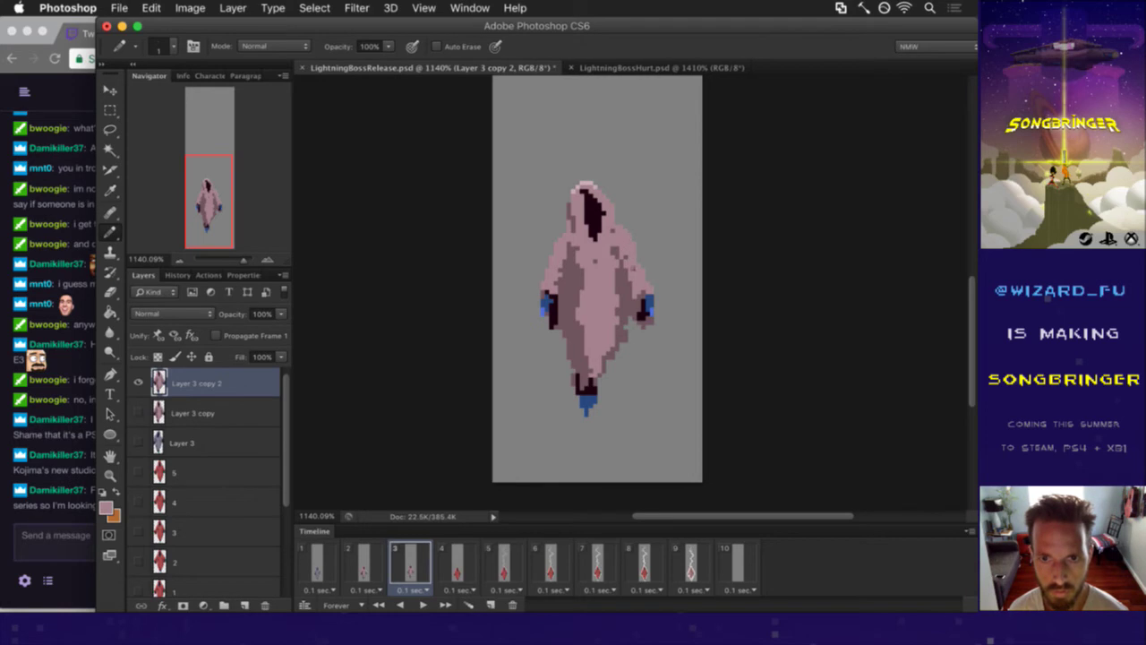
{"action": "key", "text": "e"}
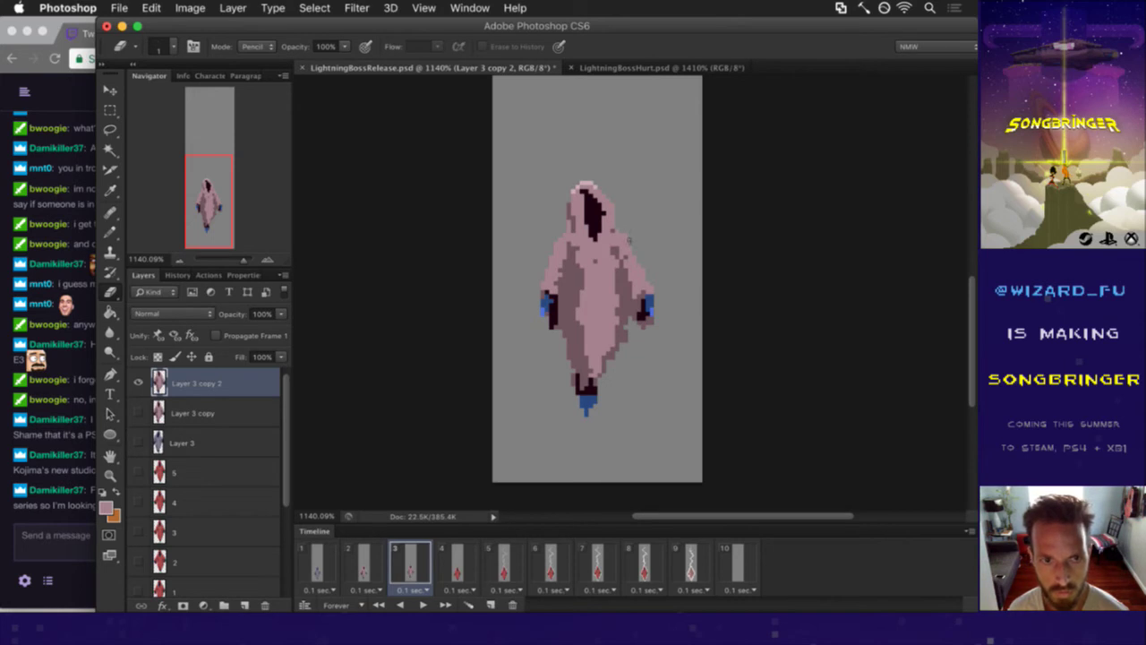
{"action": "key", "text": "super+s"}
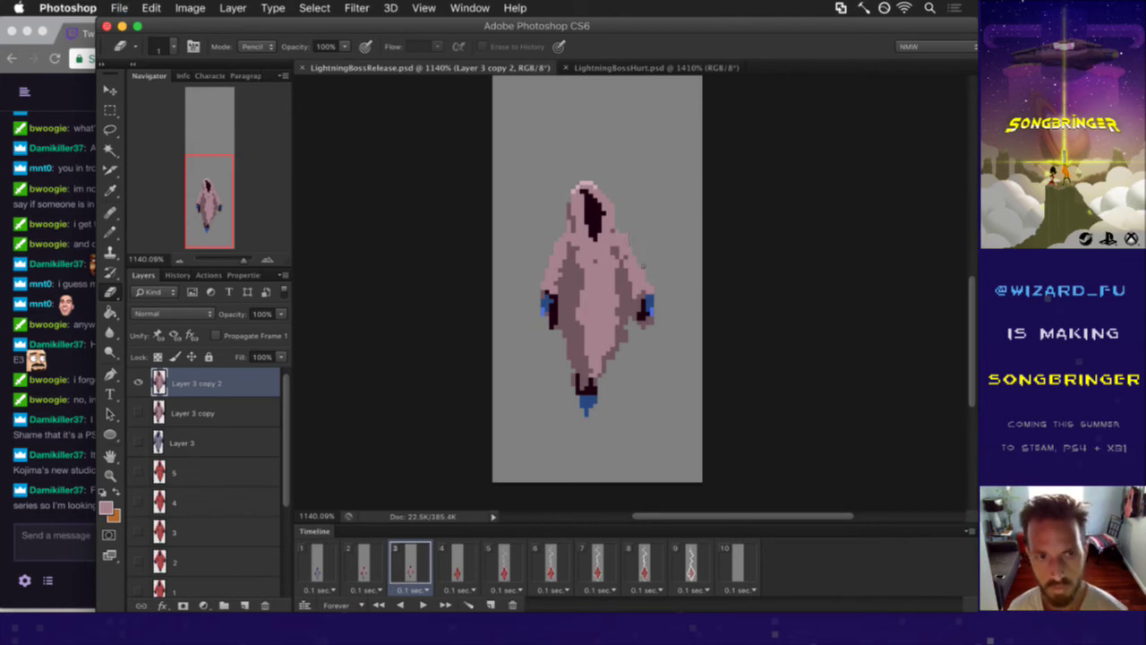
- Step back and forth through frames 1 to 4 to compare the boss's pose and colour between them
{"action": "left_click", "coordinate": [317, 564]}
{"action": "left_click", "coordinate": [364, 564]}
{"action": "left_click", "coordinate": [417, 566]}
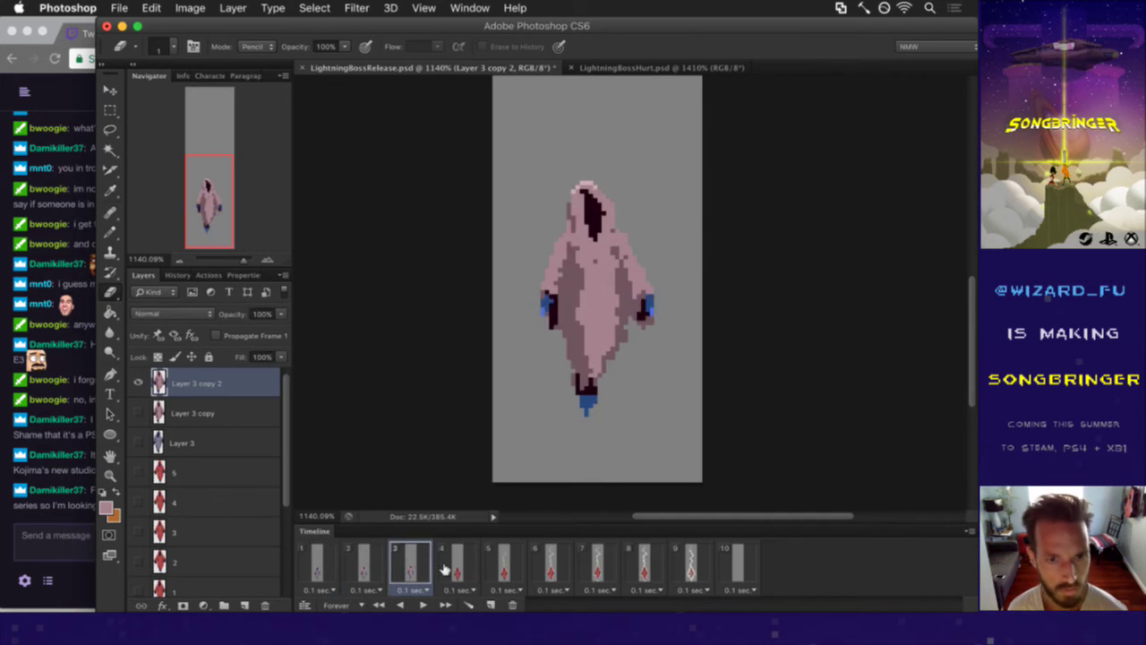
{"action": "left_click", "coordinate": [457, 562]}
{"action": "left_click", "coordinate": [417, 557]}
{"action": "left_click", "coordinate": [462, 560]}
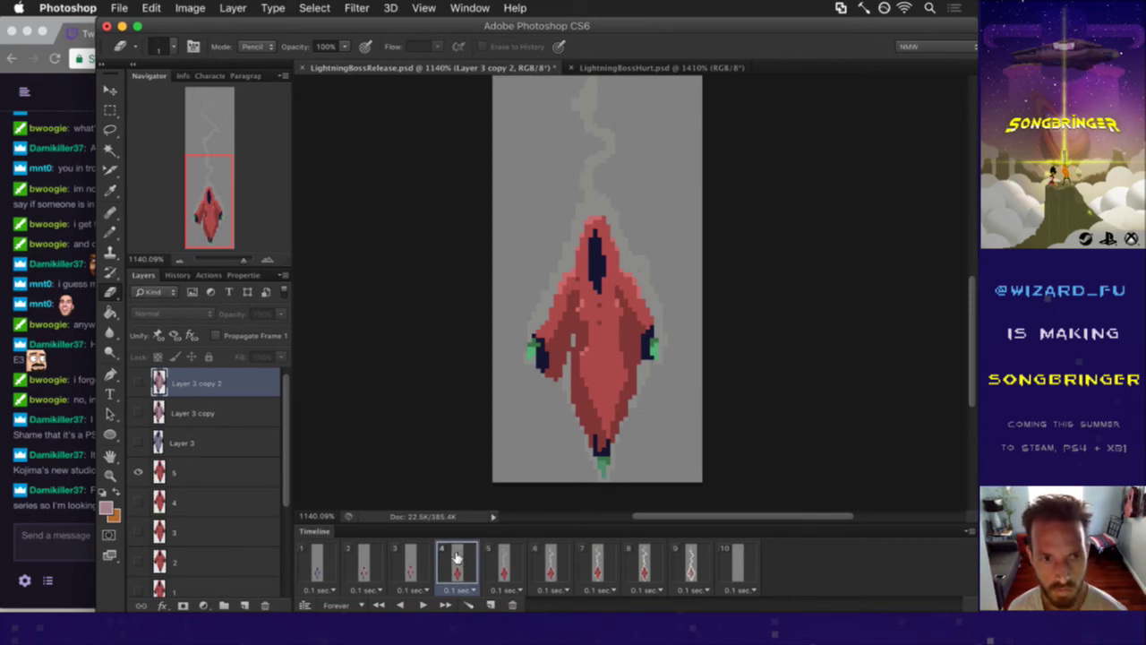
{"action": "left_click", "coordinate": [328, 555]}
{"action": "left_click", "coordinate": [377, 555]}
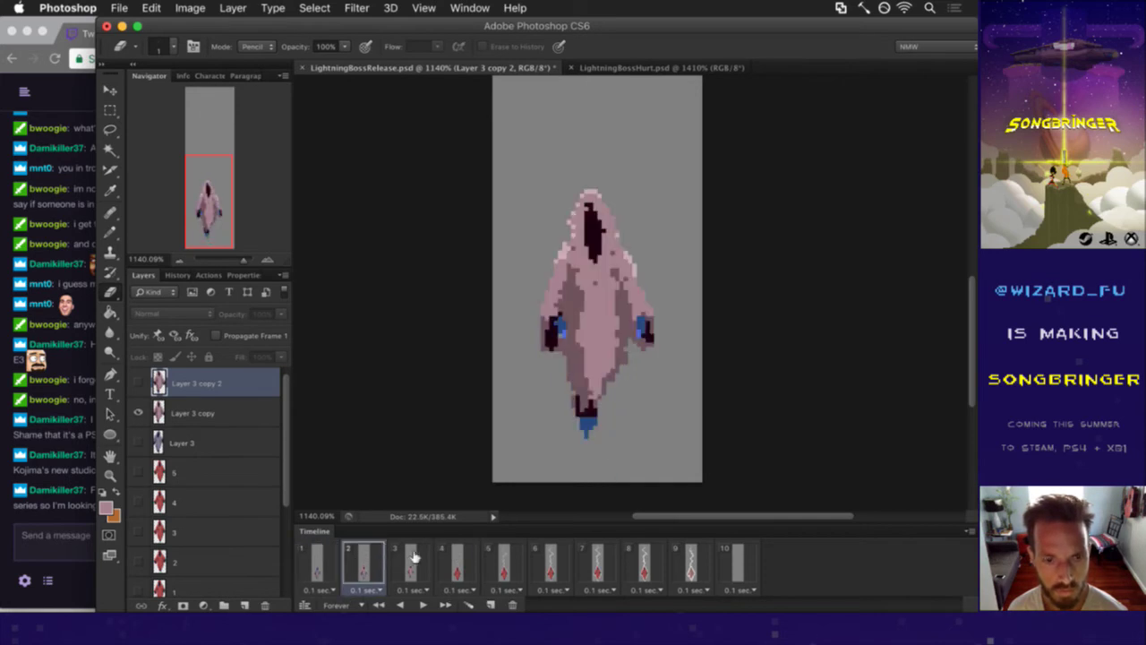
{"action": "left_click", "coordinate": [415, 557]}
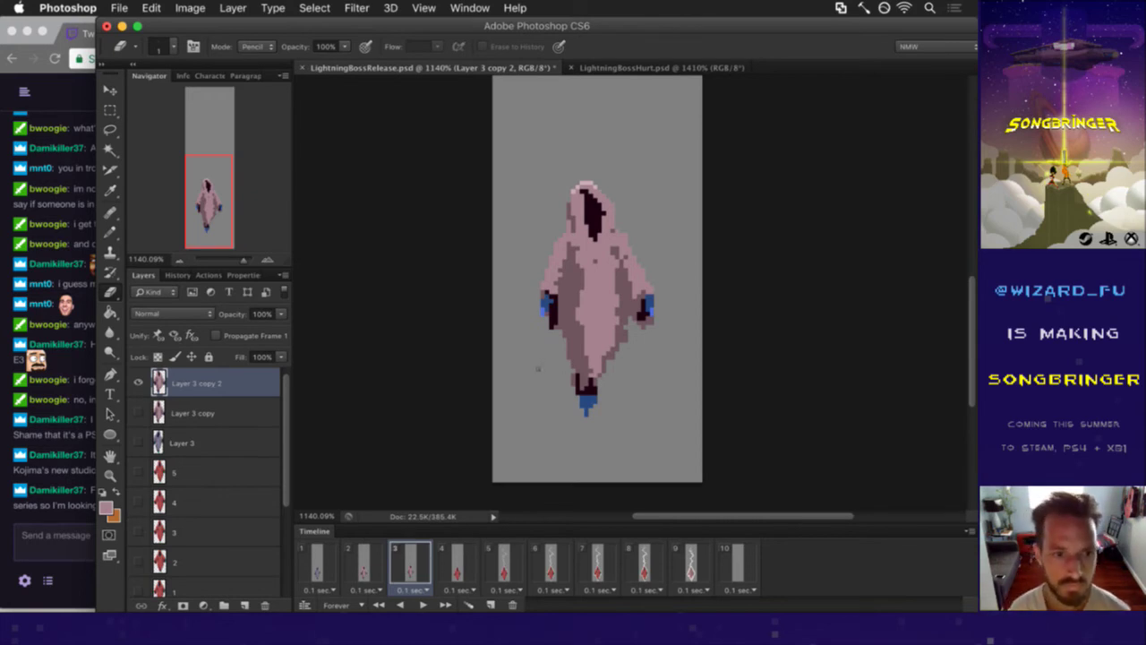
{"action": "left_click", "coordinate": [376, 555]}
{"action": "left_click", "coordinate": [404, 555]}
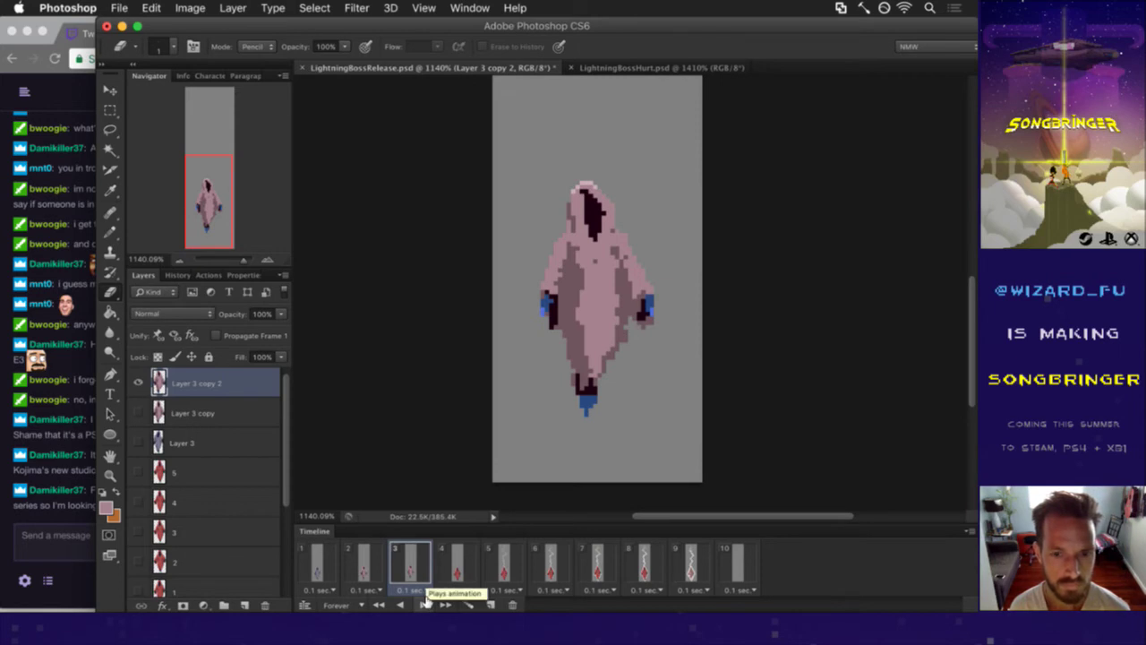
- Play the release animation from frame 1 to check its motion, and stop the playback
{"action": "left_click", "coordinate": [425, 602]}
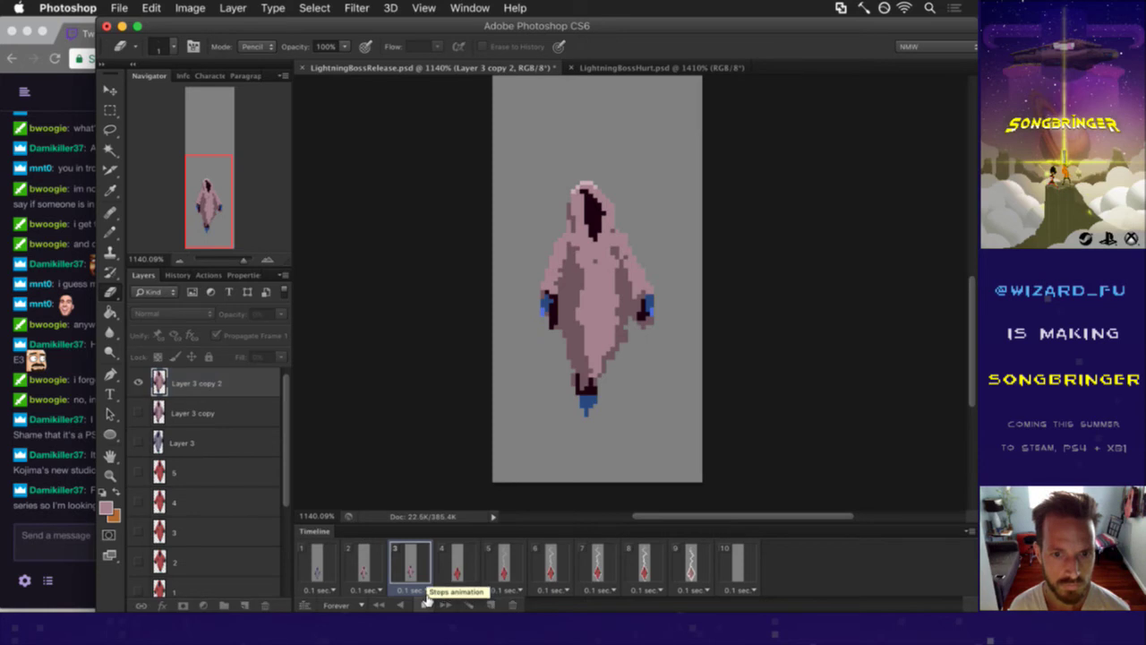
{"action": "left_click", "coordinate": [315, 565]}
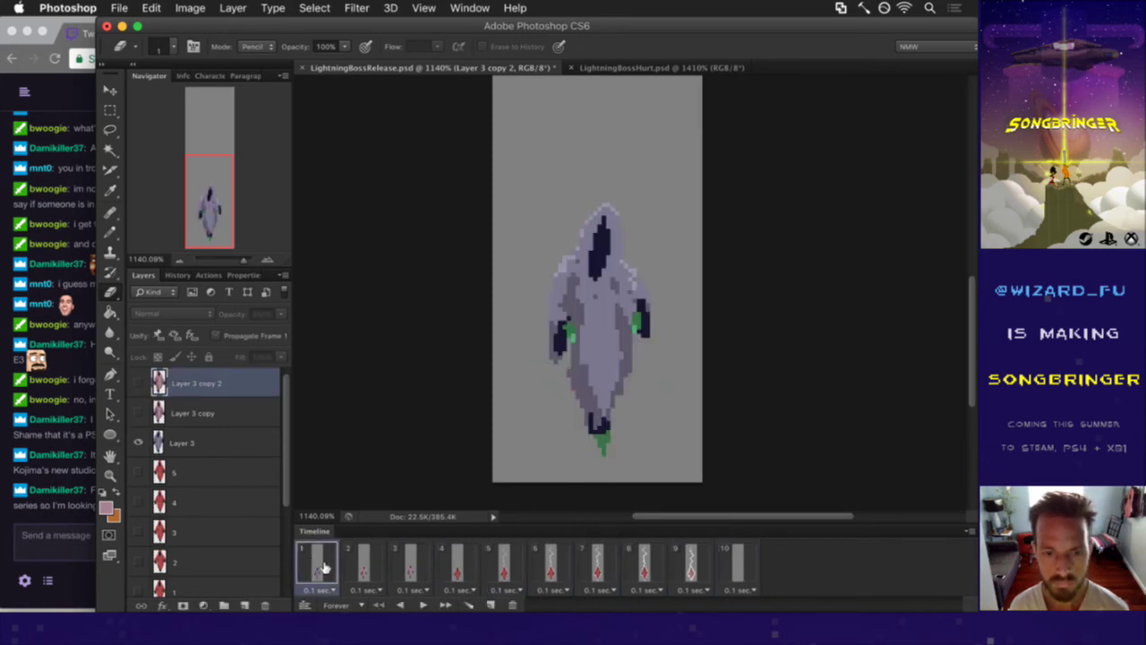
{"action": "left_click", "coordinate": [423, 605]}
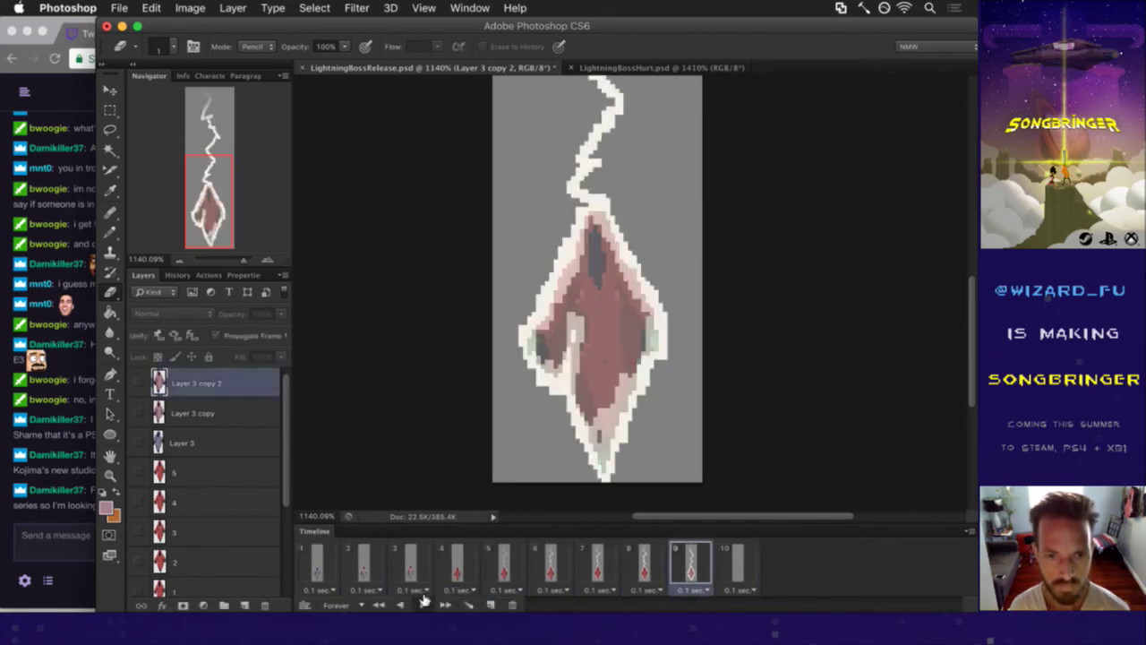
{"action": "left_click", "coordinate": [417, 602]}
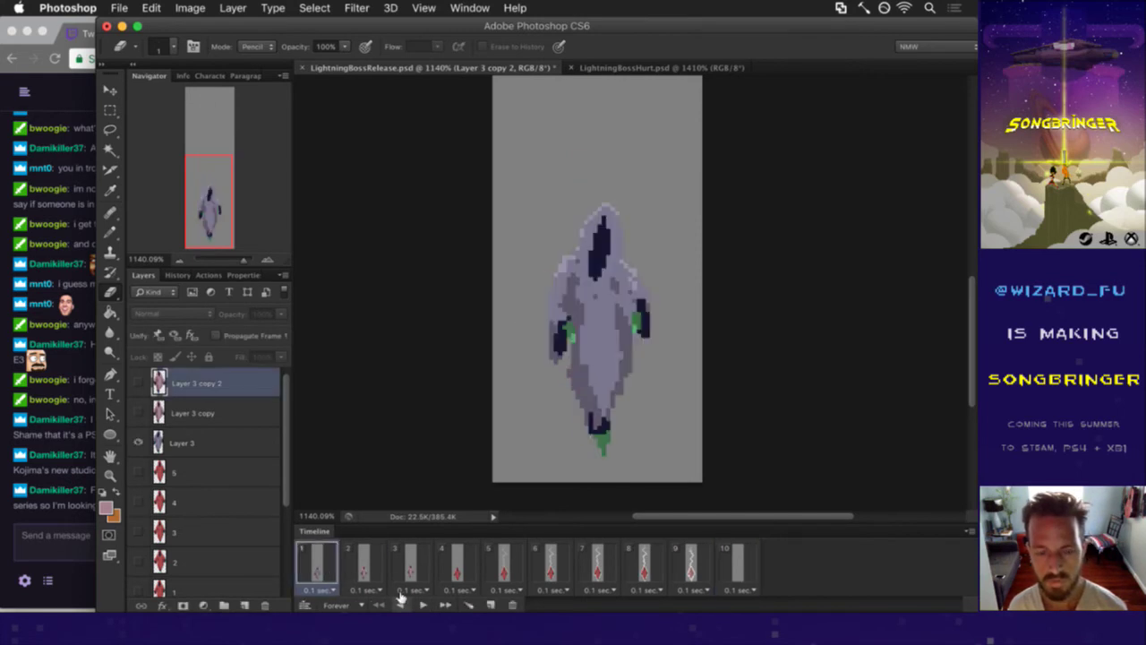
- Render all frames as the PNG image sequence LightningBossRelease.png in the Shadow folder, replacing the existing sequence
{"action": "key", "text": "super+alt+shift+r"}
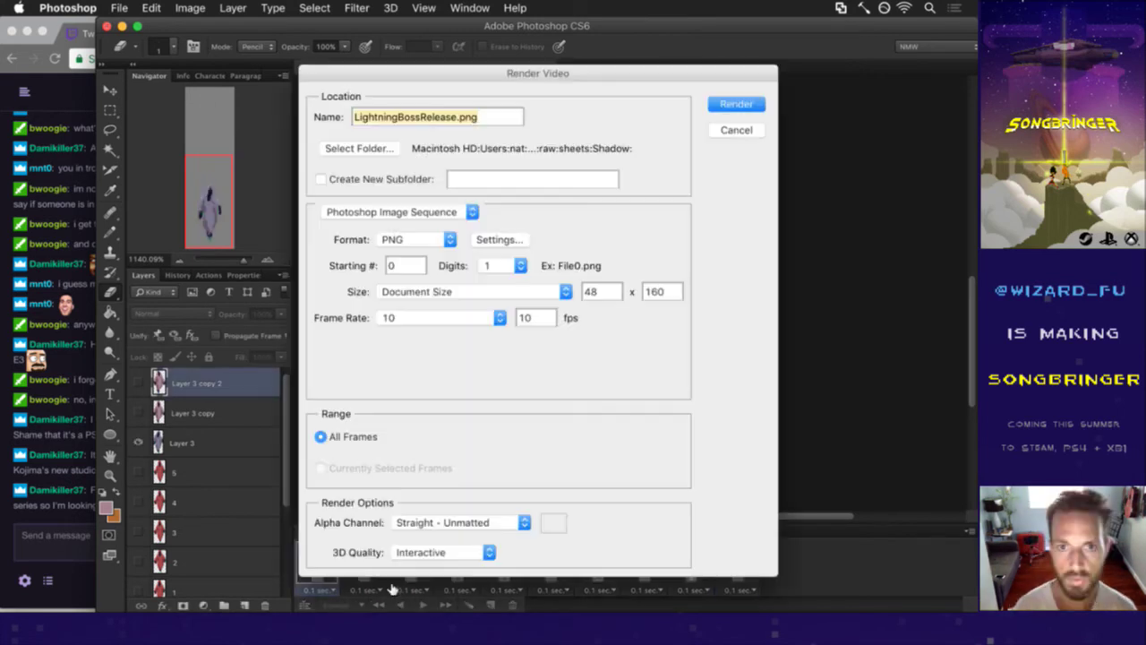
{"action": "key", "text": "Return"}
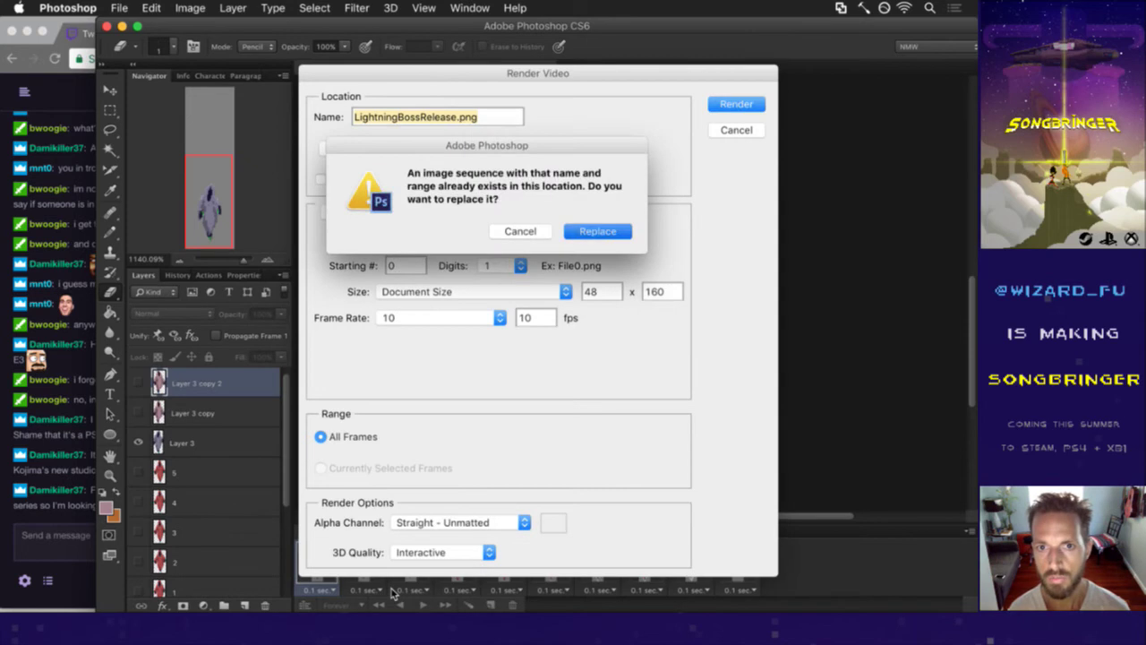
{"action": "key", "text": "Return"}
- Switch to iTerm2, write Saves.txt with :up, and rebuild and run the game to view the new release animation
{"action": "key", "text": "super+Tab"}
{"action": "key", "text": "super+Tab"}
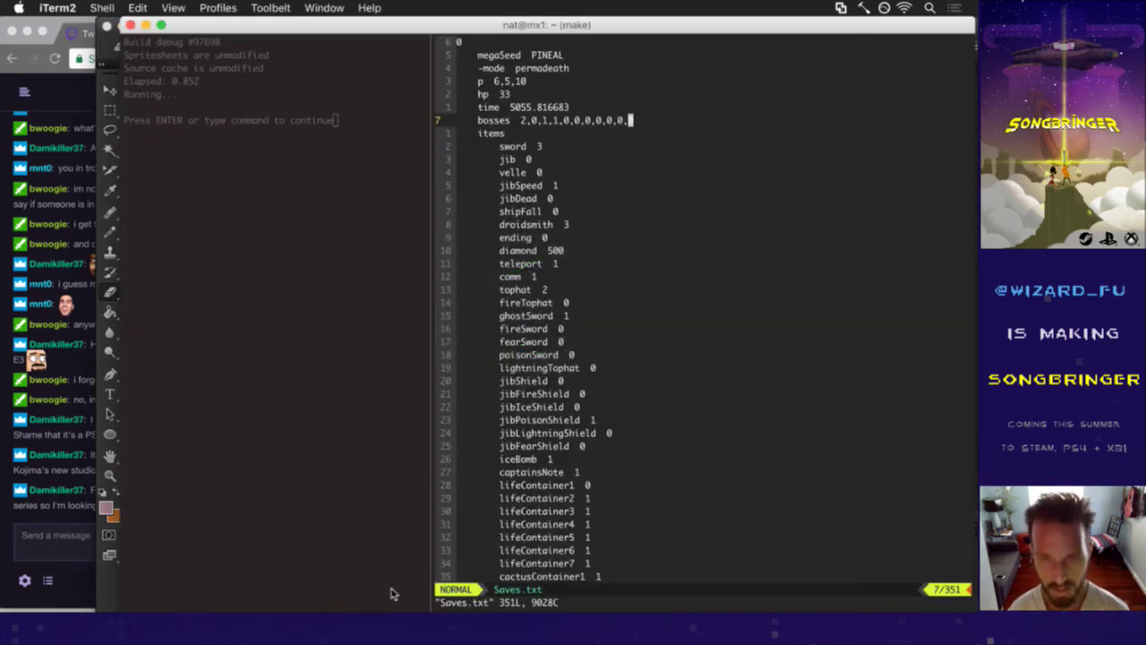
{"action": "type", "text": ":up"}
{"action": "key", "text": "Return"}
{"action": "key", "text": "super+bracketleft"}
{"action": "key", "text": "Return"}
{"action": "key", "text": "super+bracketright"}
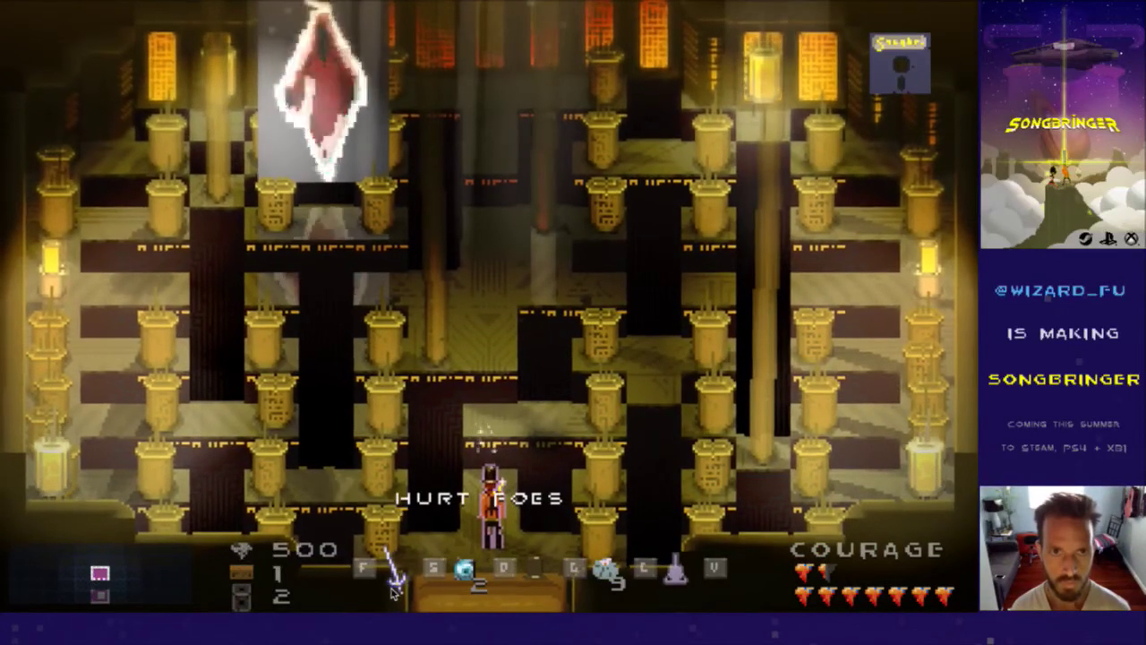
- Switch back to Photoshop and render all frames of LightningBossRelease.png as a PNG image sequence again
{"action": "key", "text": "super+Tab"}
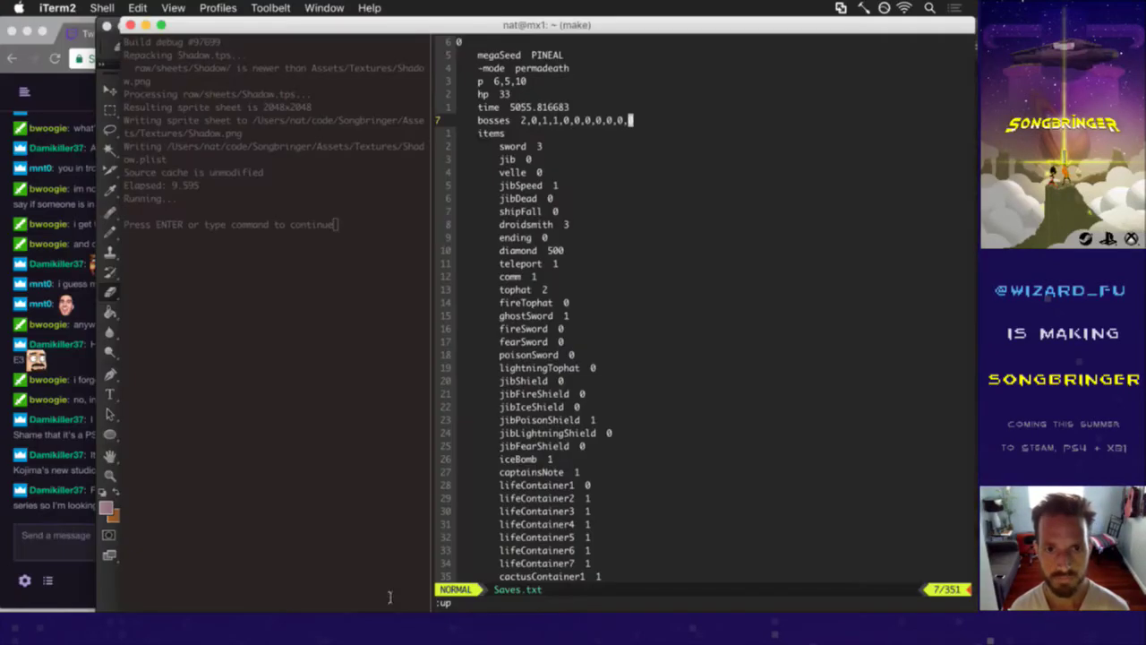
{"action": "key", "text": "super+Tab"}
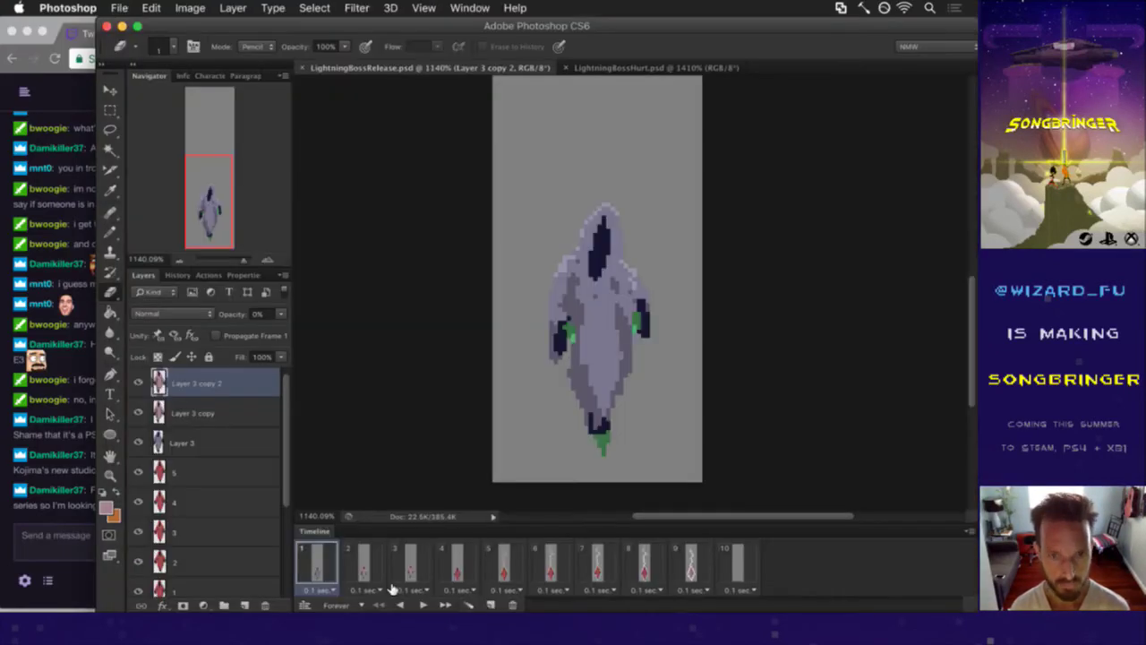
{"action": "key", "text": "F2"}
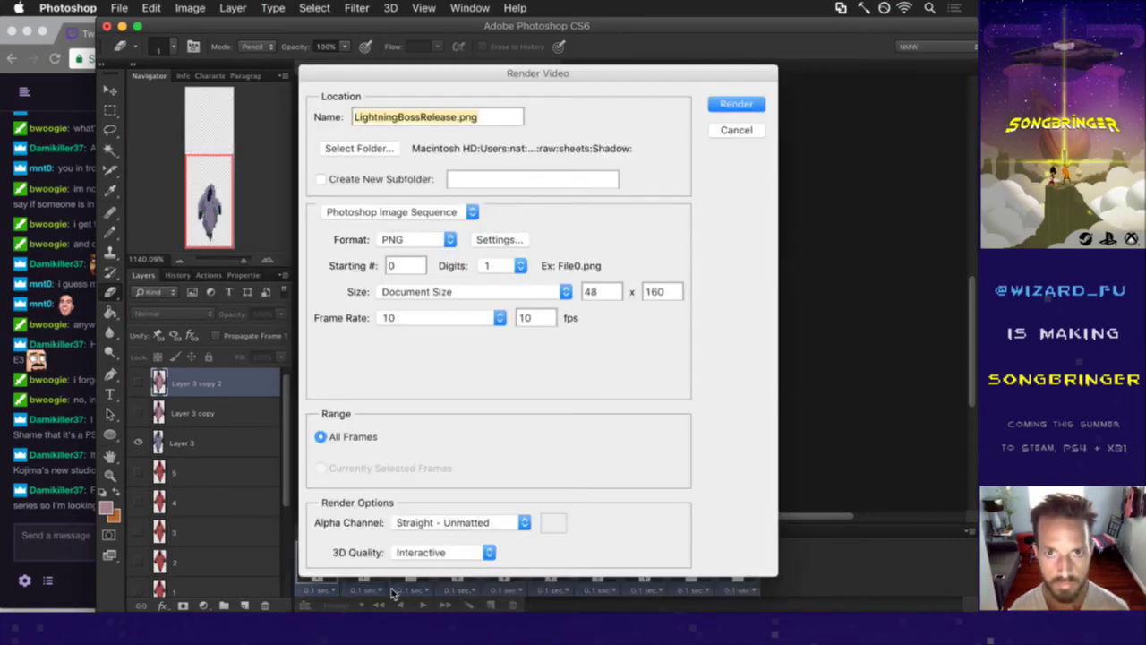
{"action": "key", "text": "Return"}
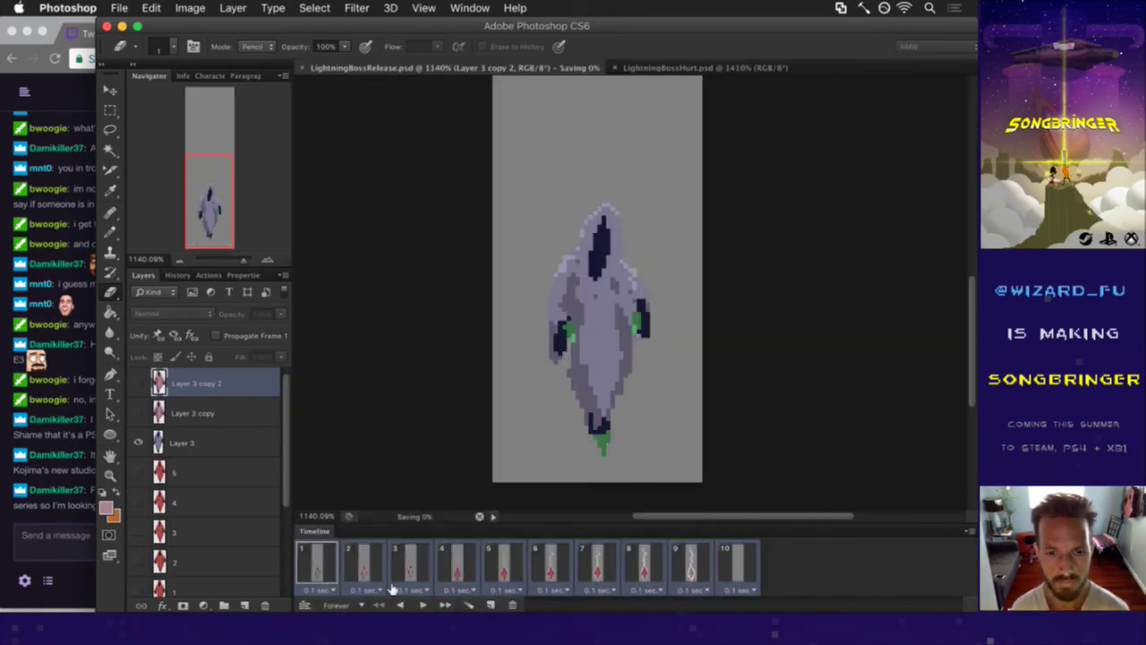
- Switch to iTerm2, rebuild and run the game, and set the blink item to 2 in Saves.txt
{"action": "key", "text": "super+Tab"}
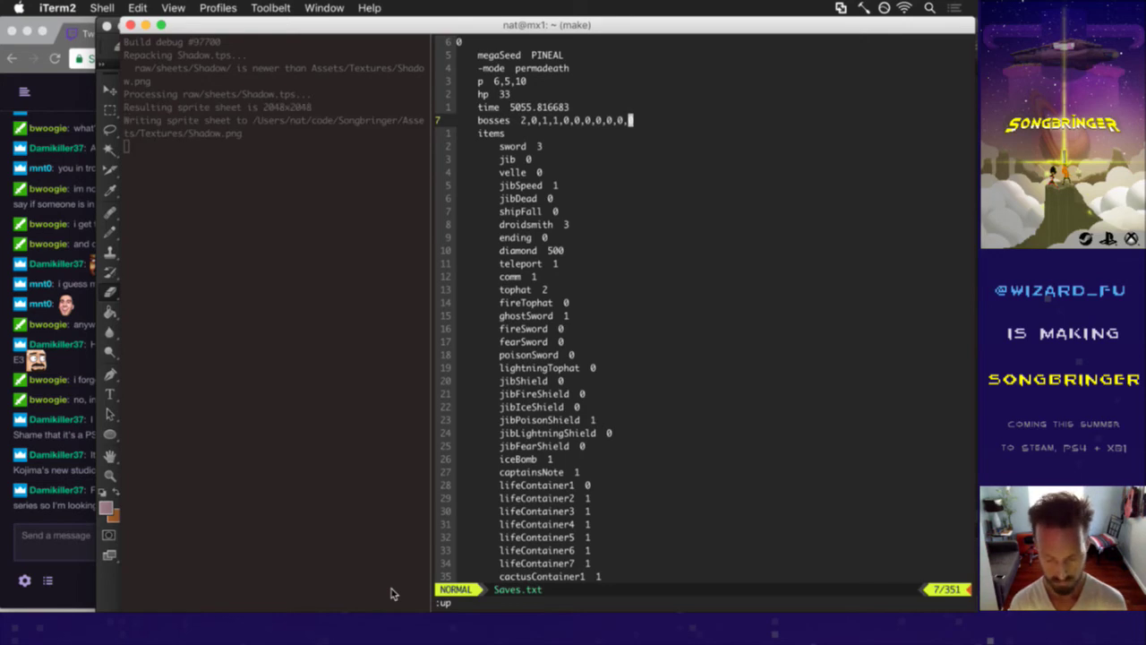
{"action": "key", "text": "Return"}
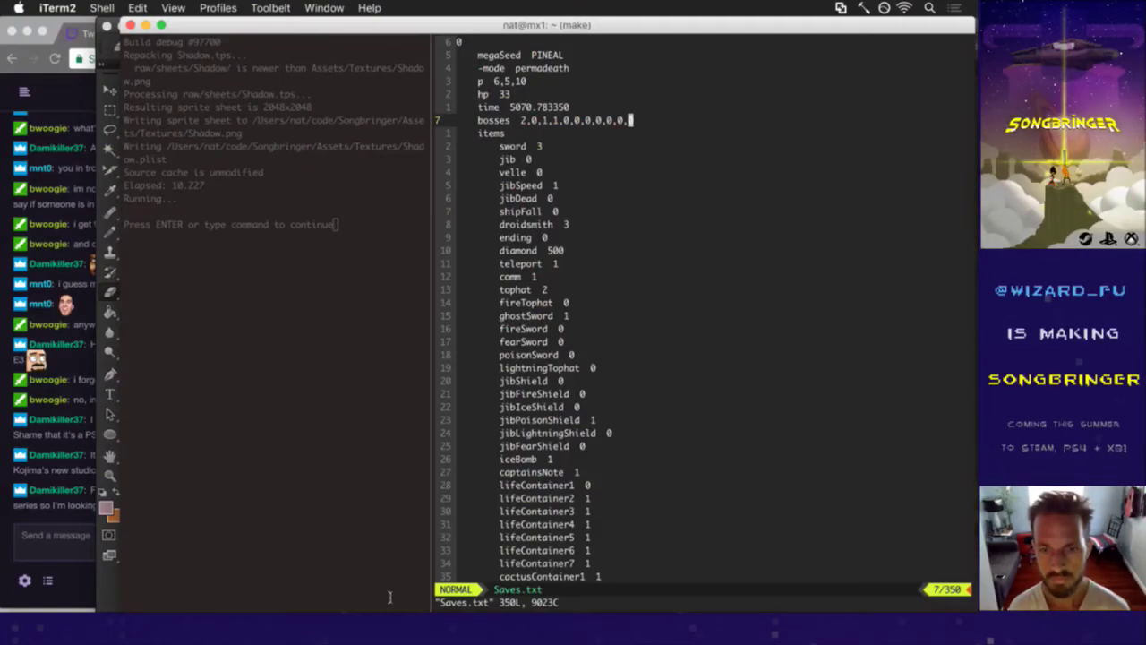
{"action": "type", "text": "/blink"}
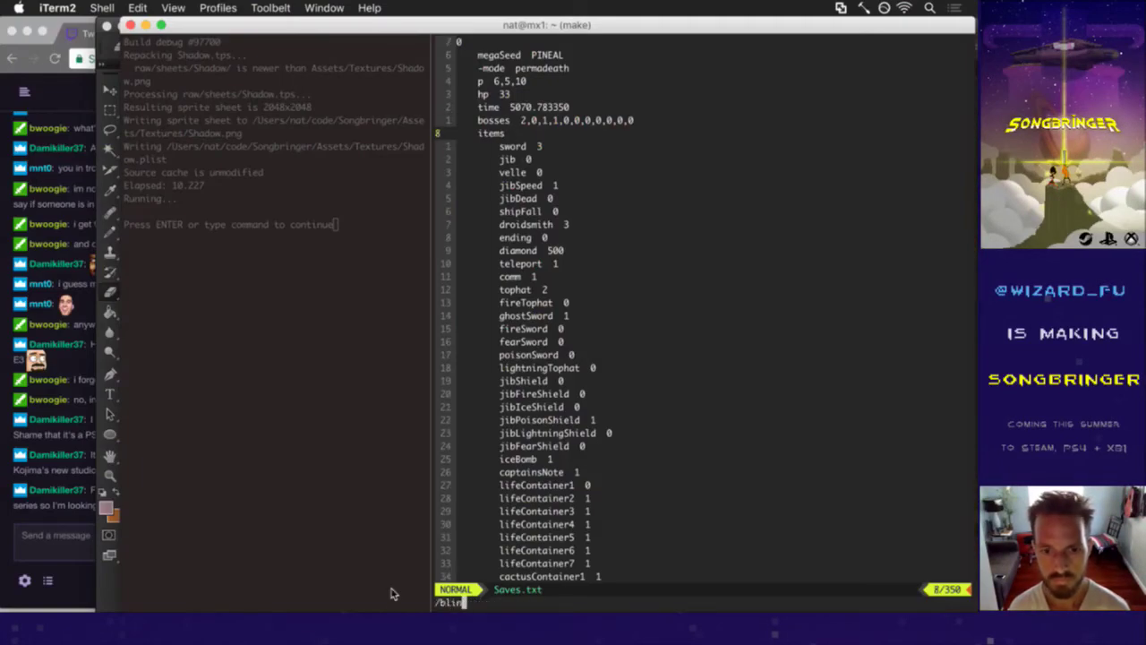
{"action": "key", "text": "Return"}
{"action": "type", "text": "nwr2:w"}
{"action": "key", "text": "Return"}
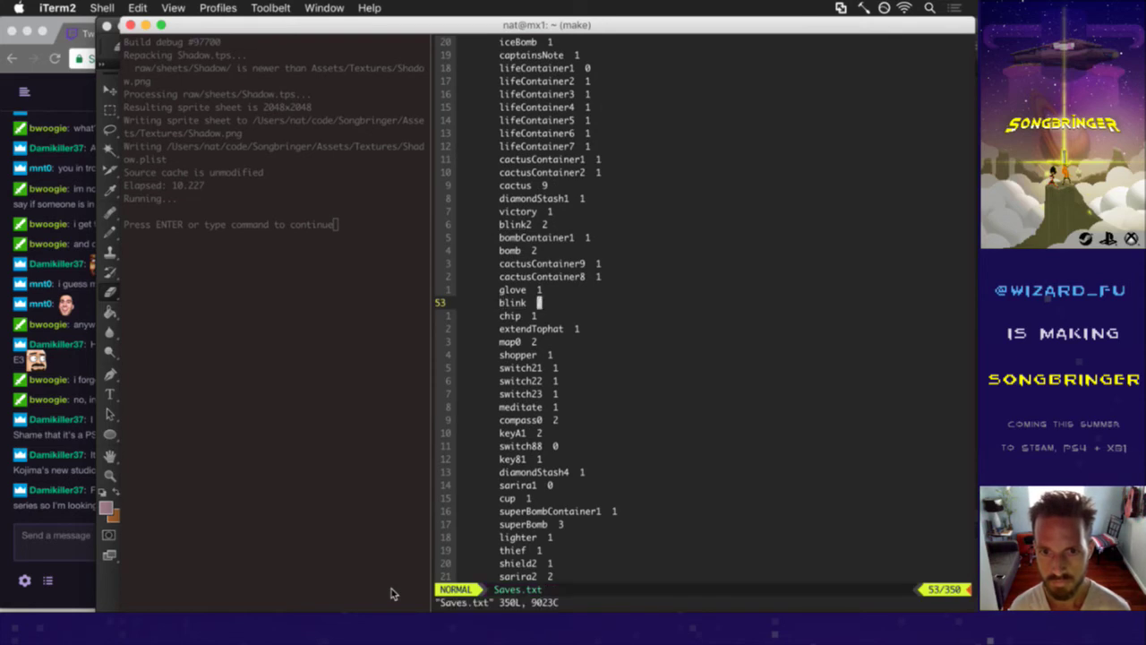
- Add a line reading "L blink" below the "L meditate" line in Saves.txt and write the file with :up
{"action": "key", "text": "j"}
{"action": "key", "text": "j"}
{"action": "key", "text": "j"}
{"action": "key", "text": "j"}
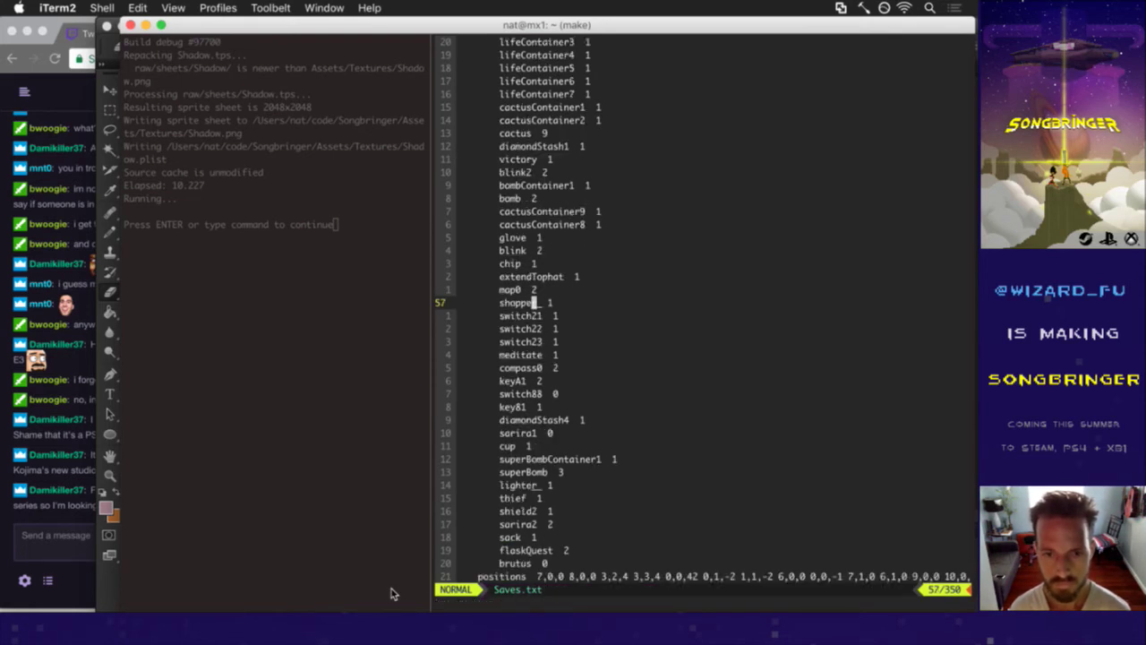
{"action": "key", "text": "j"}
{"action": "key", "text": "j"}
{"action": "key", "text": "j"}
{"action": "key", "text": "j"}
{"action": "key", "text": "j"}
{"action": "key", "text": "j"}
{"action": "key", "text": "j"}
{"action": "key", "text": "j"}
{"action": "key", "text": "j"}
{"action": "key", "text": "j"}
{"action": "key", "text": "j"}
{"action": "key", "text": "j"}
{"action": "key", "text": "j"}
{"action": "key", "text": "j"}
{"action": "key", "text": "j"}
{"action": "key", "text": "j"}
{"action": "key", "text": "j"}
{"action": "key", "text": "j"}
{"action": "key", "text": "j"}
{"action": "key", "text": "j"}
{"action": "type", "text": "/r"}
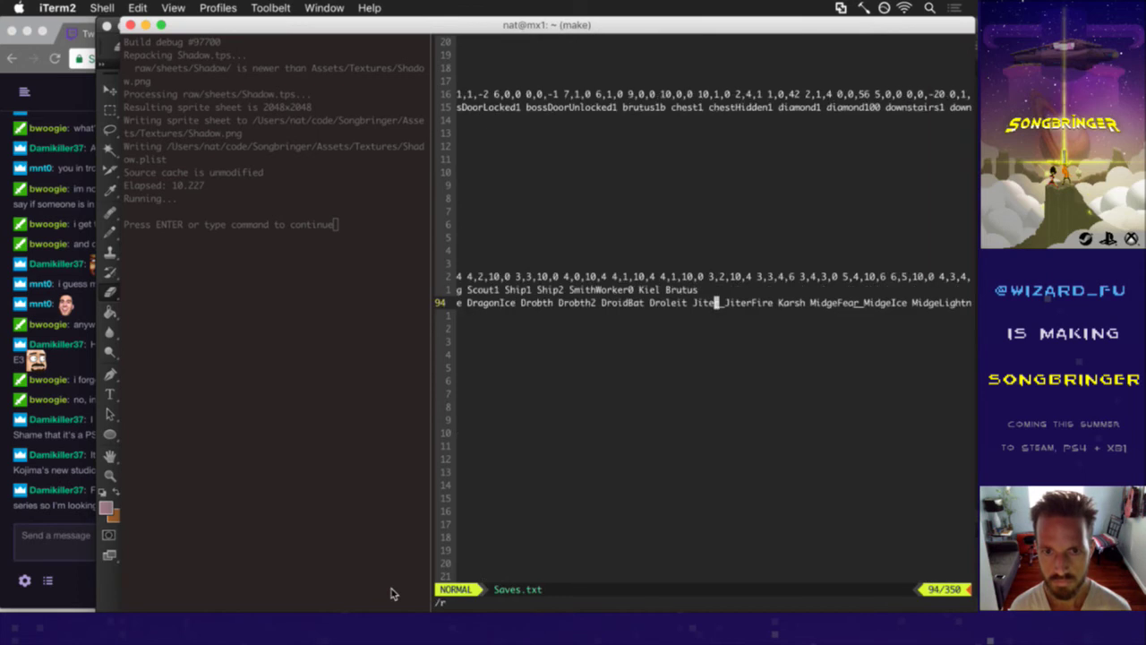
{"action": "key", "text": "Escape"}
{"action": "key", "text": "j"}
{"action": "key", "text": "j"}
{"action": "key", "text": "j"}
{"action": "key", "text": "j"}
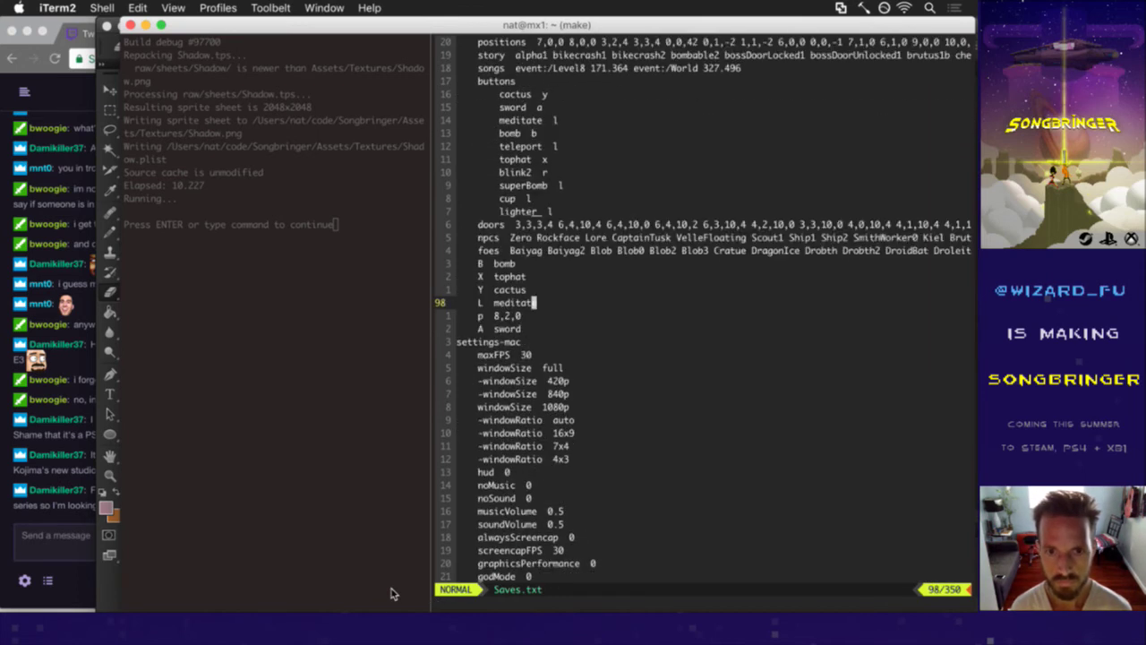
{"action": "type", "text": "oL  "}
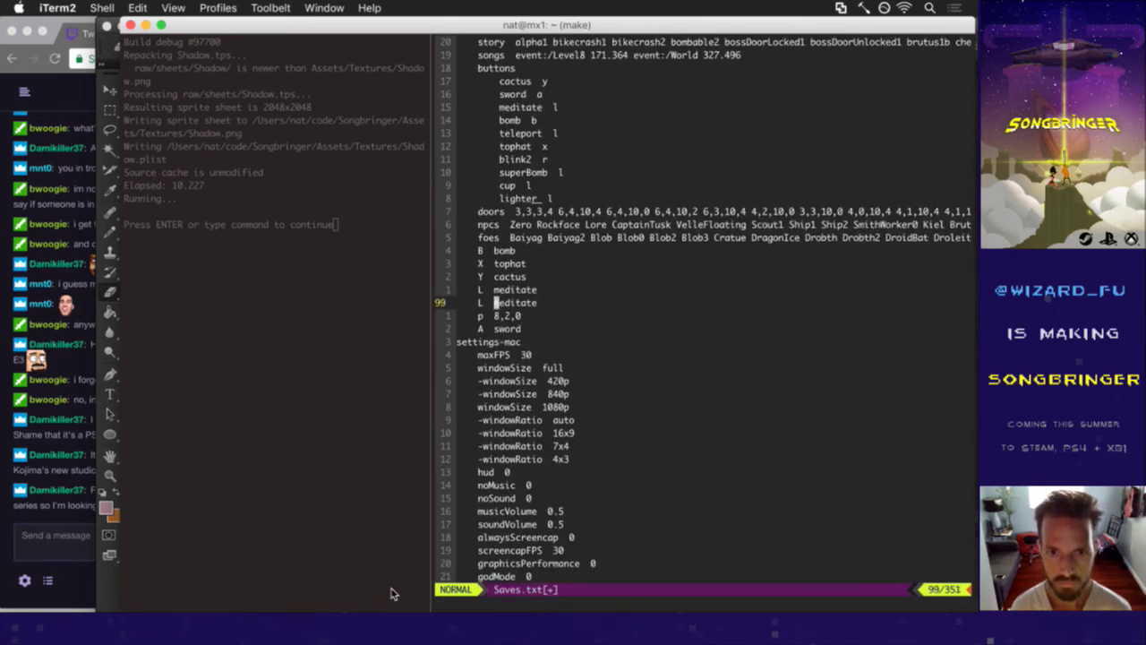
{"action": "type", "text": "bi"}
{"action": "key", "text": "BackSpace"}
{"action": "type", "text": "link_"}
{"action": "key", "text": "Escape"}
{"action": "type", "text": ":up"}
{"action": "key", "text": "Return"}
- Run the game again and equip the Blink Orb Extended in the V slot, keeping the meditate item in the C slot
{"action": "type", "text": ":up"}
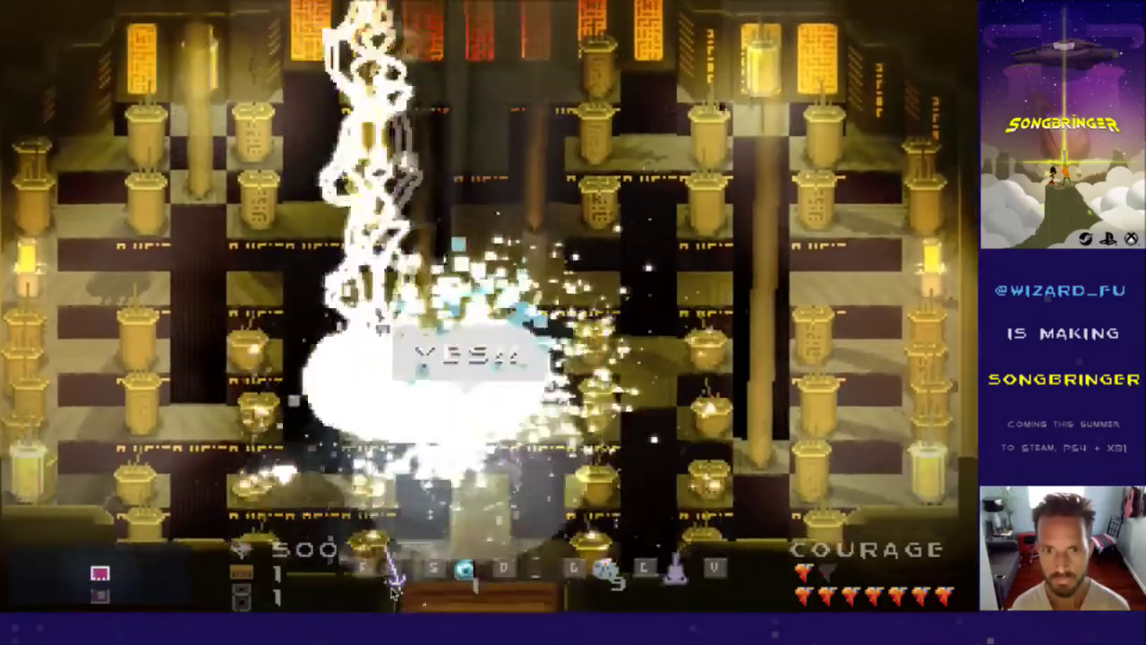
{"action": "key", "text": "Escape"}
{"action": "key", "text": "Down"}
{"action": "key", "text": "Right"}
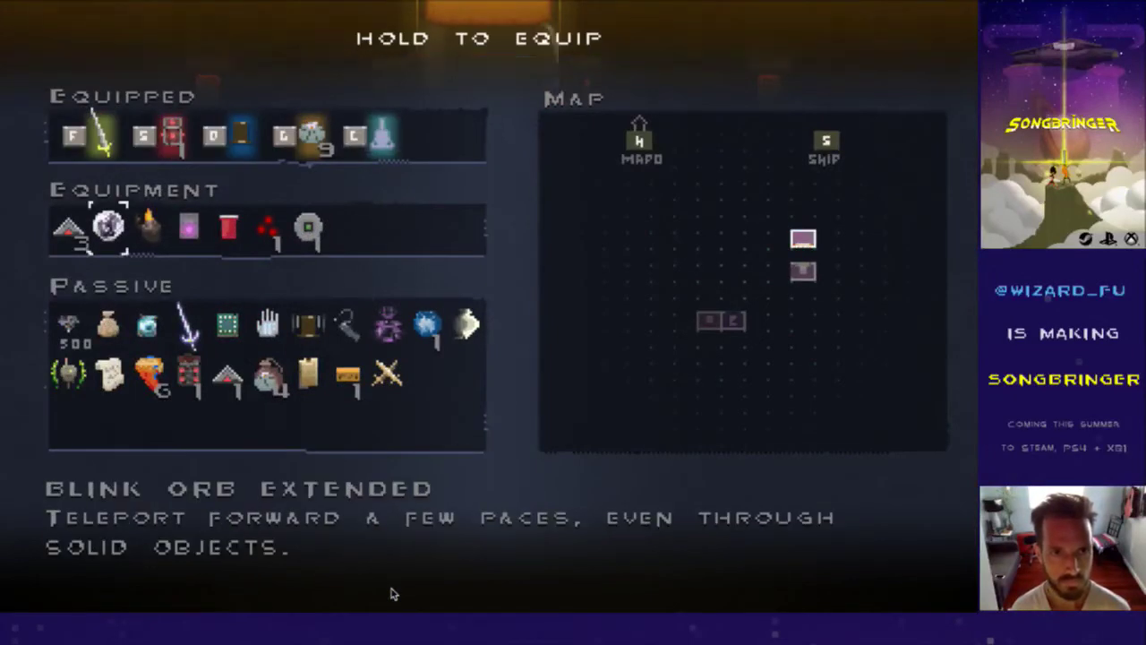
{"action": "key", "text": "c"}
{"action": "key", "text": "Escape"}
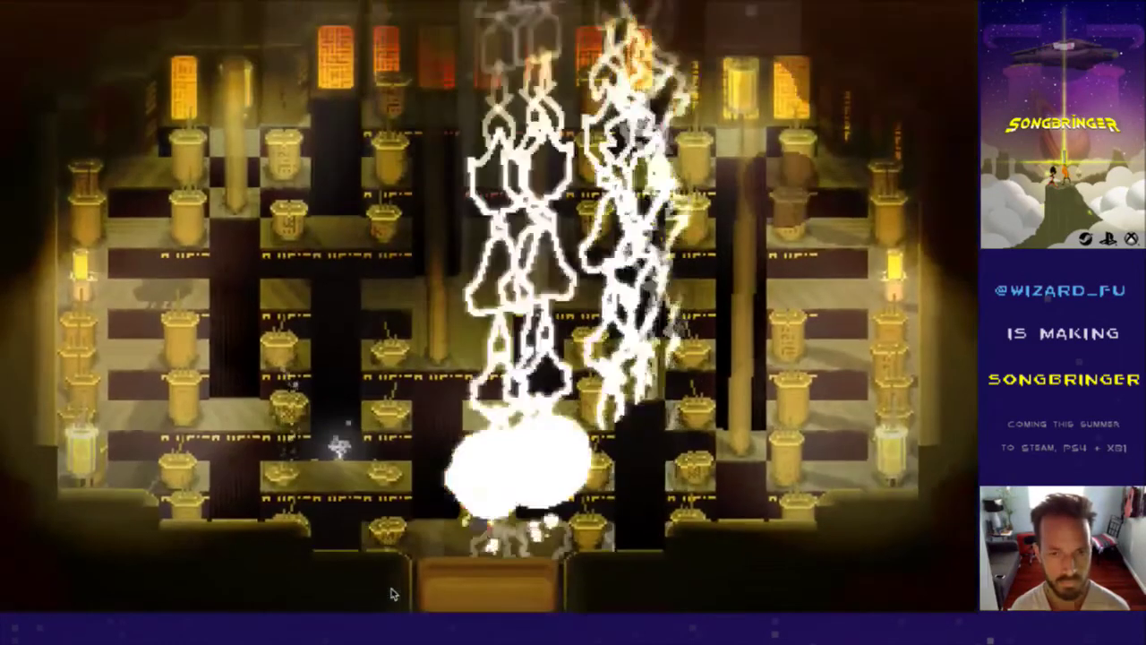
{"action": "key", "text": "Escape"}
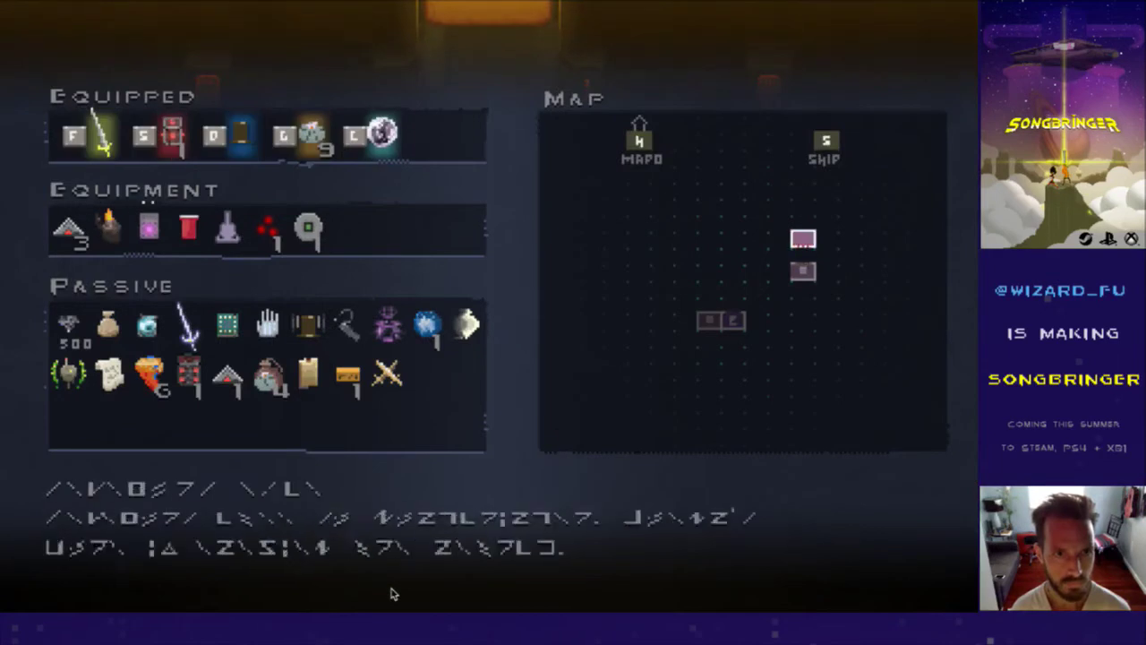
{"action": "key", "text": "l"}
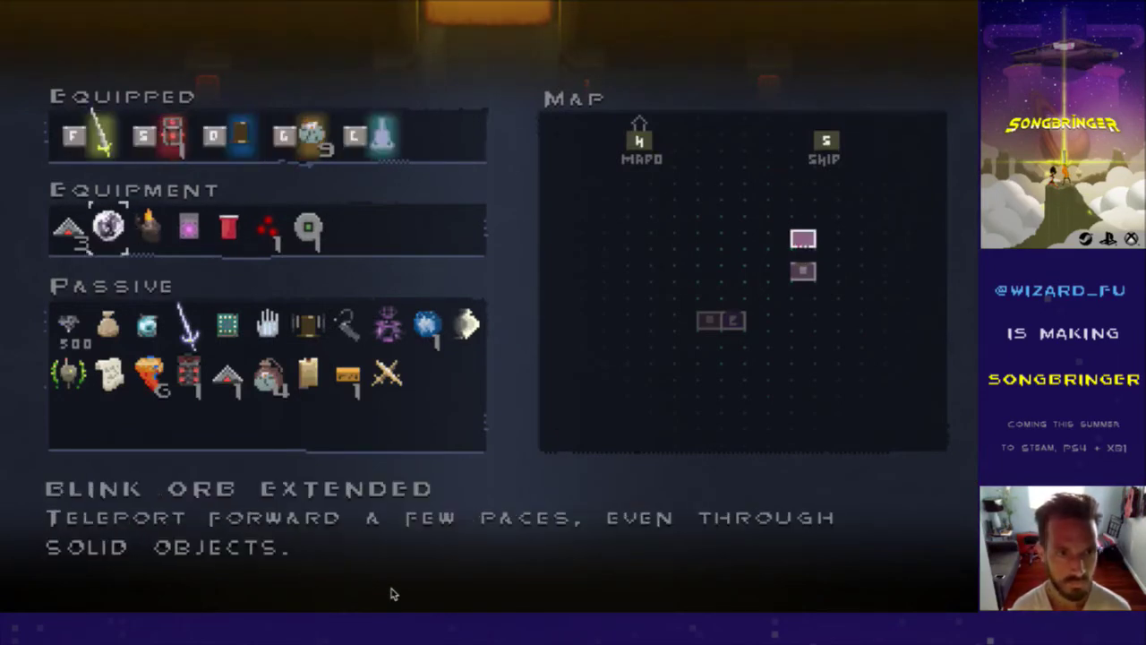
{"action": "key", "text": "Escape"}
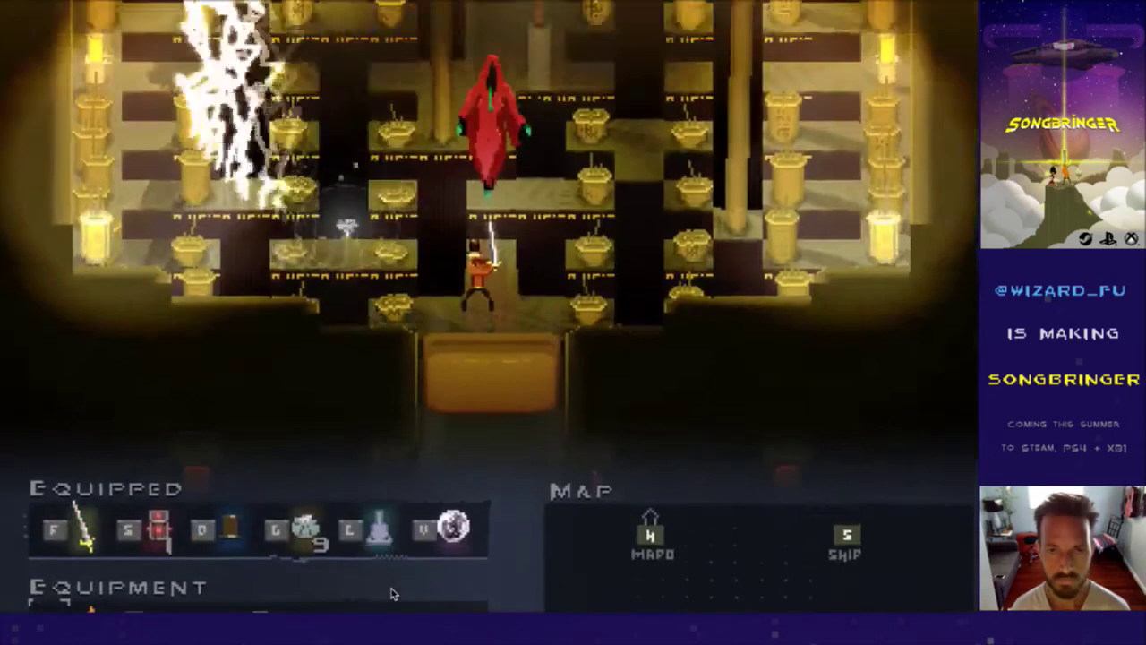
- Resume the boss fight to test the new release animation in play, and quit the game
{"action": "key", "text": "Escape"}
{"action": "key", "text": "Return"}
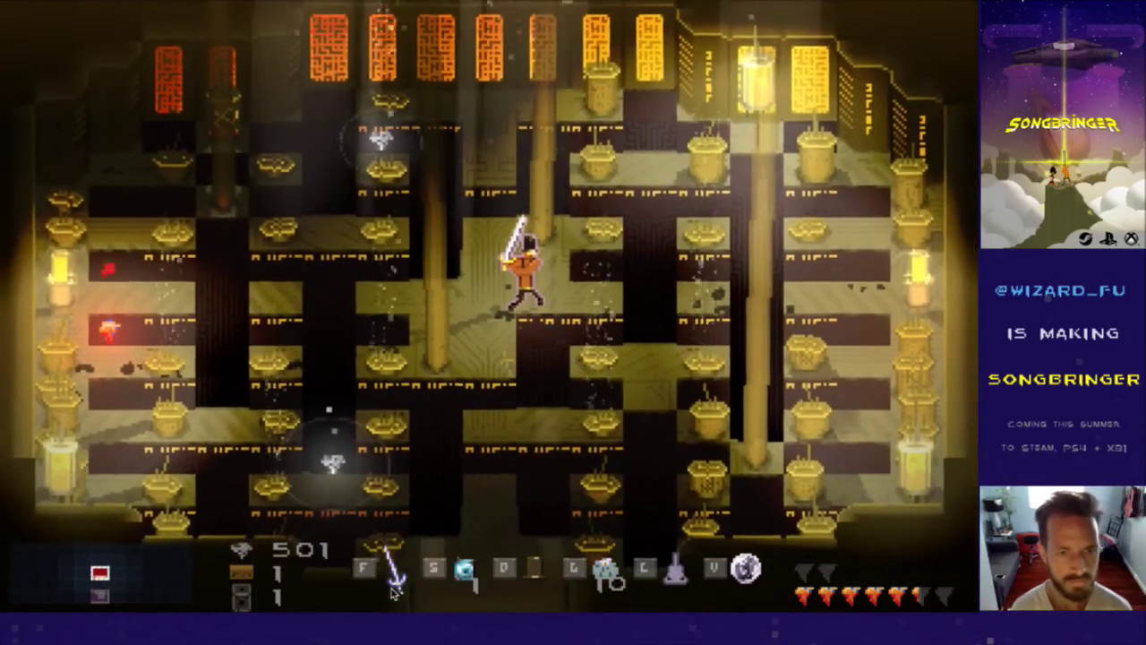
{"action": "key", "text": "super+q"}
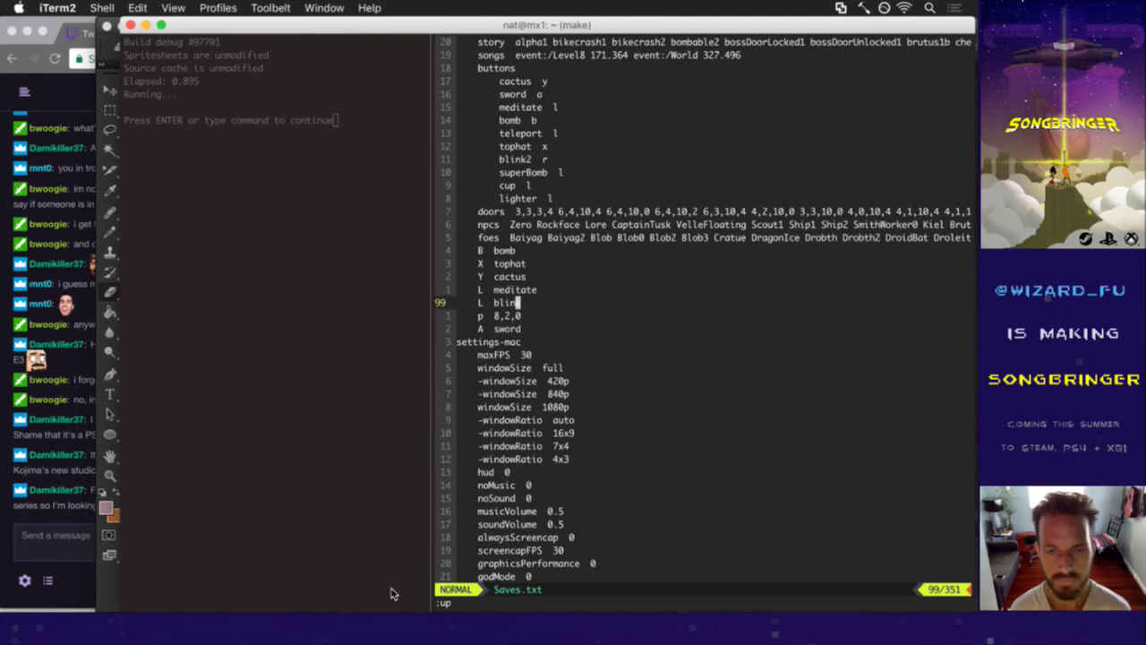
- Return to the first lines of Saves.txt, write the file with :up, and rebuild and run the game
{"action": "key", "text": "g"}
{"action": "key", "text": "j"}
{"action": "key", "text": "j"}
{"action": "key", "text": "j"}
{"action": "key", "text": "j"}
{"action": "key", "text": "j"}
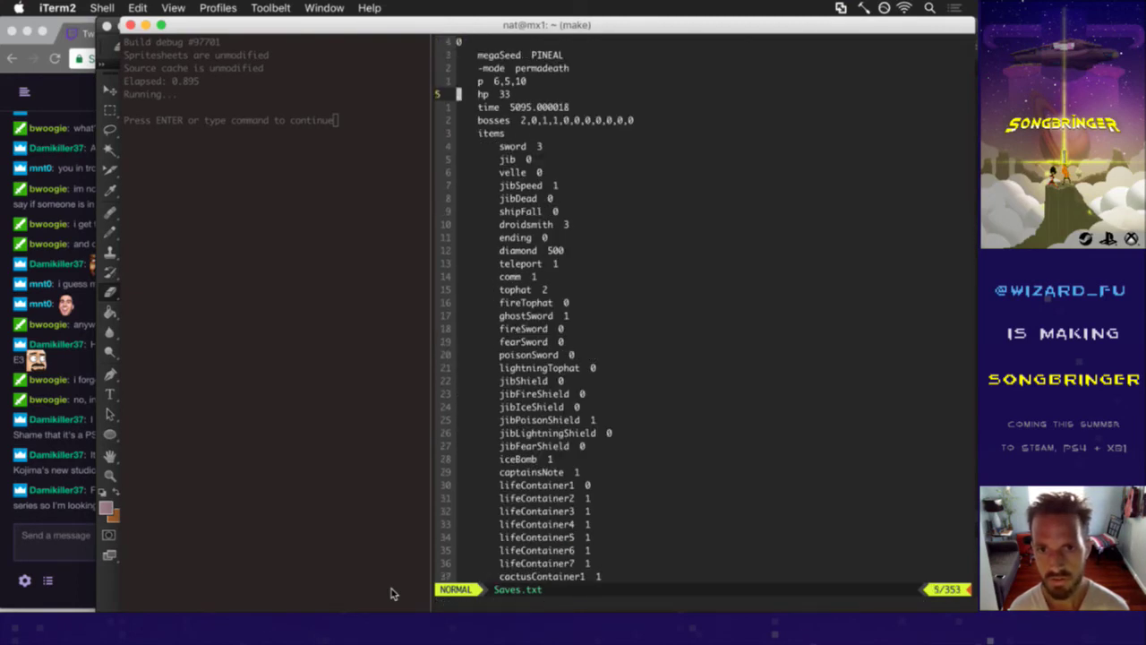
{"action": "type", "text": ":up"}
{"action": "key", "text": "Return"}
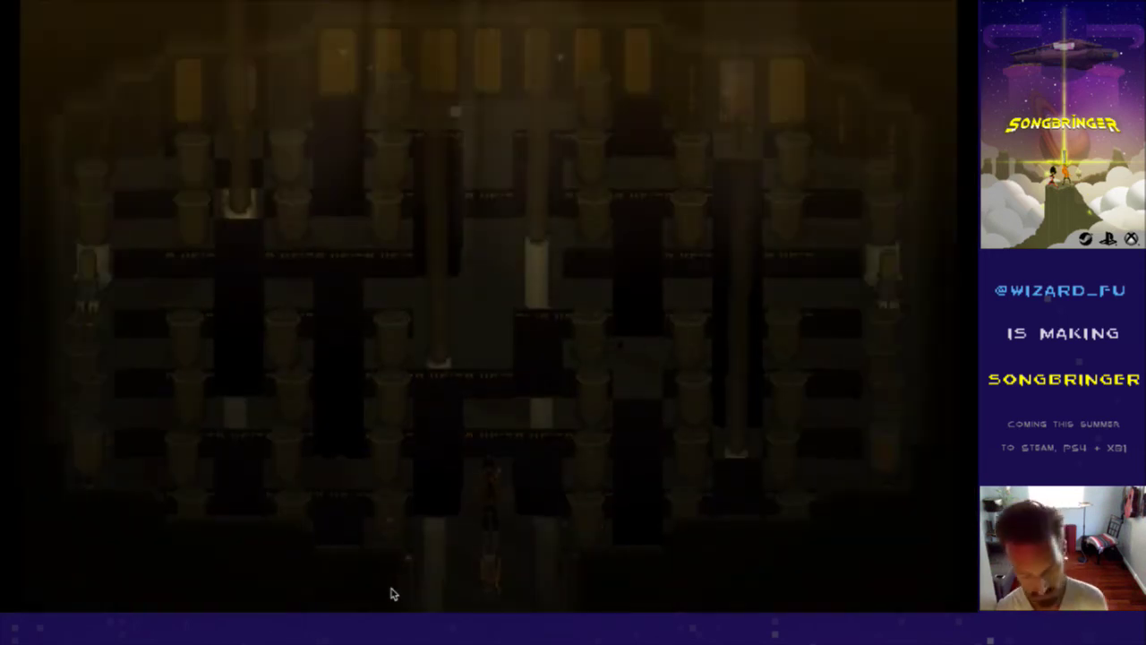
- Open the game's video options, return to the boss fight to view the release animation, and quit the game
{"action": "key", "text": "Escape"}
{"action": "key", "text": "Down"}
{"action": "key", "text": "Return"}
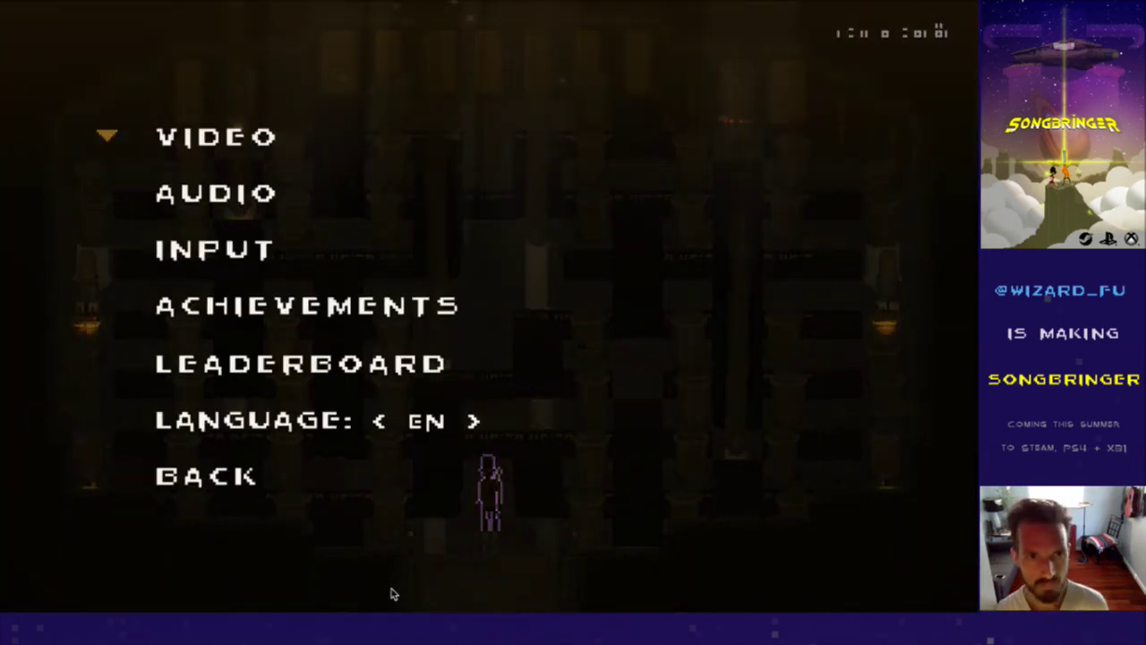
{"action": "key", "text": "Return"}
{"action": "key", "text": "Escape"}
{"action": "key", "text": "Escape"}
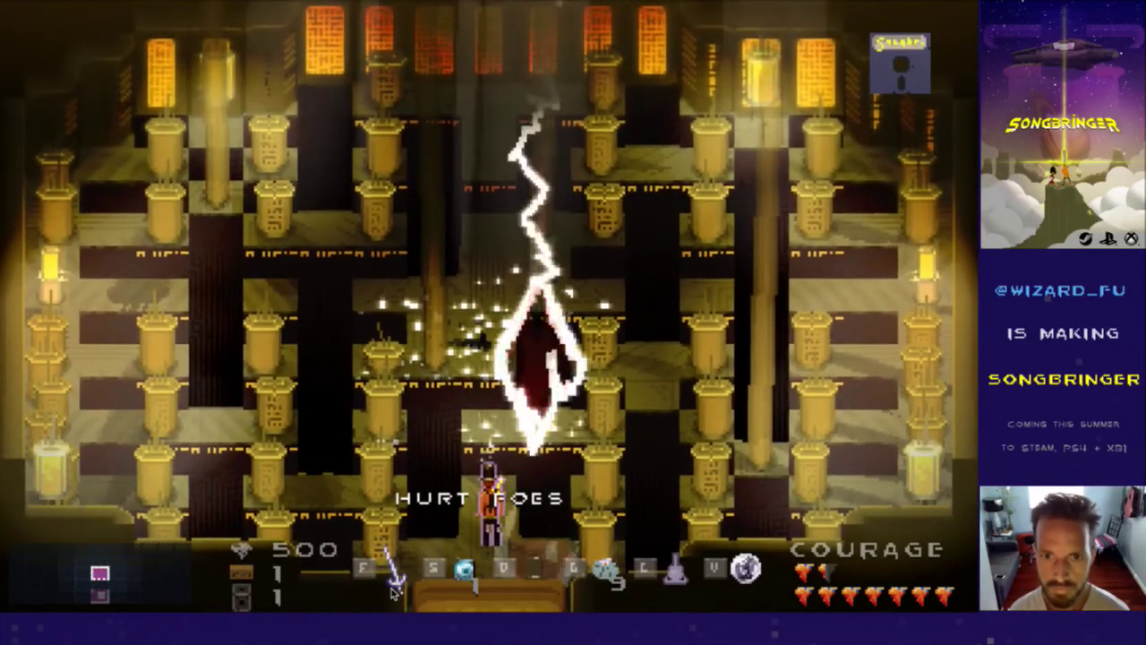
{"action": "key", "text": "super+q"}
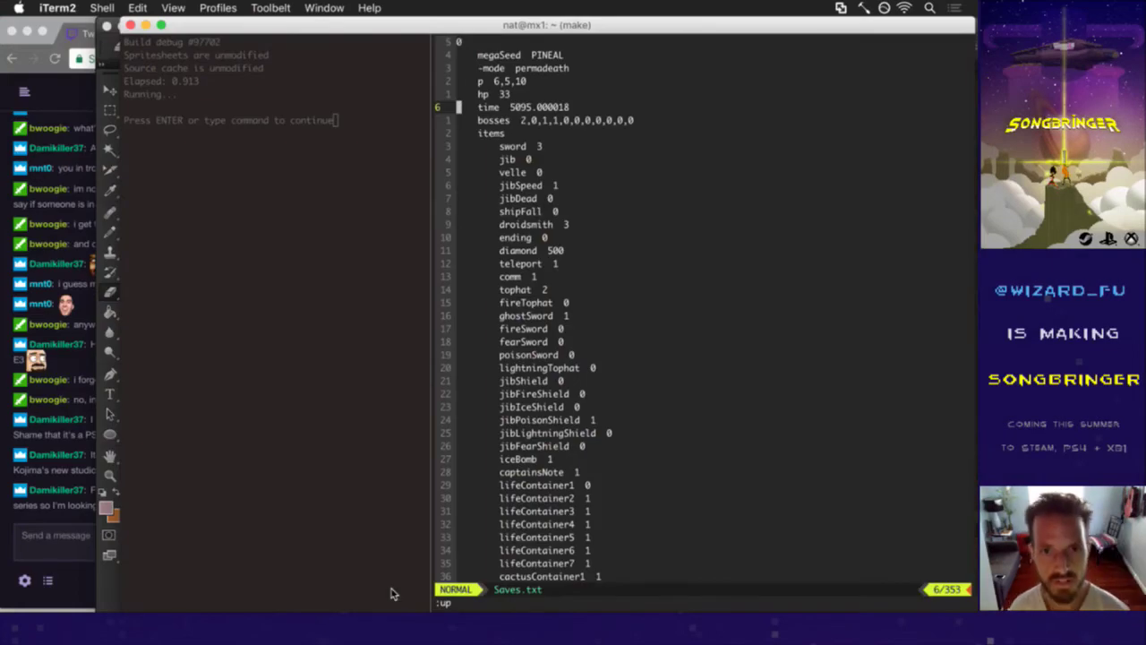
- Set the last value of the bosses line in Saves.txt to 0
{"action": "key", "text": "j"}
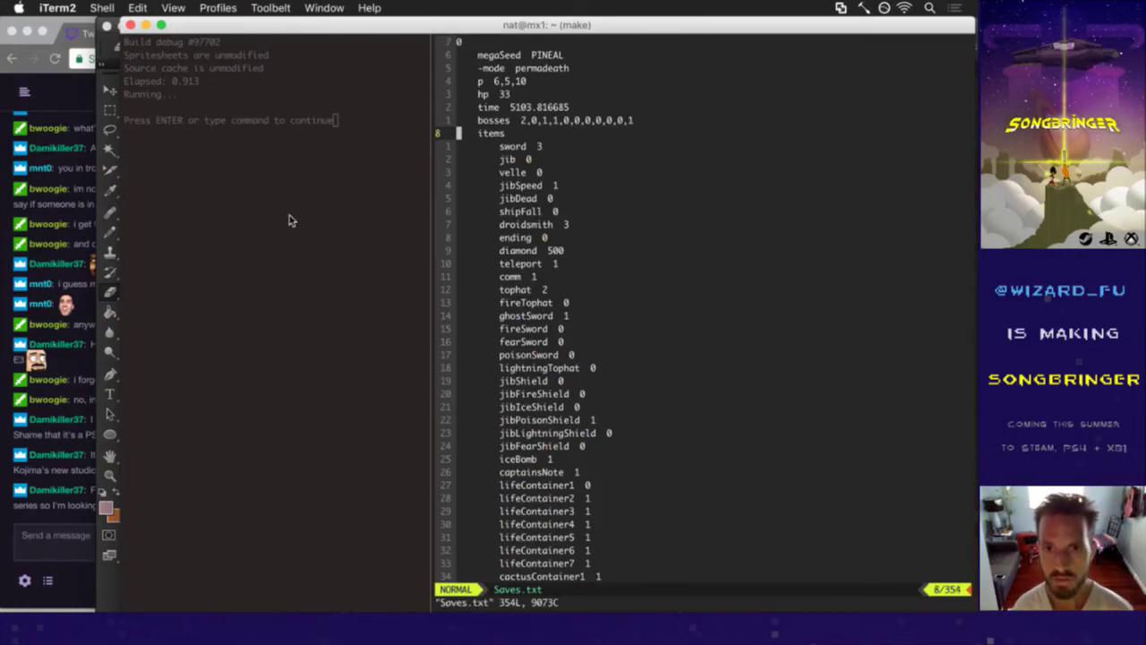
{"action": "key", "text": "dollar"}
{"action": "key", "text": "r"}
{"action": "key", "text": "0"}
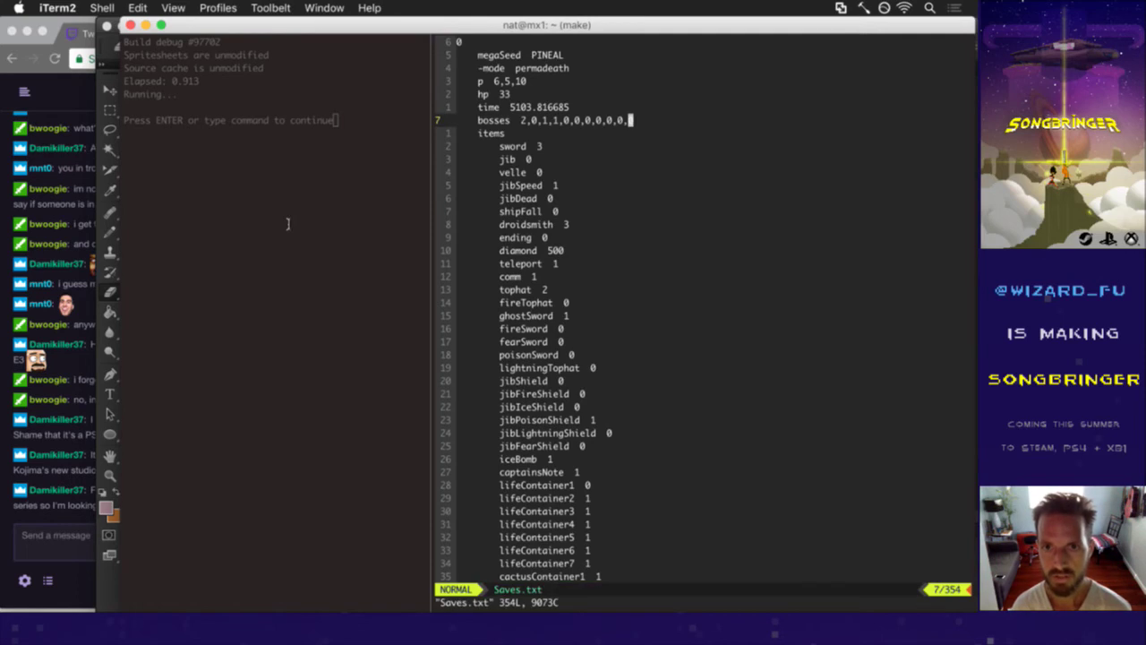
- Switch to Photoshop and compare the poses in frames 1 to 4 of the release animation
{"action": "key", "text": "super+Tab"}
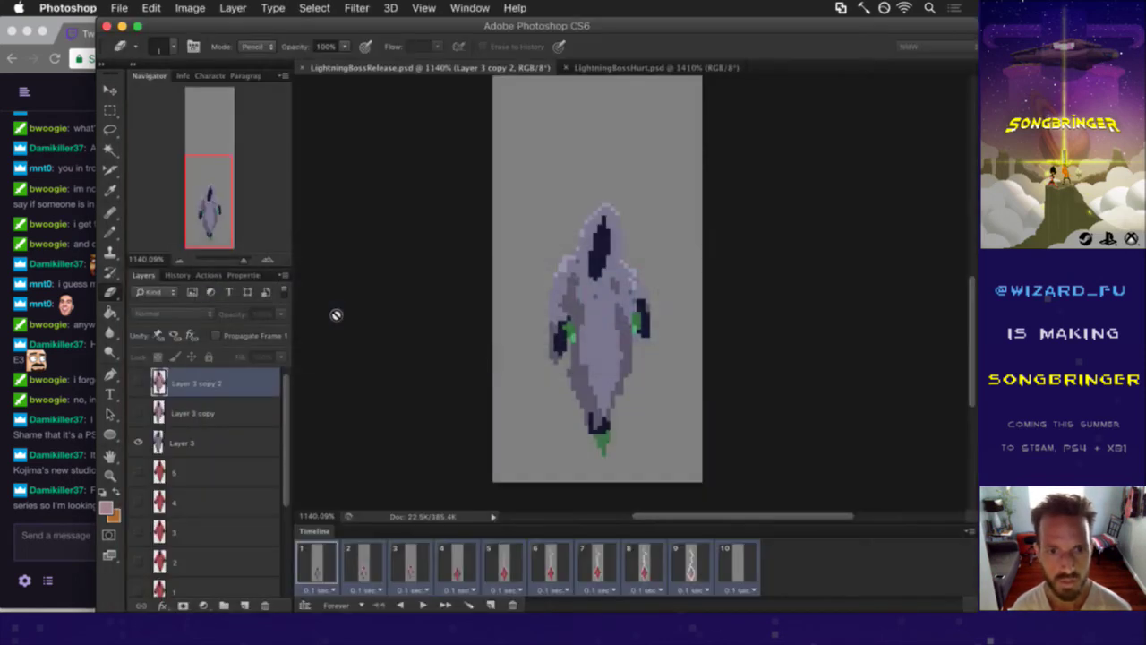
{"action": "left_click", "coordinate": [362, 564]}
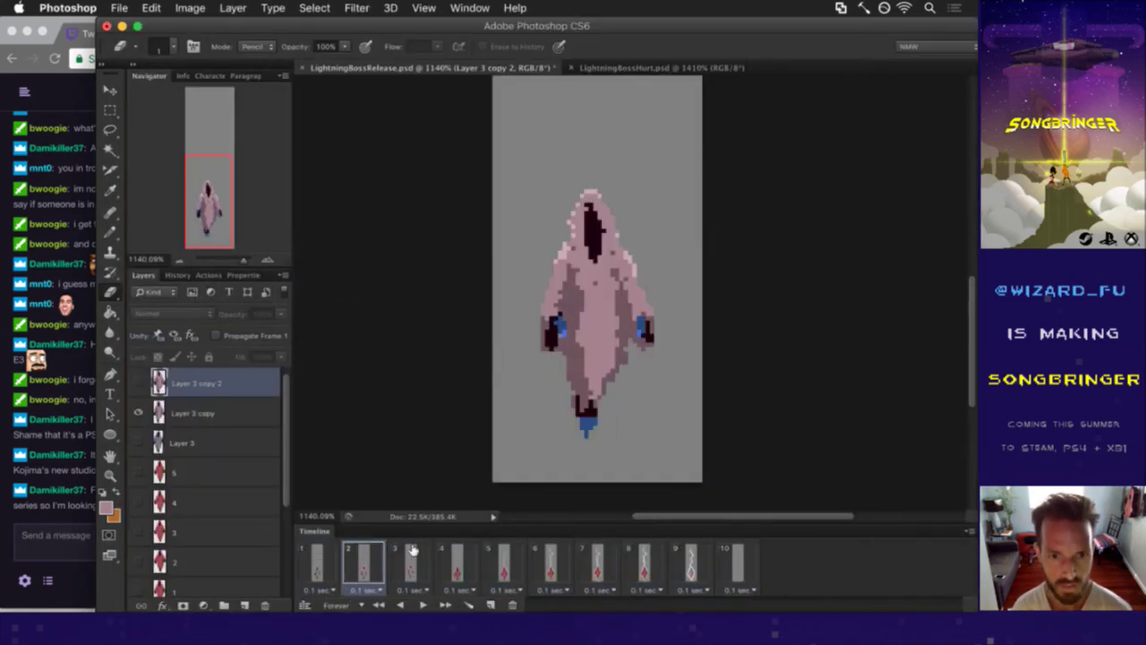
{"action": "left_click", "coordinate": [411, 562]}
{"action": "left_click", "coordinate": [464, 574]}
{"action": "left_click", "coordinate": [424, 555]}
{"action": "left_click", "coordinate": [419, 561]}
{"action": "left_click", "coordinate": [450, 561]}
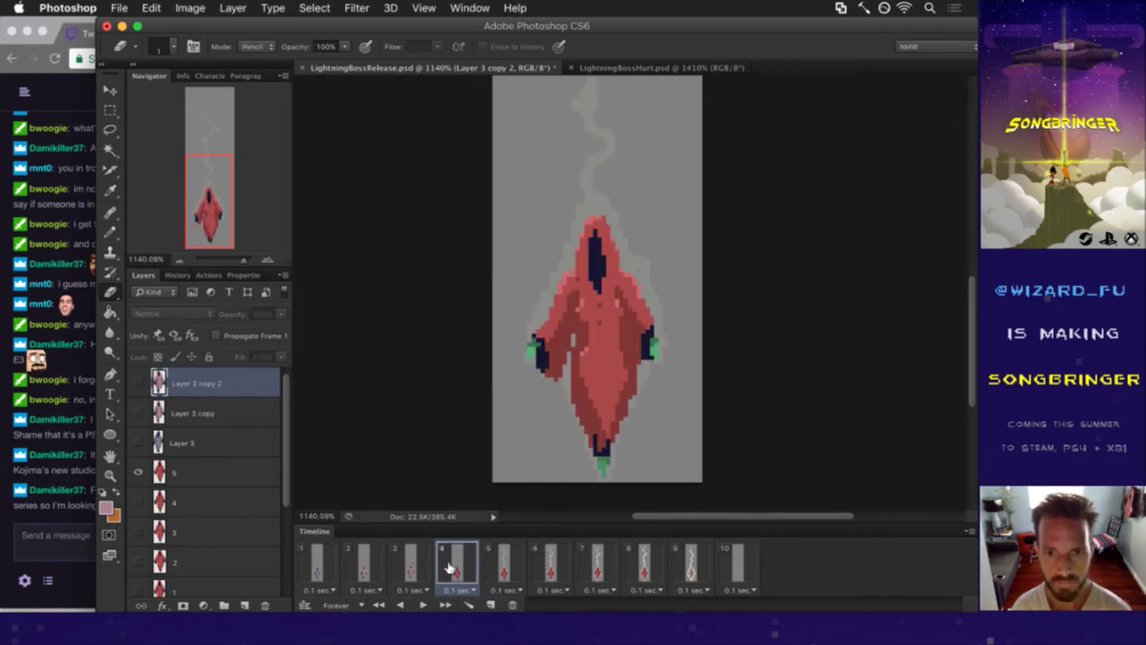
{"action": "left_click", "coordinate": [426, 573]}
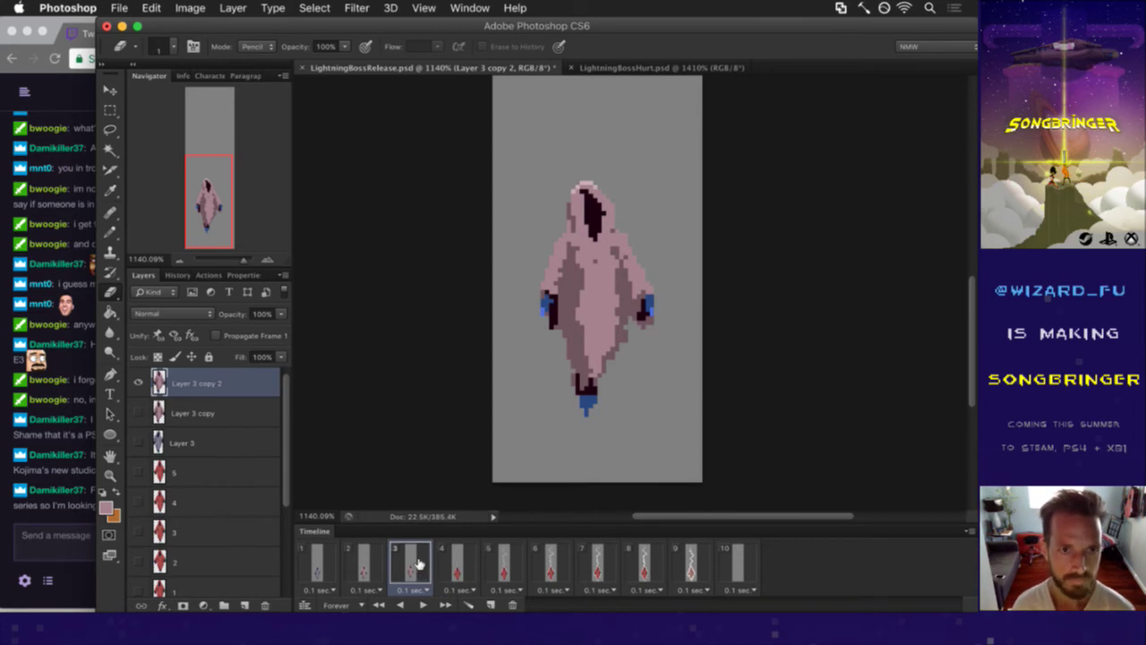
{"action": "left_click", "coordinate": [365, 562]}
{"action": "left_click", "coordinate": [315, 561]}
{"action": "left_click", "coordinate": [361, 560]}
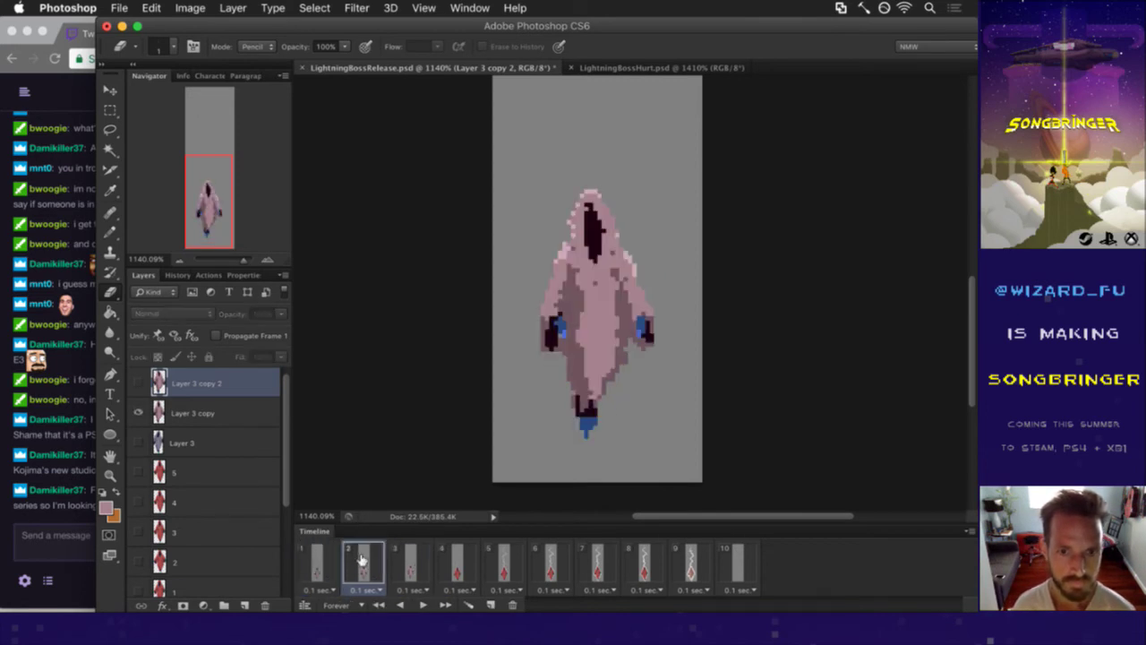
- Duplicate frame 3 of the release animation and duplicate the Layer 3 copy 2 layer for the new frame
{"action": "left_click", "coordinate": [408, 561]}
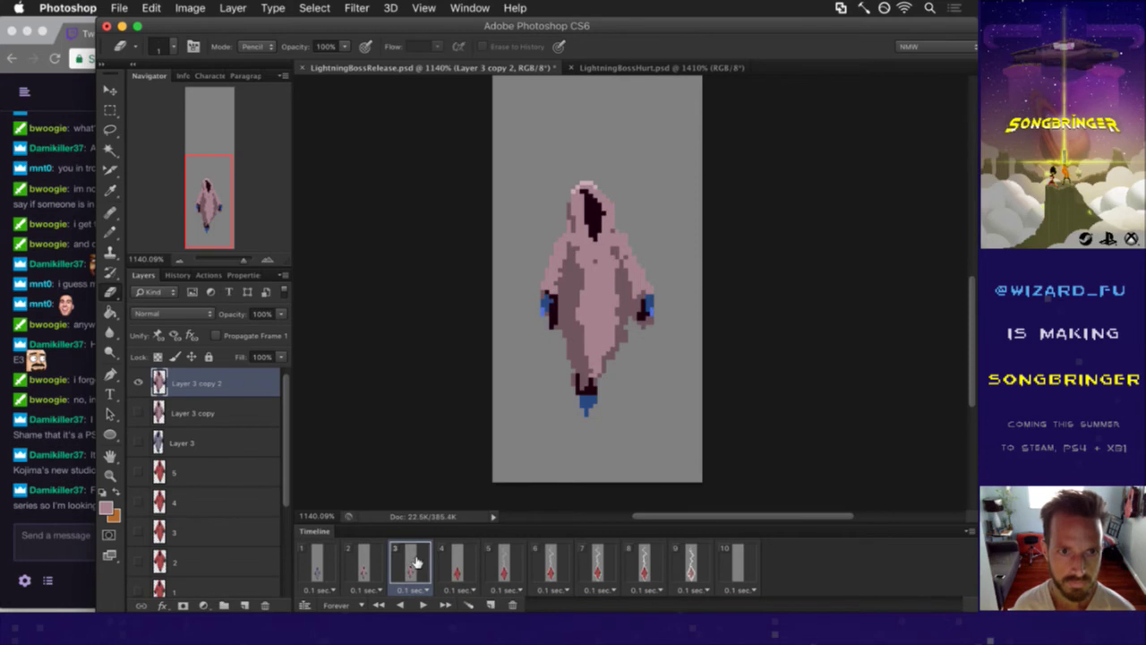
{"action": "left_click", "coordinate": [490, 604]}
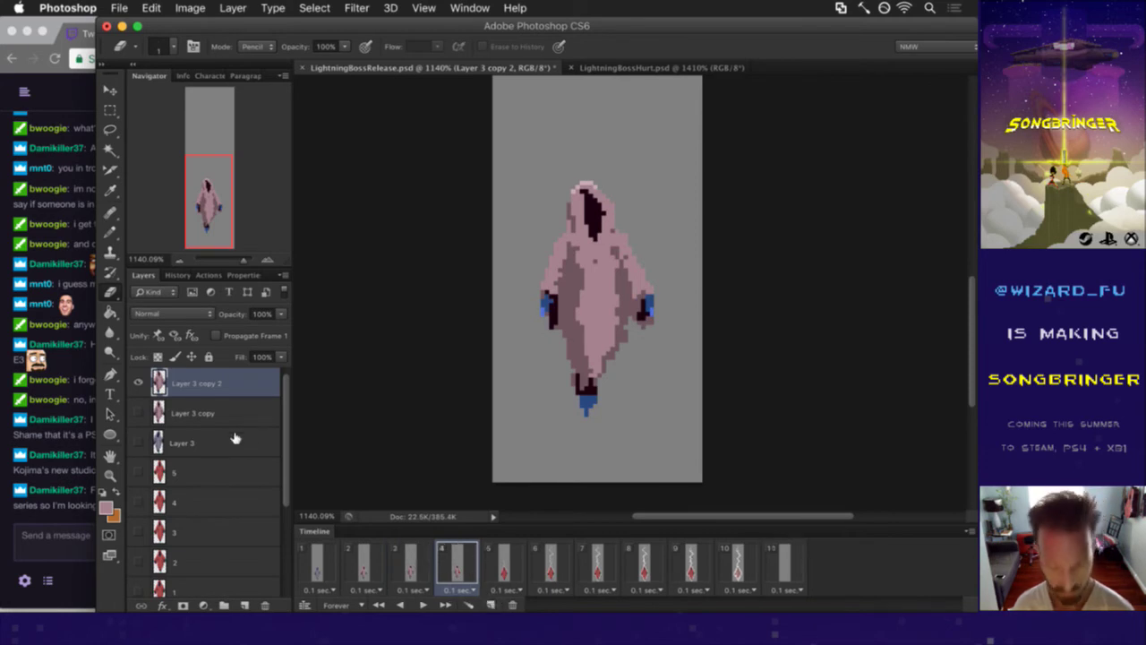
{"action": "key", "text": "super+j"}
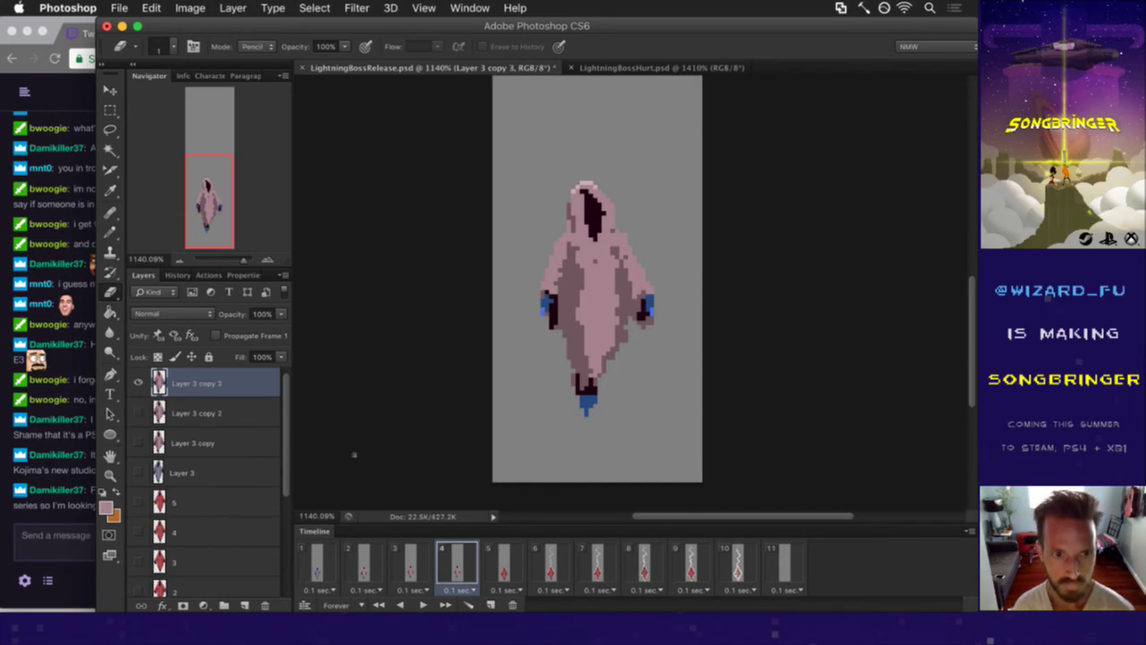
- Sample frame 8's off-white lightning outline as the foreground color with Color Fill 1 hidden, and show that layer again
{"action": "left_click", "coordinate": [646, 558]}
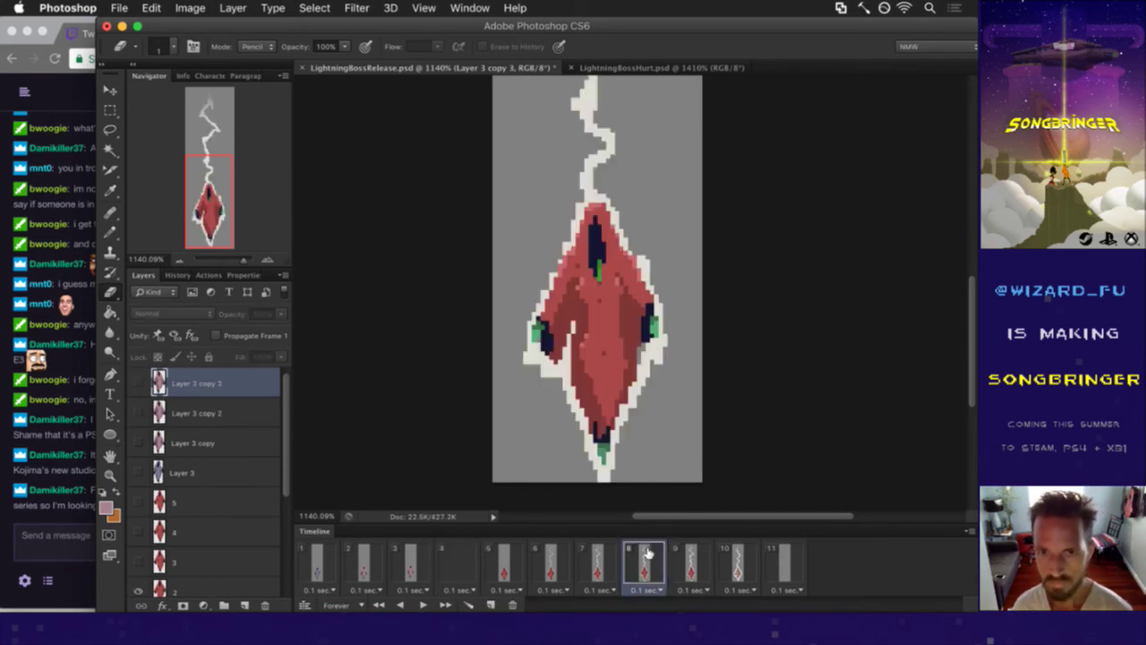
{"action": "left_click_drag", "start_coordinate": [287, 458], "coordinate": [281, 589]}
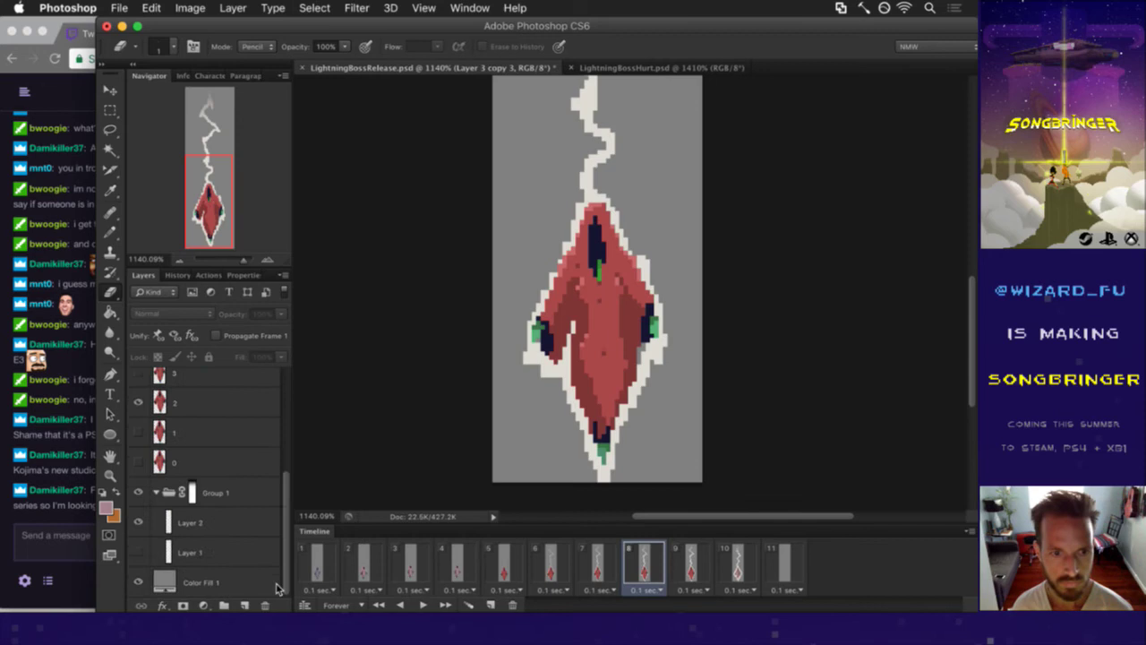
{"action": "left_click", "coordinate": [138, 582]}
{"action": "key", "text": "i"}
{"action": "left_click", "coordinate": [593, 202]}
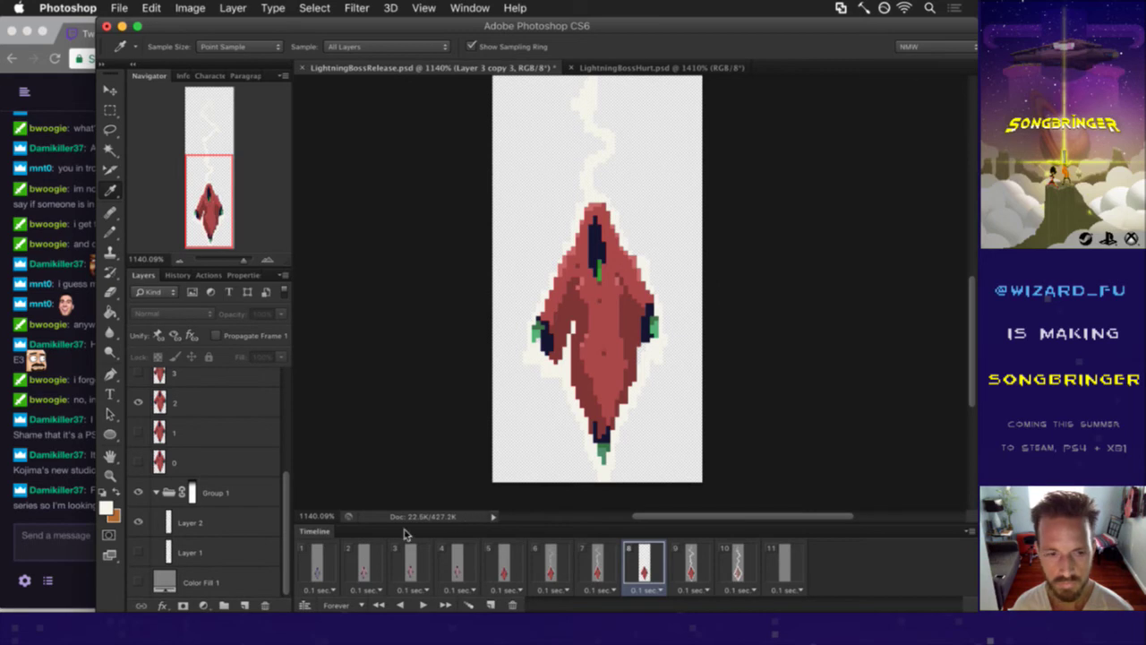
{"action": "left_click", "coordinate": [138, 582]}
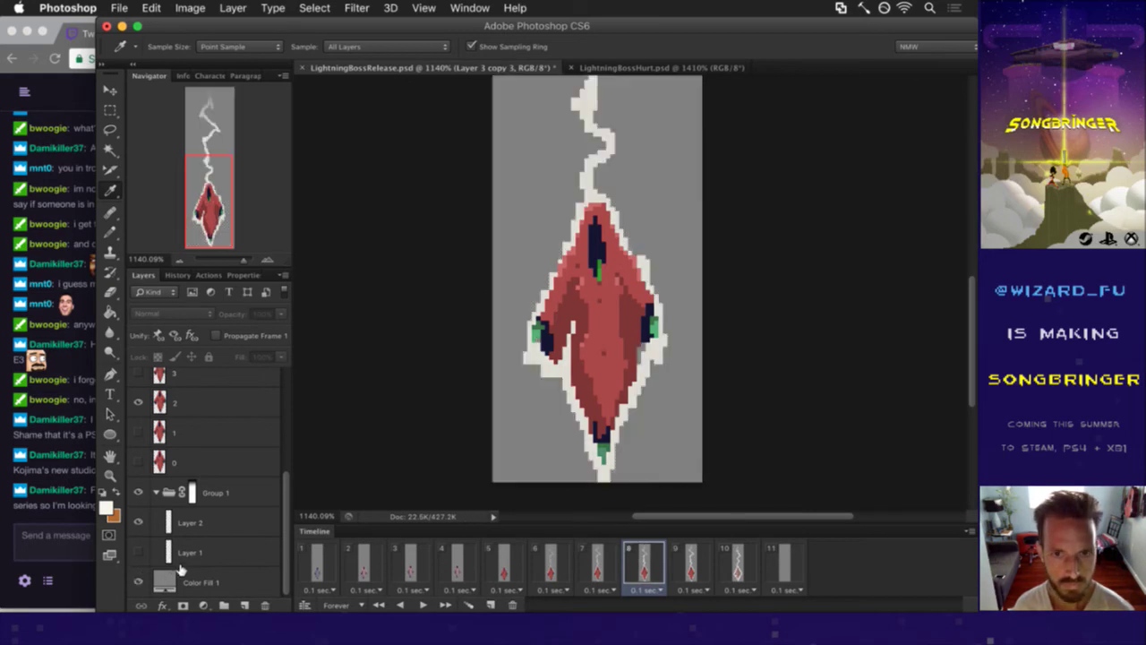
- Select the new frame 4 of the release animation, bringing its whole pose and the space above it into view
{"action": "left_click_drag", "start_coordinate": [285, 533], "coordinate": [282, 366]}
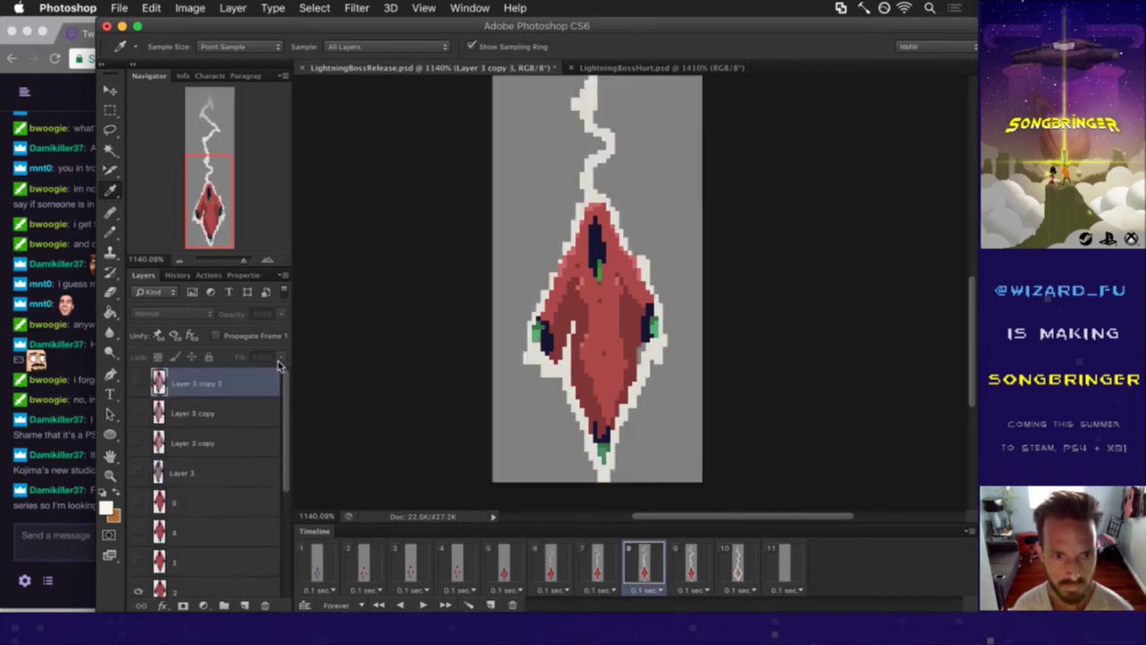
{"action": "left_click", "coordinate": [412, 562]}
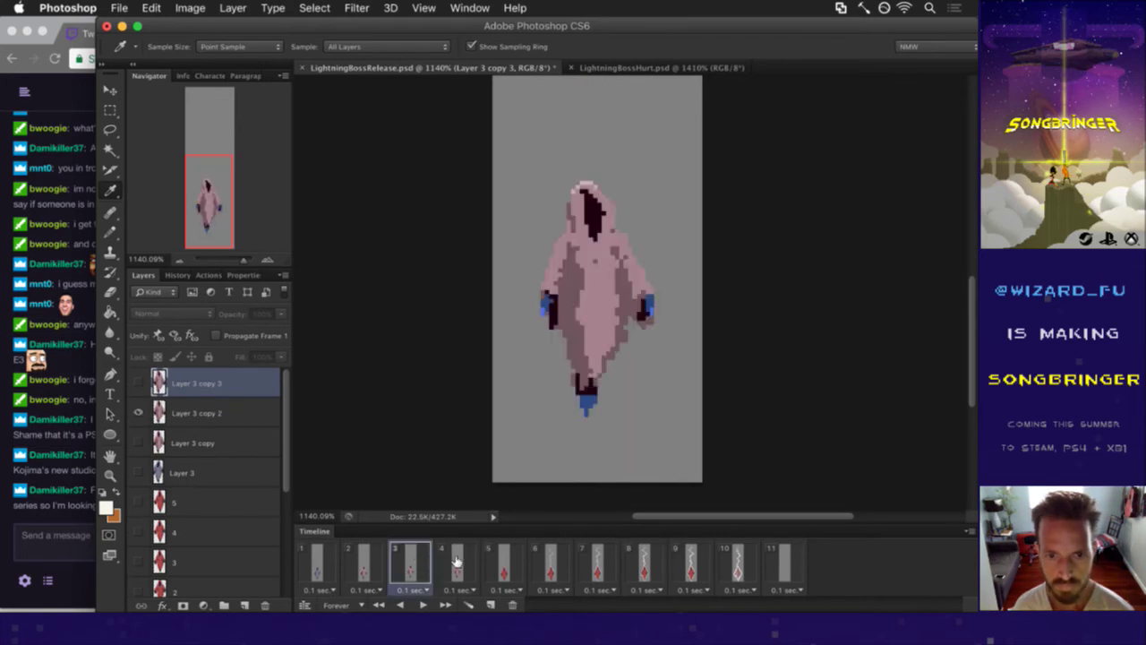
{"action": "left_click", "coordinate": [450, 559]}
{"action": "key", "text": "super+minus"}
{"action": "scroll", "coordinate": [613, 290], "scroll_direction": "up", "scroll_amount": 3}
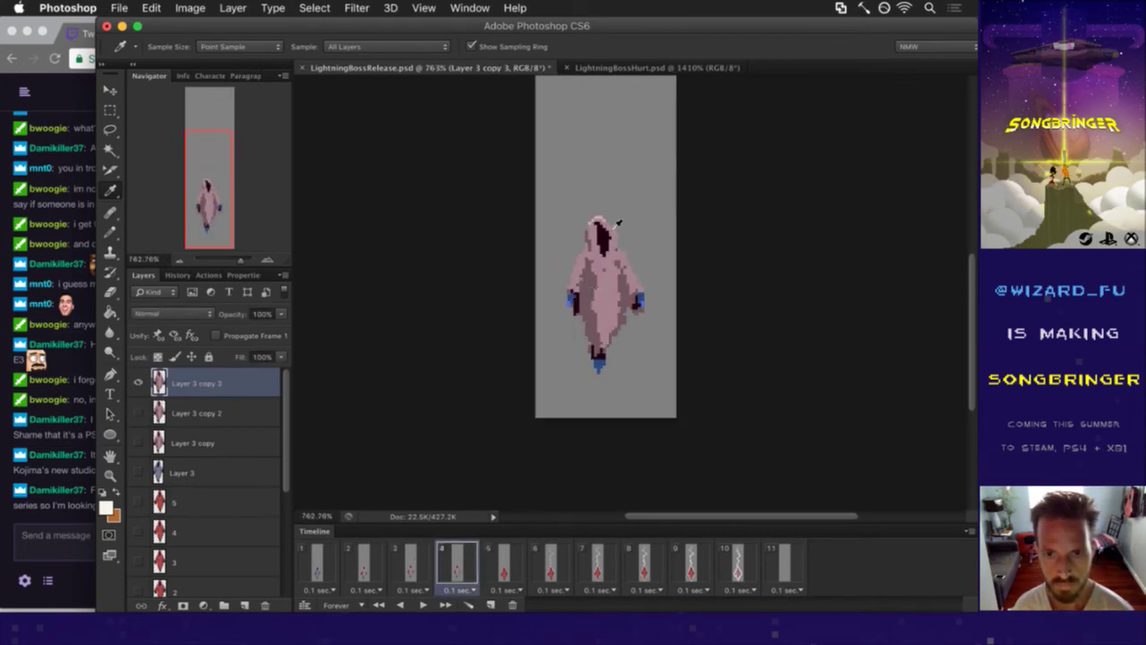
{"action": "scroll", "coordinate": [611, 282], "scroll_direction": "down", "scroll_amount": 1}
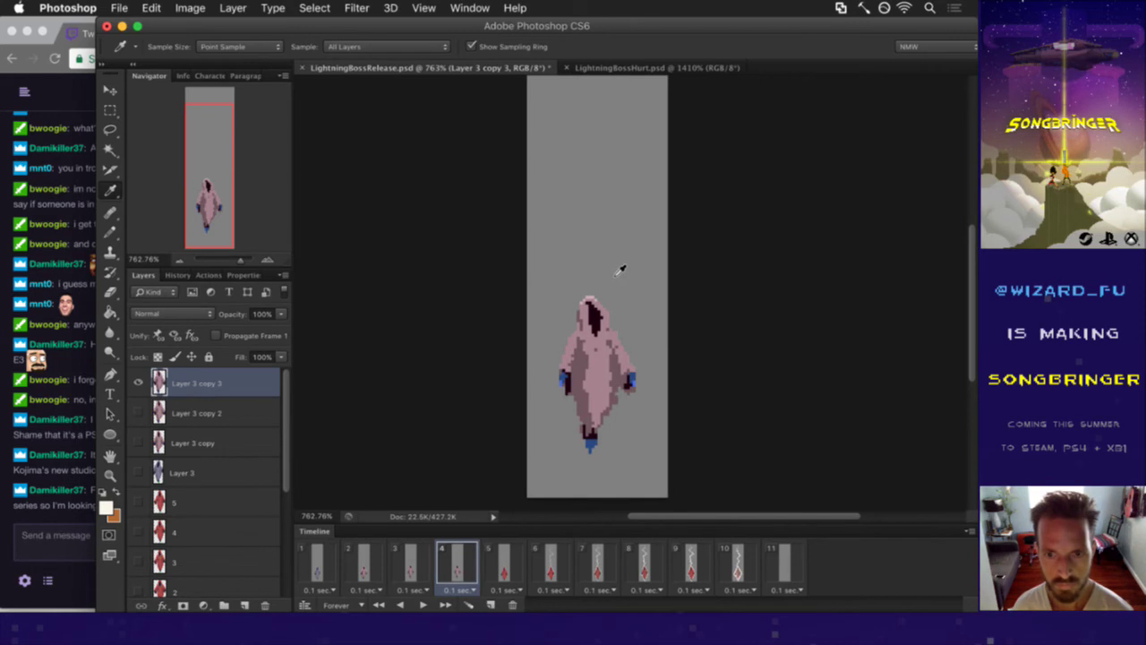
- Using frame 9's bolt as reference, draw a one-pixel off-white zigzag from above down to the boss's chest on a new layer in frame 4
{"action": "key", "text": "b"}
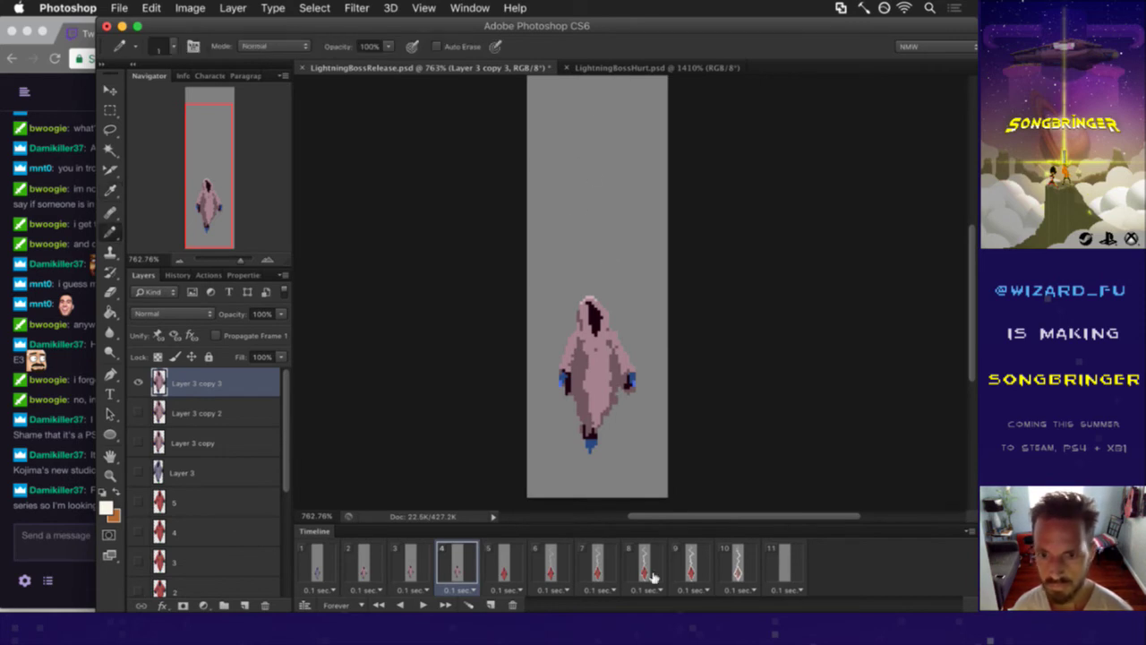
{"action": "left_click", "coordinate": [688, 559]}
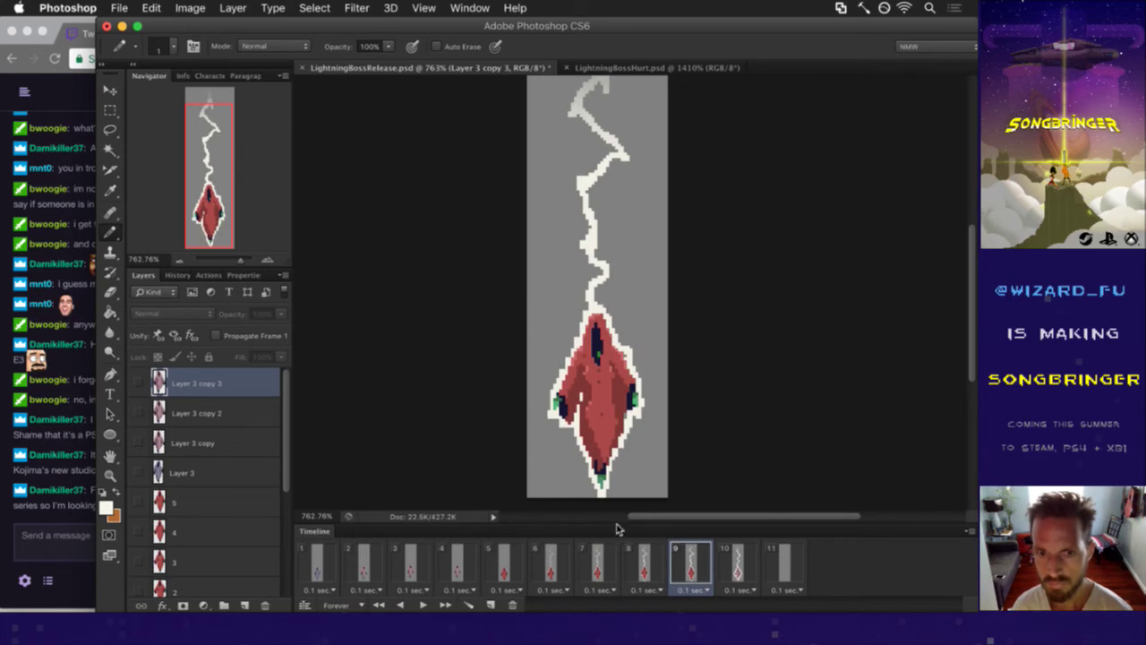
{"action": "left_click", "coordinate": [459, 564]}
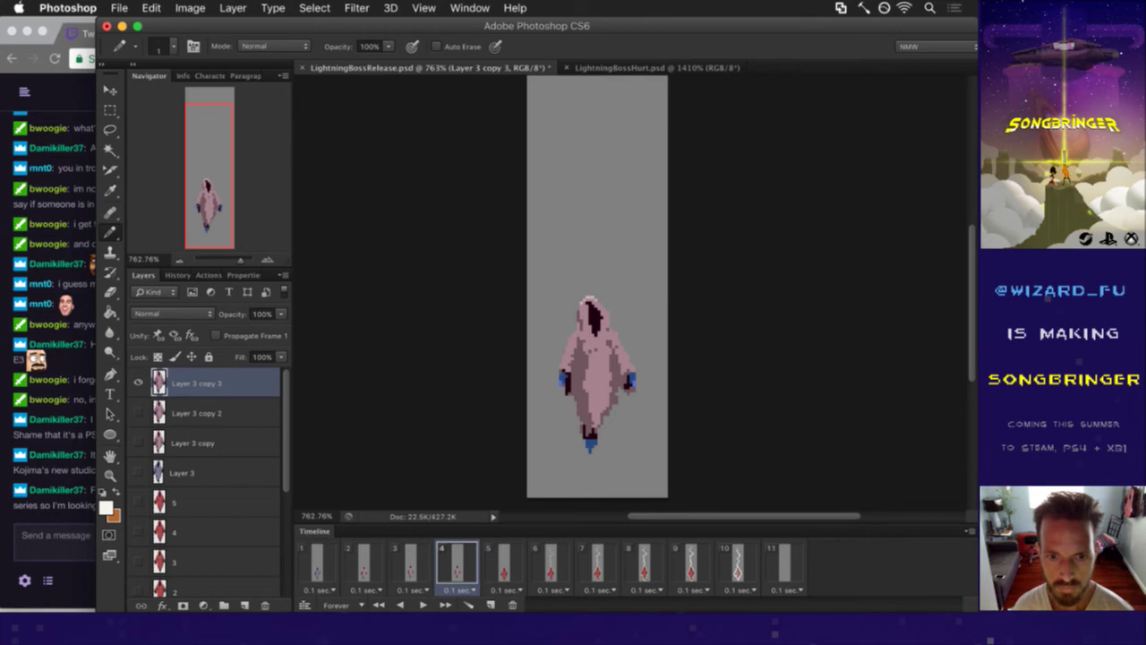
{"action": "left_click", "coordinate": [244, 605]}
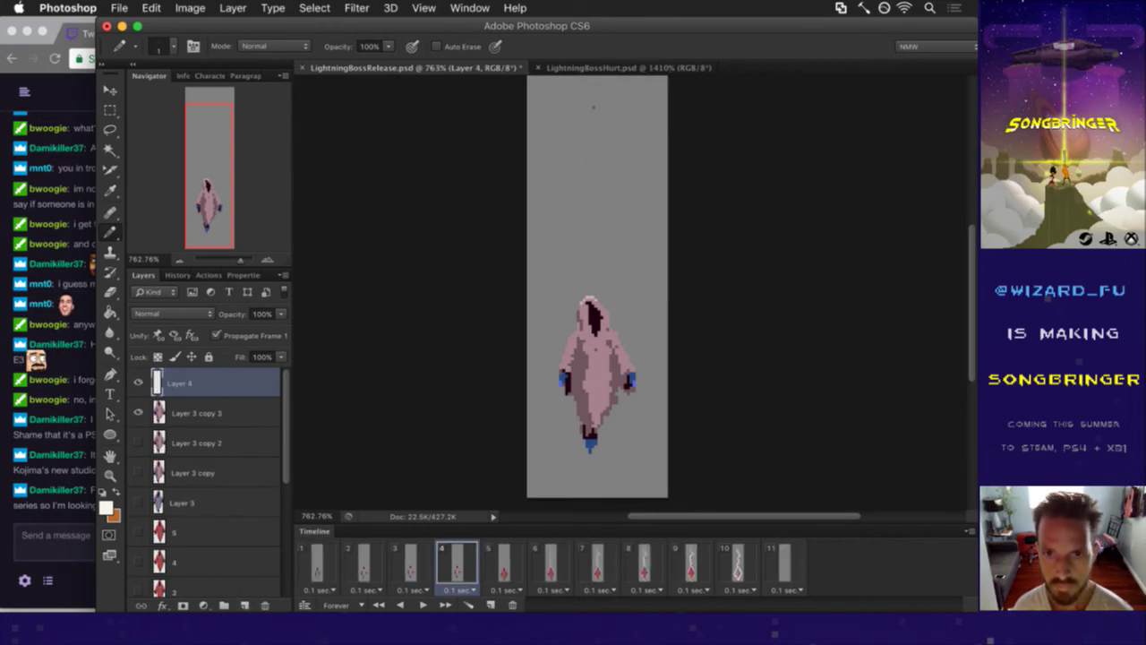
{"action": "mouse_move", "coordinate": [592, 134]}
{"action": "left_mouse_down"}
{"action": "mouse_move", "coordinate": [582, 222]}
{"action": "mouse_move", "coordinate": [587, 248]}
{"action": "mouse_move", "coordinate": [608, 255]}
{"action": "mouse_move", "coordinate": [581, 276]}
{"action": "mouse_move", "coordinate": [593, 322]}
{"action": "left_mouse_up"}
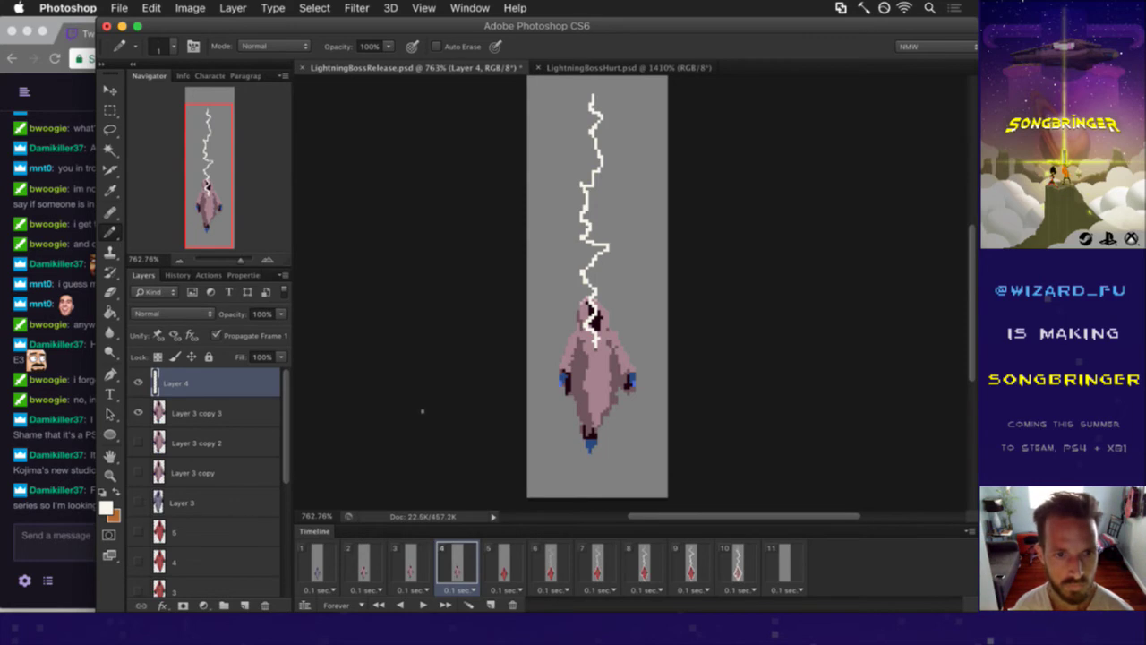
- Duplicate the lightning bolt layer twice with slight offsets to thicken the bolt
{"action": "key", "text": "v"}
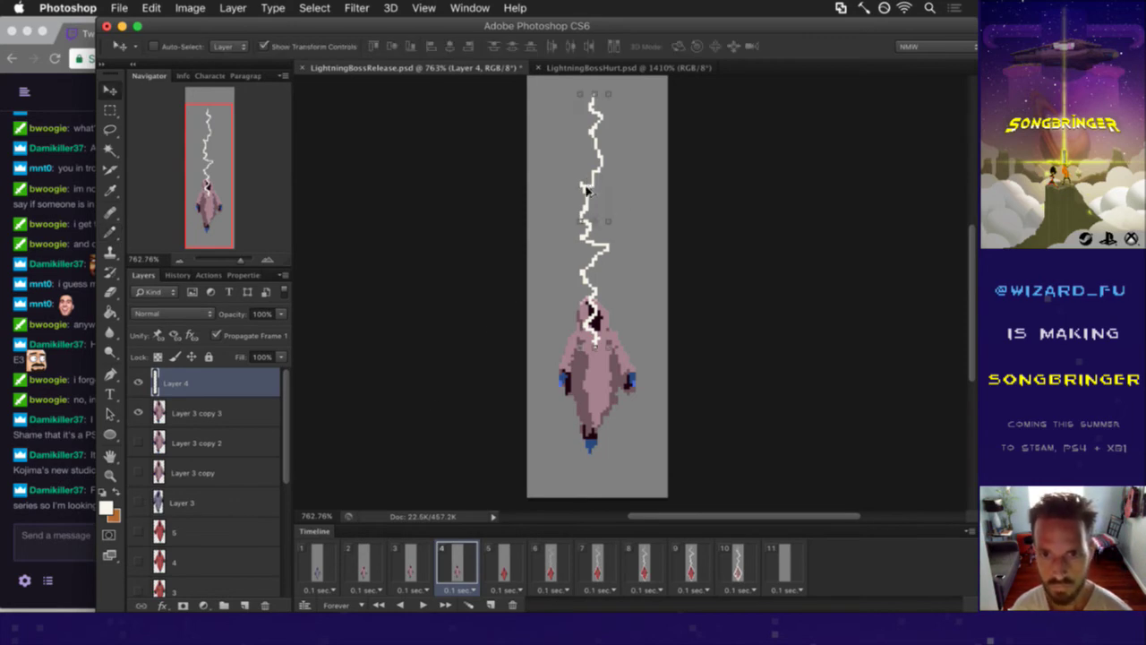
{"action": "left_click_drag", "start_coordinate": [591, 190], "coordinate": [591, 178]}
{"action": "key", "text": "m"}
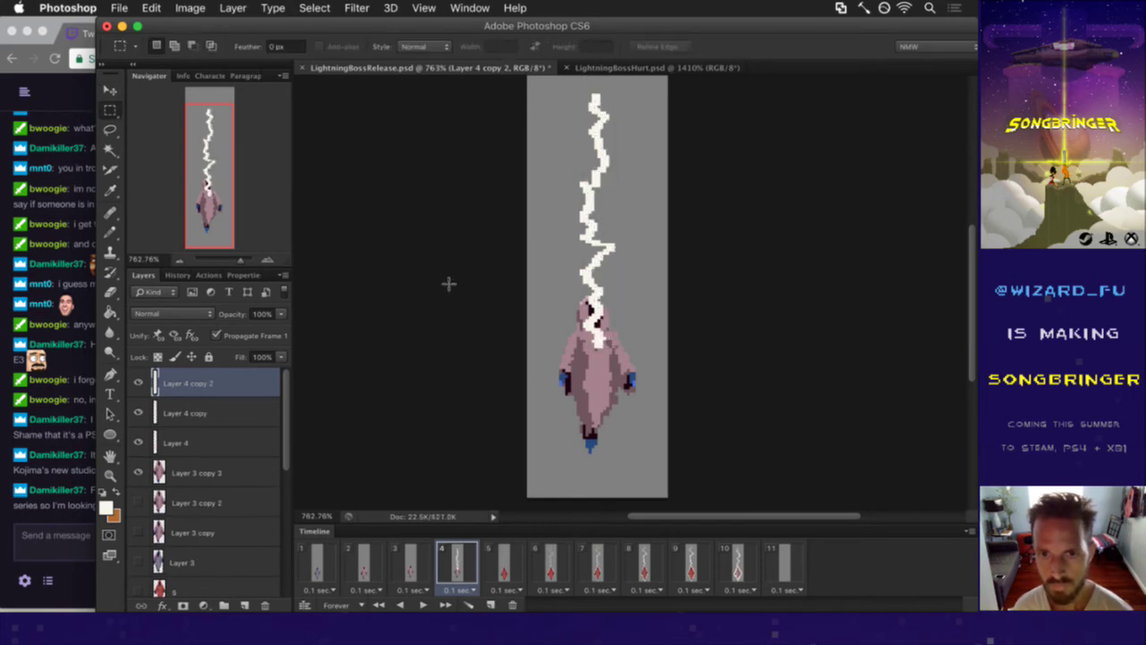
- Merge the three bolt layers into one layer named lit, and turn off Propagate Frame 1 for it
{"action": "left_click", "coordinate": [232, 442], "text": "shift"}
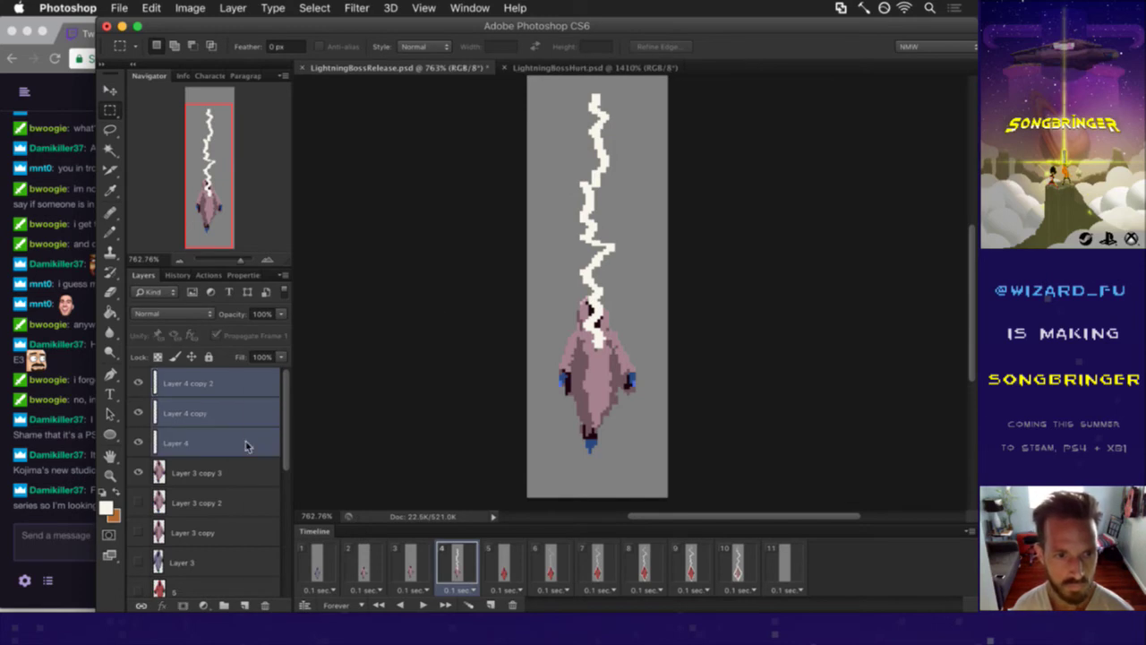
{"action": "right_click", "coordinate": [249, 443]}
{"action": "left_click", "coordinate": [294, 399]}
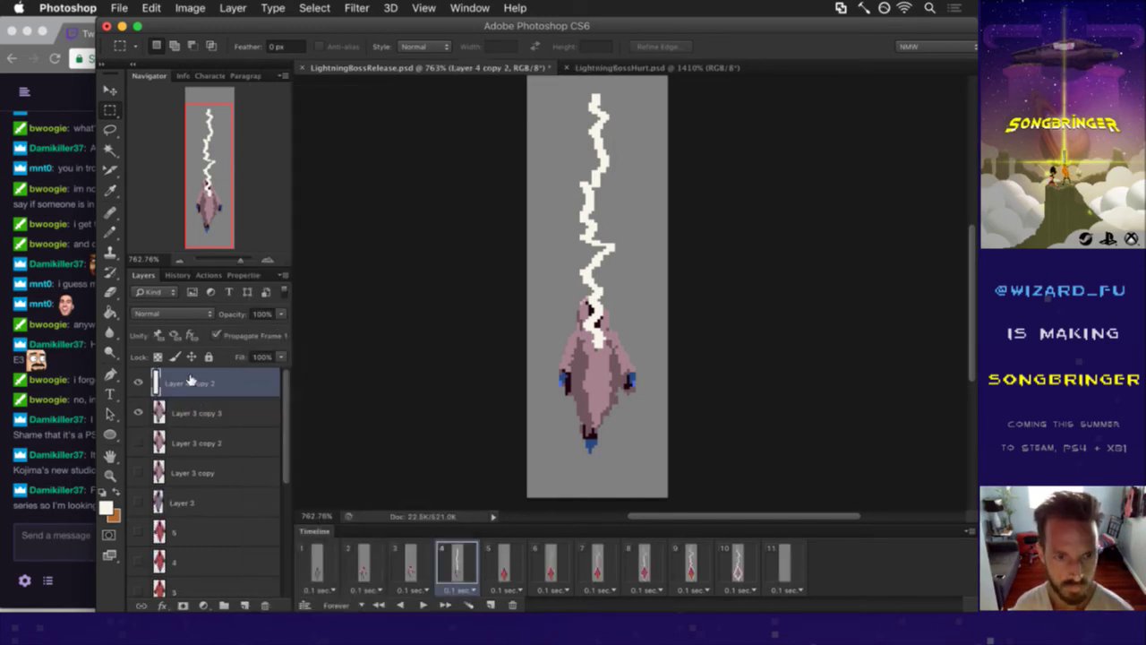
{"action": "double_click", "coordinate": [192, 382]}
{"action": "type", "text": "lit"}
{"action": "key", "text": "Return"}
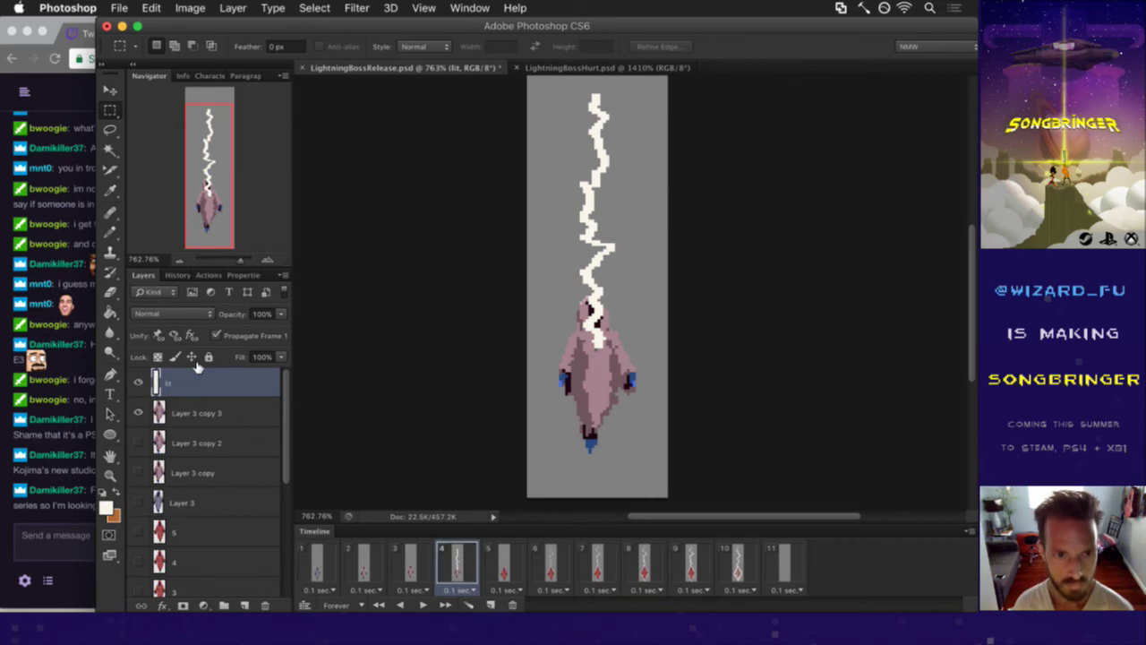
{"action": "left_click", "coordinate": [216, 335]}
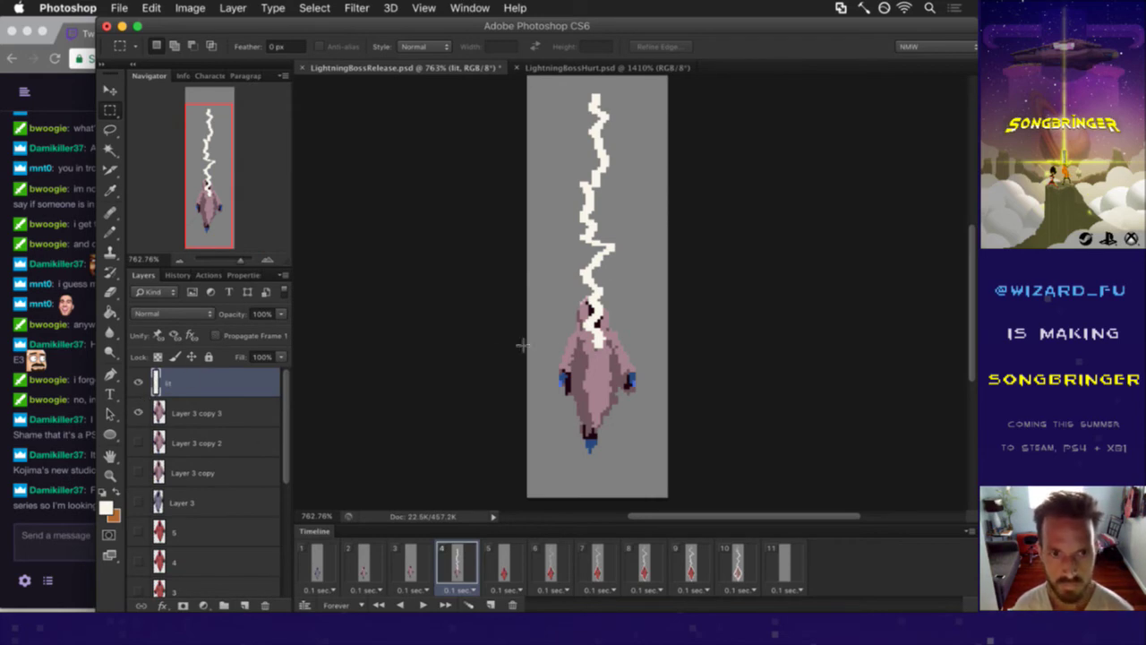
- Pencil a rounded off-white flash on the boss's chest where the bolt ends, and erase a pixel at the bolt's edge
{"action": "key", "text": "i"}
{"action": "left_click", "coordinate": [595, 340]}
{"action": "key", "text": "b"}
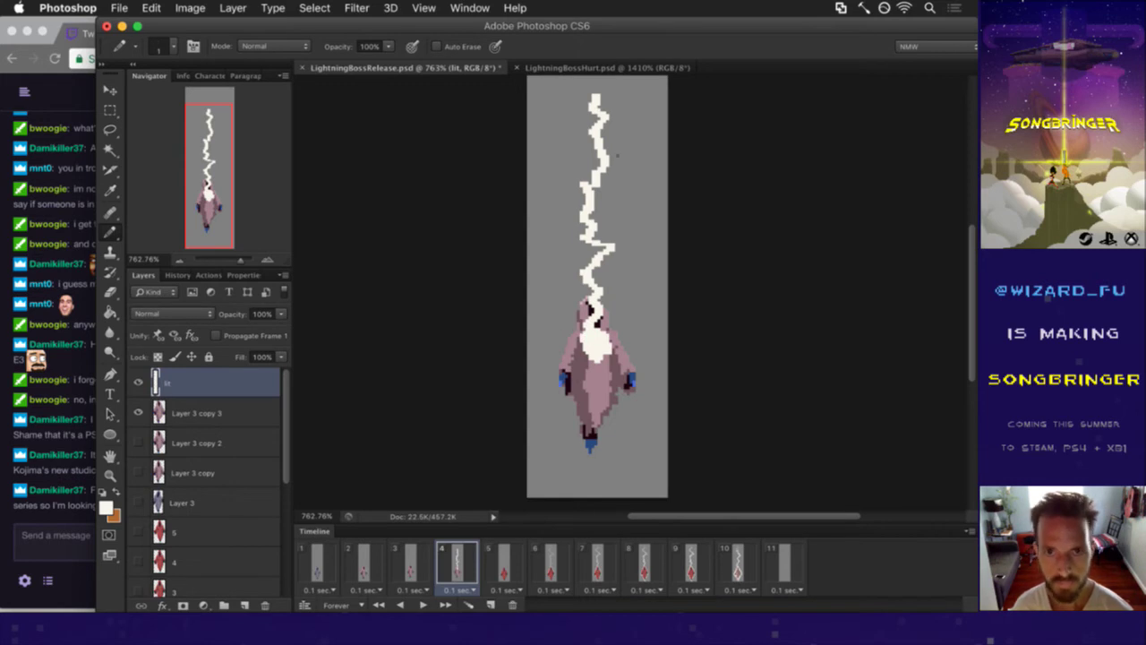
{"action": "key", "text": "e"}
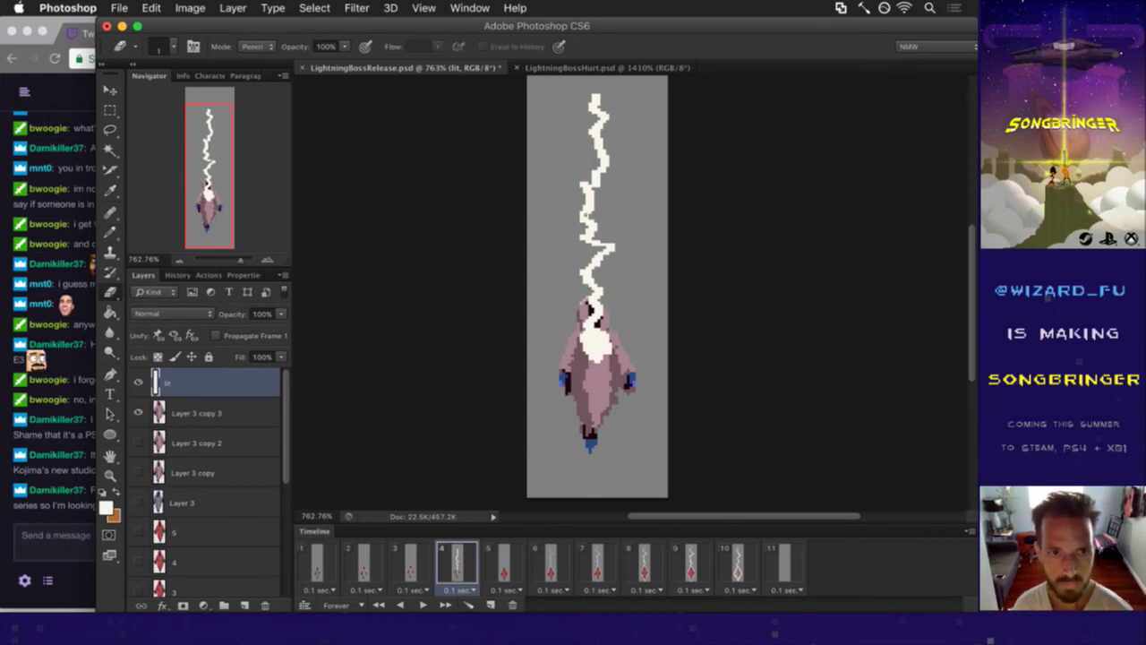
{"action": "left_click", "coordinate": [580, 217]}
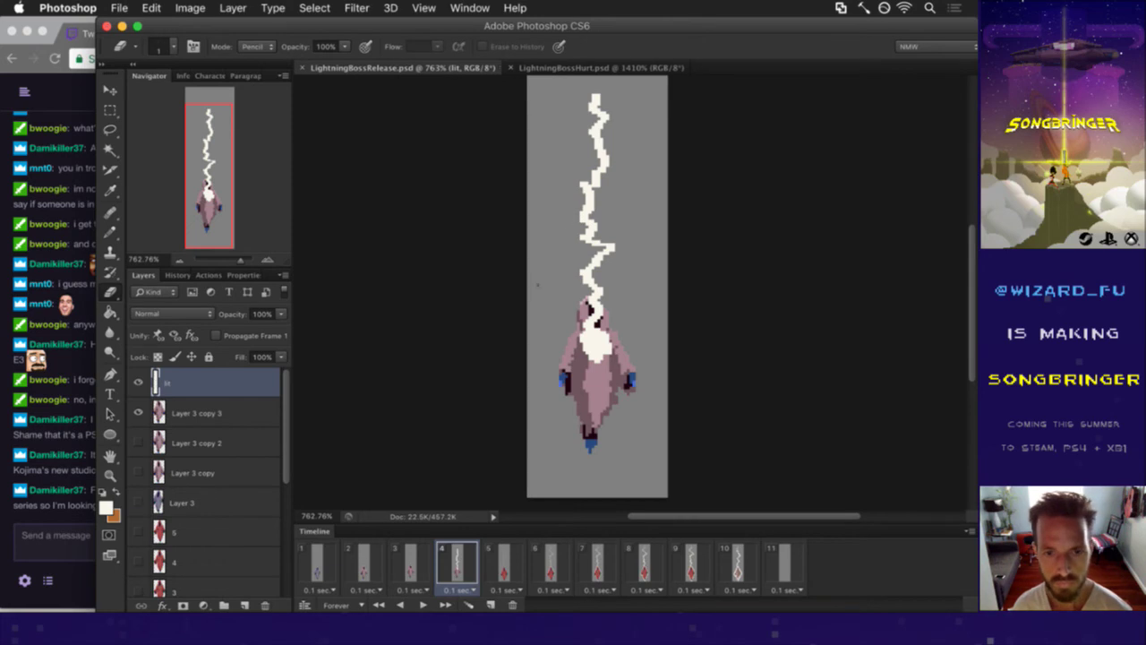
- Copy the gradient contents of Group 1's layer mask from frame 7
{"action": "left_click", "coordinate": [597, 560]}
{"action": "left_click_drag", "start_coordinate": [293, 428], "coordinate": [273, 550]}
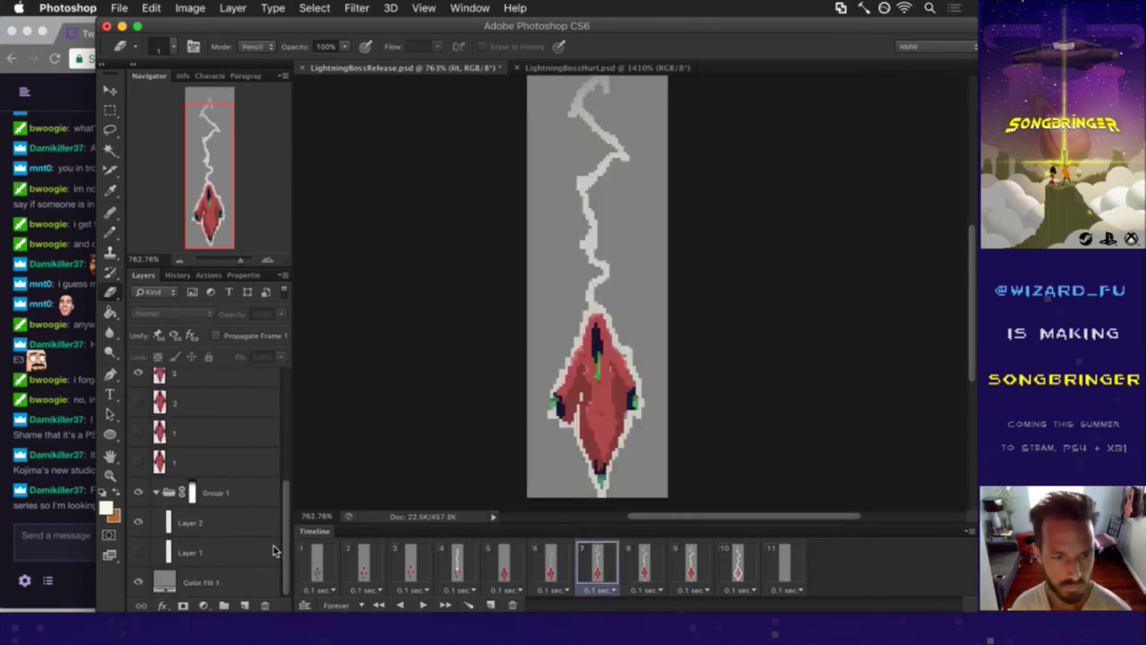
{"action": "left_click", "coordinate": [192, 492]}
{"action": "left_click", "coordinate": [191, 494], "text": "ctrl"}
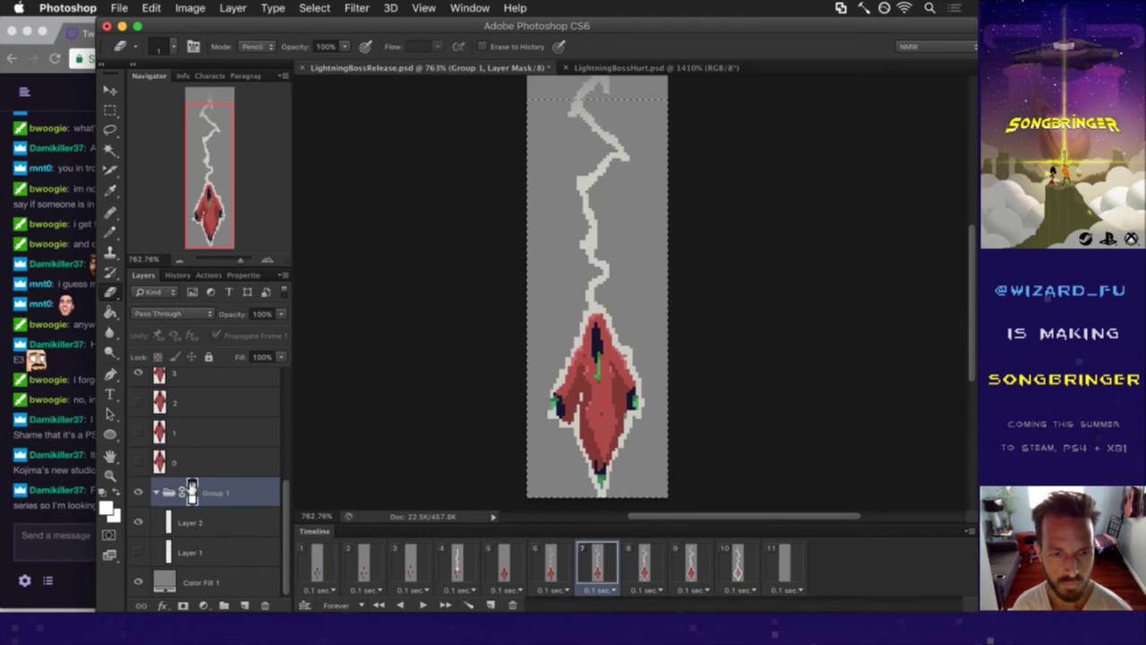
{"action": "left_click", "coordinate": [191, 492], "text": "alt"}
{"action": "key", "text": "ctrl+d"}
{"action": "key", "text": "ctrl+z"}
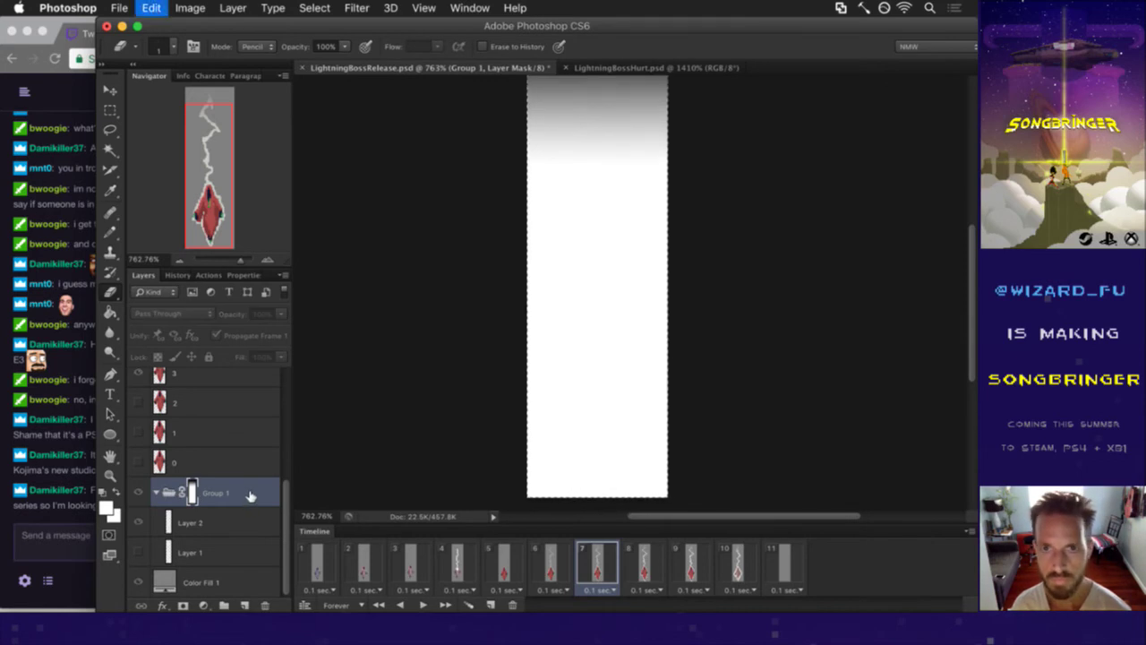
- Add a Reveal All mask to the lit layer in frame 4 and paste the copied gradient into it
{"action": "left_click_drag", "start_coordinate": [280, 491], "coordinate": [278, 381]}
{"action": "left_click", "coordinate": [219, 383]}
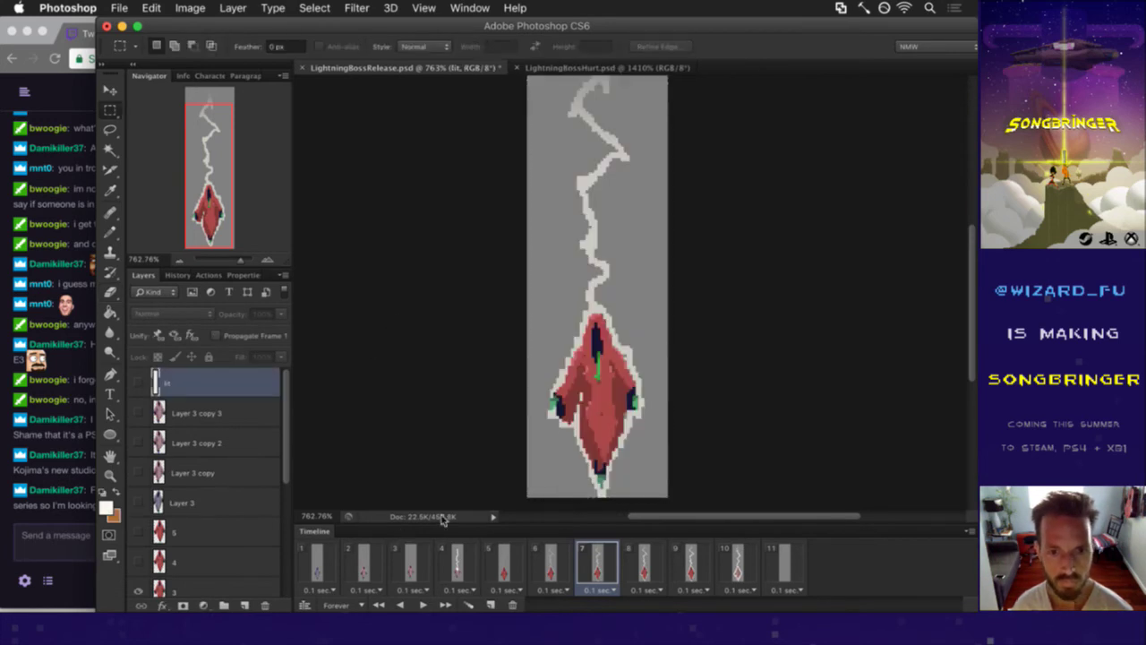
{"action": "left_click", "coordinate": [458, 555]}
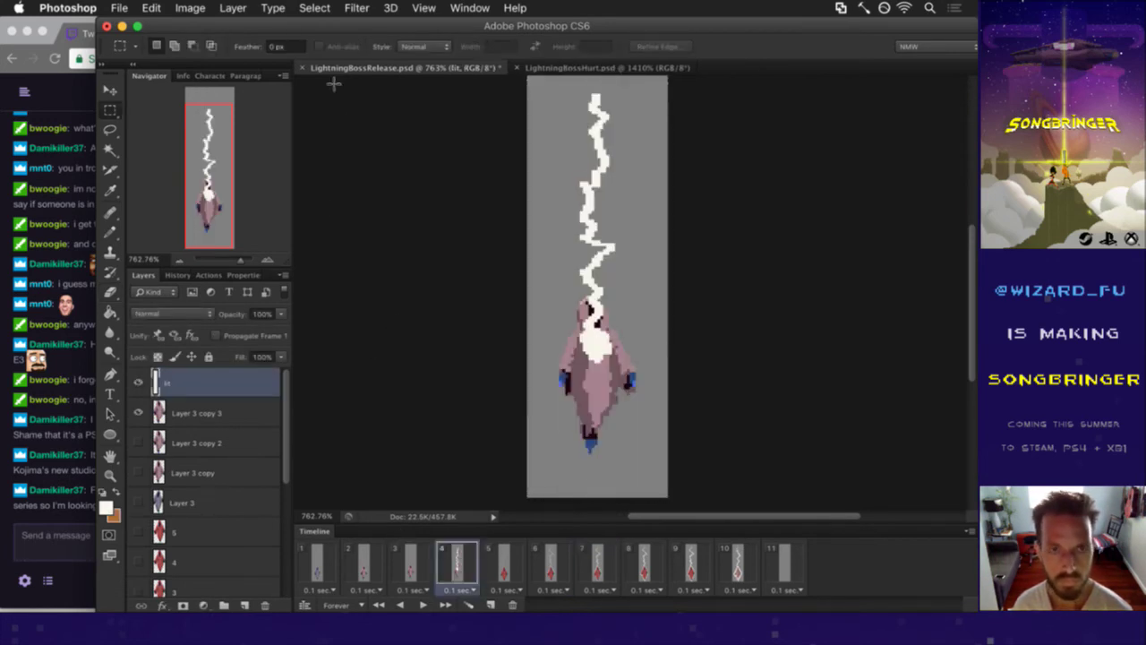
{"action": "left_click", "coordinate": [231, 7]}
{"action": "mouse_move", "coordinate": [291, 199]}
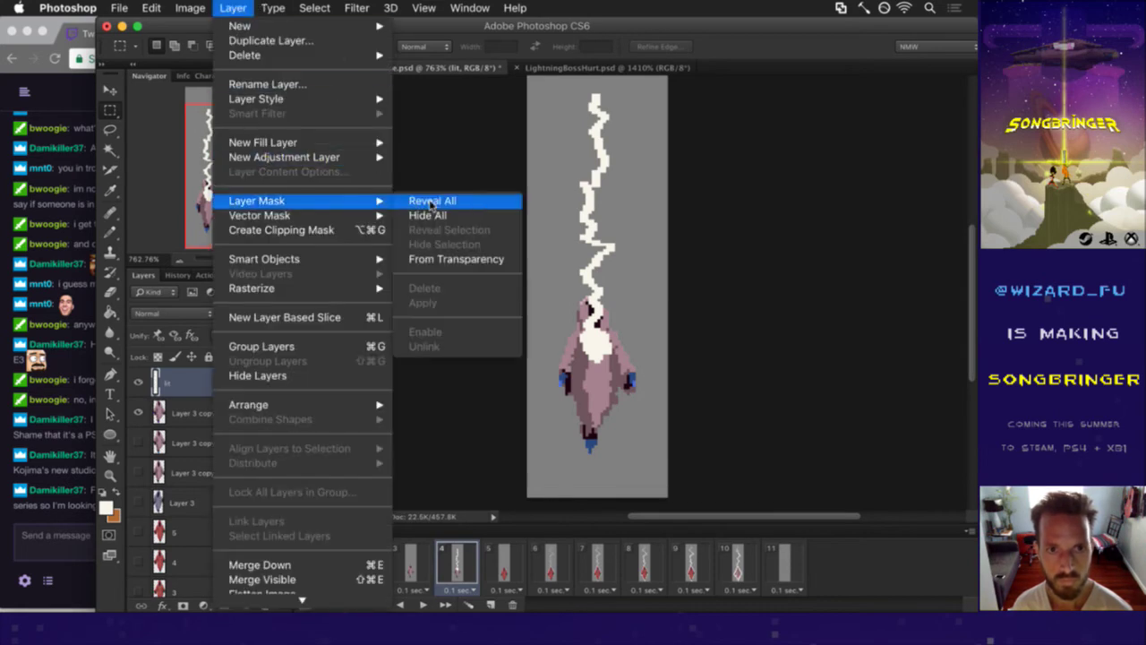
{"action": "left_click", "coordinate": [441, 201]}
{"action": "left_click", "coordinate": [175, 382], "text": "alt"}
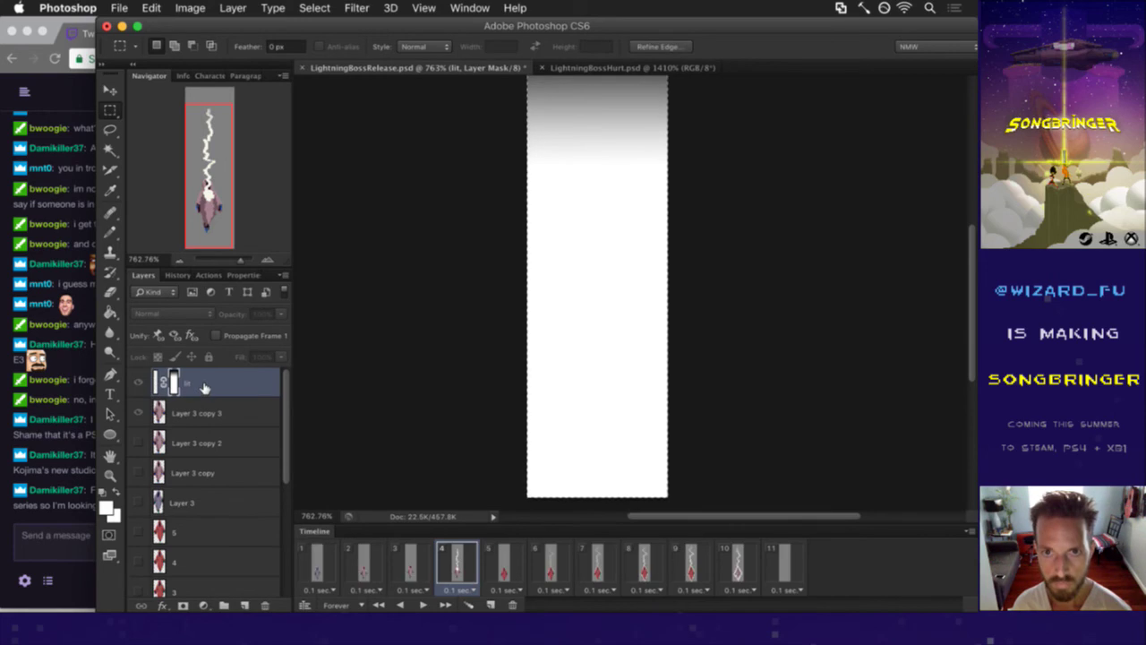
{"action": "left_click", "coordinate": [409, 561]}
{"action": "left_click", "coordinate": [450, 562]}
{"action": "left_click", "coordinate": [159, 382]}
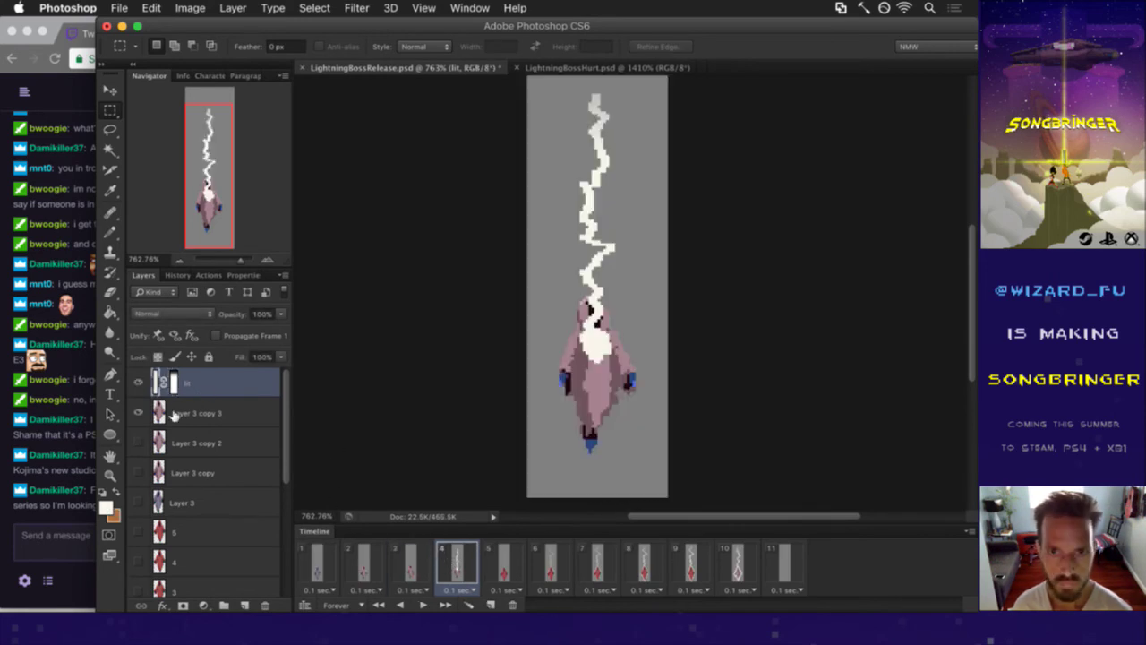
- Extend the lit layer's lightning bolt up to the canvas top and draw small side branches along the bolt, hood and chest
{"action": "scroll", "coordinate": [599, 266], "scroll_direction": "up", "scroll_amount": 3}
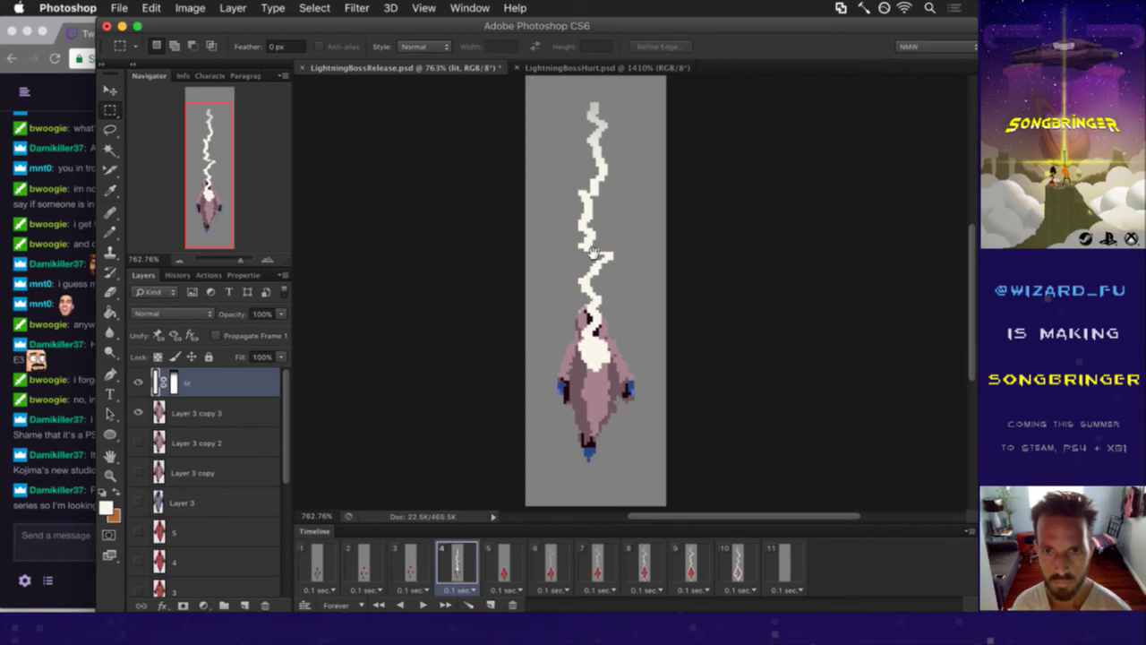
{"action": "scroll", "coordinate": [563, 257], "scroll_direction": "up", "scroll_amount": 3}
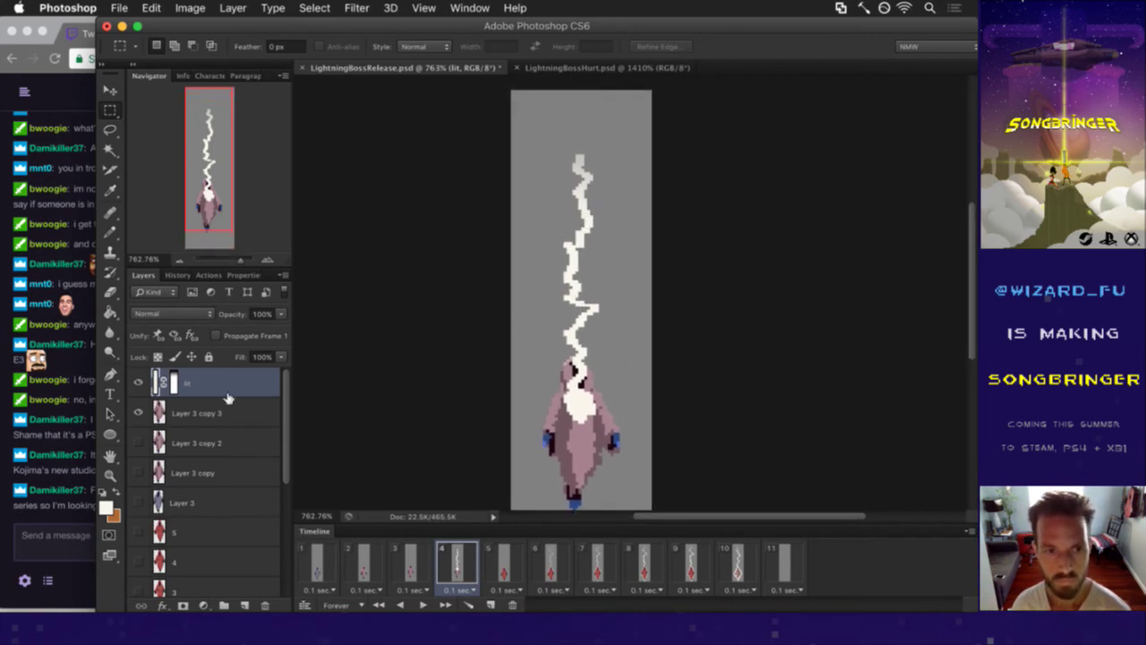
{"action": "key", "text": "b"}
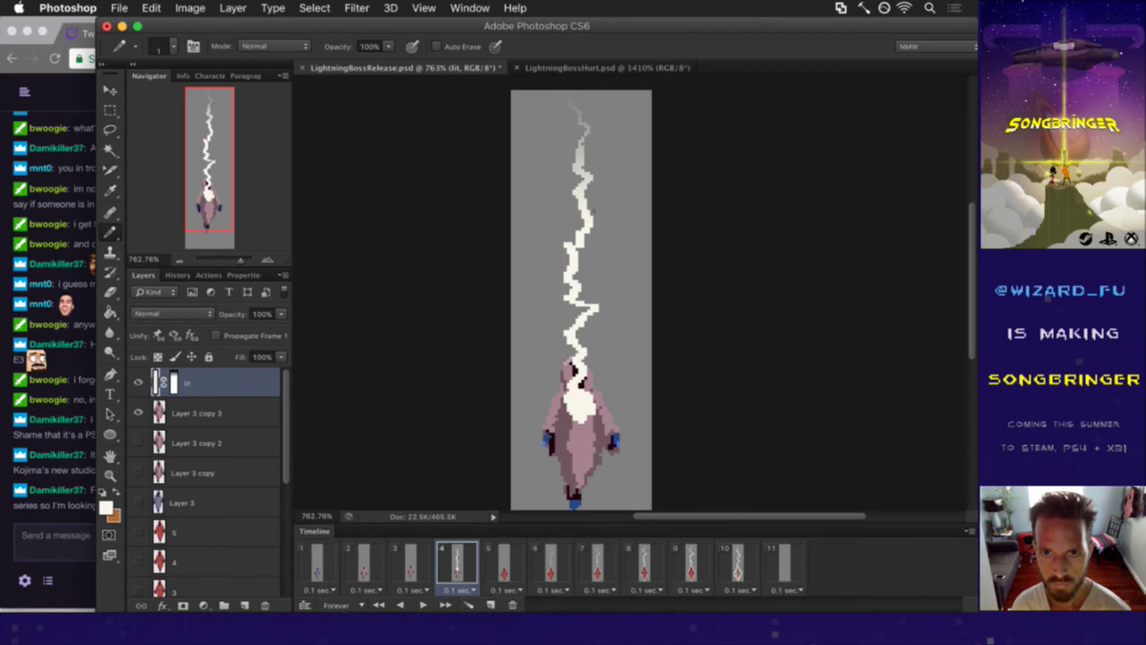
{"action": "key", "text": "e"}
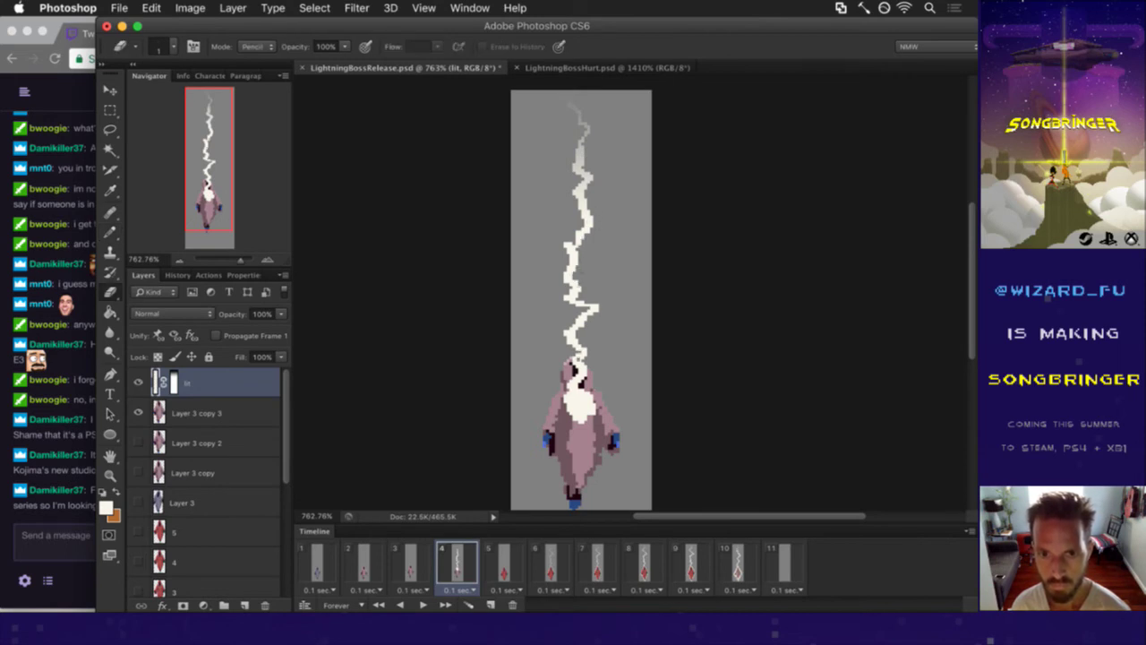
{"action": "key", "text": "b"}
{"action": "left_click_drag", "start_coordinate": [563, 333], "coordinate": [563, 322]}
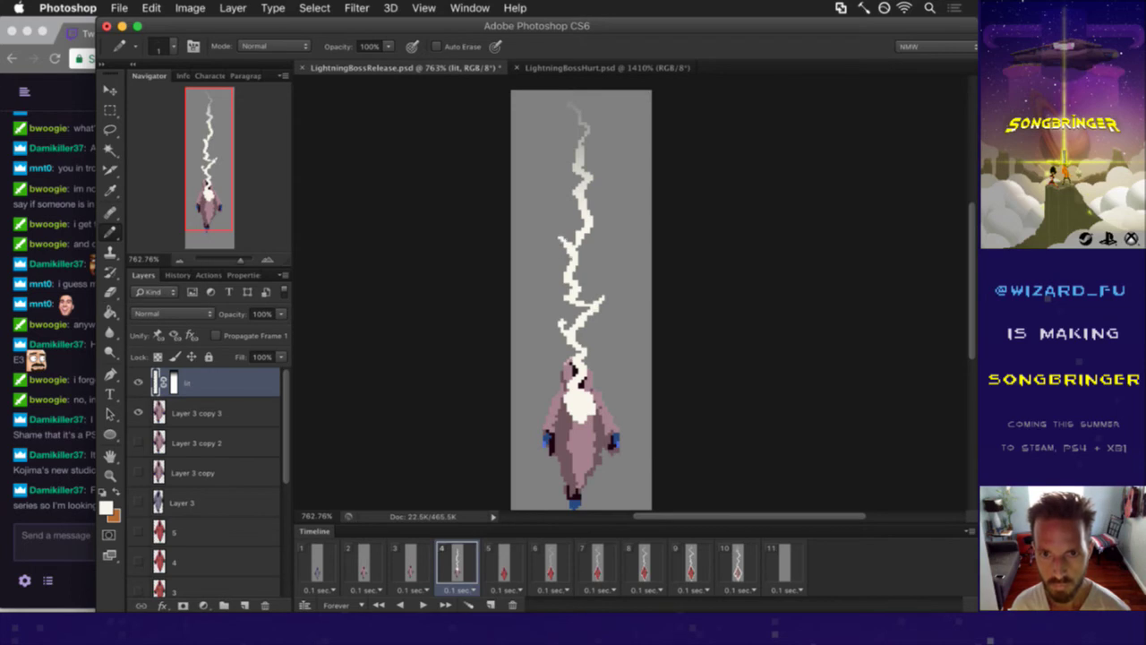
{"action": "left_click_drag", "start_coordinate": [596, 241], "coordinate": [603, 253]}
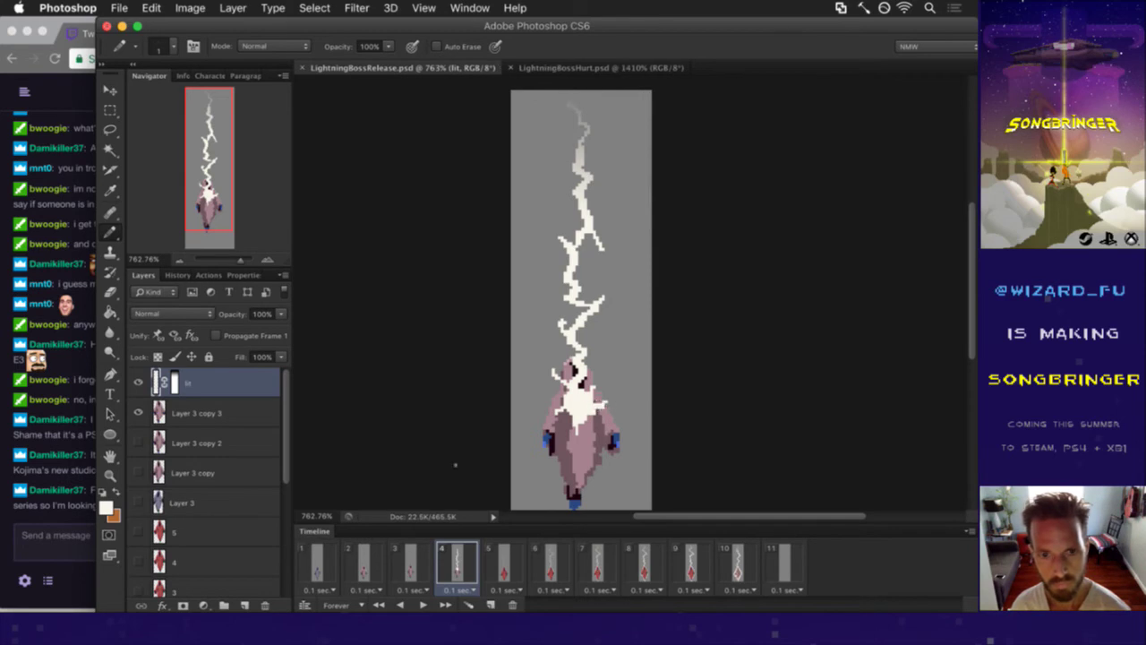
- Compare frame 4 with frame 3, hide the lit layer in frame 4 and make Layer 3 copy 3 active
{"action": "left_click", "coordinate": [413, 562]}
{"action": "left_click", "coordinate": [380, 559]}
{"action": "left_click", "coordinate": [411, 562]}
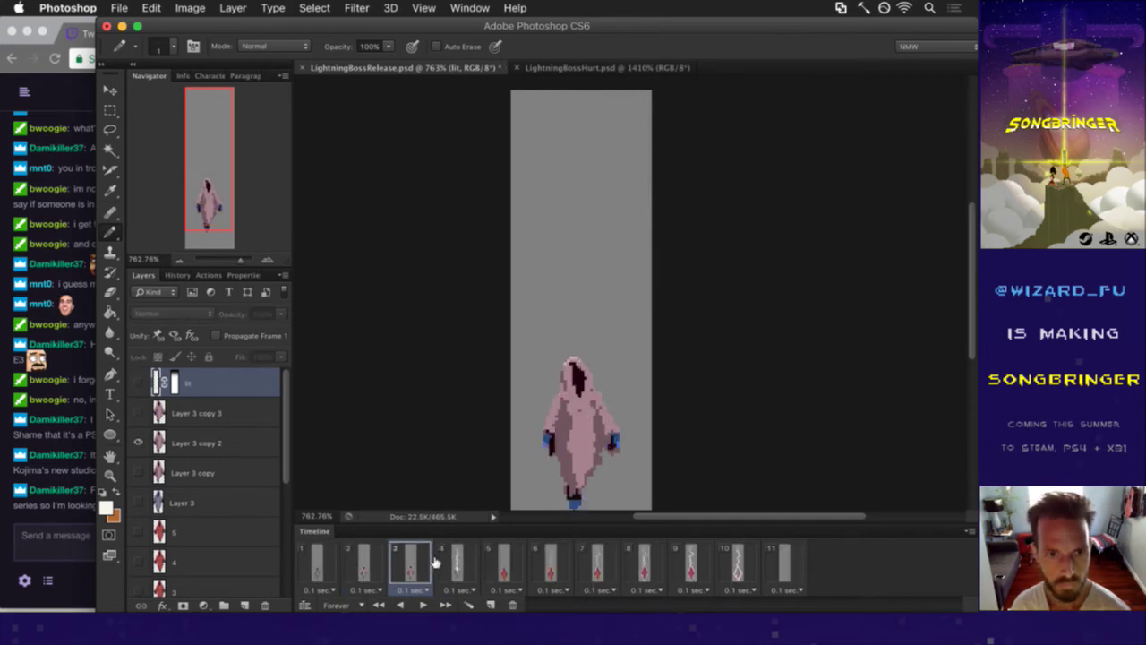
{"action": "left_click", "coordinate": [461, 565]}
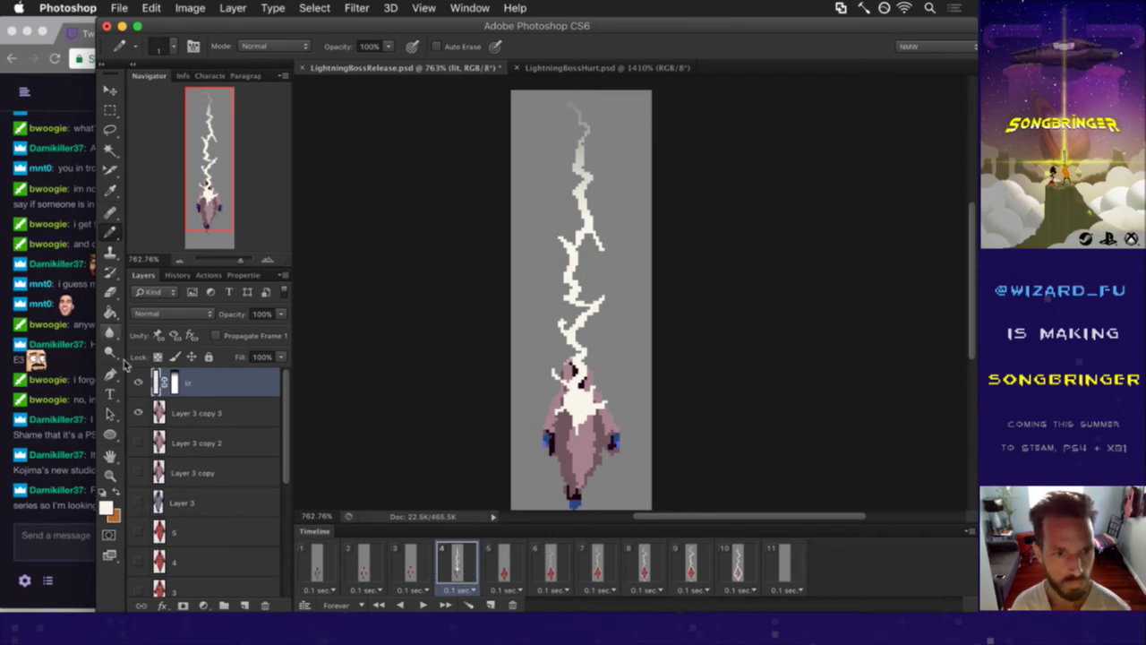
{"action": "left_click", "coordinate": [138, 382]}
{"action": "left_click", "coordinate": [167, 414]}
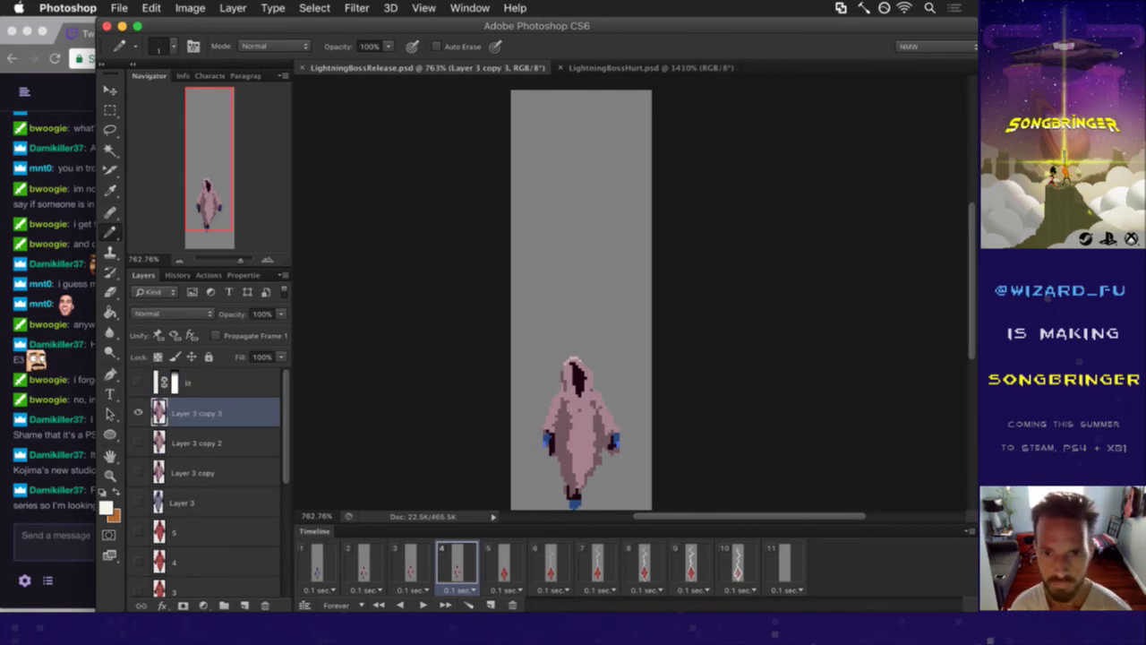
- Squash the hood on Layer 3 copy 3 to 82.50% height and nudge it up two pixels
{"action": "scroll", "coordinate": [582, 300], "scroll_direction": "down", "scroll_amount": 3}
{"action": "left_click", "coordinate": [624, 383]}
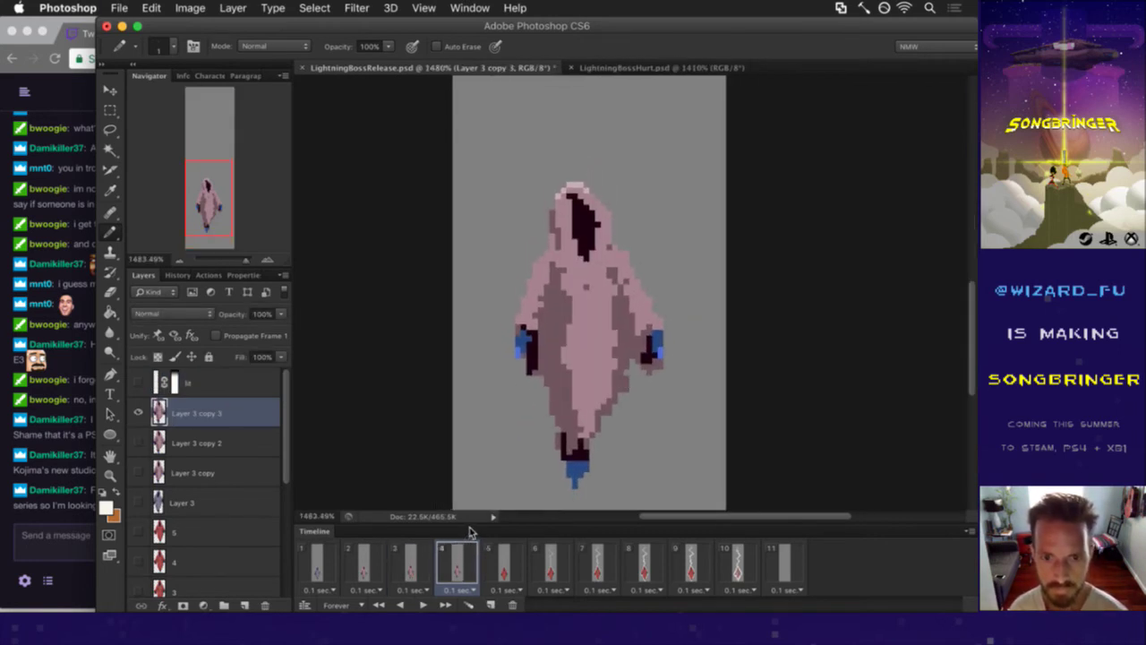
{"action": "left_click", "coordinate": [423, 557]}
{"action": "left_click", "coordinate": [457, 555]}
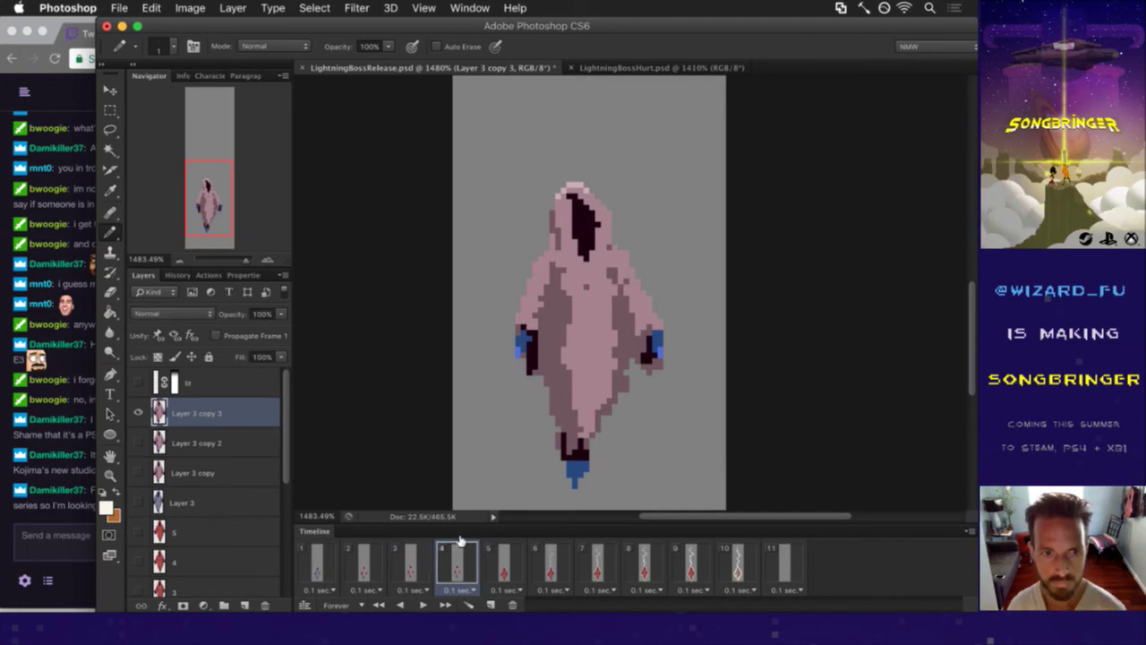
{"action": "key", "text": "m"}
{"action": "left_click_drag", "start_coordinate": [538, 164], "coordinate": [636, 250]}
{"action": "key", "text": "super+t"}
{"action": "left_click_drag", "start_coordinate": [589, 165], "coordinate": [590, 199]}
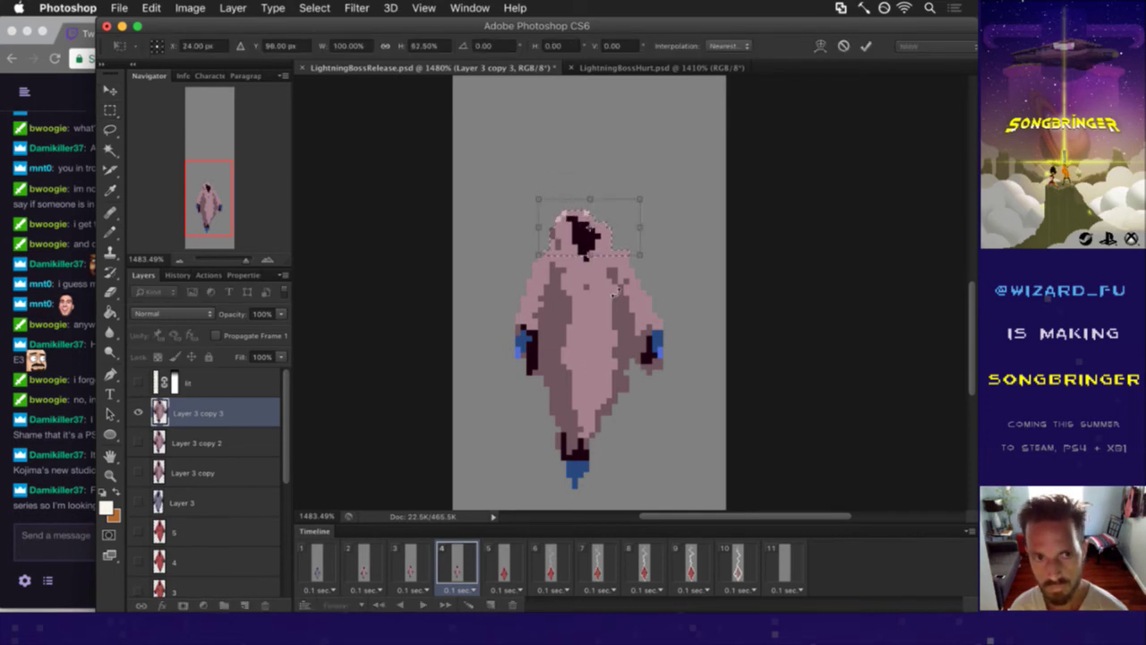
{"action": "left_click", "coordinate": [865, 46]}
{"action": "key", "text": "Up"}
{"action": "key", "text": "Up"}
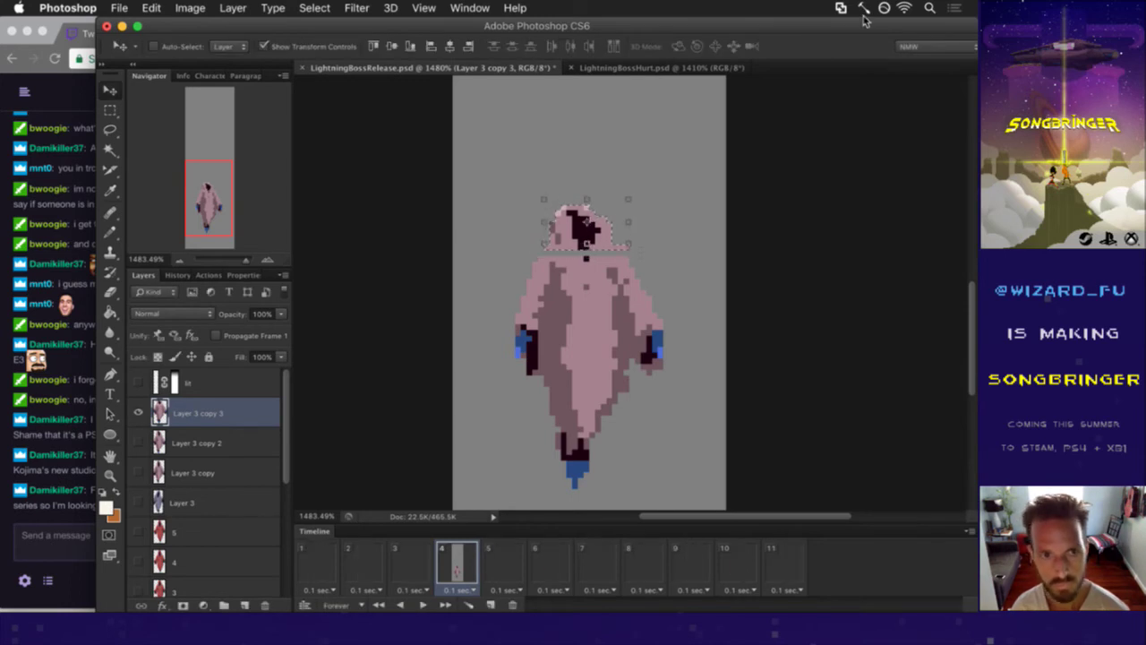
{"action": "key", "text": "m"}
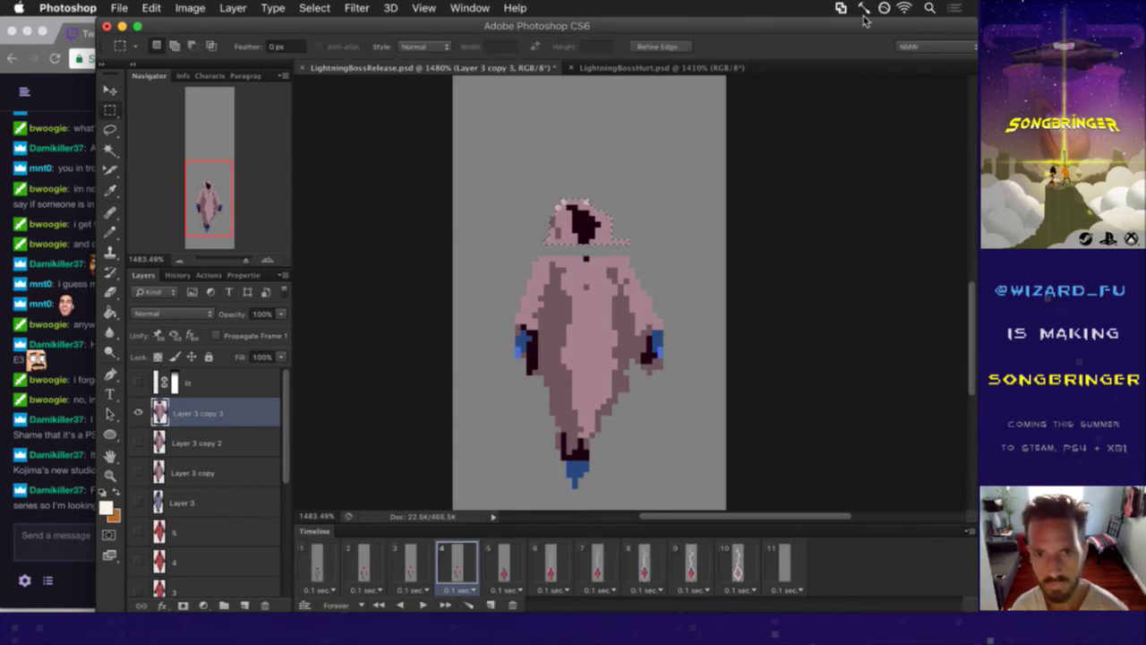
- Fill the gap under the hood with robe pink, extend the dark face opening down to the chest and clean up stray edge pixels
{"action": "key", "text": "b"}
{"action": "left_click", "coordinate": [618, 235], "text": "alt"}
{"action": "key", "text": "ctrl+d"}
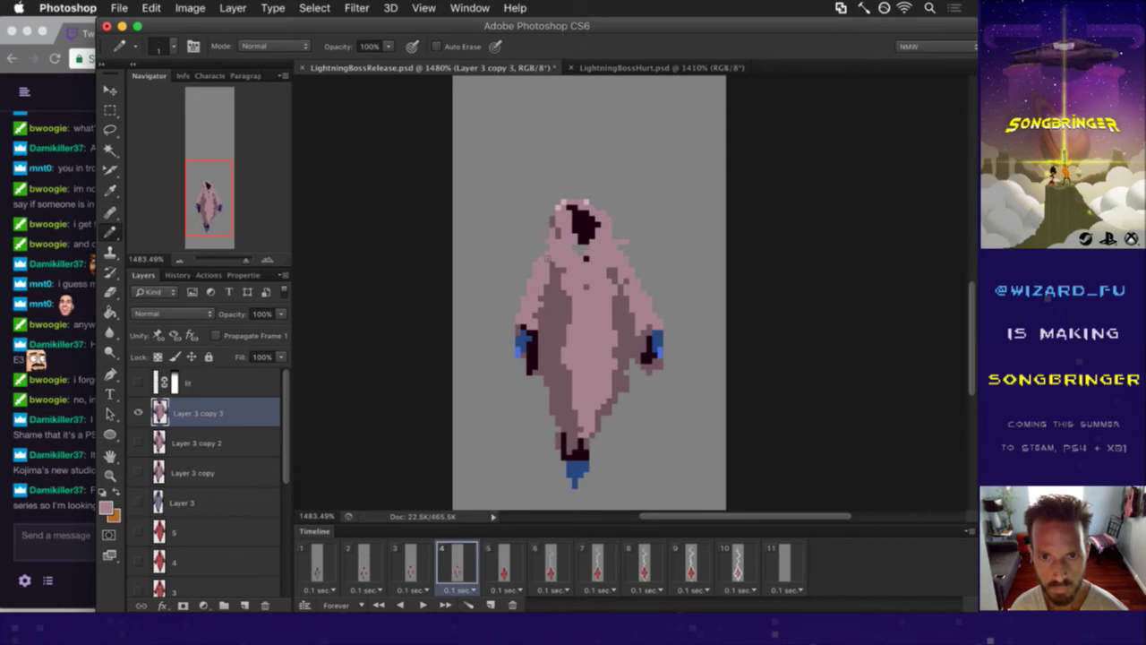
{"action": "left_click", "coordinate": [585, 259], "text": "alt"}
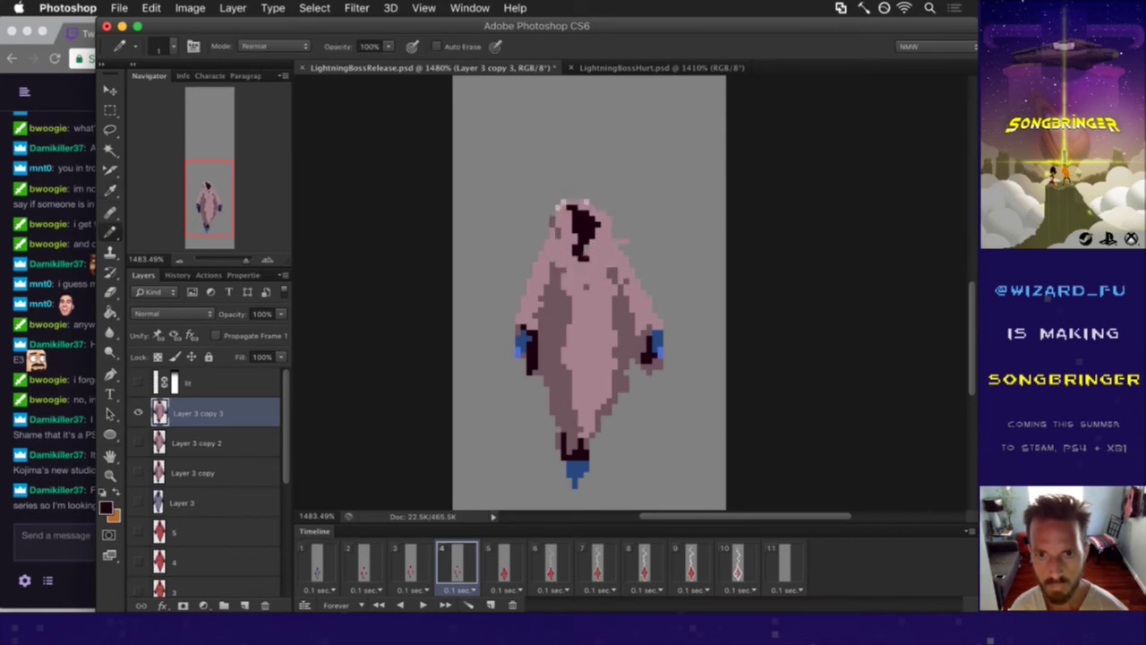
{"action": "mouse_move", "coordinate": [578, 252]}
{"action": "left_mouse_down"}
{"action": "mouse_move", "coordinate": [575, 236]}
{"action": "mouse_move", "coordinate": [576, 255]}
{"action": "left_mouse_up"}
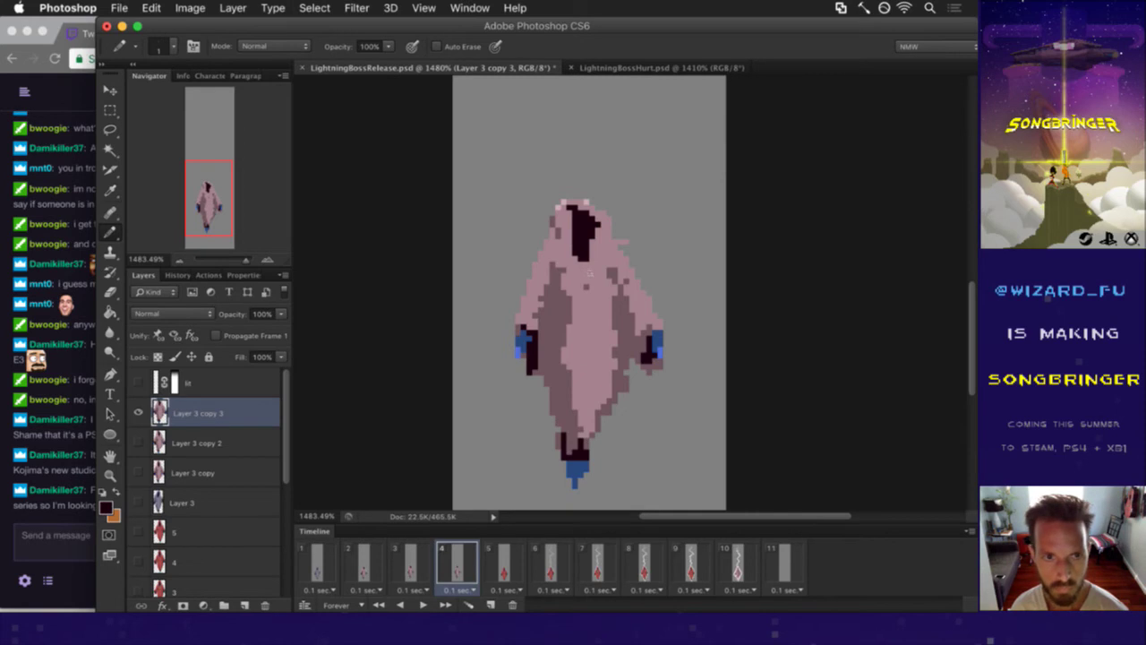
{"action": "key", "text": "e"}
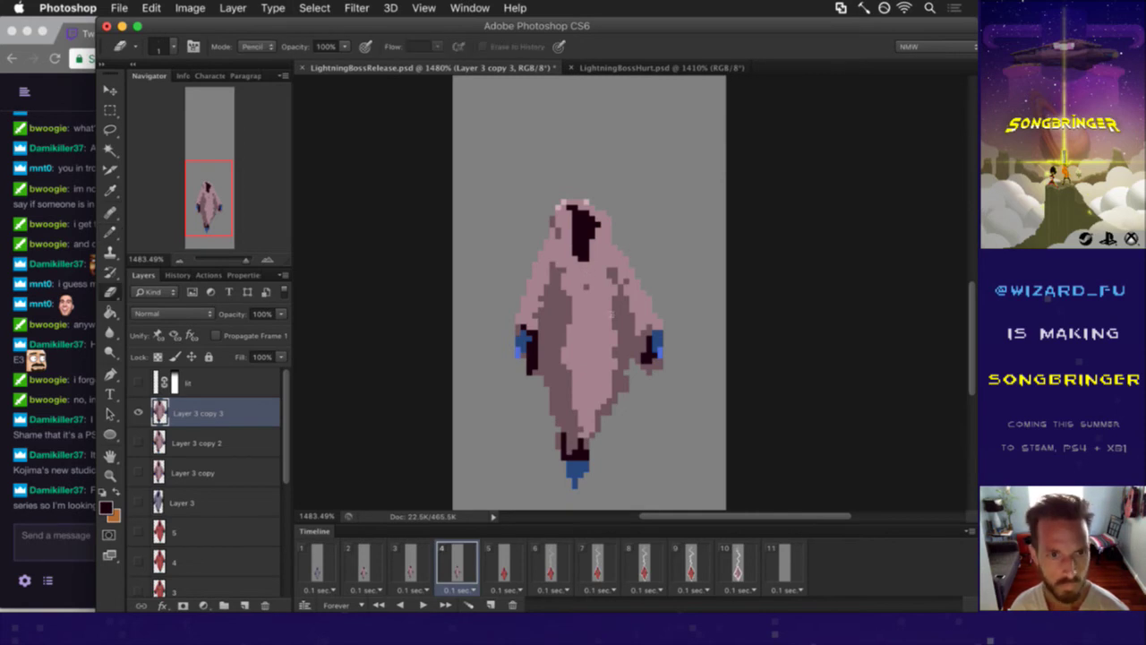
{"action": "key", "text": "b"}
{"action": "left_click", "coordinate": [597, 229], "text": "alt"}
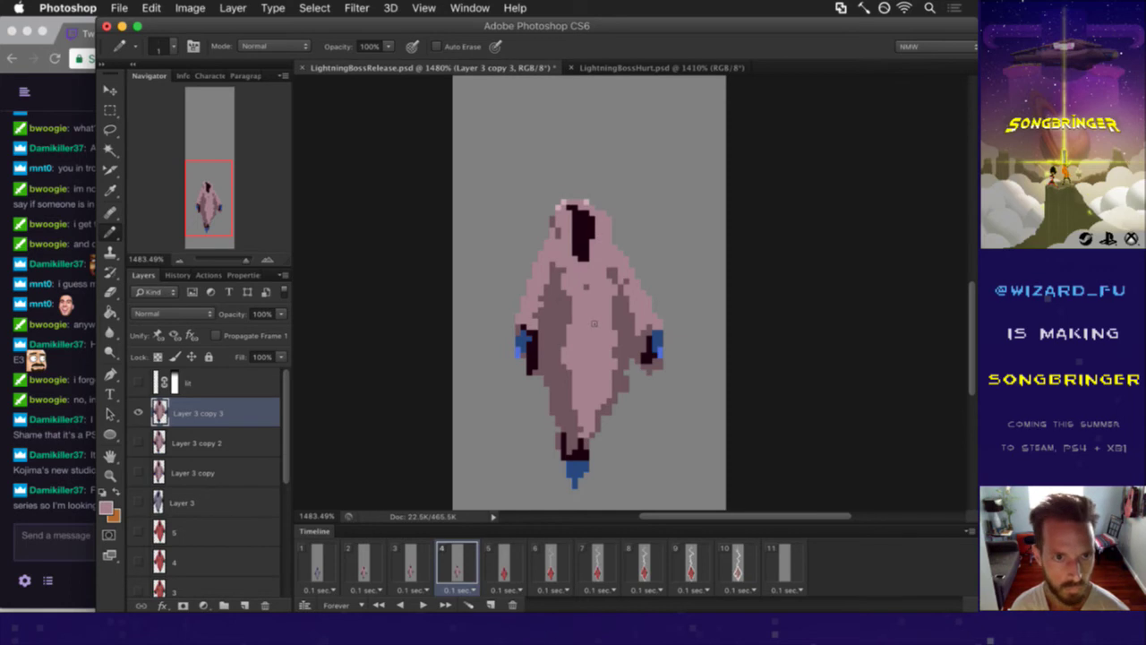
{"action": "key", "text": "m"}
{"action": "mouse_move", "coordinate": [504, 171]}
{"action": "left_mouse_down"}
{"action": "mouse_move", "coordinate": [666, 310]}
{"action": "mouse_move", "coordinate": [680, 300]}
{"action": "mouse_move", "coordinate": [501, 315]}
{"action": "mouse_move", "coordinate": [483, 329]}
{"action": "left_mouse_up"}
{"action": "left_click_drag", "start_coordinate": [561, 310], "coordinate": [626, 346]}
{"action": "key", "text": "v"}
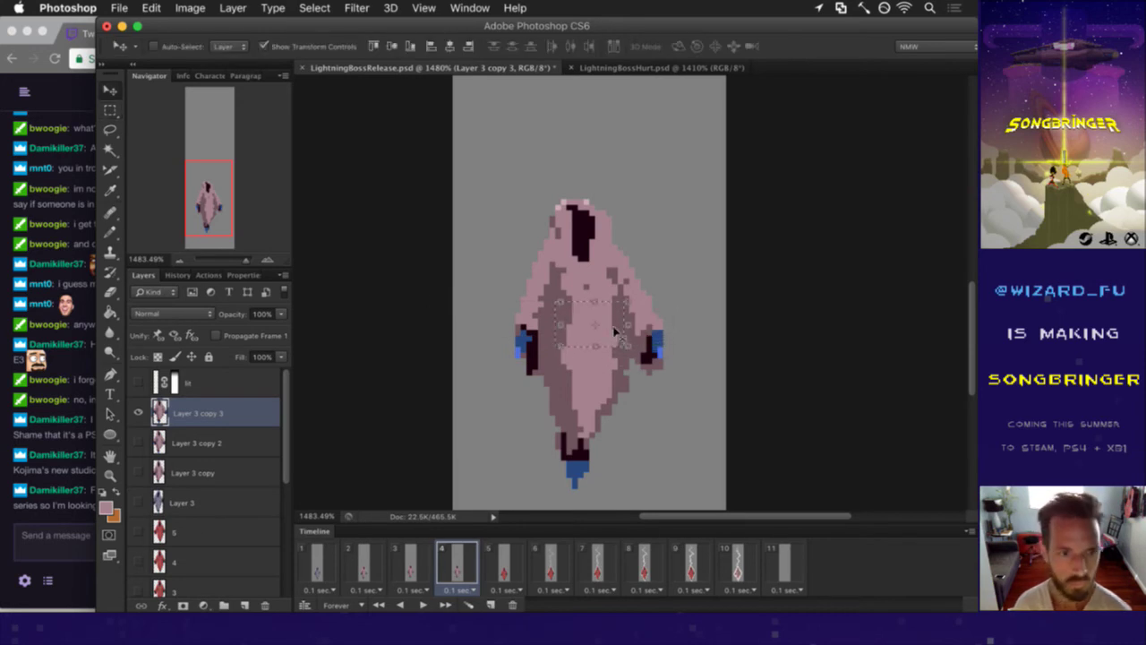
{"action": "key", "text": "ctrl+d"}
- Reshape the inner edge of the robe's left shadow using the sampled shadow and light pink robe colours
{"action": "key", "text": "i"}
{"action": "left_click", "coordinate": [577, 317]}
{"action": "key", "text": "b"}
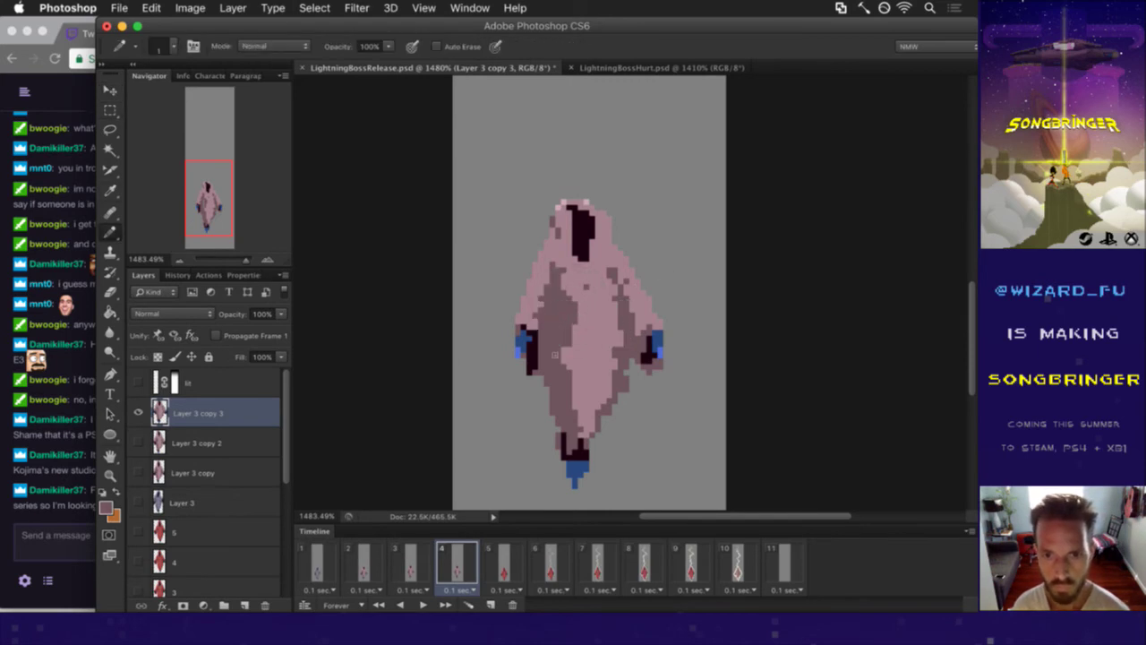
{"action": "left_click", "coordinate": [573, 354], "text": "alt"}
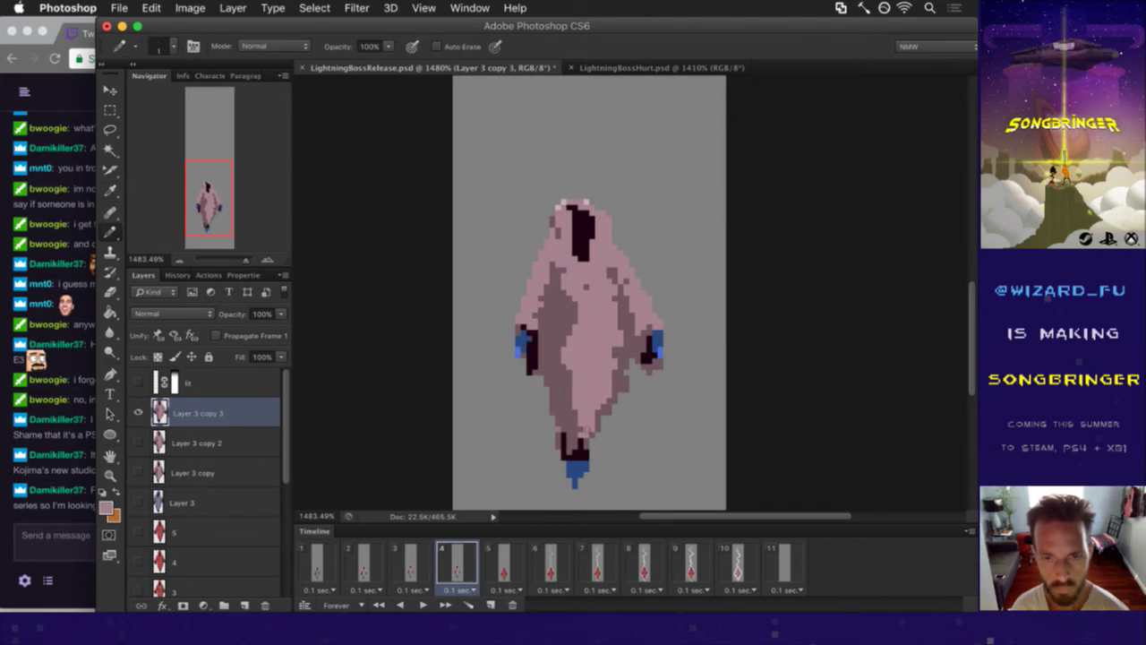
- Rotate the lower robe and foot clockwise, shift them left and touch up the seam with the robe below the hands
{"action": "key", "text": "m"}
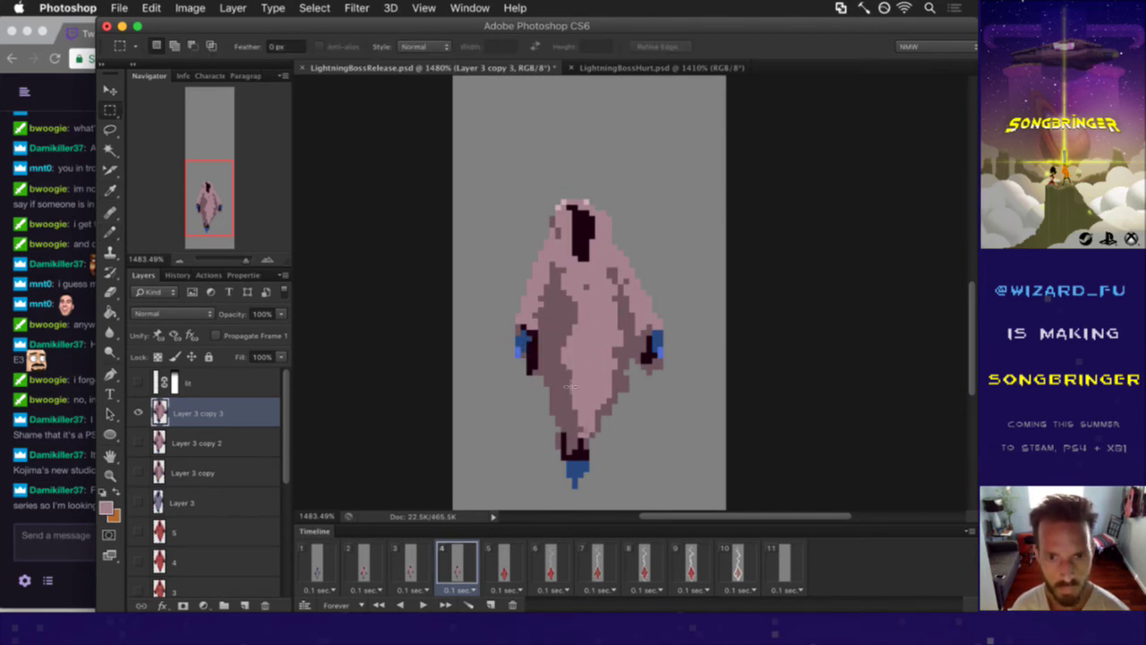
{"action": "mouse_move", "coordinate": [538, 387]}
{"action": "left_mouse_down"}
{"action": "mouse_move", "coordinate": [611, 446]}
{"action": "mouse_move", "coordinate": [632, 495]}
{"action": "left_mouse_up"}
{"action": "key", "text": "ctrl+t"}
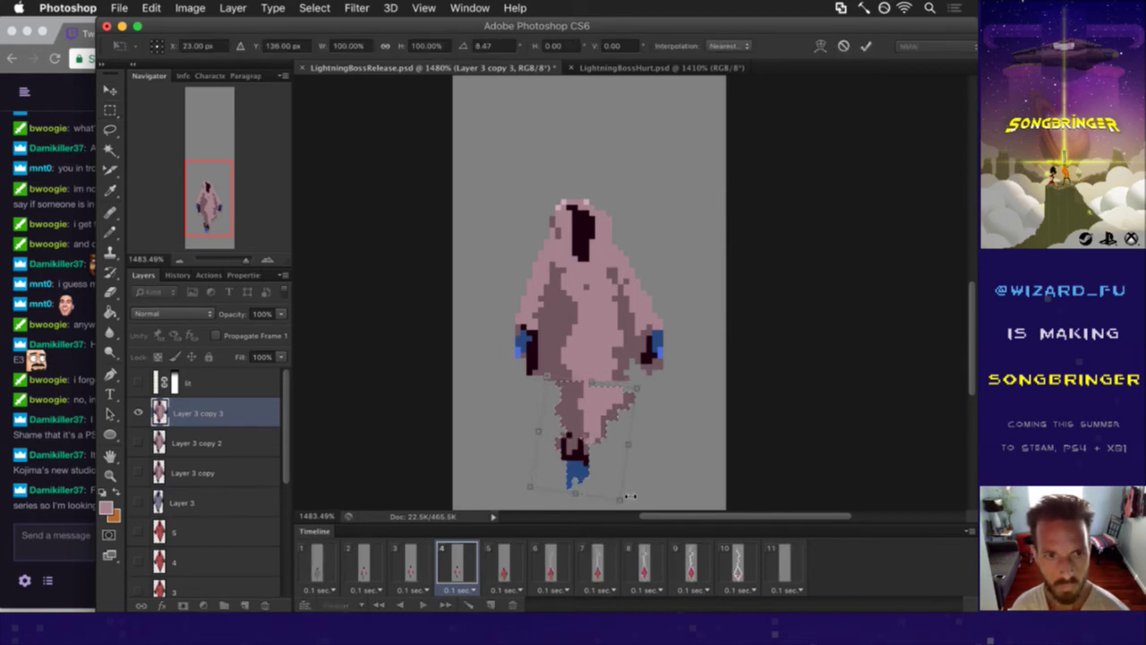
{"action": "key", "text": "Return"}
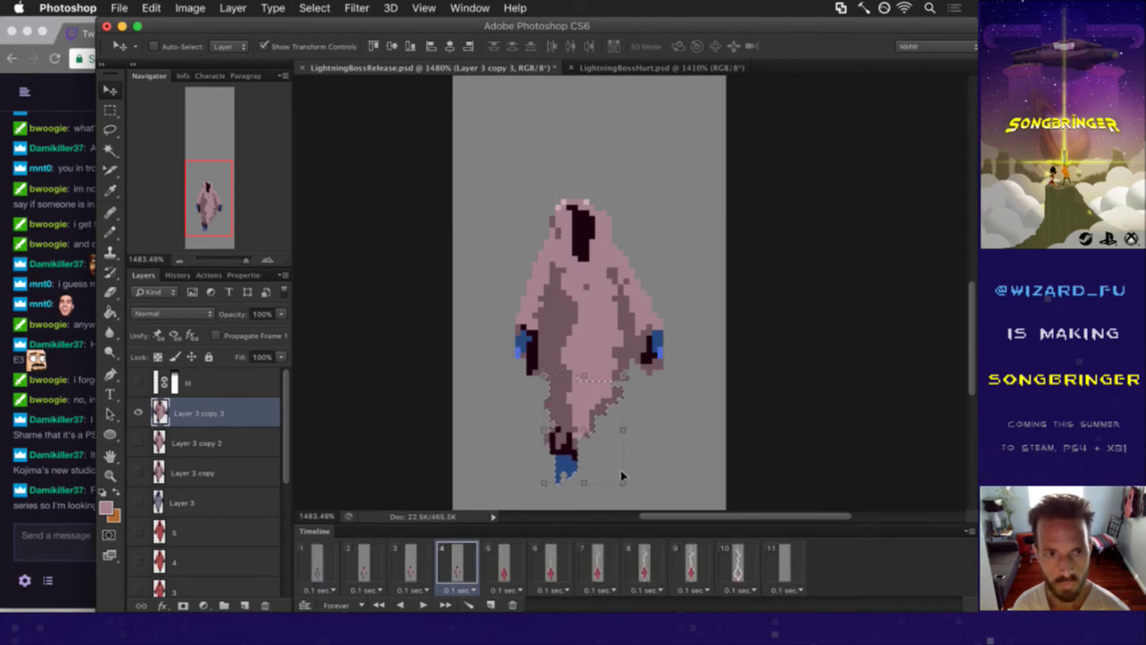
{"action": "key", "text": "b"}
{"action": "key", "text": "ctrl+d"}
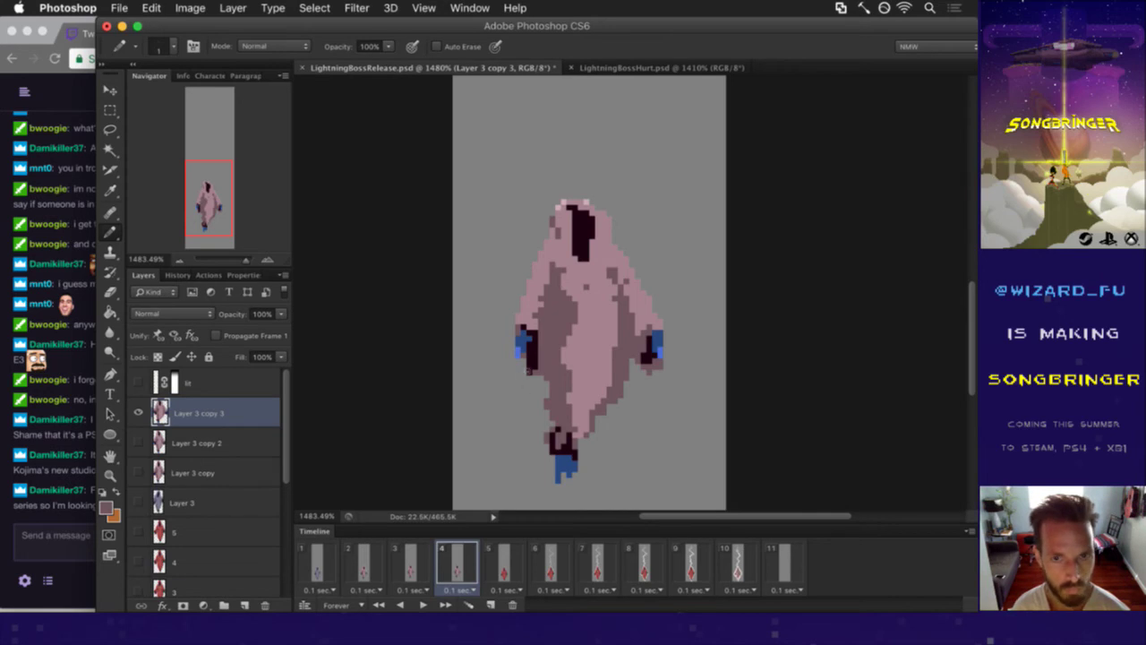
- Select the figure's left-side hand and sleeve cuff and nudge them one pixel left
{"action": "key", "text": "m"}
{"action": "left_click_drag", "start_coordinate": [516, 324], "coordinate": [562, 360]}
{"action": "mouse_move", "coordinate": [507, 304]}
{"action": "left_mouse_down"}
{"action": "mouse_move", "coordinate": [540, 360]}
{"action": "mouse_move", "coordinate": [537, 377]}
{"action": "left_mouse_up"}
{"action": "key", "text": "v"}
{"action": "key", "text": "Left"}
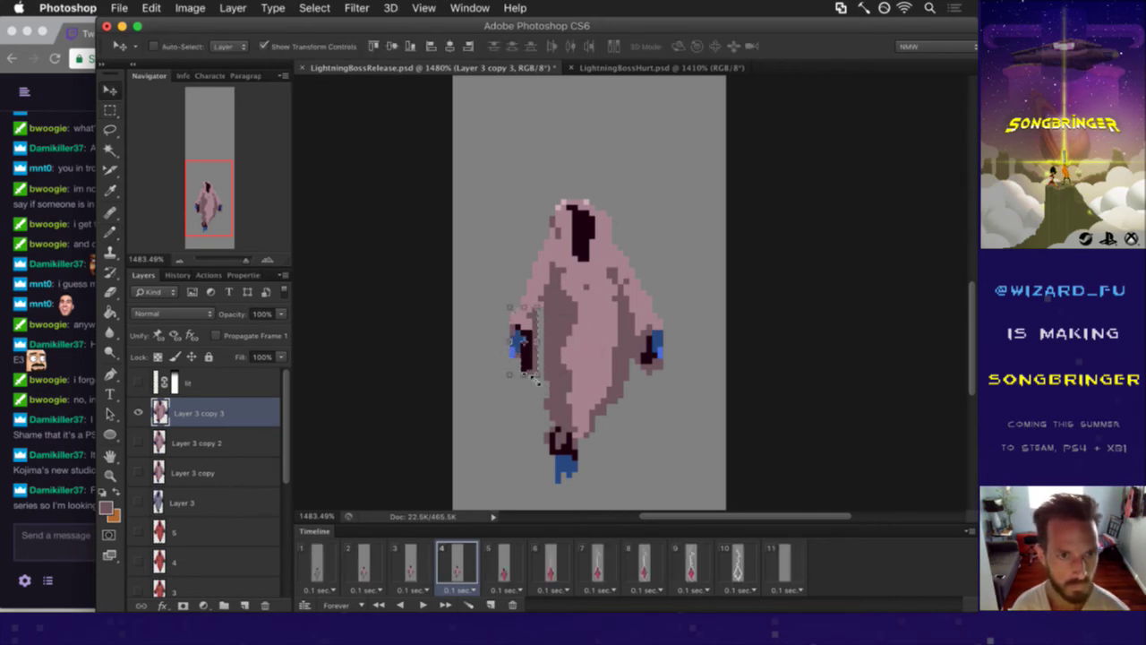
- Fill the gap between the left-side sleeve and the robe with the sampled robe shadow colour and save the file
{"action": "key", "text": "ctrl+d"}
{"action": "key", "text": "i"}
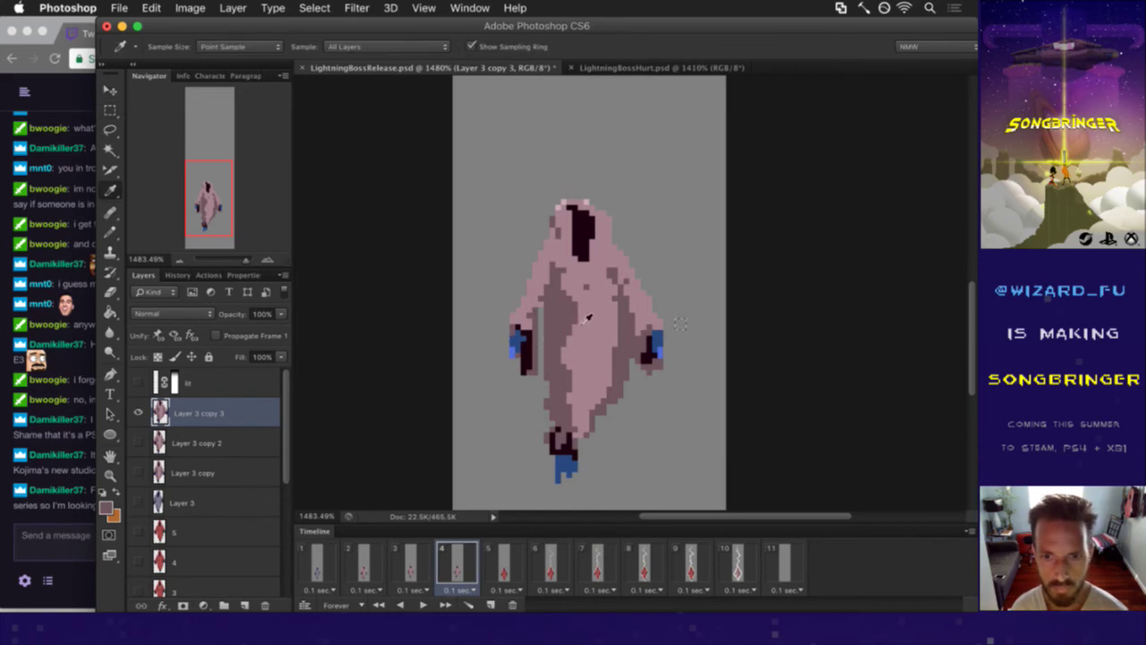
{"action": "key", "text": "b"}
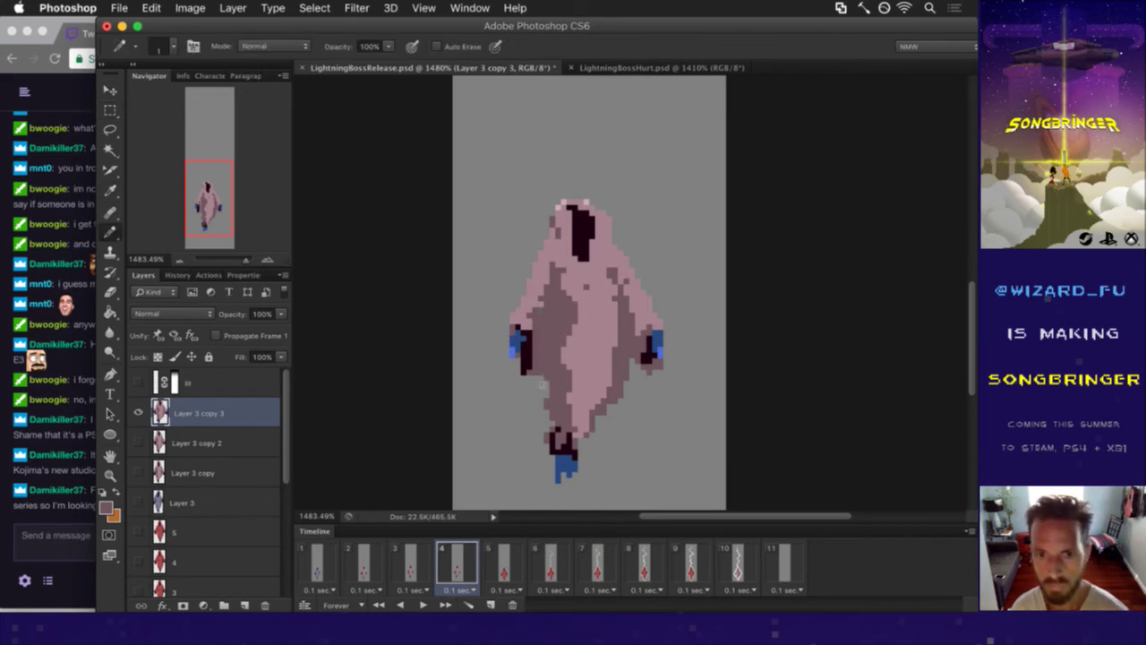
{"action": "key", "text": "super+s"}
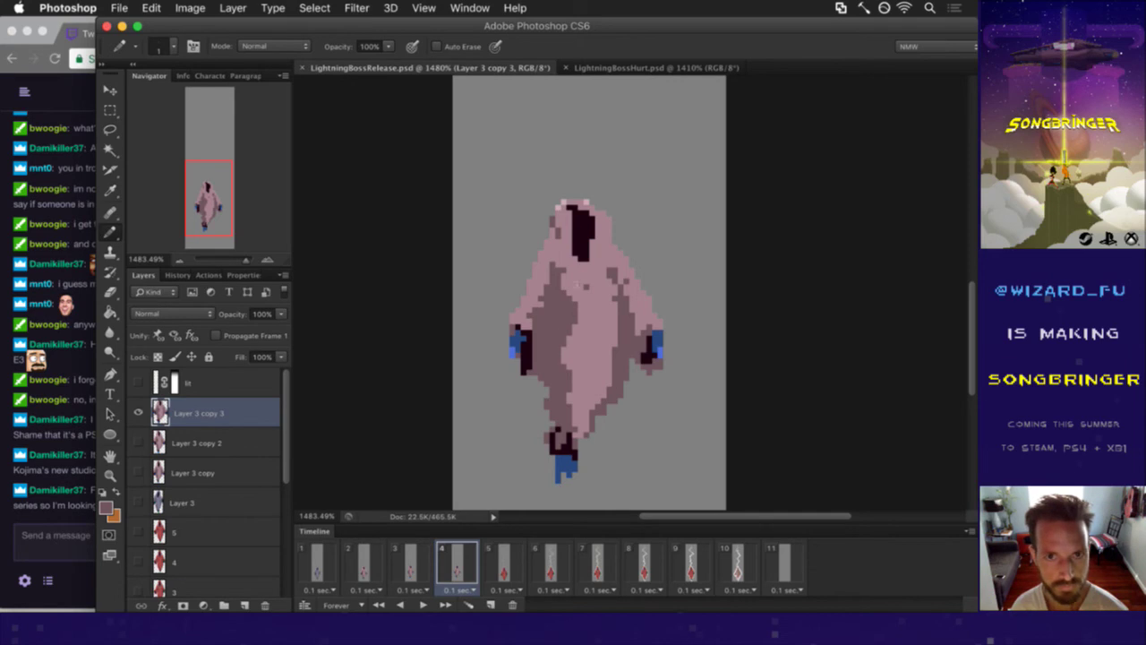
{"action": "left_click", "coordinate": [562, 205]}
{"action": "left_click", "coordinate": [559, 222]}
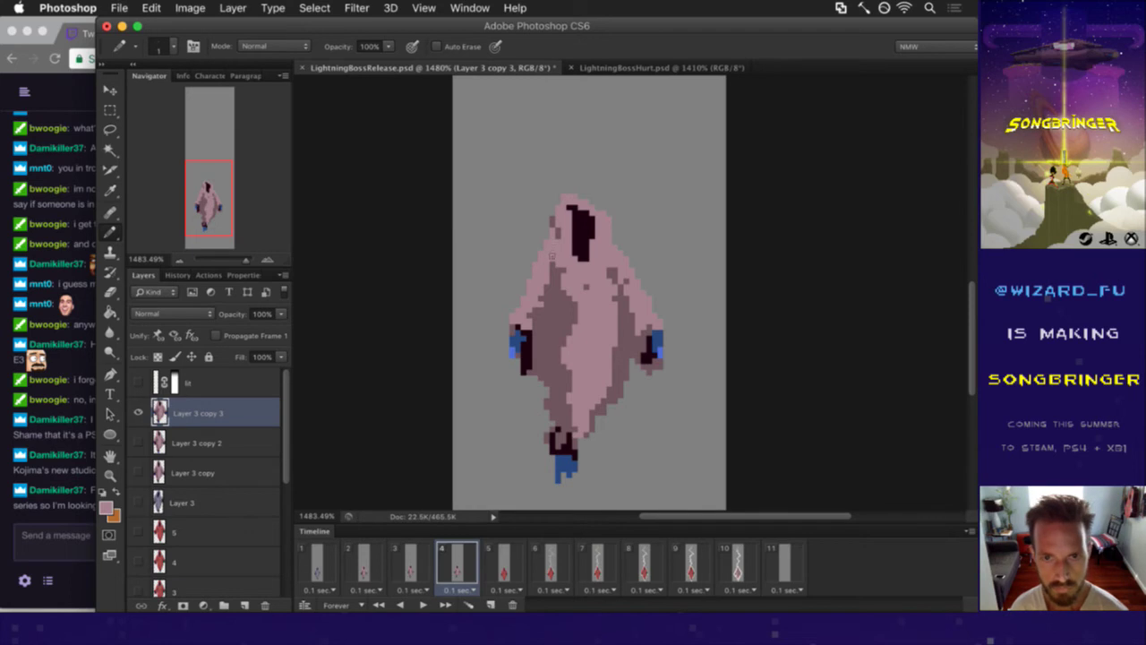
{"action": "key", "text": "ctrl+z"}
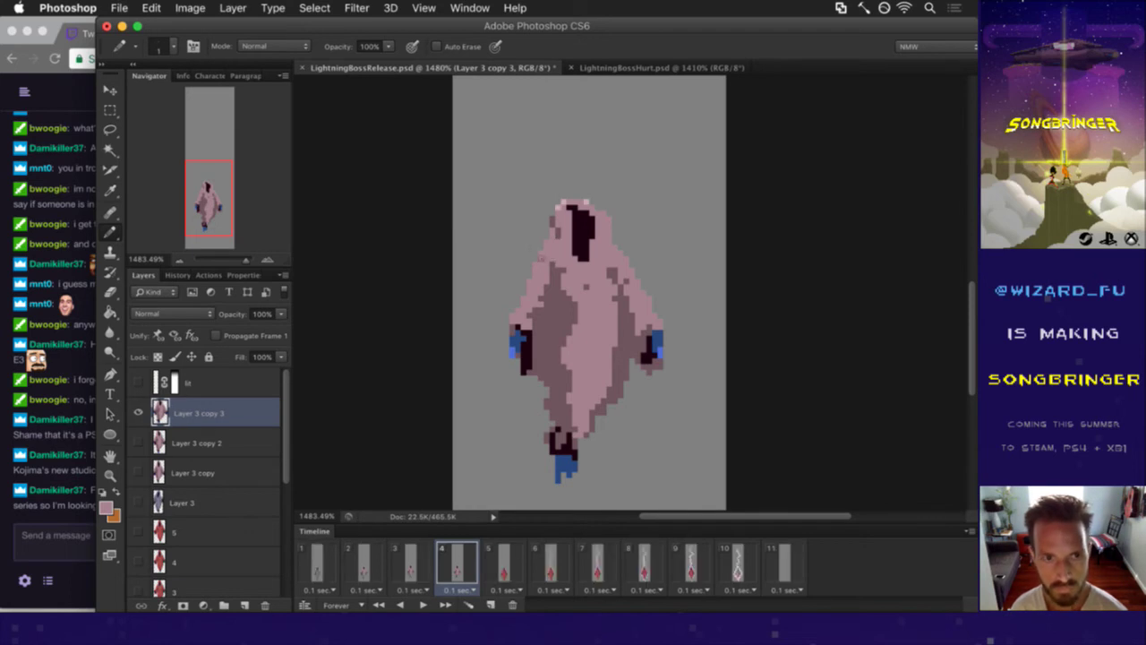
- Sample the light pink highlight and paint highlights along the figure's hood, sleeve edges and robe folds within the layer's outline
{"action": "left_click", "coordinate": [566, 199], "text": "alt"}
{"action": "left_click", "coordinate": [578, 197]}
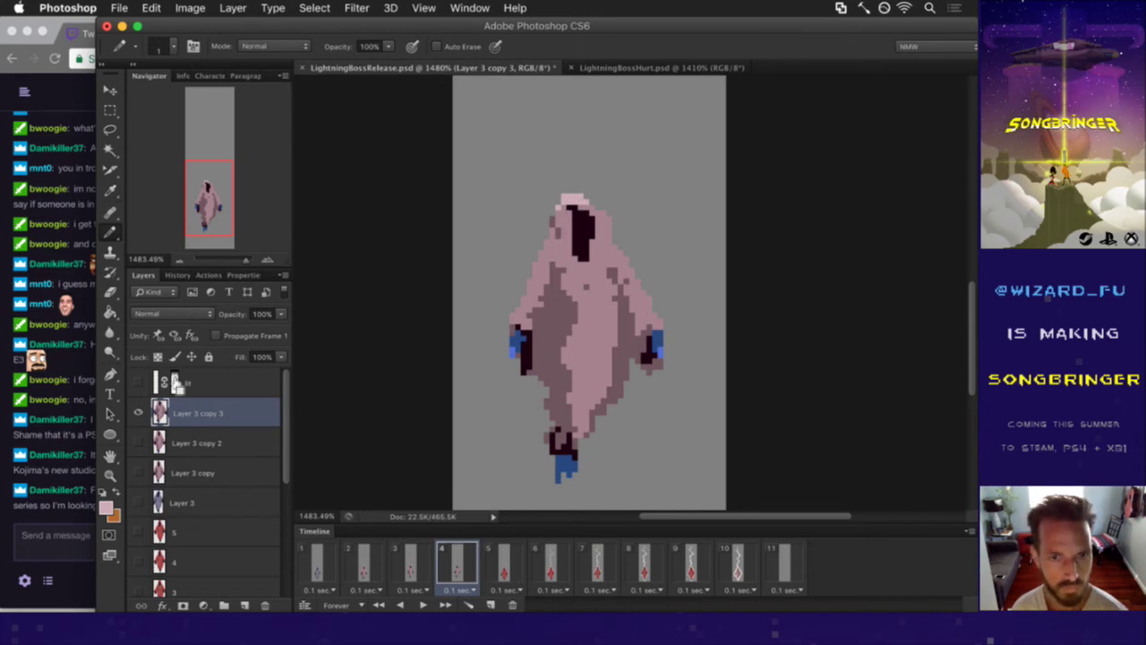
{"action": "left_click", "coordinate": [161, 409], "text": "super"}
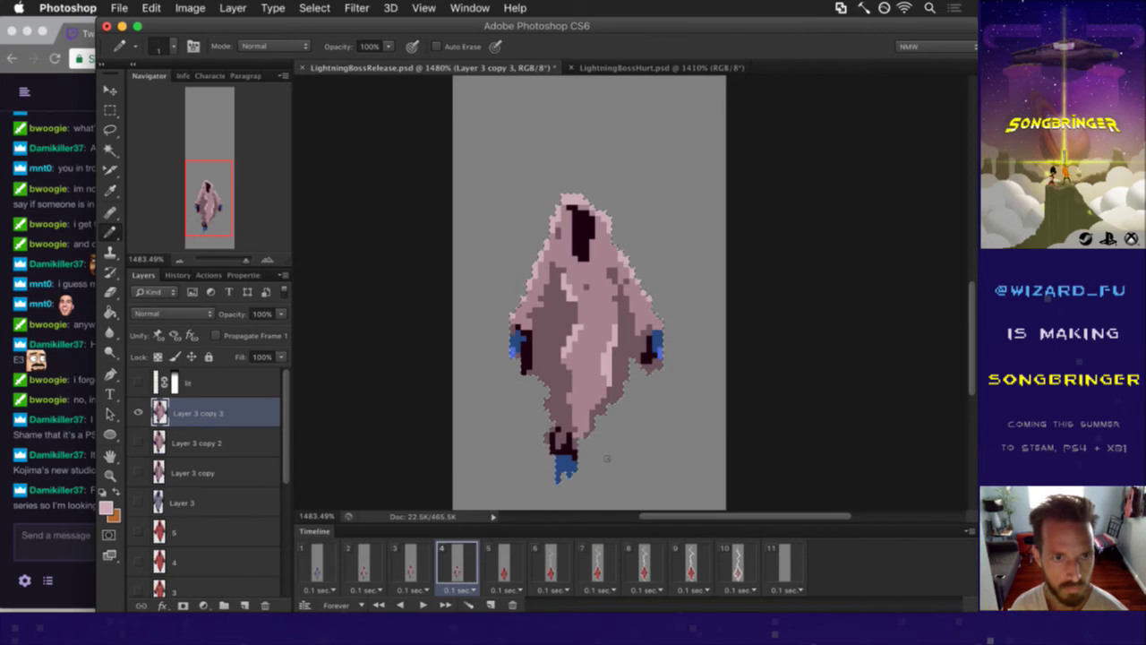
- Compare frame 4 with frame 3 and nudge the whole robed figure in frame 4 up two pixels
{"action": "key", "text": "m"}
{"action": "left_click", "coordinate": [430, 564]}
{"action": "left_click", "coordinate": [458, 560]}
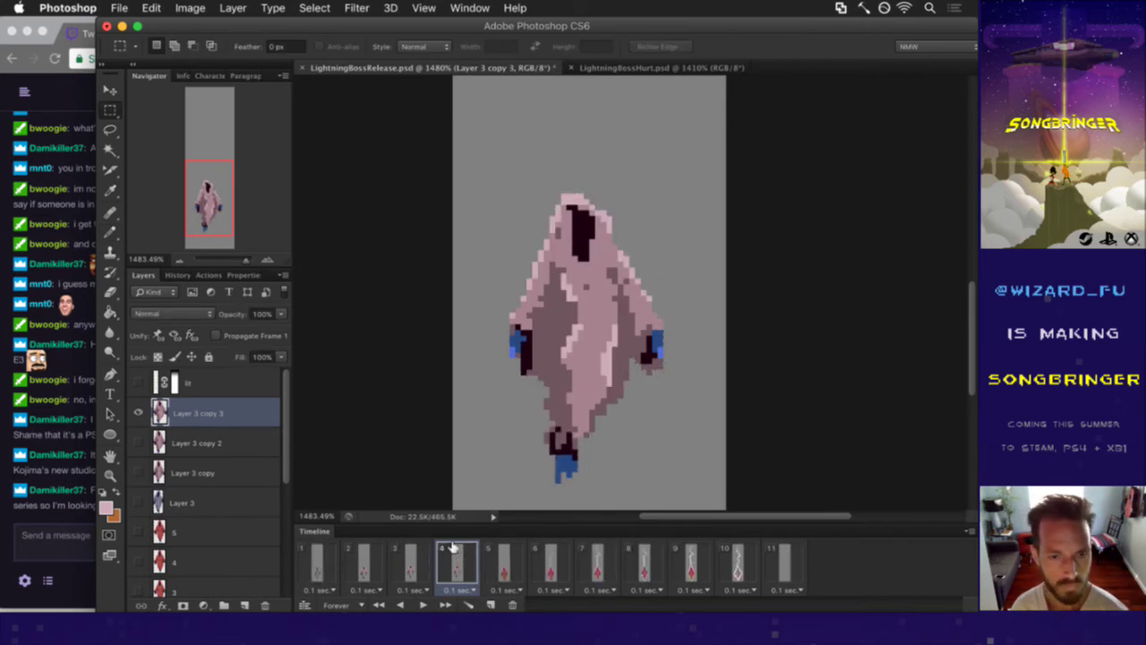
{"action": "key", "text": "v"}
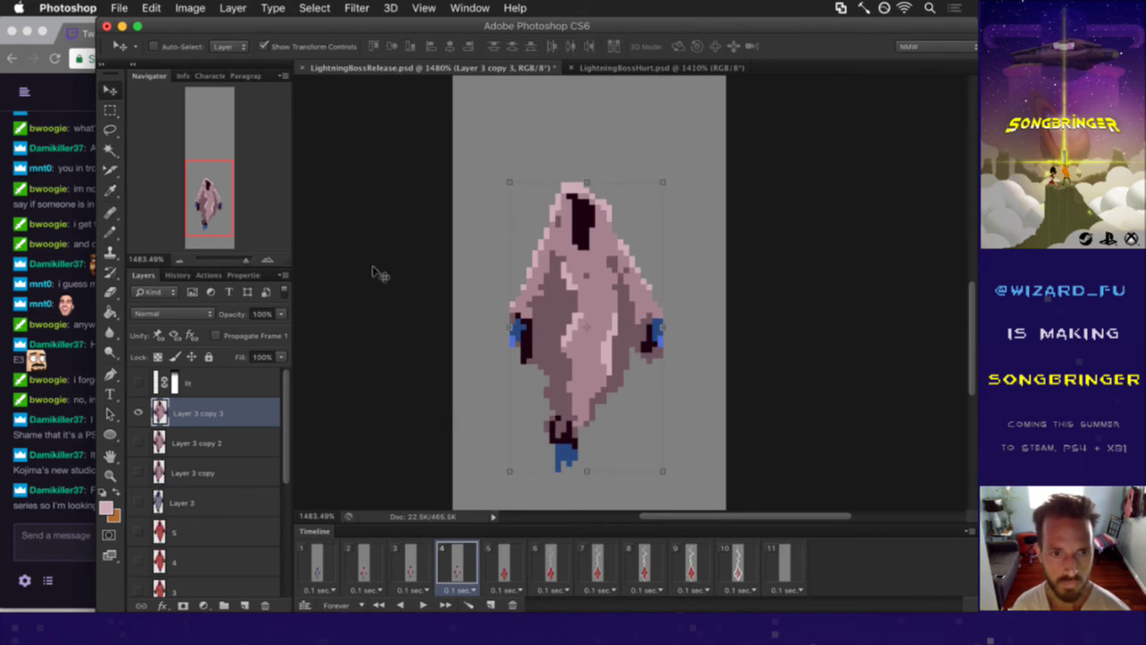
- Show the lightning layer in frame 4 and nudge the bolt one pixel right and one pixel up
{"action": "left_click", "coordinate": [137, 382]}
{"action": "left_click", "coordinate": [154, 381]}
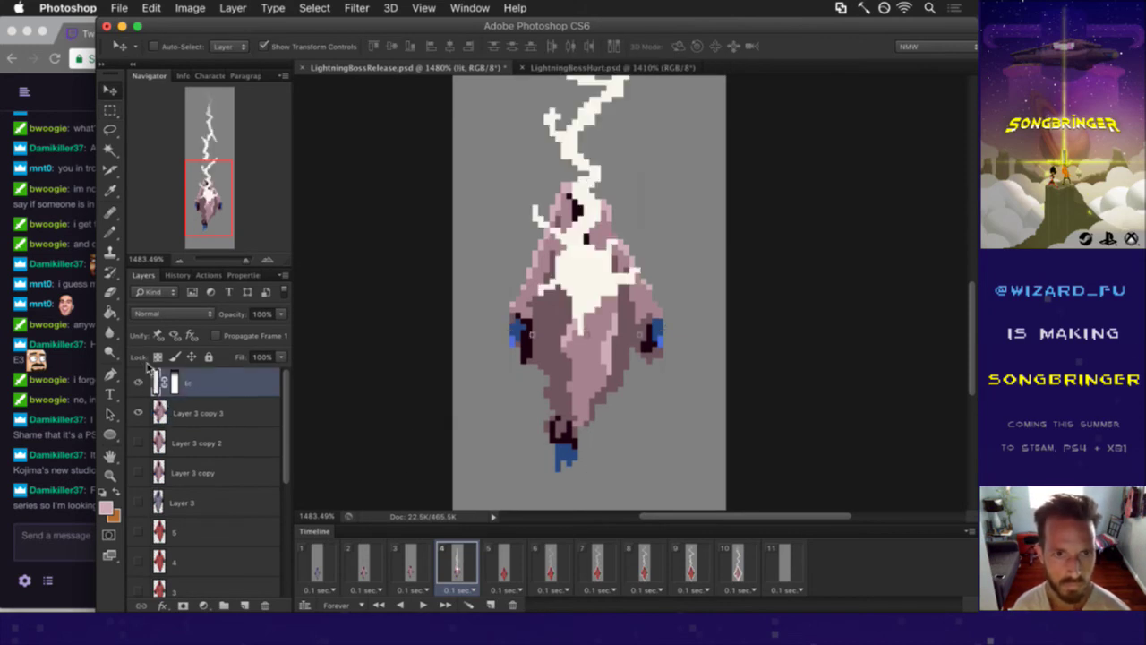
{"action": "key", "text": "Right"}
{"action": "key", "text": "Up"}
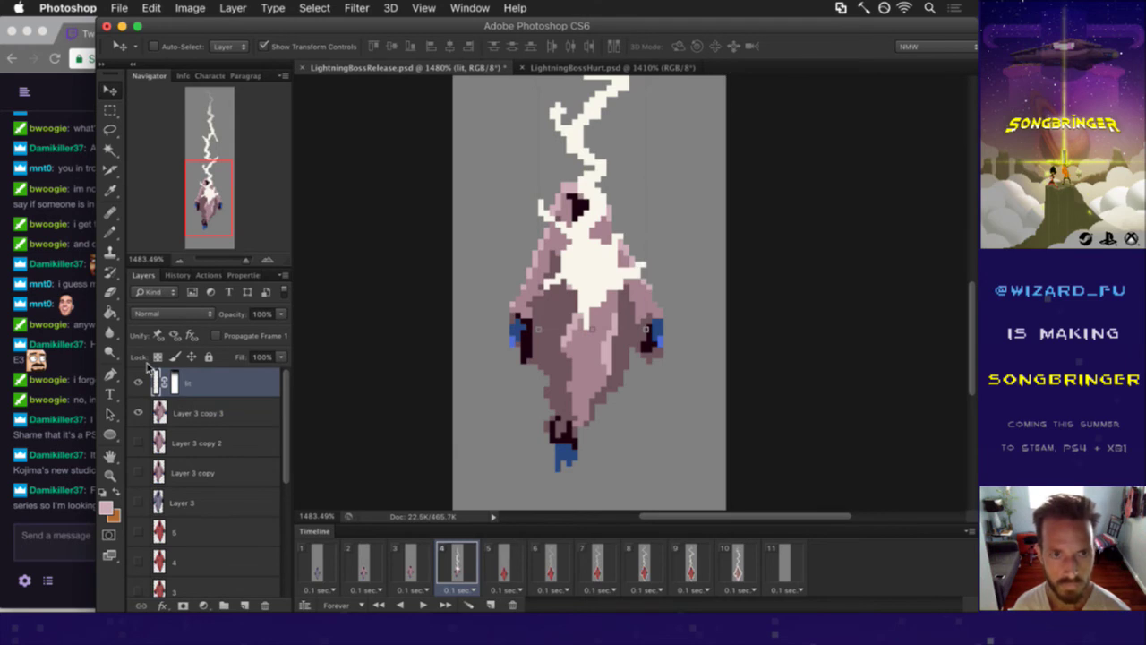
- Select the bolt segment just above the hood, excluding the area over the hood, and shift it three pixels right
{"action": "key", "text": "m"}
{"action": "scroll", "coordinate": [637, 230], "scroll_direction": "down", "scroll_amount": 3}
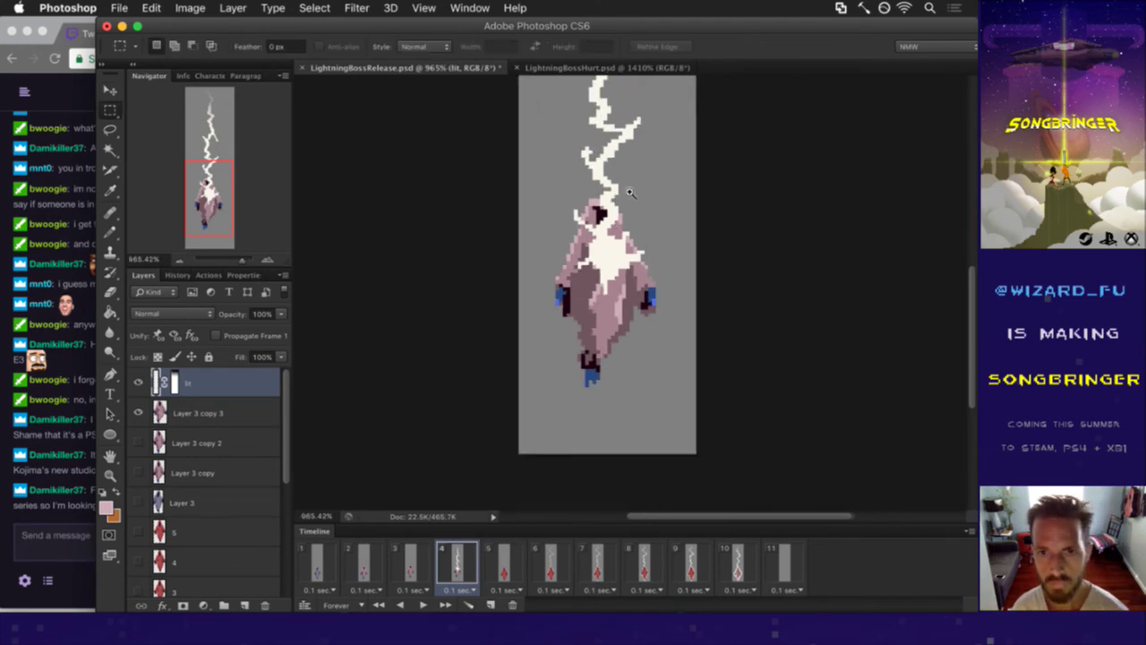
{"action": "left_click_drag", "start_coordinate": [557, 224], "coordinate": [601, 313]}
{"action": "key", "text": "super+z"}
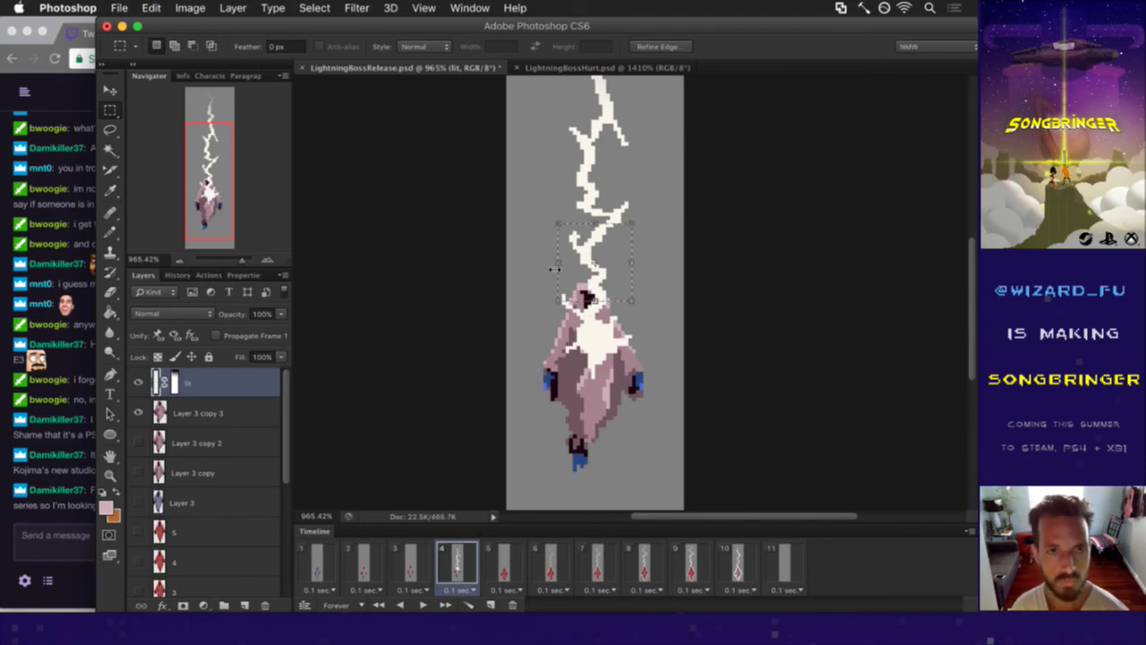
{"action": "key", "text": "v"}
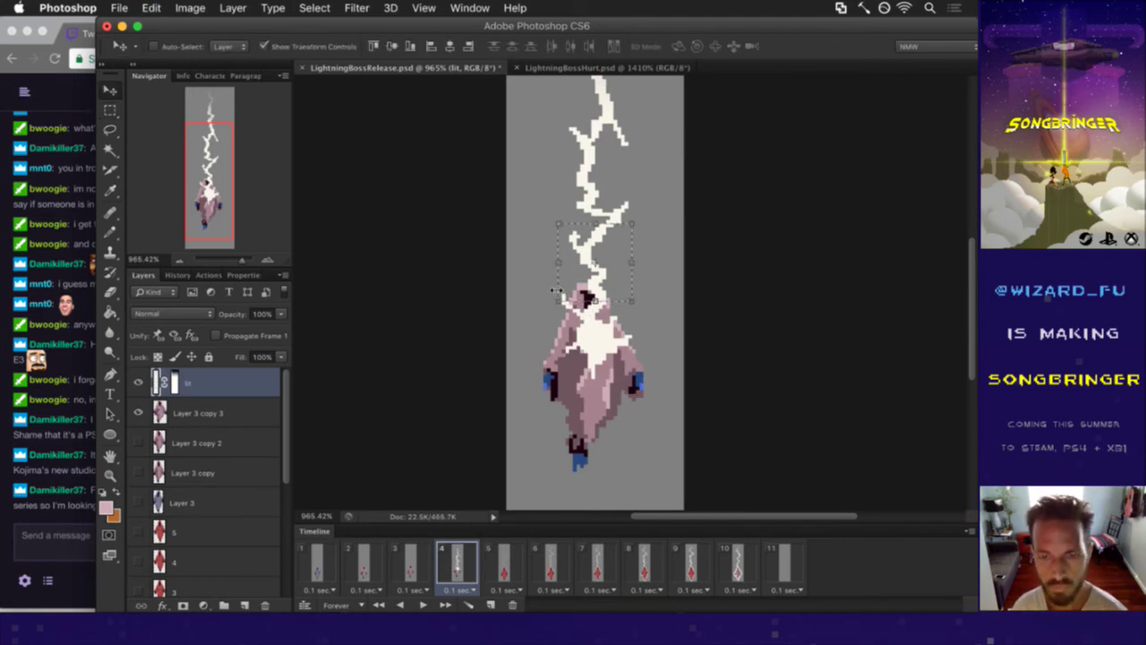
{"action": "key", "text": "m"}
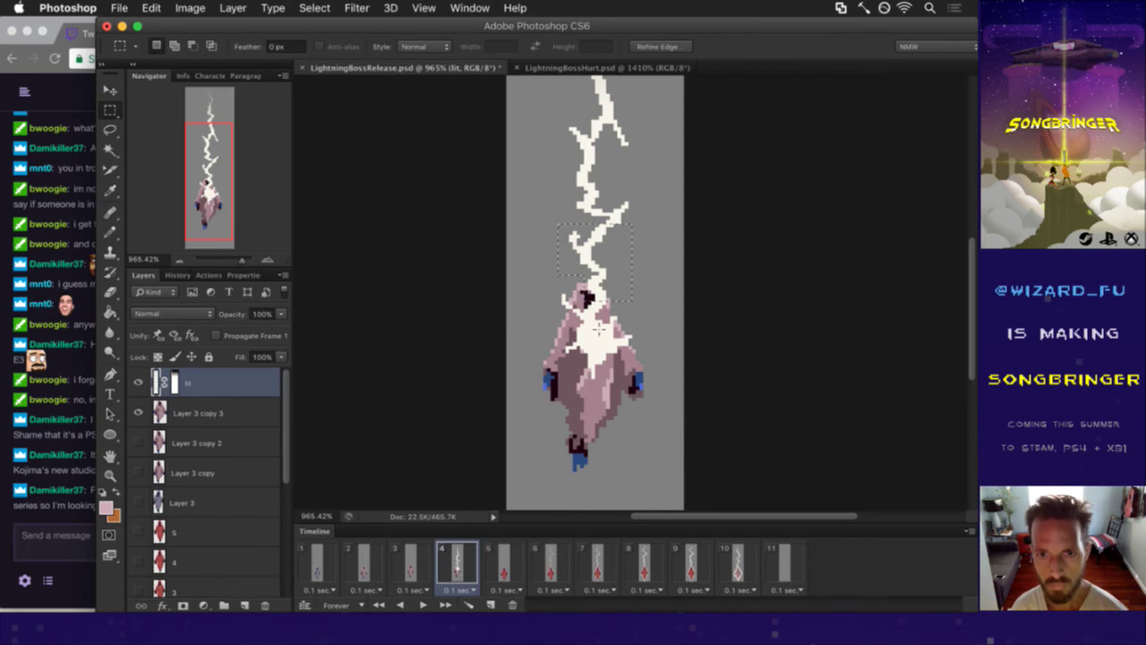
{"action": "key", "text": "v"}
{"action": "key", "text": "Right"}
{"action": "key", "text": "Right"}
{"action": "key", "text": "Right"}
{"action": "key", "text": "Right"}
{"action": "key", "text": "Right"}
{"action": "key", "text": "Left"}
{"action": "key", "text": "Left"}
{"action": "key", "text": "m"}
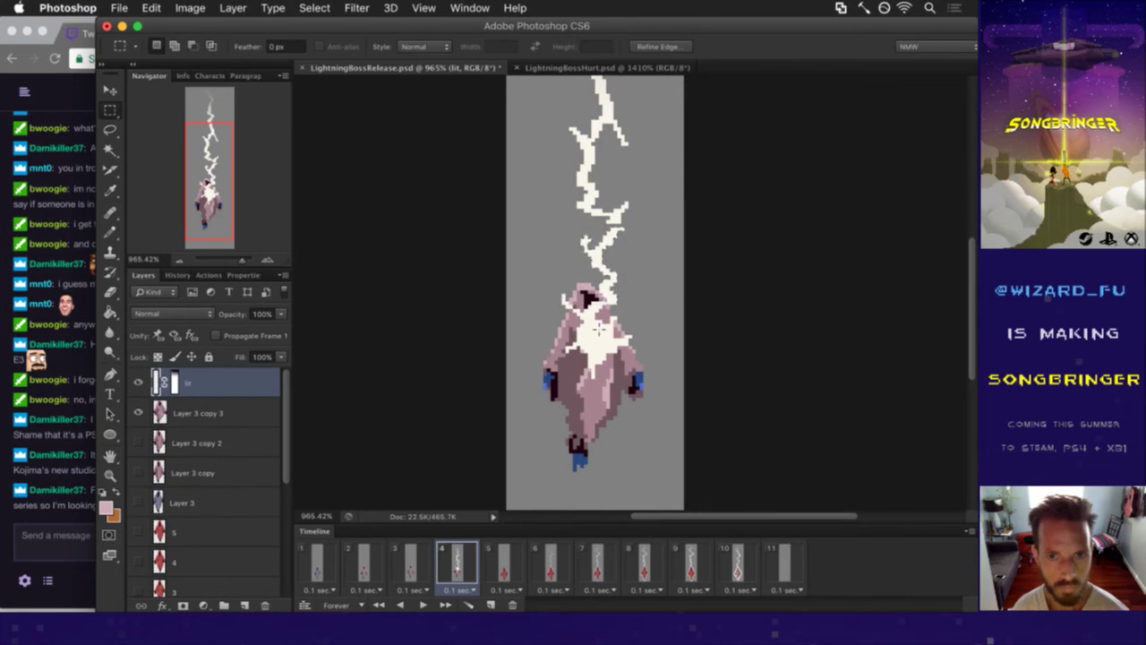
- Reconnect the shifted bolt segment with white pixels and erase the lightning covering the hood and dark face opening
{"action": "key", "text": "b"}
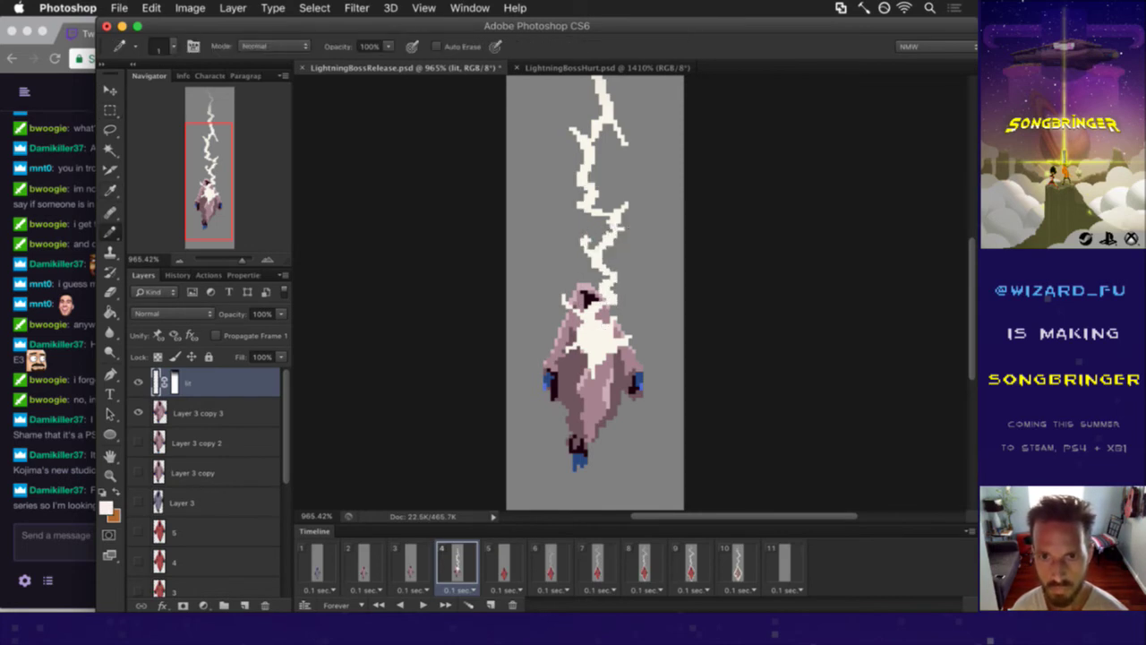
{"action": "key", "text": "e"}
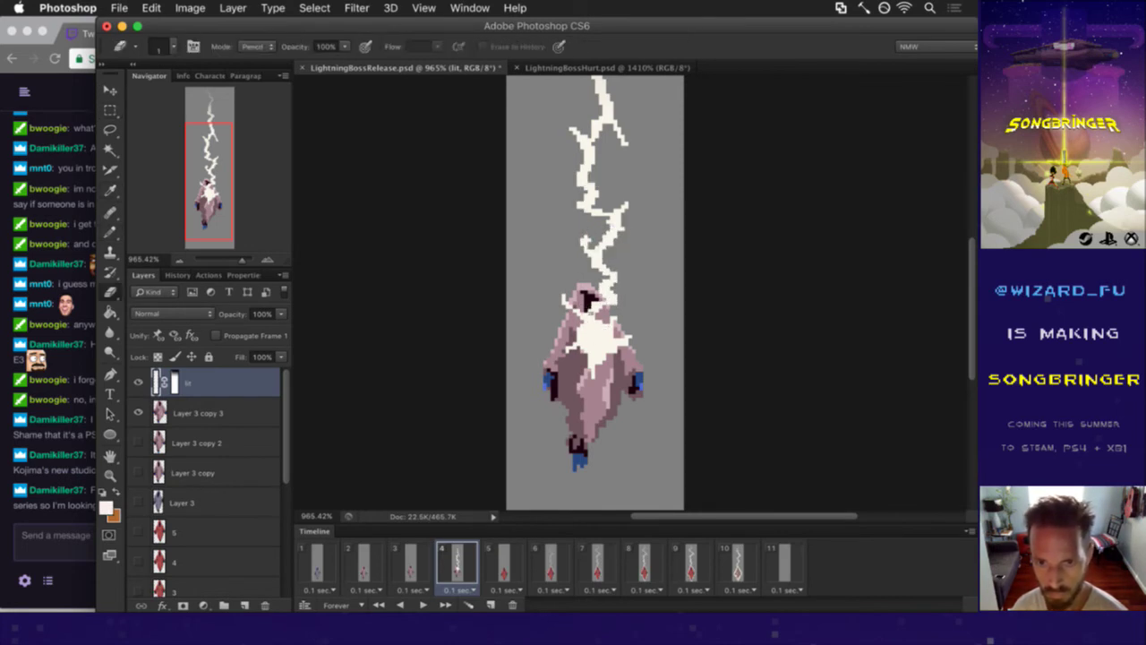
{"action": "left_click_drag", "start_coordinate": [586, 326], "coordinate": [575, 312]}
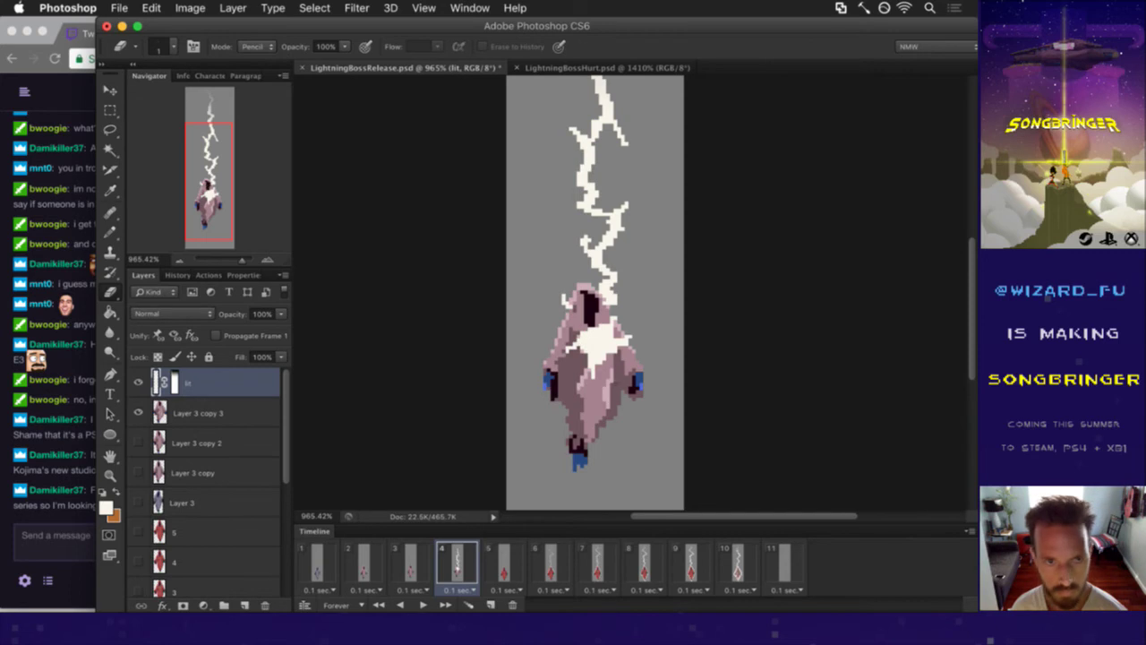
{"action": "key", "text": "i"}
{"action": "key", "text": "b"}
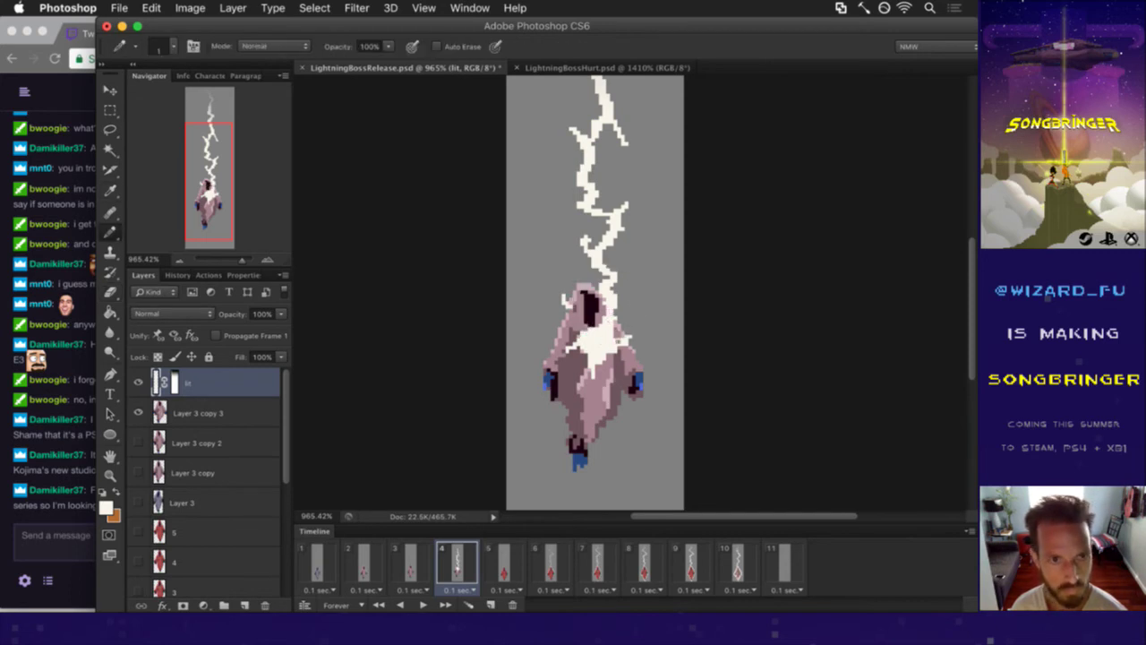
{"action": "key", "text": "e"}
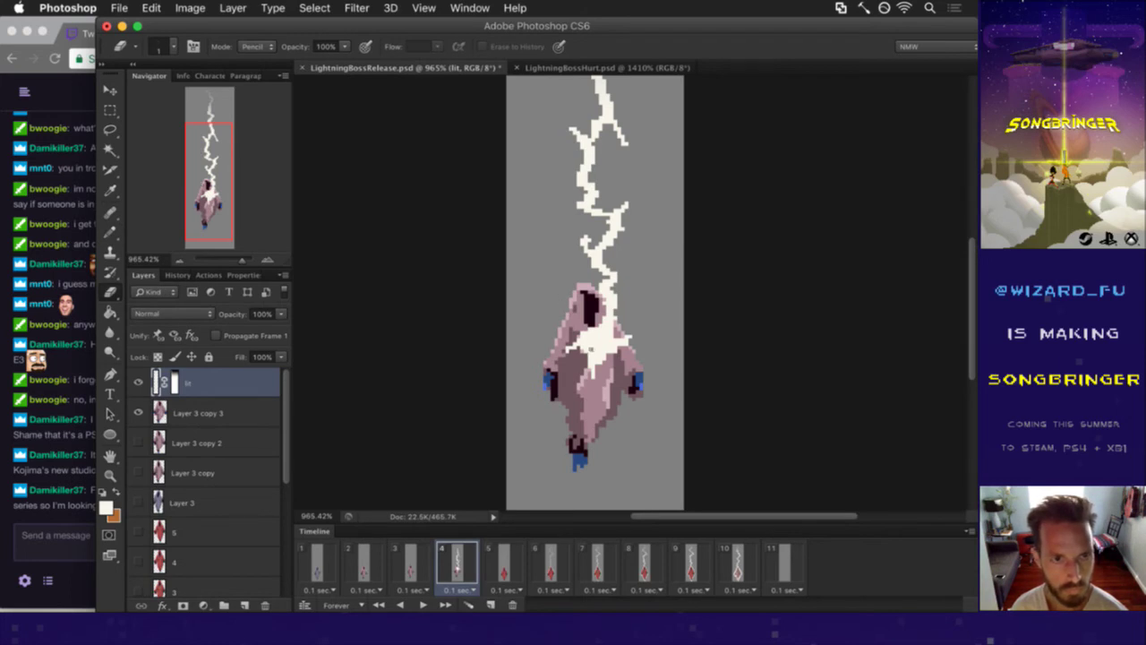
{"action": "key", "text": "m"}
{"action": "mouse_move", "coordinate": [549, 274]}
{"action": "left_mouse_down"}
{"action": "mouse_move", "coordinate": [627, 313]}
{"action": "mouse_move", "coordinate": [612, 295]}
{"action": "left_mouse_up"}
{"action": "key", "text": "v"}
{"action": "key", "text": "ctrl+d"}
{"action": "key", "text": "m"}
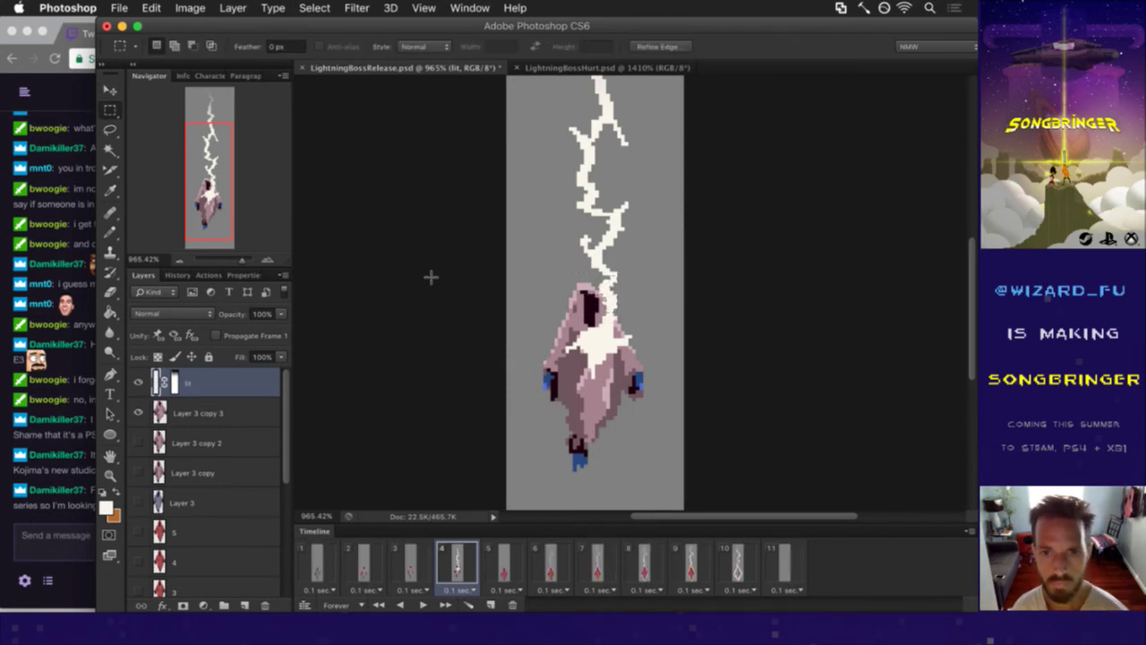
- Select the hood on Layer 3 copy 3 and shift it two pixels left and one pixel down, away from the bolt
{"action": "left_click", "coordinate": [215, 409]}
{"action": "key", "text": "v"}
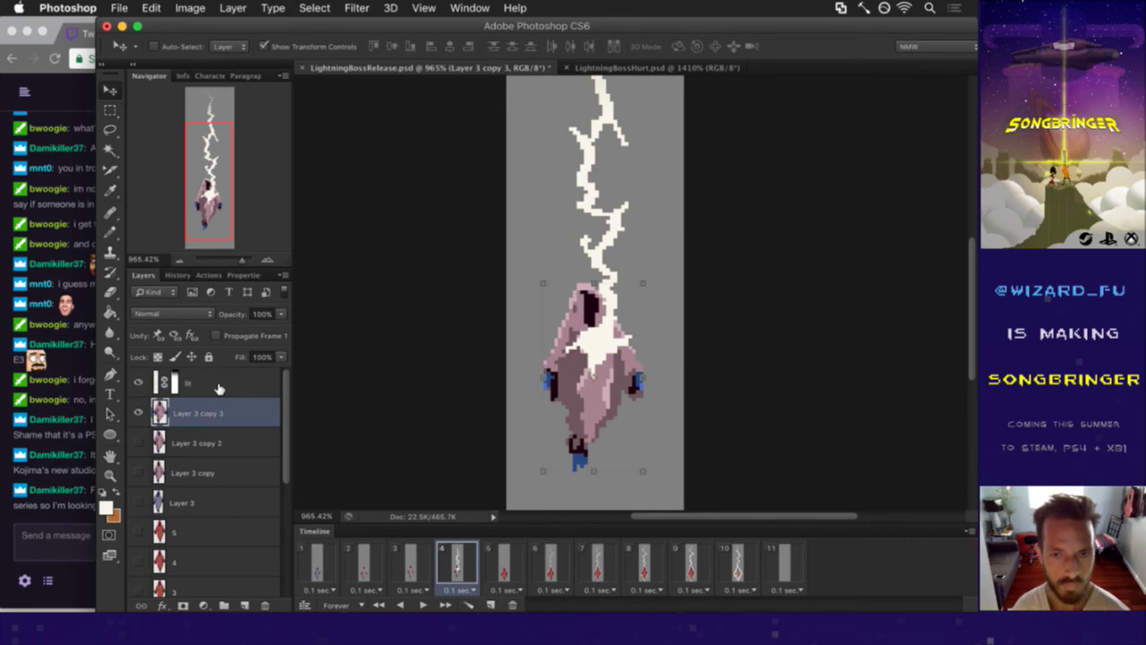
{"action": "key", "text": "m"}
{"action": "left_click_drag", "start_coordinate": [515, 265], "coordinate": [618, 309]}
{"action": "key", "text": "v"}
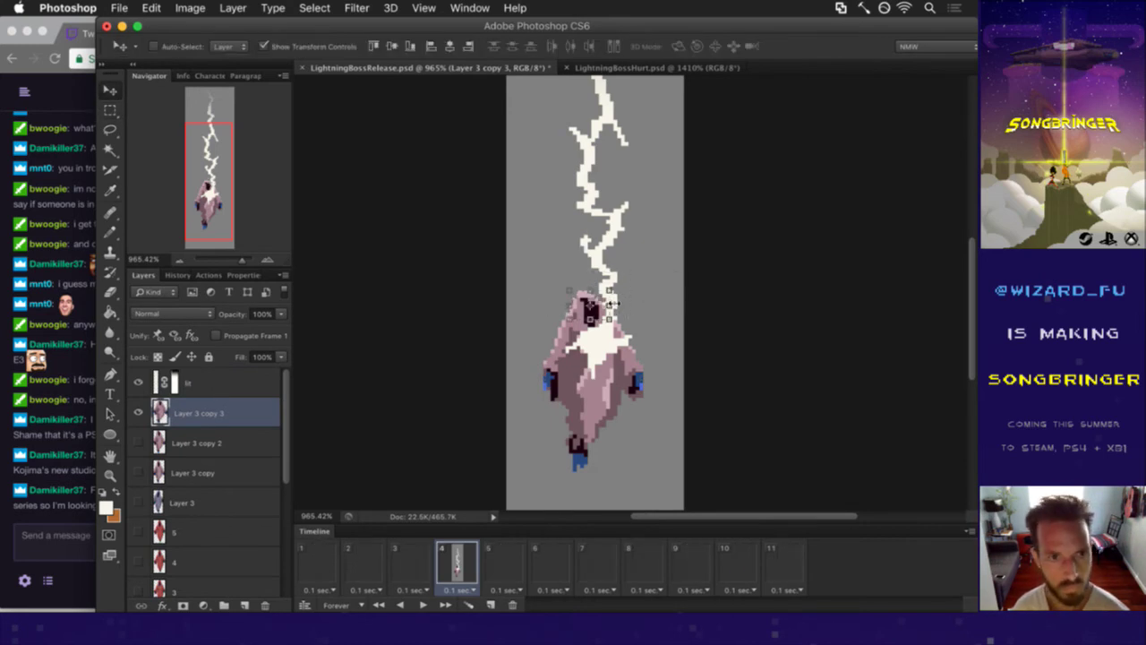
{"action": "key", "text": "Left"}
{"action": "key", "text": "Up"}
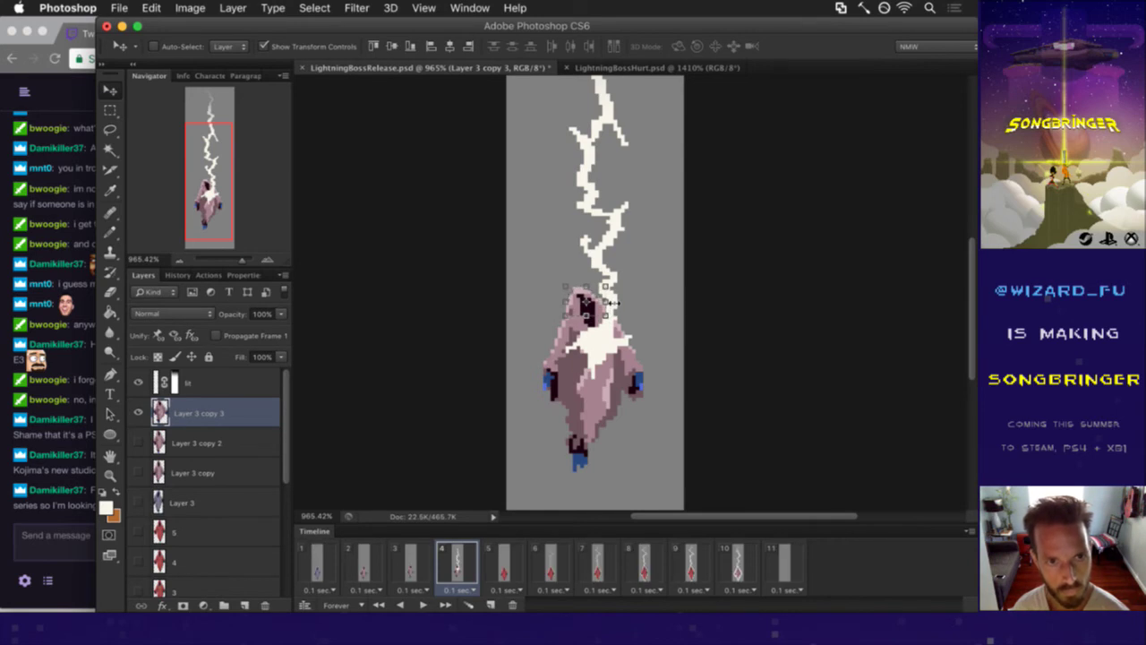
{"action": "key", "text": "Left"}
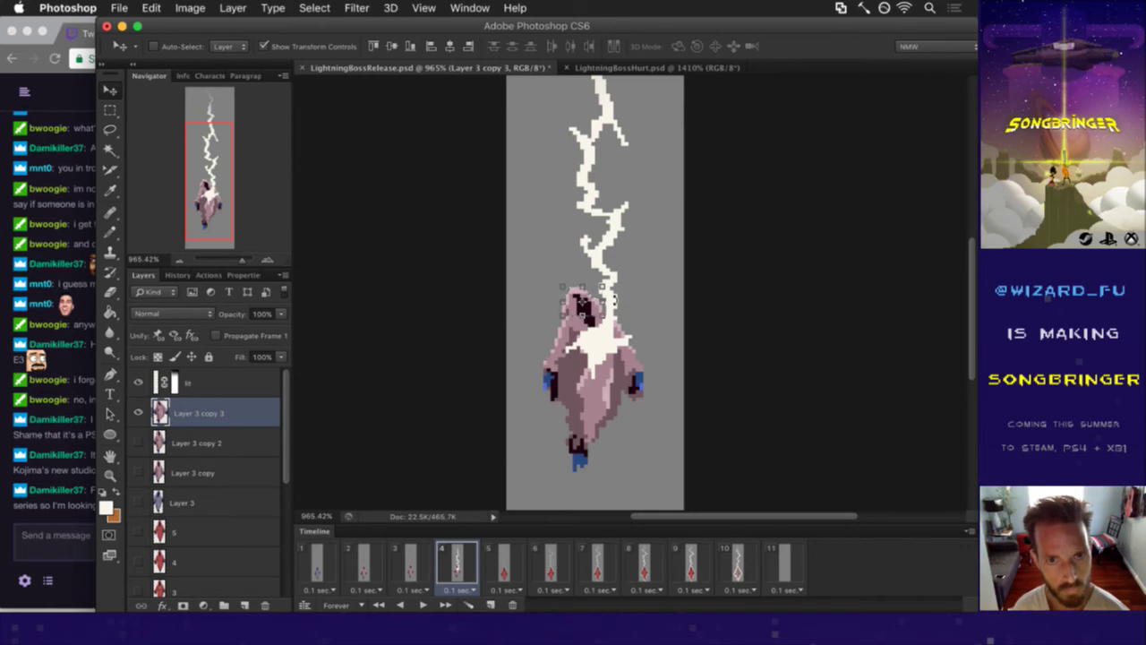
{"action": "key", "text": "m"}
{"action": "left_click", "coordinate": [613, 304]}
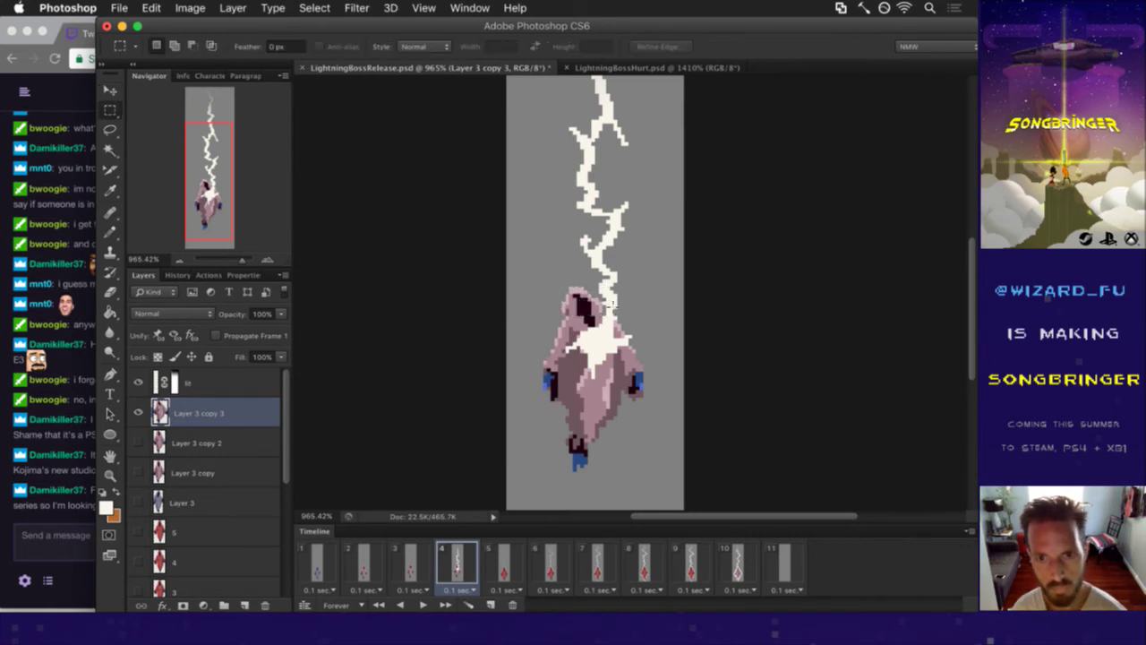
- Touch up the seam around the shifted hood and face opening with sampled robe colours and save the file
{"action": "key", "text": "b"}
{"action": "left_click", "coordinate": [580, 323], "text": "alt"}
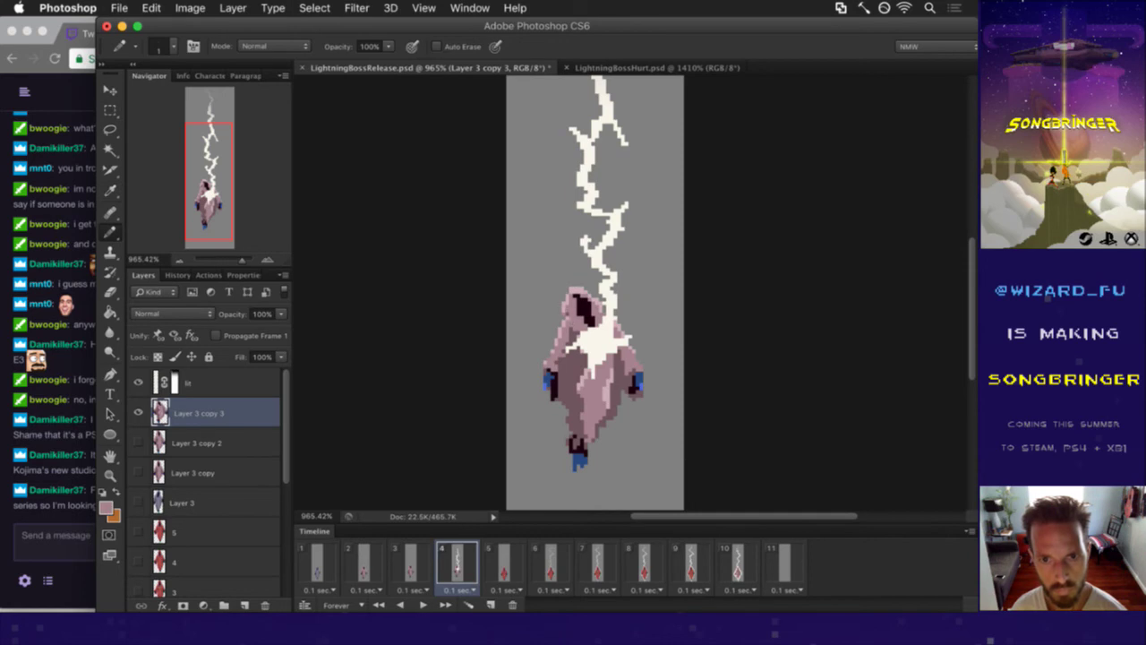
{"action": "left_click", "coordinate": [570, 318], "text": "alt"}
{"action": "key", "text": "super+s"}
- Compare frames 3 to 5, duplicate frame 3 and place the copy directly after frame 4
{"action": "left_click", "coordinate": [418, 561]}
{"action": "left_click", "coordinate": [456, 559]}
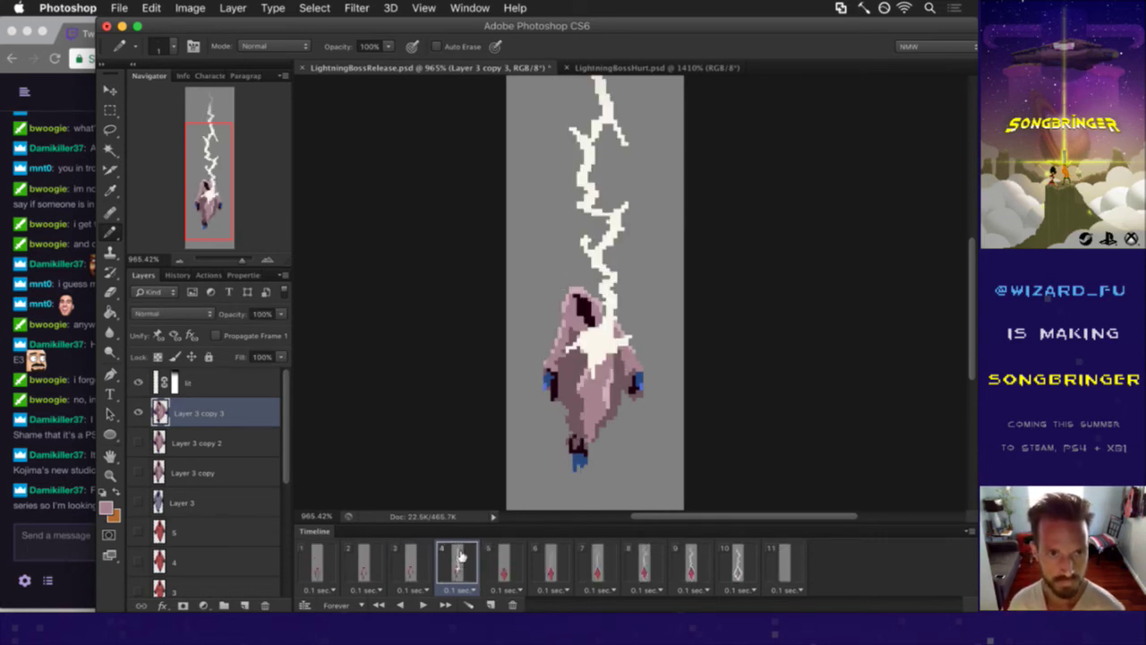
{"action": "left_click", "coordinate": [509, 562]}
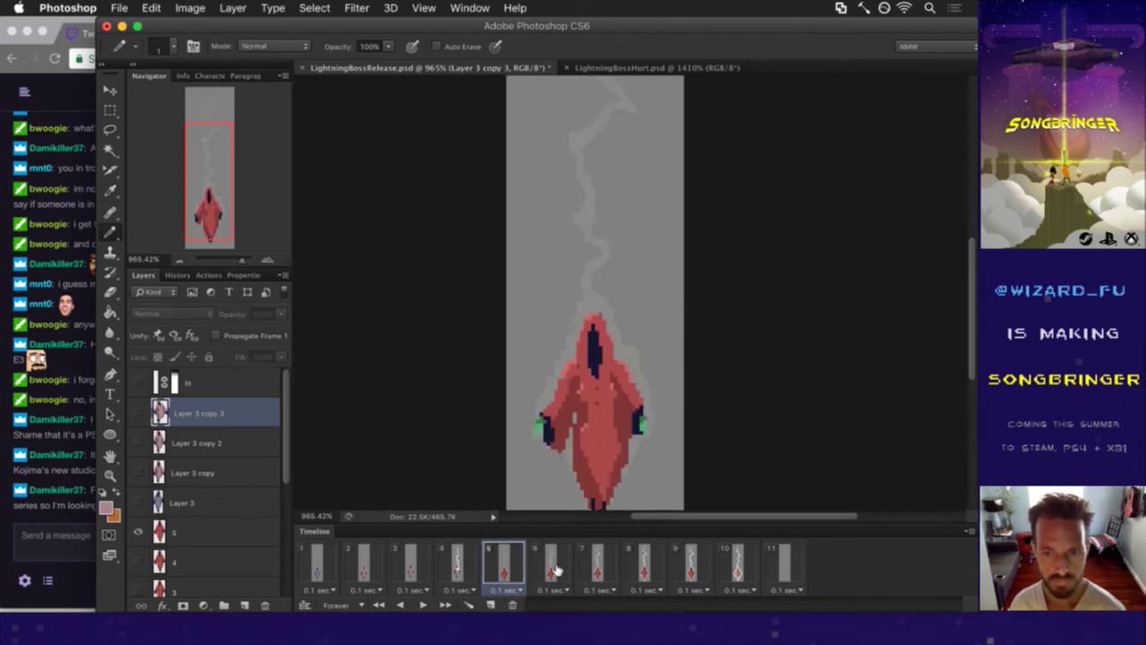
{"action": "left_click", "coordinate": [459, 561]}
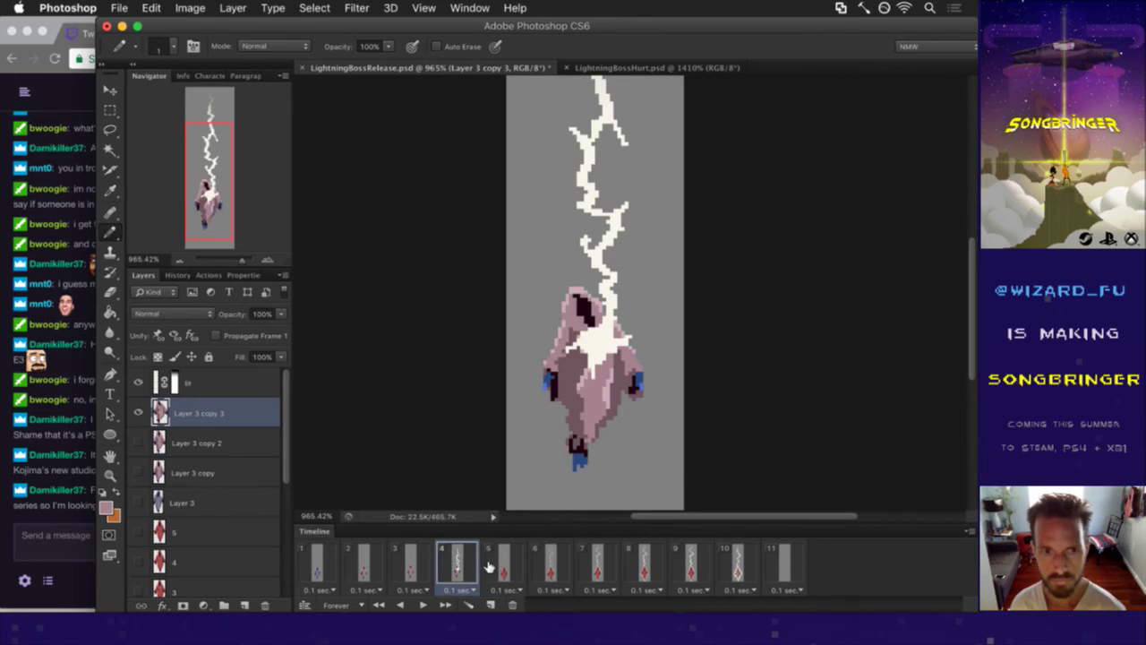
{"action": "left_click", "coordinate": [409, 554]}
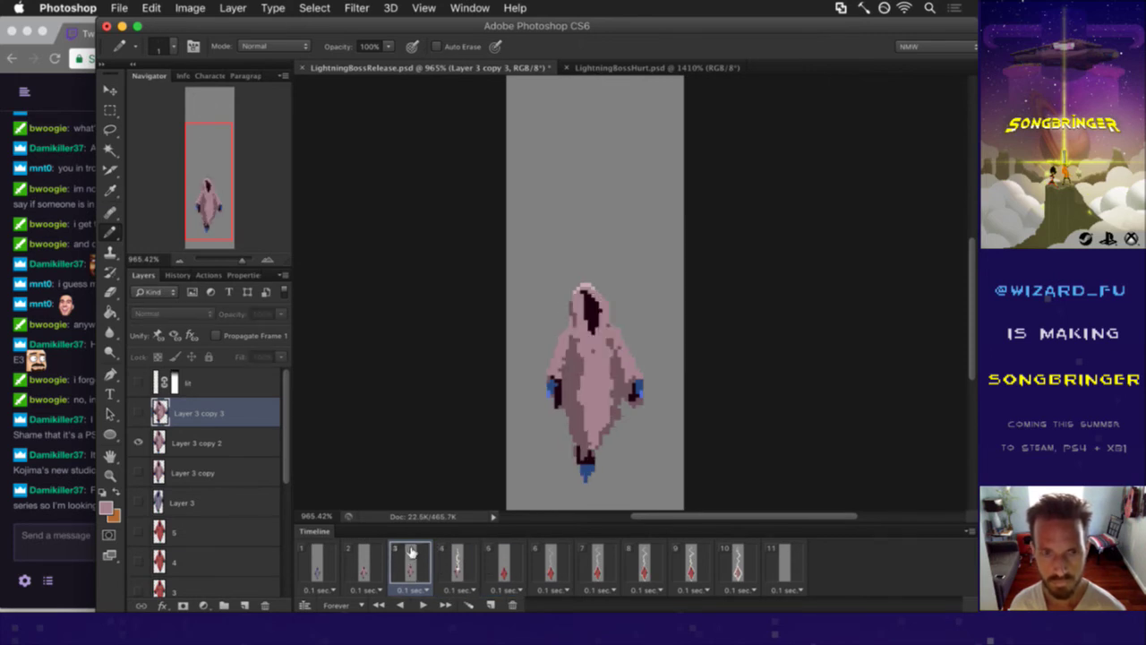
{"action": "left_click", "coordinate": [491, 605]}
{"action": "left_click_drag", "start_coordinate": [458, 560], "coordinate": [535, 557]}
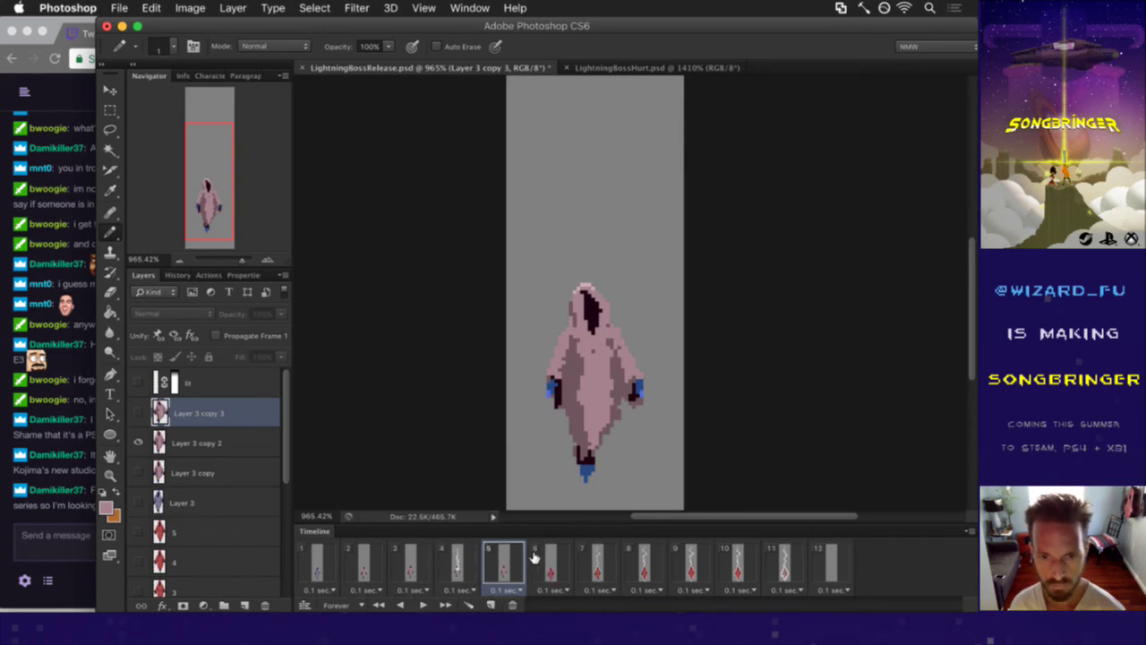
{"action": "left_click", "coordinate": [448, 566]}
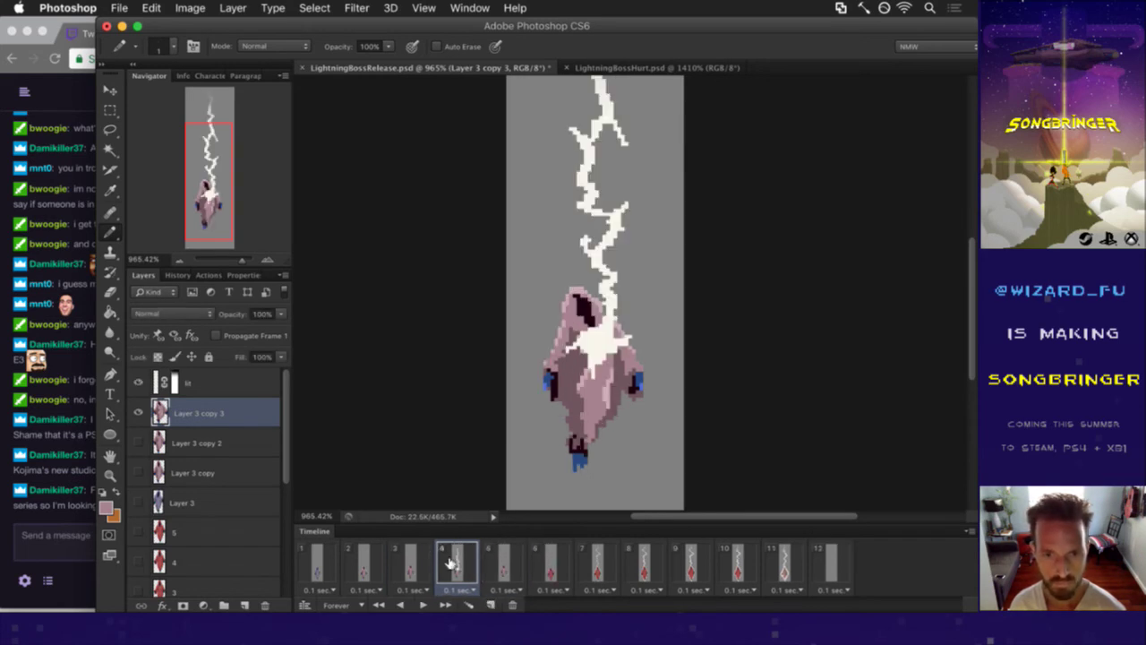
{"action": "left_click", "coordinate": [506, 563]}
{"action": "left_click", "coordinate": [467, 554]}
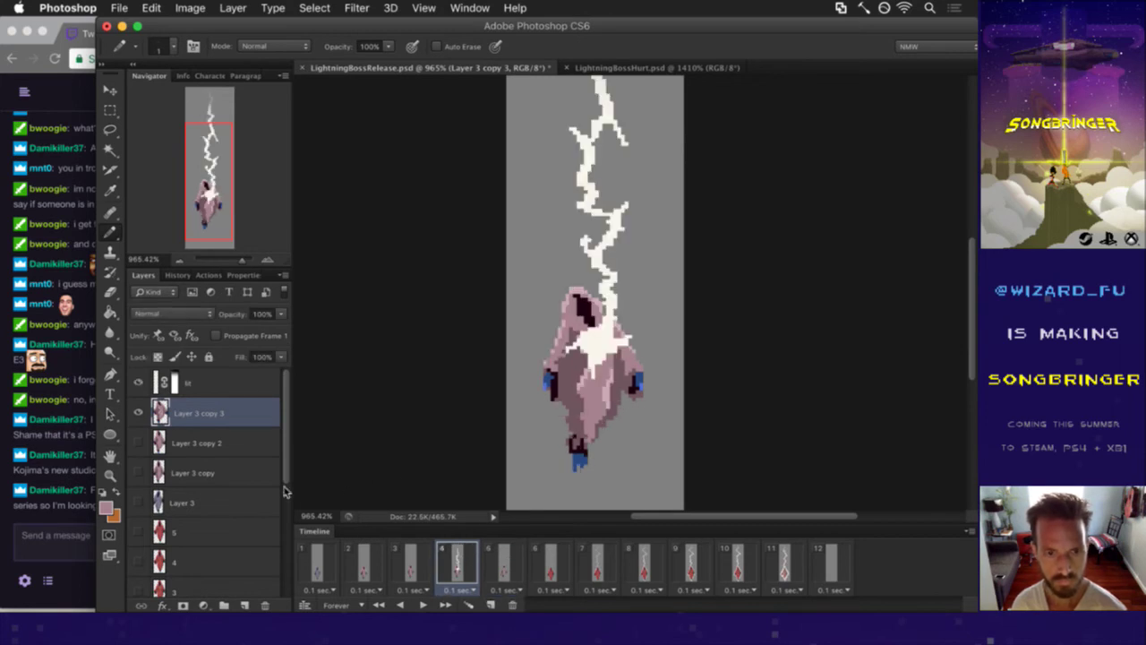
- Select the lit layer together with Layer 3 copy 3 in frame 4 and move both up a few pixels
{"action": "left_click", "coordinate": [209, 373], "text": "shift"}
{"action": "key", "text": "v"}
{"action": "key", "text": "Up"}
{"action": "key", "text": "Up"}
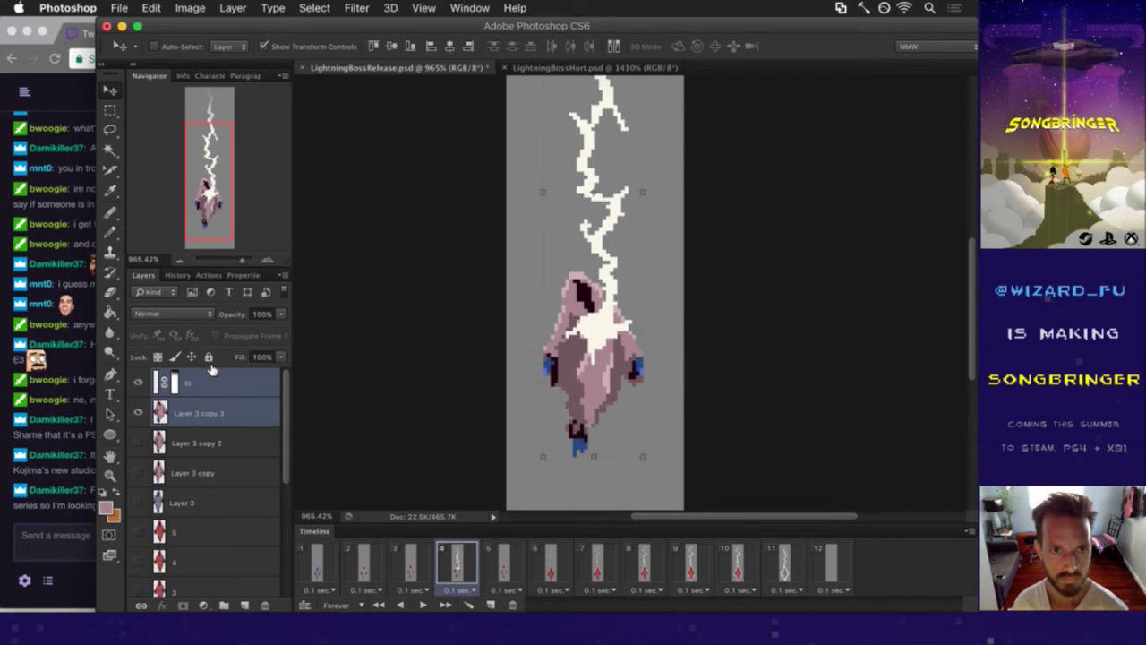
{"action": "key", "text": "m"}
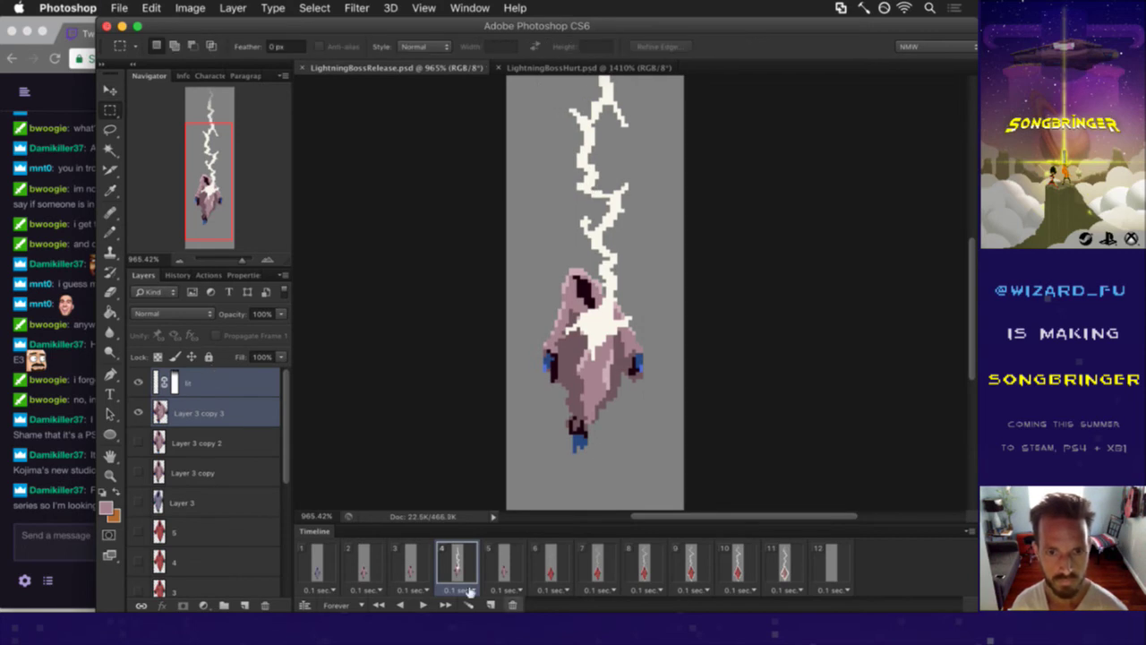
- Compare frame 4 with frame 3 and lower frame 4's bolt and robed figure slightly
{"action": "left_click", "coordinate": [410, 554]}
{"action": "key", "text": "Left"}
{"action": "left_click", "coordinate": [409, 550]}
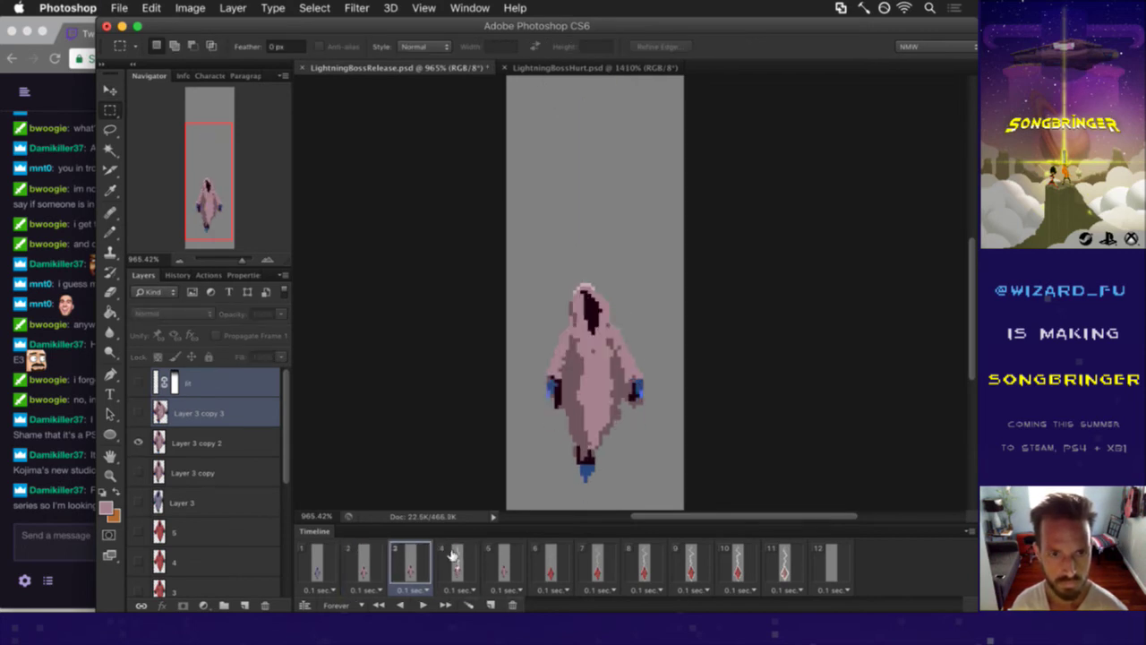
{"action": "left_click", "coordinate": [456, 554]}
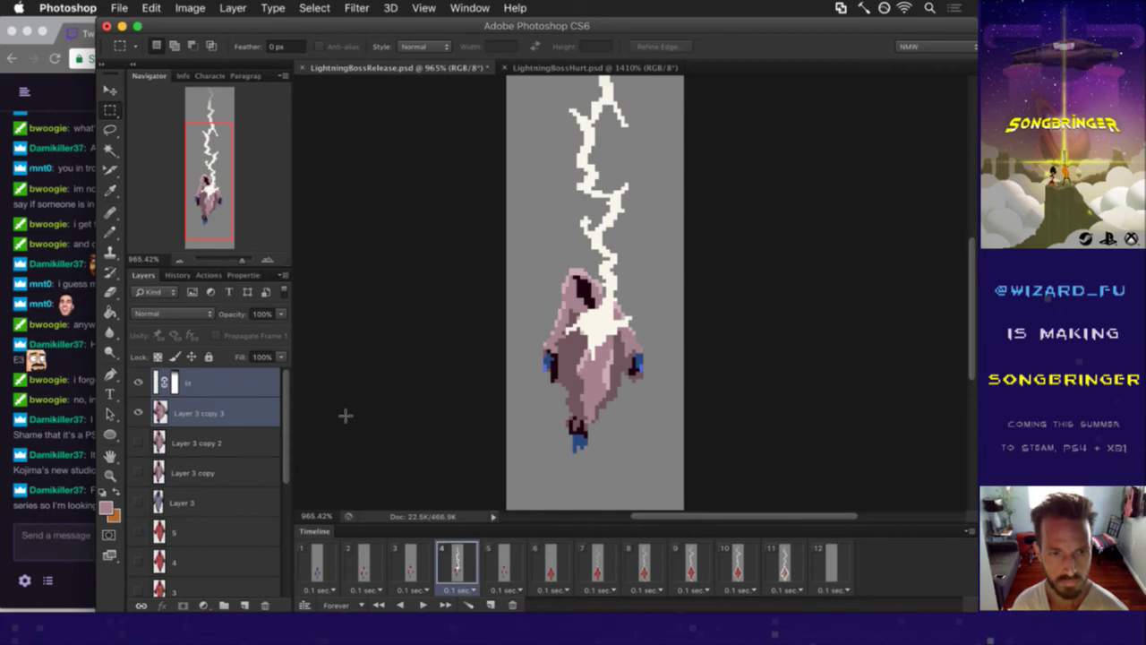
{"action": "key", "text": "v"}
{"action": "key", "text": "Down"}
{"action": "key", "text": "m"}
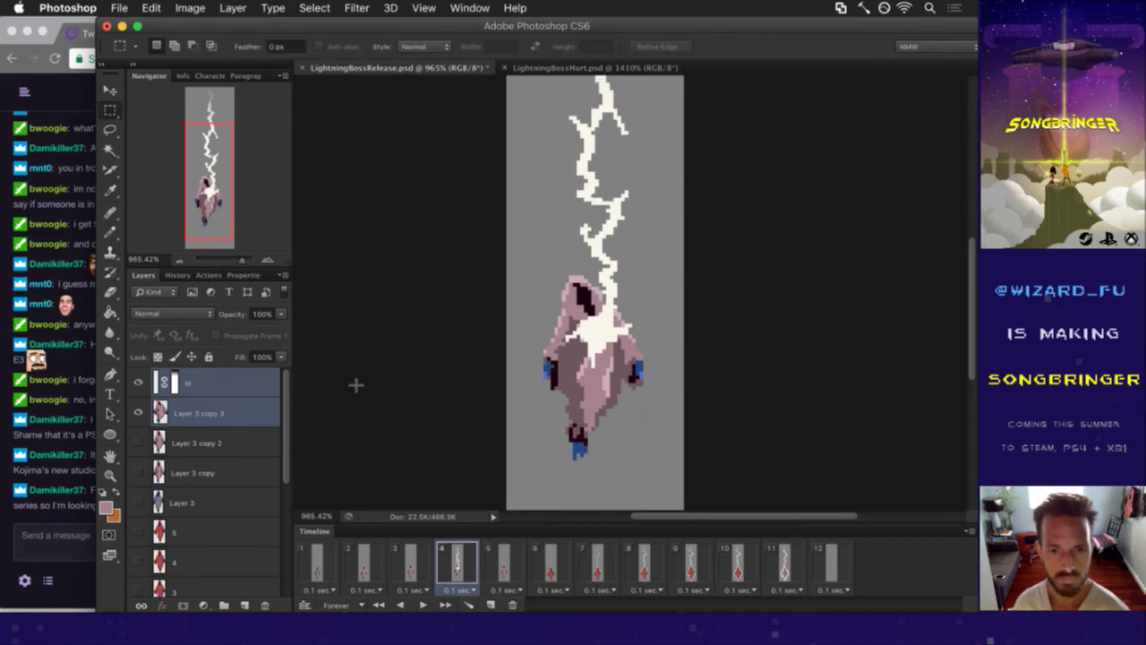
{"action": "left_click", "coordinate": [409, 560]}
{"action": "left_click", "coordinate": [456, 550]}
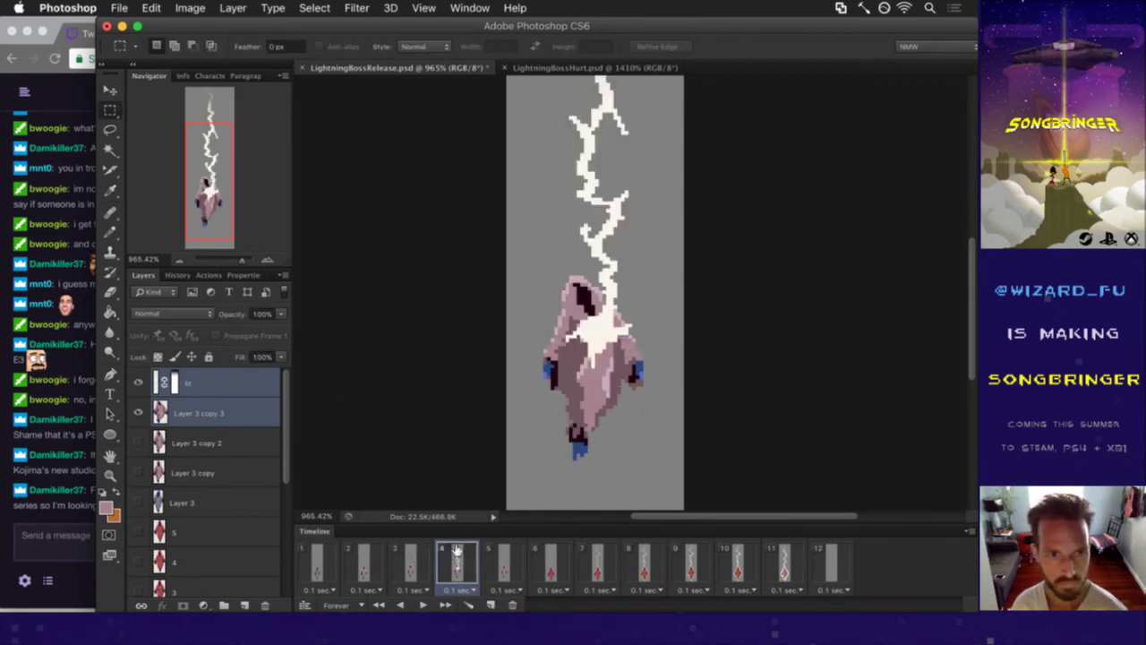
- In frame 5, duplicate Layer 3 copy 2 and place the duplicate above Layer 3 copy 3
{"action": "left_click", "coordinate": [507, 555]}
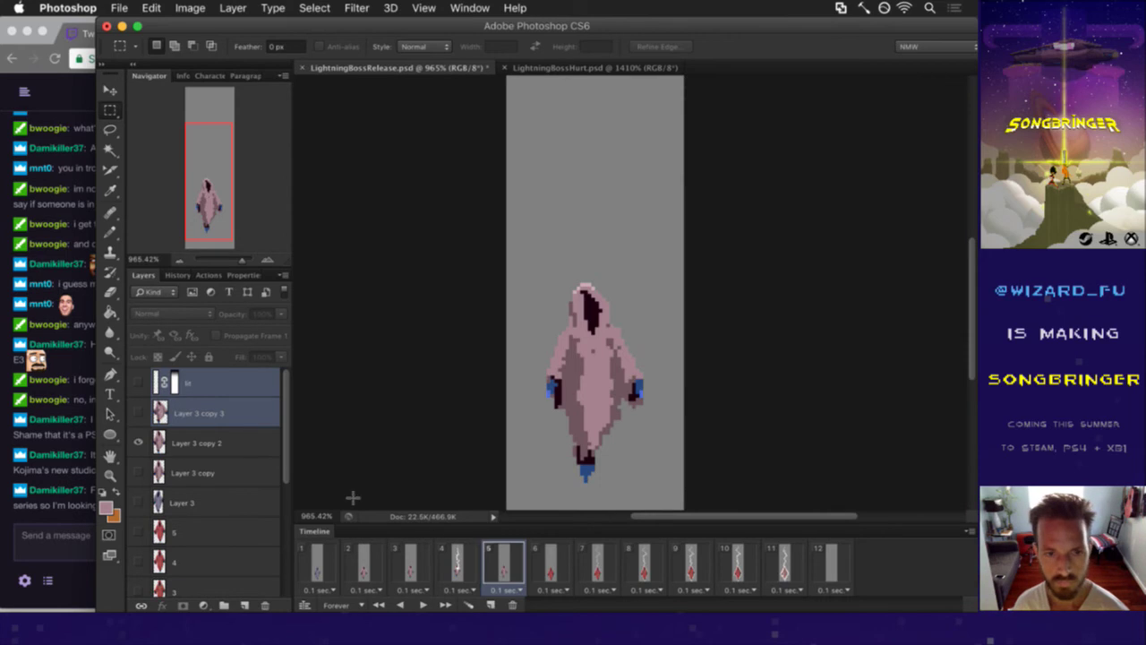
{"action": "left_click", "coordinate": [231, 441]}
{"action": "key", "text": "super+j"}
{"action": "left_click_drag", "start_coordinate": [247, 444], "coordinate": [184, 399]}
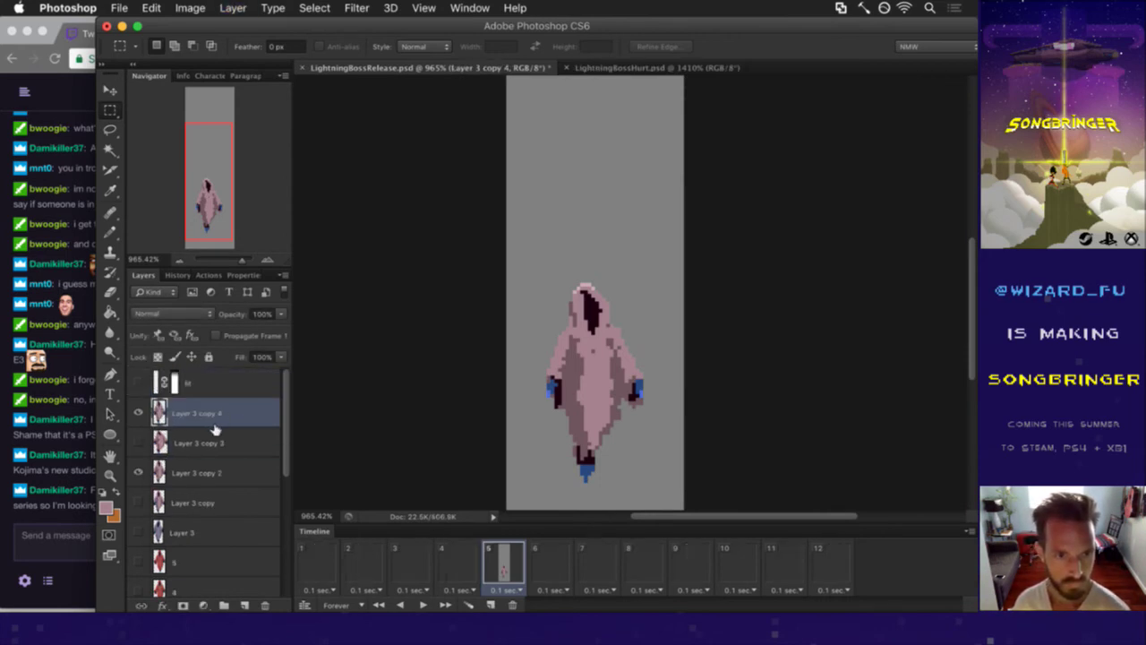
- Show only the duplicated figure with the lit bolt in frame 5, set the bolt's opacity to 80%, and save
{"action": "left_click", "coordinate": [154, 381]}
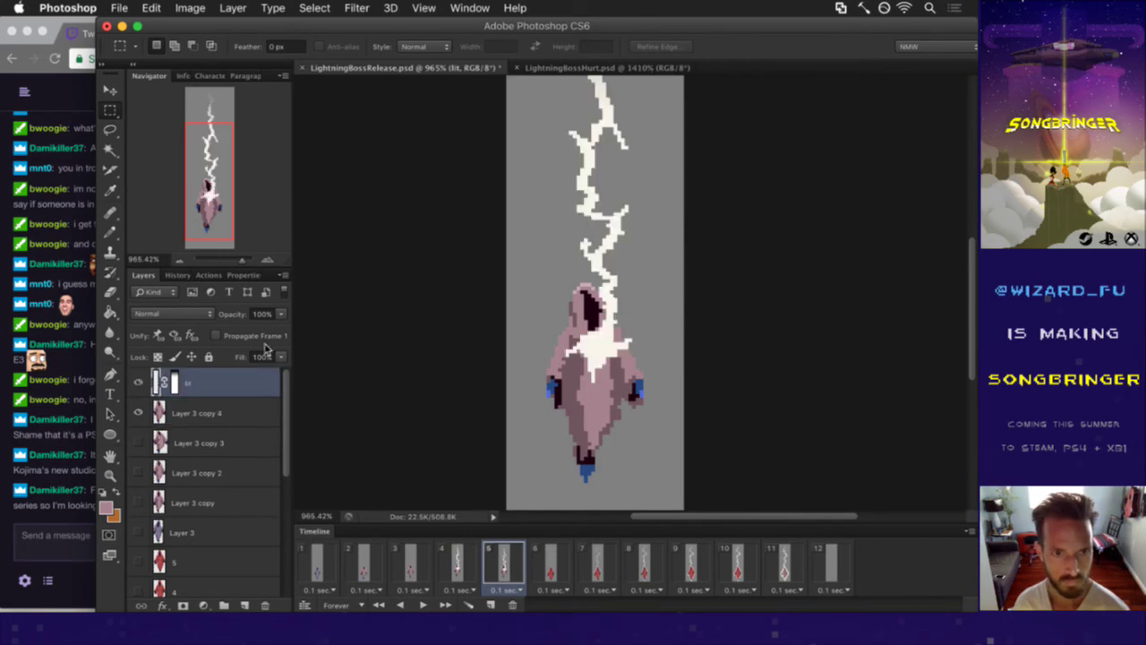
{"action": "key", "text": "v"}
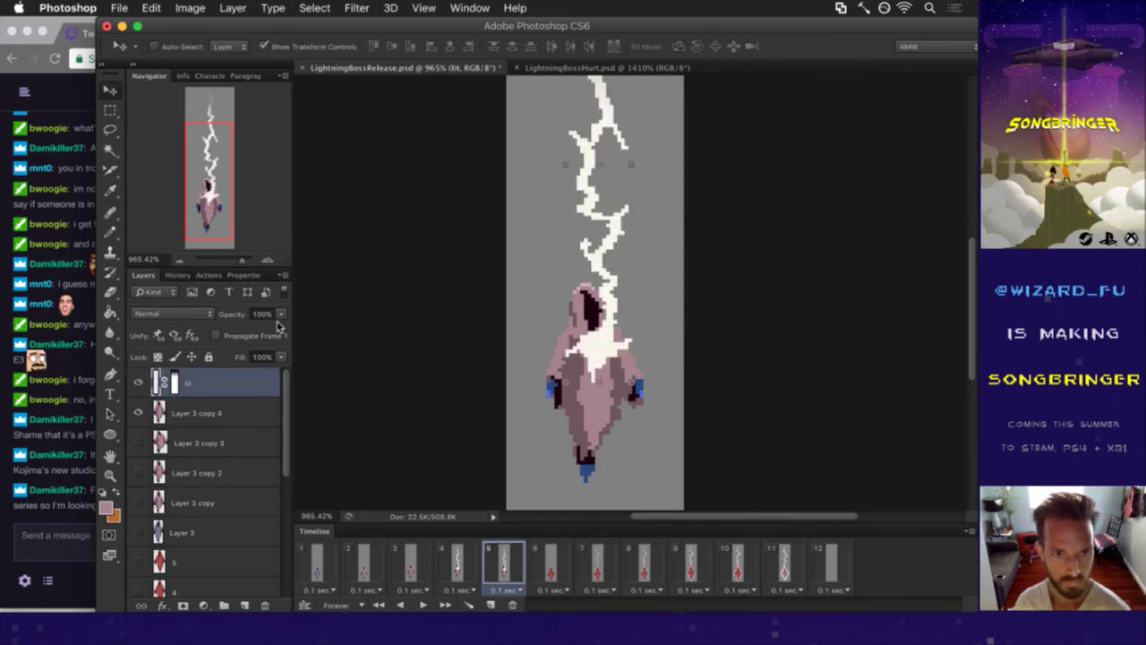
{"action": "key", "text": "m"}
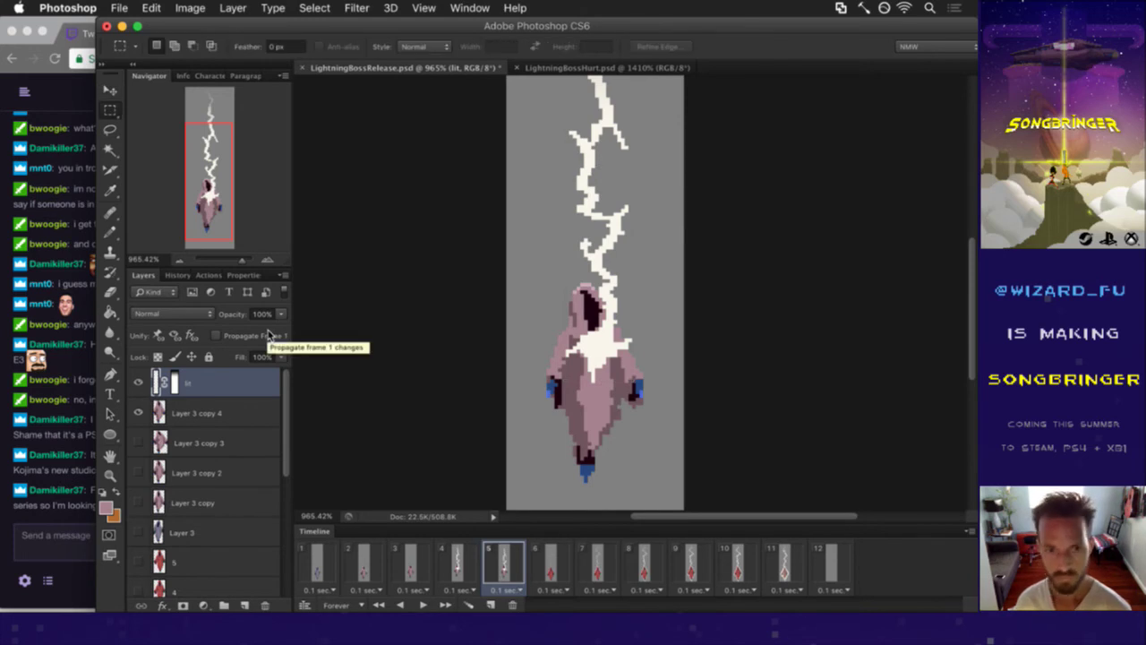
{"action": "key", "text": "8"}
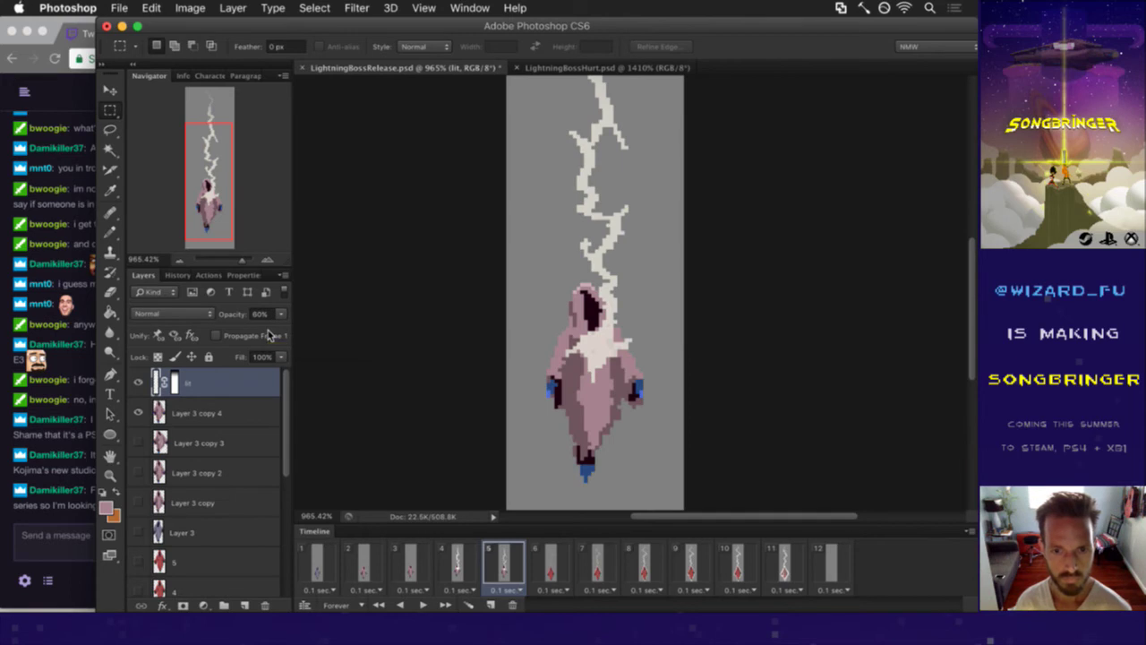
{"action": "key", "text": "super+s"}
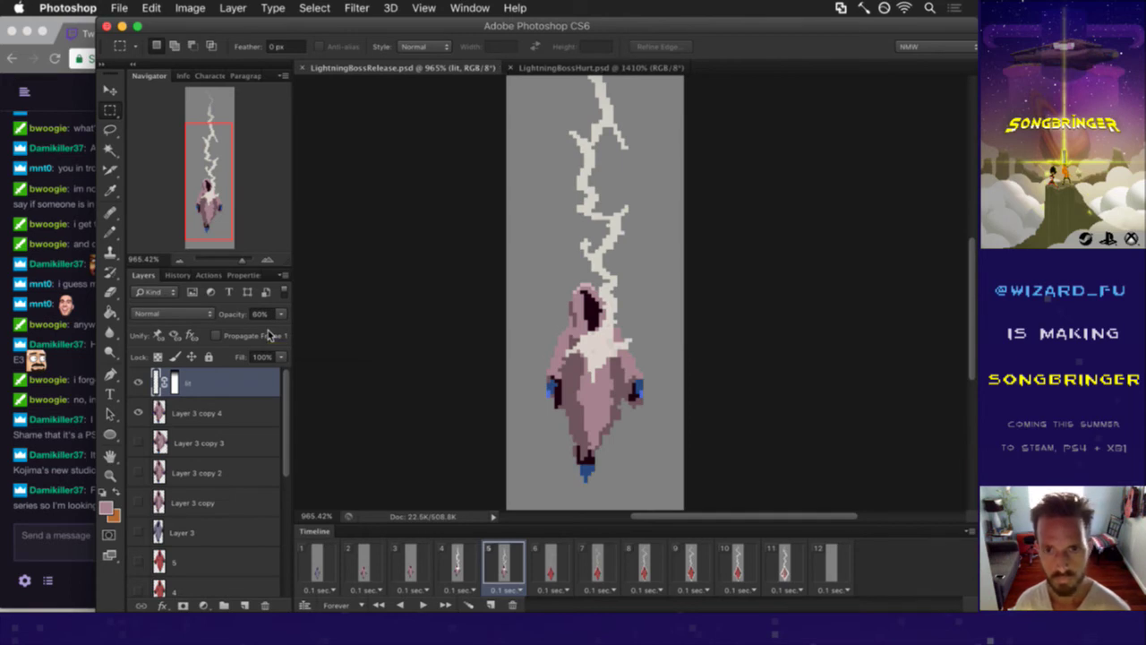
- Hide the bolt in frame 5 and fill Layer 3 copy 4's light pink robe areas non-contiguously with frame 6's bright red
{"action": "left_click", "coordinate": [231, 413]}
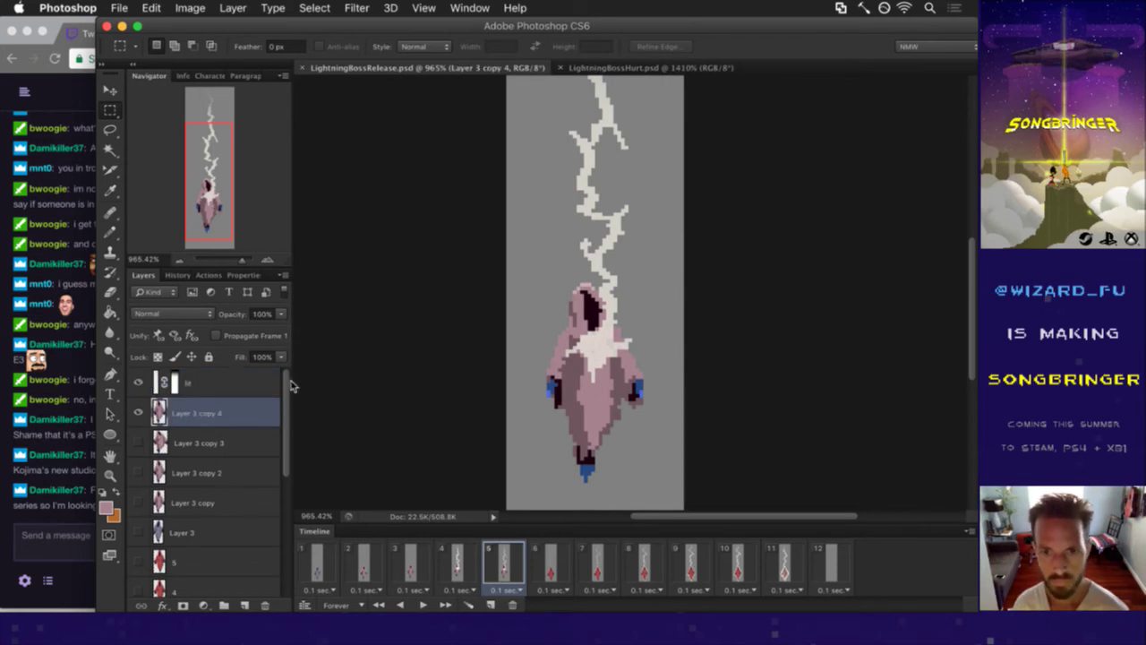
{"action": "left_click", "coordinate": [138, 383]}
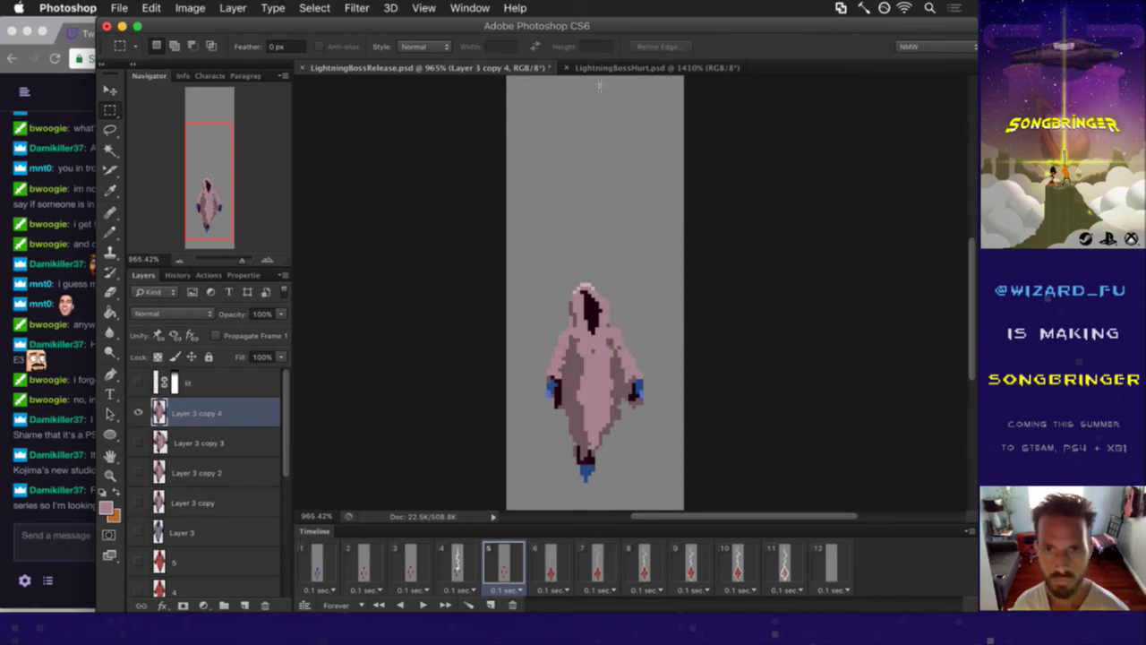
{"action": "left_click", "coordinate": [550, 562]}
{"action": "key", "text": "i"}
{"action": "left_click", "coordinate": [600, 452]}
{"action": "left_click", "coordinate": [505, 560]}
{"action": "key", "text": "g"}
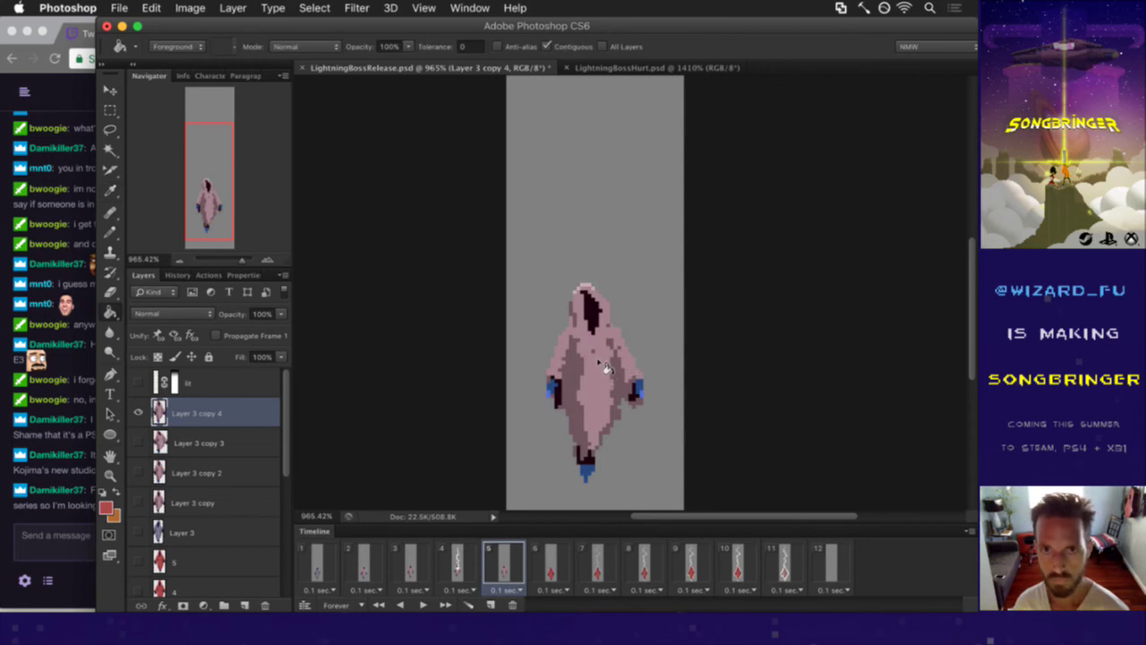
{"action": "left_click", "coordinate": [548, 46]}
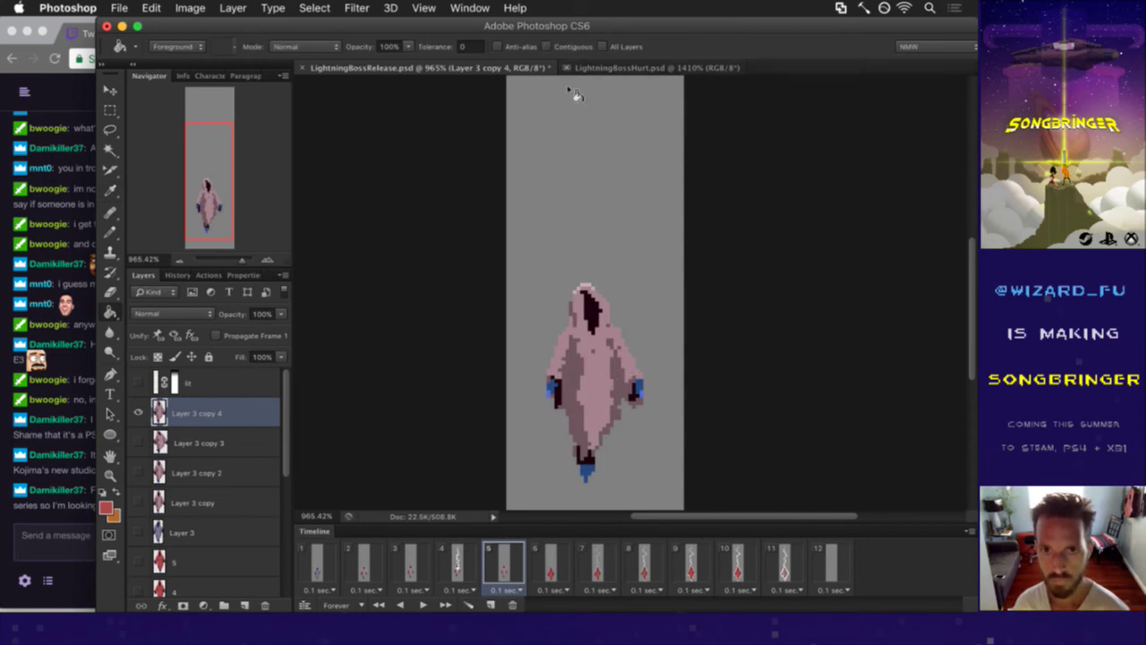
{"action": "left_click", "coordinate": [613, 391]}
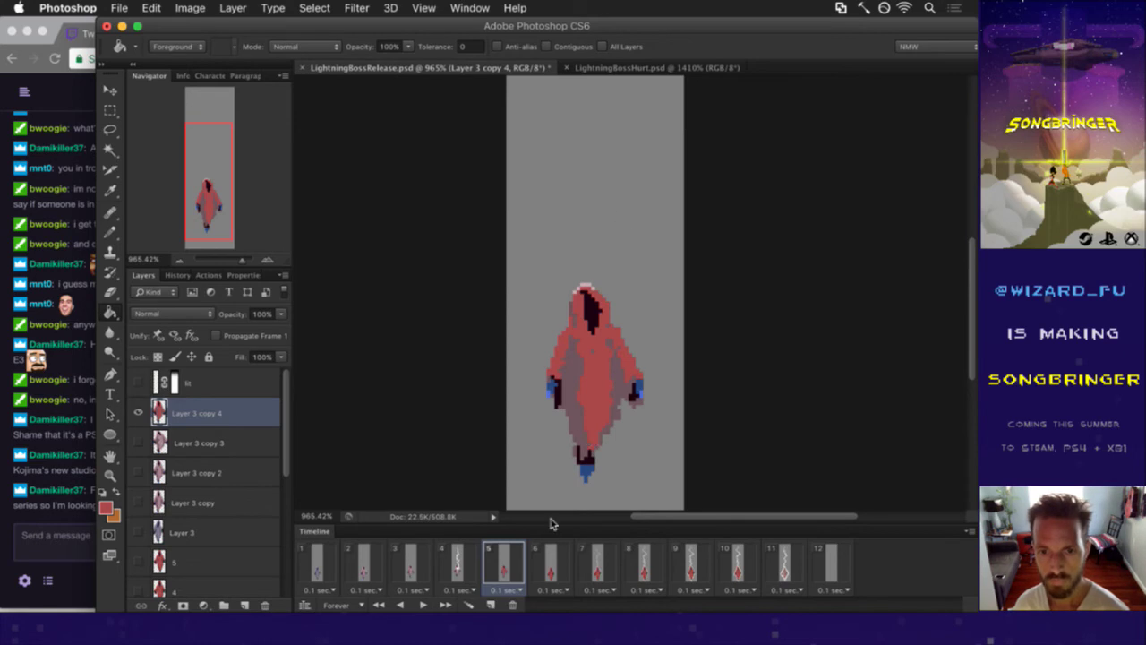
- Sample the dark red from frame 6's robe and fill the robe shadows on Layer 3 copy 4 in frame 5
{"action": "left_click", "coordinate": [556, 561]}
{"action": "key", "text": "i"}
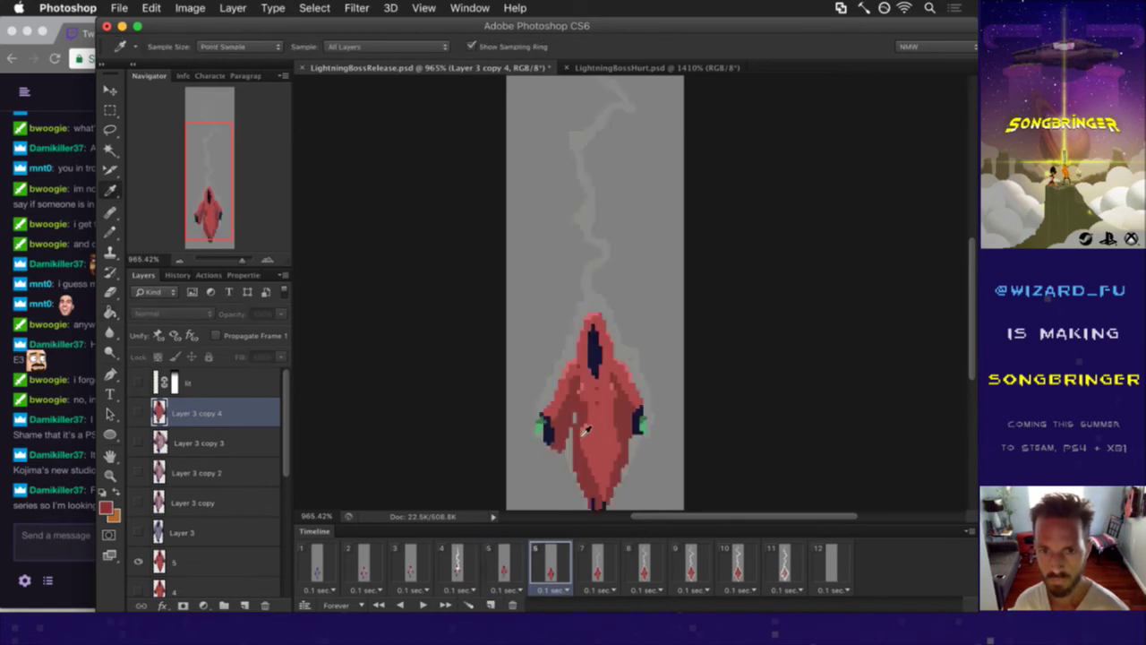
{"action": "left_click", "coordinate": [458, 559]}
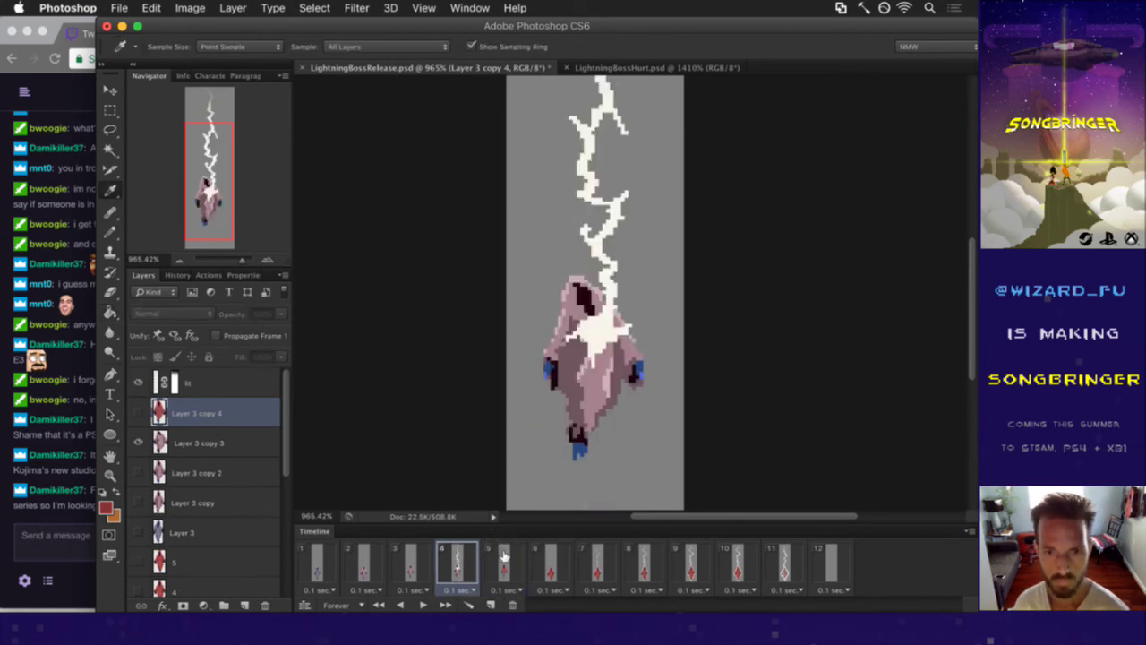
{"action": "left_click", "coordinate": [503, 559]}
{"action": "key", "text": "g"}
{"action": "left_click", "coordinate": [580, 409]}
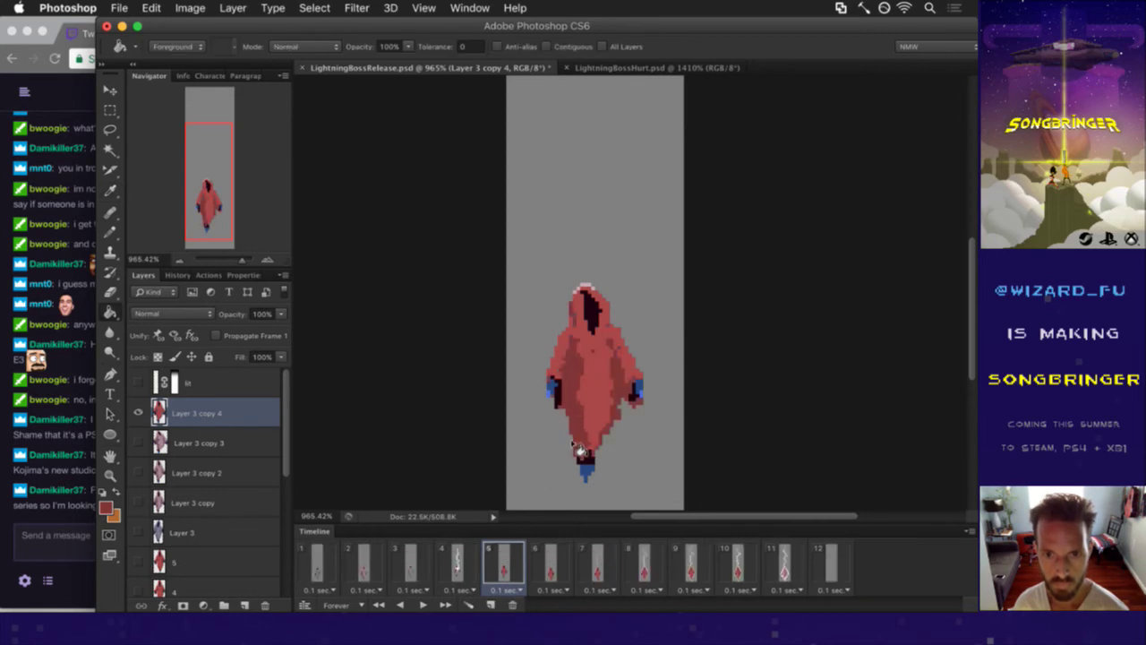
- Sample the light green from frame 6's hand and recolour the light blue hand pixels in frame 5
{"action": "left_click", "coordinate": [566, 559]}
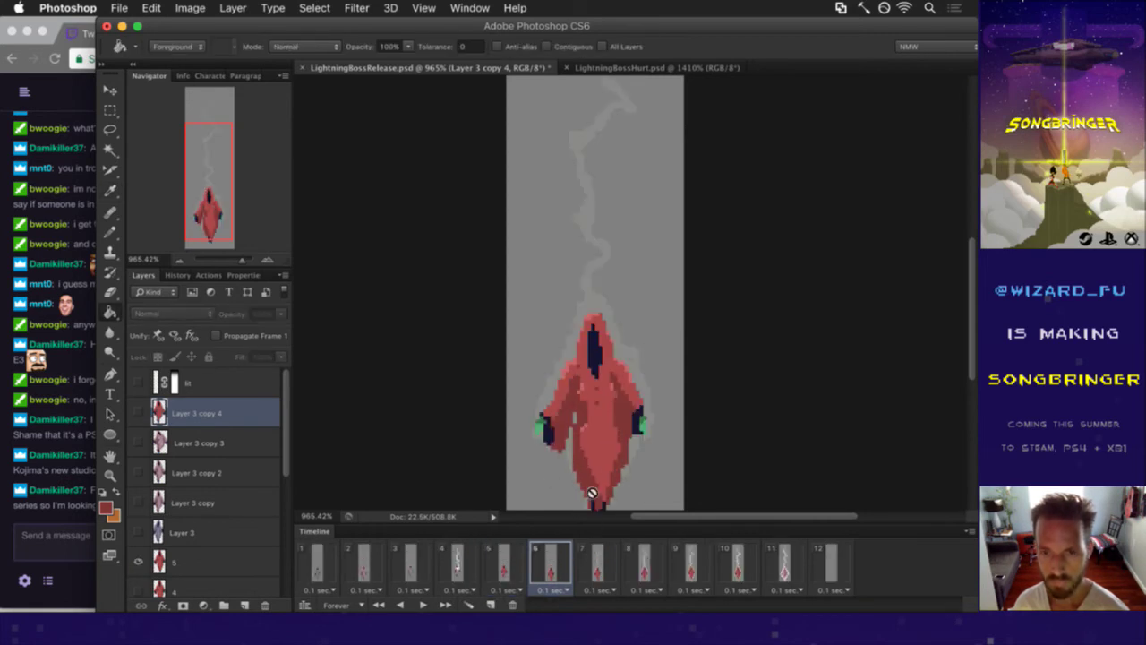
{"action": "key", "text": "i"}
{"action": "left_click", "coordinate": [541, 431]}
{"action": "left_click", "coordinate": [503, 560]}
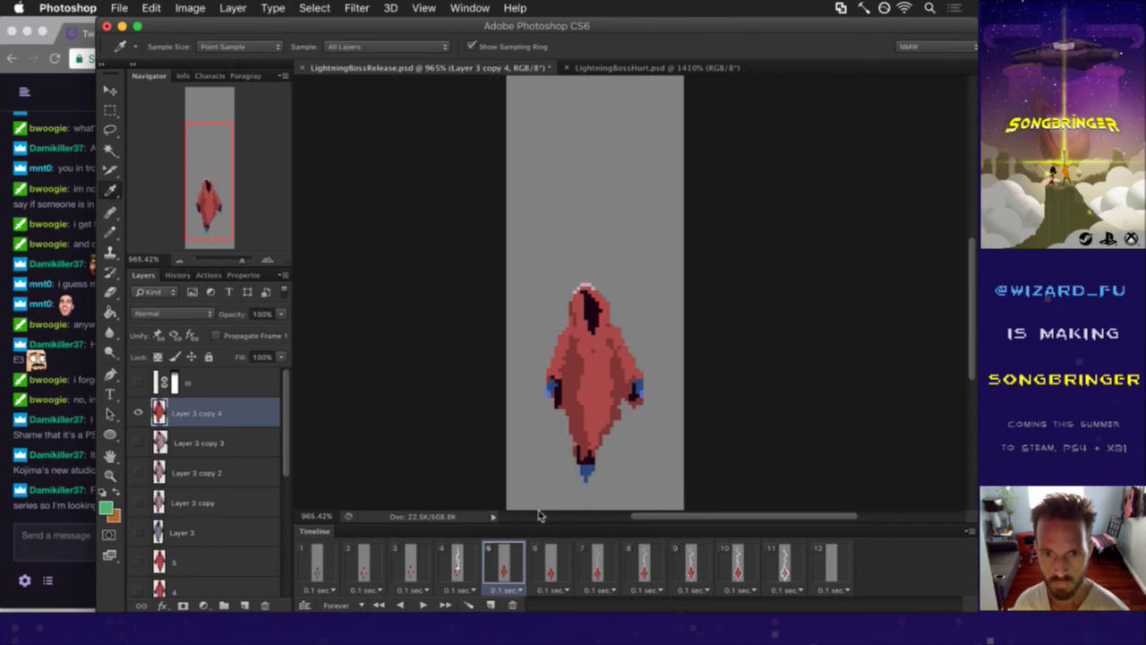
{"action": "key", "text": "g"}
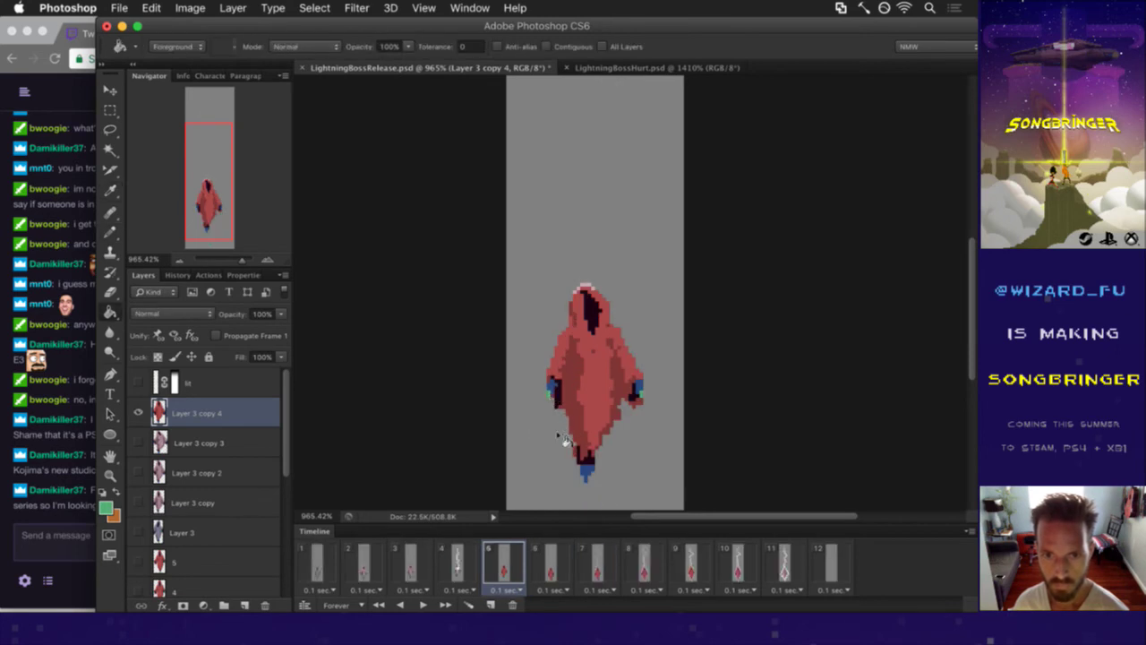
- Sample frame 6's darker green, replace the remaining blue on frame 5's hands and feet with it, and save
{"action": "key", "text": "i"}
{"action": "left_click", "coordinate": [552, 562]}
{"action": "left_click", "coordinate": [548, 428]}
{"action": "left_click", "coordinate": [510, 560]}
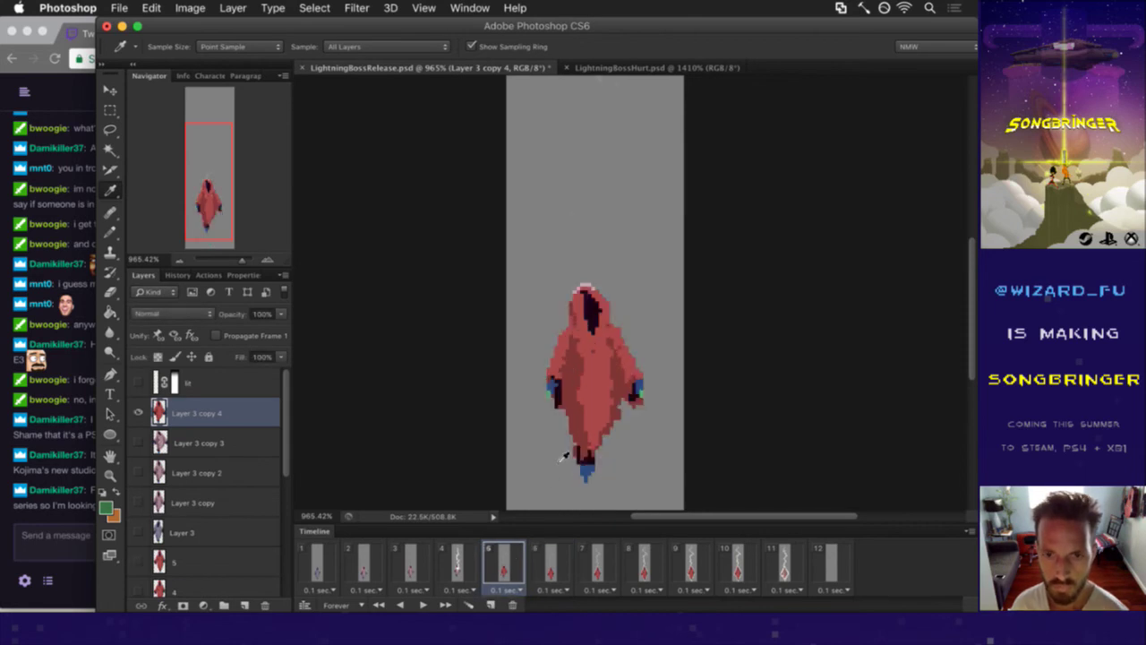
{"action": "key", "text": "g"}
{"action": "left_click", "coordinate": [555, 387]}
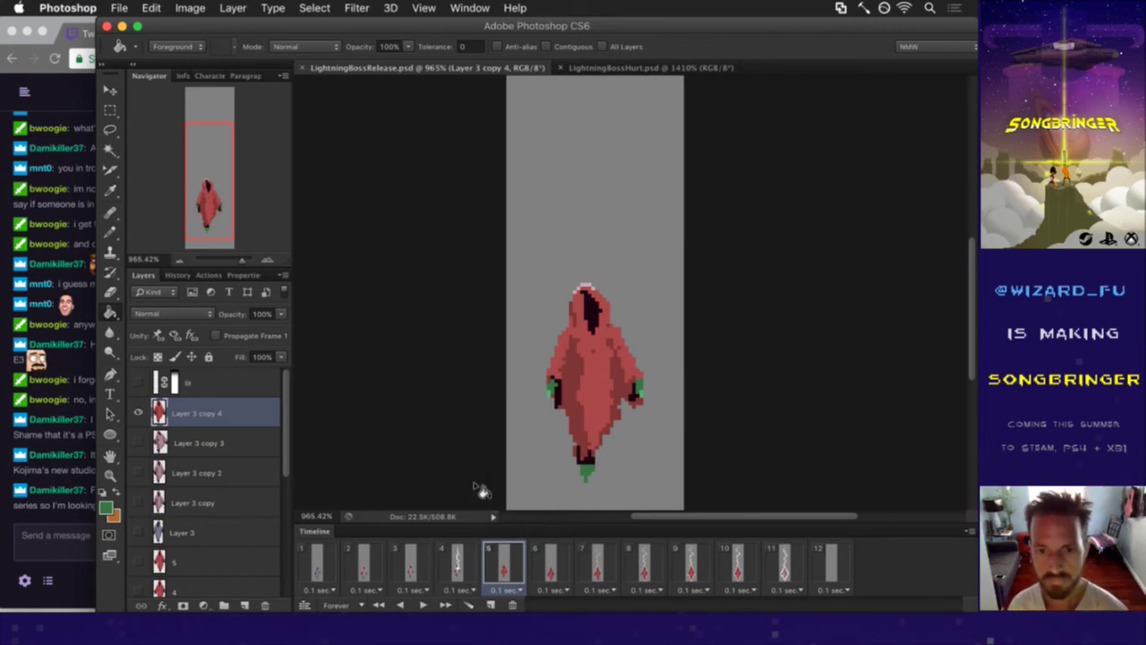
- Show the lit bolt over the red figure in frame 5 and compare the result with frame 4
{"action": "left_click", "coordinate": [466, 564]}
{"action": "left_click", "coordinate": [486, 547]}
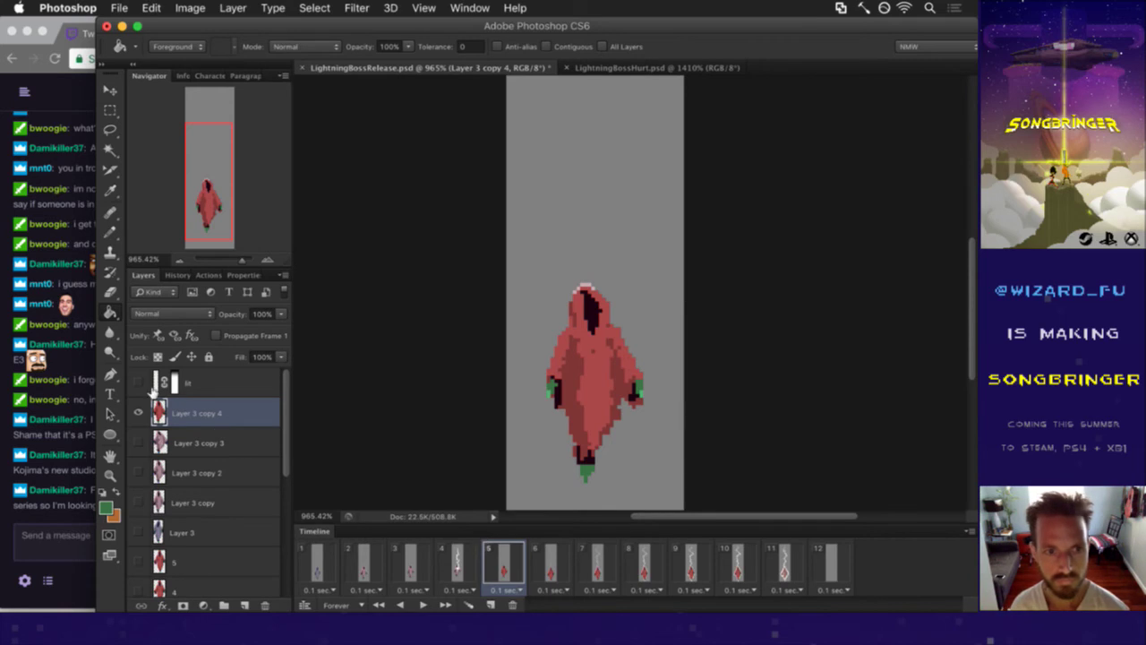
{"action": "left_click", "coordinate": [138, 382]}
{"action": "left_click", "coordinate": [470, 564]}
{"action": "left_click", "coordinate": [504, 560]}
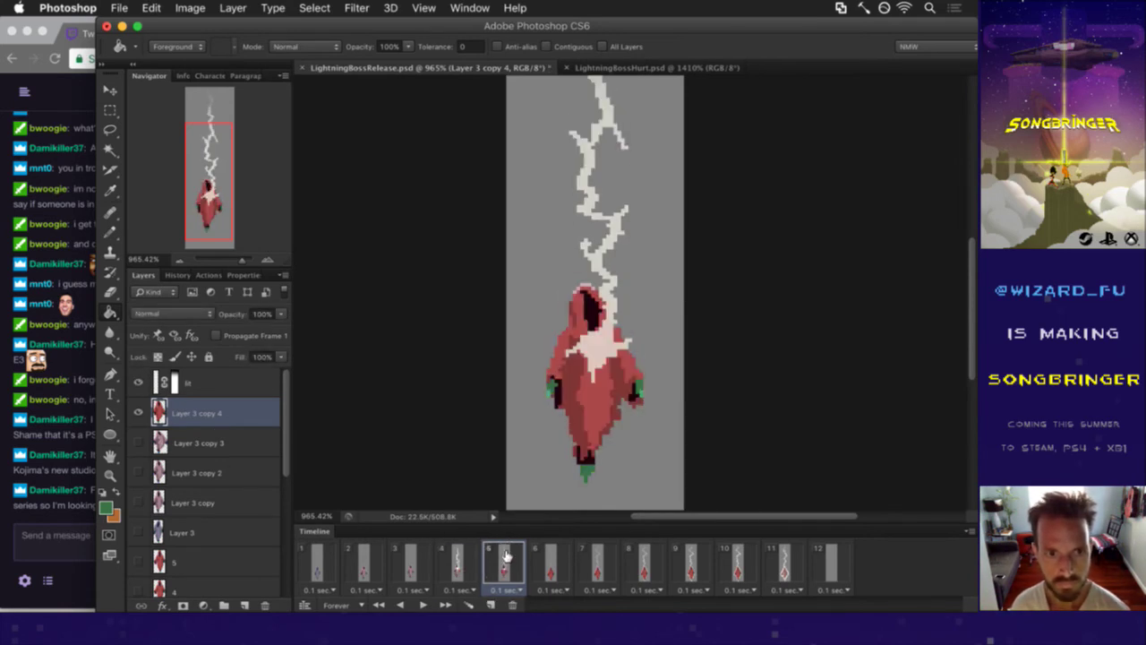
- Duplicate frame 5, hide Layer 3 copy 4 in the new frame, and check Layer 3 copy 2 and Layer 3 copy as replacement poses
{"action": "left_click", "coordinate": [491, 606]}
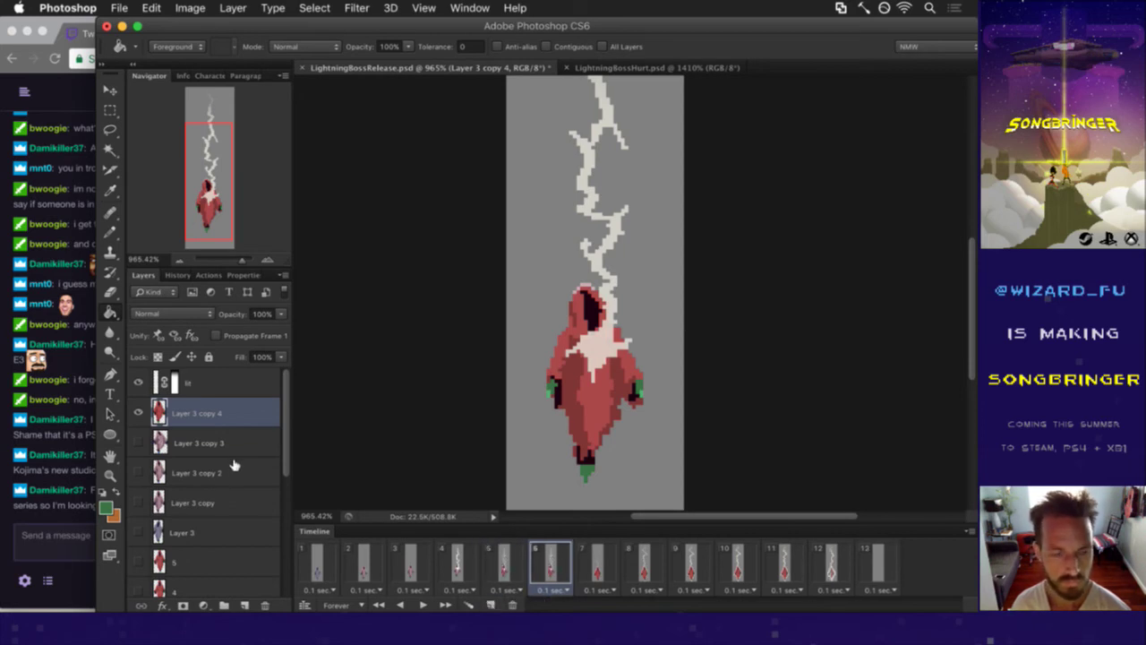
{"action": "left_click", "coordinate": [139, 411]}
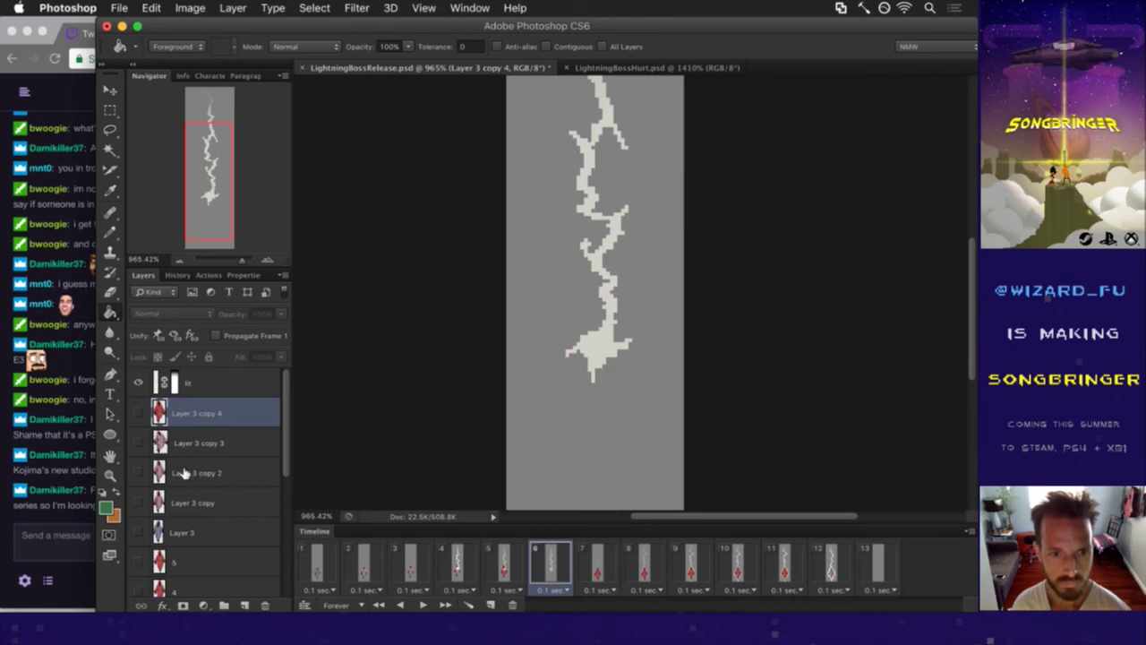
{"action": "left_click", "coordinate": [183, 472]}
{"action": "left_click", "coordinate": [139, 471]}
{"action": "left_click", "coordinate": [139, 471]}
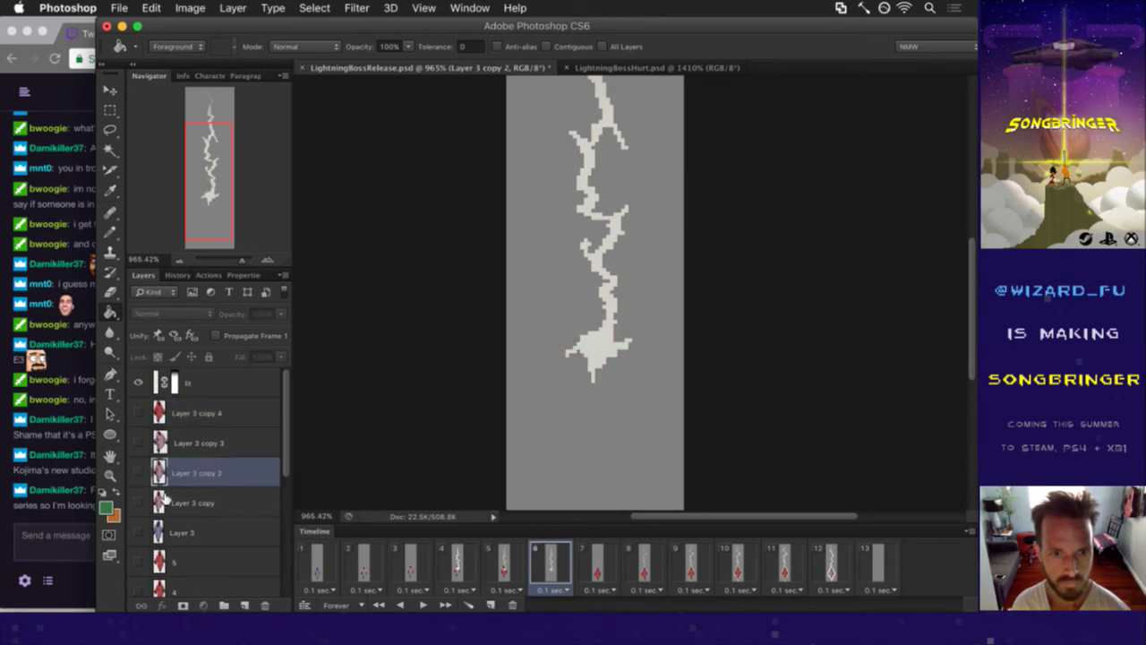
{"action": "left_click", "coordinate": [164, 499]}
{"action": "left_click", "coordinate": [139, 499]}
{"action": "left_click", "coordinate": [139, 500]}
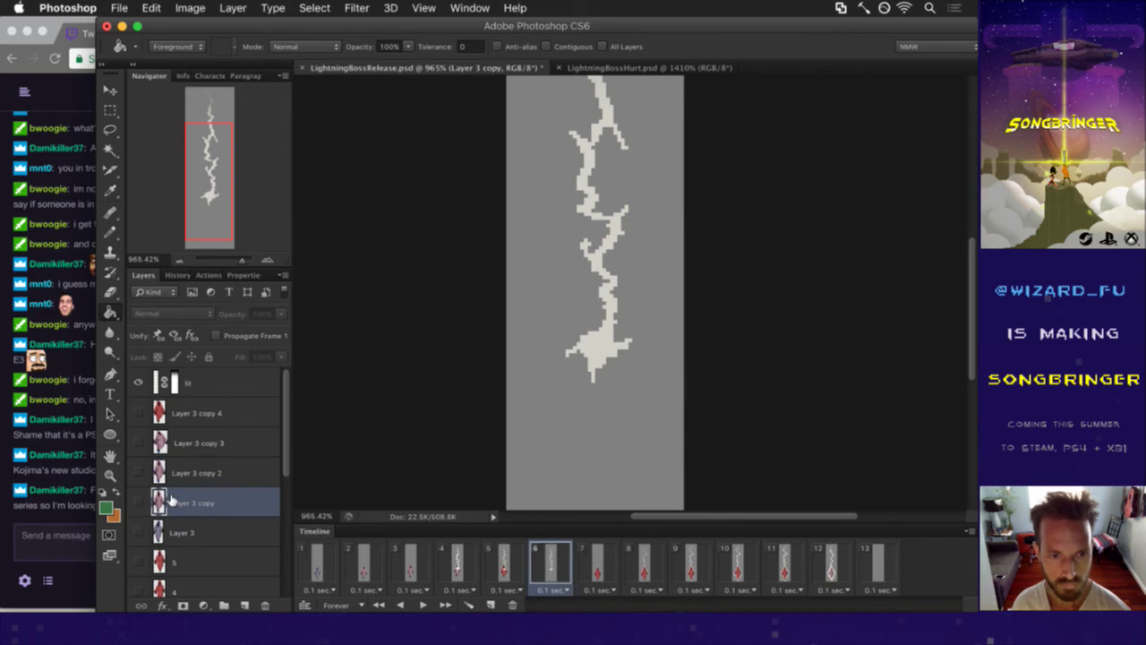
- Duplicate Layer 3 copy, place the duplicate directly below lit, show it in frame 6, and select the lit layer
{"action": "key", "text": "super+j"}
{"action": "left_click_drag", "start_coordinate": [159, 495], "coordinate": [159, 412]}
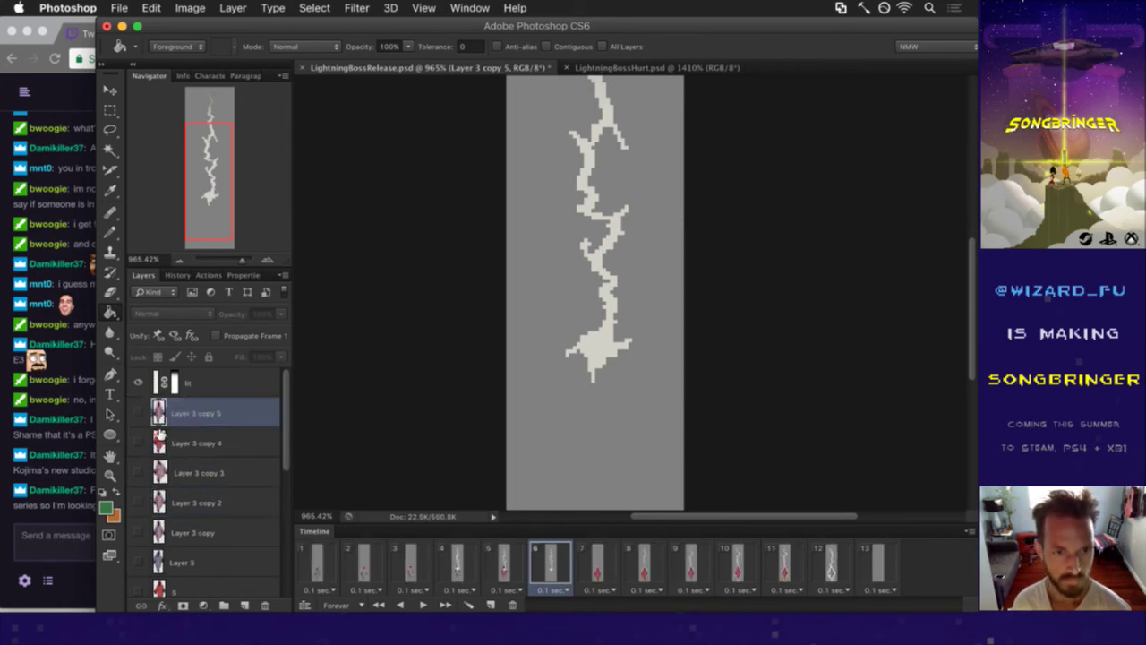
{"action": "left_click", "coordinate": [138, 413]}
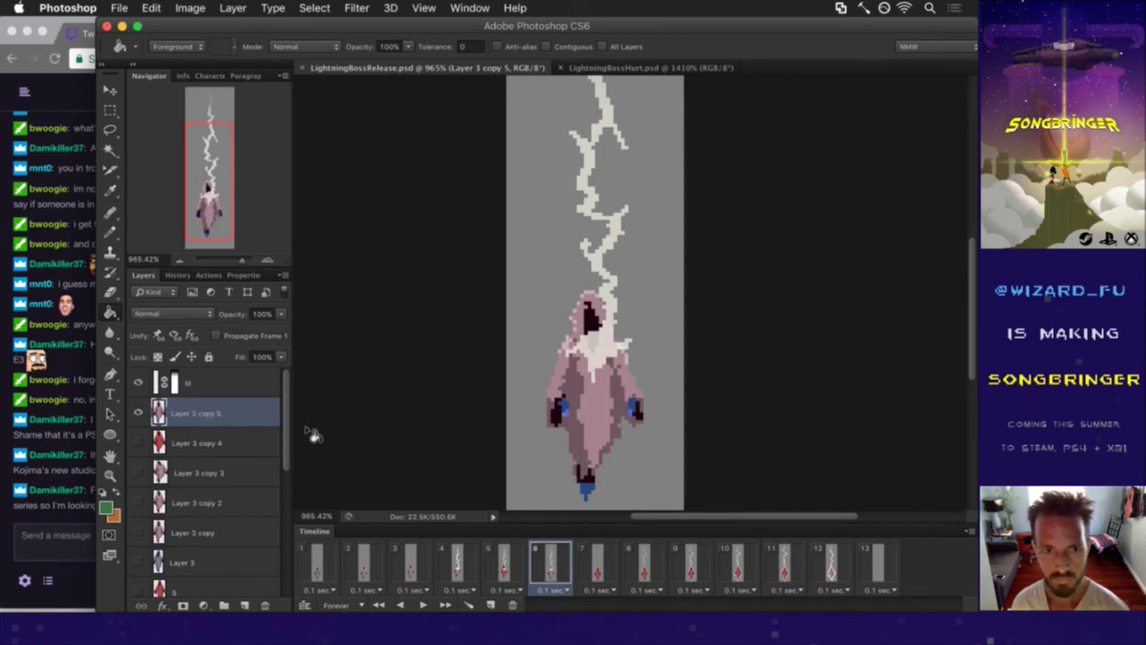
{"action": "left_click", "coordinate": [229, 381]}
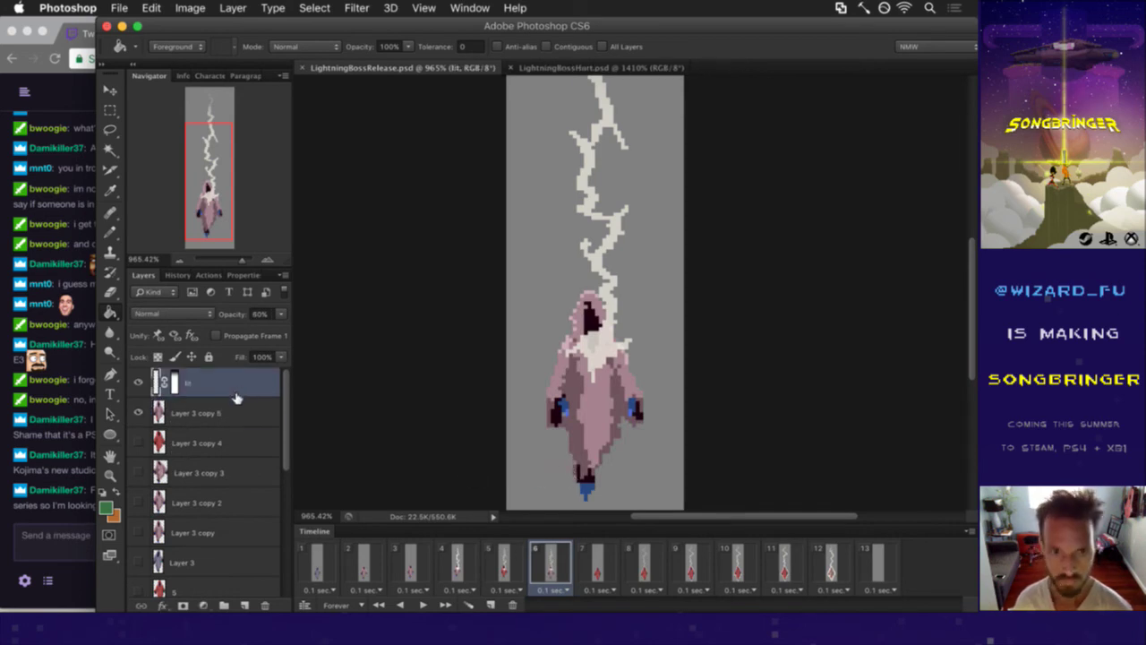
- Set the lit layer's opacity to 30% in frame 6 and nudge the bolt slightly downward
{"action": "key", "text": "m"}
{"action": "key", "text": "3"}
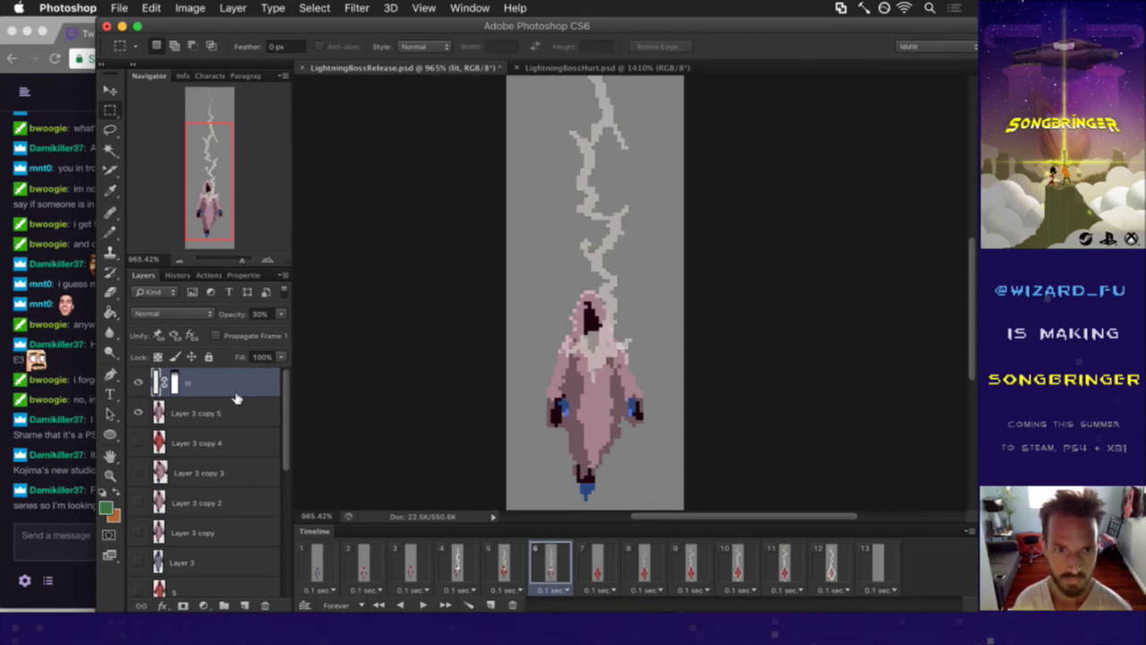
{"action": "left_click", "coordinate": [511, 560]}
{"action": "left_click", "coordinate": [552, 559]}
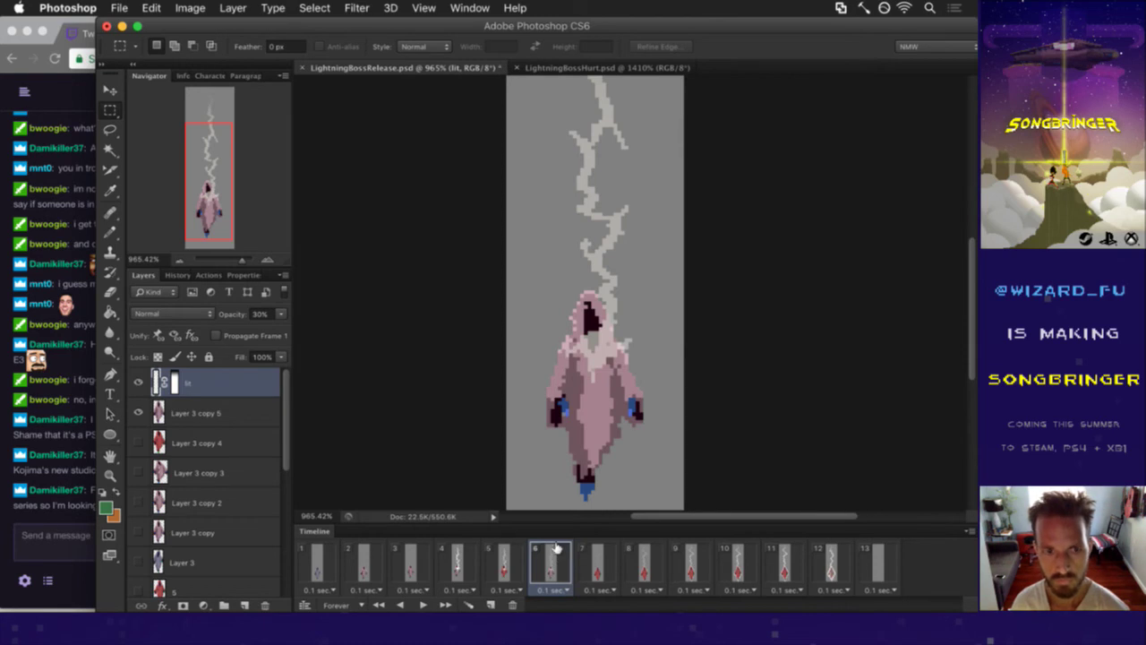
{"action": "key", "text": "v"}
{"action": "key", "text": "Down"}
{"action": "key", "text": "m"}
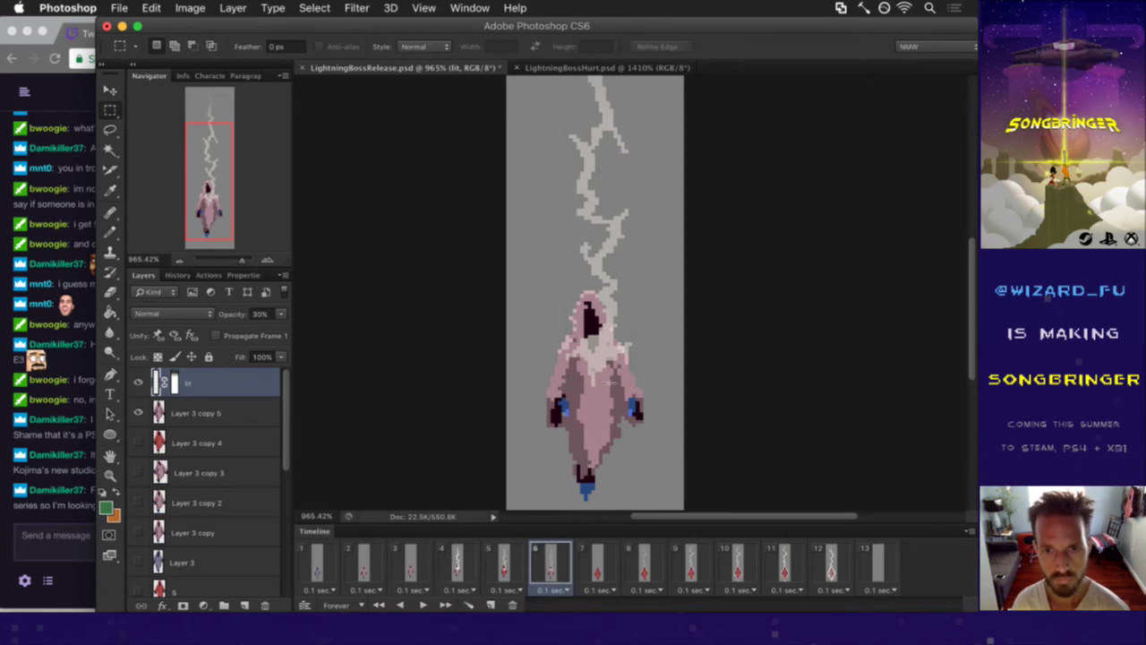
- Compare frames 4 to 6 and nudge the lit bolt further down in frame 6, checking it against frame 5
{"action": "left_click", "coordinate": [503, 560]}
{"action": "left_click", "coordinate": [459, 560]}
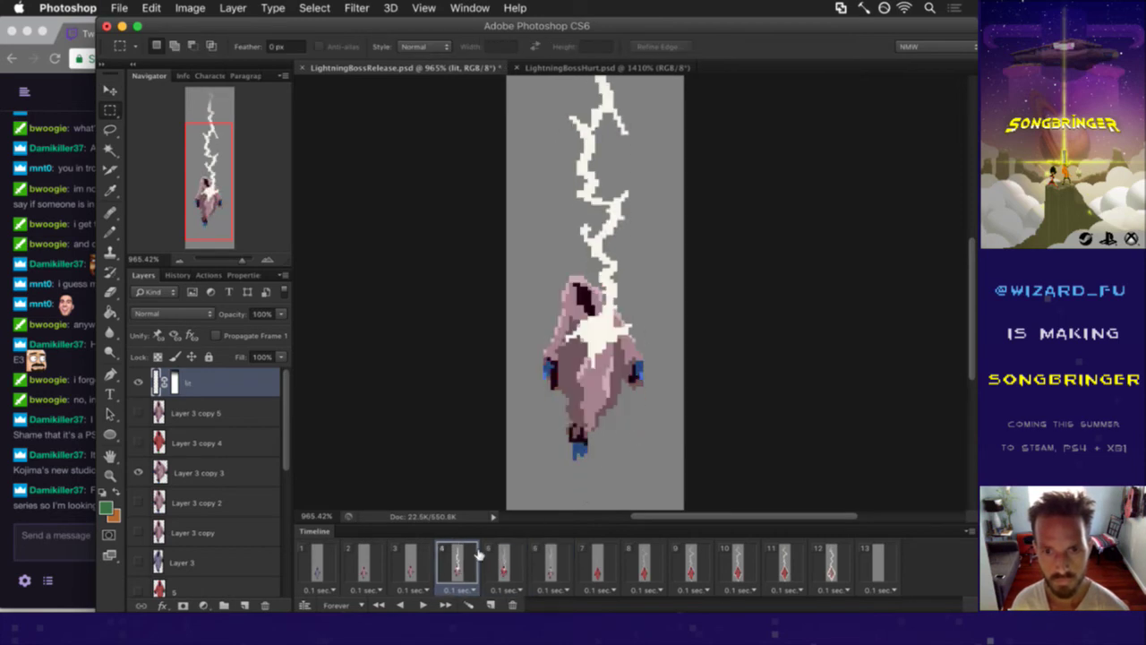
{"action": "left_click", "coordinate": [506, 557]}
{"action": "left_click", "coordinate": [544, 555]}
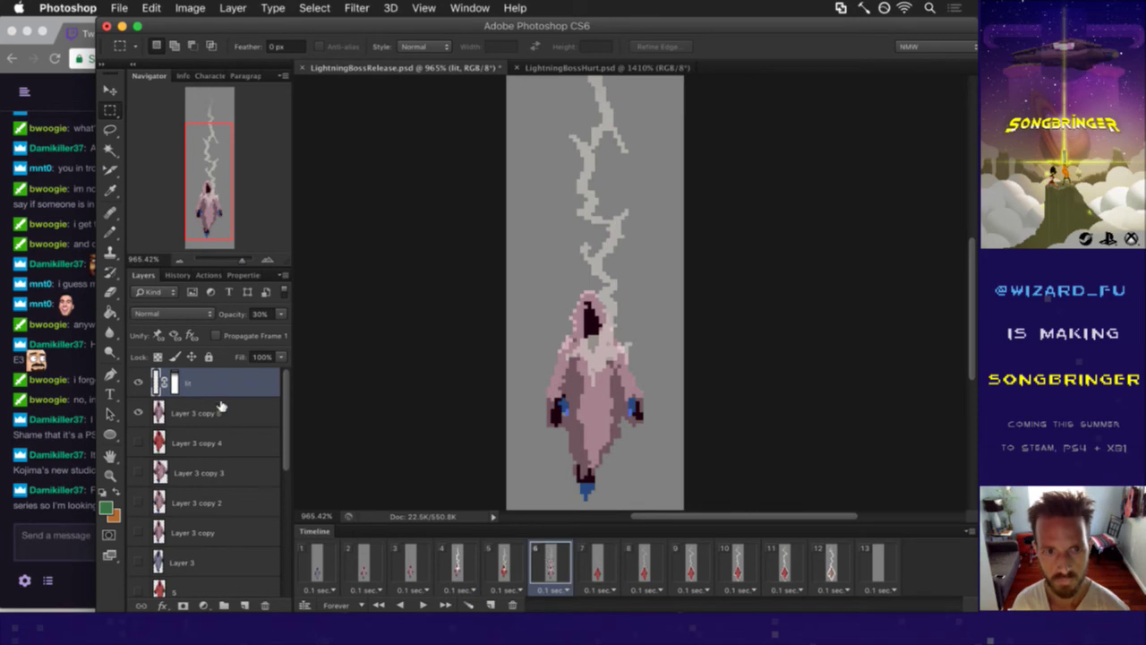
{"action": "key", "text": "v"}
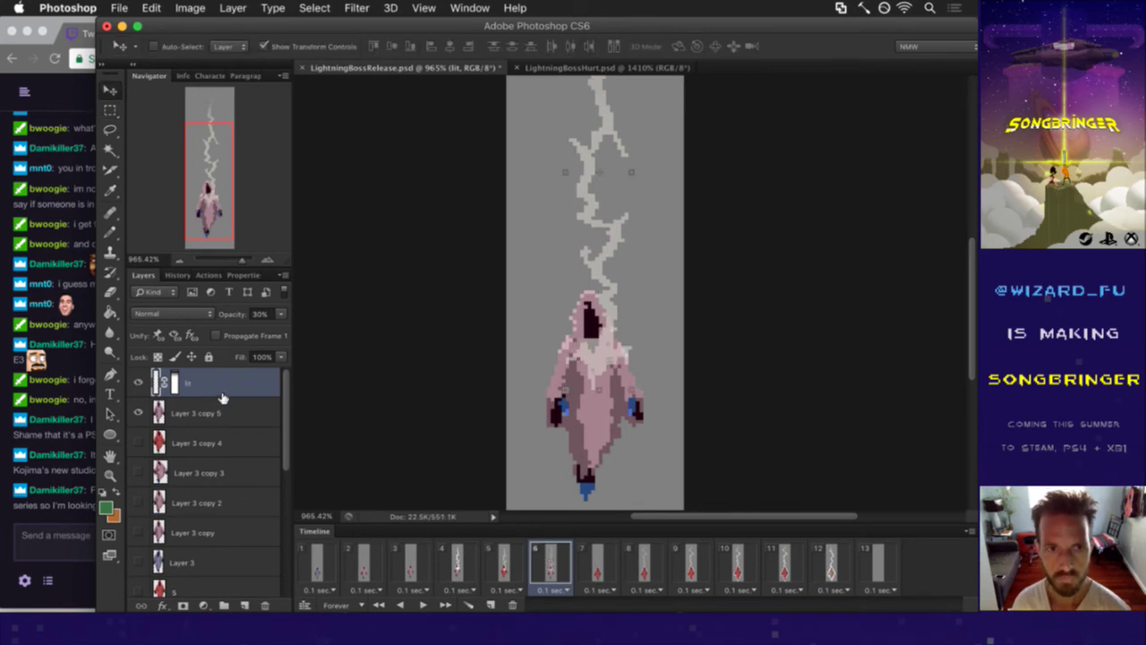
{"action": "key", "text": "m"}
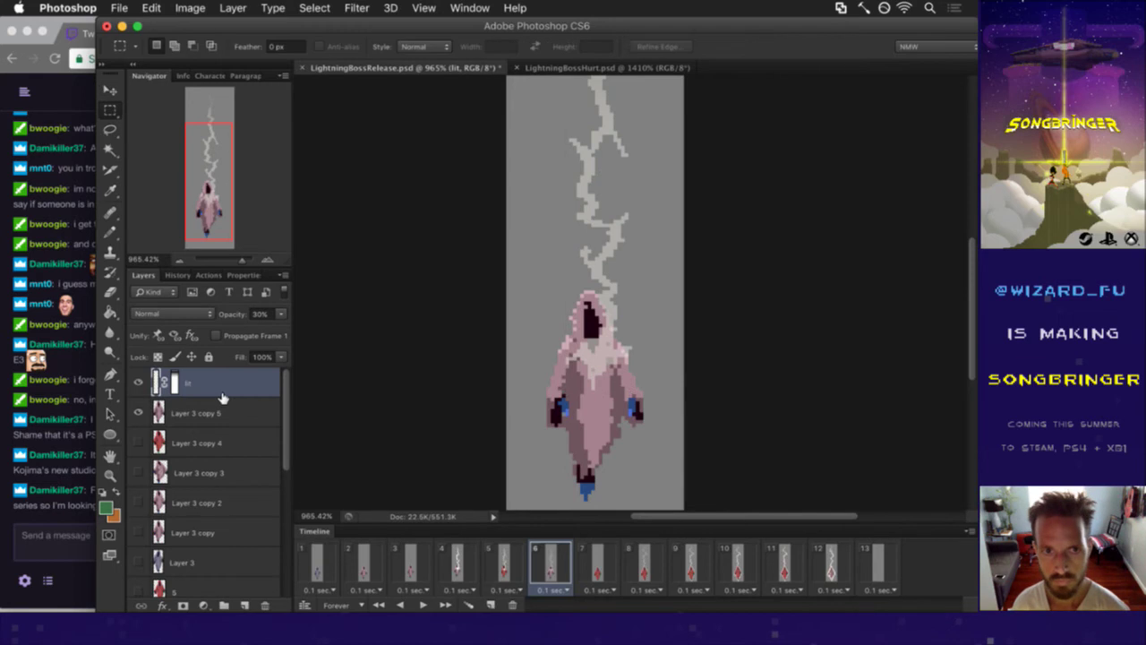
{"action": "left_click", "coordinate": [506, 556]}
{"action": "left_click", "coordinate": [548, 555]}
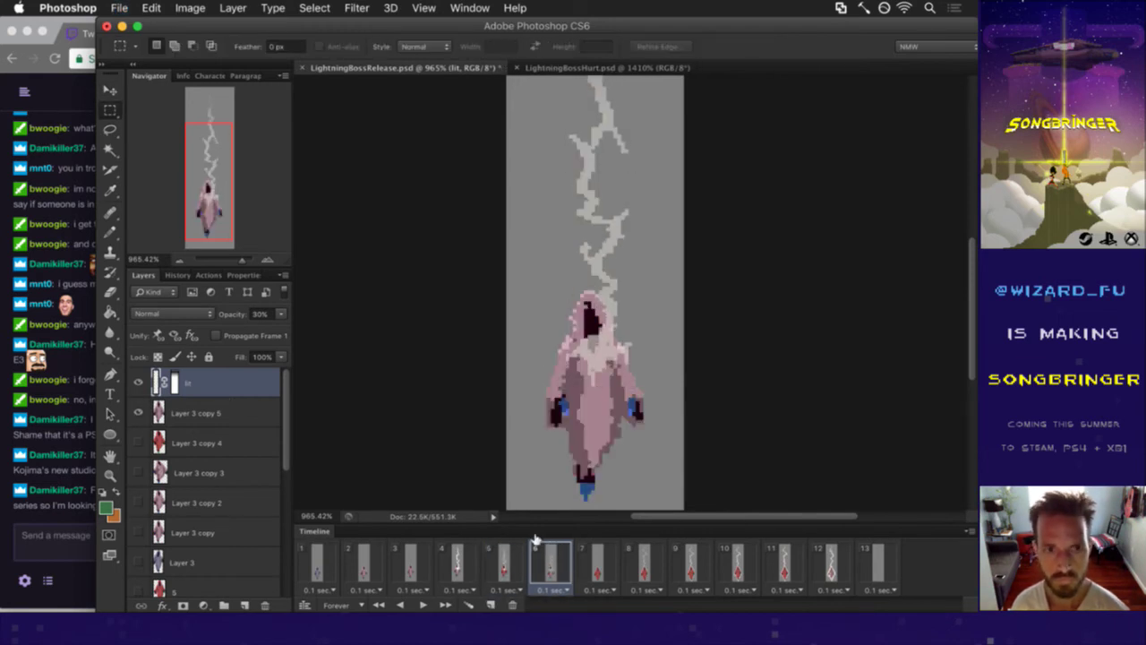
{"action": "left_click", "coordinate": [525, 555]}
{"action": "left_click", "coordinate": [551, 556]}
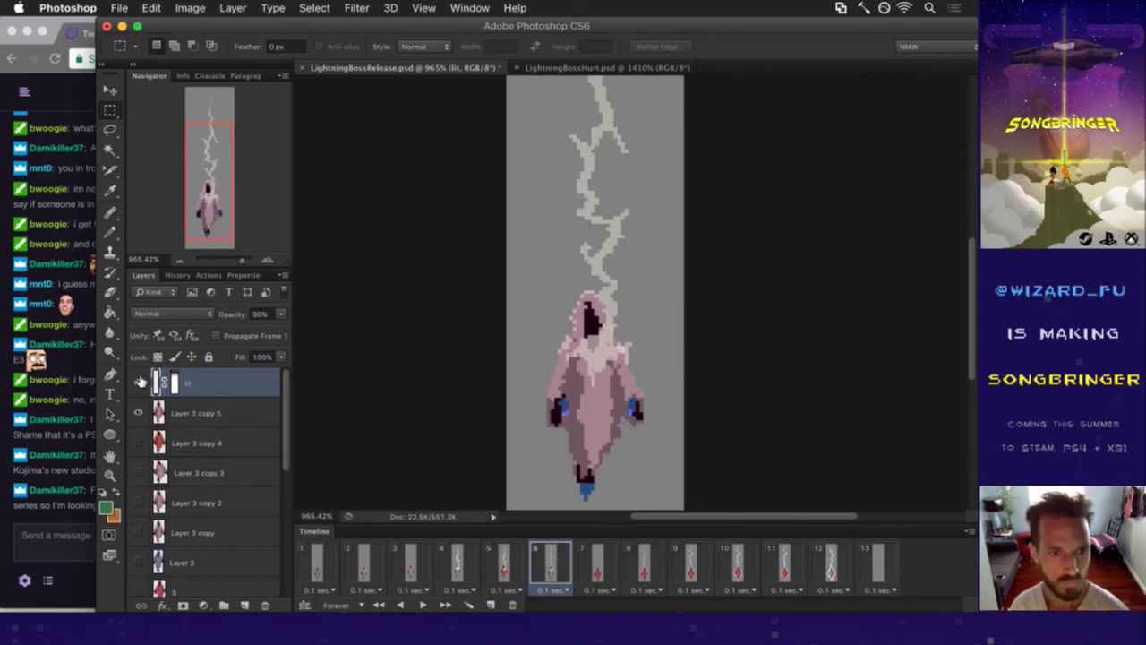
- Hide the bolt in frame 6 and fill the robe's main colour on Layer 3 copy 5 with frame 7's lighter red
{"action": "left_click", "coordinate": [140, 382]}
{"action": "left_click", "coordinate": [597, 562]}
{"action": "key", "text": "i"}
{"action": "left_click", "coordinate": [613, 430]}
{"action": "scroll", "coordinate": [573, 474], "scroll_direction": "down", "scroll_amount": 3}
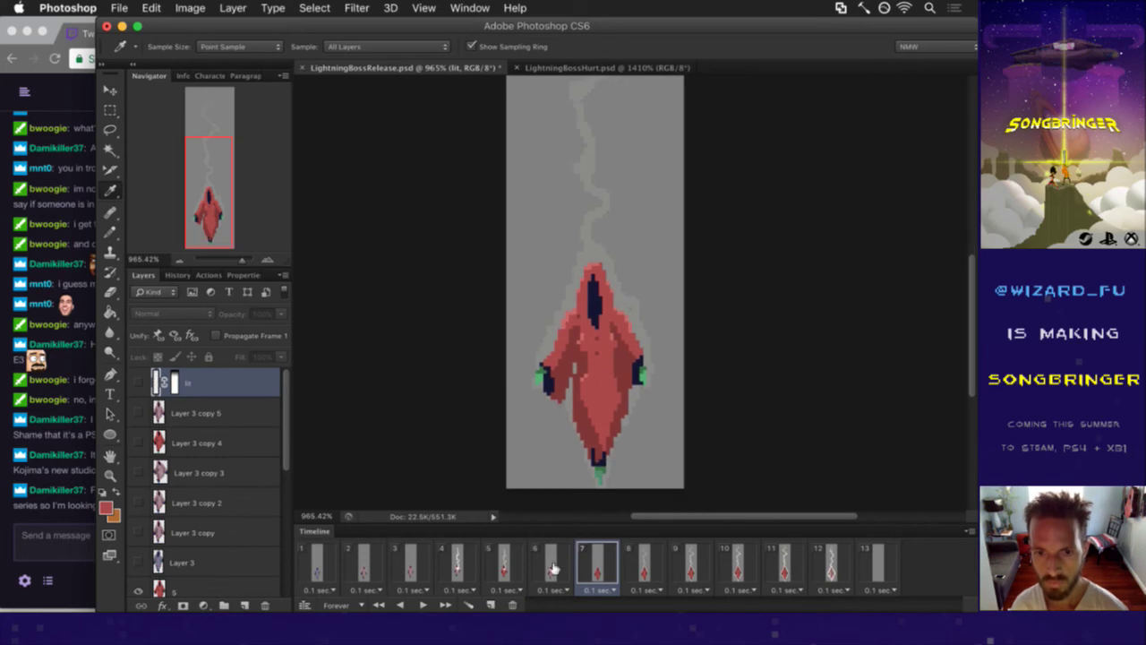
{"action": "left_click", "coordinate": [555, 567]}
{"action": "left_click", "coordinate": [197, 412]}
{"action": "key", "text": "g"}
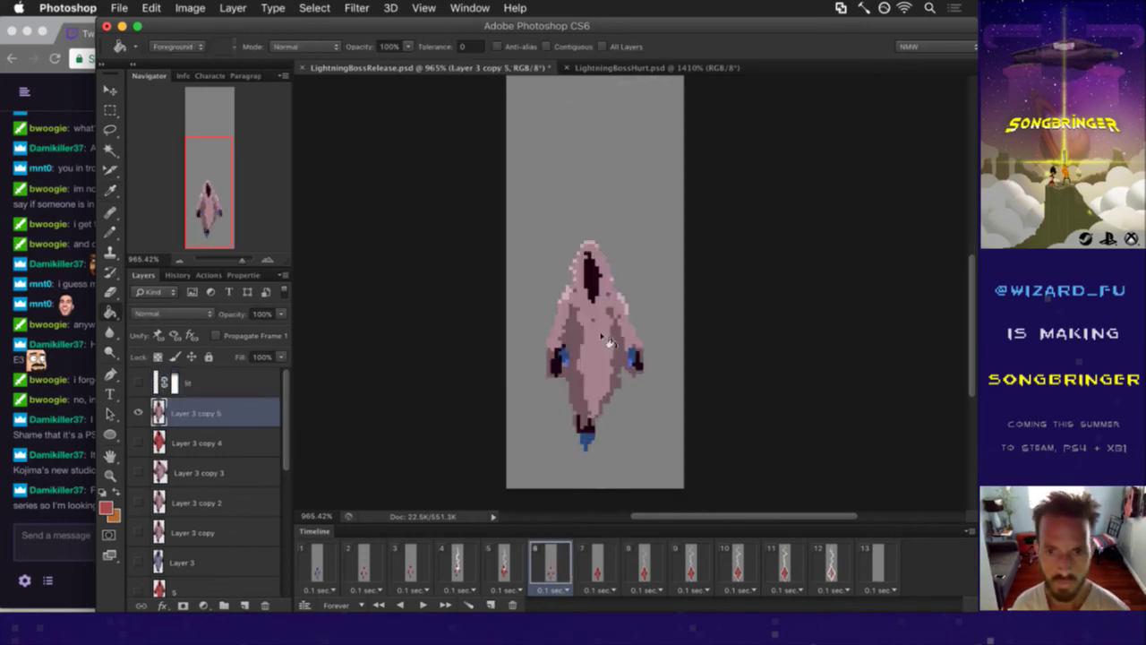
{"action": "left_click", "coordinate": [607, 342]}
- Sample the darker robe red from frame 7 and fill the robe's shadow areas in frame 6 with it
{"action": "left_click", "coordinate": [597, 561]}
{"action": "key", "text": "i"}
{"action": "left_click", "coordinate": [590, 362]}
{"action": "left_click", "coordinate": [550, 564]}
{"action": "key", "text": "g"}
{"action": "left_click", "coordinate": [619, 346]}
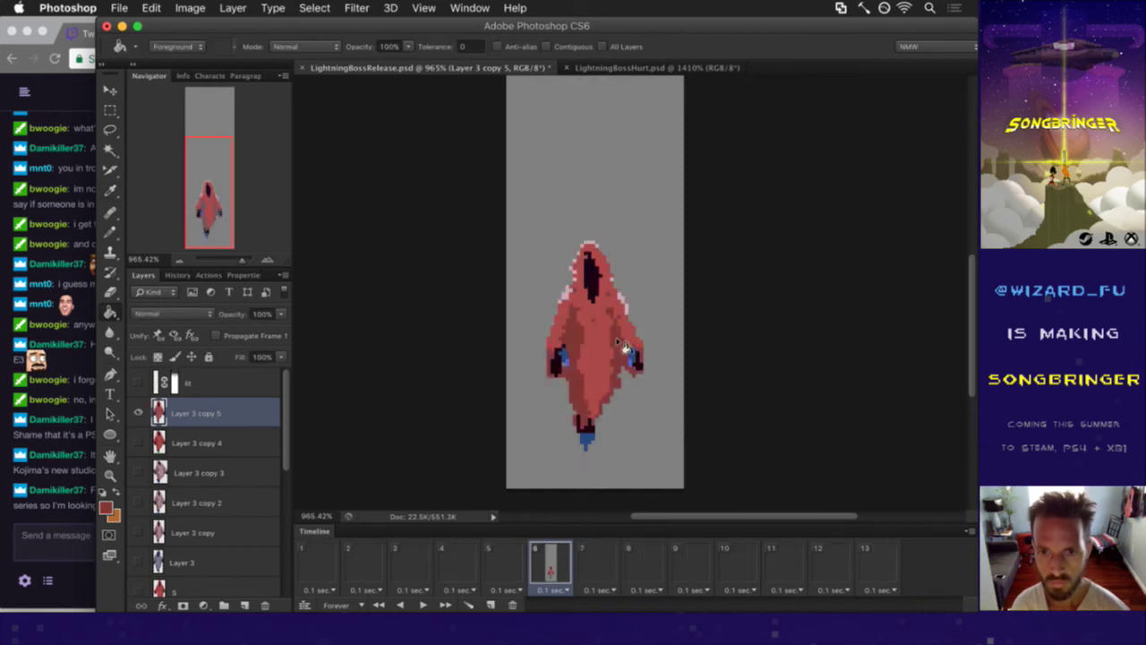
- Sample the green from the figure's hand in frame 7
{"action": "left_click", "coordinate": [597, 561]}
{"action": "key", "text": "i"}
{"action": "left_click", "coordinate": [548, 378]}
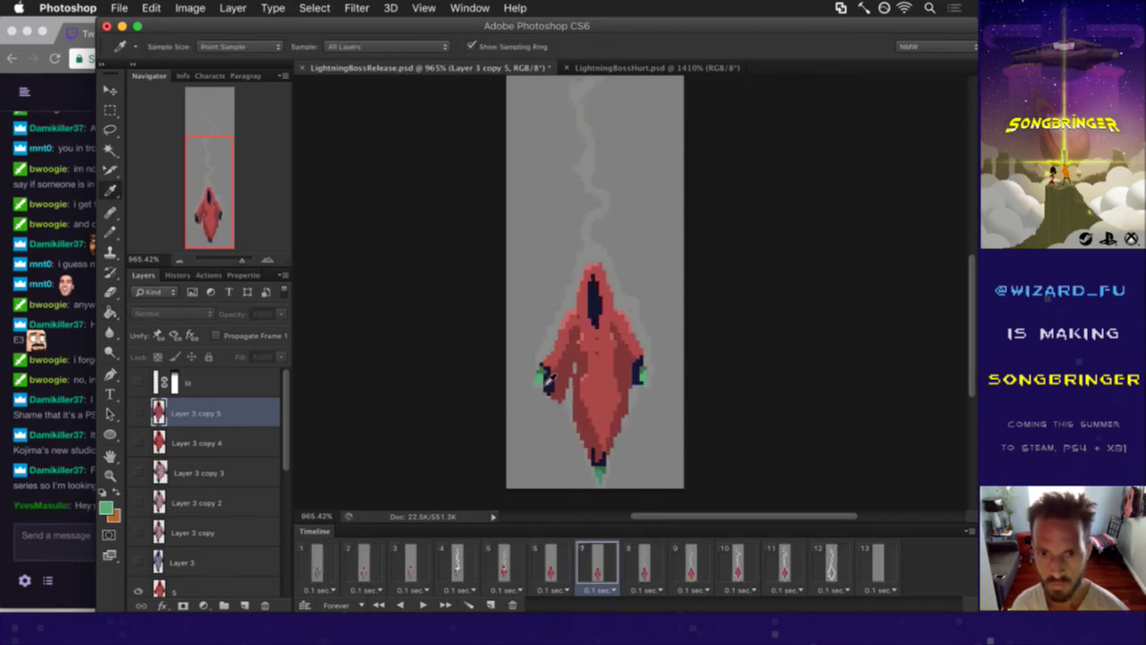
- Switch to the Twitch chat in Chrome and answer the latest greeting with the HeyGuys emote
{"action": "left_click", "coordinate": [56, 515]}
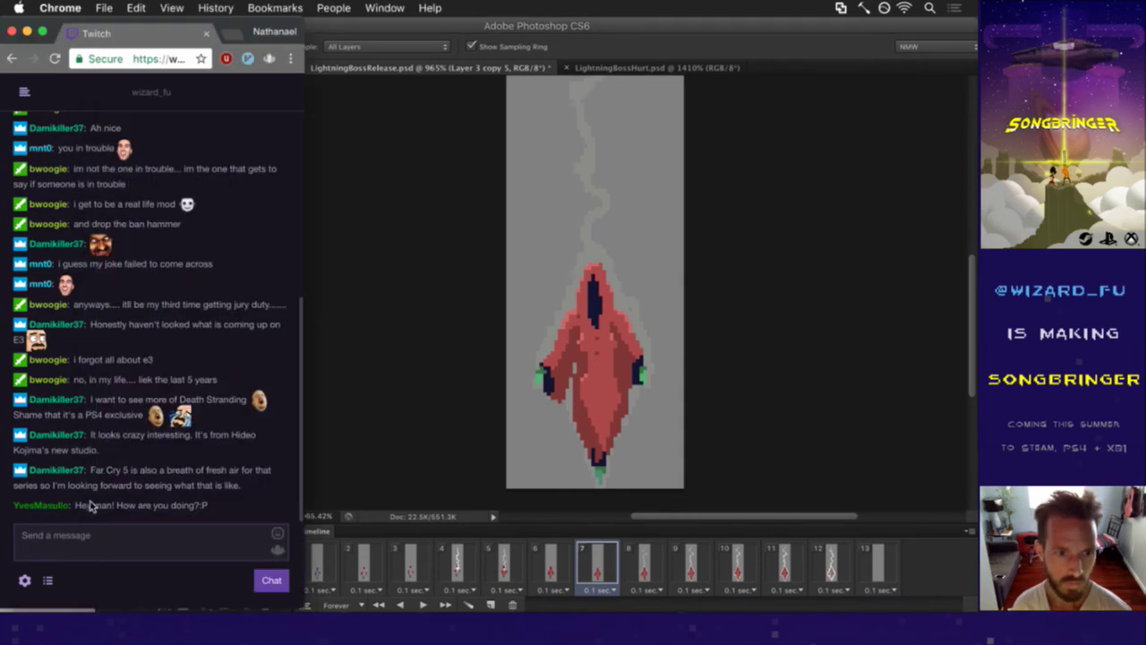
{"action": "triple_click", "coordinate": [162, 482]}
{"action": "left_click", "coordinate": [149, 530]}
{"action": "type", "text": "HeyGuys"}
{"action": "key", "text": "Return"}
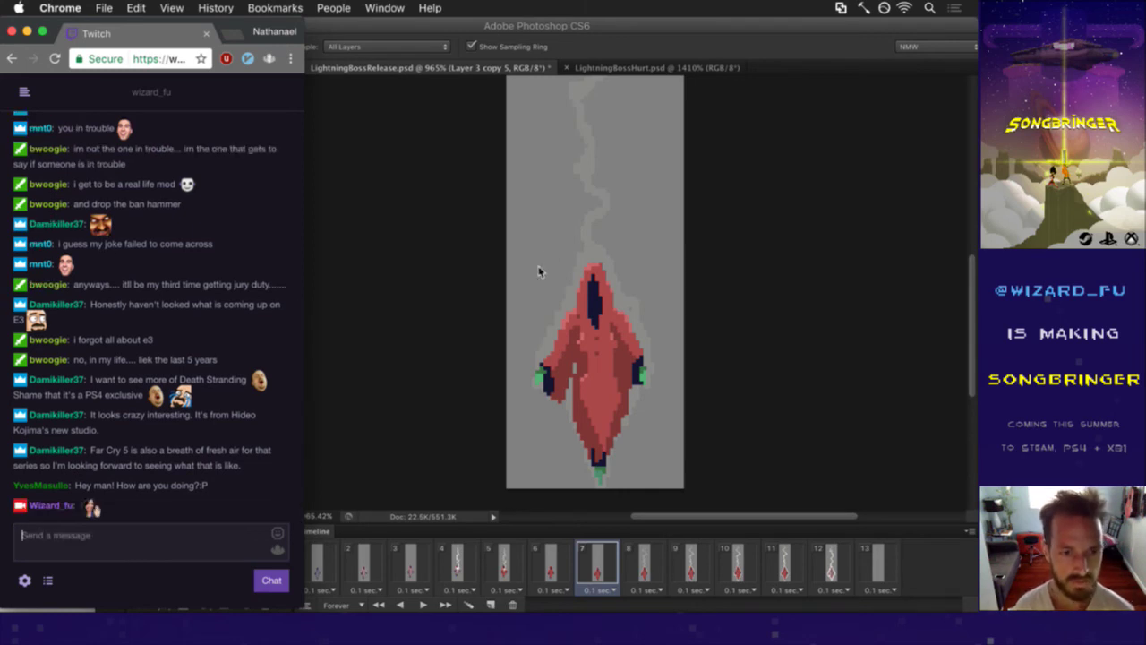
- Return to Photoshop, sample the darker hand green from frame 7, and compare frames 5 and 6
{"action": "left_click", "coordinate": [728, 36]}
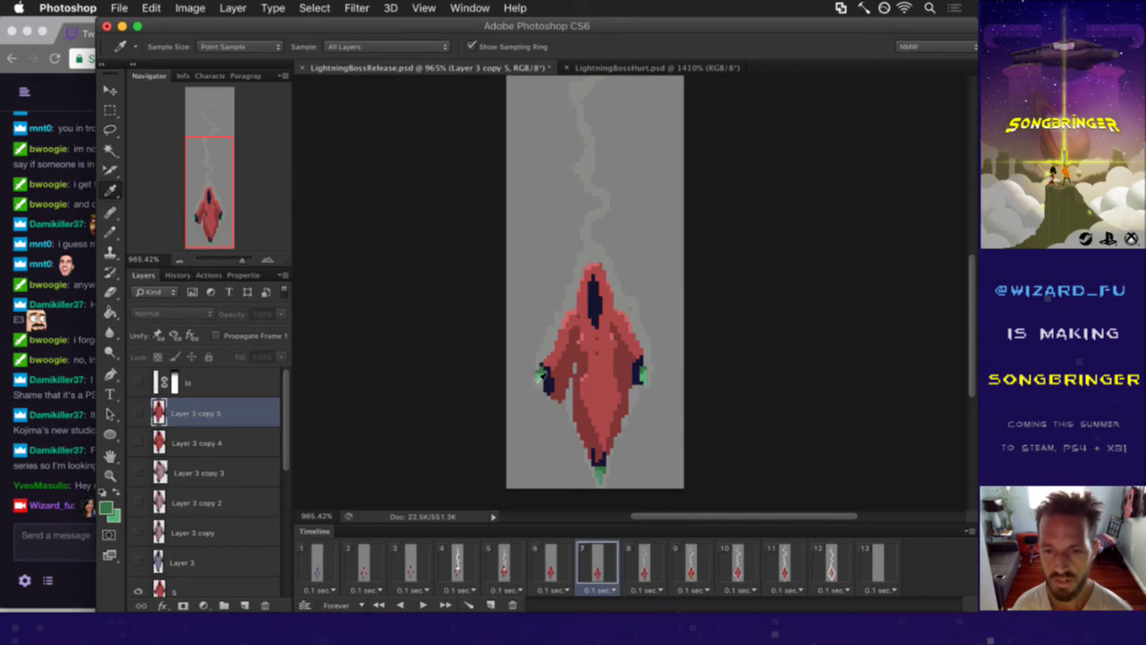
{"action": "left_click", "coordinate": [504, 562]}
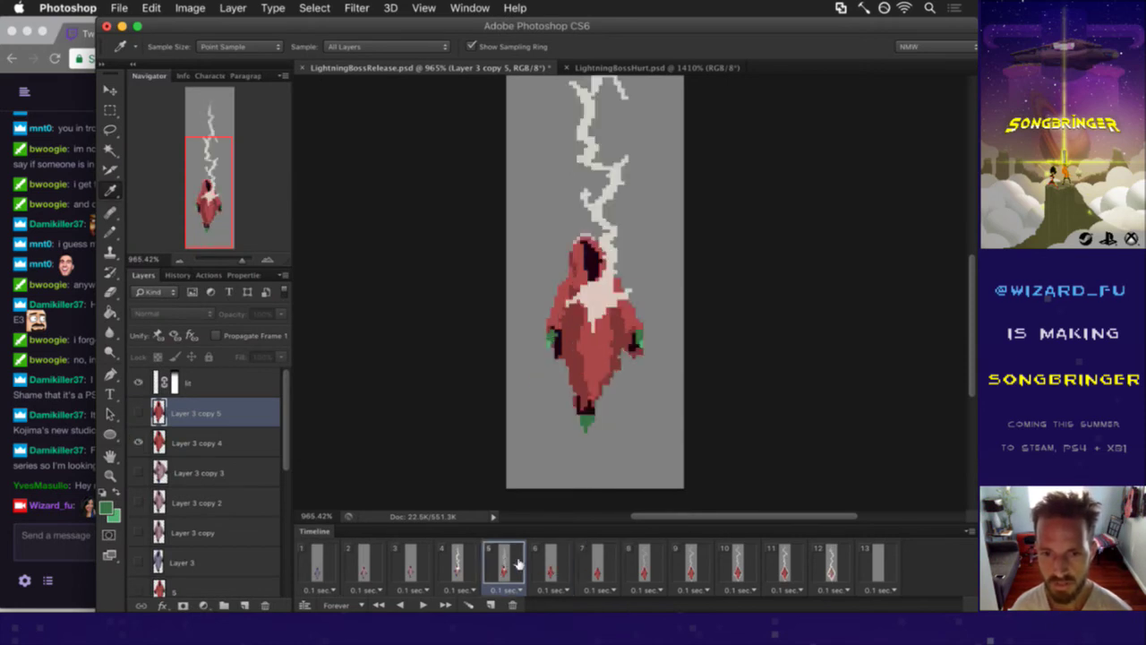
{"action": "left_click", "coordinate": [552, 560]}
{"action": "left_click", "coordinate": [503, 562]}
{"action": "left_click", "coordinate": [551, 562]}
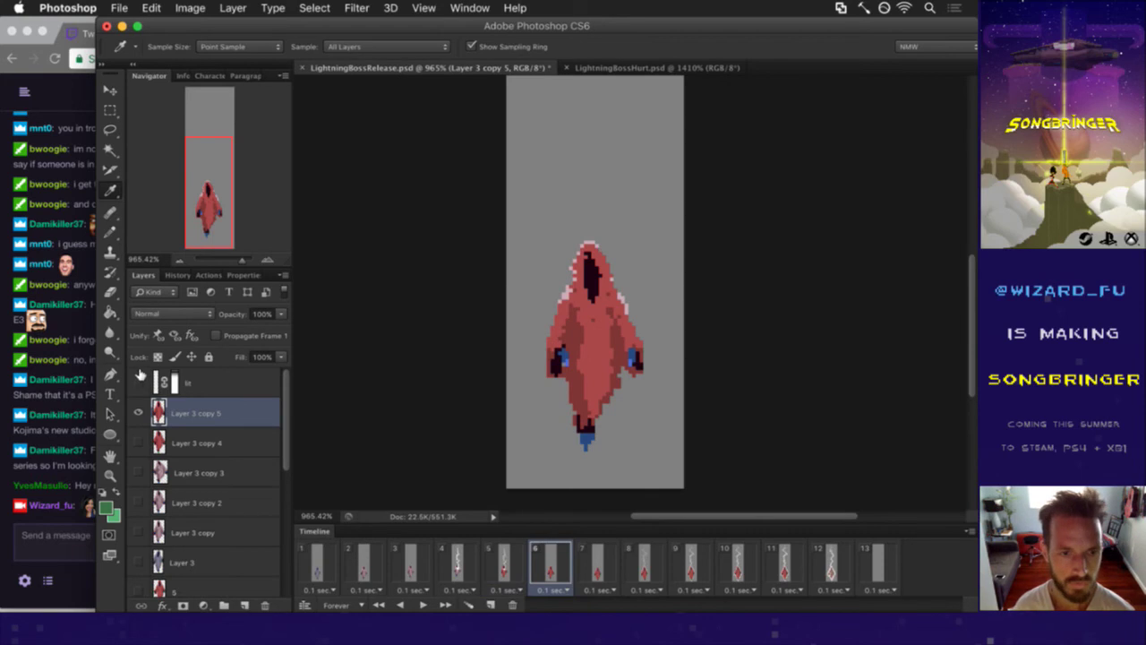
- Replace the blues on frame 6's hands and feet with the two greens, and pick the robe's dark red for the Pencil
{"action": "key", "text": "g"}
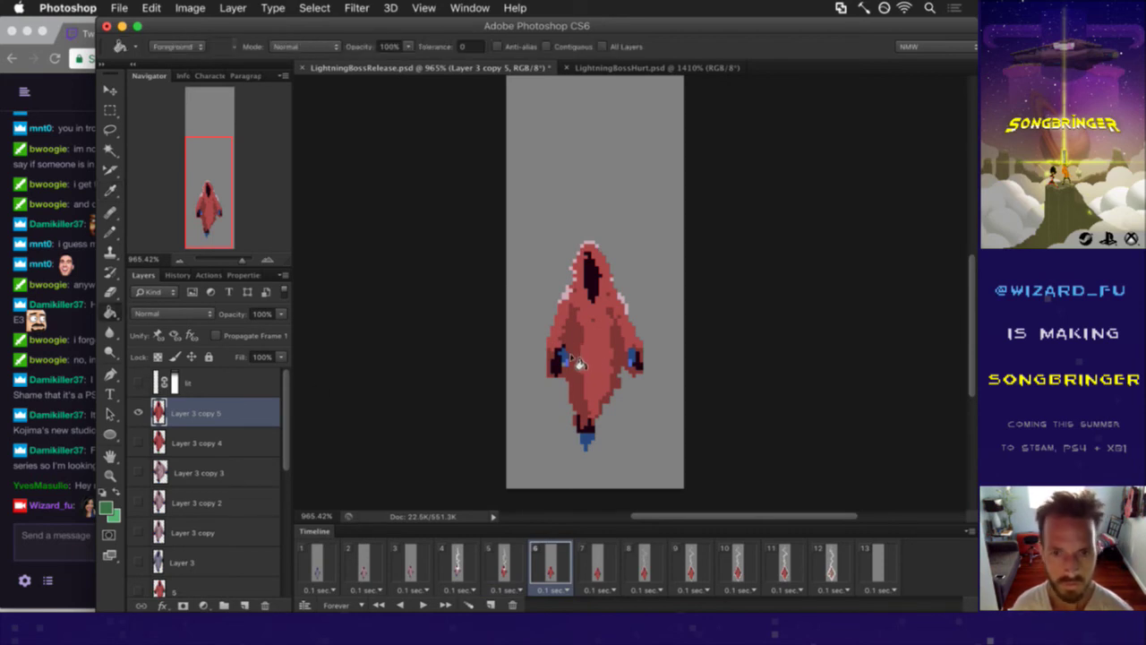
{"action": "left_click", "coordinate": [566, 359]}
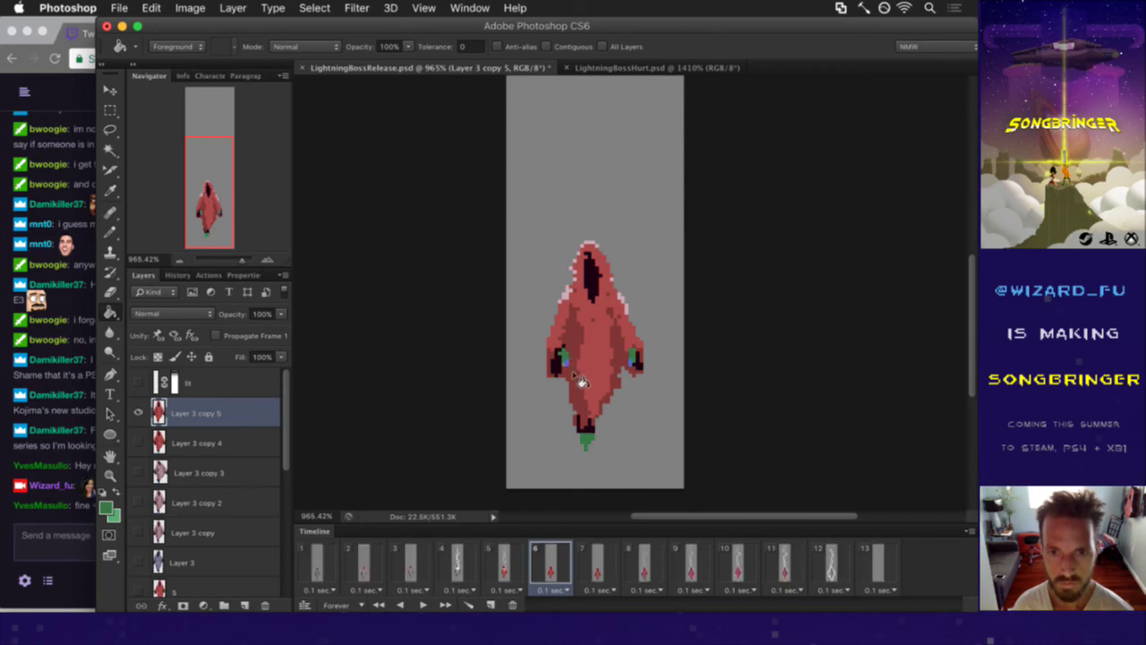
{"action": "left_click", "coordinate": [577, 365]}
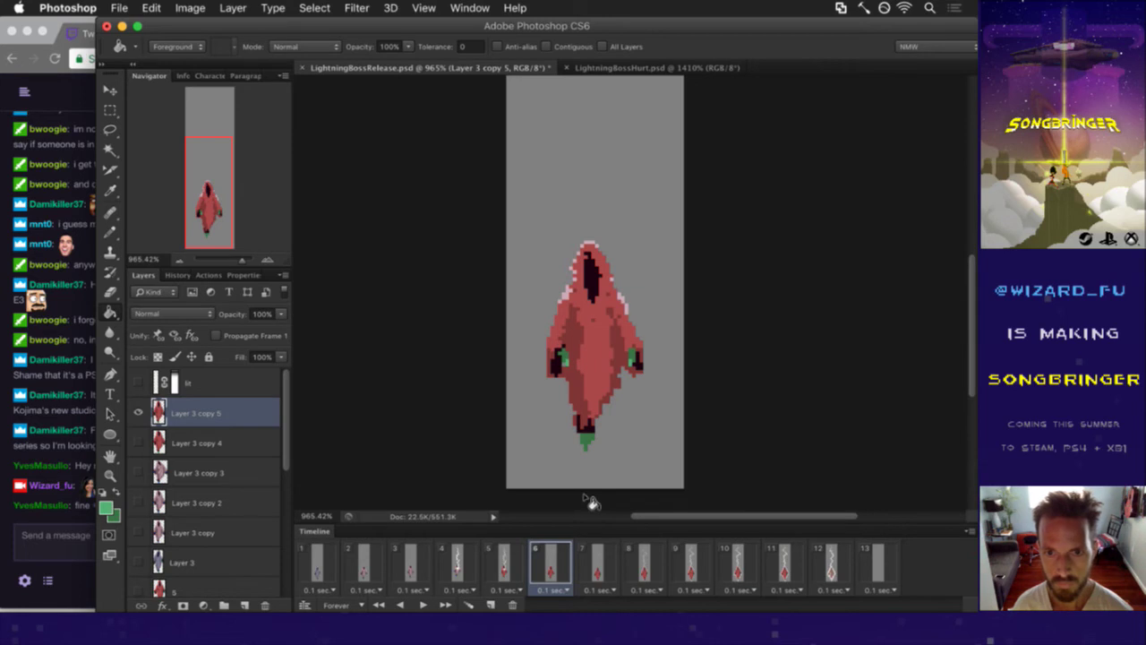
{"action": "key", "text": "b"}
{"action": "left_click", "coordinate": [571, 369], "text": "alt"}
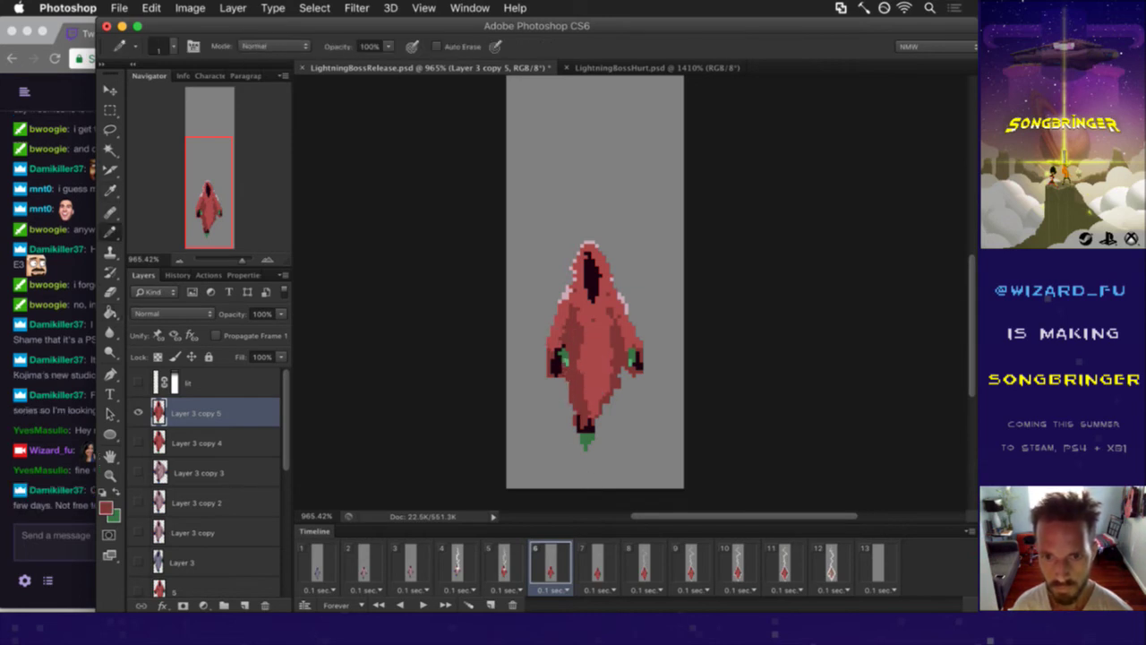
- Switch to Chrome, read the chat message about Outland, and search the web for "outland game" in a new tab
{"action": "left_click", "coordinate": [69, 520]}
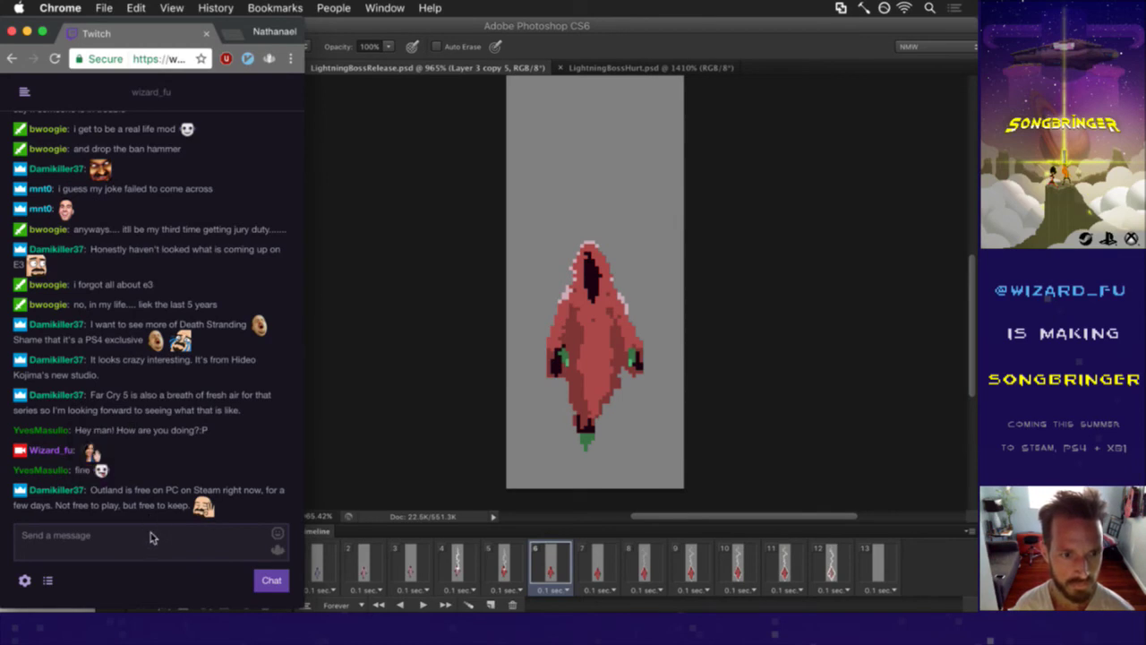
{"action": "left_click_drag", "start_coordinate": [109, 492], "coordinate": [149, 492]}
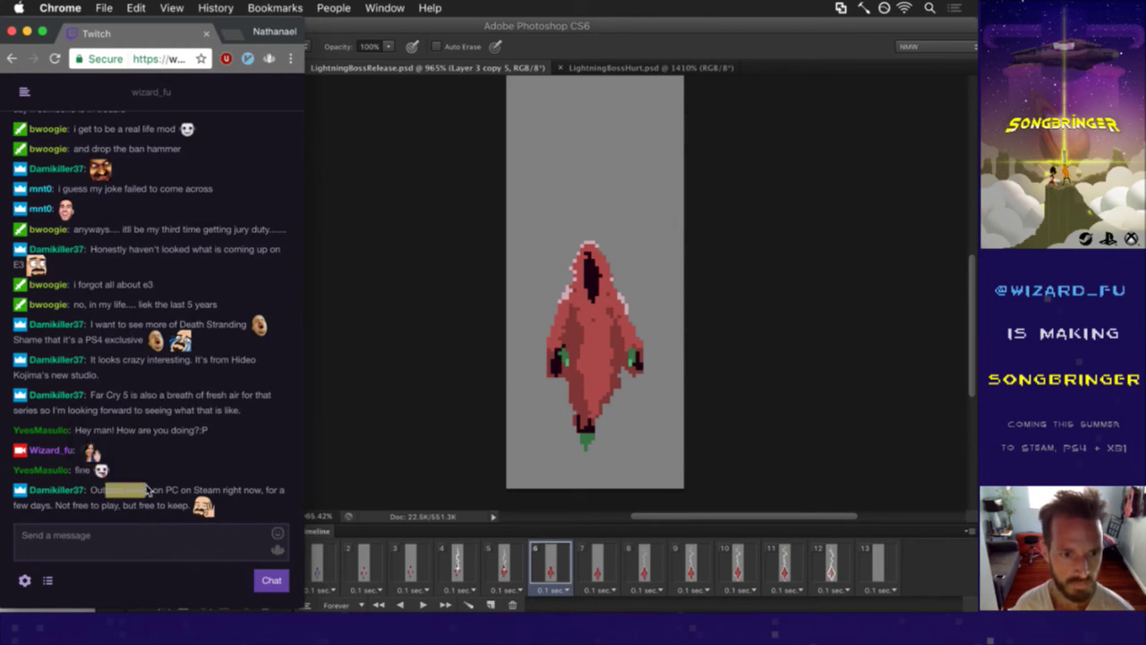
{"action": "left_click", "coordinate": [170, 513]}
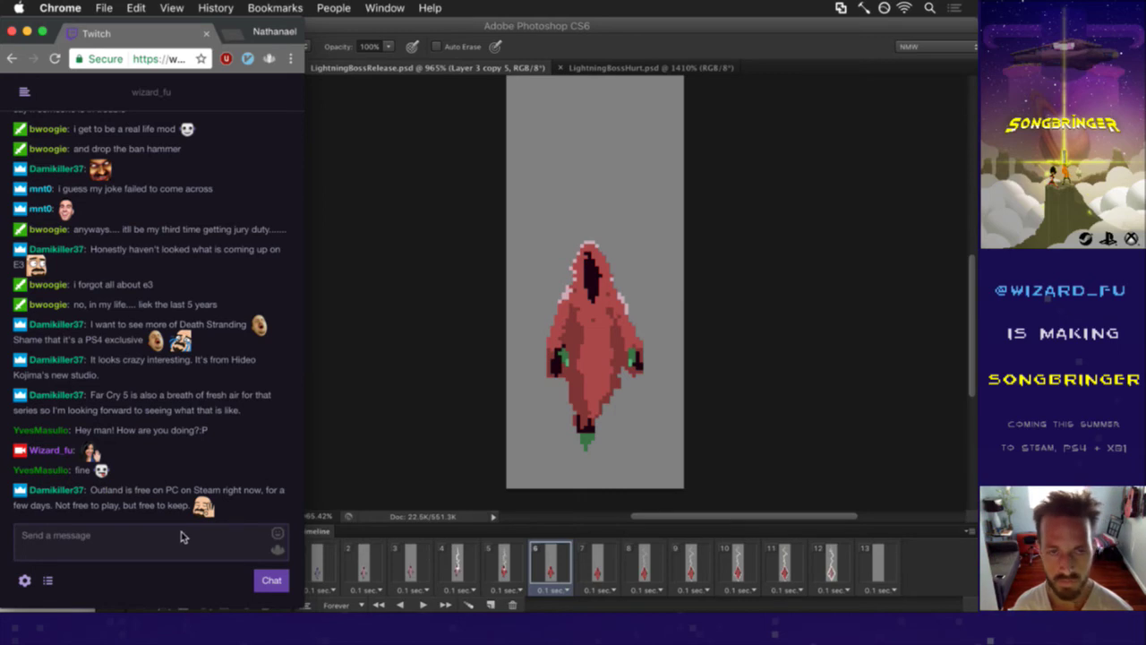
{"action": "key", "text": "super+grave"}
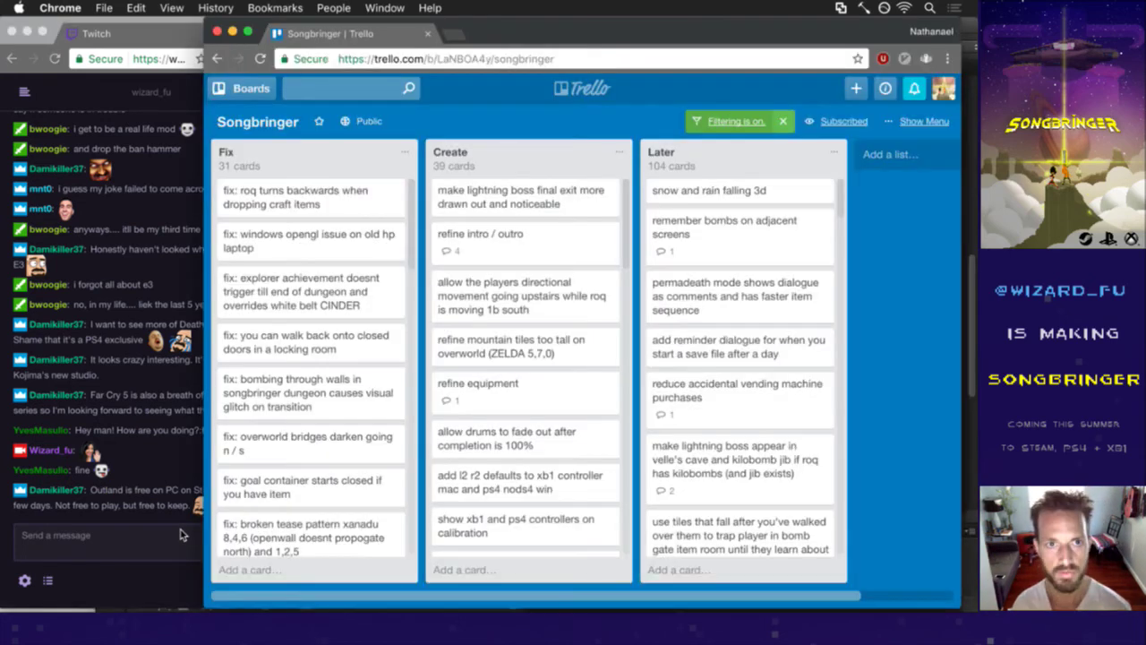
{"action": "key", "text": "super+t"}
{"action": "type", "text": "outland gae"}
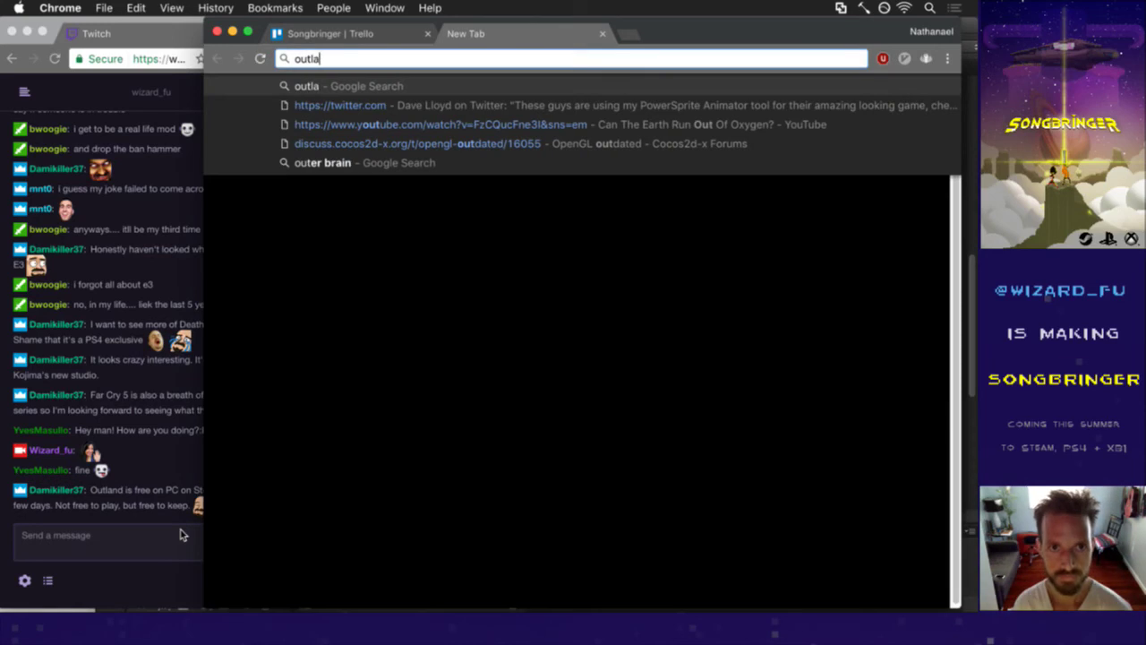
{"action": "key", "text": "BackSpace"}
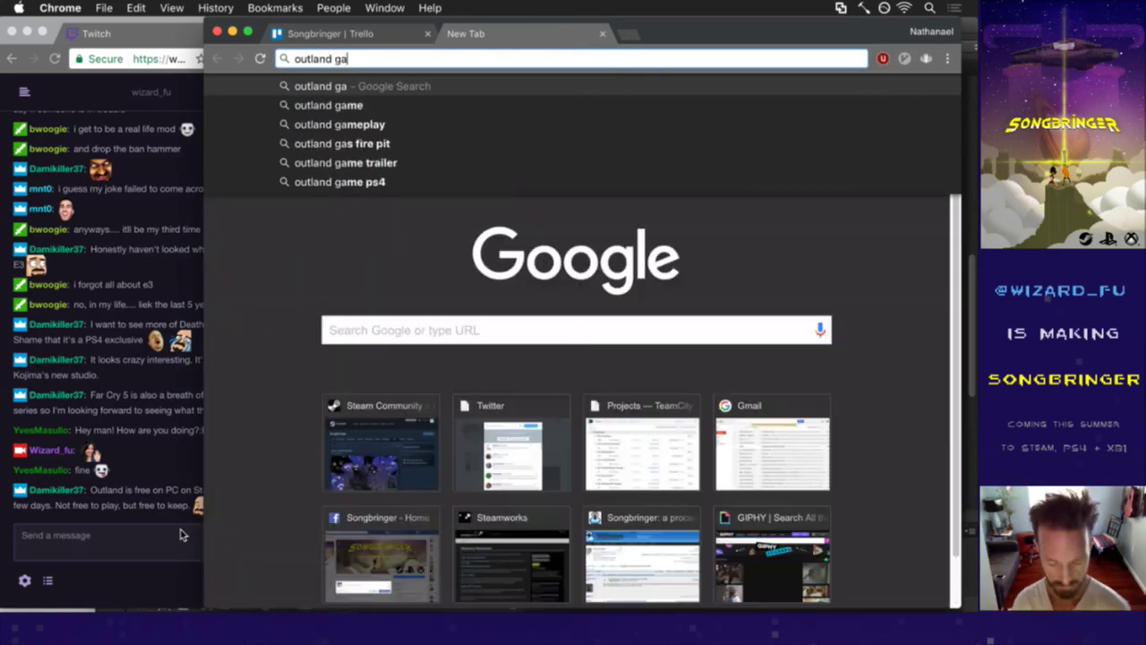
{"action": "type", "text": "me"}
{"action": "key", "text": "Return"}
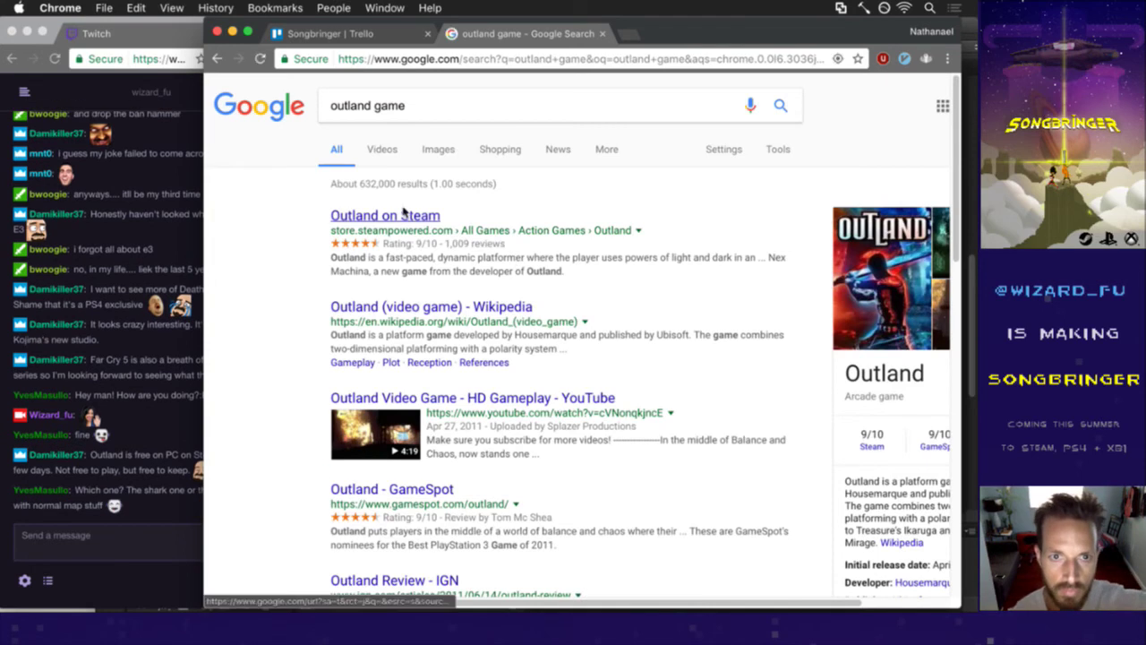
- Open the Outland page on the Steam store and look through its screenshots
{"action": "left_click", "coordinate": [152, 488]}
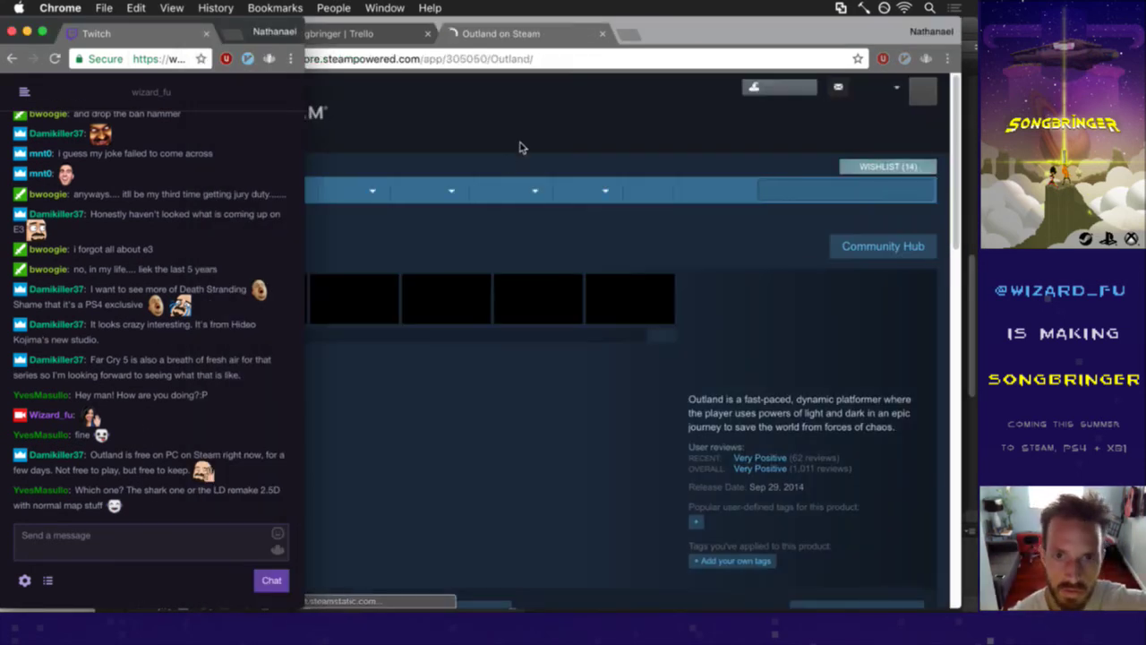
{"action": "left_click", "coordinate": [701, 150]}
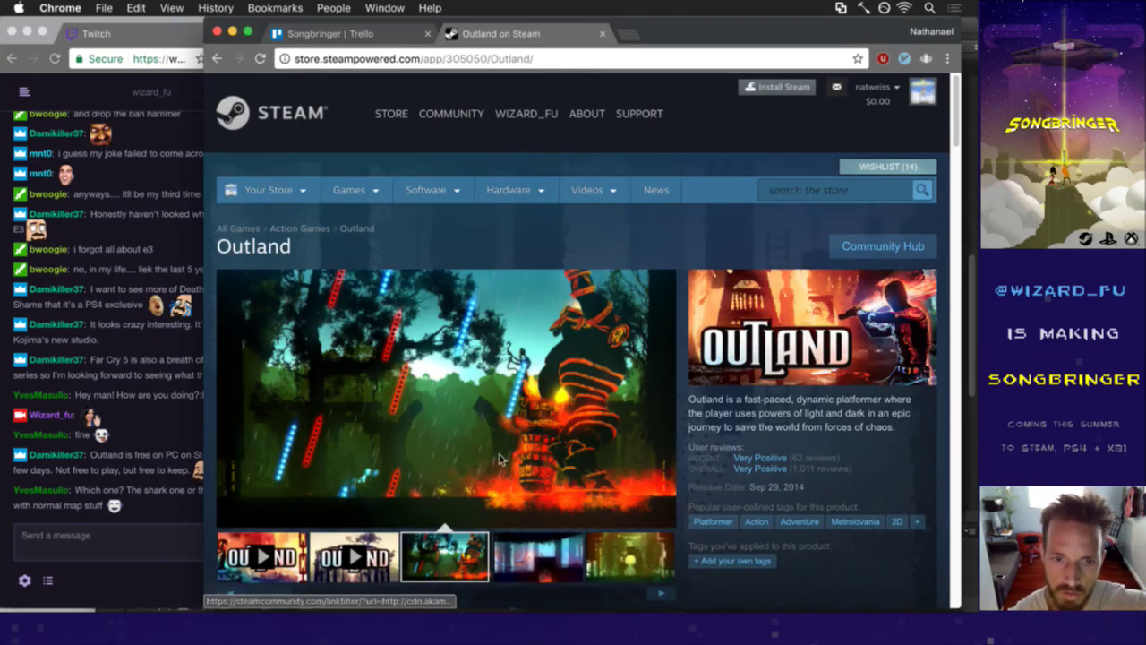
{"action": "left_click", "coordinate": [534, 557]}
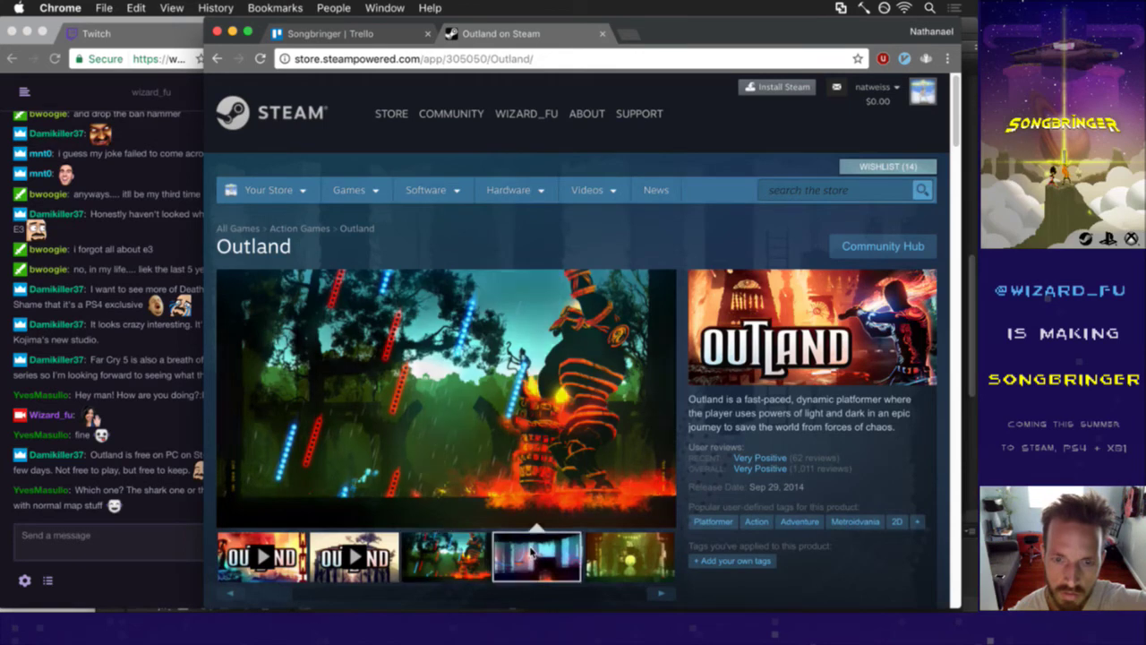
{"action": "left_click", "coordinate": [628, 552]}
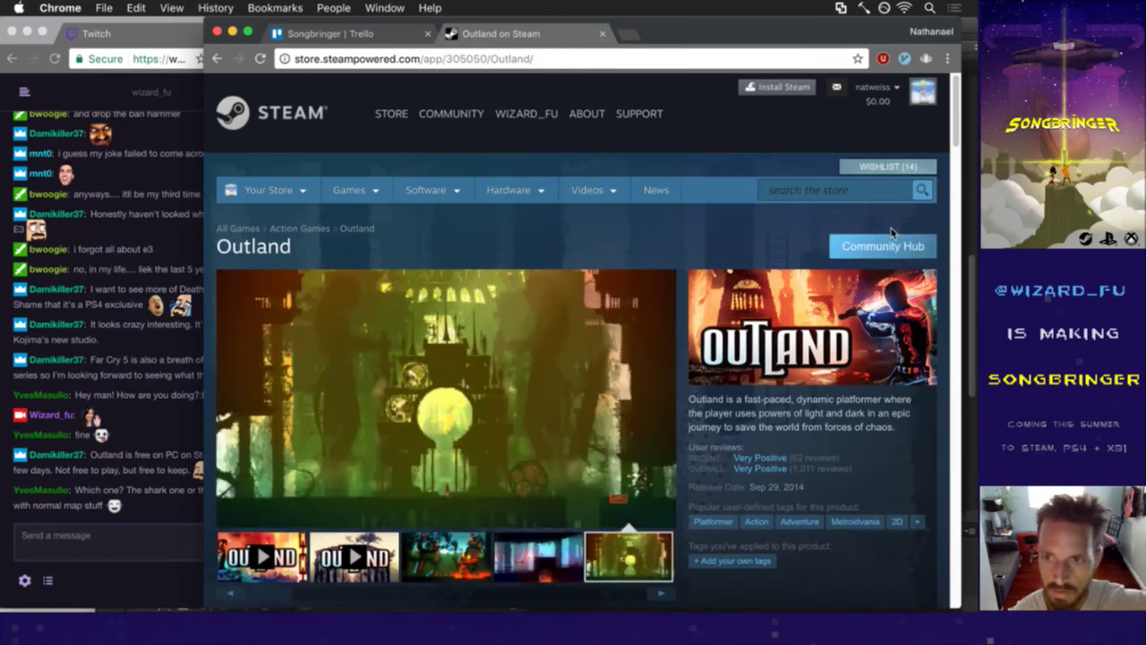
- Add the free Outland game to the Steam account and return to its store page
{"action": "left_click_drag", "start_coordinate": [957, 114], "coordinate": [952, 159]}
{"action": "left_click", "coordinate": [609, 408]}
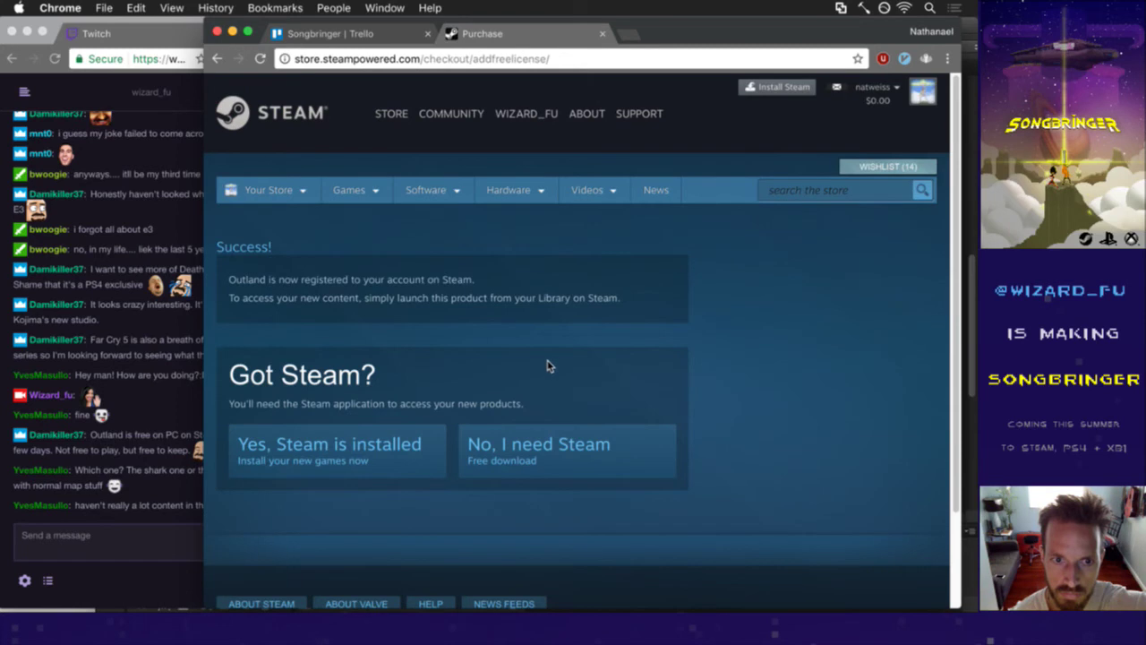
{"action": "left_click", "coordinate": [216, 58]}
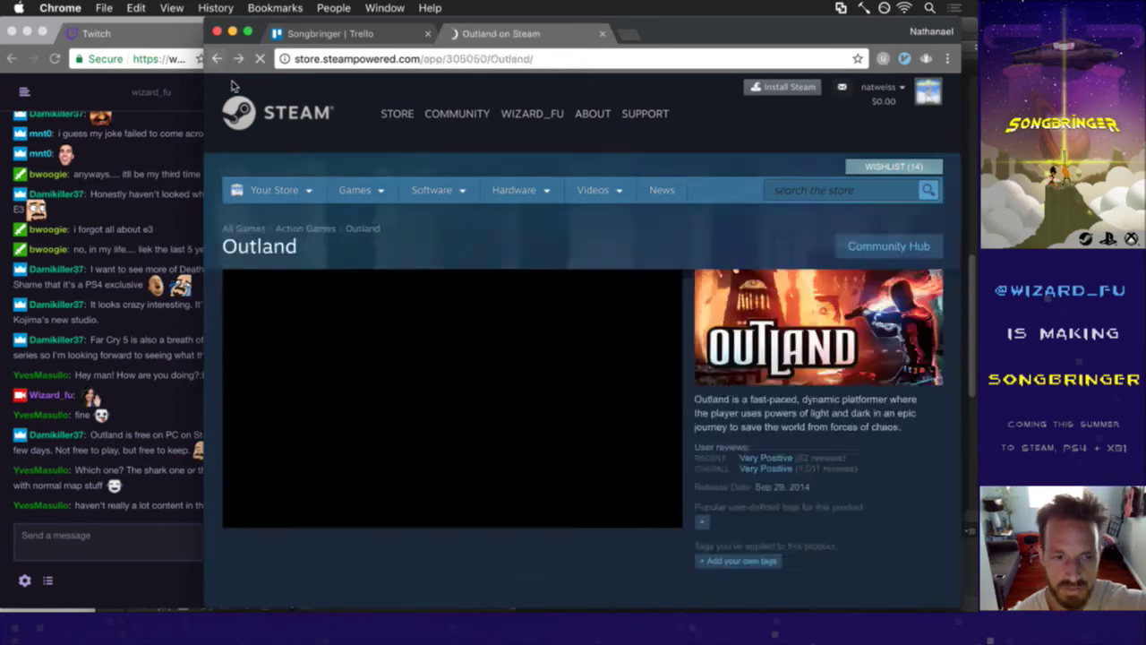
- Close the Outland store page, check the Twitch chat, and switch back to Photoshop
{"action": "left_click", "coordinate": [602, 33]}
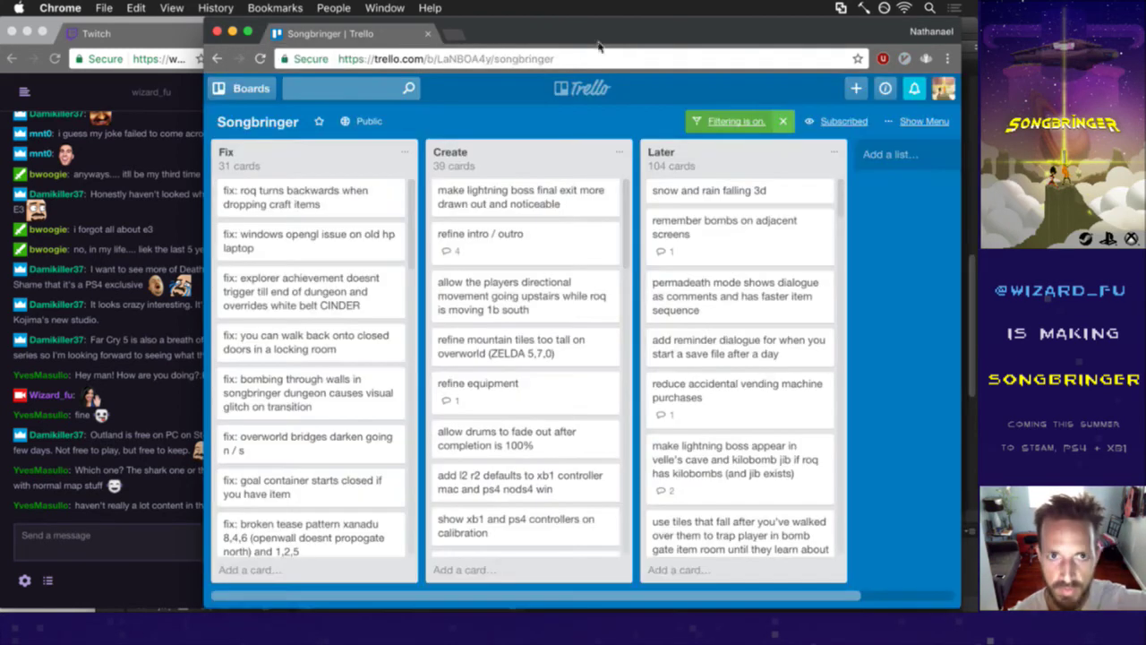
{"action": "left_click", "coordinate": [174, 390]}
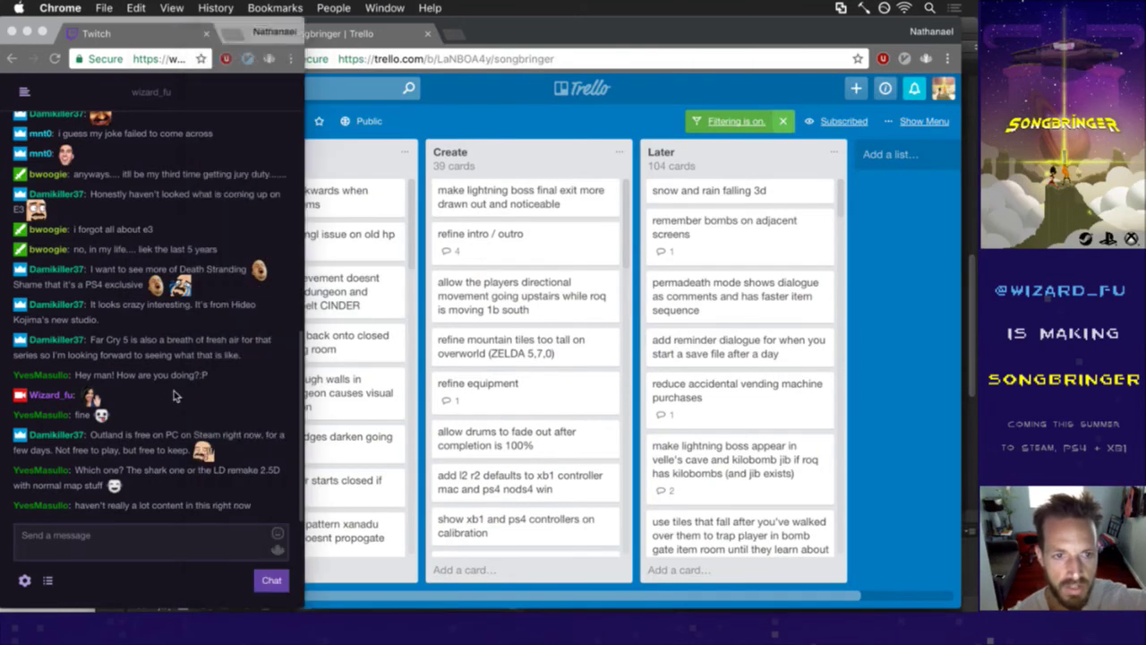
{"action": "key", "text": "super+Tab"}
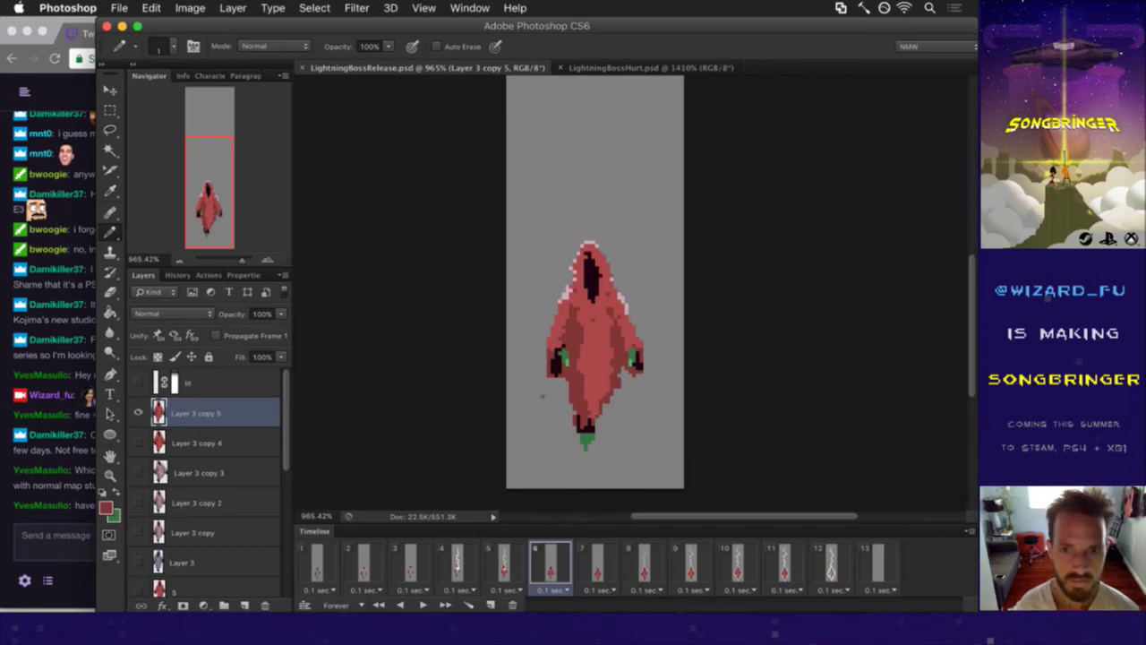
- Compare frame 6 with frame 5, and show the lit bolt layer on frame 6 at 30% opacity
{"action": "left_click", "coordinate": [513, 560]}
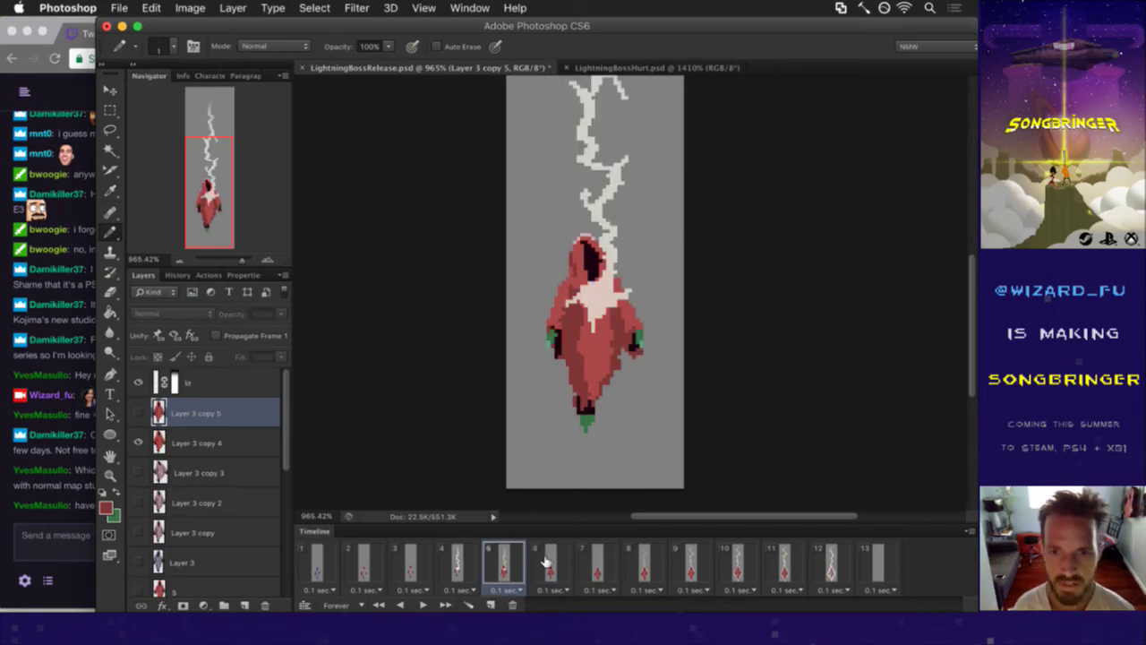
{"action": "left_click", "coordinate": [547, 562]}
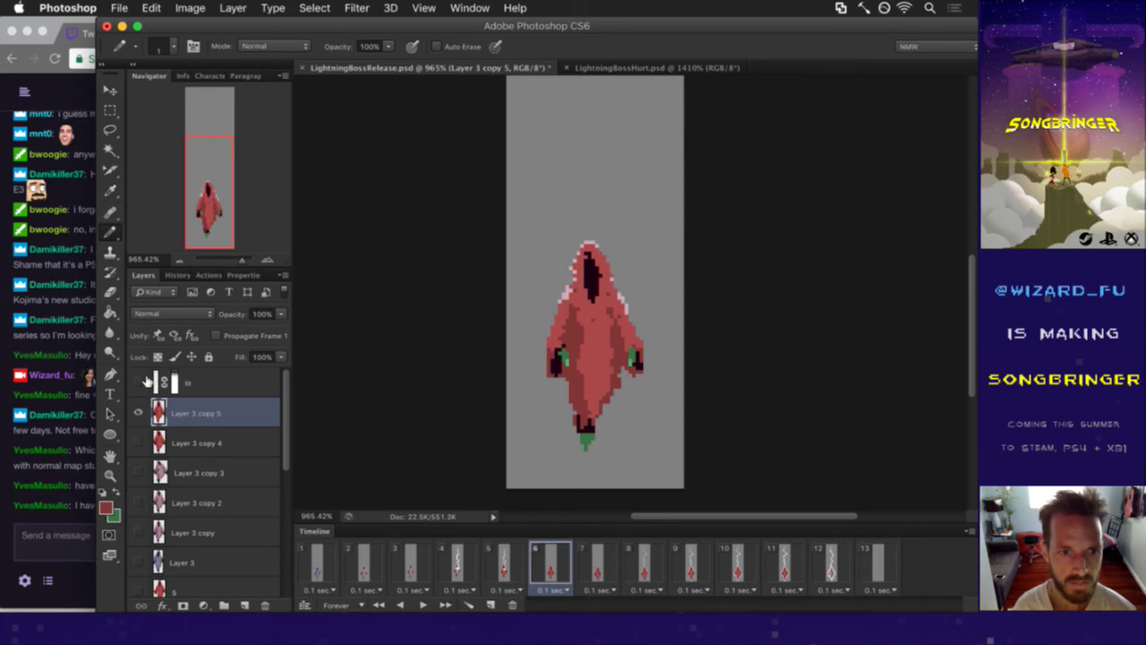
{"action": "left_click", "coordinate": [145, 383]}
- Switch to the Twitch chat, read the question about E3, and return to Photoshop
{"action": "left_click", "coordinate": [83, 528]}
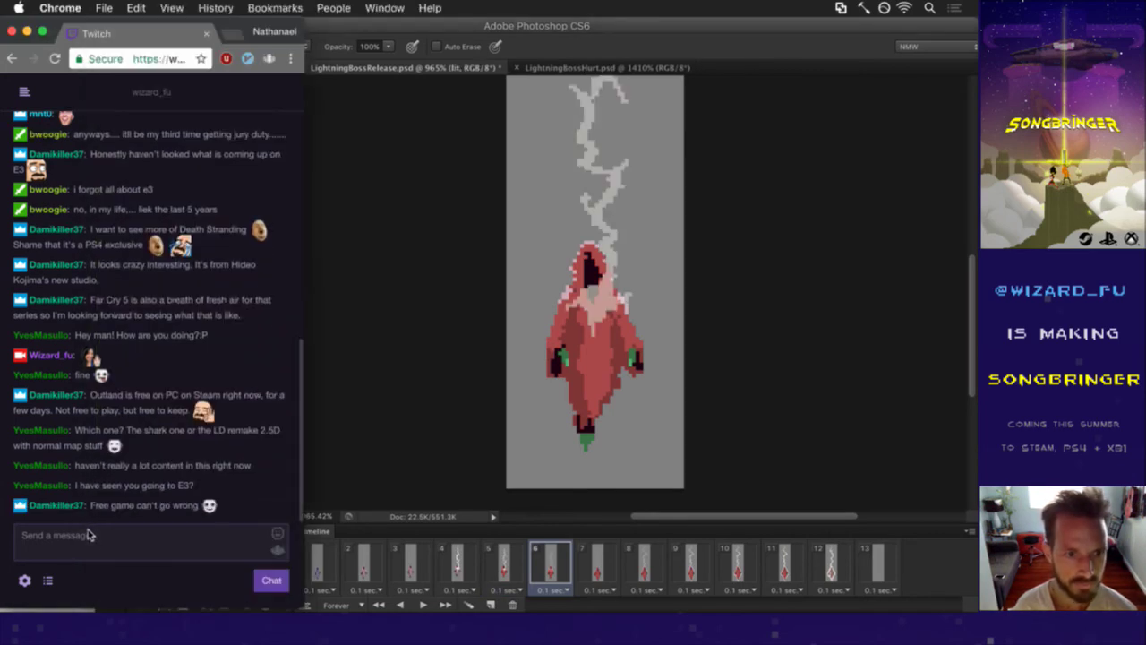
{"action": "left_click_drag", "start_coordinate": [94, 485], "coordinate": [164, 474]}
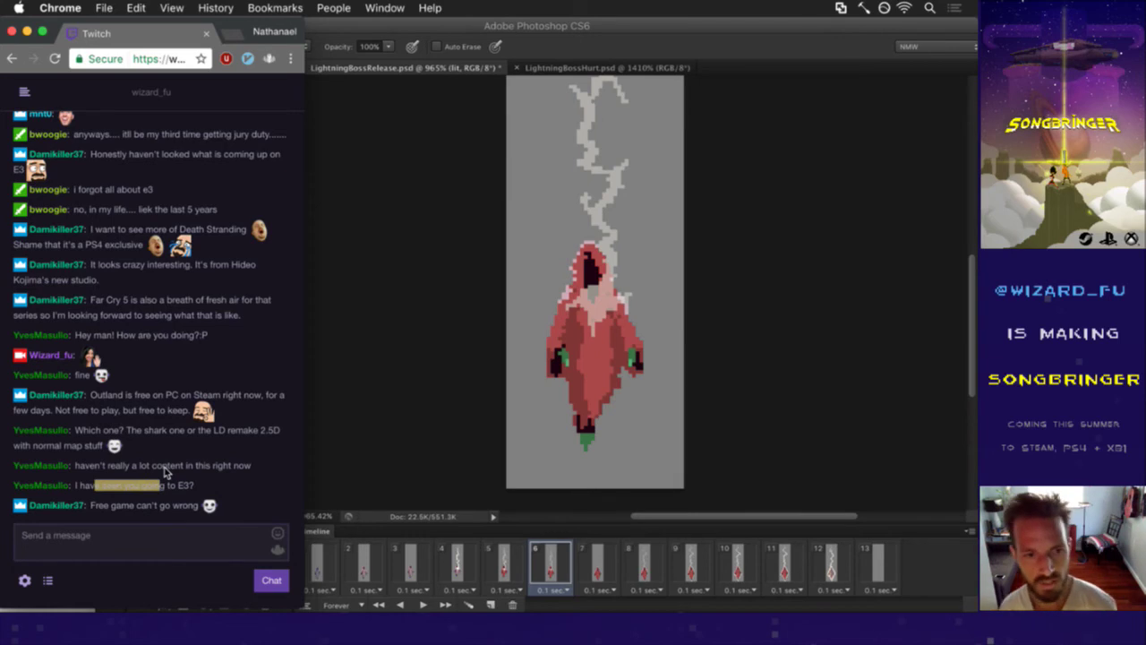
{"action": "left_click", "coordinate": [220, 475]}
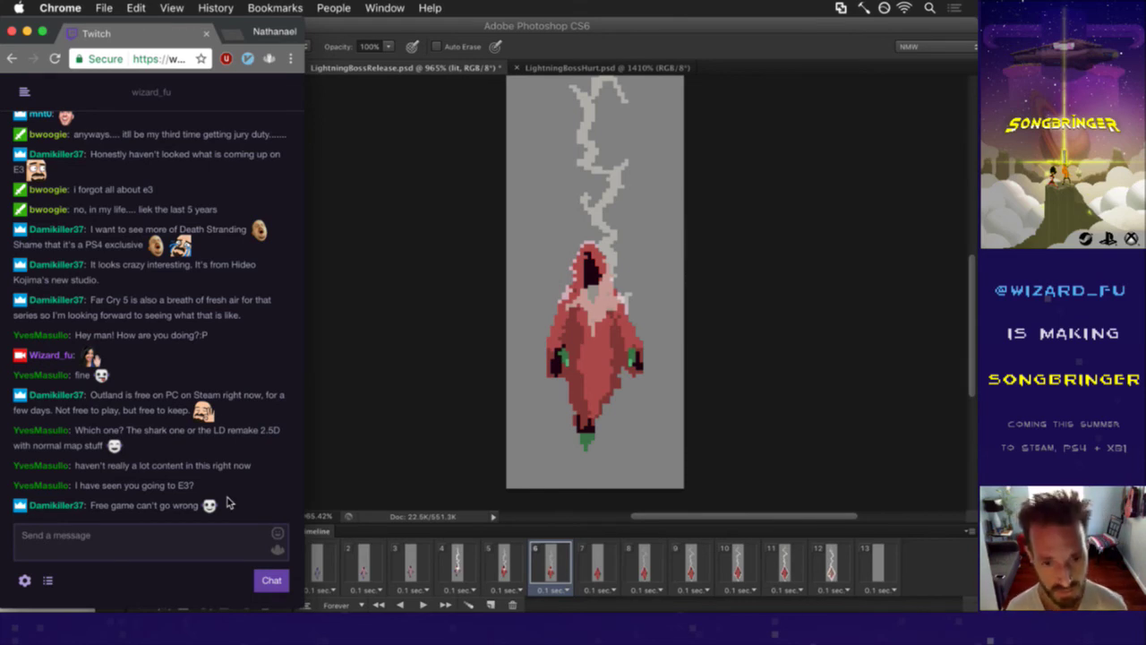
{"action": "left_click", "coordinate": [399, 366]}
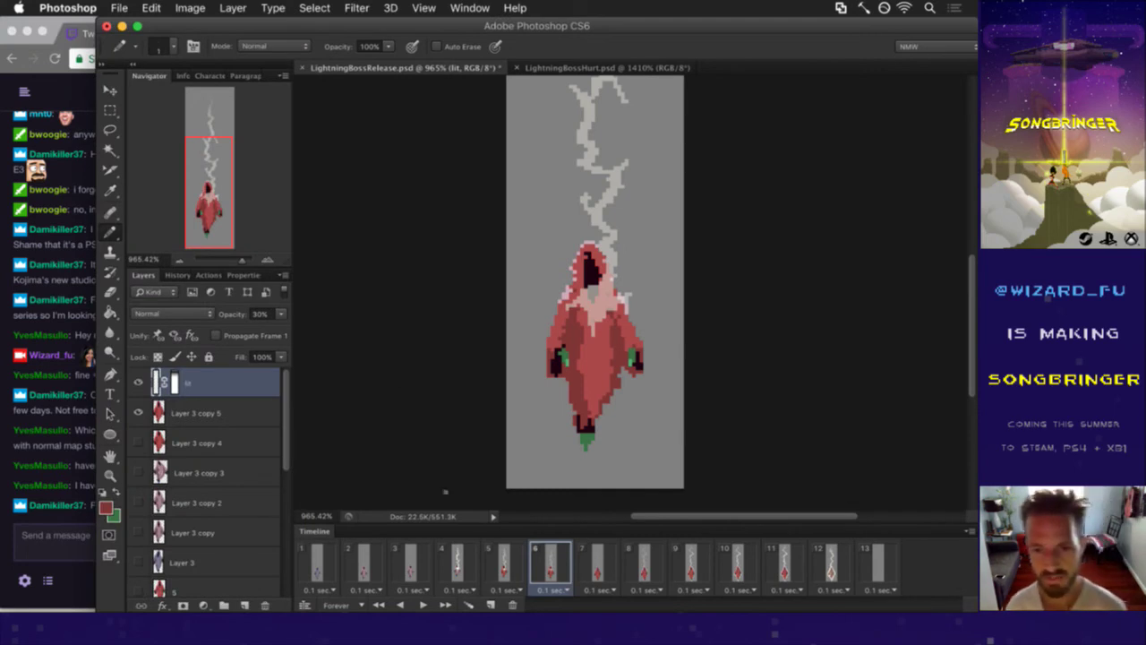
- Compare the figure's position and the bolt across frames 4 to 7, and select Layer 3 copy 5 on frame 6
{"action": "left_click", "coordinate": [506, 564]}
{"action": "left_click", "coordinate": [537, 574]}
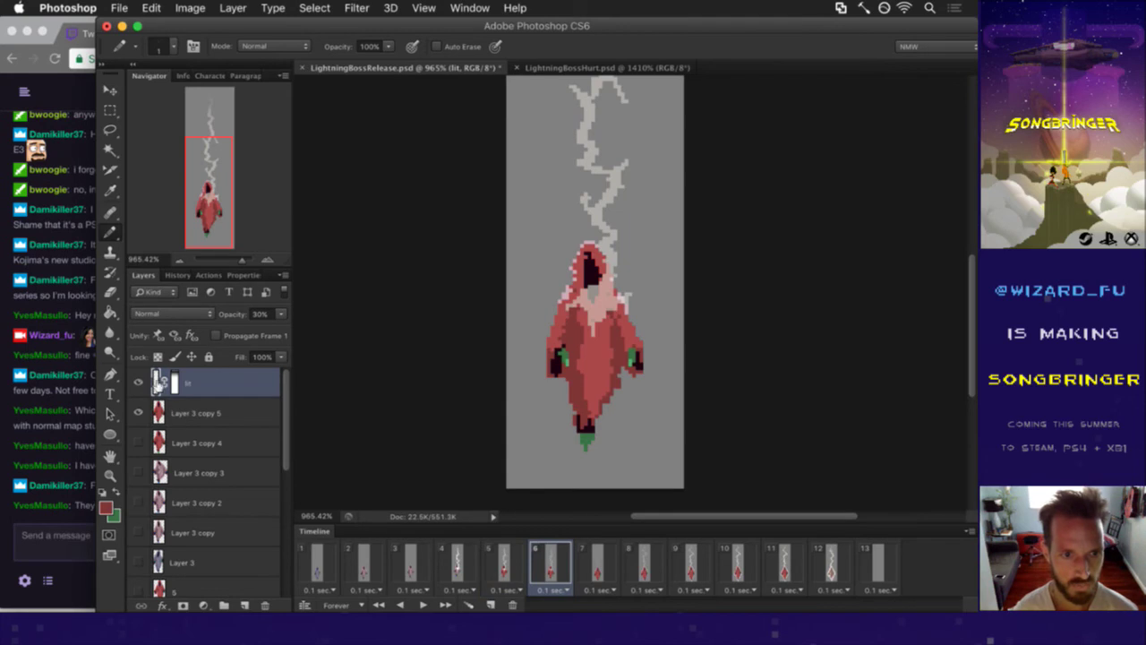
{"action": "key", "text": "v"}
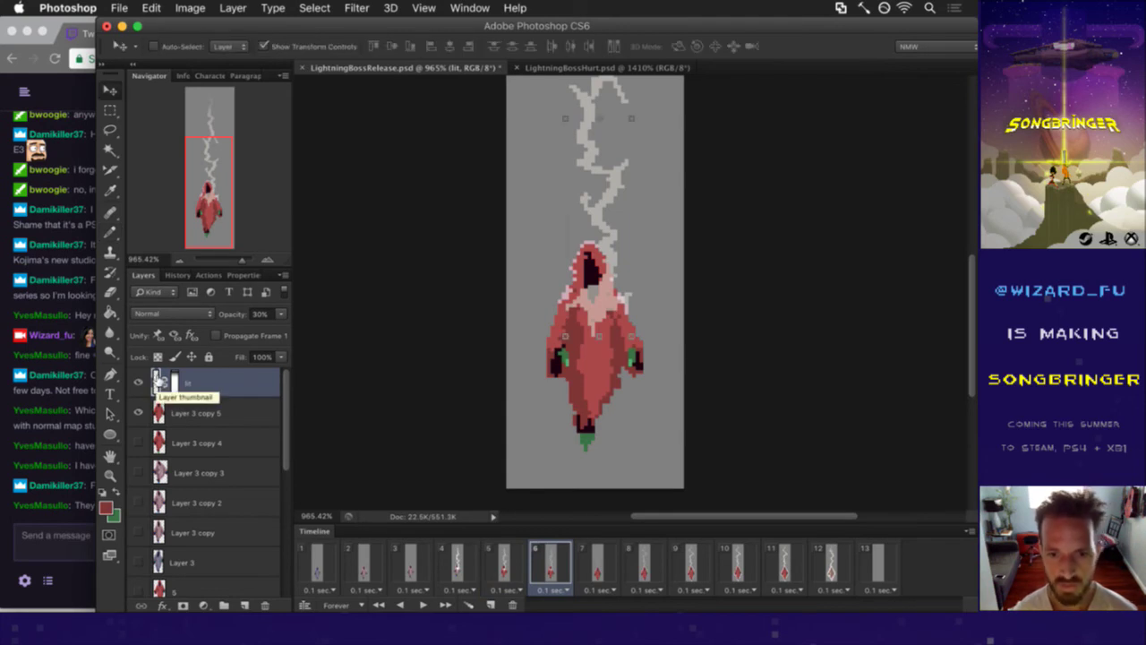
{"action": "left_click", "coordinate": [507, 564]}
{"action": "left_click", "coordinate": [565, 566]}
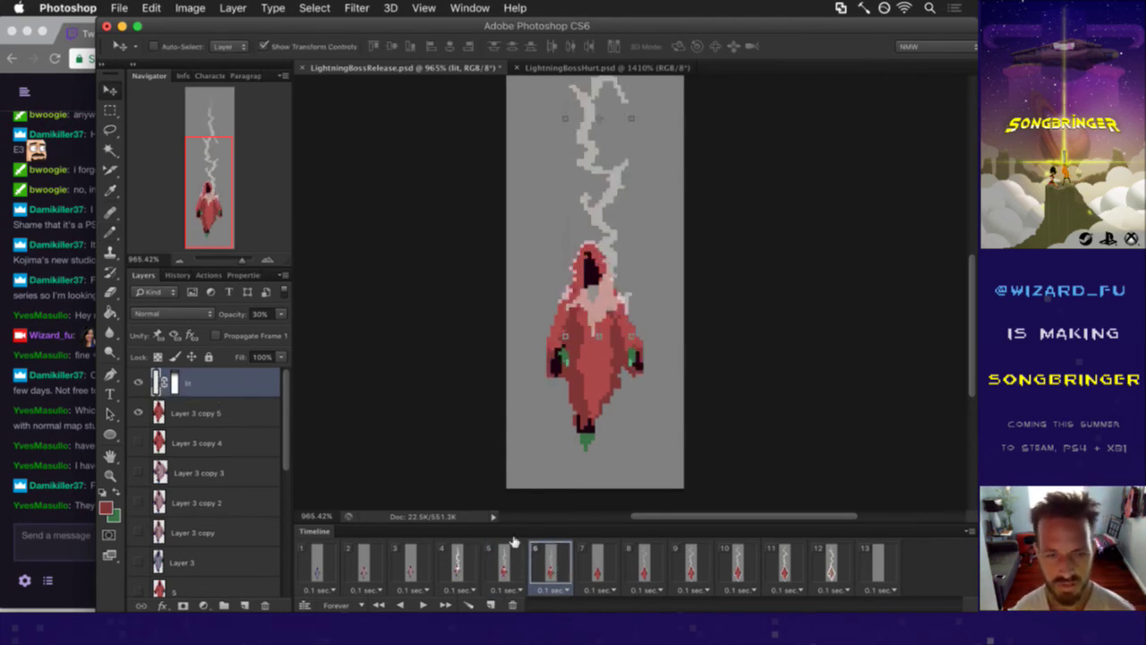
{"action": "left_click", "coordinate": [506, 564]}
{"action": "left_click", "coordinate": [548, 564]}
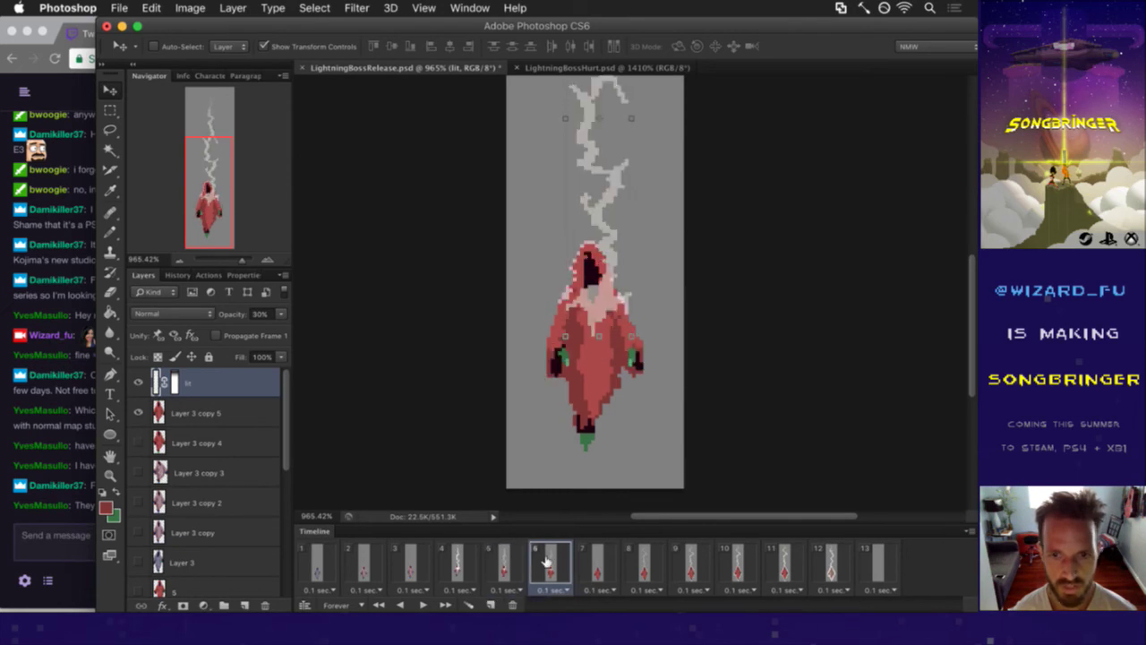
{"action": "left_click", "coordinate": [591, 564]}
{"action": "left_click", "coordinate": [556, 567]}
{"action": "left_click", "coordinate": [504, 559]}
{"action": "left_click", "coordinate": [553, 557]}
{"action": "left_click", "coordinate": [505, 564]}
{"action": "left_click", "coordinate": [458, 562]}
{"action": "left_click", "coordinate": [507, 562]}
{"action": "left_click", "coordinate": [552, 561]}
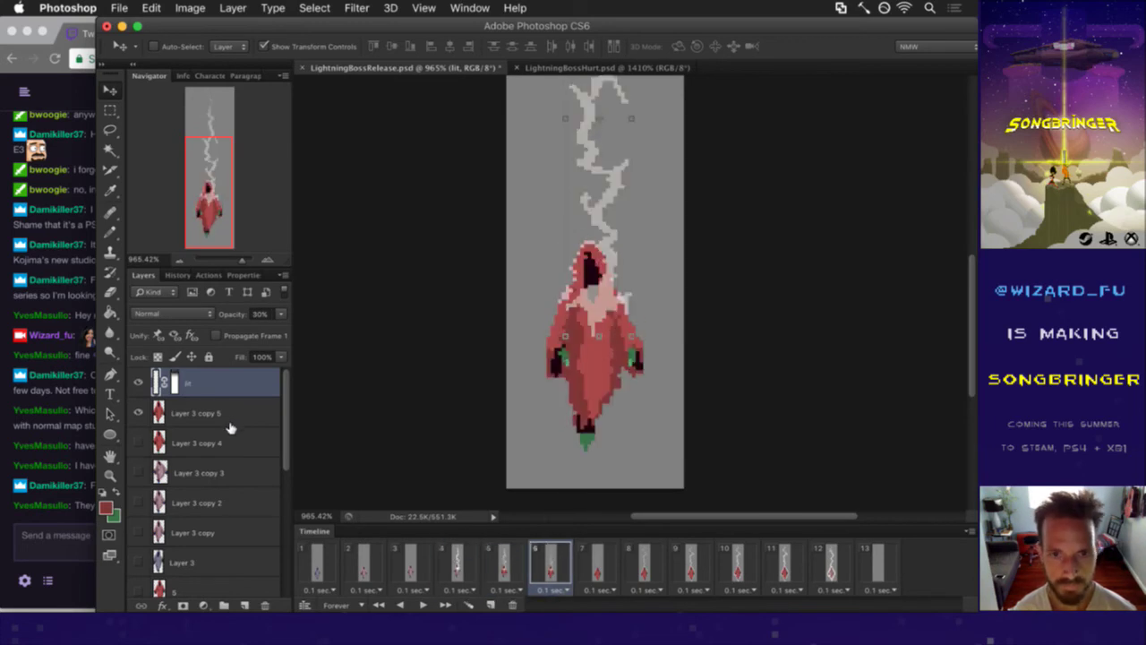
{"action": "left_click", "coordinate": [597, 566]}
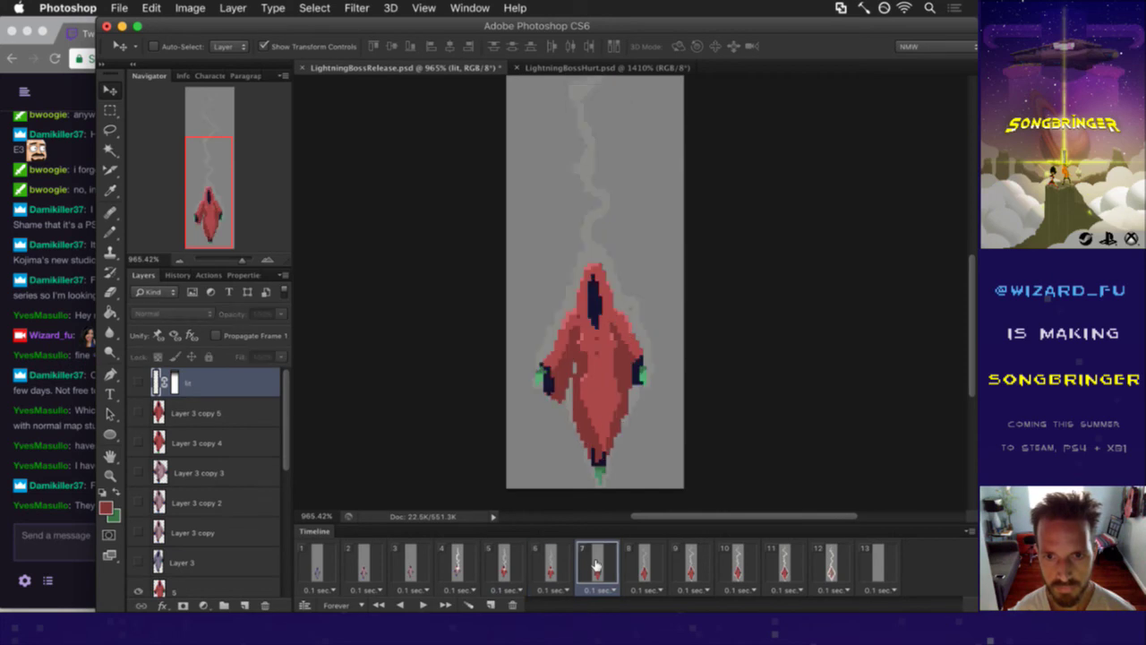
{"action": "left_click", "coordinate": [555, 563]}
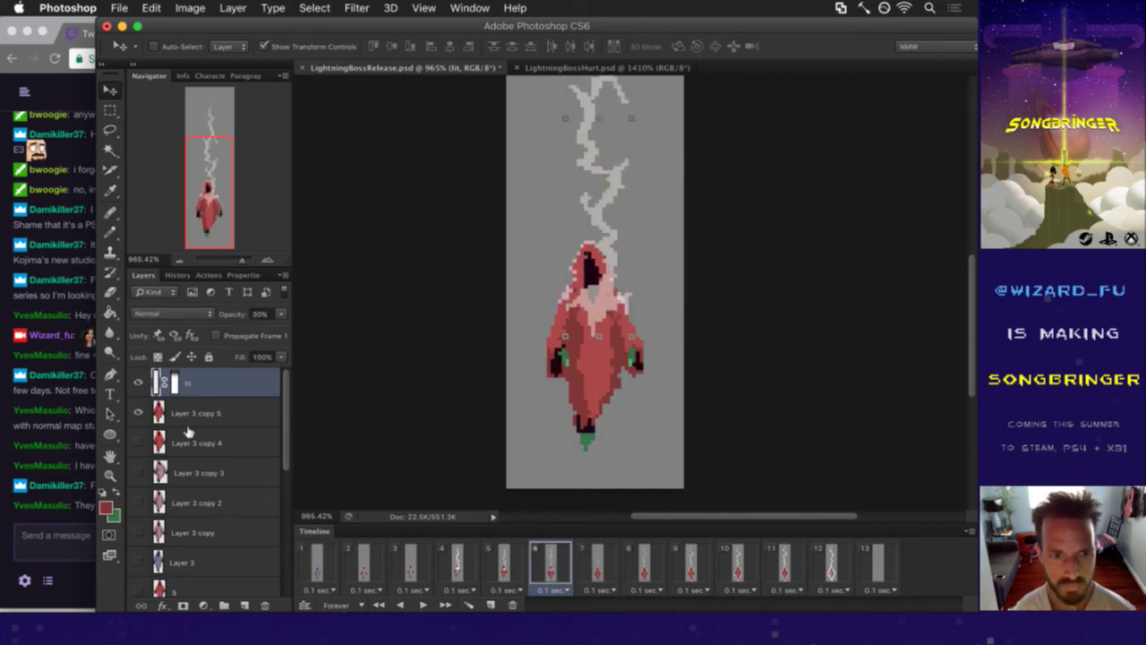
{"action": "left_click", "coordinate": [199, 412]}
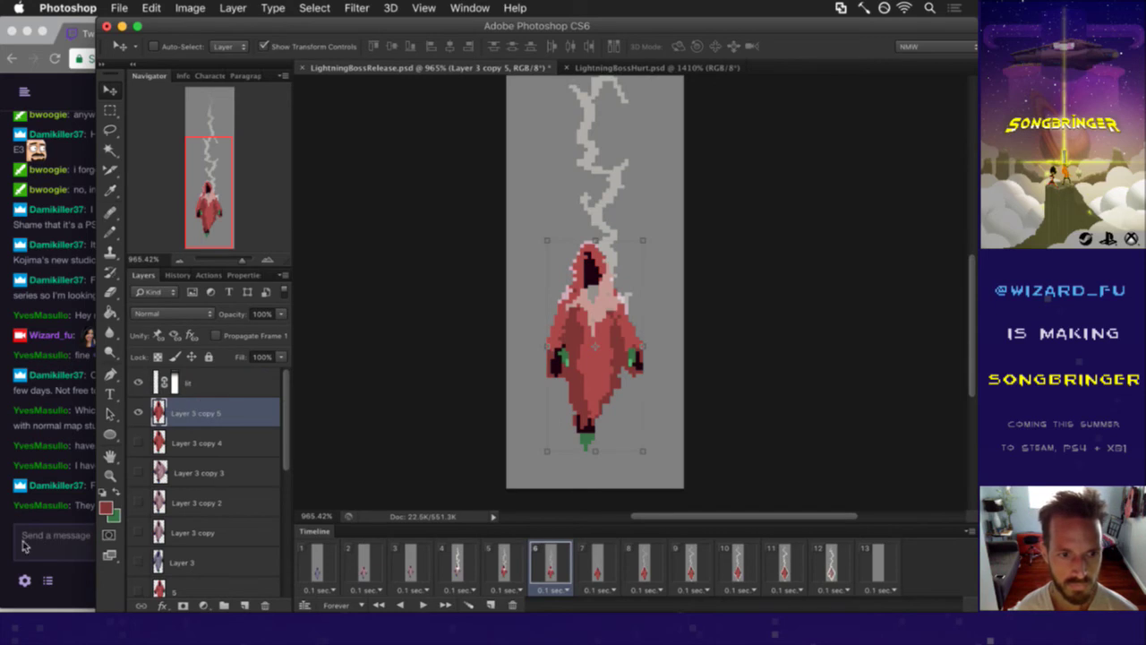
- Switch to the Twitch chat, read the newest message, and return to the Photoshop document
{"action": "left_click", "coordinate": [93, 532]}
{"action": "left_click_drag", "start_coordinate": [101, 506], "coordinate": [215, 507]}
{"action": "left_click", "coordinate": [238, 453]}
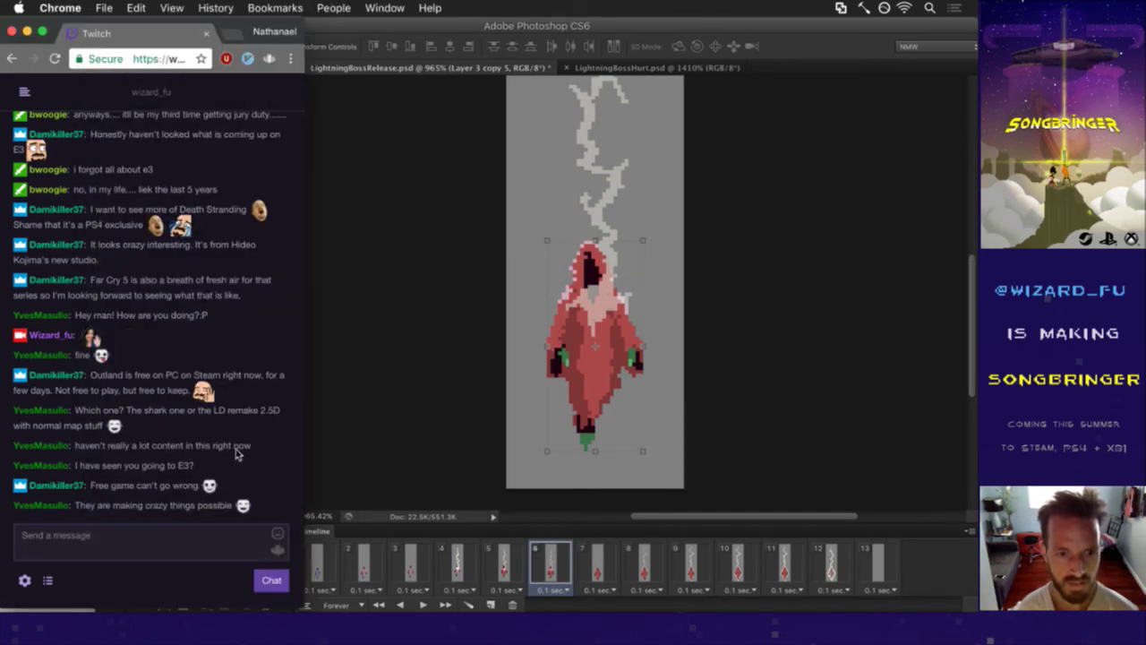
{"action": "left_click", "coordinate": [453, 460]}
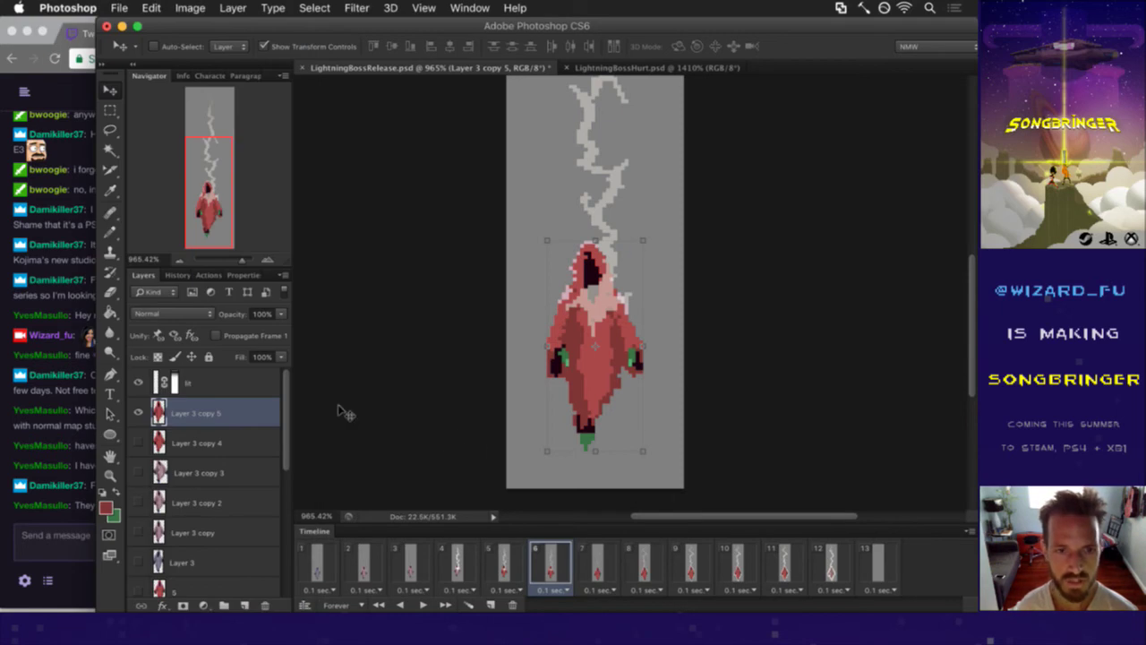
- Nudge Layer 3 copy 5 down about 2 pixels on frame 6, and compare the frame with frames 5 and 7
{"action": "key", "text": "Down"}
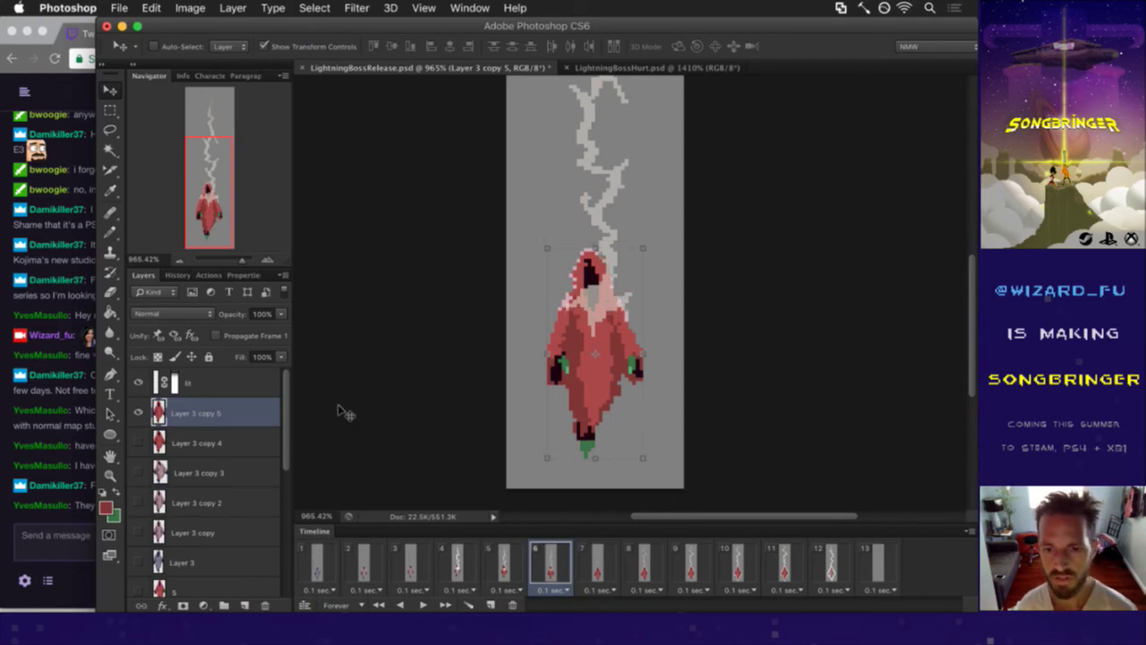
{"action": "key", "text": "m"}
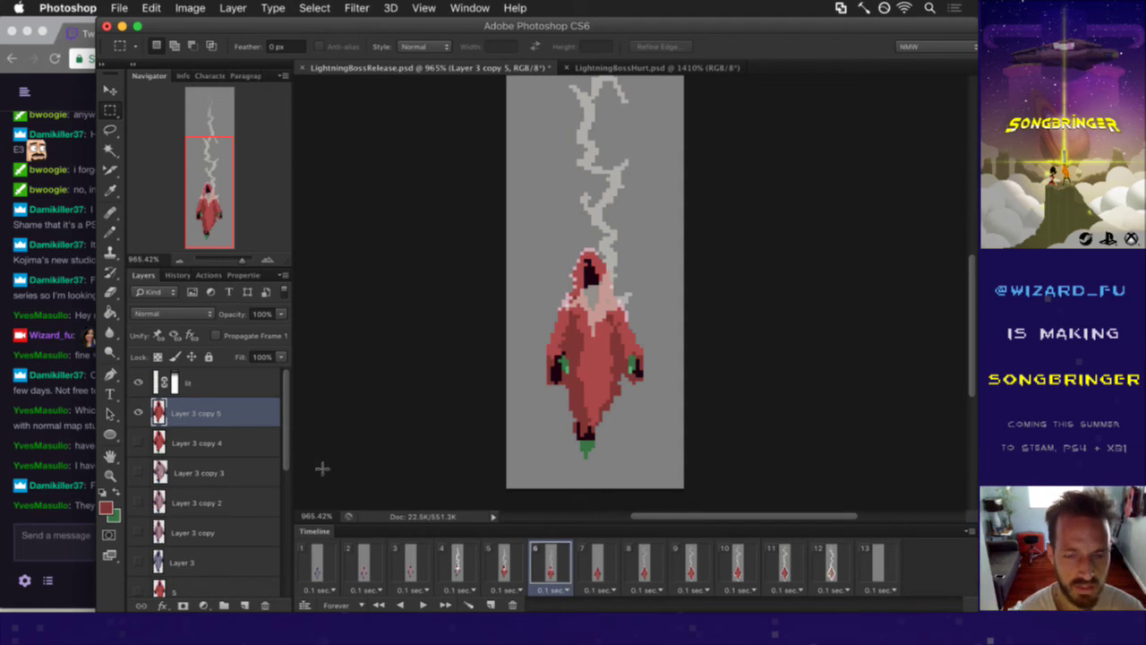
{"action": "left_click", "coordinate": [506, 563]}
{"action": "left_click", "coordinate": [554, 558]}
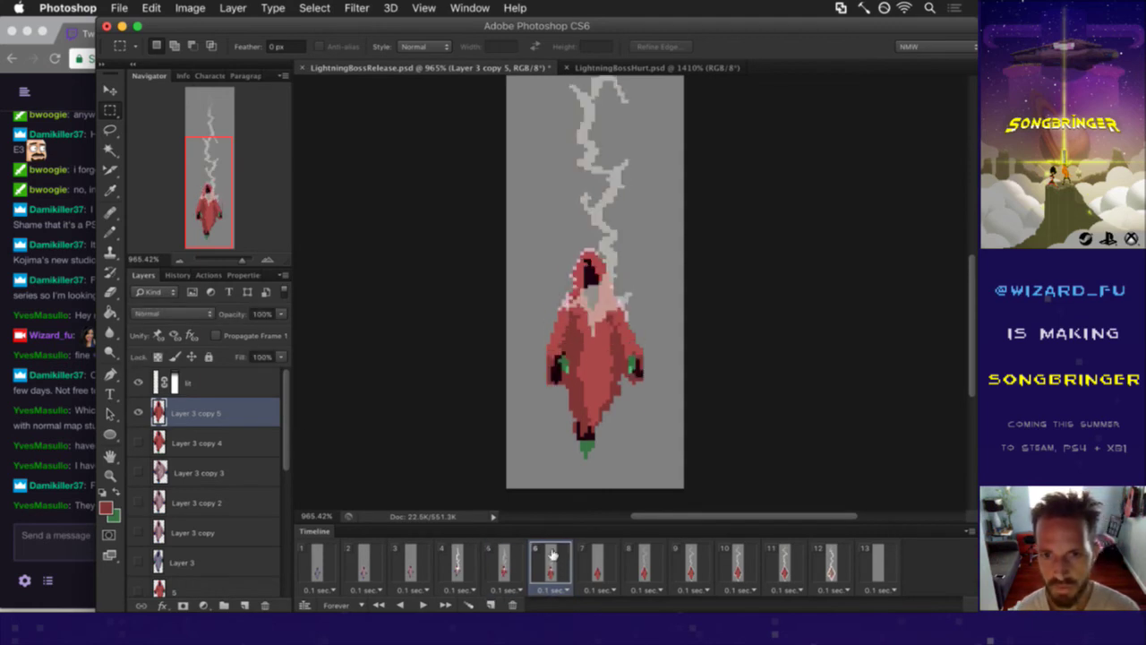
{"action": "left_click", "coordinate": [599, 560]}
{"action": "left_click", "coordinate": [558, 556]}
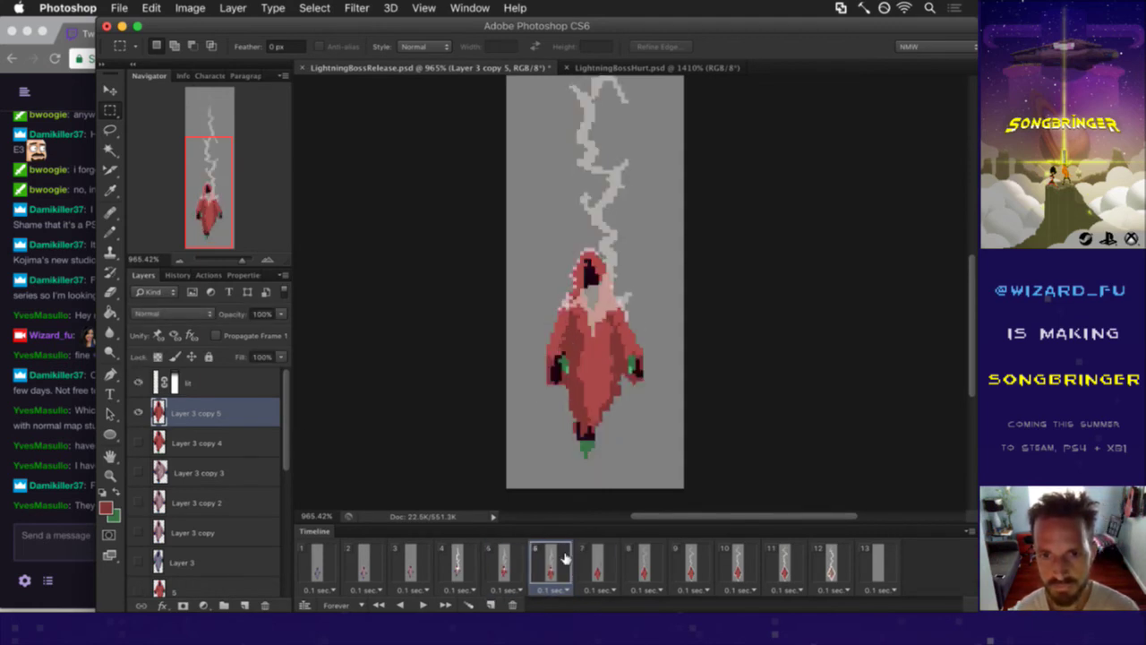
- Duplicate frame 6, compare the copy with the following frame, and nudge its Layer 3 copy 5 down about 3 pixels
{"action": "left_click", "coordinate": [491, 604]}
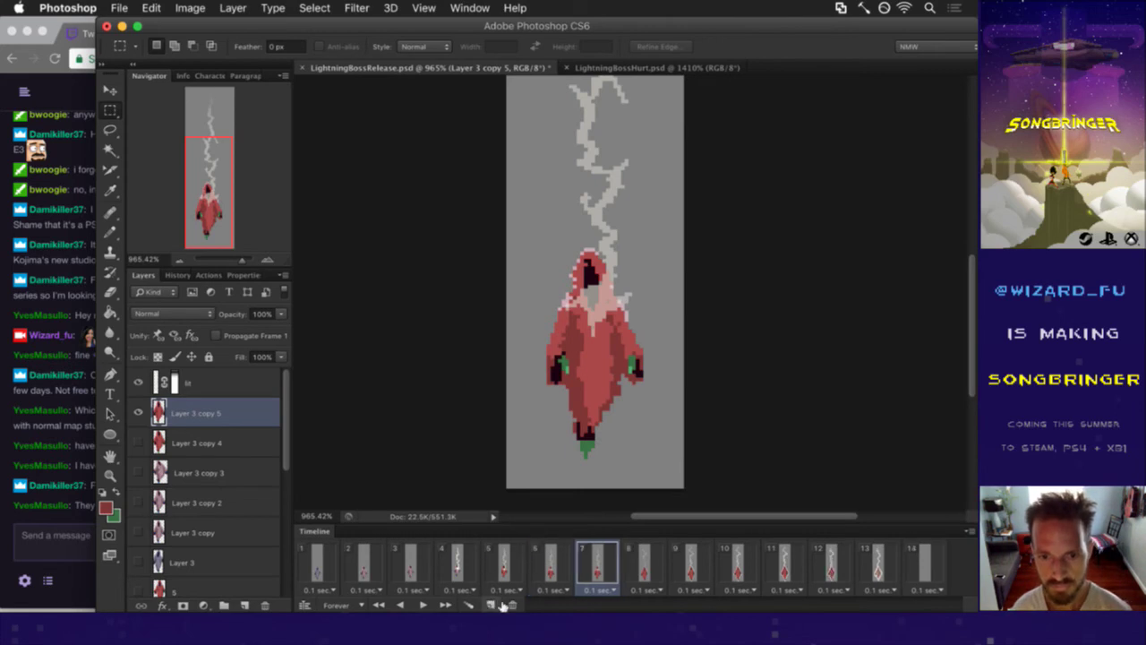
{"action": "left_click", "coordinate": [644, 565]}
{"action": "left_click", "coordinate": [598, 564]}
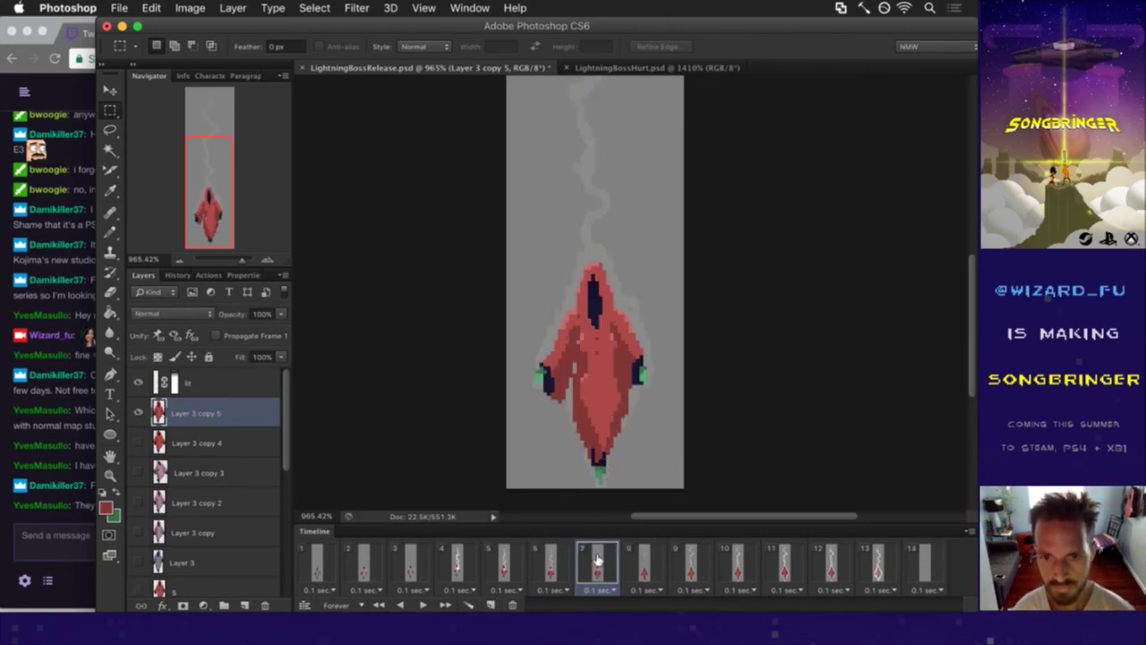
{"action": "key", "text": "v"}
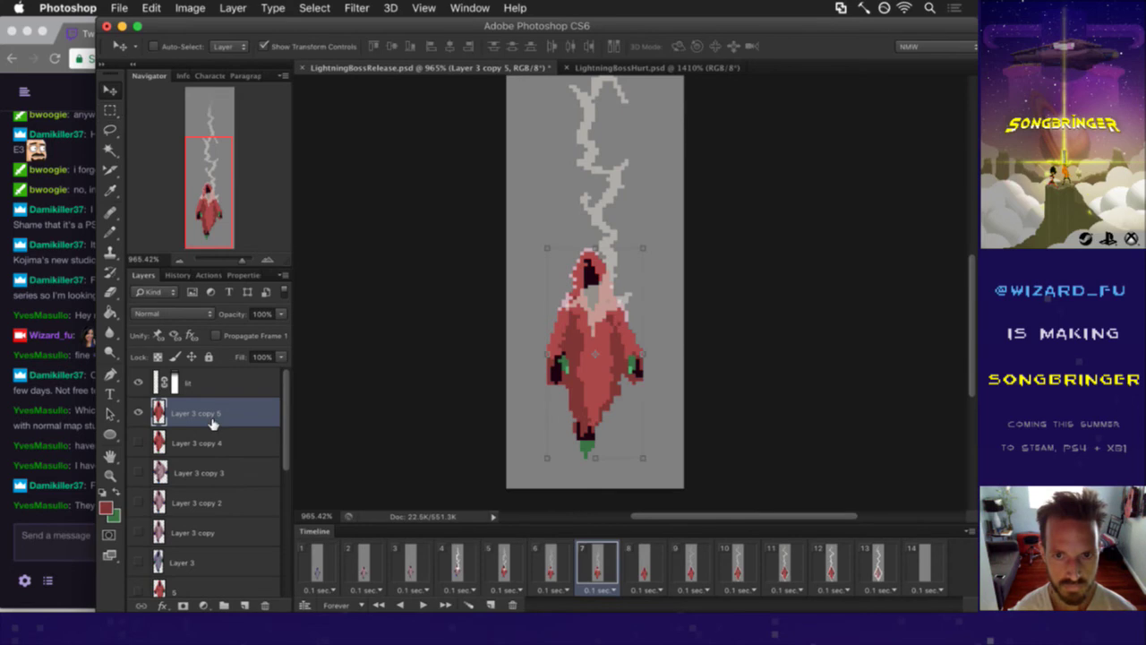
{"action": "key", "text": "Down"}
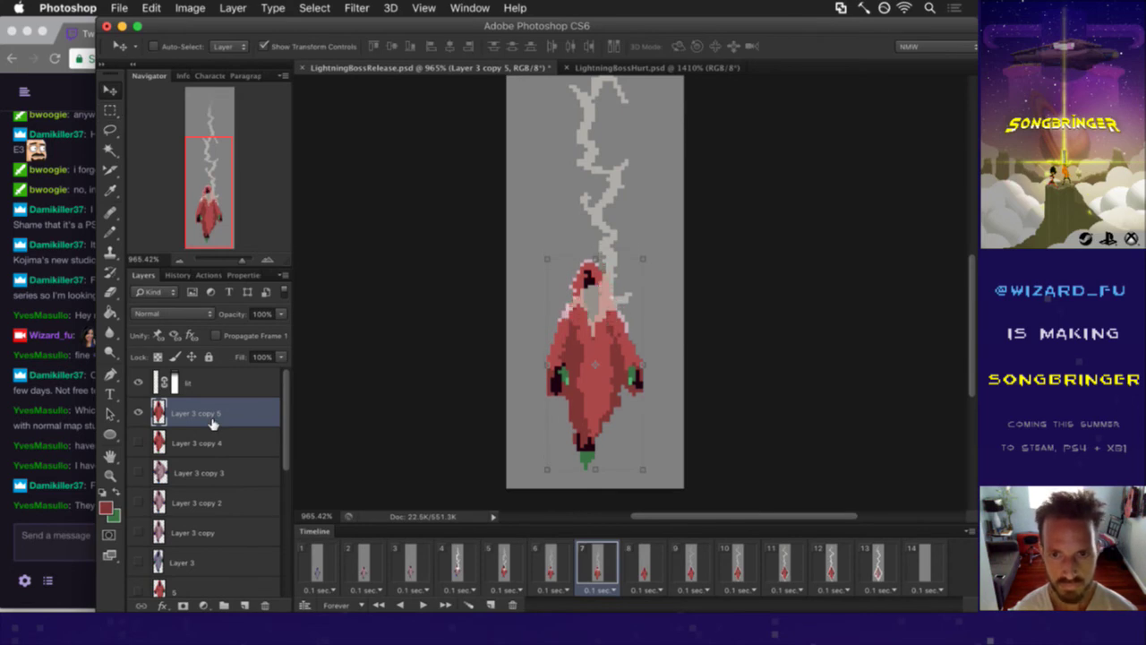
- Nudge frame 7's lit bolt layer down about 1 pixel, set its opacity to 10%, and save the document
{"action": "left_click", "coordinate": [147, 370]}
{"action": "key", "text": "Down"}
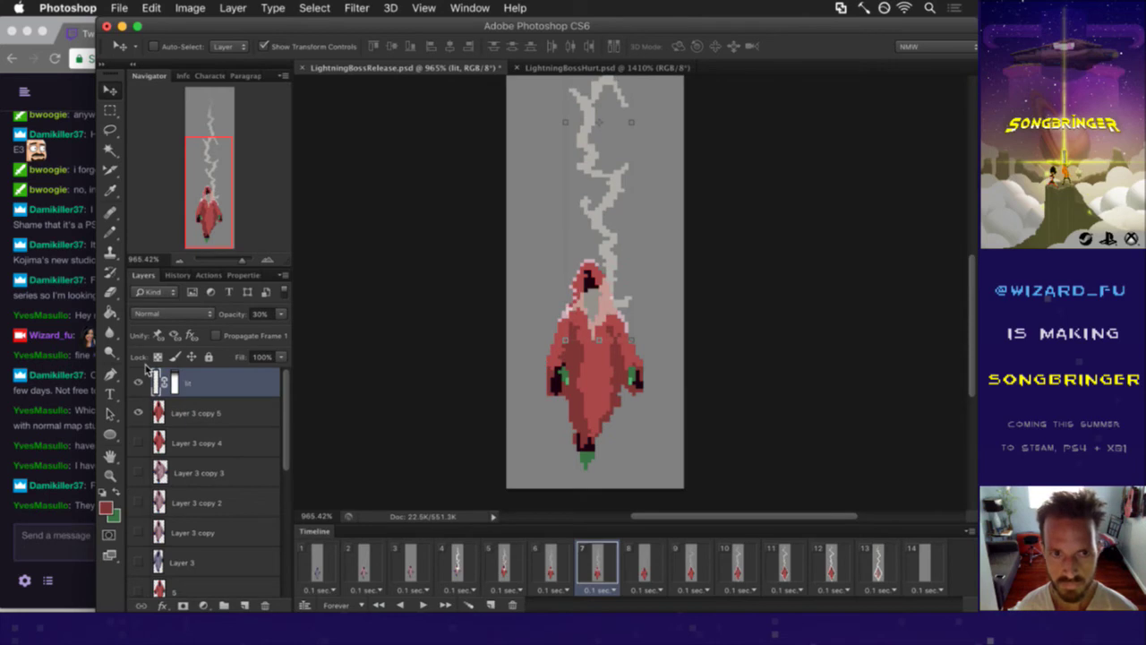
{"action": "key", "text": "1"}
{"action": "key", "text": "m"}
{"action": "key", "text": "super+s"}
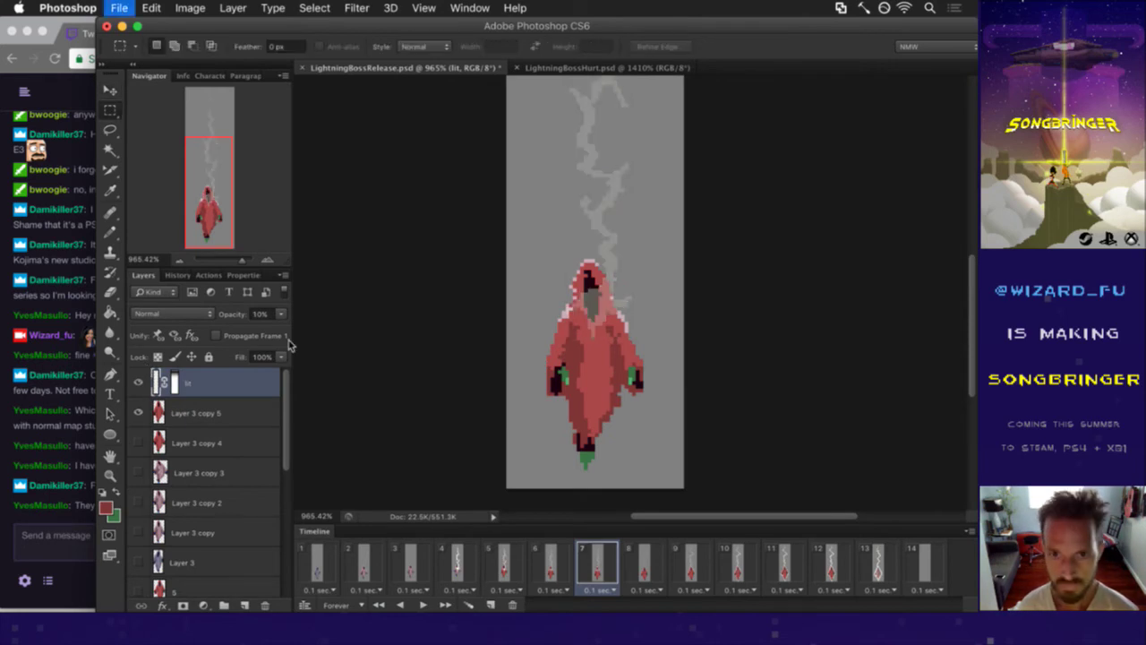
- Play the release animation from frame 1, stop it, and return to frame 1
{"action": "left_click", "coordinate": [318, 558]}
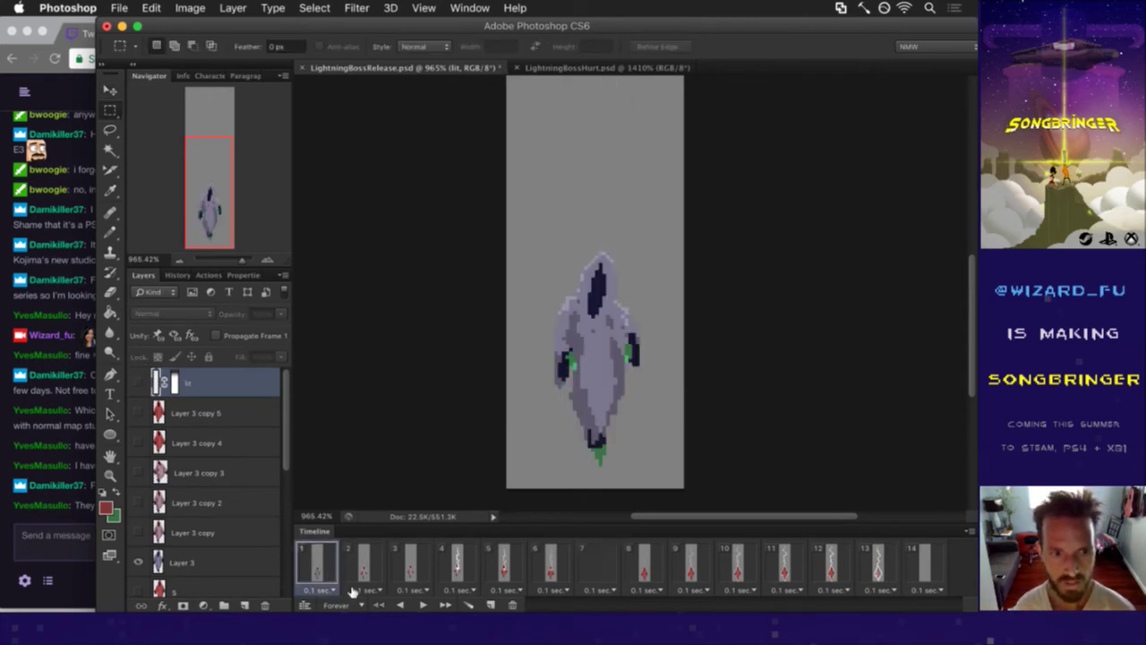
{"action": "left_click", "coordinate": [421, 605]}
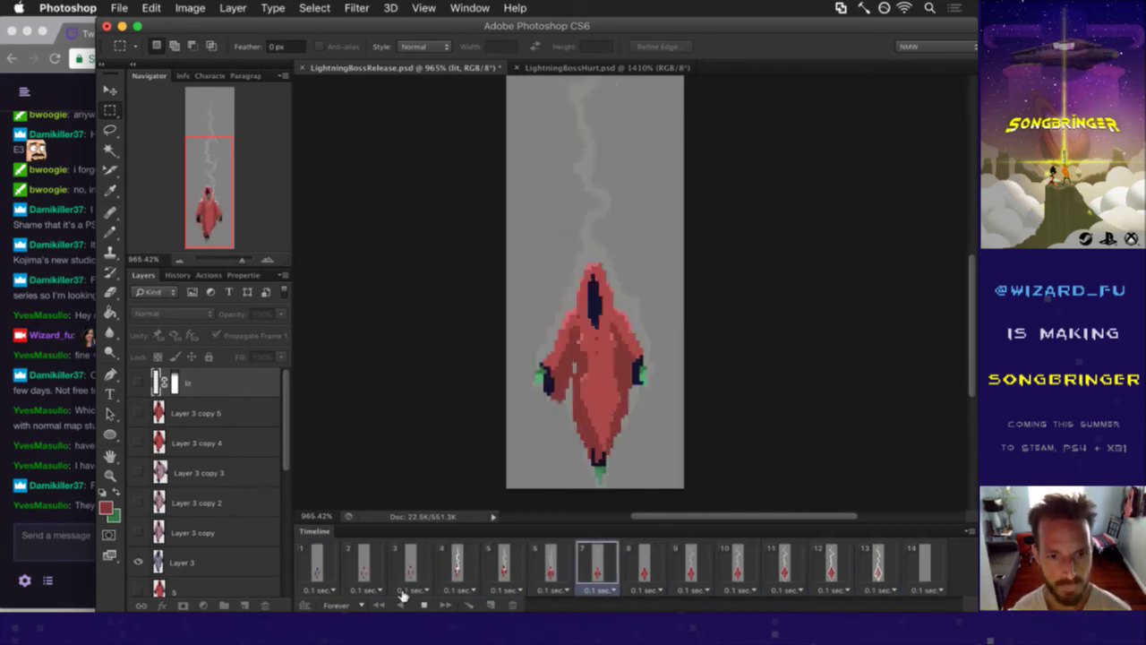
{"action": "key", "text": "space"}
{"action": "left_click", "coordinate": [324, 560]}
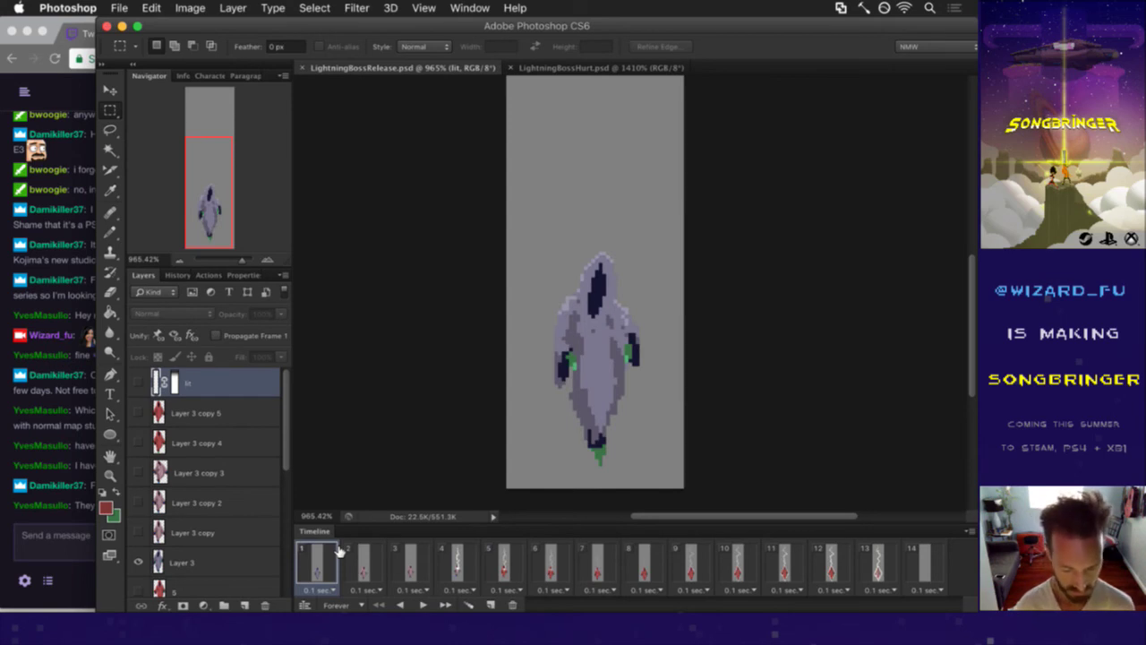
- Step through frames 2 to 7 one by one to check the bolt's fade and the figure's descent
{"action": "key", "text": "F2"}
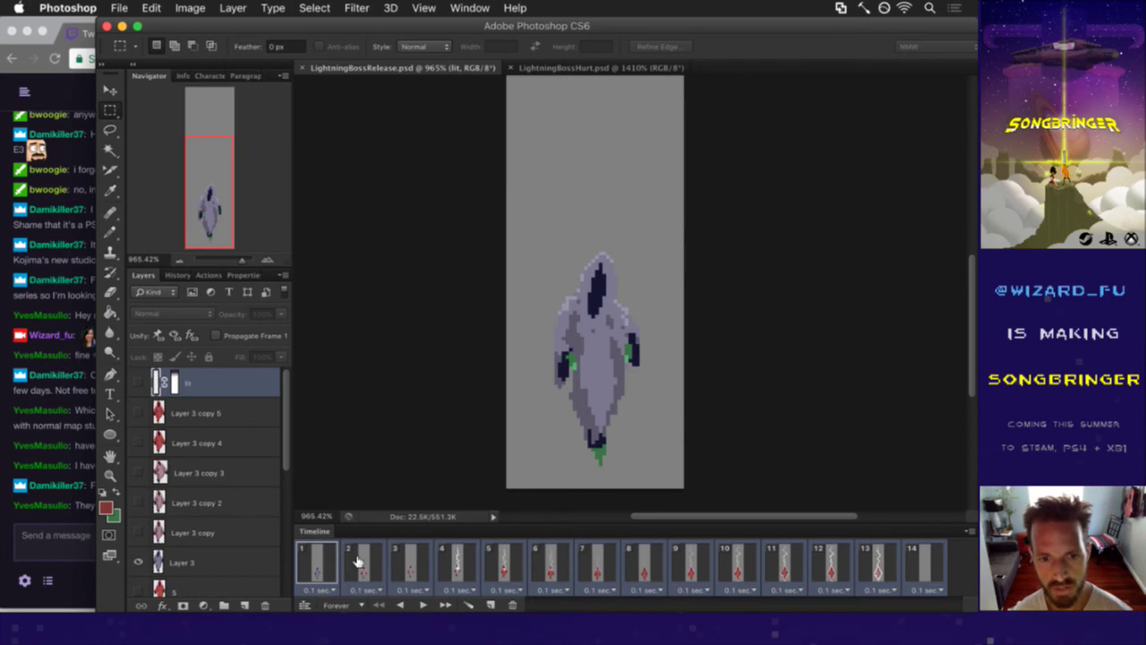
{"action": "left_click", "coordinate": [359, 561]}
{"action": "left_click", "coordinate": [400, 562]}
{"action": "left_click", "coordinate": [455, 559]}
{"action": "left_click", "coordinate": [496, 551]}
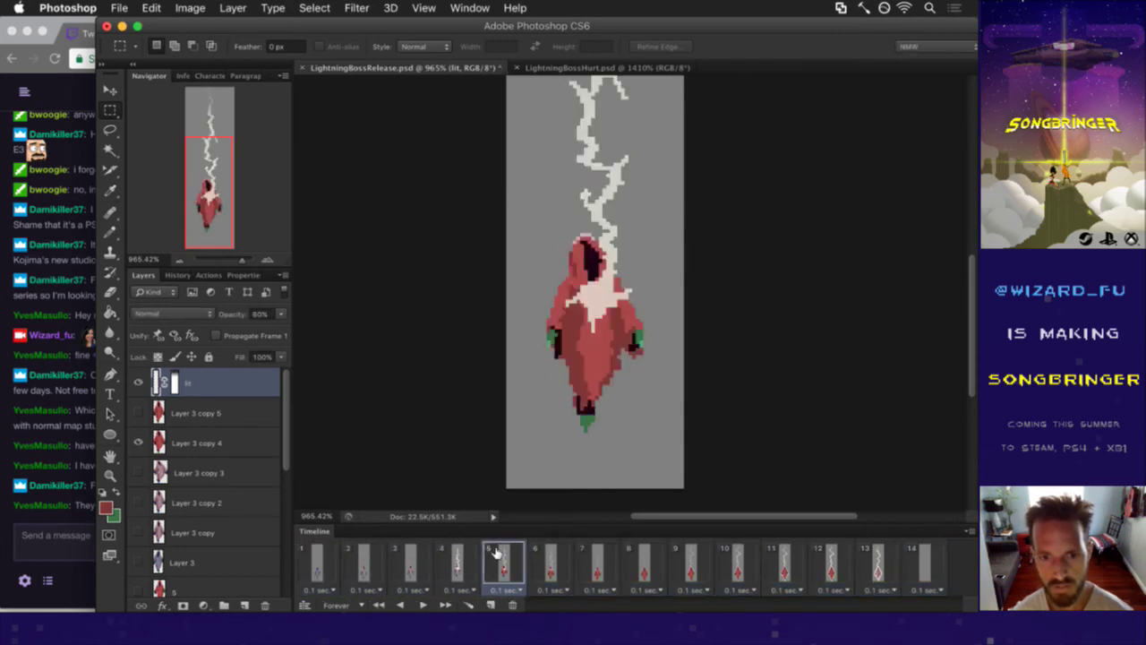
{"action": "left_click", "coordinate": [559, 564]}
{"action": "left_click", "coordinate": [597, 565]}
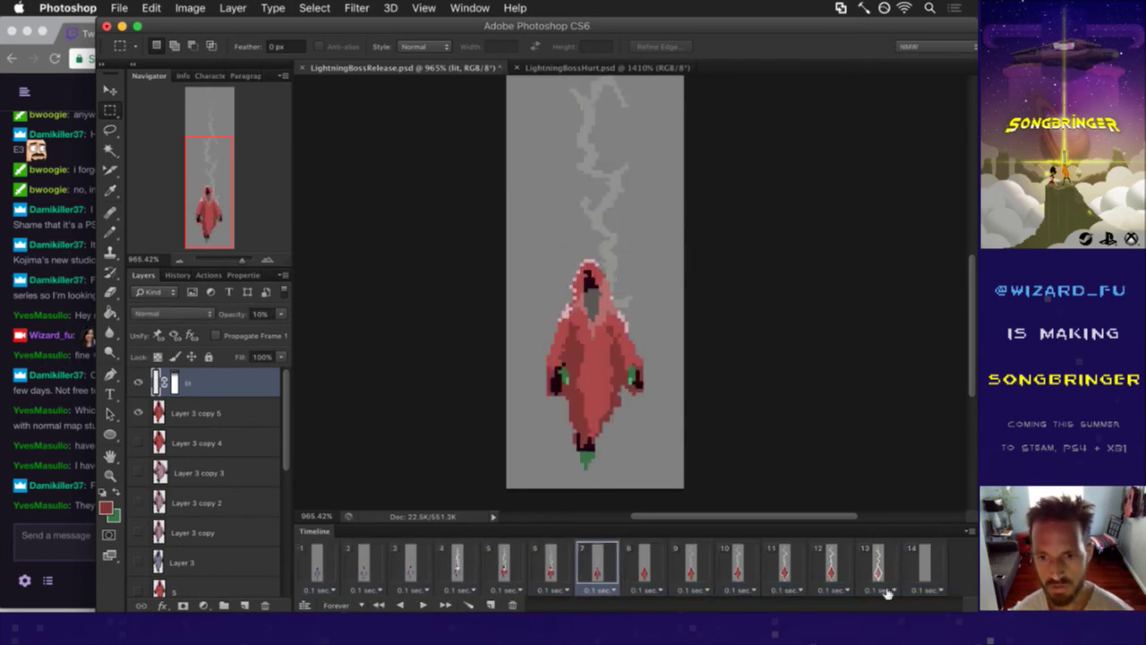
- Switch to the Twitch chat in Chrome and read the newest viewer messages
{"action": "key", "text": "super+Tab"}
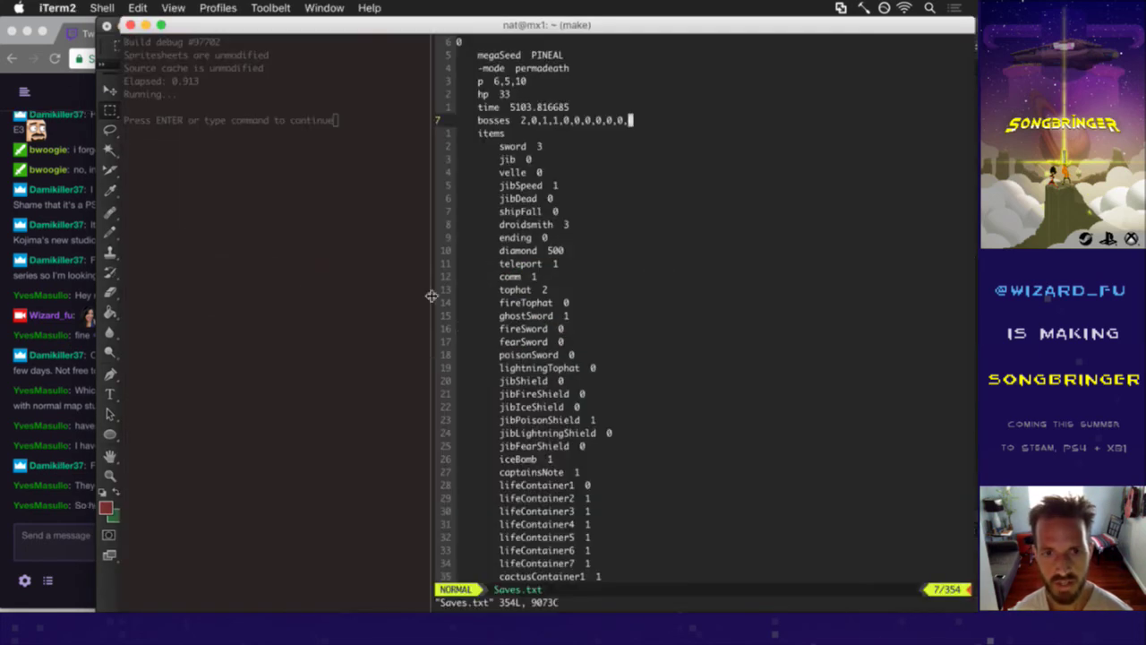
{"action": "left_click", "coordinate": [75, 515]}
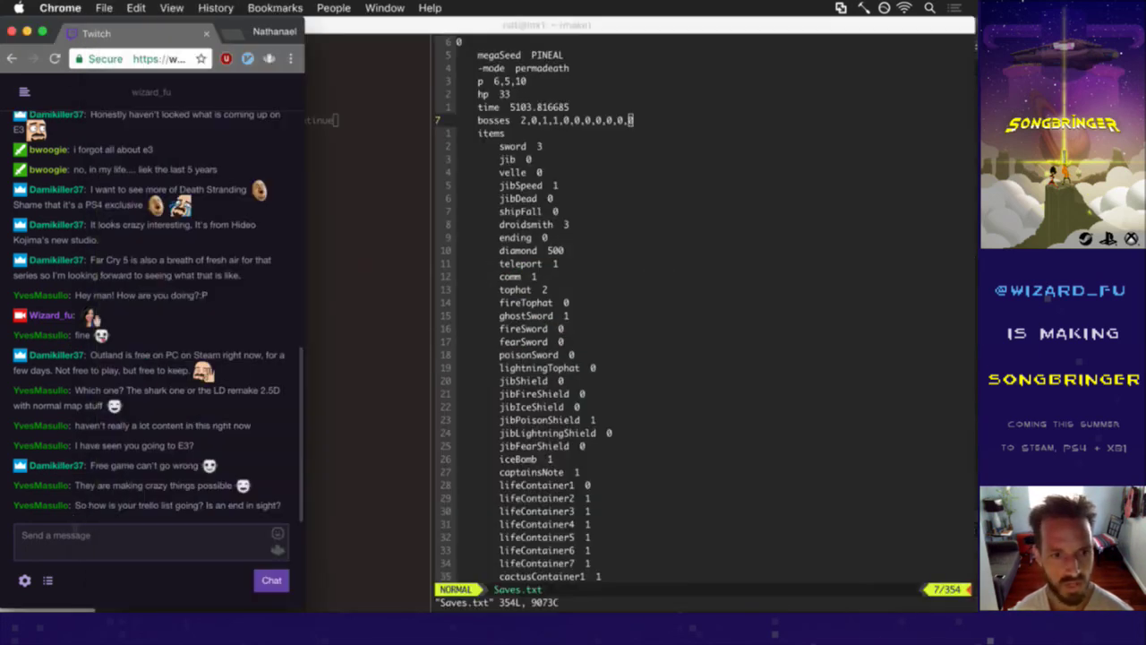
{"action": "left_click_drag", "start_coordinate": [93, 506], "coordinate": [204, 499]}
{"action": "left_click", "coordinate": [204, 499]}
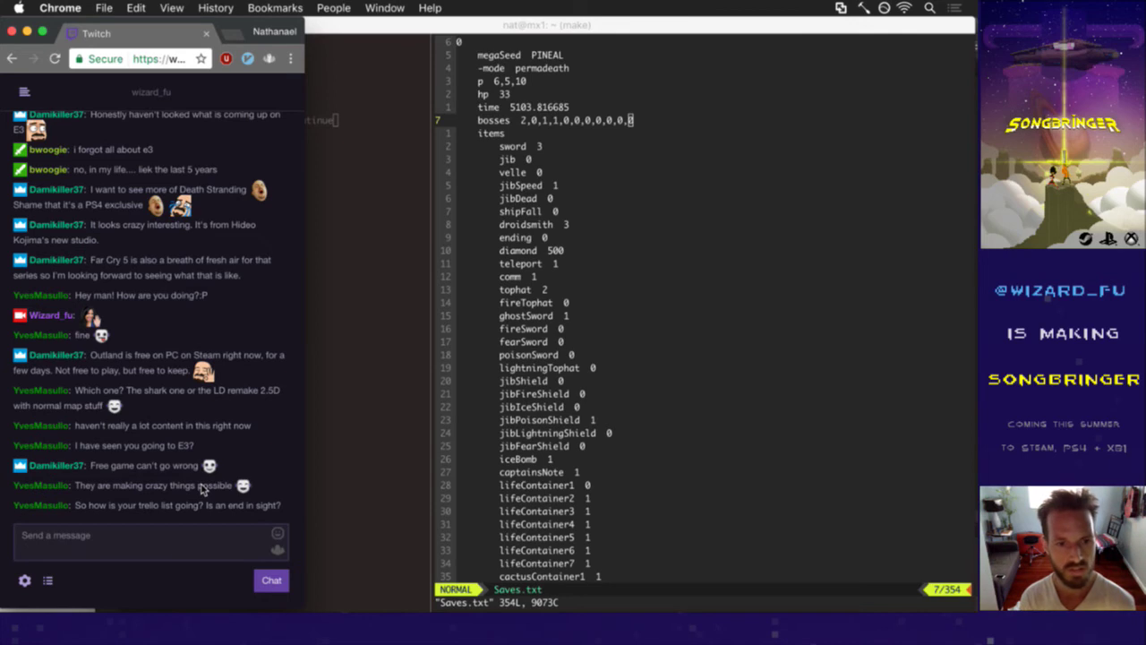
{"action": "key", "text": "super+Tab"}
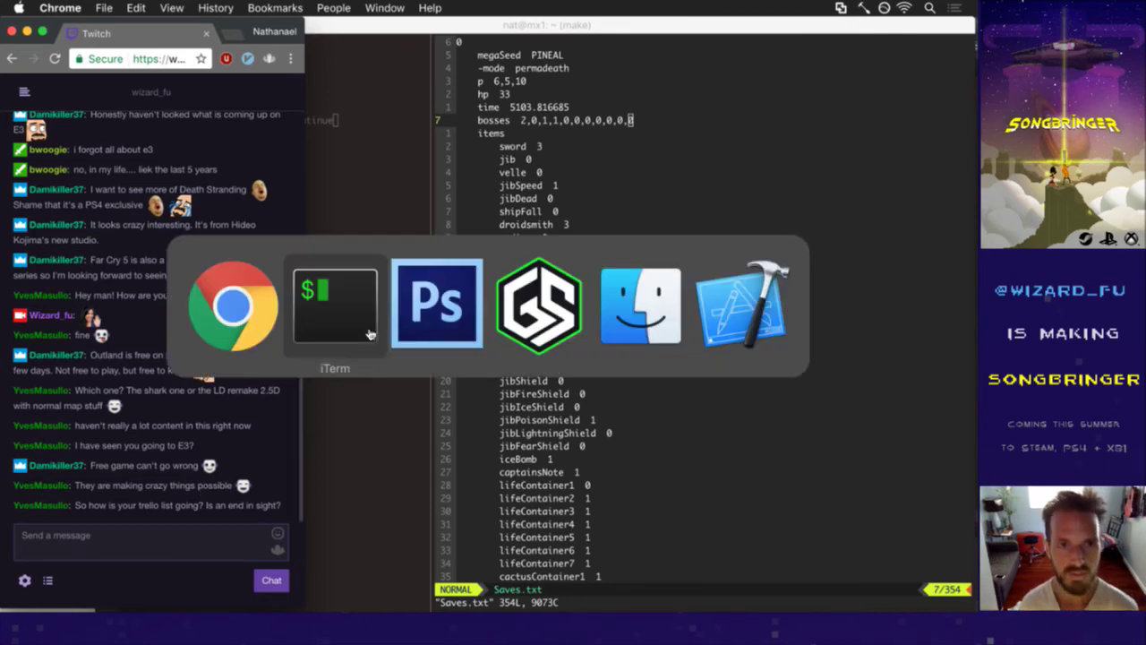
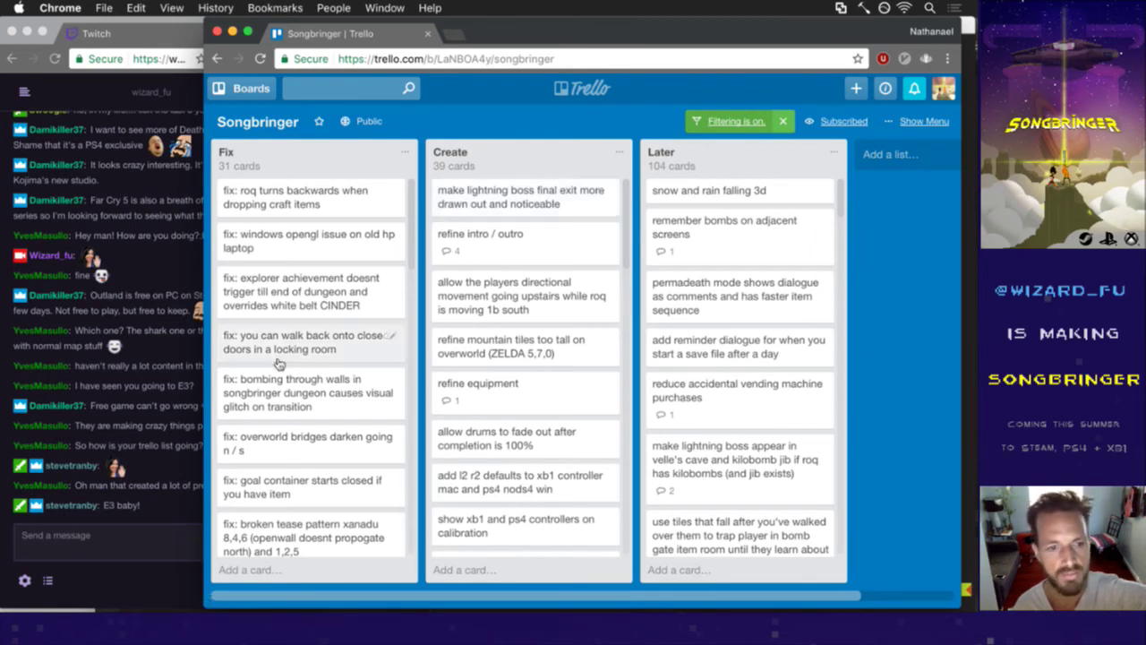
- Return to the Twitch chat and send the message "HeyGuys"
{"action": "left_click", "coordinate": [152, 492]}
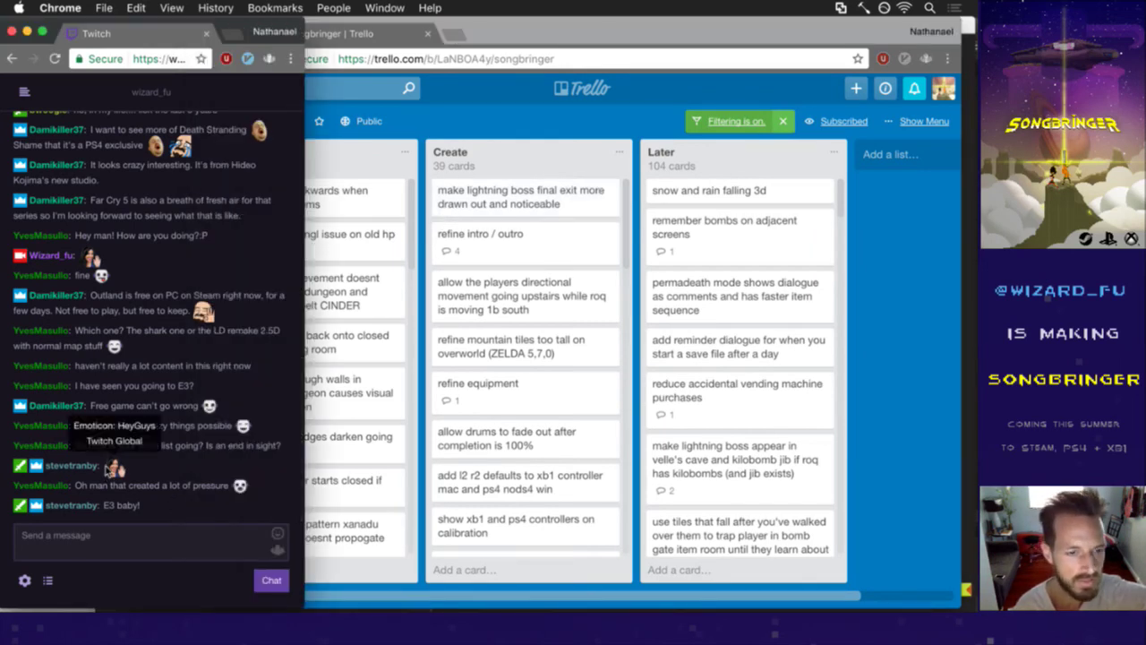
{"action": "left_click", "coordinate": [137, 553]}
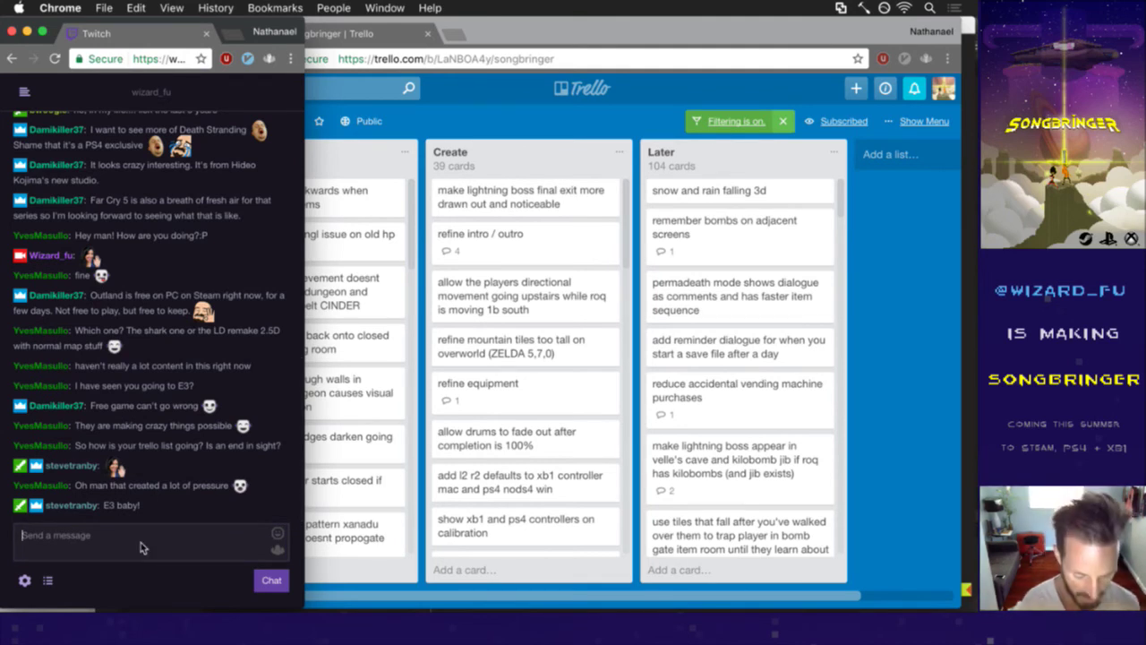
{"action": "type", "text": "Hey"}
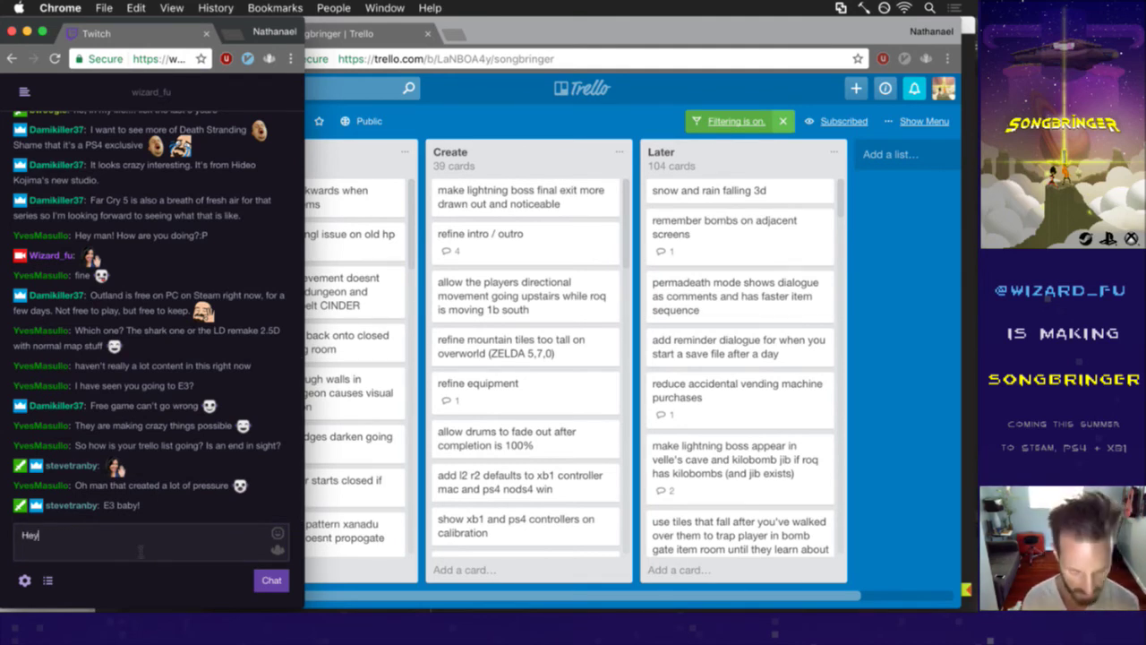
{"action": "type", "text": "Guys"}
{"action": "key", "text": "Return"}
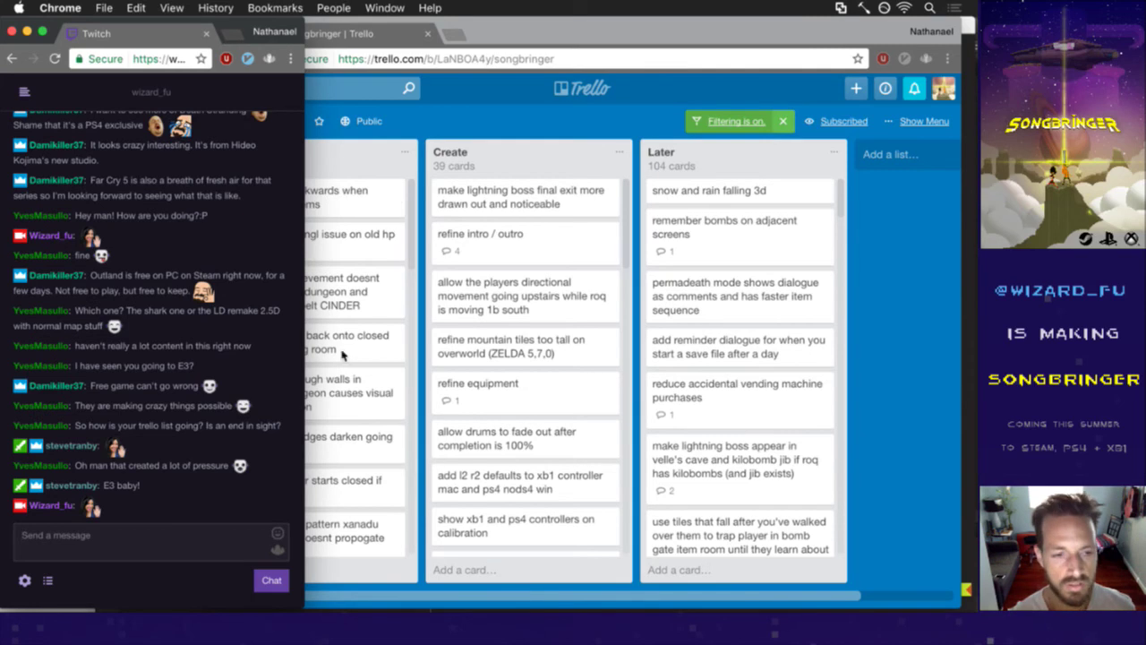
- Switch to iTerm, write Saves.txt with the :up command, and move the cursor to the items line
{"action": "key", "text": "super+Tab"}
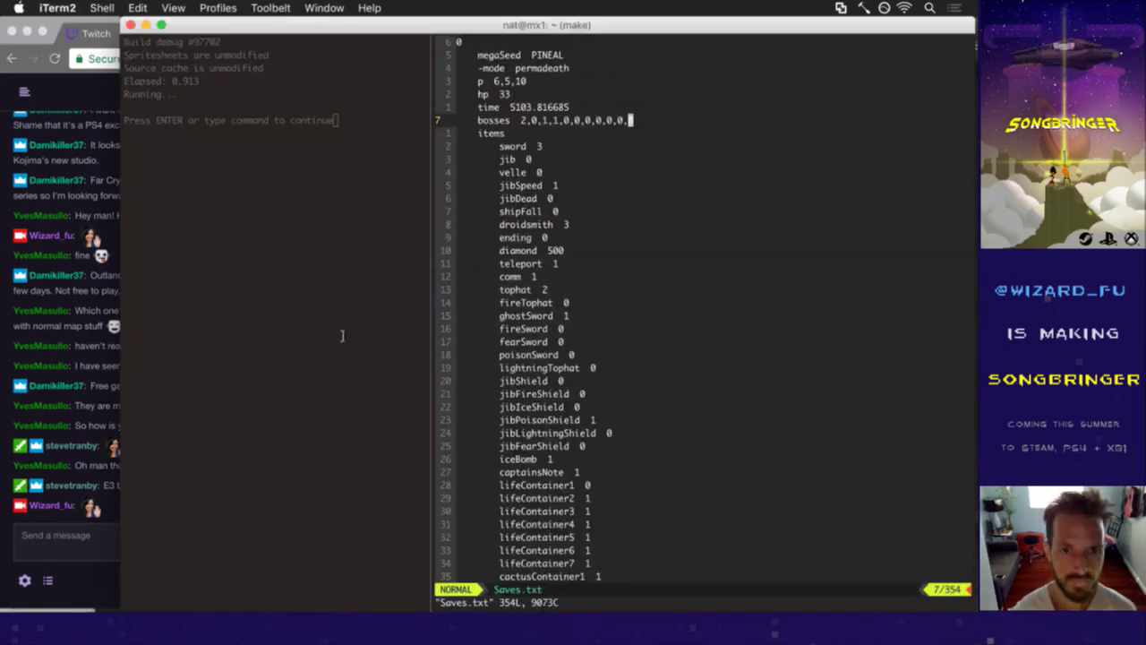
{"action": "type", "text": ":up"}
{"action": "key", "text": "Return"}
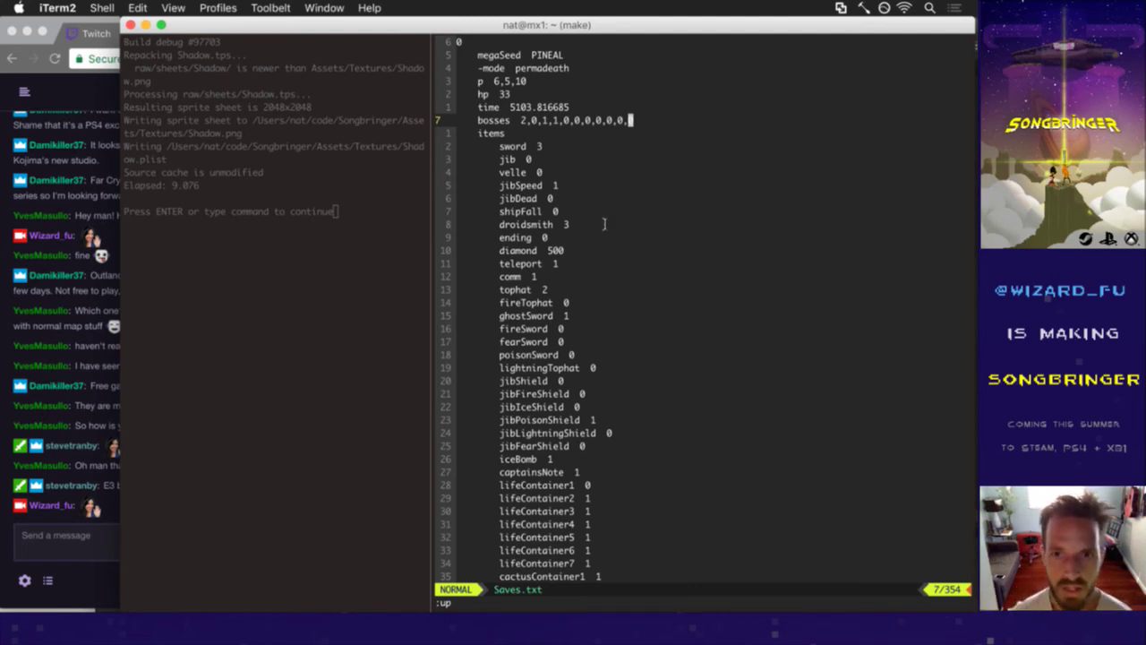
{"action": "key", "text": "j"}
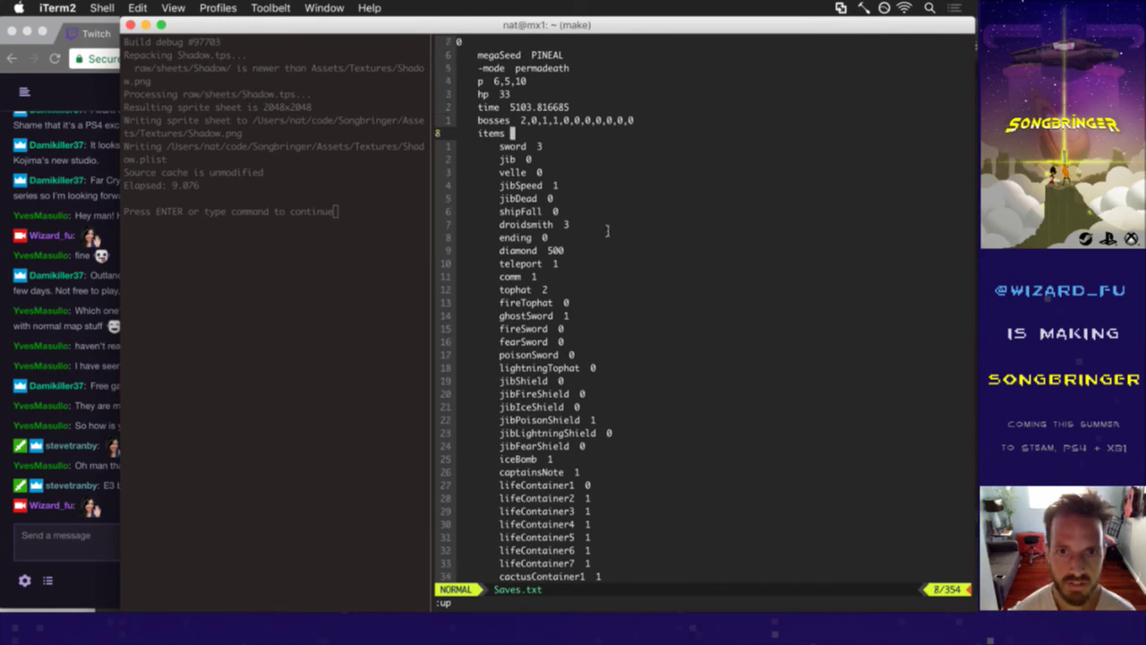
{"action": "key", "text": "j"}
{"action": "key", "text": "k"}
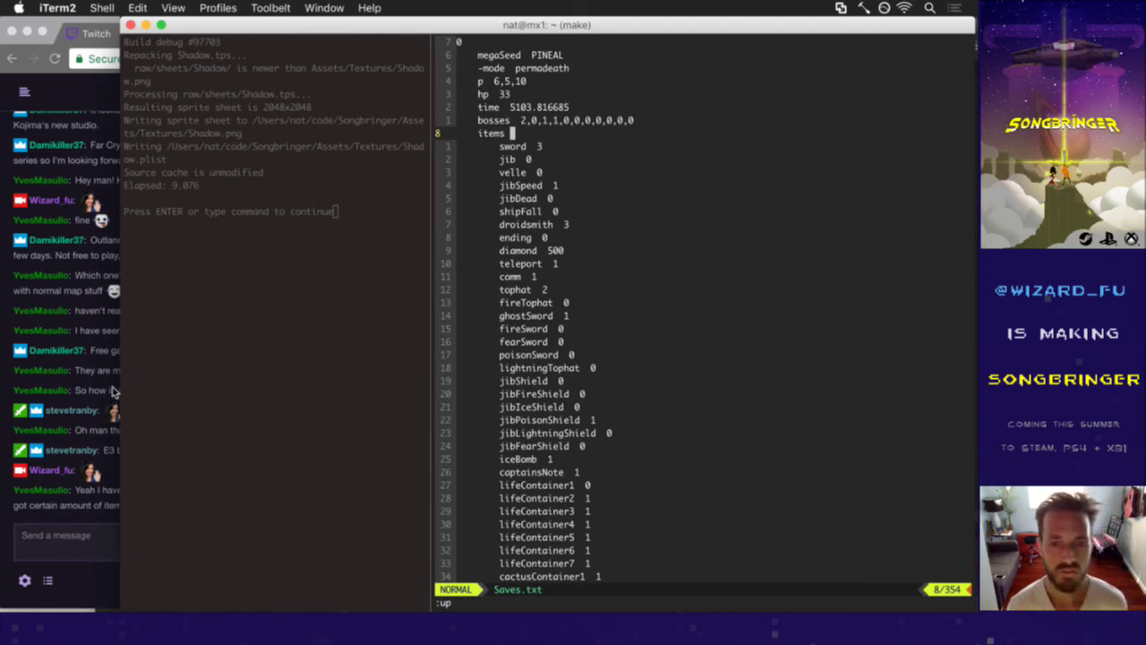
- Switch to the Twitch chat and read the messages about the demo's starting items and a v1.0 Trello column
{"action": "left_click", "coordinate": [106, 514]}
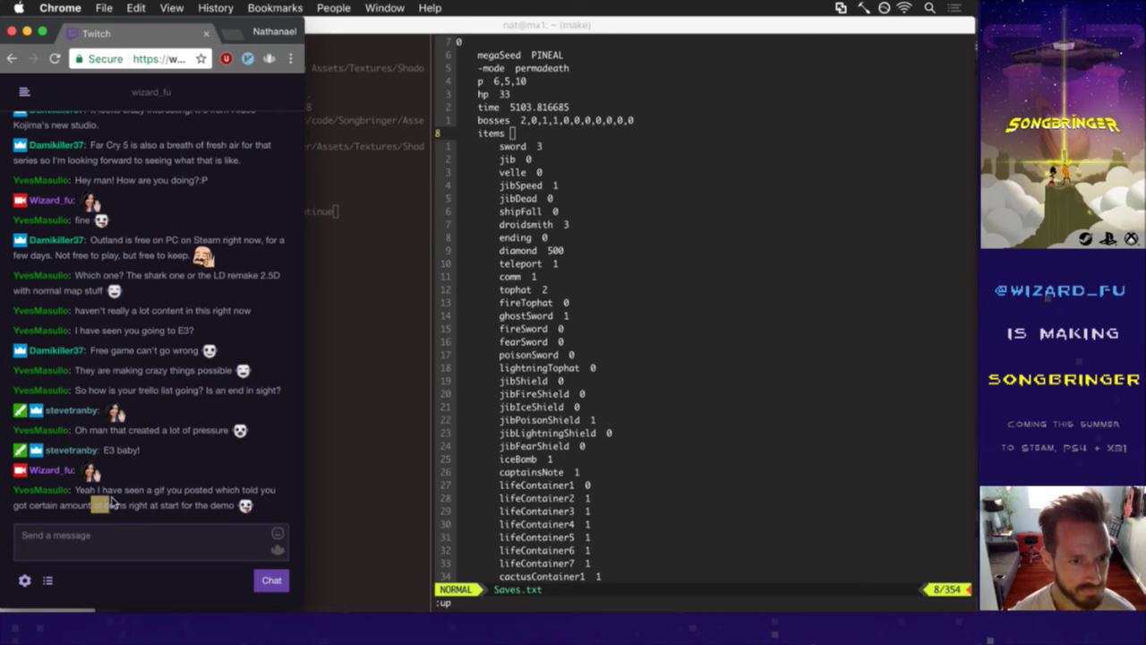
{"action": "left_click_drag", "start_coordinate": [123, 490], "coordinate": [159, 518]}
{"action": "left_click", "coordinate": [186, 512]}
{"action": "left_click_drag", "start_coordinate": [98, 490], "coordinate": [224, 511]}
{"action": "left_click", "coordinate": [224, 510]}
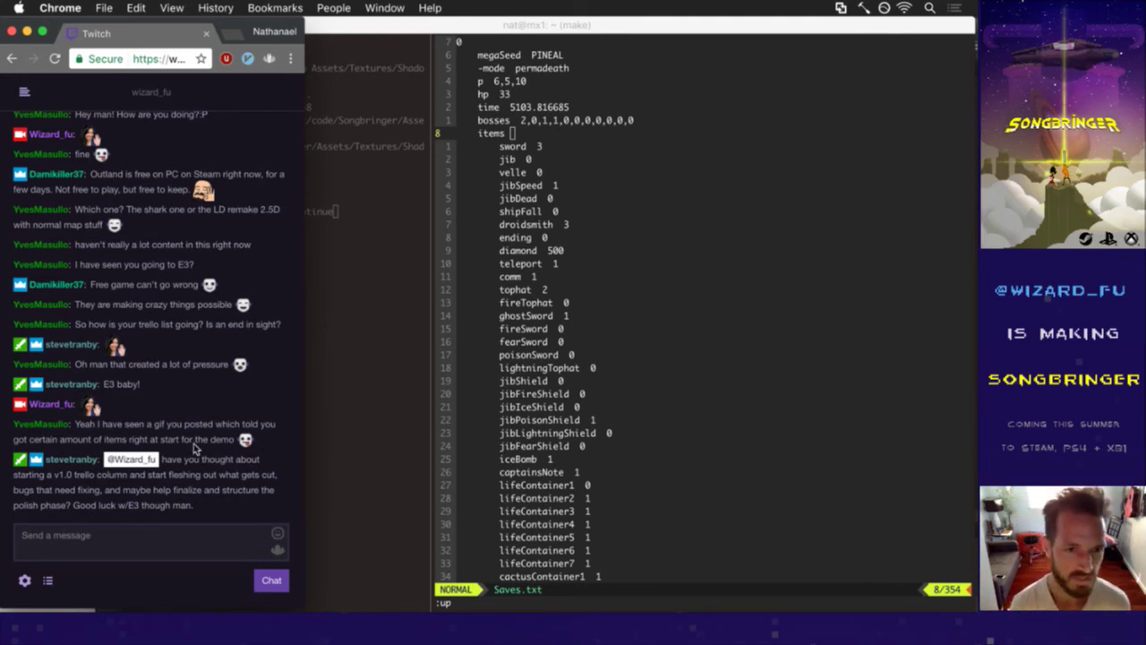
{"action": "left_click_drag", "start_coordinate": [178, 460], "coordinate": [190, 475]}
{"action": "left_click", "coordinate": [195, 477]}
{"action": "left_click_drag", "start_coordinate": [58, 475], "coordinate": [154, 505]}
{"action": "left_click", "coordinate": [145, 504]}
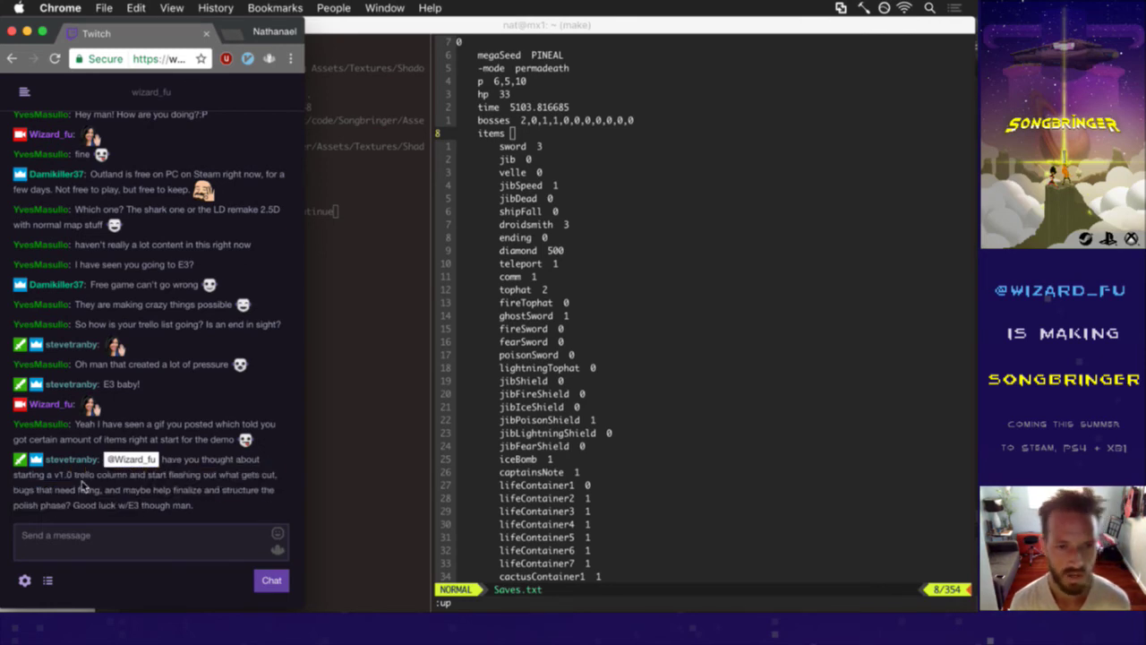
{"action": "left_click_drag", "start_coordinate": [46, 476], "coordinate": [80, 517]}
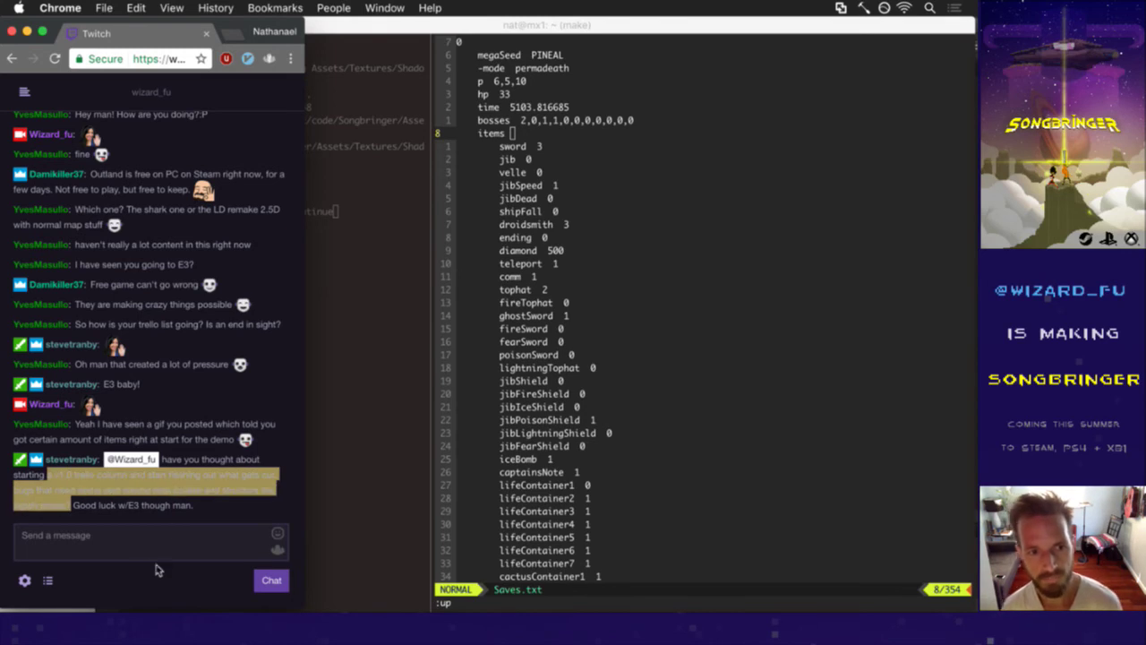
{"action": "left_click", "coordinate": [183, 510]}
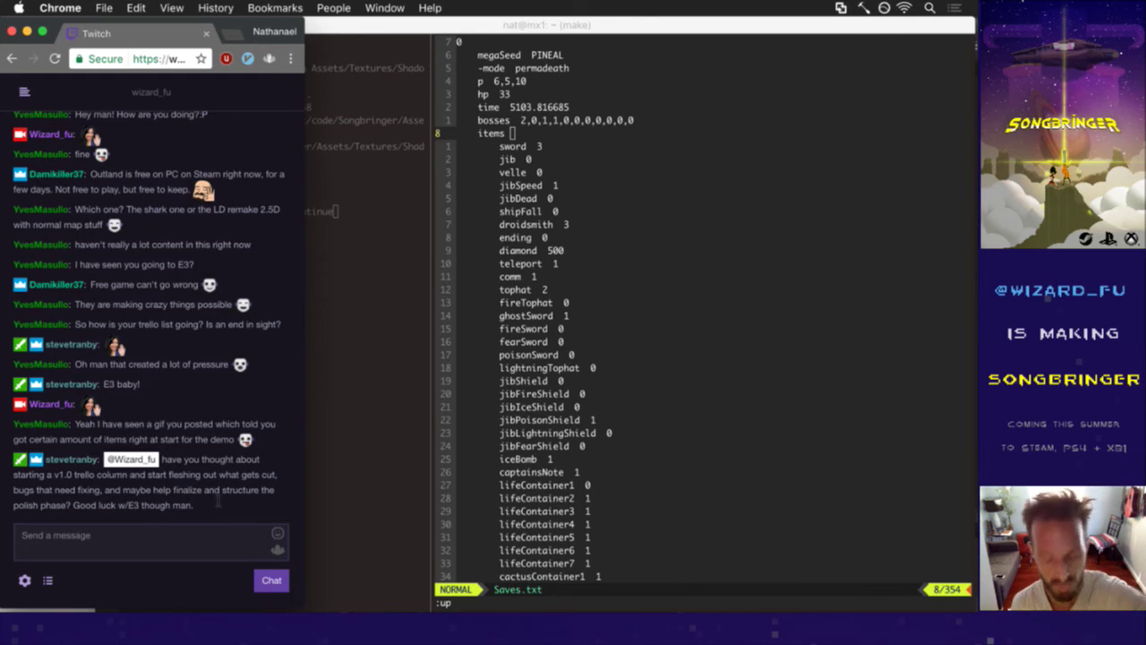
- Switch to the Songbringer Trello board and look through the Fix and Create lists
{"action": "key", "text": "super+grave"}
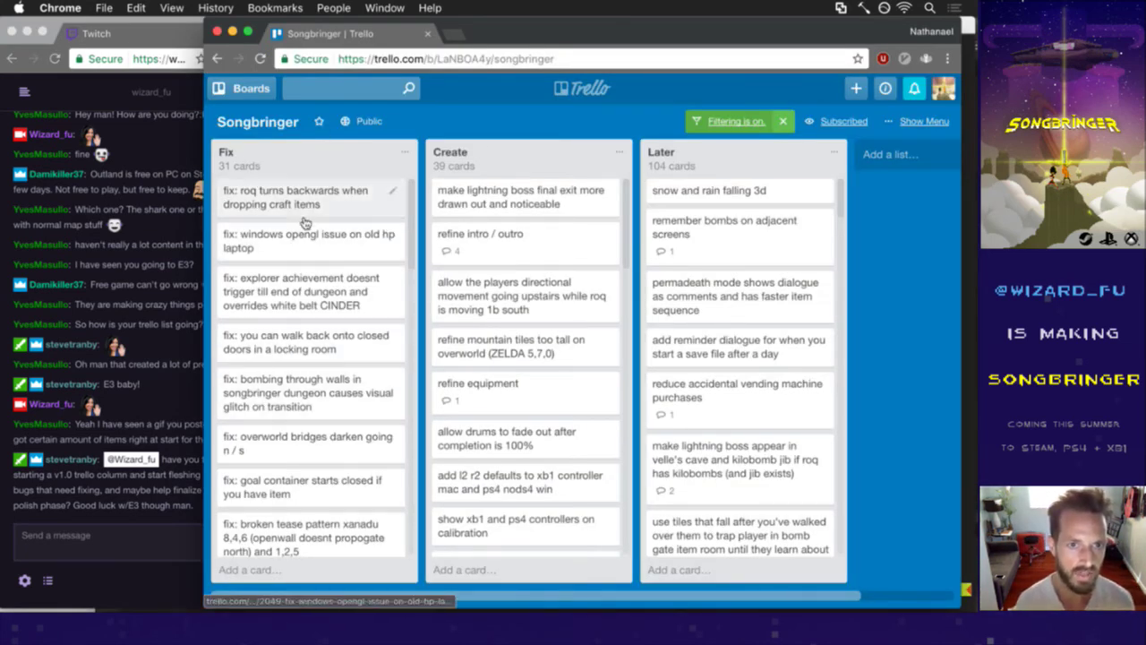
{"action": "scroll", "coordinate": [403, 215], "scroll_direction": "down", "scroll_amount": 5}
{"action": "scroll", "coordinate": [404, 204], "scroll_direction": "up", "scroll_amount": 5}
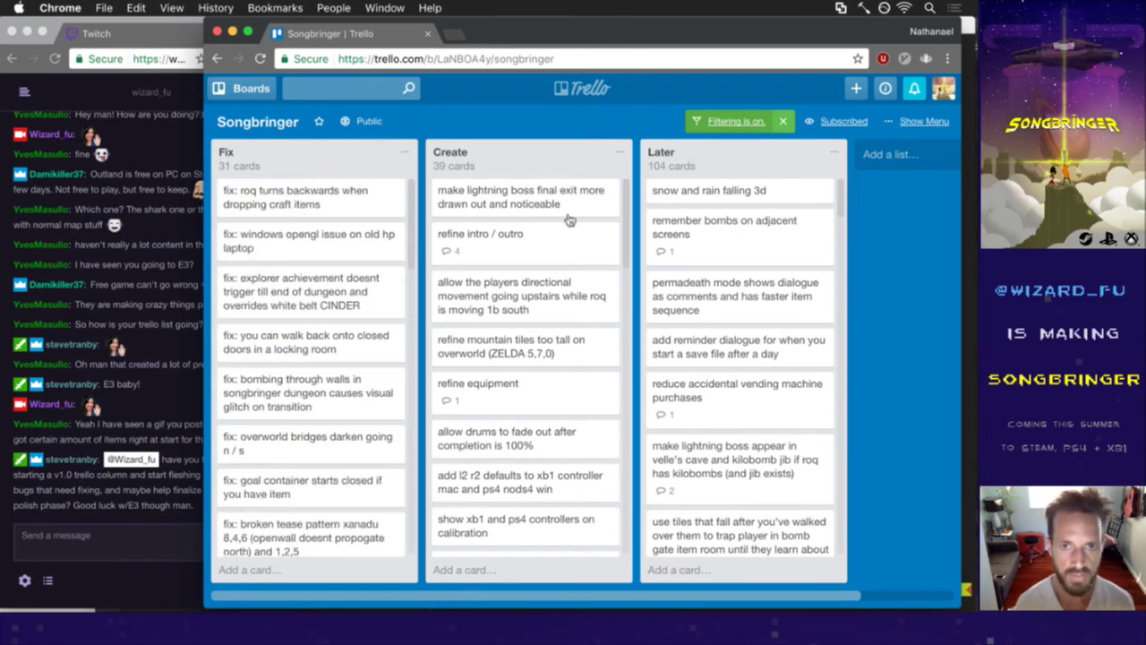
{"action": "scroll", "coordinate": [626, 225], "scroll_direction": "down", "scroll_amount": 4}
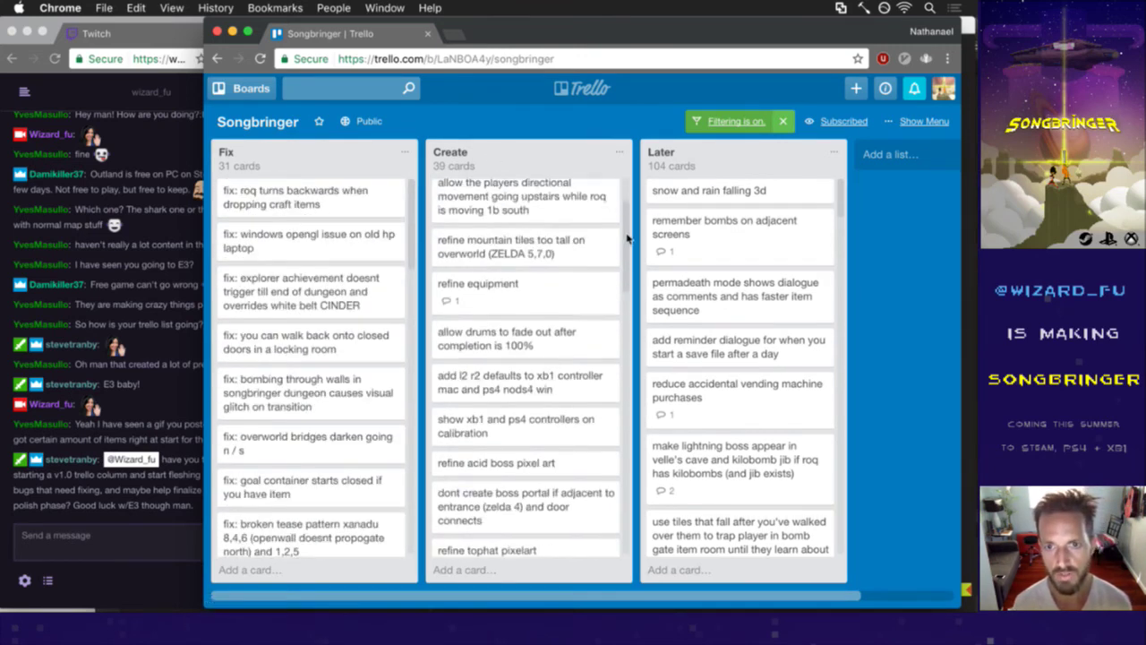
{"action": "scroll", "coordinate": [627, 228], "scroll_direction": "up", "scroll_amount": 4}
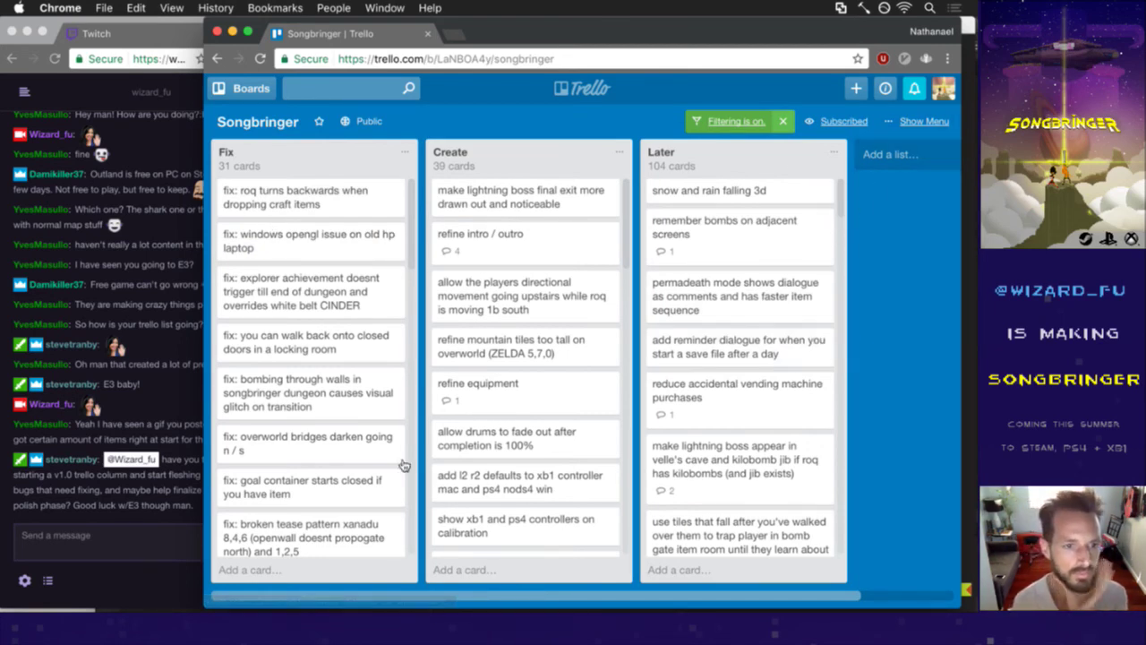
- Read the newest Twitch chat replies, going back to the Songbringer Trello board in between
{"action": "left_click", "coordinate": [136, 494]}
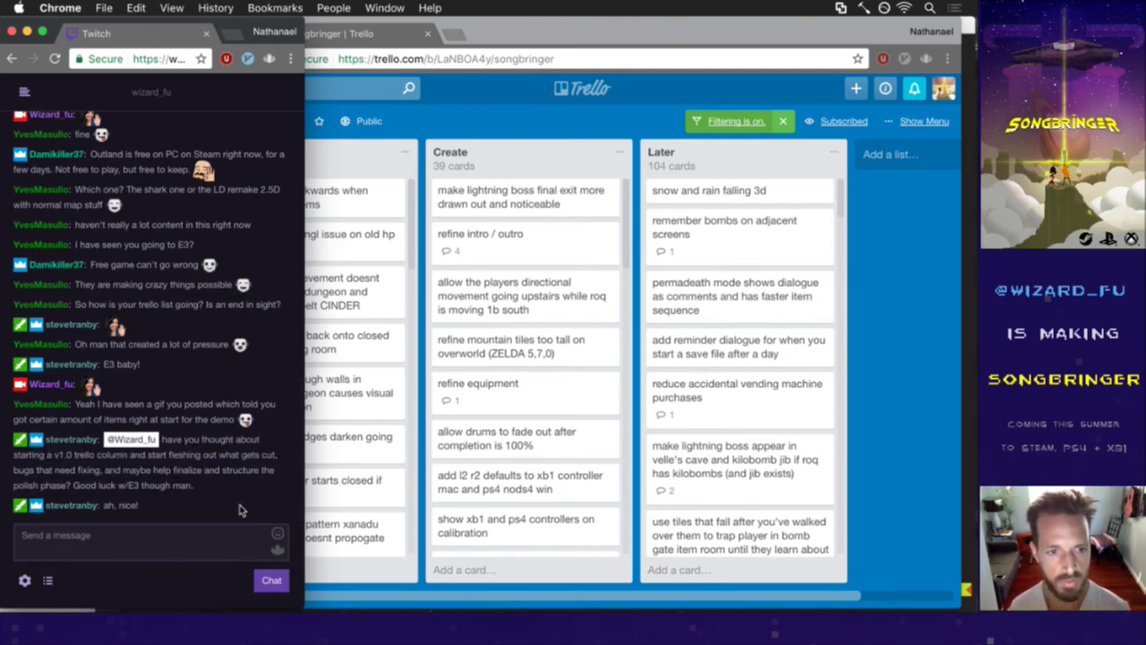
{"action": "left_click", "coordinate": [470, 130]}
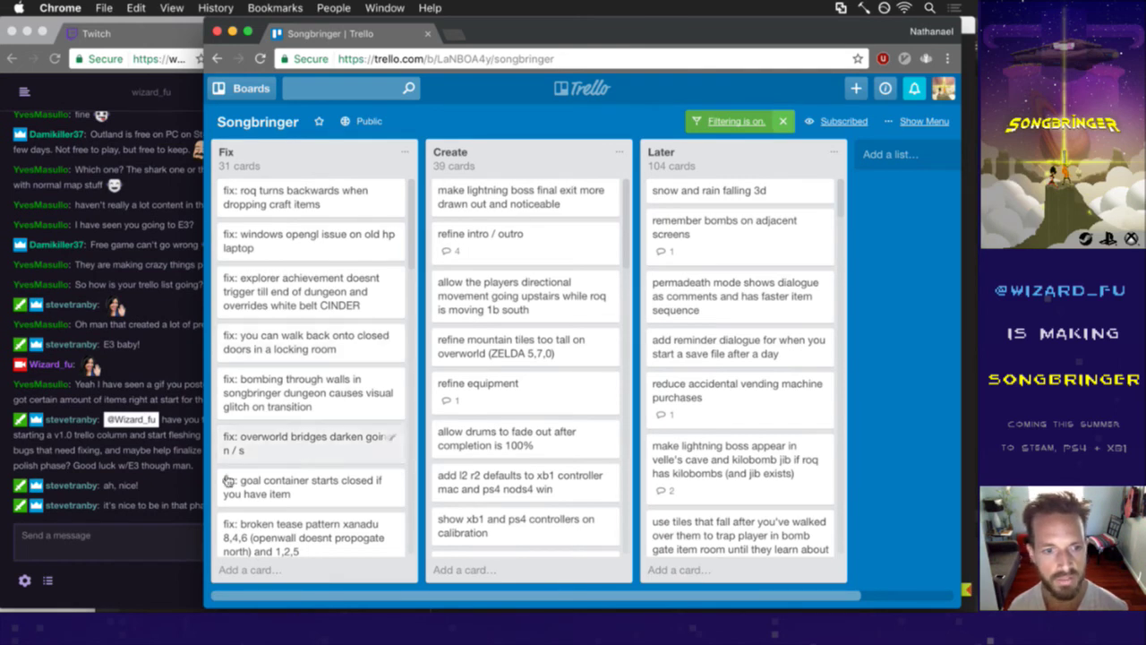
{"action": "left_click", "coordinate": [166, 520]}
{"action": "left_click_drag", "start_coordinate": [138, 505], "coordinate": [224, 497]}
{"action": "left_click", "coordinate": [219, 490]}
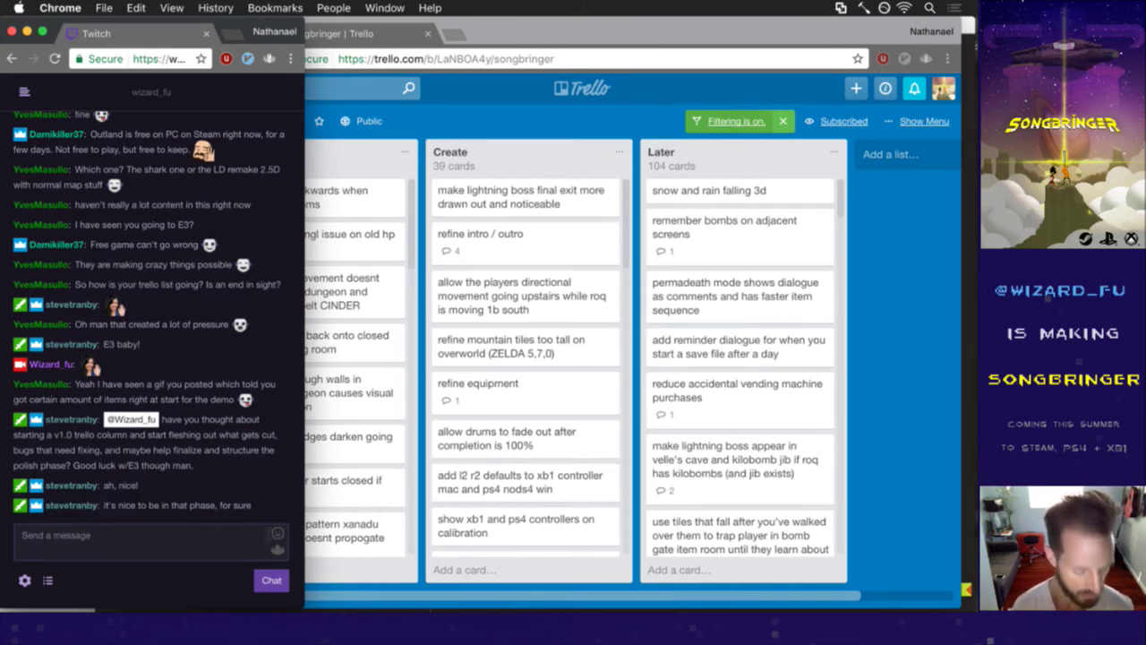
{"action": "left_click", "coordinate": [529, 136]}
- Switch to iTerm, run the game's debug build to check the lightning boss in play, and quit the game
{"action": "key", "text": "super+Tab"}
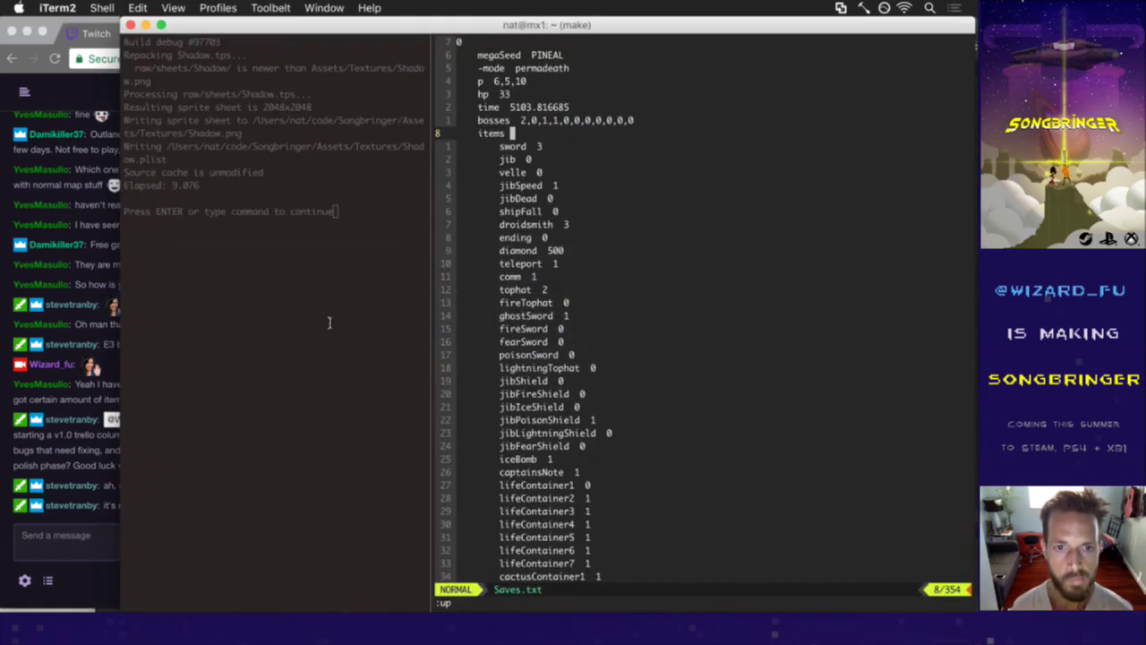
{"action": "key", "text": "Return"}
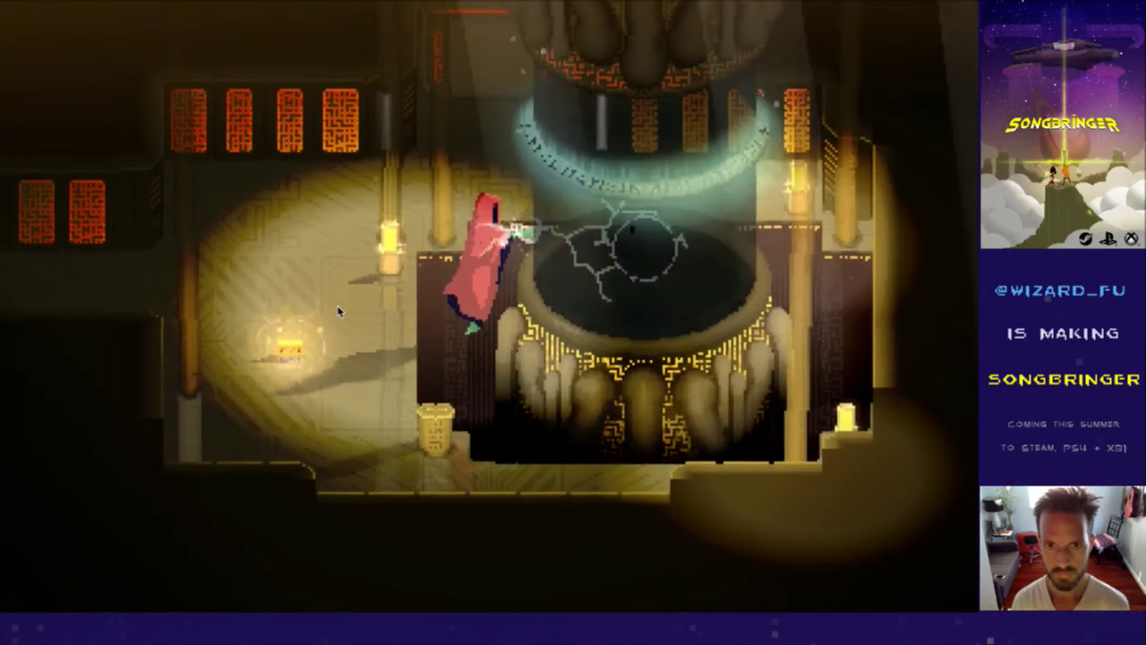
{"action": "key", "text": "super+q"}
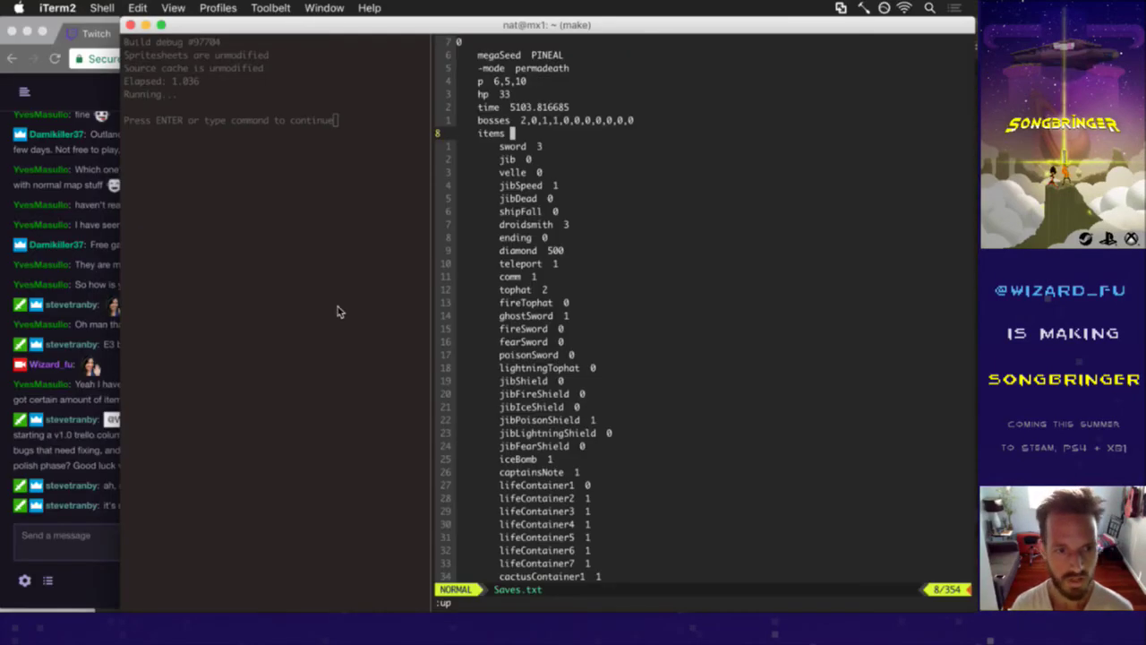
- Switch to Photoshop and compare release frames 7, 8 and 9 to check the transition between the figure's poses and bolts
{"action": "key", "text": "super+Tab"}
{"action": "key", "text": "super+Tab"}
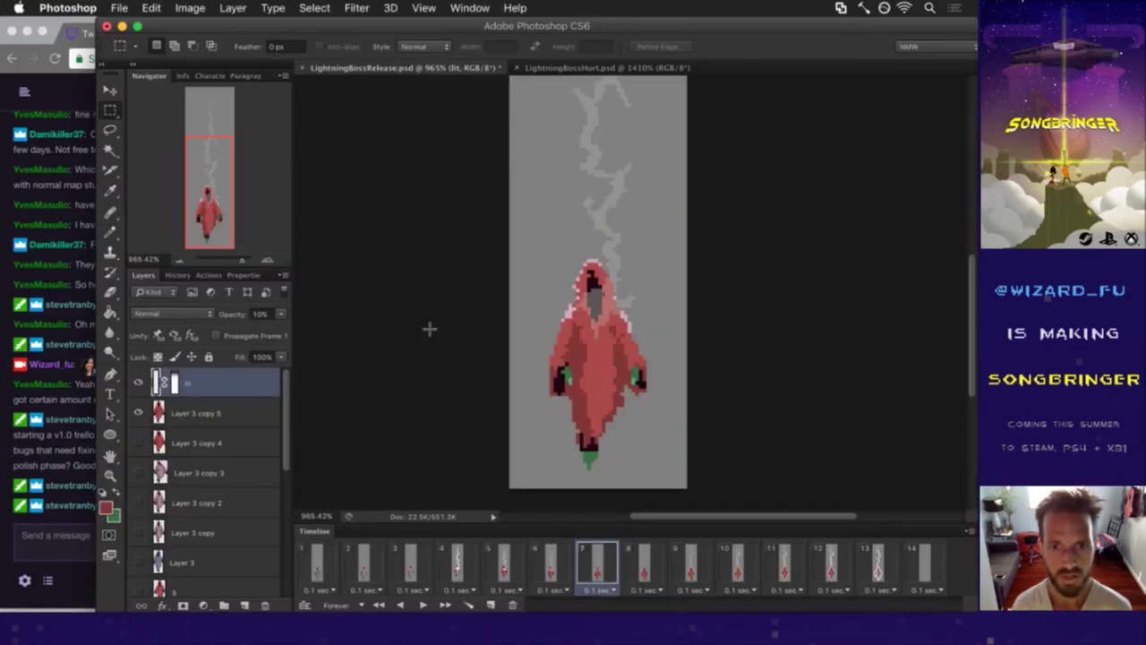
{"action": "left_click", "coordinate": [539, 562]}
{"action": "left_click", "coordinate": [587, 563]}
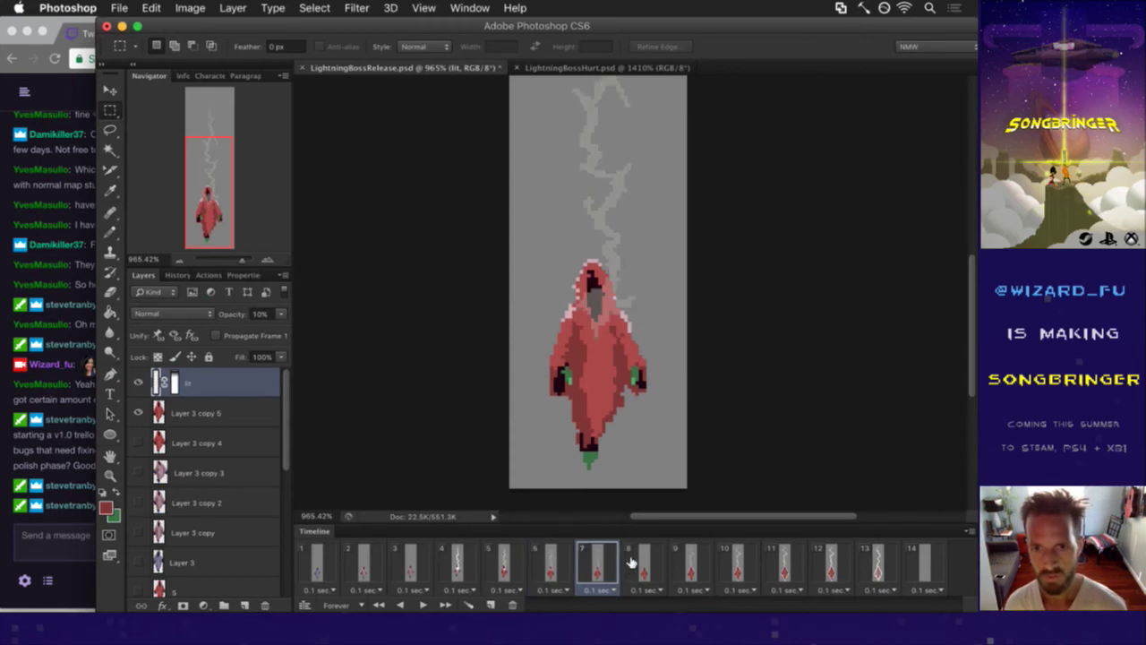
{"action": "left_click", "coordinate": [636, 562]}
{"action": "left_click", "coordinate": [686, 559]}
{"action": "left_click", "coordinate": [647, 557]}
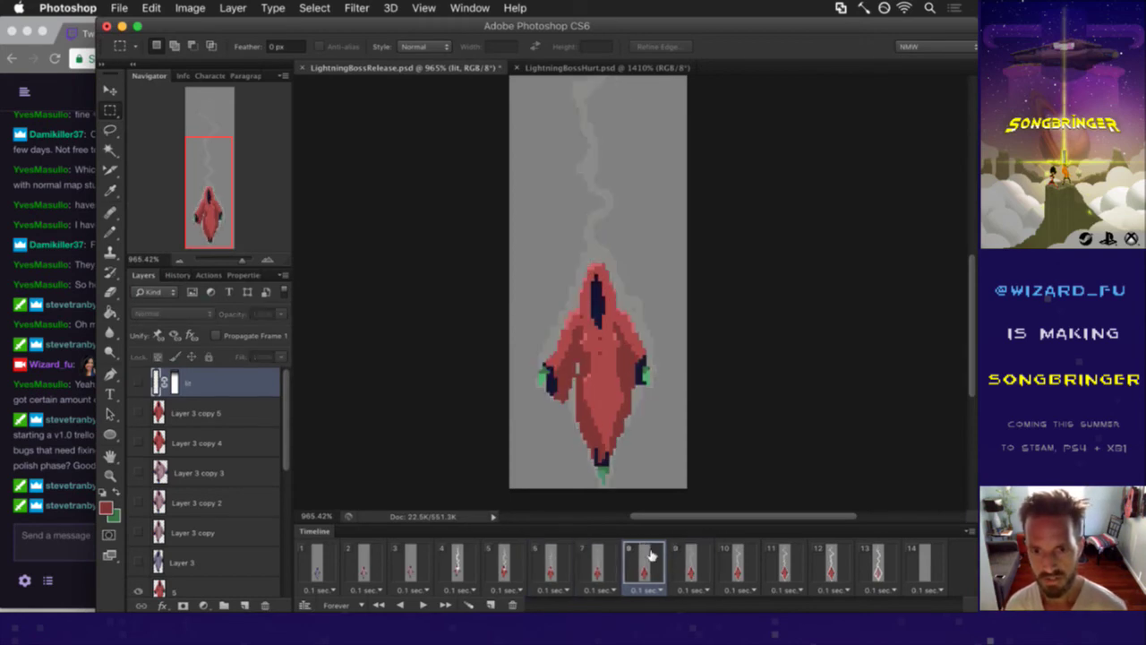
{"action": "left_click", "coordinate": [599, 557]}
{"action": "left_click", "coordinate": [646, 562]}
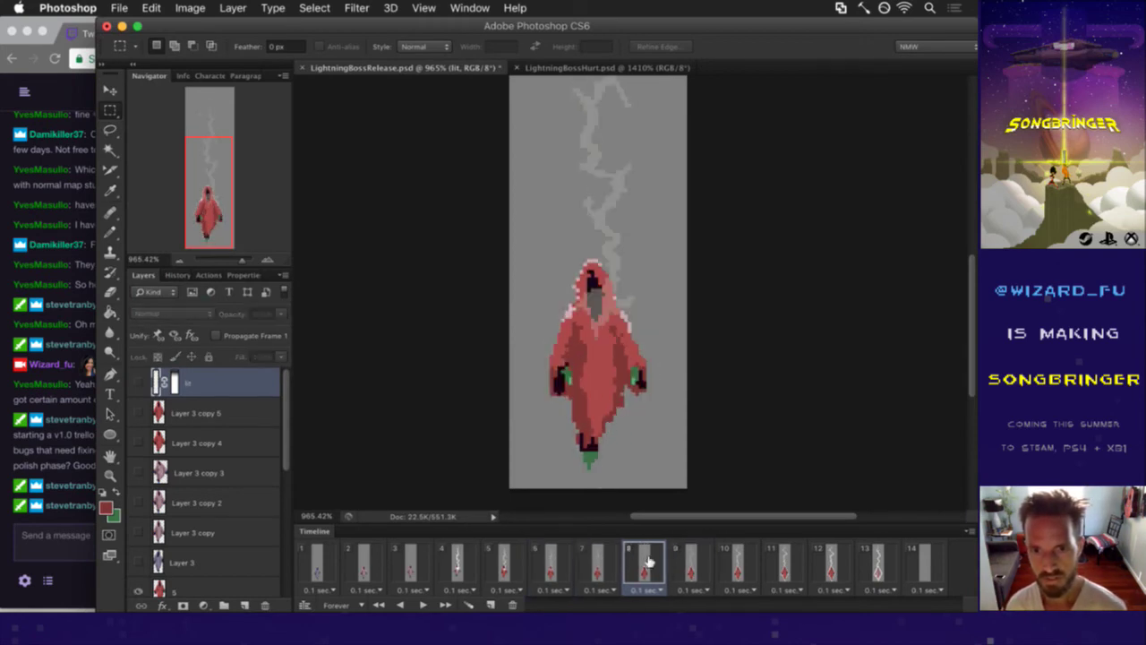
{"action": "left_click", "coordinate": [699, 563]}
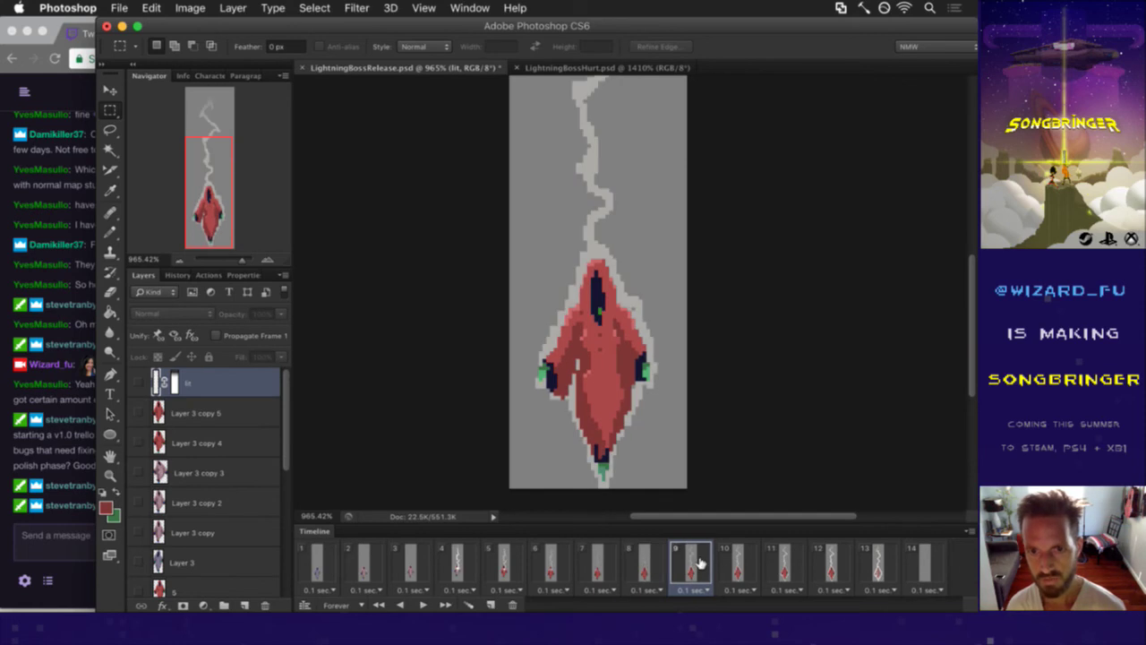
{"action": "left_click", "coordinate": [645, 559]}
{"action": "left_click", "coordinate": [598, 557]}
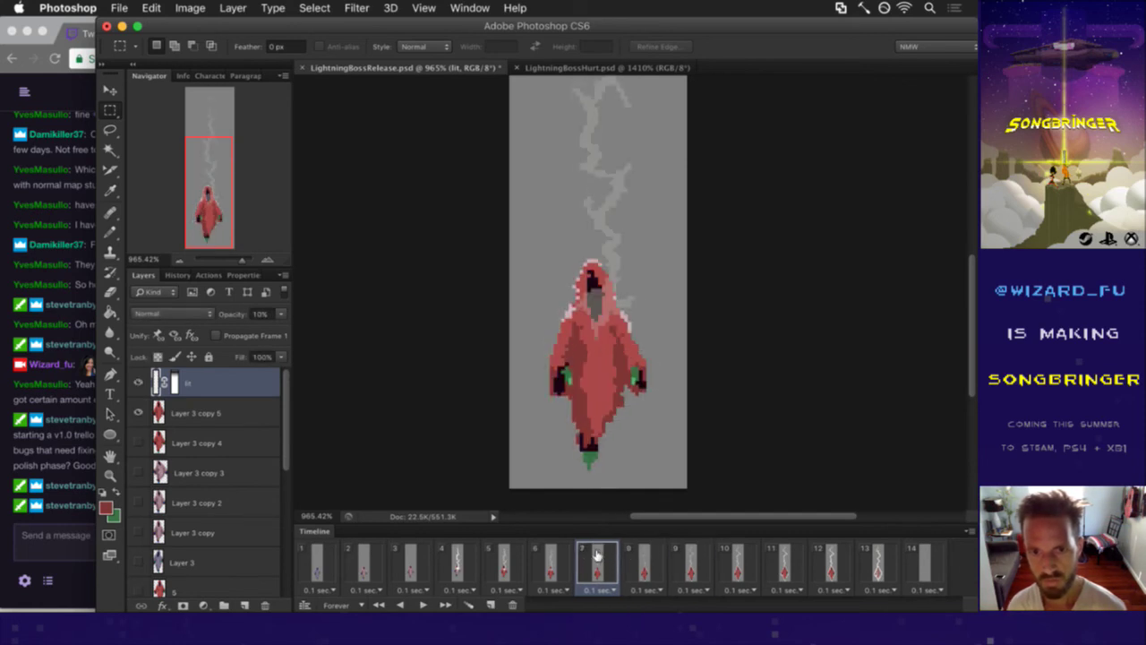
{"action": "left_click", "coordinate": [648, 561]}
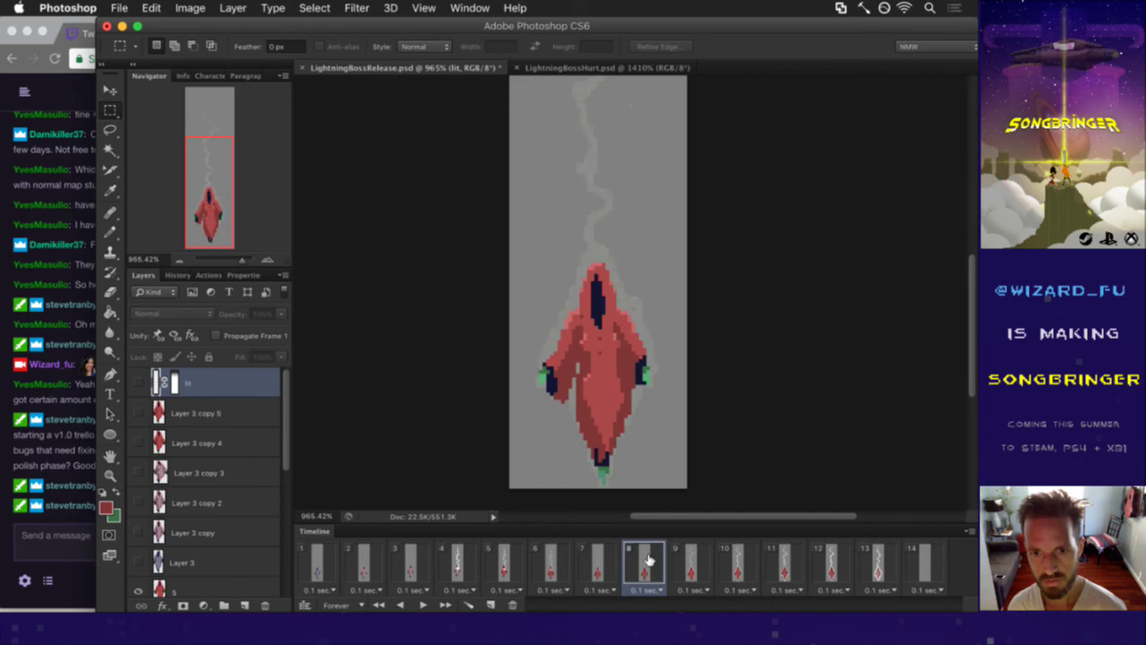
- Step through release frames 9 to 13, recheck frames 7 and 8, and glance at the Twitch chat
{"action": "left_click", "coordinate": [693, 564]}
{"action": "left_click", "coordinate": [743, 562]}
{"action": "left_click", "coordinate": [788, 562]}
{"action": "left_click", "coordinate": [833, 562]}
{"action": "left_click", "coordinate": [881, 562]}
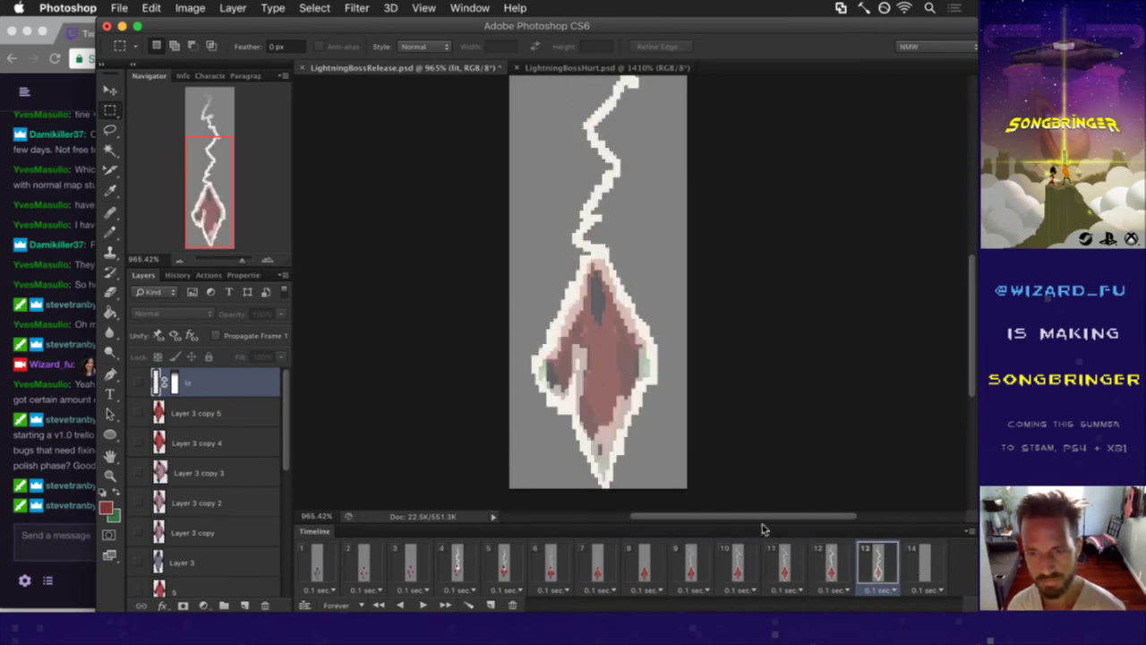
{"action": "left_click", "coordinate": [599, 566]}
{"action": "left_click", "coordinate": [644, 561]}
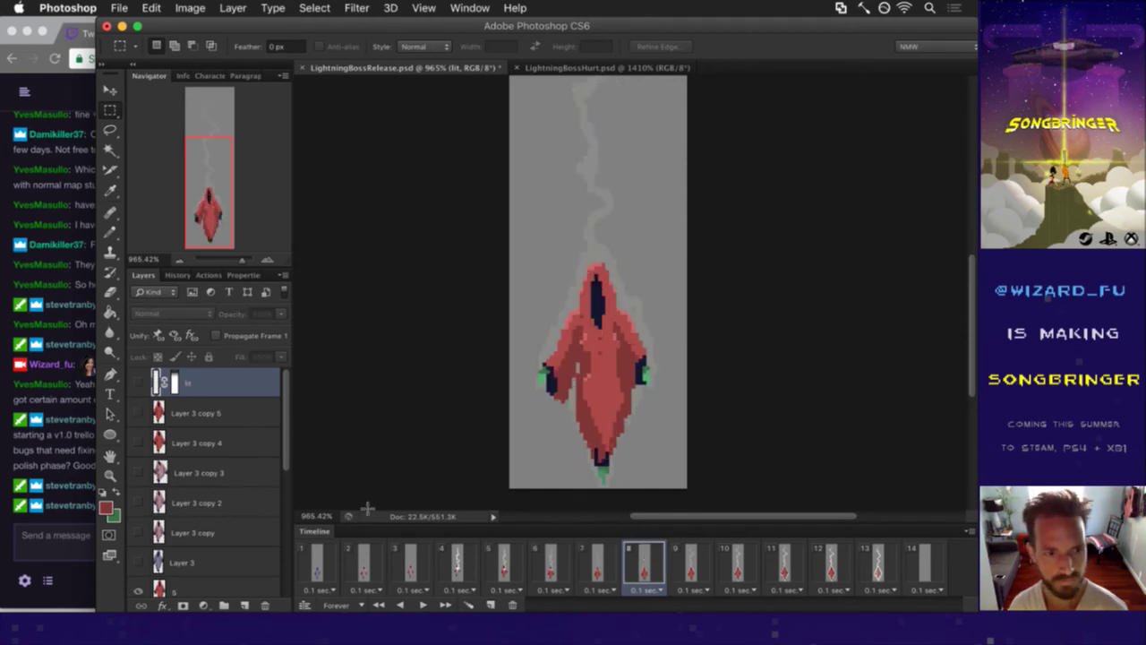
{"action": "left_click", "coordinate": [75, 539]}
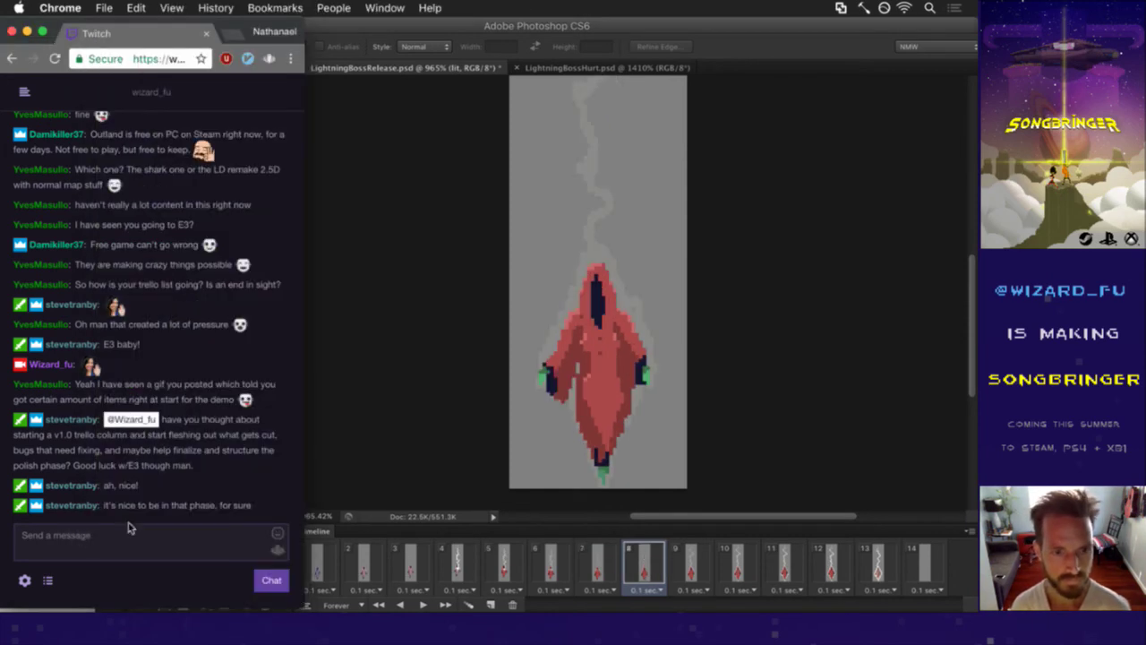
{"action": "left_click", "coordinate": [402, 439]}
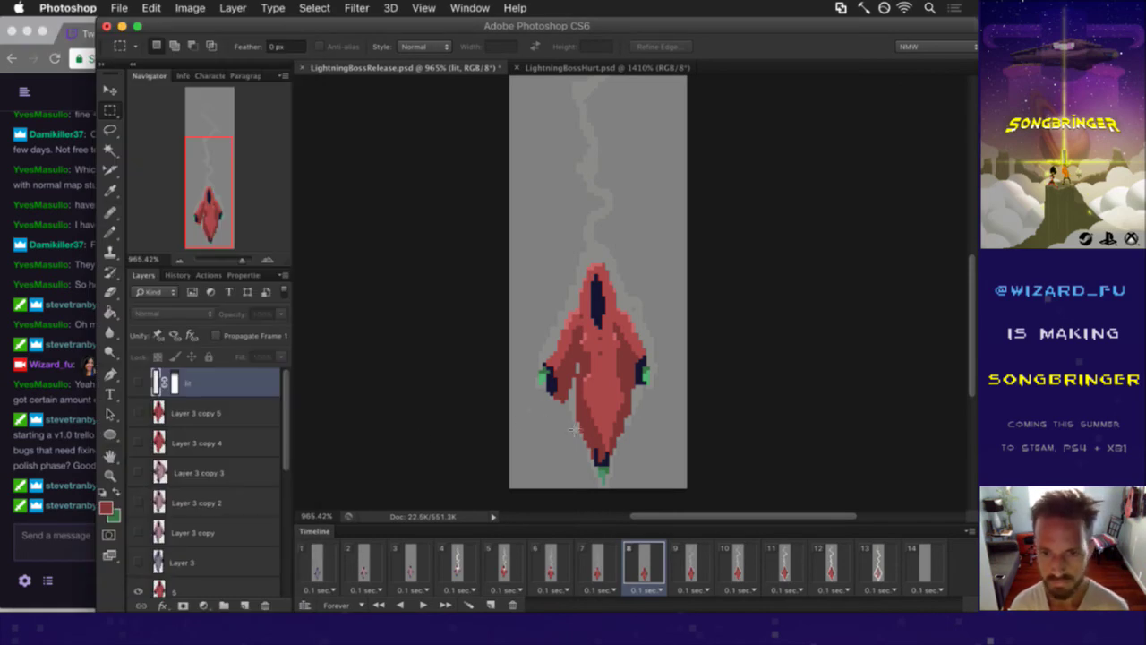
- Make layer 5 active in frame 8 and try a free transform on the robed figure's left arm
{"action": "left_click_drag", "start_coordinate": [533, 348], "coordinate": [530, 439]}
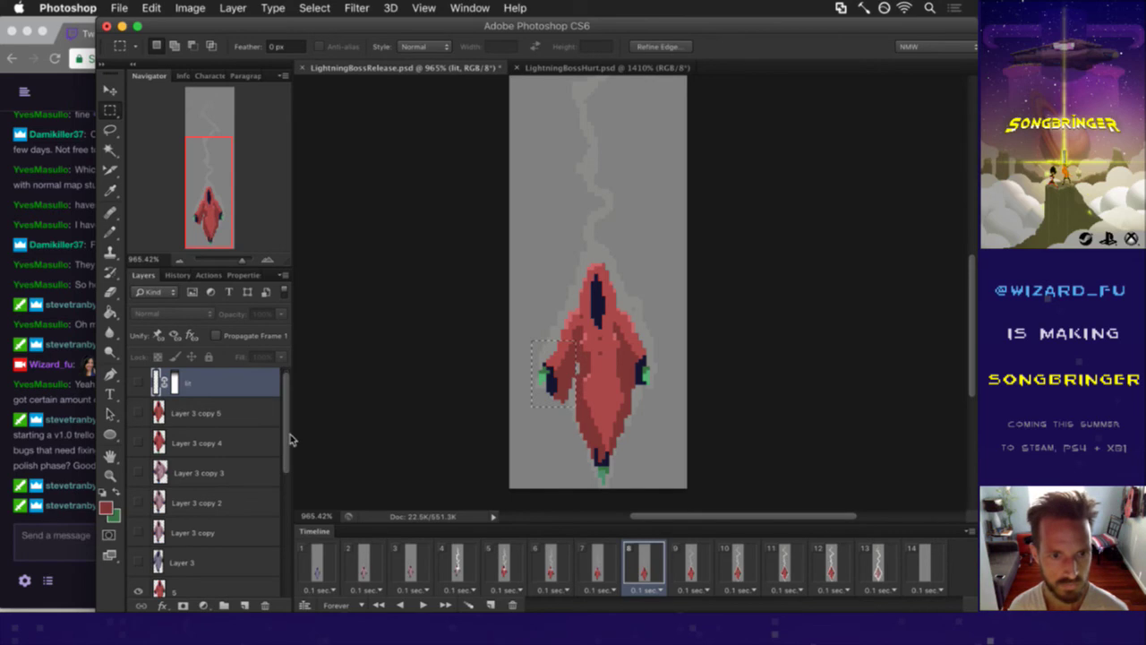
{"action": "scroll", "coordinate": [286, 437], "scroll_direction": "down", "scroll_amount": 4}
{"action": "left_click", "coordinate": [245, 471]}
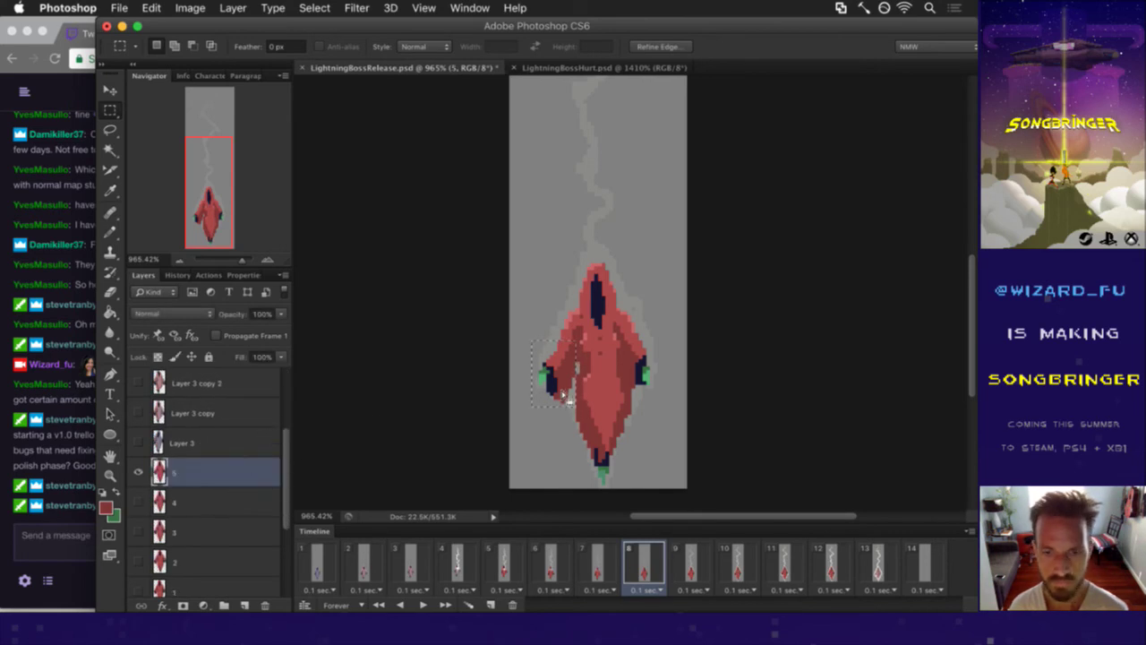
{"action": "key", "text": "v"}
{"action": "key", "text": "super+t"}
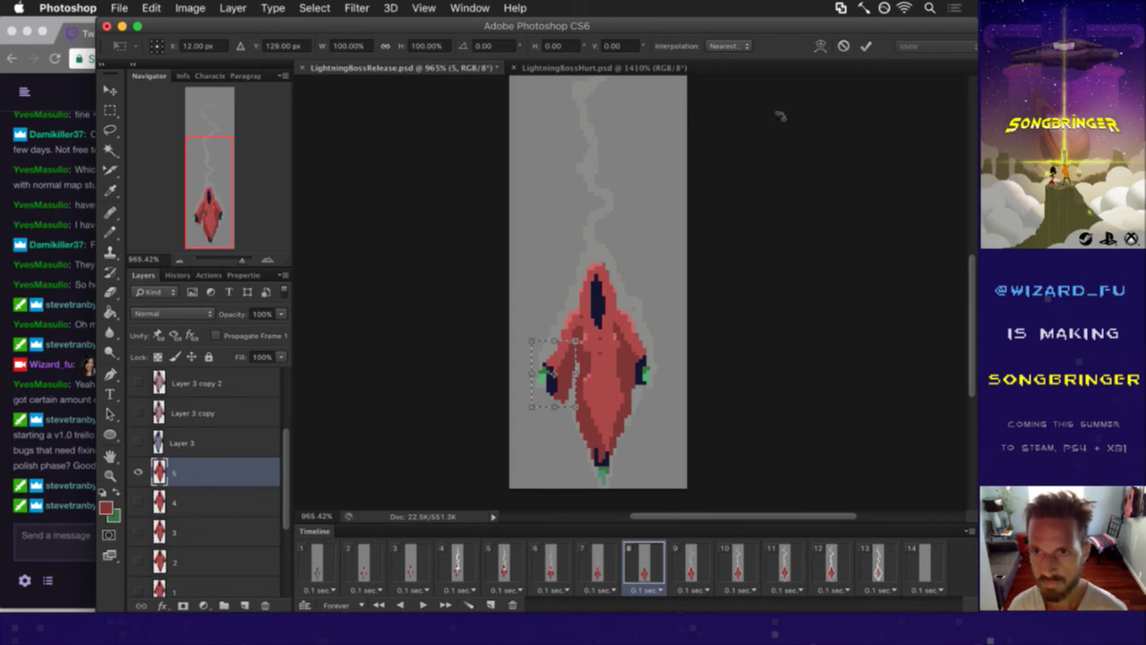
{"action": "left_click", "coordinate": [844, 47]}
- Select only the figure's left hand on layer 5, flip it horizontally and nudge it inward and up against the sleeve
{"action": "key", "text": "m"}
{"action": "left_click_drag", "start_coordinate": [537, 367], "coordinate": [556, 410]}
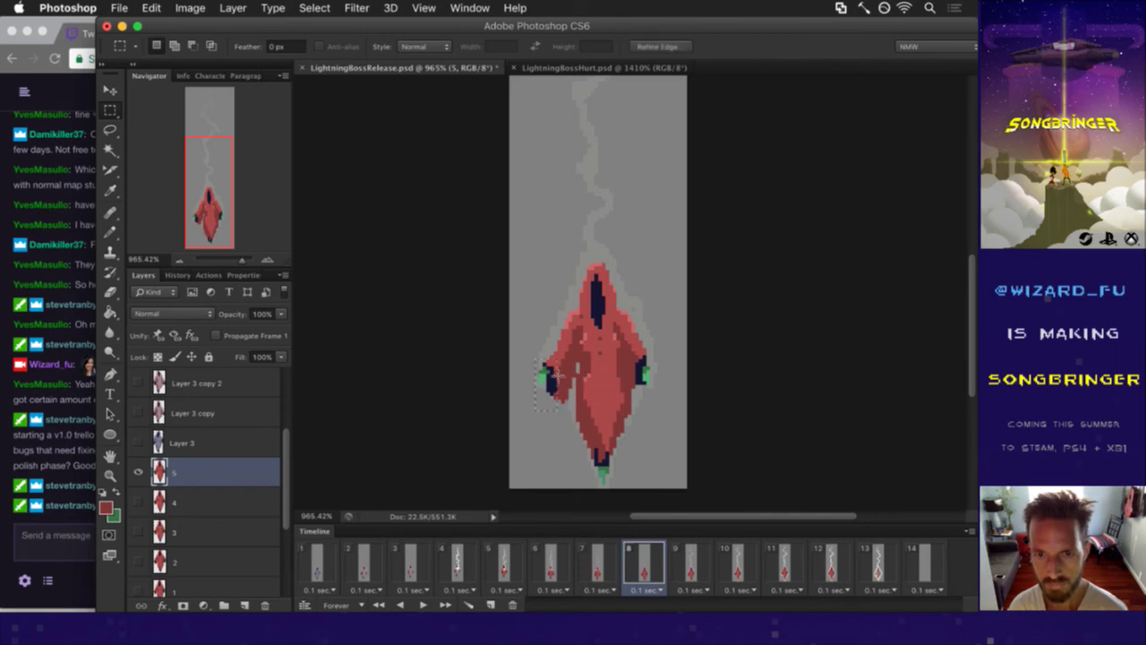
{"action": "key", "text": "v"}
{"action": "key", "text": "ctrl+t"}
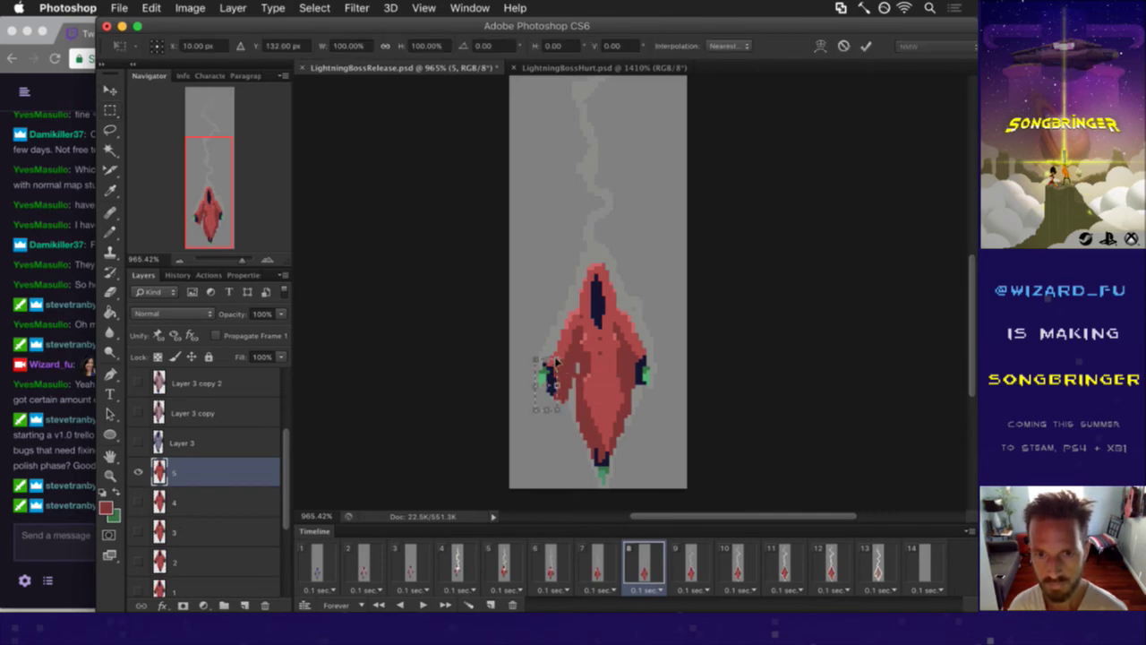
{"action": "right_click", "coordinate": [549, 366]}
{"action": "left_click", "coordinate": [598, 567]}
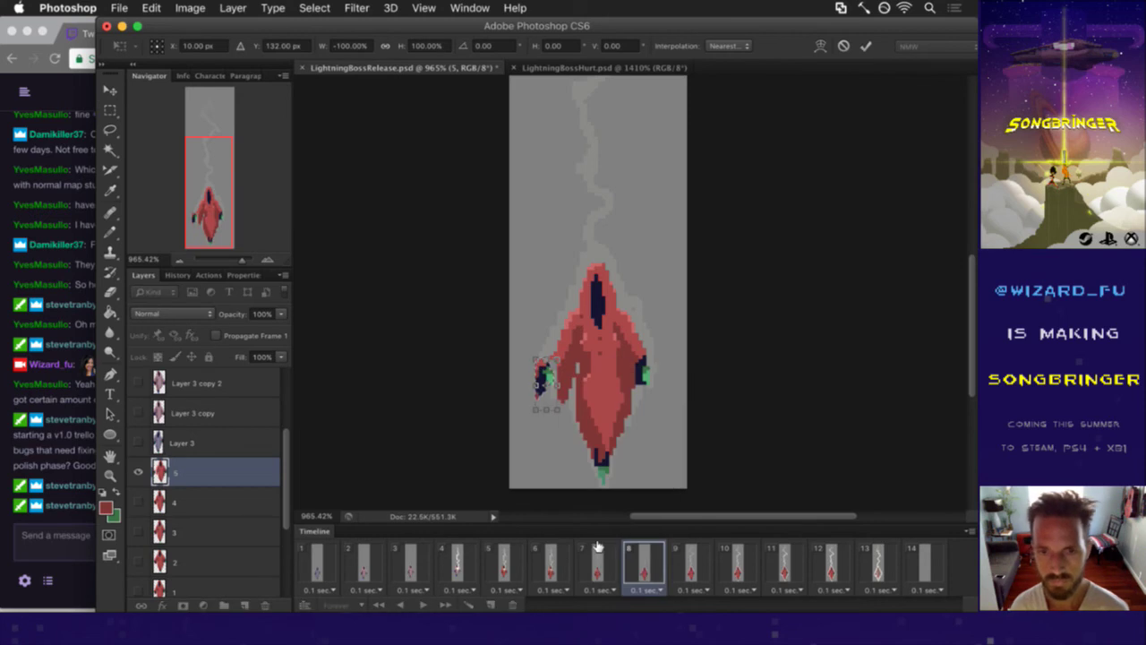
{"action": "key", "text": "Return"}
{"action": "key", "text": "Right"}
{"action": "key", "text": "Right"}
{"action": "key", "text": "Up"}
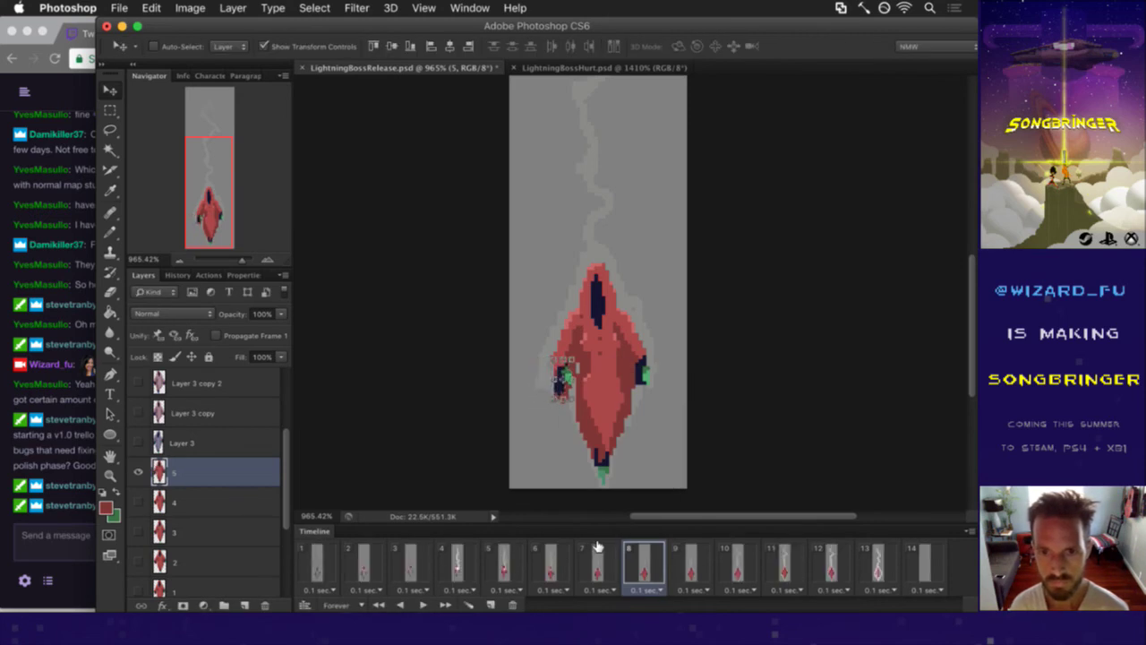
- Touch up the pixels around the flipped left hand with the Pencil, using the sampled robe red and dark navy
{"action": "key", "text": "m"}
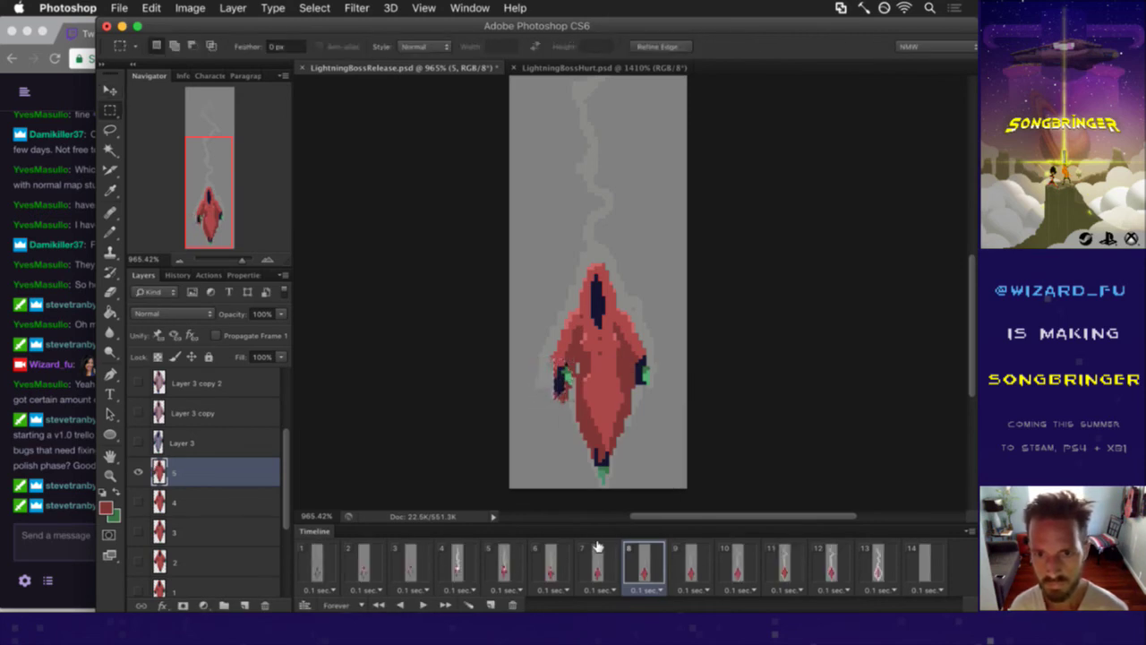
{"action": "key", "text": "b"}
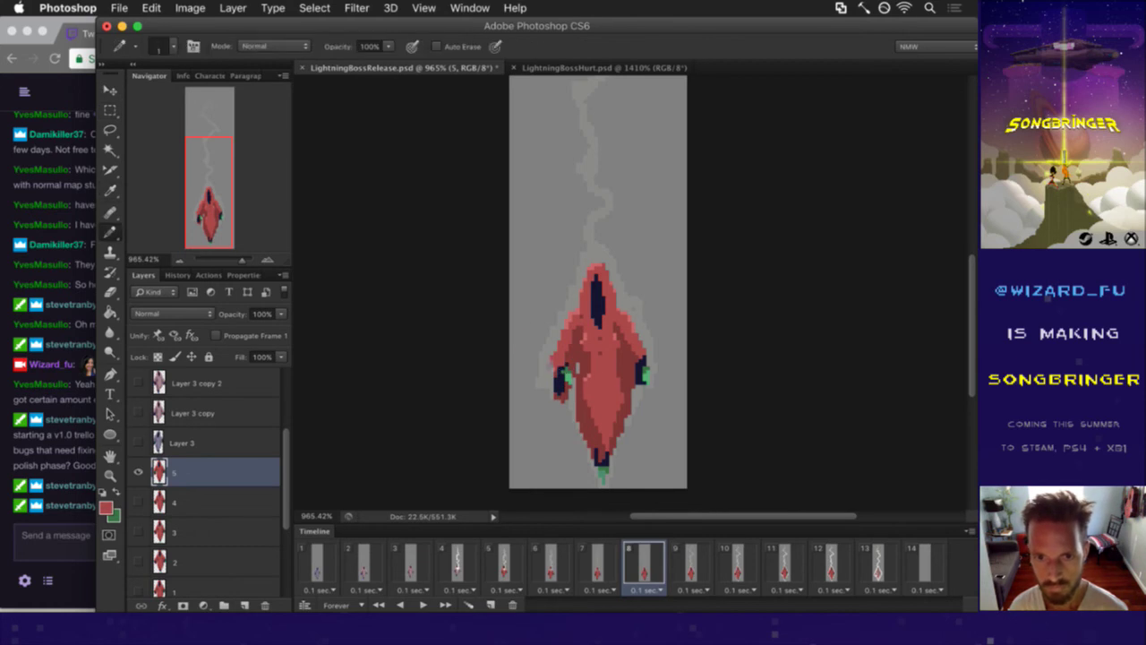
{"action": "left_click", "coordinate": [560, 383], "text": "alt"}
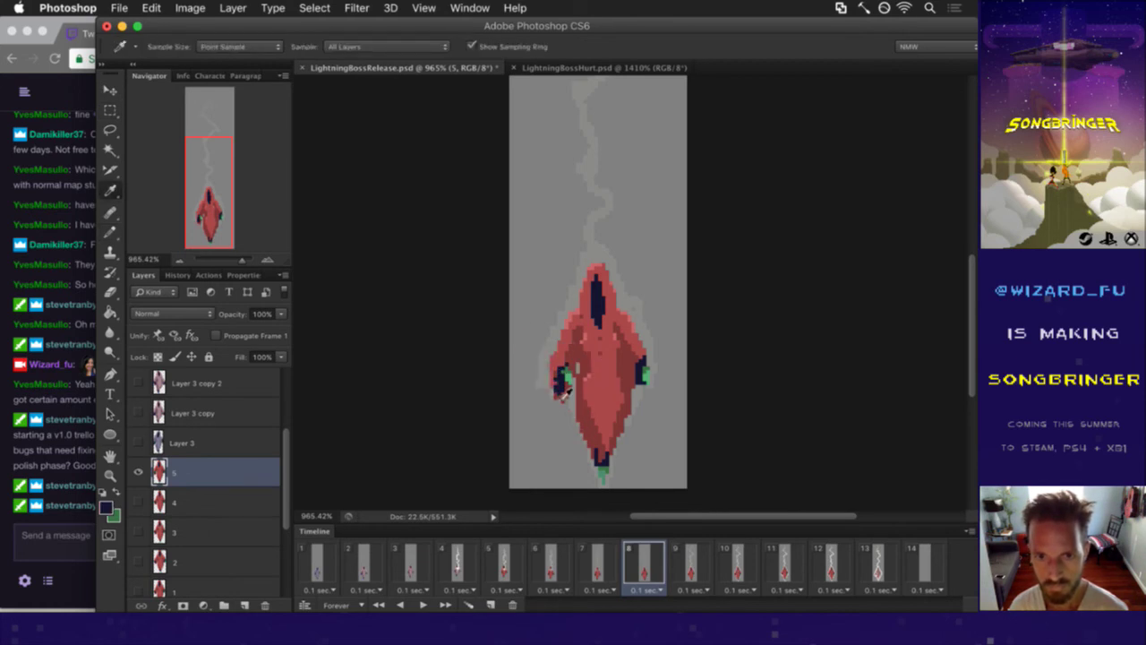
- Select the figure's right hand on layer 5, flip it horizontally and move it inward to meet the sleeve
{"action": "key", "text": "m"}
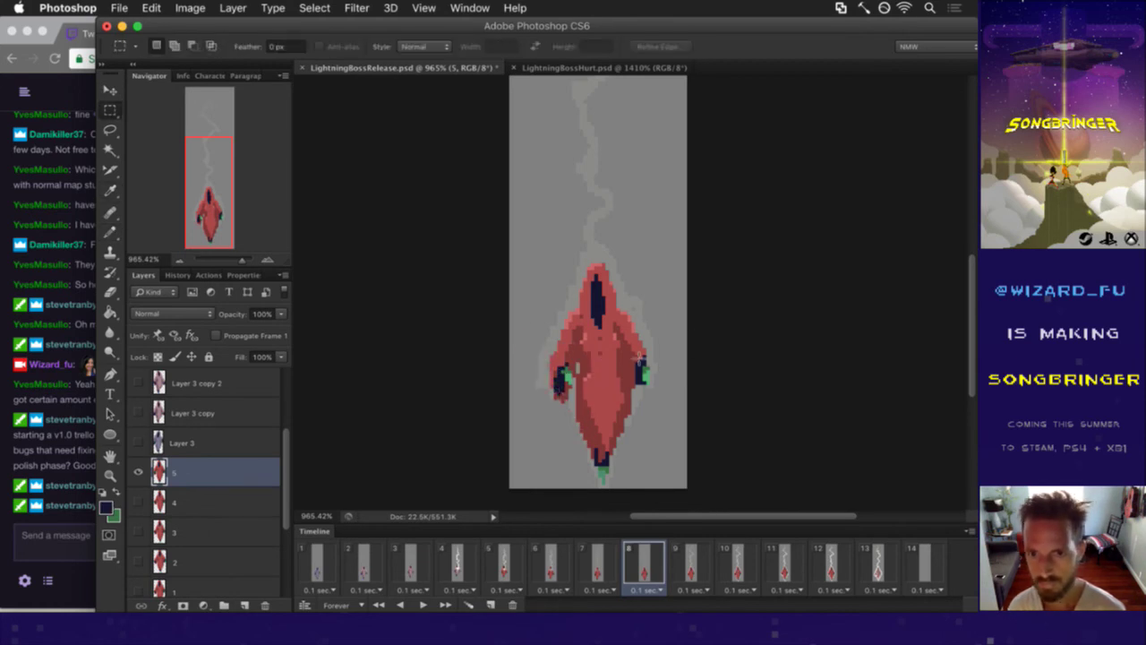
{"action": "left_click_drag", "start_coordinate": [633, 354], "coordinate": [662, 395]}
{"action": "key", "text": "v"}
{"action": "key", "text": "super+t"}
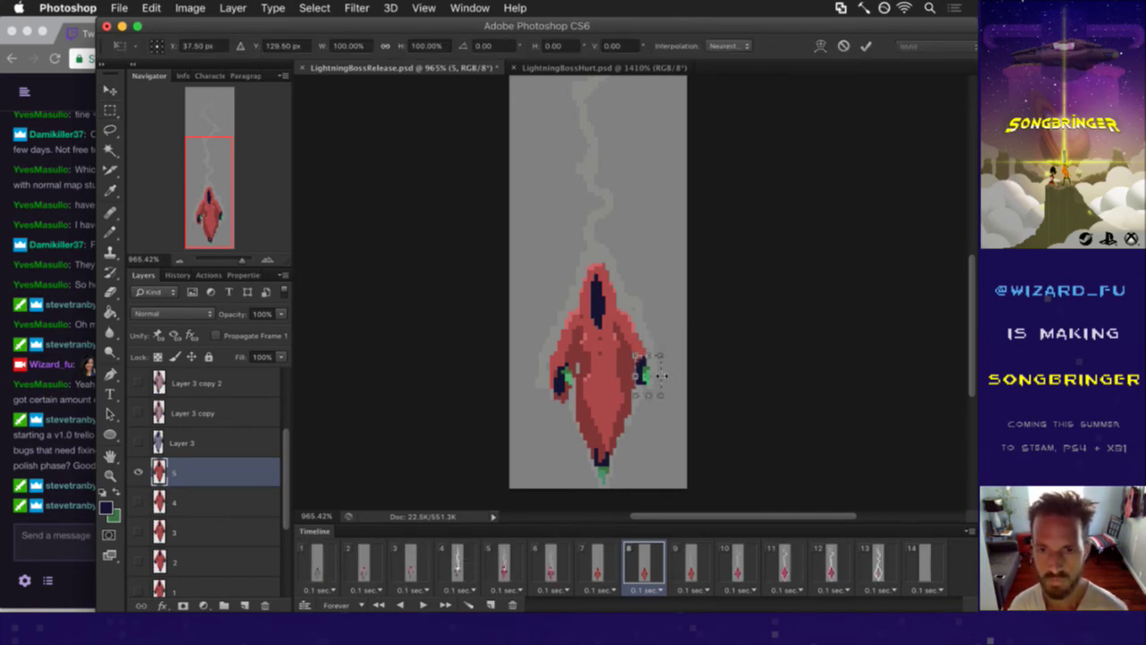
{"action": "right_click", "coordinate": [669, 345]}
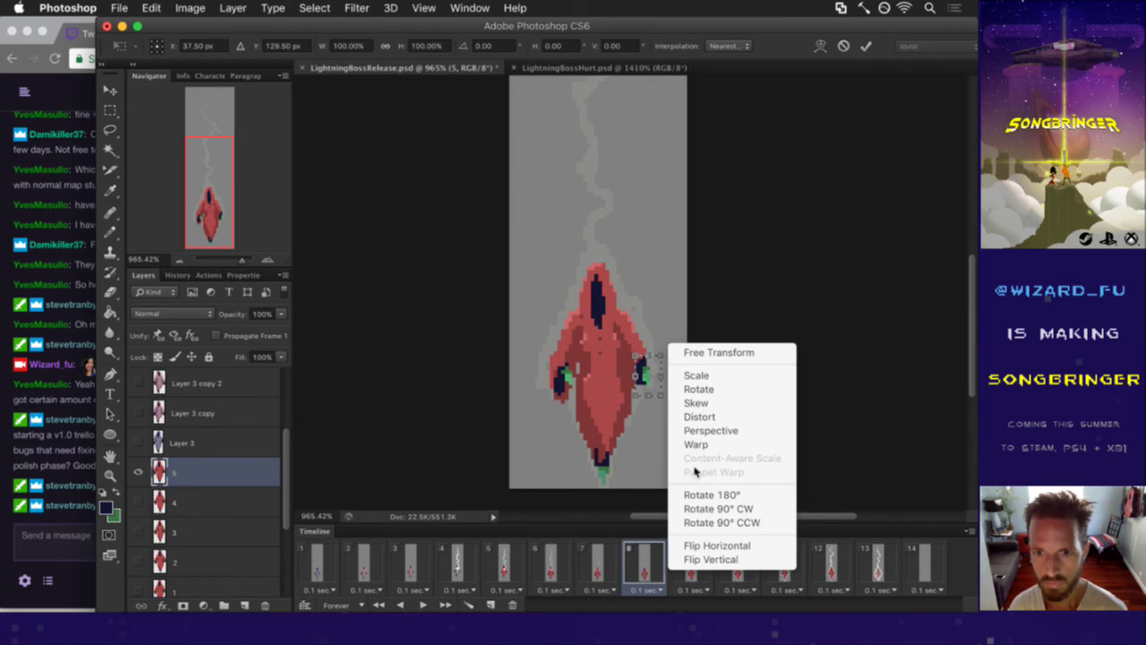
{"action": "key", "text": "Escape"}
{"action": "key", "text": "Return"}
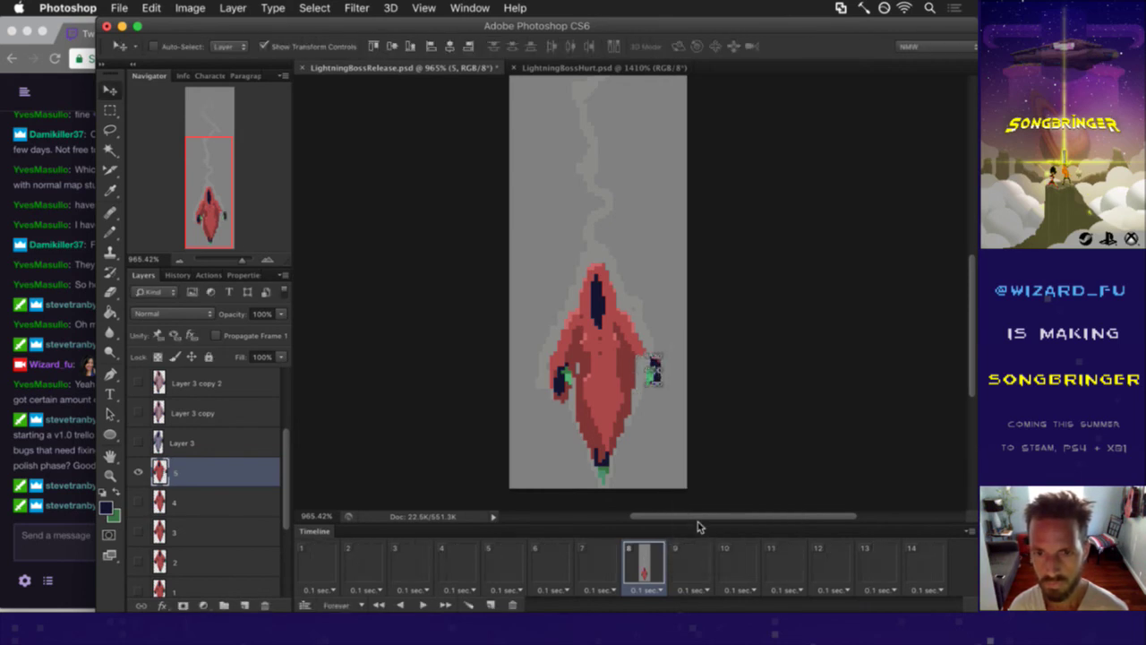
{"action": "key", "text": "m"}
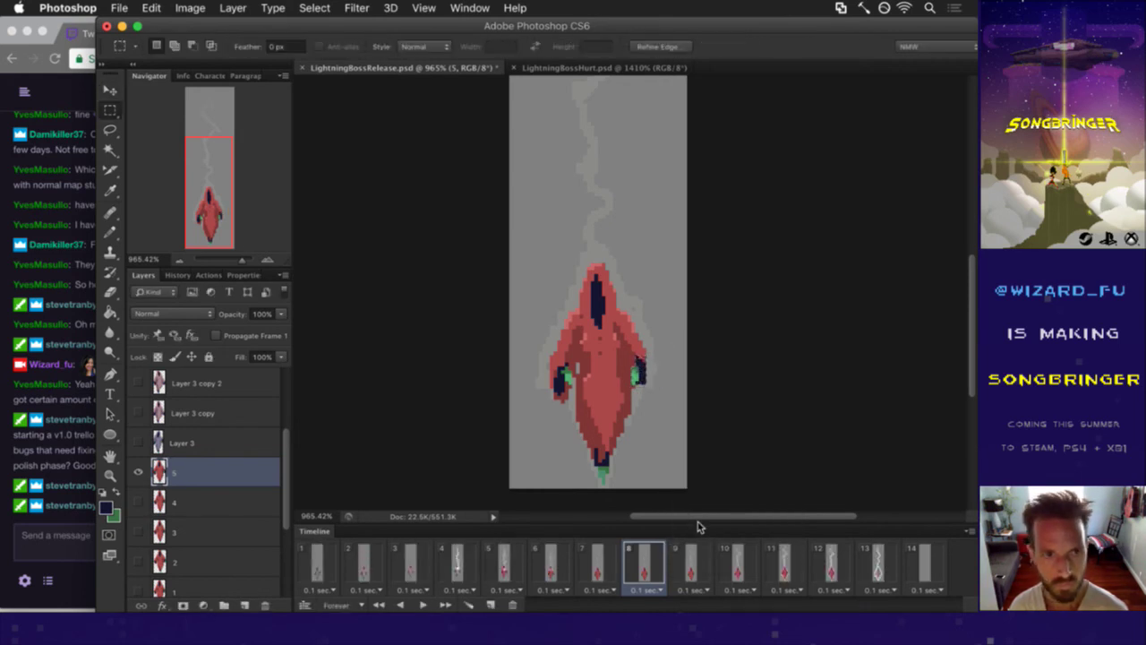
- Compare frame 8 with frame 7 and nudge the figure's right hand slightly down on layer 5
{"action": "left_click", "coordinate": [597, 564]}
{"action": "left_click", "coordinate": [642, 564]}
{"action": "left_click", "coordinate": [610, 562]}
{"action": "left_click", "coordinate": [642, 564]}
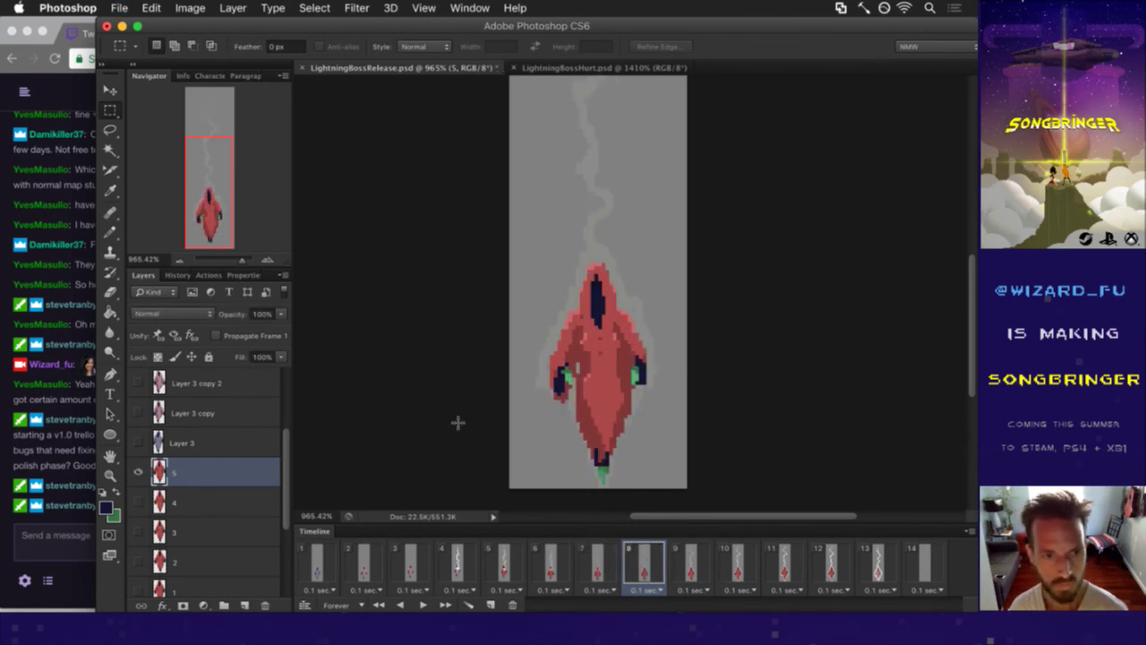
{"action": "left_click_drag", "start_coordinate": [626, 353], "coordinate": [647, 405]}
{"action": "key", "text": "v"}
{"action": "key", "text": "ctrl+d"}
{"action": "key", "text": "m"}
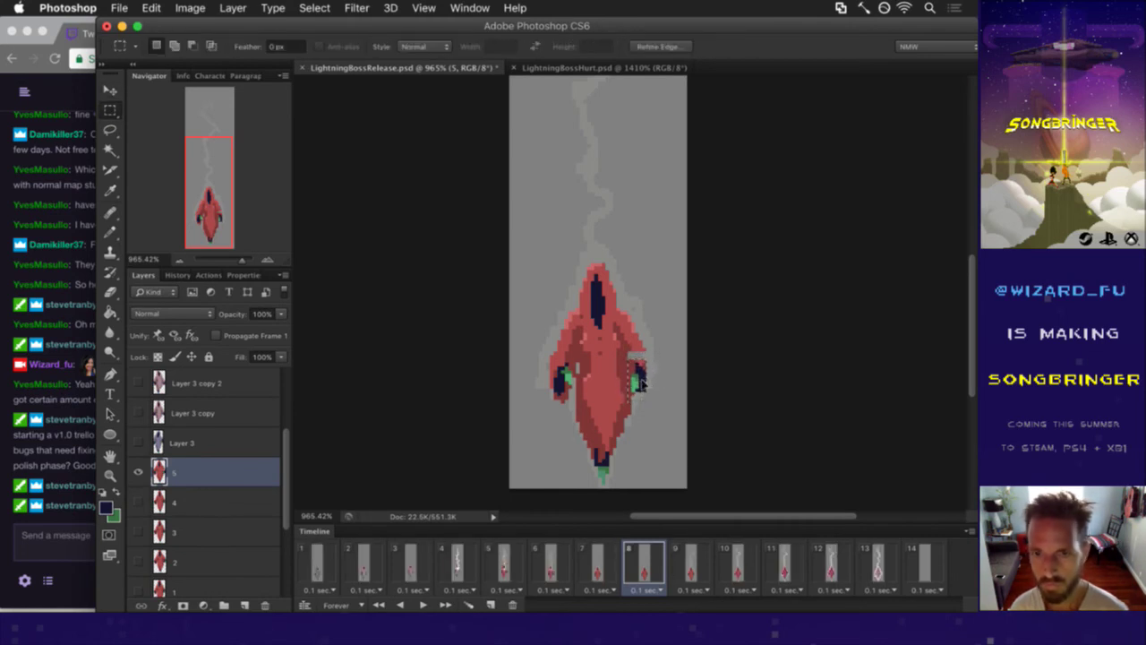
- Fill the gap between the right sleeve and hand with the Pencil, using reds sampled from the robe
{"action": "key", "text": "i"}
{"action": "left_click", "coordinate": [632, 345]}
{"action": "key", "text": "b"}
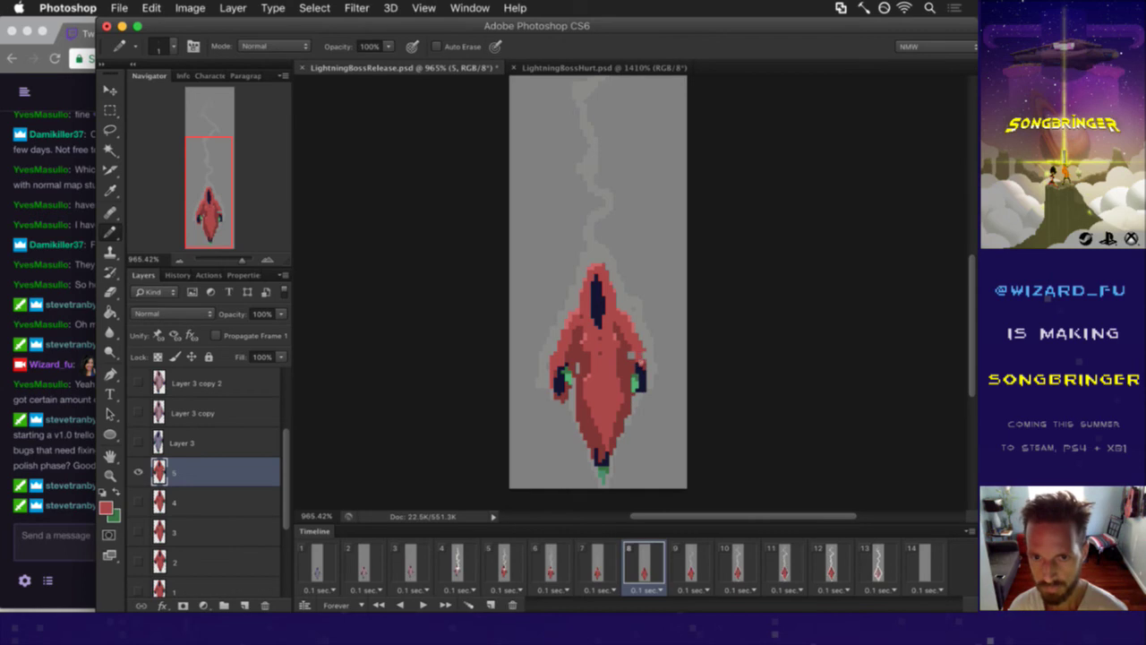
{"action": "left_click", "coordinate": [634, 362], "text": "alt"}
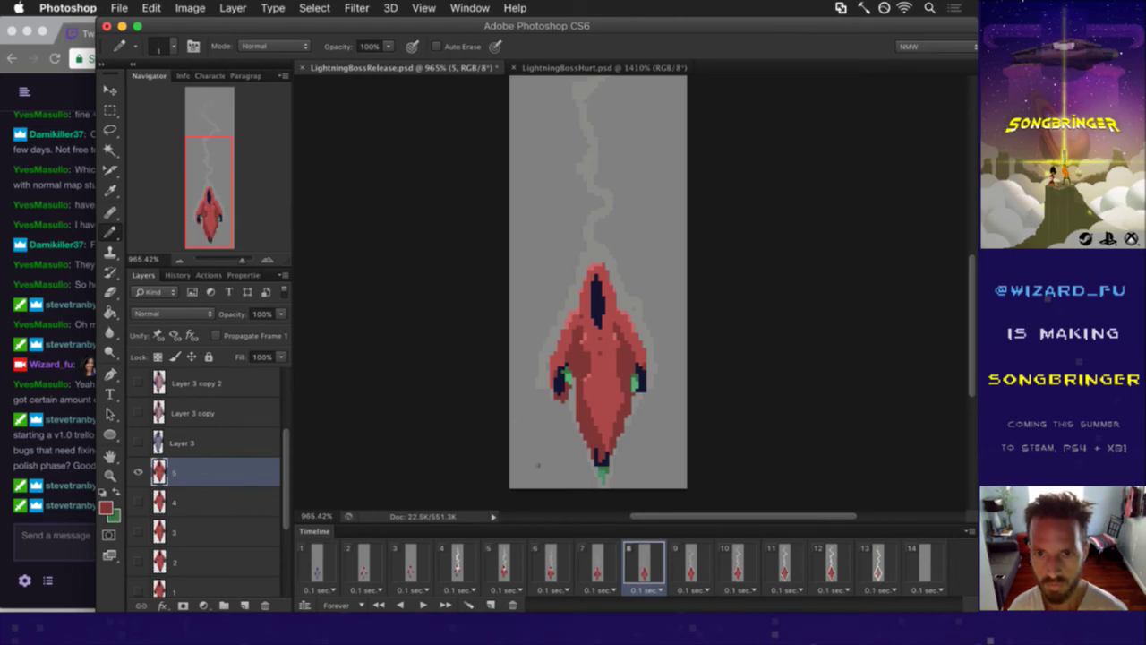
- Flip between release frames 5 to 8 to check how the hands and the robe's tip line up
{"action": "left_click", "coordinate": [600, 558]}
{"action": "left_click", "coordinate": [641, 559]}
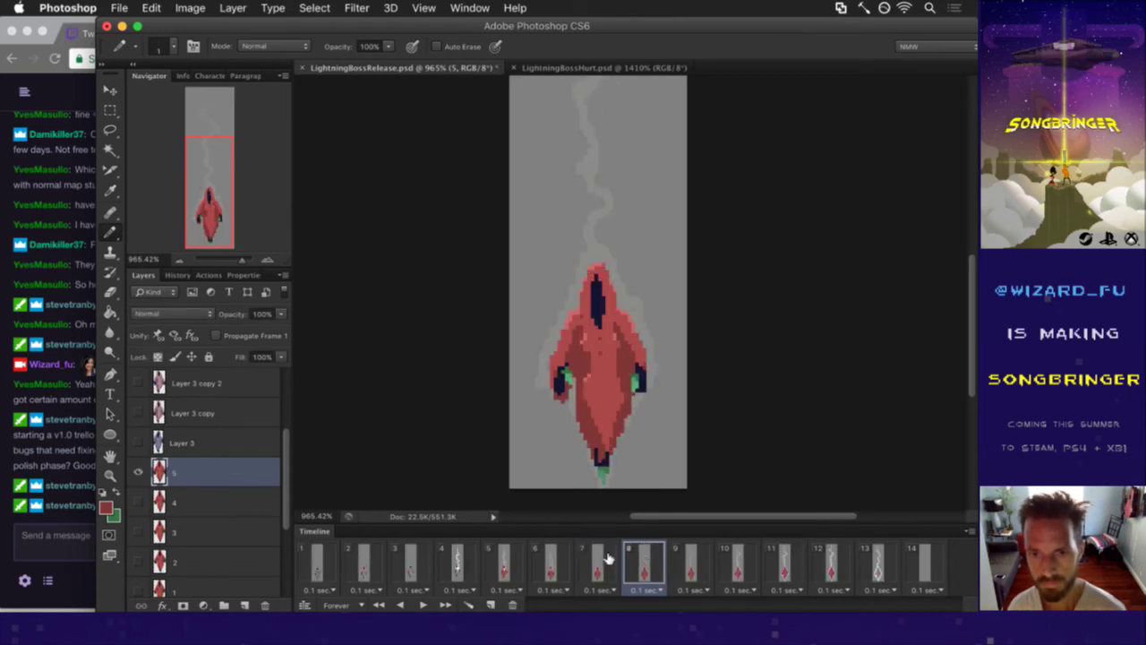
{"action": "left_click", "coordinate": [607, 558]}
{"action": "left_click", "coordinate": [640, 553]}
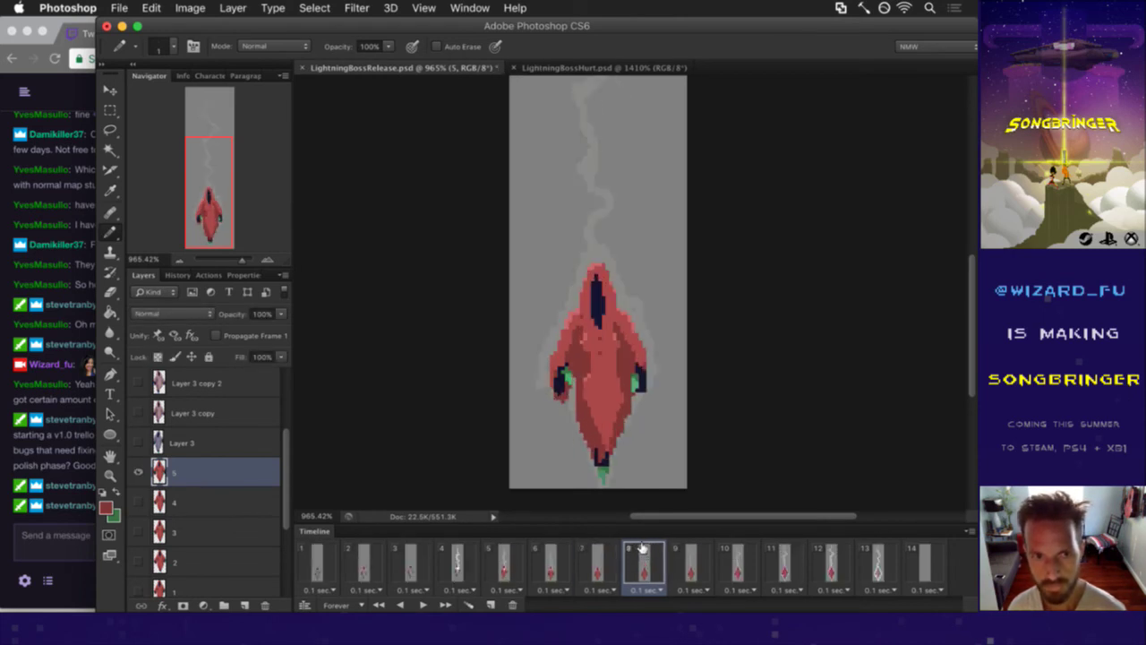
{"action": "left_click", "coordinate": [602, 560]}
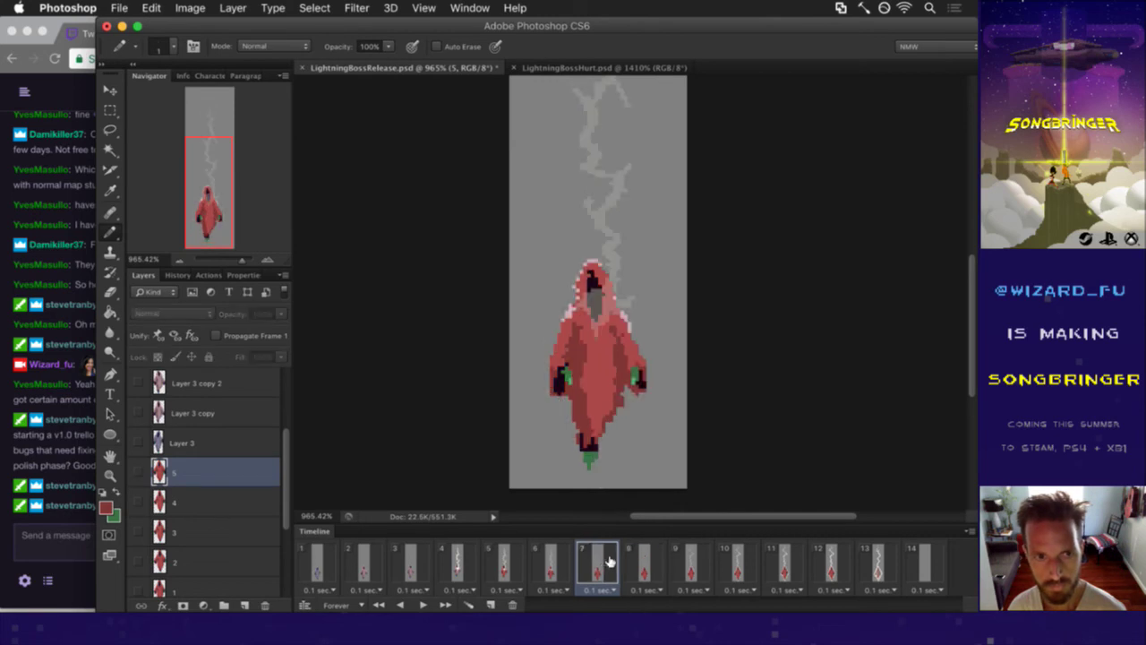
{"action": "left_click", "coordinate": [633, 557]}
{"action": "left_click", "coordinate": [593, 562]}
{"action": "left_click", "coordinate": [555, 560]}
{"action": "left_click", "coordinate": [598, 564]}
{"action": "left_click", "coordinate": [527, 560]}
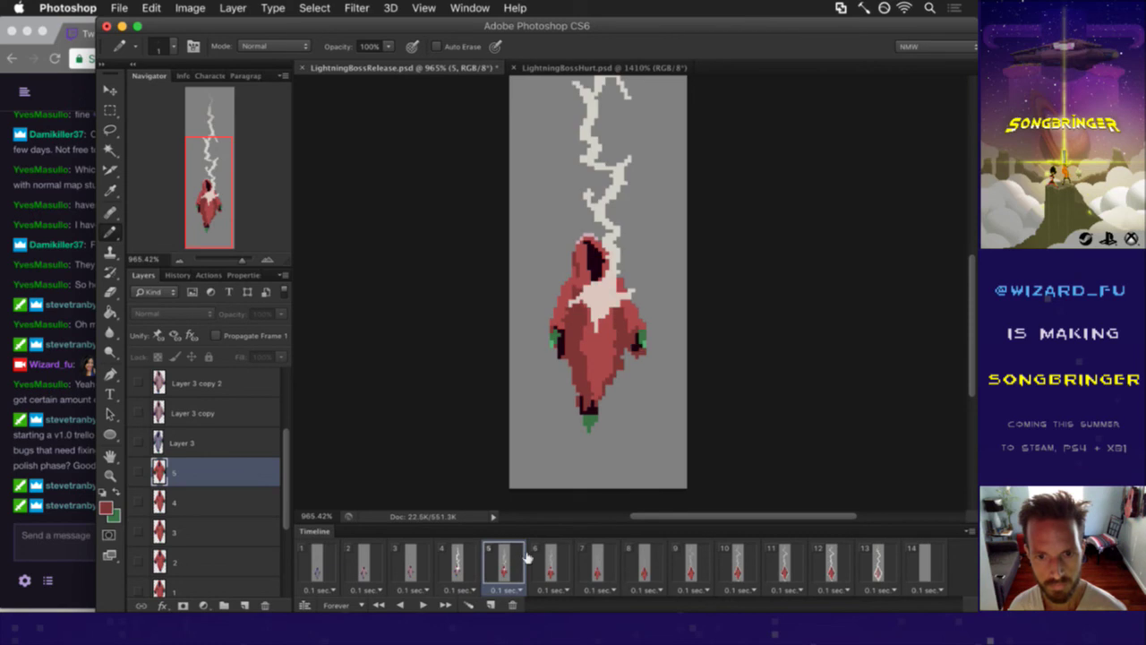
{"action": "left_click", "coordinate": [552, 561]}
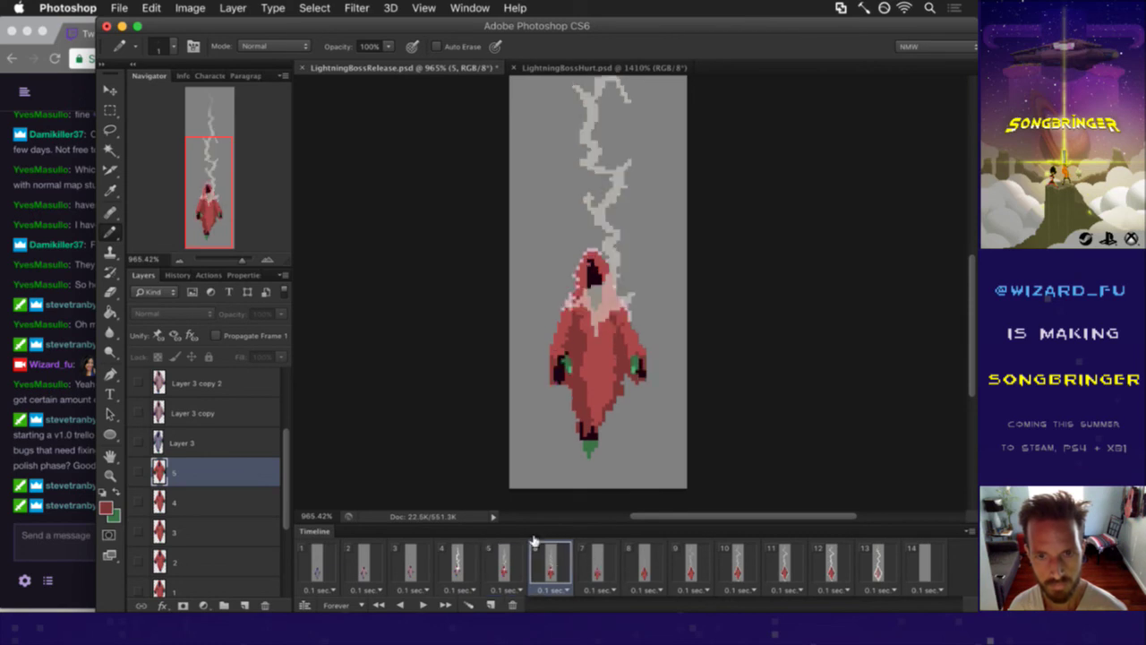
- In frame 6, select the robe's lower tip and feet on Layer 3 copy 5 and nudge them slightly right
{"action": "scroll", "coordinate": [280, 434], "scroll_direction": "up", "scroll_amount": 1}
{"action": "scroll", "coordinate": [280, 434], "scroll_direction": "up", "scroll_amount": 3}
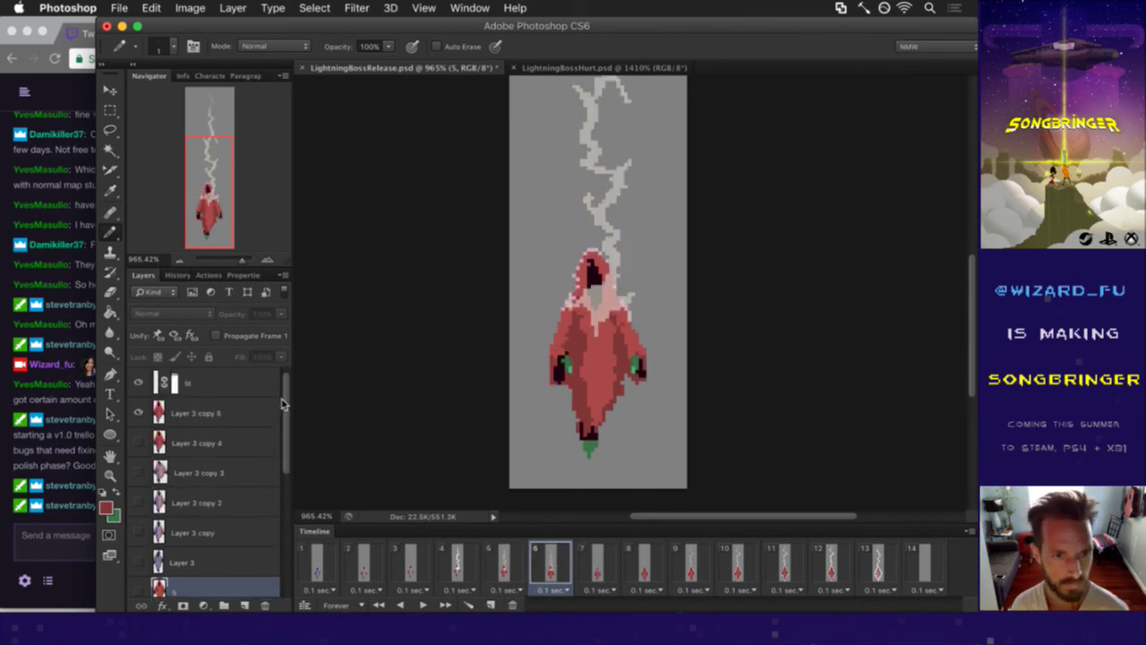
{"action": "left_click", "coordinate": [227, 413]}
{"action": "key", "text": "m"}
{"action": "left_click_drag", "start_coordinate": [566, 408], "coordinate": [616, 457]}
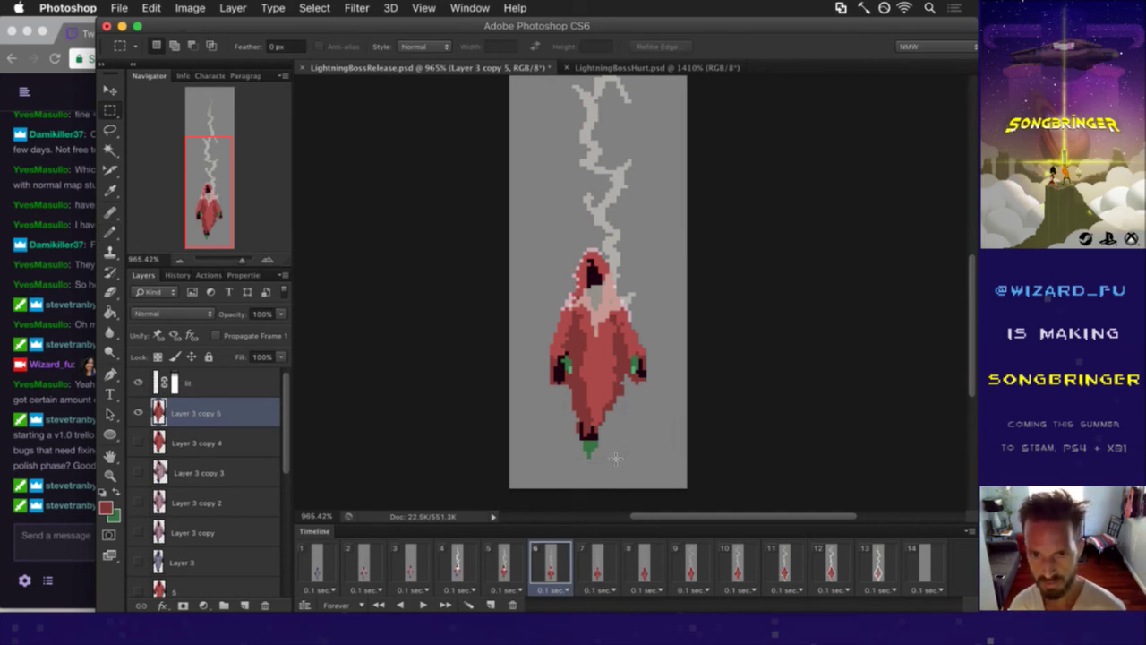
{"action": "key", "text": "v"}
{"action": "key", "text": "Right"}
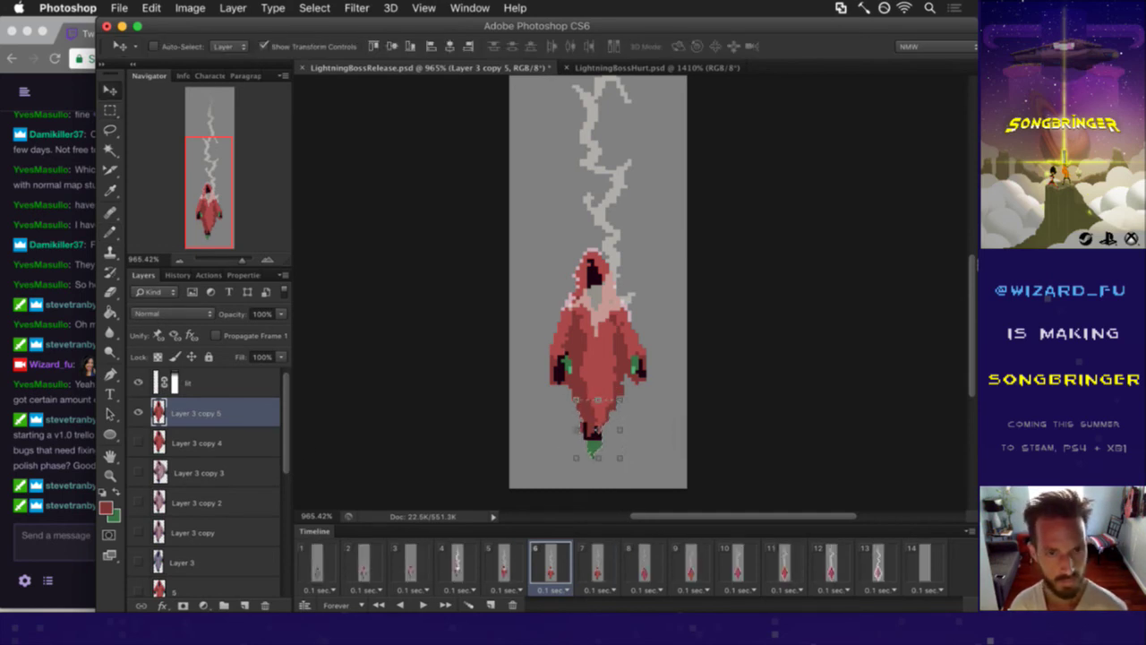
{"action": "key", "text": "m"}
{"action": "left_click", "coordinate": [666, 385]}
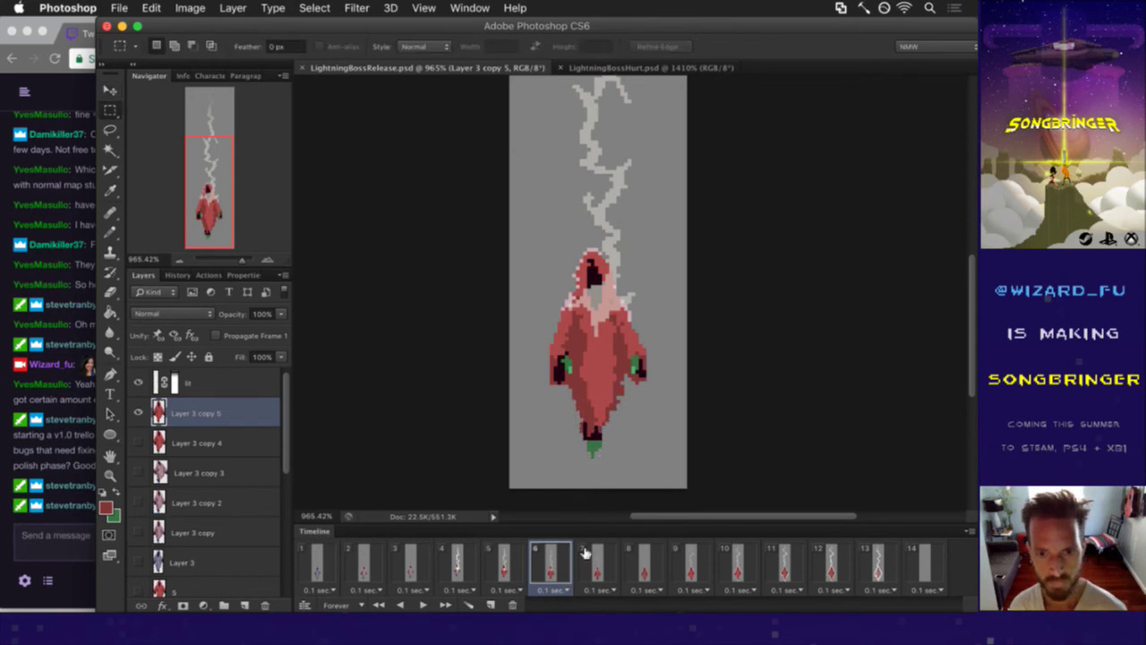
- In frame 7, nudge the robe's lower tip on Layer 3 copy 5 right, and shift just the feet further right
{"action": "left_click", "coordinate": [596, 563]}
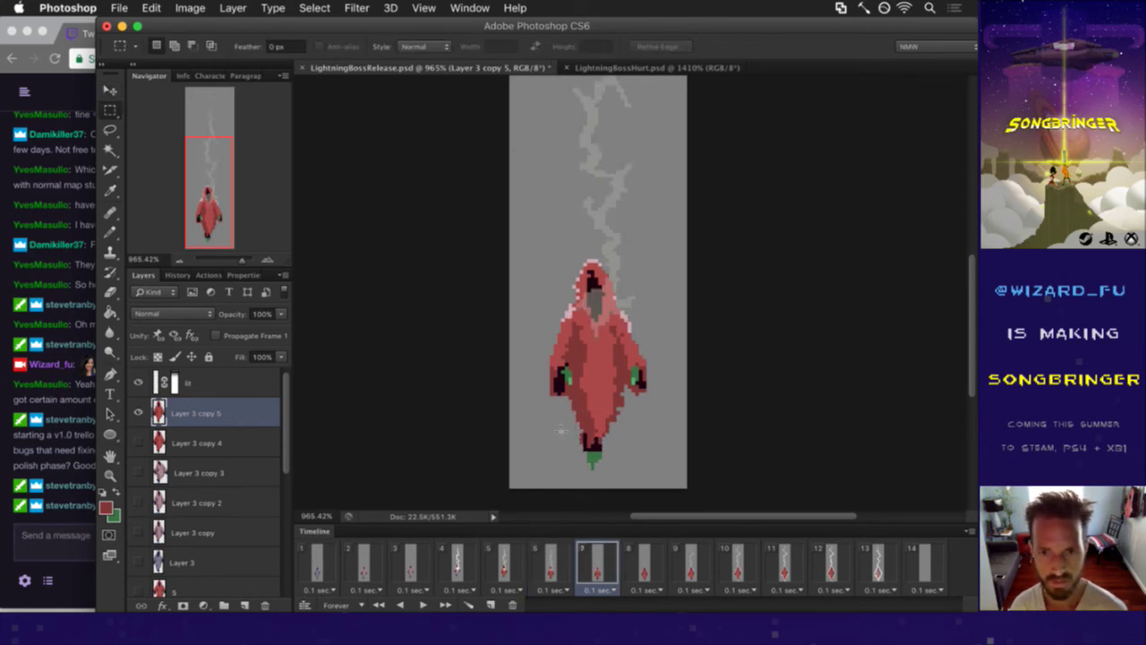
{"action": "left_click_drag", "start_coordinate": [558, 410], "coordinate": [621, 472]}
{"action": "key", "text": "ctrl+Right"}
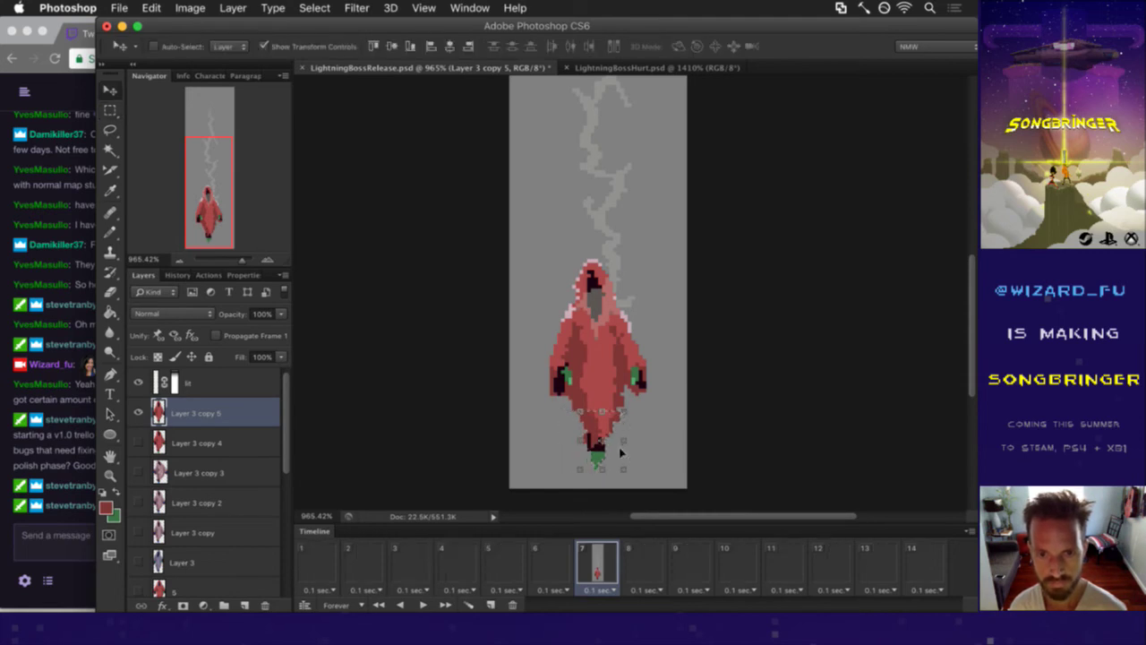
{"action": "left_click_drag", "start_coordinate": [618, 432], "coordinate": [590, 403]}
{"action": "key", "text": "ctrl+Right"}
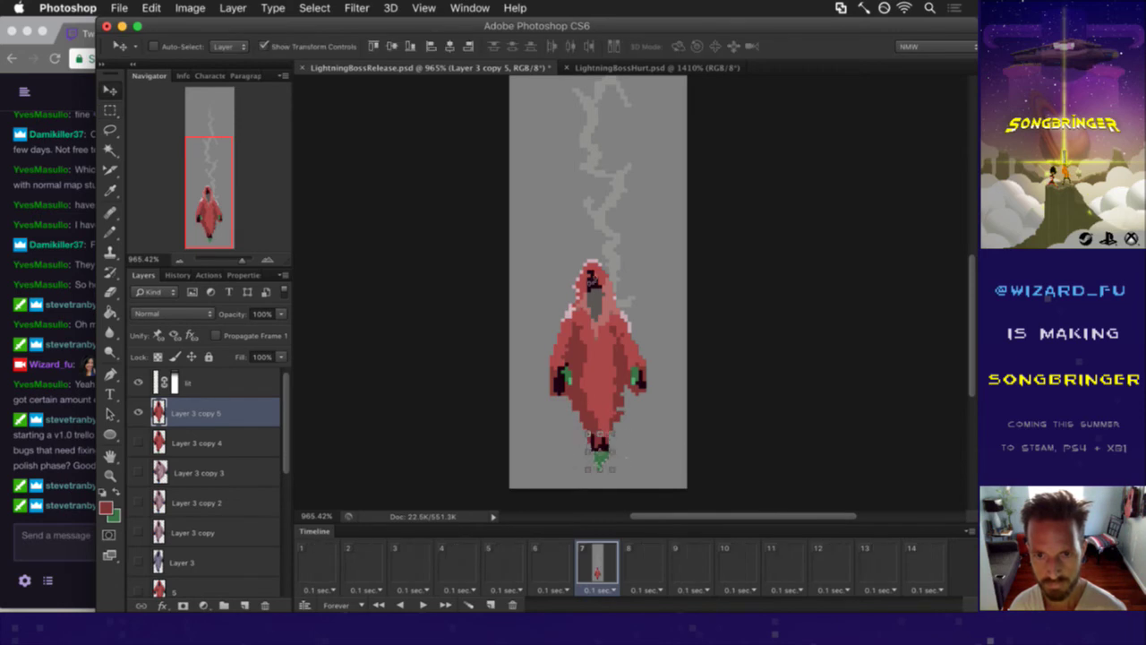
- In frame 7, touch up the robe's lower right edge on Layer 3 copy 5 with the Pencil in a sampled red, and save
{"action": "left_click", "coordinate": [644, 562]}
{"action": "left_click", "coordinate": [597, 562]}
{"action": "left_click", "coordinate": [640, 559]}
{"action": "left_click", "coordinate": [597, 555]}
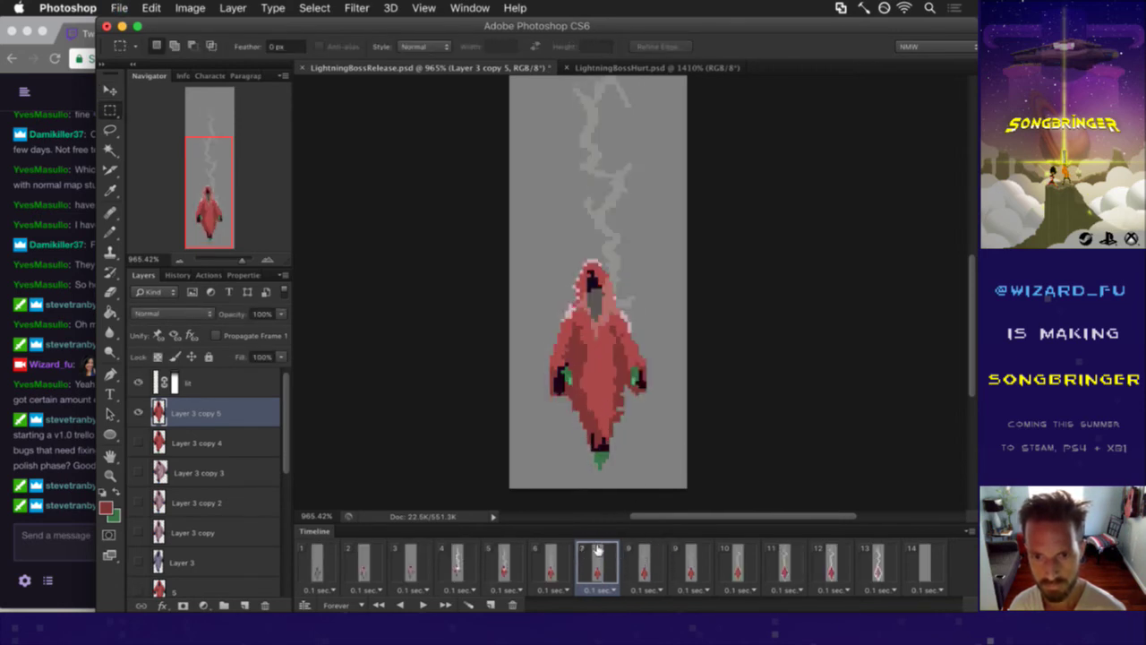
{"action": "key", "text": "b"}
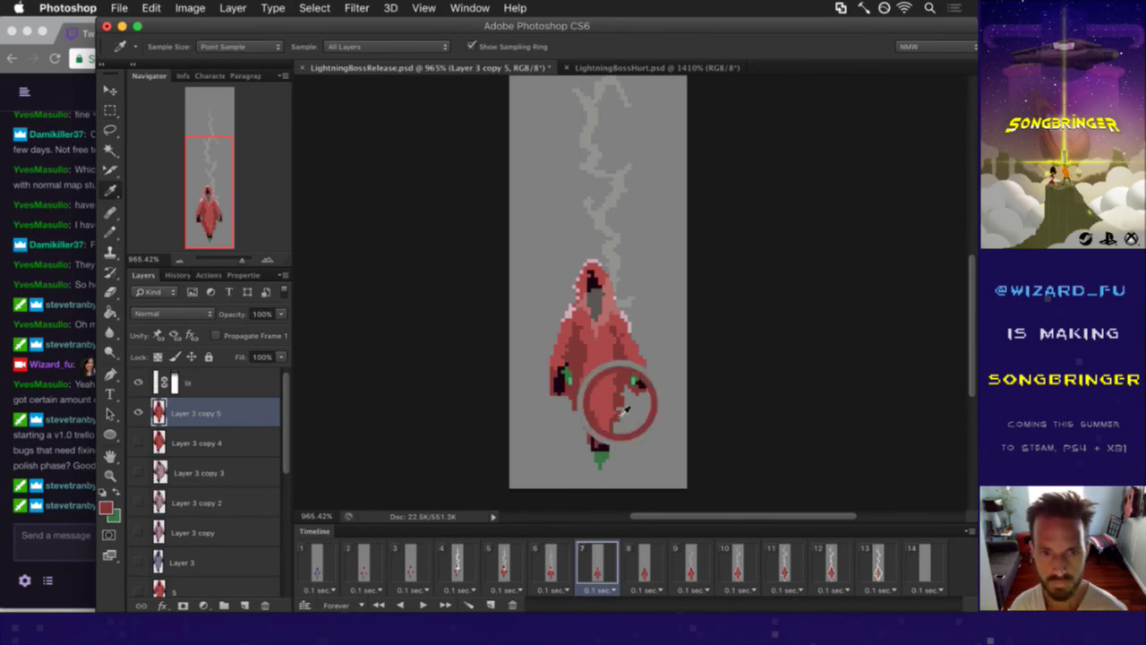
{"action": "key", "text": "shift+b"}
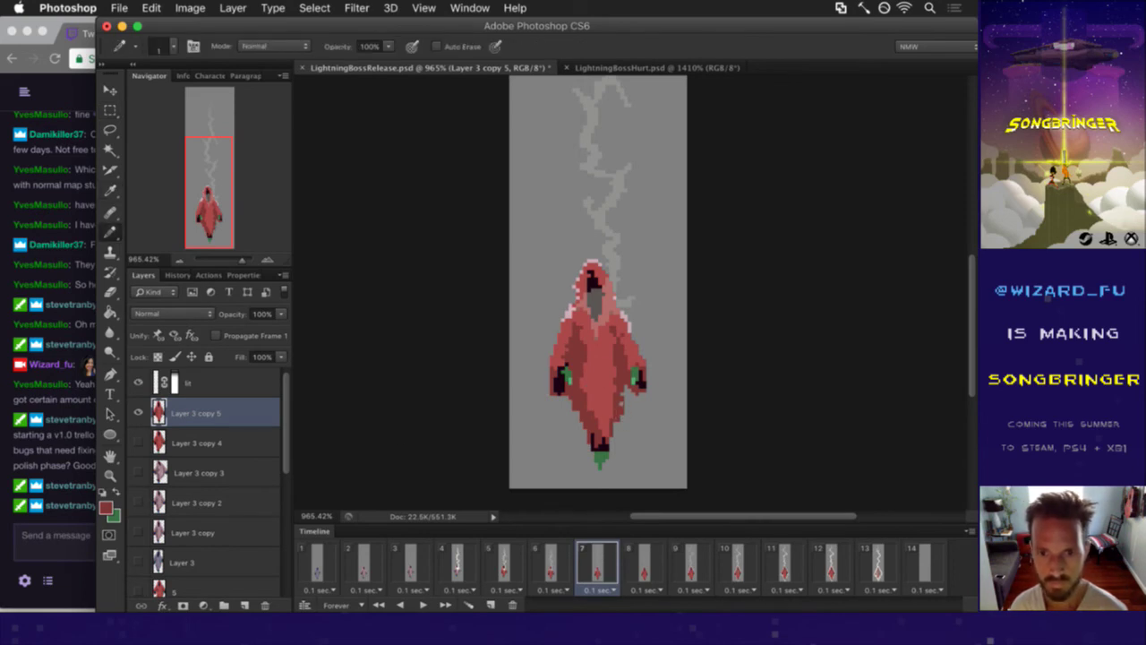
{"action": "key", "text": "super+s"}
- Flip between frames 6, 7 and 8 to compare the positions of the figure's hood, hands and feet
{"action": "left_click", "coordinate": [551, 559]}
{"action": "left_click", "coordinate": [591, 557]}
{"action": "left_click", "coordinate": [551, 559]}
{"action": "left_click", "coordinate": [591, 557]}
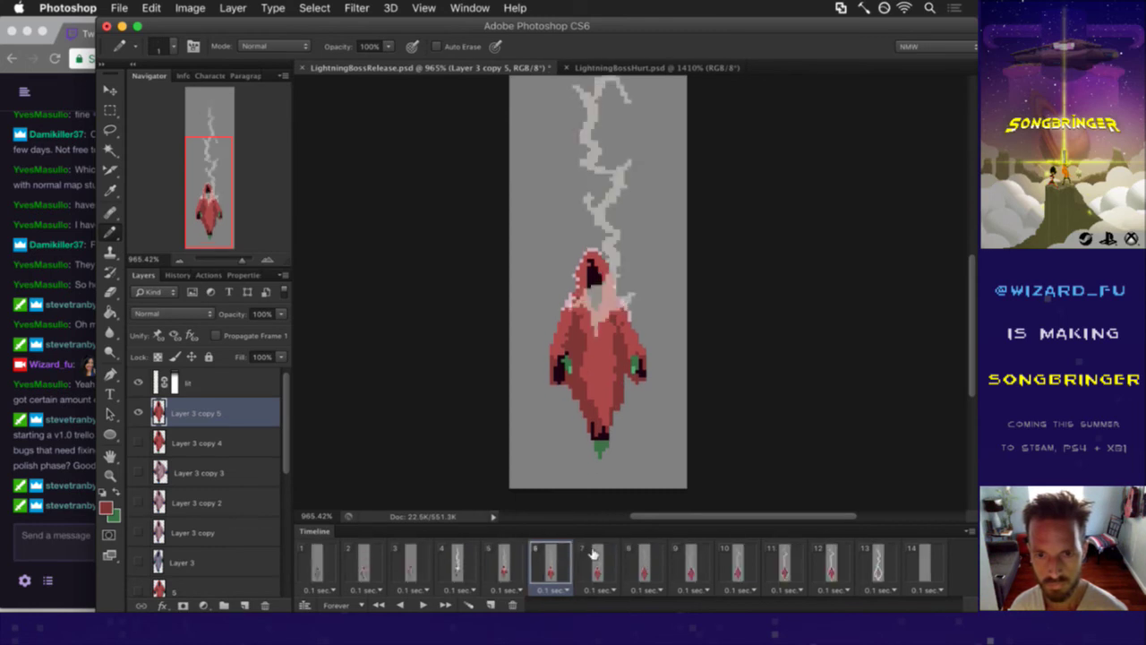
{"action": "left_click", "coordinate": [552, 559]}
{"action": "left_click", "coordinate": [635, 557]}
{"action": "left_click", "coordinate": [591, 557]}
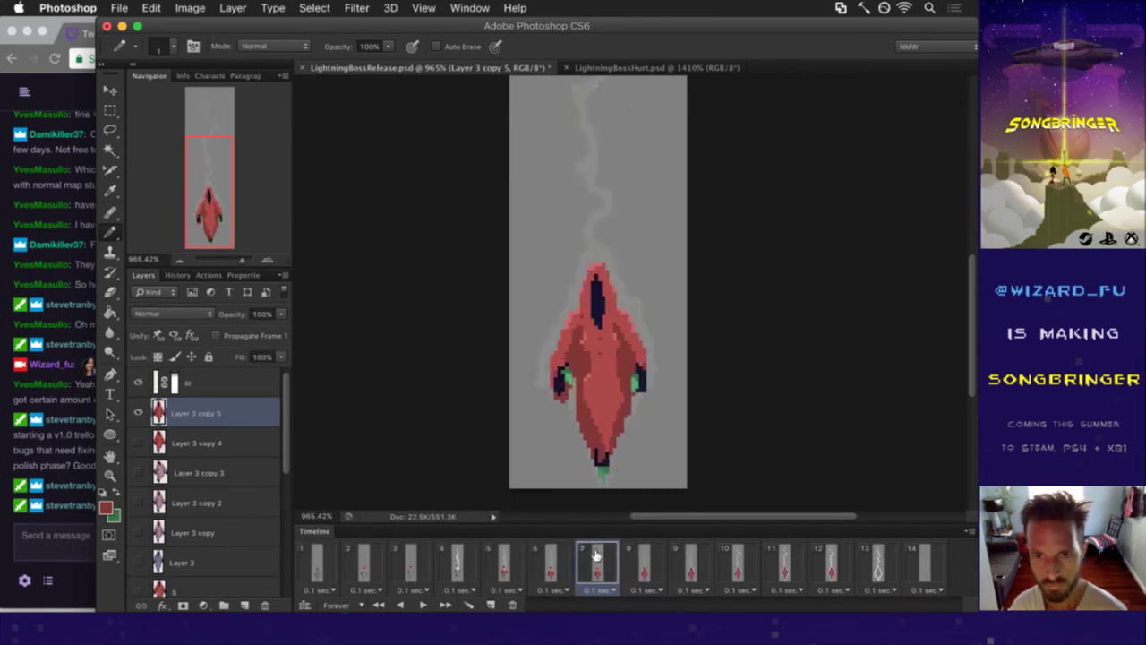
{"action": "left_click", "coordinate": [551, 559]}
{"action": "left_click", "coordinate": [591, 557]}
{"action": "left_click", "coordinate": [641, 555]}
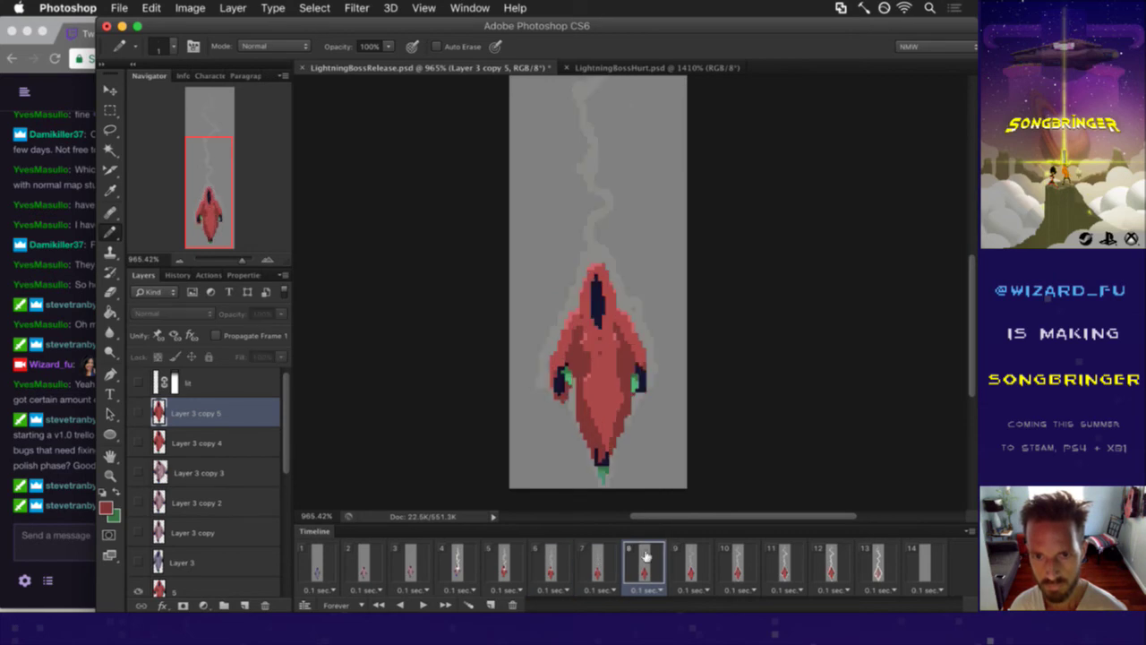
{"action": "left_click", "coordinate": [613, 560]}
{"action": "left_click", "coordinate": [605, 560]}
{"action": "left_click", "coordinate": [643, 558]}
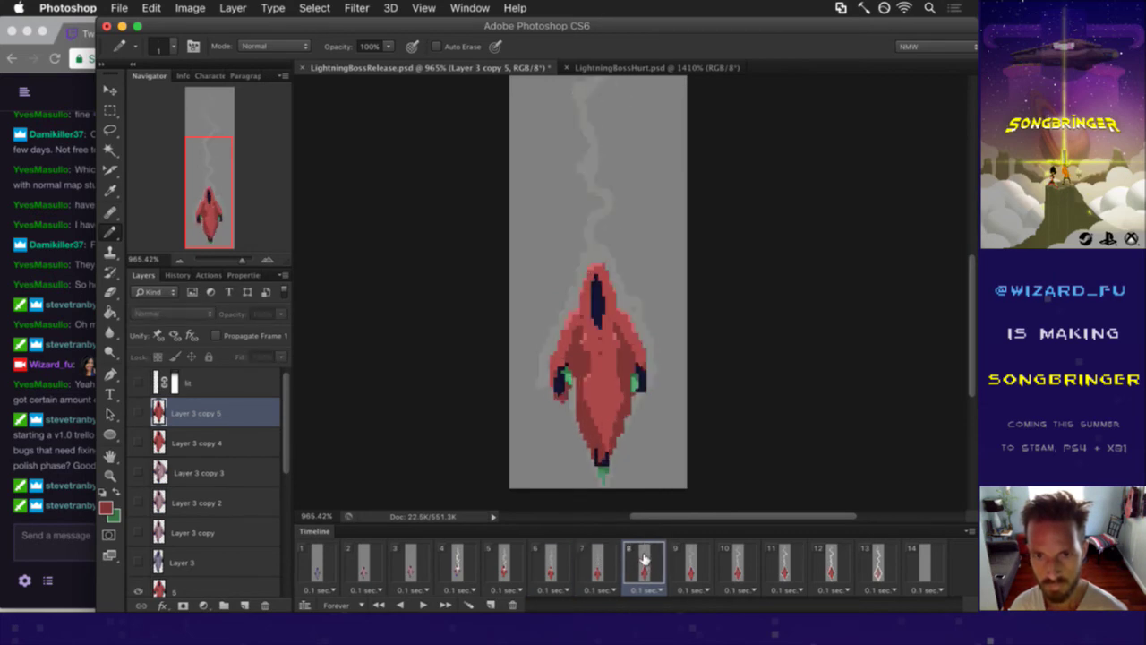
{"action": "left_click", "coordinate": [605, 559]}
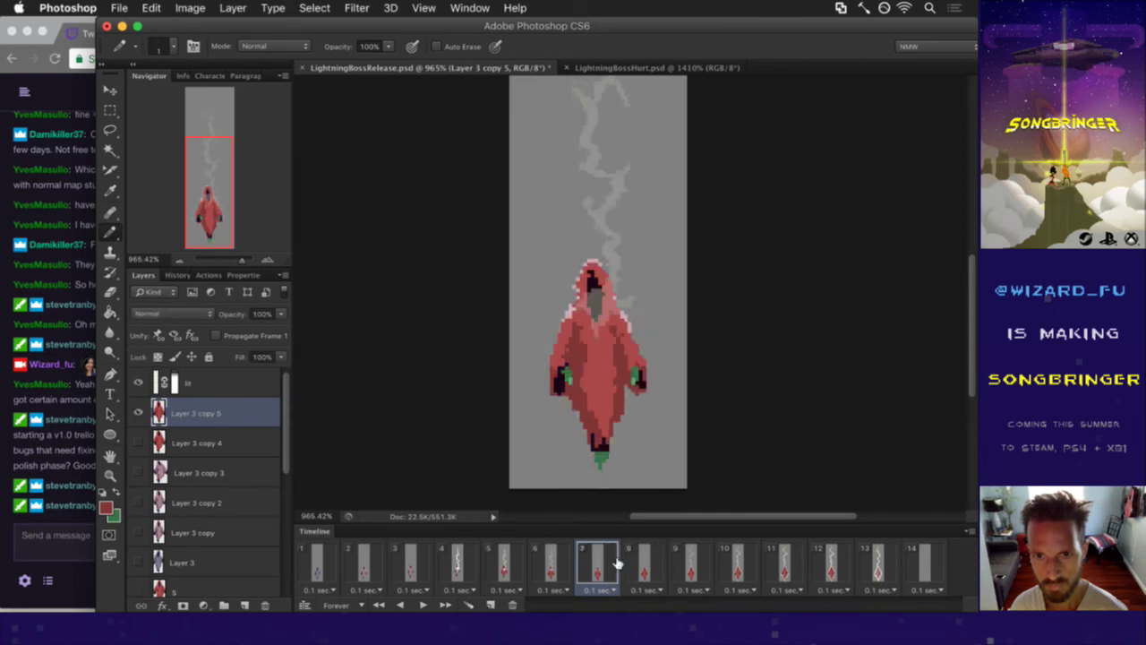
{"action": "left_click", "coordinate": [642, 557]}
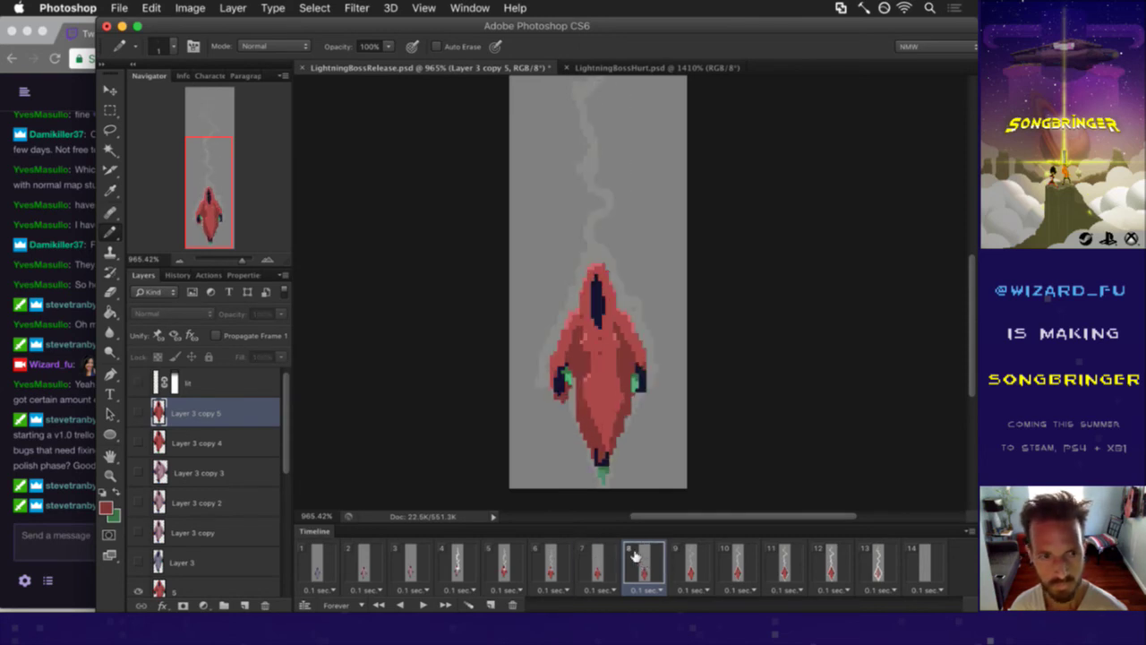
- Step through frames 9 to 11 and back to frames 7 and 8 to check how the hood and hands carry over
{"action": "left_click", "coordinate": [691, 562]}
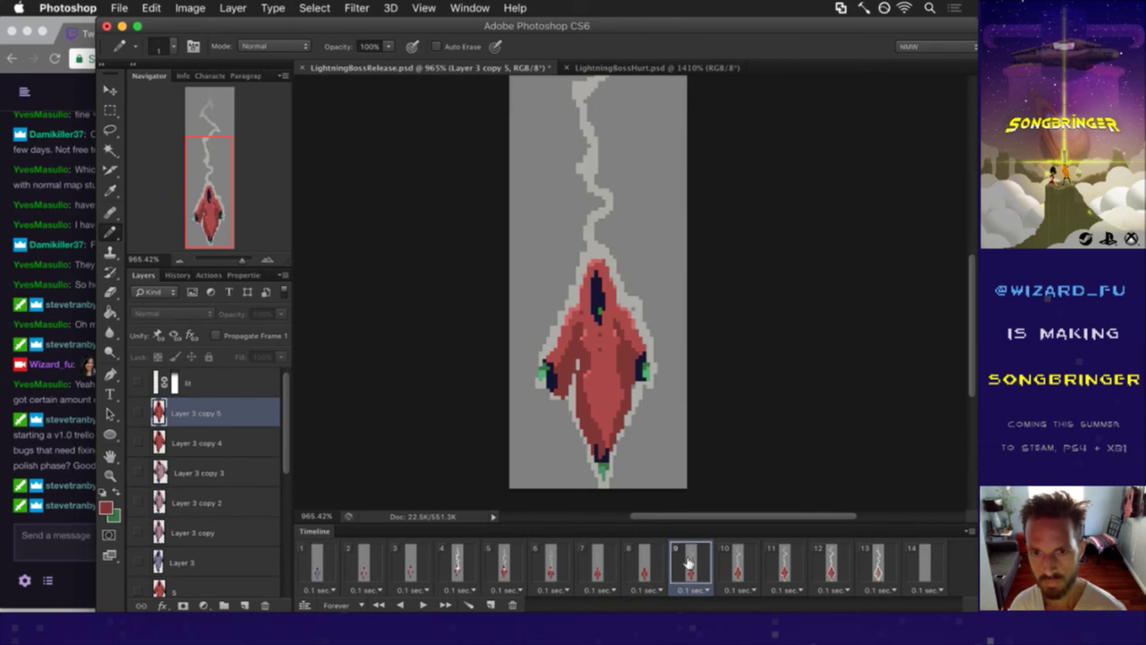
{"action": "left_click", "coordinate": [659, 562]}
{"action": "left_click", "coordinate": [695, 564]}
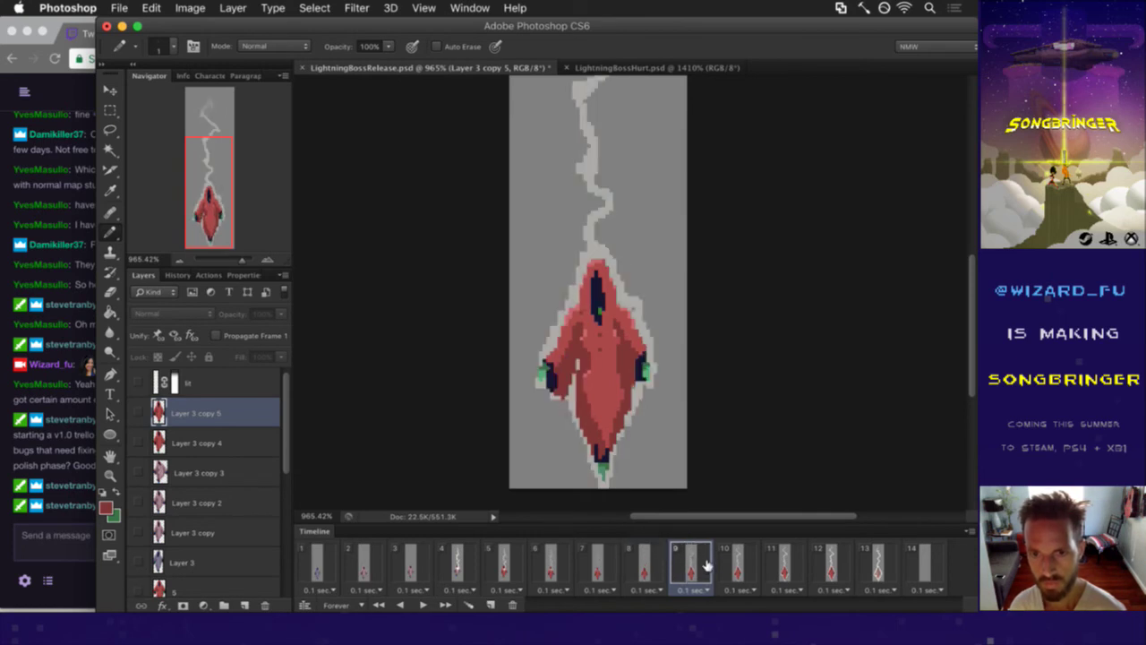
{"action": "left_click", "coordinate": [739, 568]}
{"action": "left_click", "coordinate": [789, 559]}
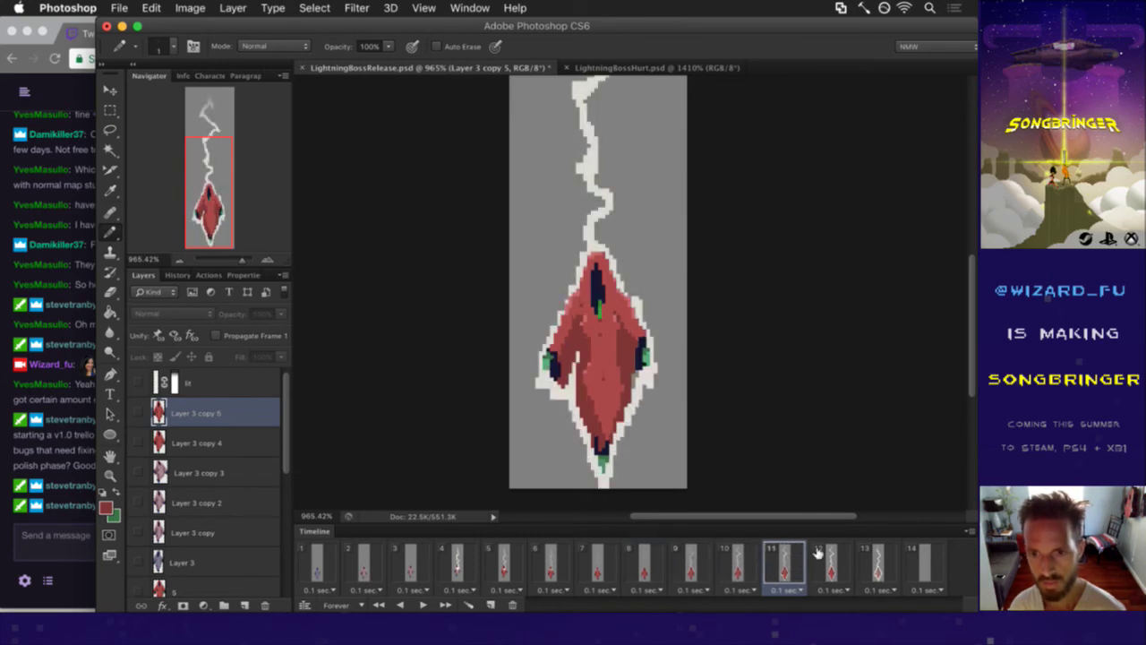
{"action": "left_click", "coordinate": [736, 560]}
{"action": "left_click", "coordinate": [687, 557]}
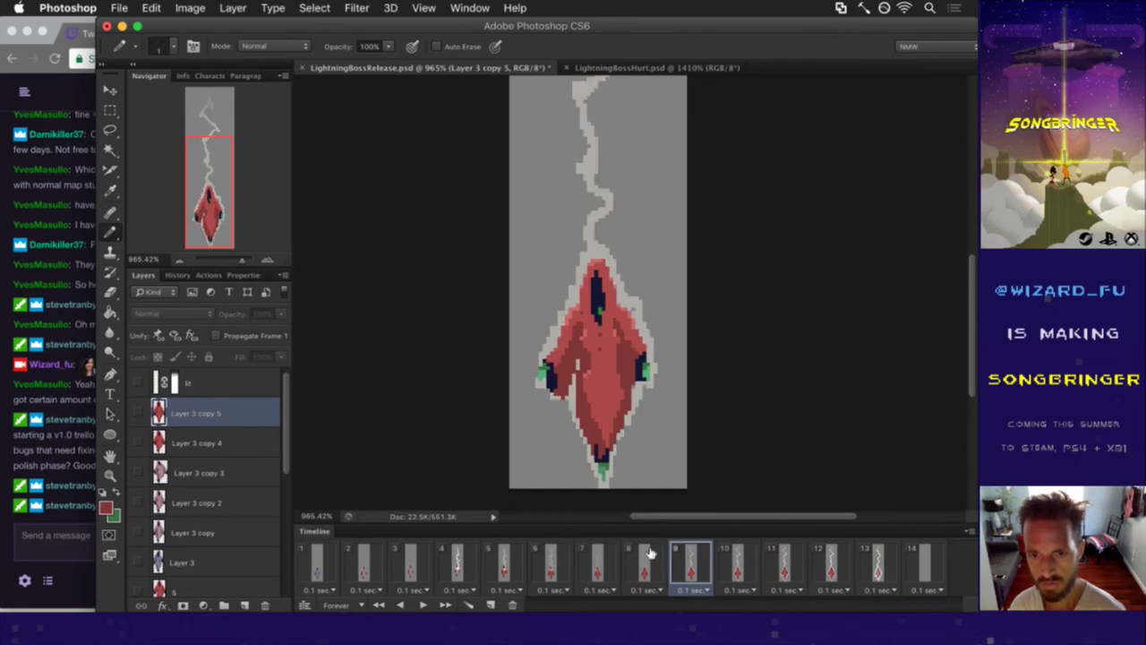
{"action": "left_click", "coordinate": [651, 554]}
{"action": "left_click", "coordinate": [617, 559]}
{"action": "left_click", "coordinate": [637, 561]}
{"action": "left_click", "coordinate": [606, 554]}
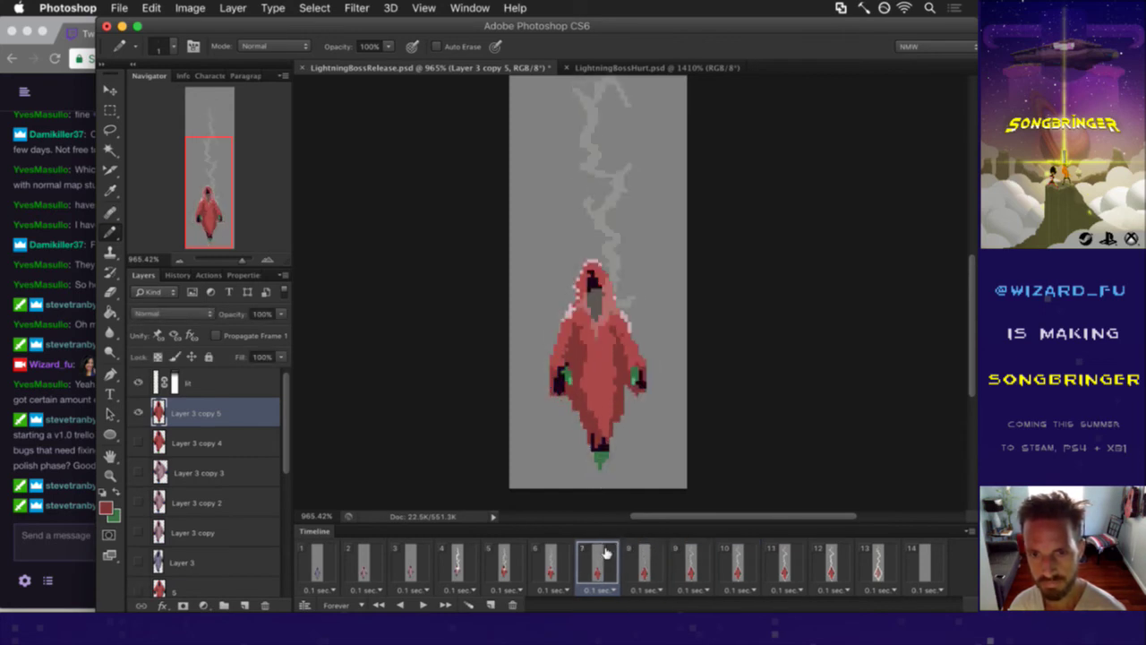
{"action": "left_click", "coordinate": [648, 561]}
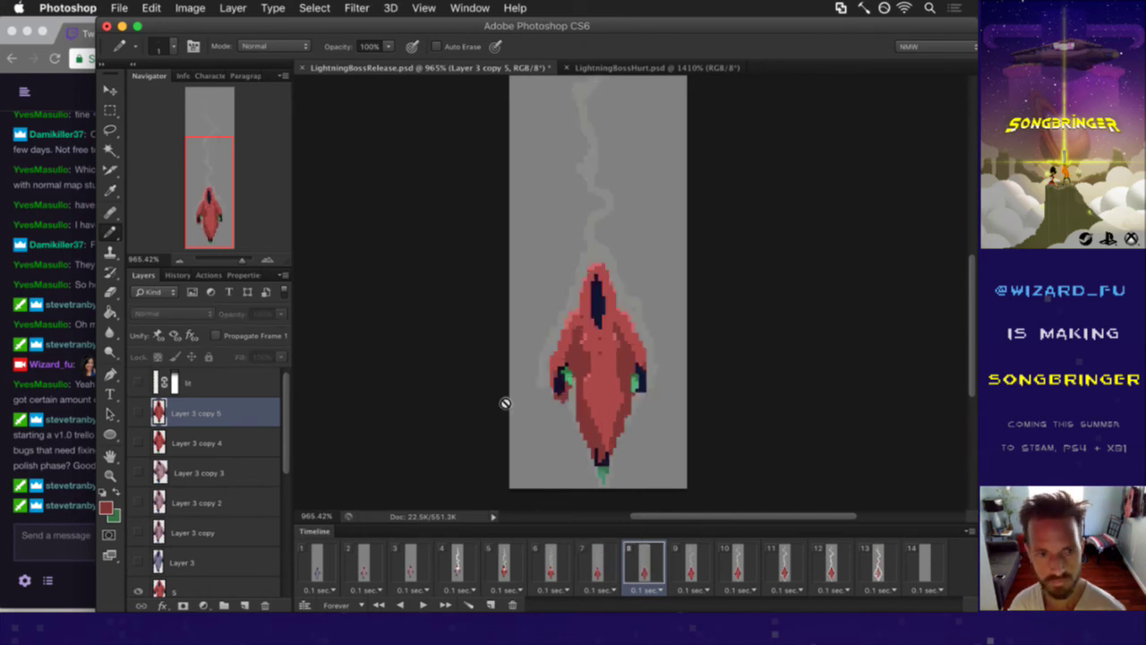
- In frame 8, select the hood on layer 5, rotate it about -4.3°, nudge it slightly left, and save the file
{"action": "scroll", "coordinate": [288, 448], "scroll_direction": "down", "scroll_amount": 2}
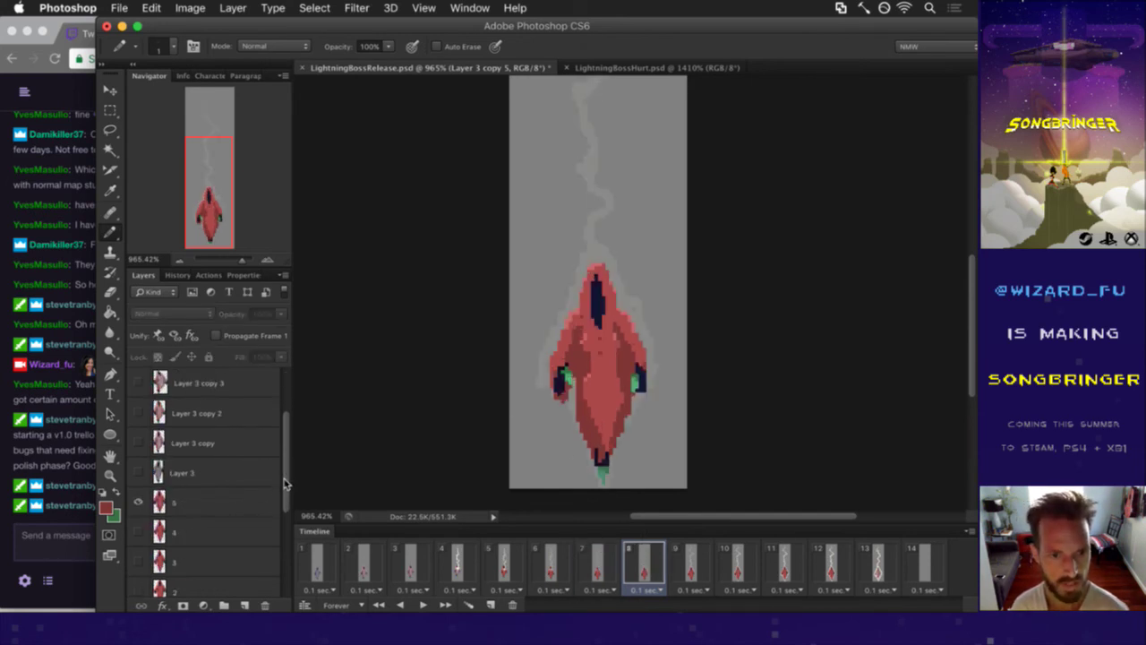
{"action": "left_click", "coordinate": [240, 497]}
{"action": "key", "text": "m"}
{"action": "left_click_drag", "start_coordinate": [527, 178], "coordinate": [613, 325]}
{"action": "key", "text": "ctrl+t"}
{"action": "left_click_drag", "start_coordinate": [573, 246], "coordinate": [563, 241]}
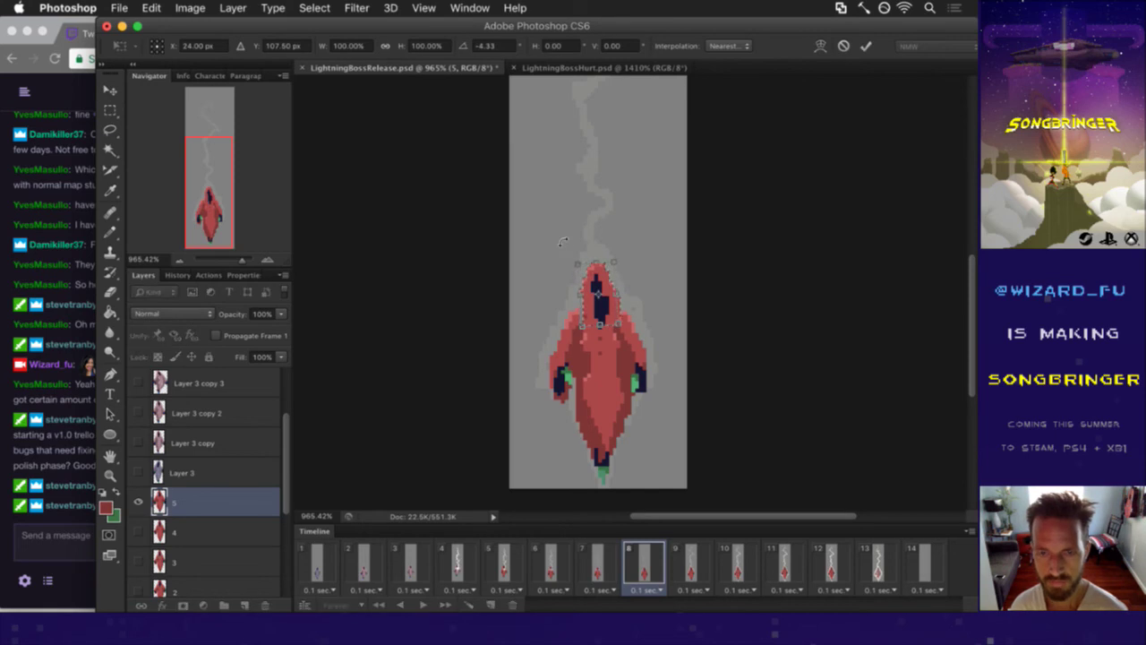
{"action": "key", "text": "Return"}
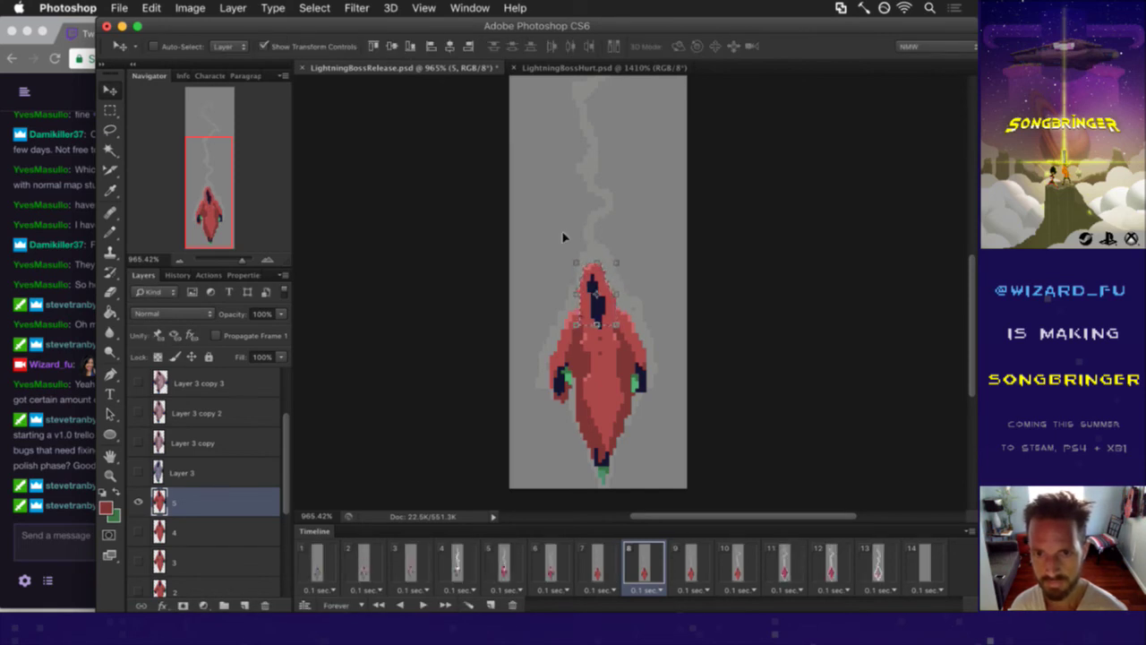
{"action": "key", "text": "m"}
{"action": "key", "text": "super+s"}
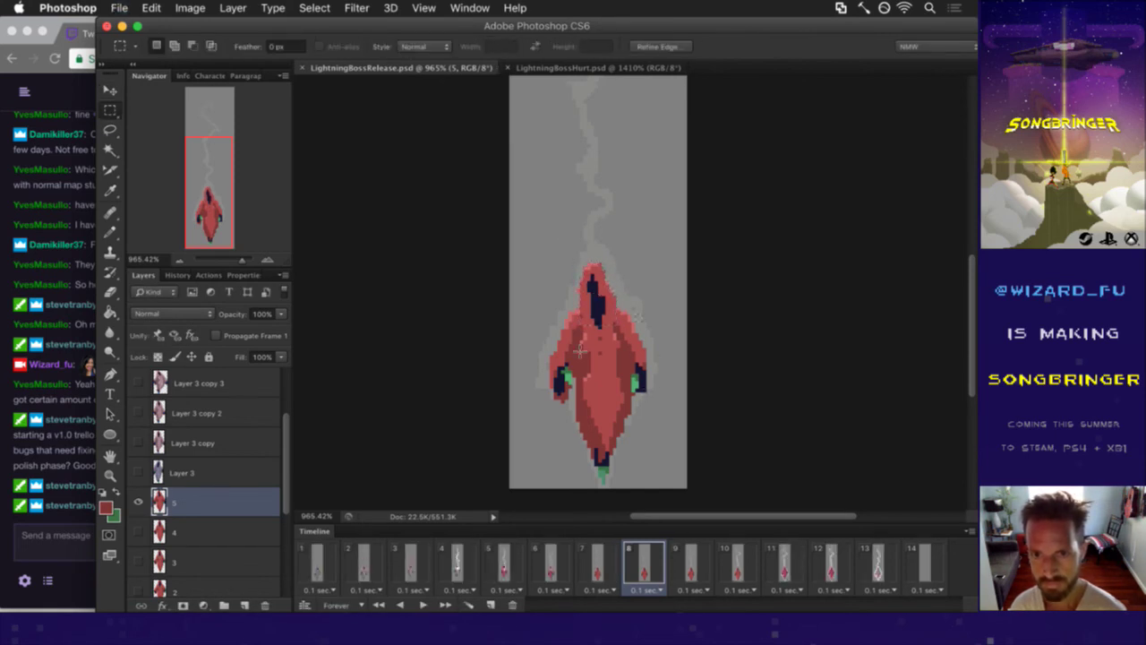
- Erase the stray pixel beside the hood's left edge on layer 5, and compare frames 7 and 8
{"action": "key", "text": "e"}
{"action": "left_click", "coordinate": [576, 296]}
{"action": "left_click", "coordinate": [613, 555]}
{"action": "left_click", "coordinate": [636, 557]}
- In frame 9, flip the figure's left-side hand on layer 4 horizontally and nudge it right to meet the sleeve
{"action": "left_click", "coordinate": [681, 555]}
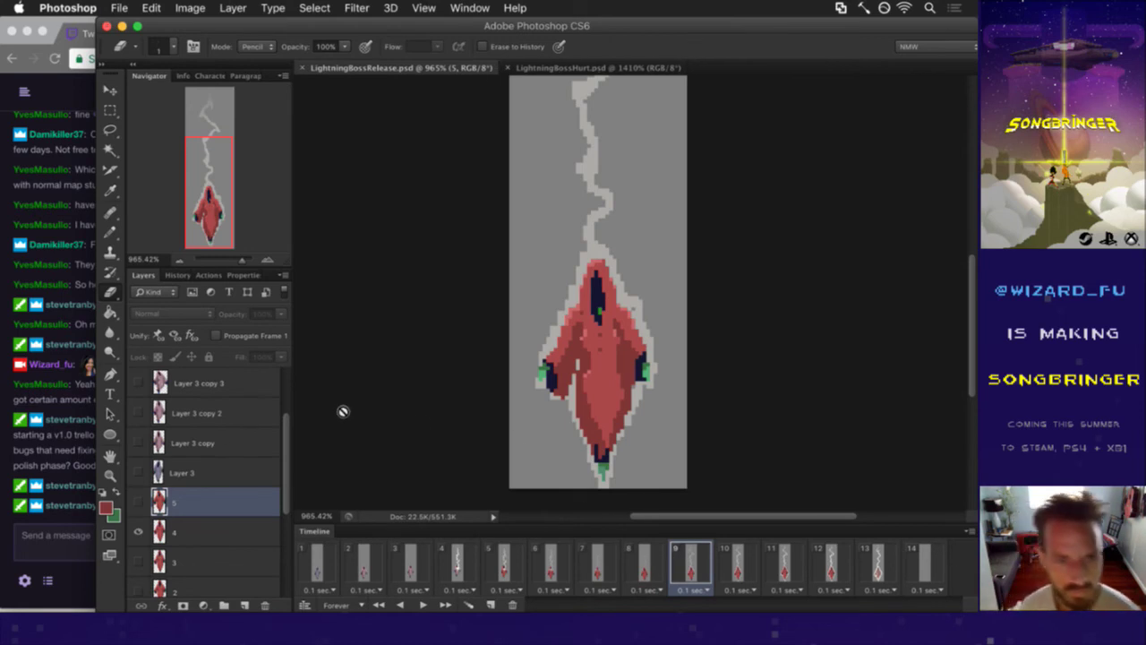
{"action": "left_click", "coordinate": [210, 532]}
{"action": "key", "text": "m"}
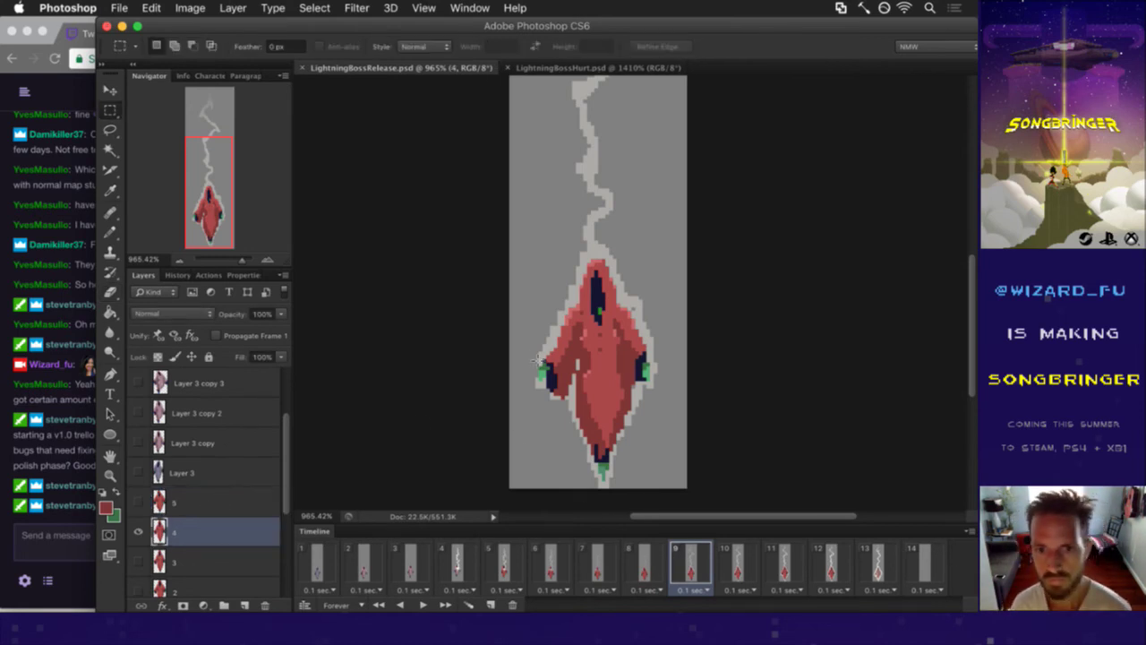
{"action": "left_click_drag", "start_coordinate": [539, 361], "coordinate": [557, 405]}
{"action": "key", "text": "ctrl+t"}
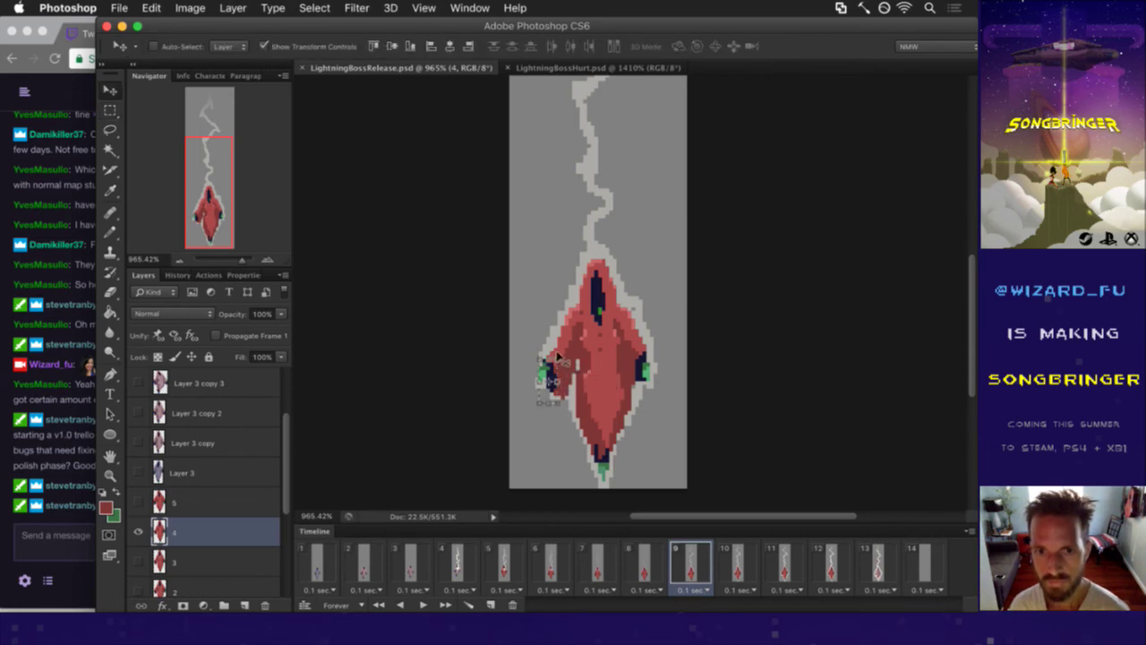
{"action": "right_click", "coordinate": [517, 370]}
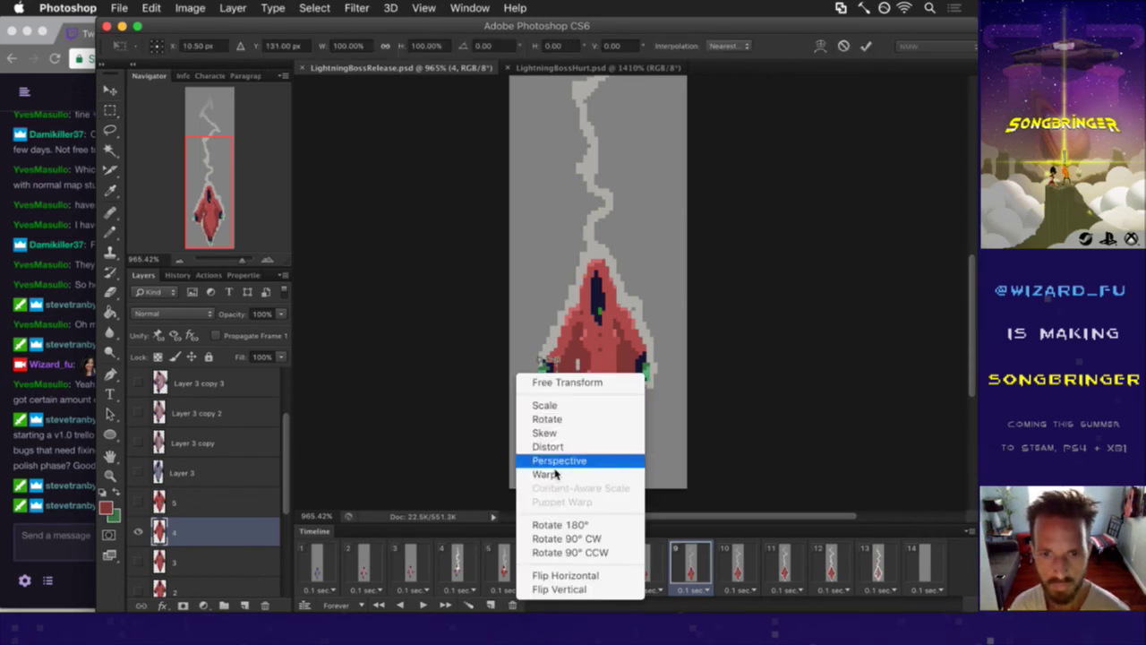
{"action": "left_click", "coordinate": [559, 576]}
{"action": "key", "text": "Return"}
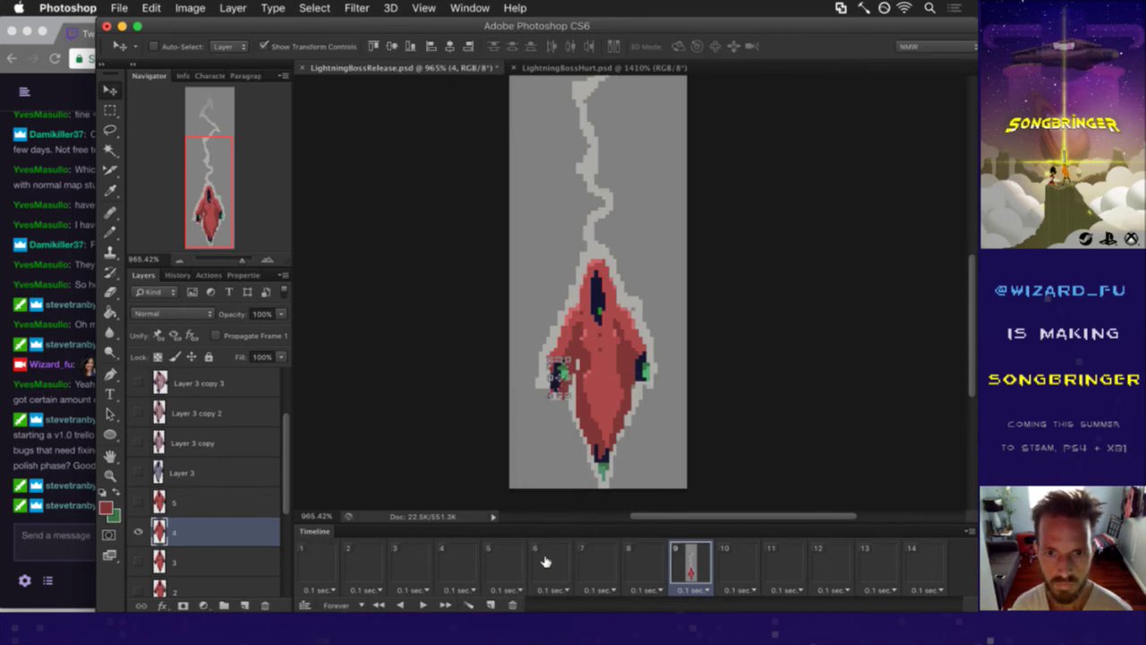
{"action": "key", "text": "ctrl+d"}
{"action": "key", "text": "m"}
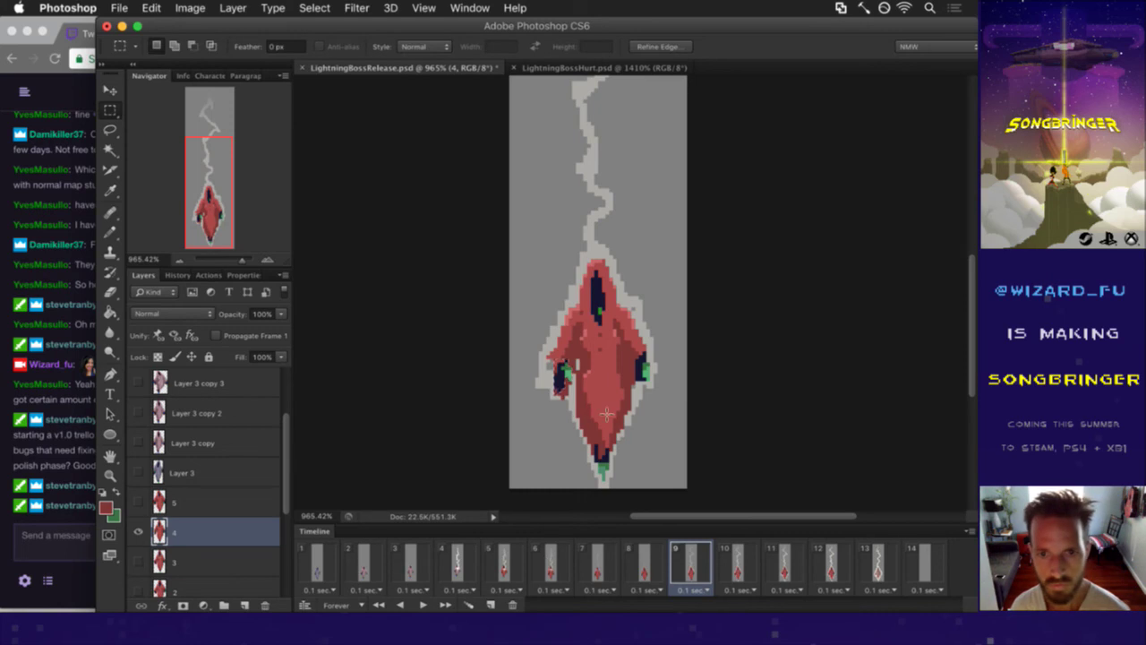
- Fill in the left-side sleeve edge above the flipped hand with the Pencil, using a red sampled from the robe
{"action": "key", "text": "i"}
{"action": "left_click", "coordinate": [568, 363]}
{"action": "key", "text": "m"}
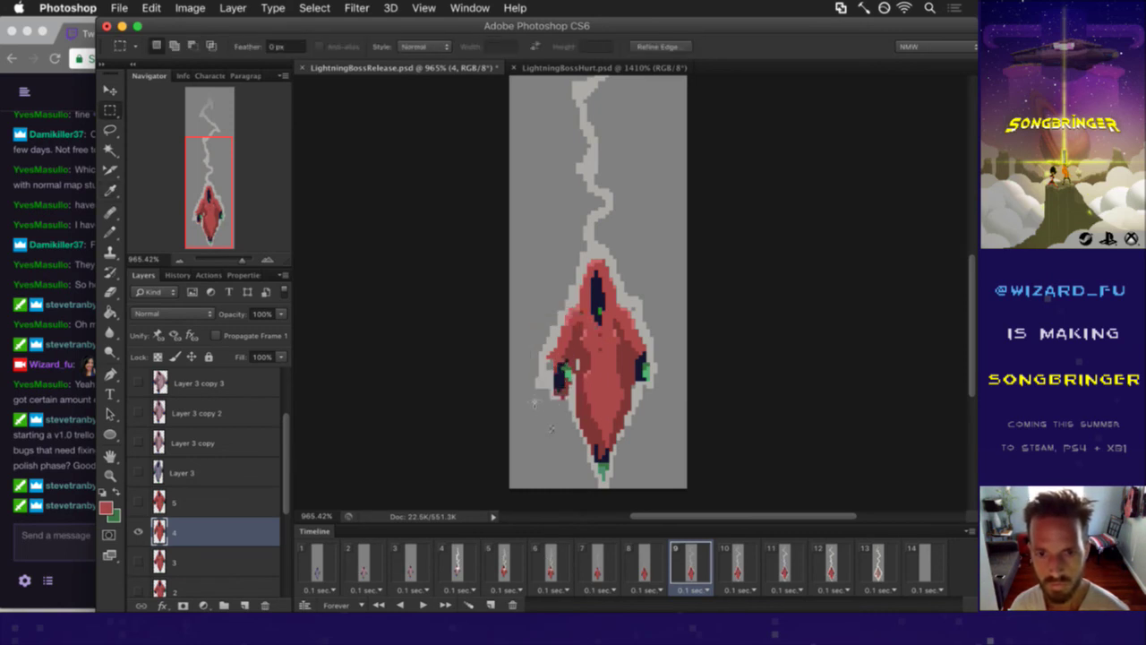
{"action": "key", "text": "b"}
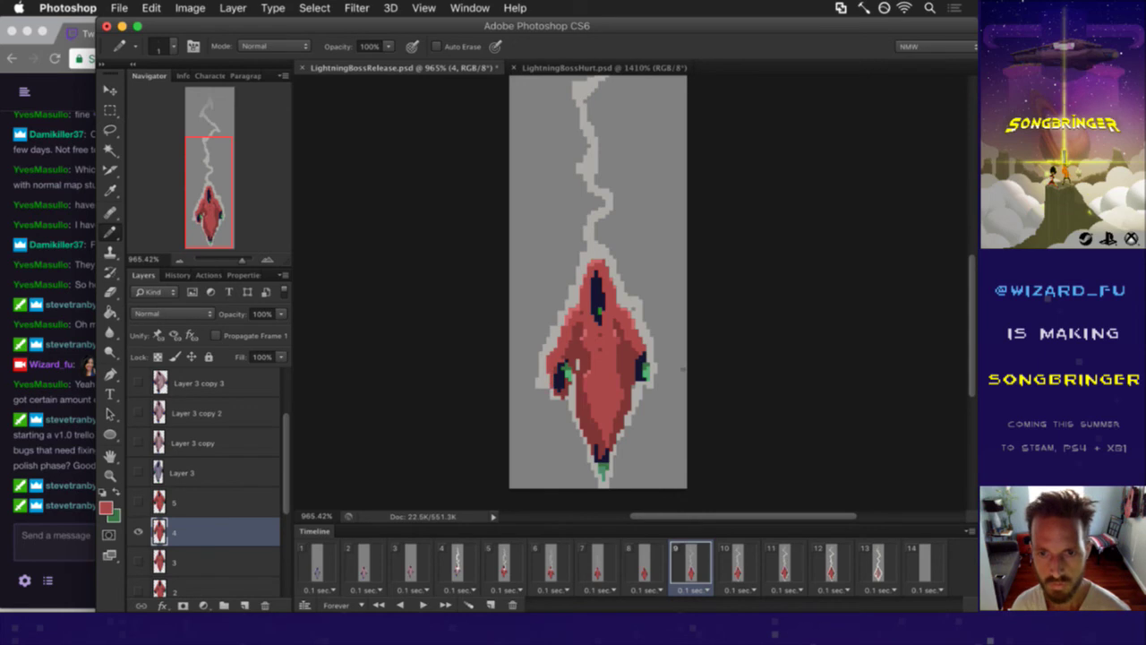
- Flip the figure's right-side hand on layer 4 horizontally and nudge it left against the robe
{"action": "key", "text": "m"}
{"action": "left_click_drag", "start_coordinate": [639, 356], "coordinate": [674, 392]}
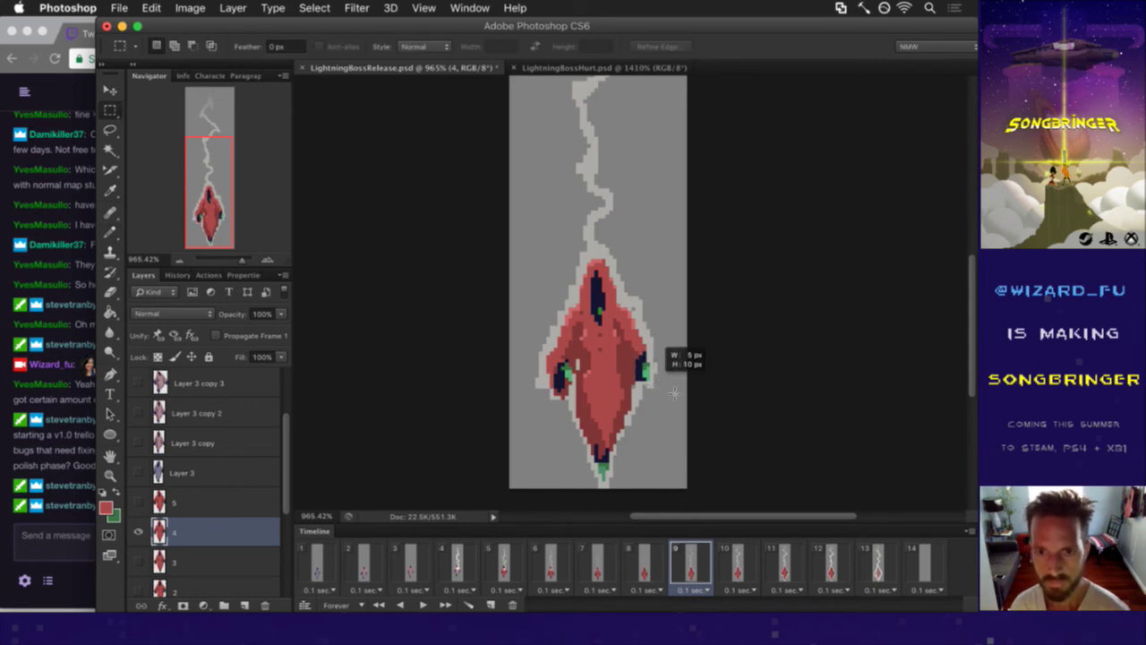
{"action": "key", "text": "v"}
{"action": "key", "text": "super+t"}
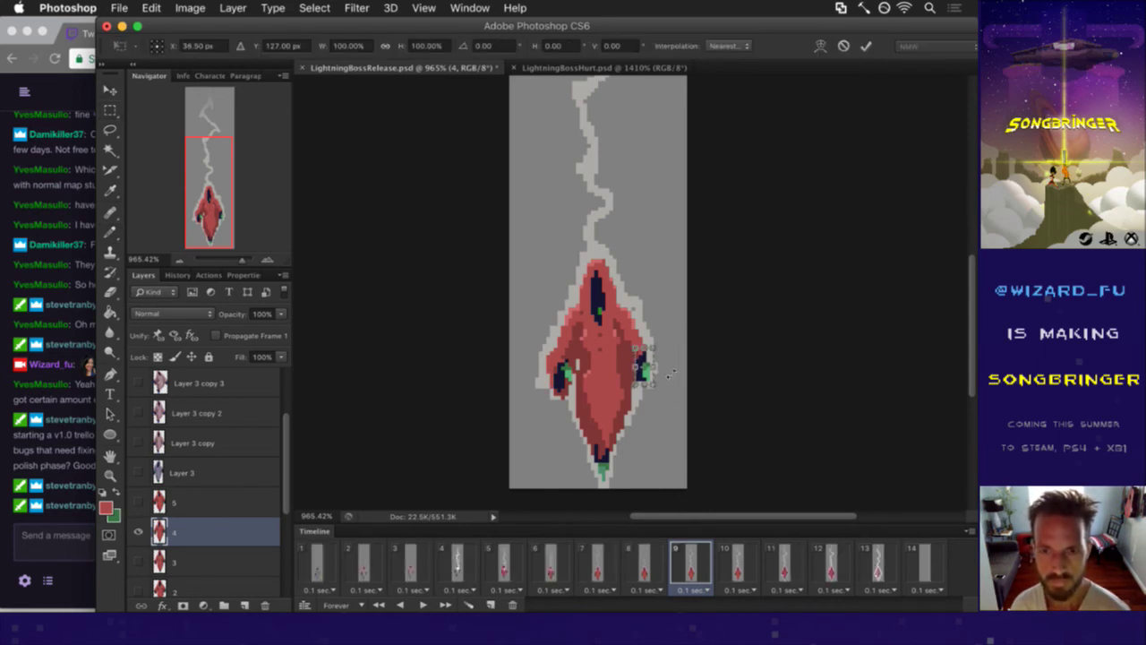
{"action": "right_click", "coordinate": [669, 372]}
{"action": "left_click", "coordinate": [708, 560]}
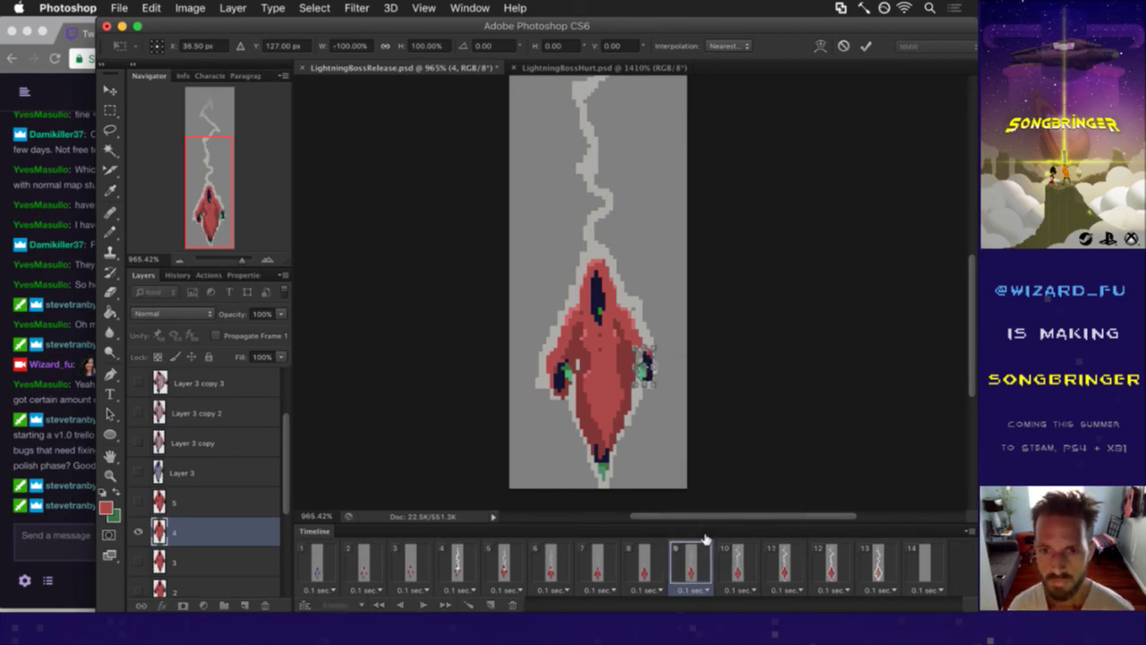
{"action": "key", "text": "Return"}
{"action": "key", "text": "Right"}
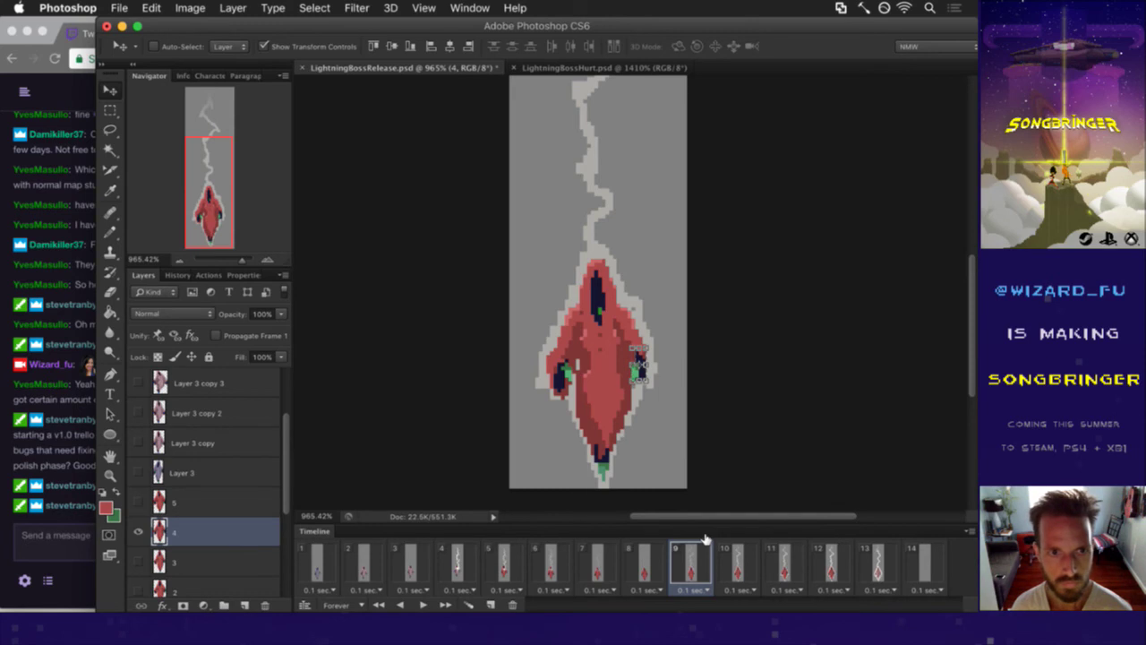
{"action": "key", "text": "ctrl+d"}
{"action": "key", "text": "m"}
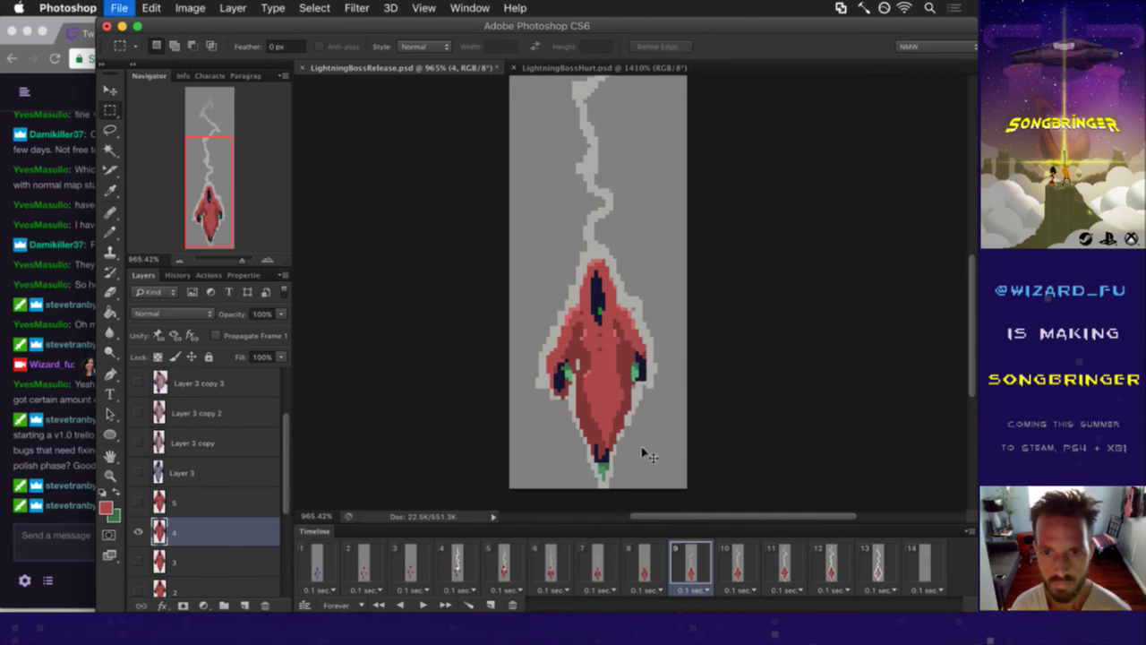
- Compare frames 8 and 9, patch the light gap beside the left-side sleeve with the Pencil in a sampled red, and bring up frame 10
{"action": "left_click", "coordinate": [661, 563]}
{"action": "left_click", "coordinate": [689, 559]}
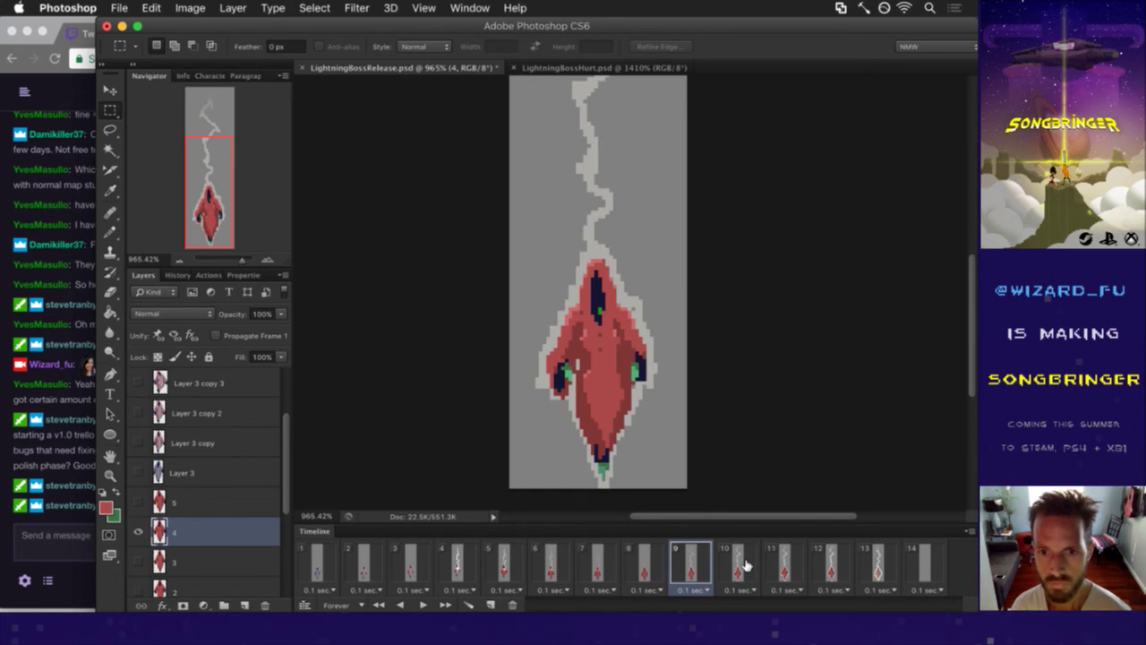
{"action": "key", "text": "b"}
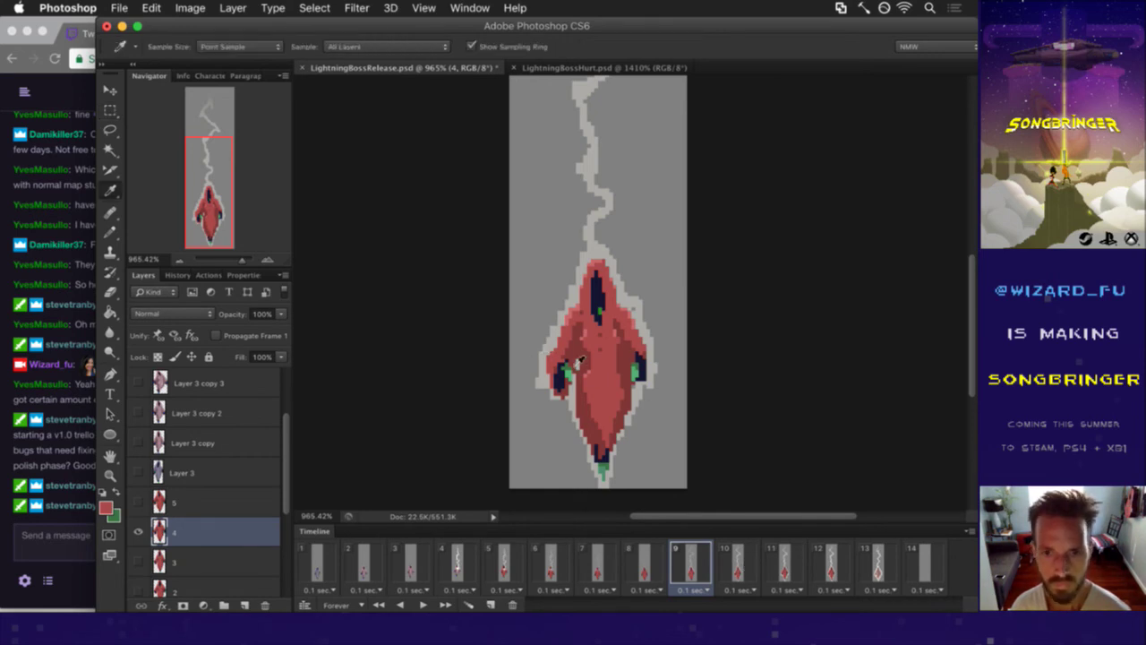
{"action": "left_click", "coordinate": [732, 553]}
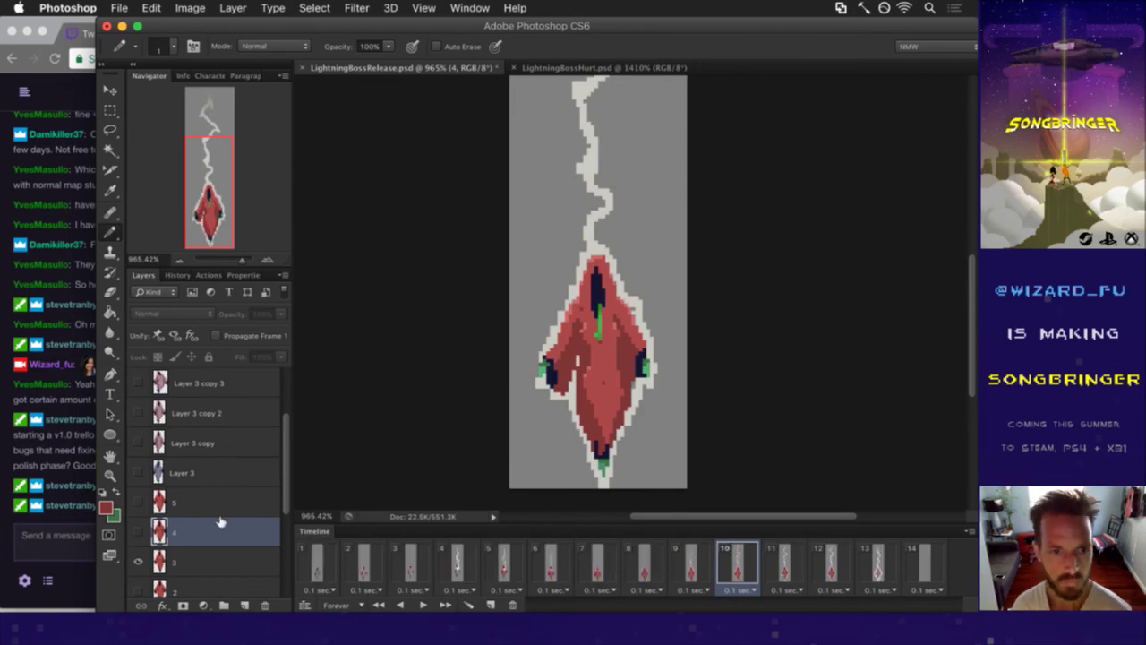
- In frame 10, flip the figure's left-side hand on layer 3 horizontally and nudge it right to meet the sleeve
{"action": "left_click", "coordinate": [210, 556]}
{"action": "key", "text": "m"}
{"action": "left_click_drag", "start_coordinate": [535, 352], "coordinate": [566, 396]}
{"action": "key", "text": "v"}
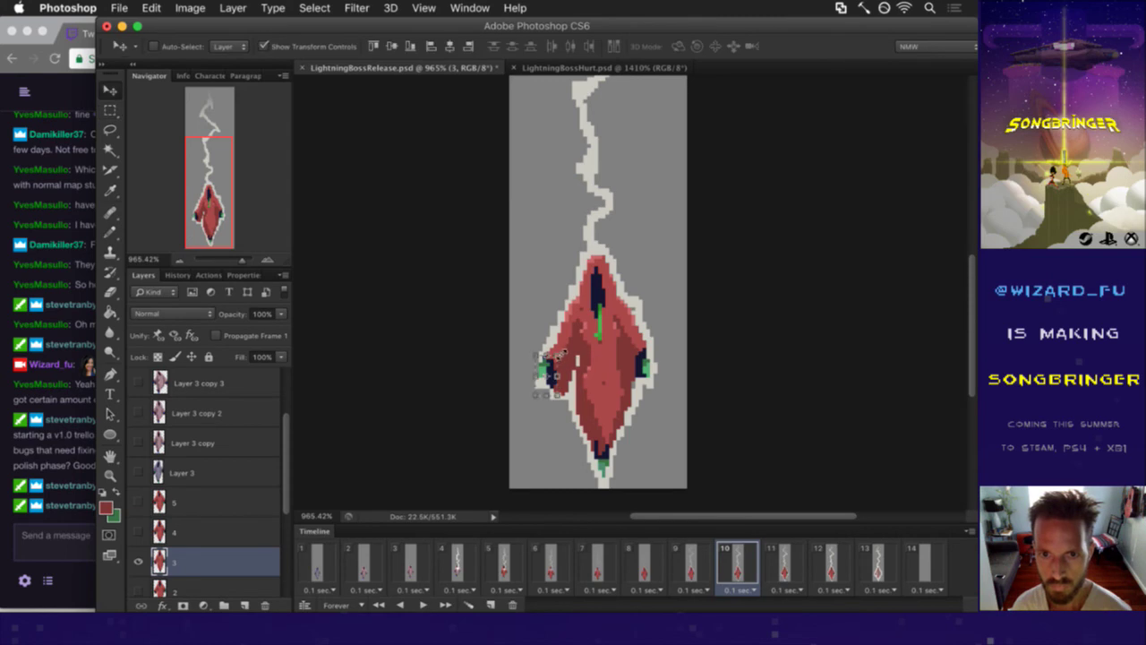
{"action": "key", "text": "ctrl+t"}
{"action": "right_click", "coordinate": [514, 367]}
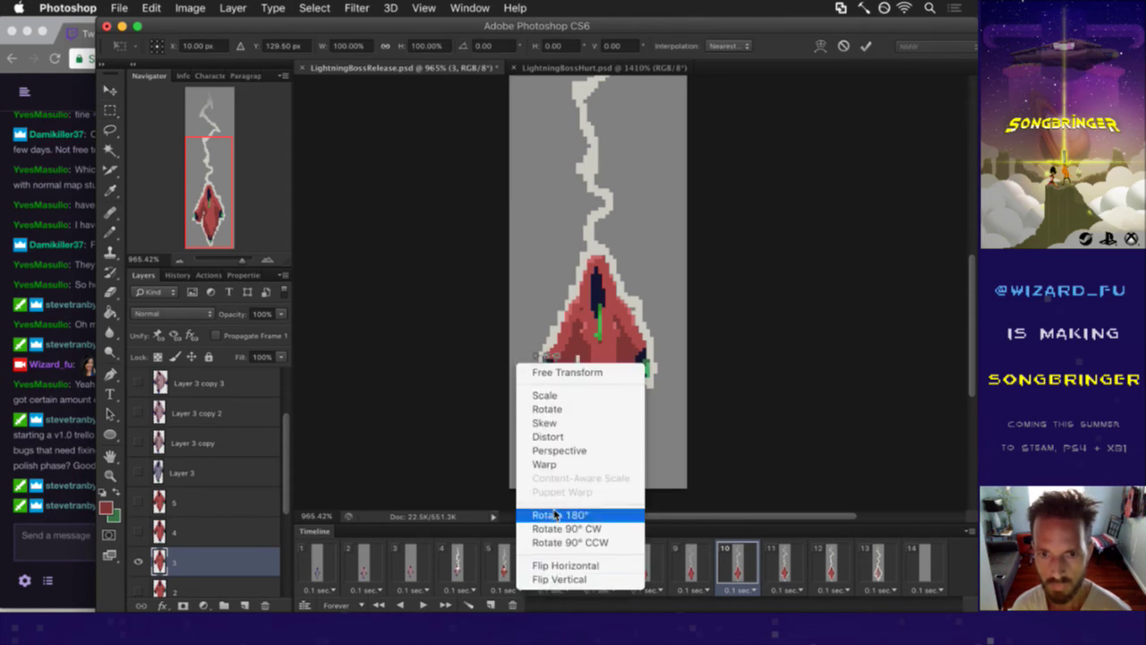
{"action": "left_click", "coordinate": [550, 563]}
{"action": "key", "text": "Return"}
{"action": "key", "text": "Right"}
{"action": "key", "text": "Right"}
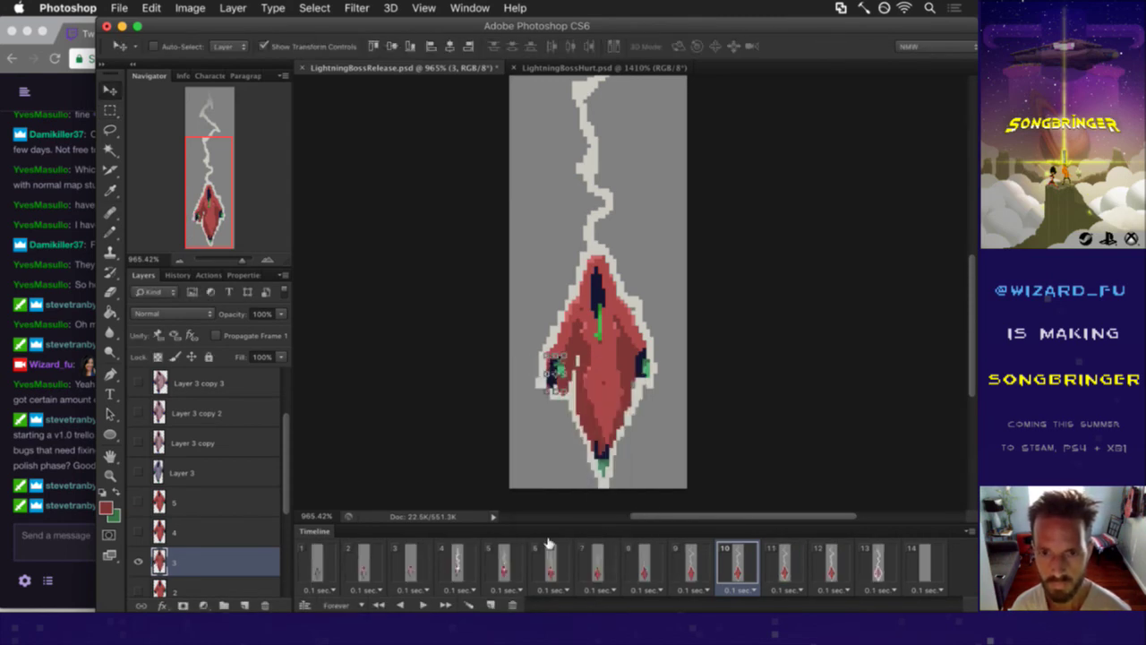
{"action": "key", "text": "Right"}
{"action": "key", "text": "Right"}
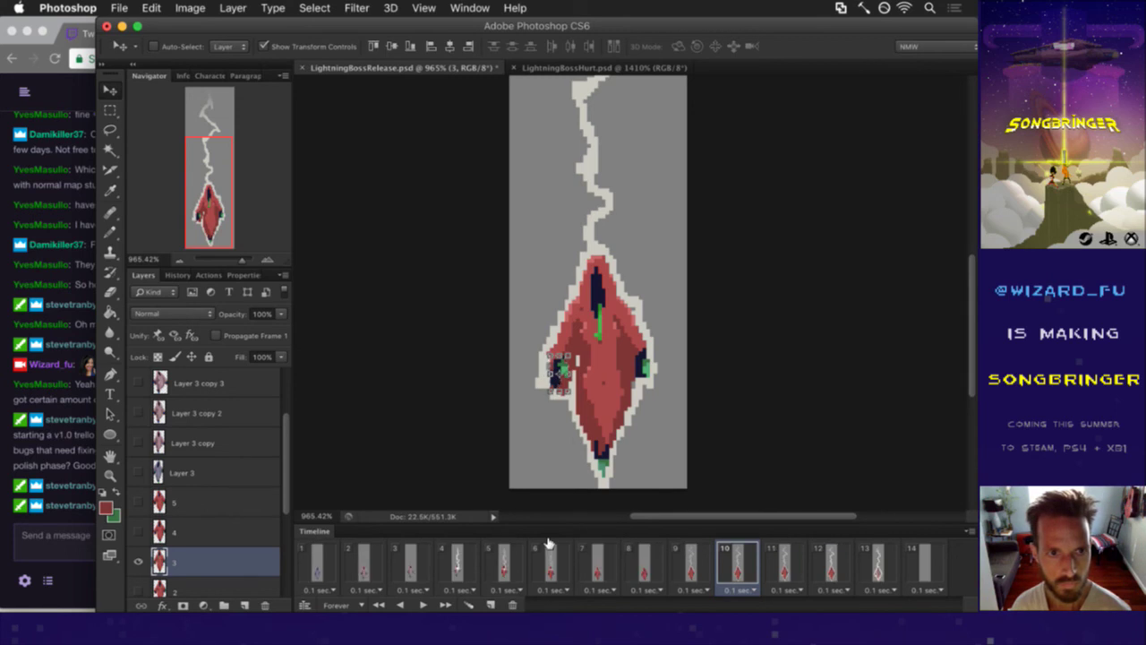
- Touch up the left-side sleeve edge around the flipped hand in frame 10 with the Pencil, using a red sampled from the robe
{"action": "key", "text": "i"}
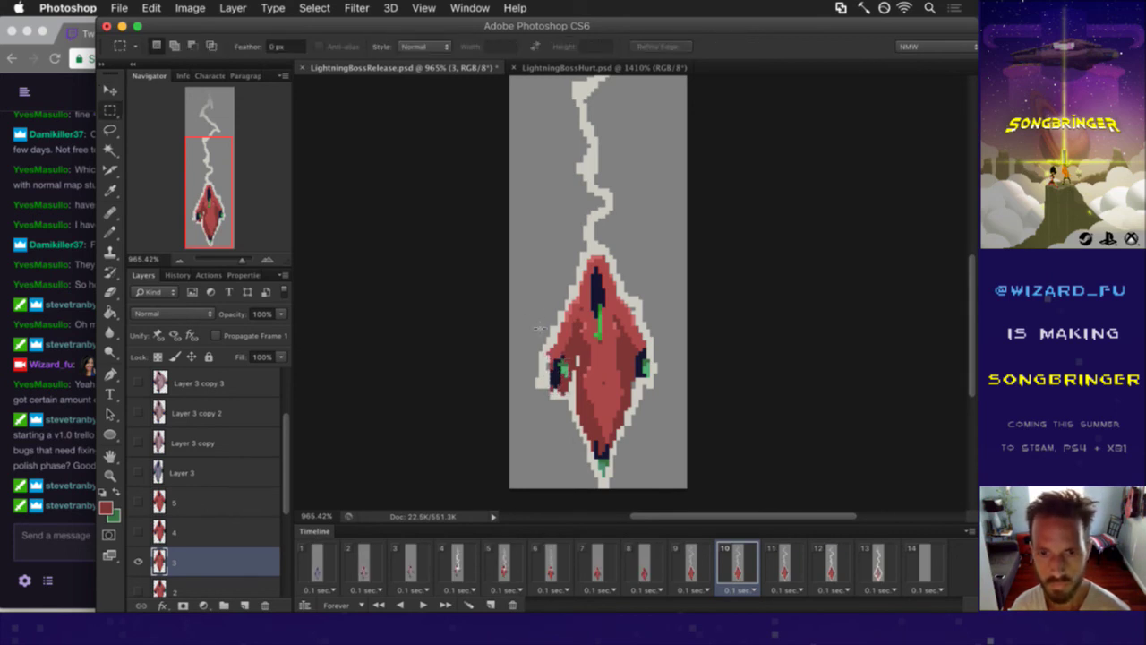
{"action": "key", "text": "b"}
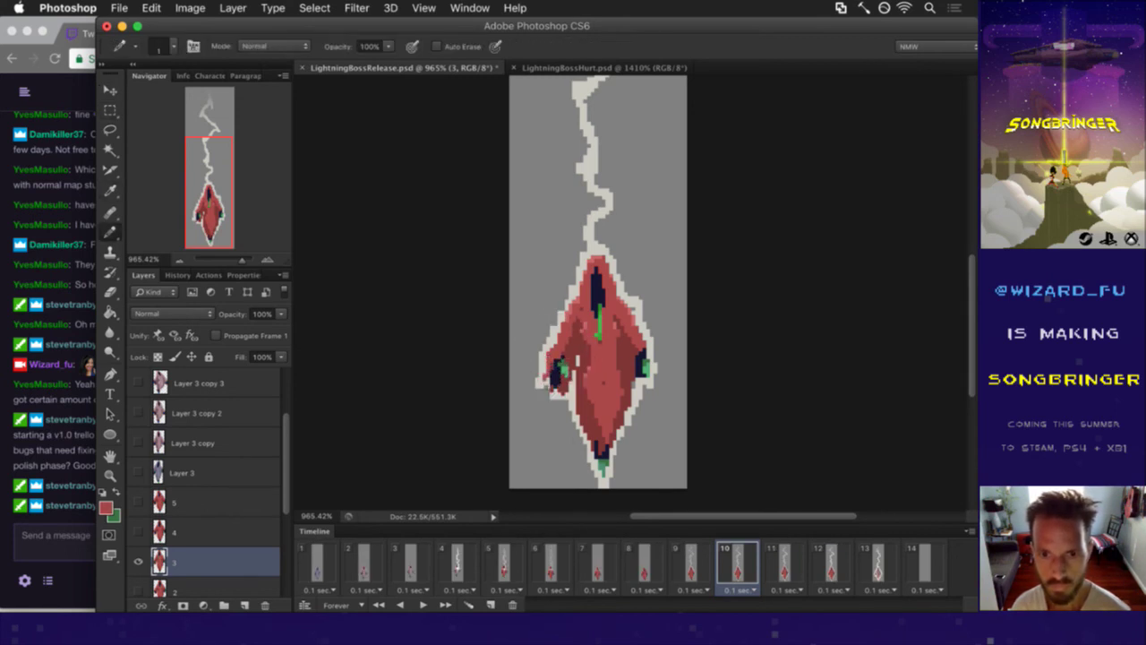
{"action": "key", "text": "e"}
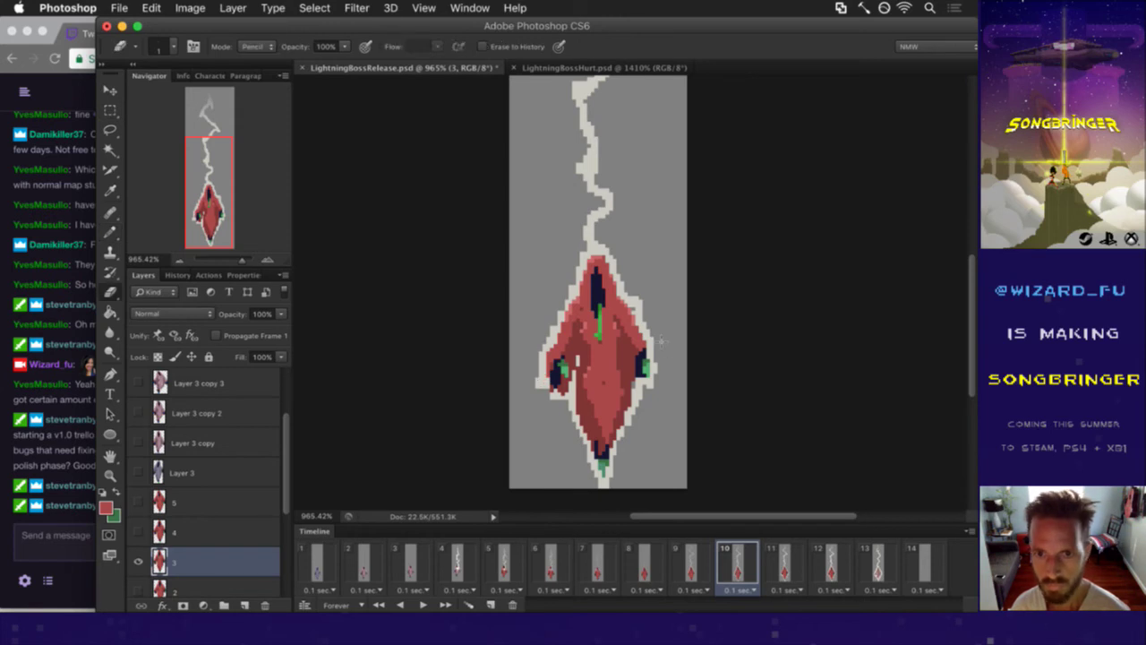
- Flip the right-side hand on layer 3 horizontally and nudge it 3 px left against the robe
{"action": "key", "text": "m"}
{"action": "left_click_drag", "start_coordinate": [635, 347], "coordinate": [657, 384]}
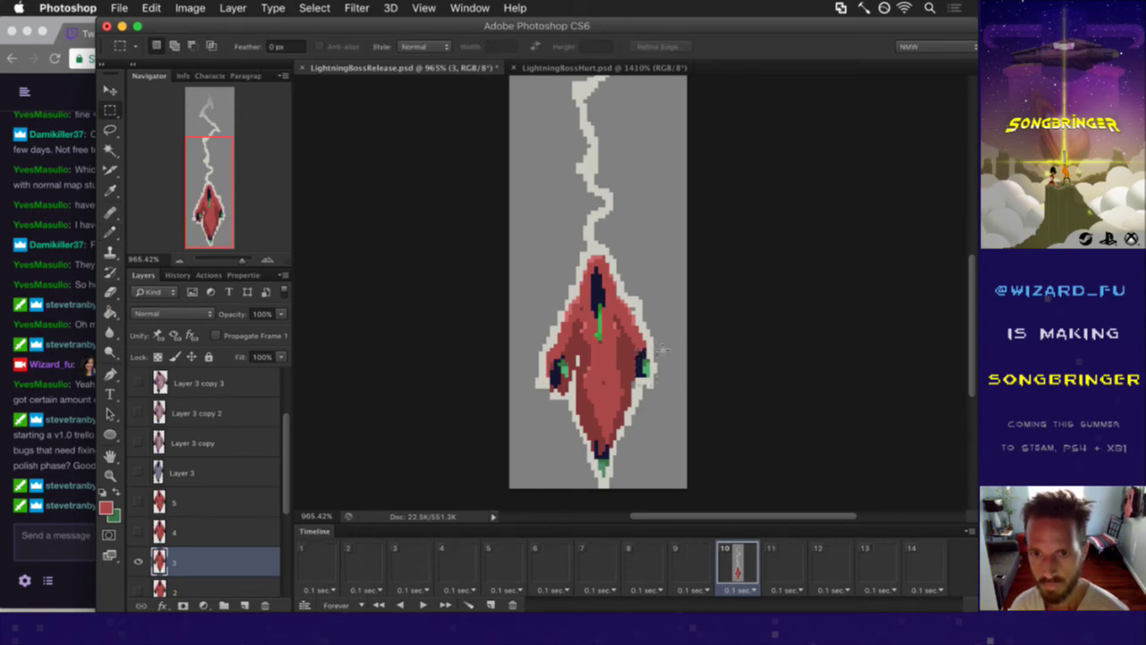
{"action": "key", "text": "ctrl+t"}
{"action": "right_click", "coordinate": [672, 355]}
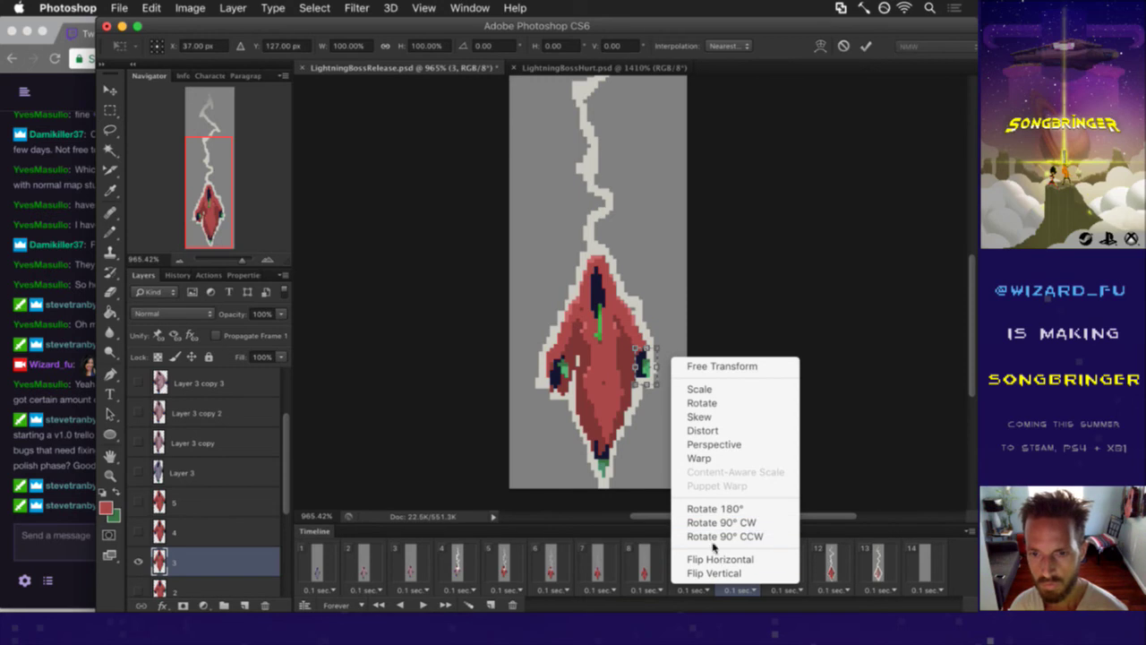
{"action": "left_click", "coordinate": [710, 546]}
{"action": "key", "text": "Left"}
{"action": "key", "text": "Left"}
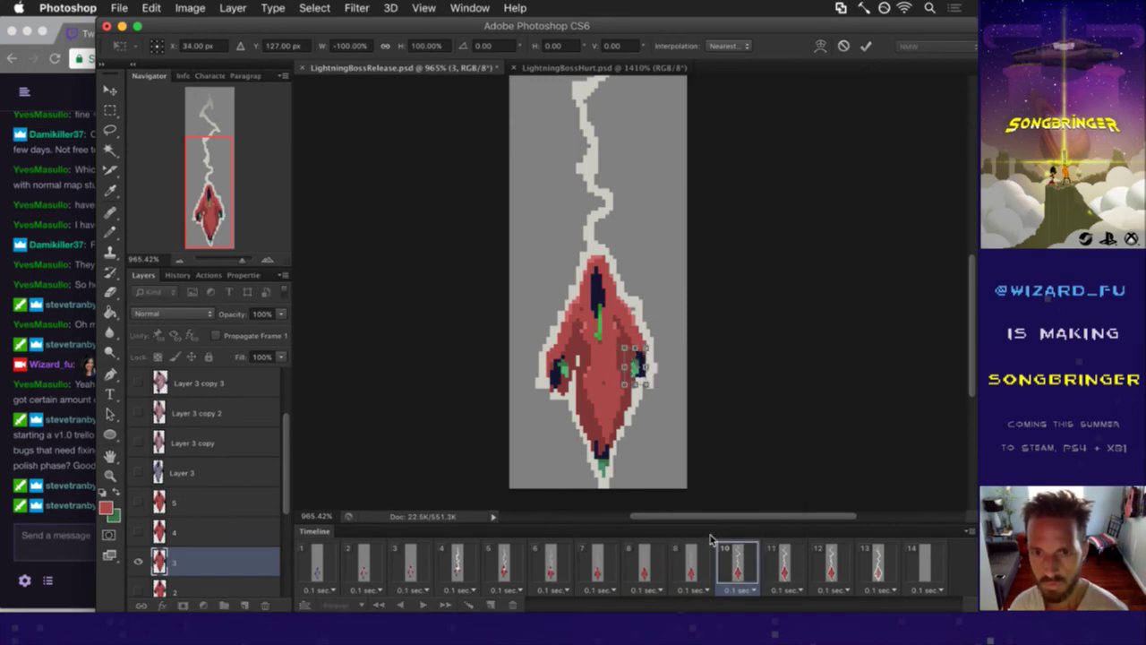
{"action": "key", "text": "Return"}
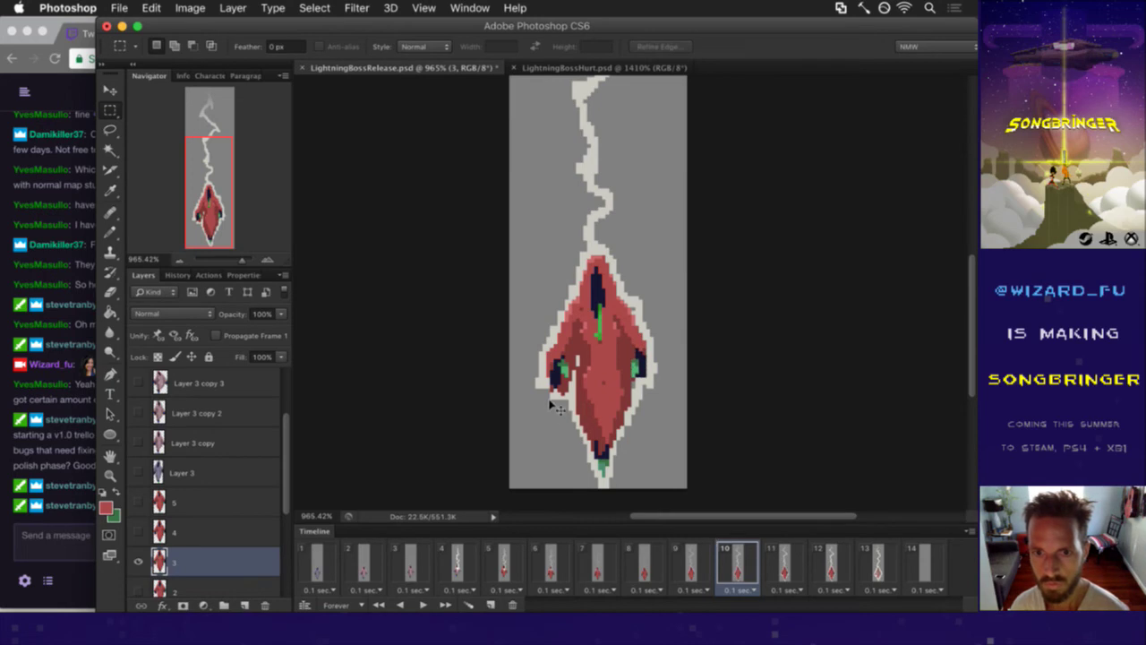
- In frame 11, flip the figure's left-side hand on layer 2 horizontally and nudge it right toward the robe
{"action": "left_click", "coordinate": [721, 551]}
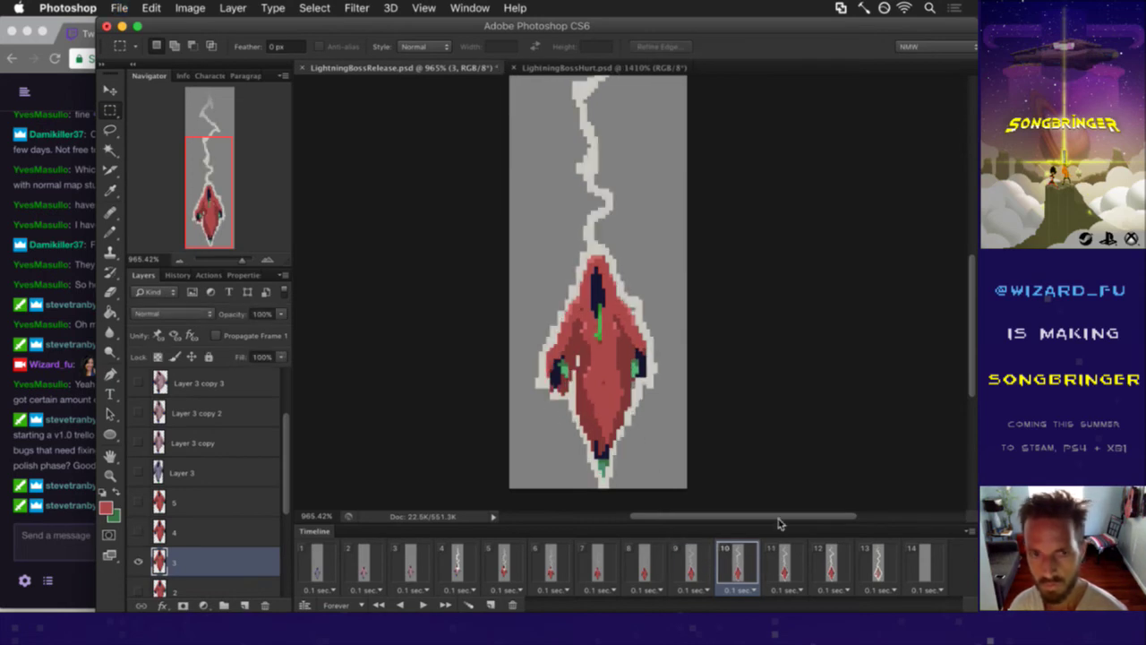
{"action": "left_click", "coordinate": [795, 561]}
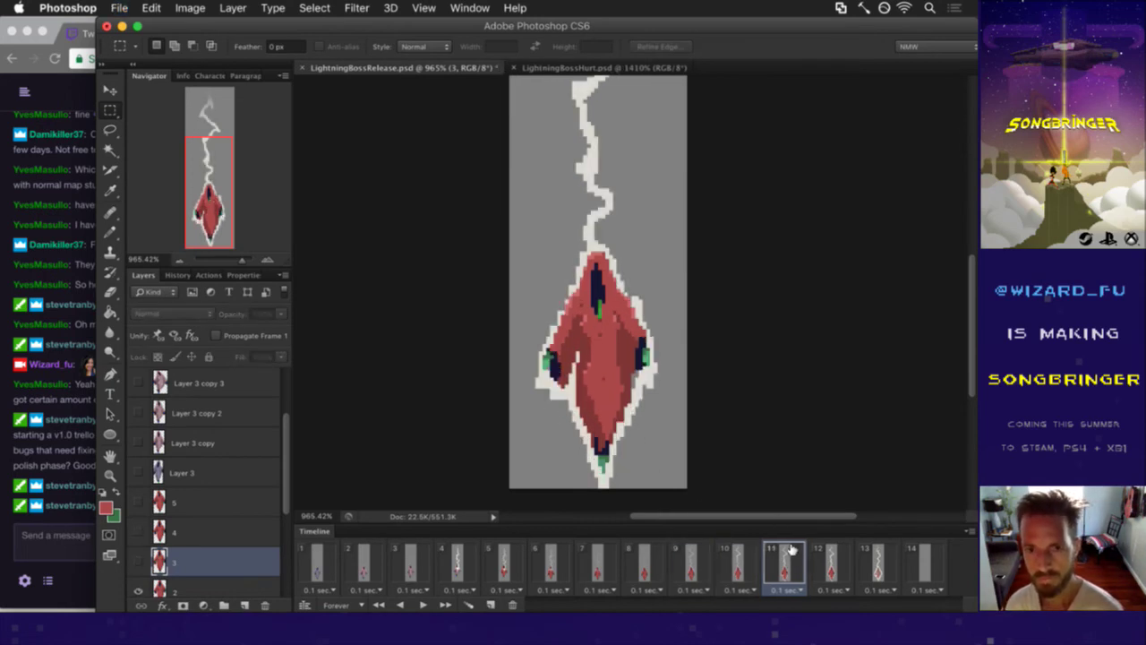
{"action": "left_click_drag", "start_coordinate": [289, 449], "coordinate": [277, 496]}
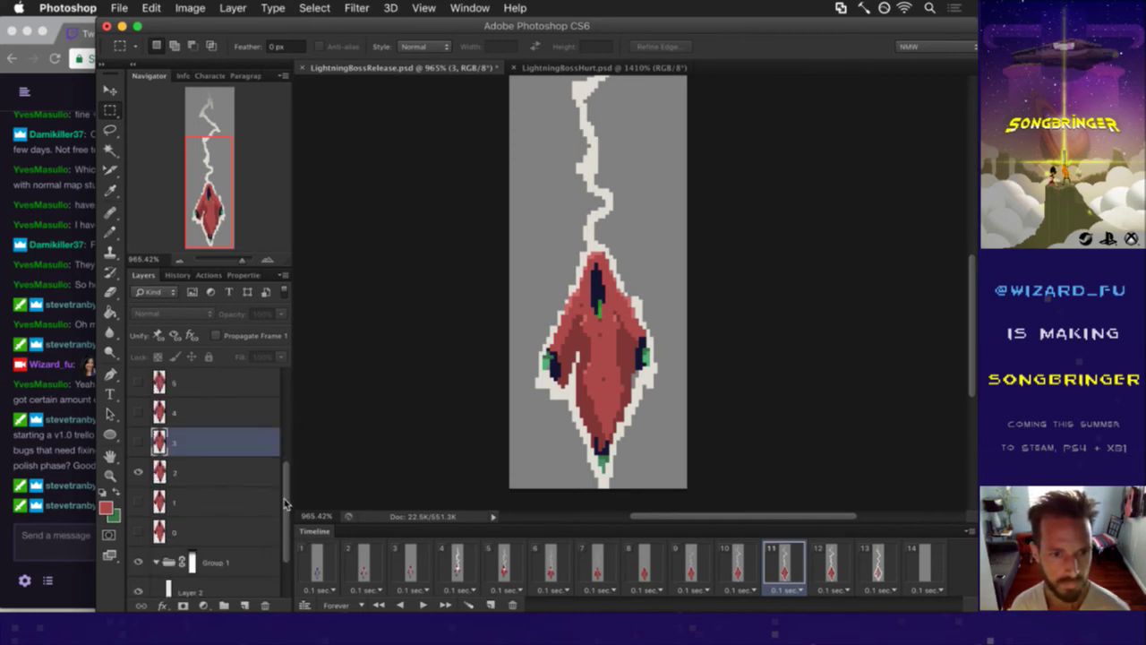
{"action": "left_click", "coordinate": [219, 473]}
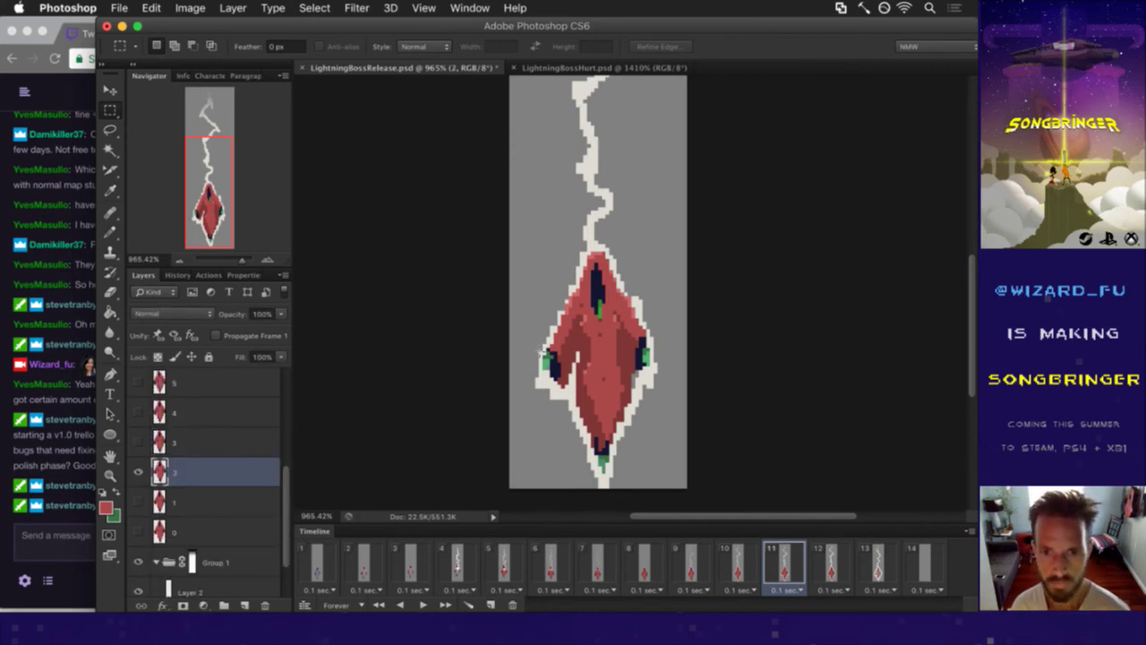
{"action": "left_click_drag", "start_coordinate": [543, 348], "coordinate": [566, 389]}
{"action": "key", "text": "v"}
{"action": "key", "text": "ctrl+t"}
{"action": "right_click", "coordinate": [574, 356]}
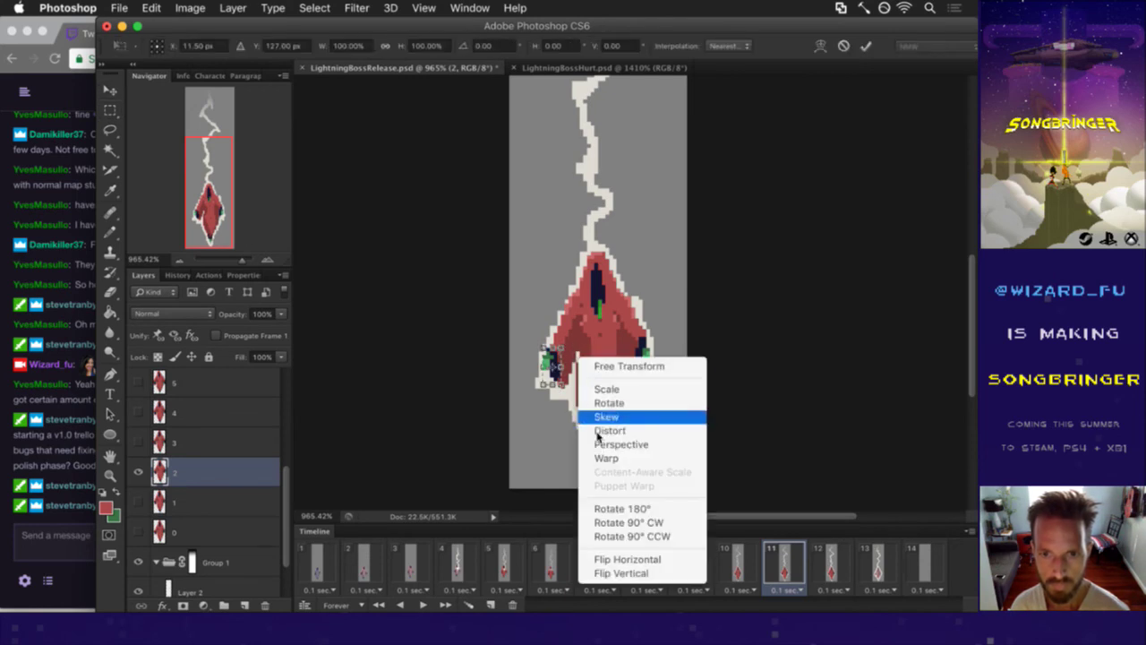
{"action": "left_click", "coordinate": [625, 555]}
{"action": "key", "text": "Right"}
{"action": "key", "text": "Return"}
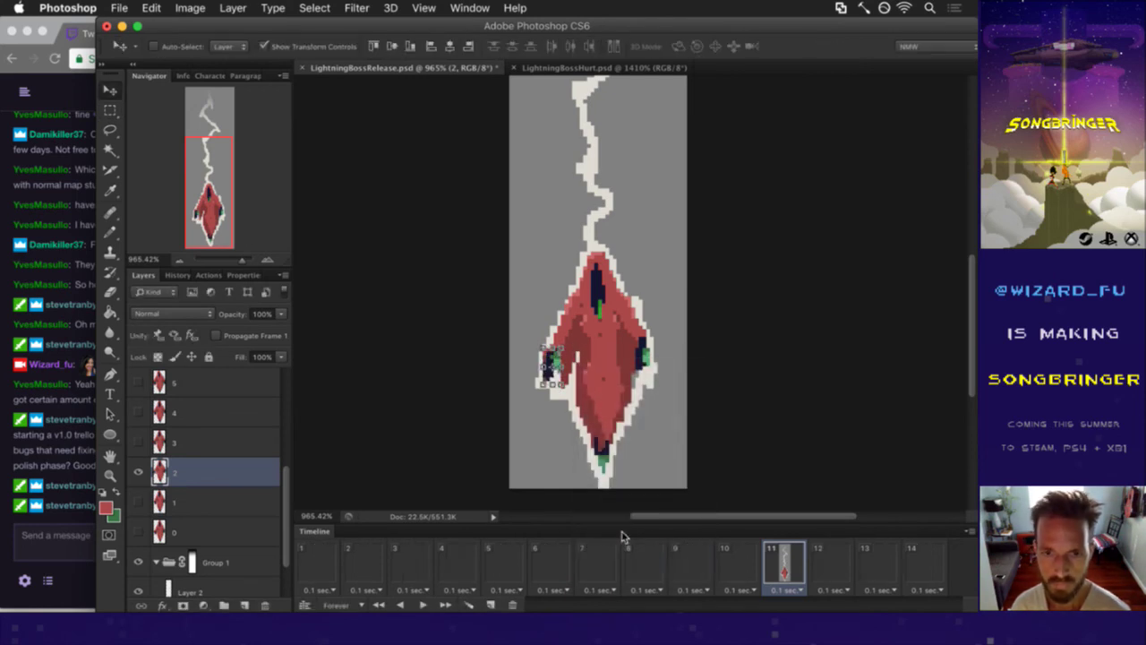
- Clean up the left-side sleeve edge beside the flipped hand in frame 11 with the Pencil in the robe's red
{"action": "key", "text": "ctrl+d"}
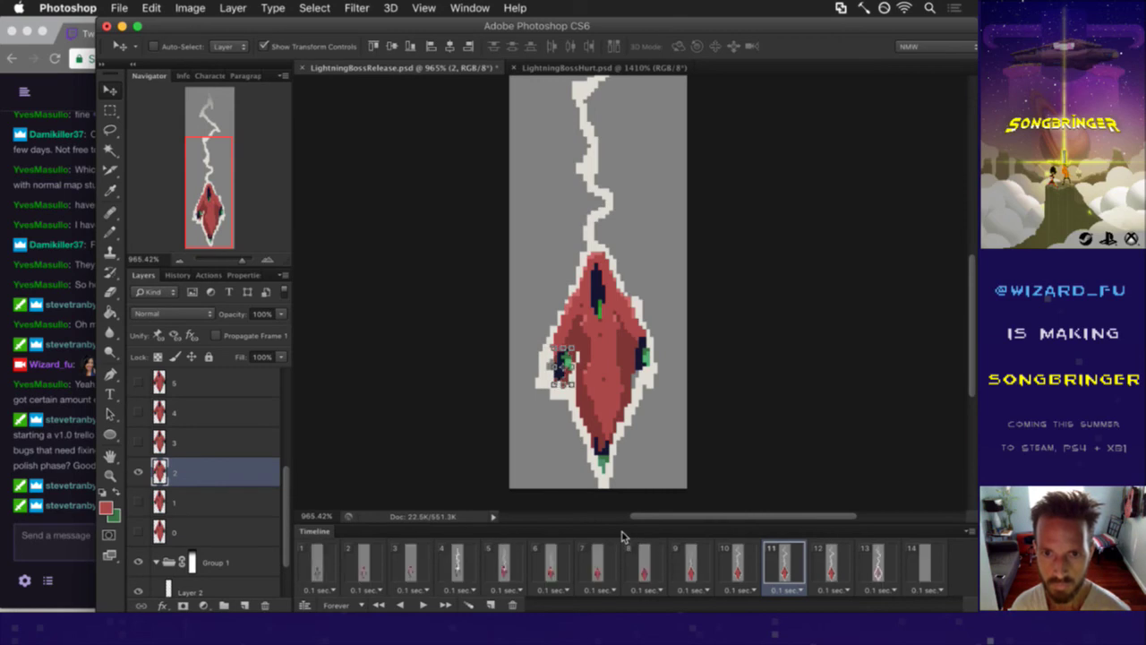
{"action": "key", "text": "m"}
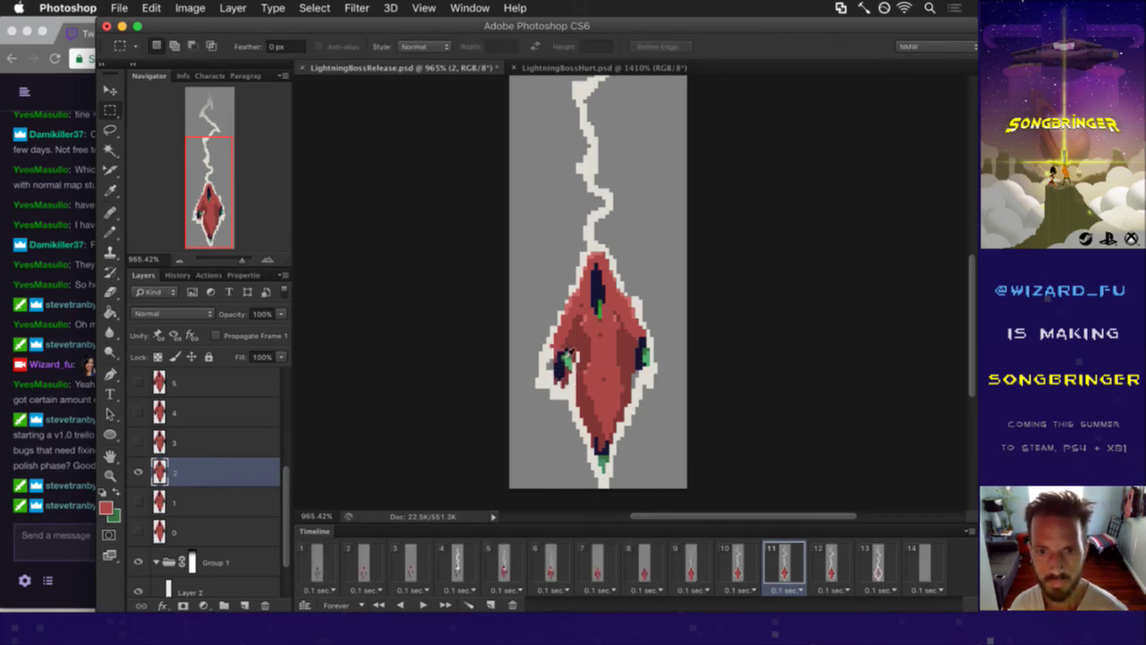
{"action": "key", "text": "b"}
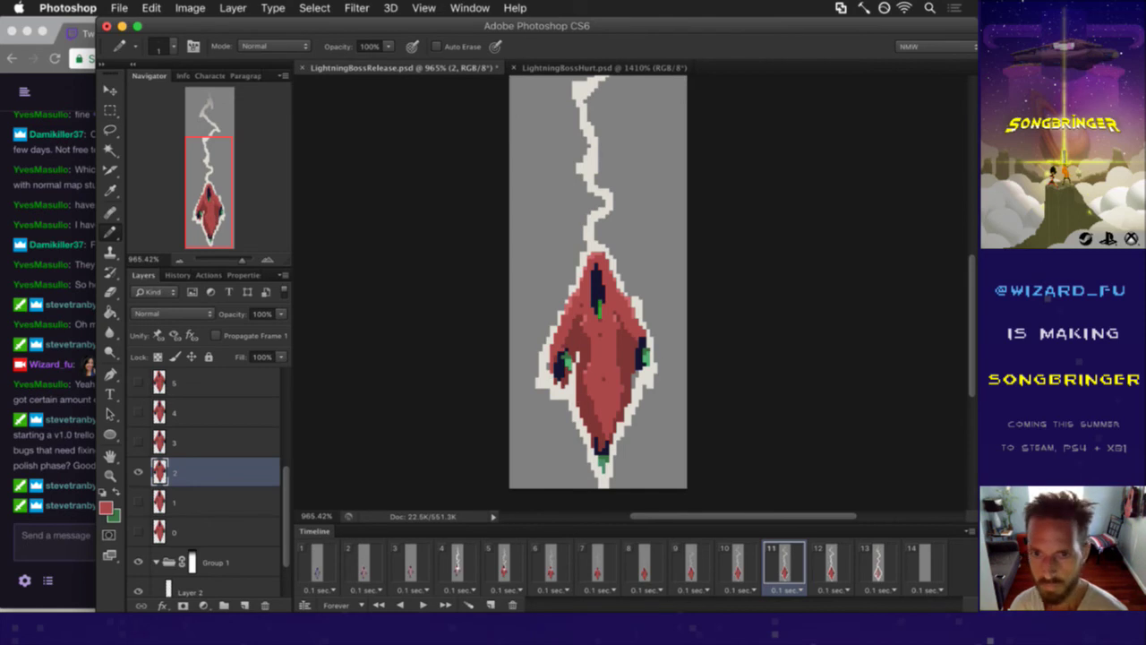
- Flip the right-side hand on layer 2 horizontally, then nudge it 3 px left and 1 px down
{"action": "key", "text": "v"}
{"action": "key", "text": "ctrl+t"}
{"action": "right_click", "coordinate": [669, 342]}
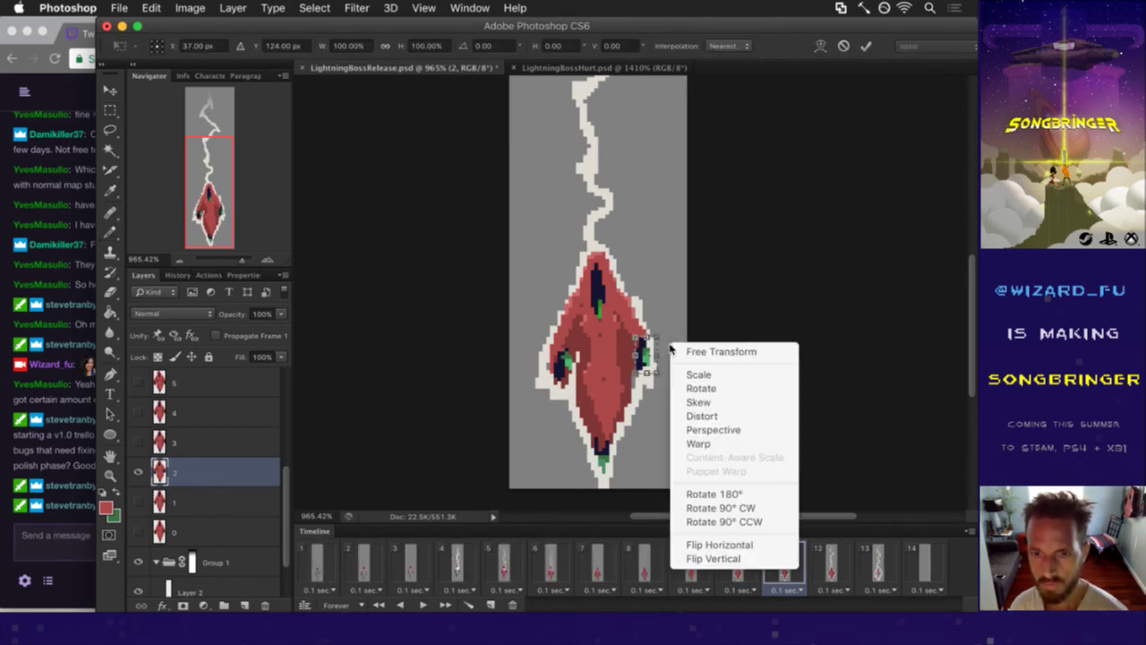
{"action": "left_click", "coordinate": [716, 543]}
{"action": "key", "text": "Left"}
{"action": "key", "text": "Left"}
{"action": "key", "text": "Left"}
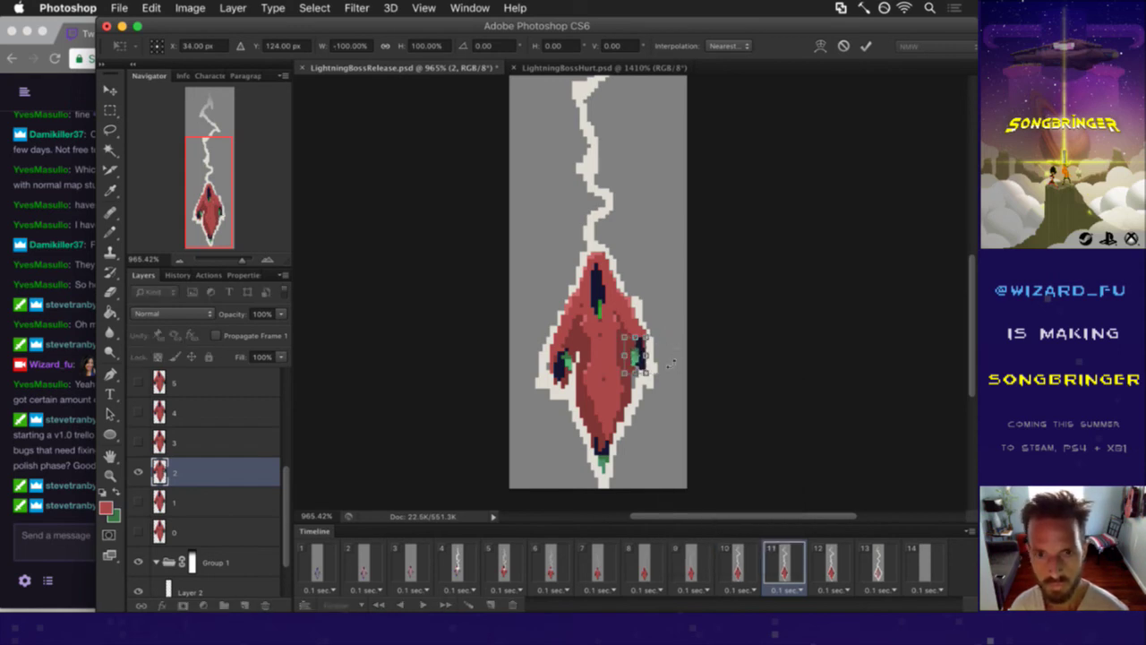
{"action": "key", "text": "Down"}
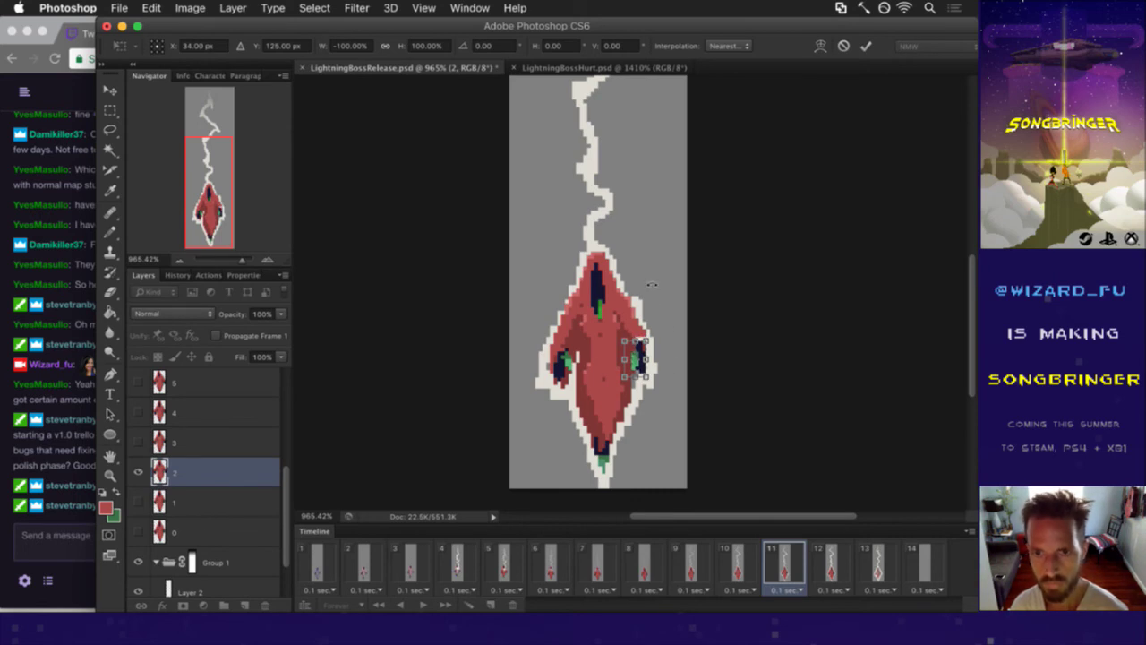
{"action": "key", "text": "Return"}
- Select the sleeve area above the flipped right-side hand, sample the gray background colour, and clear the selection
{"action": "left_click_drag", "start_coordinate": [632, 326], "coordinate": [659, 343]}
{"action": "key", "text": "i"}
{"action": "left_click", "coordinate": [662, 344]}
{"action": "key", "text": "m"}
{"action": "key", "text": "ctrl+d"}
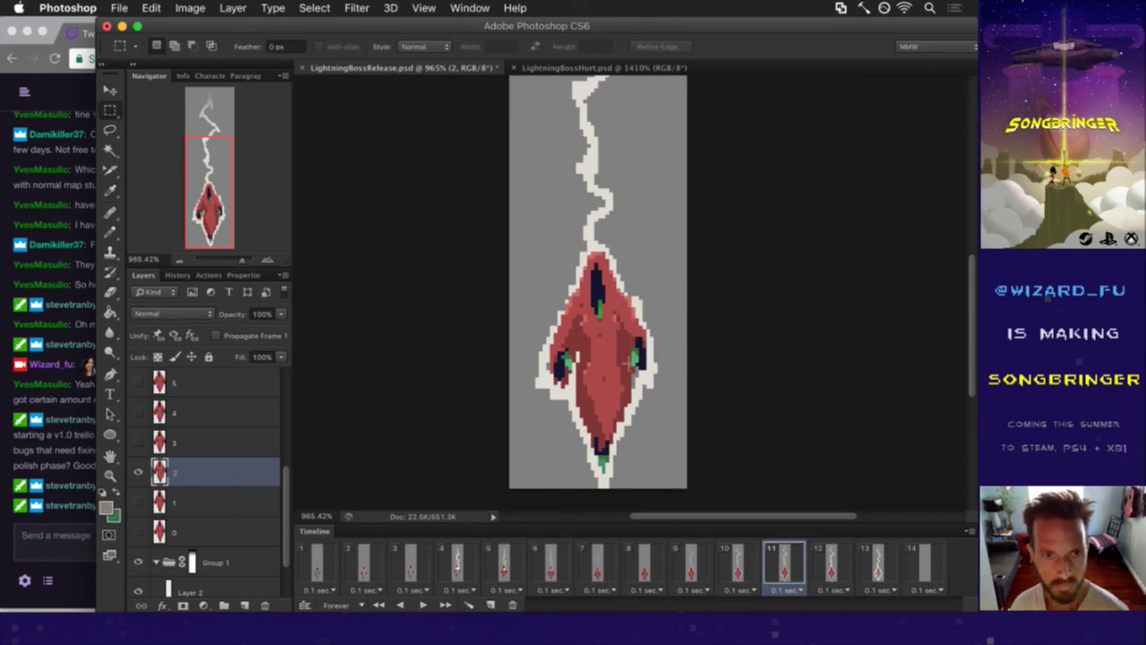
- Bring up frame 12 and make layer 1 the active layer
{"action": "left_click", "coordinate": [836, 560]}
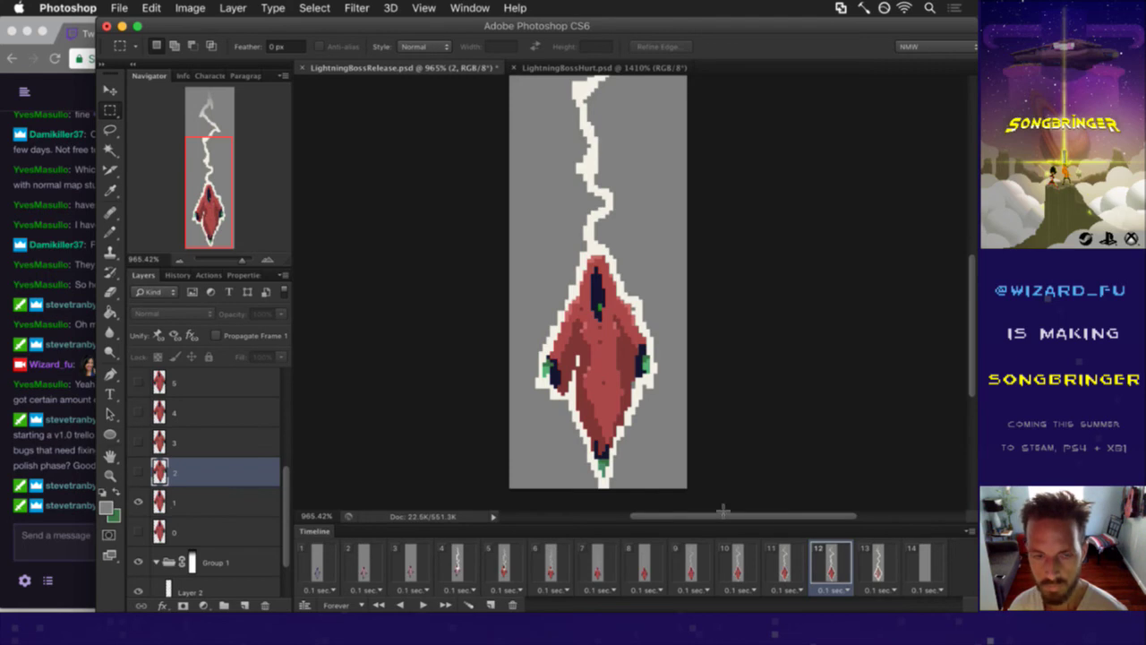
{"action": "left_click", "coordinate": [198, 501]}
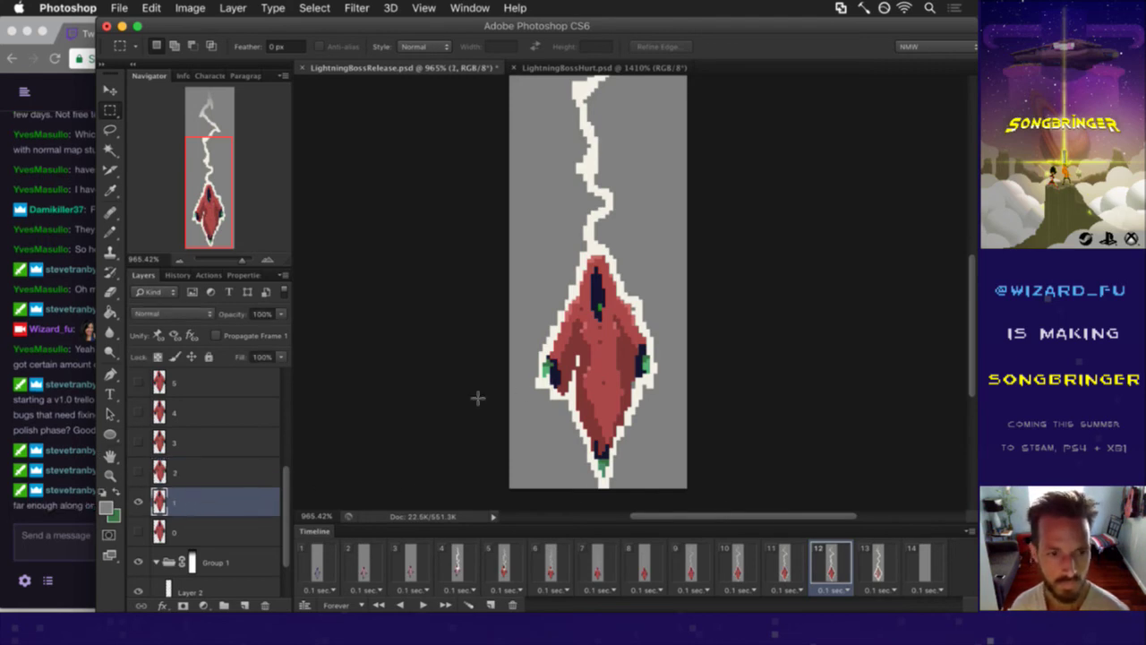
- Switch to the Twitch chat in Chrome, read the newest viewer message, and return to Photoshop
{"action": "left_click", "coordinate": [82, 506]}
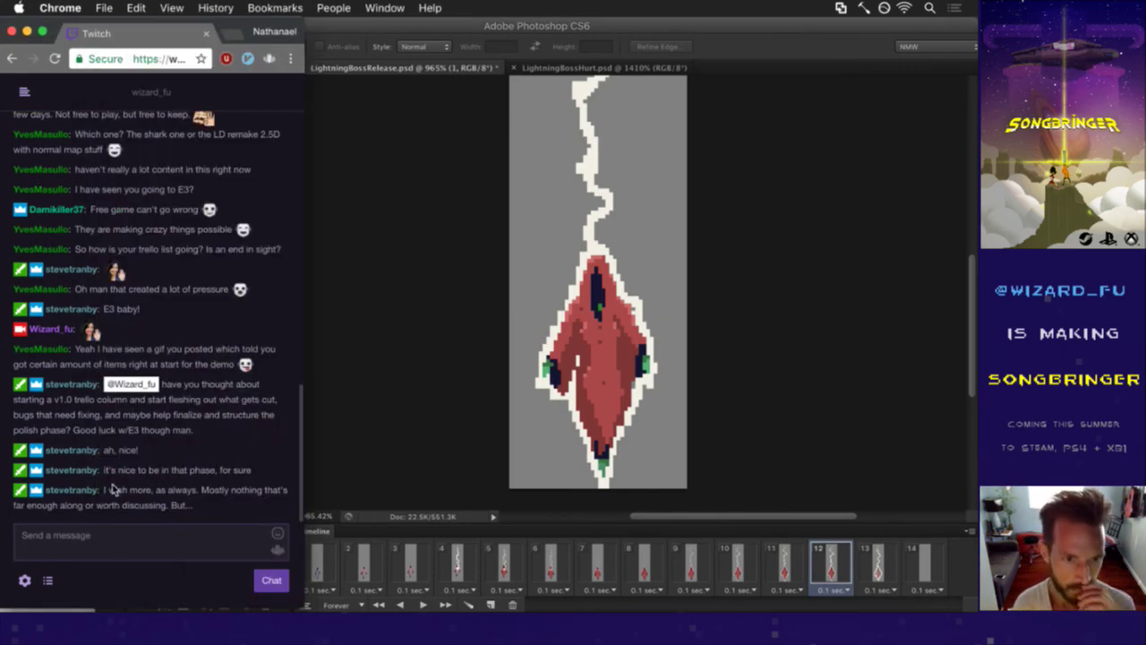
{"action": "left_click_drag", "start_coordinate": [115, 489], "coordinate": [141, 507]}
{"action": "left_click", "coordinate": [166, 490]}
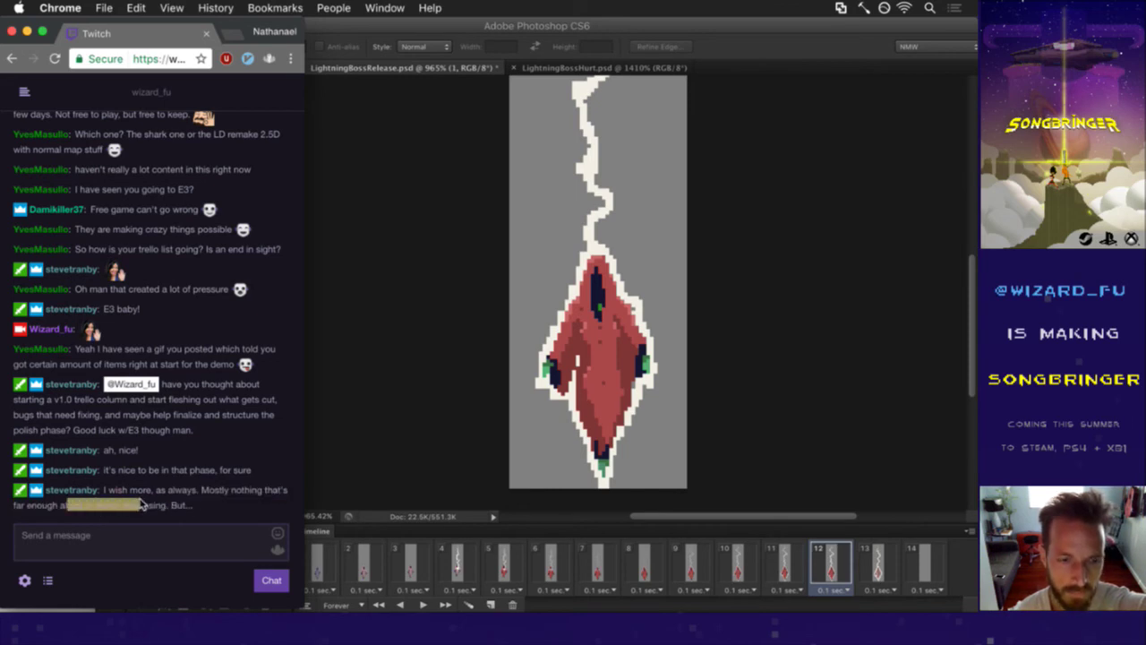
{"action": "left_click", "coordinate": [430, 422]}
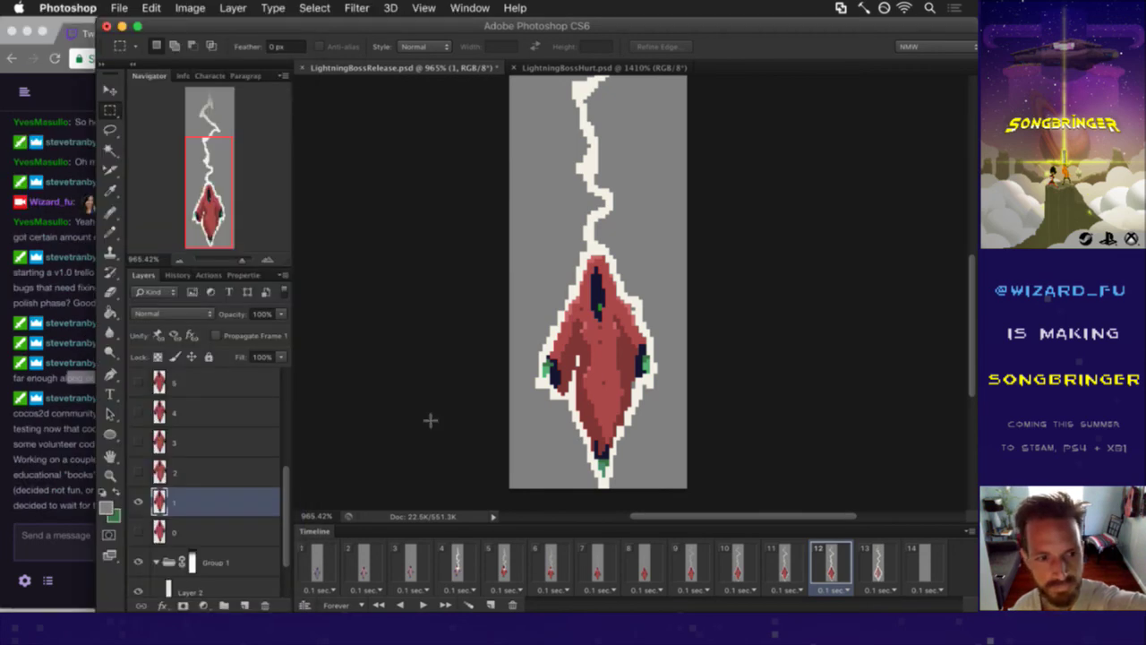
- Switch to the Twitch chat in Chrome, read the long viewer message about cocos2d and game projects, and return to Photoshop
{"action": "left_click", "coordinate": [39, 458]}
{"action": "left_click_drag", "start_coordinate": [128, 399], "coordinate": [141, 409]}
{"action": "left_click", "coordinate": [148, 452]}
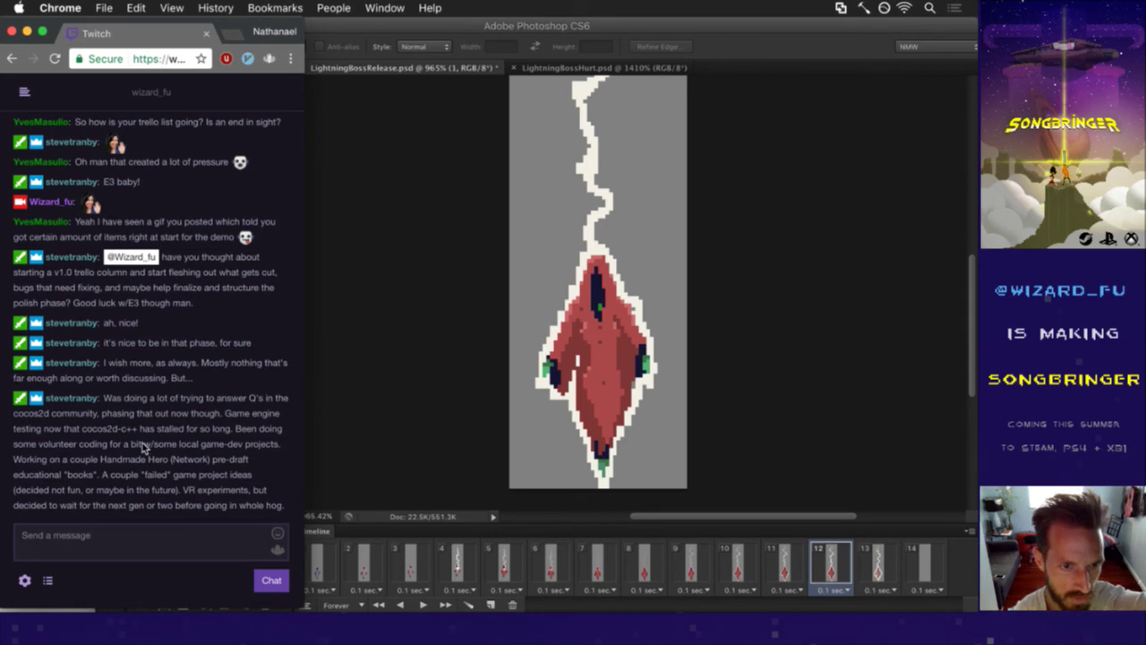
{"action": "left_click_drag", "start_coordinate": [100, 417], "coordinate": [162, 416]}
{"action": "left_click", "coordinate": [174, 416]}
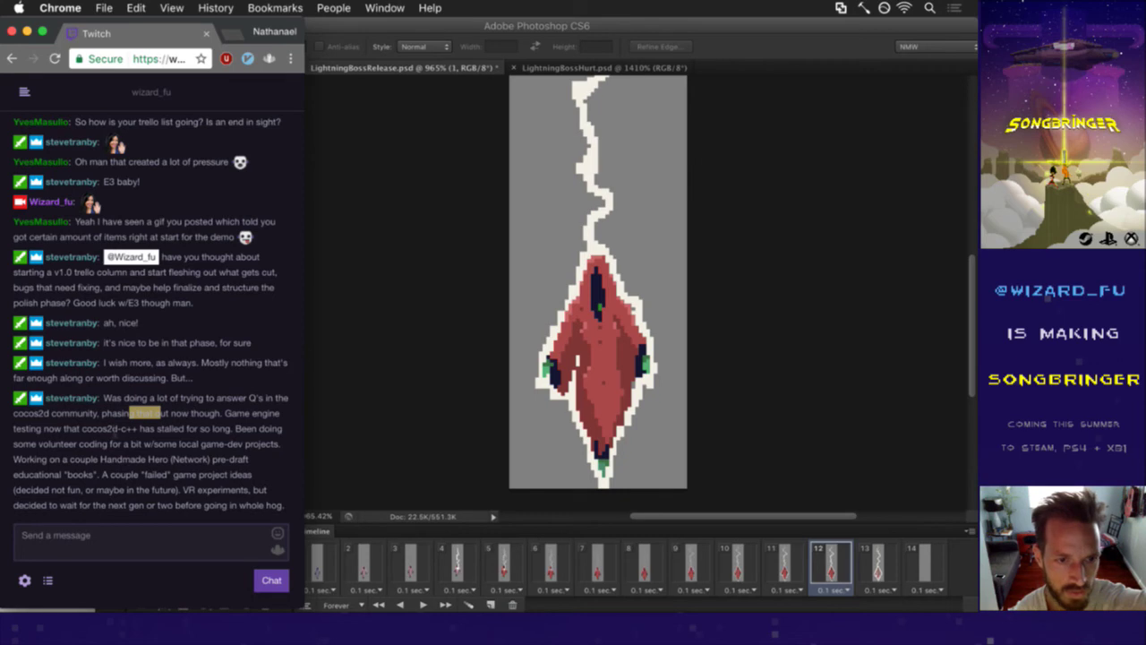
{"action": "left_click_drag", "start_coordinate": [97, 428], "coordinate": [204, 437]}
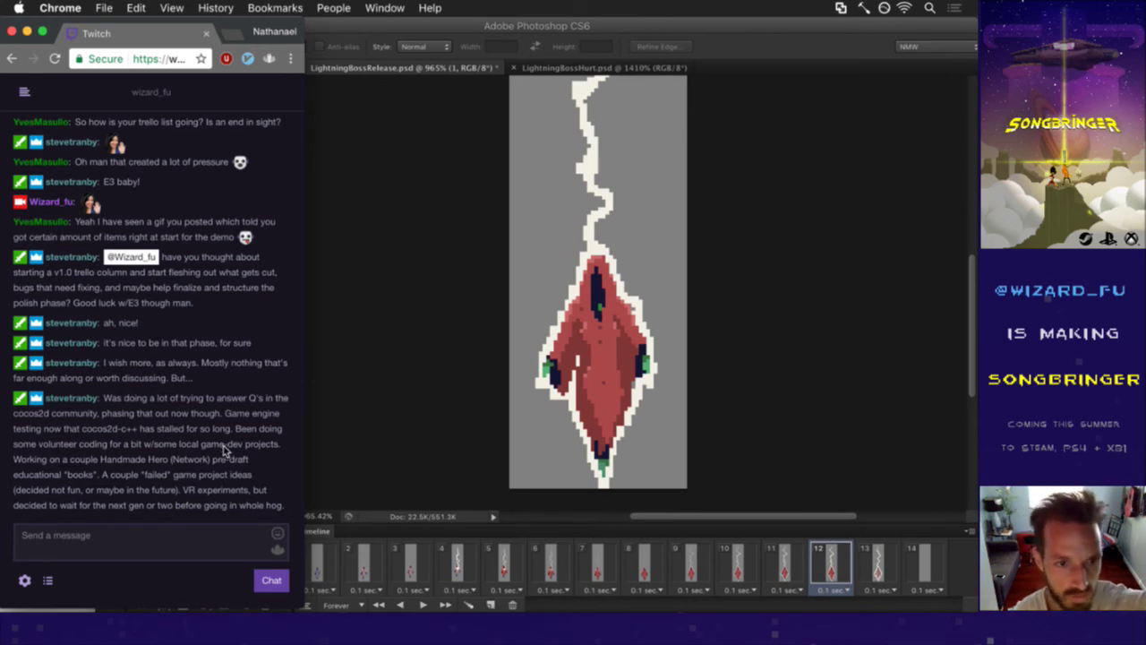
{"action": "left_click_drag", "start_coordinate": [240, 430], "coordinate": [246, 432]}
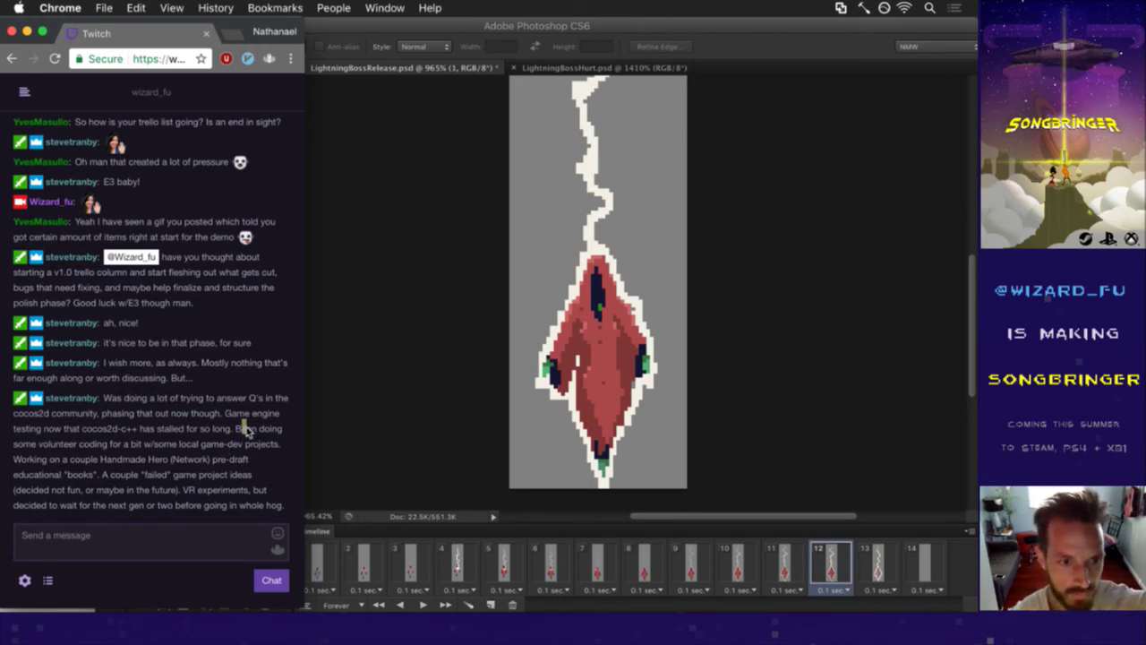
{"action": "left_click", "coordinate": [81, 434]}
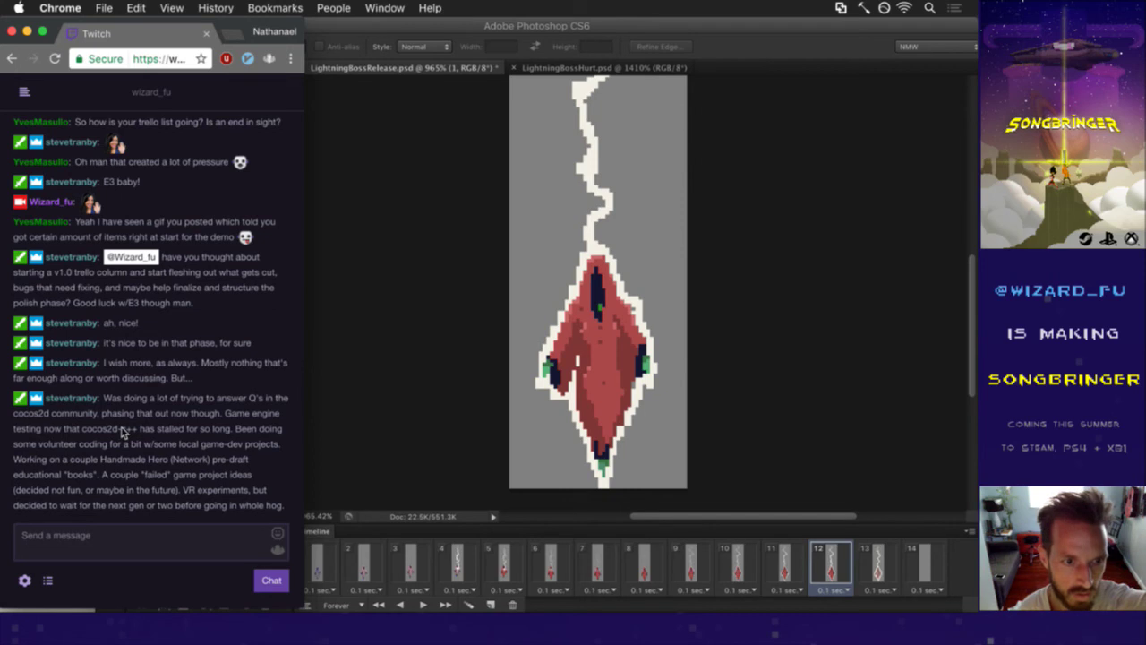
{"action": "left_click_drag", "start_coordinate": [111, 459], "coordinate": [175, 459]}
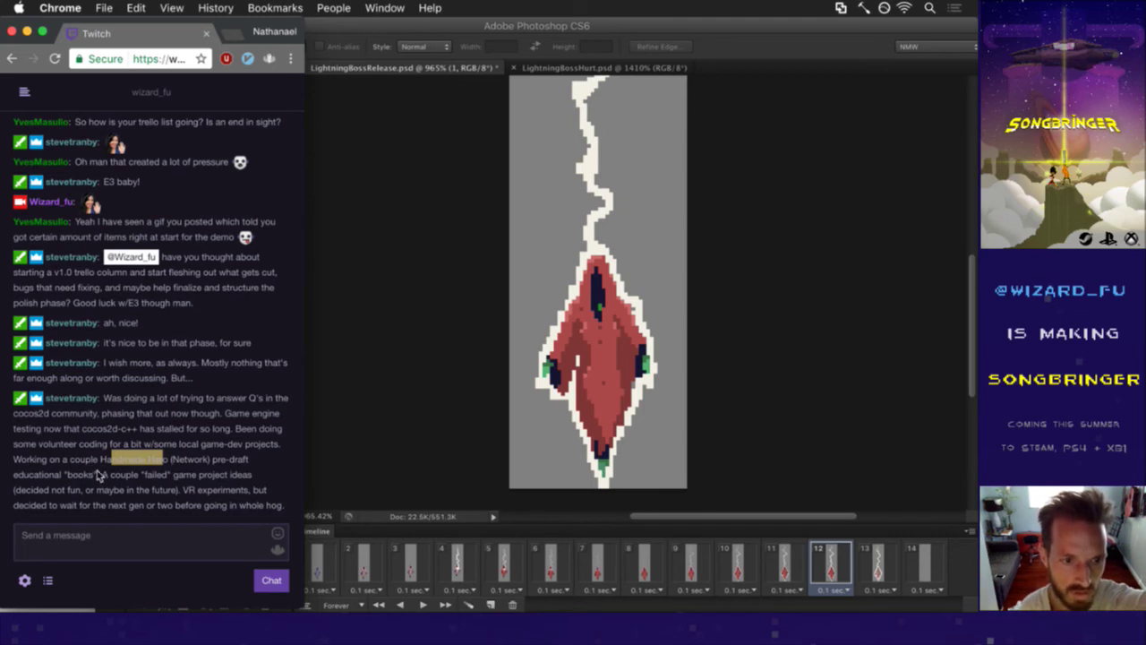
{"action": "left_click_drag", "start_coordinate": [141, 475], "coordinate": [186, 488]}
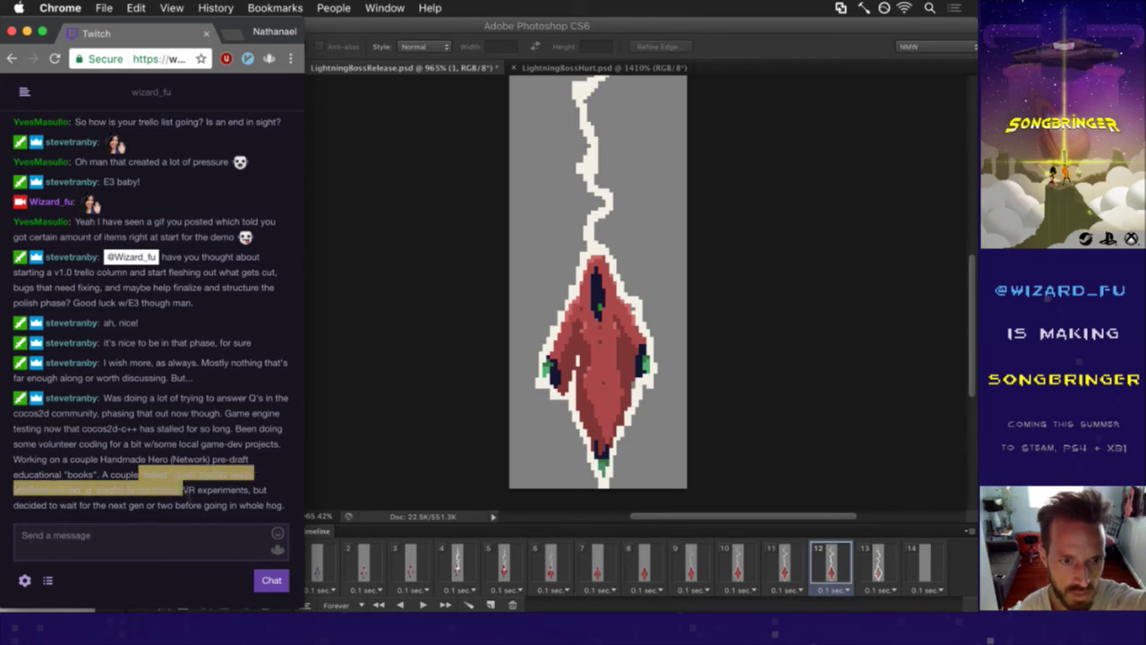
{"action": "left_click", "coordinate": [199, 497]}
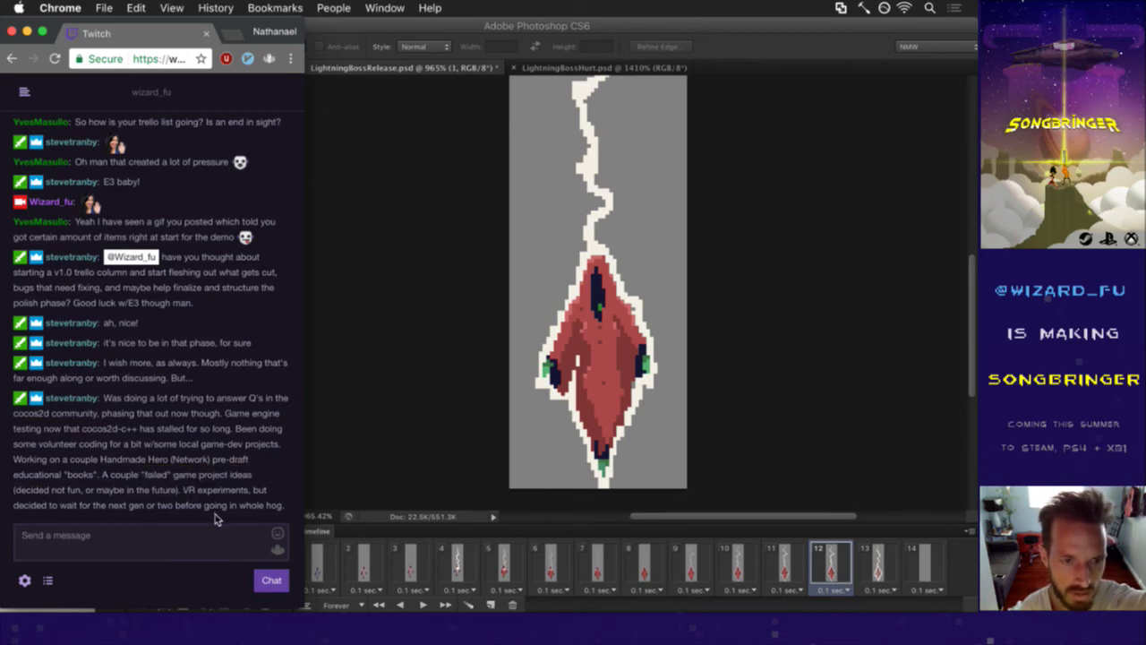
{"action": "left_click_drag", "start_coordinate": [205, 488], "coordinate": [235, 508]}
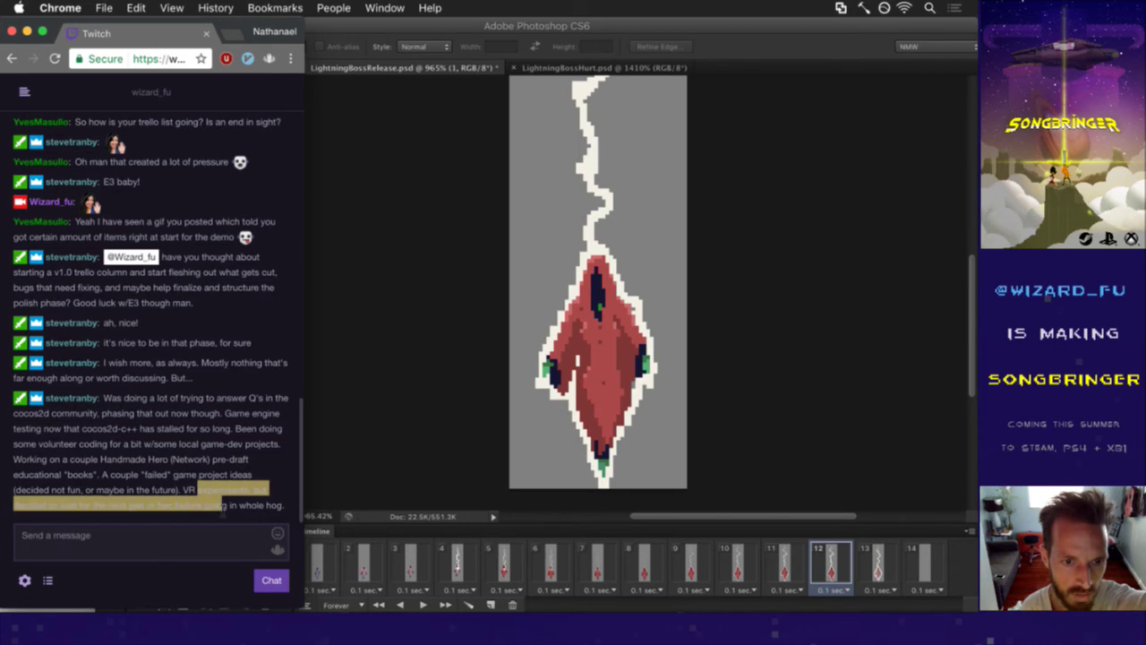
{"action": "left_click", "coordinate": [238, 517]}
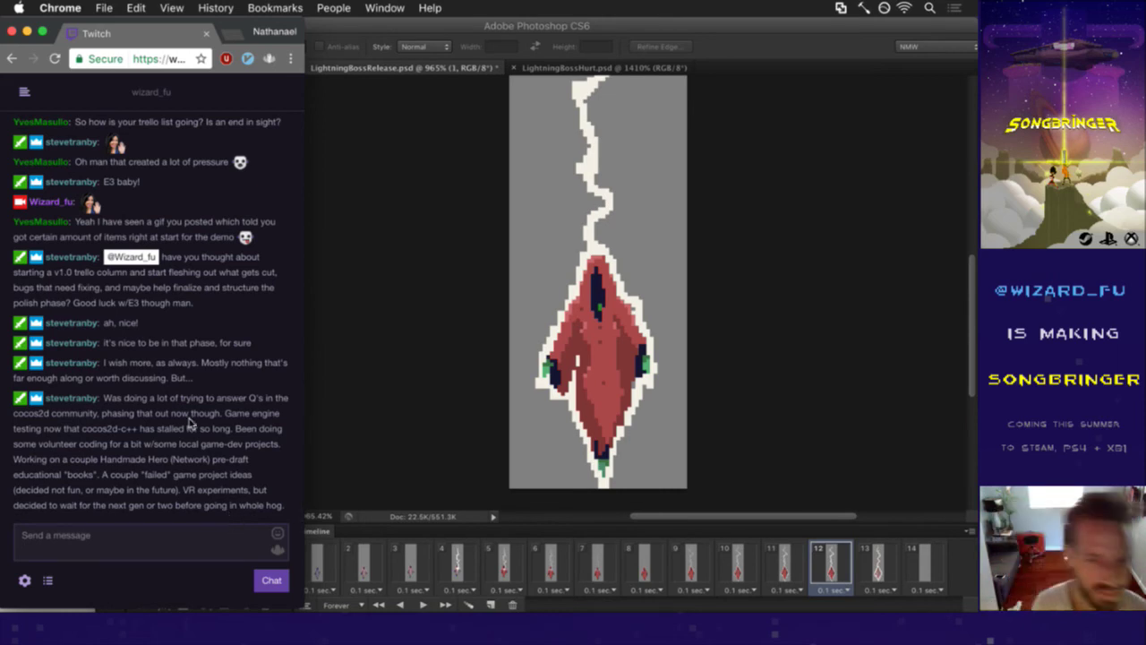
{"action": "left_click", "coordinate": [395, 421]}
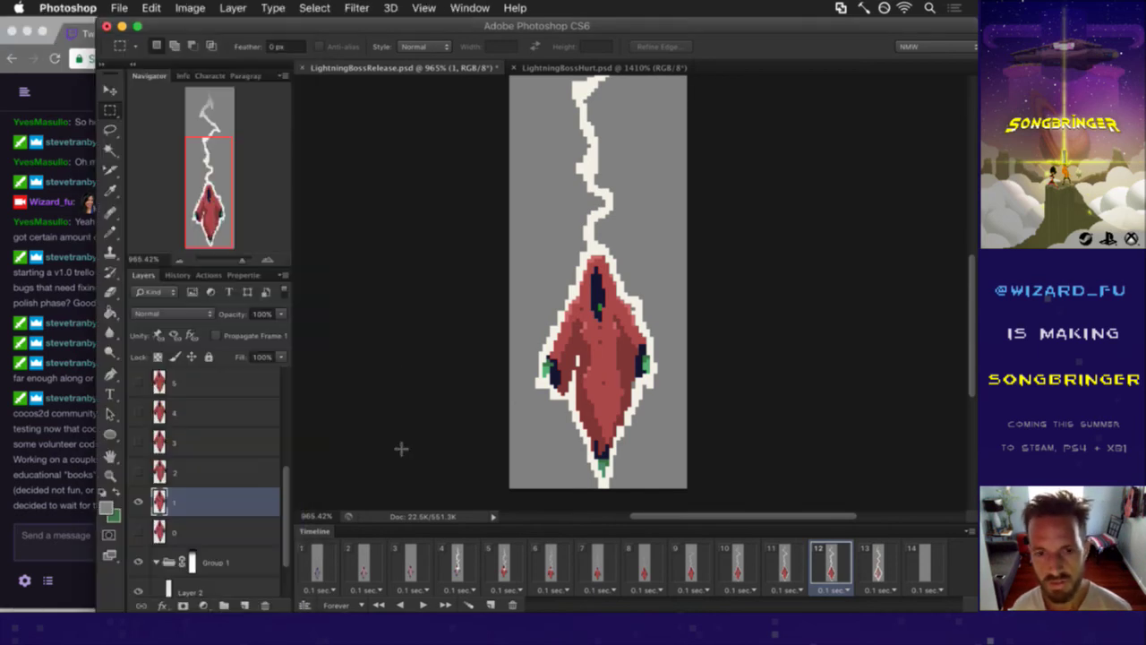
- Alternate between frames 11 and 12 to compare how the figure's hands change between them
{"action": "left_click", "coordinate": [795, 566]}
{"action": "left_click", "coordinate": [832, 559]}
{"action": "left_click", "coordinate": [790, 555]}
{"action": "left_click", "coordinate": [838, 557]}
{"action": "left_click", "coordinate": [794, 554]}
{"action": "left_click", "coordinate": [829, 561]}
{"action": "left_click", "coordinate": [794, 560]}
{"action": "left_click", "coordinate": [833, 564]}
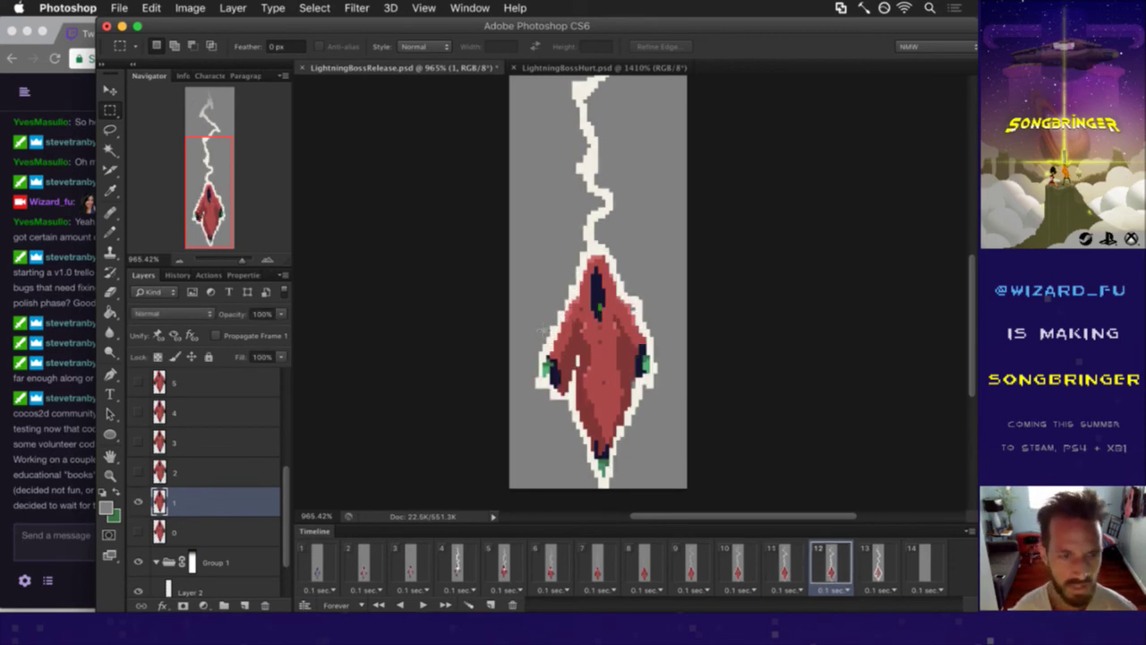
- Select the left-side hand on layer 1 in frame 12, flip it horizontally, and nudge it right toward the robe
{"action": "left_click_drag", "start_coordinate": [543, 353], "coordinate": [567, 394]}
{"action": "key", "text": "super+t"}
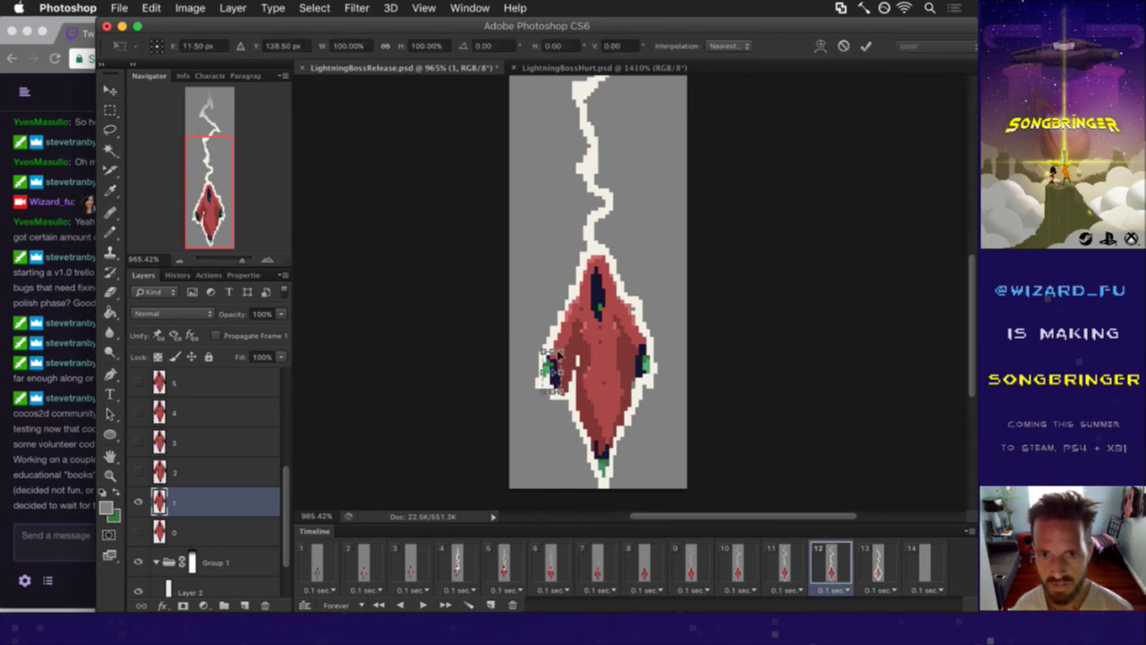
{"action": "right_click", "coordinate": [525, 363]}
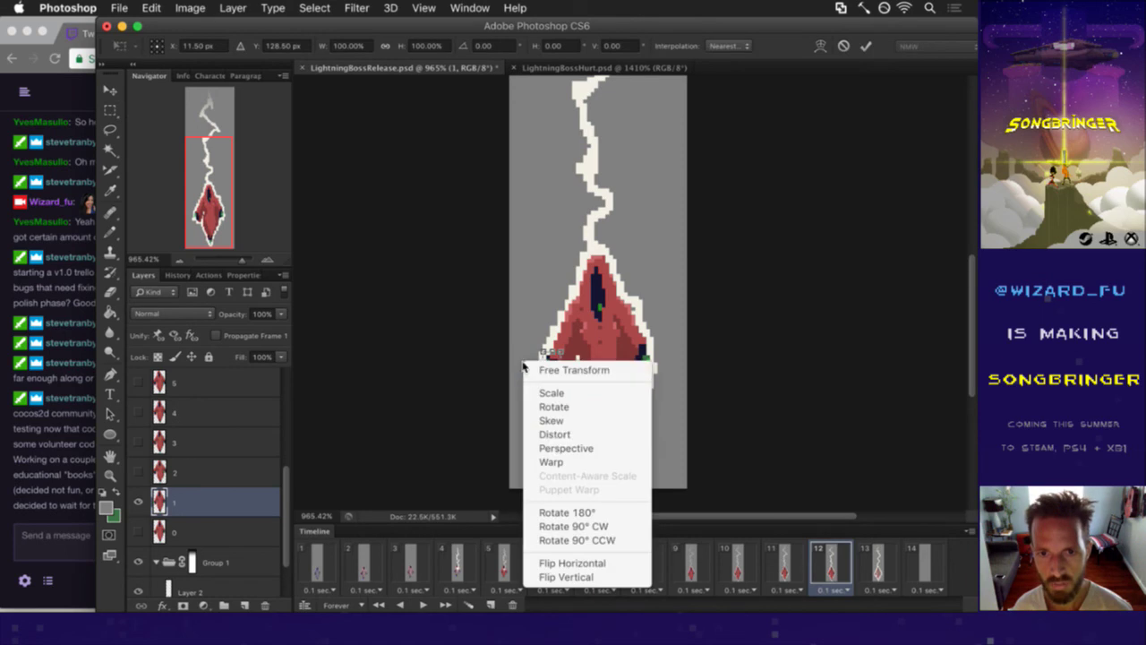
{"action": "left_click", "coordinate": [572, 564]}
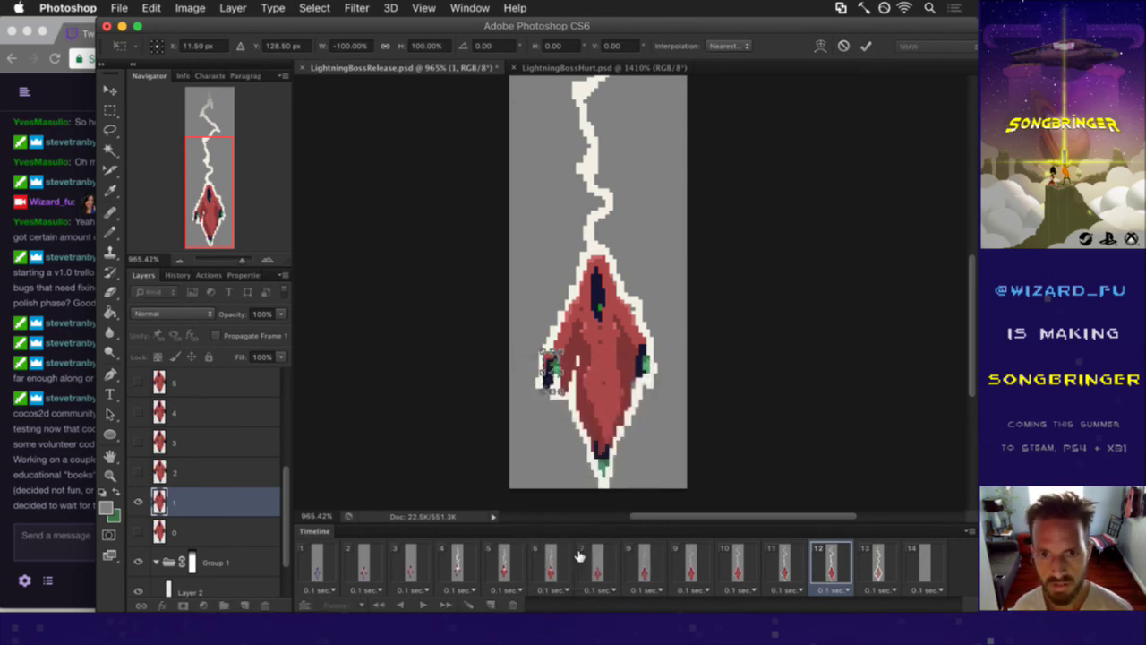
{"action": "key", "text": "Return"}
{"action": "key", "text": "Right"}
{"action": "key", "text": "Right"}
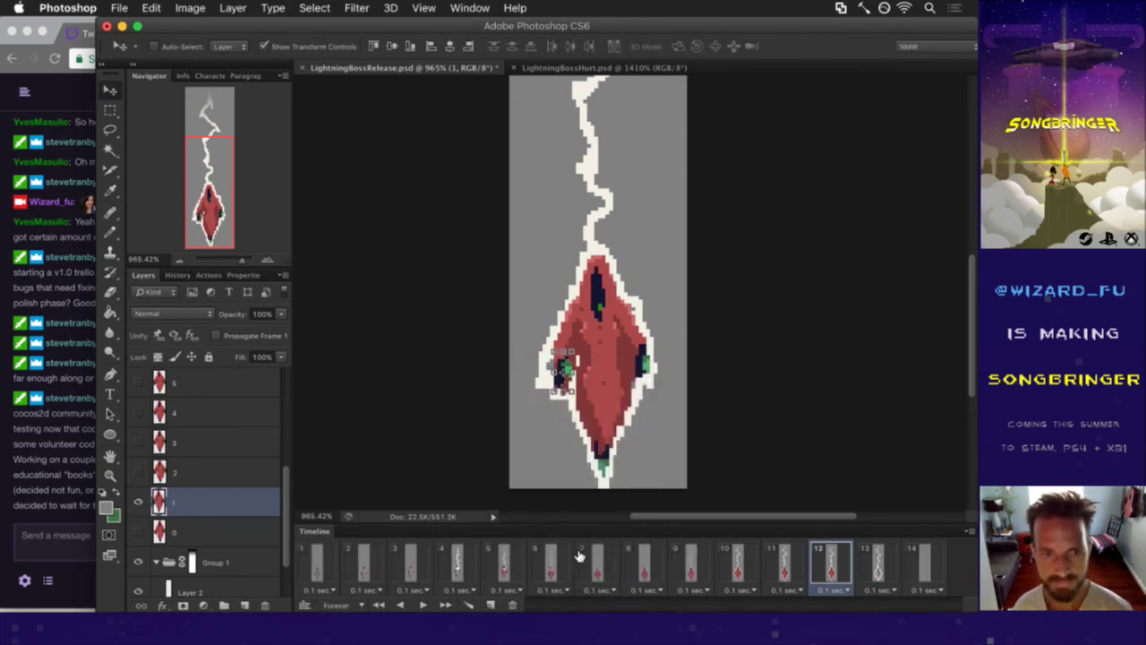
- Deselect the flipped hand and sample the red robe colour beside it for the Pencil tool
{"action": "key", "text": "ctrl+d"}
{"action": "key", "text": "b"}
{"action": "left_click", "coordinate": [566, 362], "text": "alt"}
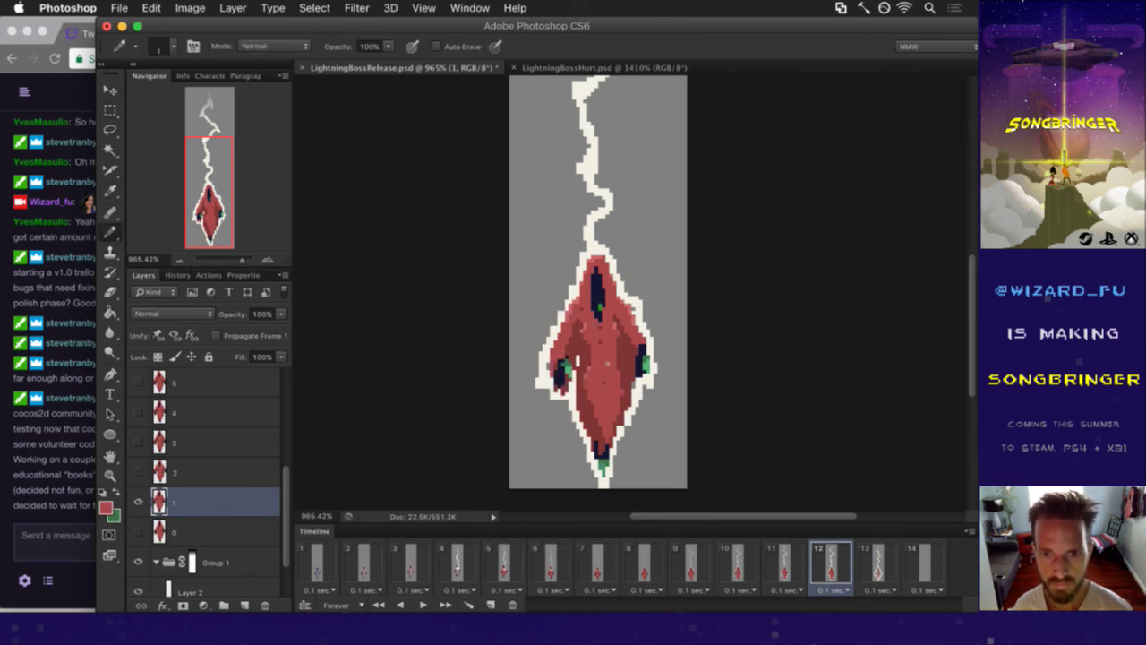
- Flip the right-side hand on layer 1 horizontally, shift it slightly left toward the robe, and deselect it
{"action": "key", "text": "m"}
{"action": "left_click_drag", "start_coordinate": [633, 341], "coordinate": [660, 384]}
{"action": "key", "text": "ctrl+t"}
{"action": "right_click", "coordinate": [673, 362]}
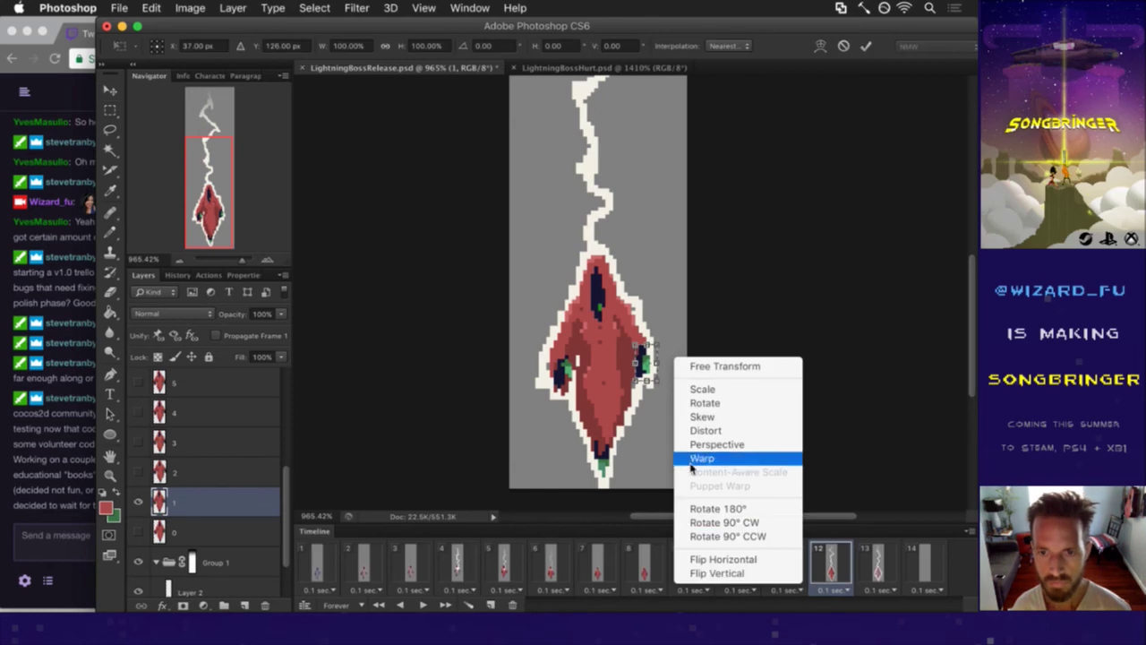
{"action": "left_click", "coordinate": [721, 557]}
{"action": "key", "text": "Return"}
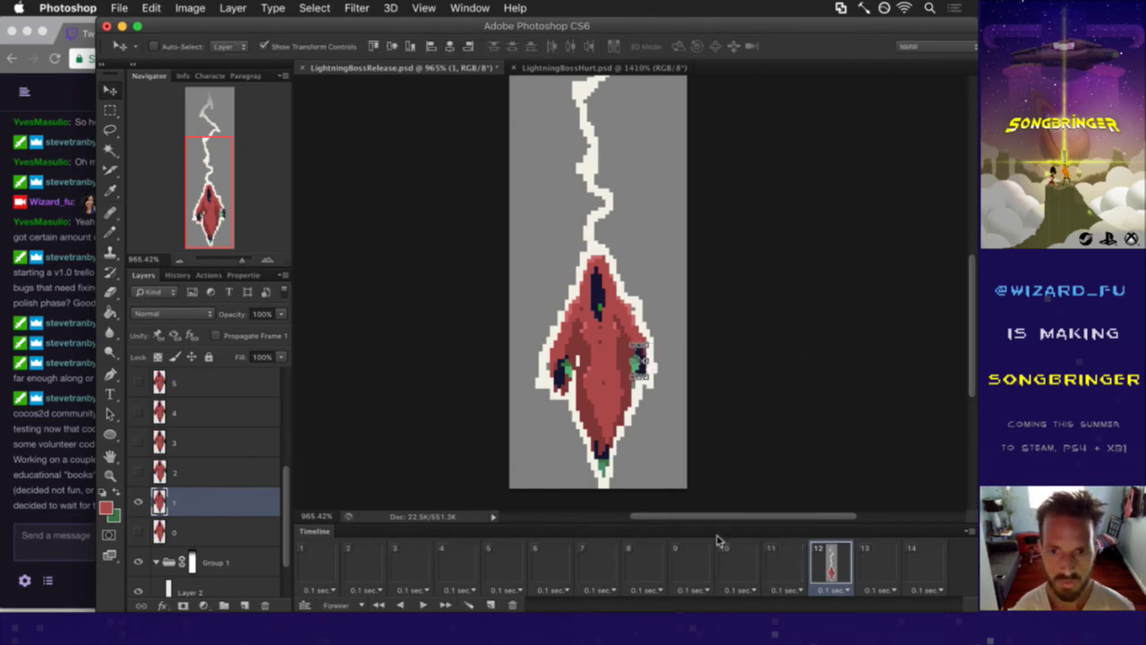
{"action": "key", "text": "ctrl+d"}
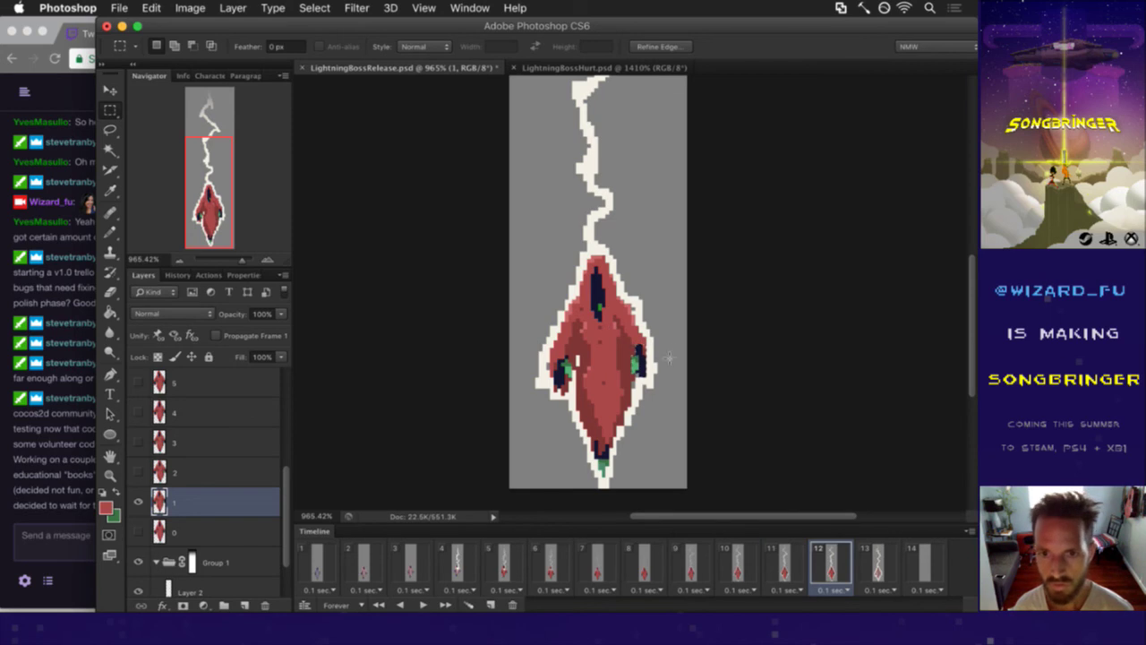
- Reread the latest viewer message in Chrome's Twitch chat, then return to Photoshop and display frame 13
{"action": "left_click", "coordinate": [49, 484]}
{"action": "left_click_drag", "start_coordinate": [18, 398], "coordinate": [273, 447]}
{"action": "left_click", "coordinate": [213, 501]}
{"action": "left_click", "coordinate": [273, 463]}
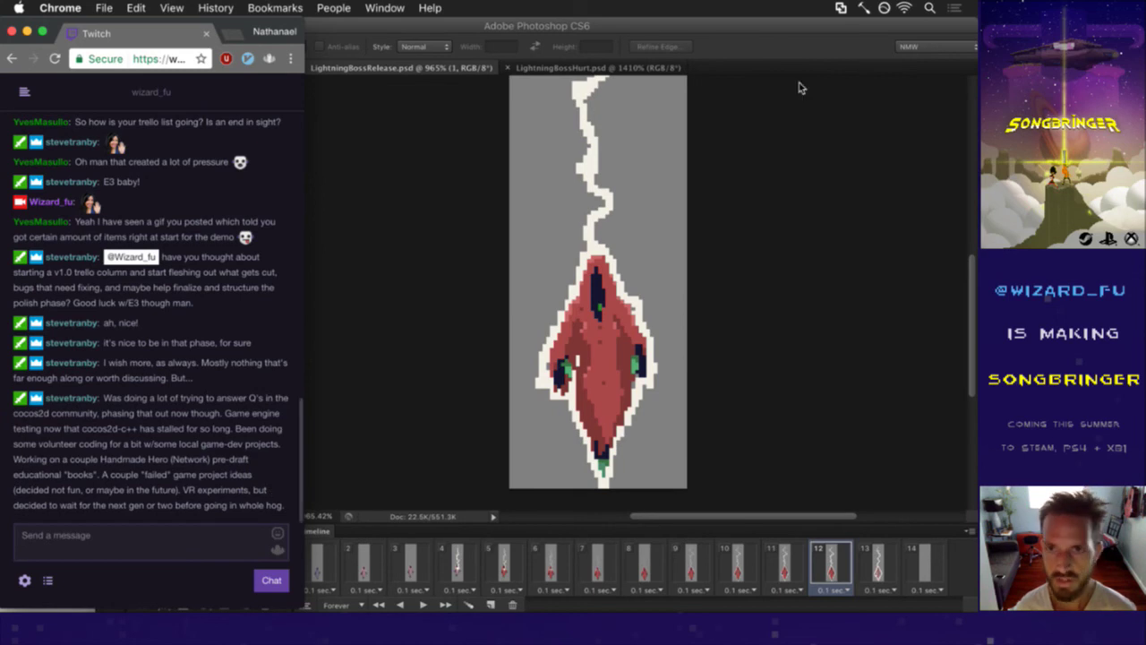
{"action": "left_click", "coordinate": [804, 49]}
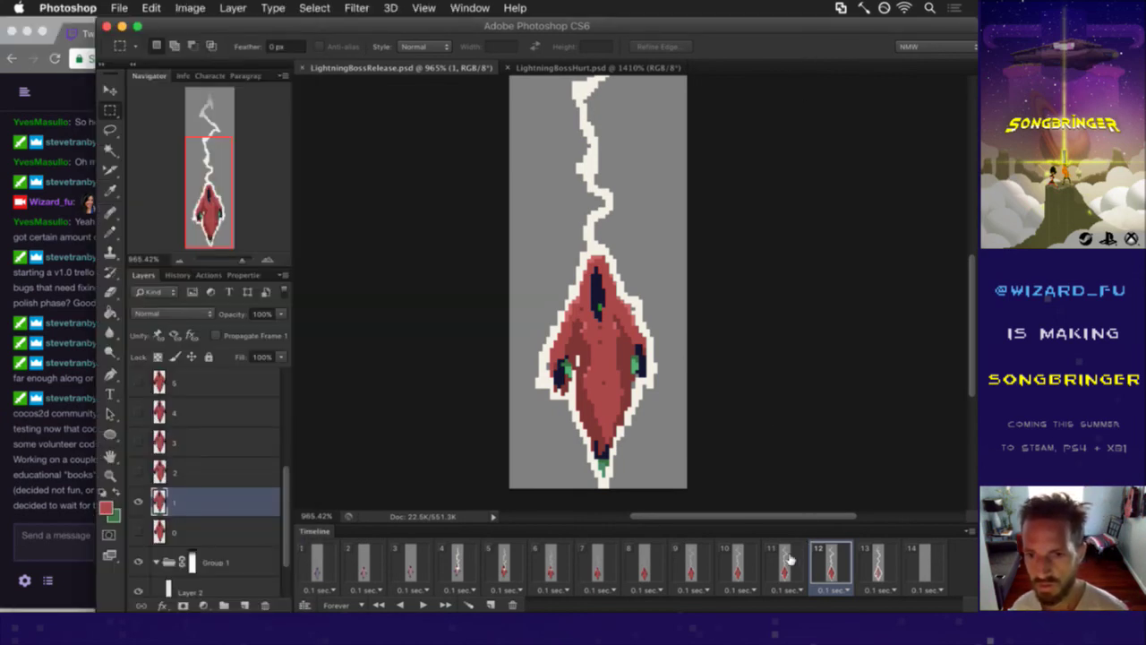
{"action": "left_click", "coordinate": [885, 557]}
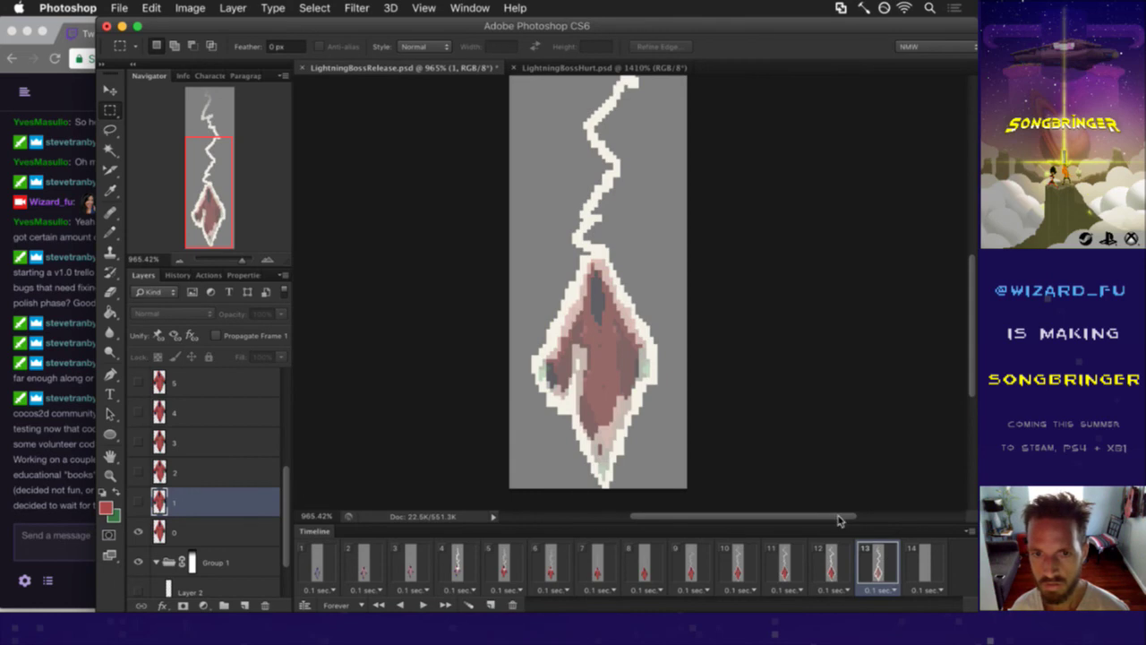
- Switch to the Twitch chat in Chrome, read the new viewer message about CocosCreator, and return to Photoshop
{"action": "left_click", "coordinate": [47, 495]}
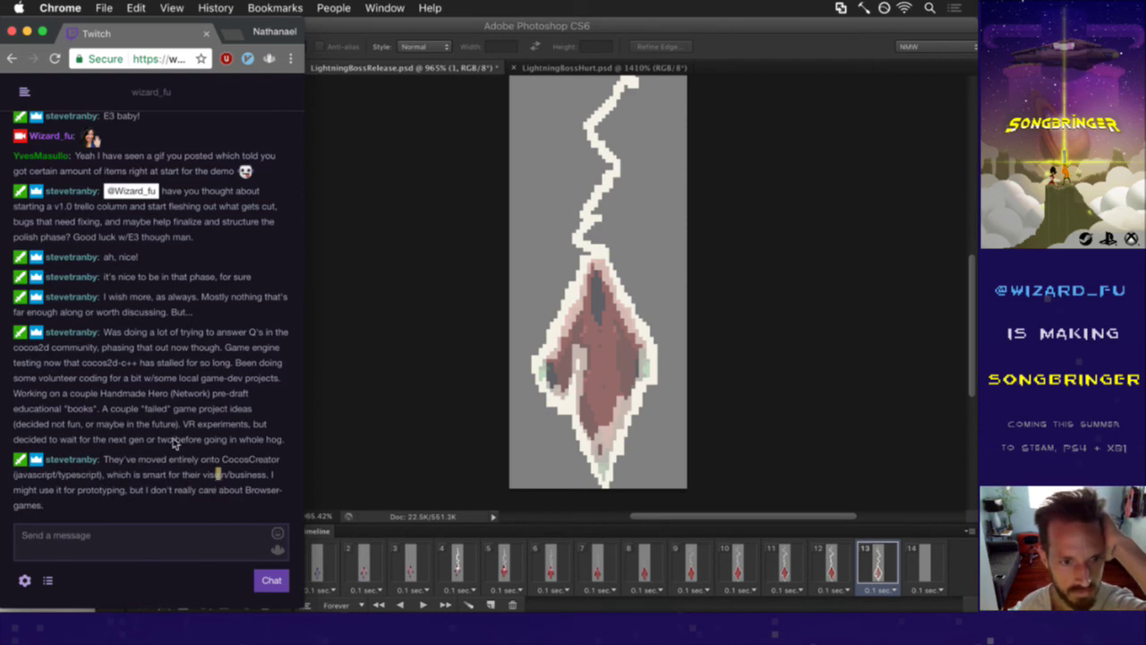
{"action": "left_click_drag", "start_coordinate": [151, 489], "coordinate": [223, 522]}
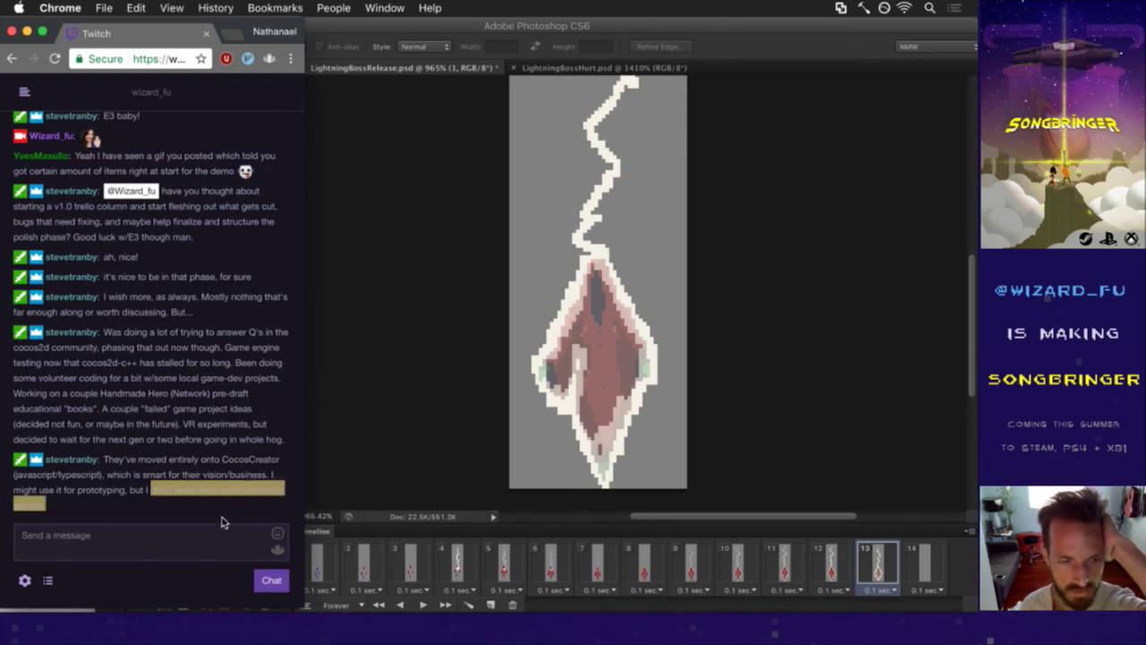
{"action": "left_click", "coordinate": [222, 518]}
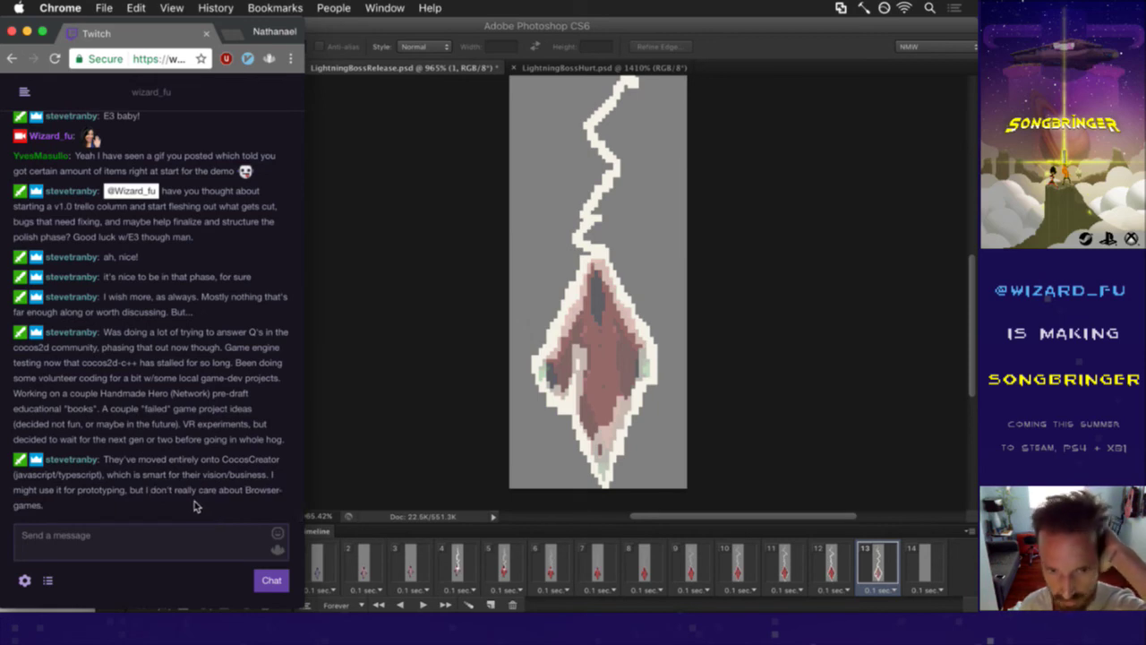
{"action": "left_click", "coordinate": [719, 203]}
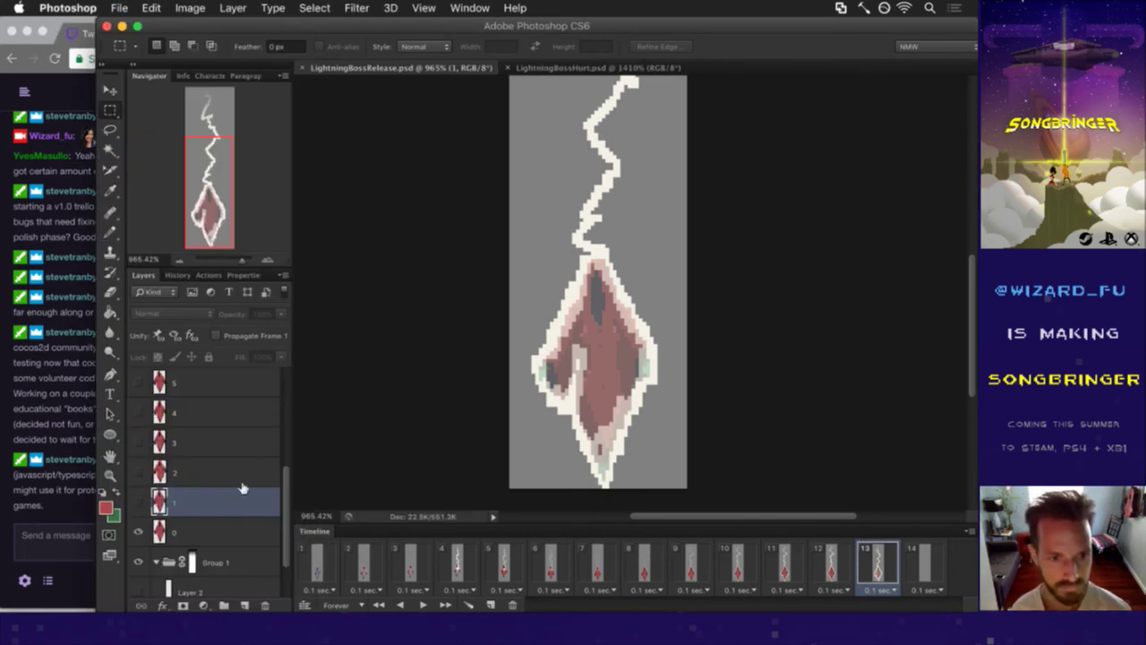
- Make layer 0 the active layer, then check the newest reply in Chrome's Twitch chat and return to Photoshop
{"action": "left_click", "coordinate": [237, 531]}
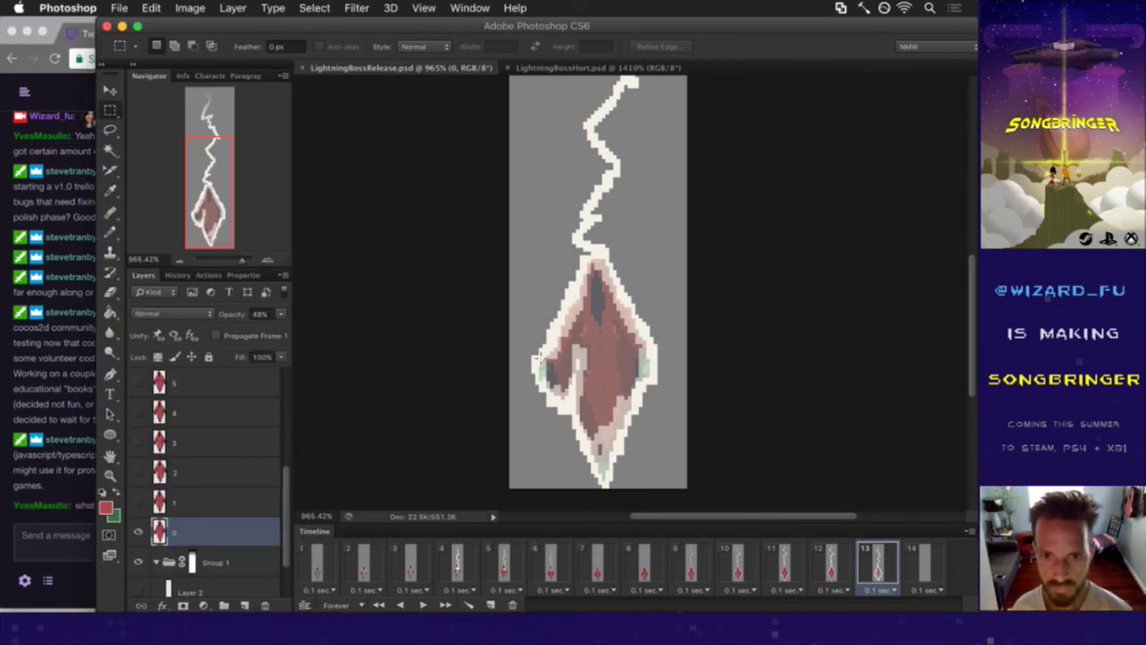
{"action": "left_click", "coordinate": [62, 526]}
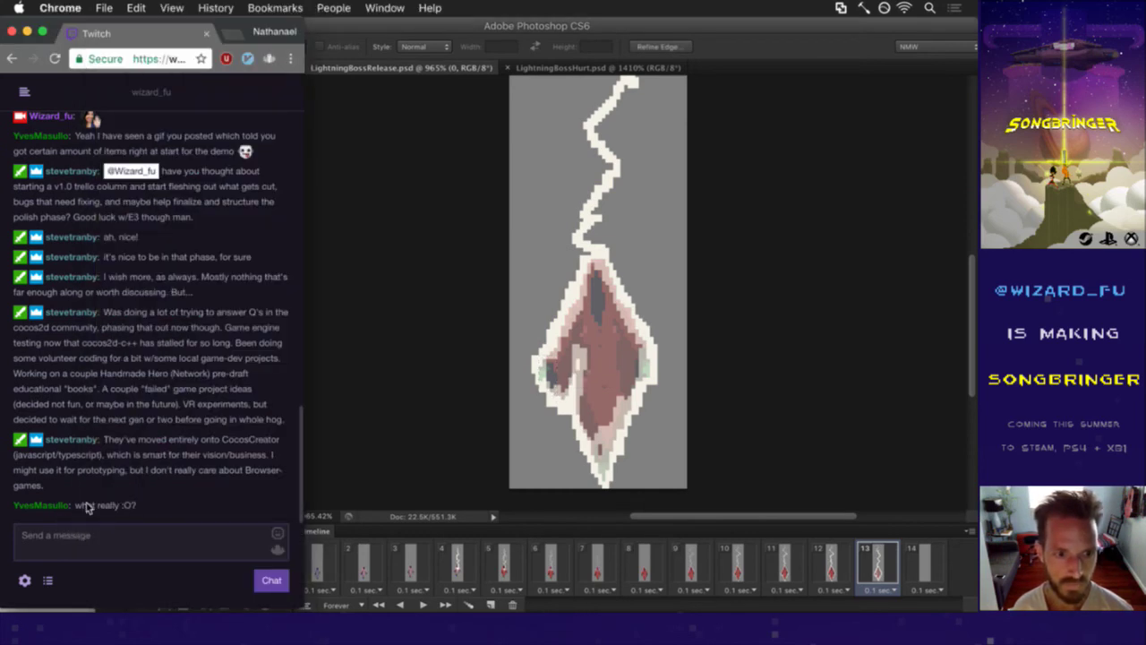
{"action": "left_click", "coordinate": [747, 47]}
- Flip the selected left-side hand on layer 0 in frame 13 horizontally, nudge it right toward the robe, and deselect it
{"action": "key", "text": "v"}
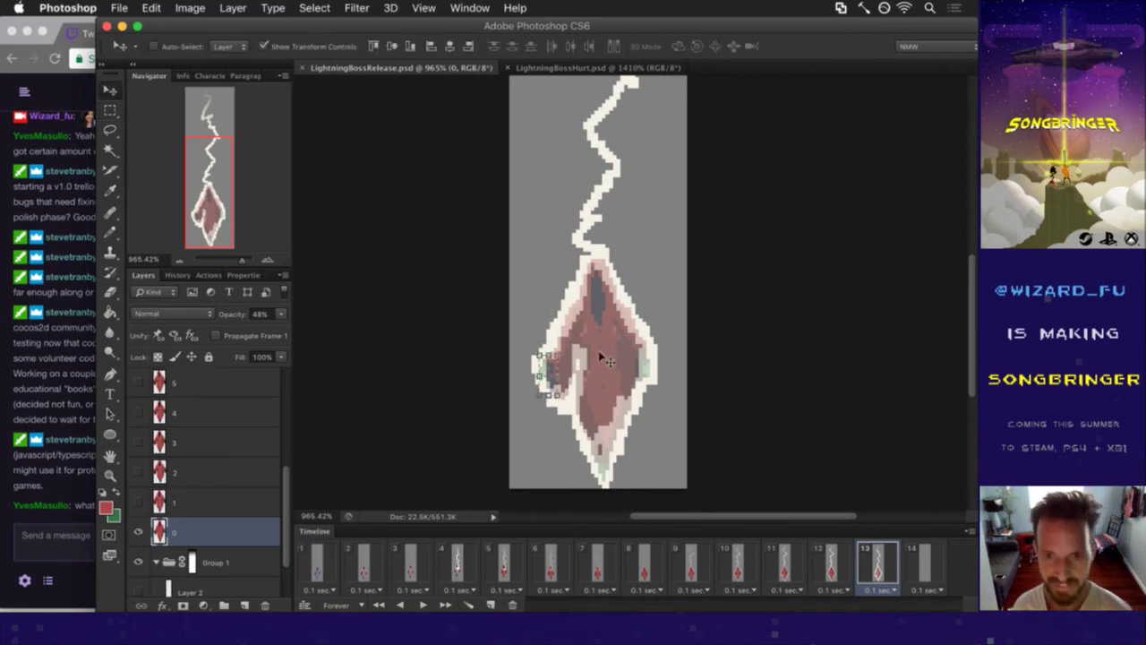
{"action": "key", "text": "ctrl+t"}
{"action": "right_click", "coordinate": [523, 367]}
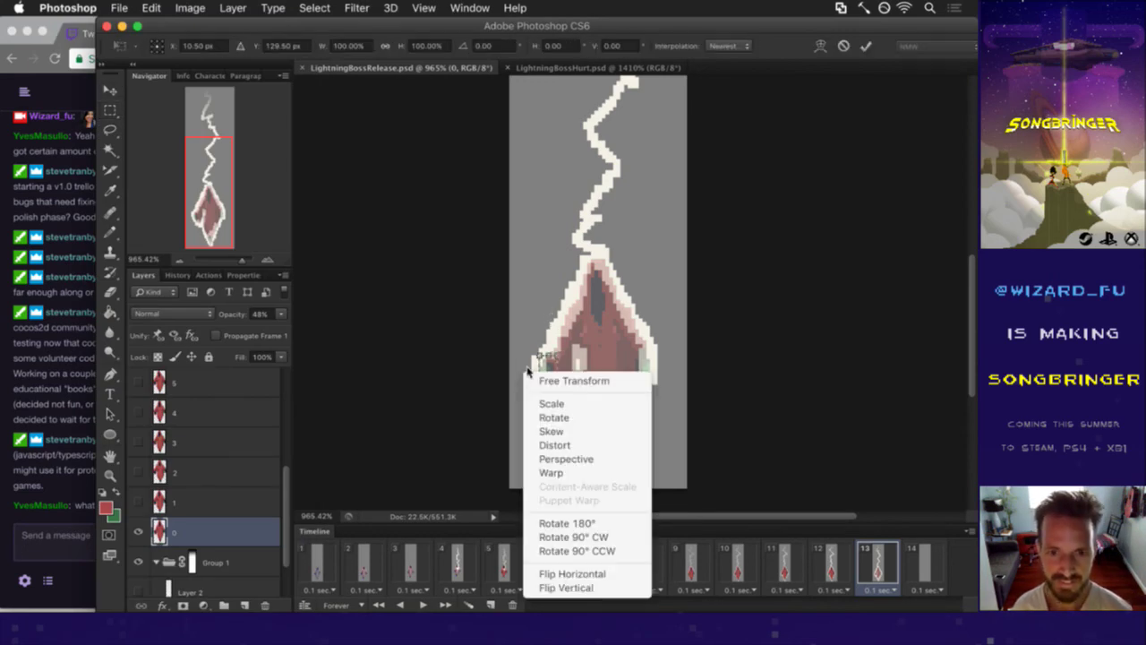
{"action": "left_click", "coordinate": [582, 573]}
{"action": "key", "text": "Return"}
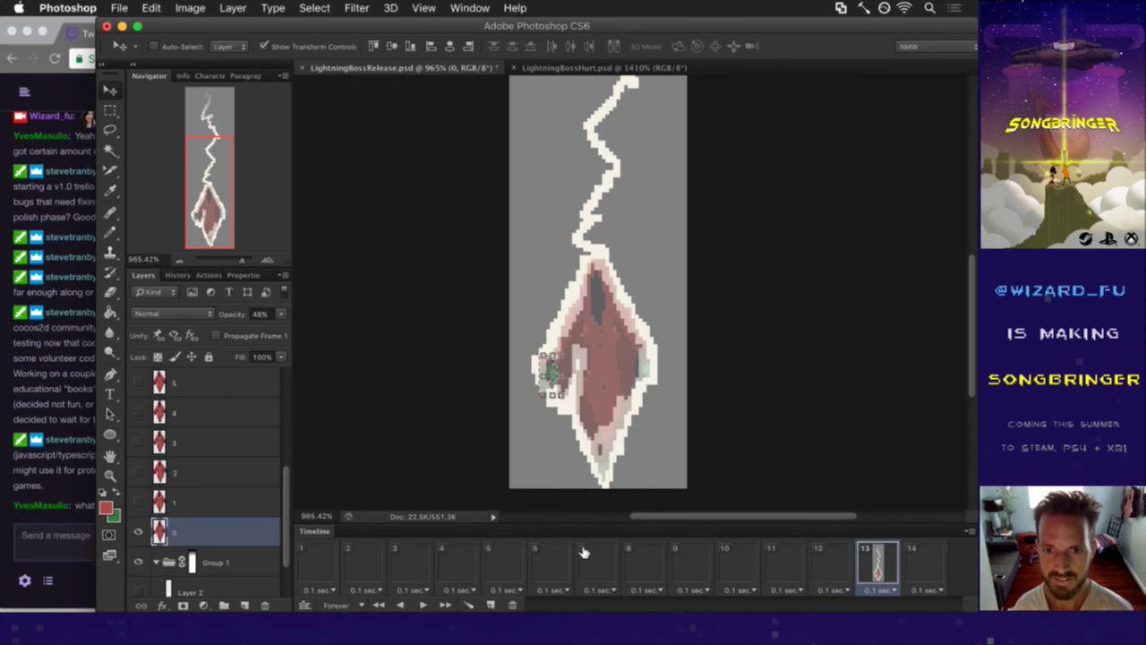
{"action": "key", "text": "Right"}
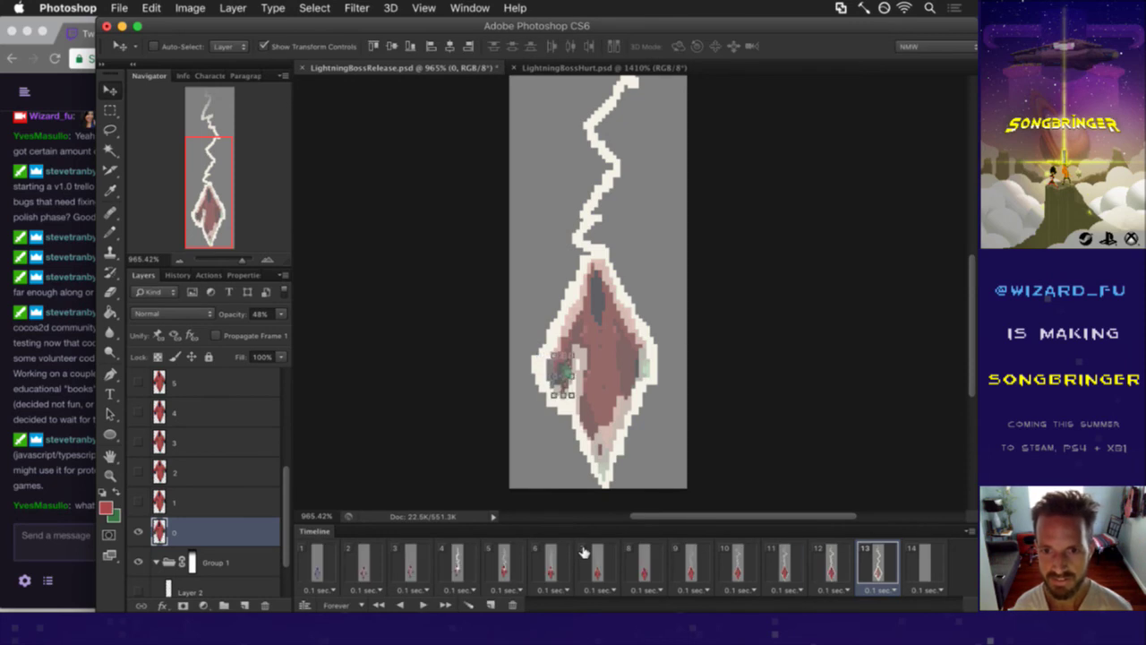
{"action": "key", "text": "m"}
{"action": "left_click", "coordinate": [542, 368]}
{"action": "key", "text": "b"}
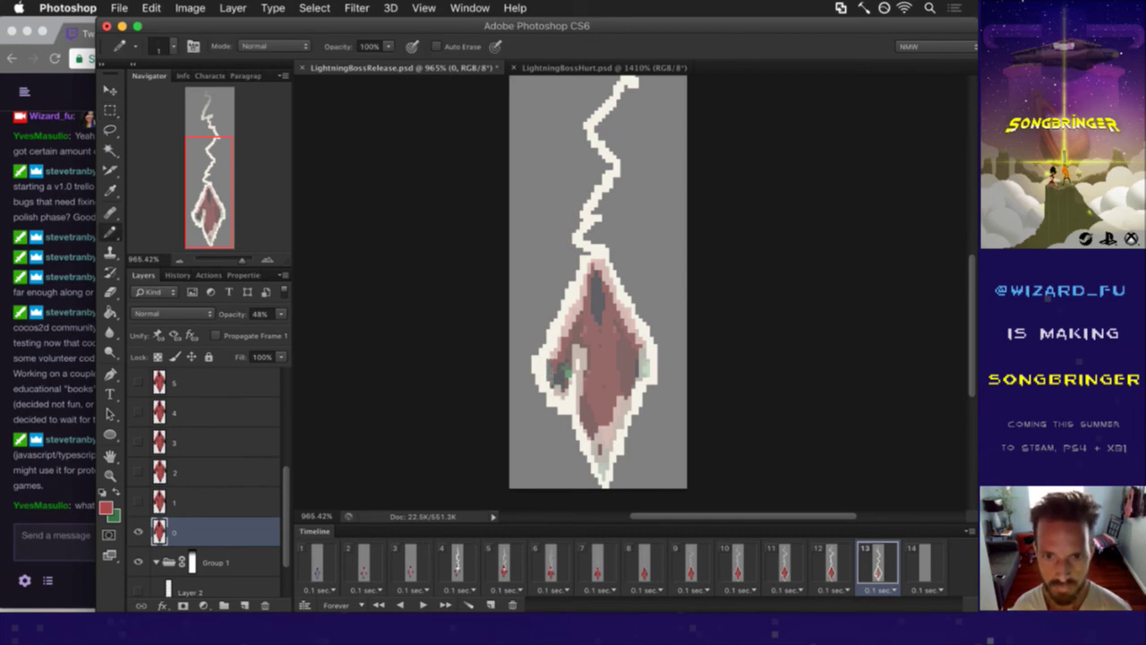
{"action": "key", "text": "m"}
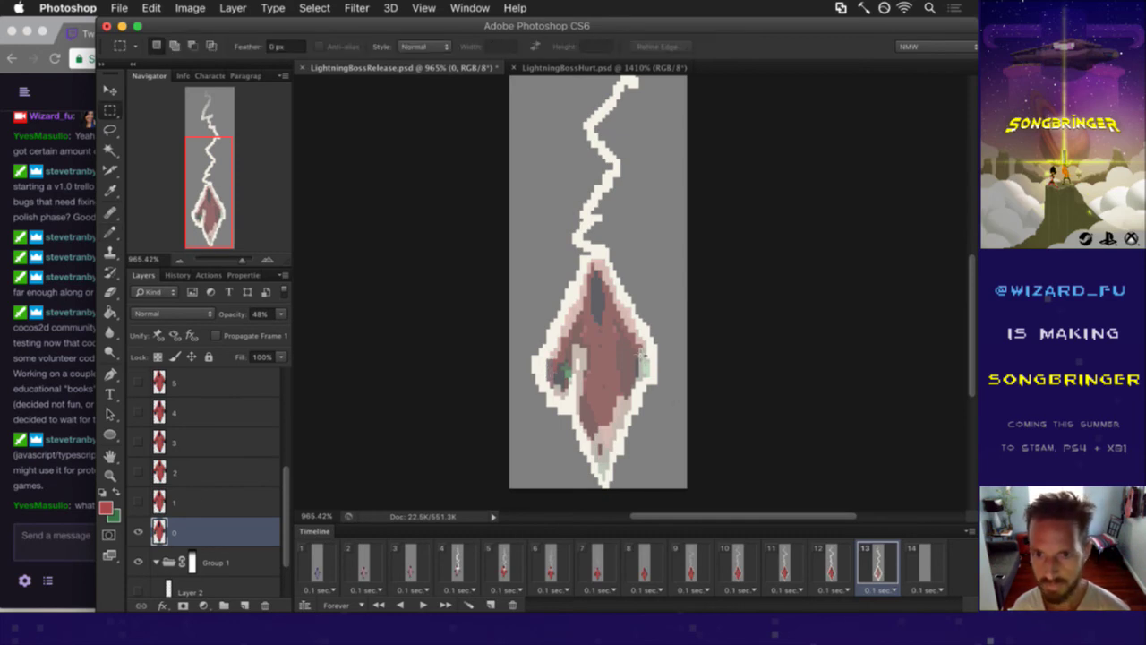
- Flip the right-side hand on layer 0 in frame 13 horizontally, nudge it left toward the robe, and deselect it
{"action": "left_click_drag", "start_coordinate": [636, 347], "coordinate": [658, 388]}
{"action": "key", "text": "v"}
{"action": "key", "text": "ctrl+t"}
{"action": "right_click", "coordinate": [665, 349]}
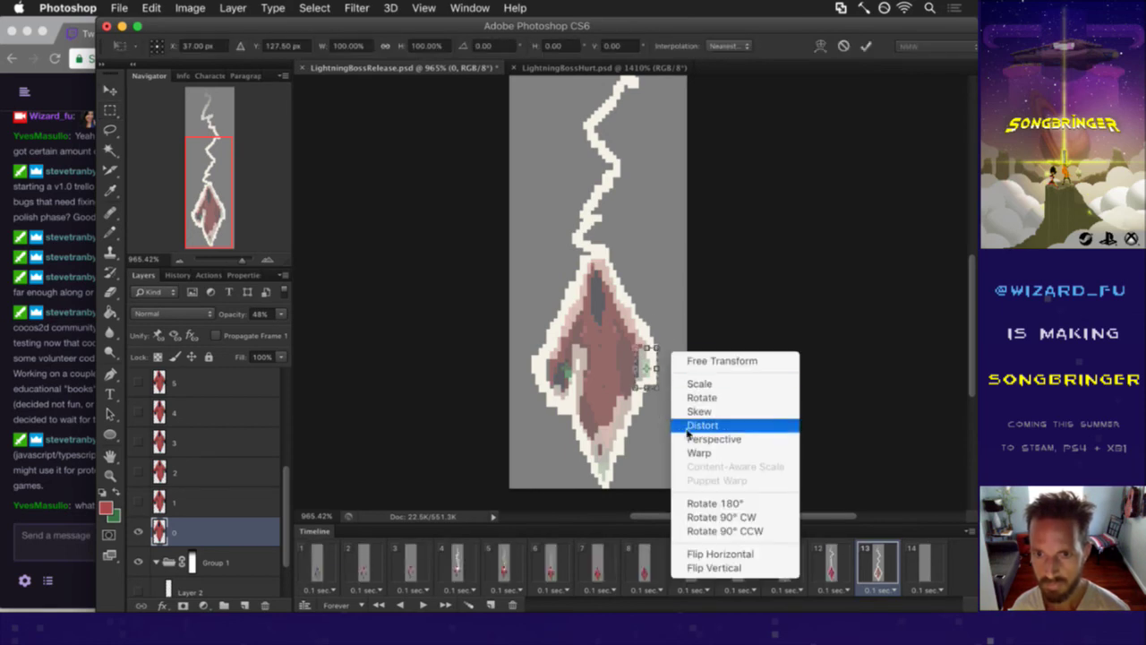
{"action": "left_click", "coordinate": [714, 552]}
{"action": "key", "text": "Return"}
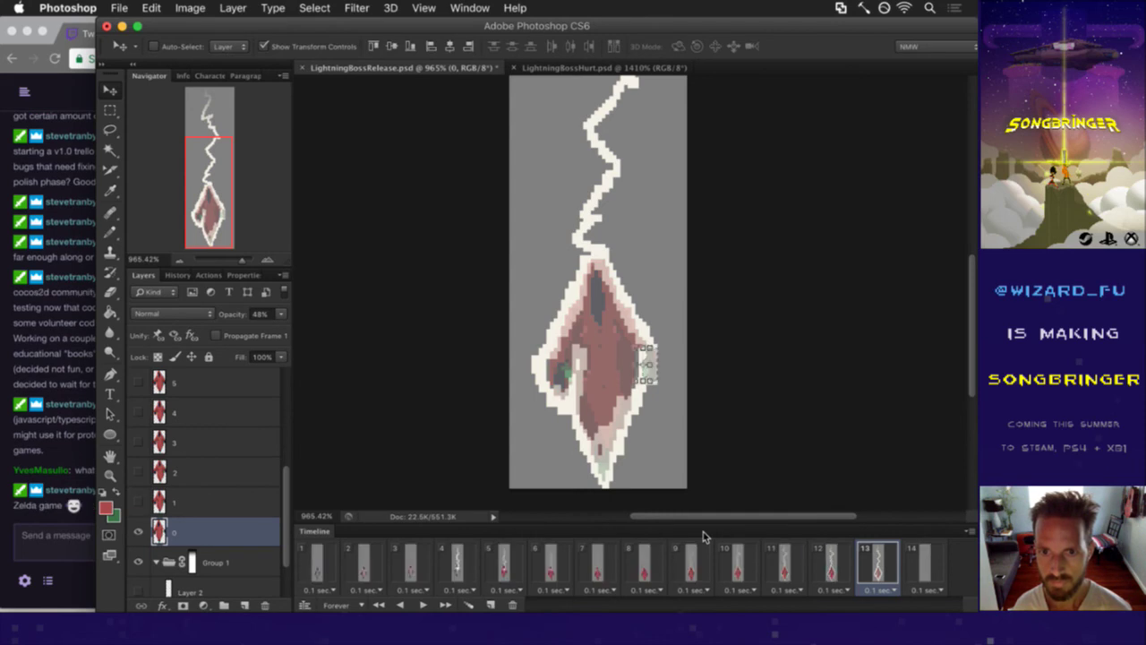
{"action": "key", "text": "Left"}
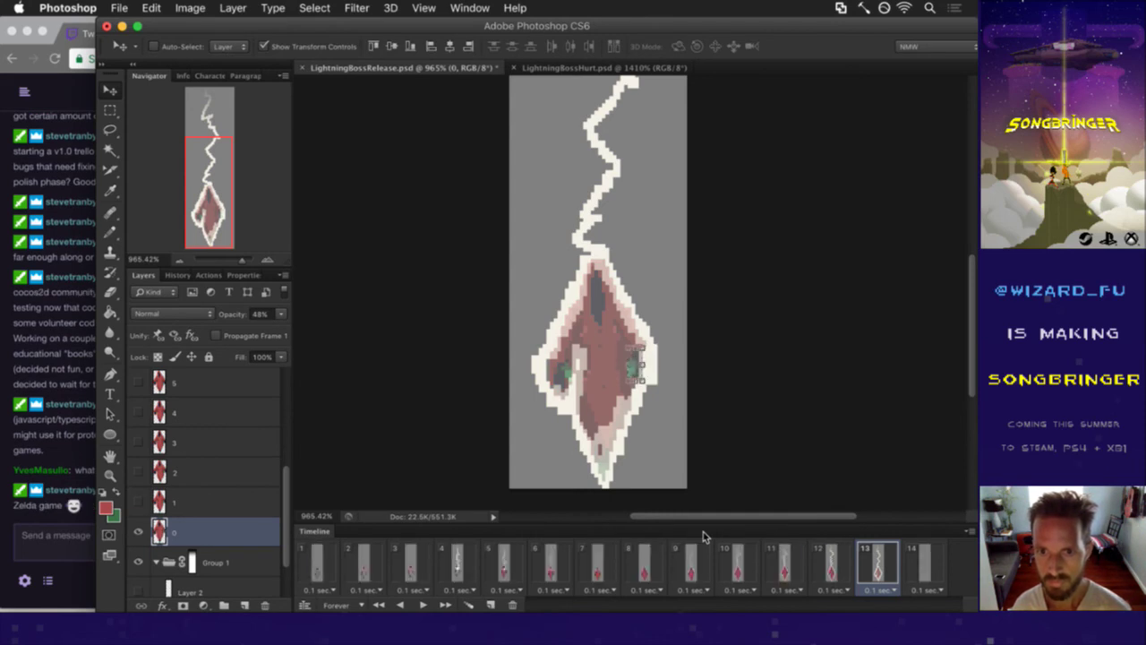
{"action": "key", "text": "l"}
{"action": "key", "text": "ctrl+d"}
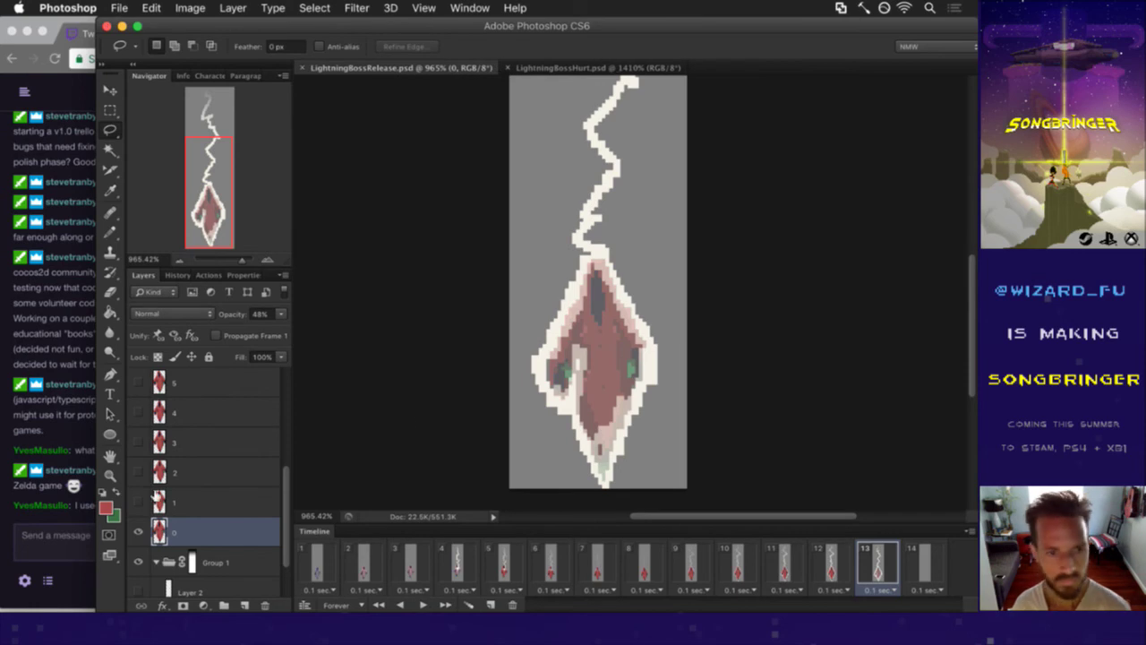
- Switch to the Twitch chat in Chrome, read the messages about the Zelda game and the cocos javascript version, and return to Photoshop
{"action": "left_click", "coordinate": [81, 516]}
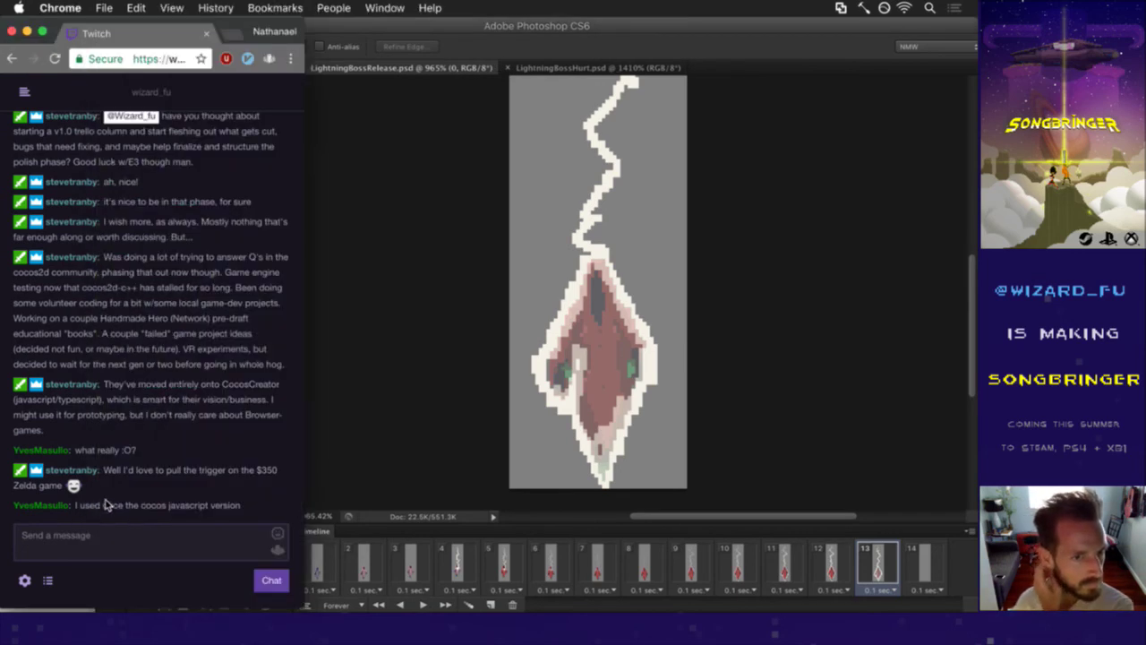
{"action": "left_click_drag", "start_coordinate": [136, 470], "coordinate": [184, 470]}
{"action": "left_click", "coordinate": [183, 483]}
{"action": "left_click", "coordinate": [195, 494]}
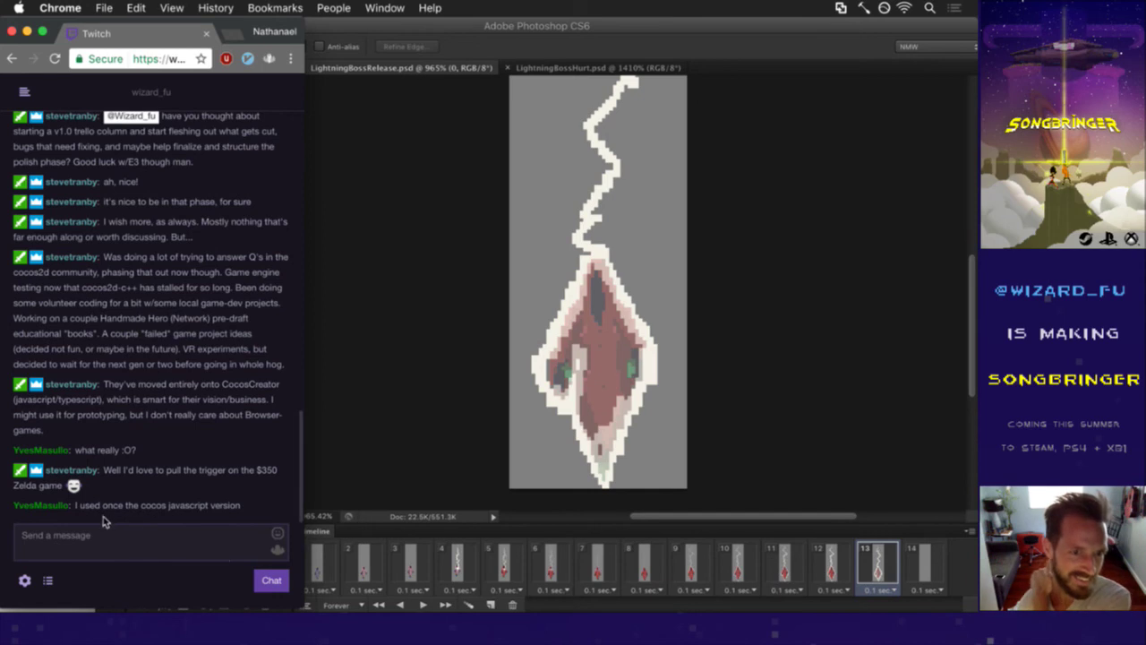
{"action": "left_click_drag", "start_coordinate": [112, 507], "coordinate": [171, 498]}
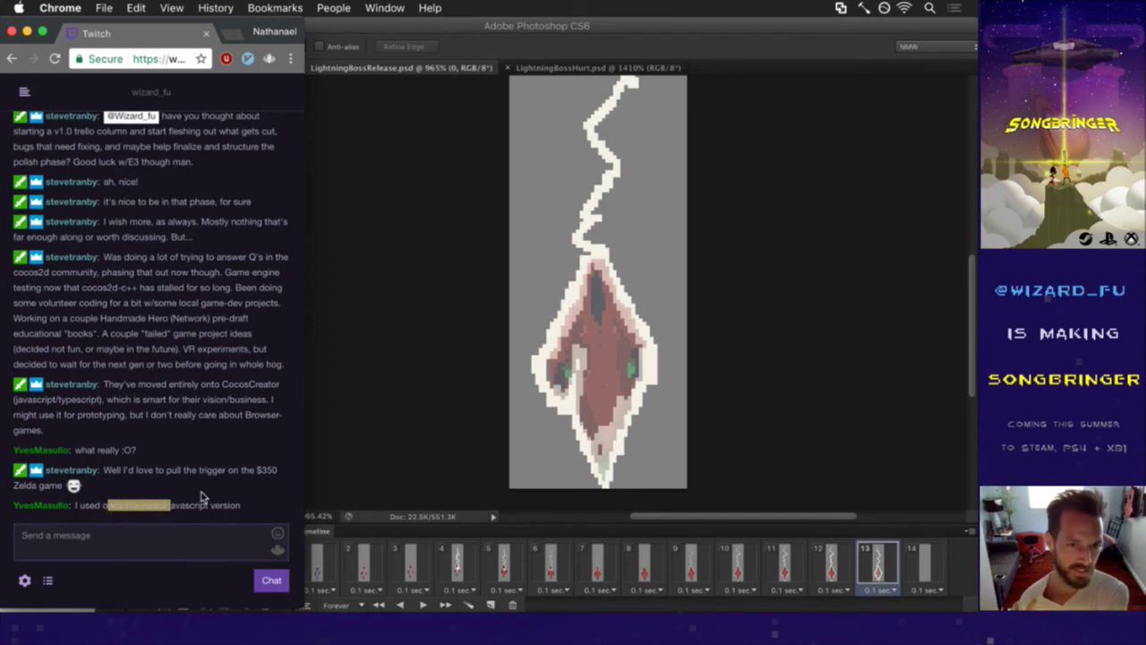
{"action": "left_click", "coordinate": [205, 500]}
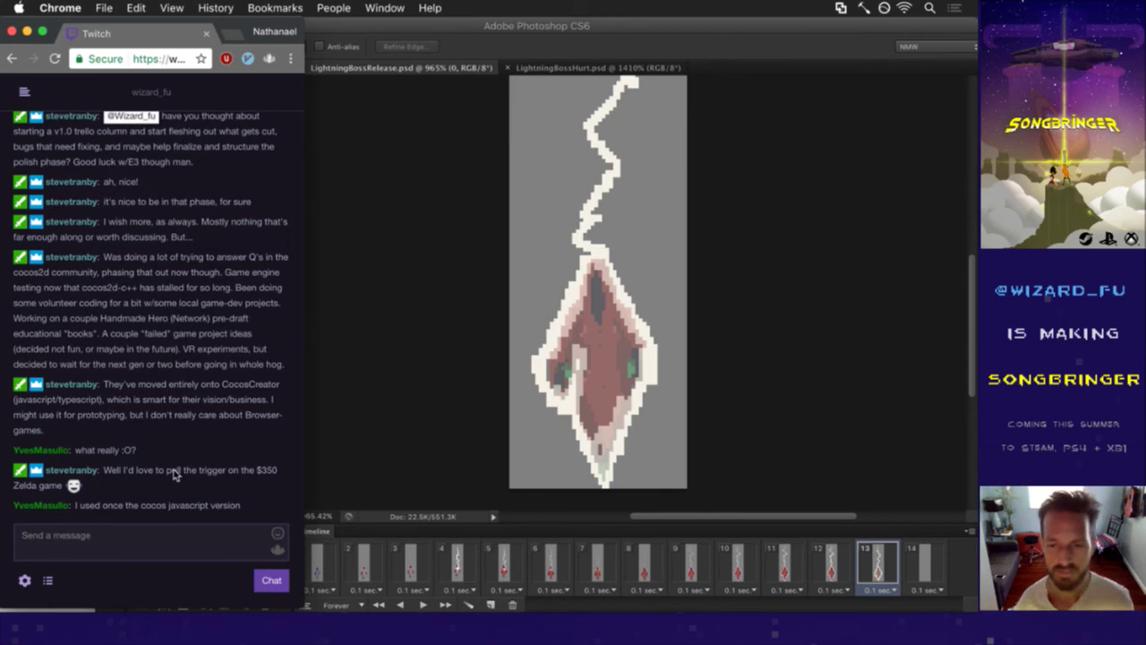
{"action": "left_click", "coordinate": [646, 559]}
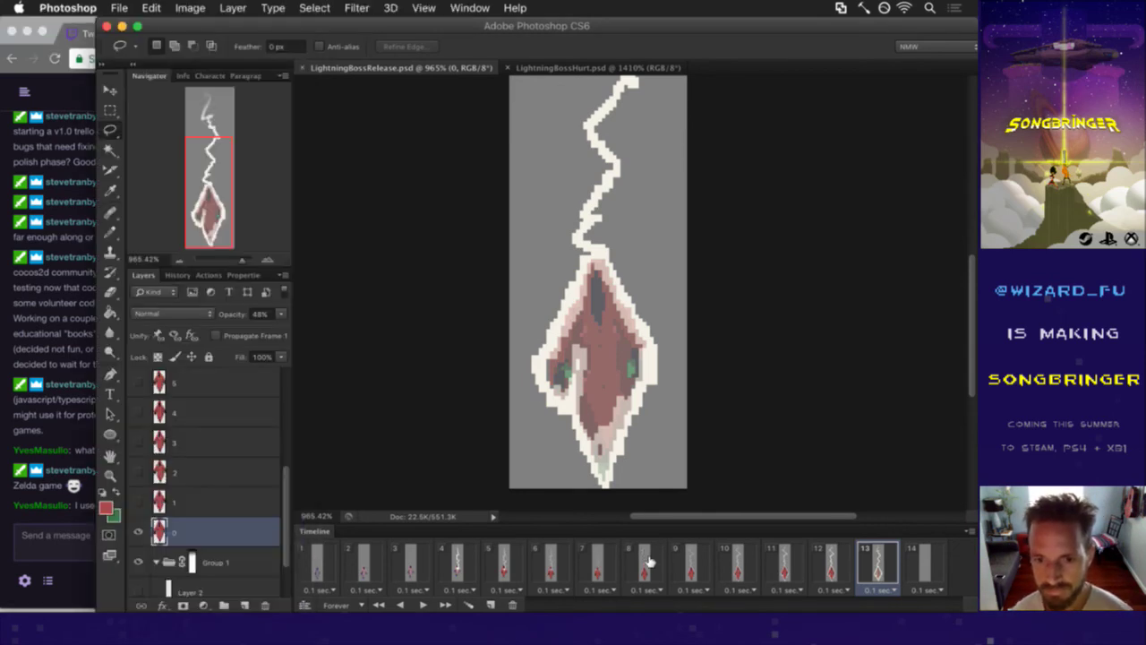
- Step through frames 7 to 11 of the animation to compare the figure's hands and hood
{"action": "left_click", "coordinate": [600, 560]}
{"action": "left_click", "coordinate": [644, 560]}
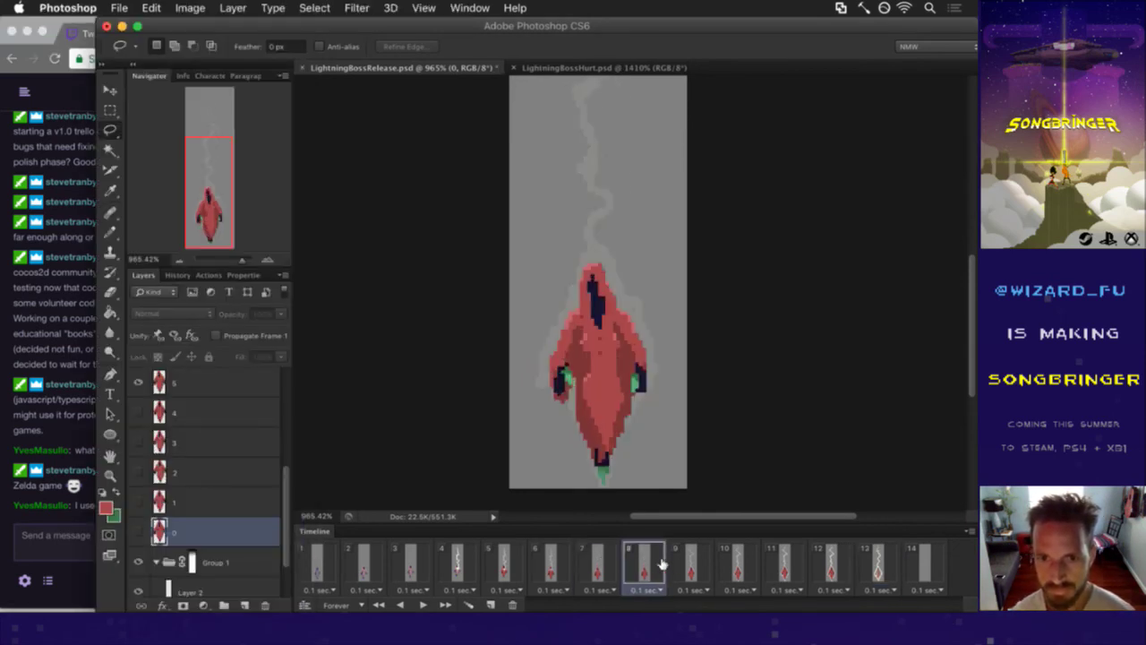
{"action": "left_click", "coordinate": [690, 562]}
{"action": "left_click", "coordinate": [719, 562]}
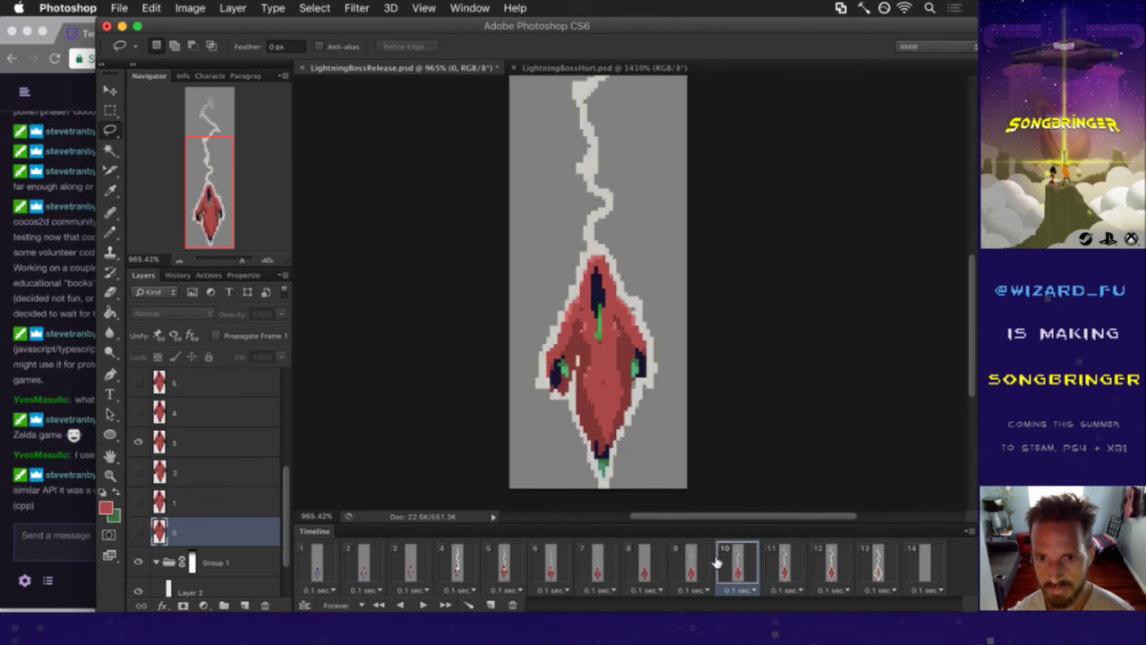
{"action": "left_click", "coordinate": [775, 564]}
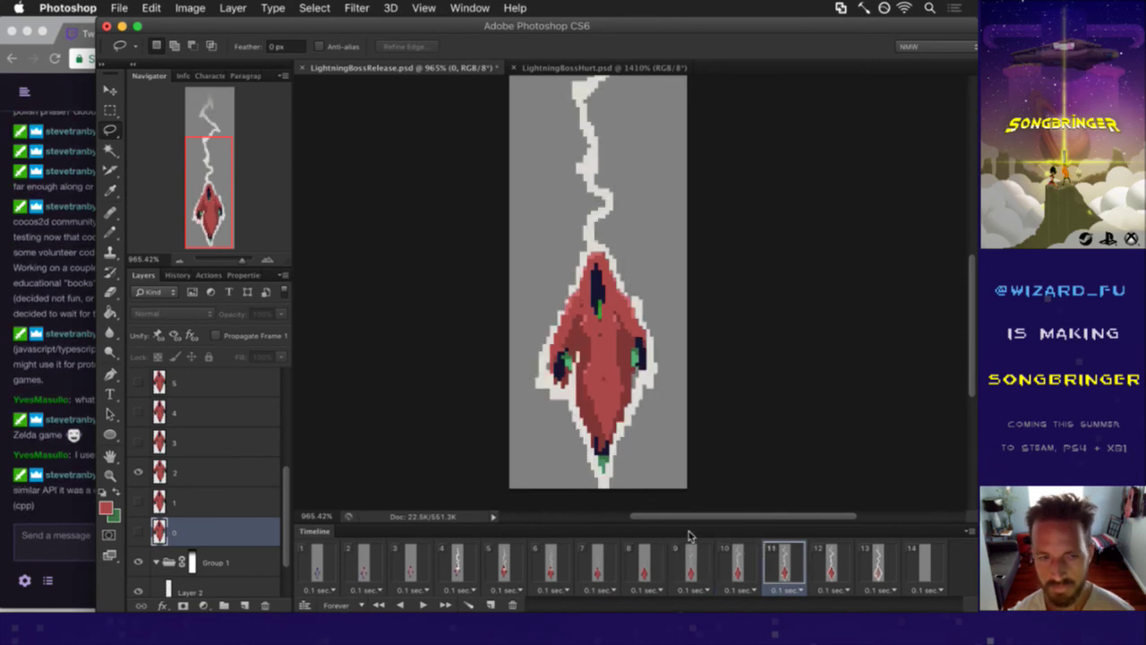
- Read the newest viewer message about cocos2d-js in Chrome's Twitch chat, then return to Photoshop
{"action": "left_click", "coordinate": [73, 489]}
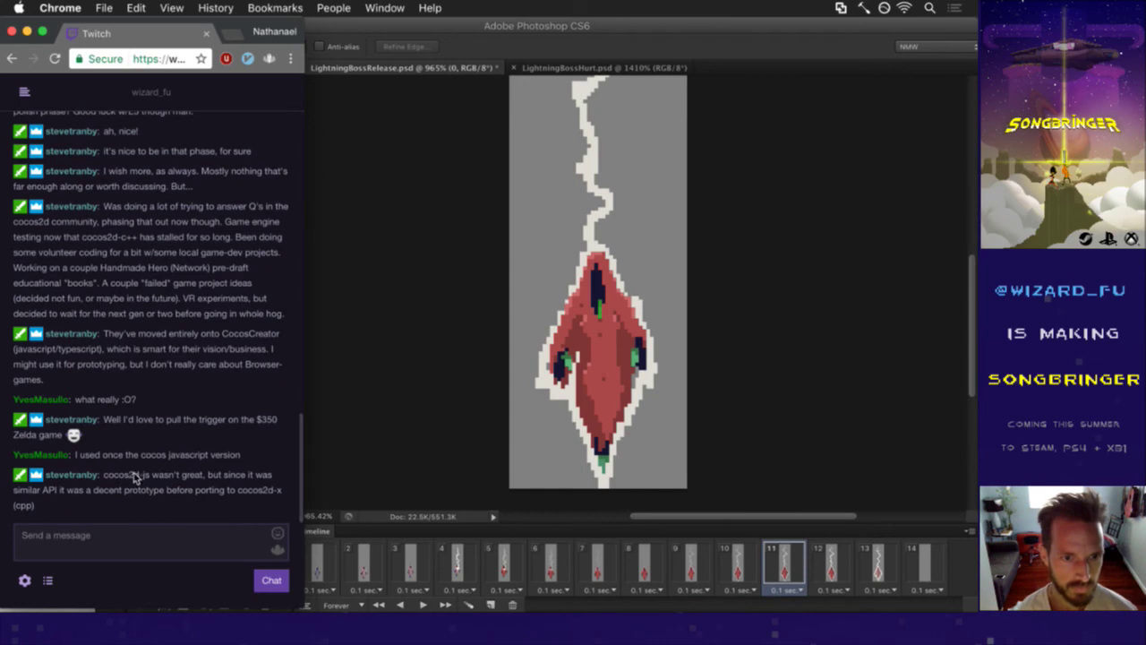
{"action": "left_click_drag", "start_coordinate": [134, 477], "coordinate": [141, 486]}
{"action": "left_click", "coordinate": [153, 506]}
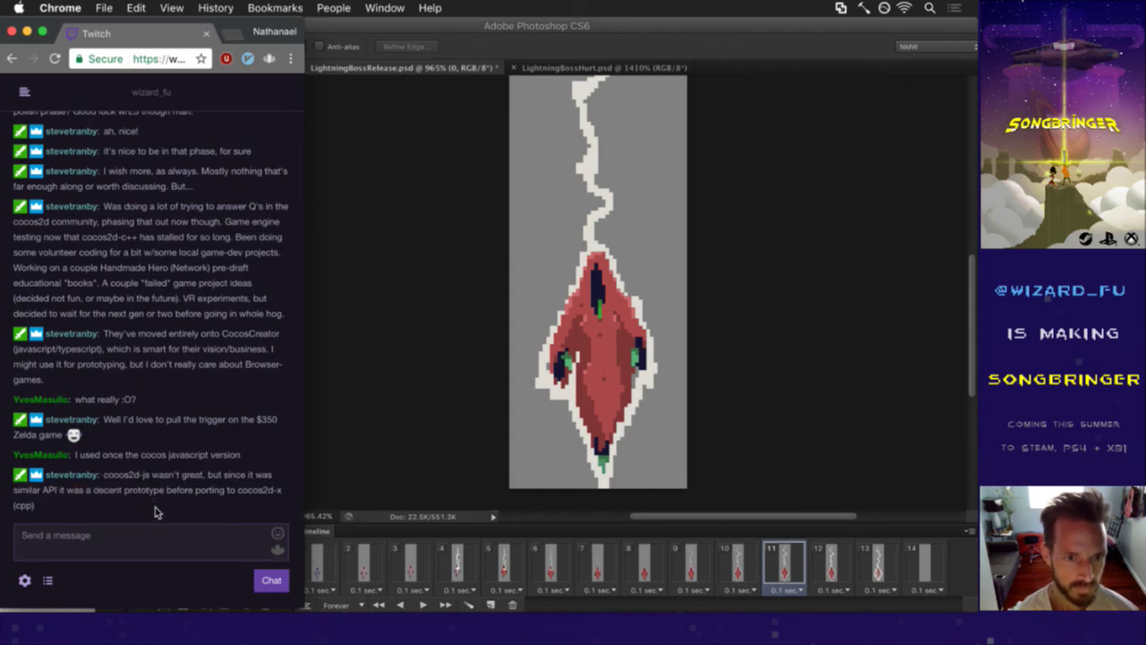
{"action": "left_click_drag", "start_coordinate": [159, 490], "coordinate": [207, 505]}
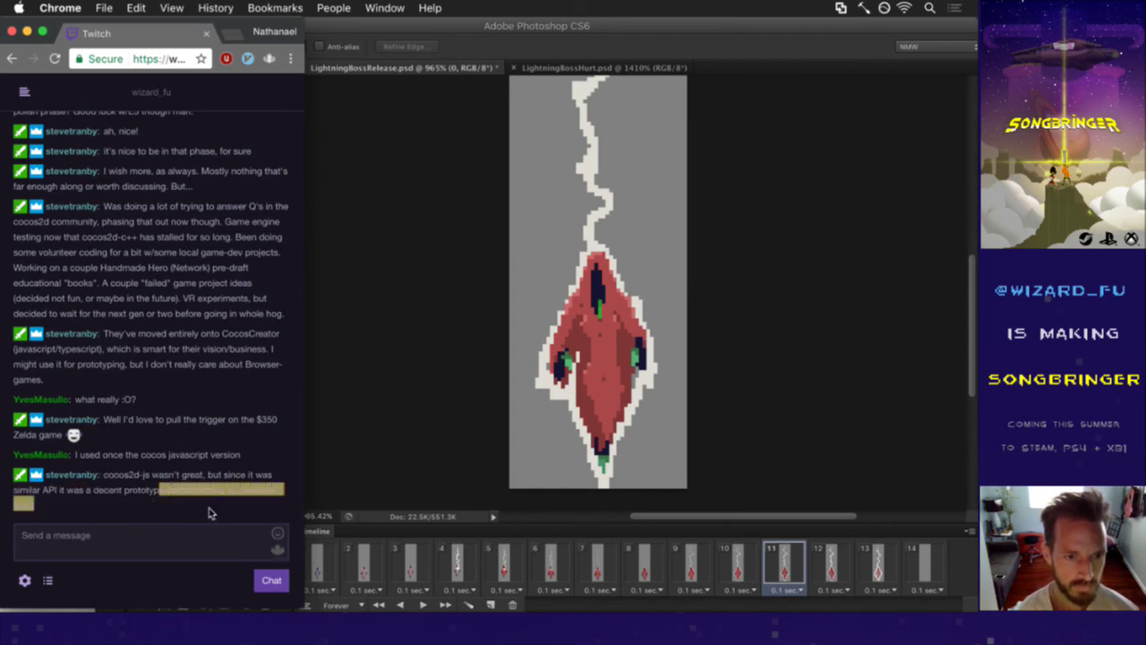
{"action": "left_click", "coordinate": [208, 512]}
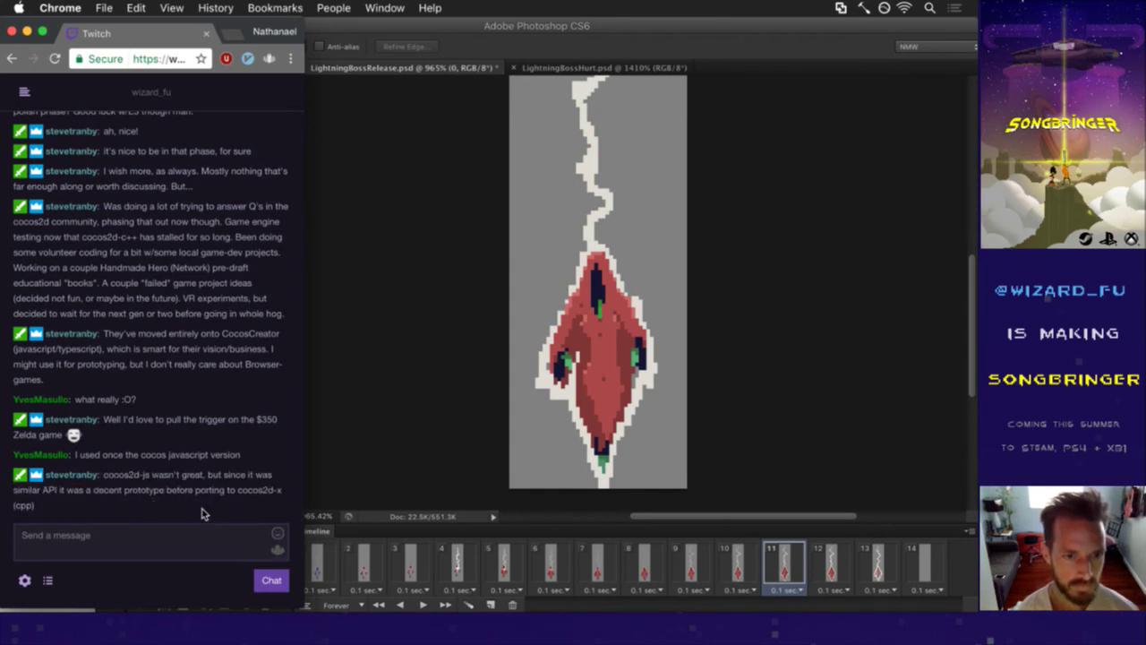
{"action": "left_click", "coordinate": [806, 465]}
- Compare frames 11 and 12 of the animation, then display frame 13
{"action": "left_click", "coordinate": [816, 559]}
{"action": "left_click", "coordinate": [792, 549]}
{"action": "left_click", "coordinate": [831, 548]}
{"action": "left_click", "coordinate": [870, 549]}
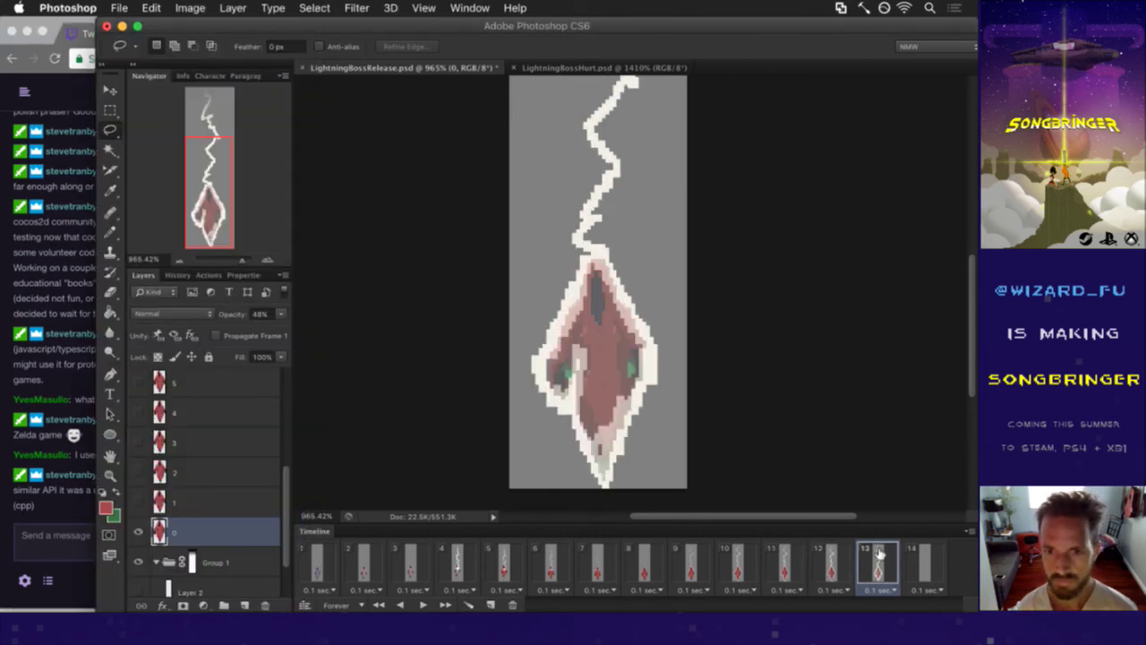
- Return the animation to its first frame and render all frames as the PNG image sequence LightningBossRelease.png at 10 fps
{"action": "left_click", "coordinate": [926, 566]}
{"action": "left_click", "coordinate": [880, 557]}
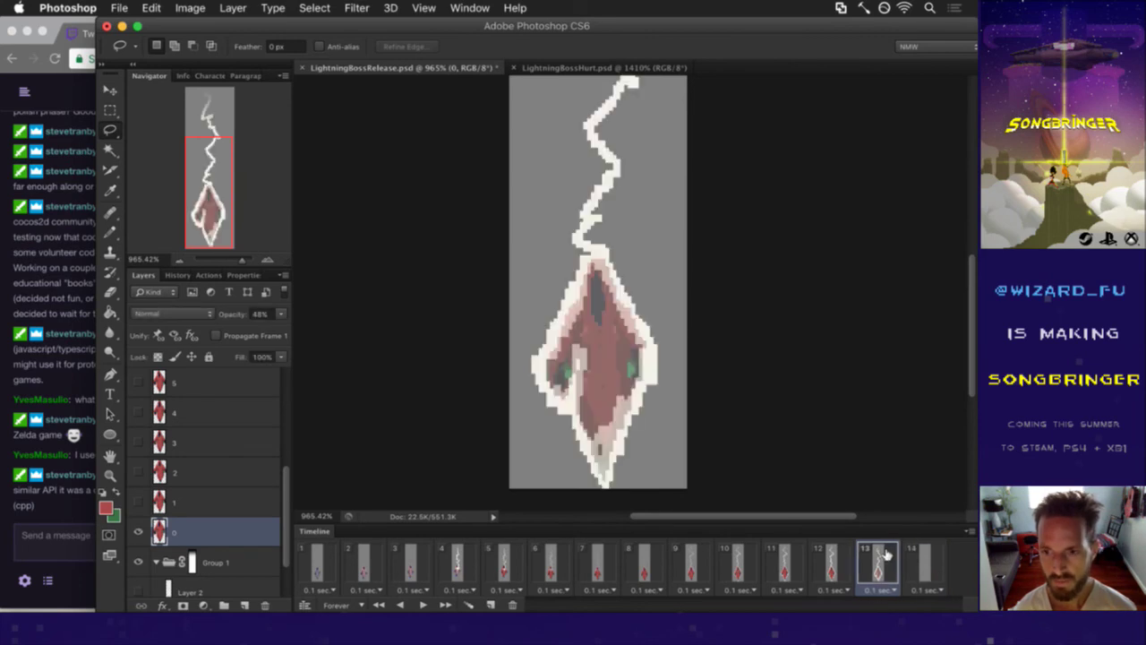
{"action": "left_click", "coordinate": [319, 560]}
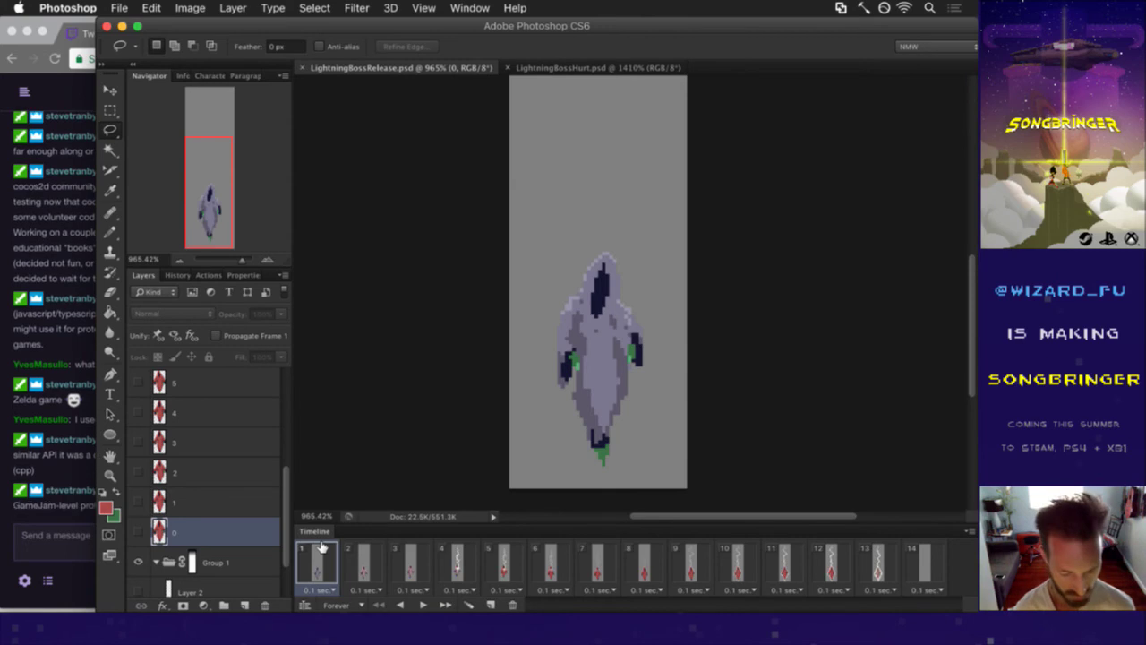
{"action": "key", "text": "super+alt+shift+r"}
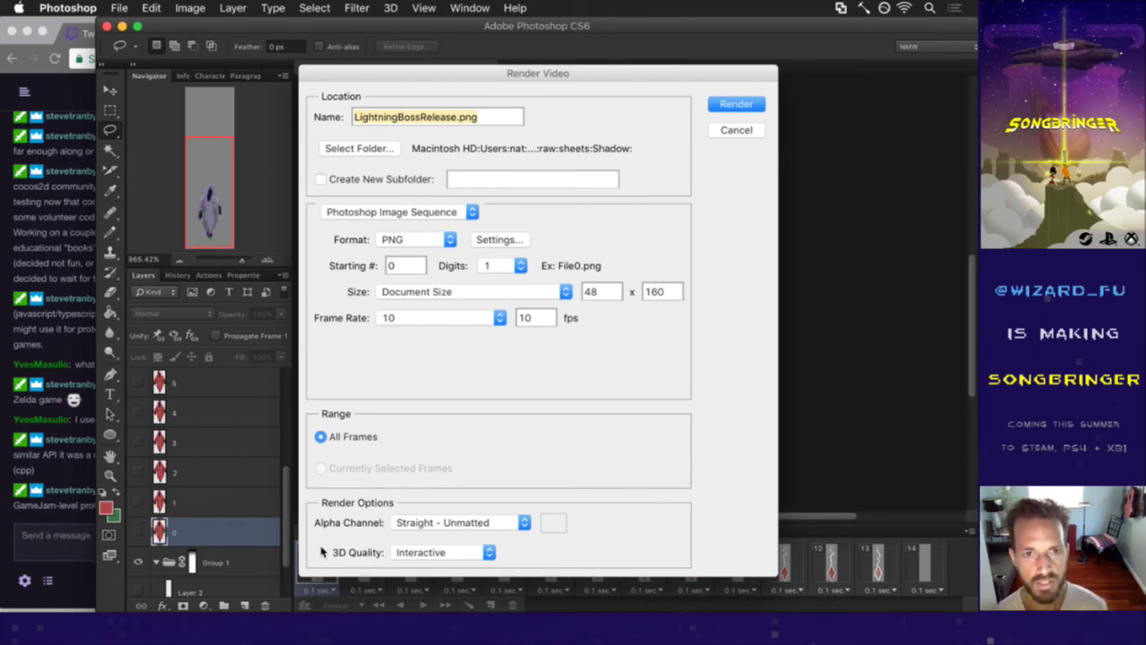
{"action": "key", "text": "Return"}
{"action": "key", "text": "Return"}
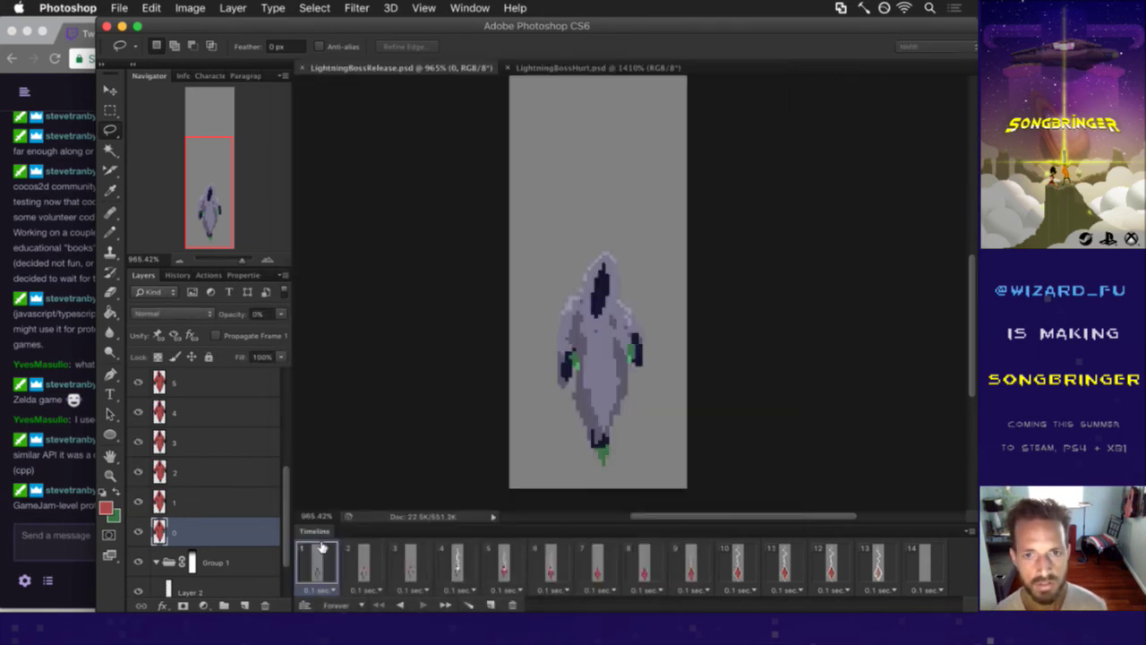
- Switch to Chrome and read the newest Twitch chat messages about cocos2d and its physics engine
{"action": "left_click", "coordinate": [41, 526]}
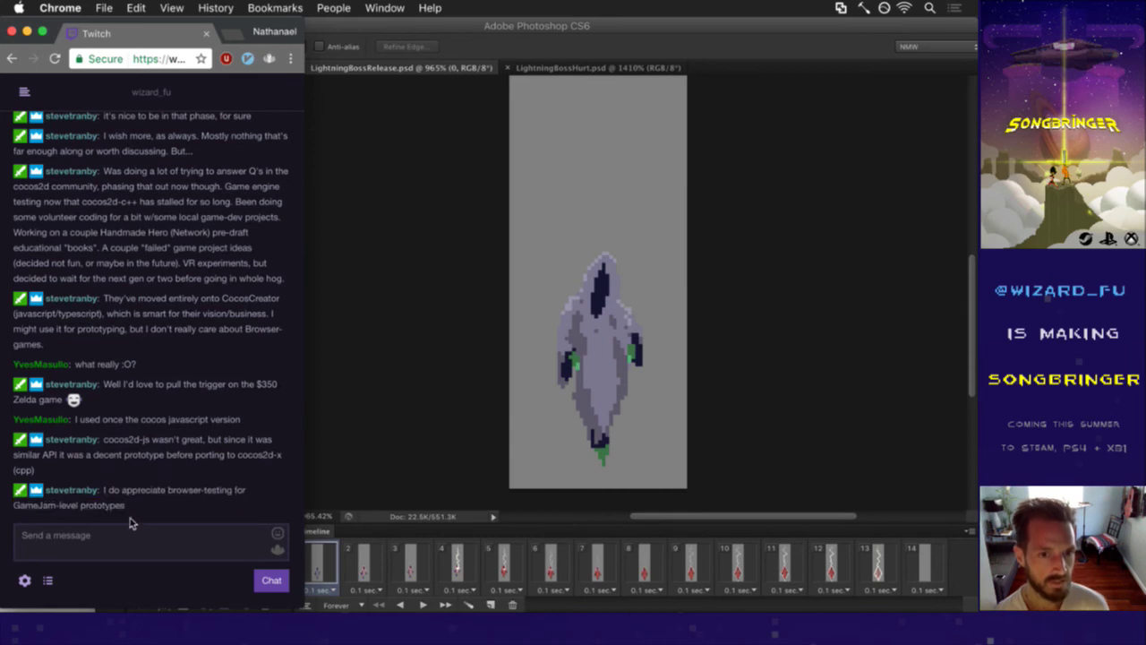
{"action": "left_click", "coordinate": [553, 141]}
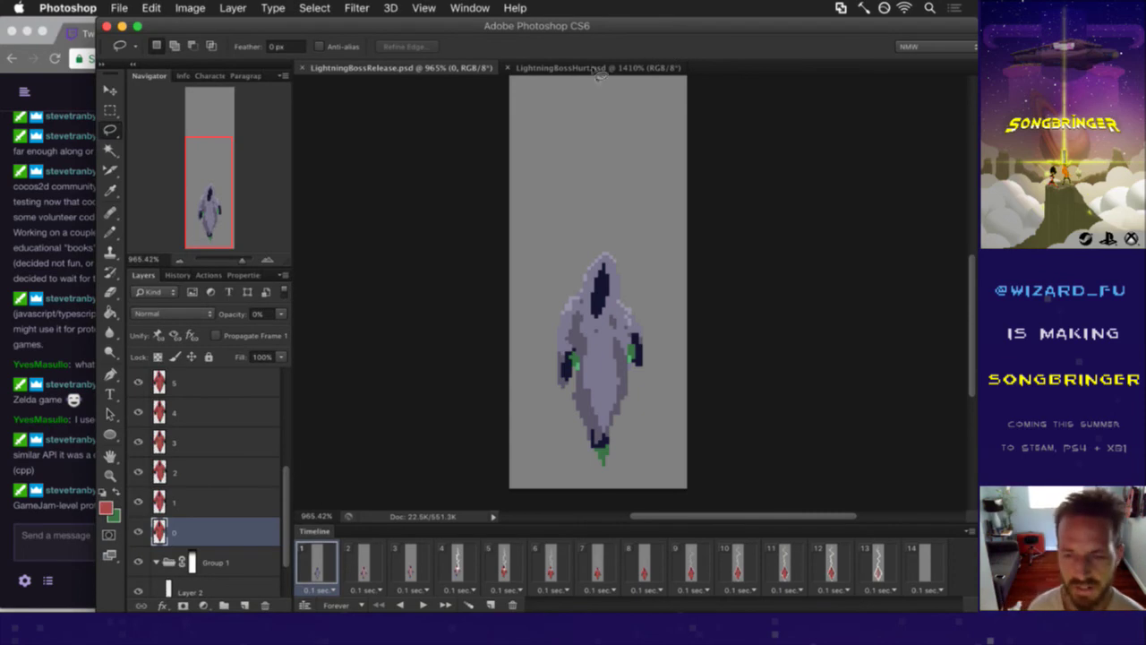
{"action": "left_click", "coordinate": [42, 520]}
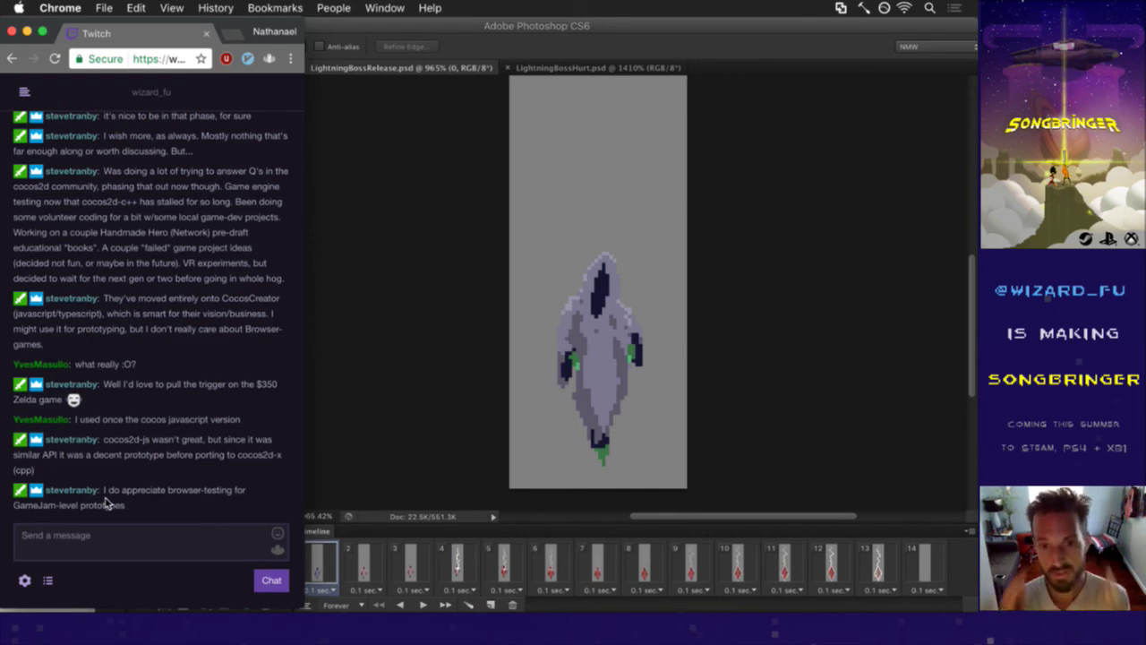
{"action": "left_click", "coordinate": [775, 39]}
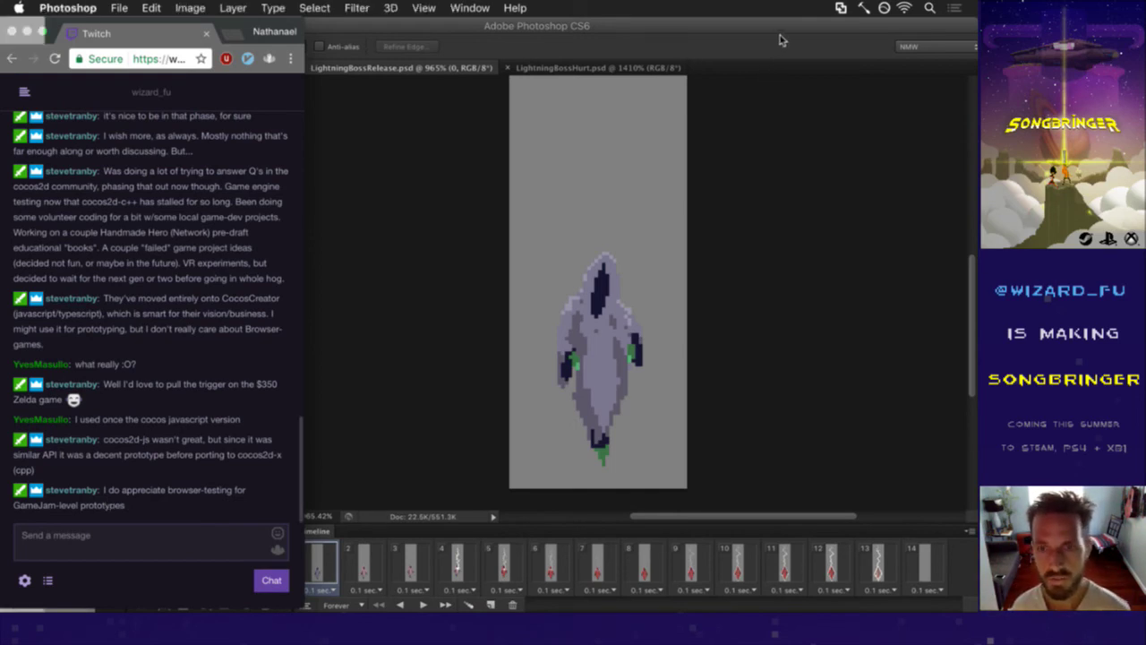
{"action": "left_click", "coordinate": [41, 506]}
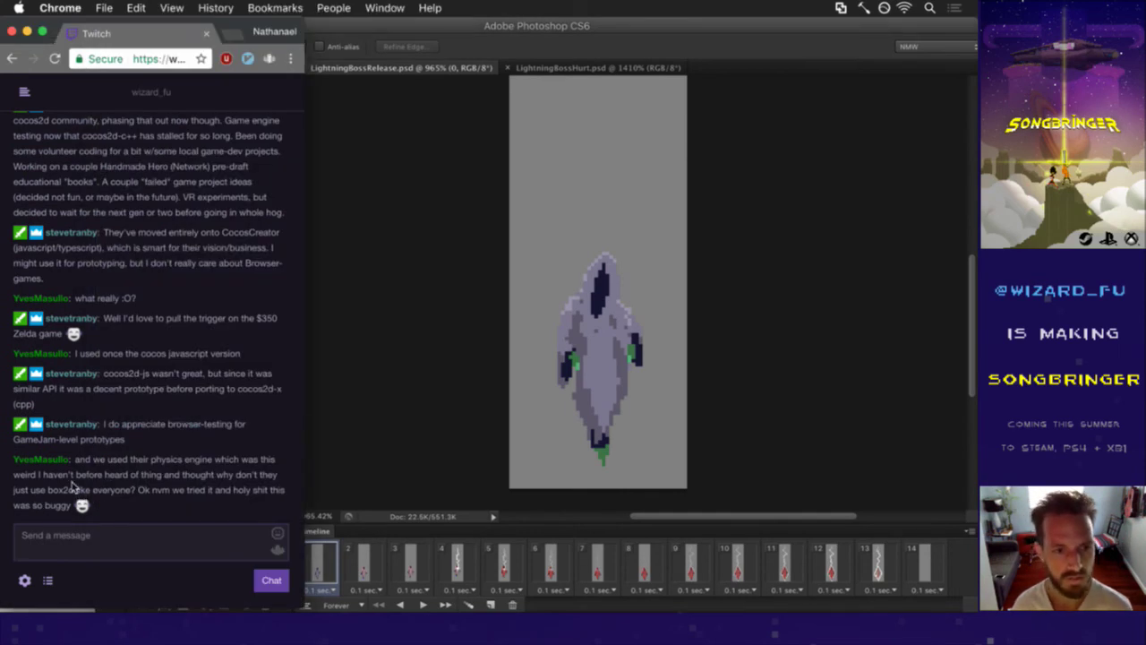
{"action": "double_click", "coordinate": [98, 460]}
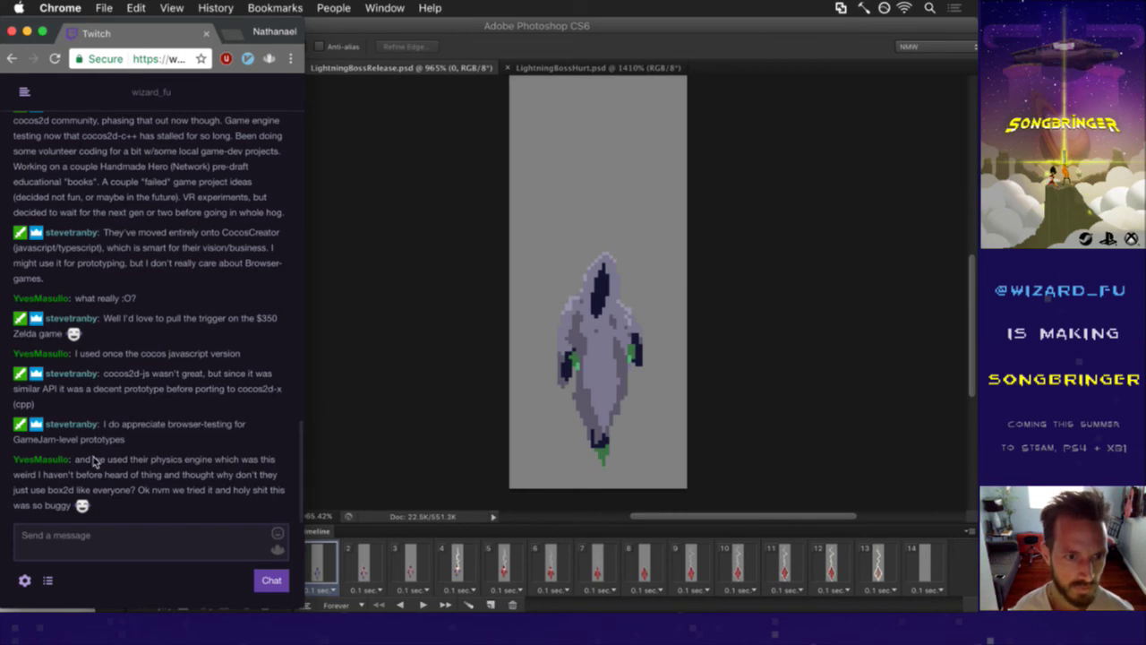
{"action": "left_click_drag", "start_coordinate": [108, 463], "coordinate": [116, 467]}
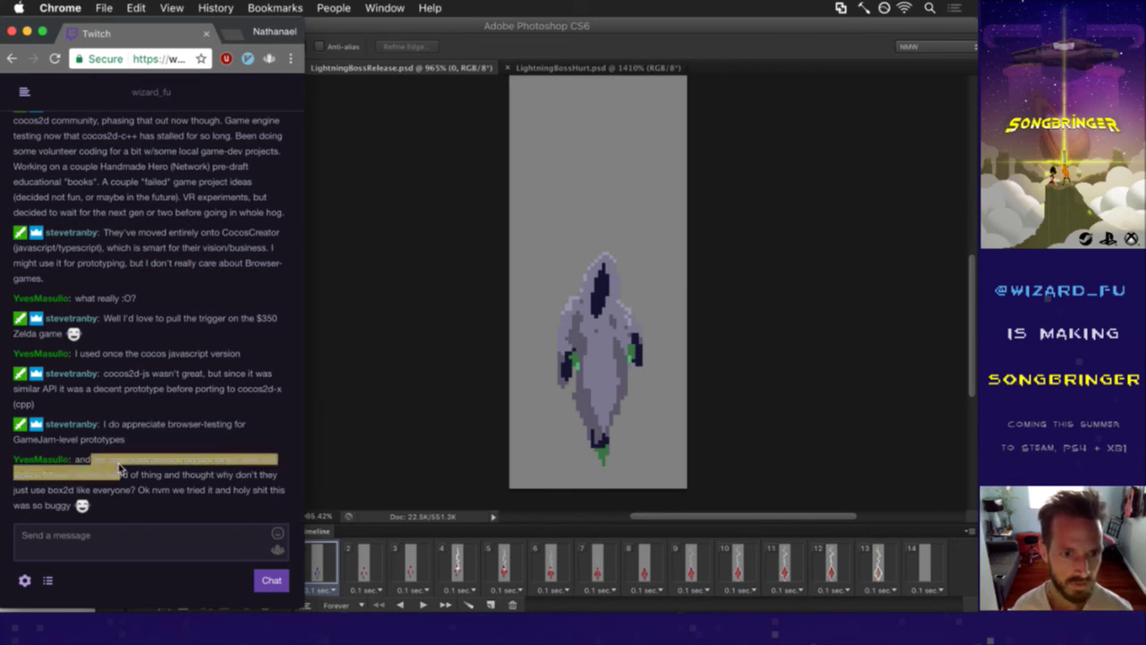
{"action": "left_click", "coordinate": [151, 492]}
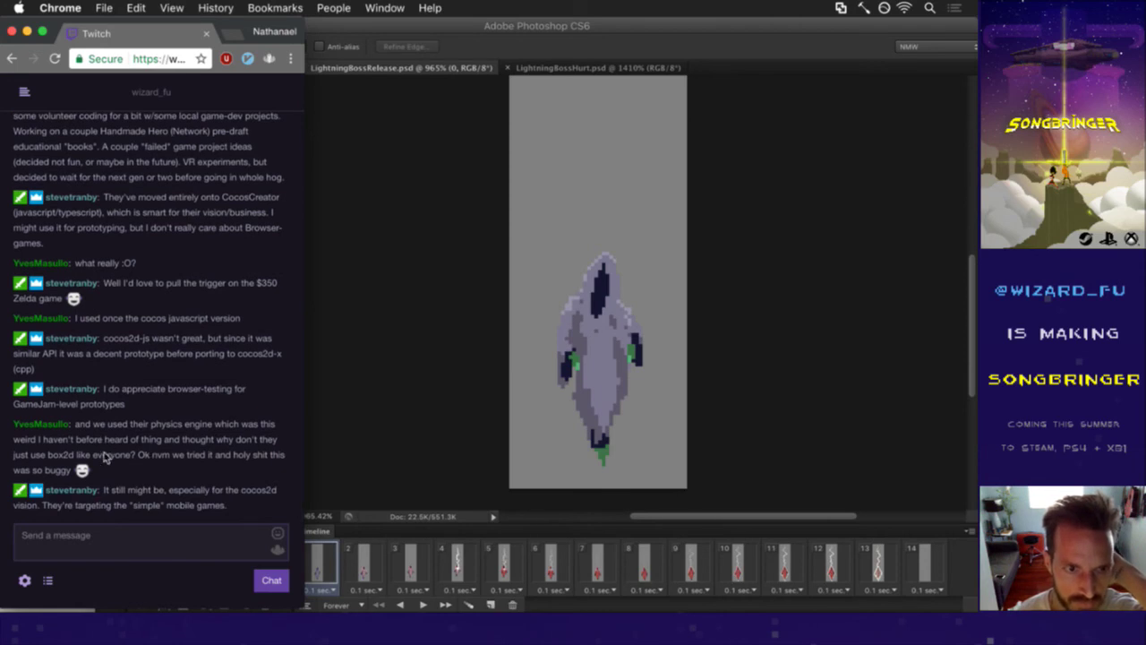
{"action": "left_click_drag", "start_coordinate": [60, 440], "coordinate": [136, 448]}
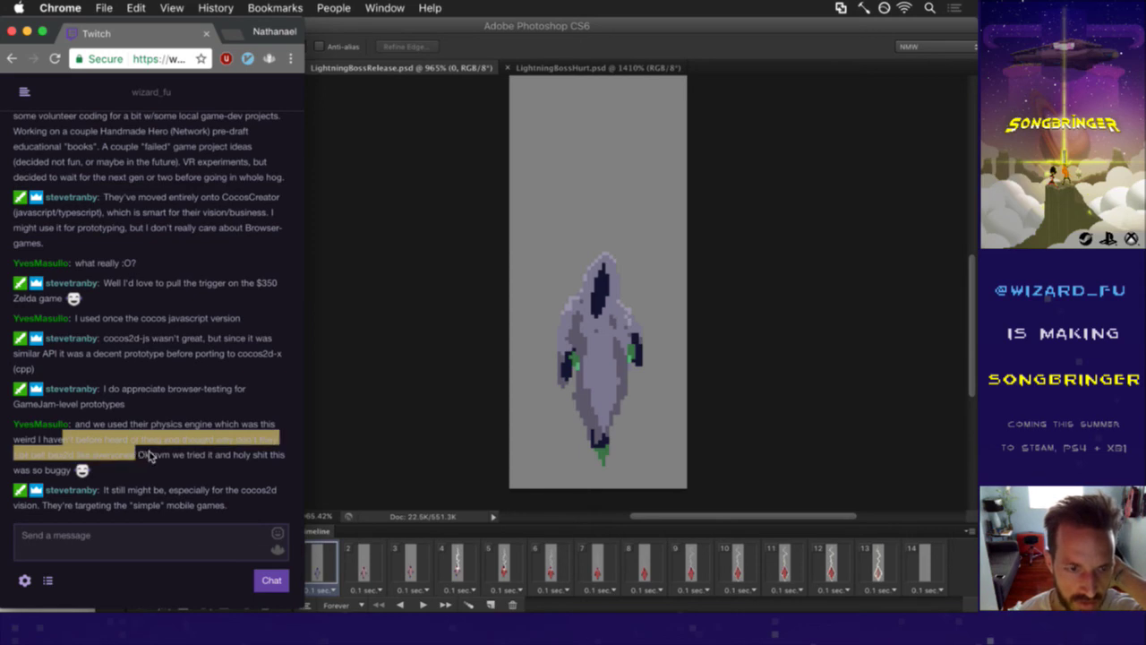
{"action": "left_click", "coordinate": [149, 457]}
{"action": "double_click", "coordinate": [50, 454]}
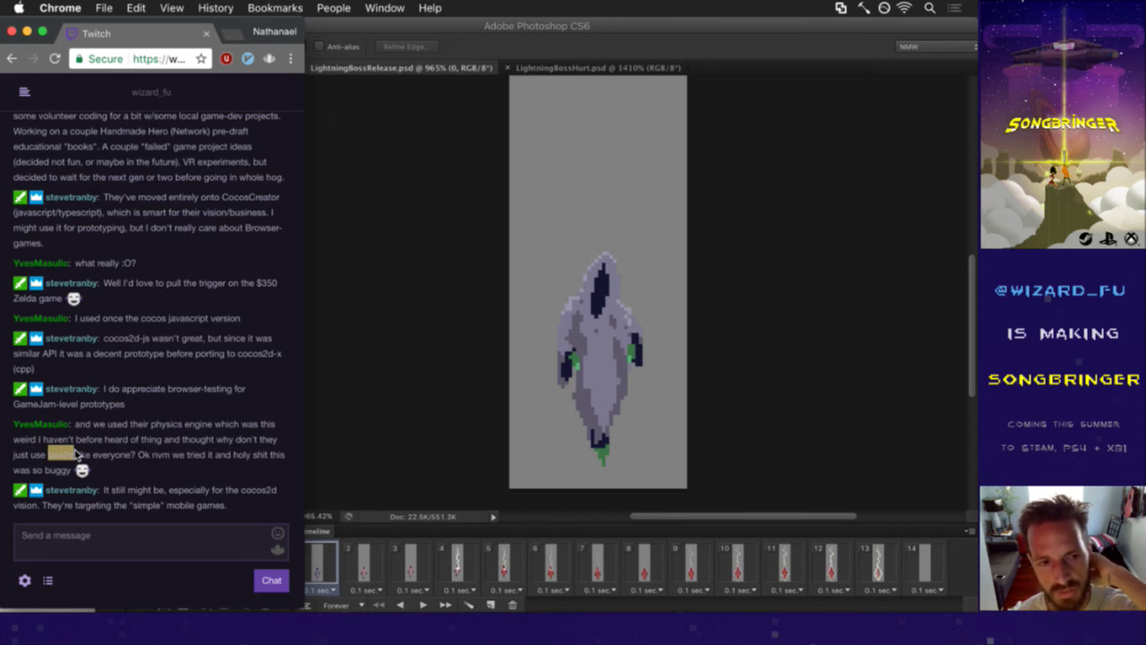
{"action": "left_click", "coordinate": [102, 451]}
{"action": "left_click_drag", "start_coordinate": [50, 457], "coordinate": [87, 454]}
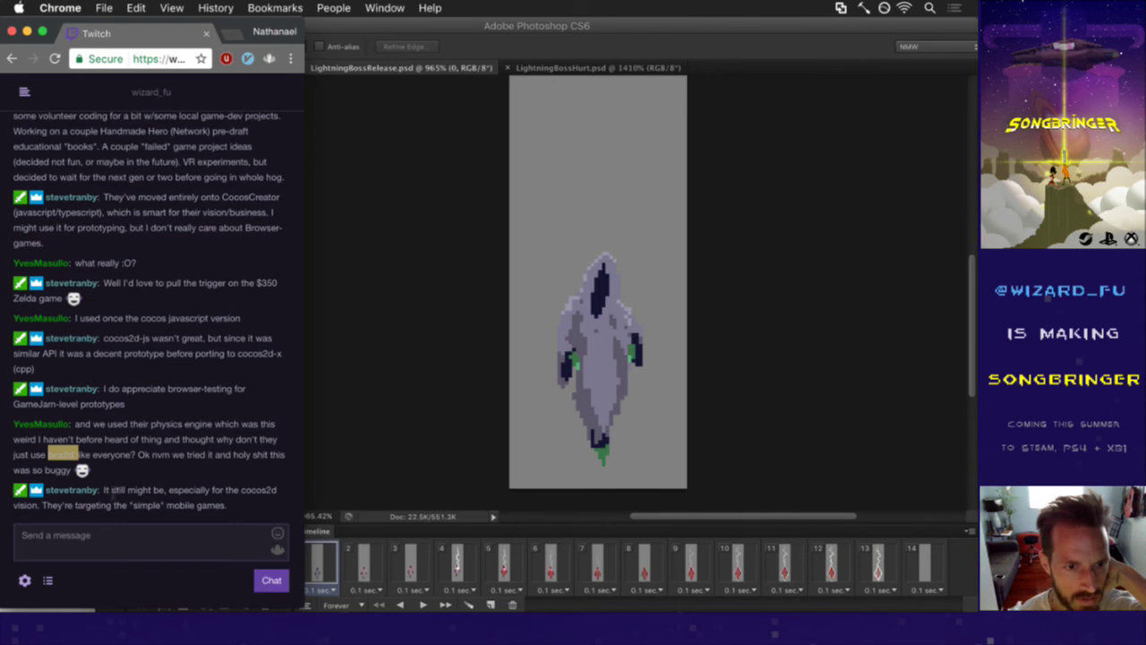
{"action": "triple_click", "coordinate": [120, 489]}
{"action": "left_click", "coordinate": [178, 479]}
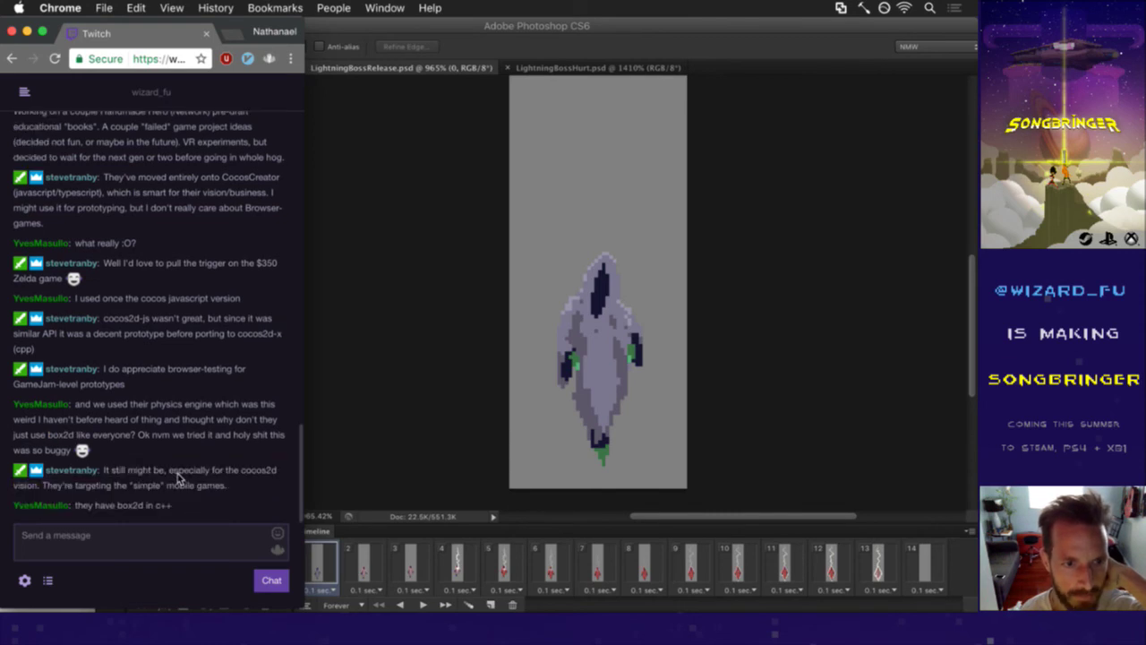
{"action": "mouse_move", "coordinate": [104, 485]}
{"action": "left_mouse_down"}
{"action": "mouse_move", "coordinate": [82, 505]}
{"action": "mouse_move", "coordinate": [109, 506]}
{"action": "left_mouse_up"}
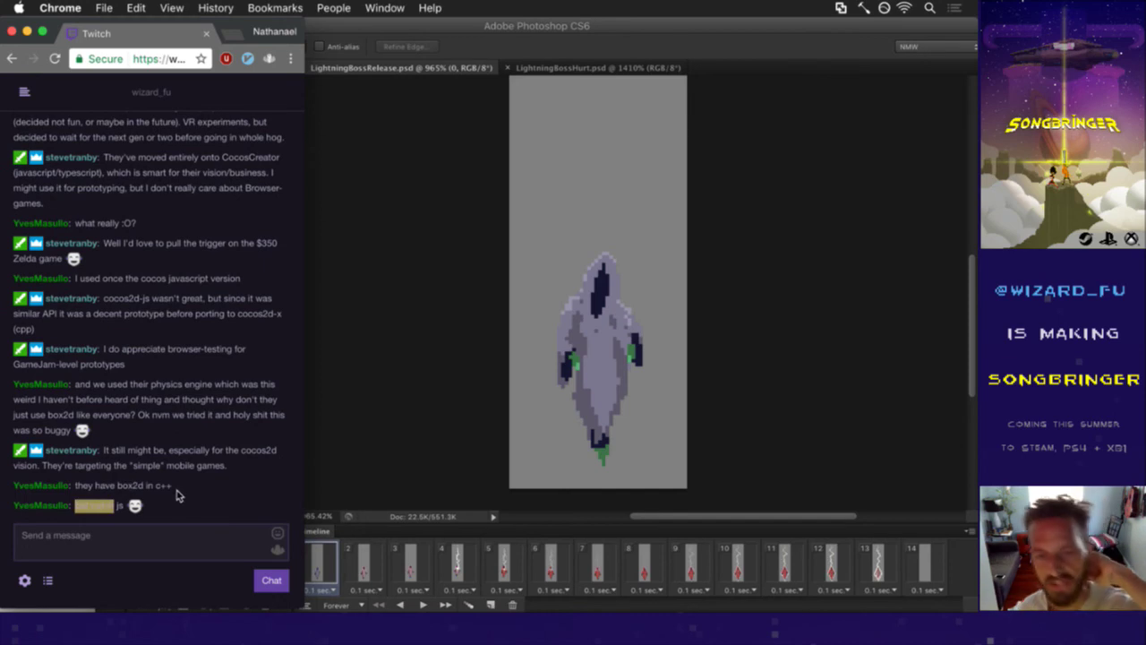
- Switch to Photoshop and examine the LightningBossRelease animation frame by frame from frame 4 to frame 10
{"action": "left_click", "coordinate": [470, 228]}
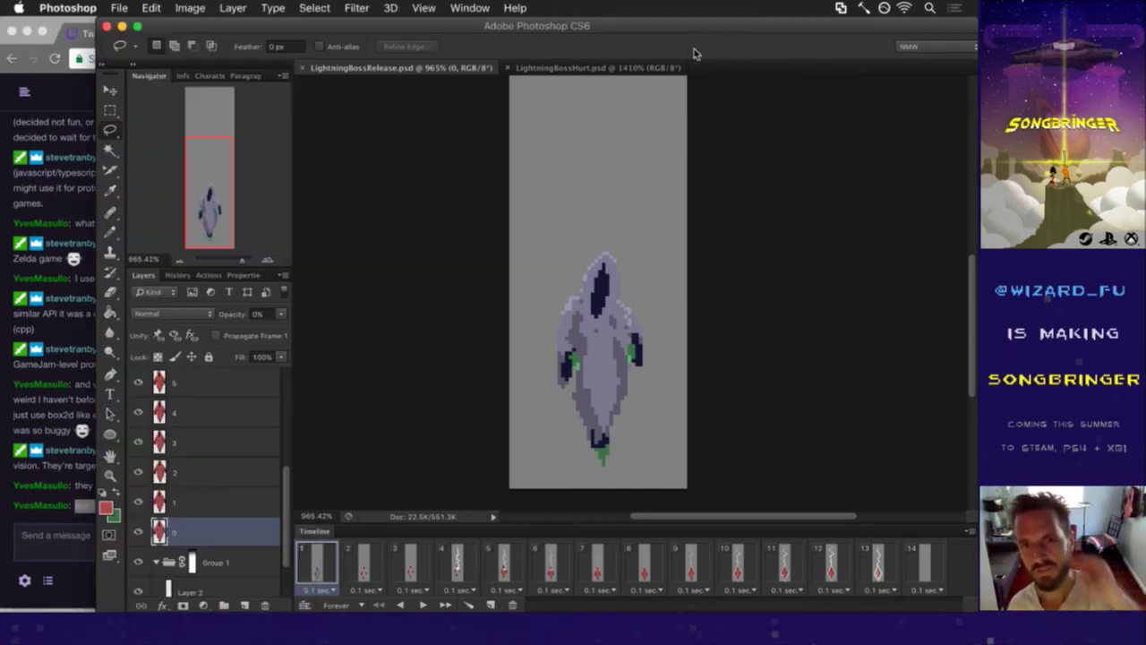
{"action": "left_click", "coordinate": [454, 564]}
{"action": "left_click", "coordinate": [500, 557]}
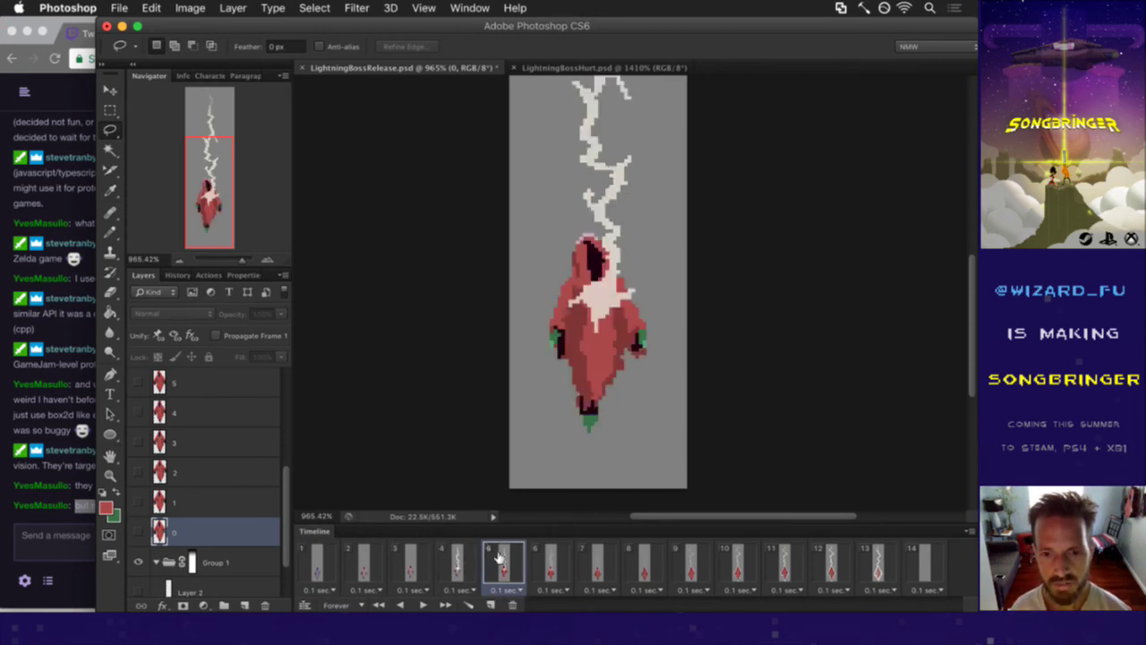
{"action": "left_click", "coordinate": [551, 554]}
{"action": "left_click", "coordinate": [594, 553]}
{"action": "left_click", "coordinate": [629, 553]}
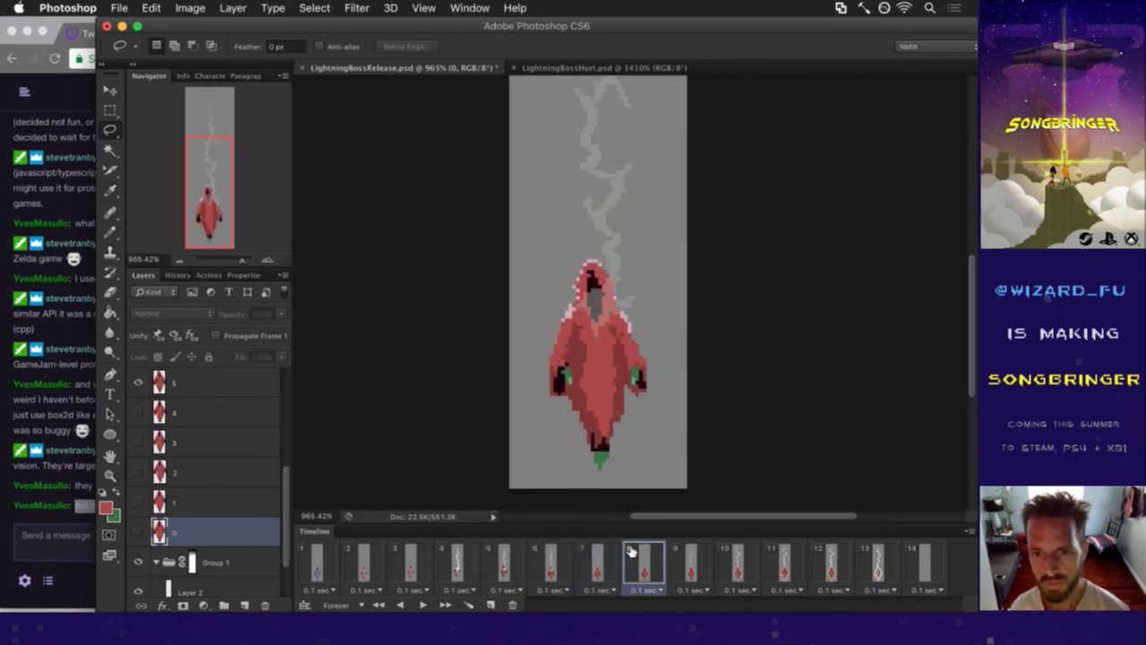
{"action": "left_click", "coordinate": [691, 571]}
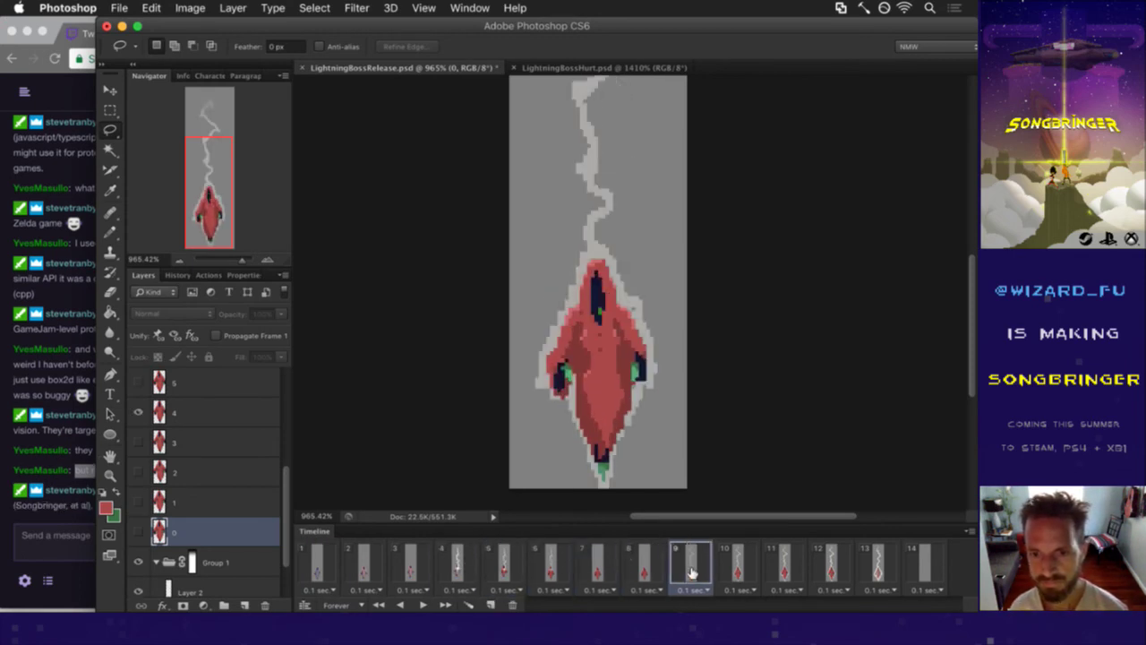
{"action": "left_click", "coordinate": [739, 561]}
- Export all frames of the LightningBossRelease animation again and switch to iTerm for the sprite sheet build
{"action": "key", "text": "F2"}
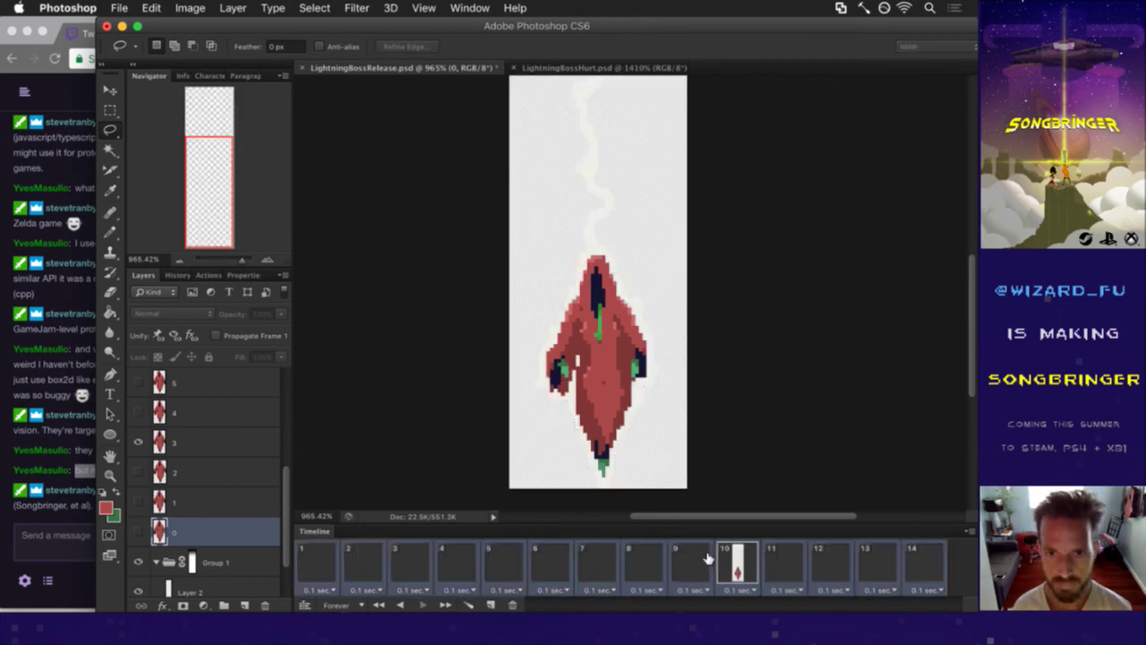
{"action": "key", "text": "Return"}
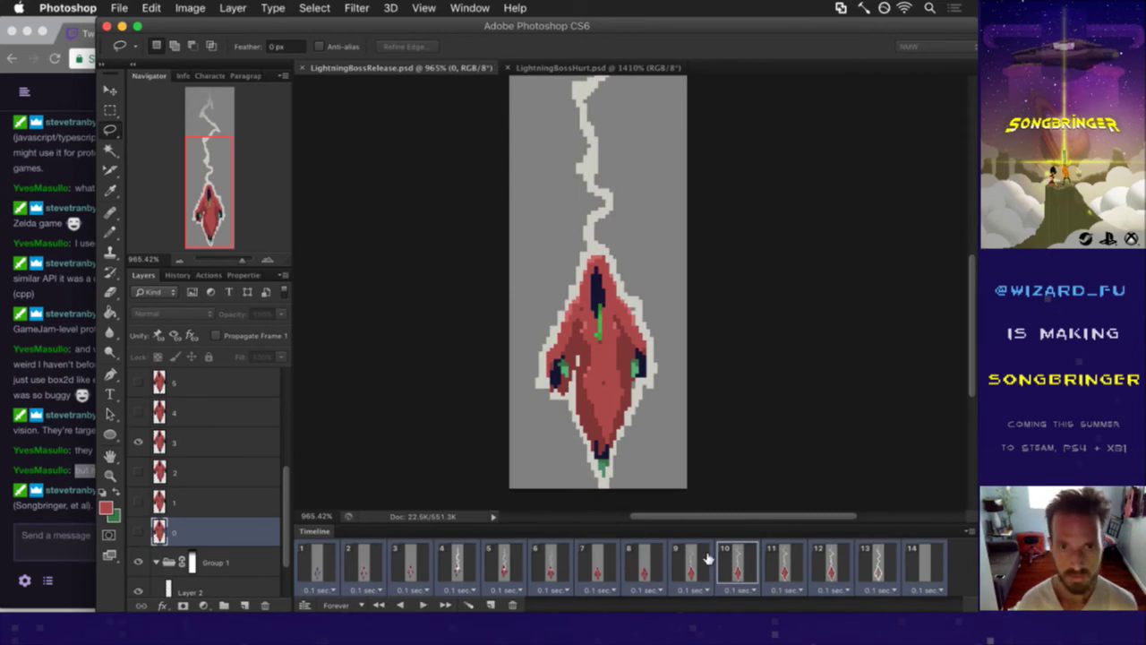
{"action": "key", "text": "super+Tab"}
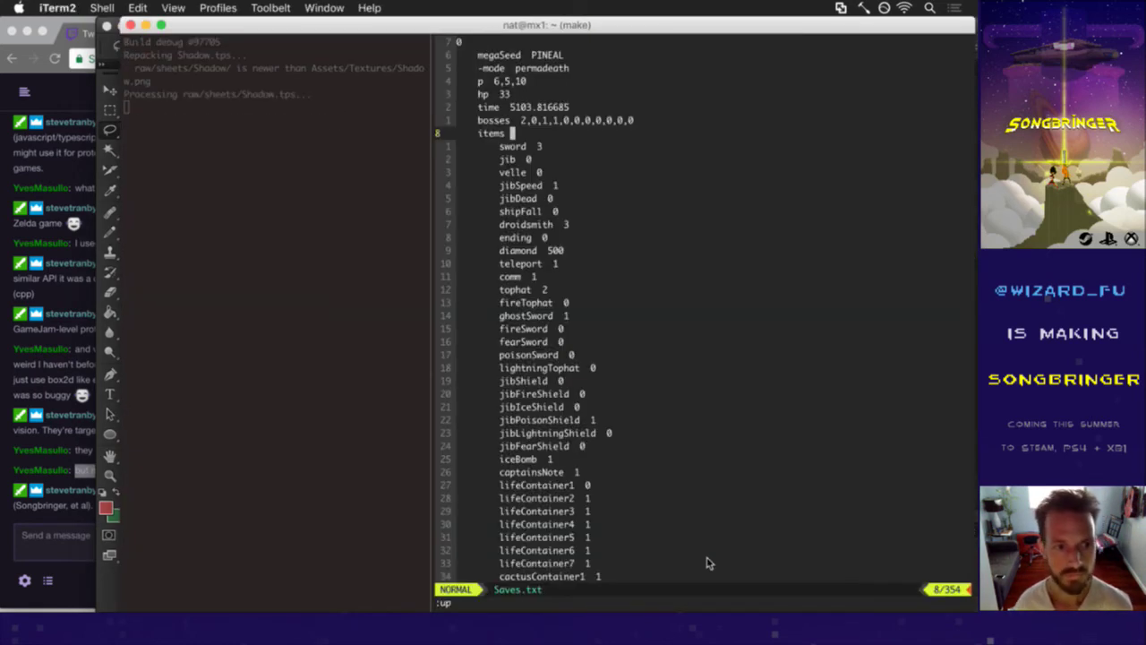
- Switch to Chrome to look over the Songbringer Trello board, and bring the rebuilt game to the front
{"action": "key", "text": "super+Tab"}
{"action": "key", "text": "super+Tab"}
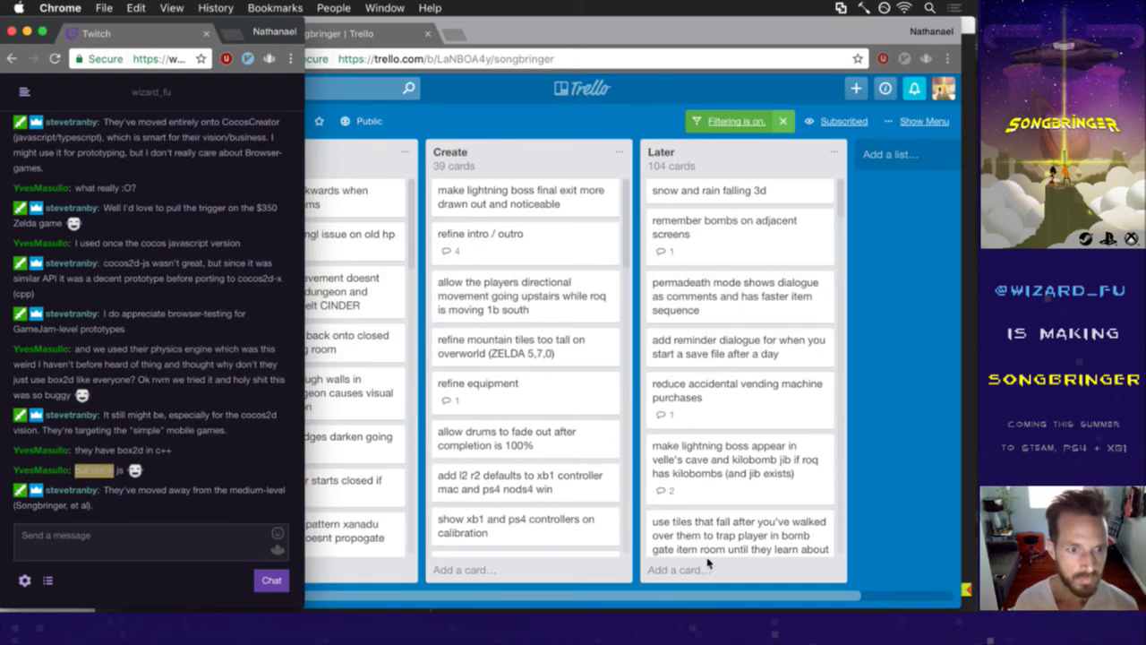
{"action": "key", "text": "super+Tab"}
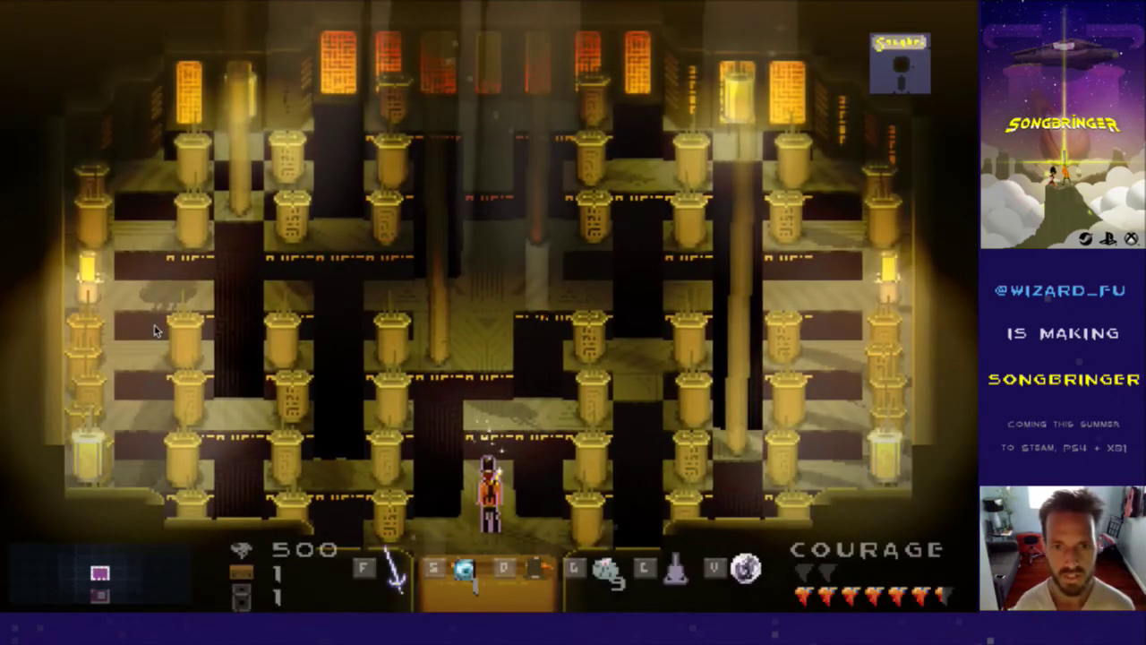
- View the lightning boss room in the running game and switch back to iTerm
{"action": "key", "text": "super+Tab"}
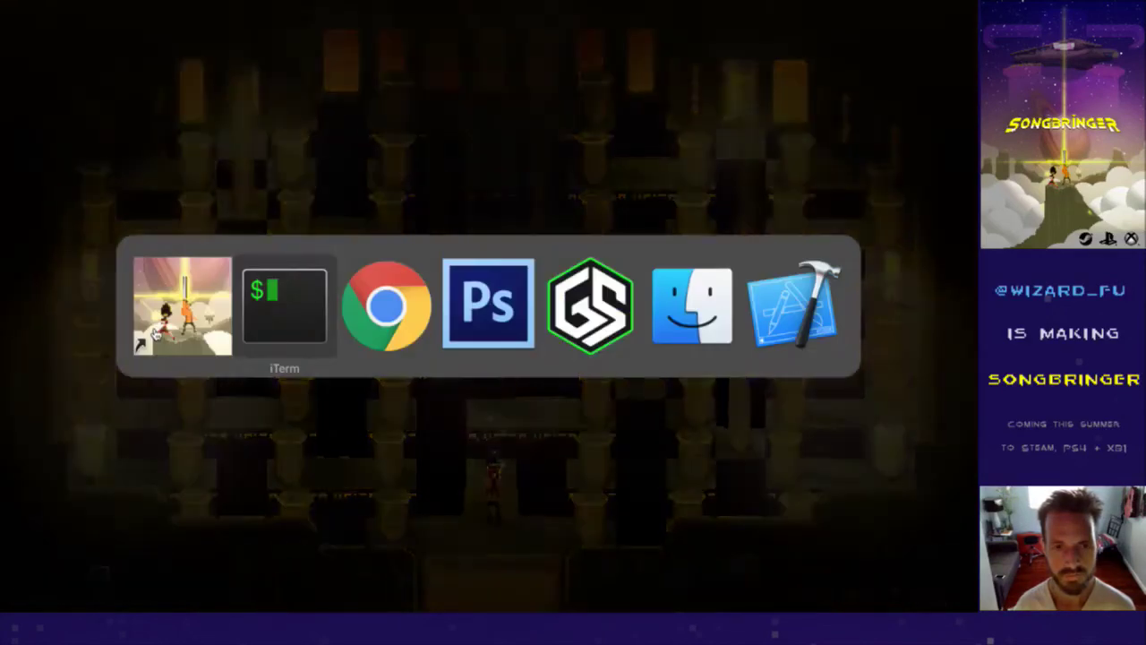
{"action": "key", "text": "super+Tab"}
{"action": "key", "text": "super+Tab"}
{"action": "key", "text": "super+Tab"}
{"action": "key", "text": "super+Tab"}
{"action": "key", "text": "super+Tab"}
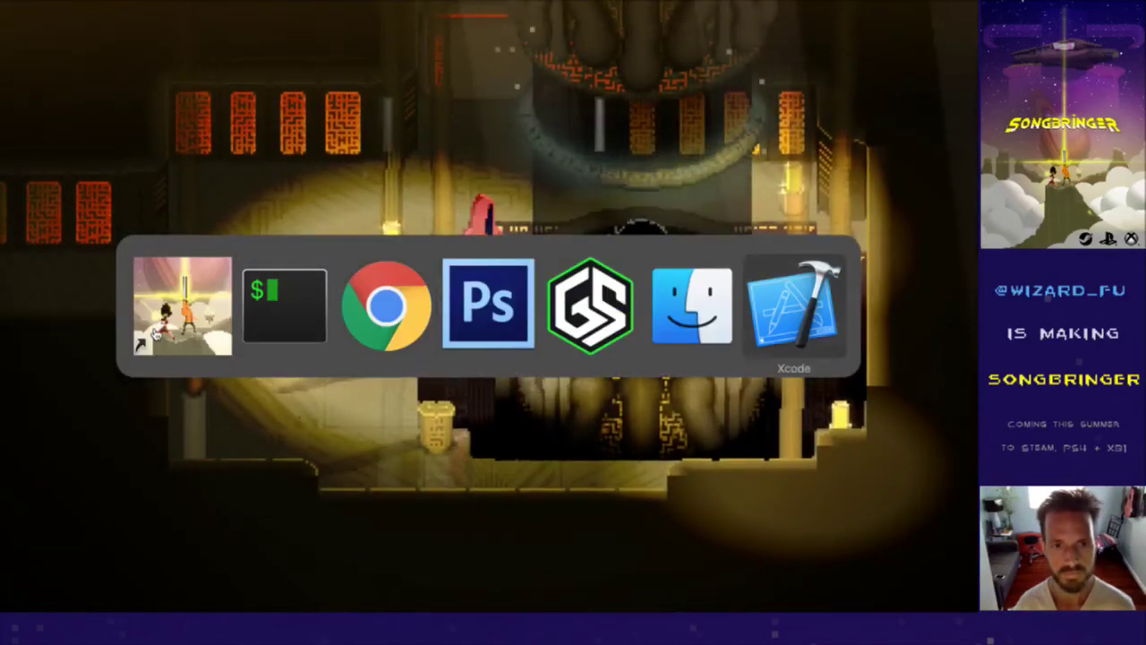
{"action": "key", "text": "Escape"}
{"action": "key", "text": "super+Tab"}
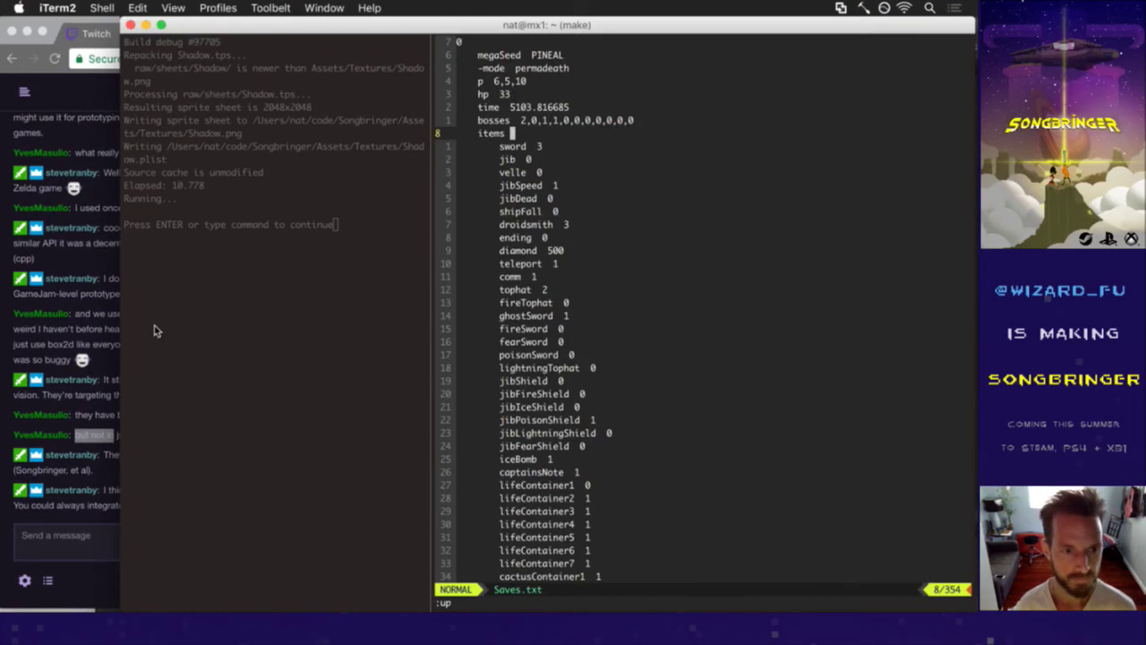
- Switch to Chrome and read the latest Twitch chat messages about Box2D support
{"action": "left_click", "coordinate": [83, 516]}
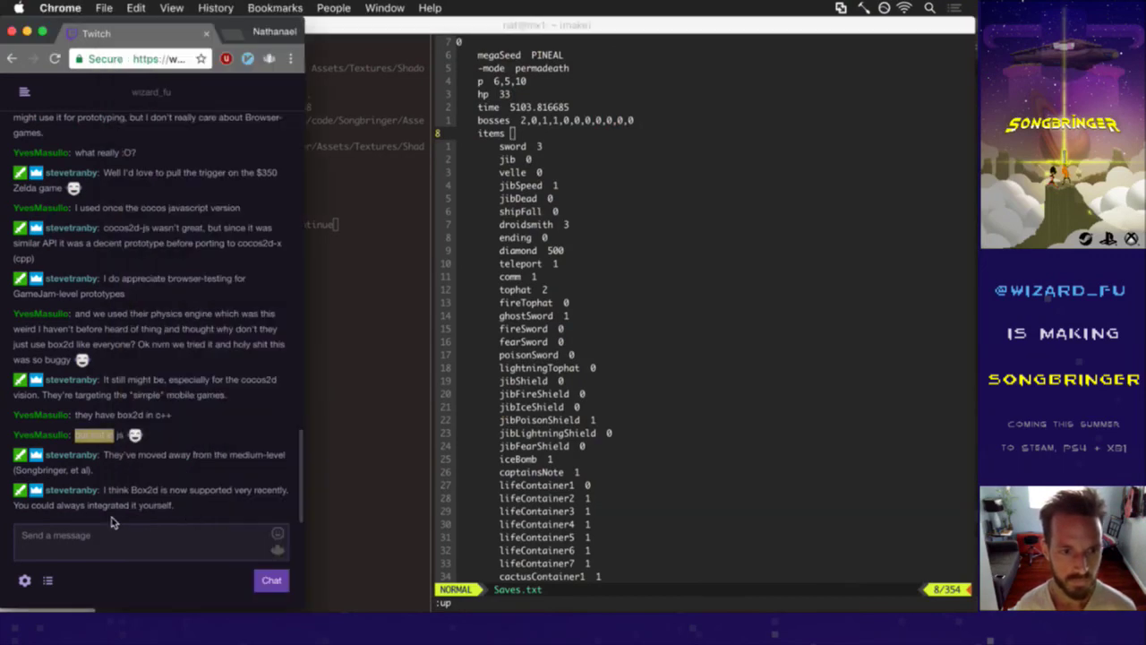
{"action": "left_click_drag", "start_coordinate": [121, 498], "coordinate": [132, 503]}
{"action": "left_click", "coordinate": [158, 509]}
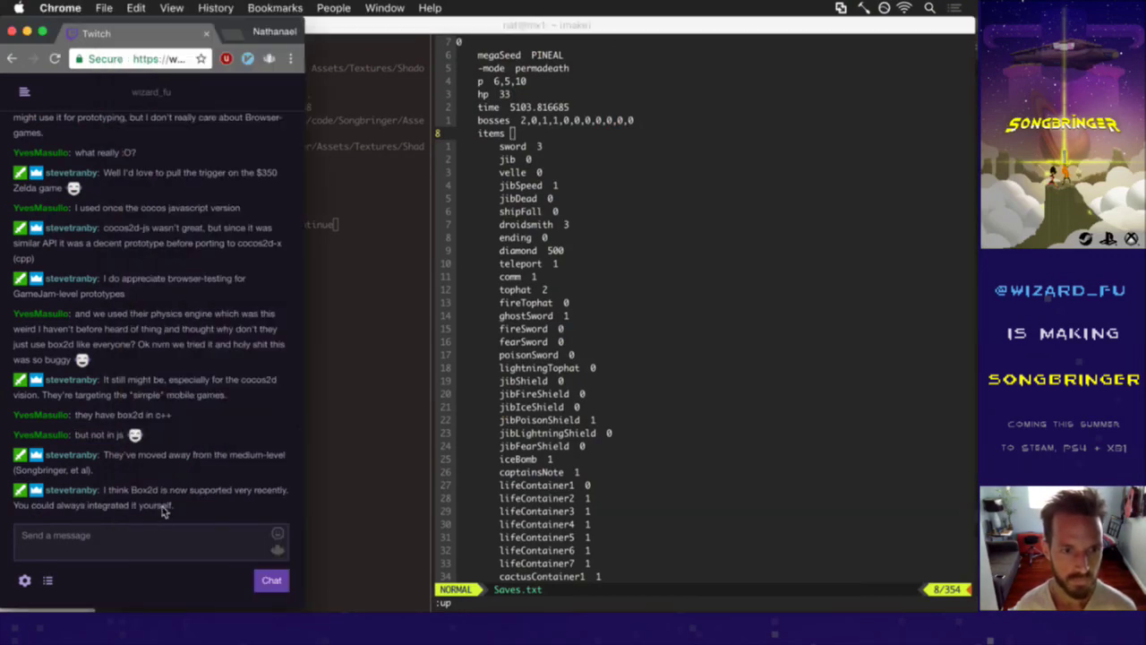
{"action": "double_click", "coordinate": [143, 505]}
- Switch to iTerm, set the last value of the bosses line in Saves.txt to 0, and save the file
{"action": "left_click", "coordinate": [529, 416]}
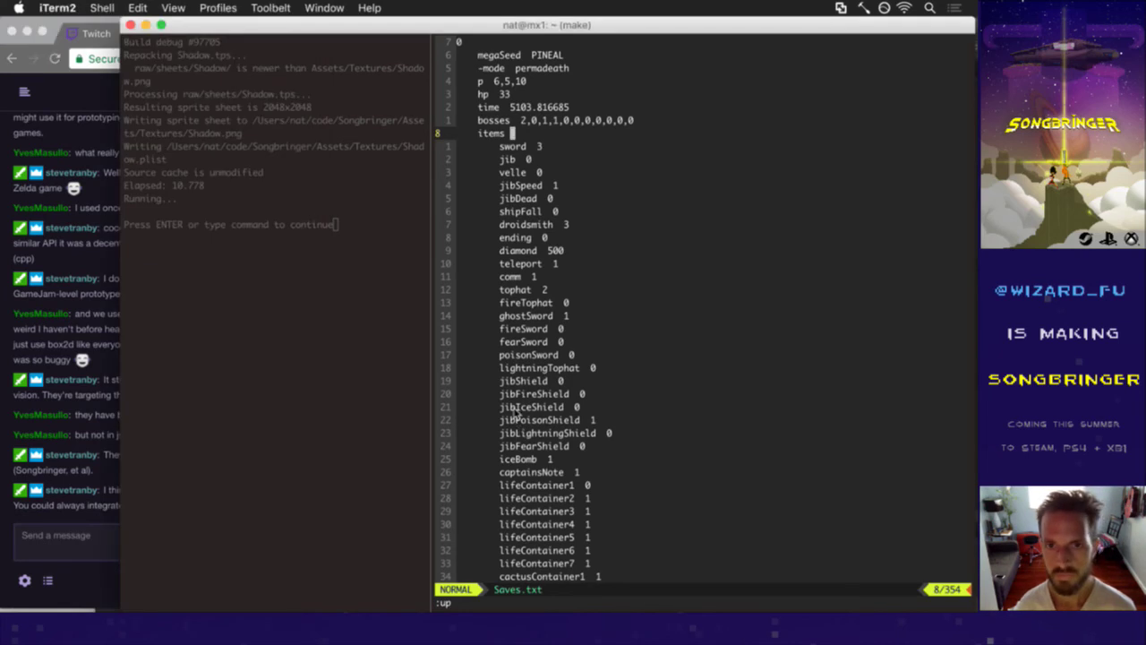
{"action": "key", "text": "k"}
{"action": "key", "text": "j"}
{"action": "key", "text": "k"}
{"action": "key", "text": "dollar"}
{"action": "type", "text": "s  2,0"}
{"action": "key", "text": "Escape"}
{"action": "key", "text": "j"}
{"action": "type", "text": "k"}
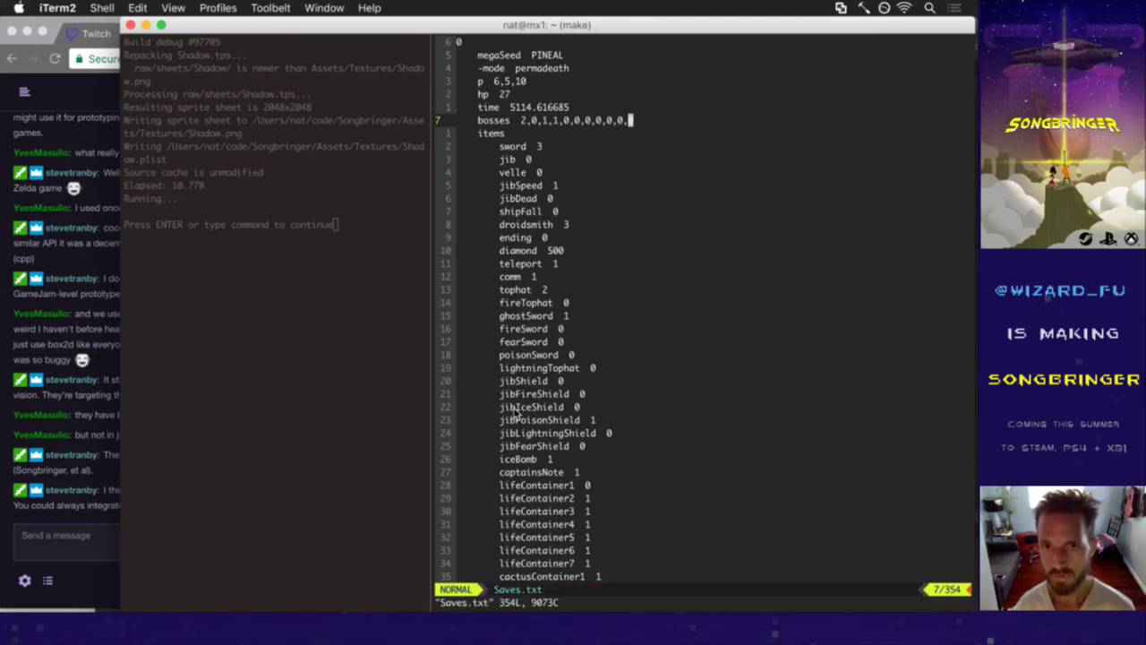
{"action": "type", "text": ":up"}
{"action": "key", "text": "Return"}
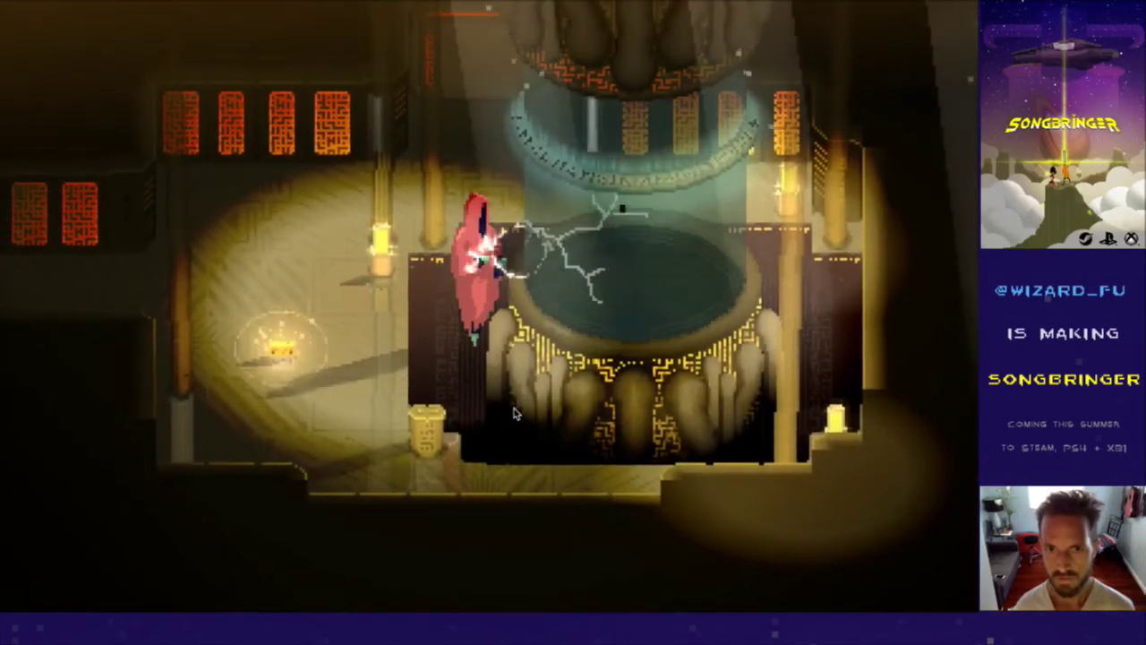
- Quit the running game and reload Saves.txt from disk in the editor
{"action": "key", "text": "super+q"}
{"action": "type", "text": ":e"}
{"action": "key", "text": "Return"}
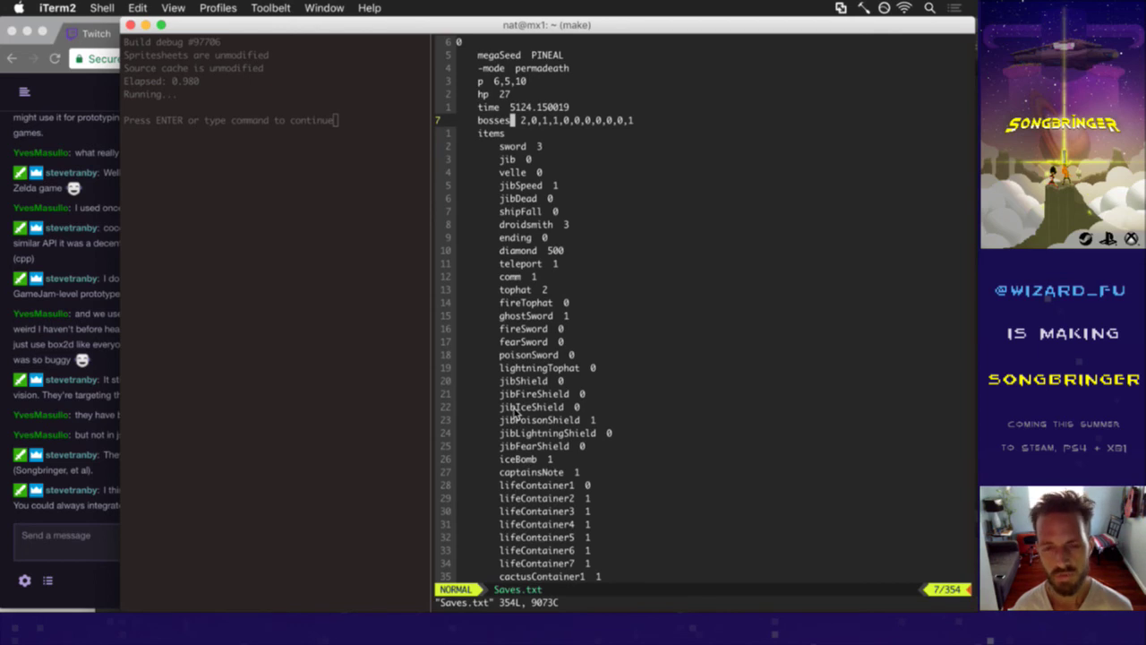
- Set the release animation's delay to 0.15 in LightningBoss.txt and save the file to rebuild the game
{"action": "key", "text": "ctrl+6"}
{"action": "key", "text": "k"}
{"action": "key", "text": "k"}
{"action": "key", "text": "k"}
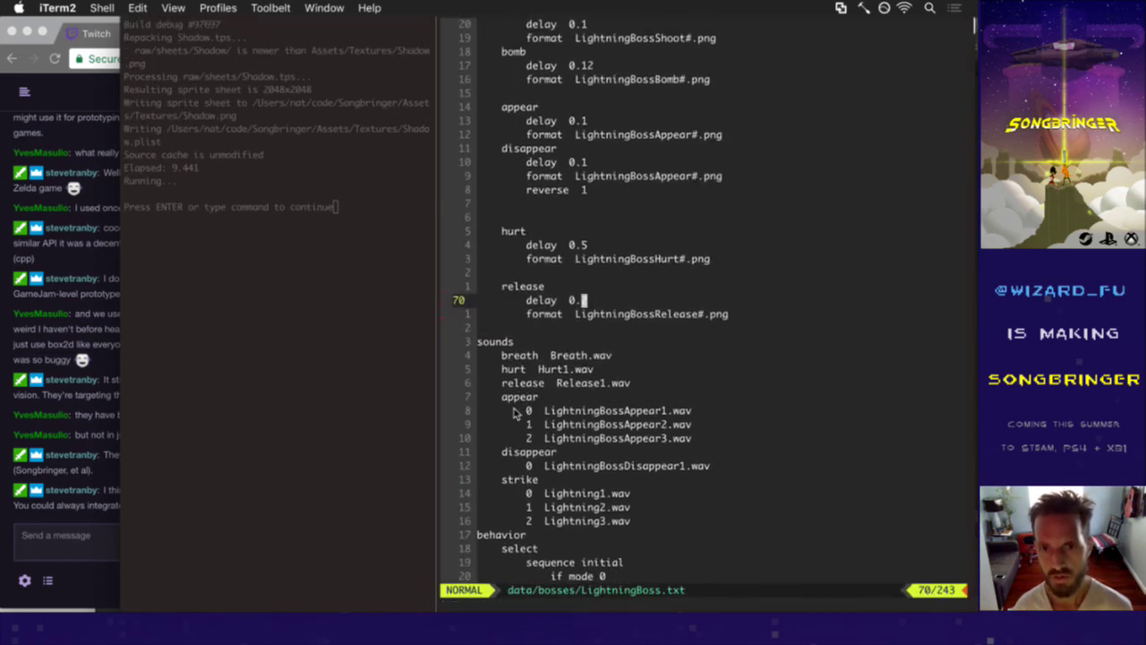
{"action": "type", "text": "r1"}
{"action": "type", "text": "i1"}
{"action": "key", "text": "Escape"}
{"action": "type", "text": ":w"}
{"action": "key", "text": "Return"}
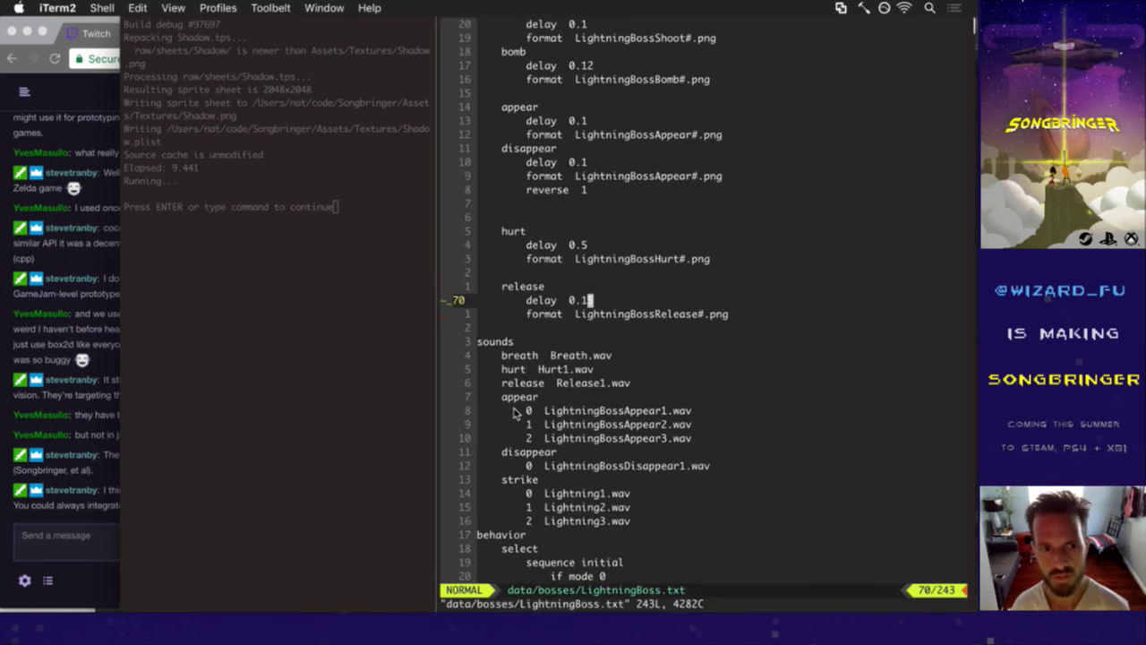
{"action": "type", "text": ":up"}
{"action": "key", "text": "Return"}
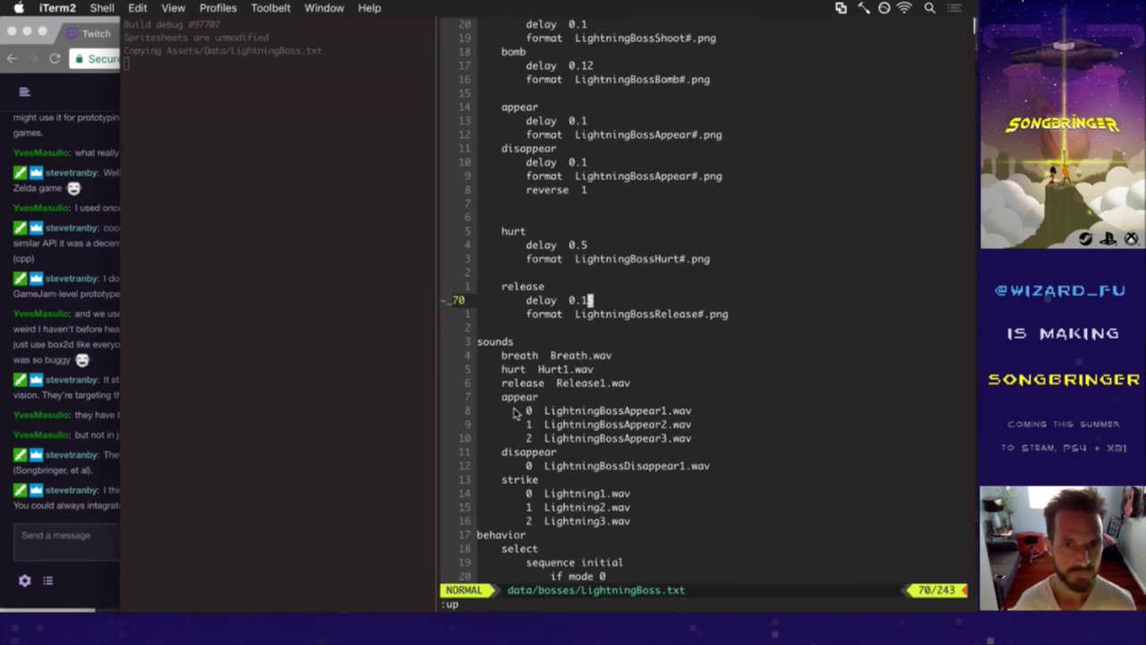
{"action": "key", "text": "r"}
{"action": "key", "text": "5"}
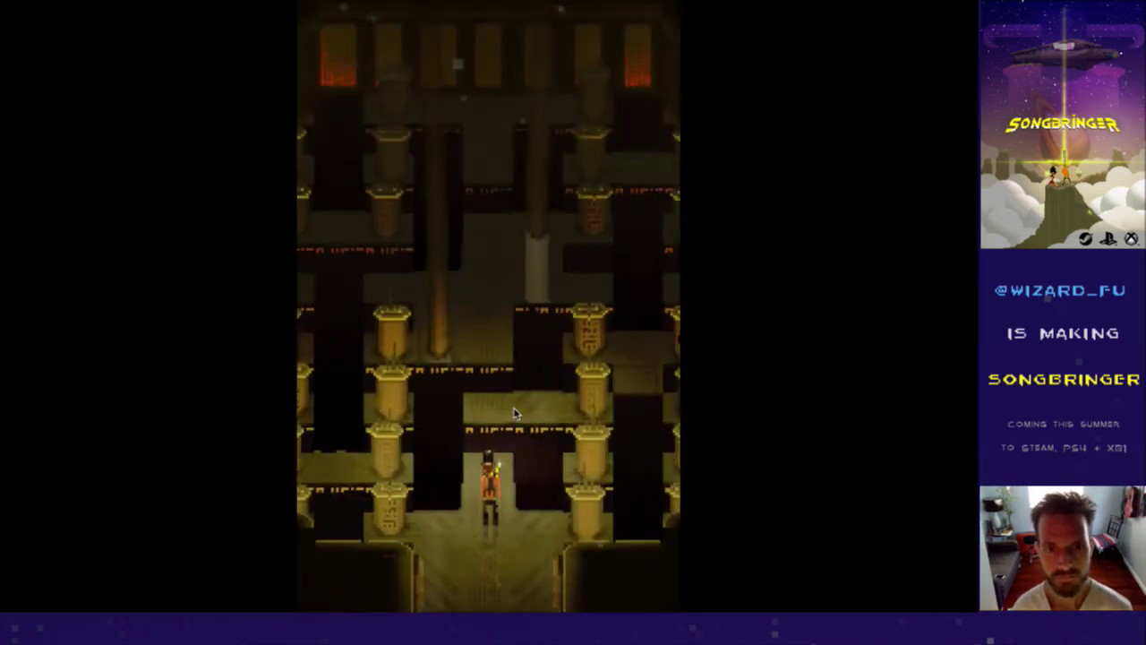
- Quit the running game and set the last value of the bosses line in Saves.txt to 0
{"action": "key", "text": "super+q"}
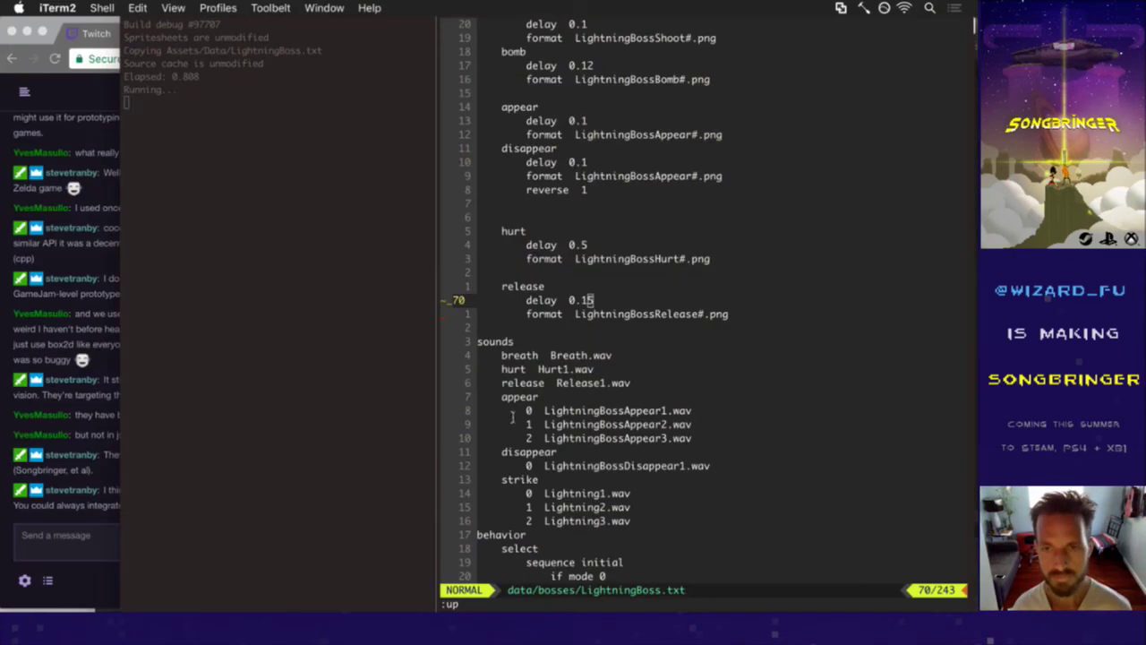
{"action": "key", "text": "ctrl+^"}
{"action": "key", "text": "j"}
{"action": "key", "text": "k"}
{"action": "key", "text": "$"}
{"action": "key", "text": "0"}
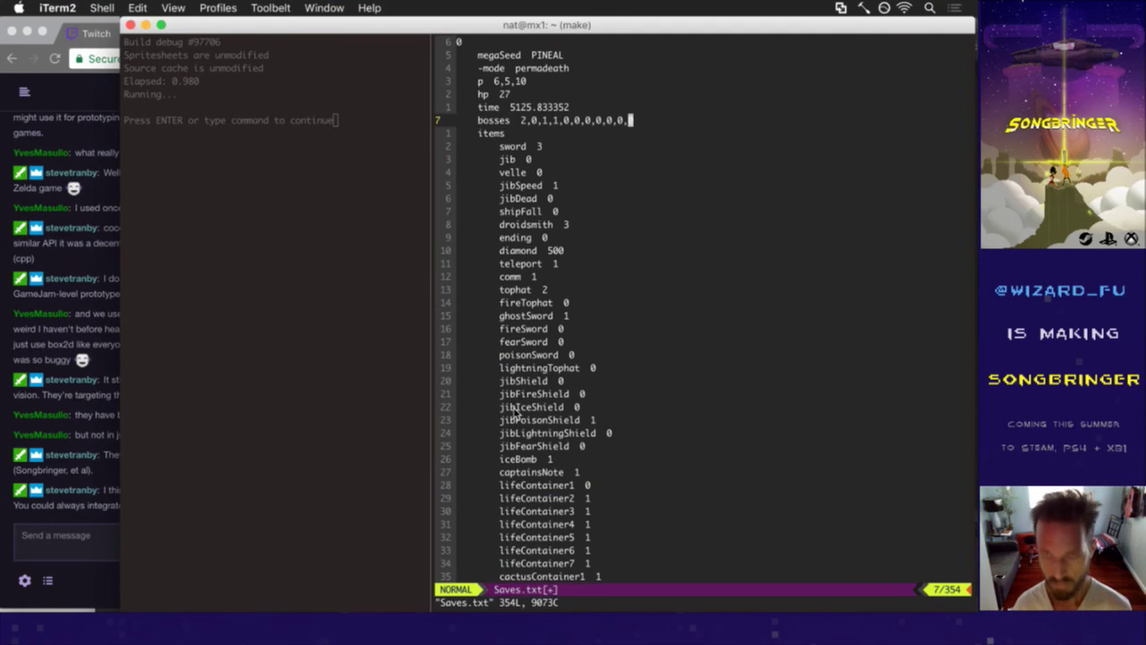
- Save Saves.txt, test the lightning boss room in the relaunched game, and quit it
{"action": "type", "text": ":up"}
{"action": "key", "text": "Return"}
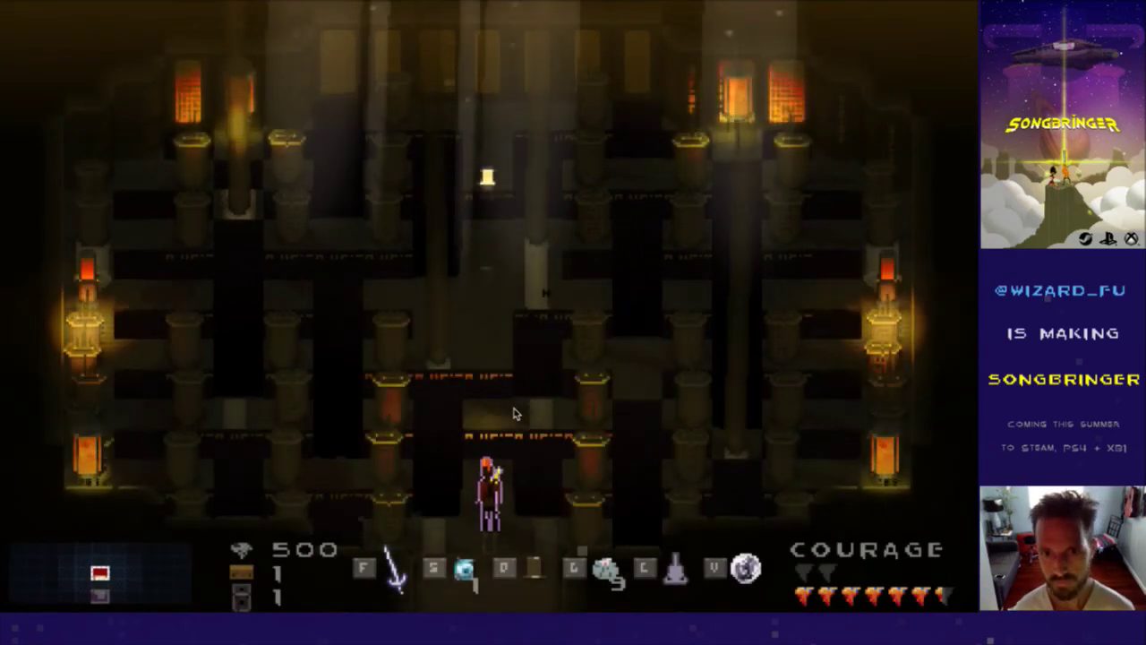
{"action": "key", "text": "w"}
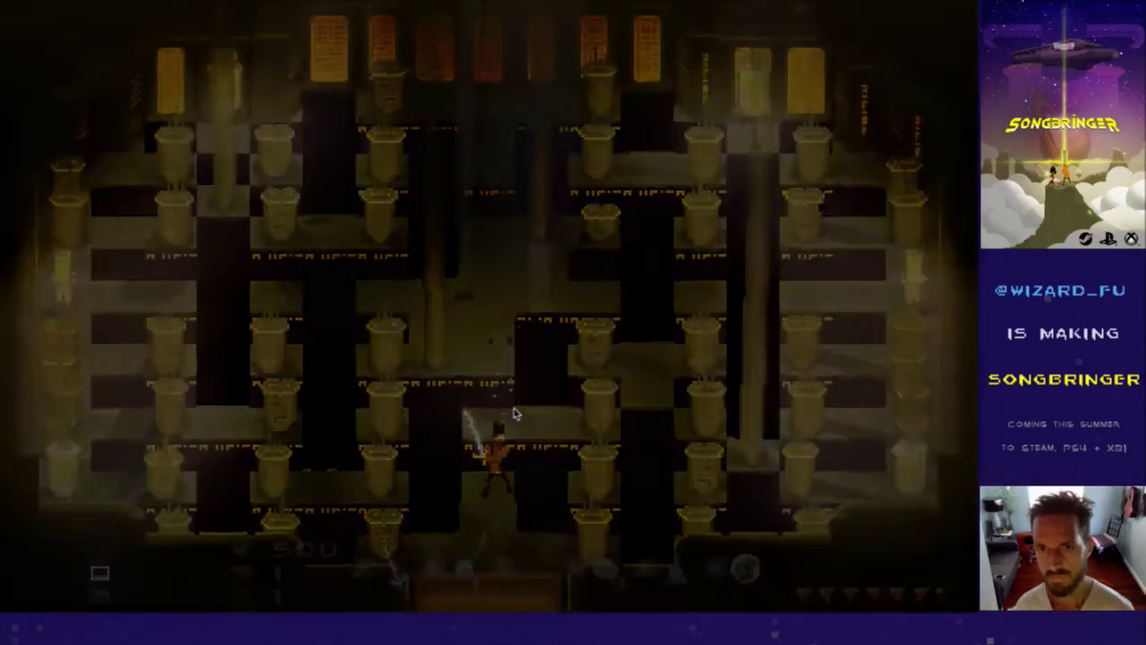
{"action": "key", "text": "super+q"}
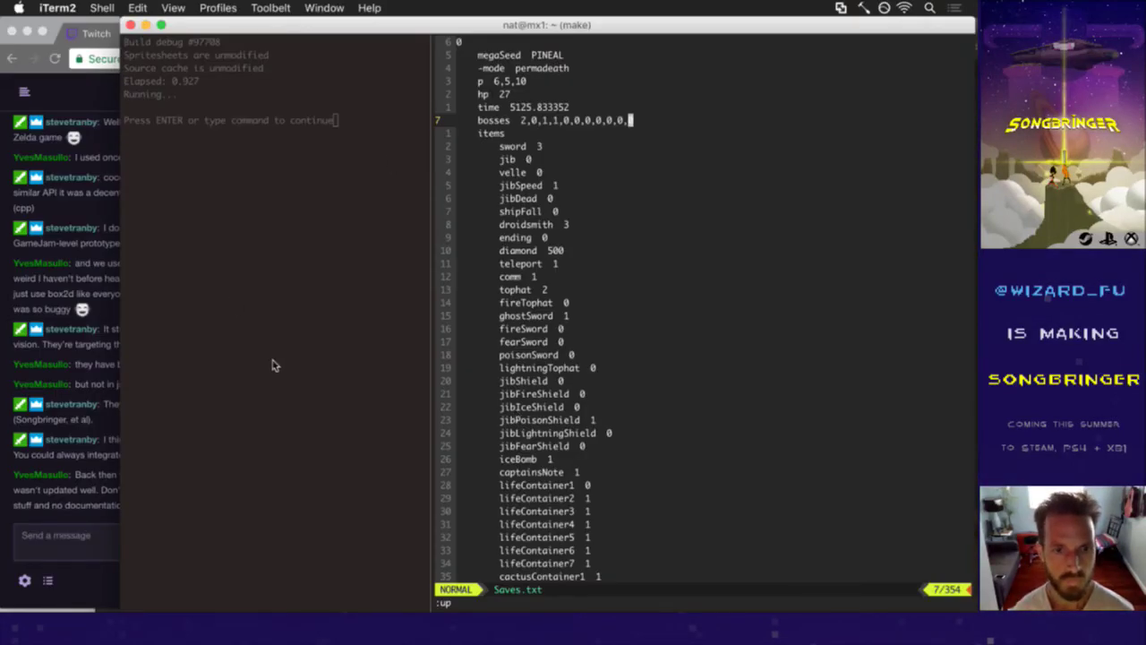
- Switch to Chrome and read the newest Twitch chat message about outdated documentation
{"action": "left_click", "coordinate": [62, 518]}
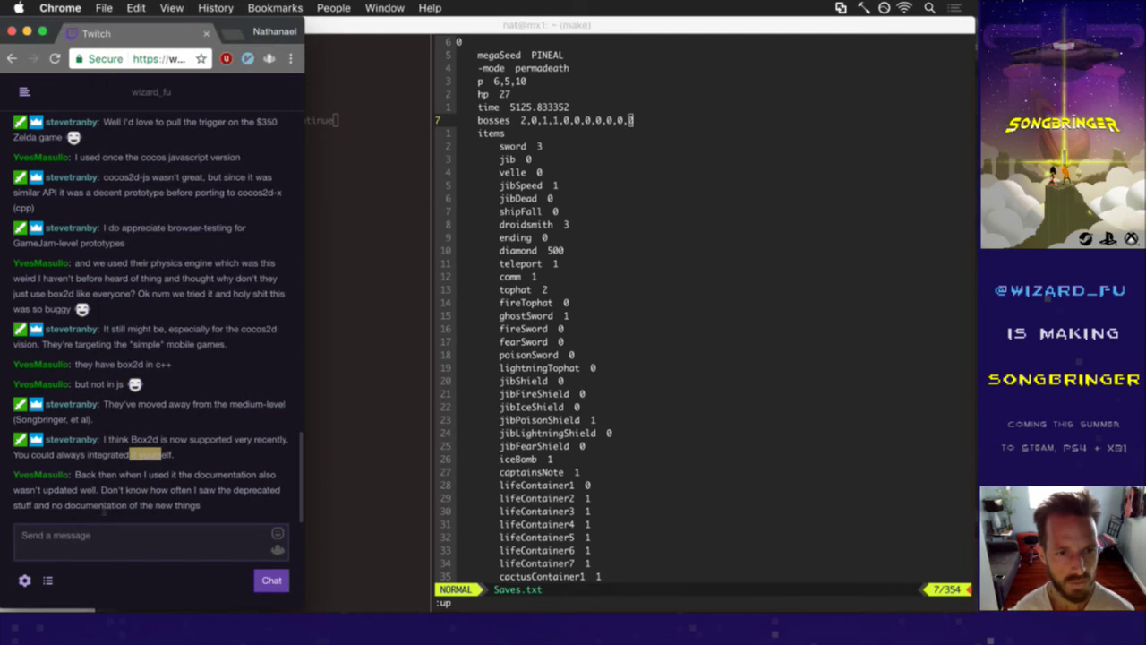
{"action": "left_click_drag", "start_coordinate": [99, 475], "coordinate": [125, 489]}
{"action": "left_click", "coordinate": [155, 506]}
{"action": "triple_click", "coordinate": [143, 504]}
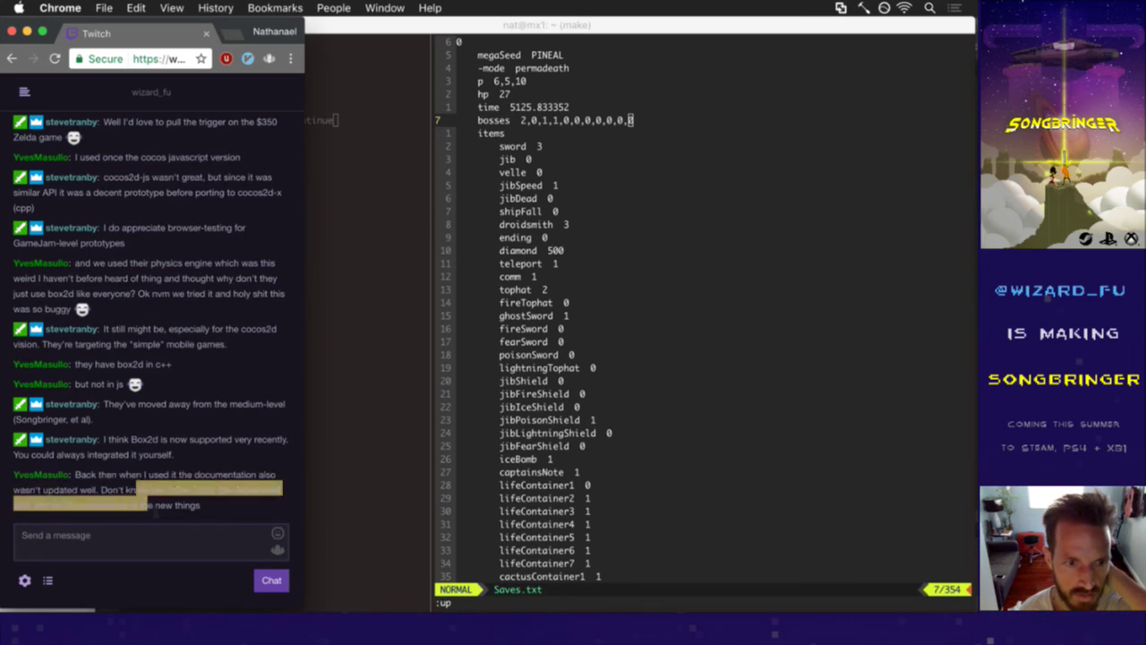
{"action": "left_click", "coordinate": [197, 517]}
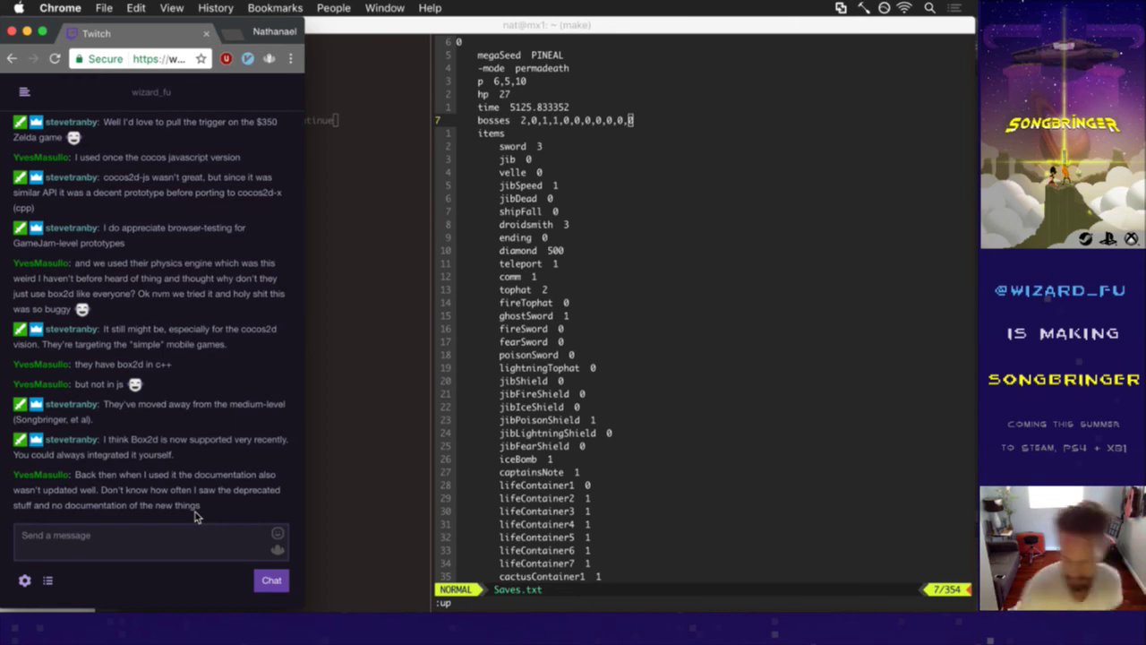
- Open twitch.tv/wizard_fu/chat in a new Chrome window and narrow the window to a slim column beside the other windows
{"action": "key", "text": "ctrl+Right"}
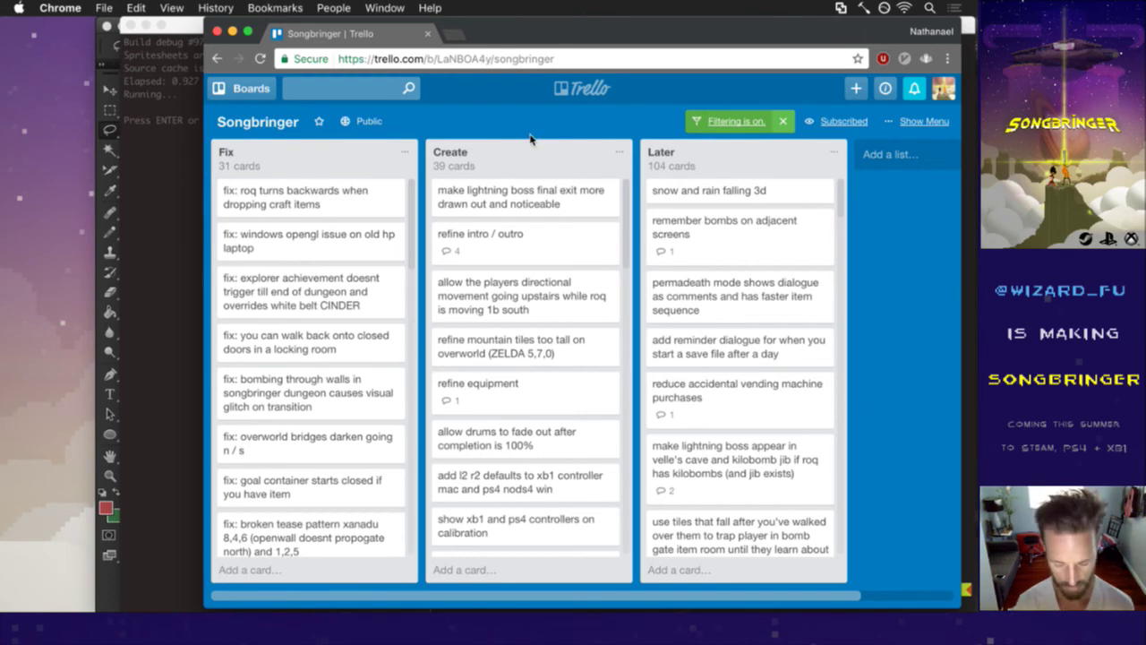
{"action": "key", "text": "super+n"}
{"action": "type", "text": "tw"}
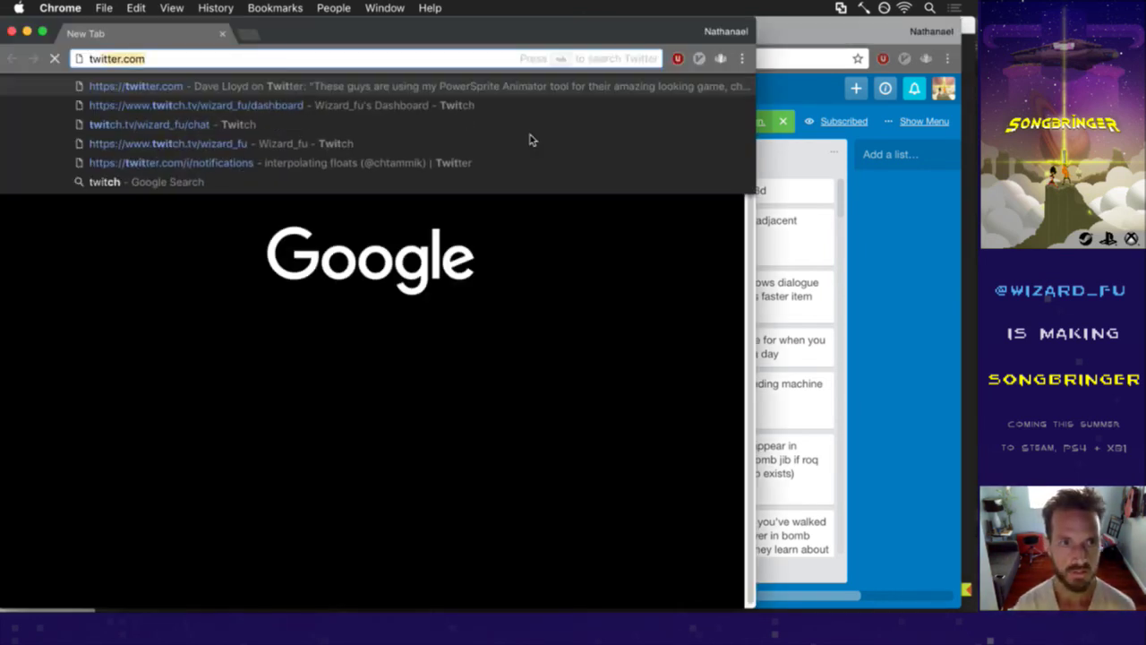
{"action": "type", "text": "itch.tv/wizard_fu/chat"}
{"action": "key", "text": "Down"}
{"action": "key", "text": "Return"}
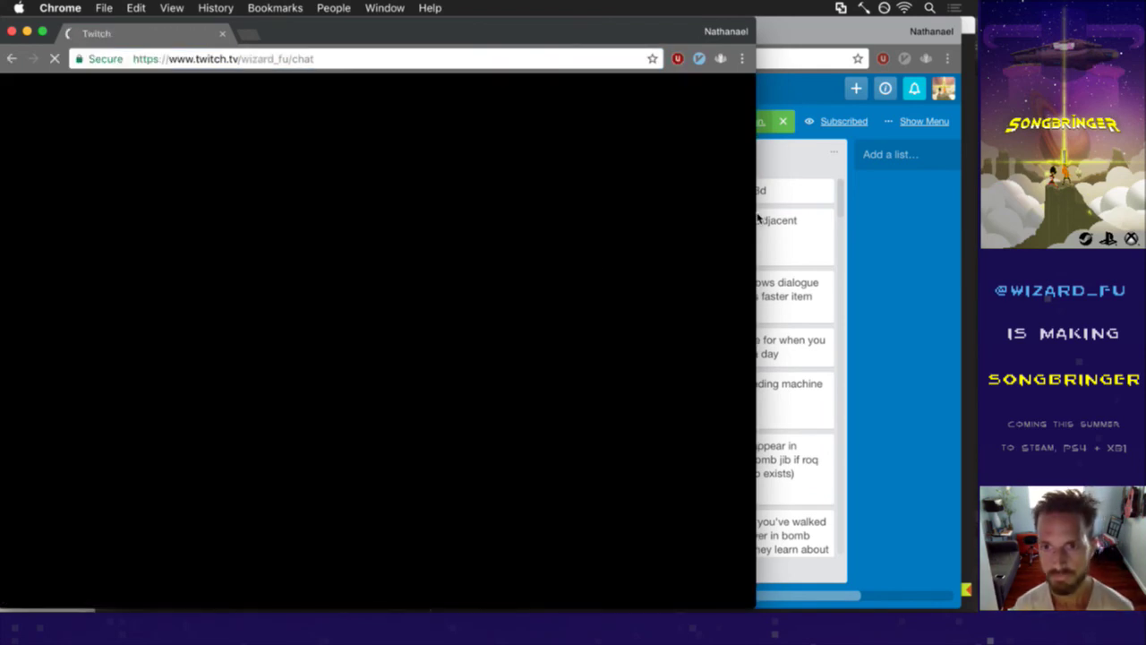
{"action": "left_click_drag", "start_coordinate": [758, 218], "coordinate": [303, 305]}
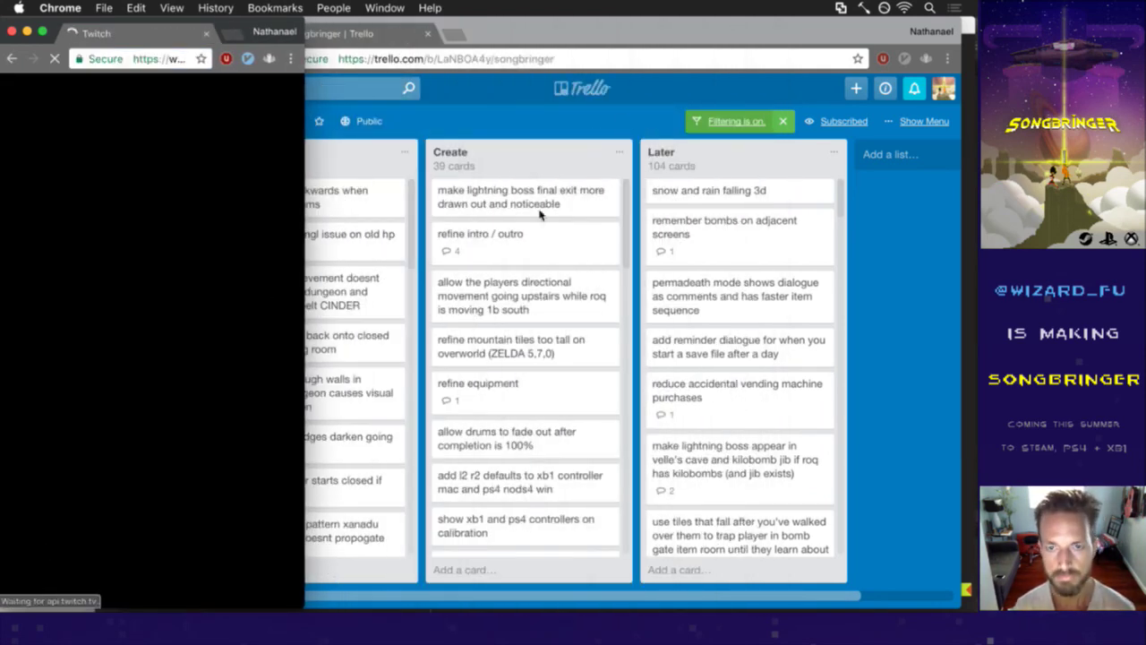
- Switch to Photoshop and erase the lightning burst over the boss's chest on the lit layer in frame 4
{"action": "key", "text": "super+Tab"}
{"action": "key", "text": "super+Tab"}
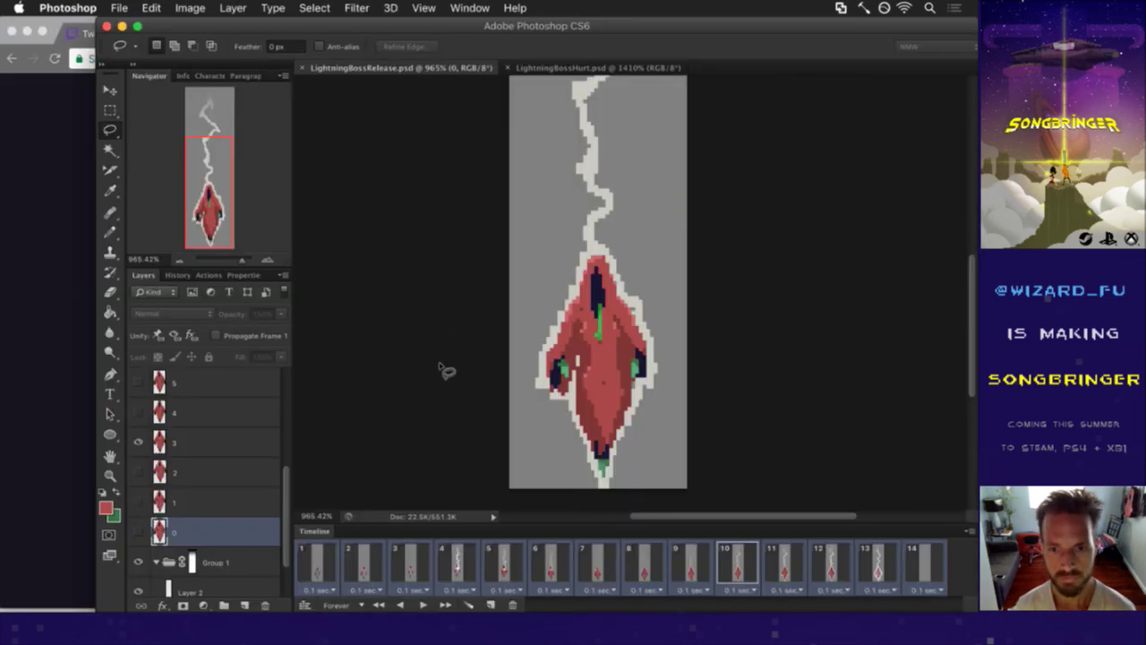
{"action": "left_click", "coordinate": [456, 559]}
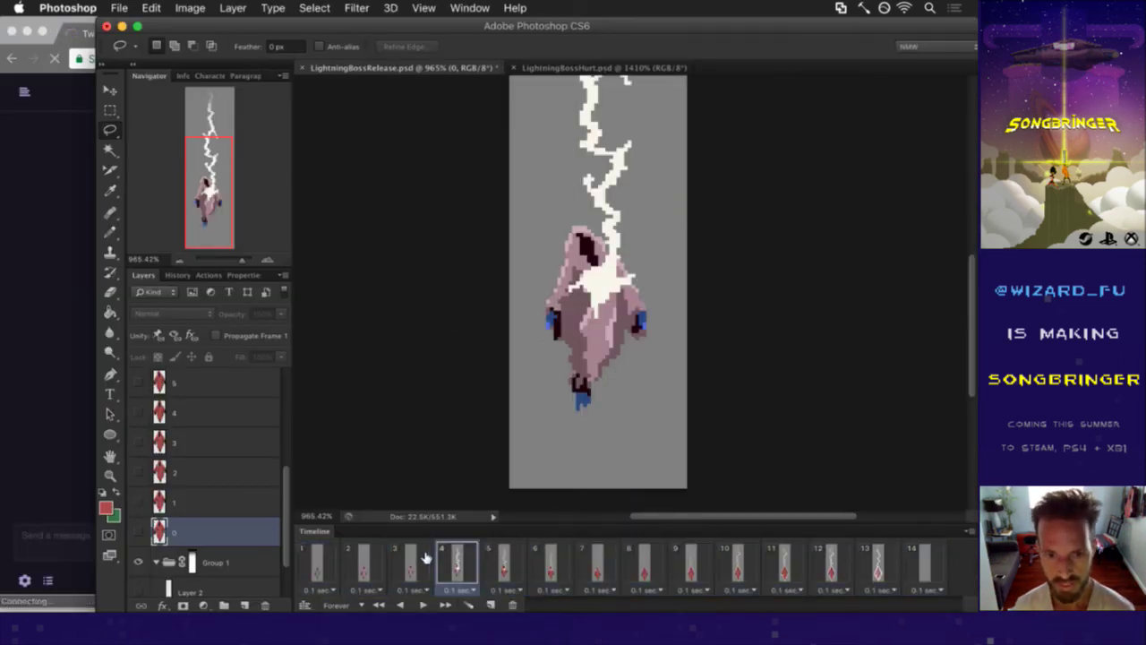
{"action": "left_click", "coordinate": [410, 560]}
{"action": "left_click", "coordinate": [456, 560]}
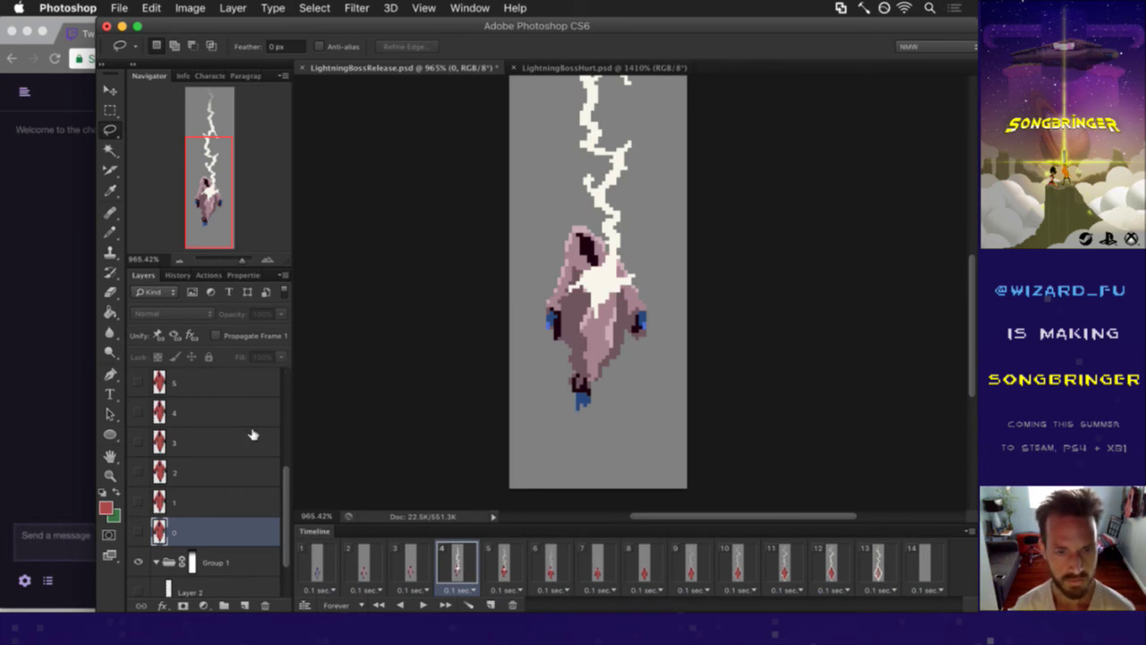
{"action": "left_click_drag", "start_coordinate": [286, 494], "coordinate": [268, 394]}
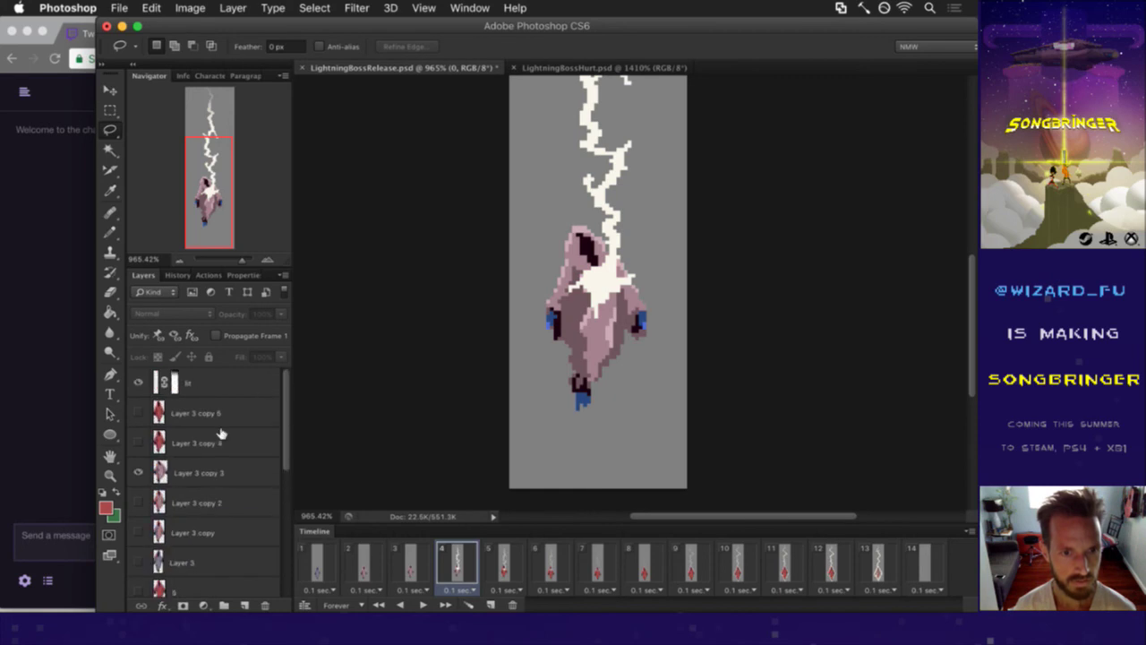
{"action": "left_click", "coordinate": [162, 381]}
{"action": "key", "text": "e"}
{"action": "mouse_move", "coordinate": [598, 285]}
{"action": "left_mouse_down"}
{"action": "mouse_move", "coordinate": [586, 300]}
{"action": "mouse_move", "coordinate": [596, 315]}
{"action": "mouse_move", "coordinate": [612, 269]}
{"action": "mouse_move", "coordinate": [604, 305]}
{"action": "mouse_move", "coordinate": [618, 289]}
{"action": "left_mouse_up"}
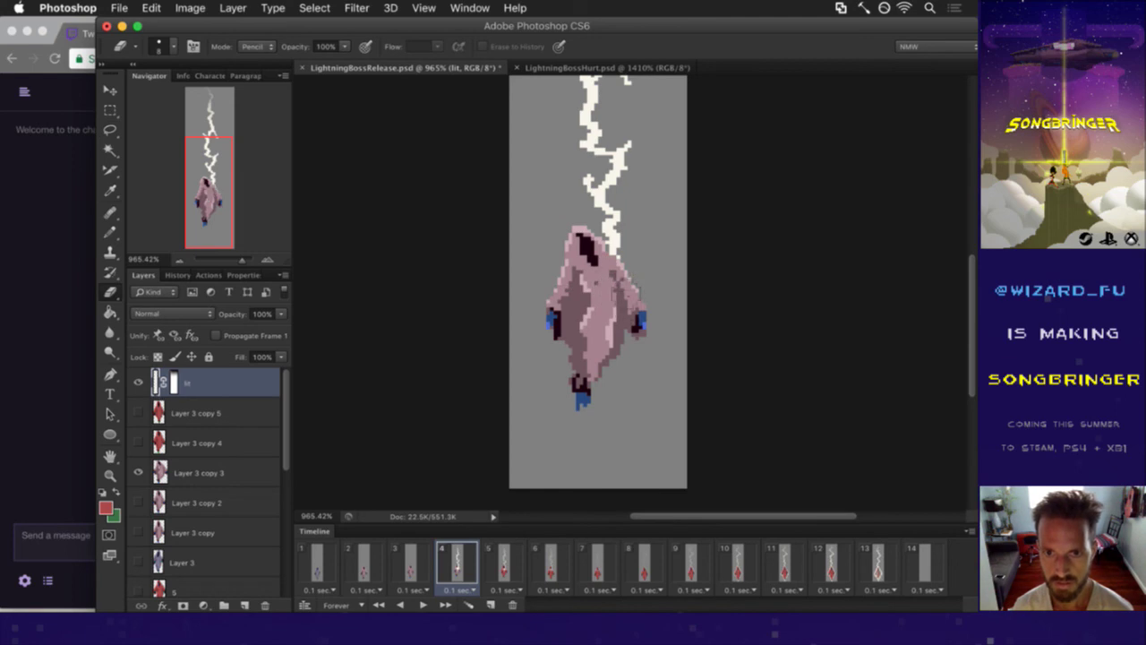
- Move the lit layer between layer 0 and Group 1, and draw off-white pixels along the boss's hood and right shoulder in frame 4
{"action": "key", "text": "i"}
{"action": "left_click", "coordinate": [618, 256]}
{"action": "key", "text": "b"}
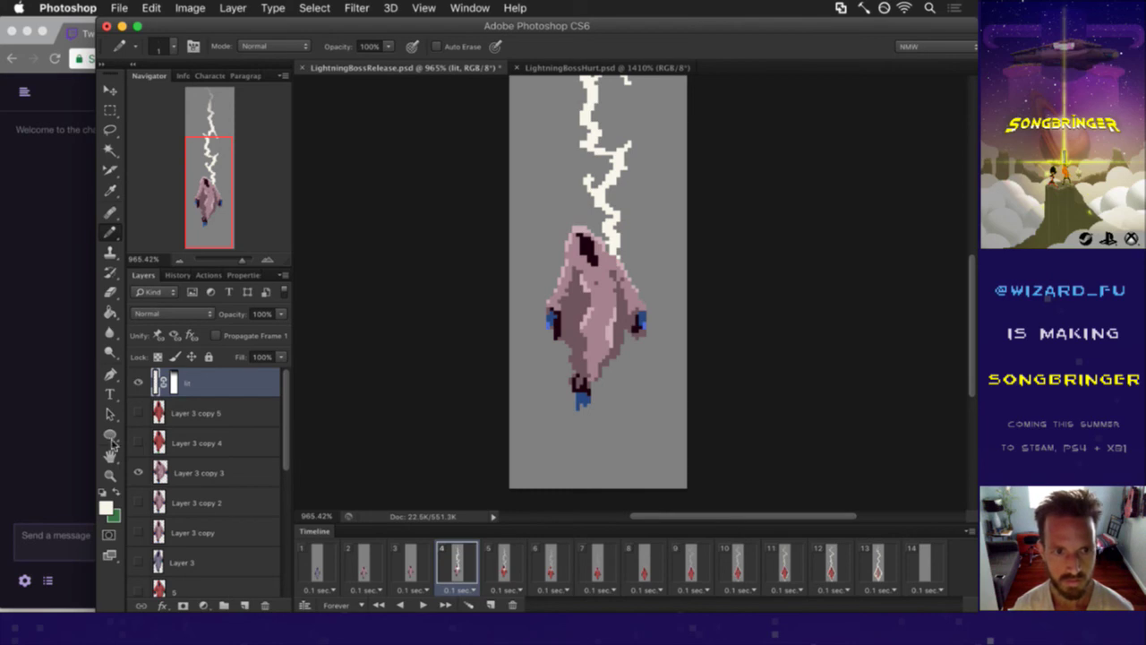
{"action": "left_click_drag", "start_coordinate": [159, 381], "coordinate": [174, 548]}
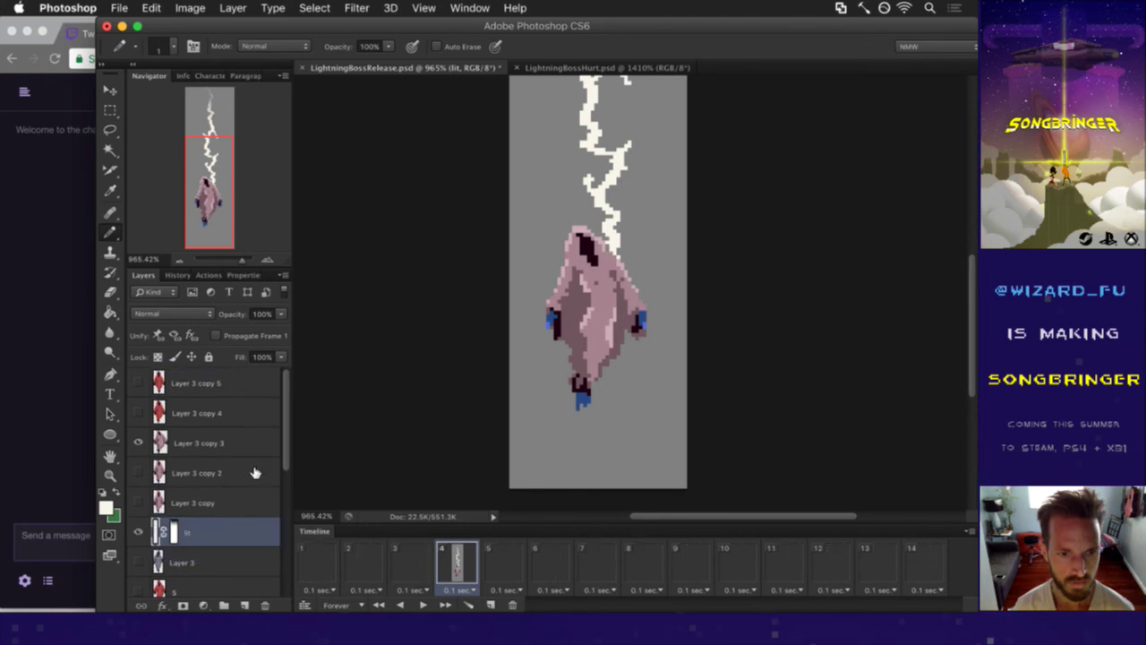
{"action": "scroll", "coordinate": [233, 428], "scroll_direction": "down", "scroll_amount": 3}
{"action": "left_click_drag", "start_coordinate": [159, 381], "coordinate": [215, 556]}
{"action": "scroll", "coordinate": [277, 548], "scroll_direction": "down", "scroll_amount": 2}
{"action": "left_click_drag", "start_coordinate": [159, 430], "coordinate": [213, 503]}
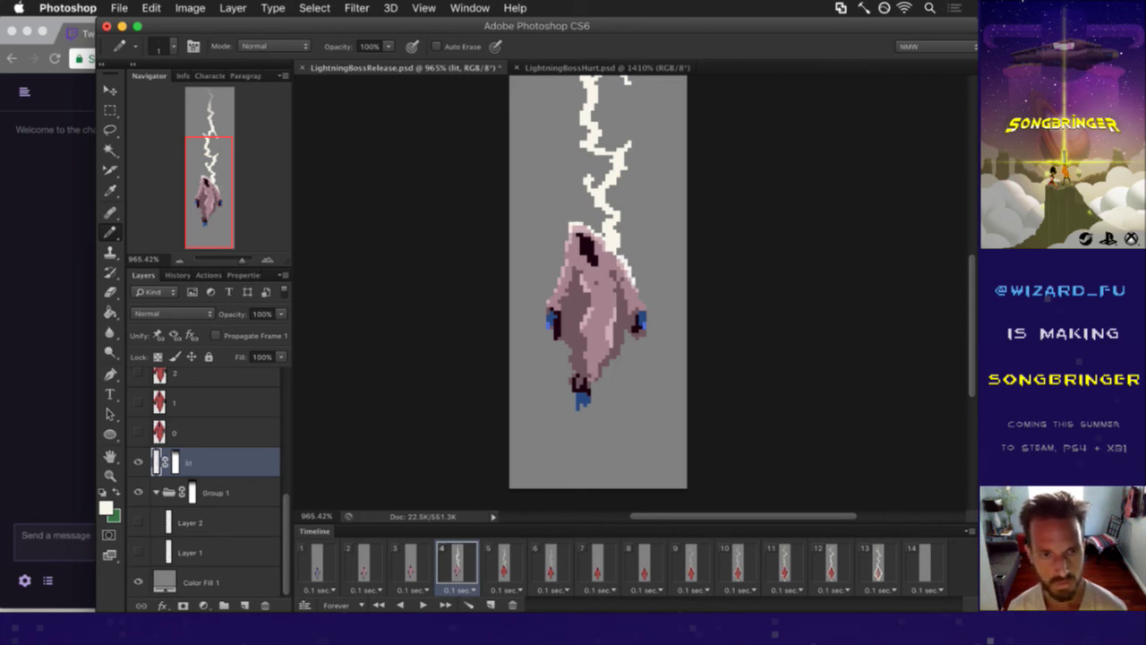
- Show frame 5 of the animation, and switch to Chrome to read the new chat message about open-source documentation
{"action": "left_click", "coordinate": [501, 556]}
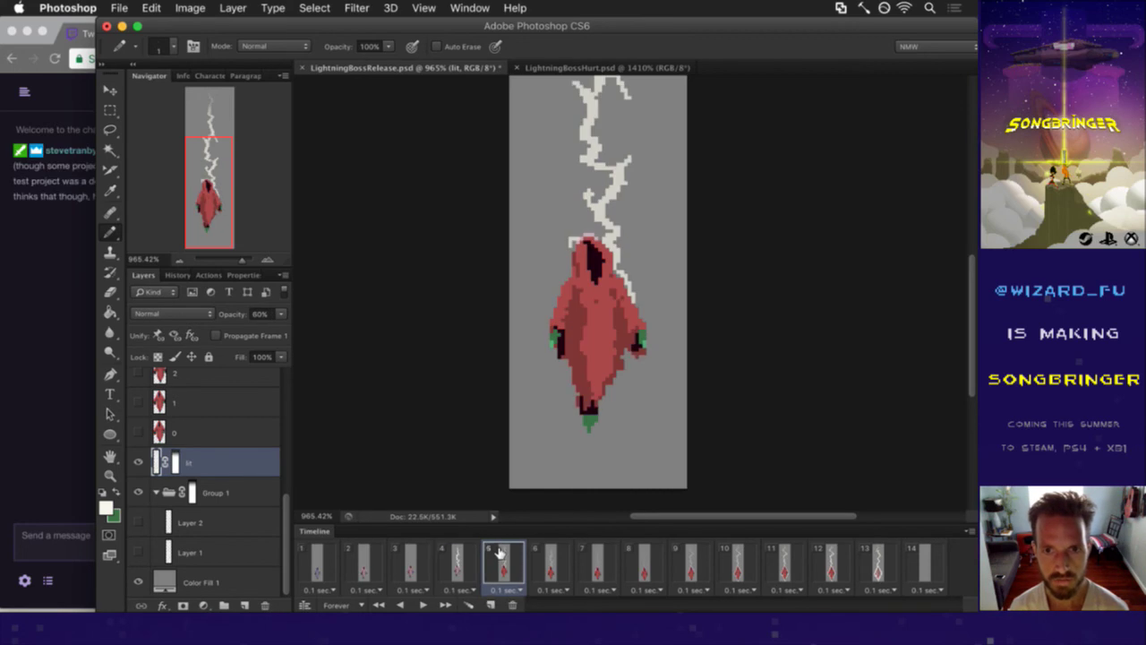
{"action": "left_click", "coordinate": [56, 327]}
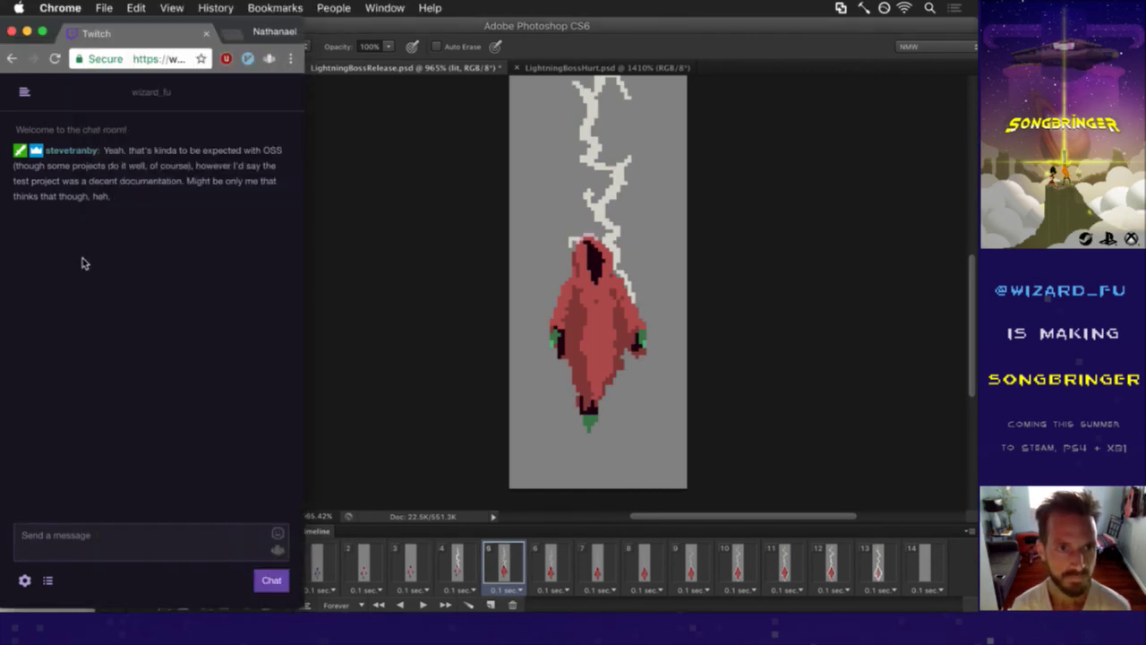
{"action": "left_click_drag", "start_coordinate": [126, 141], "coordinate": [143, 167]}
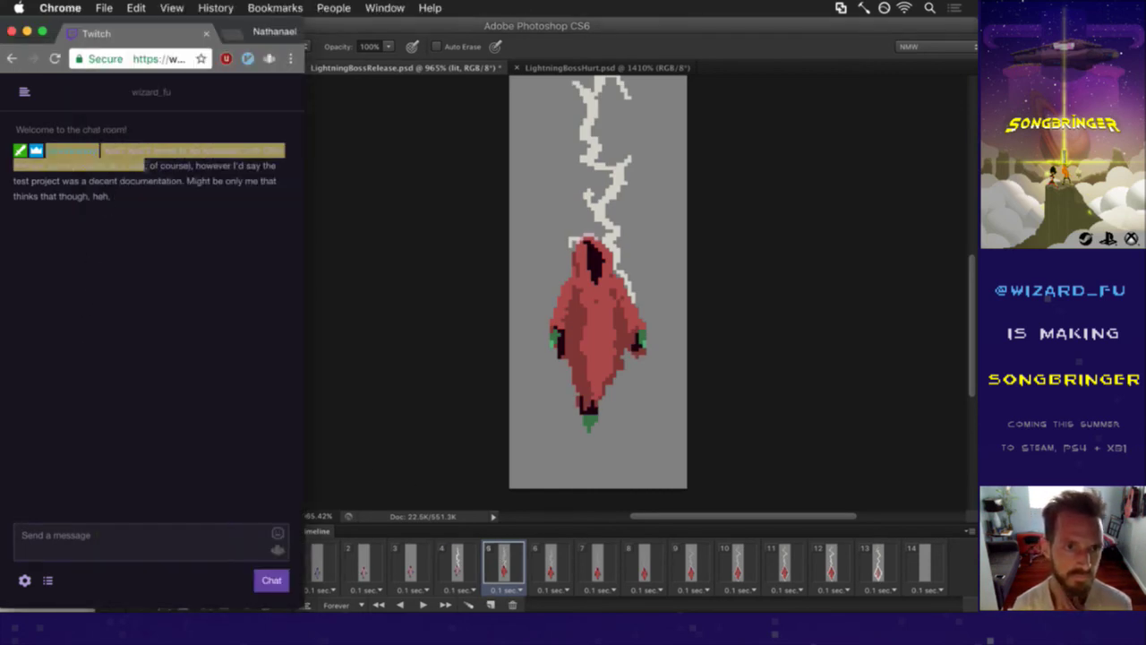
{"action": "left_click", "coordinate": [159, 198]}
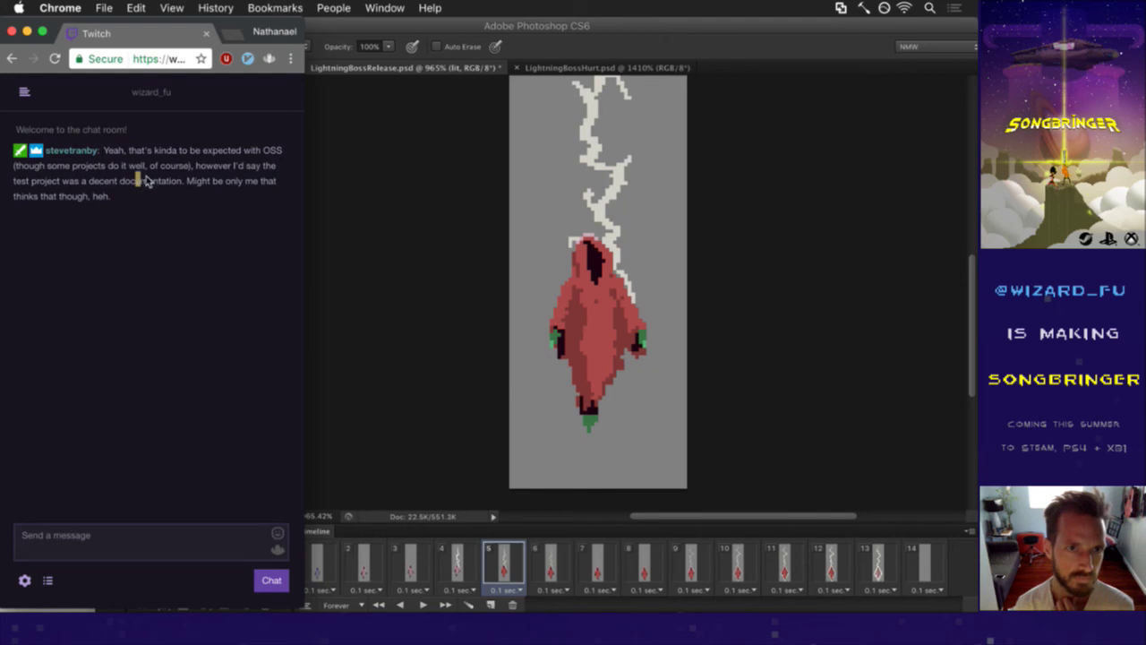
{"action": "left_click_drag", "start_coordinate": [90, 182], "coordinate": [166, 189]}
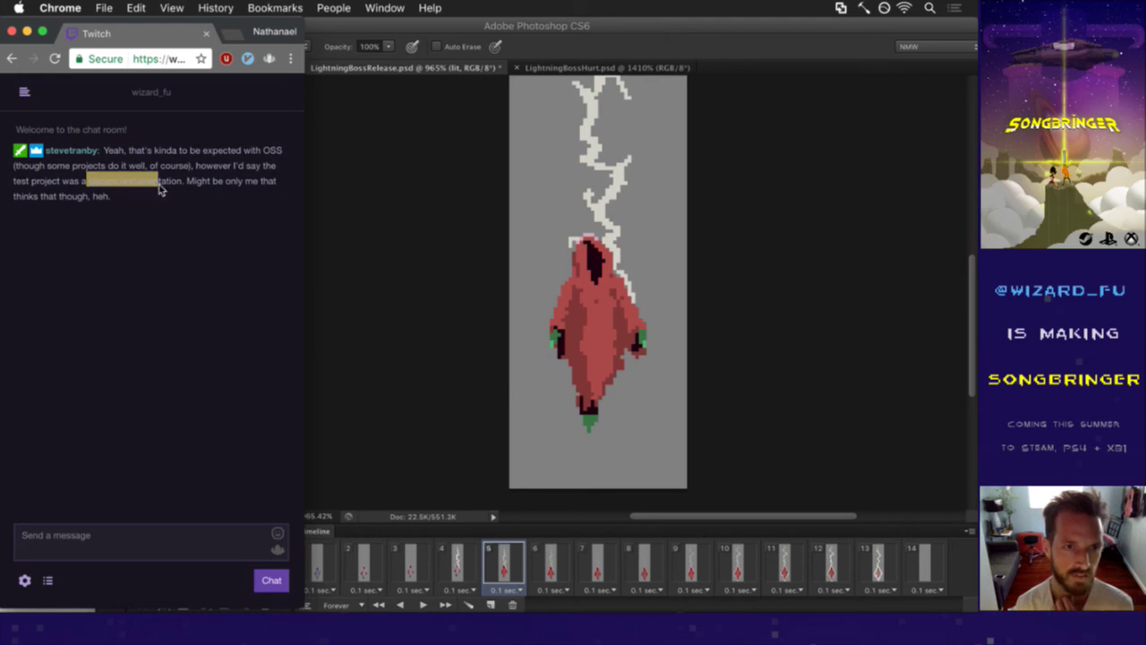
{"action": "left_click", "coordinate": [163, 208]}
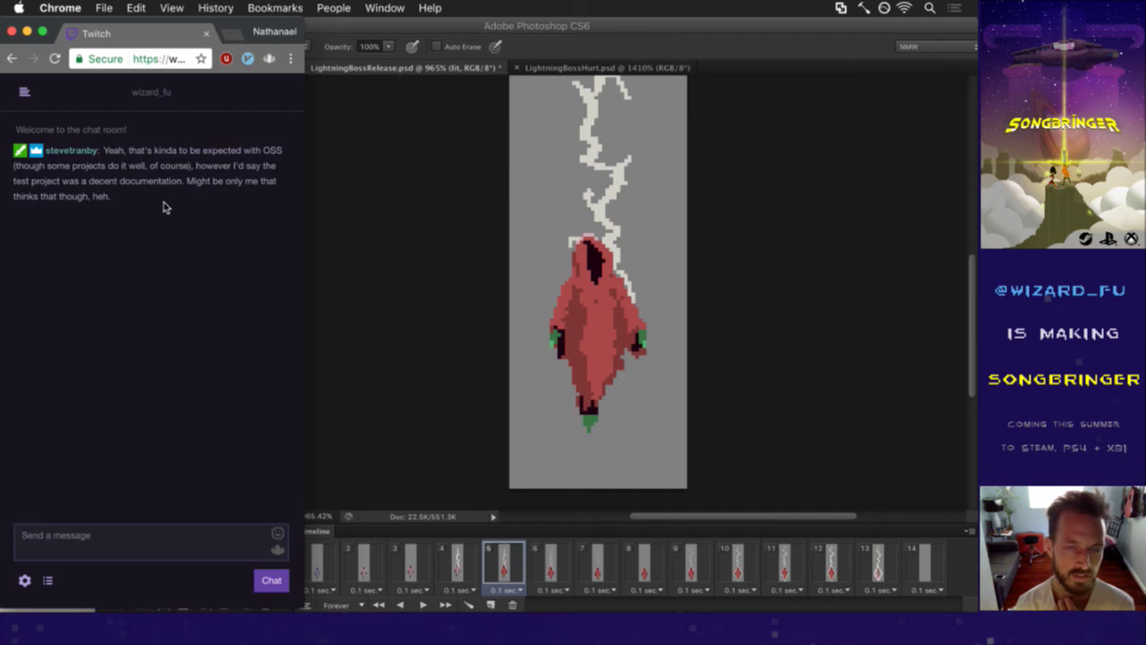
- Switch back to Photoshop, erase the stray off-white pixels left of the boss's hood in frame 5, and review frames 4 to 7
{"action": "left_click", "coordinate": [638, 36]}
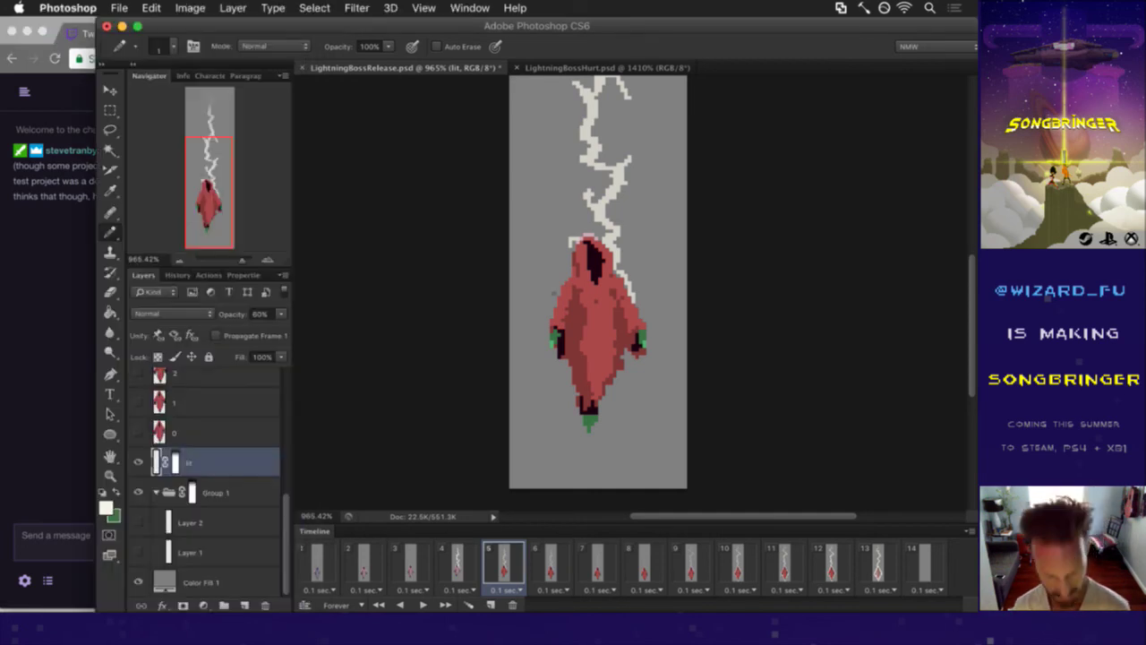
{"action": "key", "text": "e"}
{"action": "left_click_drag", "start_coordinate": [558, 259], "coordinate": [550, 287]}
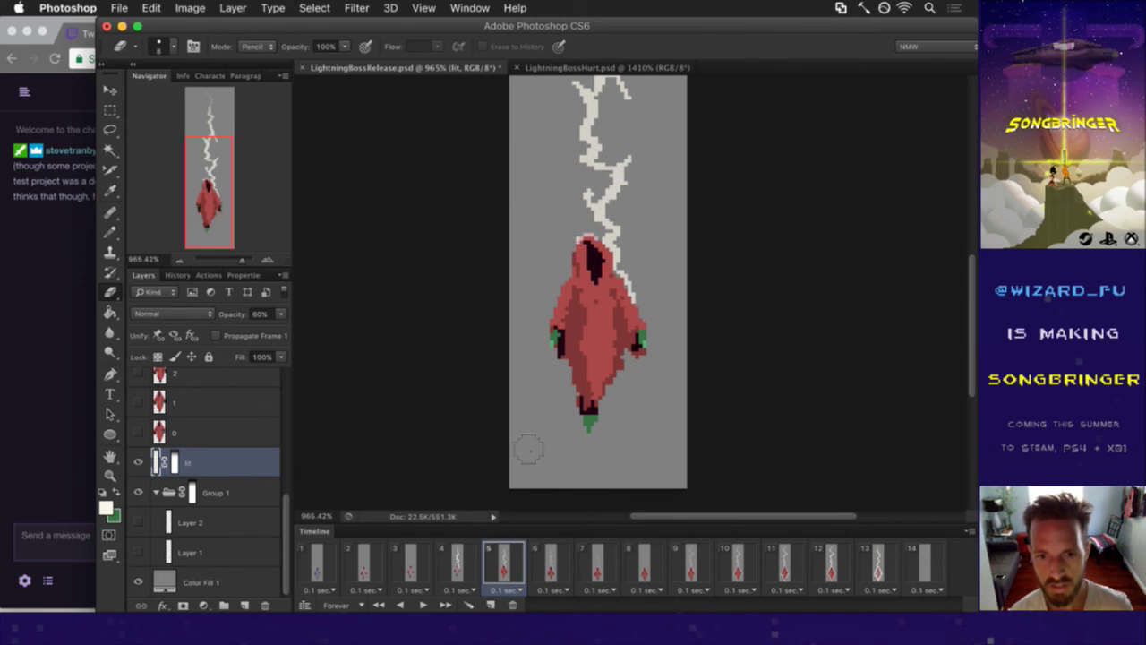
{"action": "left_click", "coordinate": [469, 552]}
{"action": "left_click", "coordinate": [502, 560]}
{"action": "left_click", "coordinate": [553, 560]}
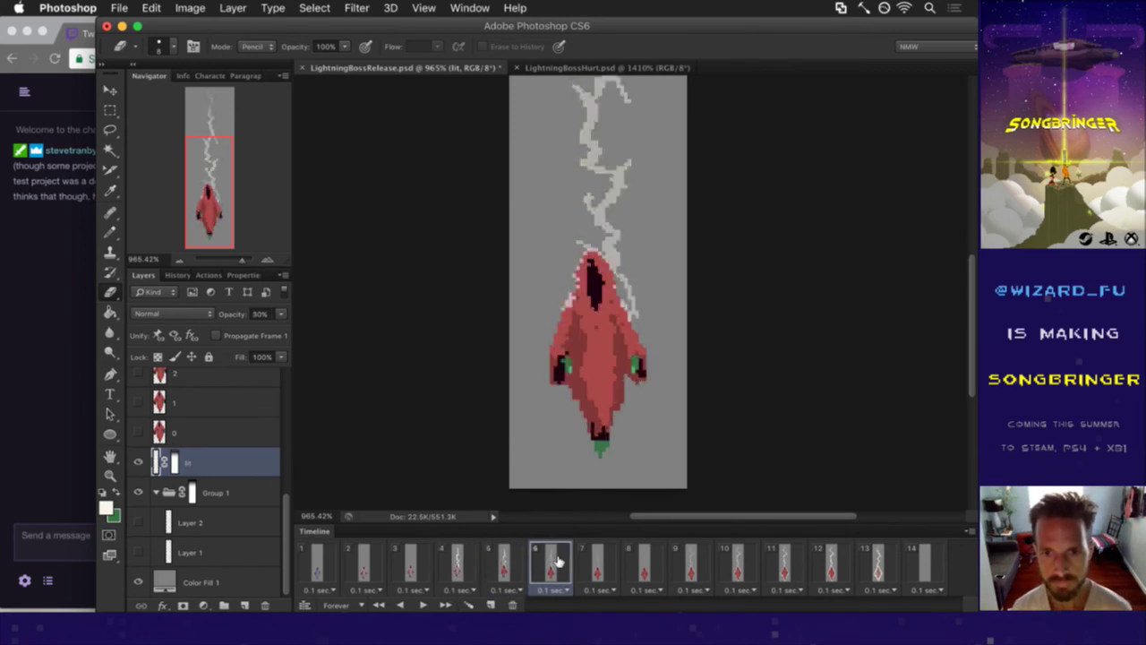
{"action": "left_click", "coordinate": [591, 559]}
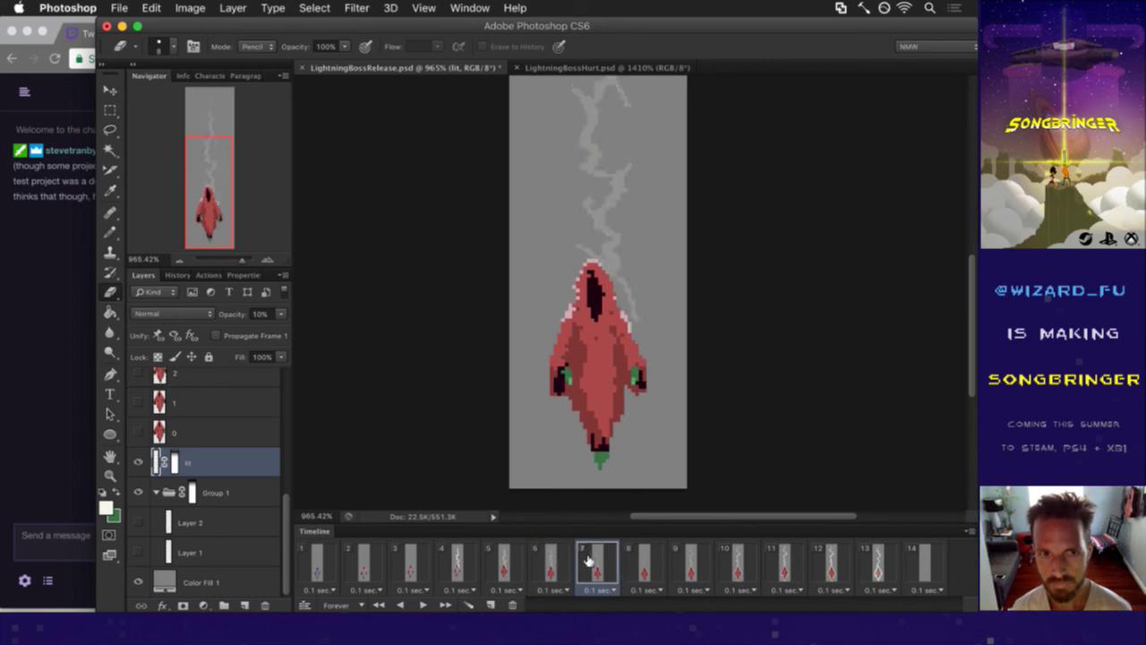
{"action": "left_click", "coordinate": [460, 553]}
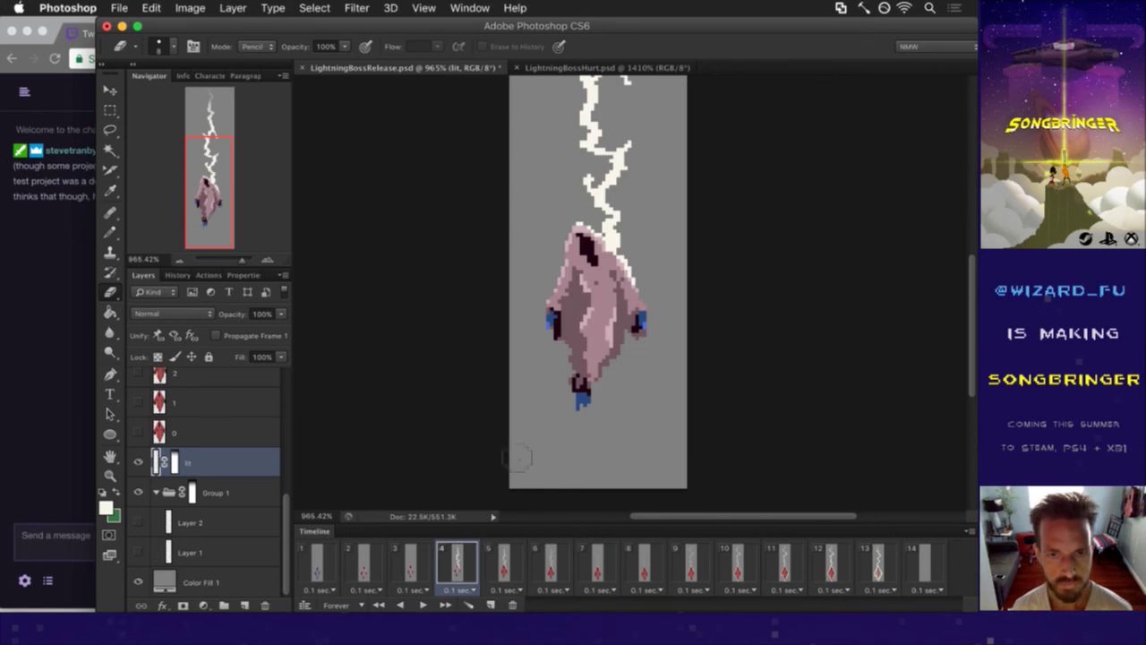
- Cut the off-white hood and right-shoulder pixels in frame 4 from the lit layer to a new layer, with Propagate Frame 1 turned off
{"action": "key", "text": "m"}
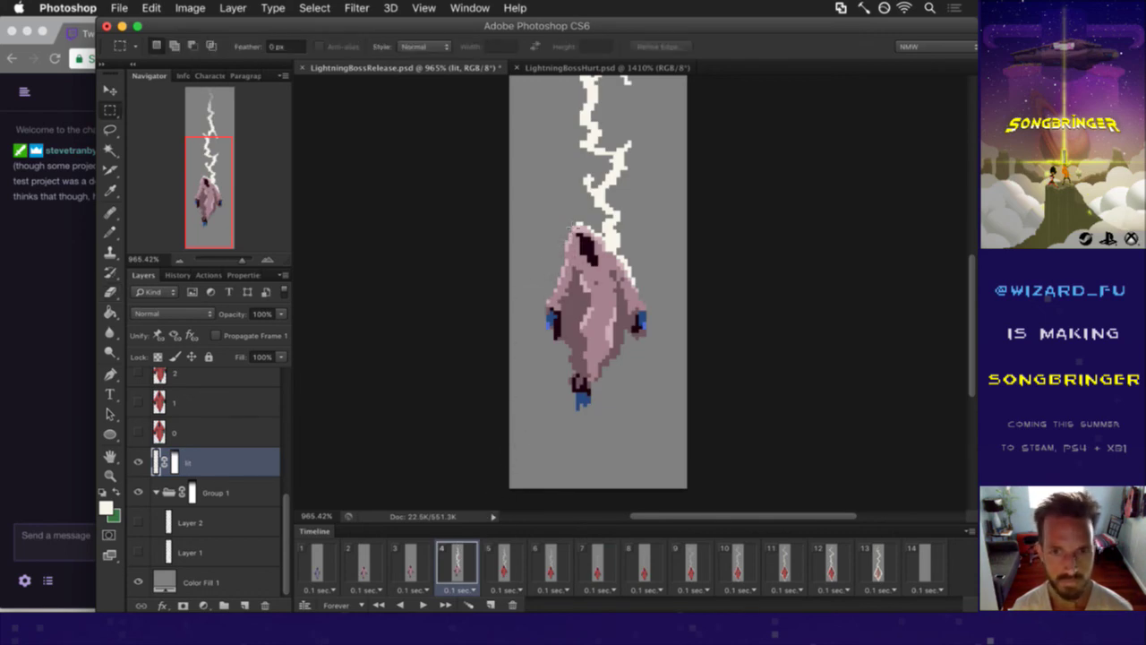
{"action": "left_click_drag", "start_coordinate": [565, 214], "coordinate": [646, 309]}
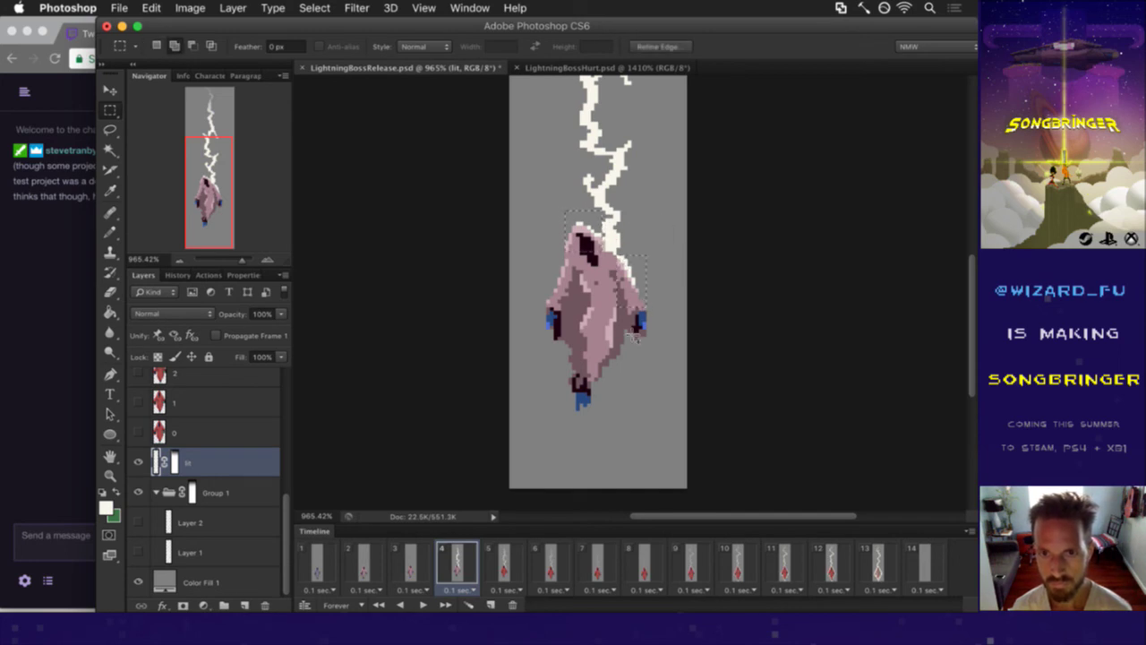
{"action": "right_click", "coordinate": [634, 269]}
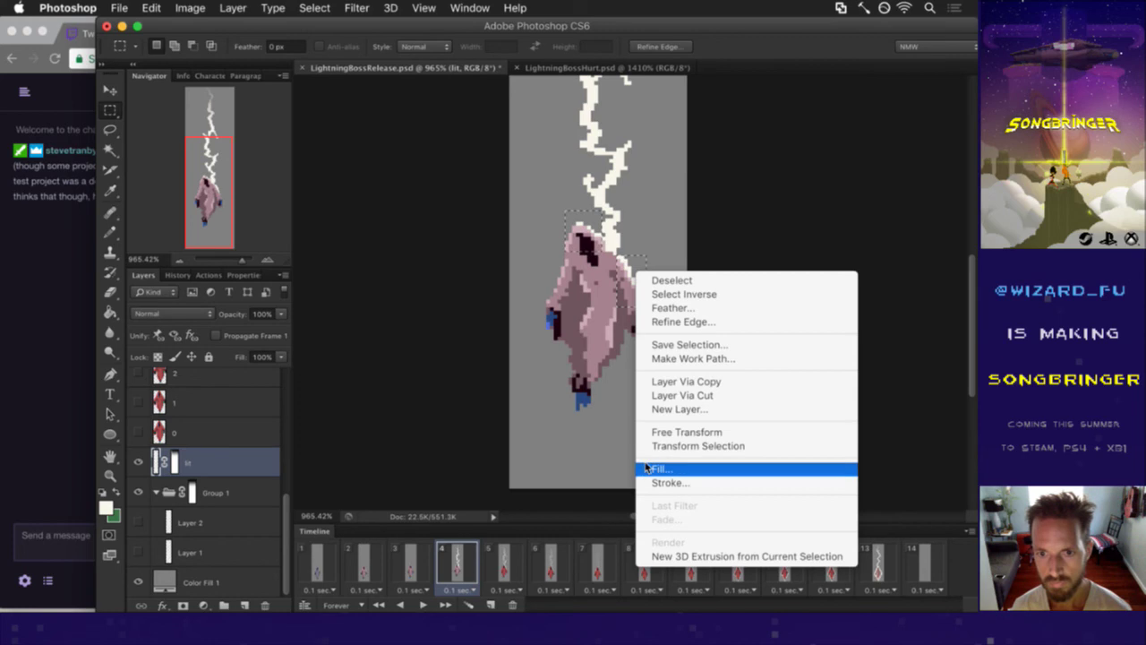
{"action": "left_click", "coordinate": [672, 395]}
{"action": "left_click", "coordinate": [216, 335]}
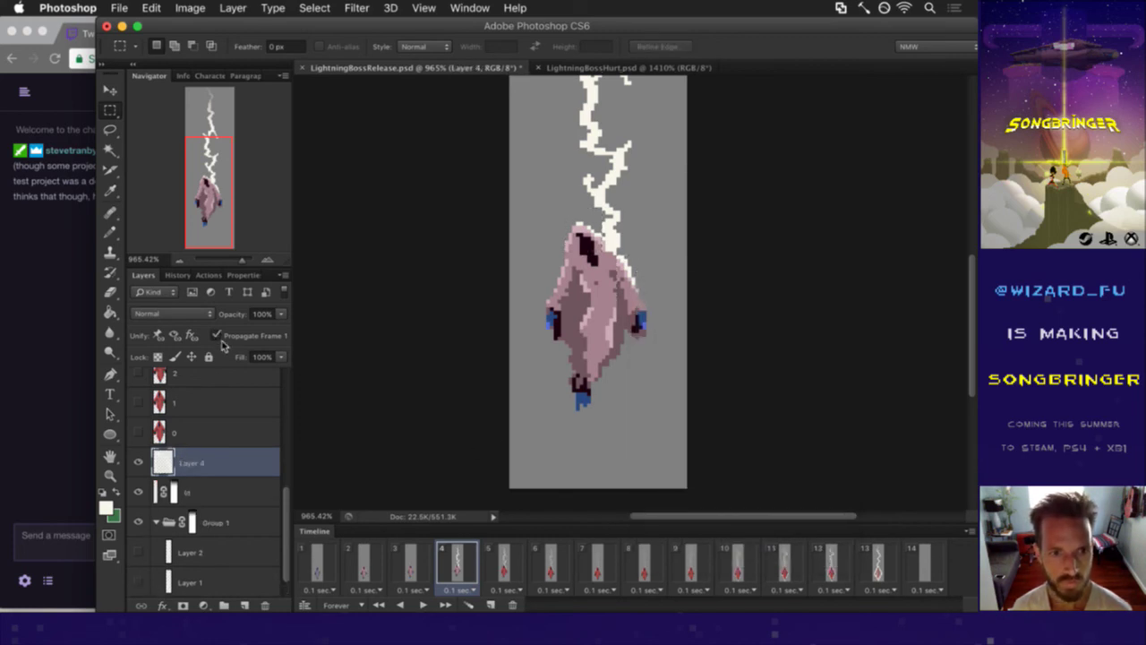
{"action": "key", "text": "super+s"}
{"action": "left_click", "coordinate": [415, 563]}
{"action": "left_click", "coordinate": [461, 553]}
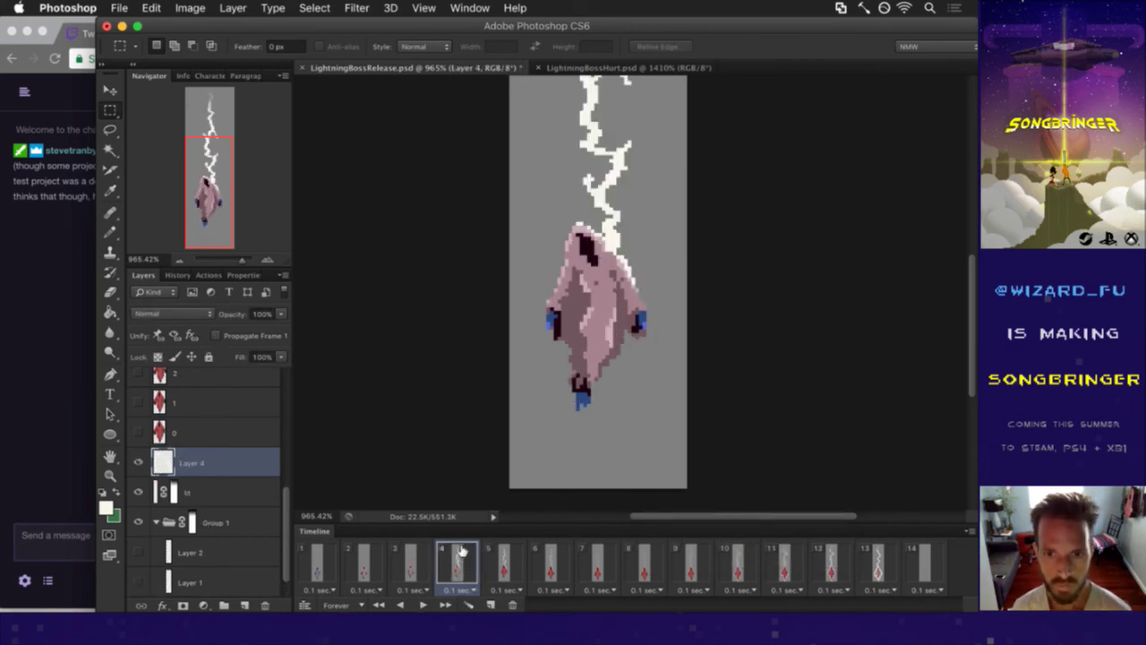
{"action": "left_click", "coordinate": [502, 550]}
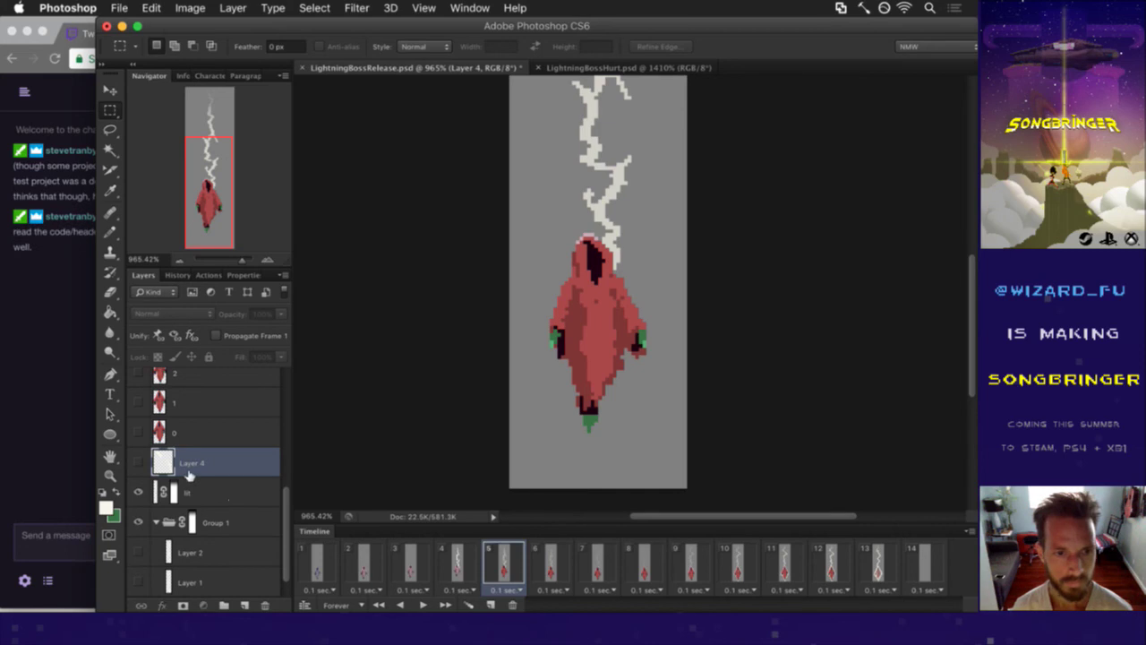
- Switch to Chrome and read the new chat message about API coverage and doc comments
{"action": "left_click", "coordinate": [45, 327]}
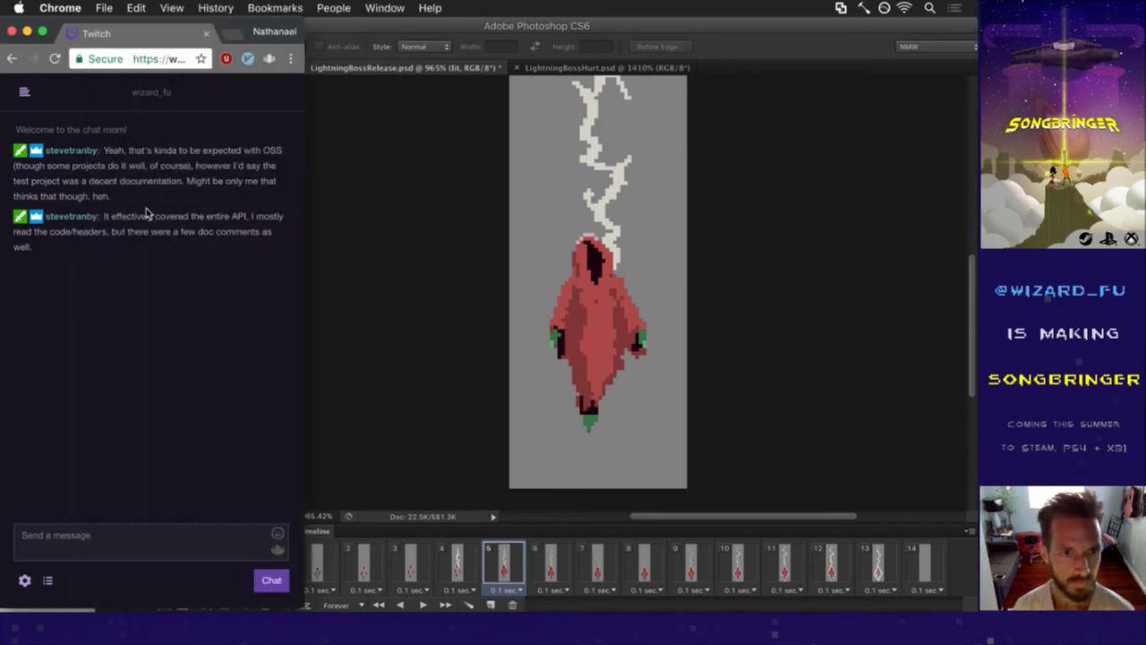
{"action": "left_click_drag", "start_coordinate": [146, 215], "coordinate": [224, 231]}
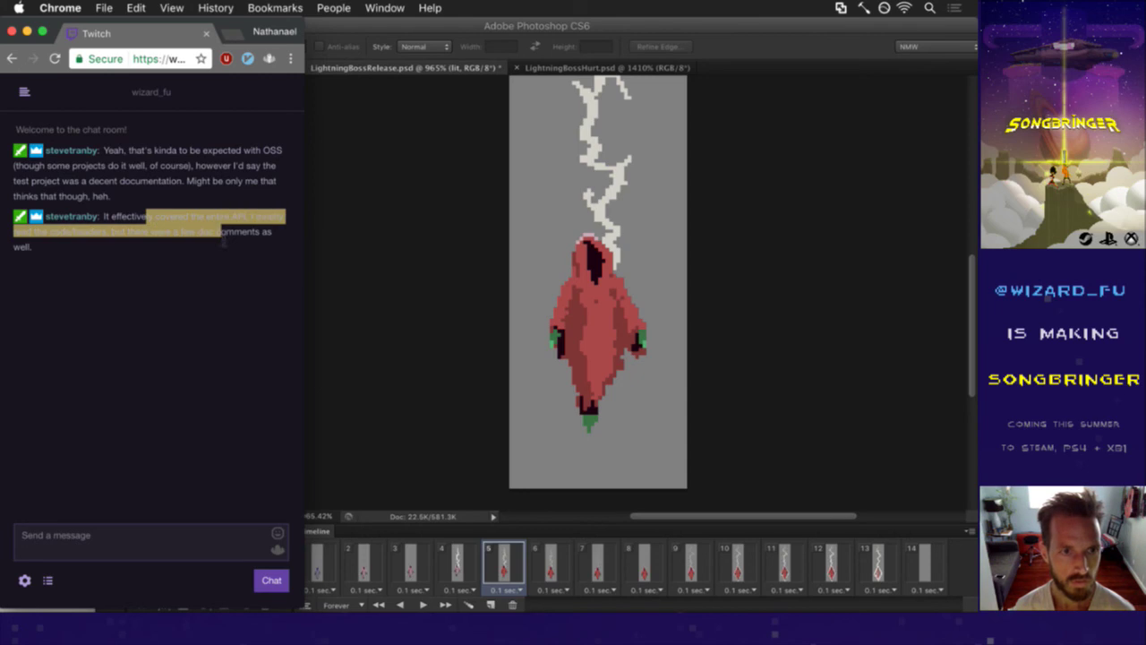
{"action": "left_click", "coordinate": [220, 255]}
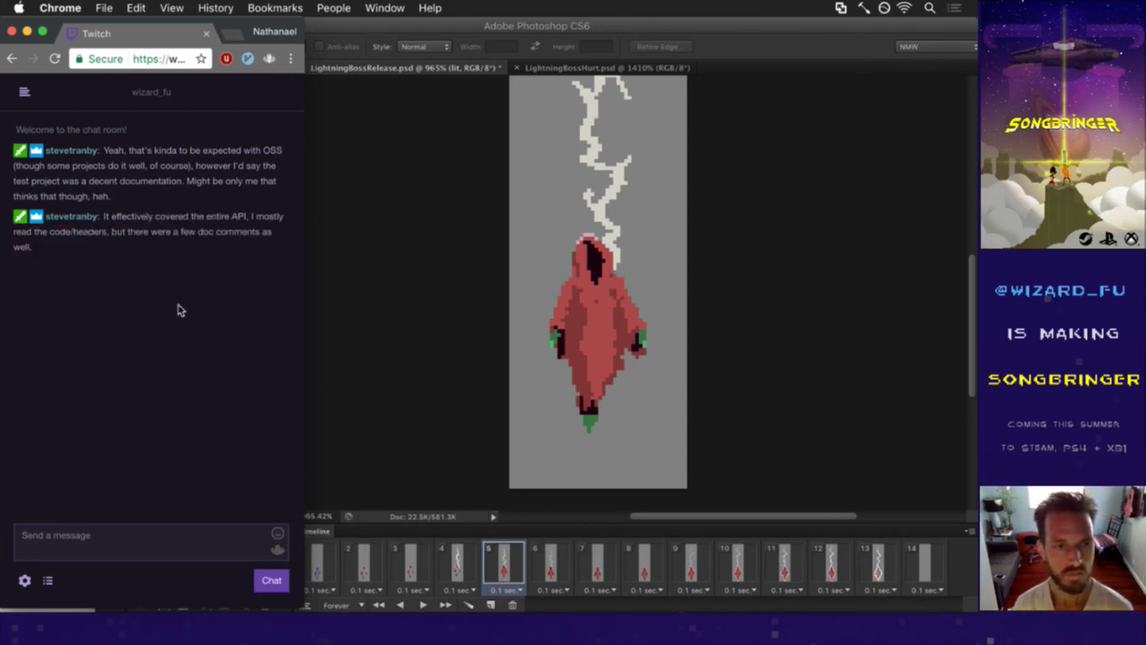
- Switch back to Photoshop and compare the boss's lighting across frames 4, 5 and 6
{"action": "left_click", "coordinate": [788, 45]}
{"action": "left_click", "coordinate": [459, 559]}
{"action": "left_click", "coordinate": [505, 559]}
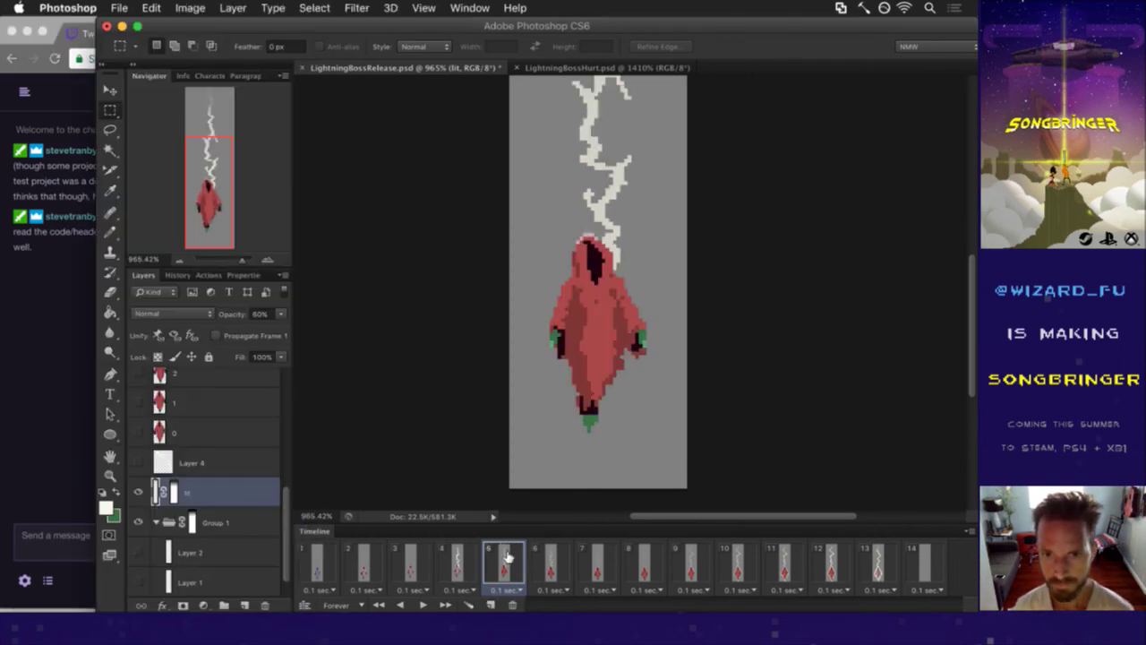
{"action": "left_click", "coordinate": [552, 559]}
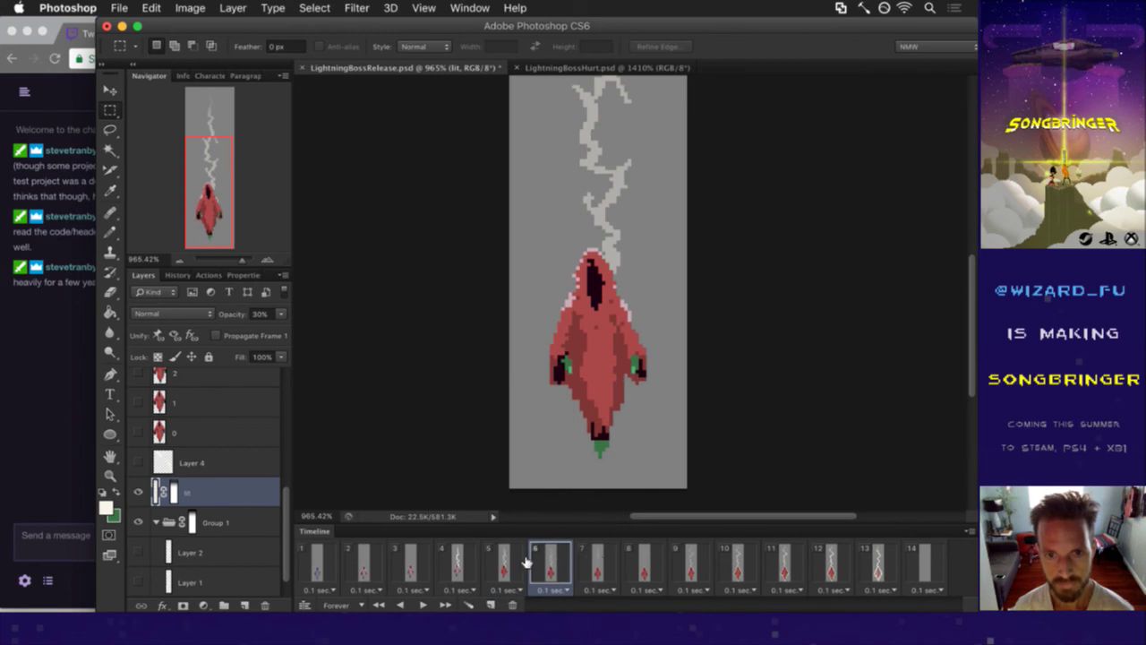
{"action": "left_click", "coordinate": [521, 559]}
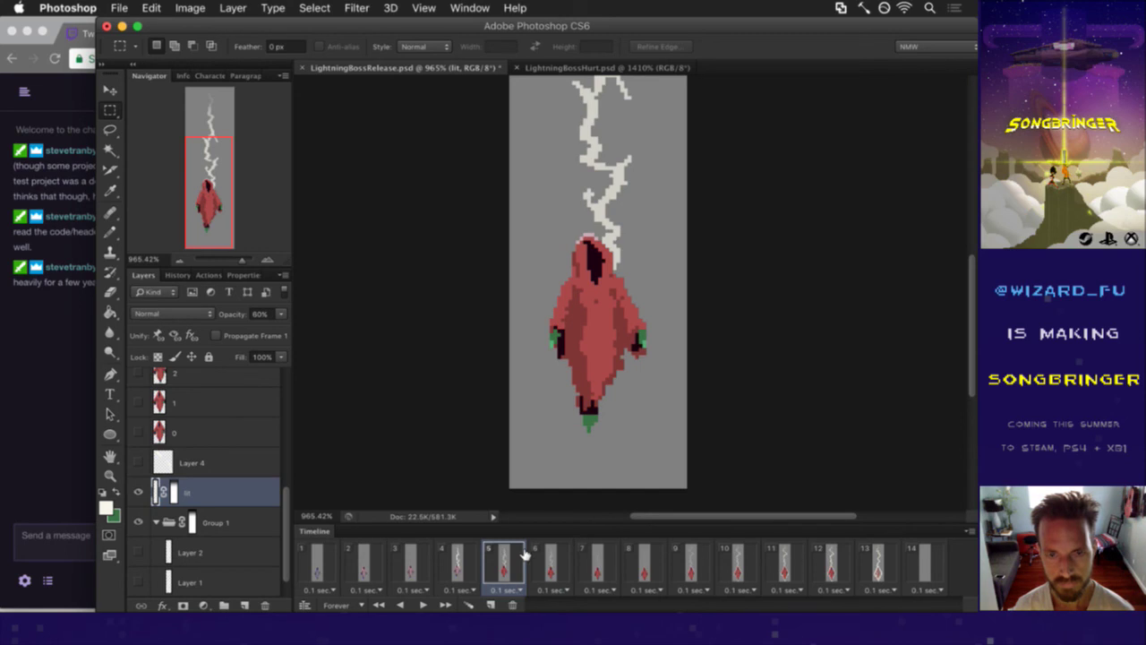
- Switch to Chrome and read the new chat message about effectiveness for long-time users
{"action": "left_click", "coordinate": [50, 353]}
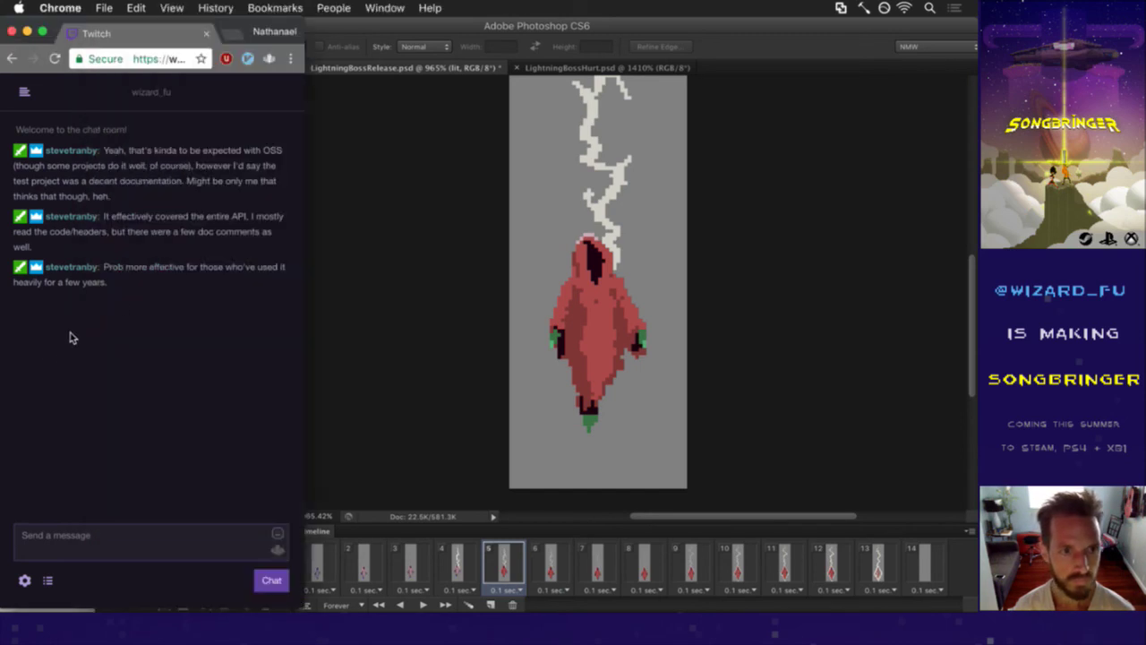
{"action": "left_click_drag", "start_coordinate": [116, 265], "coordinate": [122, 272]}
{"action": "left_click", "coordinate": [134, 291]}
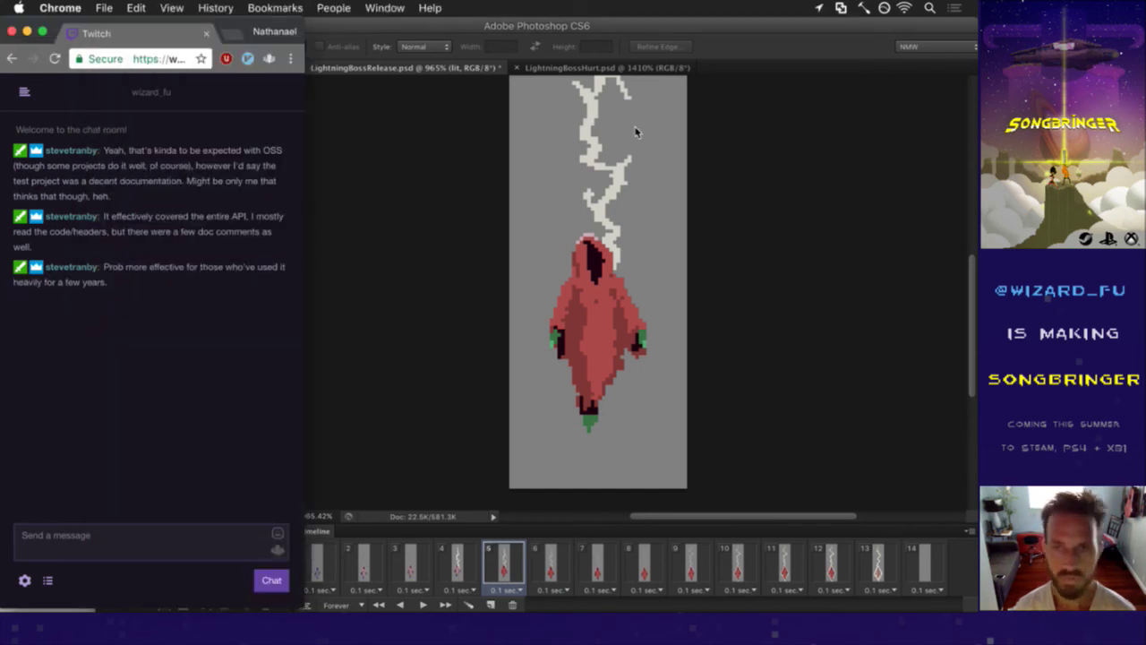
- Switch back to Photoshop, add a layer above lit in frame 5, and pencil off-white pixels along the boss's hood and right shoulder
{"action": "left_click", "coordinate": [742, 48]}
{"action": "left_click", "coordinate": [474, 565]}
{"action": "left_click", "coordinate": [490, 563]}
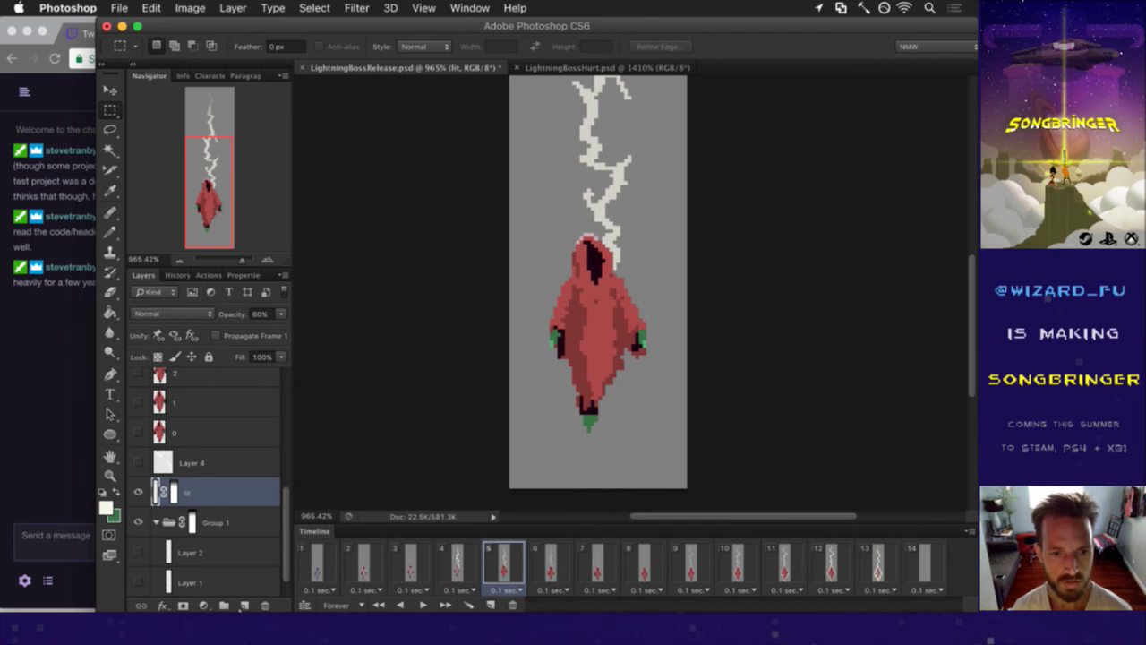
{"action": "left_click", "coordinate": [244, 605]}
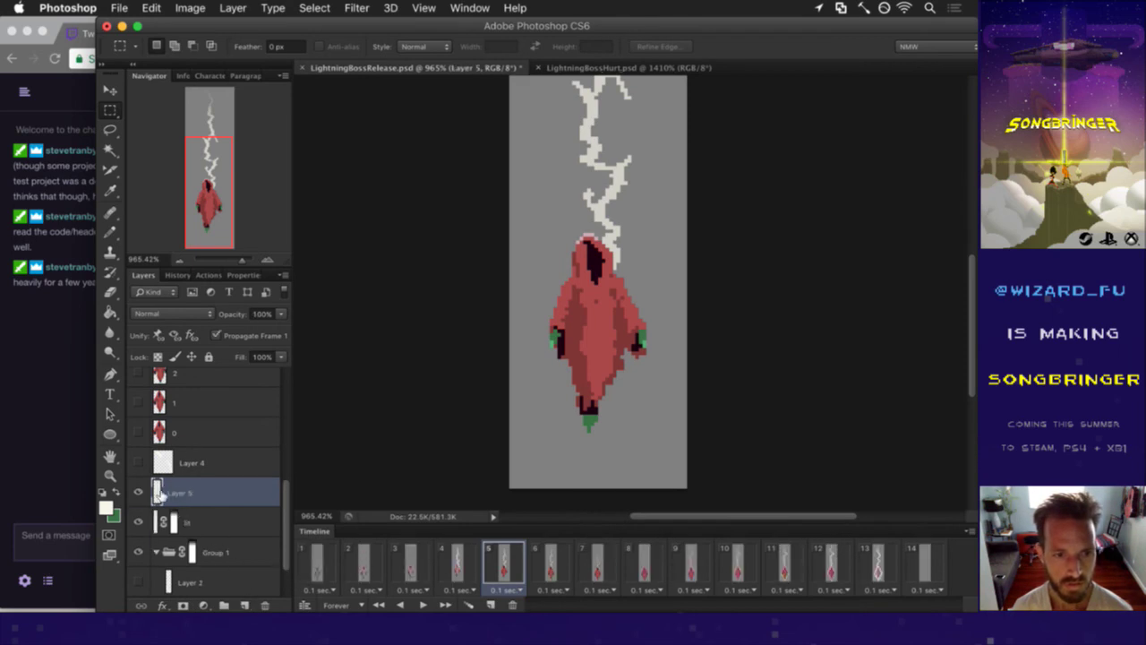
{"action": "key", "text": "b"}
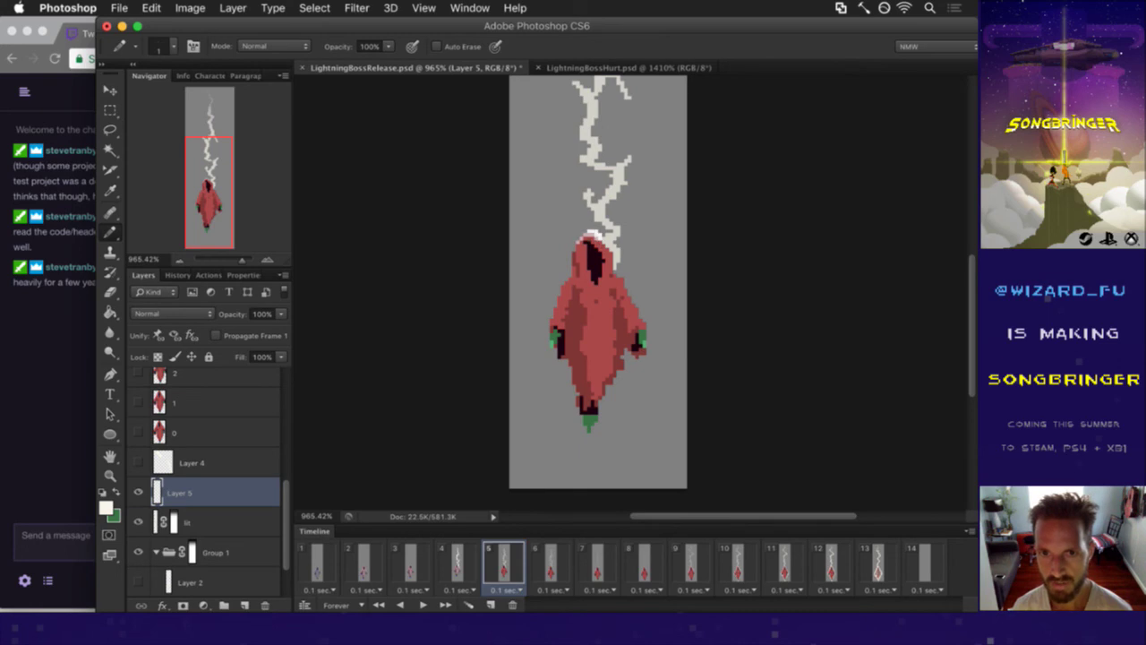
{"action": "left_click", "coordinate": [608, 315]}
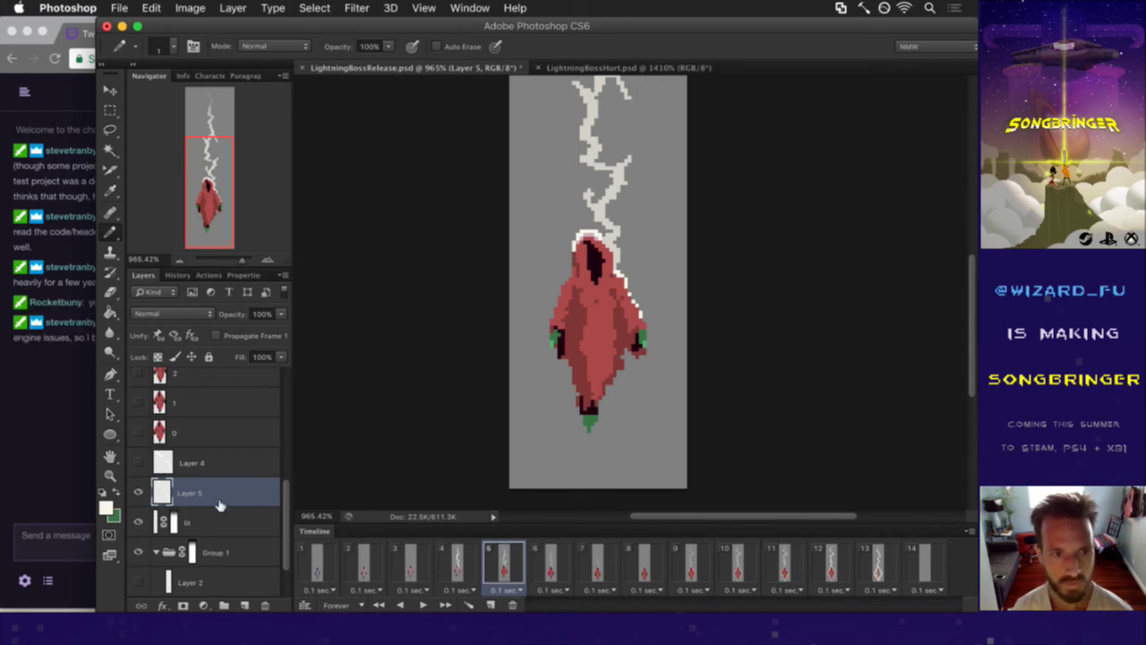
- Switch to Chrome, read the new chat greeting, and reply with the HeyGuys emote
{"action": "left_click", "coordinate": [82, 352]}
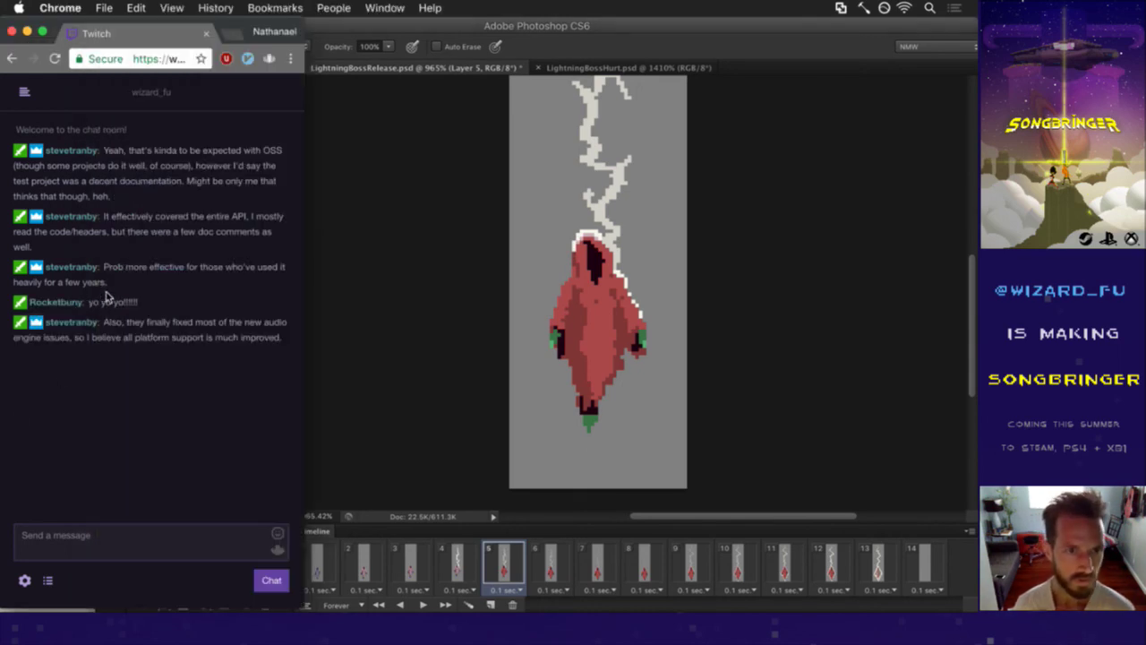
{"action": "left_click_drag", "start_coordinate": [91, 302], "coordinate": [134, 304]}
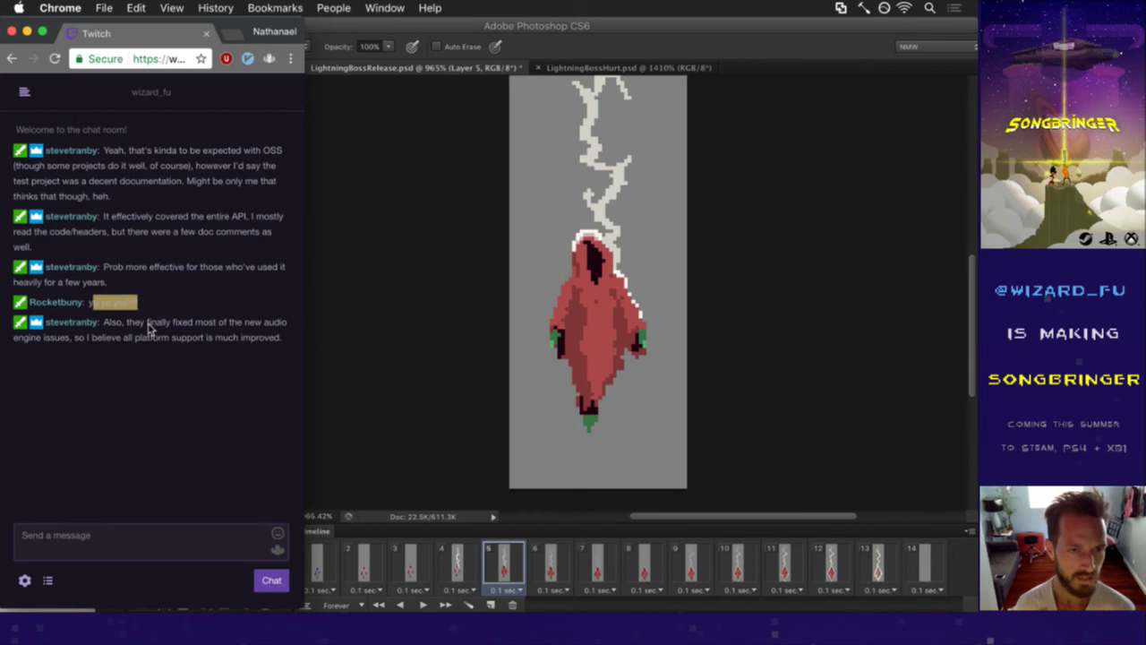
{"action": "left_click", "coordinate": [120, 534]}
{"action": "type", "text": "HeyGuys"}
{"action": "key", "text": "Return"}
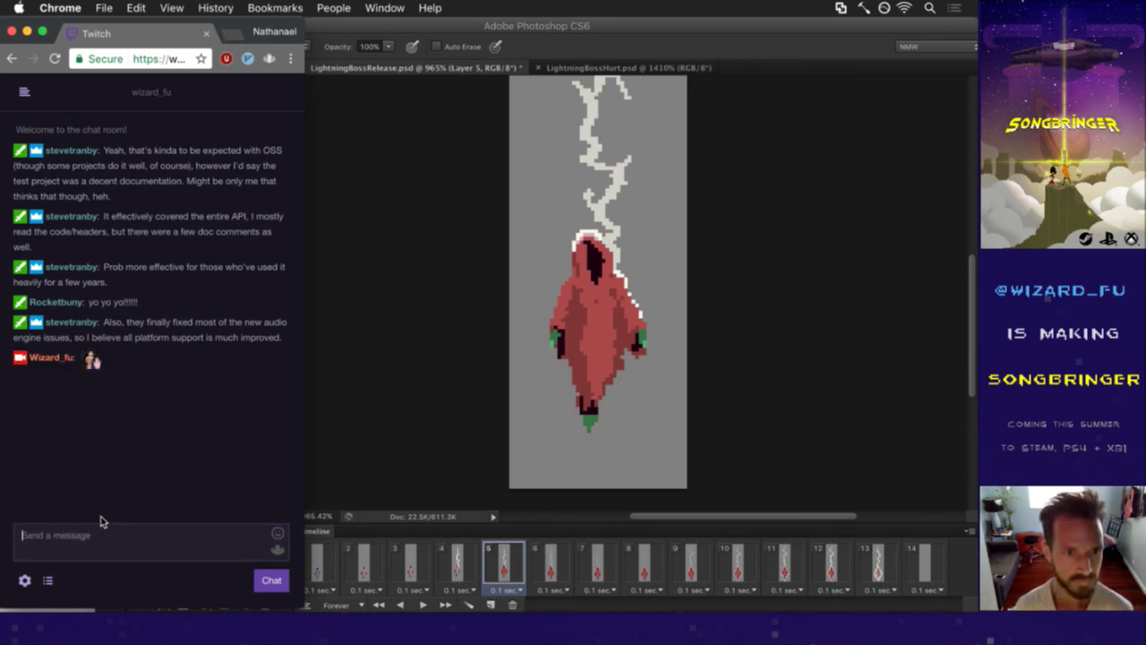
- Read the chat message about audio engine fixes and platform support
{"action": "left_click_drag", "start_coordinate": [124, 321], "coordinate": [206, 337]}
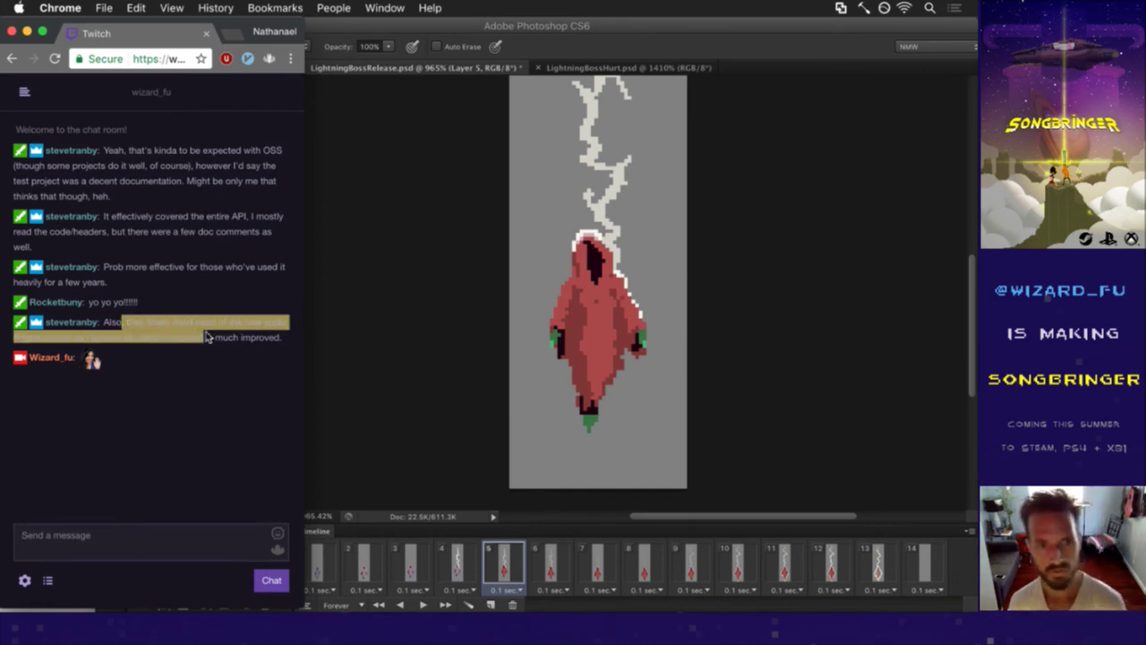
{"action": "left_click", "coordinate": [215, 350]}
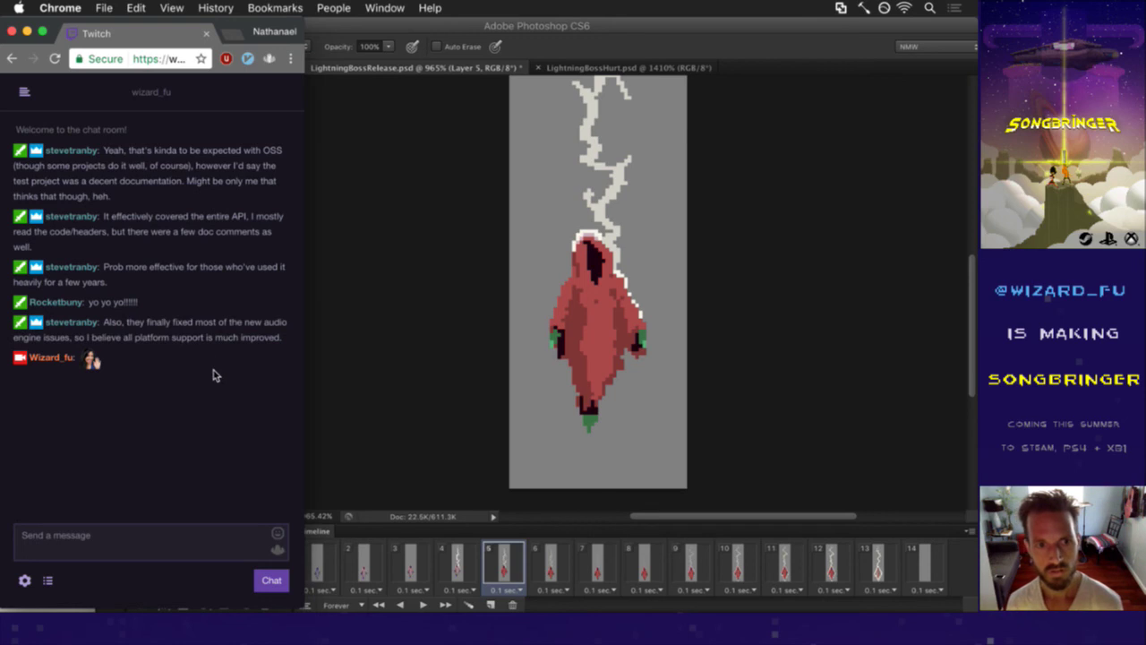
{"action": "left_click_drag", "start_coordinate": [139, 324], "coordinate": [195, 334]}
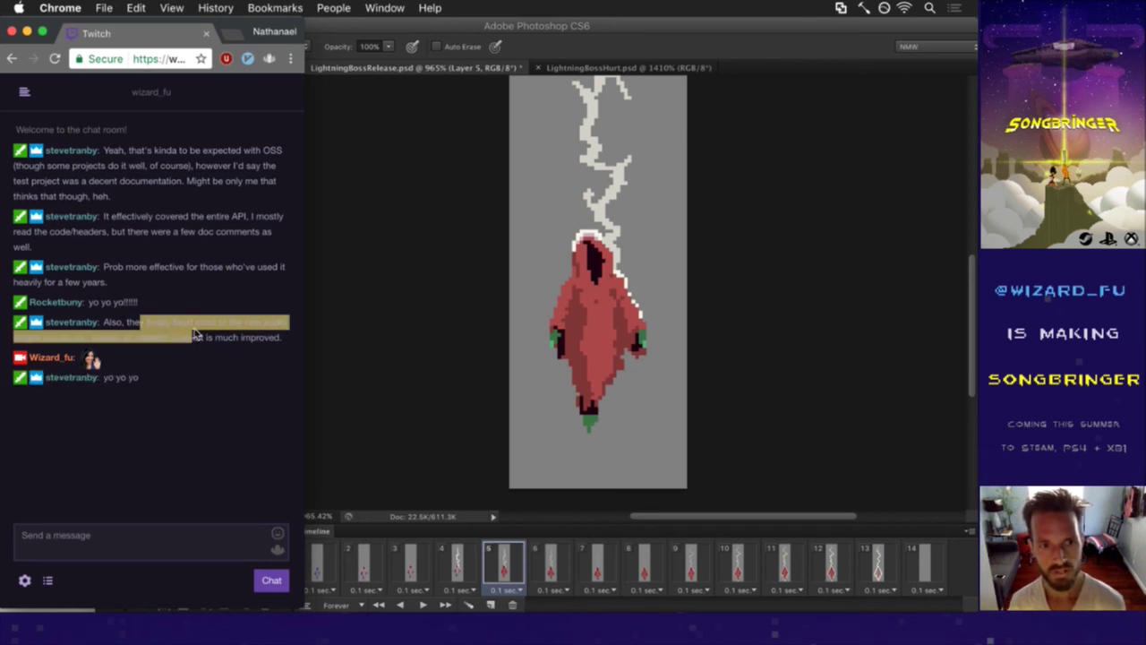
- Switch back to Photoshop, set Layer 5's opacity to 60% in frame 5 to match the lit layer, and review frames 4 to 6
{"action": "left_click", "coordinate": [650, 45]}
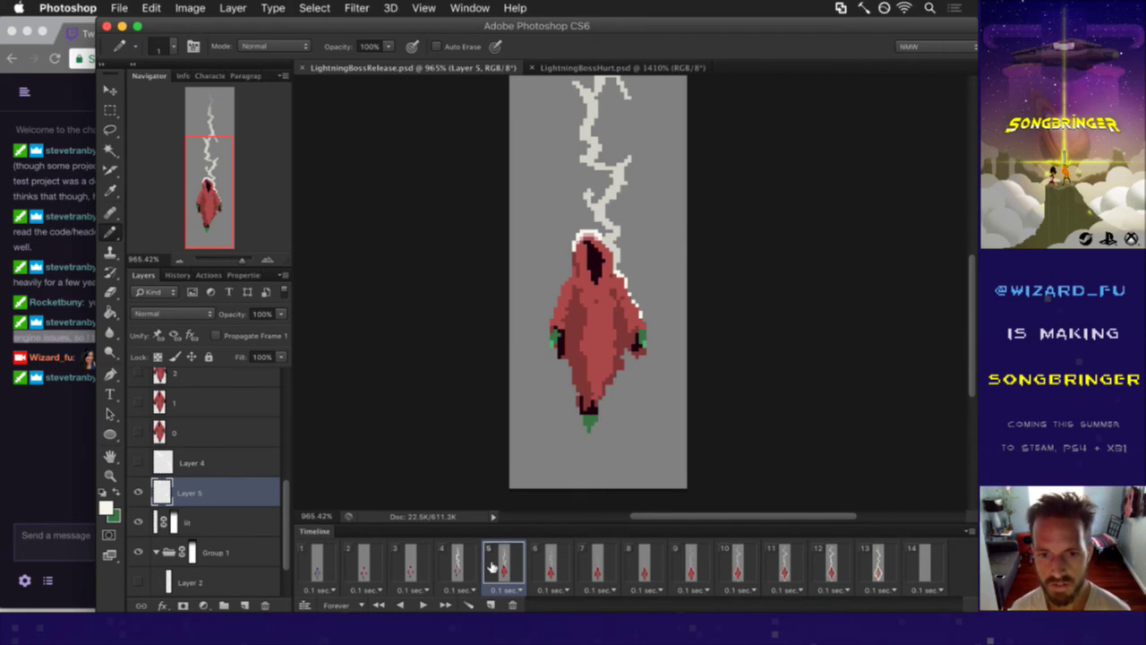
{"action": "left_click", "coordinate": [461, 562]}
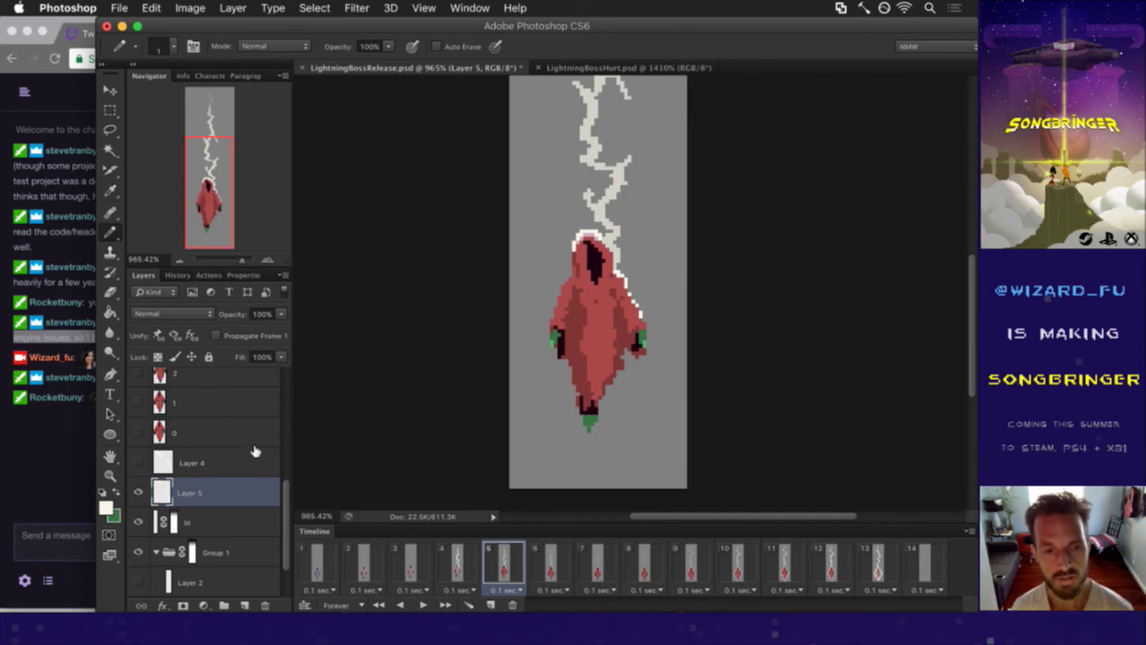
{"action": "left_click", "coordinate": [202, 520]}
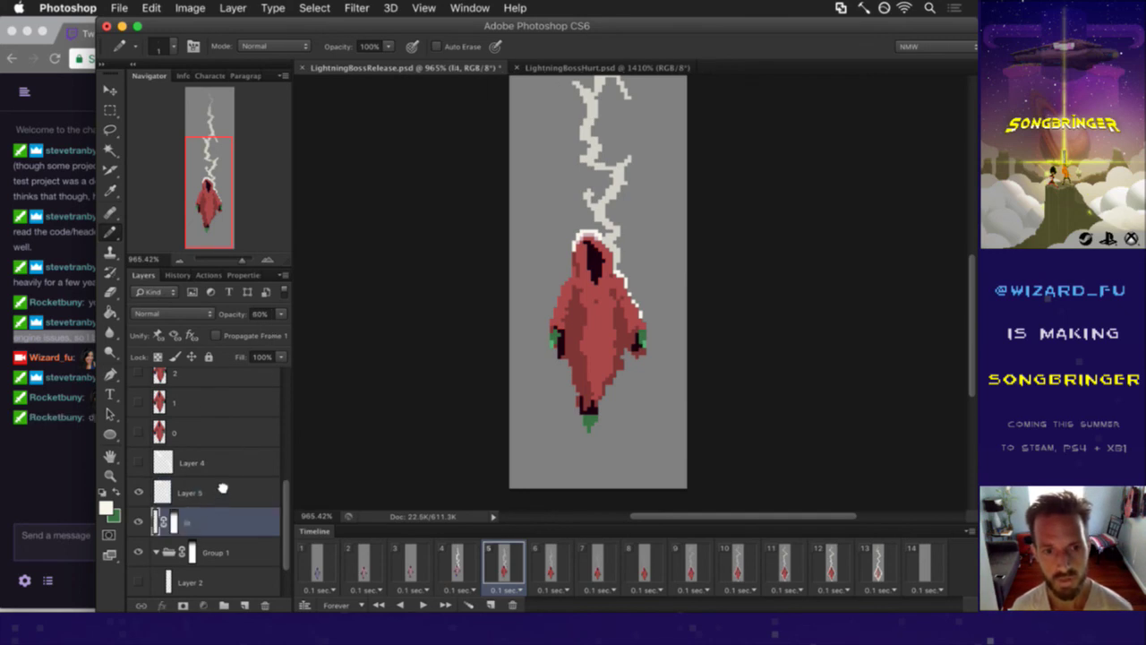
{"action": "left_click", "coordinate": [220, 488]}
{"action": "key", "text": "m"}
{"action": "key", "text": "6"}
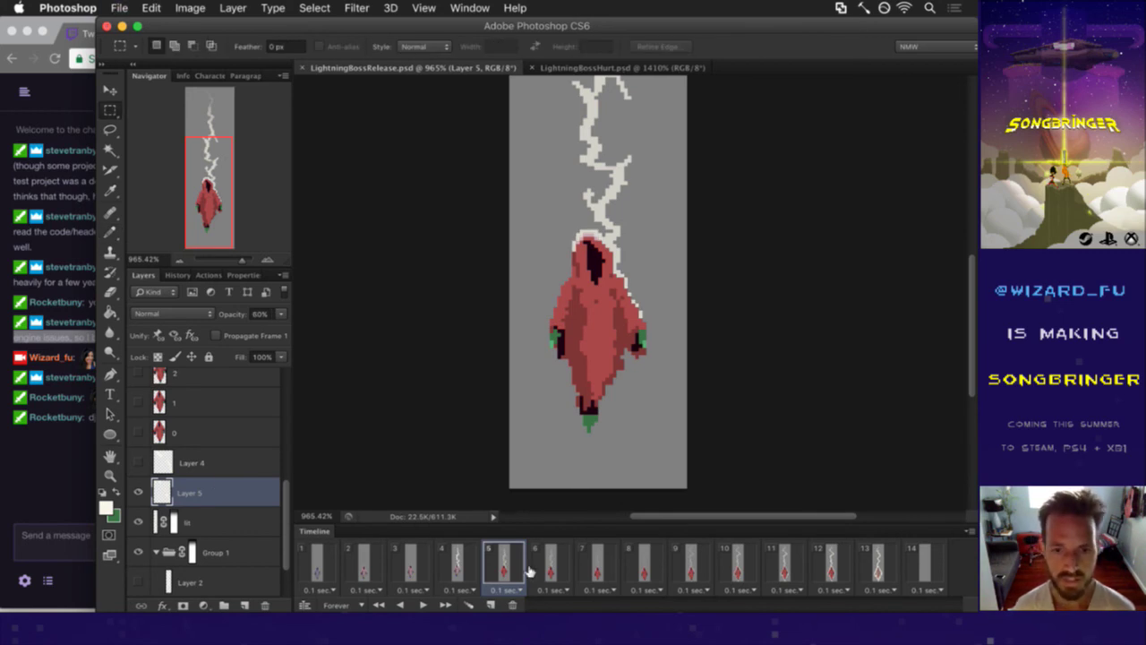
{"action": "left_click", "coordinate": [465, 564]}
{"action": "left_click", "coordinate": [499, 570]}
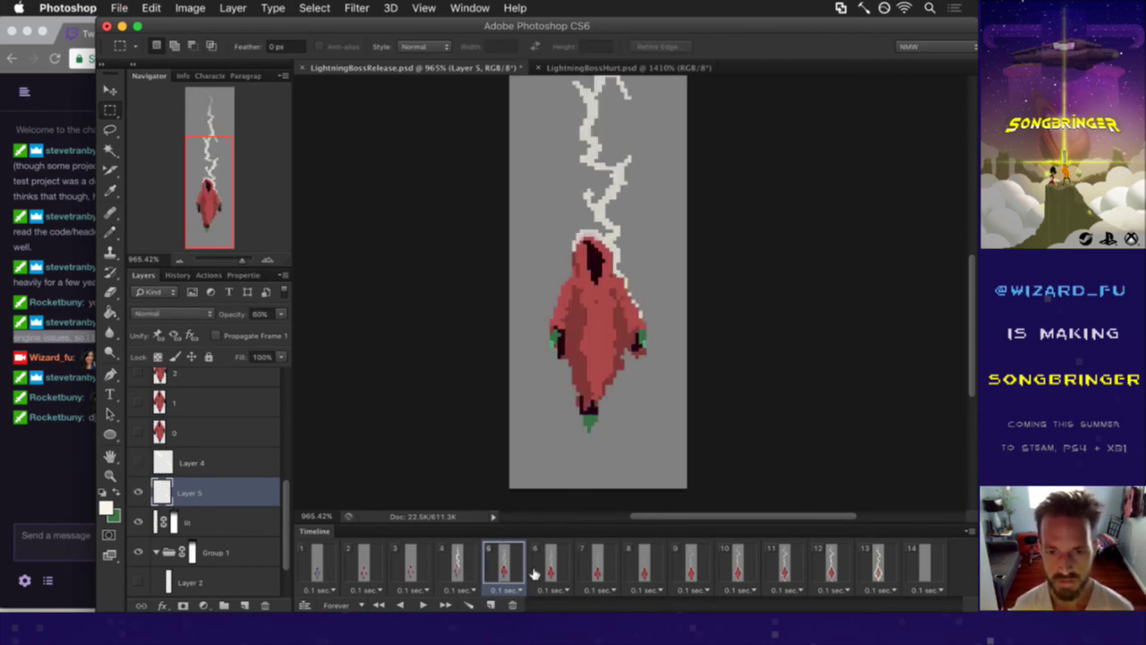
{"action": "left_click", "coordinate": [543, 560]}
- Switch to Chrome, read the new chat messages about DJing and following the Dutch ways, and return to Photoshop
{"action": "left_click", "coordinate": [69, 480]}
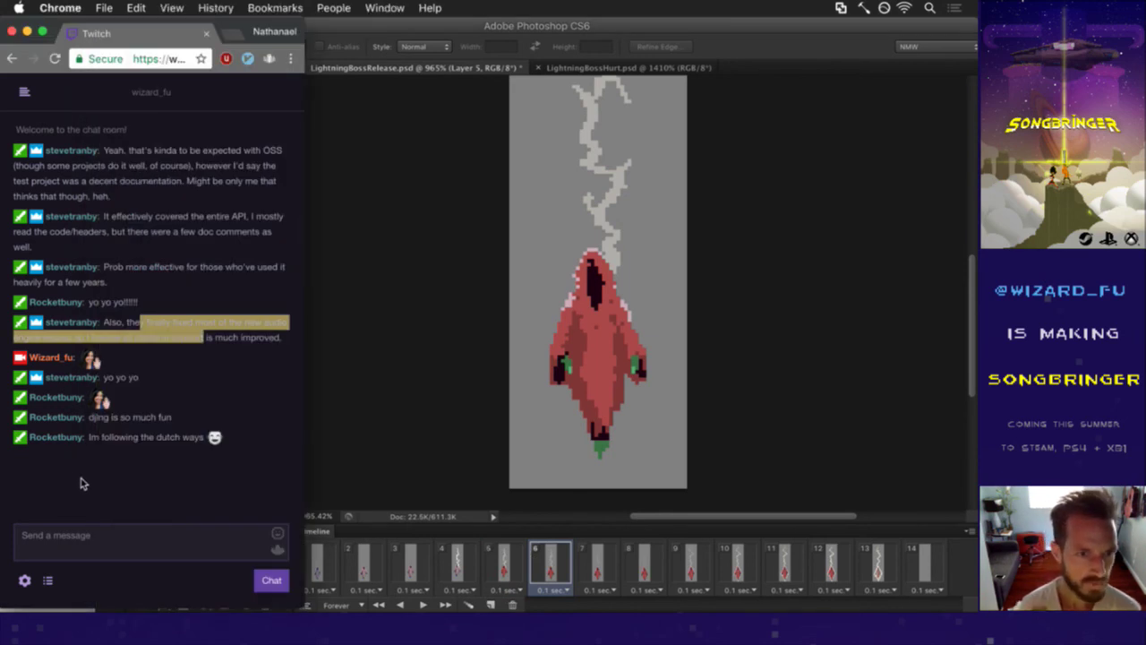
{"action": "left_click", "coordinate": [102, 421]}
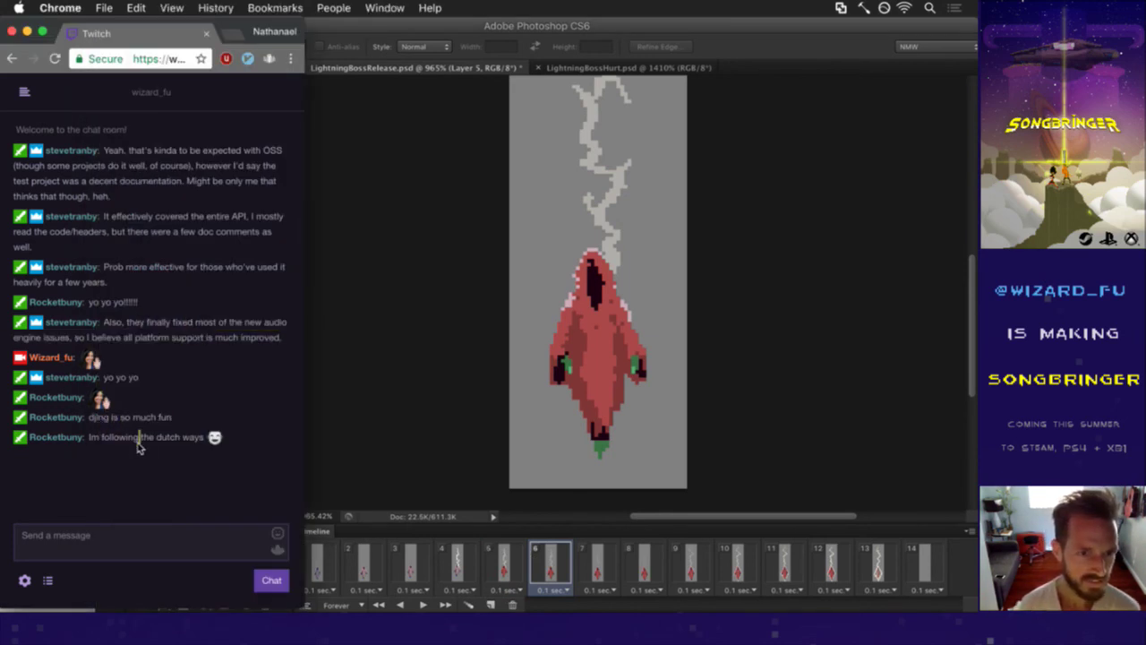
{"action": "left_click_drag", "start_coordinate": [100, 436], "coordinate": [171, 464]}
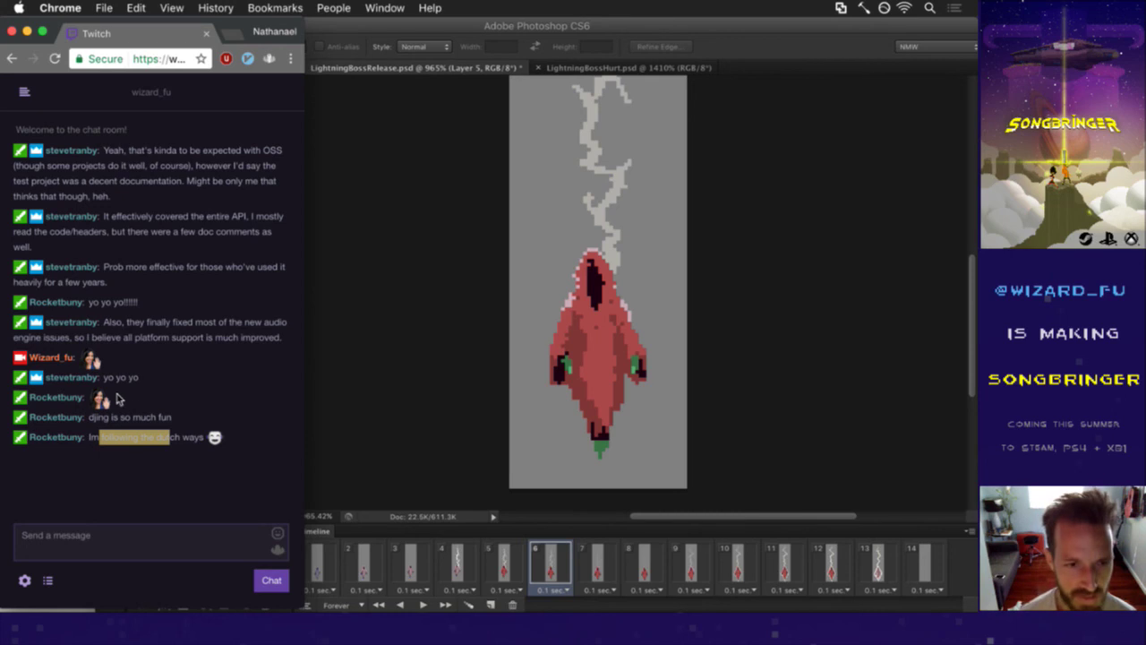
{"action": "left_click", "coordinate": [186, 408]}
{"action": "left_click_drag", "start_coordinate": [127, 447], "coordinate": [176, 433]}
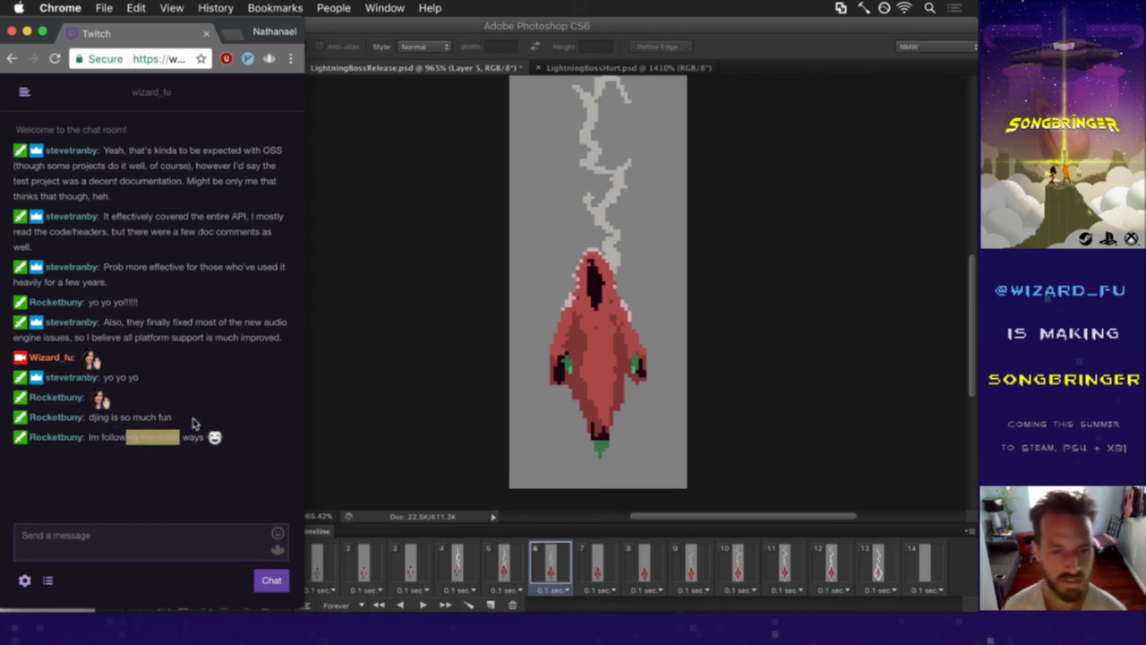
{"action": "left_click", "coordinate": [176, 409]}
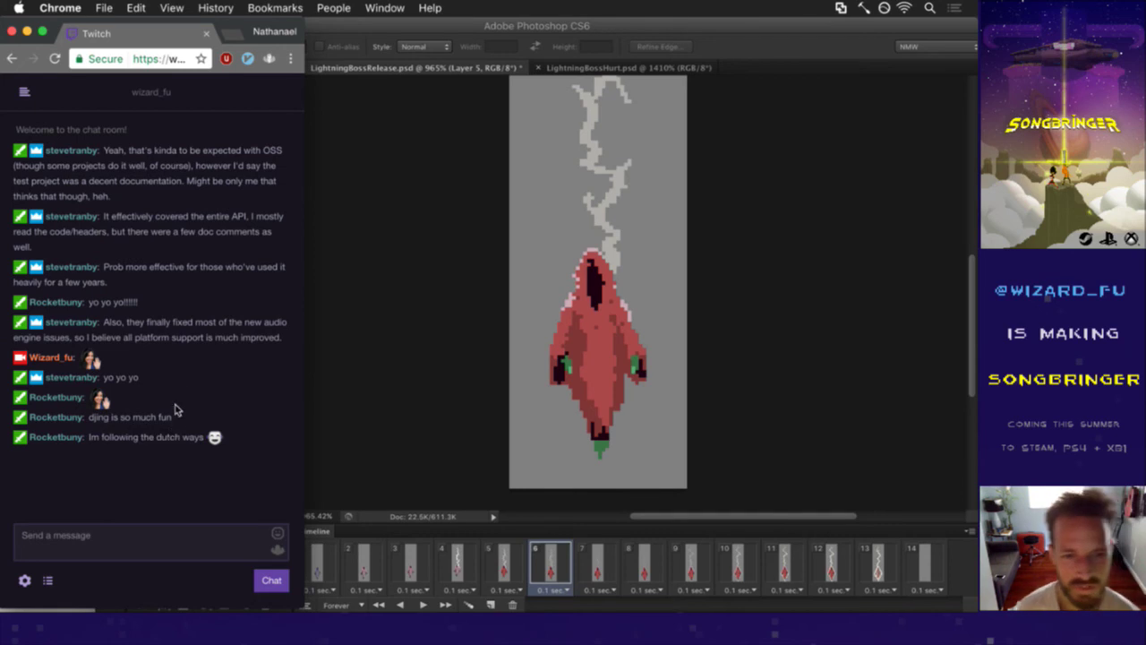
{"action": "left_click", "coordinate": [755, 38]}
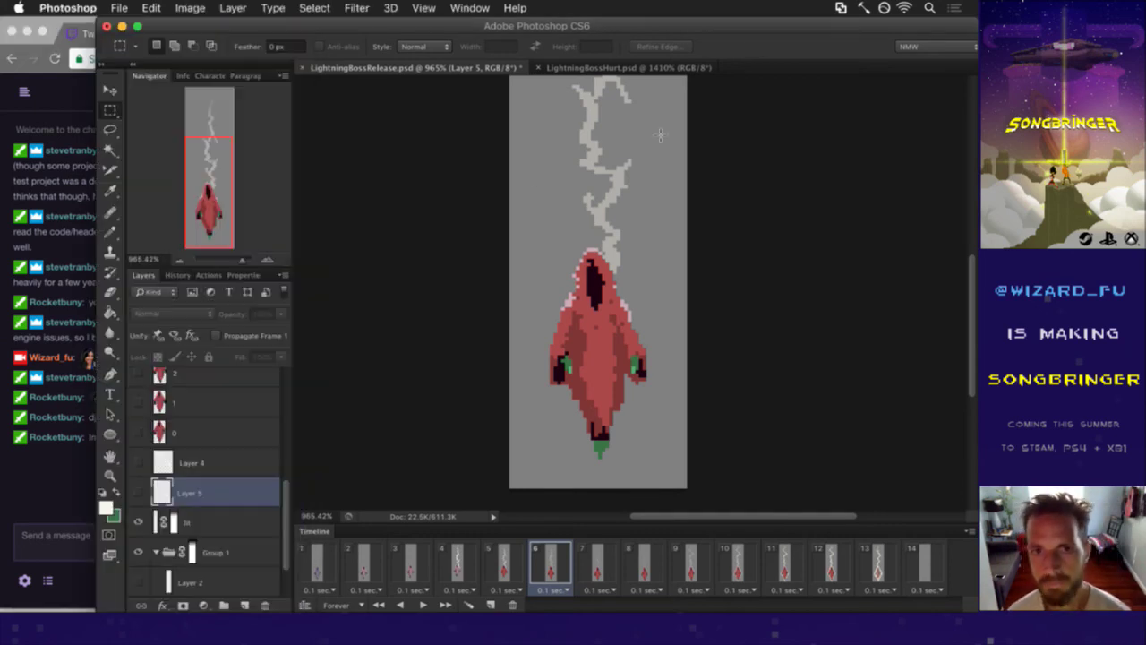
- Compare frames 5 and 6, add a layer above Layer 4 in frame 6, and pencil off-white highlights along the boss's hood and right shoulder
{"action": "left_click", "coordinate": [506, 551]}
{"action": "left_click", "coordinate": [556, 553]}
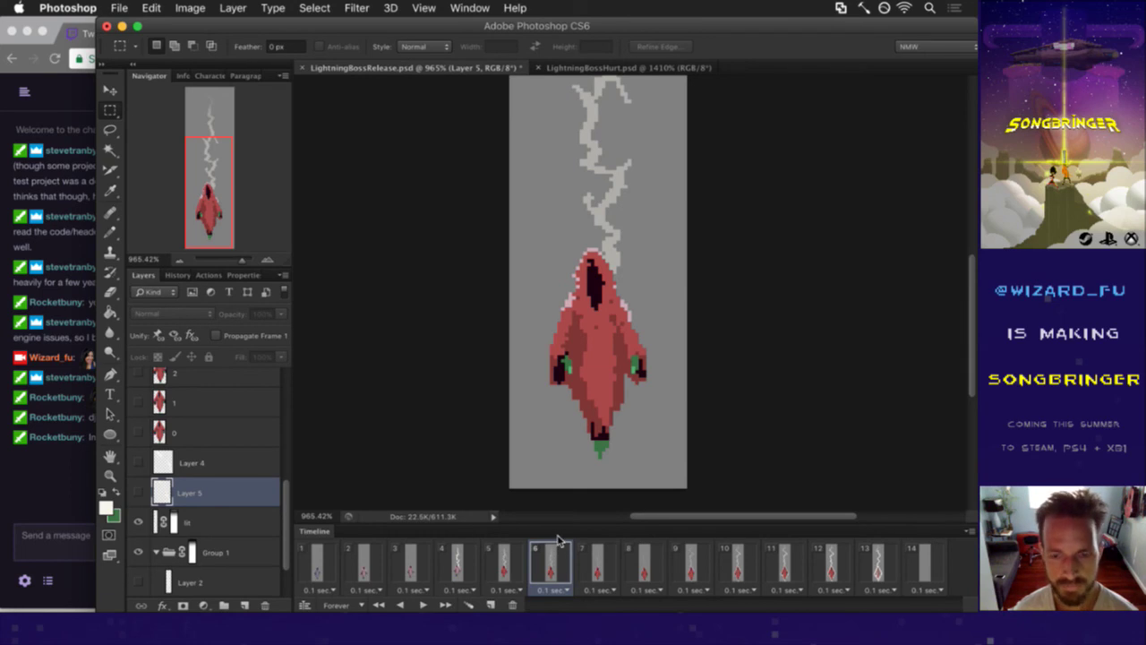
{"action": "left_click", "coordinate": [245, 605]}
{"action": "left_click_drag", "start_coordinate": [160, 494], "coordinate": [168, 452]}
{"action": "left_click", "coordinate": [216, 335]}
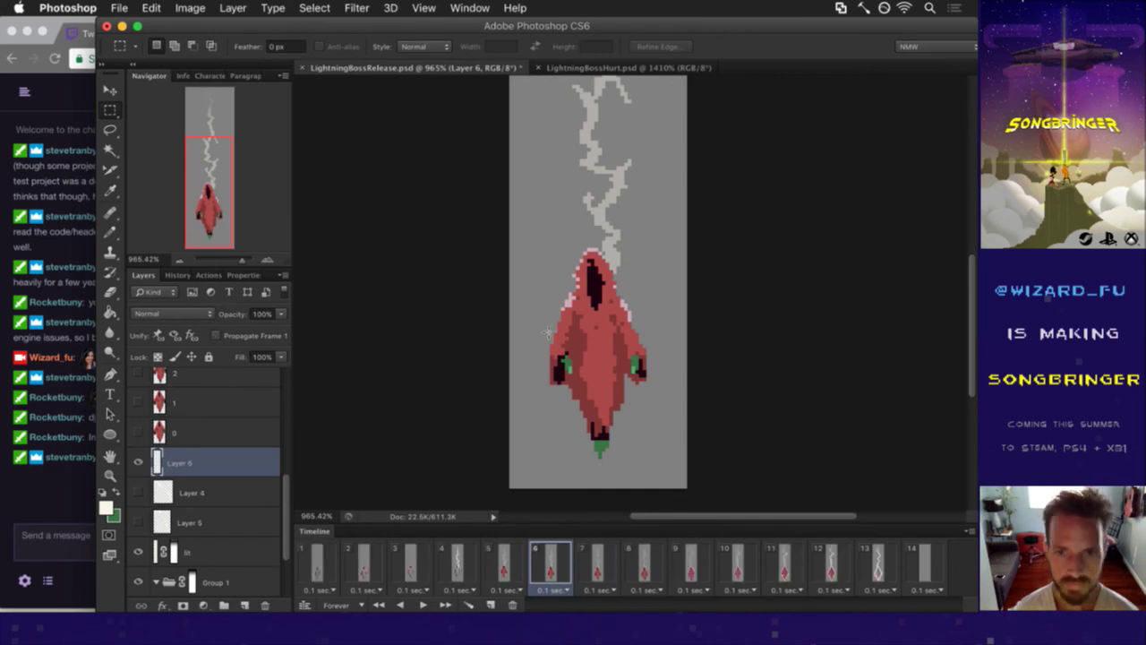
{"action": "key", "text": "b"}
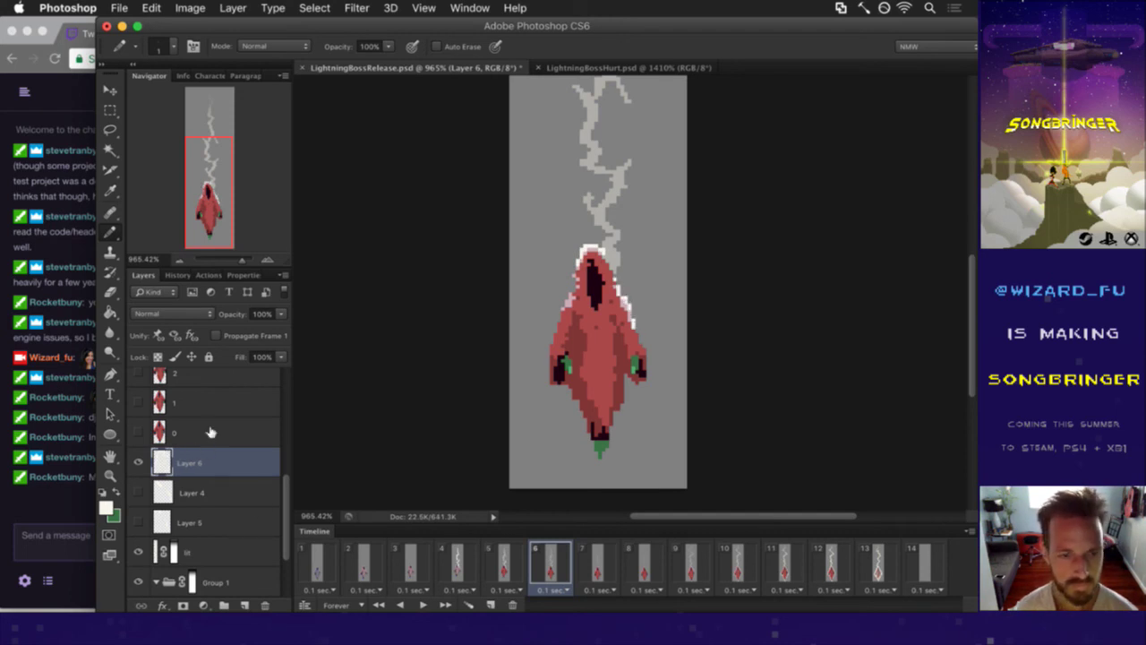
- Check the lit layer's opacity in frame 6 and set the new highlight layer's opacity to 30% to match it
{"action": "left_click", "coordinate": [200, 553]}
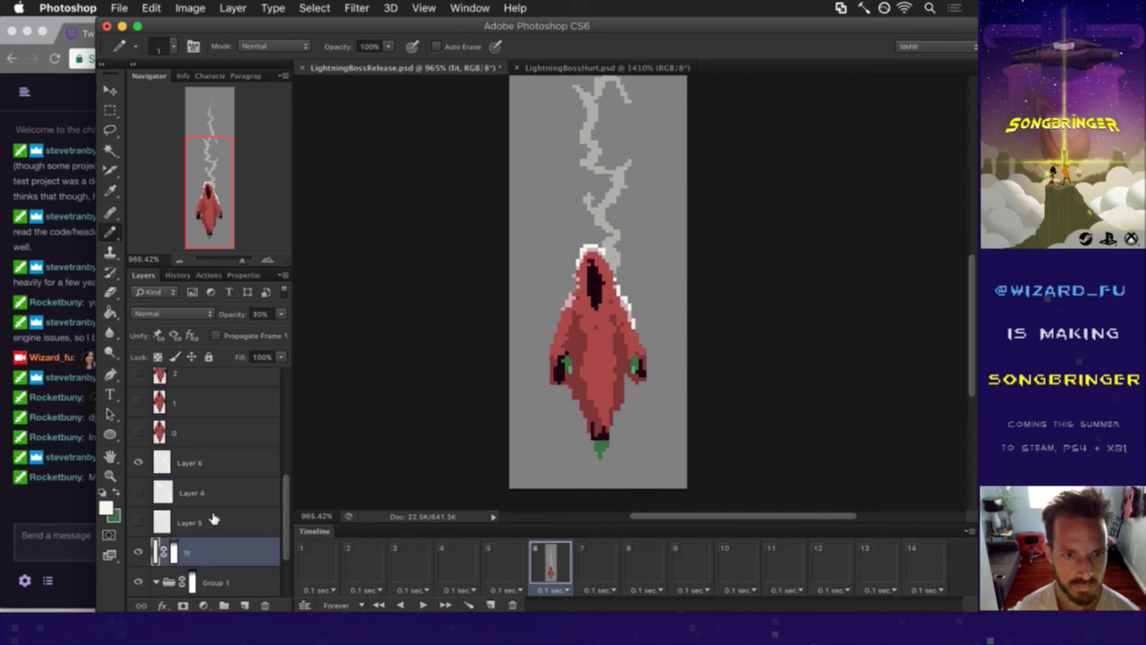
{"action": "left_click", "coordinate": [201, 460]}
{"action": "key", "text": "m"}
{"action": "key", "text": "3"}
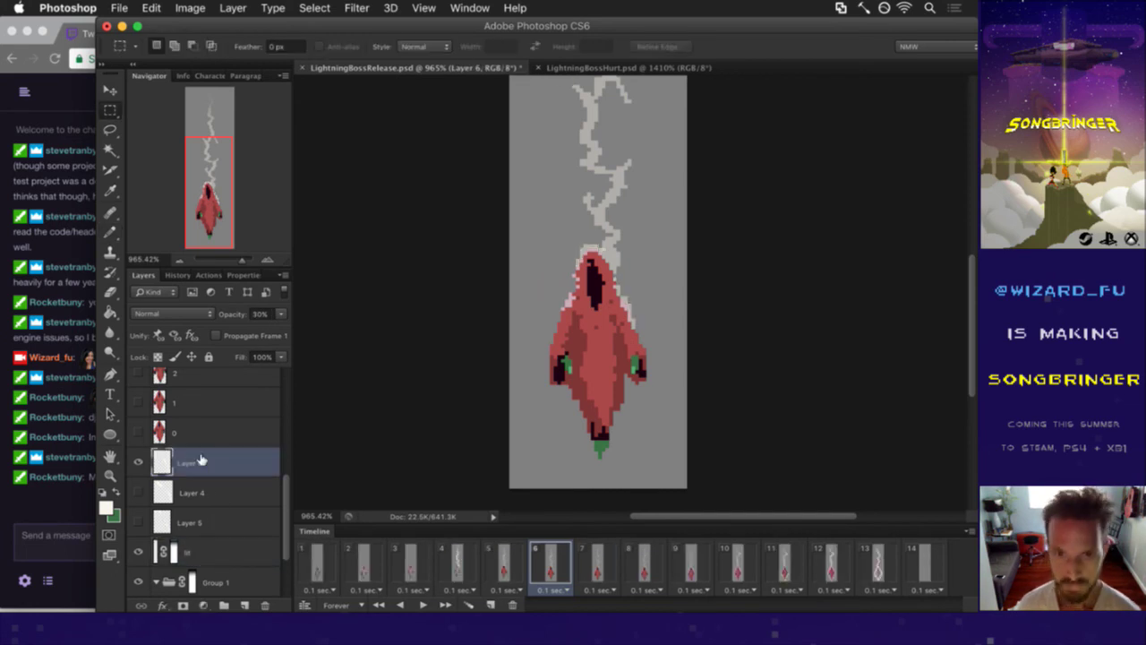
- Switch to Chrome, read the new chat messages about FMod and Martin Garrix, and return to Photoshop
{"action": "left_click", "coordinate": [32, 507]}
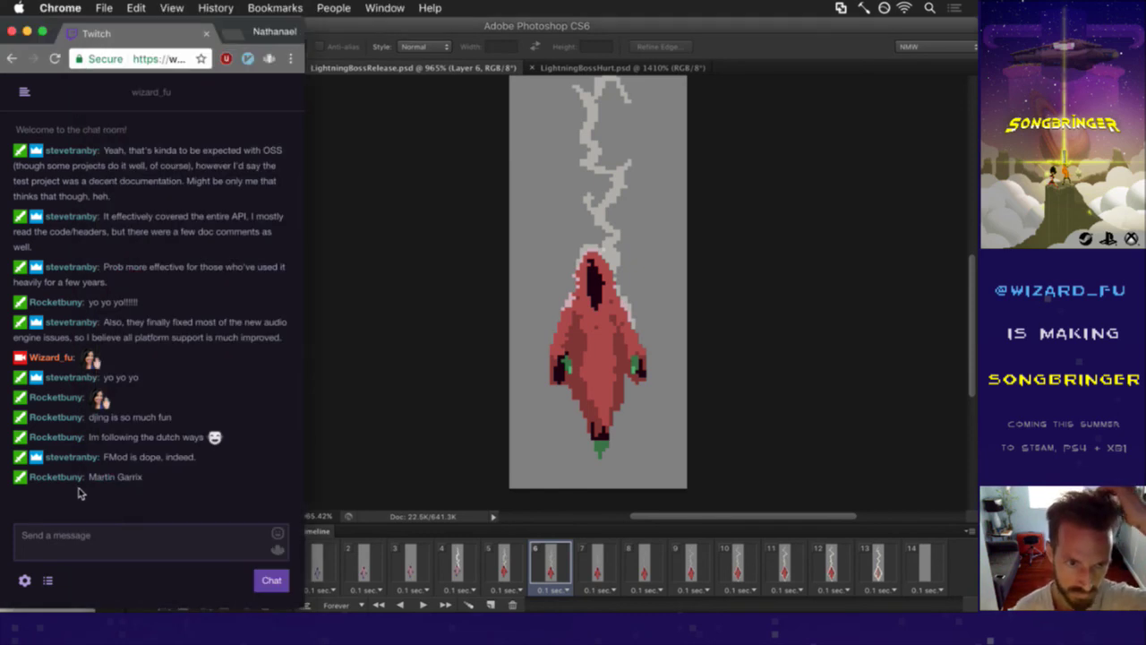
{"action": "triple_click", "coordinate": [125, 479]}
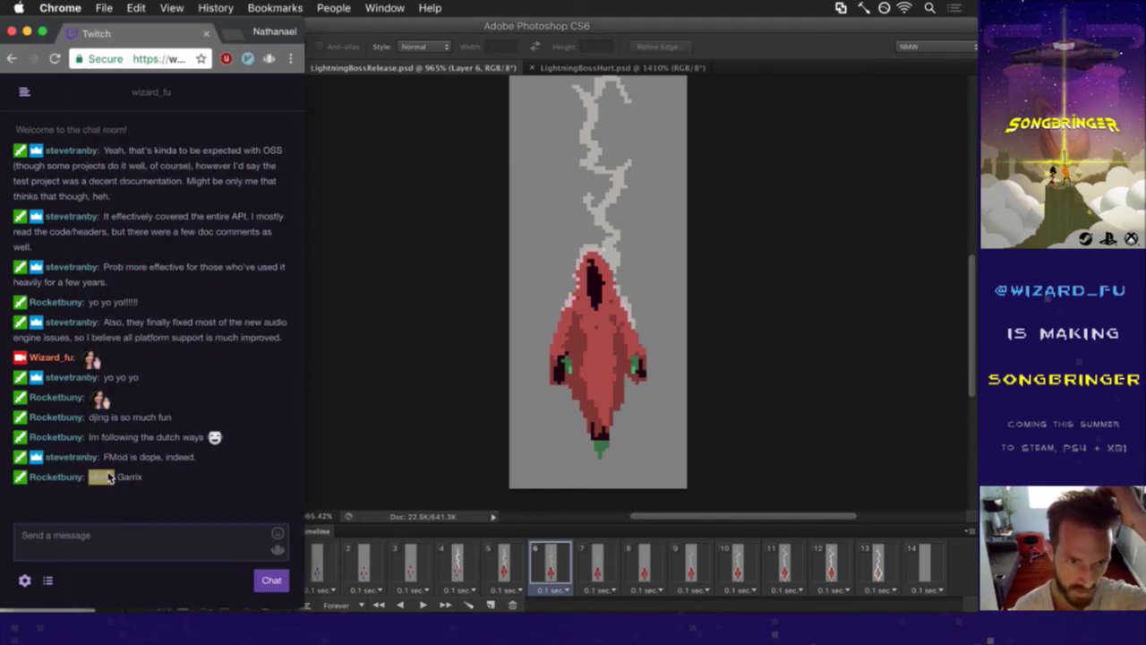
{"action": "left_click", "coordinate": [144, 499]}
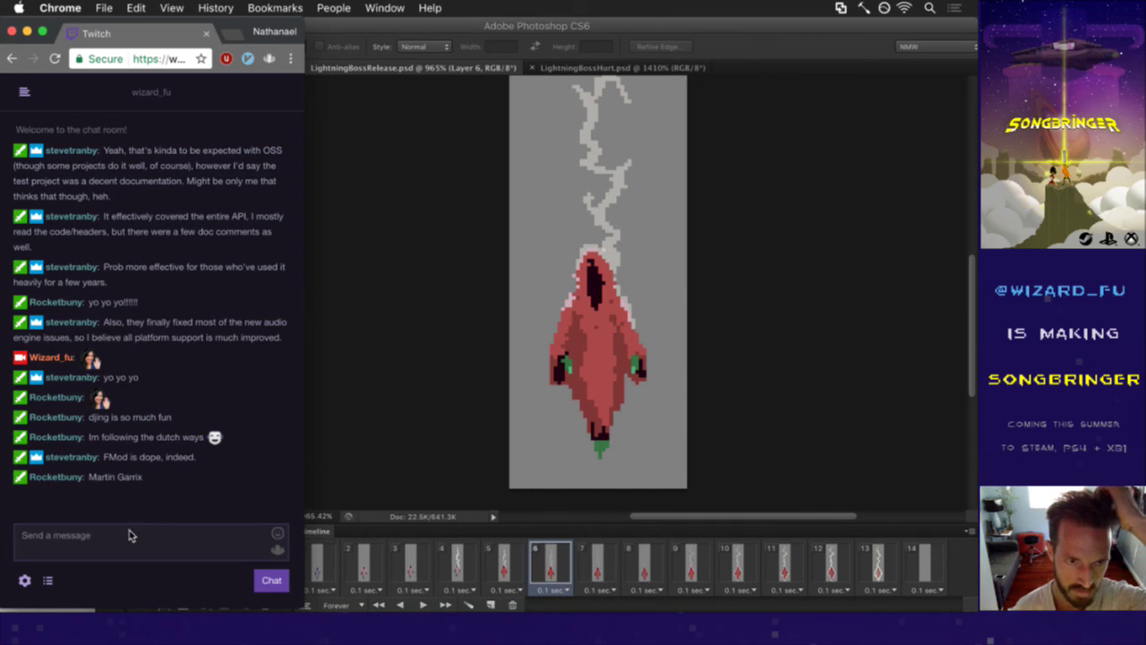
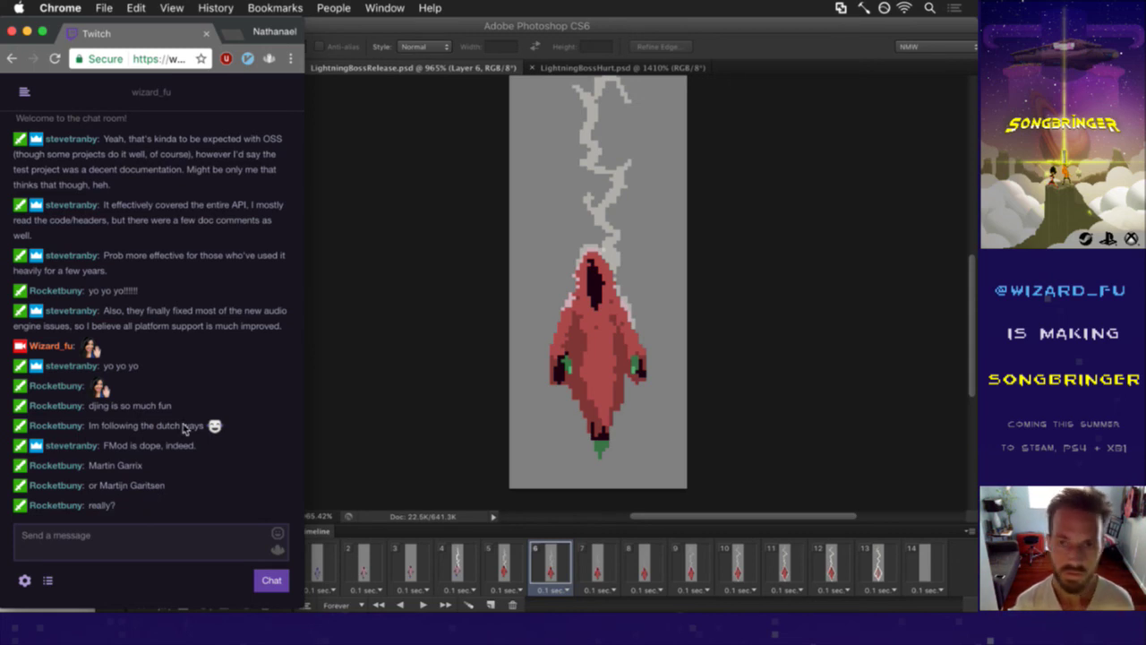
{"action": "left_click", "coordinate": [795, 40]}
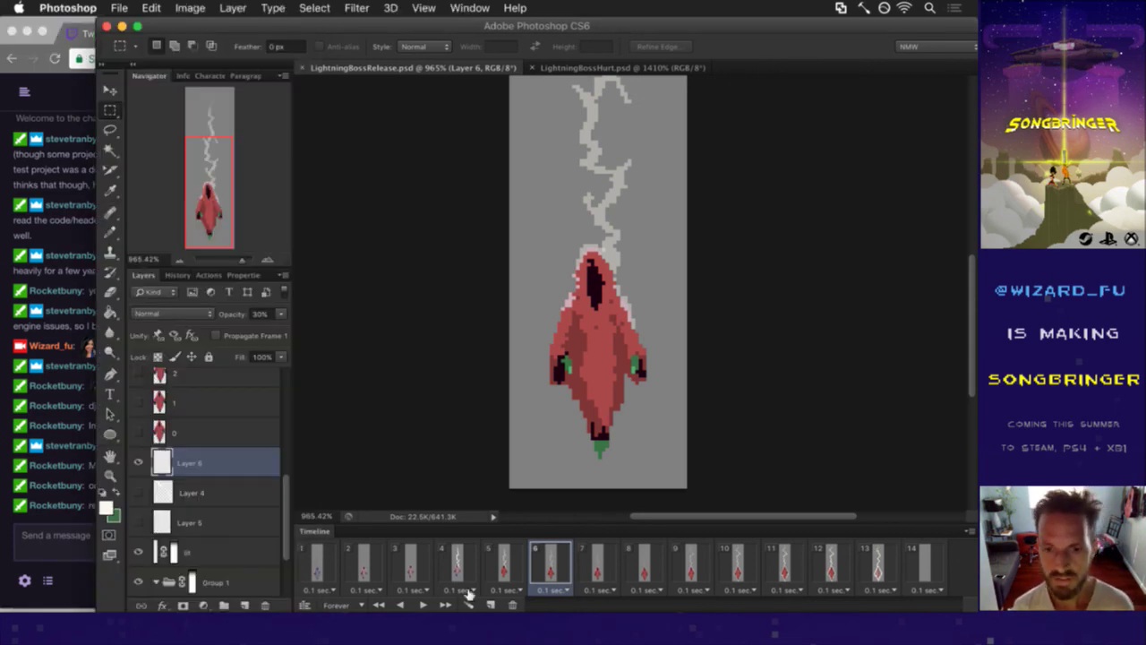
- Compare the boss's highlights across frames 5, 6 and 7, ending on frame 6
{"action": "left_click", "coordinate": [504, 563]}
{"action": "left_click", "coordinate": [551, 562]}
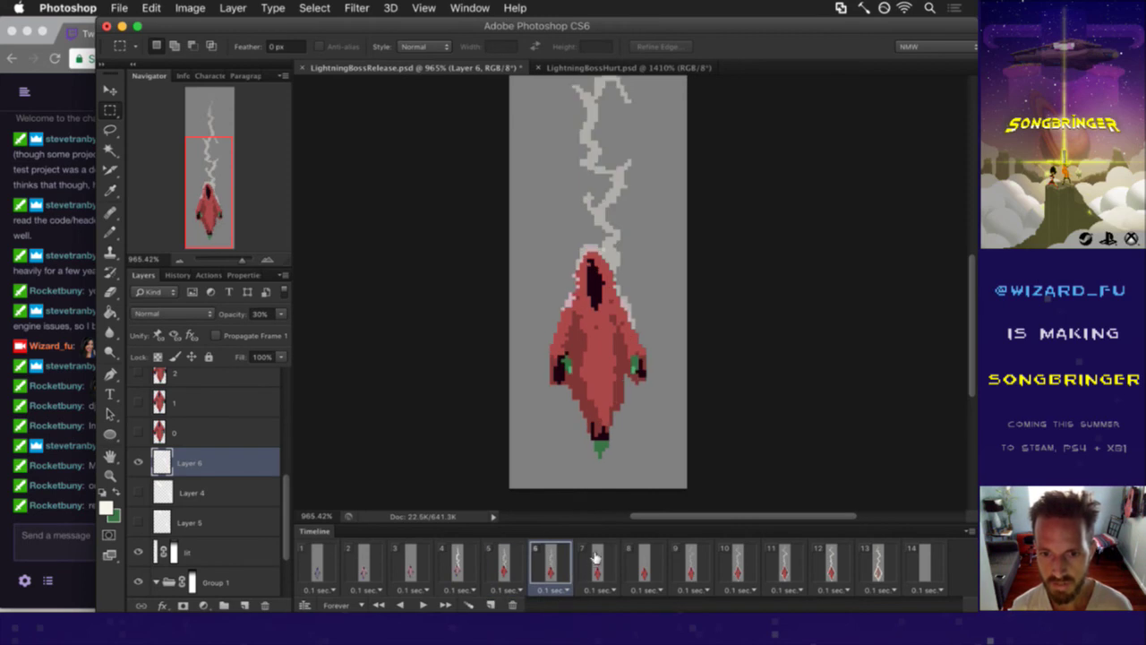
{"action": "left_click", "coordinate": [596, 563]}
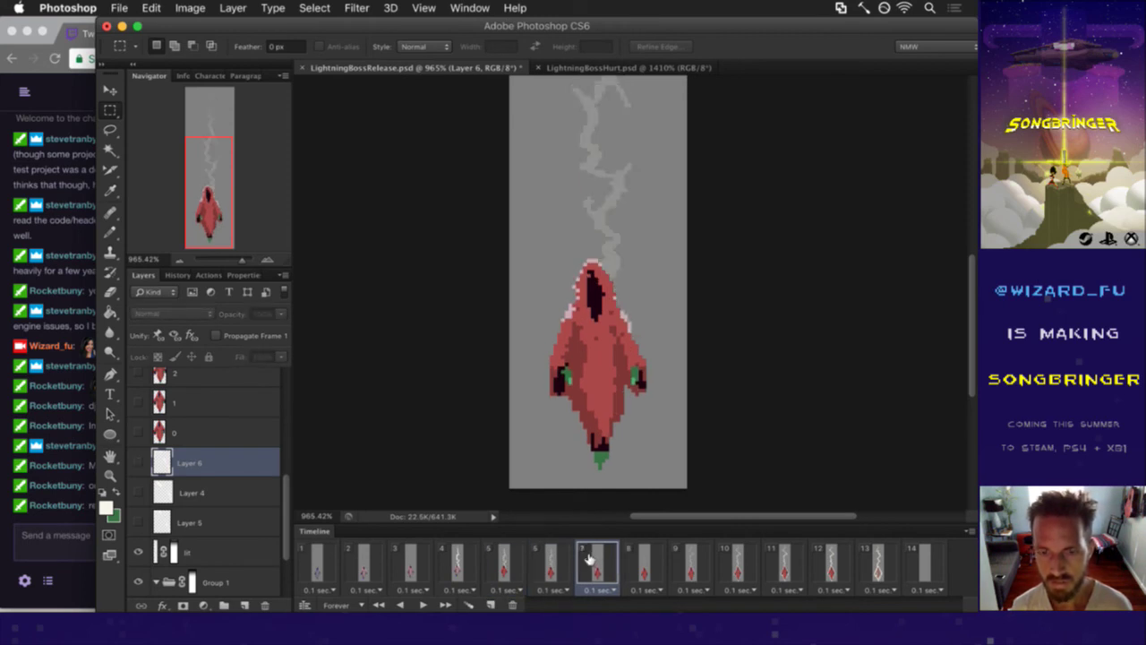
{"action": "left_click", "coordinate": [551, 562]}
{"action": "left_click", "coordinate": [506, 563]}
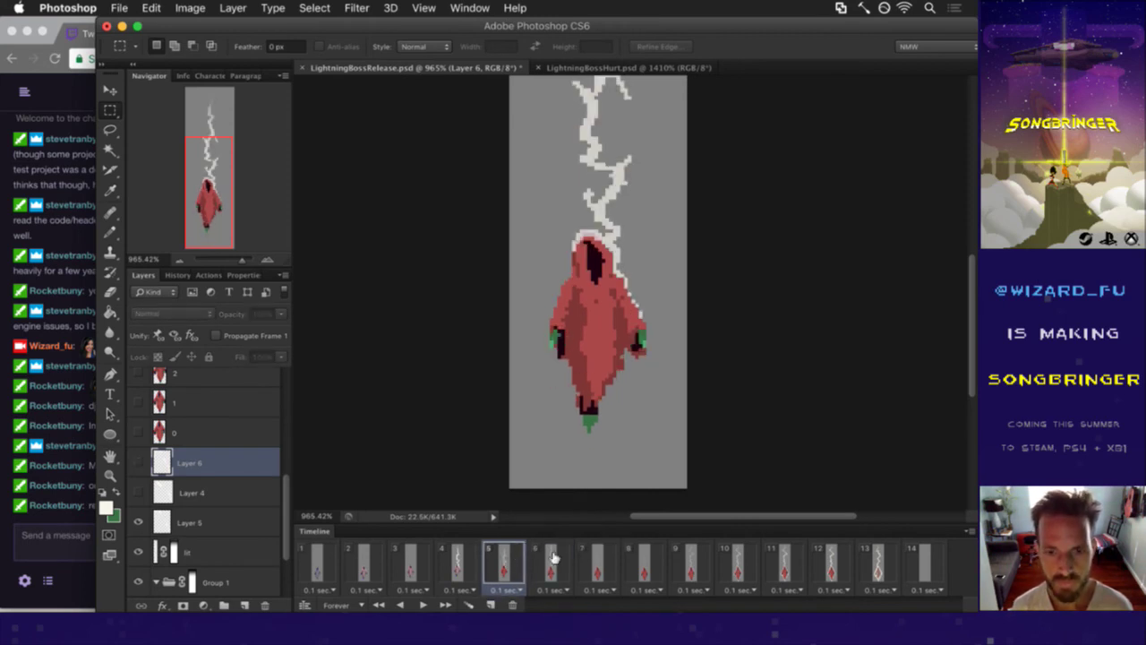
{"action": "left_click", "coordinate": [550, 560]}
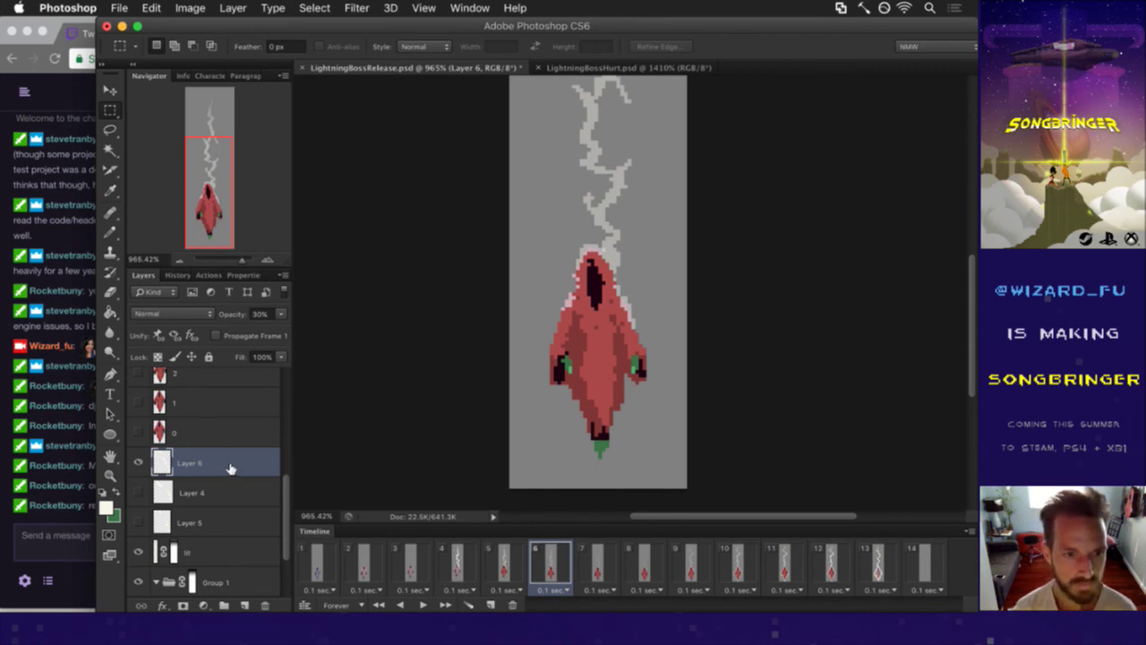
- On Layer 3 copy 5, fill the robe's pale pink edge pixels with the sampled robe red and check the result in frame 7
{"action": "scroll", "coordinate": [285, 488], "scroll_direction": "up", "scroll_amount": 10}
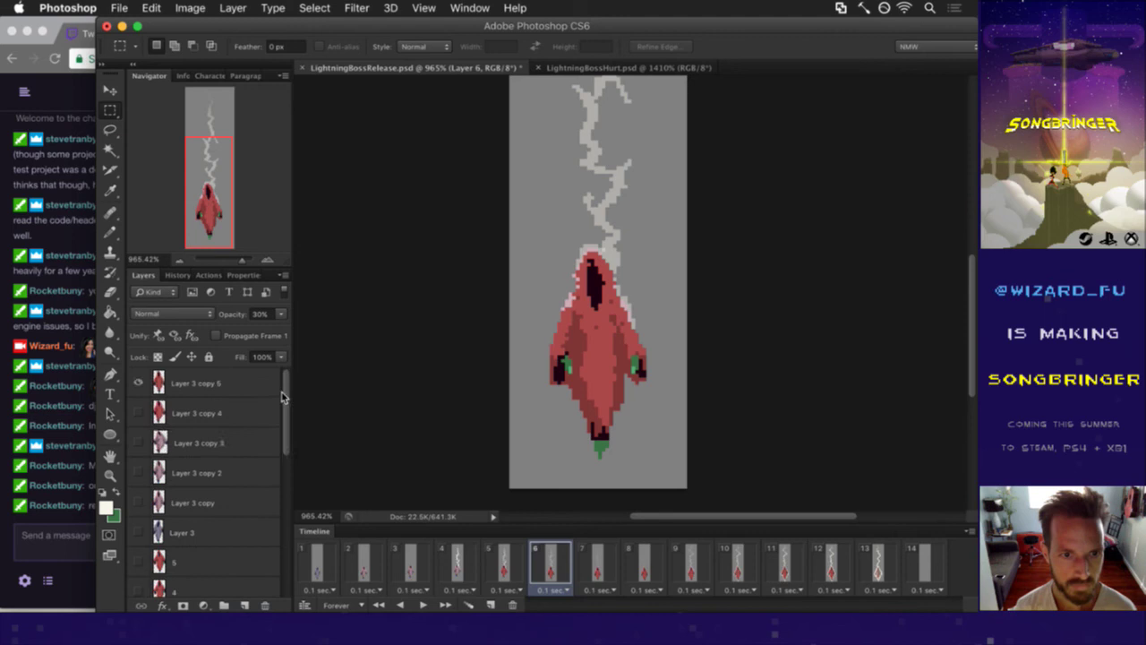
{"action": "left_click", "coordinate": [188, 376]}
{"action": "key", "text": "i"}
{"action": "left_click", "coordinate": [582, 312]}
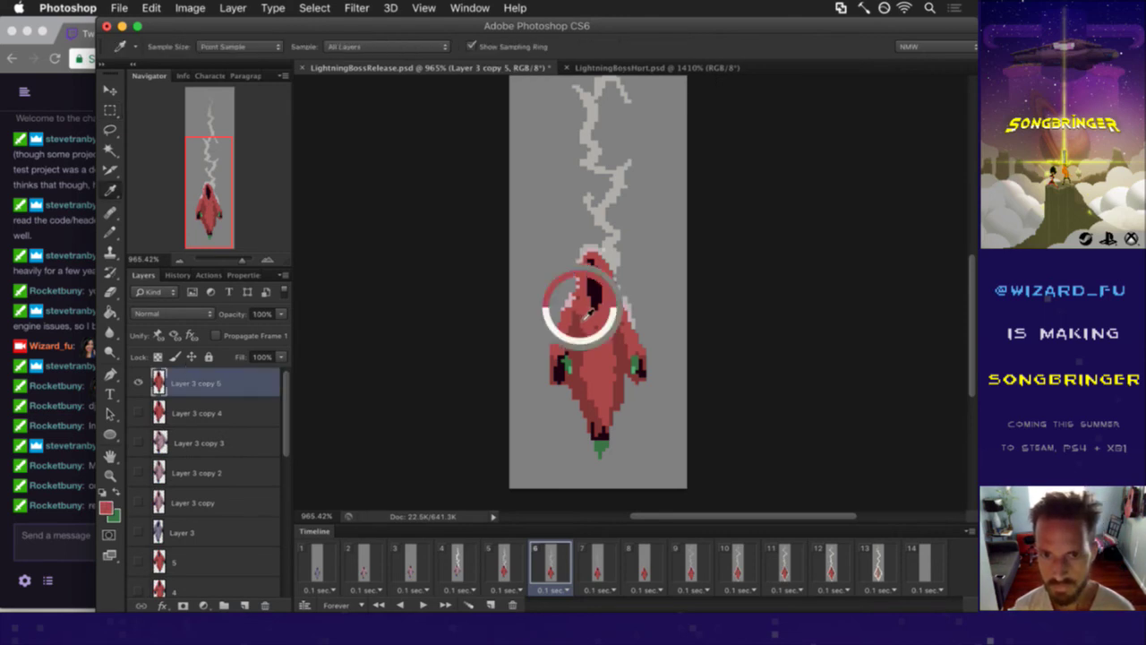
{"action": "key", "text": "g"}
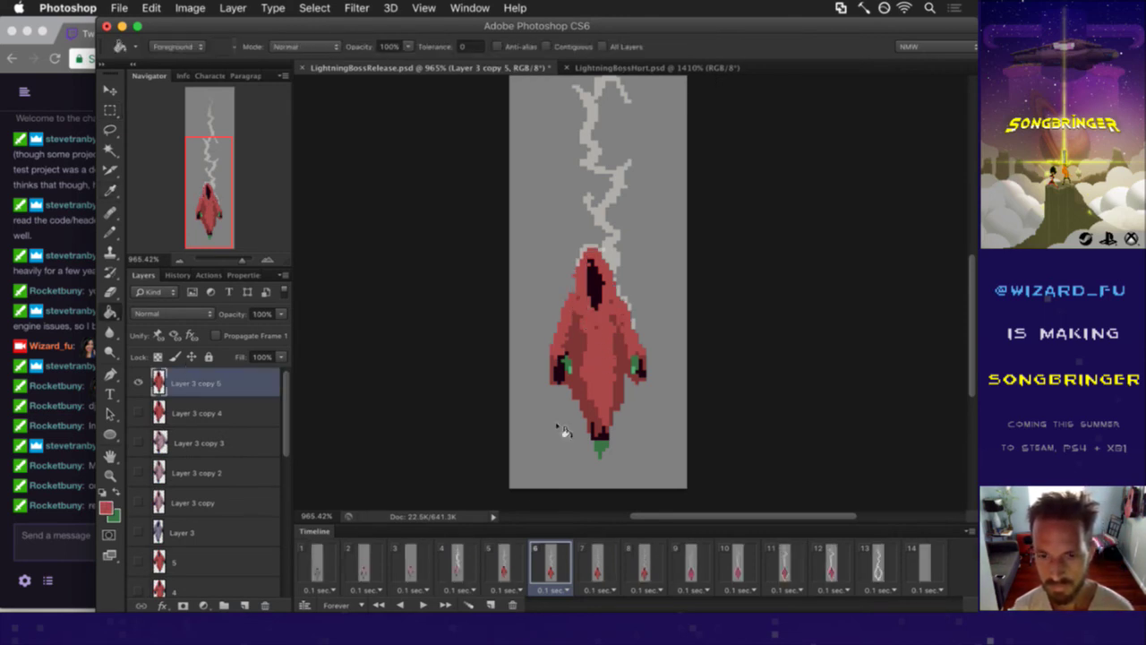
{"action": "left_click", "coordinate": [598, 561]}
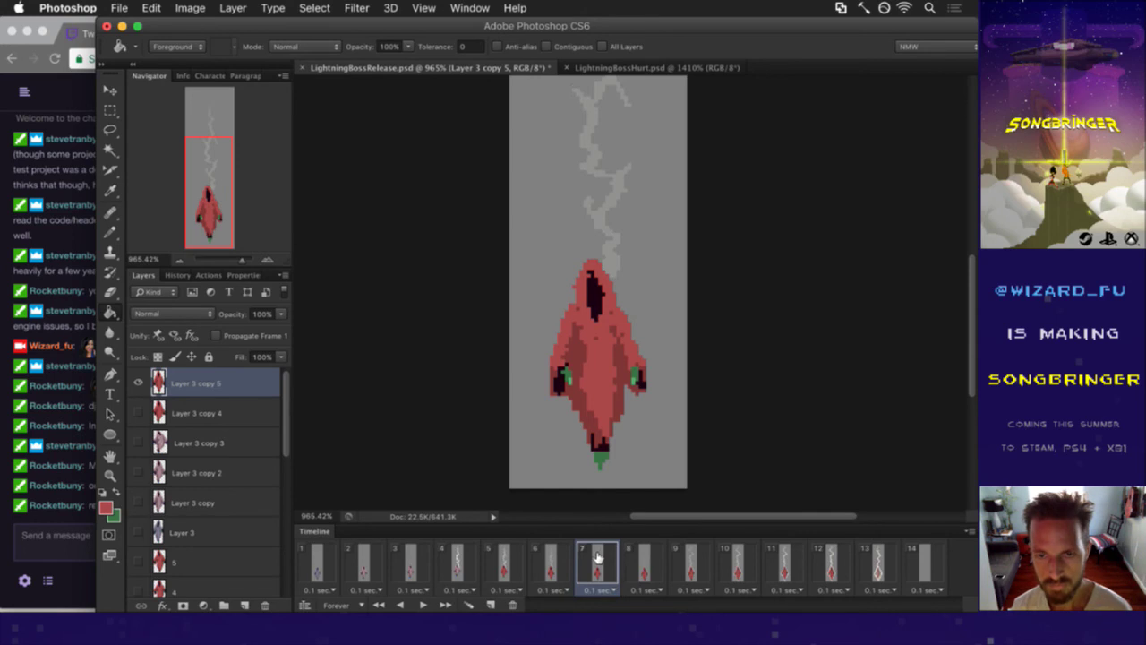
- Compare frames 5 to 7, recolour the hood's pale edge pixels red on Layer 3 copy 4 in frame 5, and save the file
{"action": "left_click", "coordinate": [508, 557]}
{"action": "left_click", "coordinate": [551, 562]}
{"action": "left_click", "coordinate": [600, 563]}
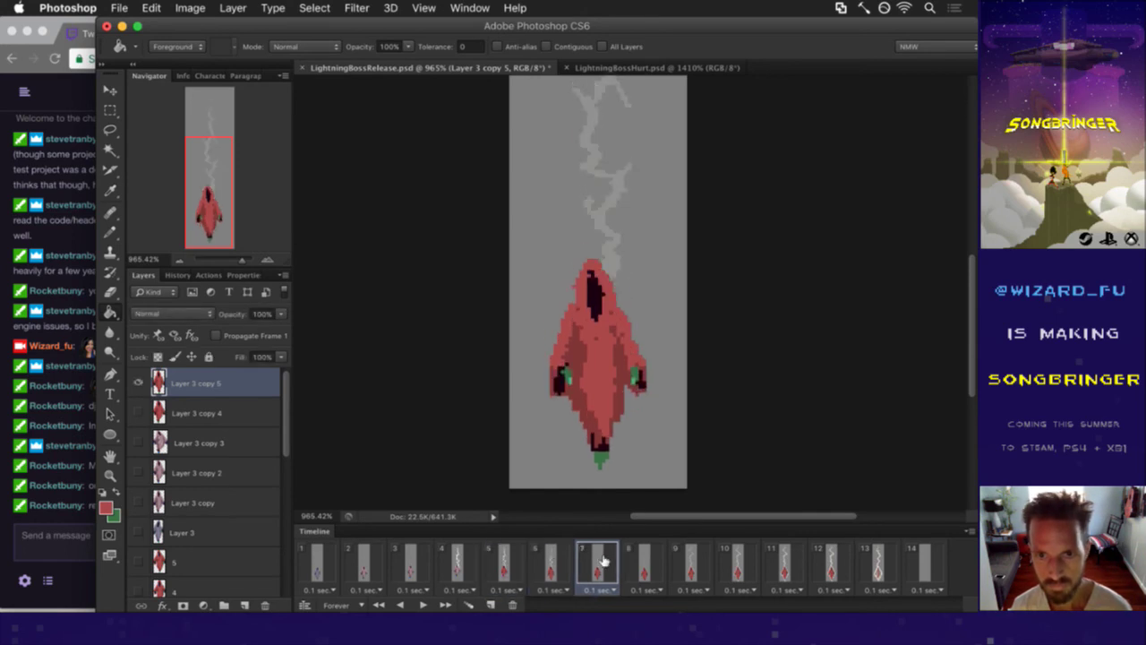
{"action": "left_click", "coordinate": [547, 560]}
{"action": "left_click", "coordinate": [507, 555]}
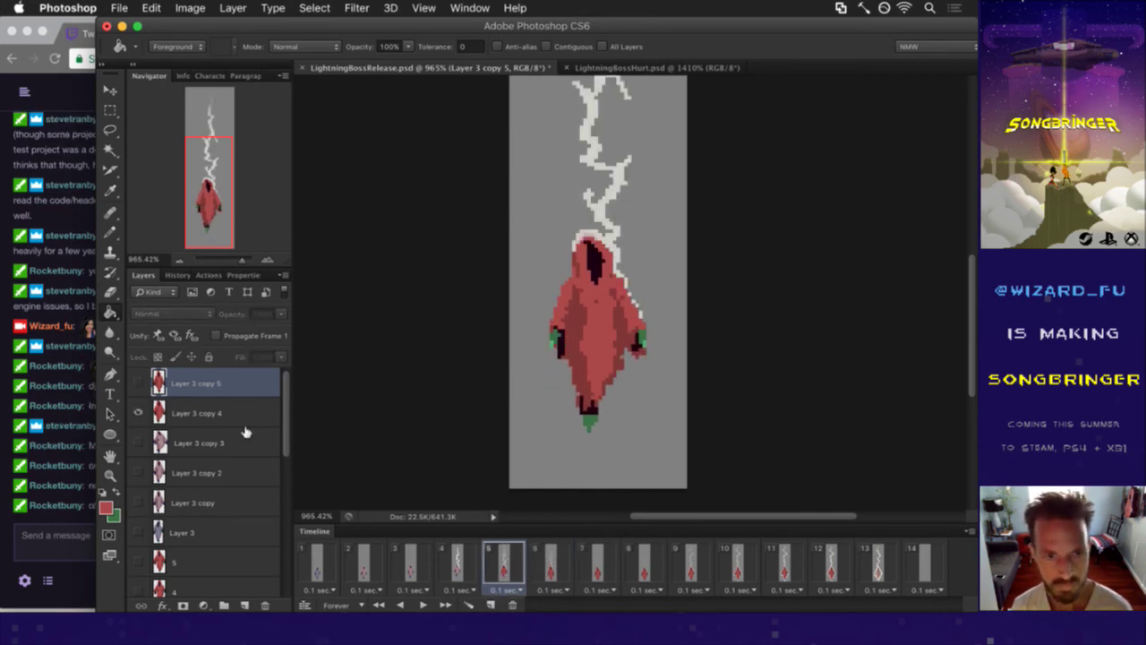
{"action": "left_click", "coordinate": [201, 412]}
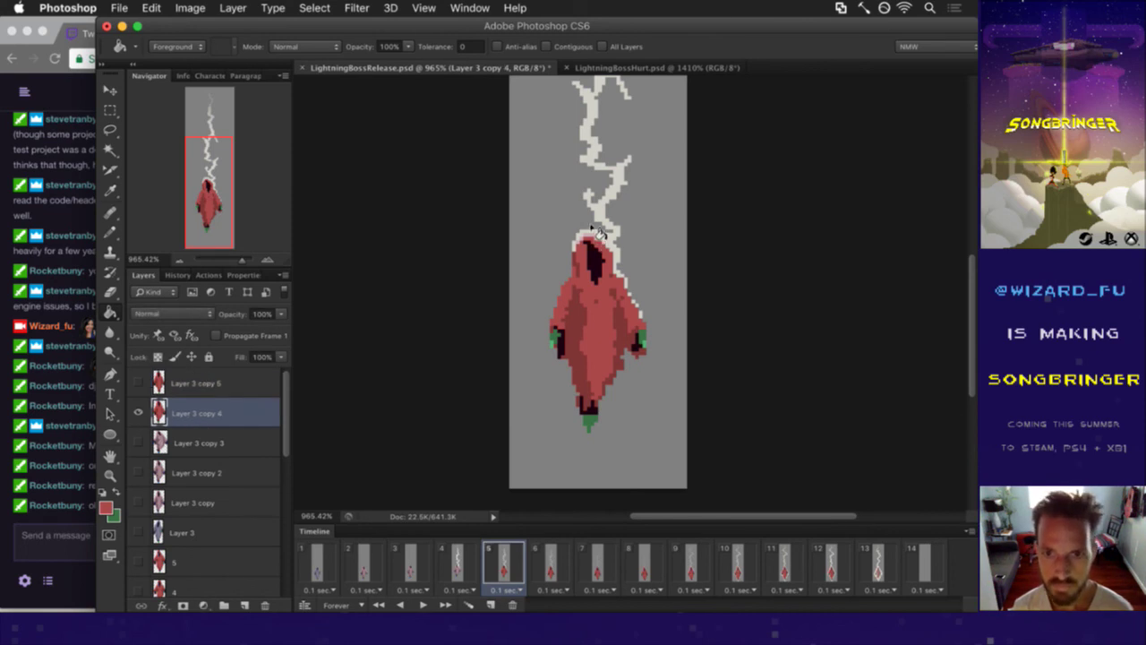
{"action": "key", "text": "super+s"}
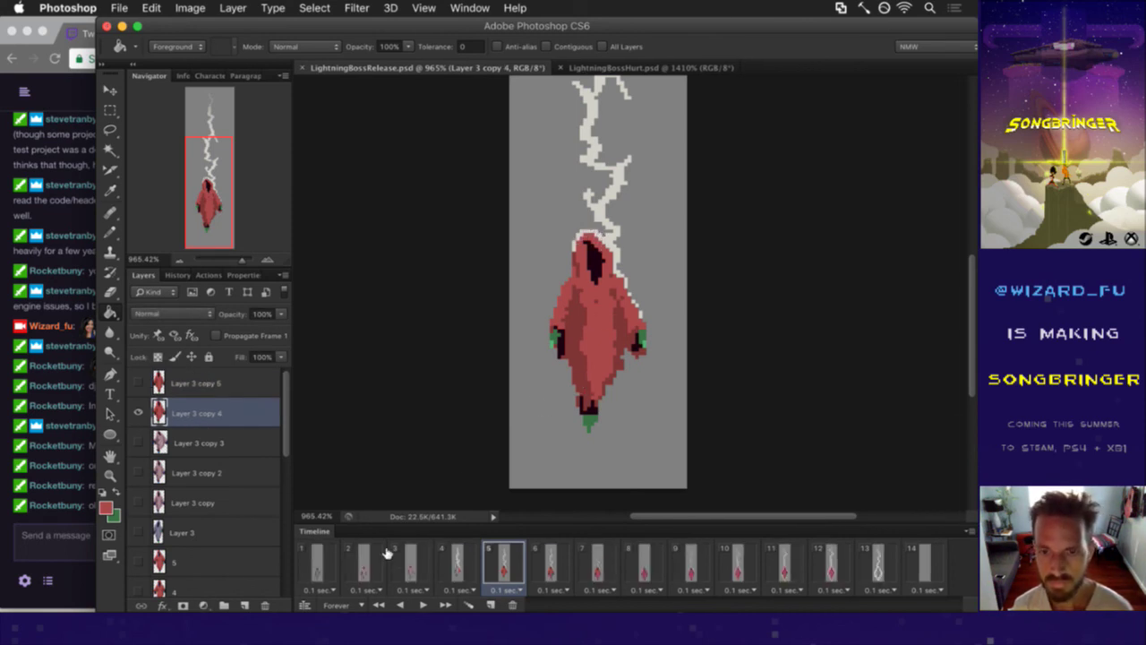
- Step through frames 6 to 10, play the whole release animation from frame 1, and stop playback
{"action": "left_click", "coordinate": [551, 561]}
{"action": "left_click", "coordinate": [594, 564]}
{"action": "left_click", "coordinate": [661, 566]}
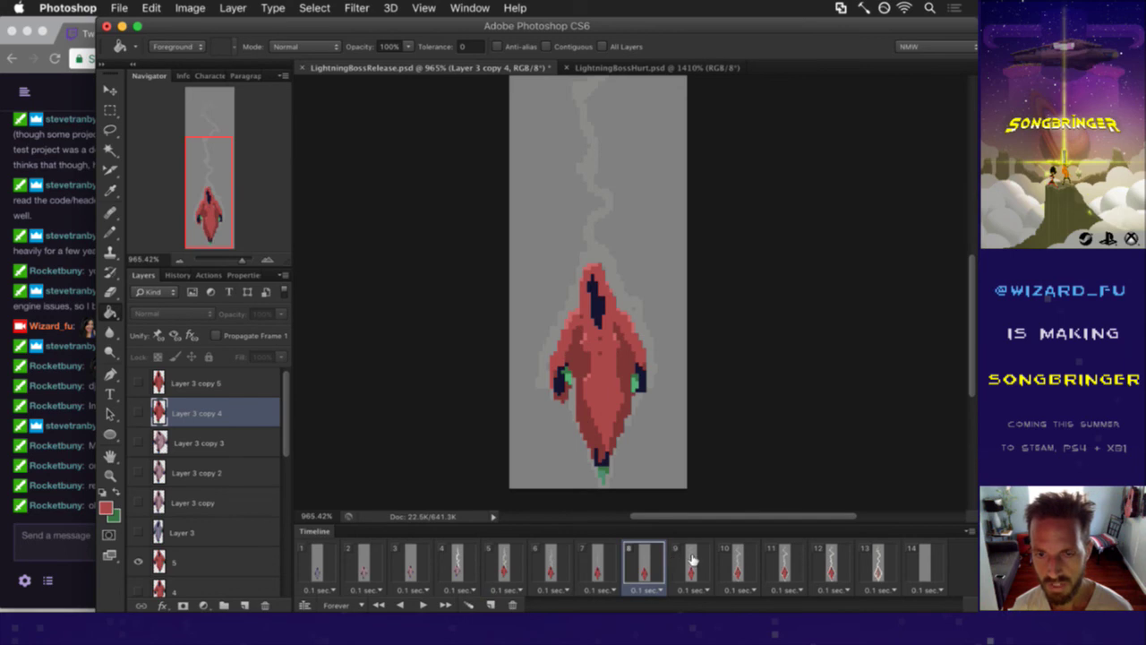
{"action": "left_click", "coordinate": [696, 560]}
{"action": "left_click", "coordinate": [750, 557]}
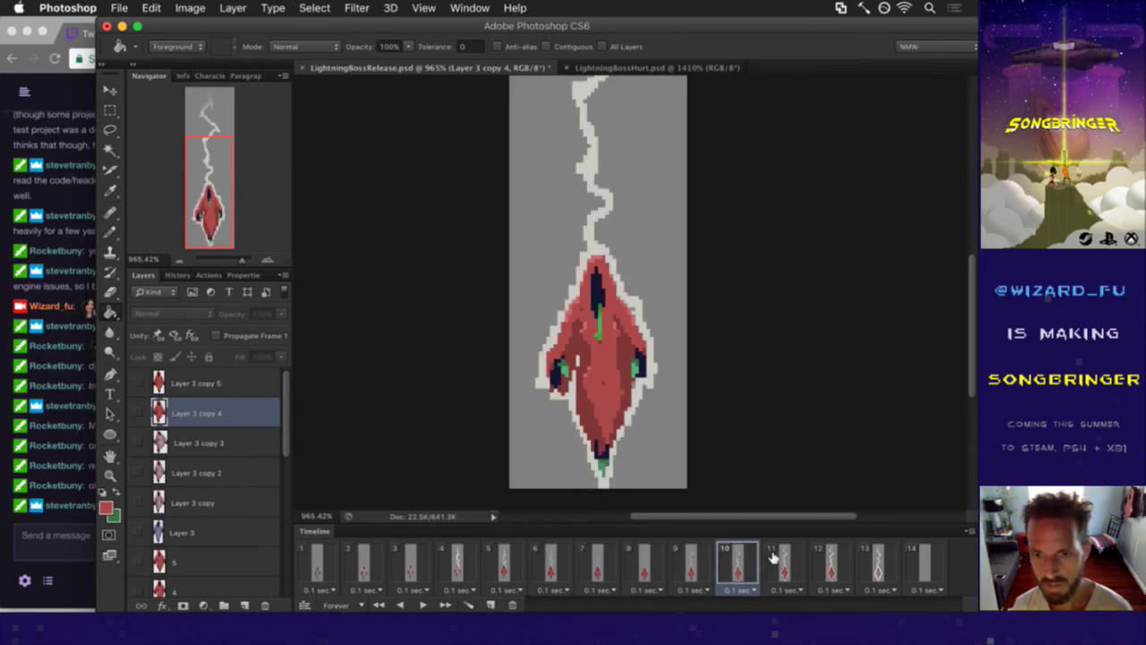
{"action": "left_click", "coordinate": [328, 559]}
{"action": "left_click", "coordinate": [423, 604]}
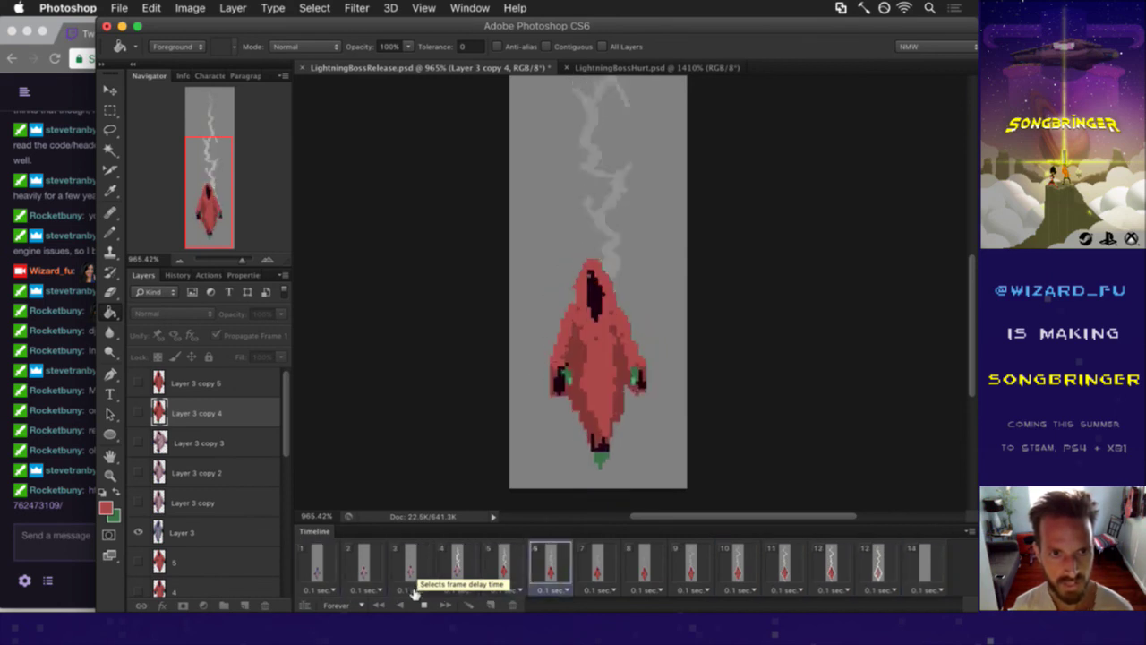
{"action": "left_click", "coordinate": [424, 605]}
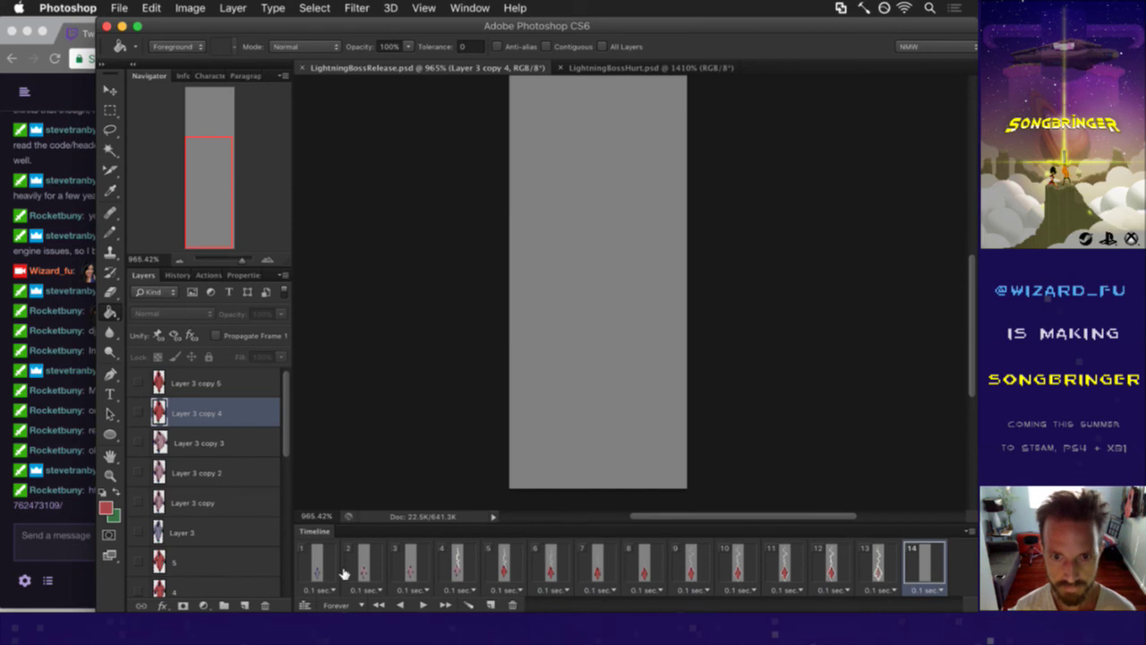
- Check the stream chat, and render all frames as the LightningBossRelease.png image sequence at 10 fps, replacing the existing files
{"action": "left_click", "coordinate": [76, 528]}
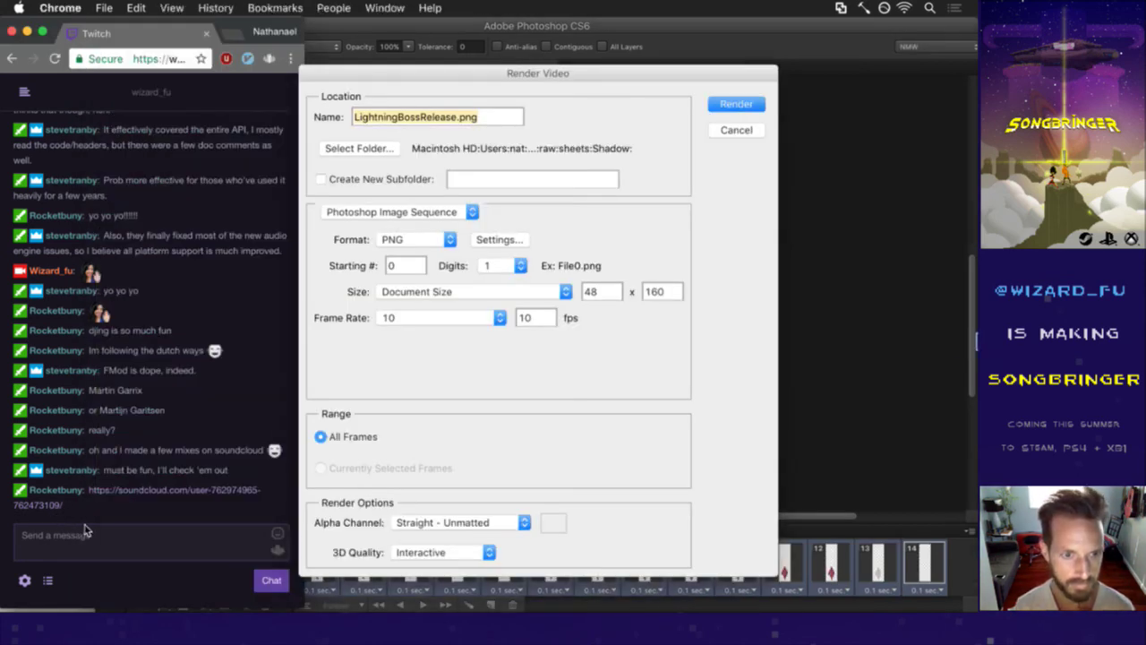
{"action": "left_click", "coordinate": [583, 432]}
{"action": "key", "text": "Return"}
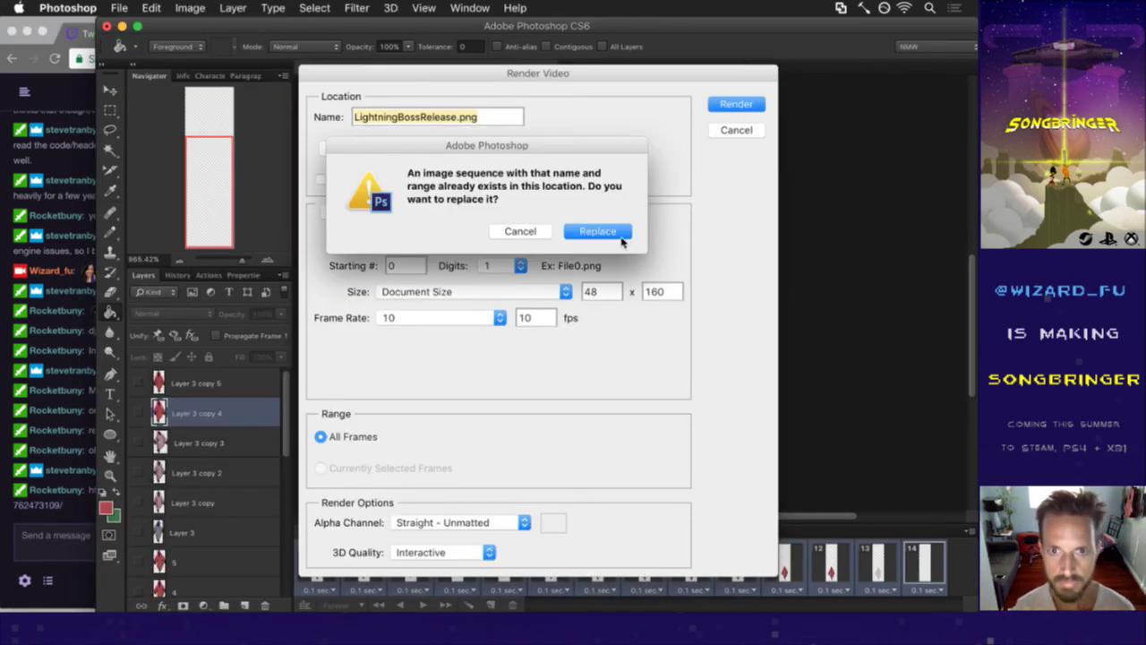
{"action": "left_click", "coordinate": [614, 232]}
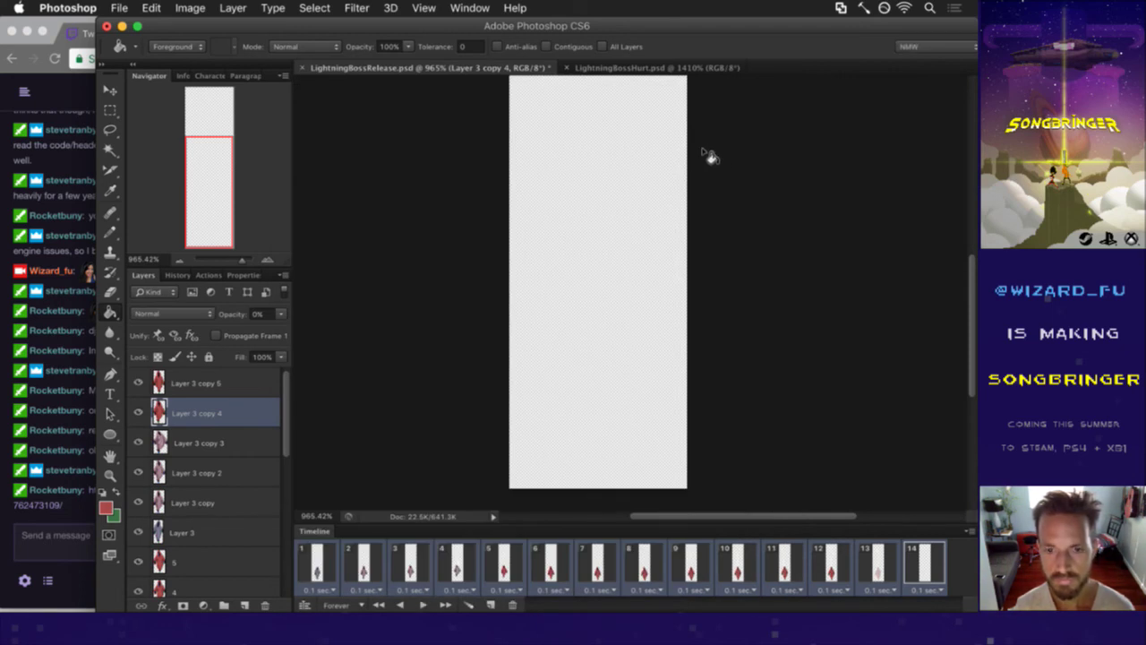
- Show the Color Fill 1 background layer again across all frames and select frame 4
{"action": "left_click_drag", "start_coordinate": [285, 413], "coordinate": [284, 528]}
{"action": "left_click", "coordinate": [138, 582]}
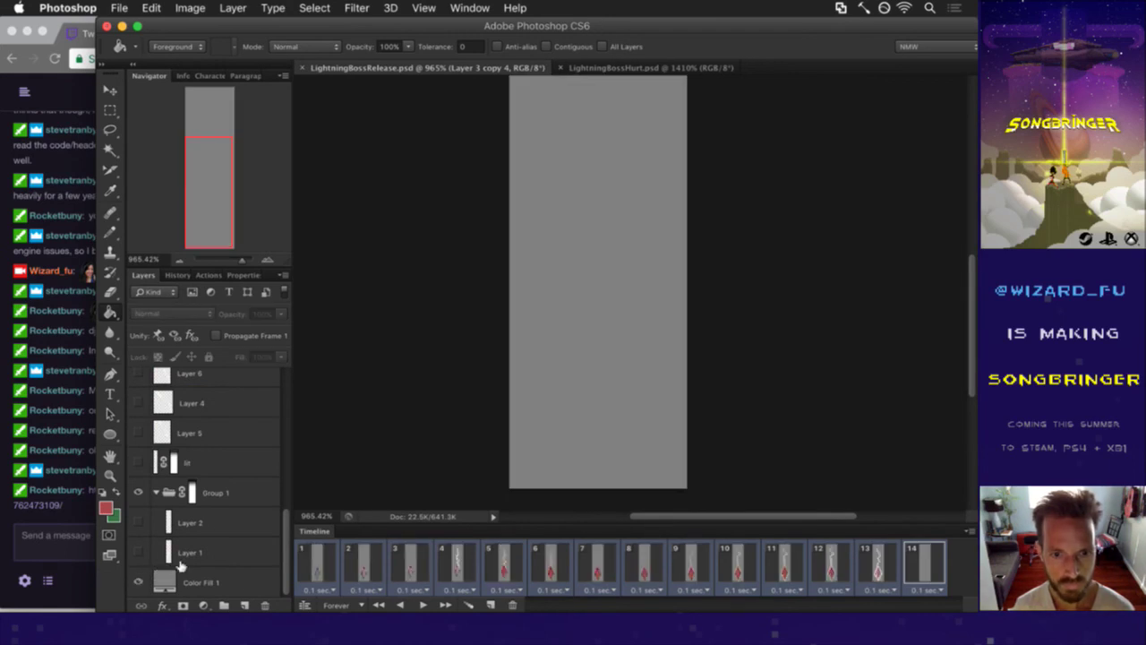
{"action": "left_click", "coordinate": [448, 556]}
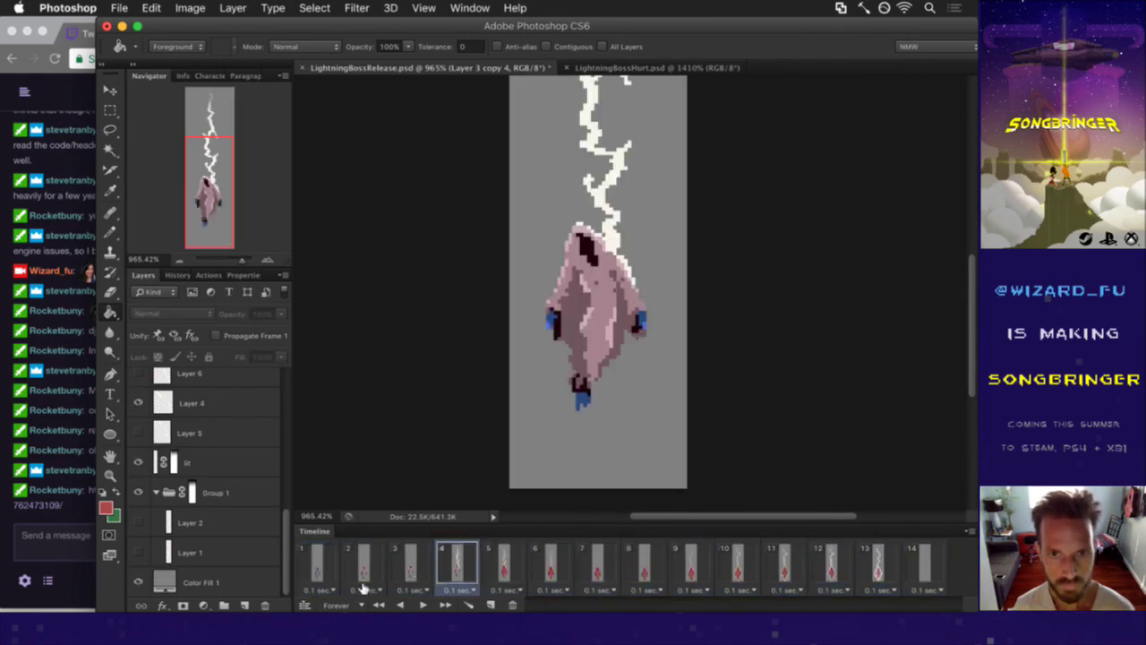
- Switch to iTerm2, rerun the game build with the newly rendered sprites, and switch to Chrome to check the stream chat
{"action": "key", "text": "super+Tab"}
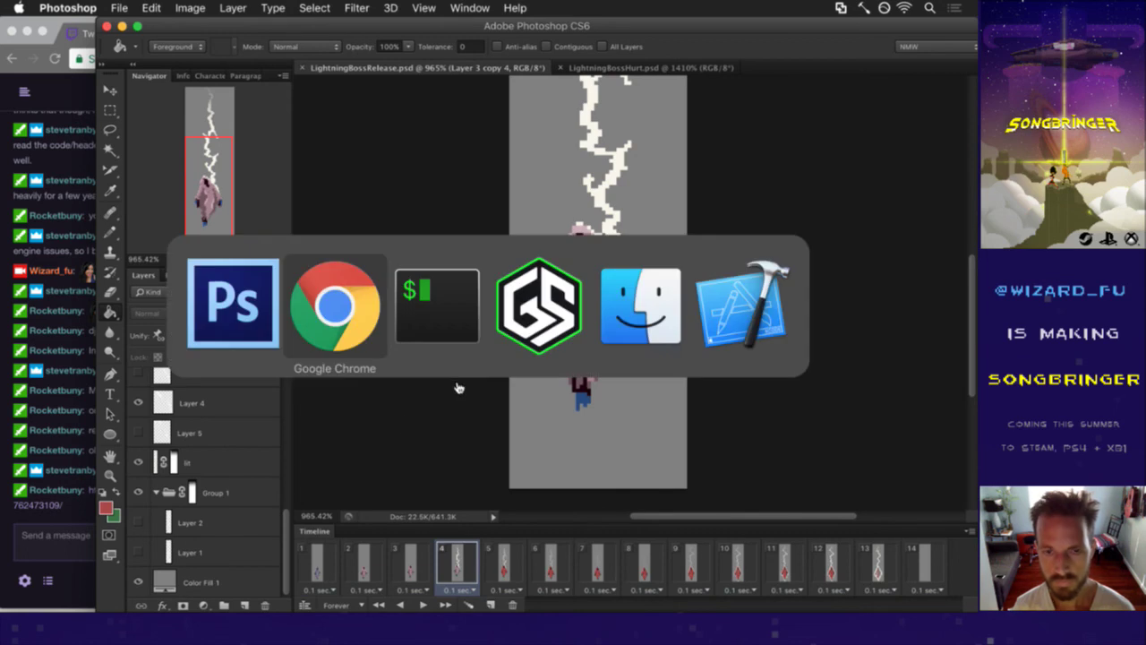
{"action": "left_click", "coordinate": [433, 342]}
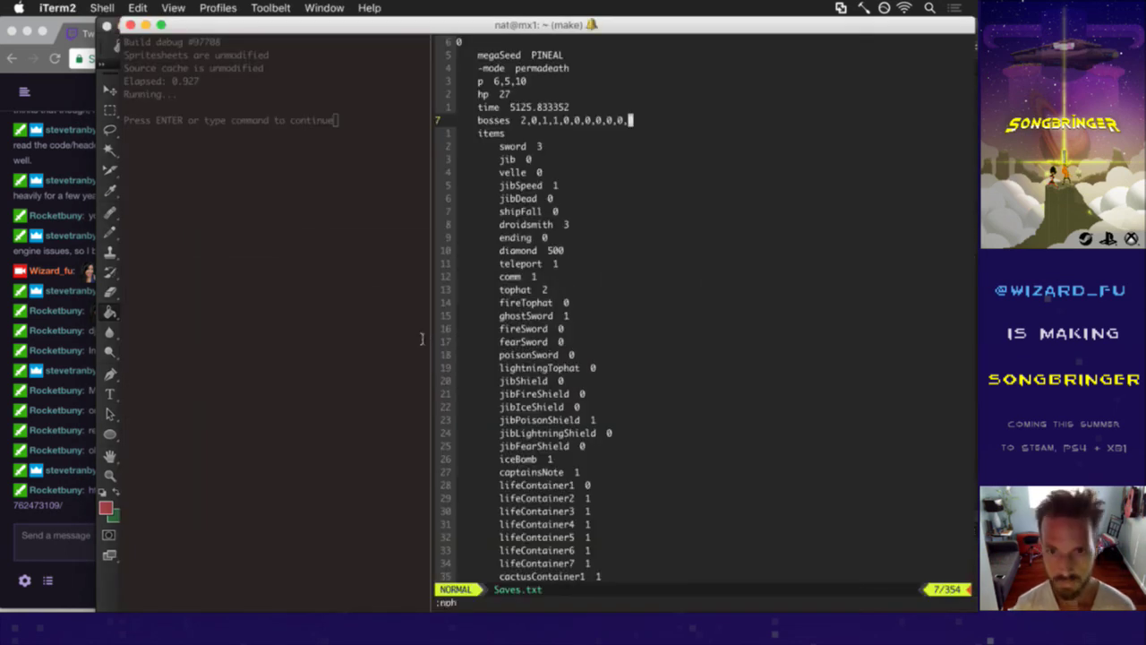
{"action": "key", "text": "Return"}
{"action": "key", "text": "k"}
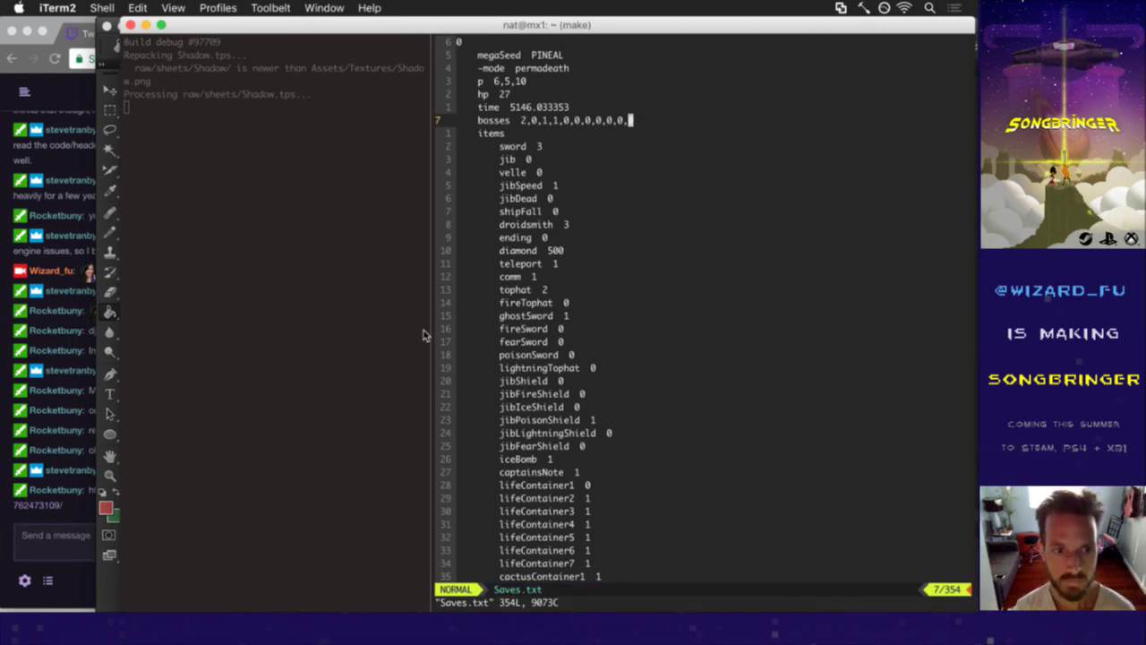
{"action": "left_click", "coordinate": [85, 519]}
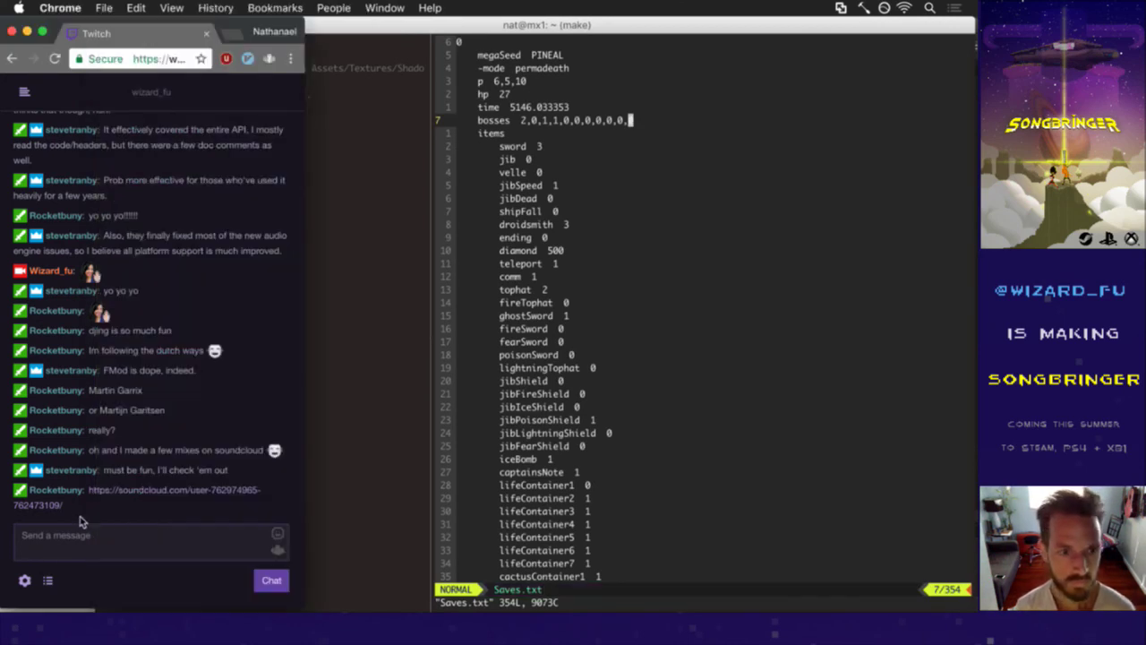
- Open the SoundCloud link posted in the stream chat, move it into its own browser window, and widen that window
{"action": "right_click", "coordinate": [183, 495]}
{"action": "left_click", "coordinate": [260, 381]}
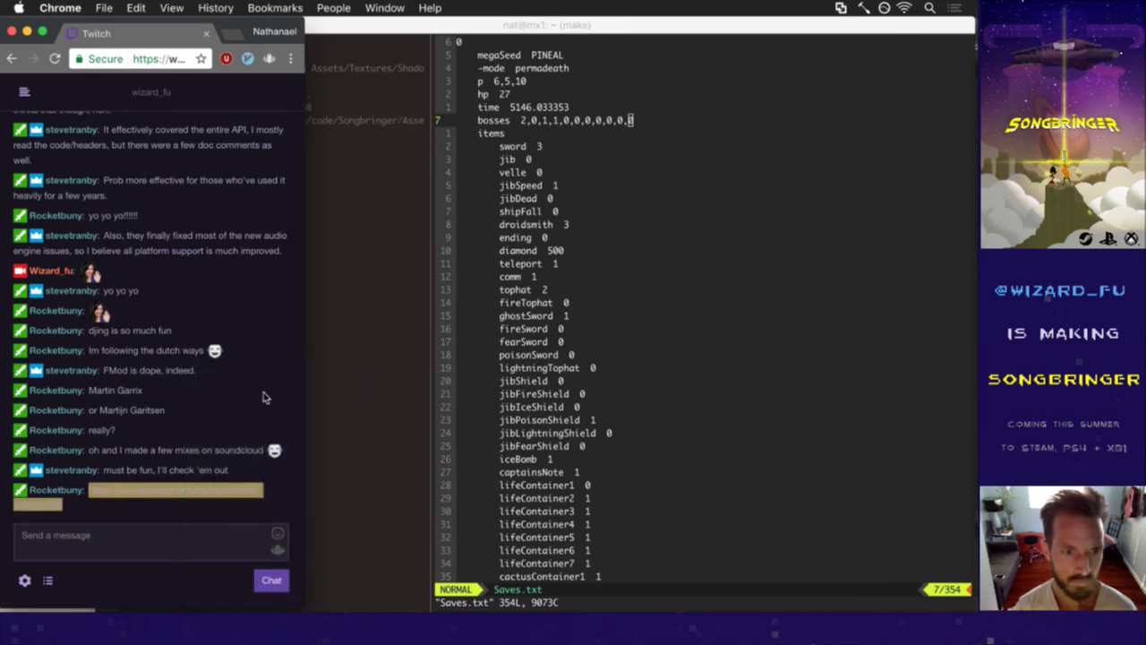
{"action": "left_click_drag", "start_coordinate": [229, 38], "coordinate": [422, 72]}
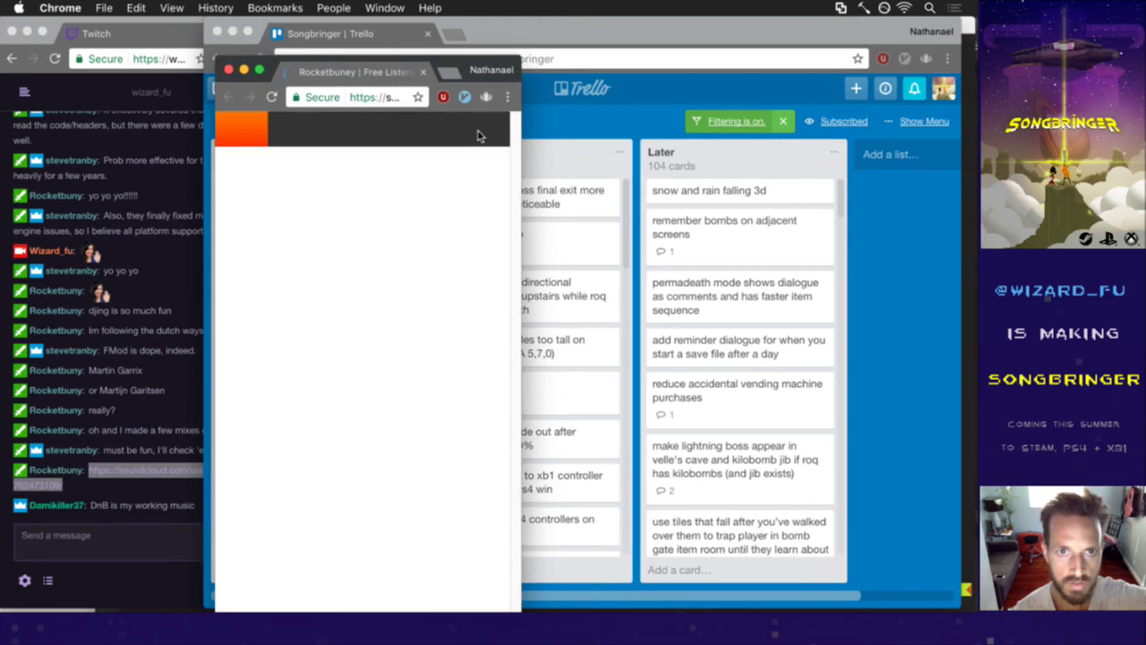
{"action": "left_click_drag", "start_coordinate": [522, 120], "coordinate": [862, 134]}
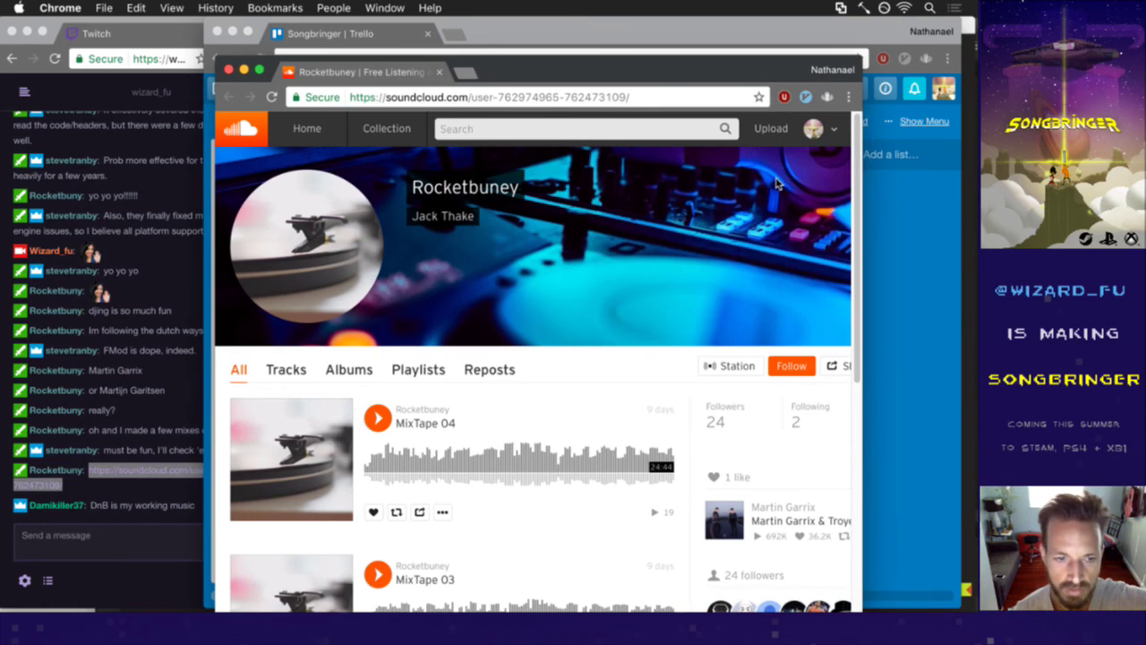
- Read the newest stream chat messages and return to the SoundCloud profile to look over its mixes
{"action": "left_click", "coordinate": [146, 489]}
{"action": "left_click_drag", "start_coordinate": [91, 505], "coordinate": [163, 507]}
{"action": "left_click", "coordinate": [207, 489]}
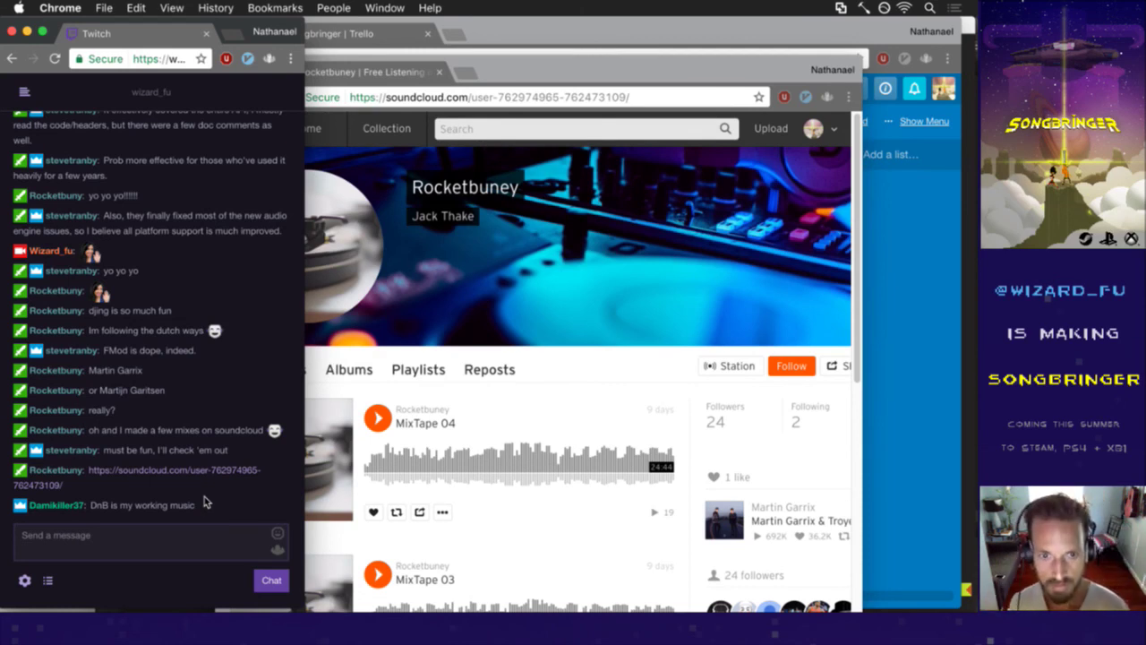
{"action": "left_click", "coordinate": [609, 78]}
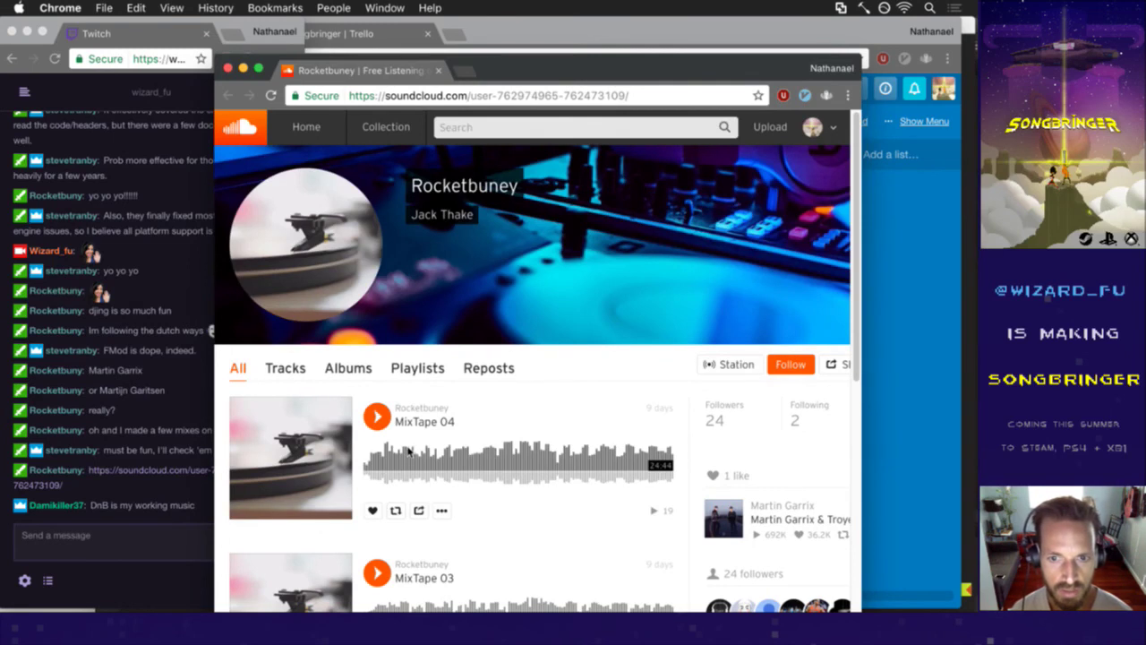
{"action": "mouse_move", "coordinate": [857, 300]}
{"action": "left_mouse_down"}
{"action": "mouse_move", "coordinate": [853, 554]}
{"action": "mouse_move", "coordinate": [838, 296]}
{"action": "left_mouse_up"}
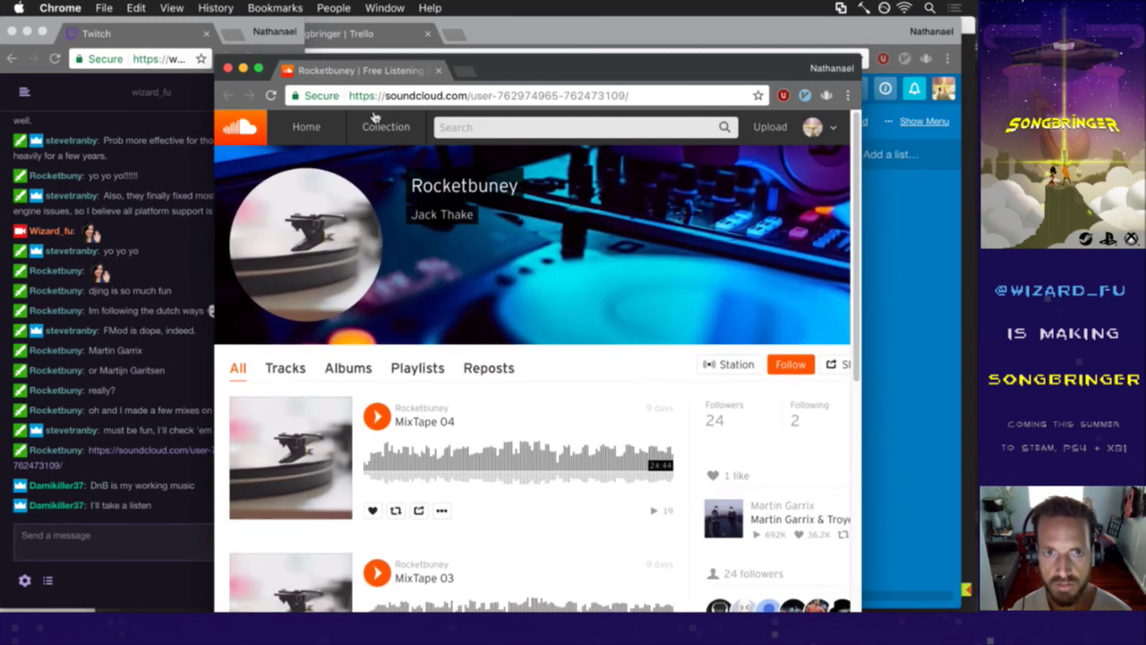
- Save the SoundCloud profile's address as a web shortcut on the desktop and close its browser window
{"action": "left_click", "coordinate": [409, 99]}
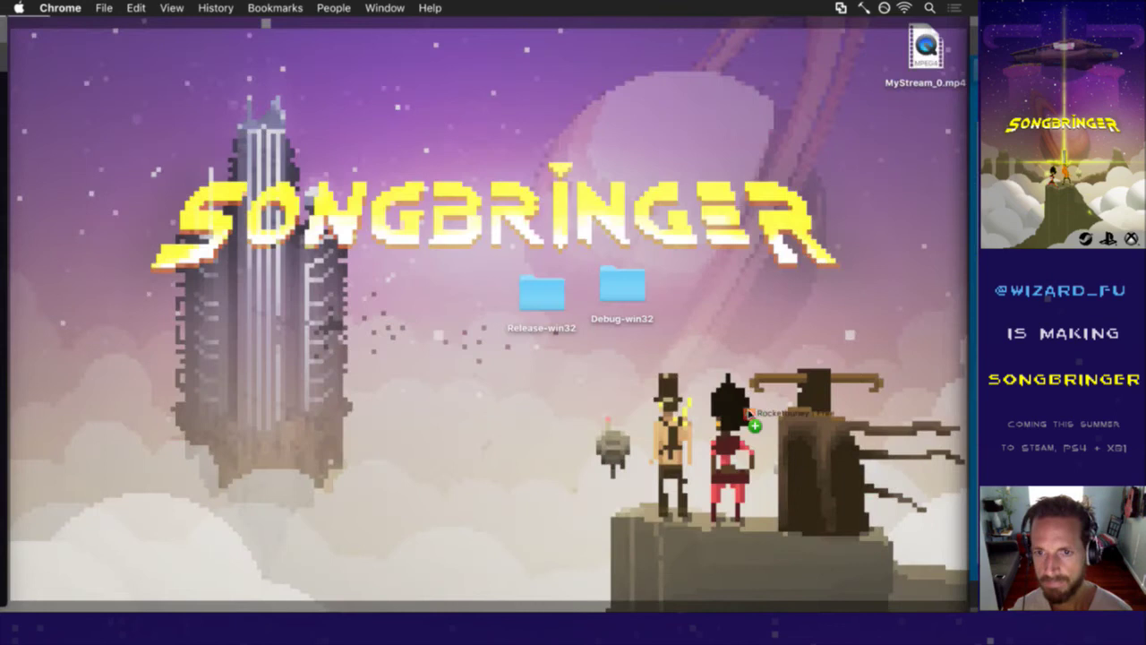
{"action": "left_click_drag", "start_coordinate": [748, 412], "coordinate": [756, 383]}
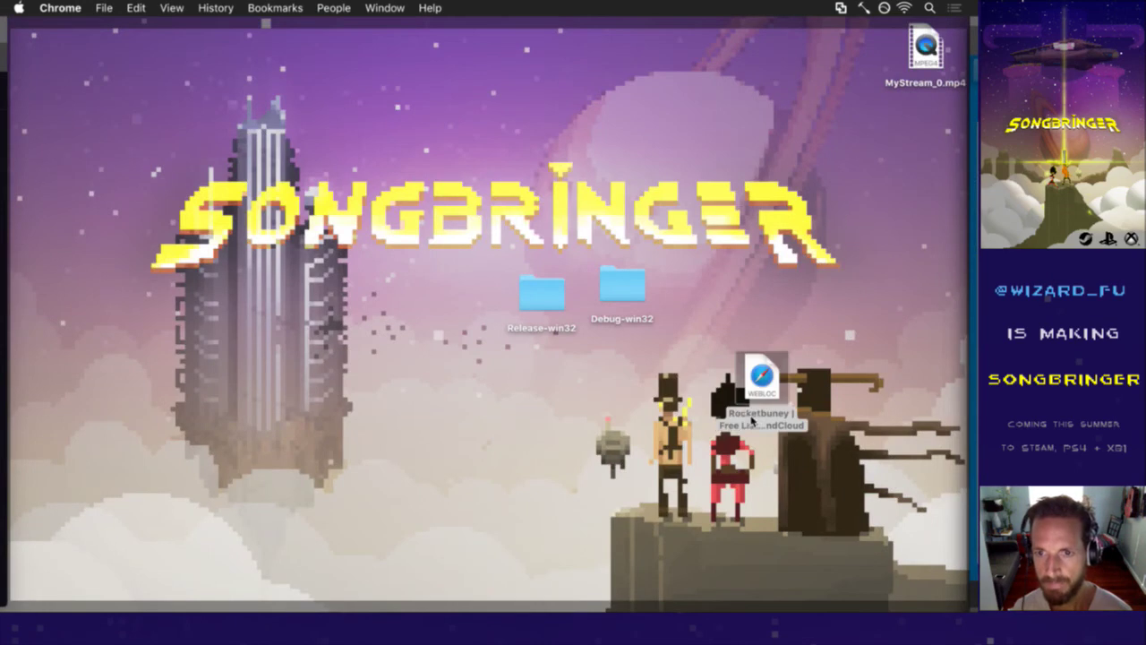
{"action": "double_click", "coordinate": [760, 379]}
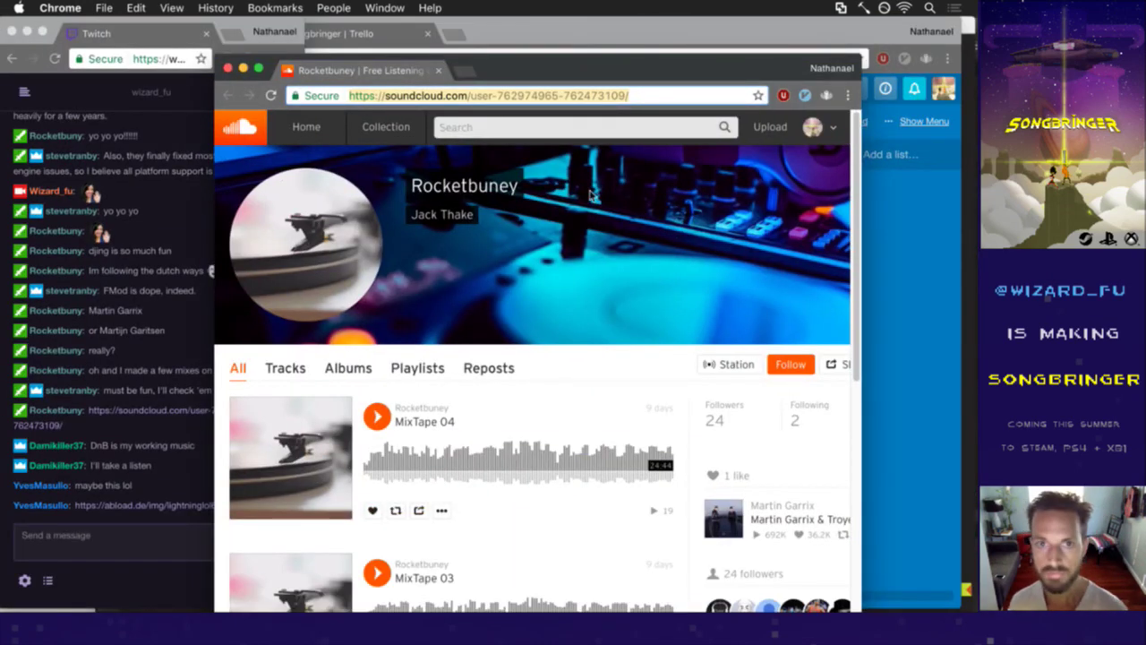
{"action": "left_click_drag", "start_coordinate": [518, 64], "coordinate": [512, 45]}
{"action": "key", "text": "super+w"}
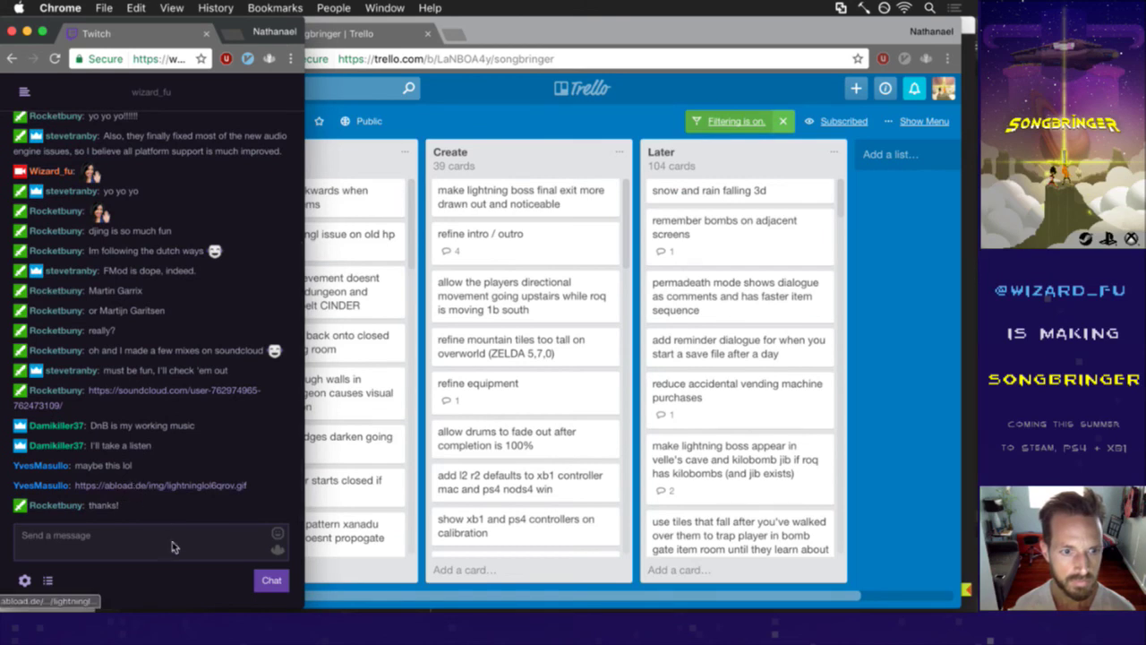
- Open the abload.de lightning GIF linked in the chat, view it in its own window, and close it
{"action": "left_click", "coordinate": [145, 486]}
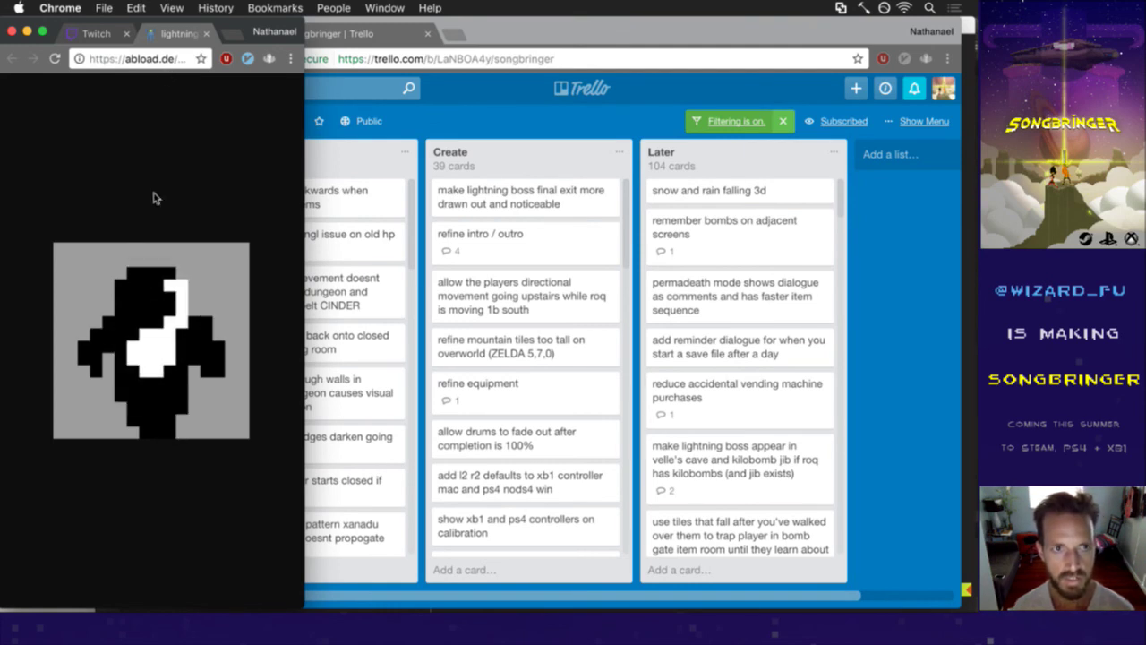
{"action": "left_click_drag", "start_coordinate": [179, 33], "coordinate": [473, 93]}
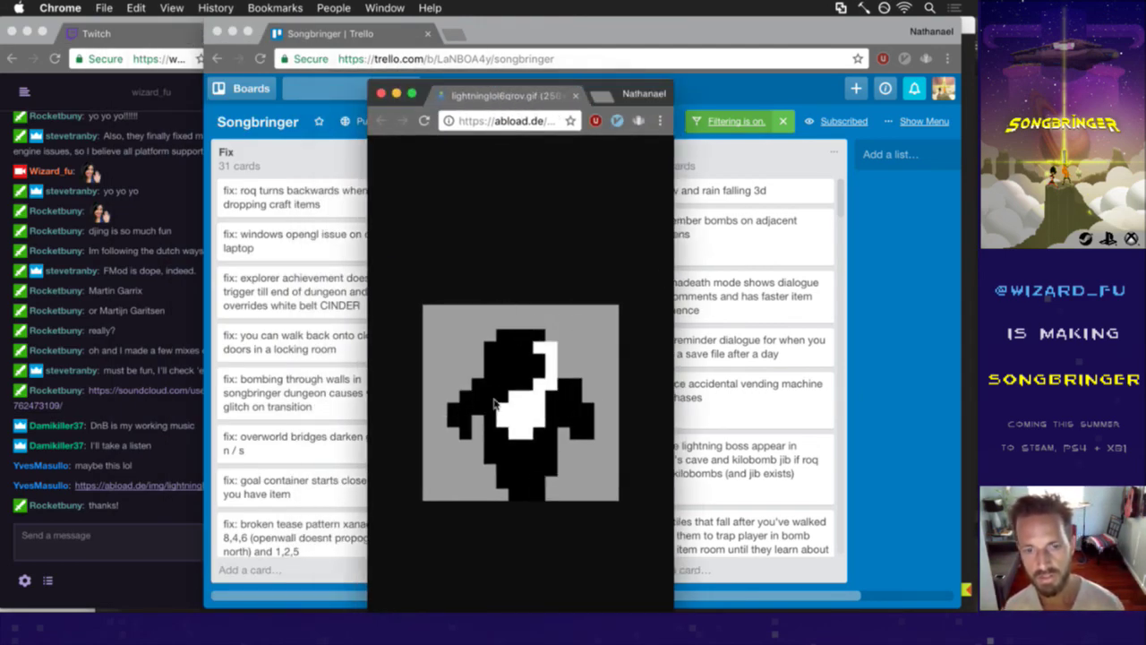
{"action": "left_click", "coordinate": [380, 93]}
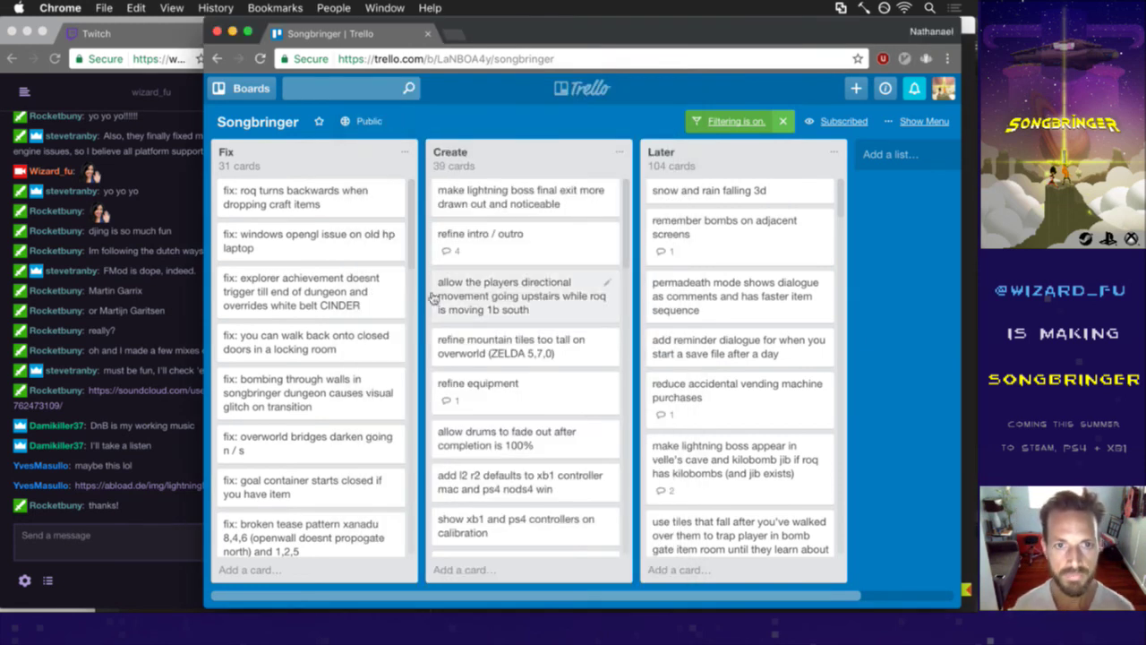
- Switch to Photoshop, step through release animation frames 3 to 8 and back to 6, and save LightningBossRelease.psd
{"action": "key", "text": "super+Tab"}
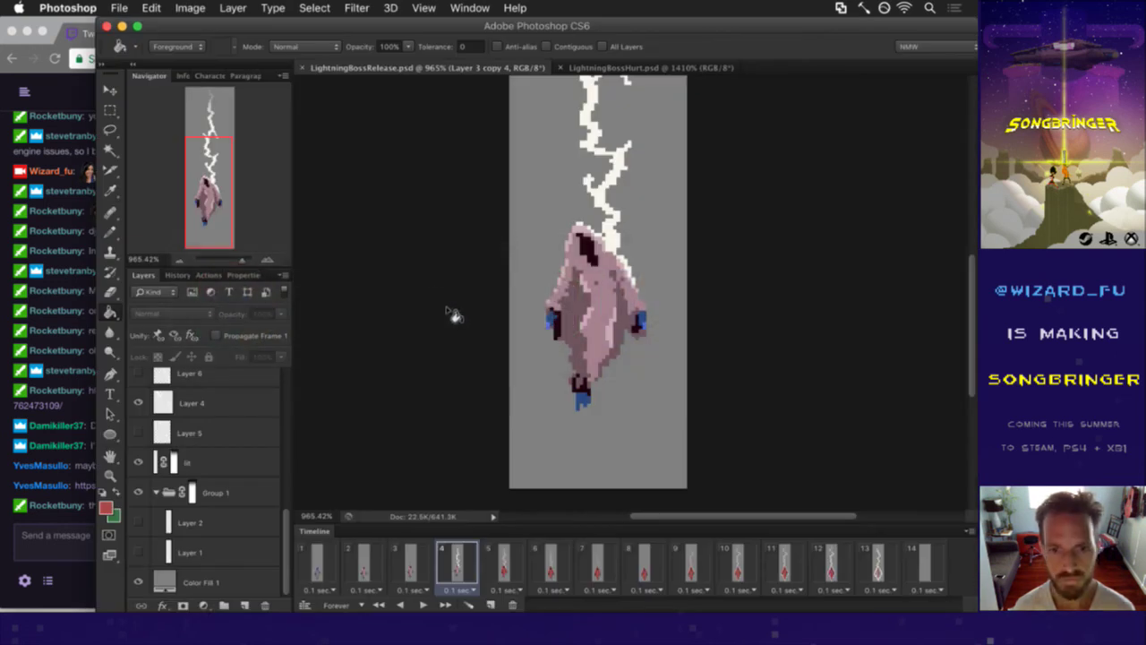
{"action": "left_click", "coordinate": [413, 556]}
{"action": "left_click", "coordinate": [465, 559]}
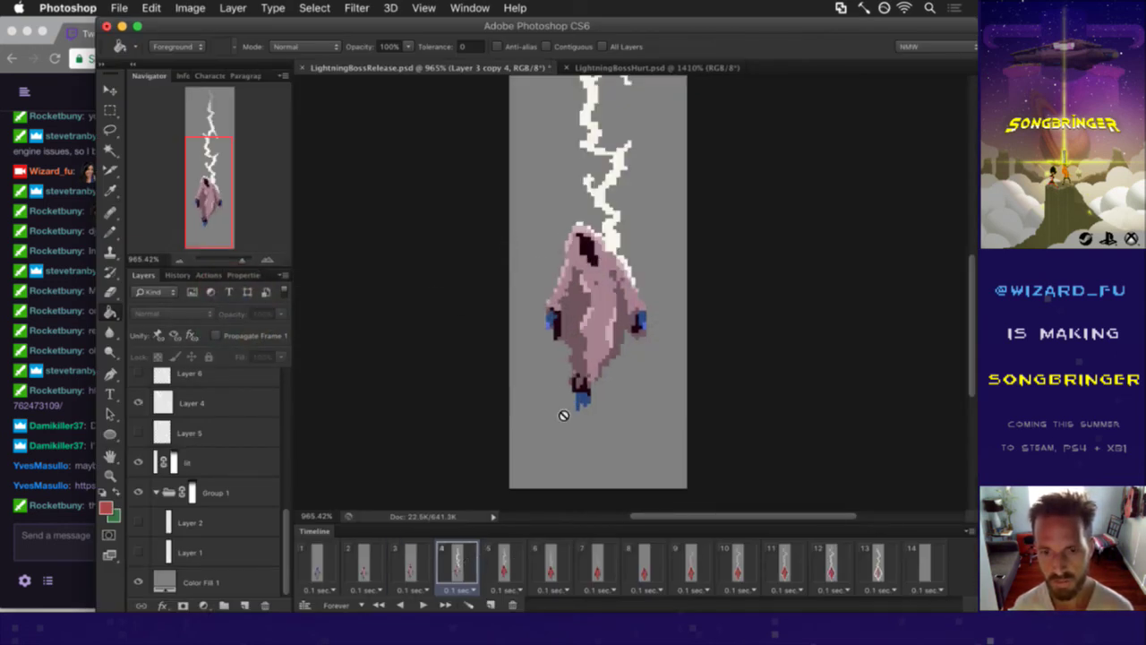
{"action": "left_click", "coordinate": [504, 566]}
{"action": "left_click", "coordinate": [550, 564]}
{"action": "left_click", "coordinate": [594, 563]}
{"action": "left_click", "coordinate": [625, 563]}
{"action": "left_click", "coordinate": [591, 562]}
{"action": "left_click", "coordinate": [550, 564]}
{"action": "key", "text": "super+s"}
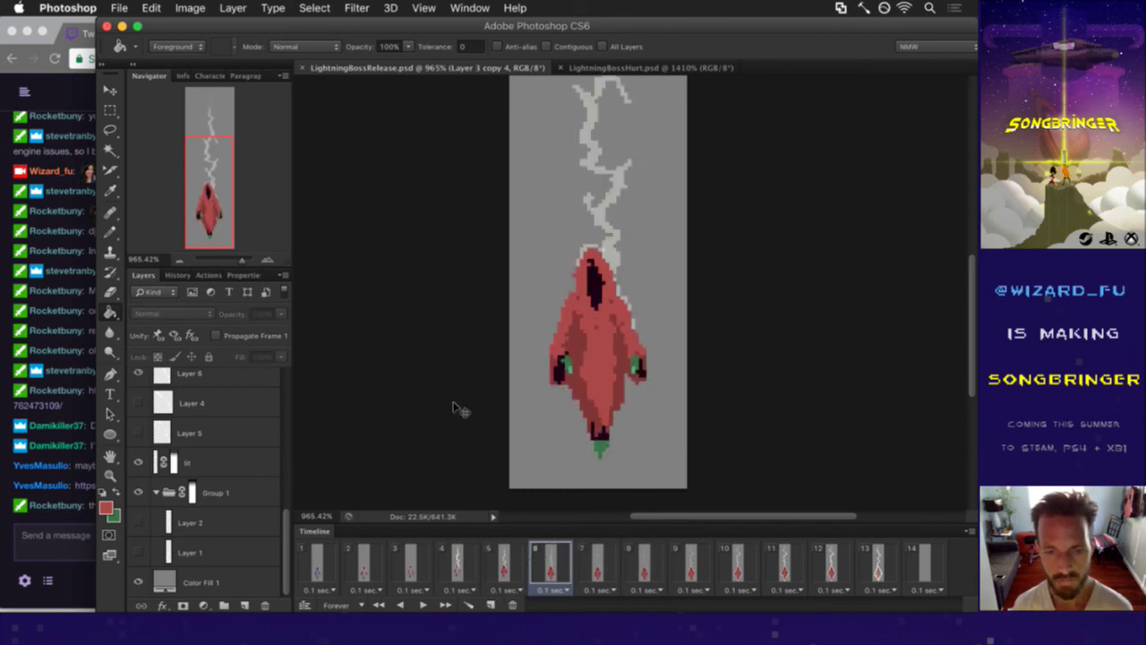
- Check the stream chat, switch to iTerm2, and write Saves.txt with the :up command for the game test
{"action": "key", "text": "super+Tab"}
{"action": "left_click", "coordinate": [437, 328]}
{"action": "left_click", "coordinate": [87, 516]}
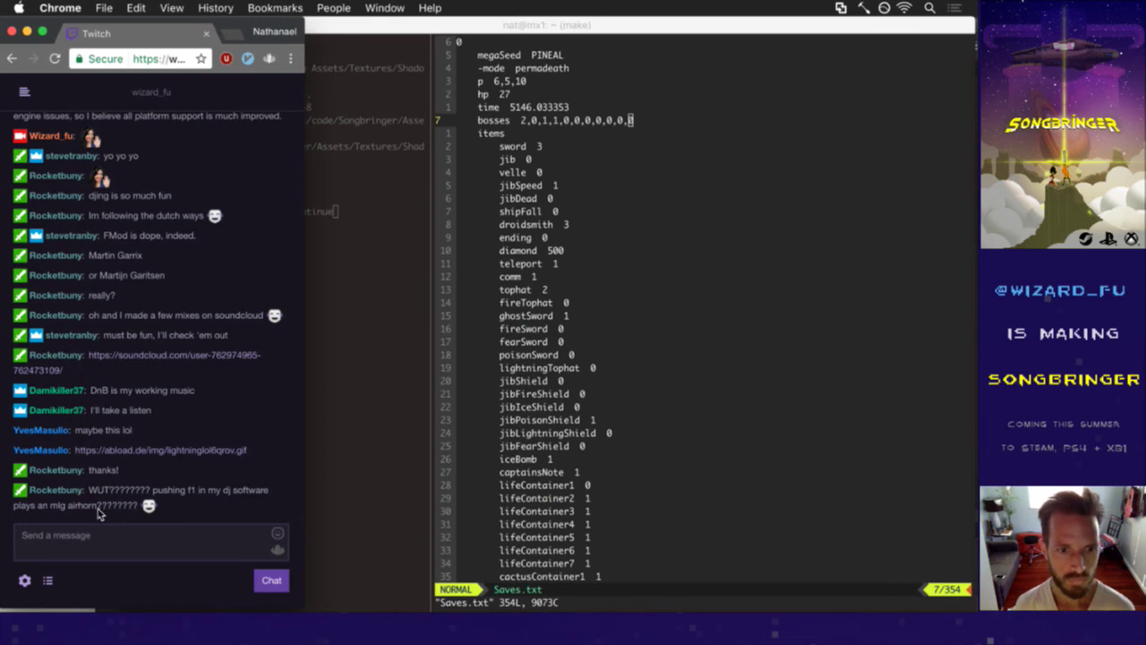
{"action": "left_click", "coordinate": [552, 417]}
{"action": "type", "text": ":noh"}
{"action": "key", "text": "Return"}
{"action": "type", "text": ":up"}
{"action": "key", "text": "Return"}
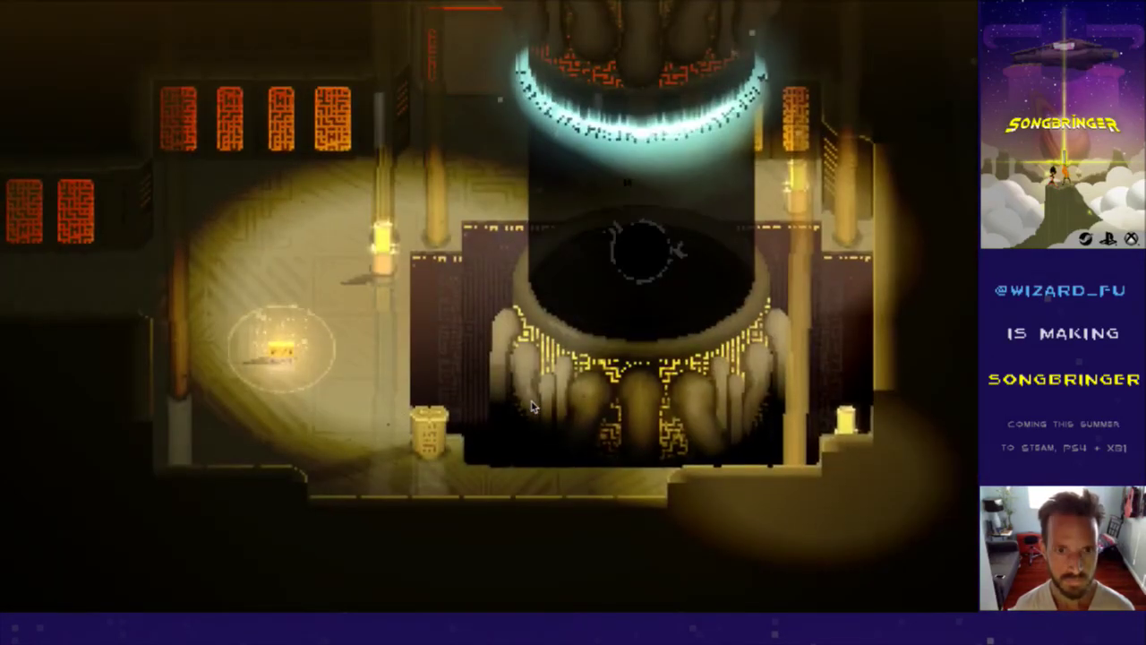
- Return from the game to iTerm2 and set the last value of the bosses line in Saves.txt to 0
{"action": "key", "text": "super+Tab"}
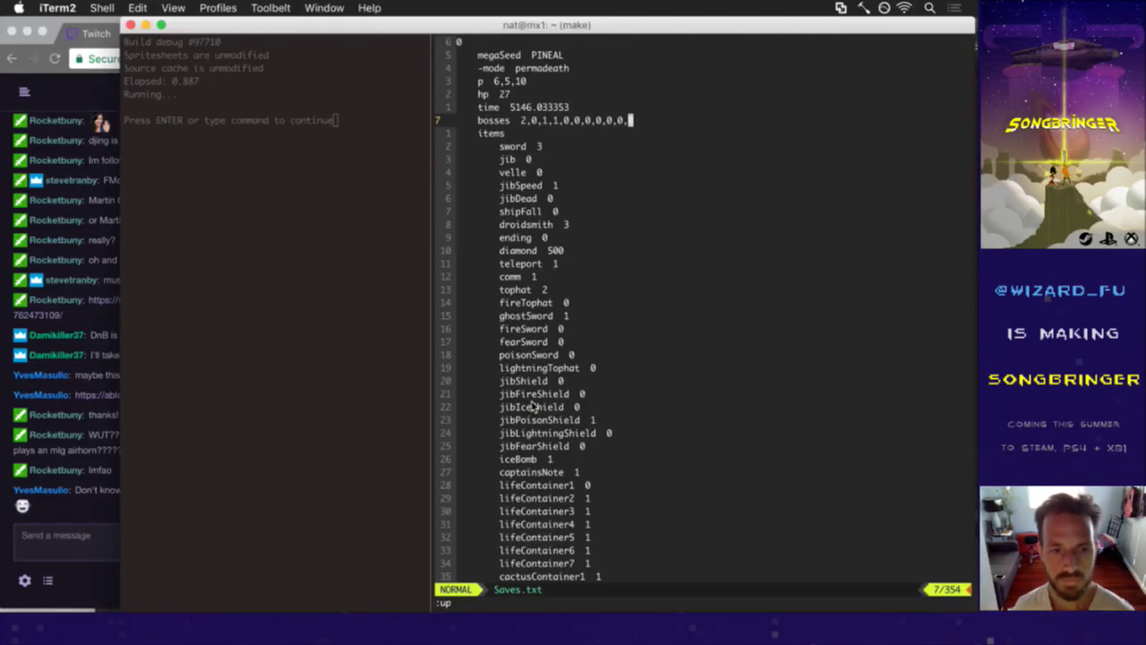
{"action": "key", "text": "j"}
{"action": "key", "text": "b"}
{"action": "key", "text": "0"}
{"action": "key", "text": "k"}
{"action": "key", "text": "$"}
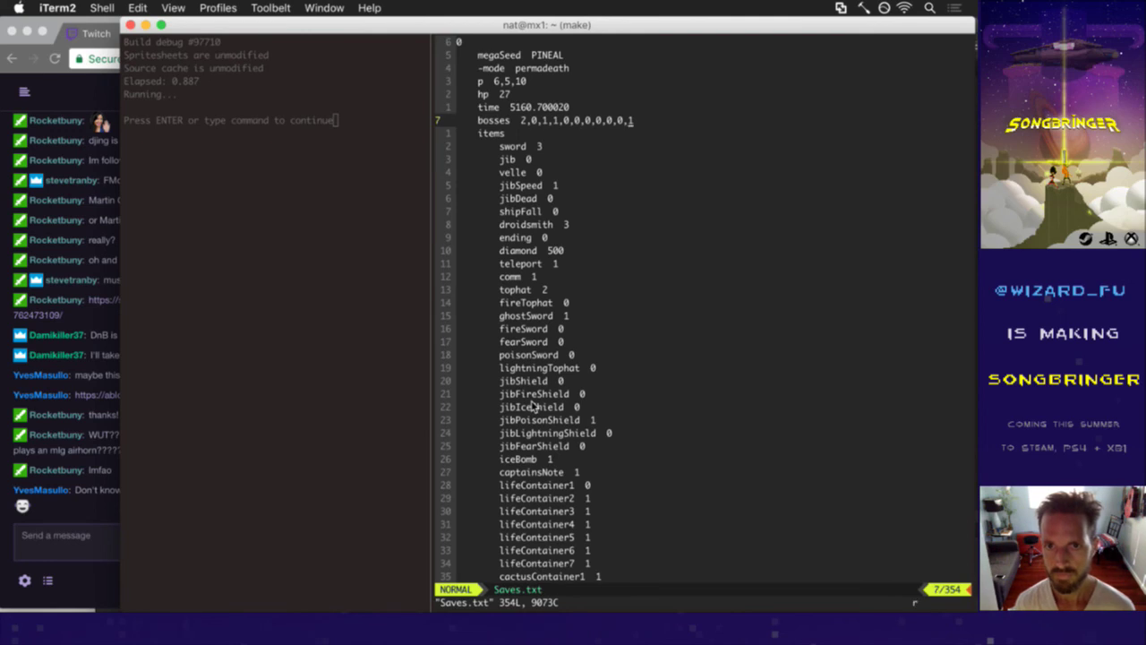
{"action": "key", "text": "x"}
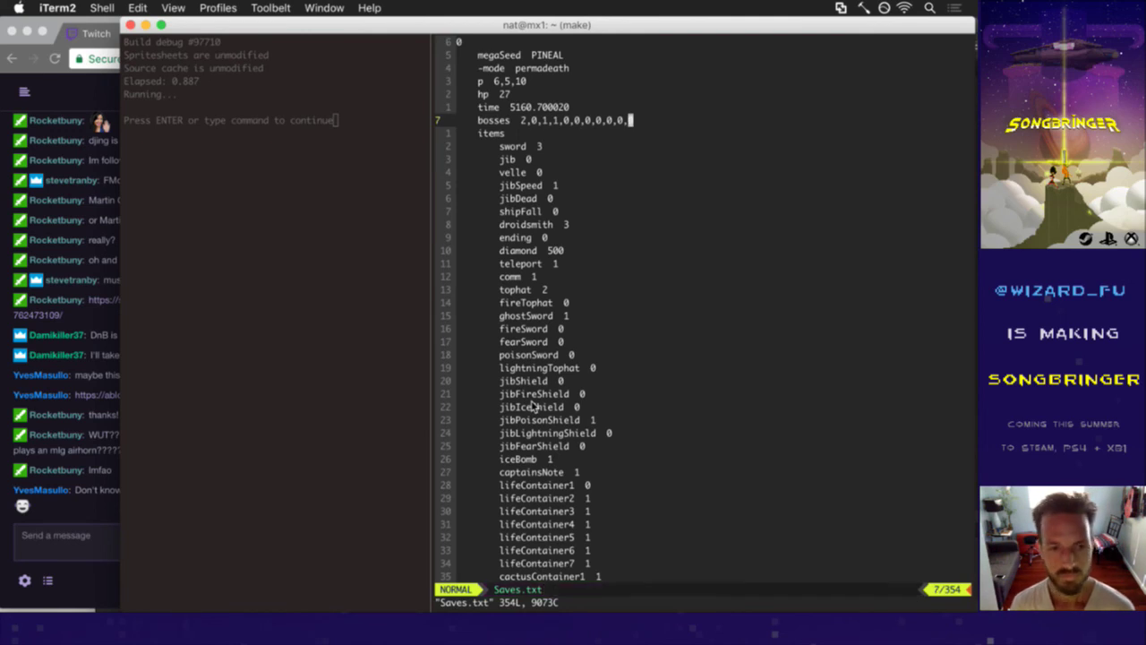
- Check the stream chat, switch to Photoshop, and step through frames 3 to 7 before returning to frame 4
{"action": "left_click", "coordinate": [48, 465]}
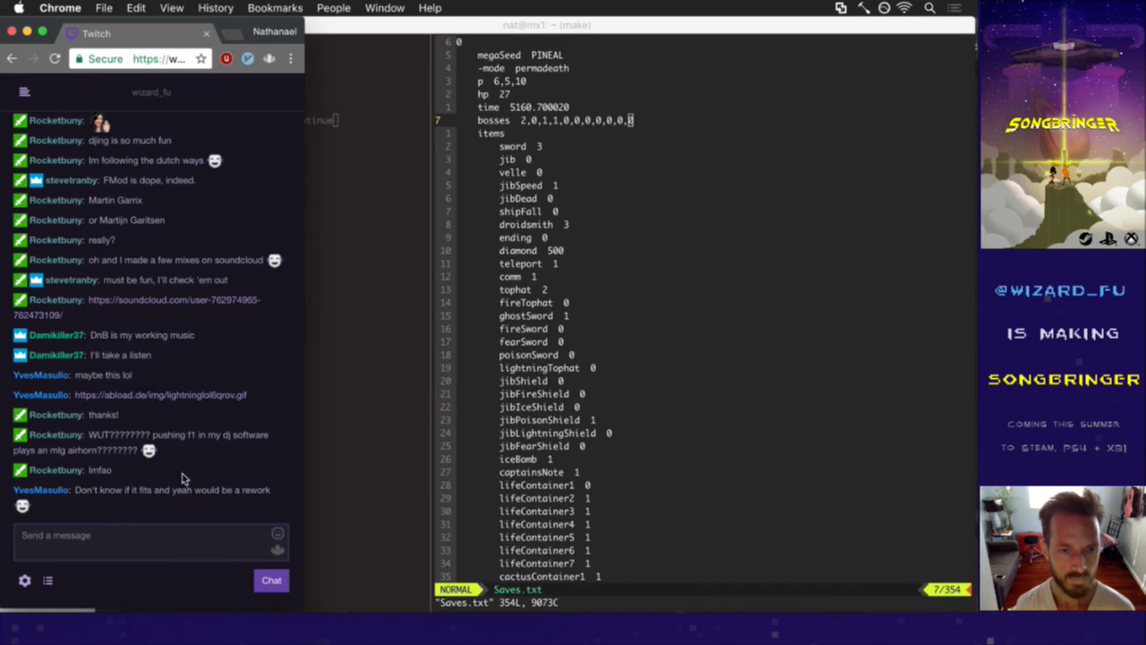
{"action": "key", "text": "super+Tab"}
{"action": "key", "text": "super+Tab"}
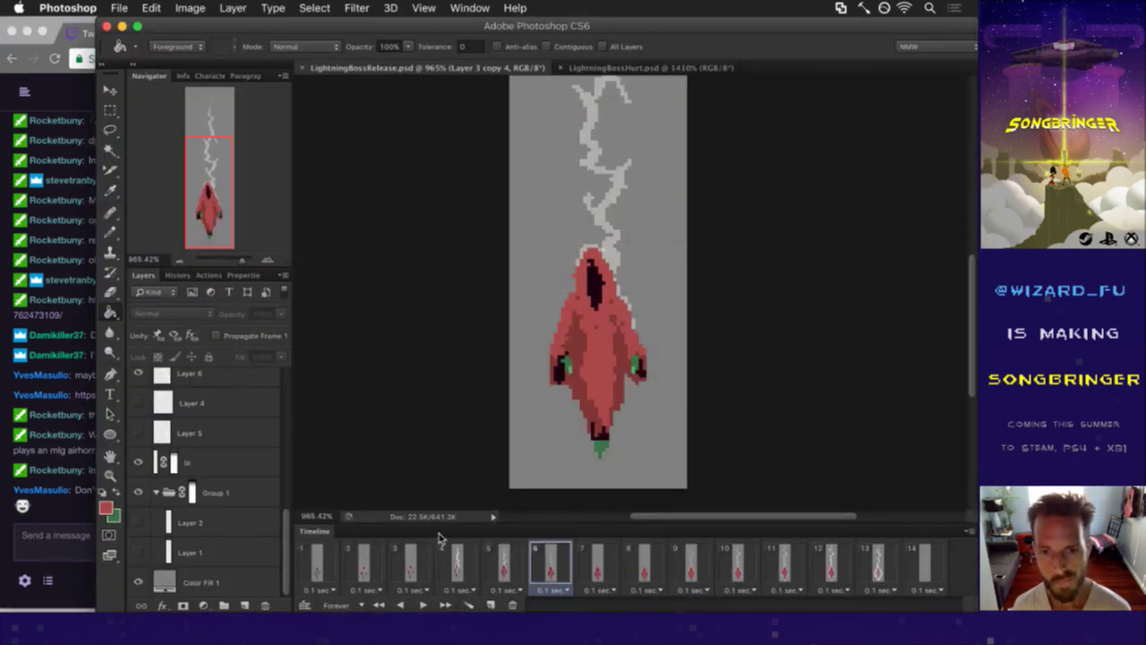
{"action": "left_click", "coordinate": [412, 562]}
{"action": "left_click", "coordinate": [462, 562]}
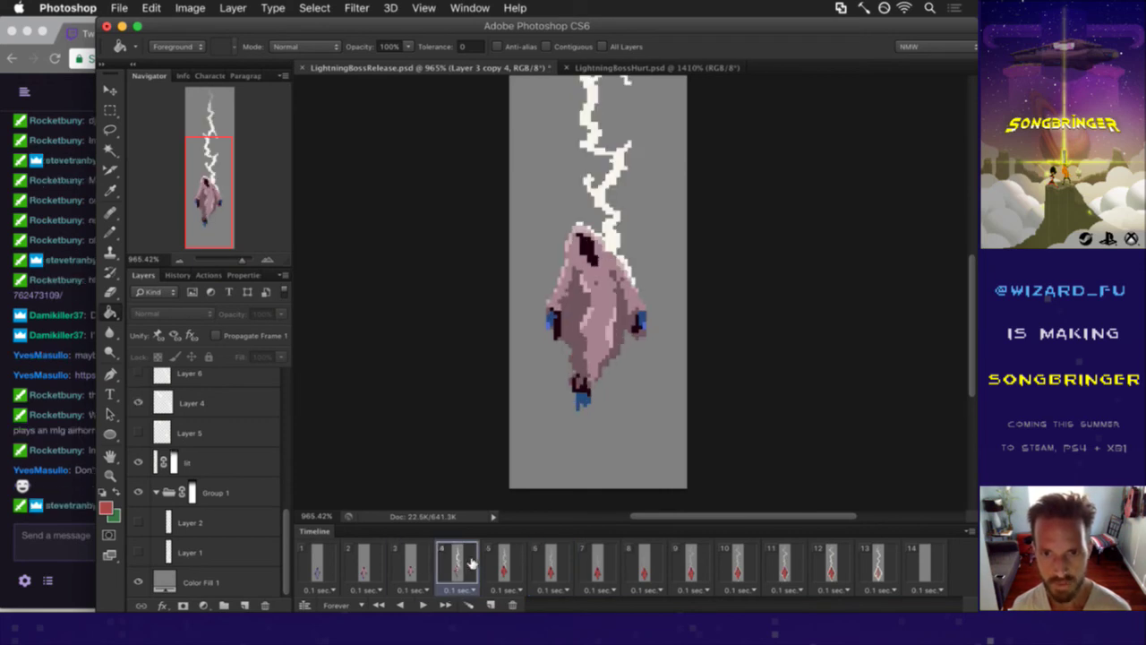
{"action": "left_click", "coordinate": [517, 569]}
{"action": "left_click", "coordinate": [551, 564]}
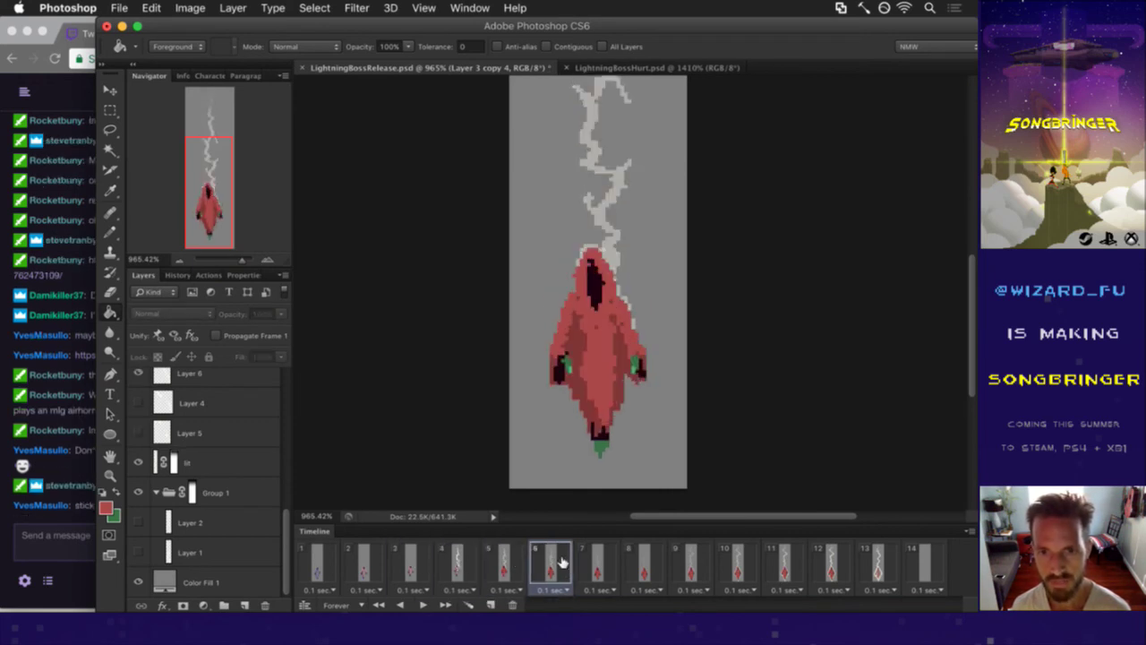
{"action": "left_click", "coordinate": [595, 566]}
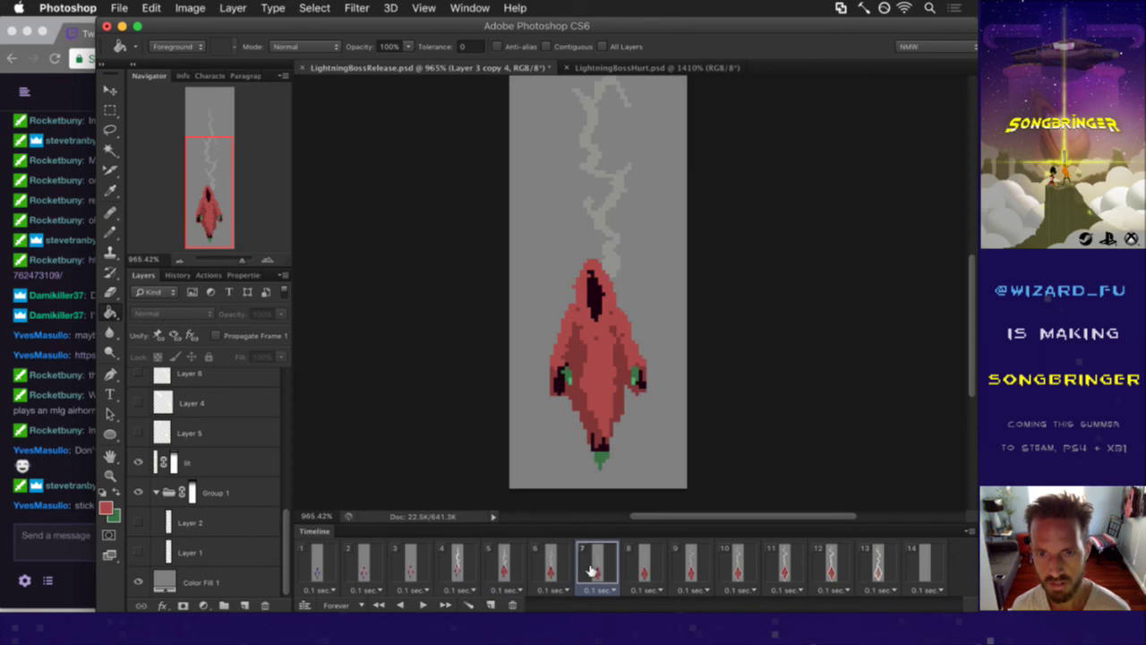
{"action": "left_click", "coordinate": [461, 560]}
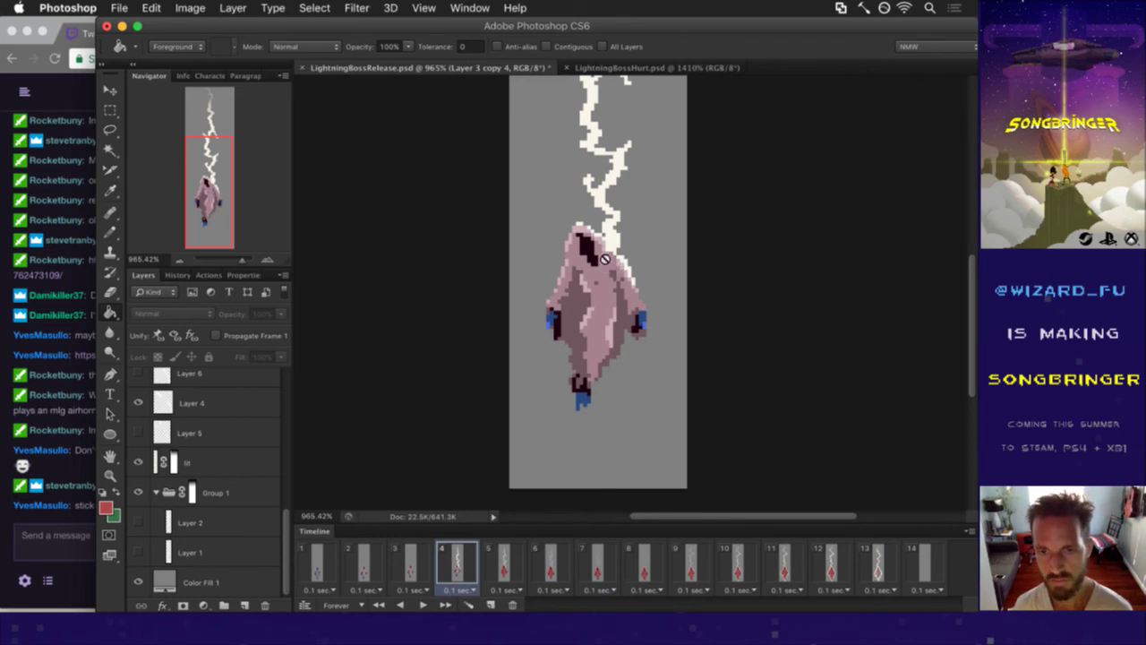
- On frame 5, add a new layer above Layer 3 copy 5 and turn off Propagate Frame 1 for it
{"action": "left_click", "coordinate": [517, 555]}
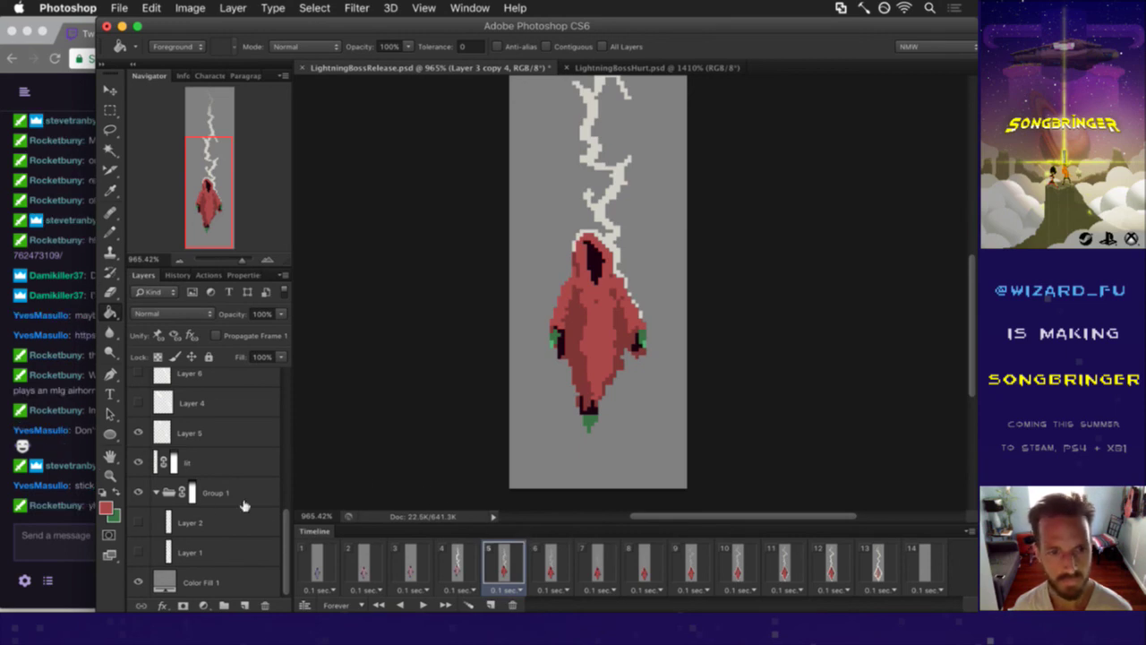
{"action": "scroll", "coordinate": [281, 461], "scroll_direction": "up", "scroll_amount": 10}
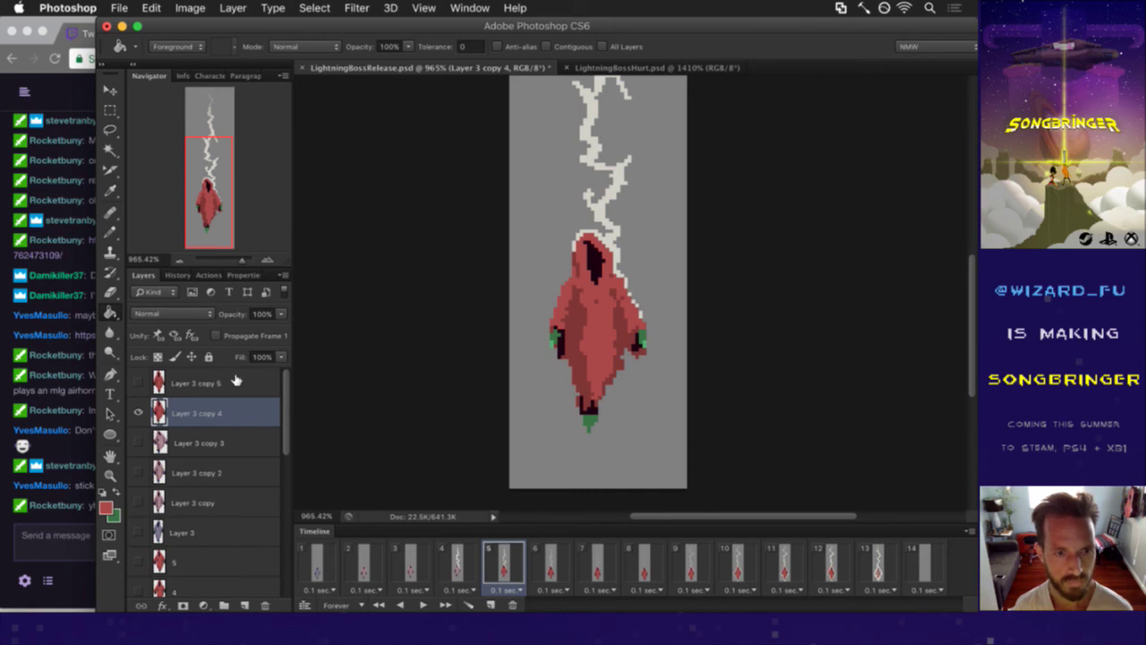
{"action": "left_click", "coordinate": [235, 382]}
{"action": "left_click", "coordinate": [75, 529]}
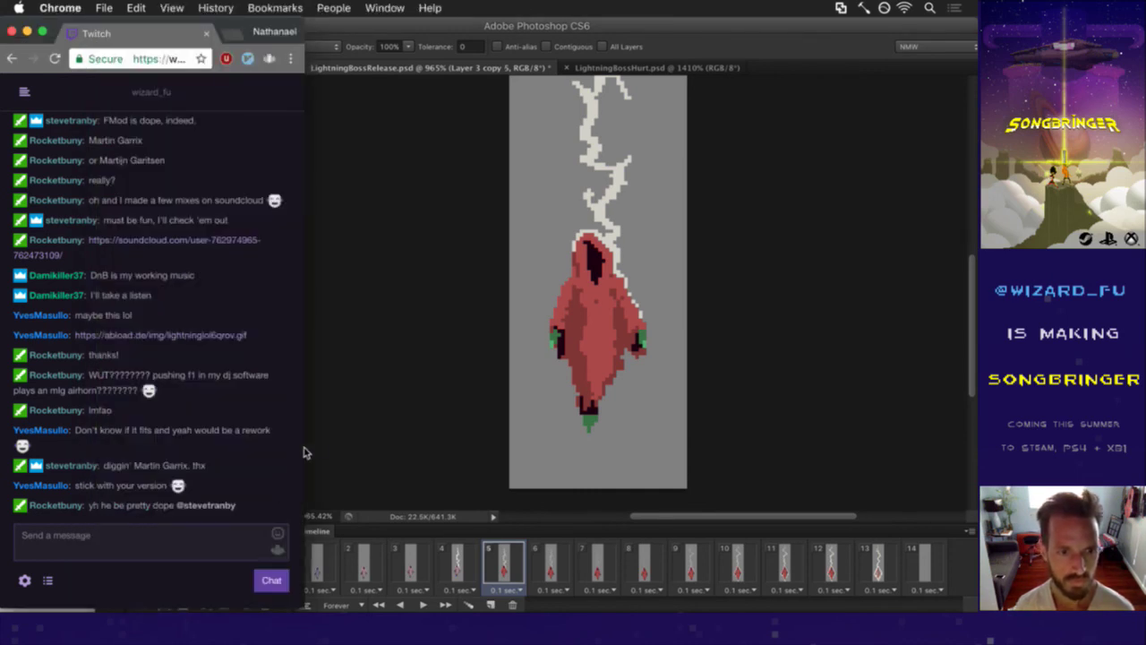
{"action": "left_click", "coordinate": [357, 429]}
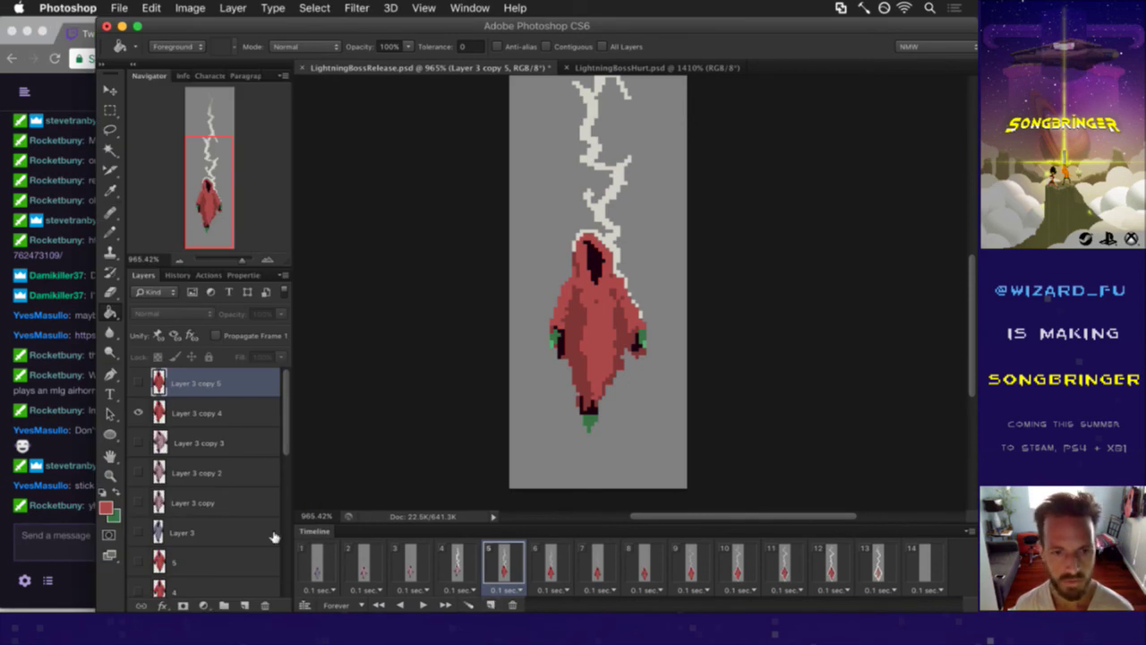
{"action": "left_click", "coordinate": [245, 605]}
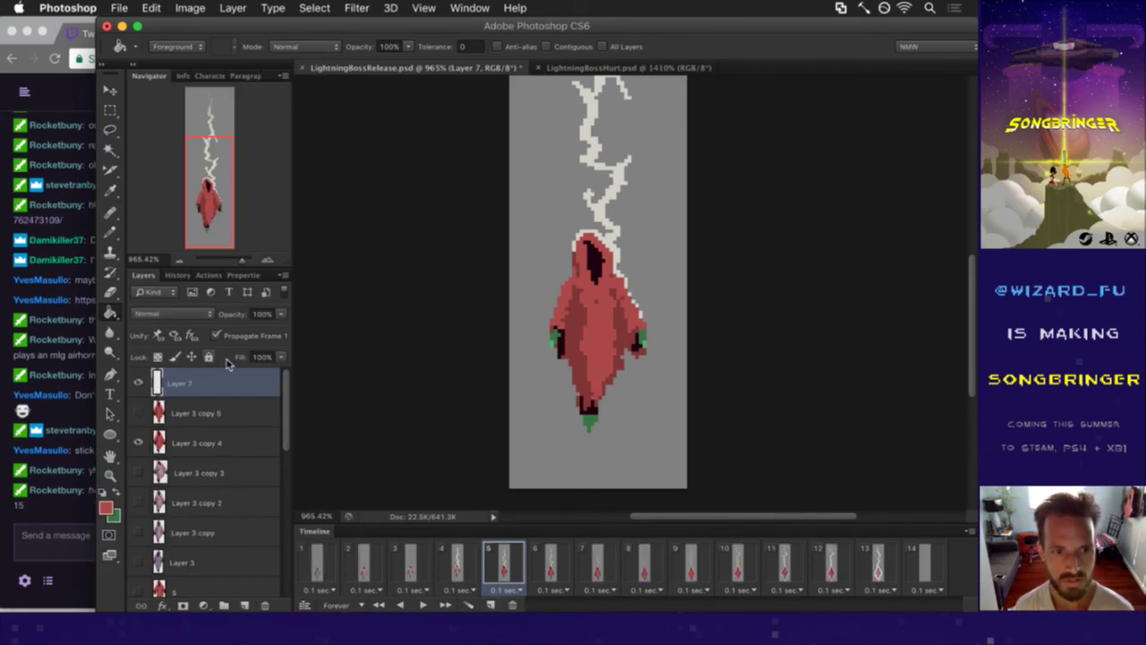
{"action": "left_click", "coordinate": [216, 335]}
- Sample the lightning bolt's off-white as the foreground colour with Color Fill 1 hidden, and show that background layer again
{"action": "key", "text": "b"}
{"action": "key", "text": "i"}
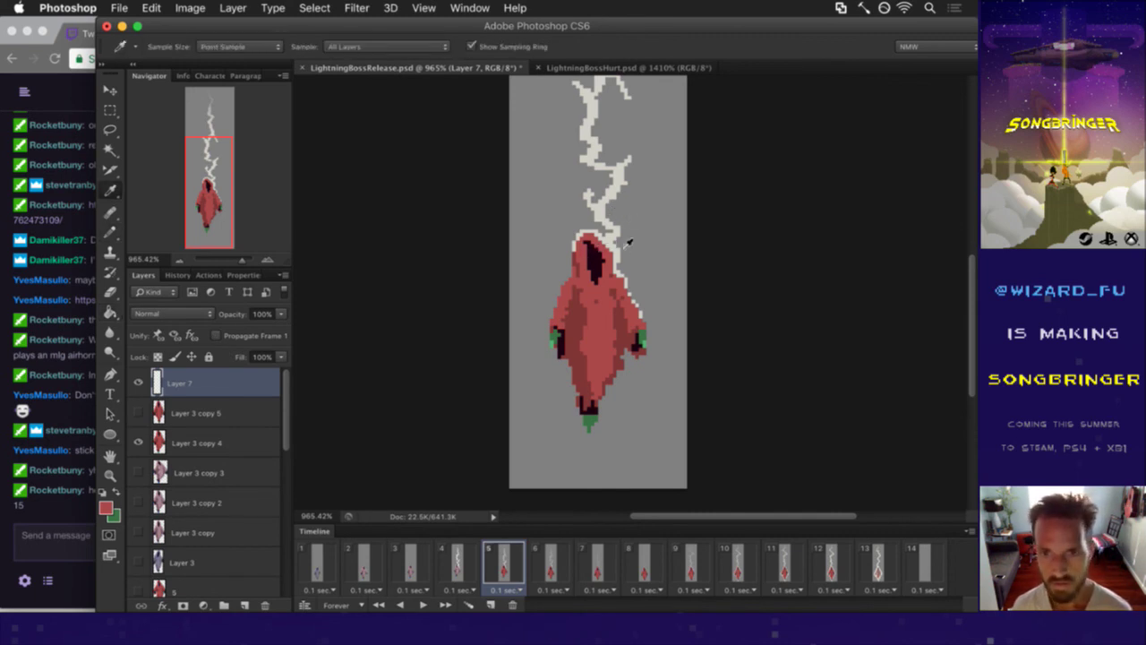
{"action": "scroll", "coordinate": [278, 430], "scroll_direction": "down", "scroll_amount": 5}
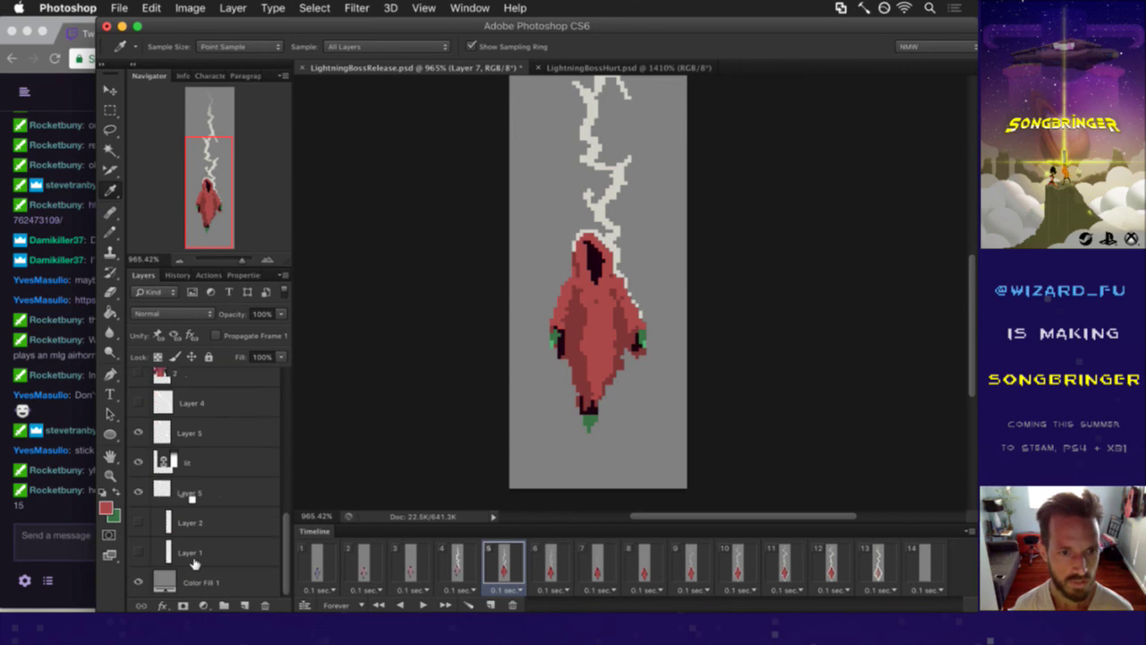
{"action": "left_click", "coordinate": [138, 581]}
{"action": "left_click", "coordinate": [609, 227]}
{"action": "left_click", "coordinate": [138, 580]}
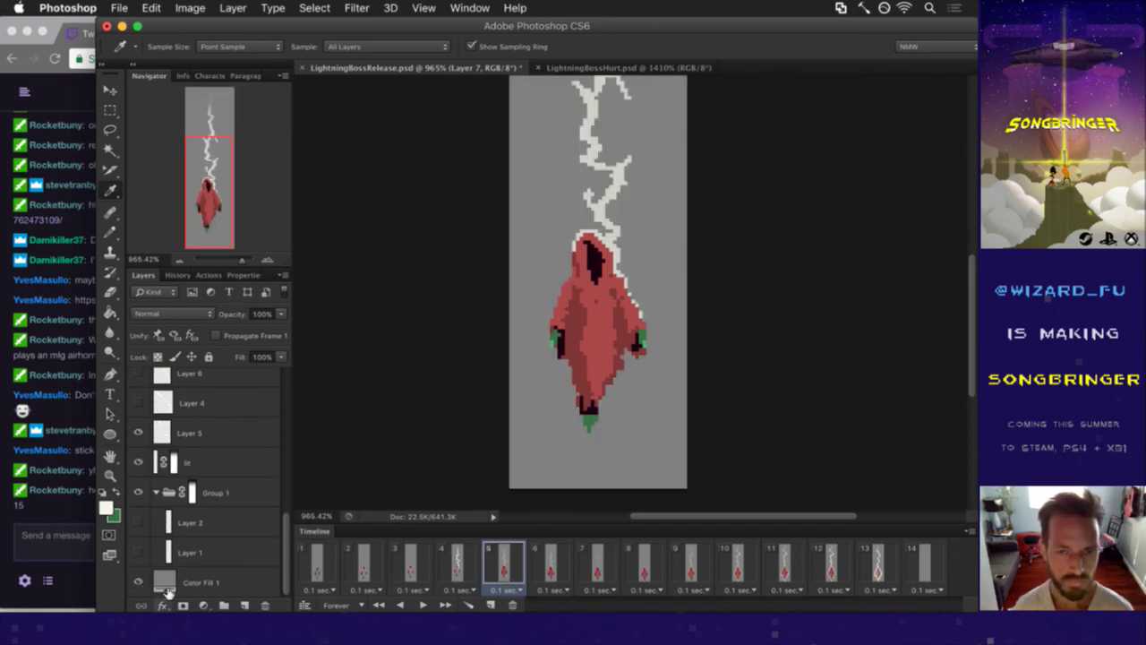
- Check the stream chat, return to Photoshop, and draw off-white highlights around the robe's collar and shoulders on Layer 7 in frame 5
{"action": "left_click", "coordinate": [50, 550]}
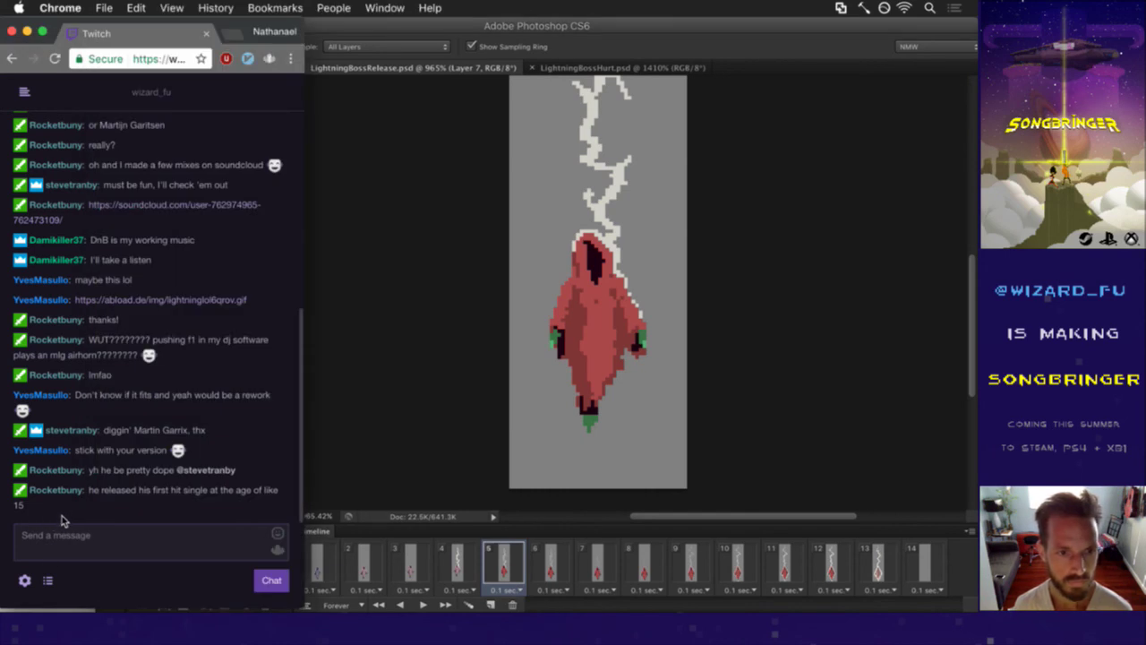
{"action": "left_click", "coordinate": [403, 399]}
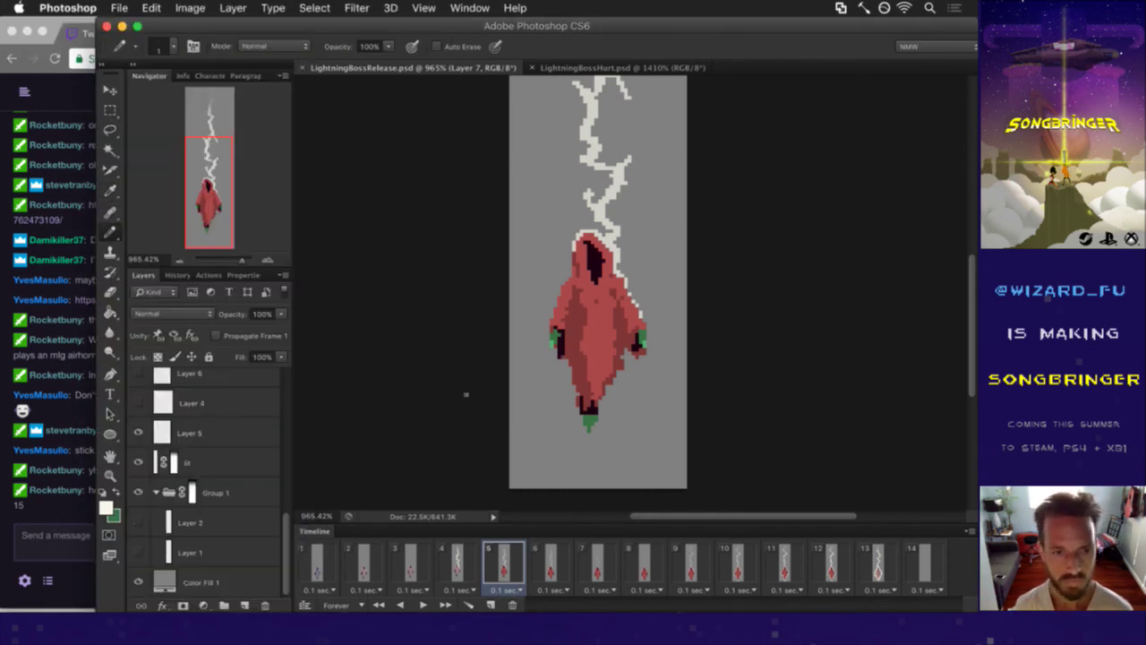
{"action": "left_click_drag", "start_coordinate": [285, 528], "coordinate": [284, 385]}
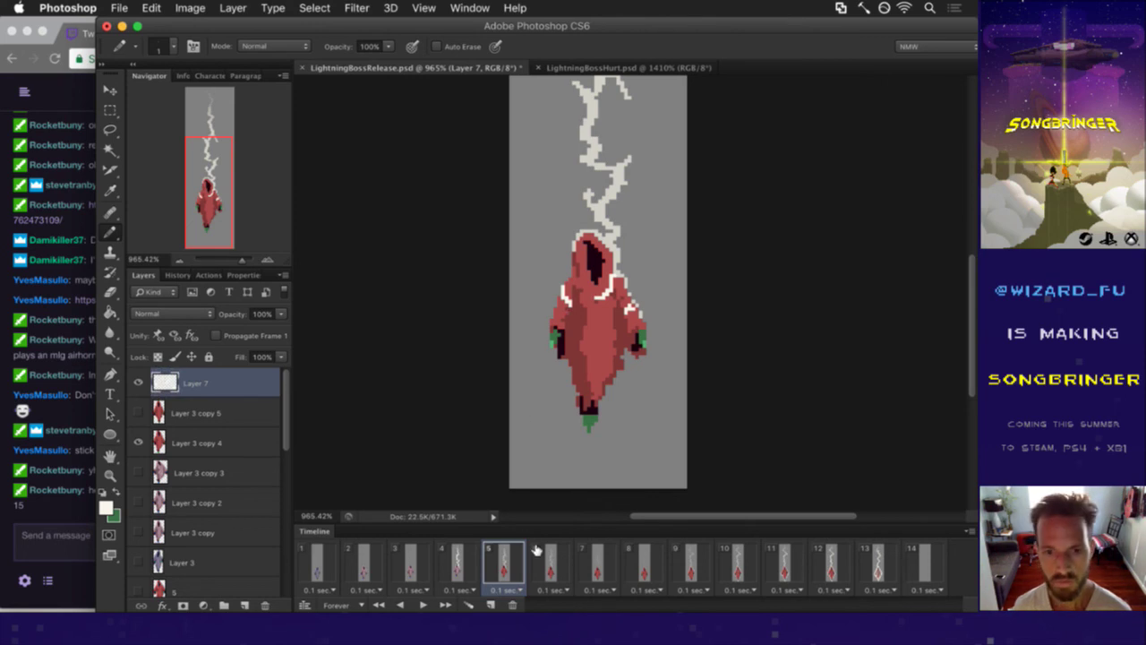
- Compare frames 4 to 6, set Layer 7's opacity to 70% on frame 5, and save the file
{"action": "left_click", "coordinate": [457, 562]}
{"action": "left_click", "coordinate": [504, 562]}
{"action": "left_click", "coordinate": [551, 566]}
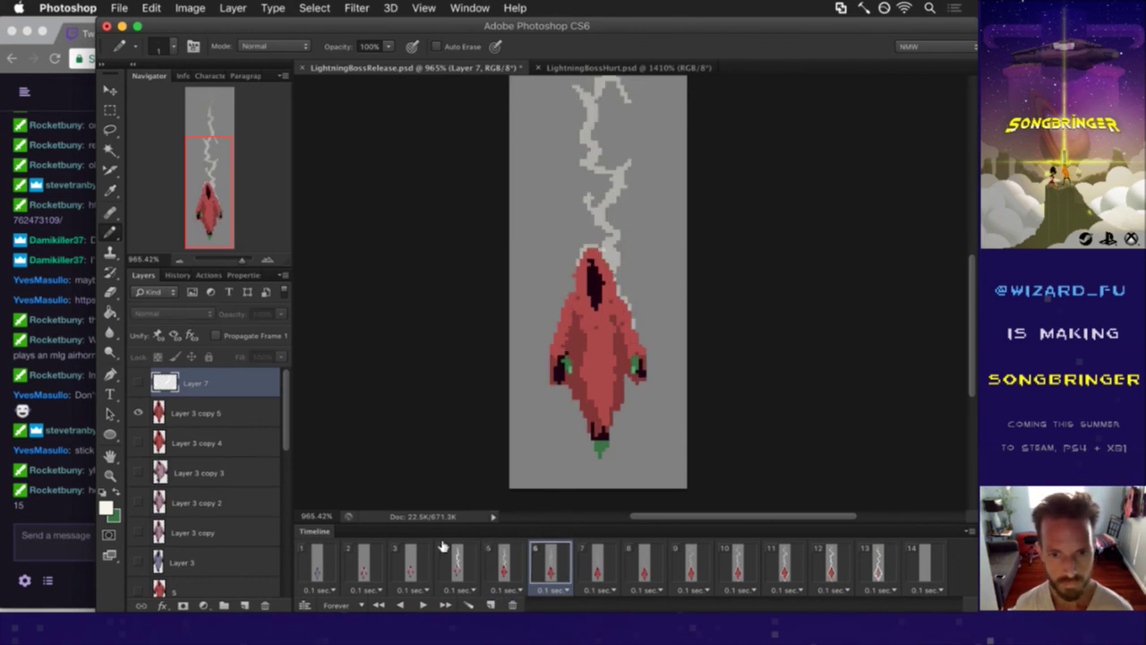
{"action": "left_click", "coordinate": [458, 562]}
{"action": "left_click", "coordinate": [515, 562]}
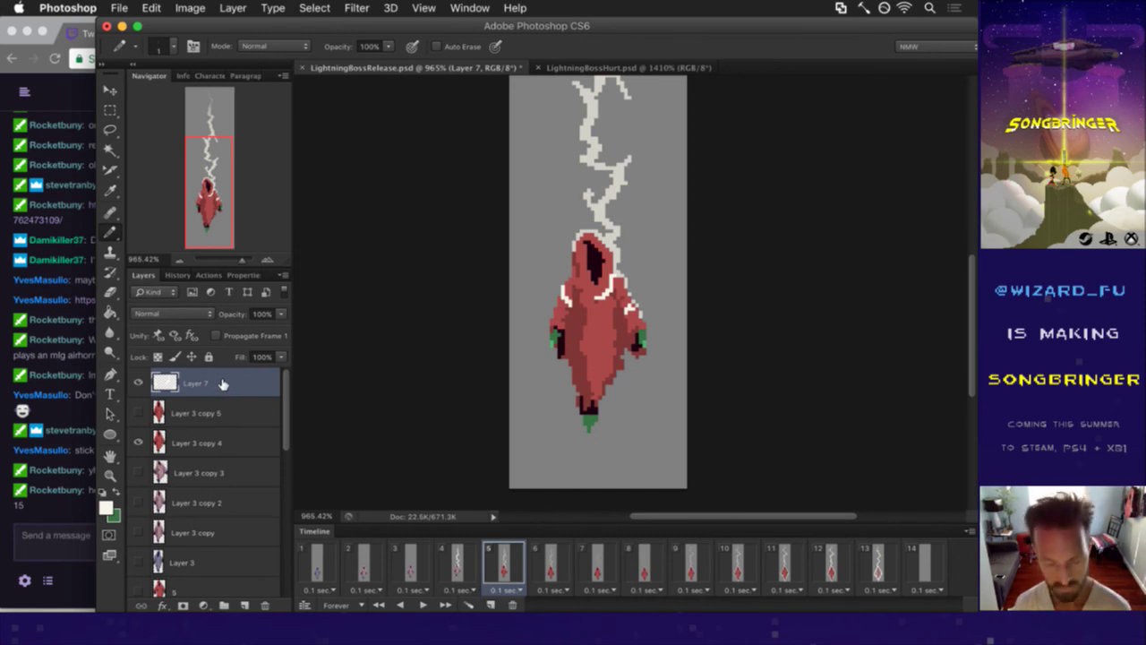
{"action": "key", "text": "m"}
{"action": "key", "text": "7"}
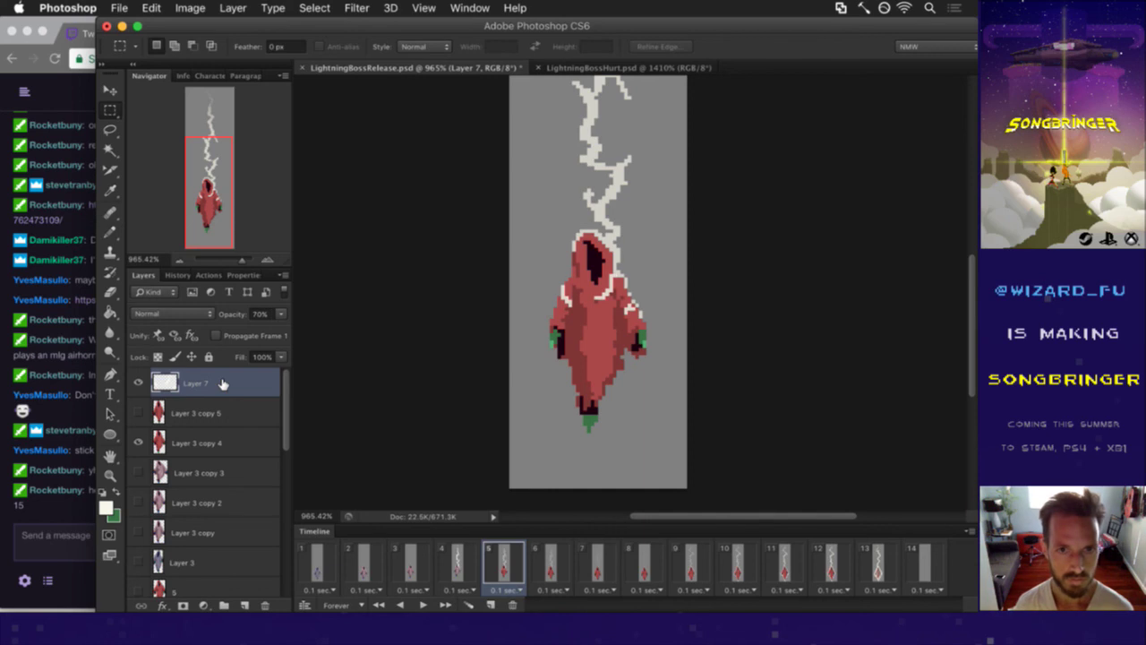
{"action": "key", "text": "super+s"}
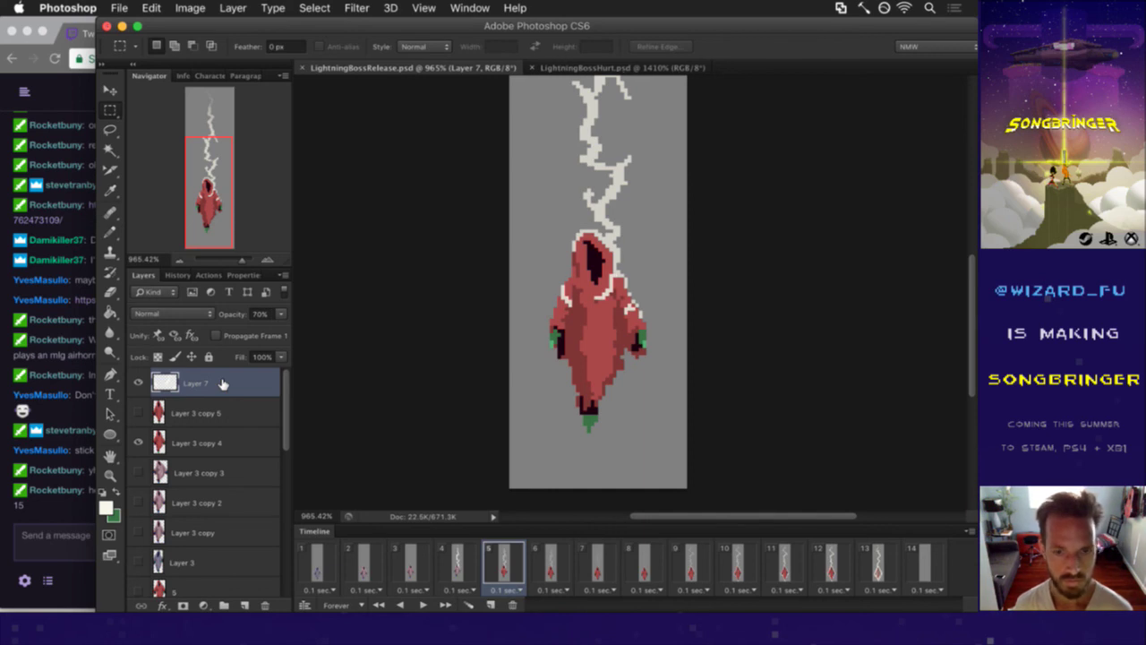
- On frame 6, duplicate Layer 7, move the copy down to the robe's shoulders, and select its left-shoulder highlight for adjustment
{"action": "left_click", "coordinate": [553, 562]}
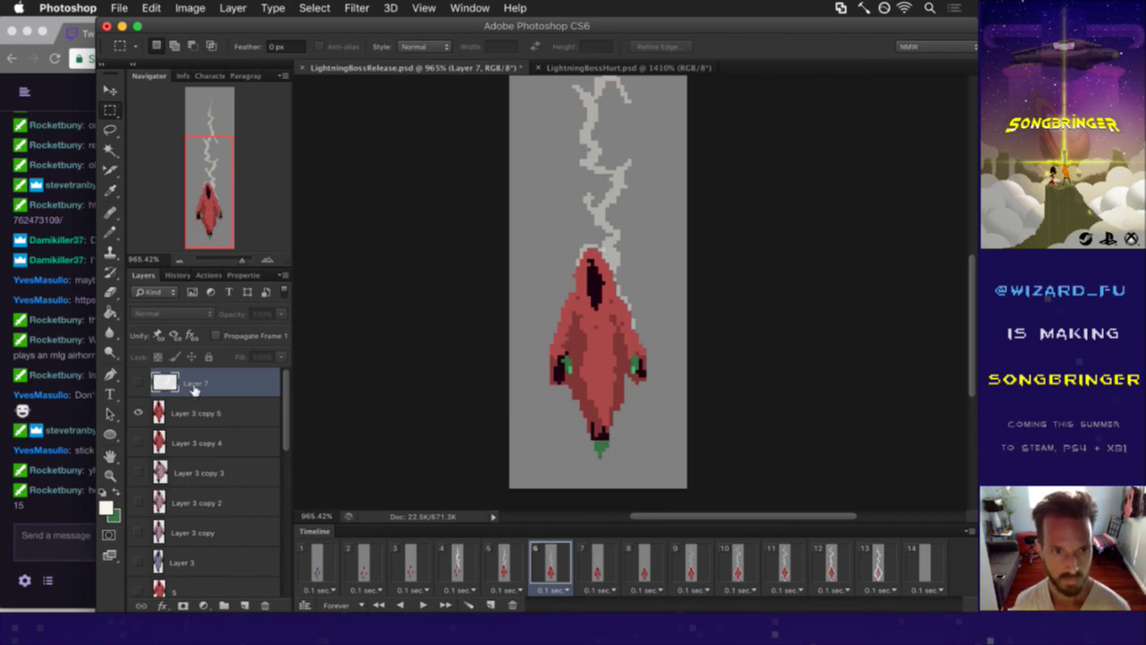
{"action": "key", "text": "super+j"}
{"action": "key", "text": "v"}
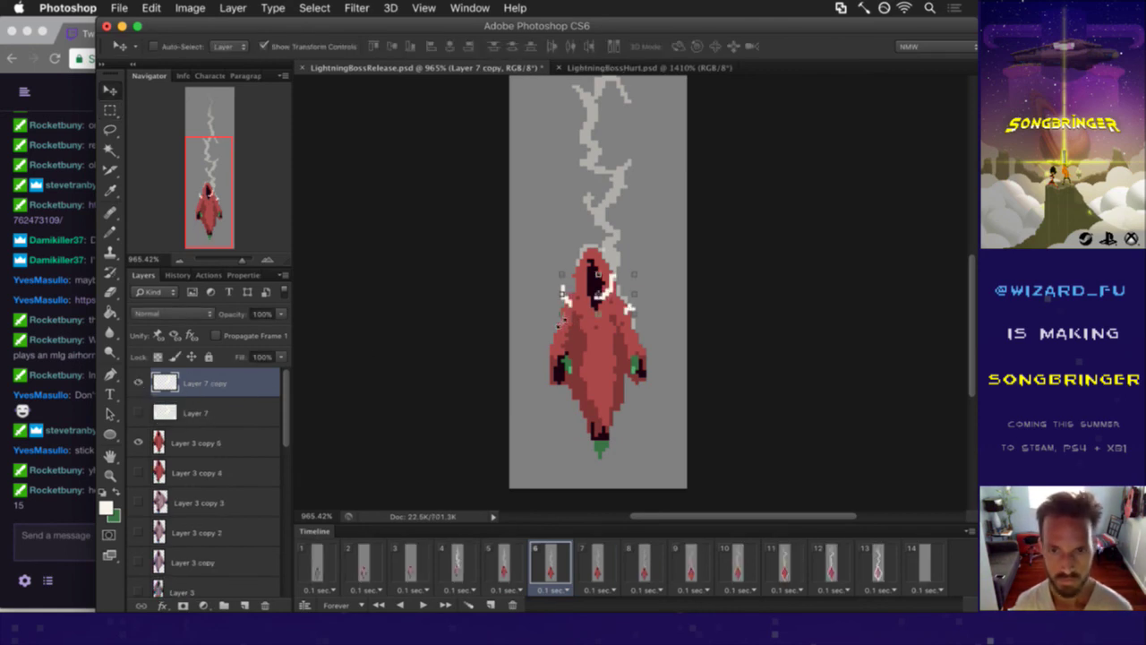
{"action": "left_click_drag", "start_coordinate": [562, 295], "coordinate": [566, 320]}
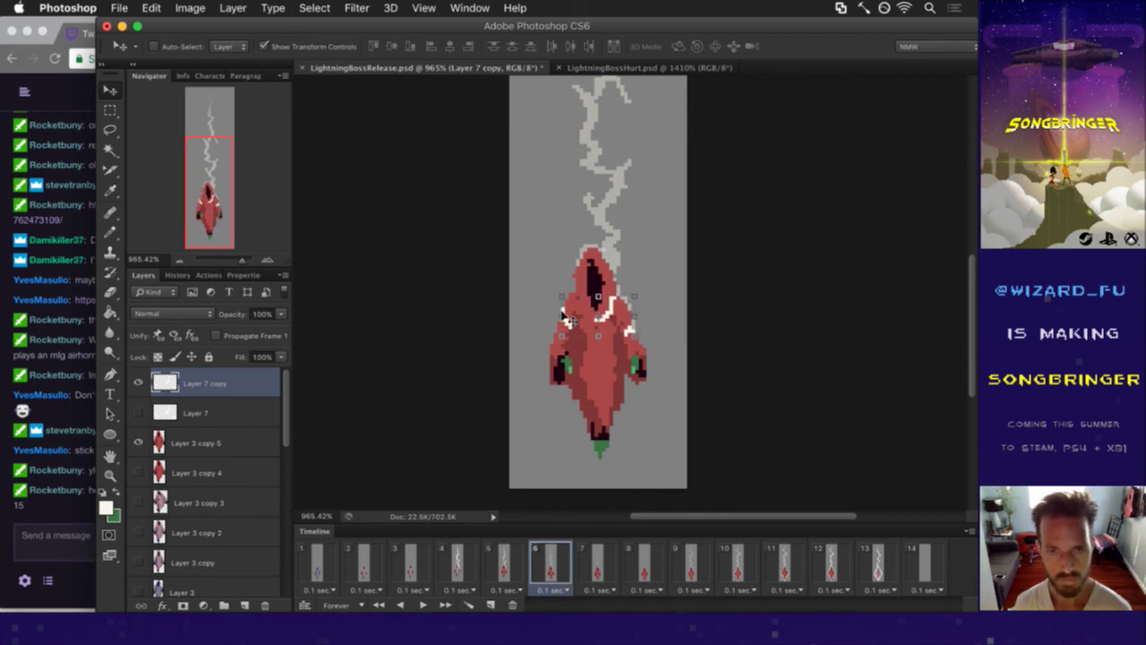
{"action": "key", "text": "m"}
{"action": "left_click_drag", "start_coordinate": [555, 304], "coordinate": [573, 333]}
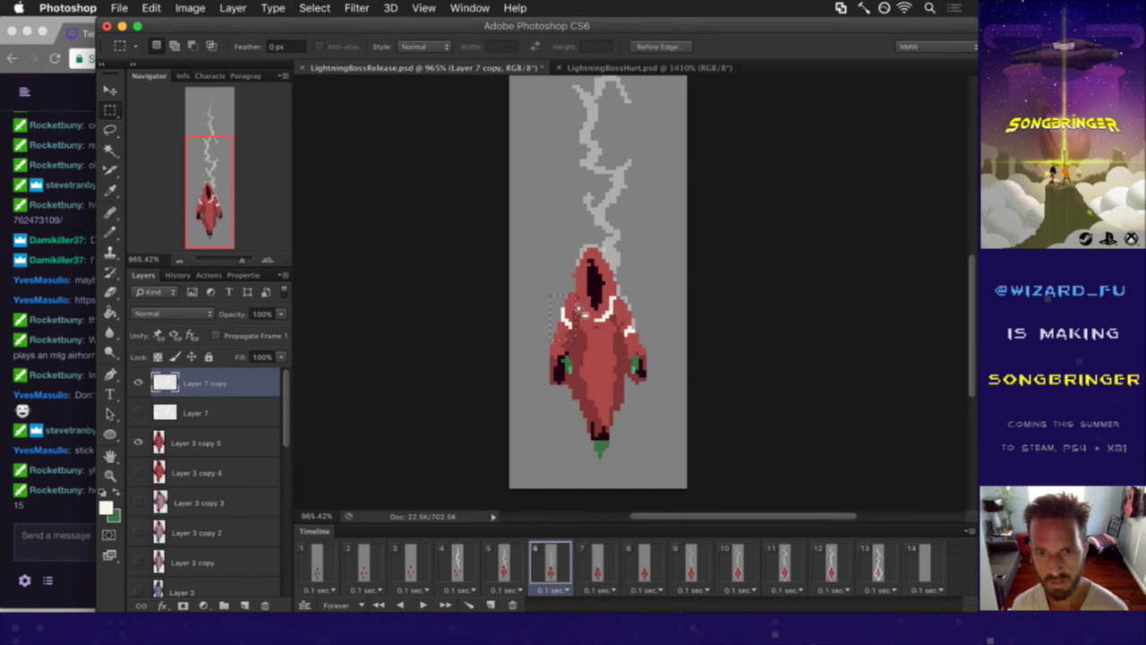
- Redraw the frame 6 highlights as jagged off-white streaks on the left sleeve, chest and right sleeve, erasing the old shoulder and collar pixels
{"action": "key", "text": "b"}
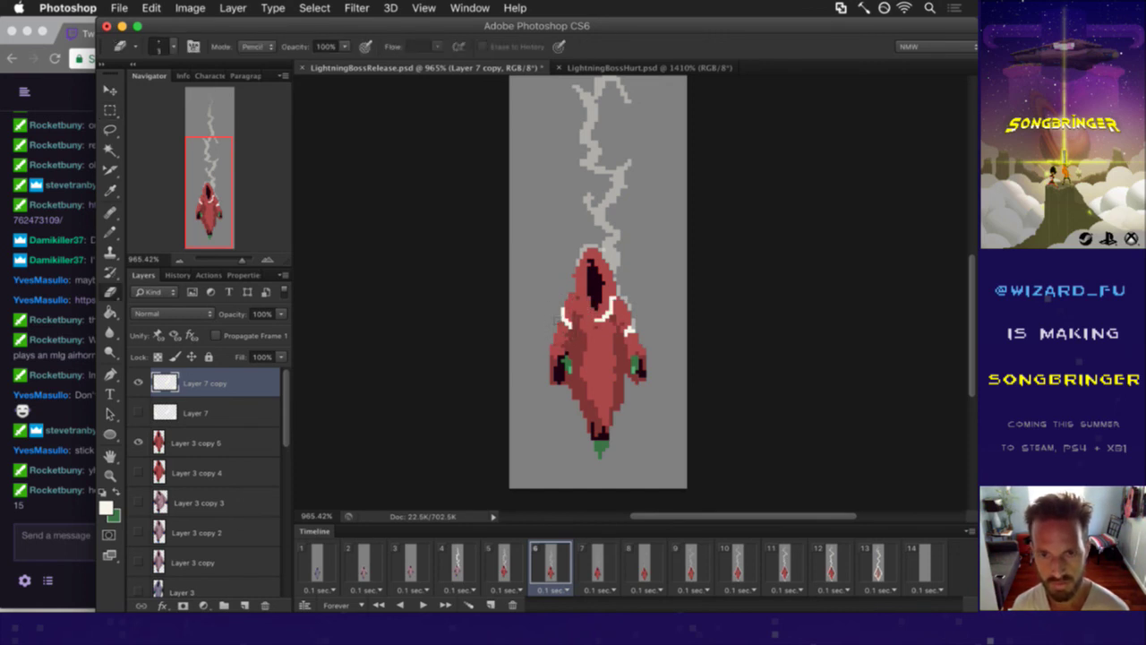
{"action": "key", "text": "b"}
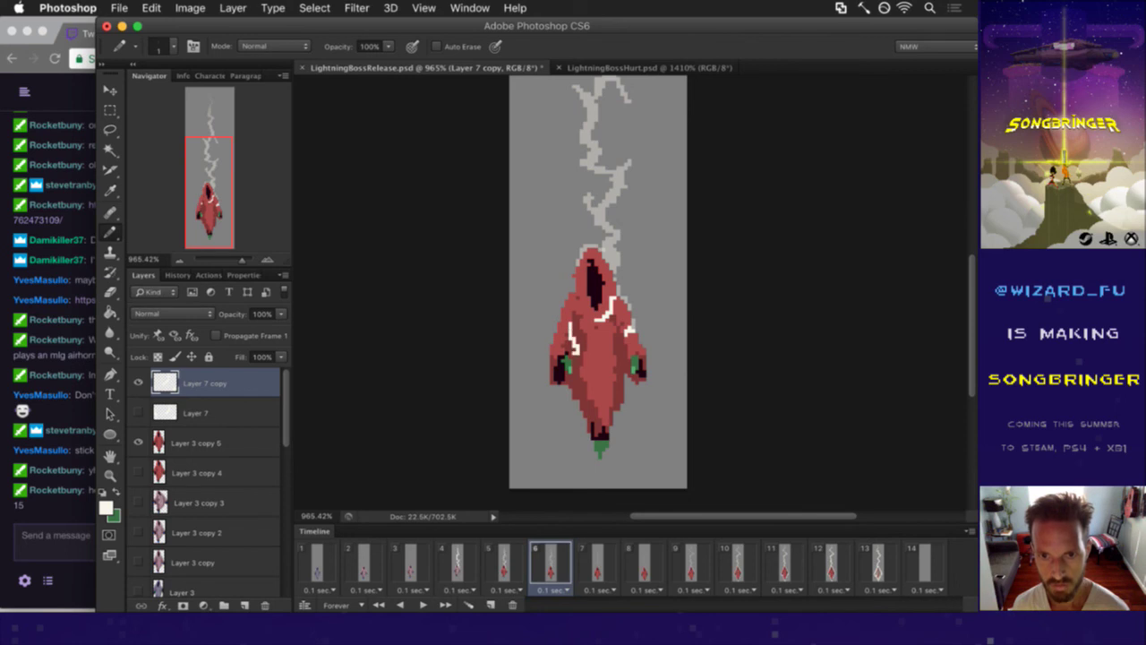
{"action": "key", "text": "e"}
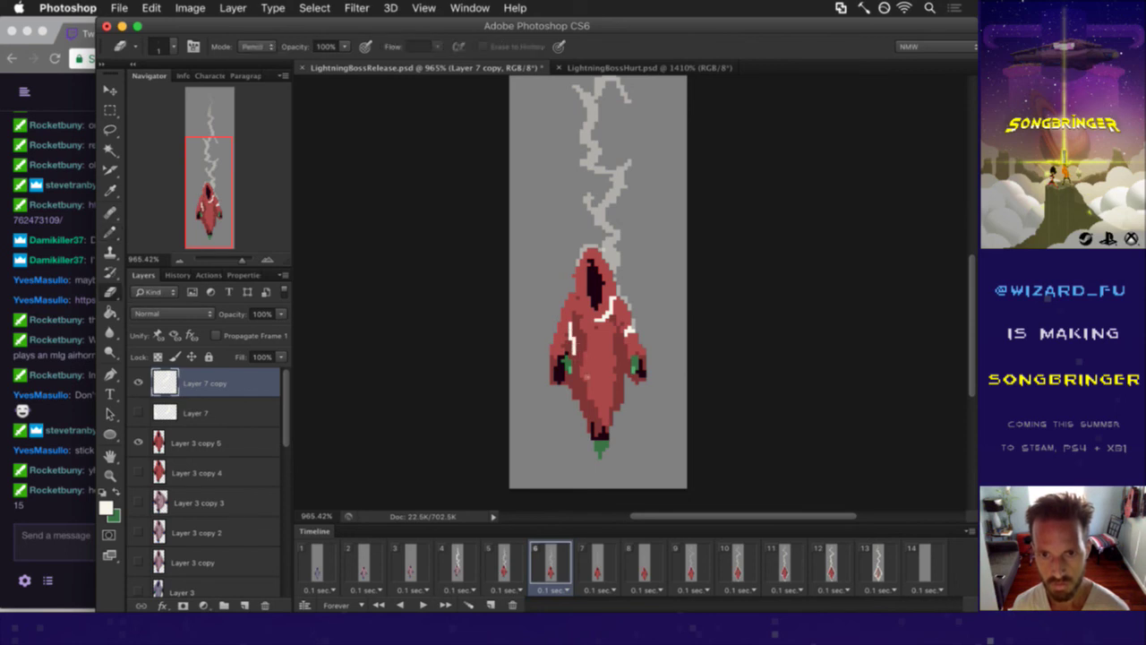
{"action": "key", "text": "b"}
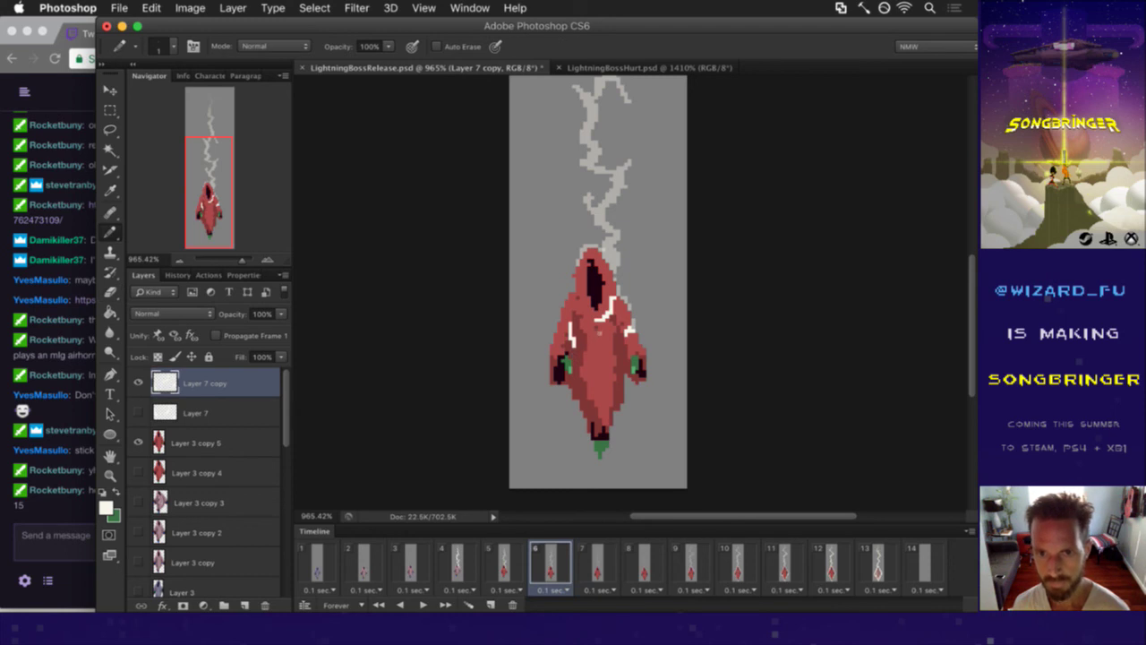
{"action": "left_click", "coordinate": [602, 345]}
{"action": "key", "text": "e"}
{"action": "left_click_drag", "start_coordinate": [611, 297], "coordinate": [611, 315]}
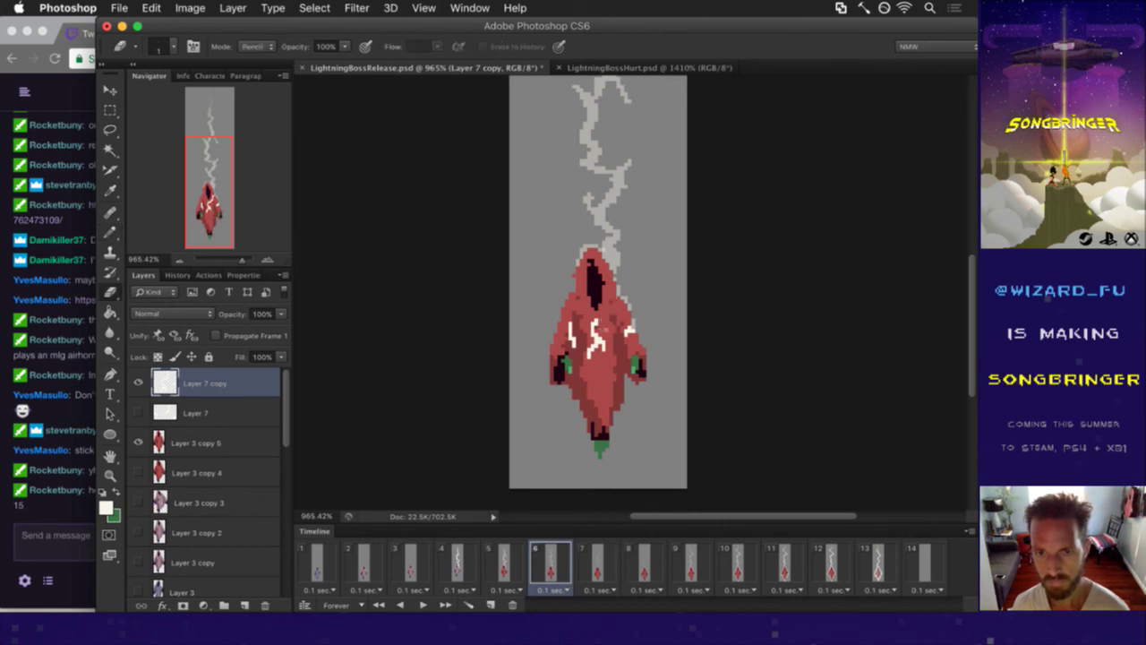
{"action": "key", "text": "b"}
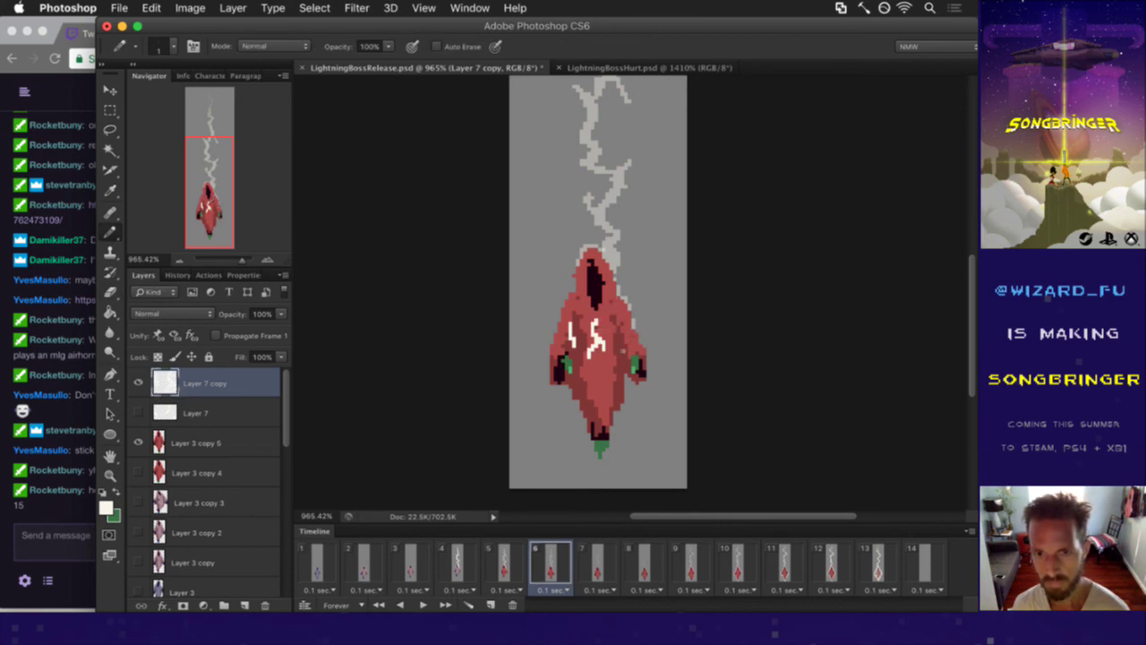
{"action": "left_click_drag", "start_coordinate": [621, 344], "coordinate": [618, 356]}
{"action": "key", "text": "e"}
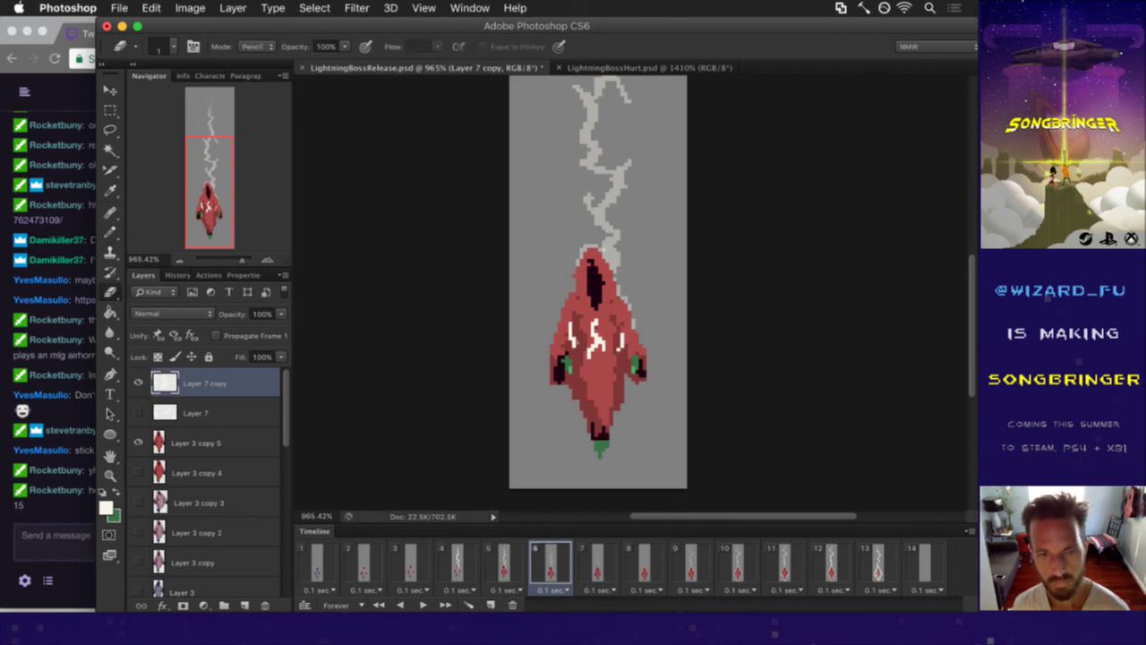
- Save the file, set Layer 7 copy's opacity to 30%, and compare frames 5 and 6
{"action": "key", "text": "v"}
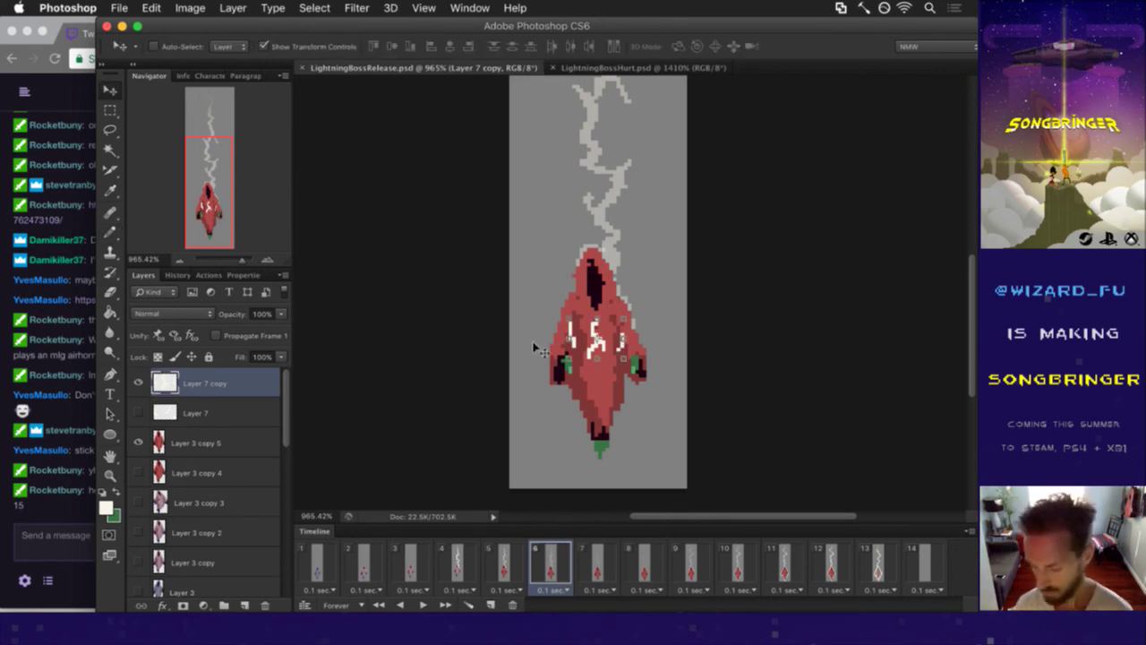
{"action": "key", "text": "3"}
{"action": "key", "text": "m"}
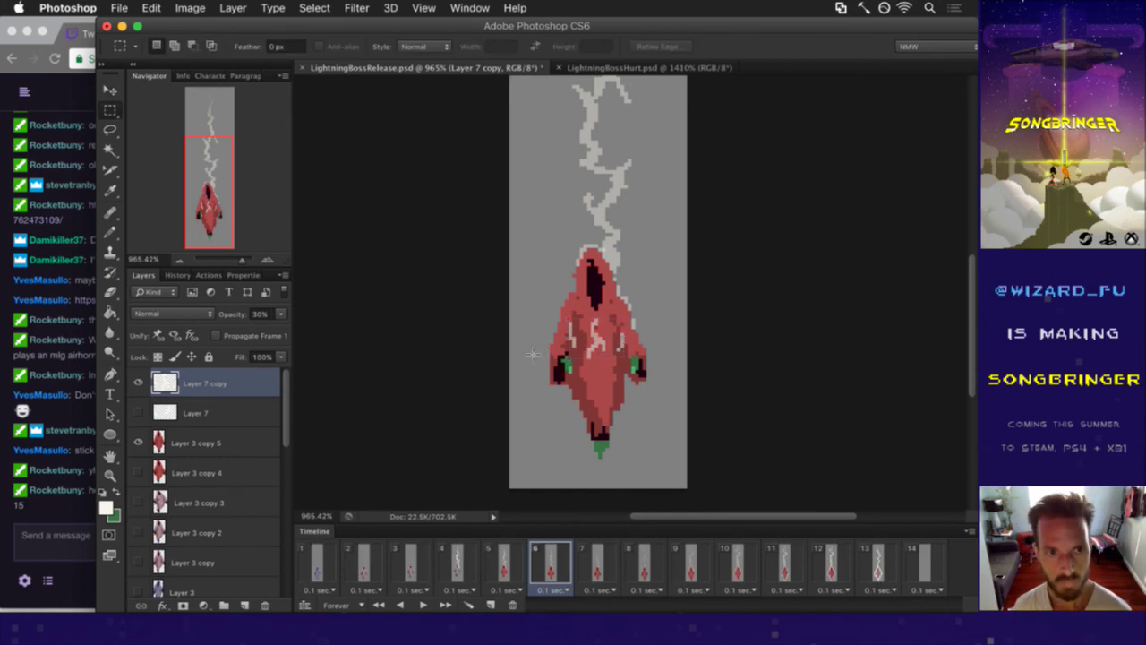
{"action": "left_click", "coordinate": [516, 557]}
{"action": "left_click", "coordinate": [559, 557]}
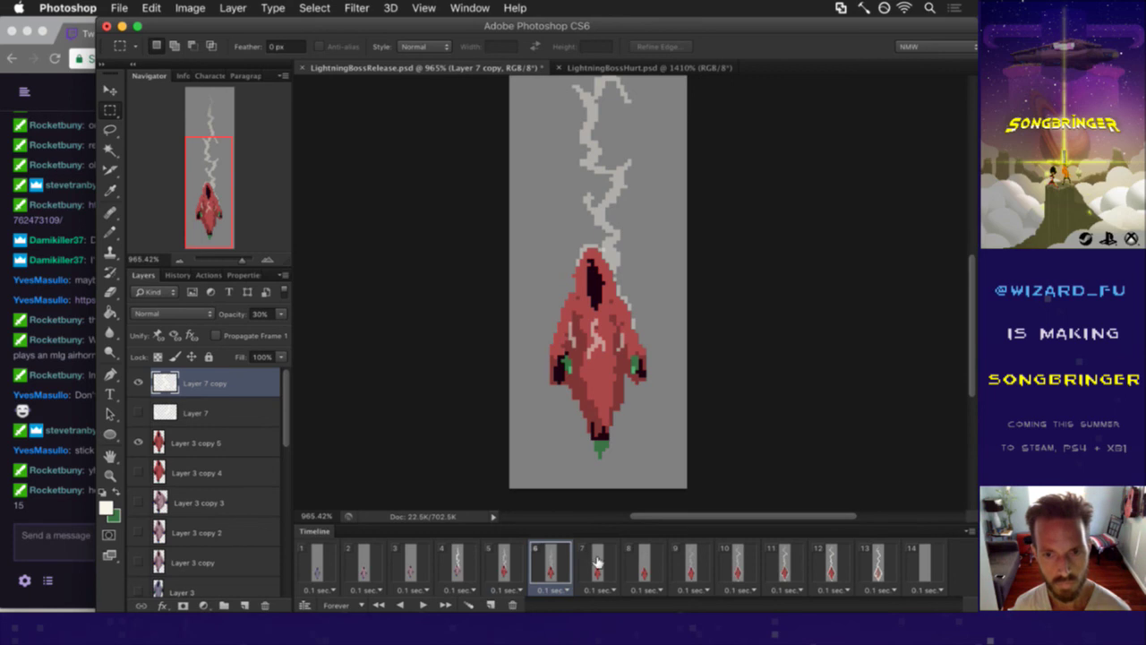
- On frame 7, duplicate Layer 7 copy, show the duplicate, nudge it down over the robe's middle, and compare it with frame 6
{"action": "left_click", "coordinate": [597, 559]}
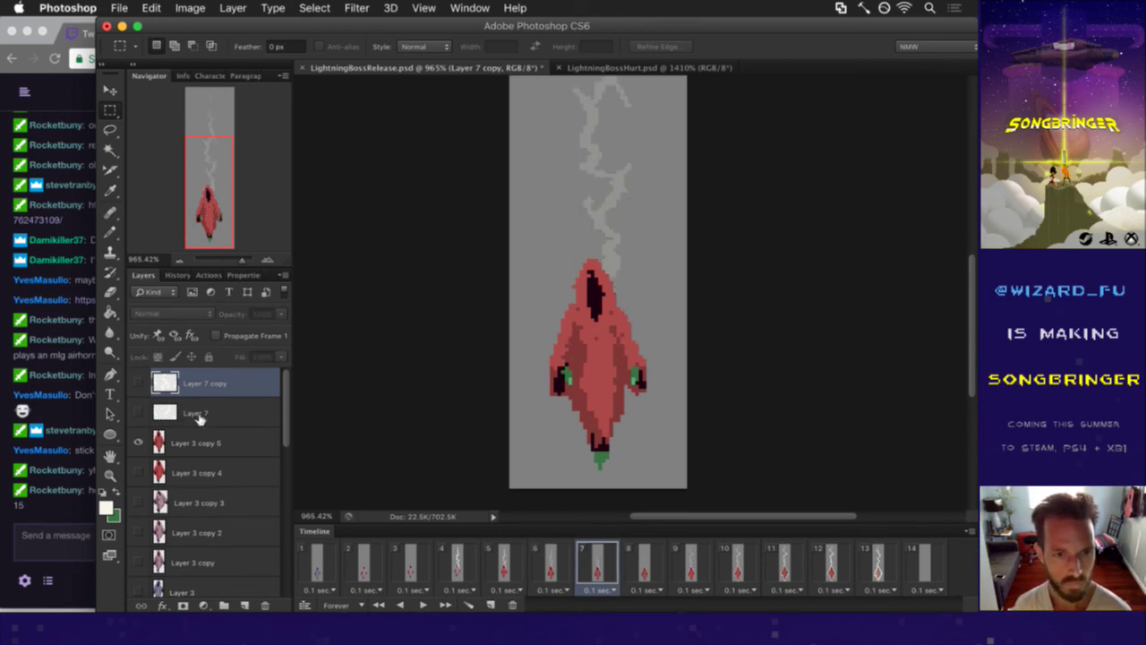
{"action": "key", "text": "super+j"}
{"action": "left_click", "coordinate": [138, 383]}
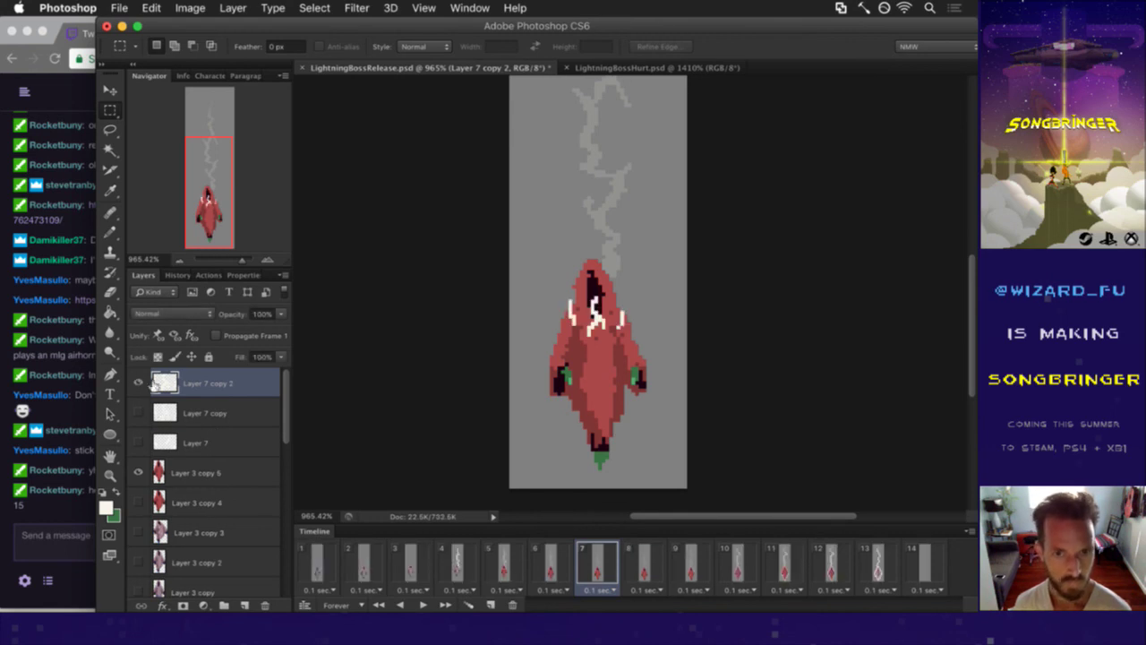
{"action": "key", "text": "v"}
{"action": "key", "text": "Down"}
{"action": "key", "text": "Down"}
{"action": "key", "text": "Down"}
{"action": "key", "text": "Down"}
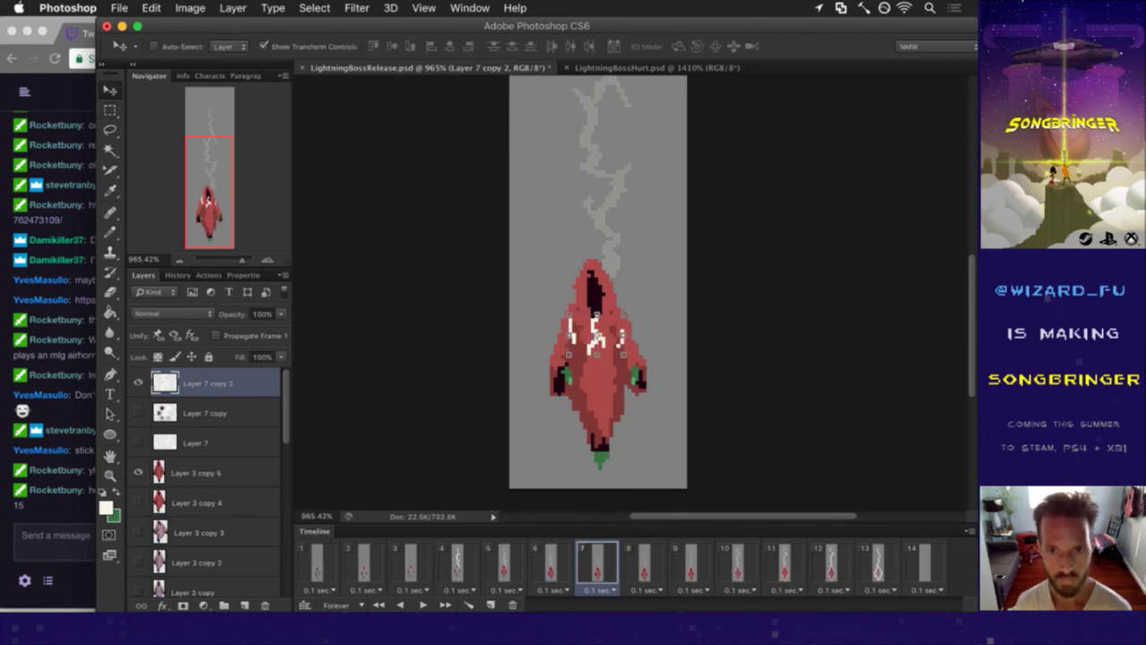
{"action": "key", "text": "Down"}
{"action": "key", "text": "Down"}
{"action": "key", "text": "Down"}
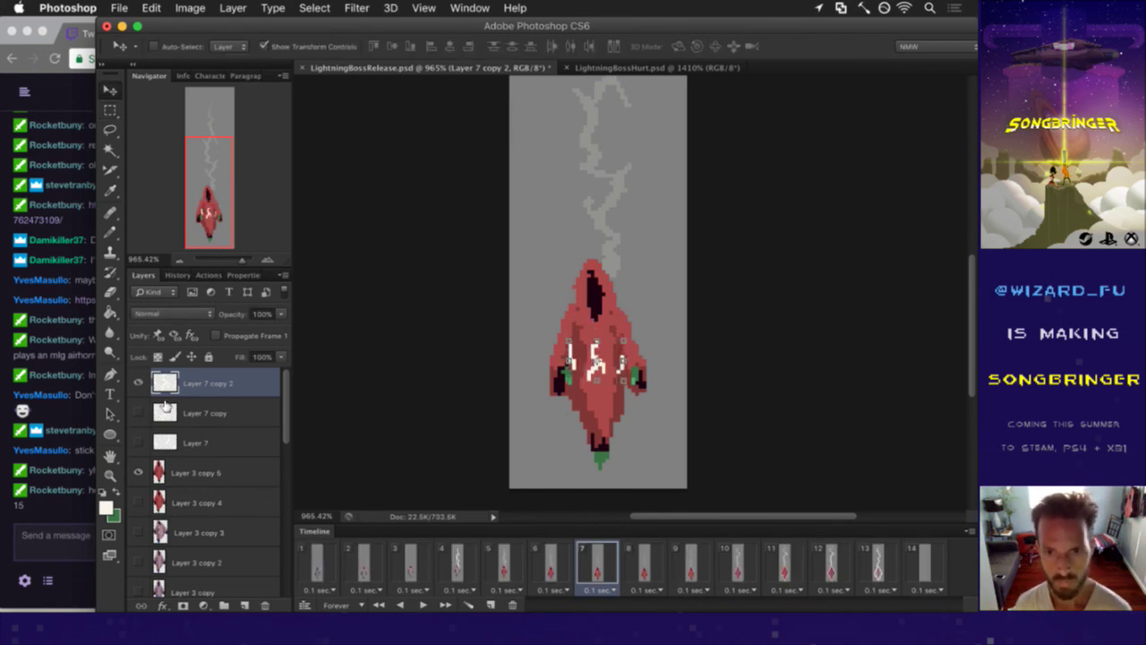
{"action": "key", "text": "m"}
{"action": "left_click", "coordinate": [564, 569]}
{"action": "left_click", "coordinate": [589, 559]}
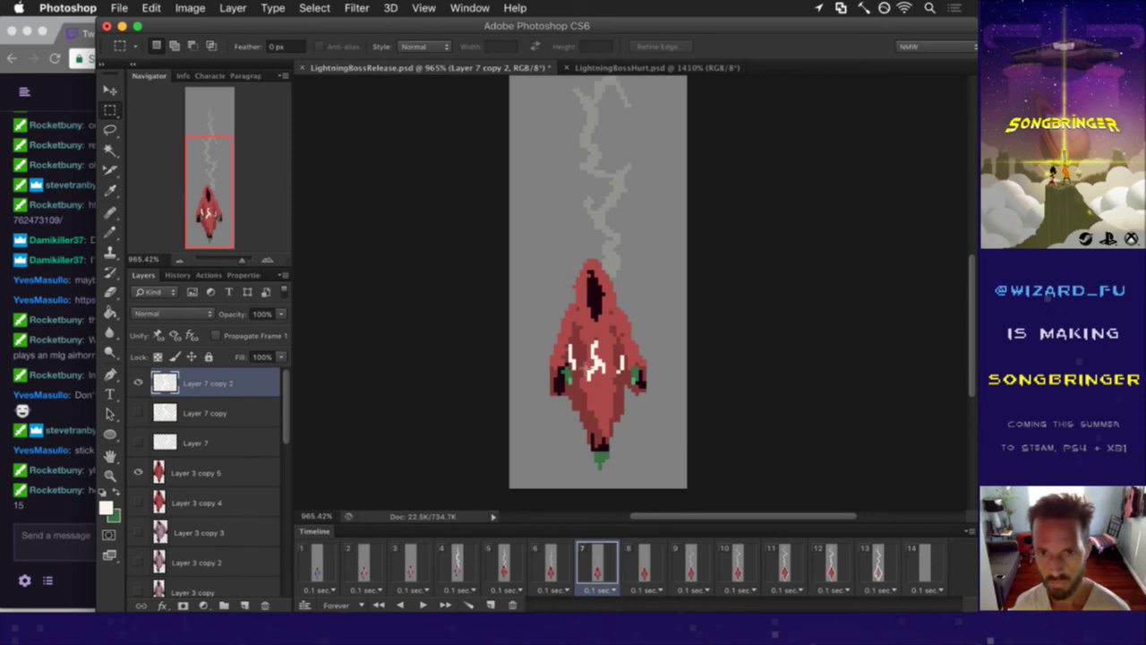
- Redraw the left-sleeve streak lower on Layer 7 copy 2 in frame 7, erasing its upper part
{"action": "key", "text": "b"}
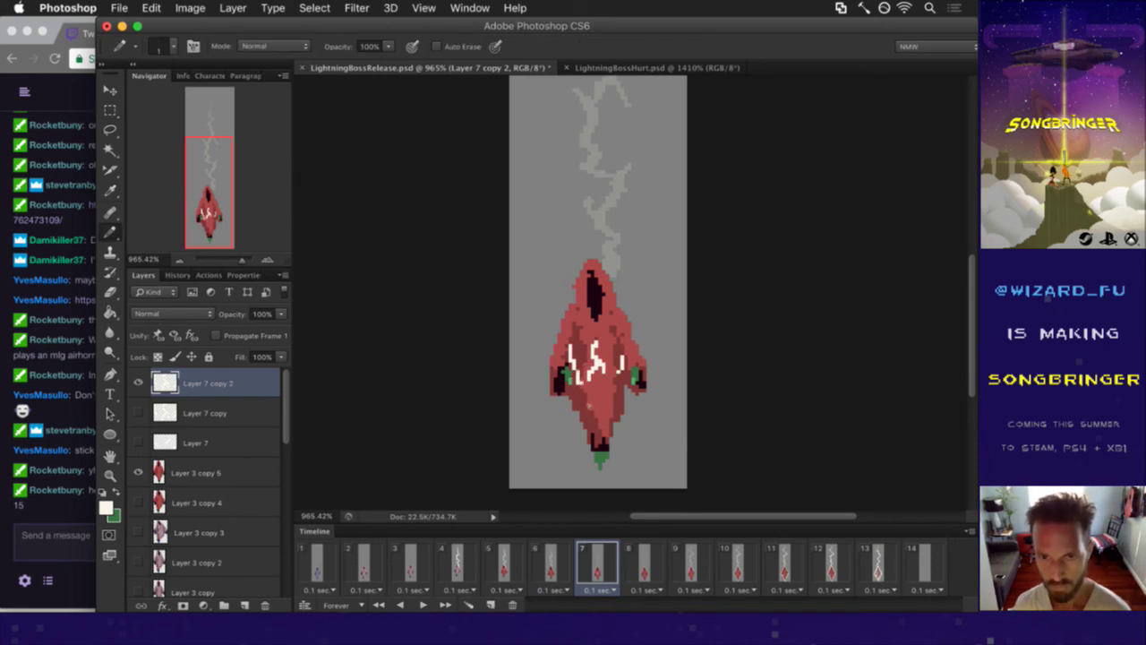
{"action": "key", "text": "e"}
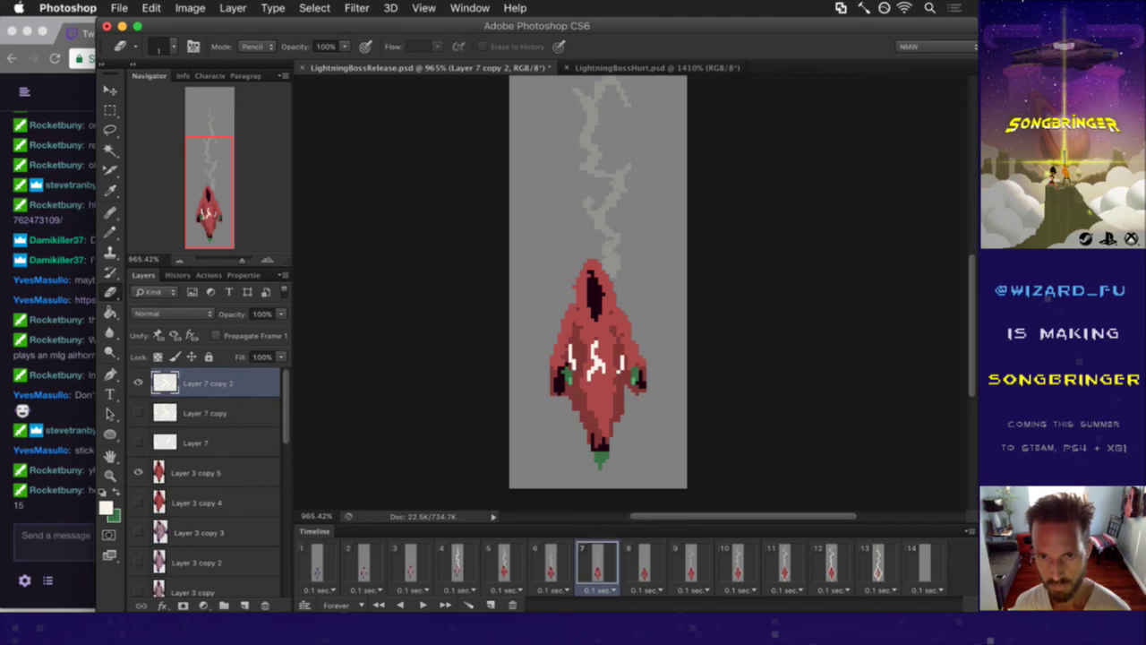
{"action": "key", "text": "b"}
{"action": "left_click", "coordinate": [574, 399]}
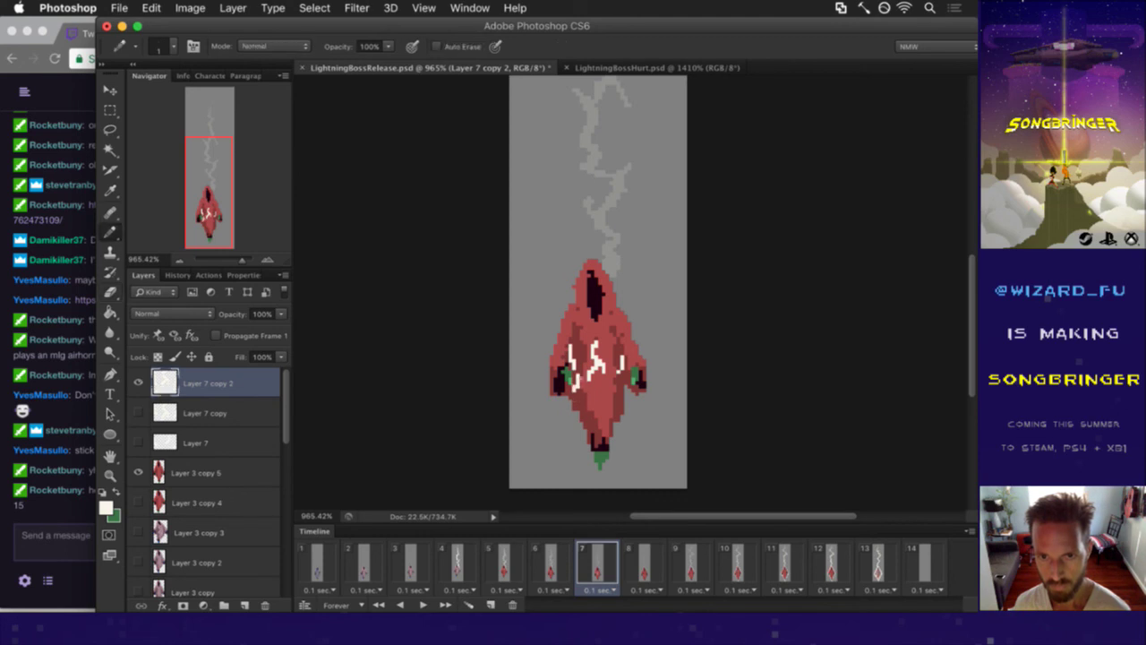
{"action": "key", "text": "e"}
{"action": "left_click_drag", "start_coordinate": [572, 347], "coordinate": [571, 365]}
{"action": "left_click", "coordinate": [570, 365]}
{"action": "key", "text": "b"}
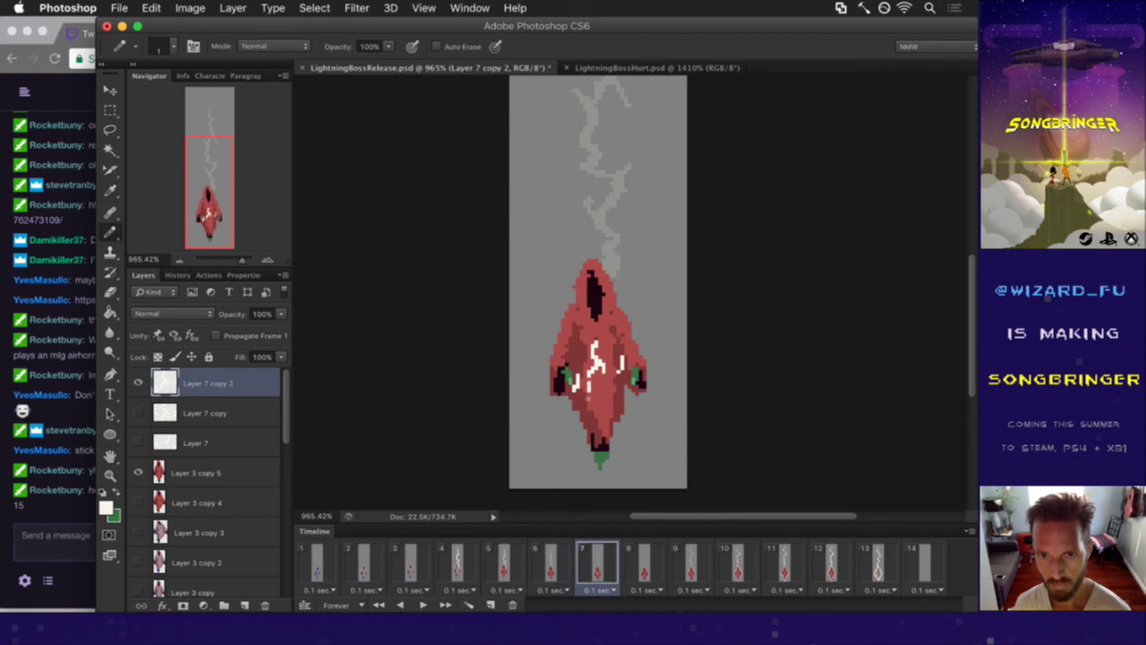
- Redraw the frame 7 chest highlight as lower off-white streaks across the robe's lower half, erasing the upper chest pixels
{"action": "left_click", "coordinate": [586, 407]}
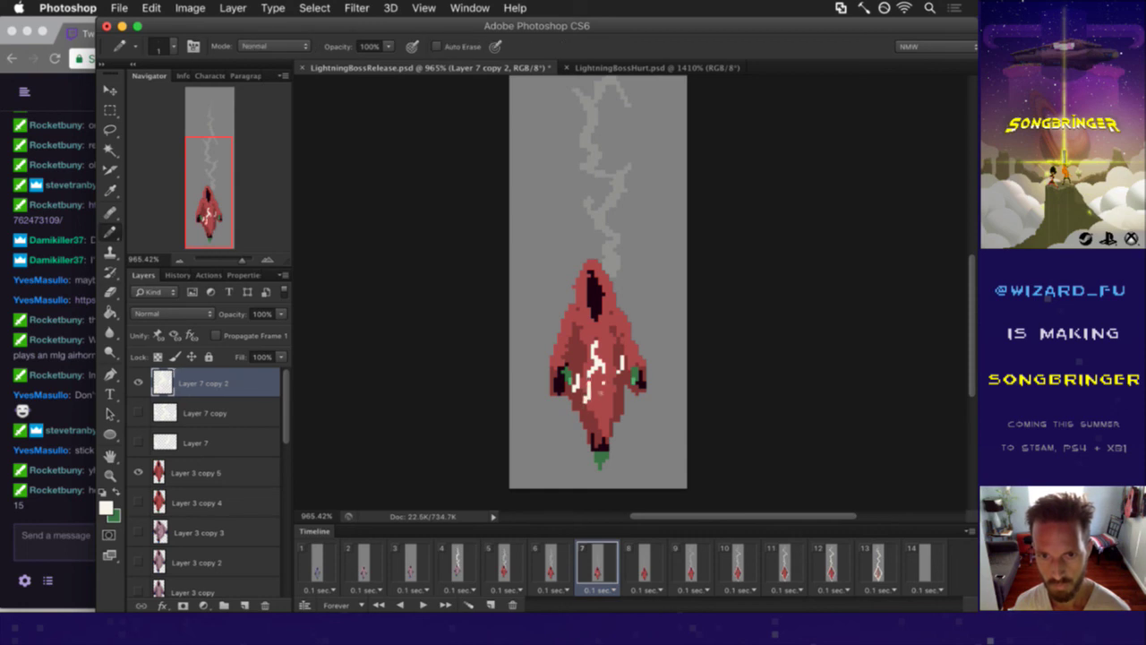
{"action": "key", "text": "e"}
{"action": "left_click_drag", "start_coordinate": [589, 374], "coordinate": [597, 368]}
{"action": "key", "text": "b"}
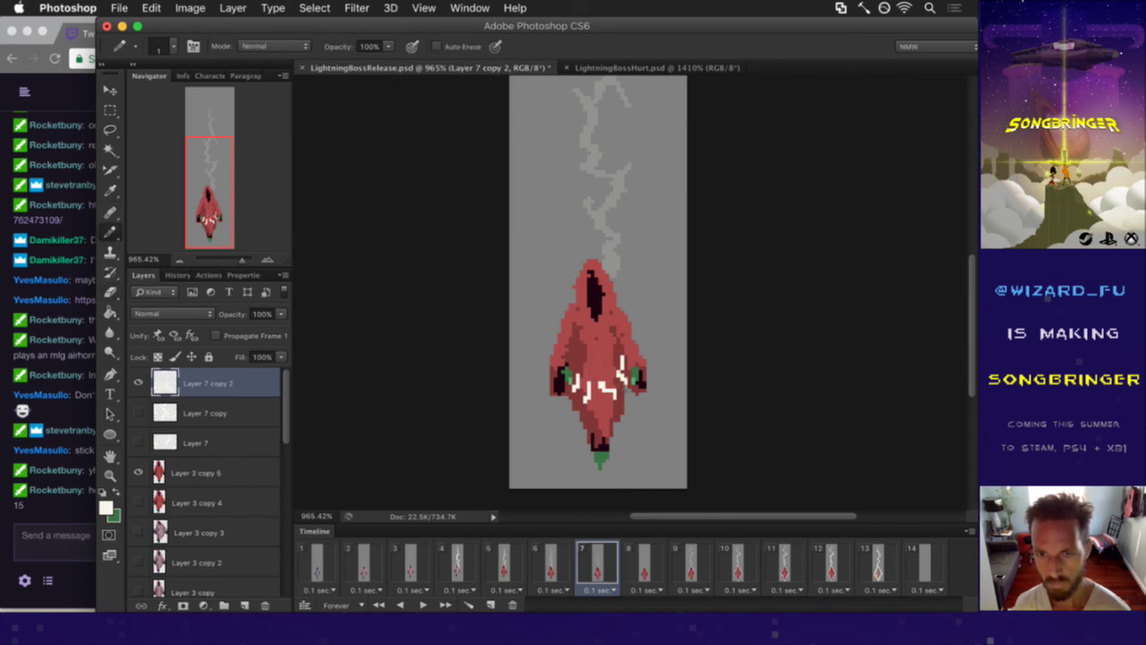
{"action": "key", "text": "e"}
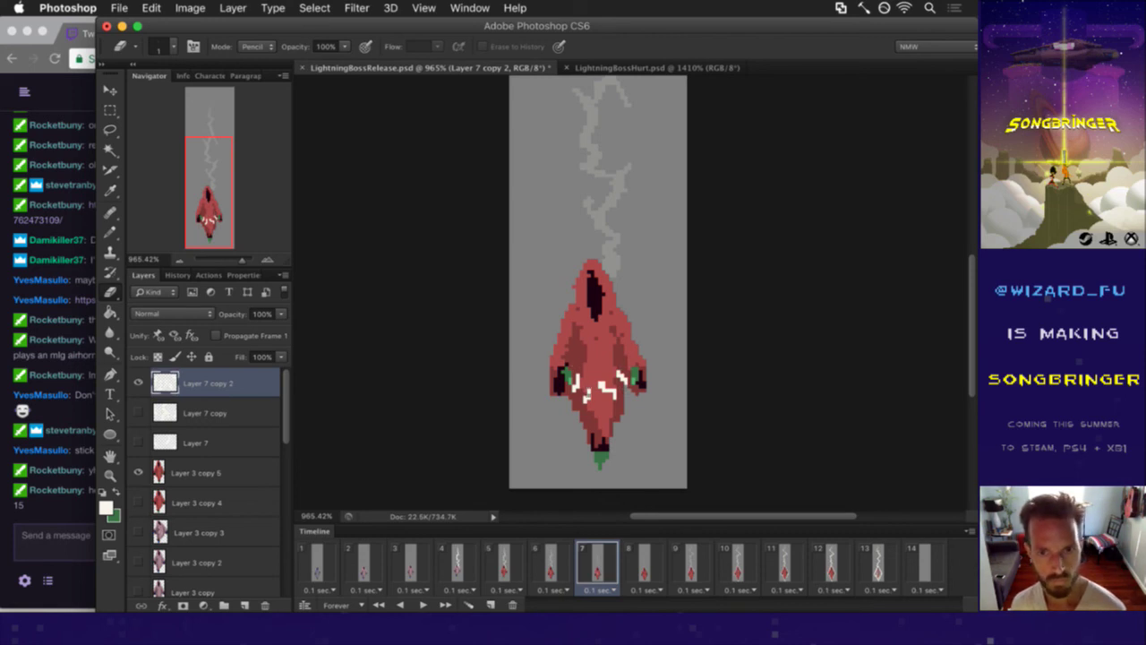
{"action": "key", "text": "b"}
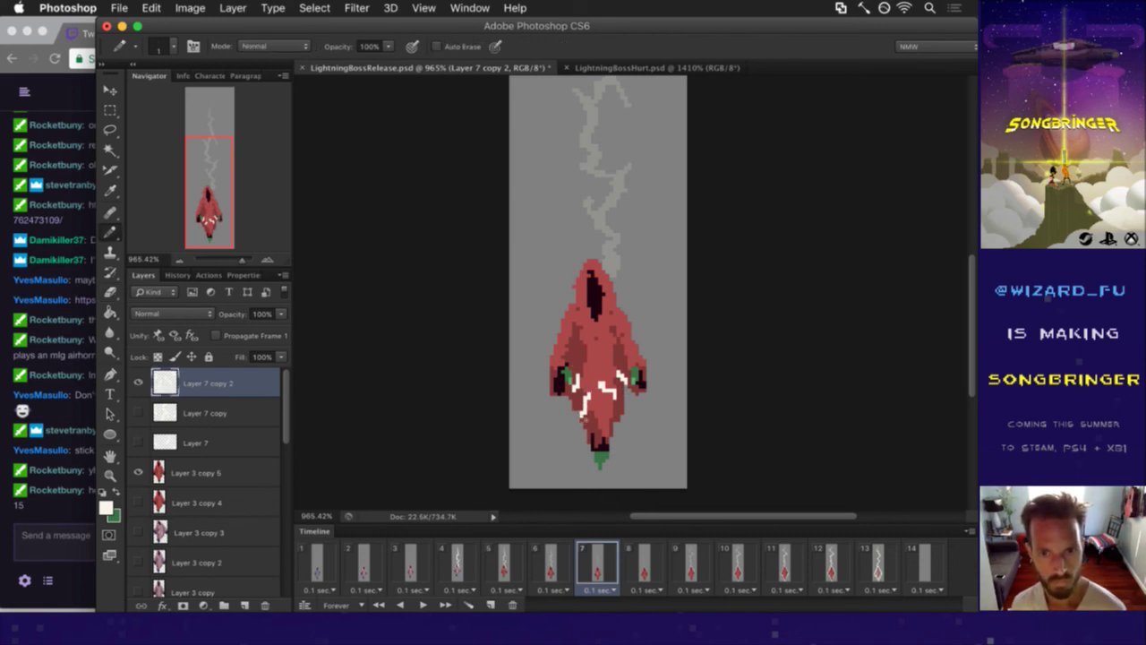
{"action": "key", "text": "e"}
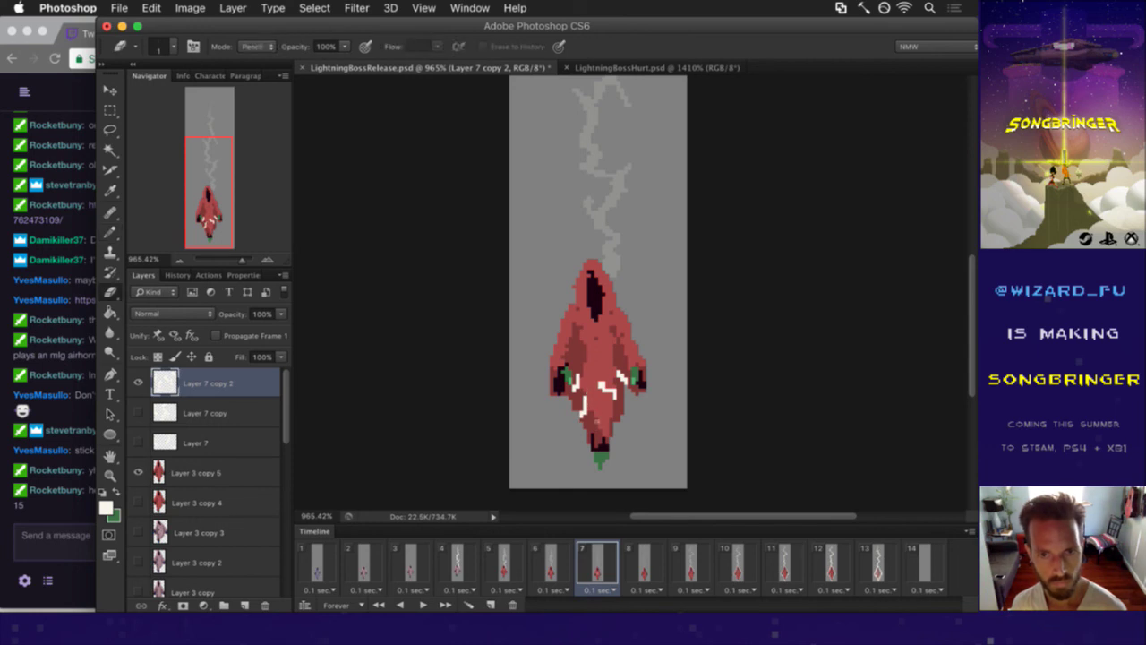
- Shorten and reshape the lower-centre streak on Layer 7 copy 2, and trim the right-sleeve highlight to a few pixels
{"action": "left_click_drag", "start_coordinate": [602, 385], "coordinate": [613, 406]}
{"action": "key", "text": "b"}
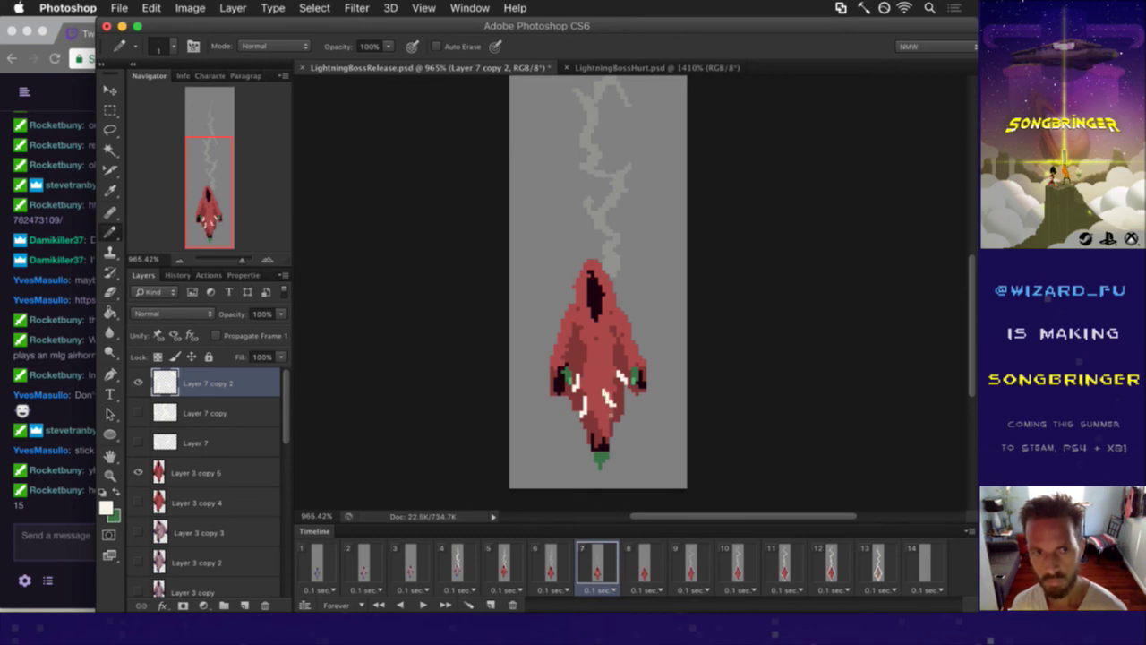
{"action": "key", "text": "e"}
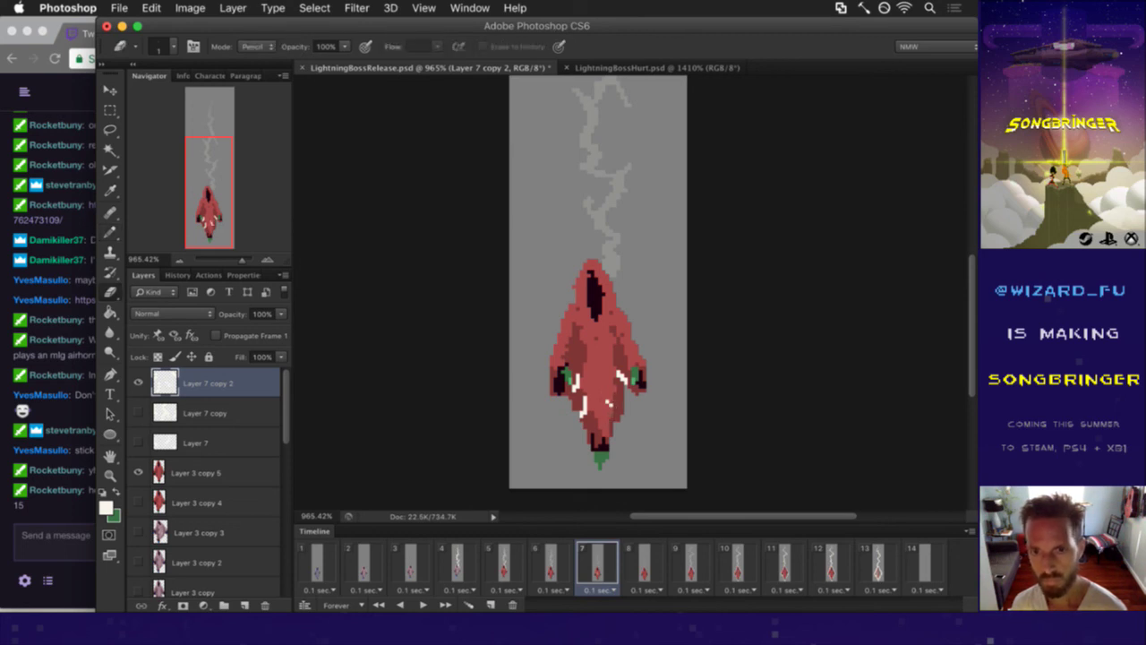
{"action": "left_click_drag", "start_coordinate": [612, 403], "coordinate": [606, 393]}
{"action": "key", "text": "b"}
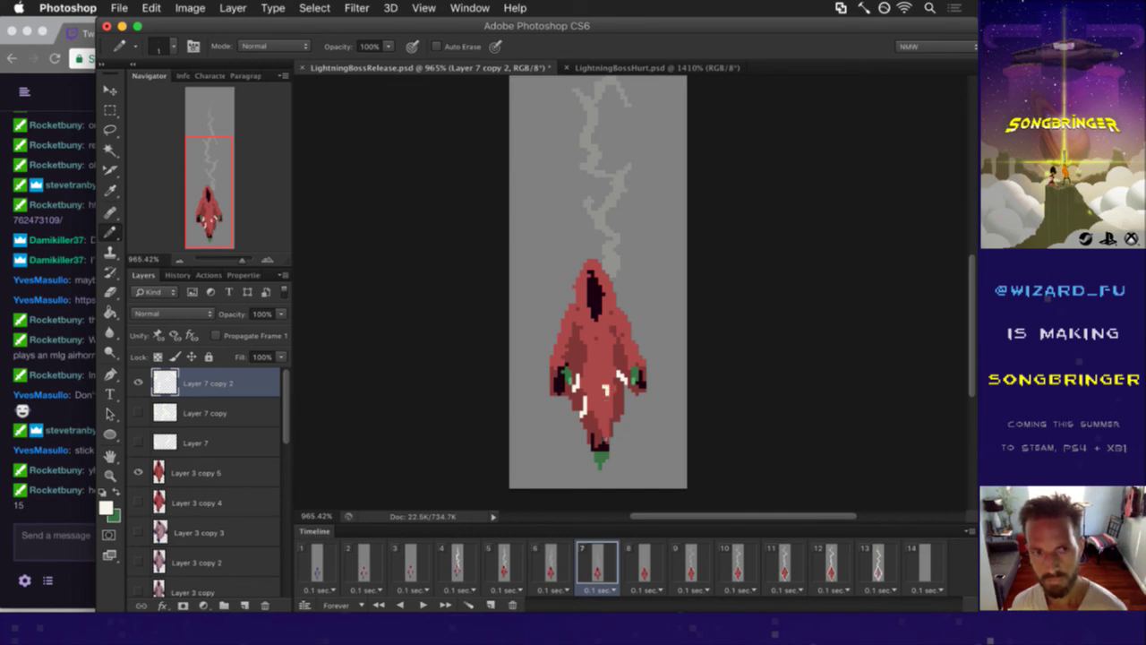
{"action": "key", "text": "e"}
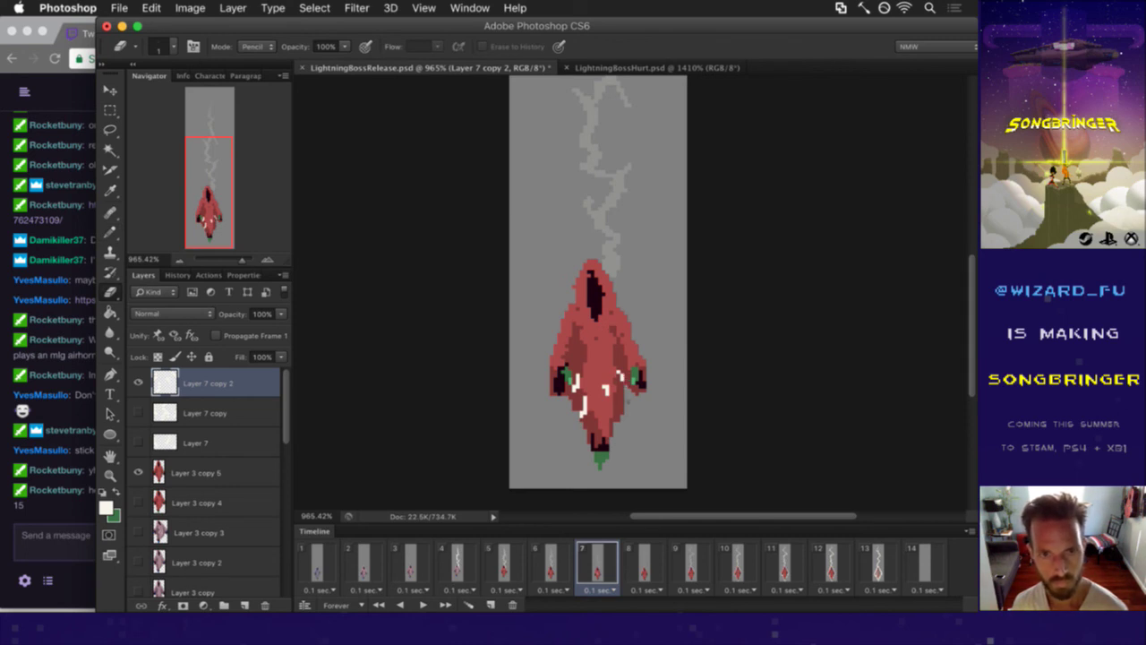
- Save the file and set Layer 7 copy 2's opacity to 10%
{"action": "key", "text": "super+s"}
{"action": "key", "text": "m"}
{"action": "key", "text": "1"}
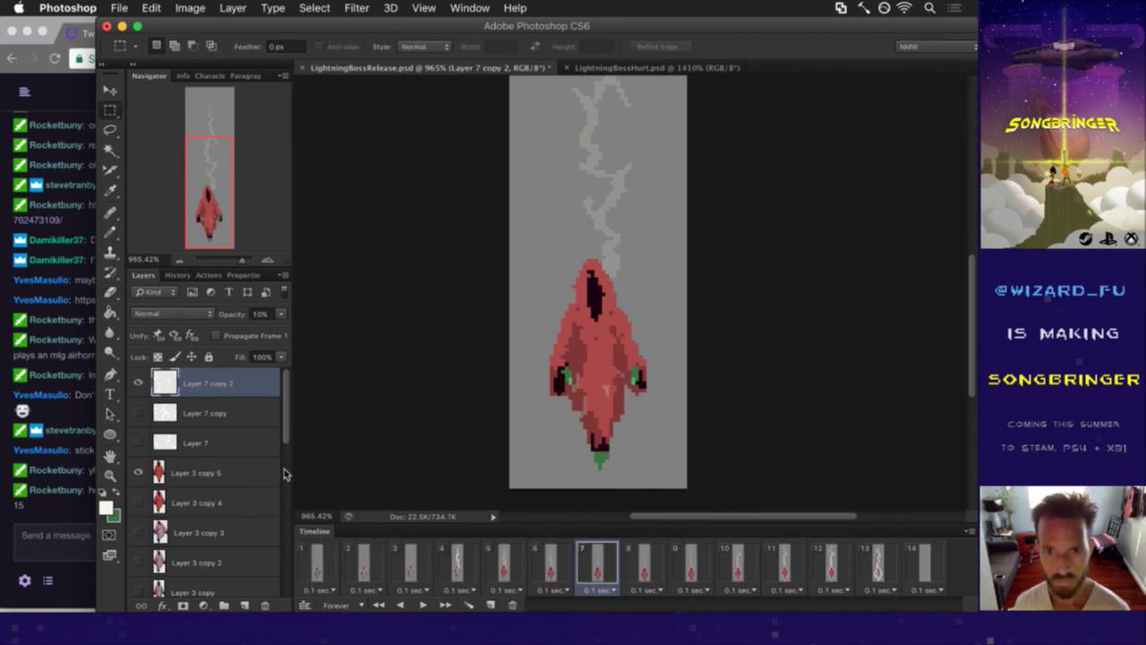
- Play the release animation from frame 1, stop it, and return to the first frame
{"action": "left_click", "coordinate": [318, 562]}
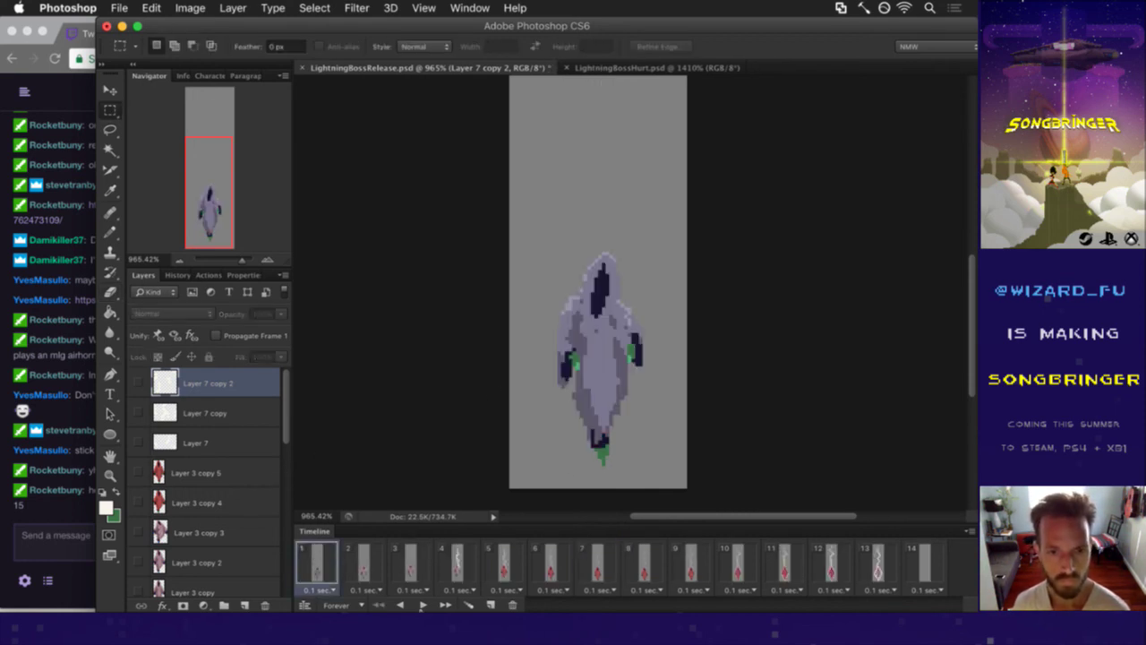
{"action": "left_click", "coordinate": [423, 604]}
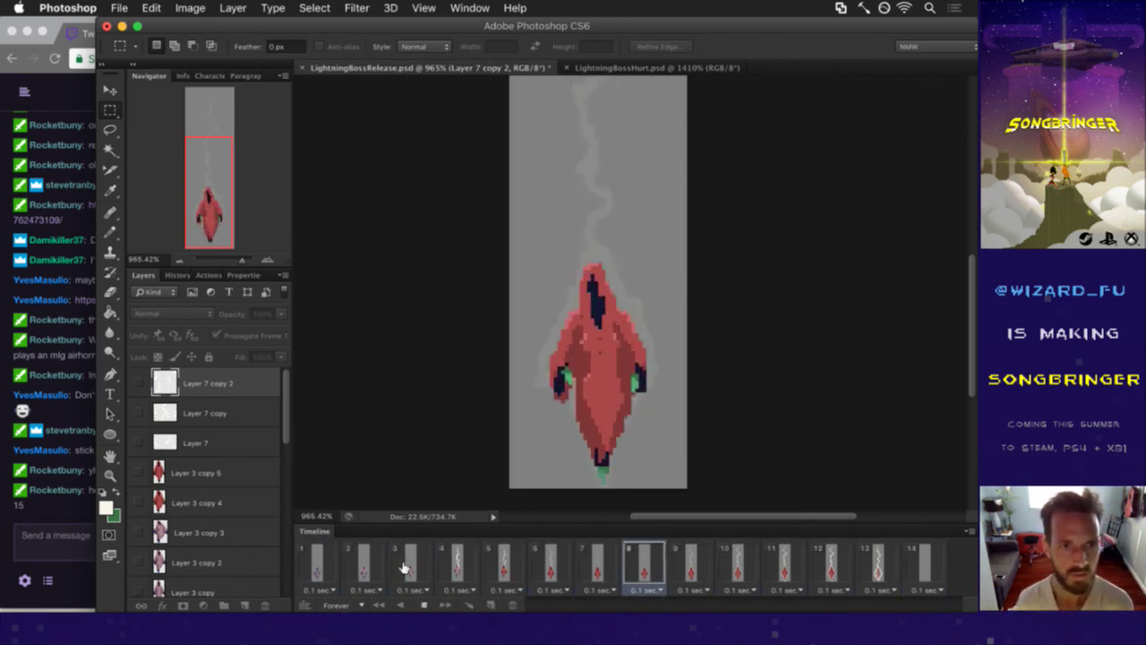
{"action": "left_click", "coordinate": [424, 603]}
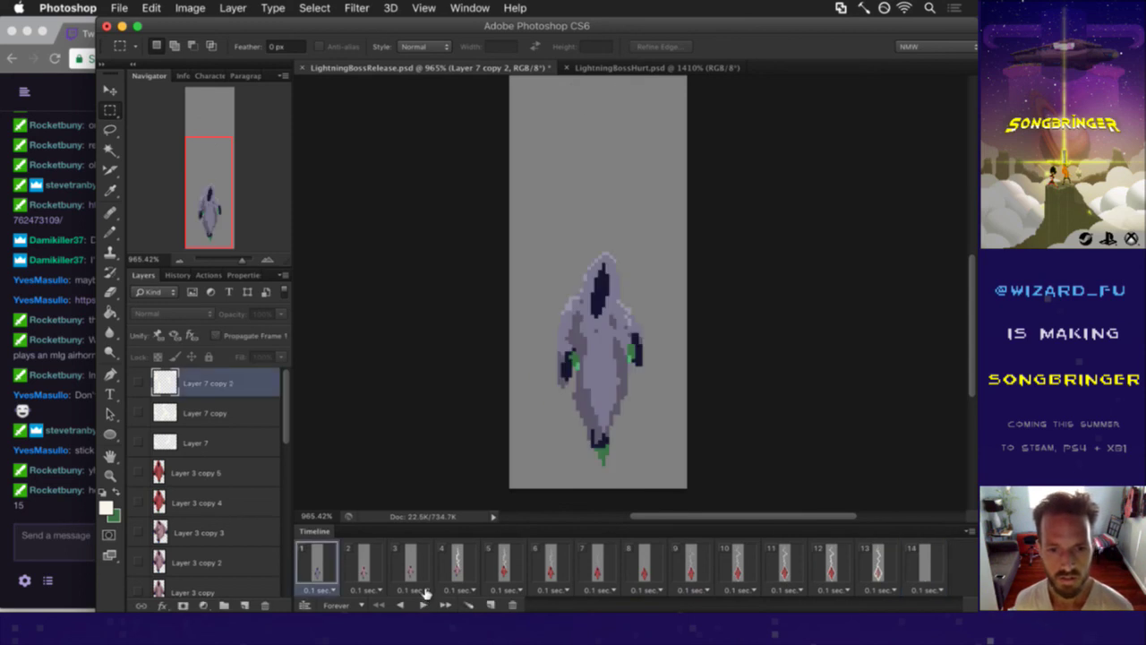
{"action": "left_click", "coordinate": [364, 557]}
{"action": "left_click", "coordinate": [316, 550]}
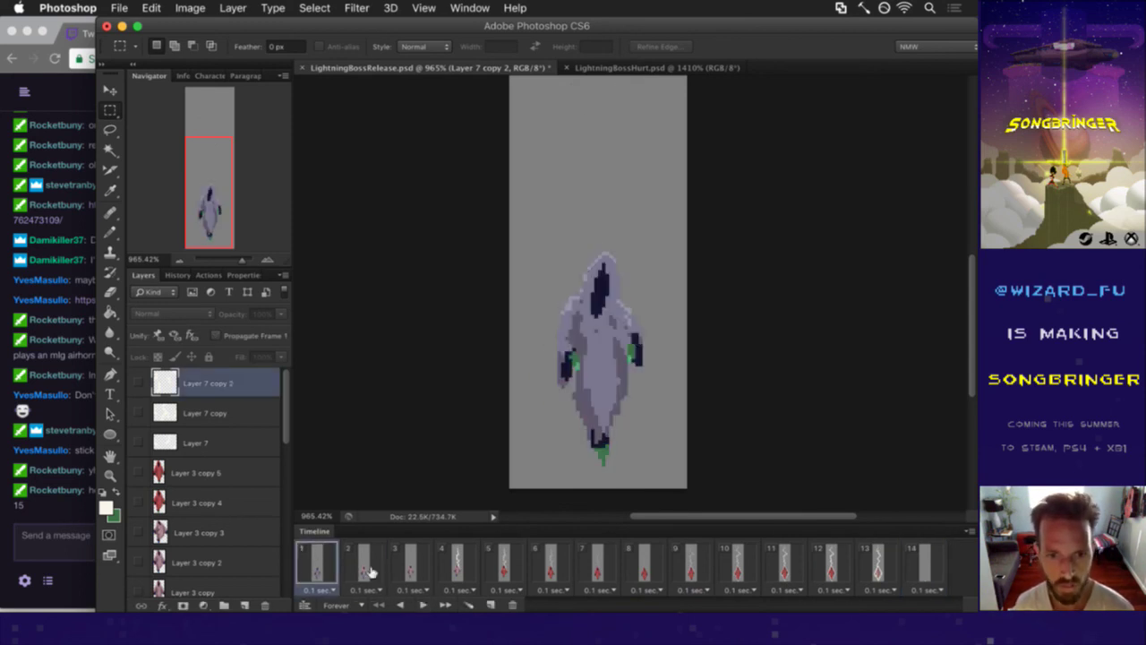
- Step back and forth through frames 4 to 9 to compare how the highlights travel and fade
{"action": "left_click", "coordinate": [452, 559]}
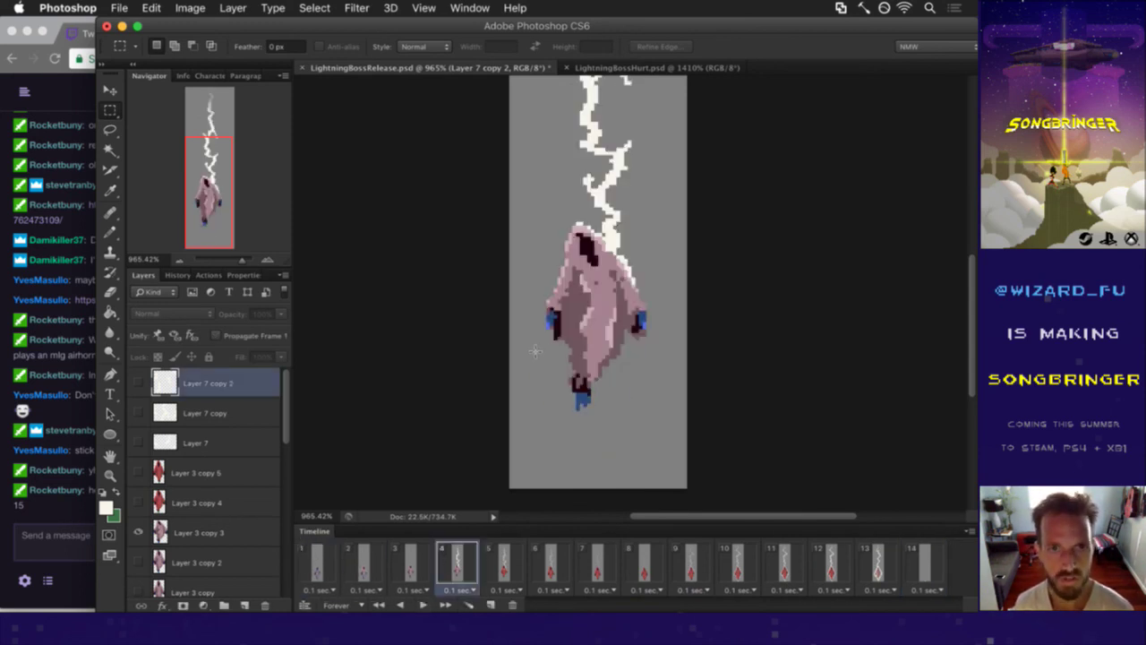
{"action": "left_click", "coordinate": [519, 567]}
{"action": "left_click", "coordinate": [556, 561]}
{"action": "left_click", "coordinate": [592, 560]}
{"action": "left_click", "coordinate": [640, 555]}
{"action": "left_click", "coordinate": [673, 554]}
{"action": "left_click", "coordinate": [597, 556]}
{"action": "left_click", "coordinate": [550, 559]}
{"action": "left_click", "coordinate": [518, 556]}
{"action": "left_click", "coordinate": [555, 569]}
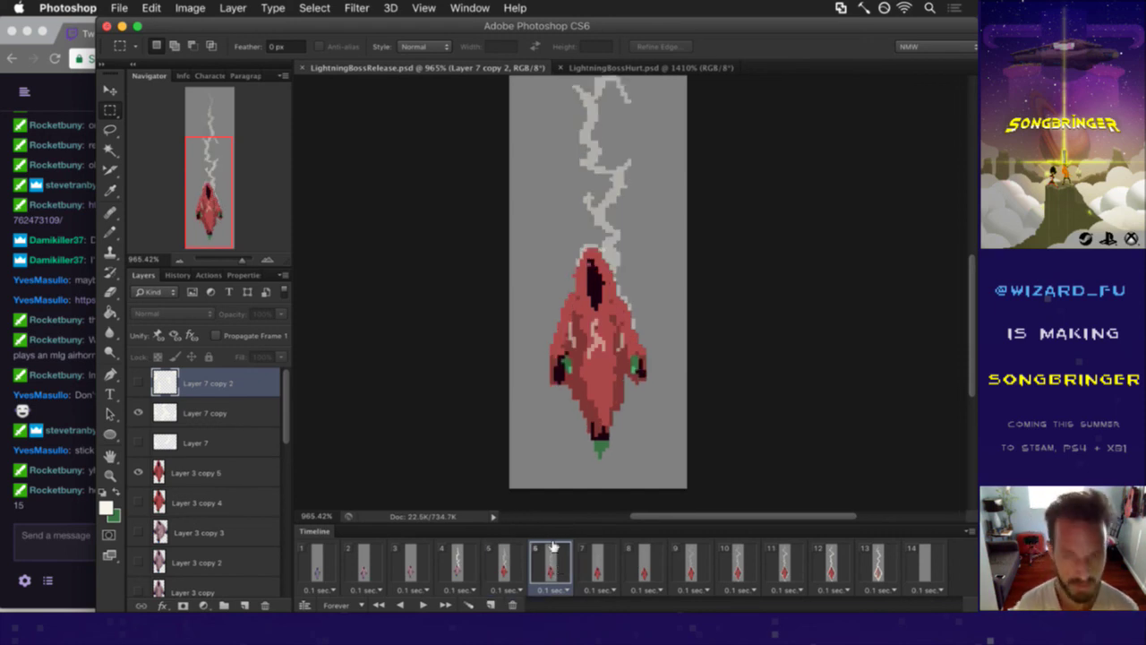
- Export the animation frames with the recorded action, switch to iTerm2, and rebuild and run the game
{"action": "key", "text": "F2"}
{"action": "key", "text": "Return"}
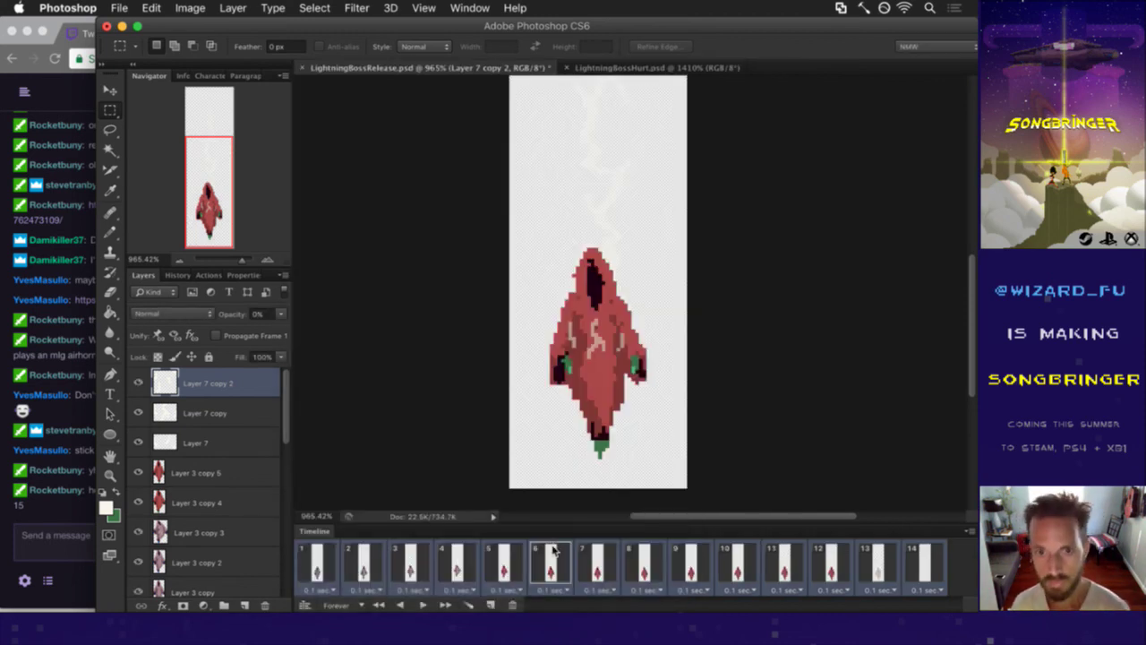
{"action": "key", "text": "super+Tab"}
{"action": "key", "text": "super+Tab"}
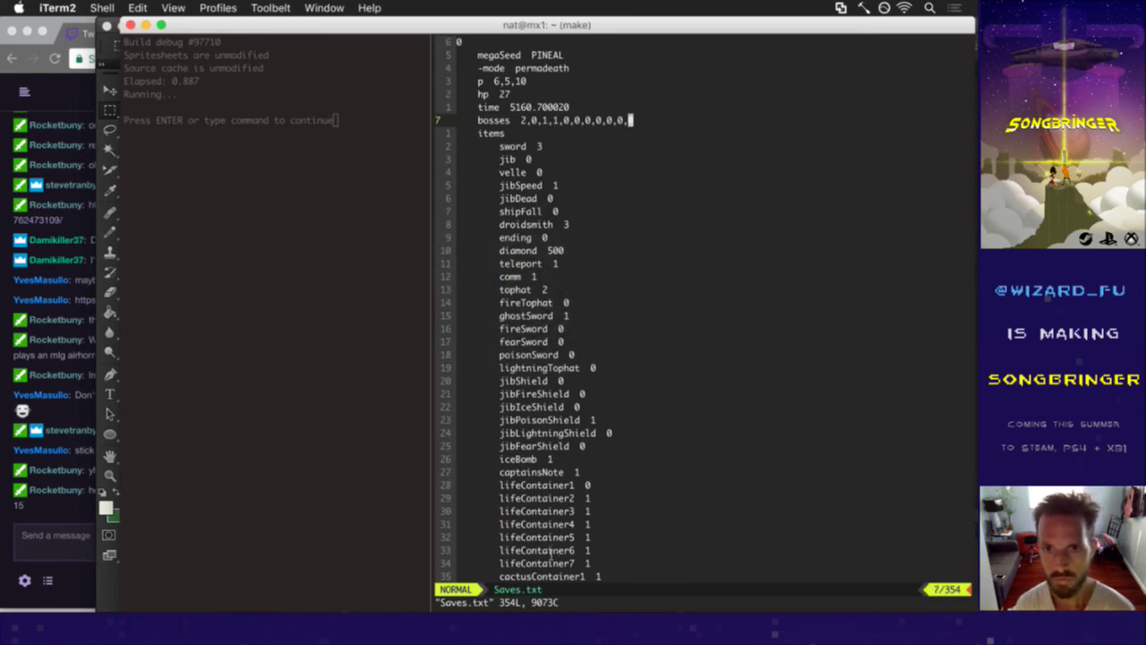
{"action": "type", "text": ":up"}
{"action": "key", "text": "Return"}
{"action": "key", "text": "super+["}
{"action": "key", "text": "Return"}
{"action": "key", "text": "super+]"}
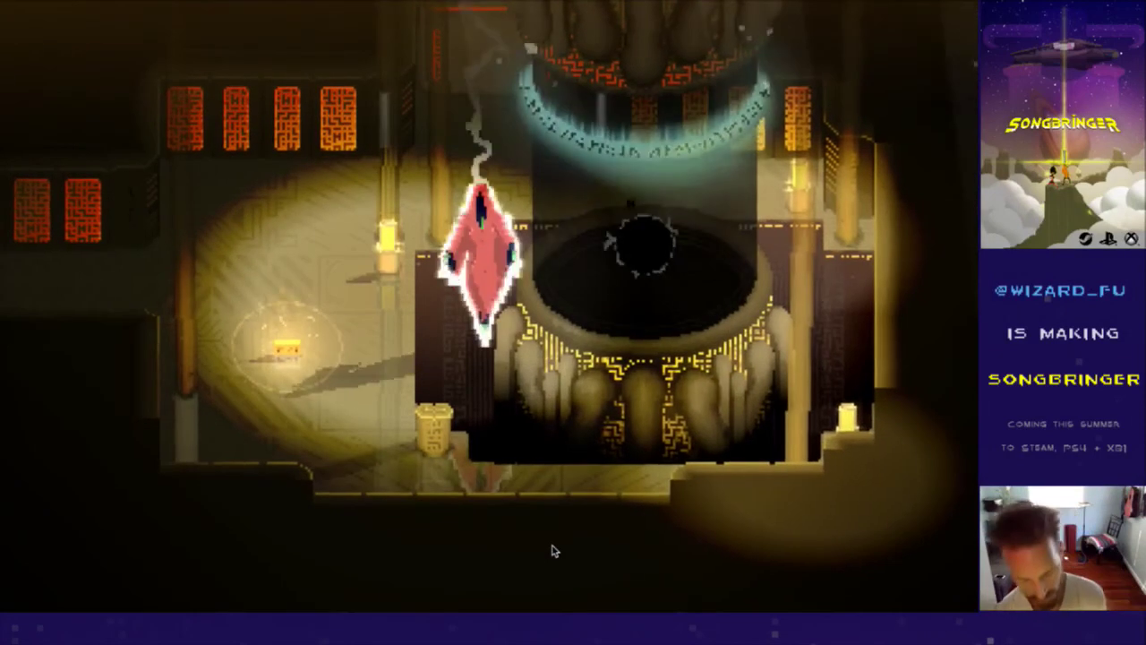
- Switch back to iTerm2, set the last bosses value in Saves.txt to 0, save it, and relaunch the game
{"action": "key", "text": "super+Tab"}
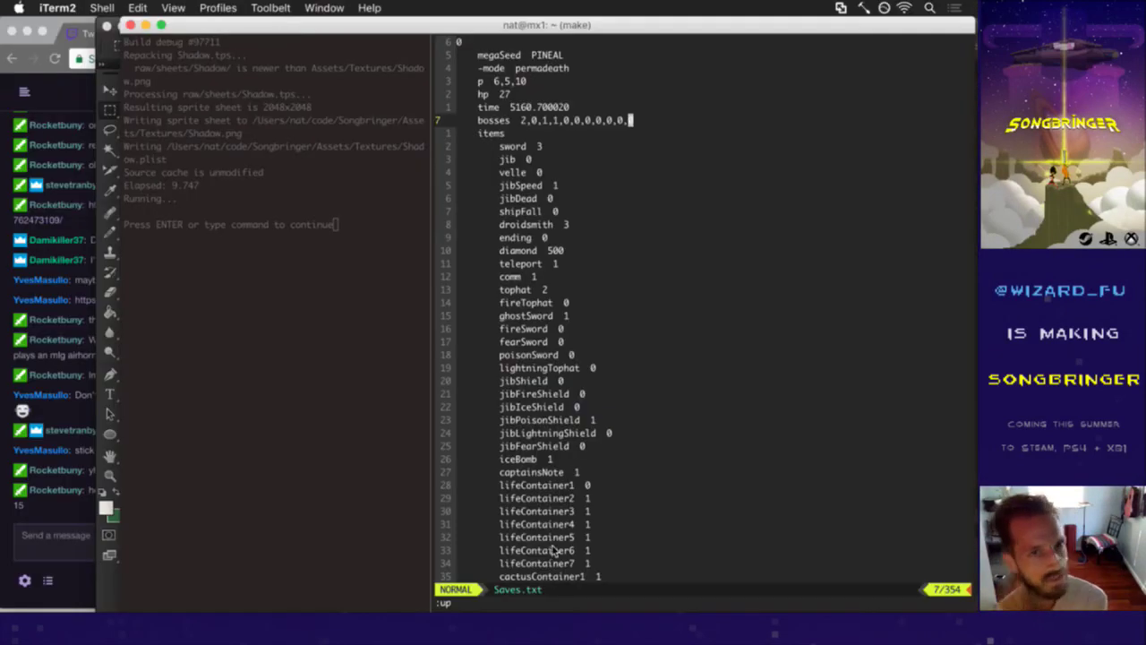
{"action": "key", "text": "j"}
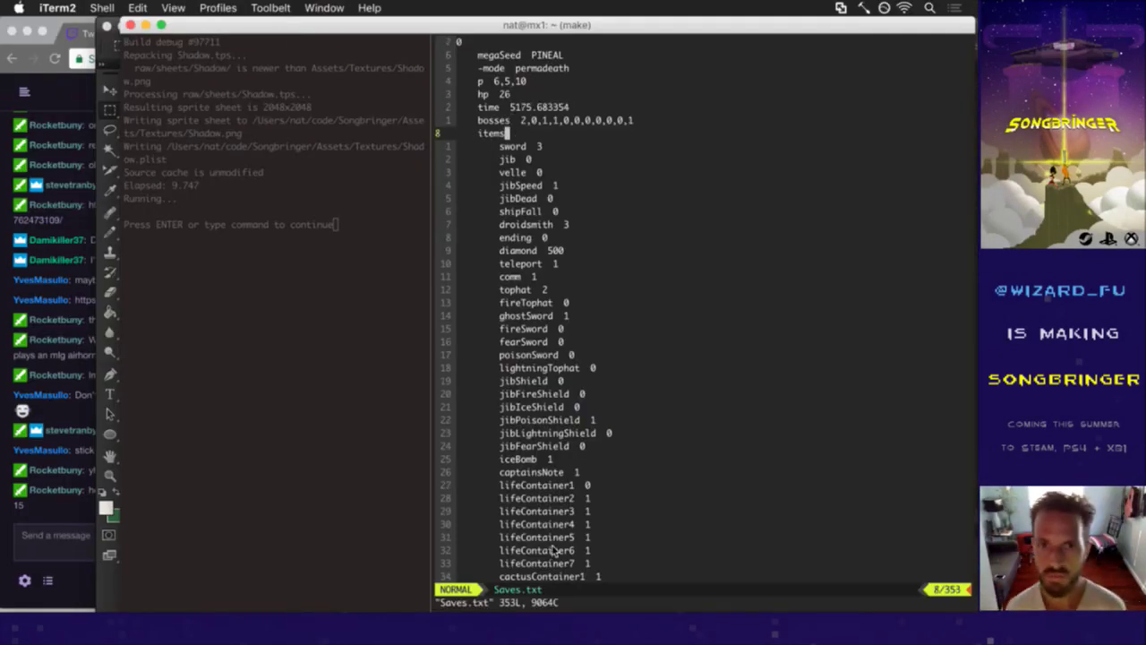
{"action": "key", "text": "h"}
{"action": "key", "text": "h"}
{"action": "key", "text": "h"}
{"action": "type", "text": "k$"}
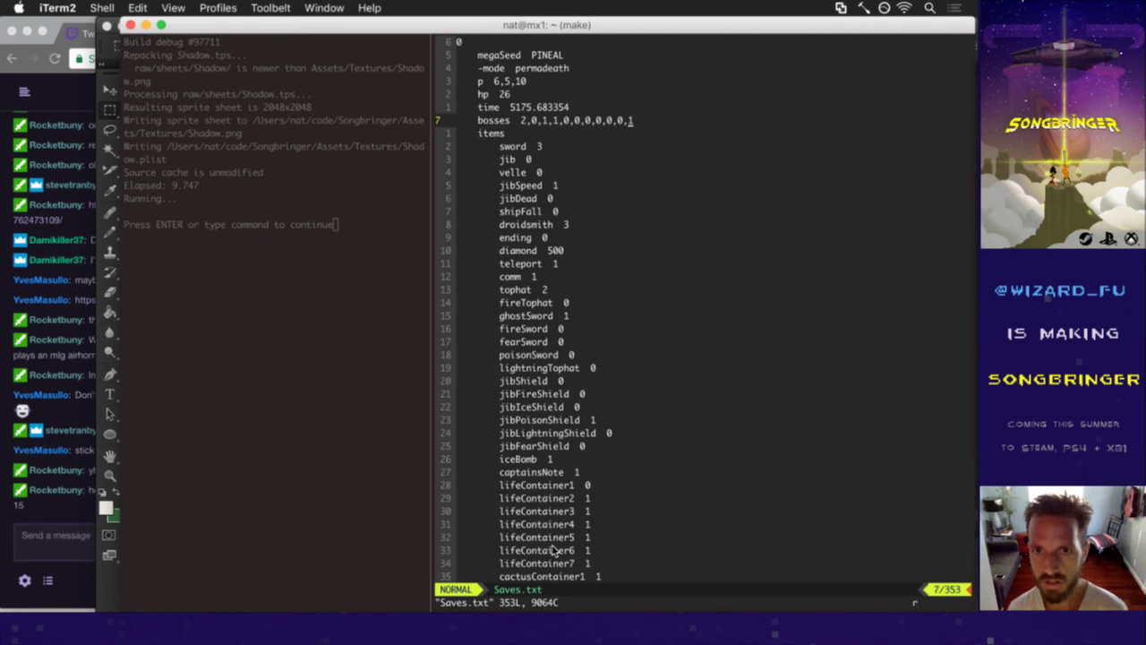
{"action": "type", "text": "s0"}
{"action": "key", "text": "Escape"}
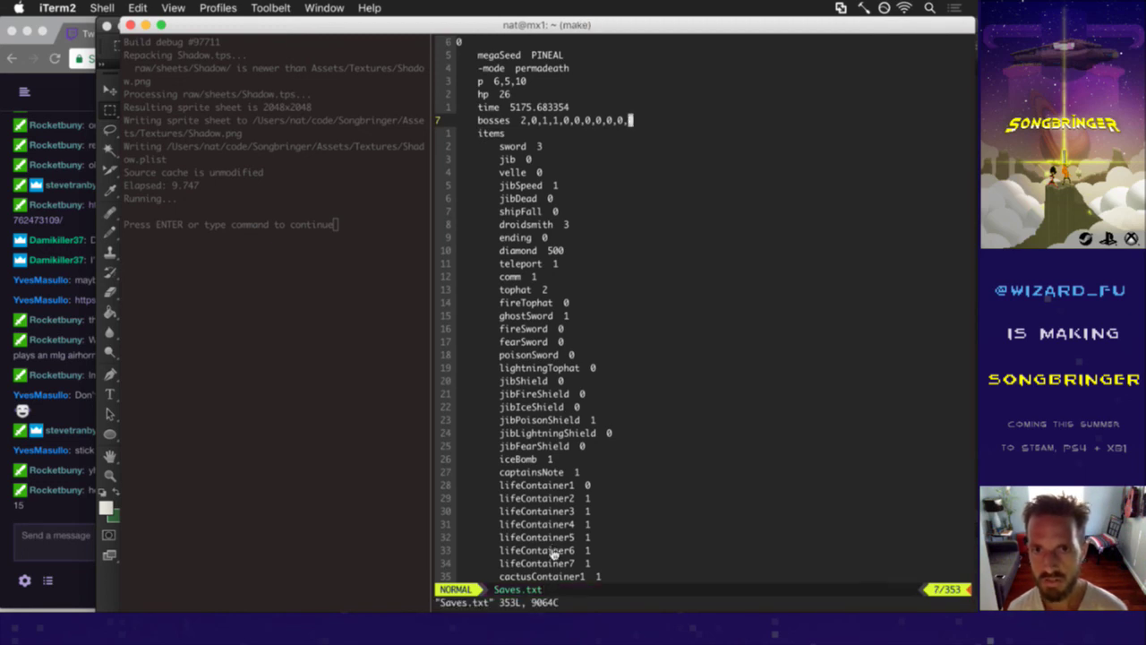
{"action": "type", "text": ":up"}
{"action": "key", "text": "Return"}
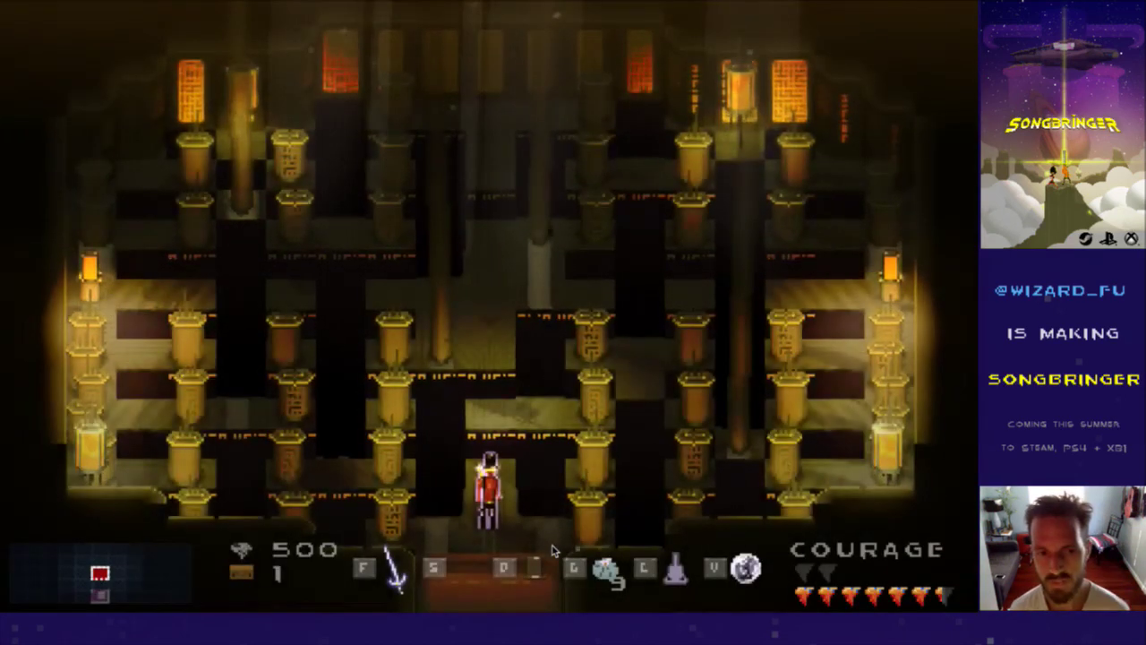
- Play-test the game from the pot-filled room, quit it, and return to iTerm2
{"action": "key", "text": "Left"}
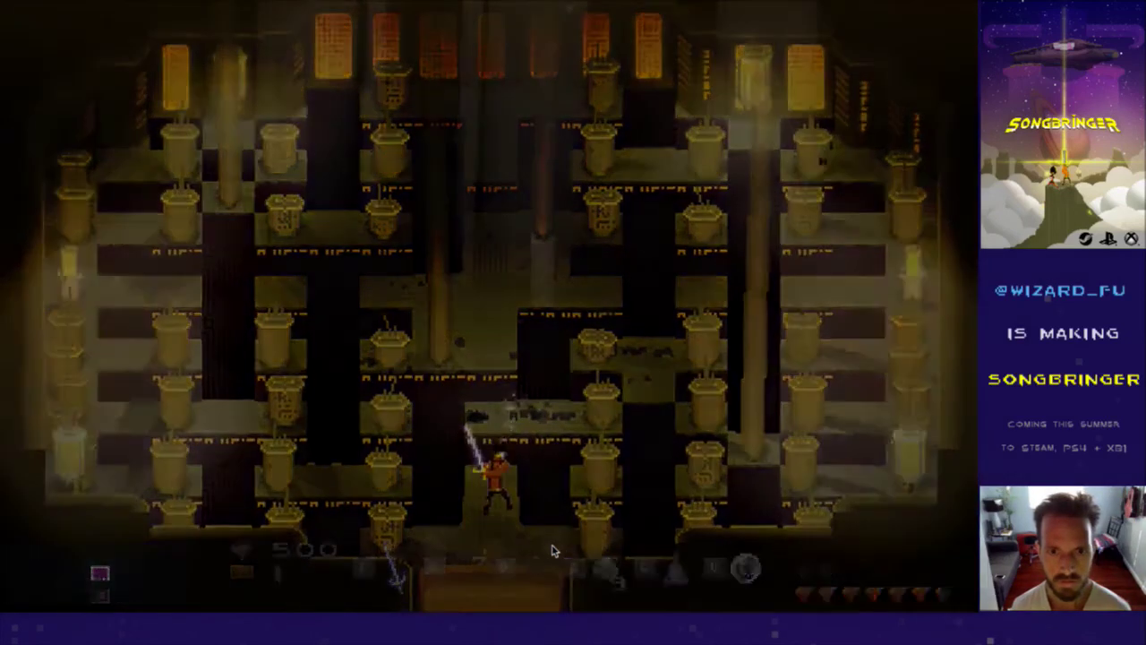
{"action": "key", "text": "super+q"}
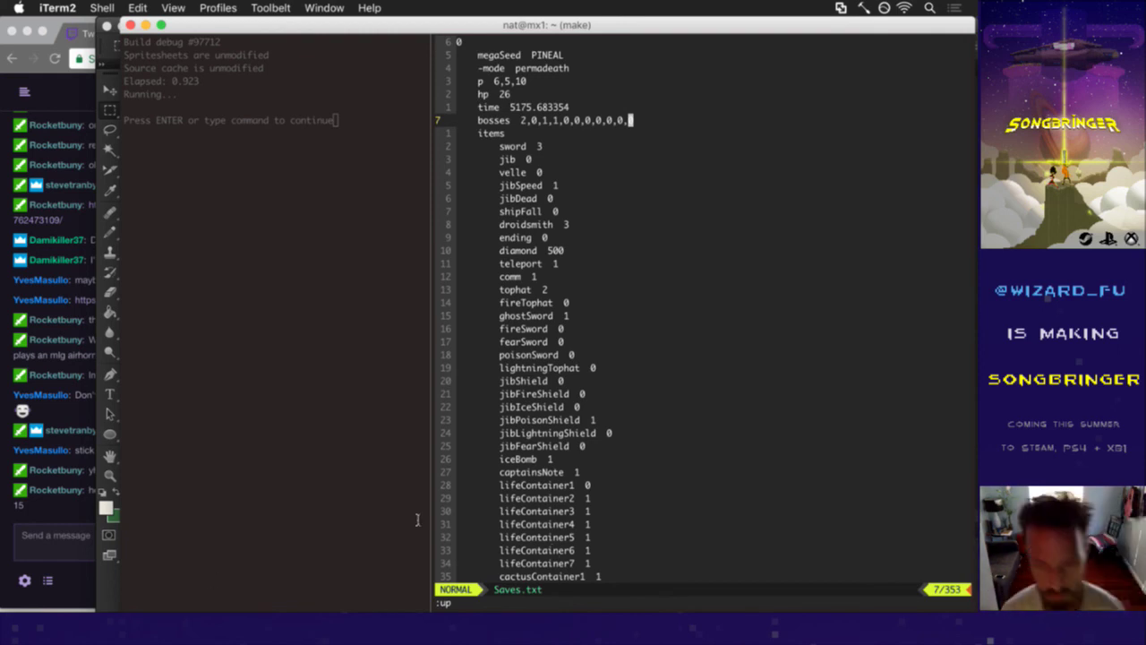
{"action": "key", "text": "super+Tab"}
{"action": "key", "text": "super+shift+Tab"}
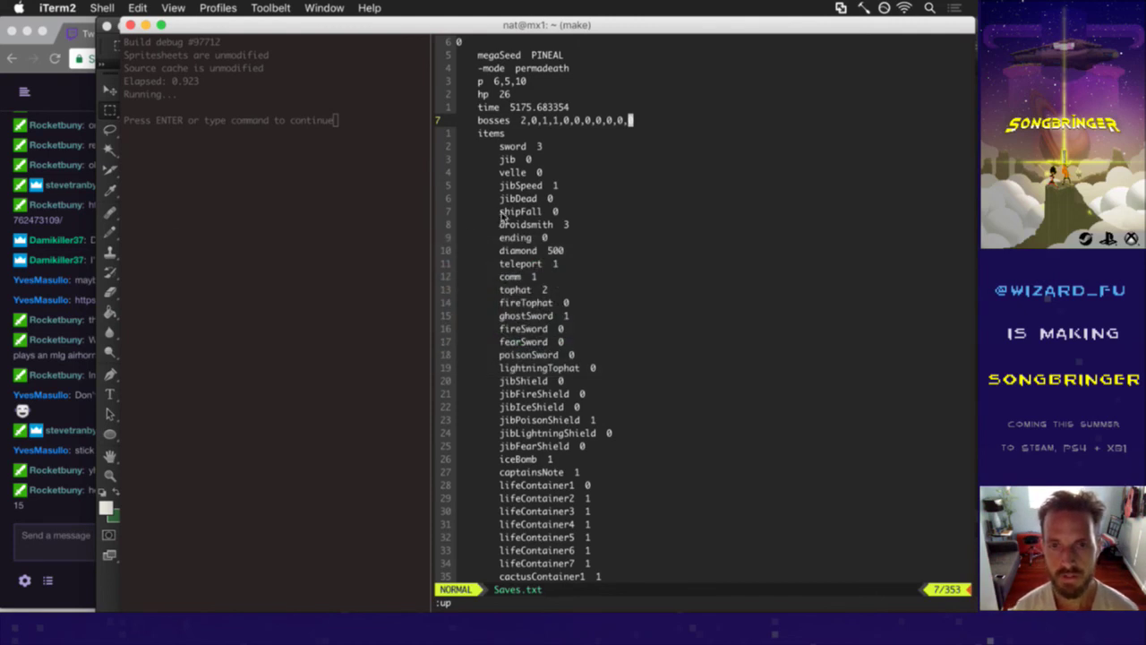
- Switch to the terminal window with LightningBoss.txt, check the repository's git status, and open the diff of the changes
{"action": "key", "text": "super+grave"}
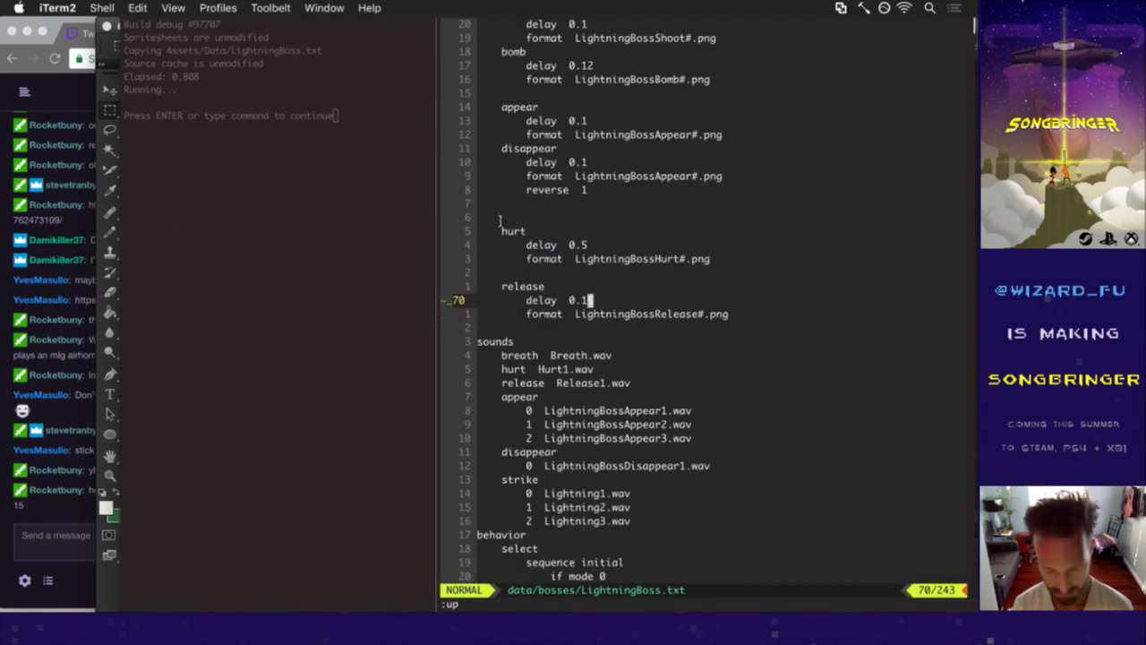
{"action": "key", "text": "Return"}
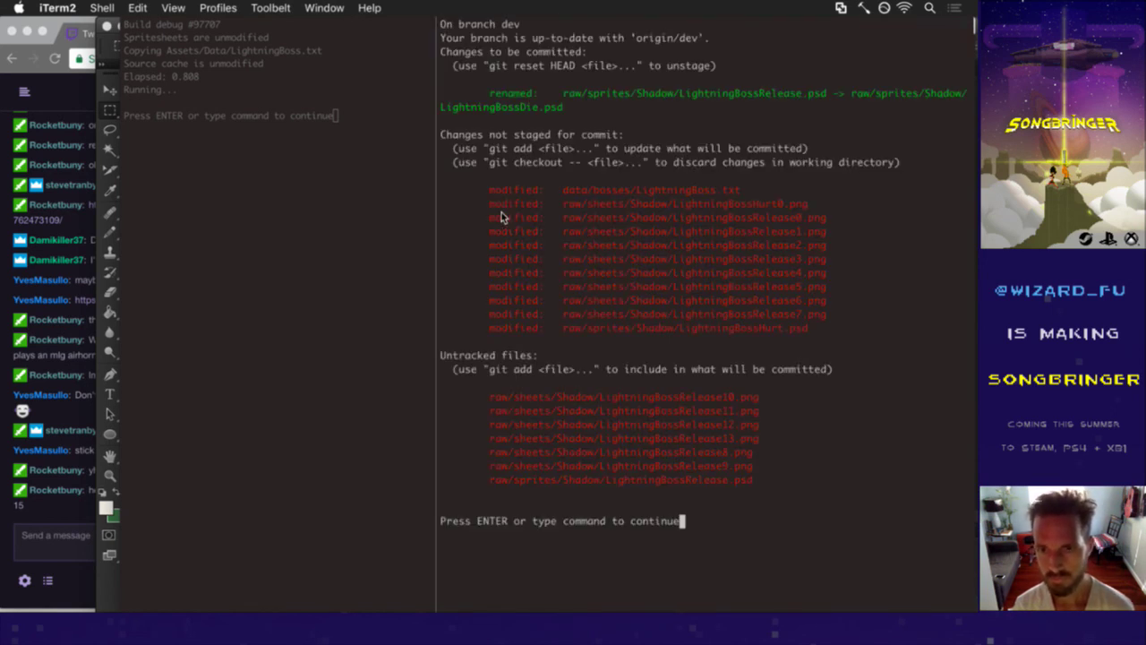
{"action": "key", "text": "Return"}
{"action": "type", "text": ":!!"}
{"action": "key", "text": "Return"}
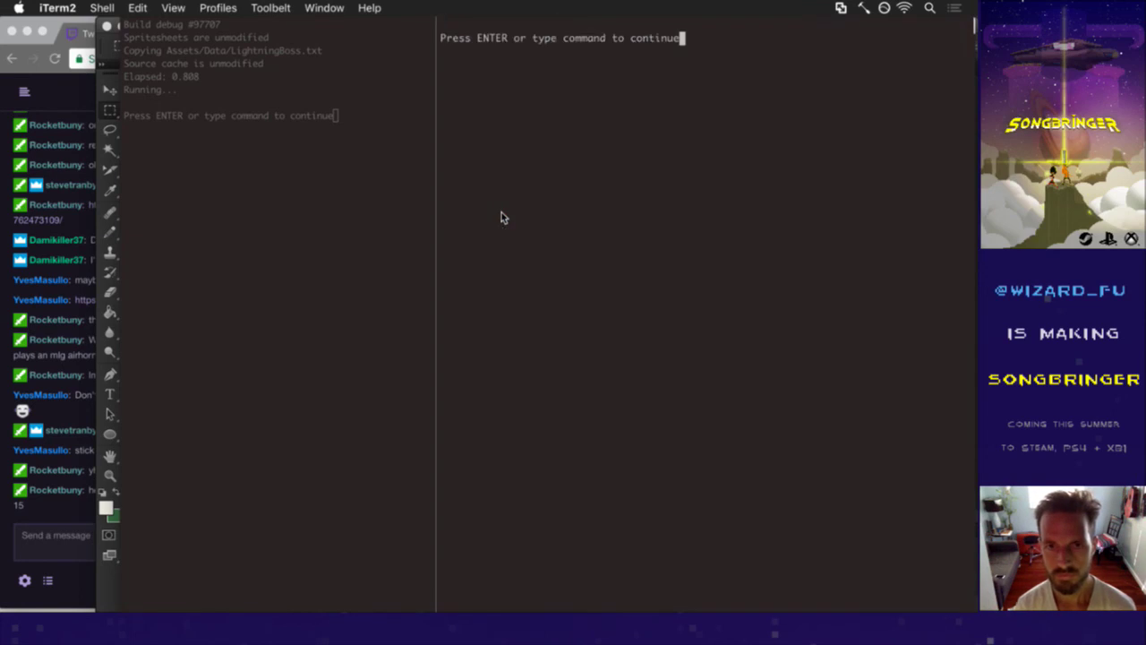
{"action": "key", "text": "Return"}
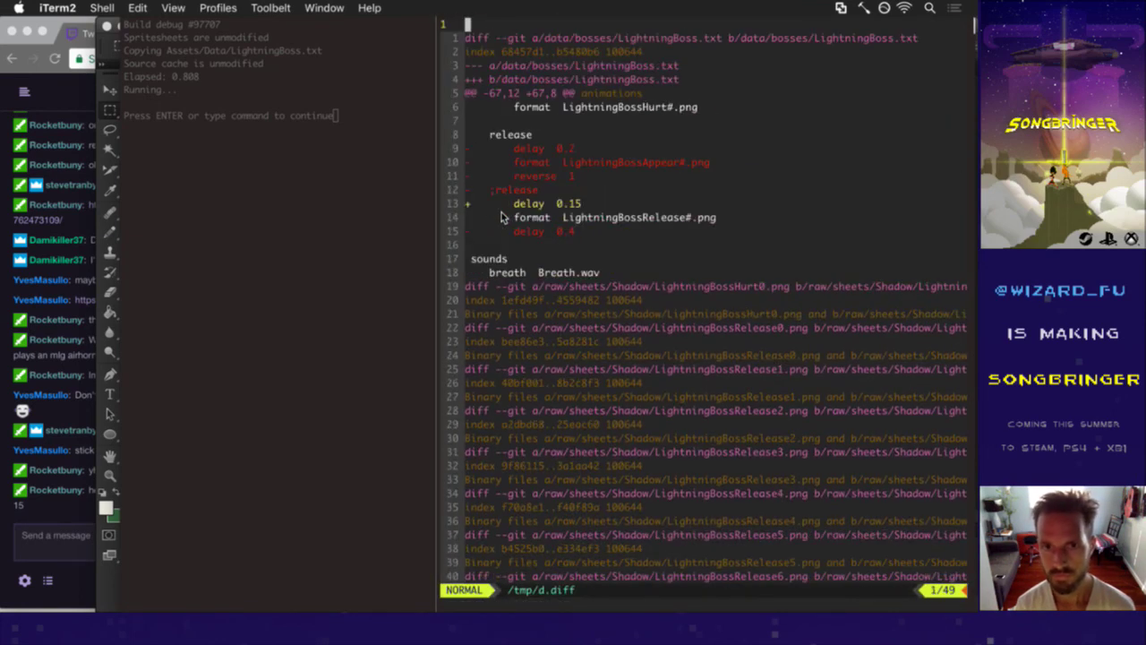
- Review the LightningBoss changes in d.diff and close the diff
{"action": "key", "text": "8"}
{"action": "key", "text": "j"}
{"action": "key", "text": "1"}
{"action": "key", "text": "0"}
{"action": "key", "text": "j"}
{"action": "type", "text": "10k10k"}
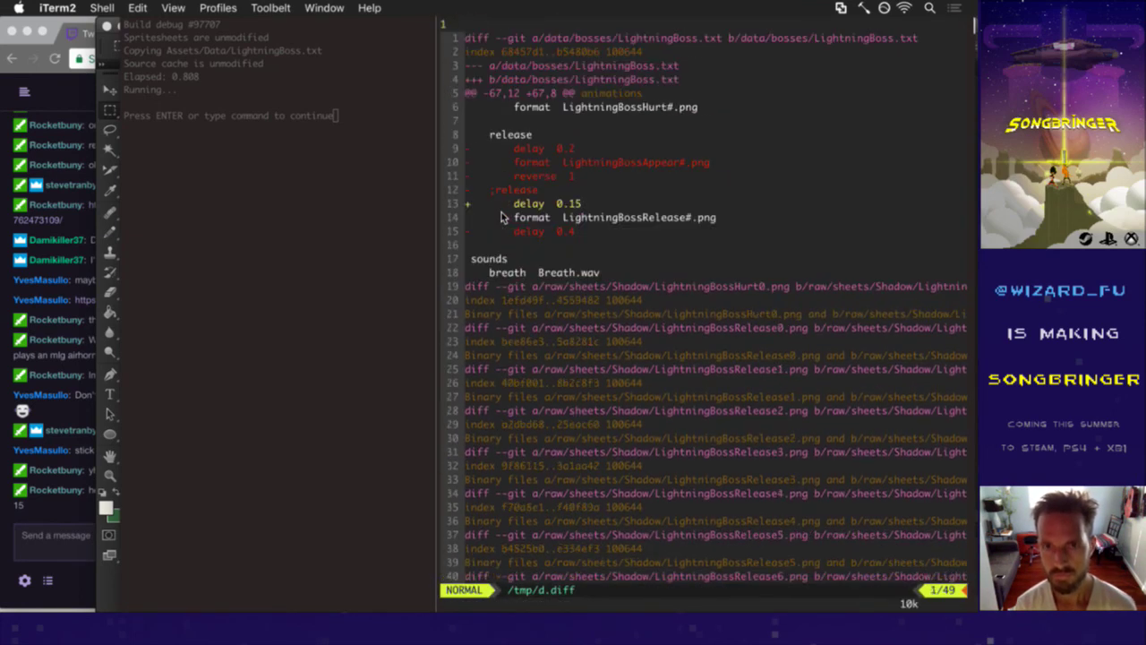
{"action": "type", "text": ":bd"}
{"action": "key", "text": "Return"}
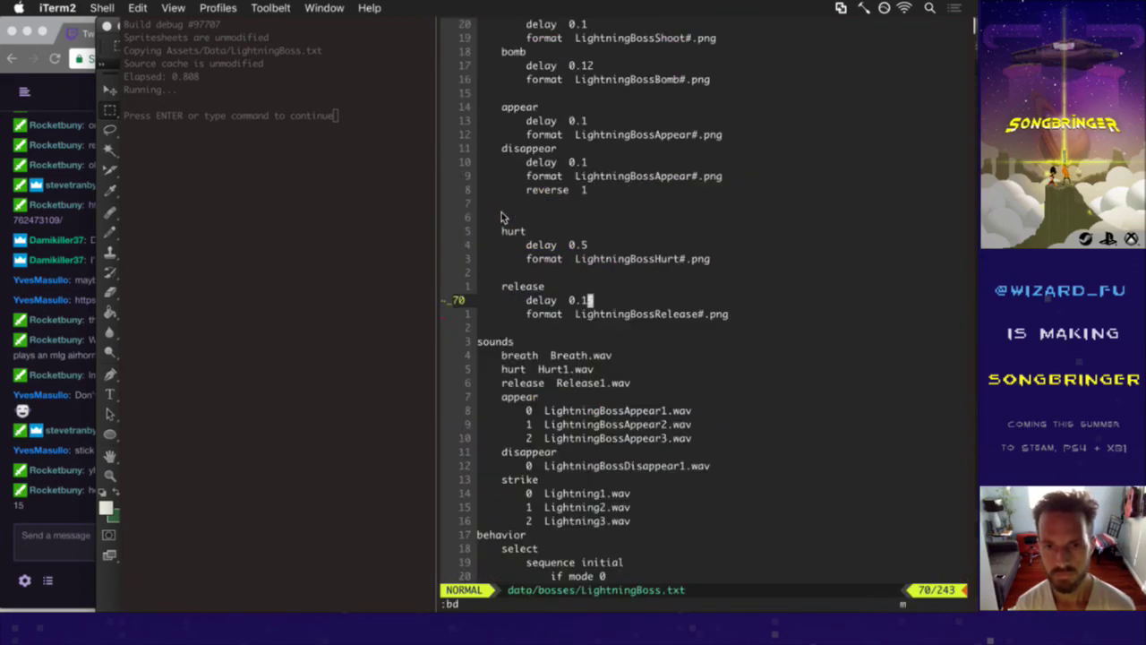
- Start a git commit of the LightningBoss changes from Vim and begin editing the commit message
{"action": "type", "text": "a5"}
{"action": "key", "text": "Escape"}
{"action": "type", "text": ":!"}
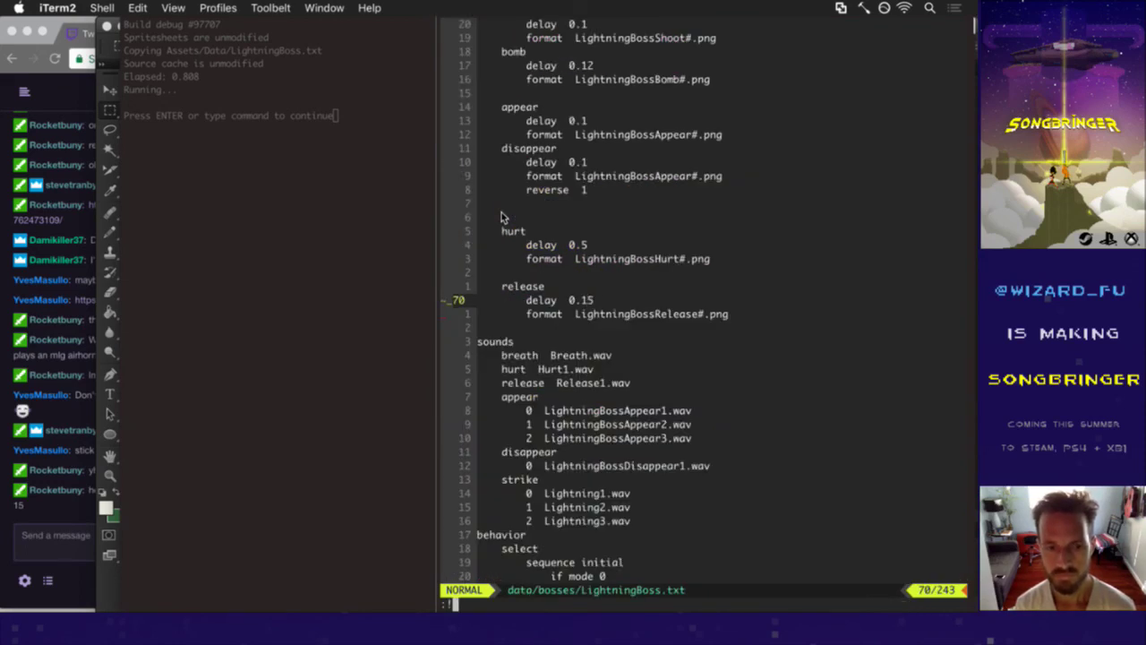
{"action": "type", "text": "!"}
{"action": "key", "text": "Return"}
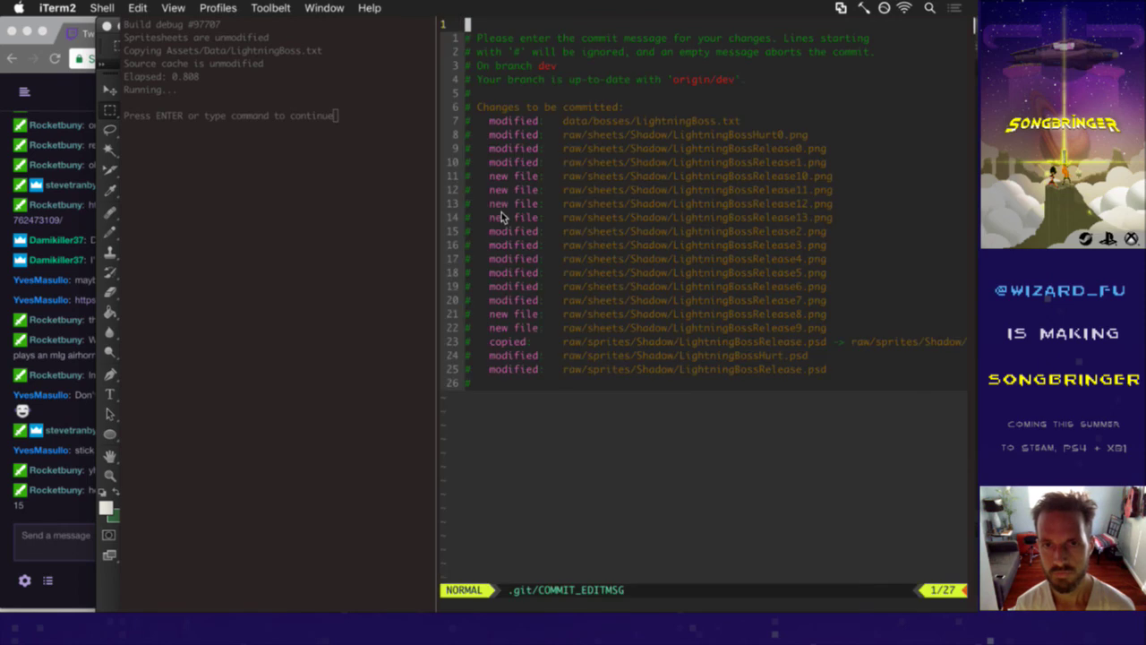
{"action": "key", "text": "i"}
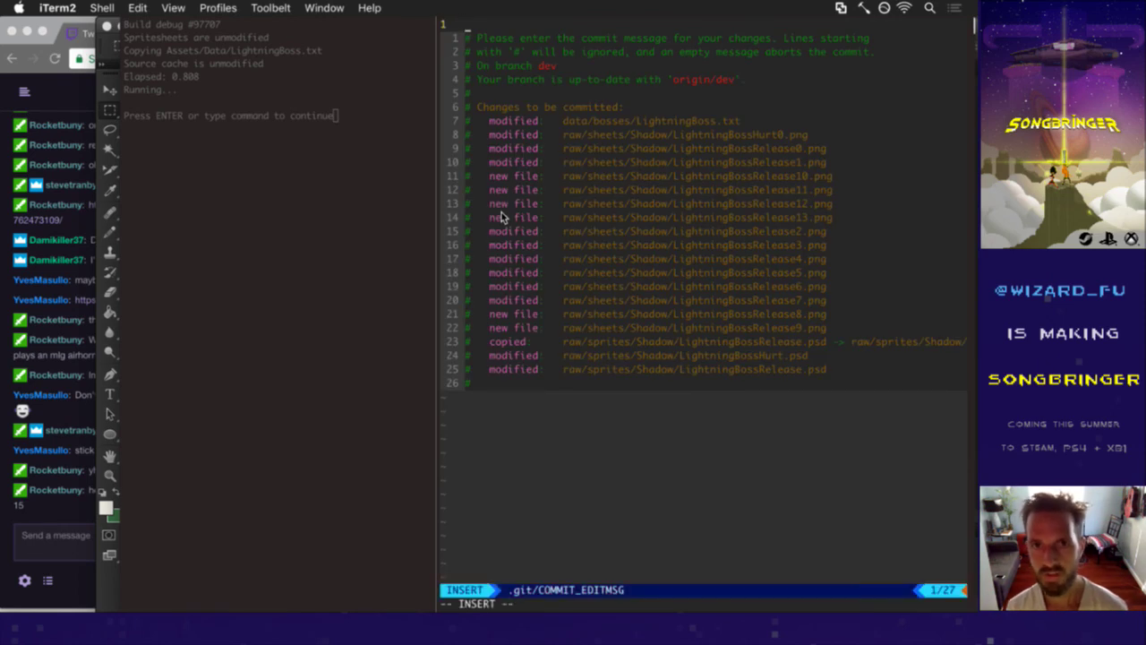
- Switch to Chrome, open the Trello card "make lightning boss final exit more drawn out and noticeable", and copy its title
{"action": "key", "text": "super+Tab"}
{"action": "key", "text": "super+Tab"}
{"action": "left_click", "coordinate": [495, 179]}
{"action": "left_click", "coordinate": [492, 205]}
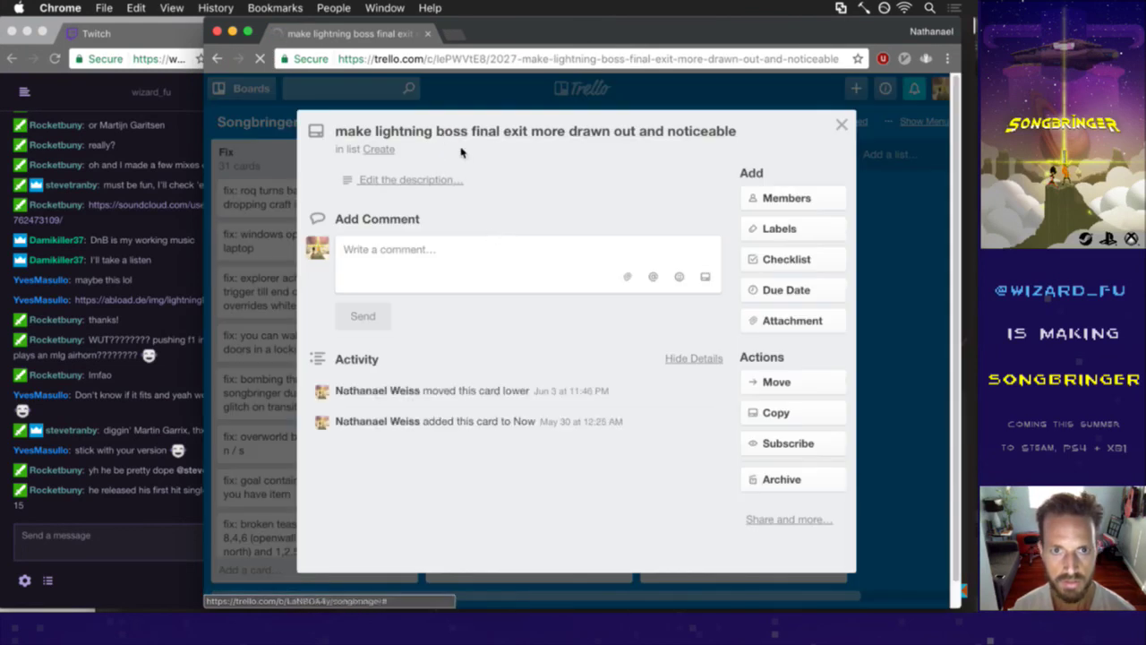
{"action": "left_click", "coordinate": [448, 130]}
{"action": "key", "text": "super+a"}
{"action": "key", "text": "super+c"}
{"action": "key", "text": "super+Tab"}
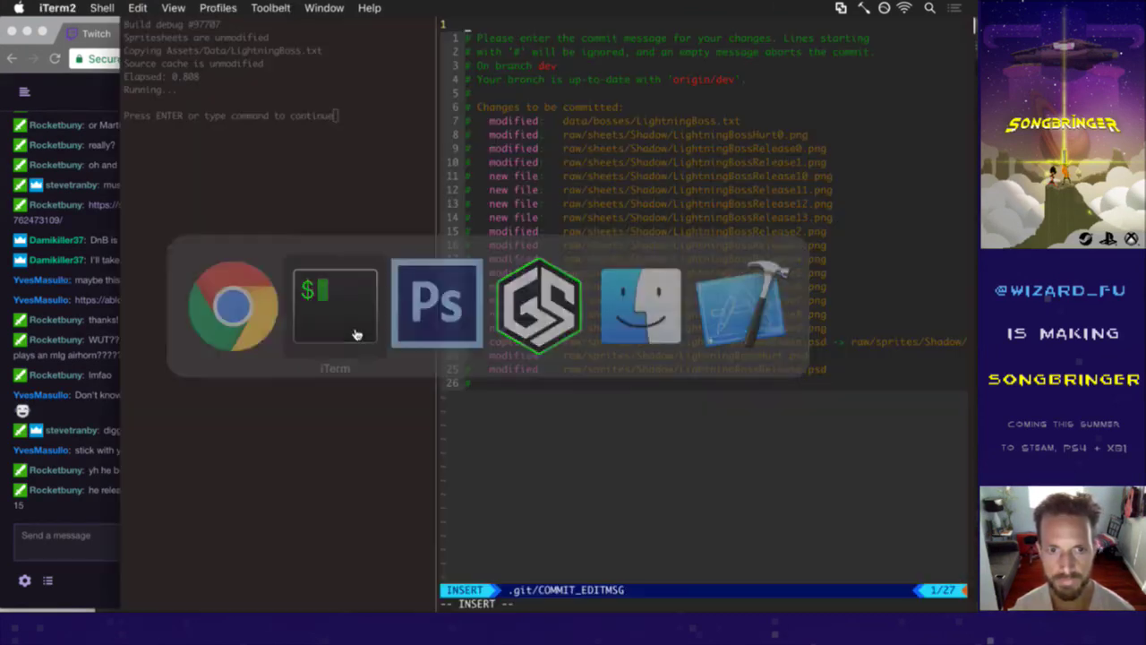
- Enter "Make lightning boss final exit more drawn out and noticeable" as the commit message in iTerm2 and complete the commit
{"action": "key", "text": "super+v"}
{"action": "type", "text": "k"}
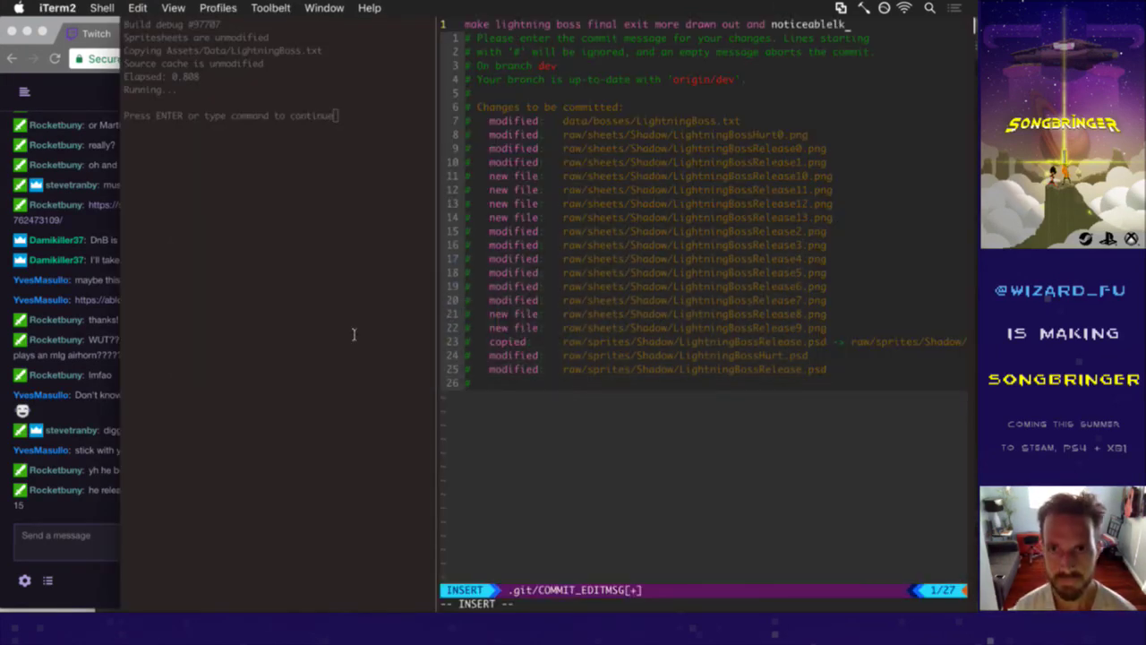
{"action": "key", "text": "Escape"}
{"action": "key", "text": "x"}
{"action": "key", "text": "x"}
{"action": "key", "text": "0"}
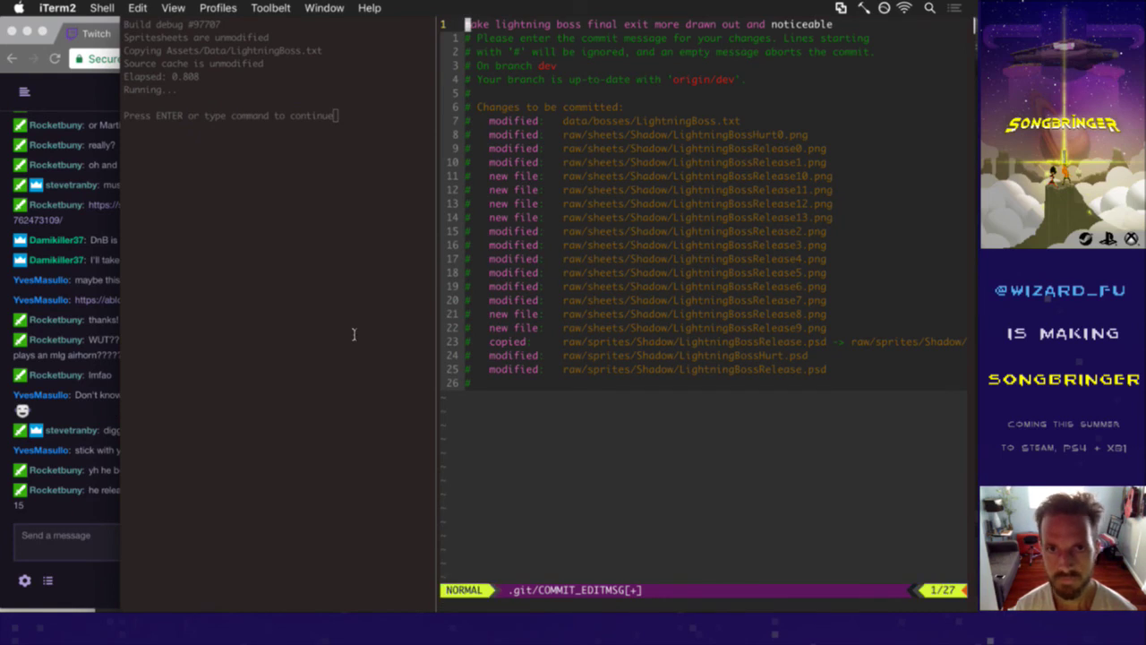
{"action": "type", "text": ":wq"}
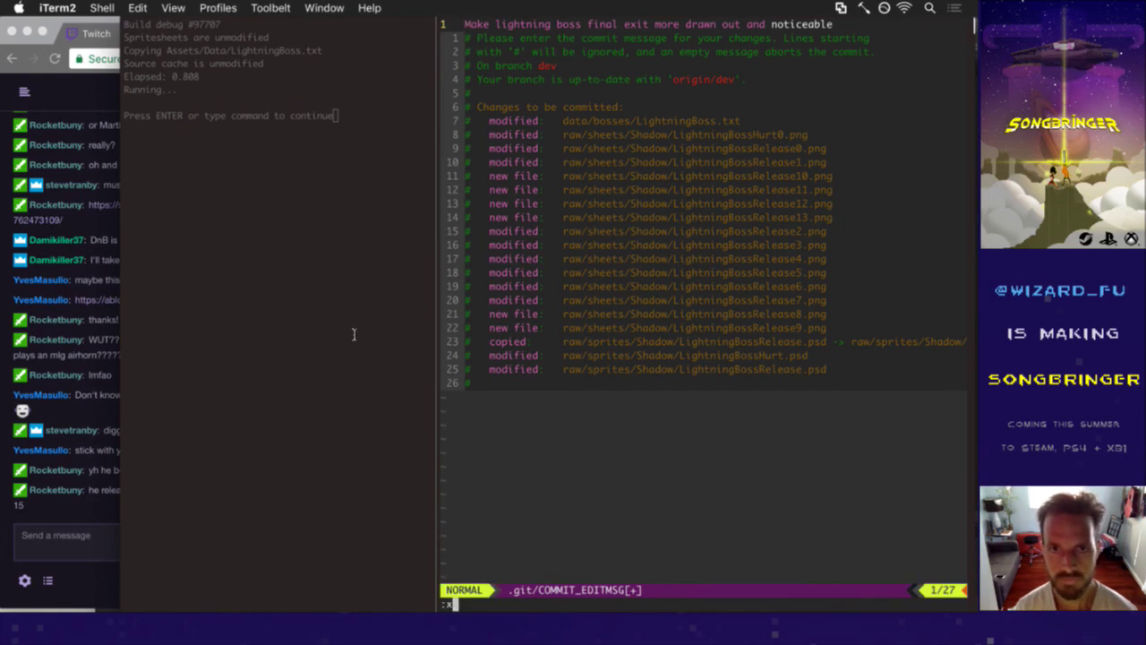
{"action": "key", "text": "Return"}
- Switch to Chrome, archive the lightning boss final exit card in Trello, and close the card
{"action": "key", "text": "super+Tab"}
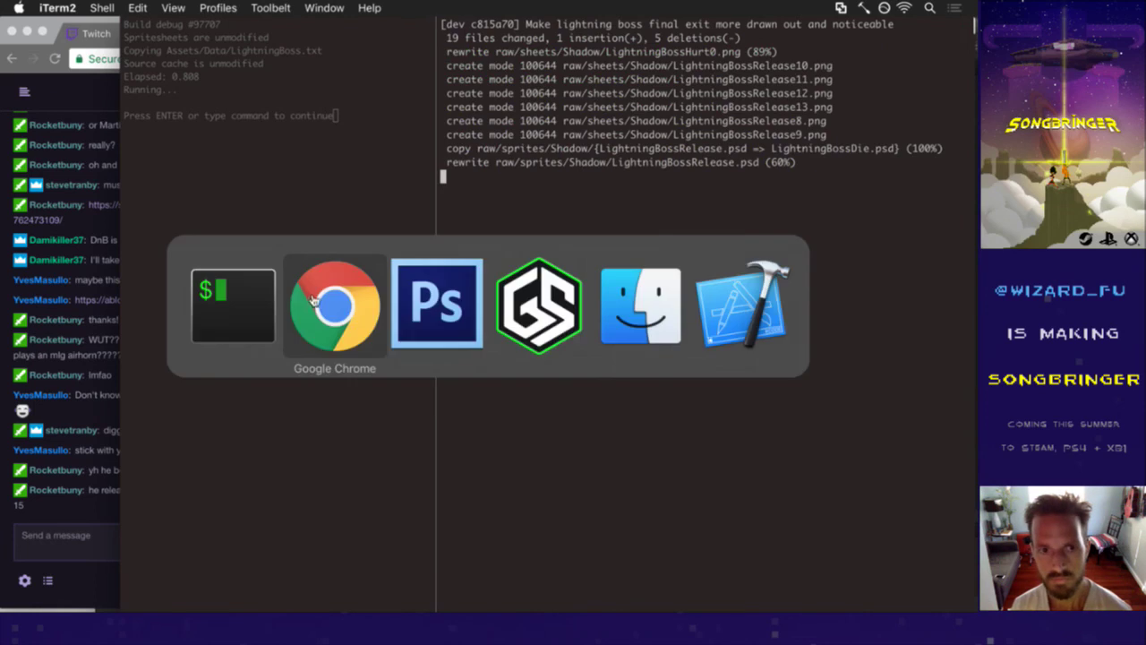
{"action": "left_click", "coordinate": [778, 483]}
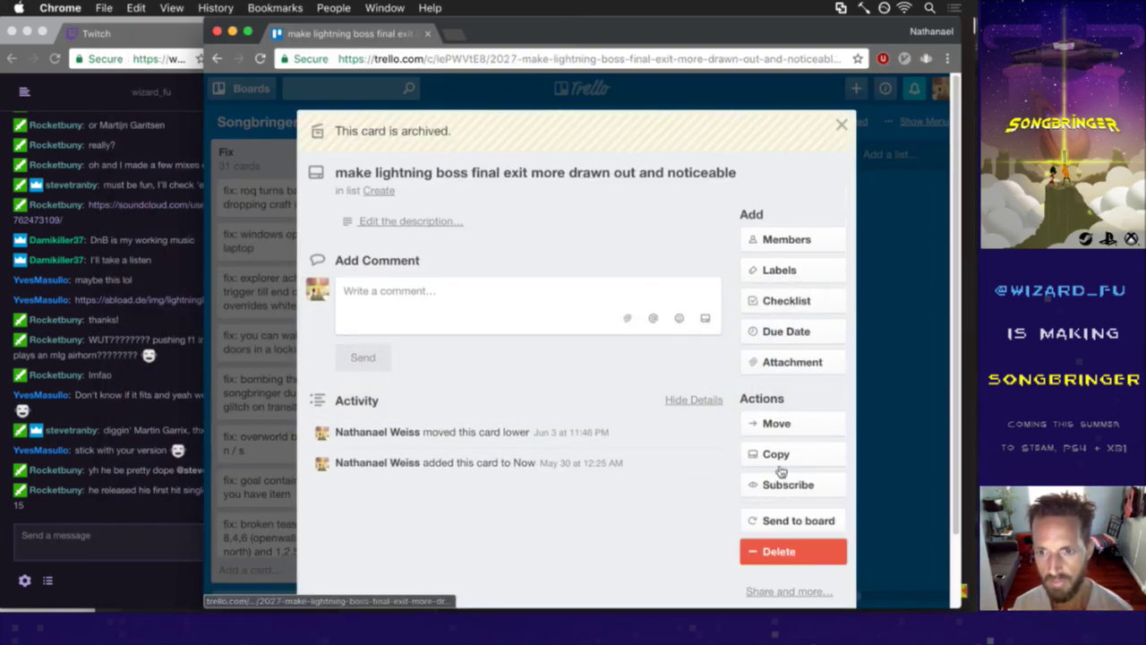
{"action": "left_click", "coordinate": [843, 127]}
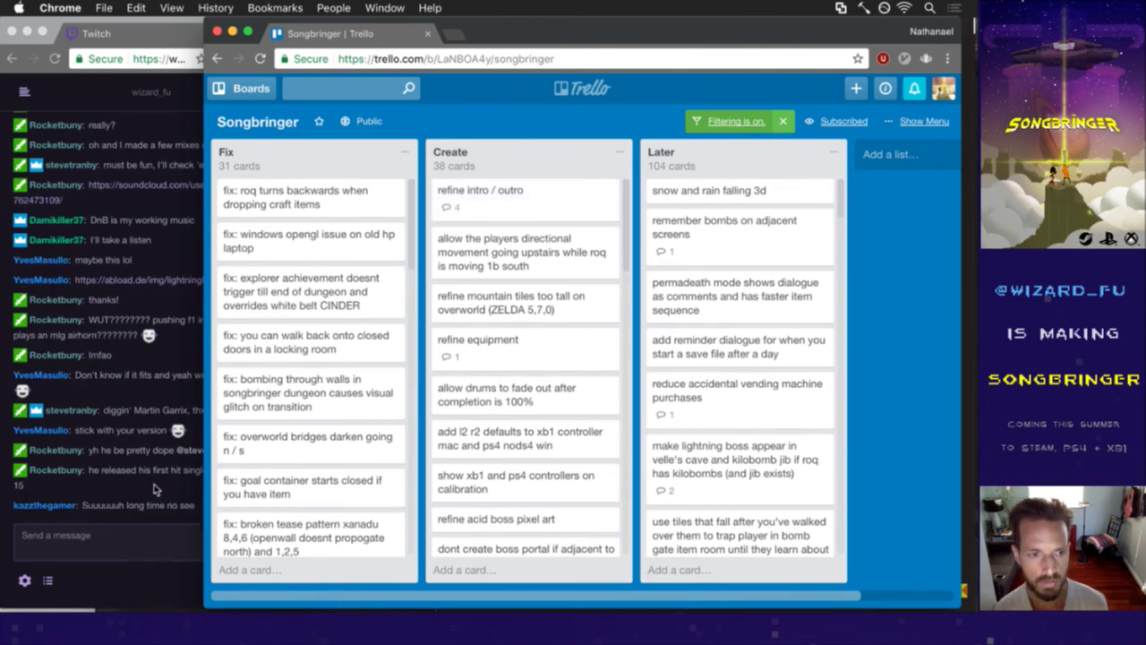
- Send the HeyGuys emote in the Twitch chat
{"action": "left_click", "coordinate": [82, 488]}
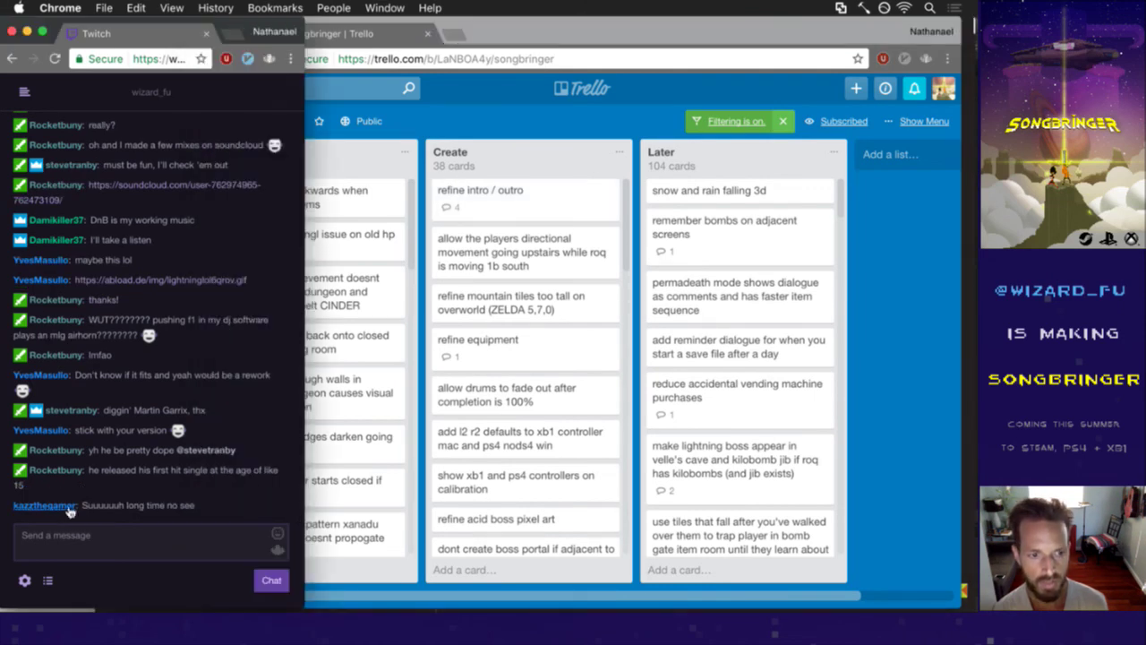
{"action": "left_click", "coordinate": [105, 543]}
{"action": "type", "text": "HeyGuys"}
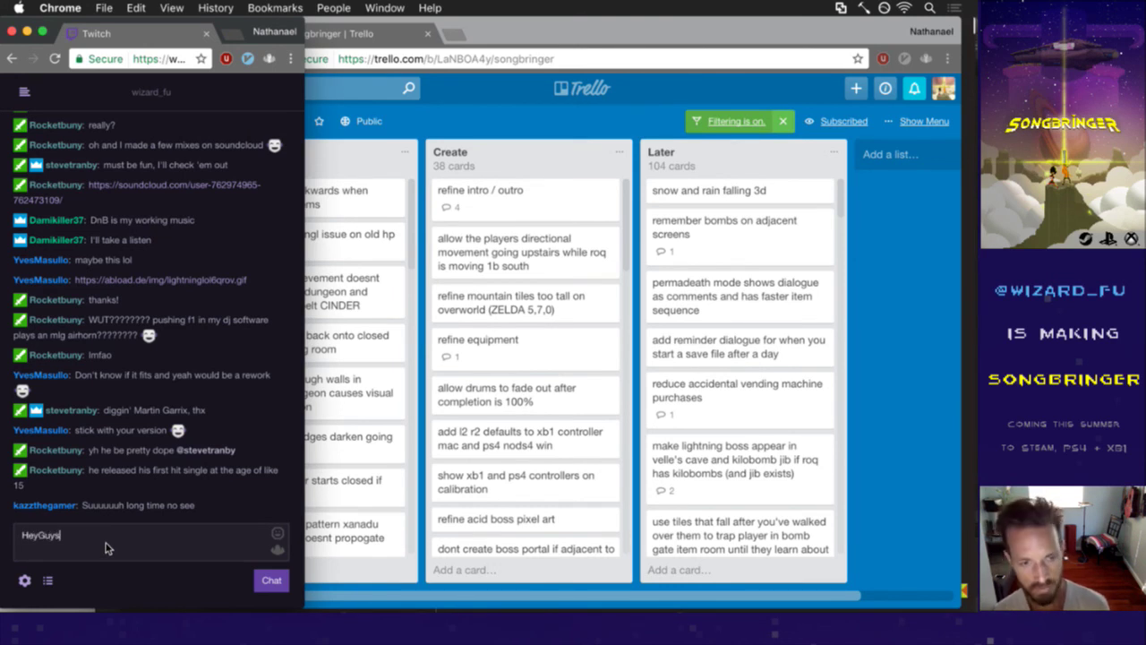
{"action": "key", "text": "Return"}
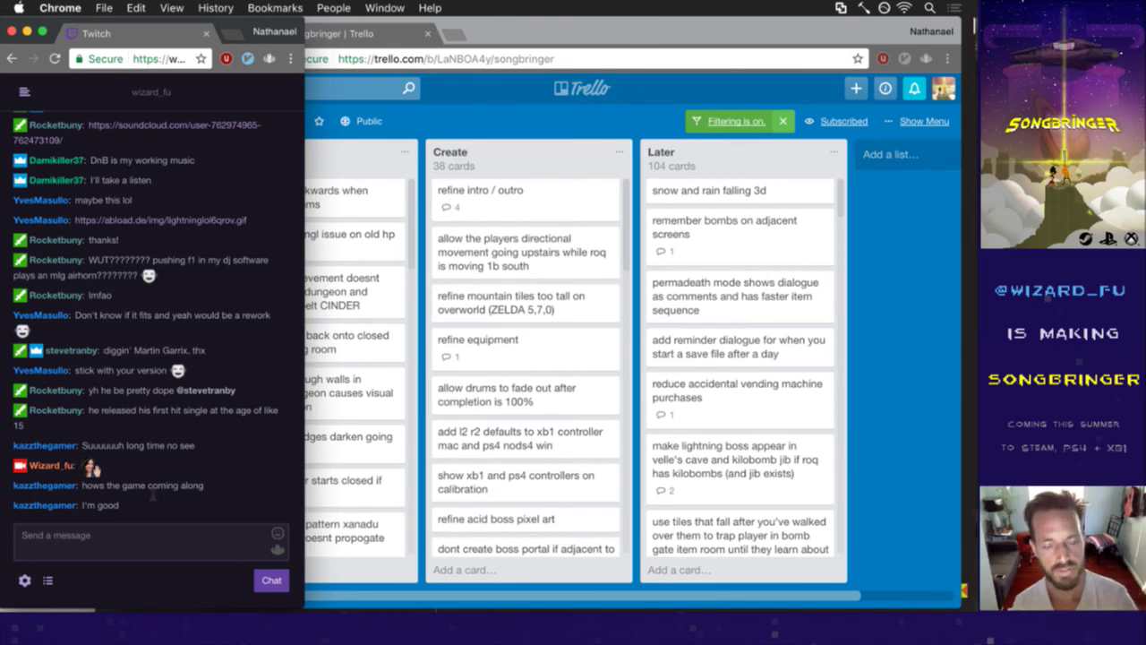
- Open the "refine intro / outro" Trello card in the Create list and check the stream status in Gameshow
{"action": "left_click", "coordinate": [511, 118]}
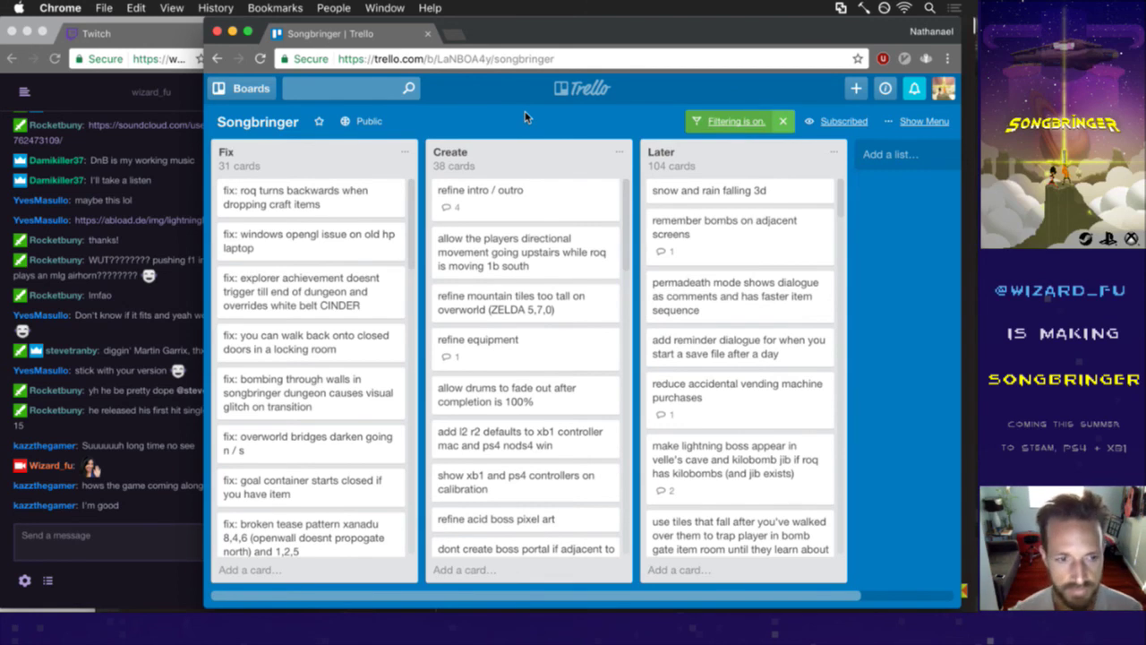
{"action": "left_click", "coordinate": [537, 206]}
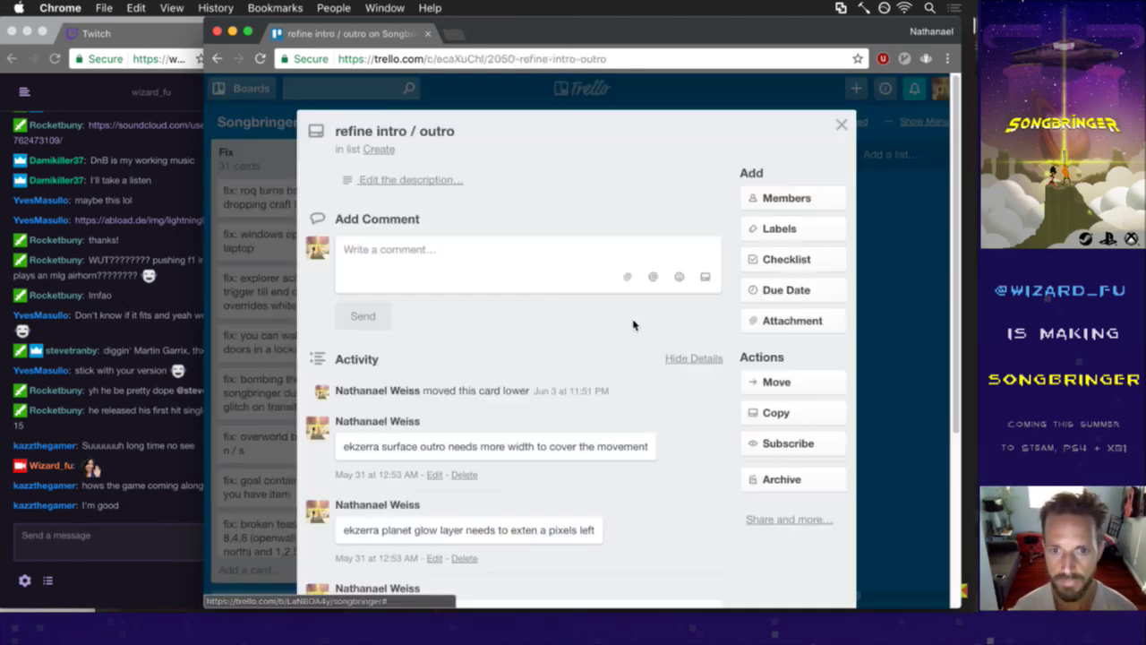
{"action": "left_click", "coordinate": [961, 191]}
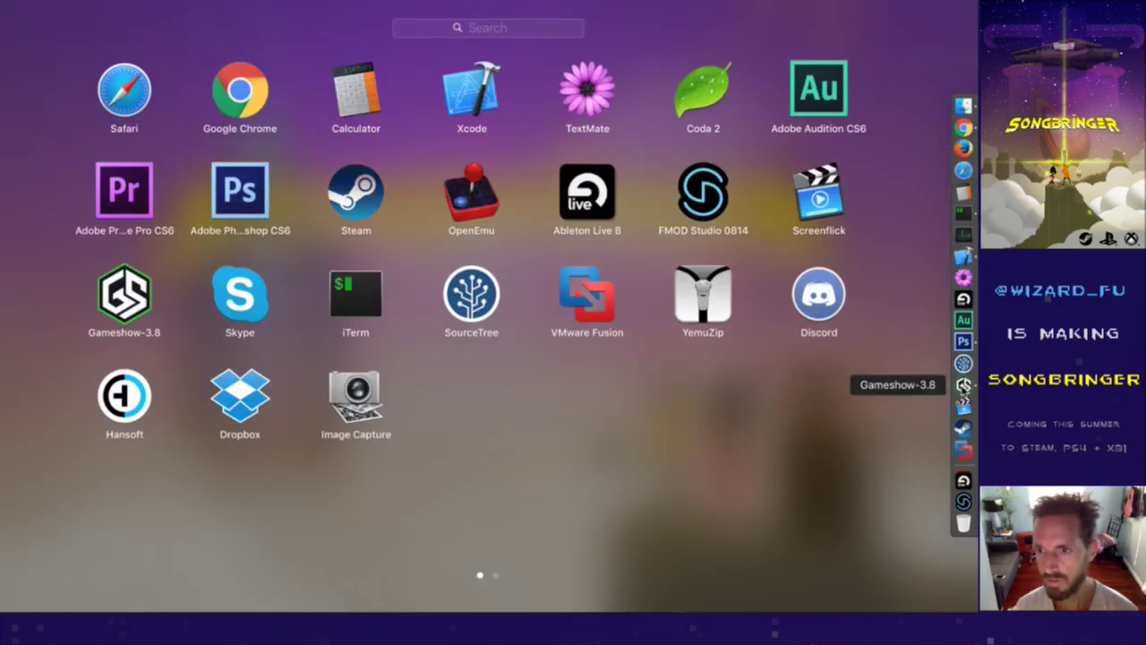
{"action": "left_click", "coordinate": [963, 386]}
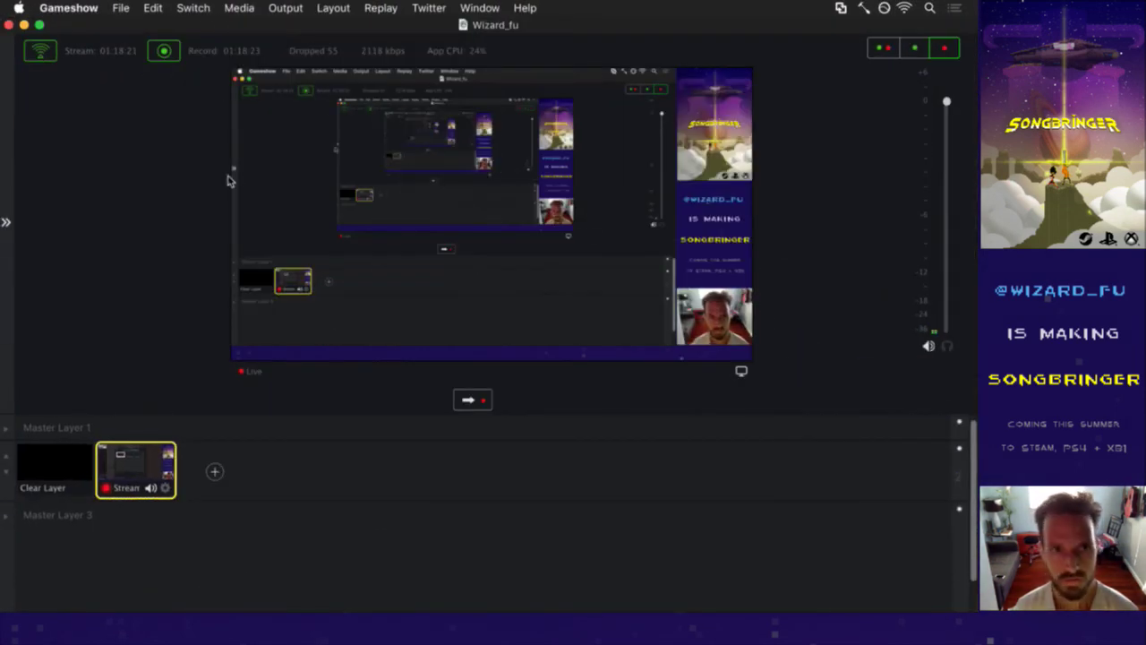
{"action": "left_click", "coordinate": [24, 25]}
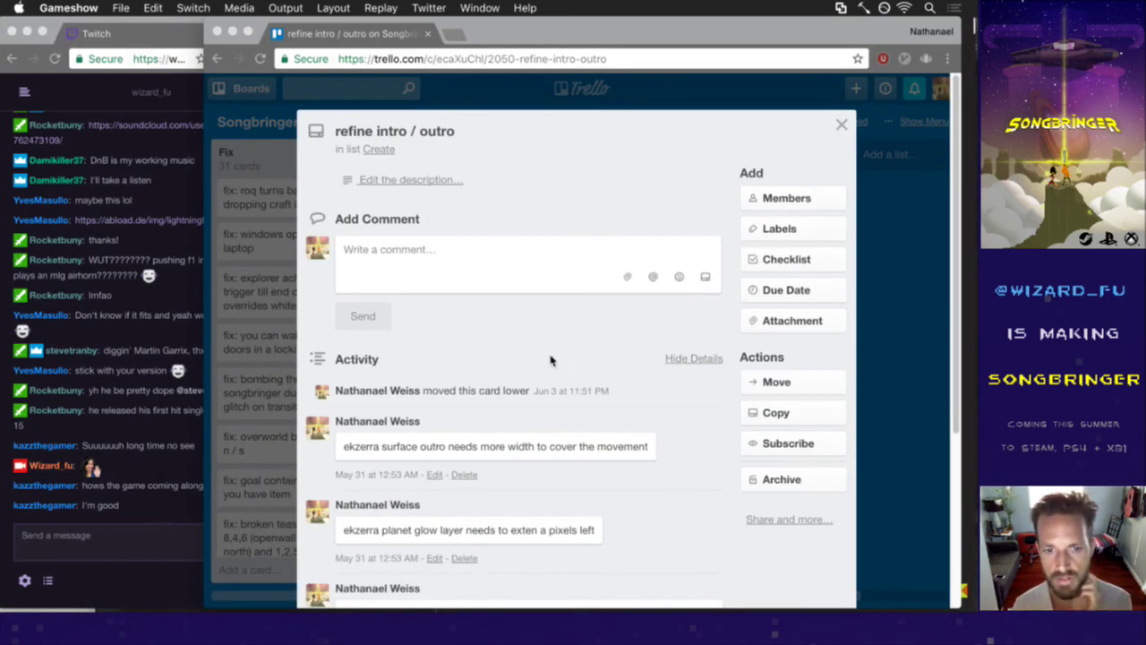
- Skim the comments on the "refine intro / outro" card and read the latest Twitch chat messages
{"action": "scroll", "coordinate": [566, 358], "scroll_direction": "down", "scroll_amount": 3}
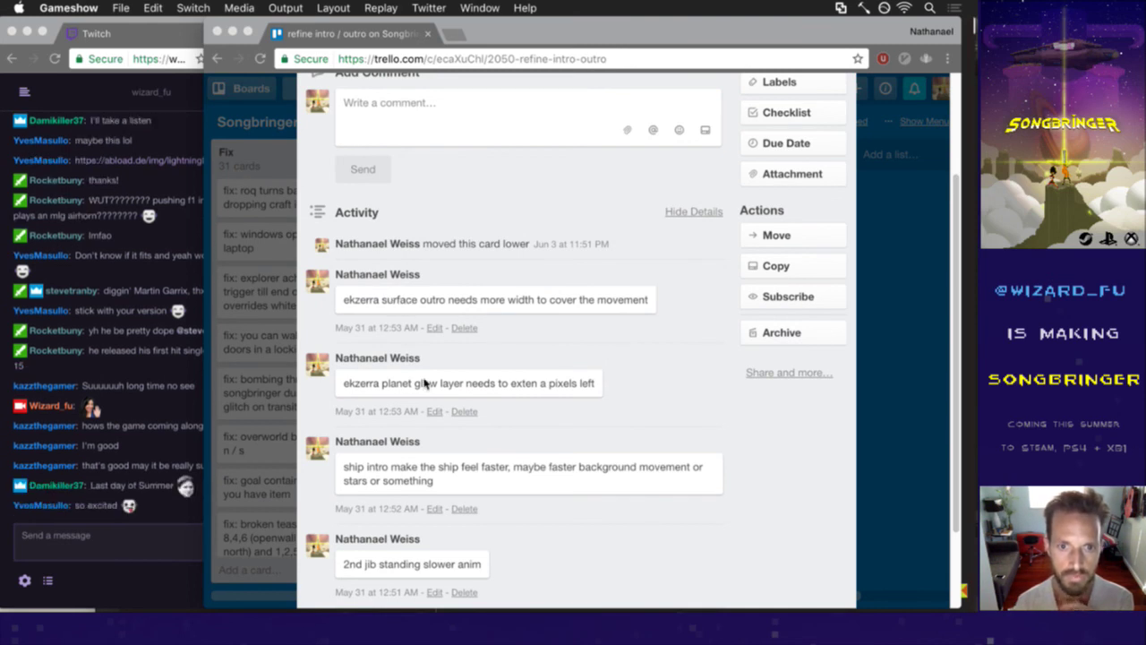
{"action": "scroll", "coordinate": [421, 385], "scroll_direction": "down", "scroll_amount": 2}
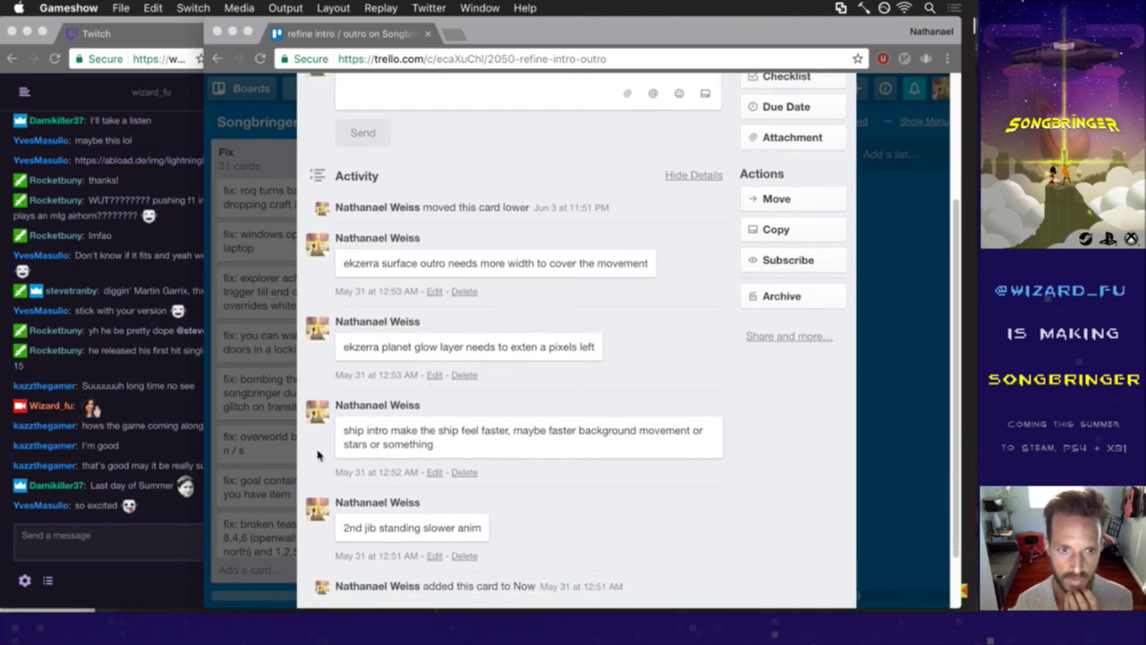
{"action": "left_click", "coordinate": [125, 480]}
{"action": "mouse_move", "coordinate": [110, 485]}
{"action": "left_mouse_down"}
{"action": "mouse_move", "coordinate": [120, 484]}
{"action": "mouse_move", "coordinate": [108, 491]}
{"action": "left_mouse_up"}
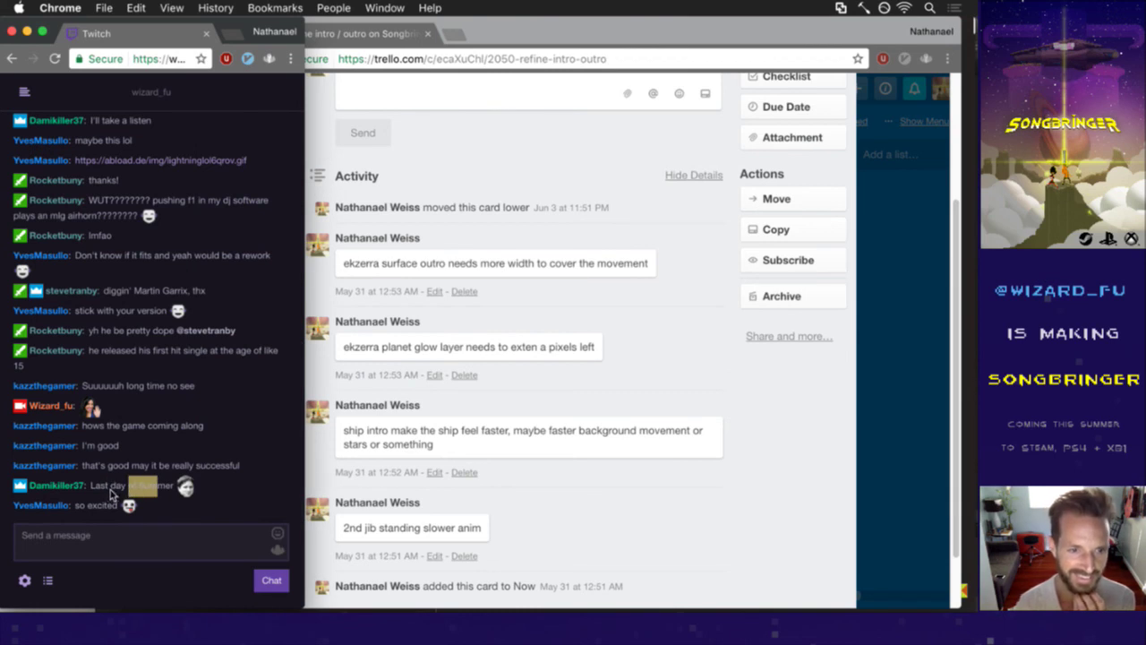
{"action": "left_click_drag", "start_coordinate": [97, 466], "coordinate": [215, 467]}
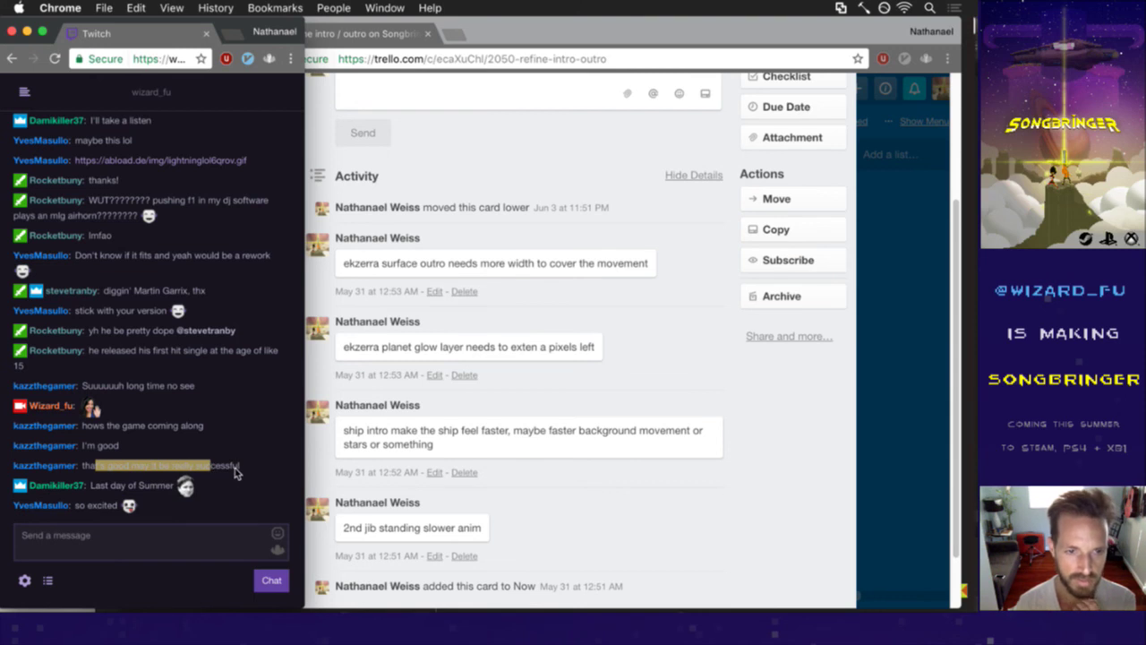
{"action": "left_click", "coordinate": [240, 474]}
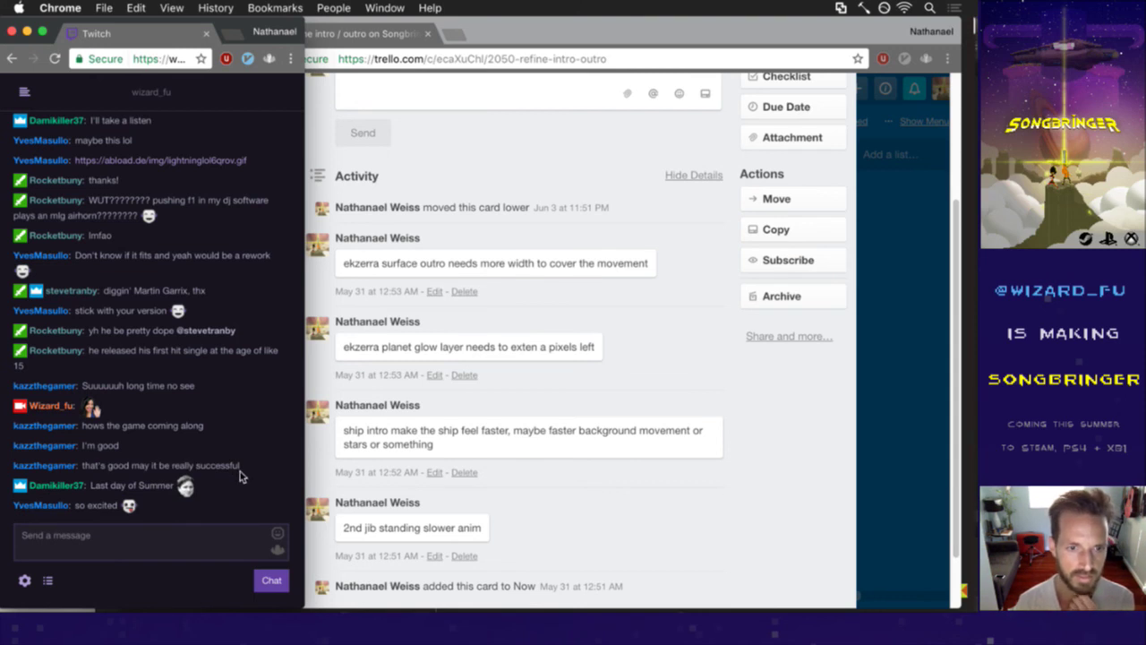
- Review the card's comments about the ship intro speed and the second jib standing animation
{"action": "left_click", "coordinate": [574, 528]}
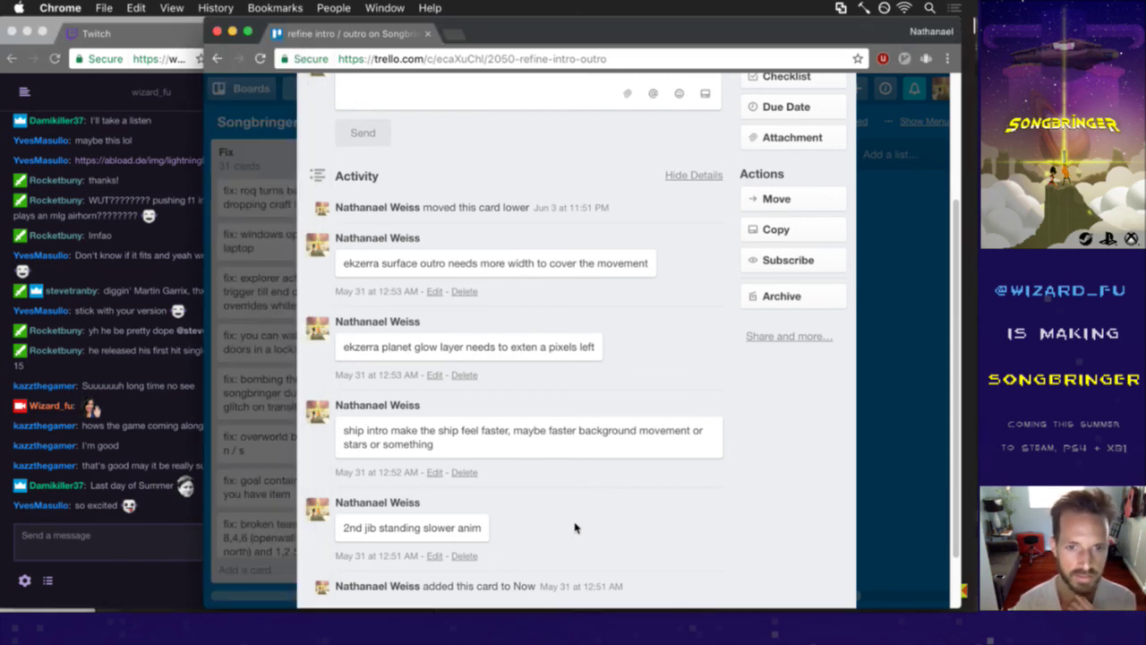
{"action": "scroll", "coordinate": [574, 528], "scroll_direction": "down", "scroll_amount": 2}
{"action": "left_click_drag", "start_coordinate": [347, 458], "coordinate": [430, 466]}
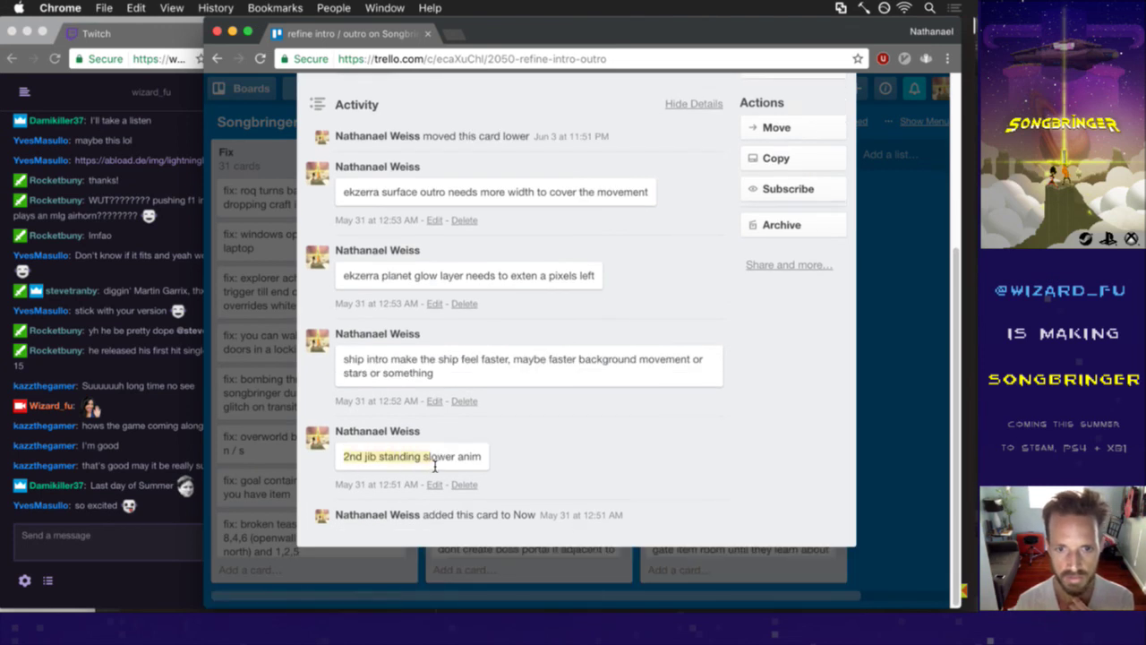
{"action": "left_click_drag", "start_coordinate": [382, 360], "coordinate": [439, 364]}
{"action": "left_click", "coordinate": [442, 366]}
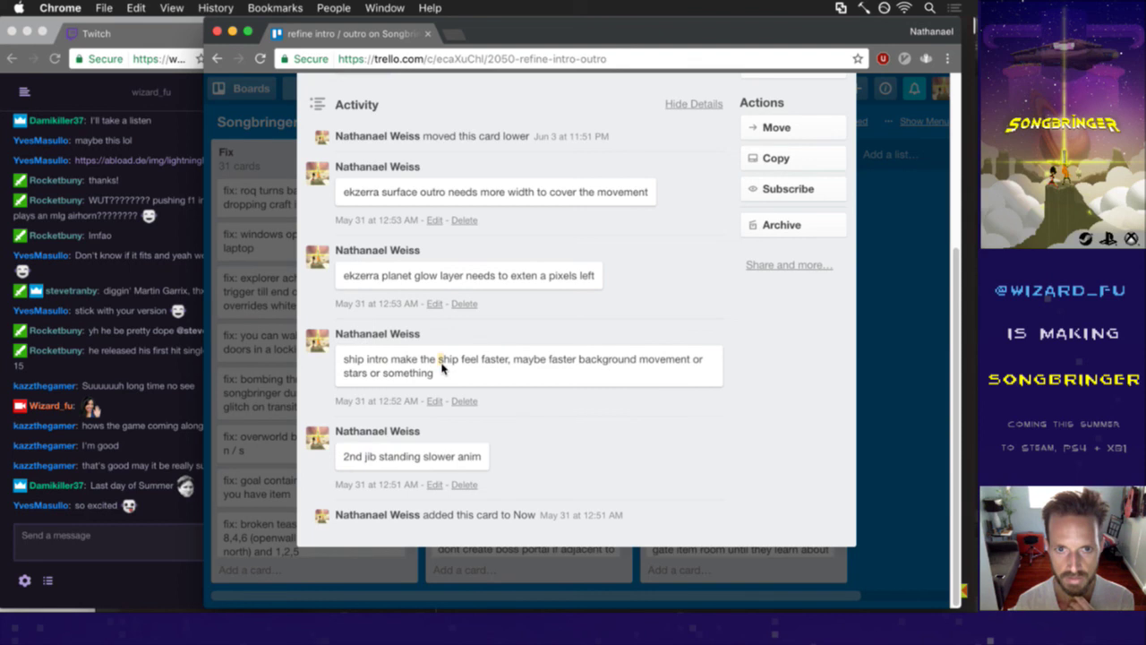
{"action": "left_click_drag", "start_coordinate": [369, 459], "coordinate": [455, 460]}
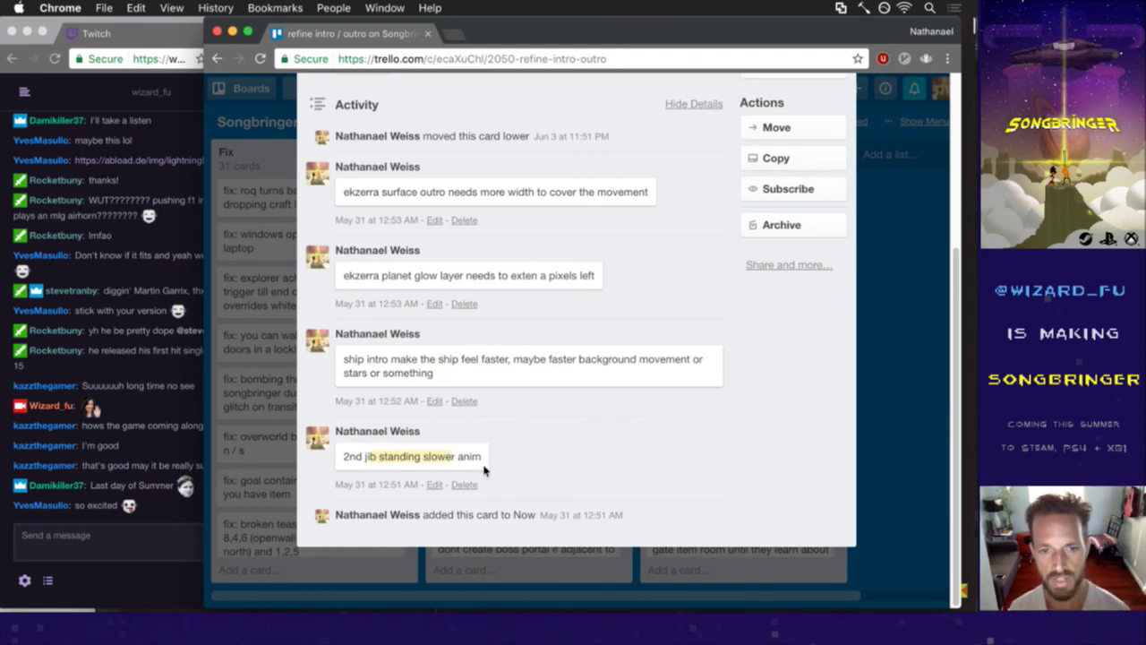
- Switch to iTerm2, set skipToIntro to 1 near line 150 of Saves.txt, and save the file
{"action": "key", "text": "super+Tab"}
{"action": "left_click", "coordinate": [416, 289]}
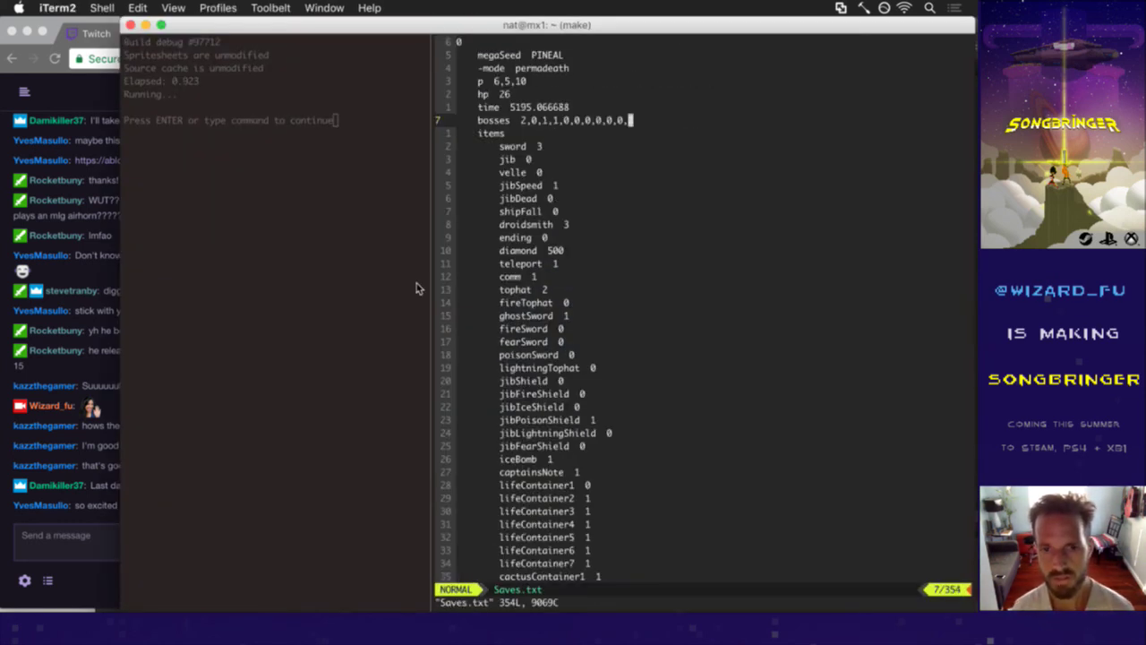
{"action": "type", "text": ":"}
{"action": "key", "text": "Escape"}
{"action": "type", "text": ":150"}
{"action": "key", "text": "Return"}
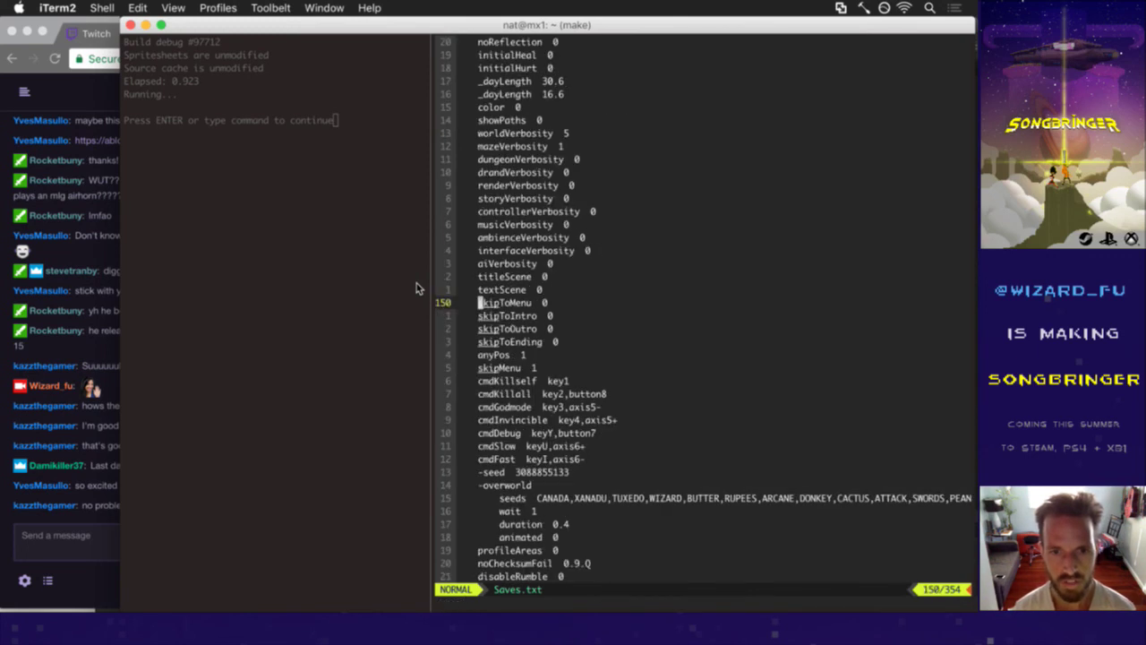
{"action": "type", "text": "jwr1:w"}
{"action": "key", "text": "Return"}
- Switch to the terminal window with LightningBoss.txt, quit its editor, and glance at the Twitch chat
{"action": "key", "text": "ctrl+o"}
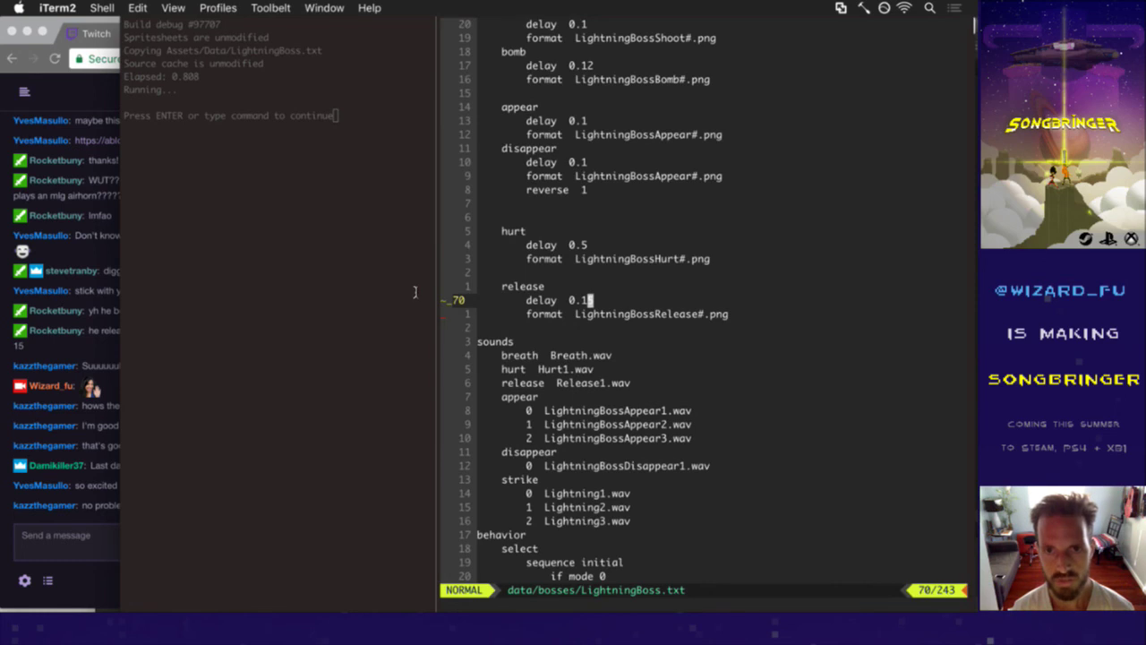
{"action": "type", "text": ":q"}
{"action": "key", "text": "Return"}
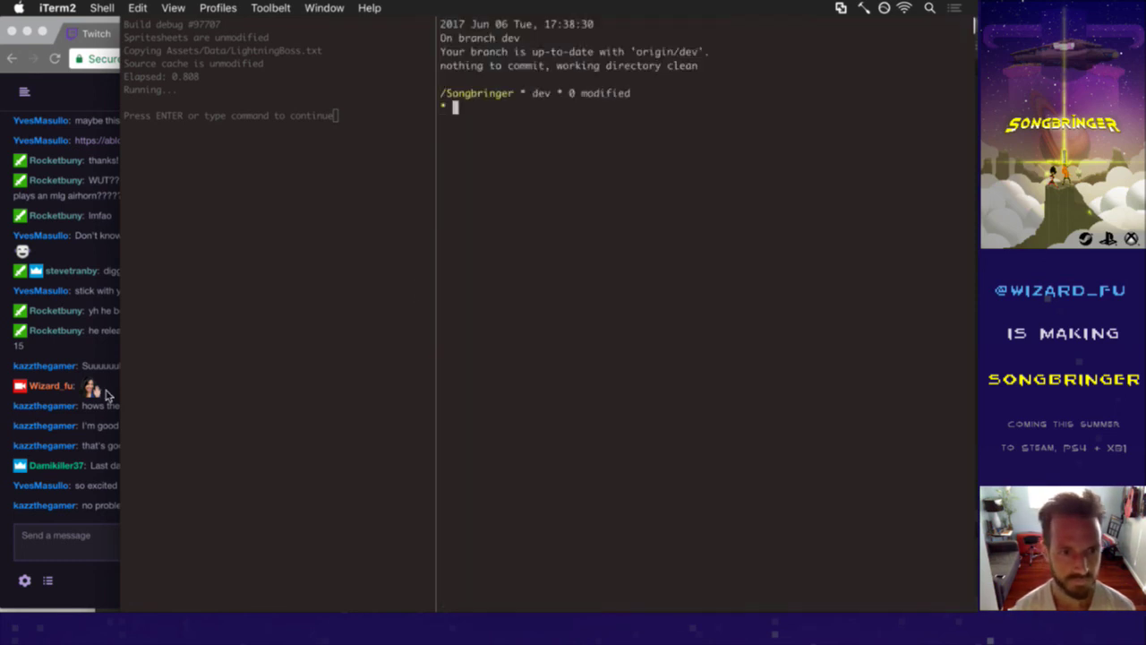
{"action": "left_click", "coordinate": [101, 506]}
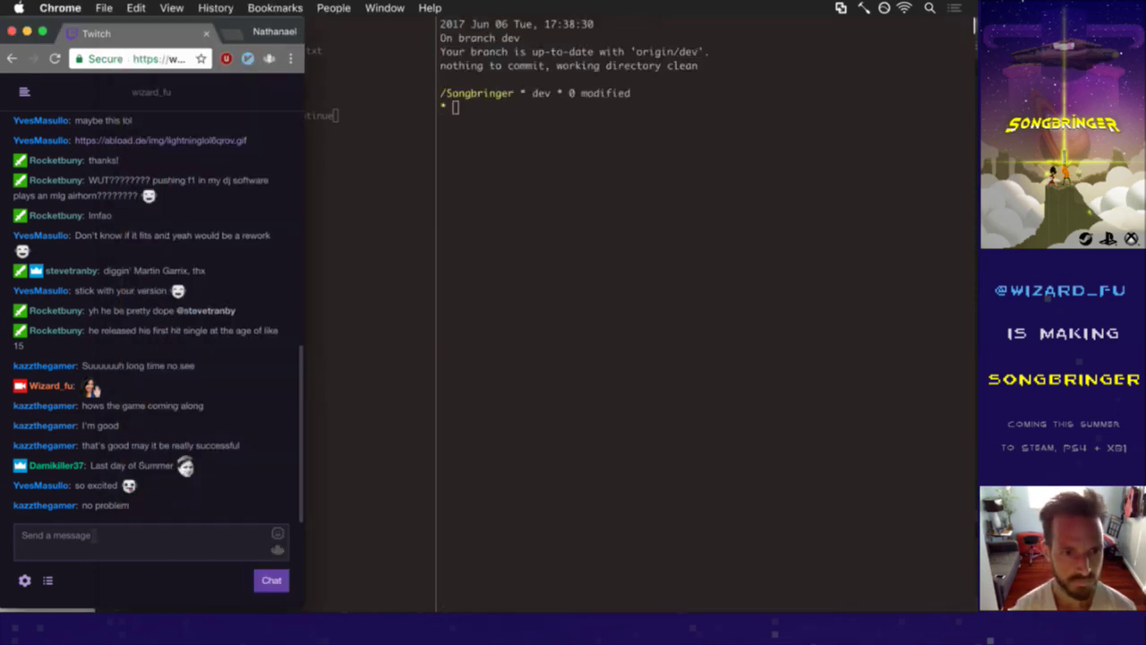
- Switch to iTerm2 and open Flux.cpp in the editor of the empty terminal pane
{"action": "left_click", "coordinate": [578, 430]}
{"action": "type", "text": "clear"}
{"action": "key", "text": "Return"}
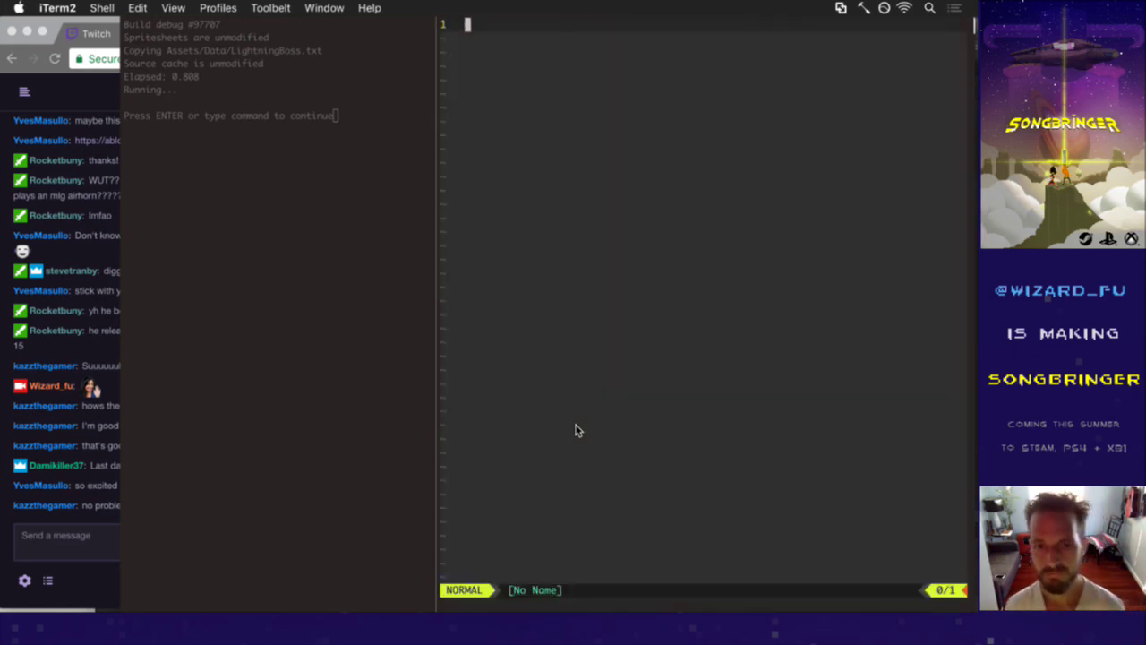
{"action": "type", "text": ":fin"}
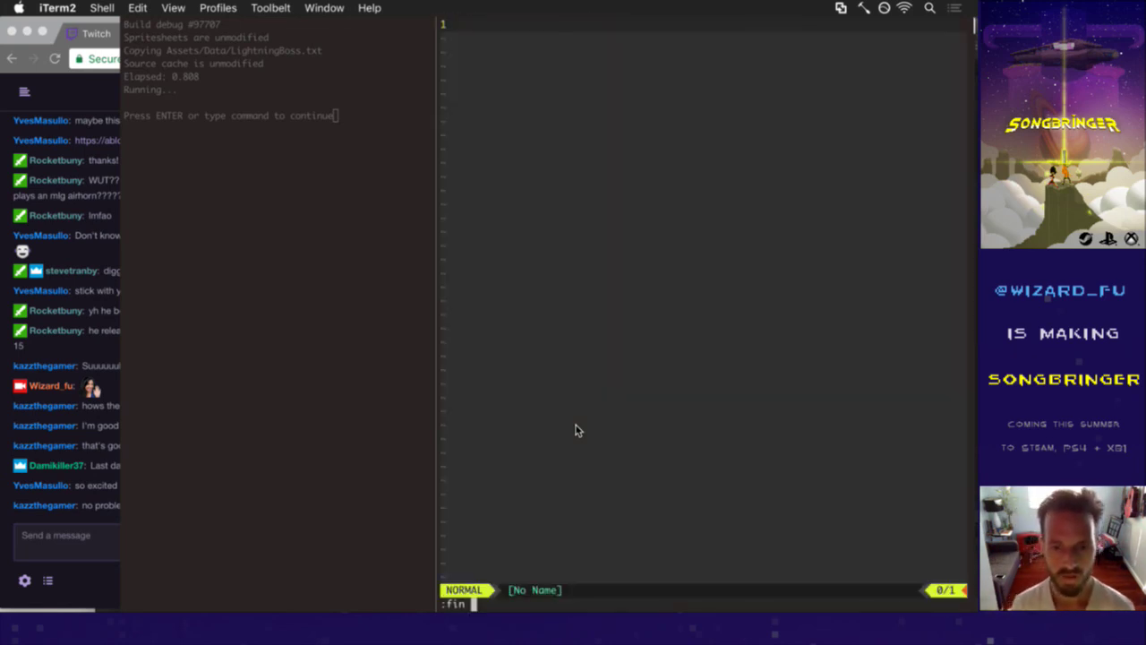
{"action": "type", "text": " Flux"}
{"action": "key", "text": "Tab"}
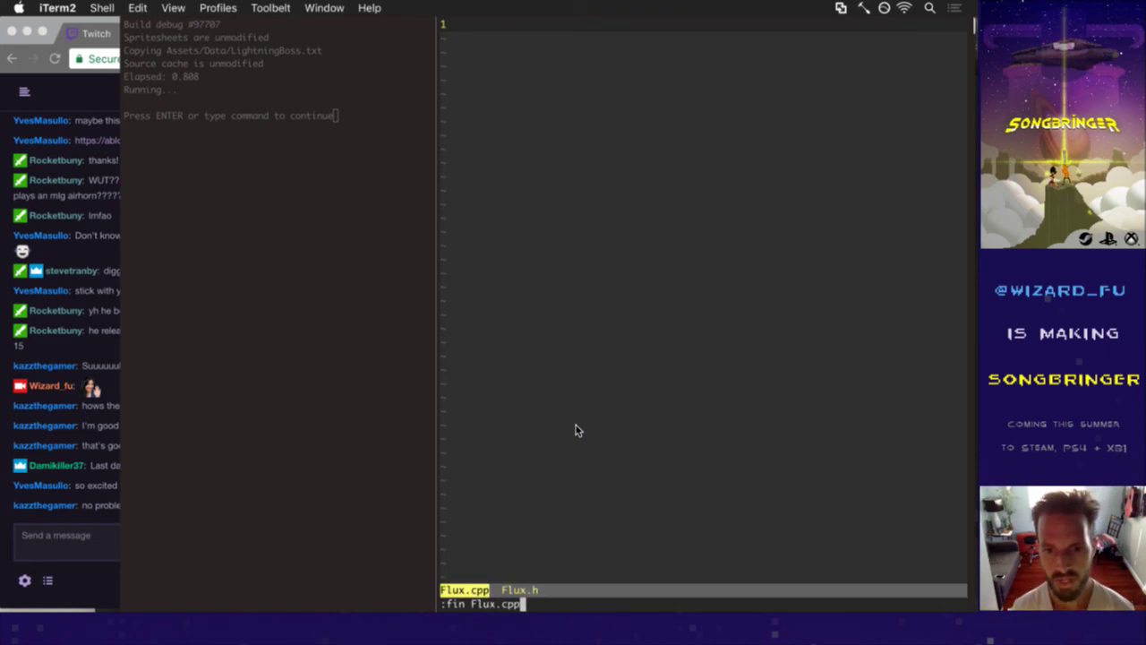
{"action": "key", "text": "Return"}
- Jump to the PhaseIntro tag in Flux.cpp and look through its setScenes and setupScene code
{"action": "type", "text": ":tjump! phaseint"}
{"action": "key", "text": "Tab"}
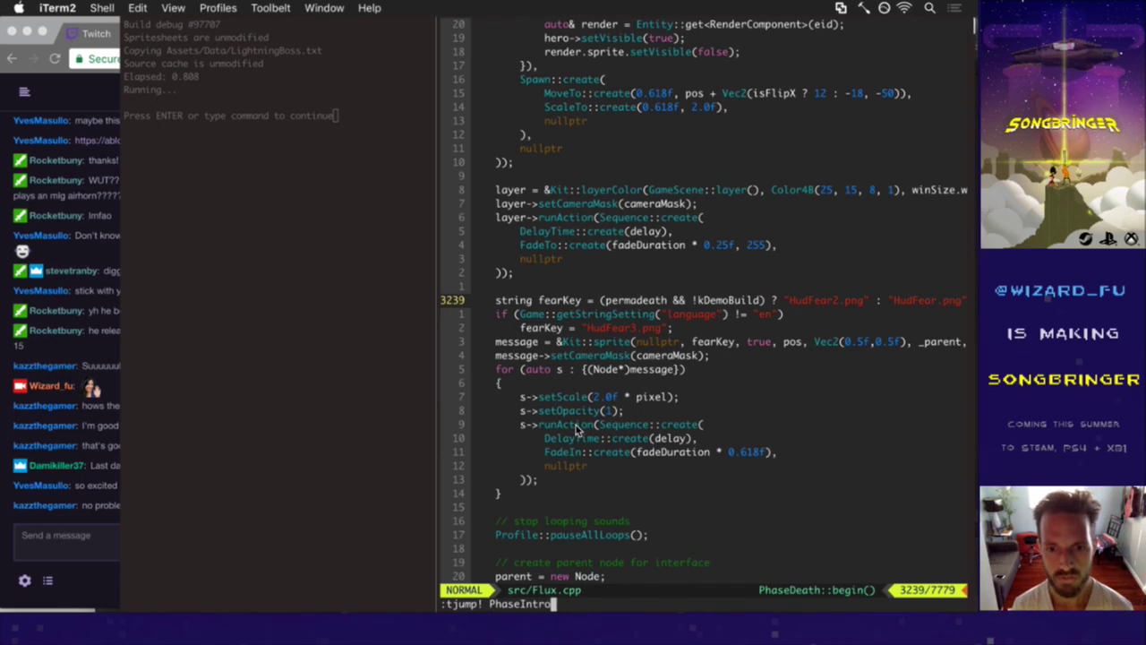
{"action": "key", "text": "Return"}
{"action": "scroll", "coordinate": [576, 429], "scroll_direction": "down", "scroll_amount": 10}
{"action": "scroll", "coordinate": [575, 430], "scroll_direction": "down", "scroll_amount": 15}
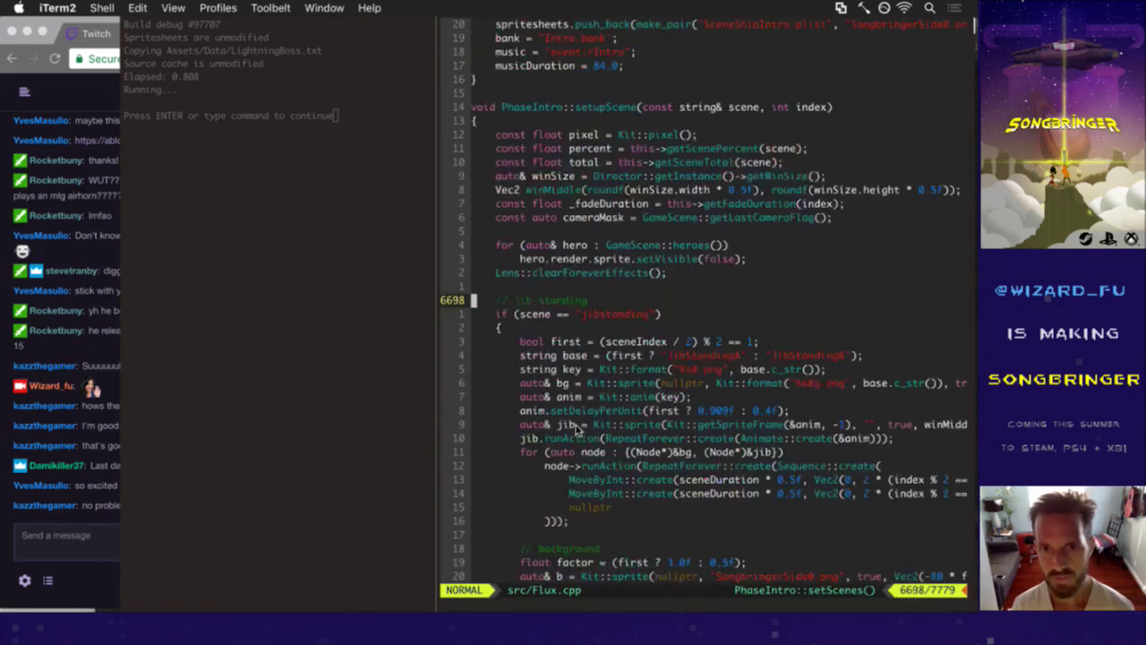
- Search Flux.cpp for "jibst" and step through the matches
{"action": "type", "text": "jibstn"}
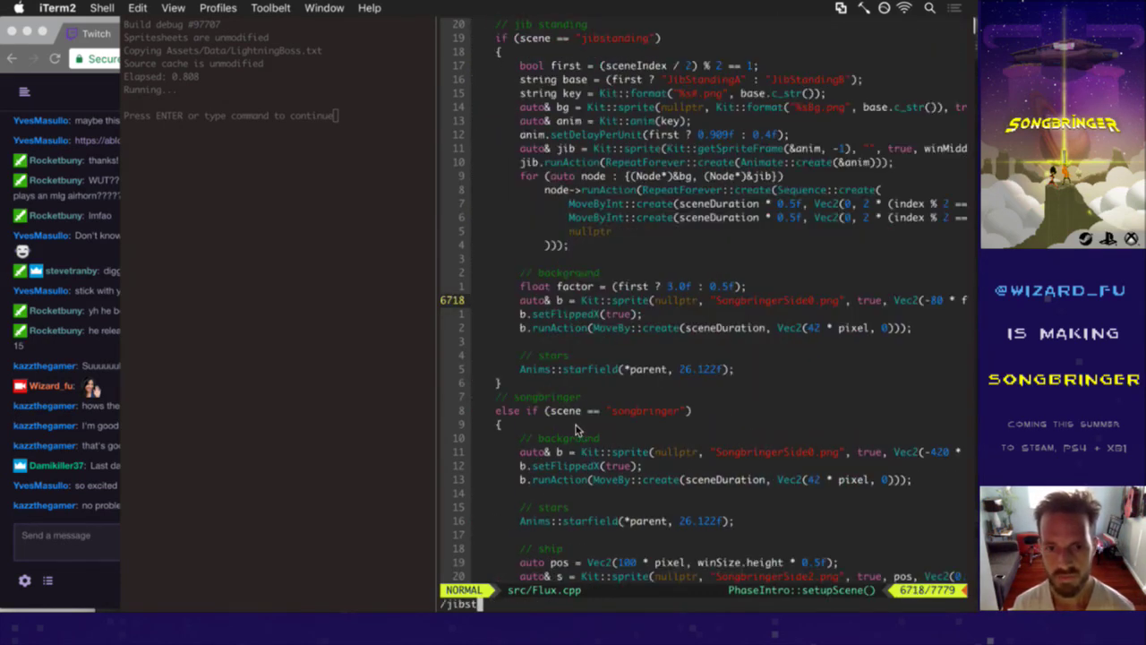
{"action": "key", "text": "Return"}
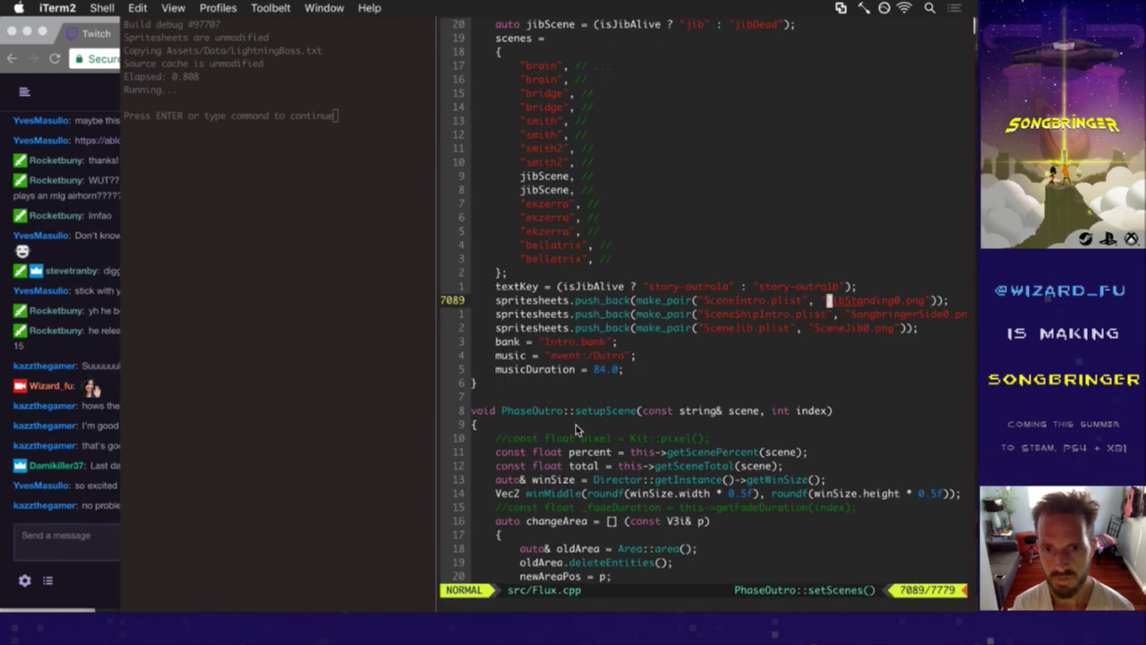
{"action": "scroll", "coordinate": [576, 429], "scroll_direction": "down", "scroll_amount": 8}
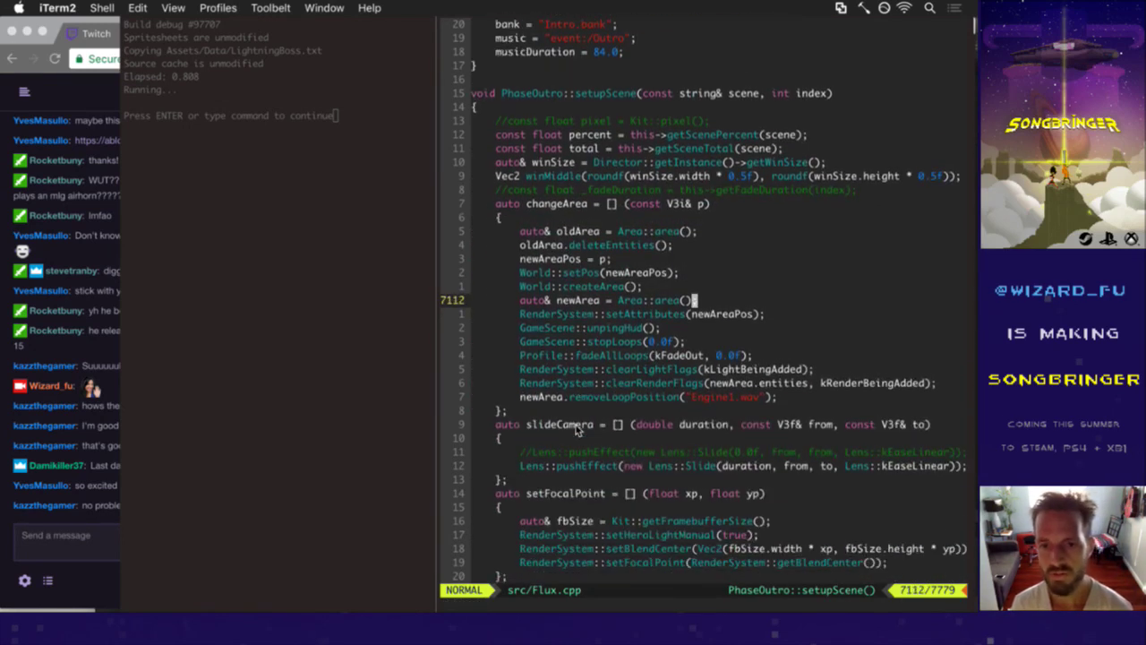
{"action": "key", "text": "n"}
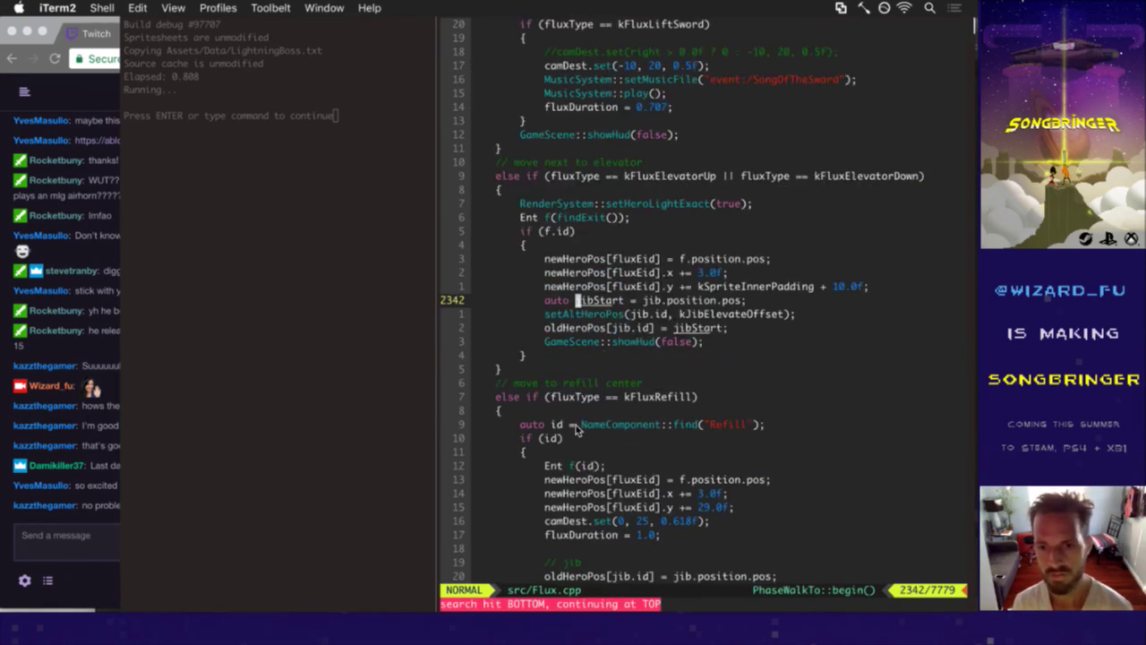
- Restart from the beginning of Flux.cpp, search for "jibstan", and go to the "jibstanding" block in PhaseIntro::setupScene
{"action": "key", "text": "g"}
{"action": "key", "text": "g"}
{"action": "type", "text": "/jibstan"}
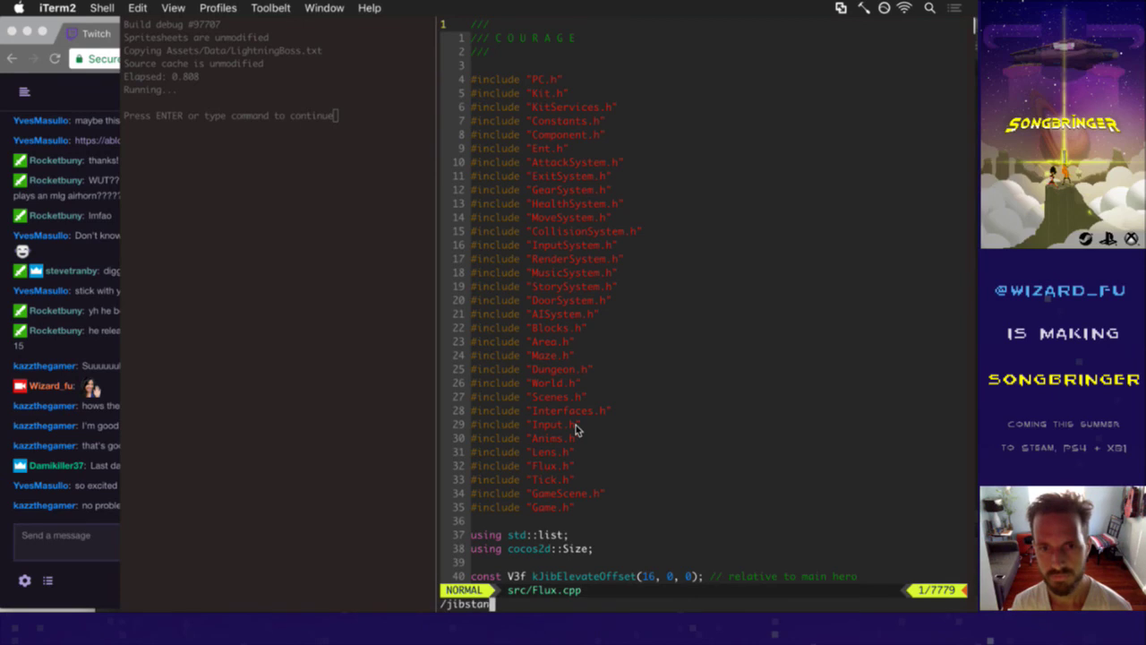
{"action": "key", "text": "Return"}
{"action": "key", "text": "n"}
{"action": "key", "text": "n"}
{"action": "key", "text": "n"}
{"action": "key", "text": "n"}
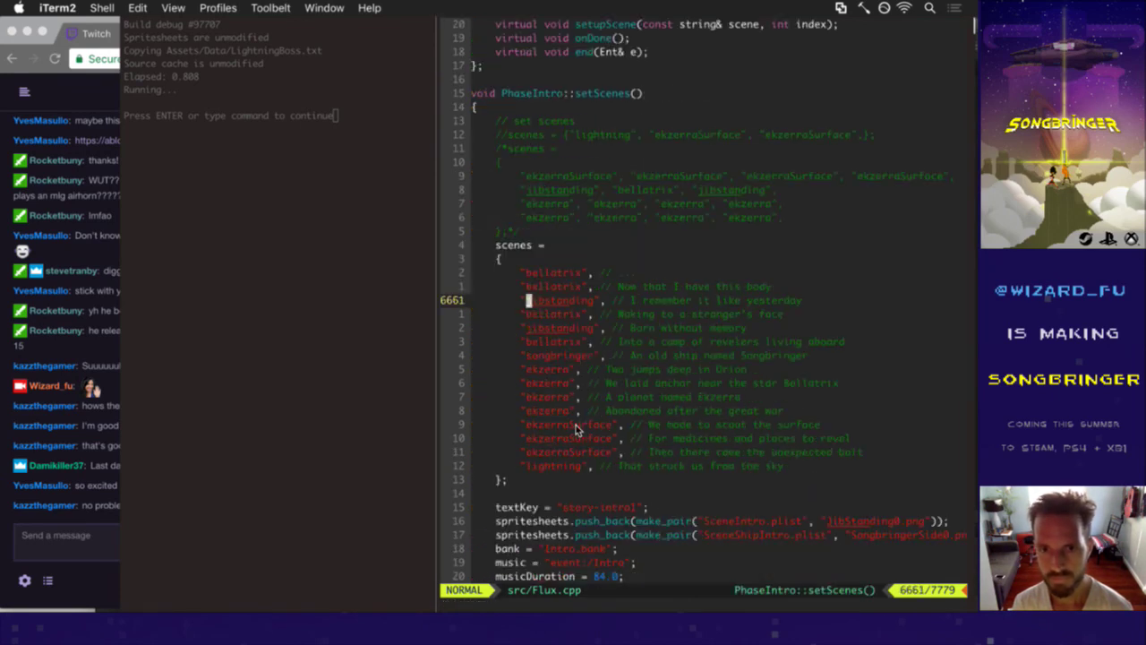
{"action": "key", "text": "n"}
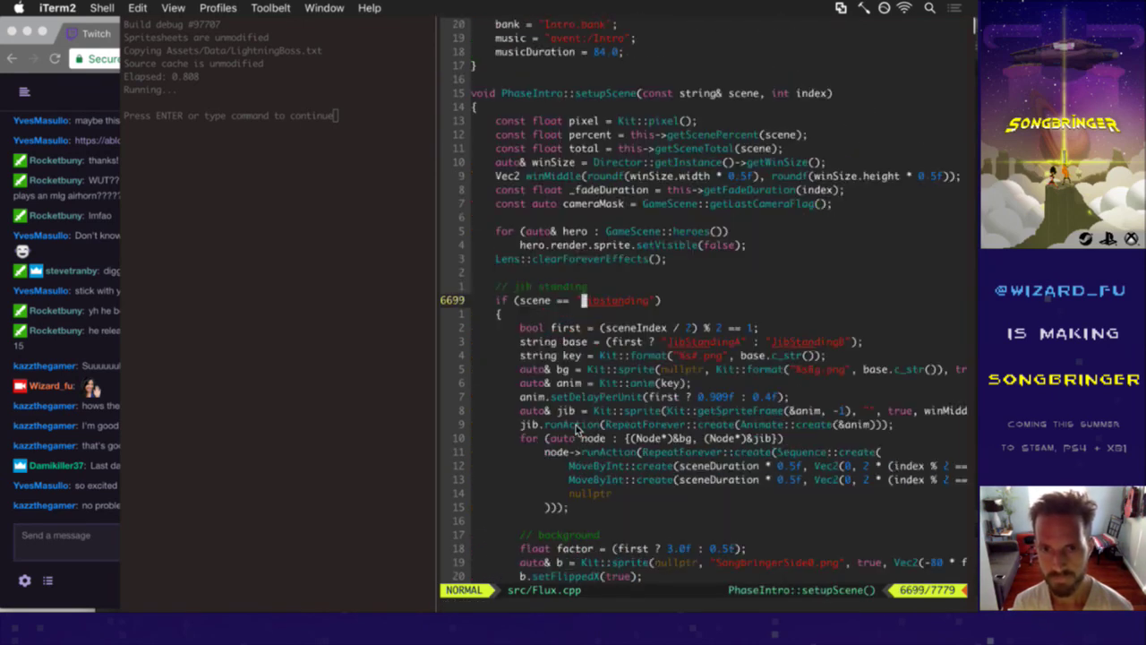
{"action": "scroll", "coordinate": [576, 429], "scroll_direction": "down", "scroll_amount": 5}
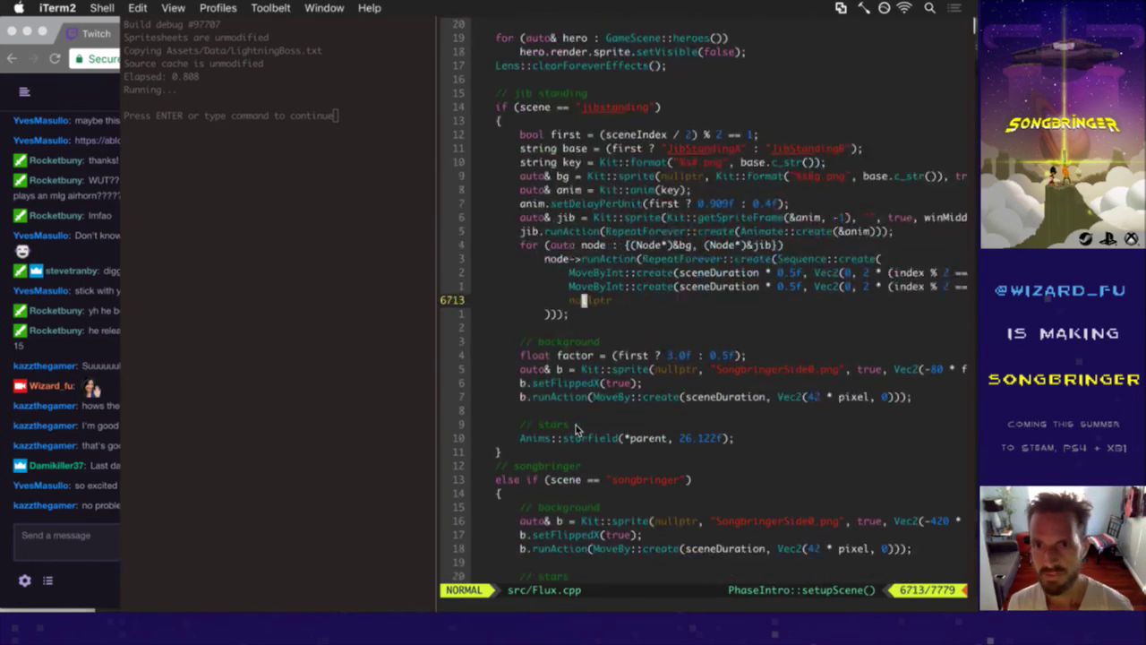
- Examine the JibStandingA and JibStandingB sprite names, then go to the anim.setDelayPerUnit line
{"action": "left_click_drag", "start_coordinate": [673, 148], "coordinate": [842, 150]}
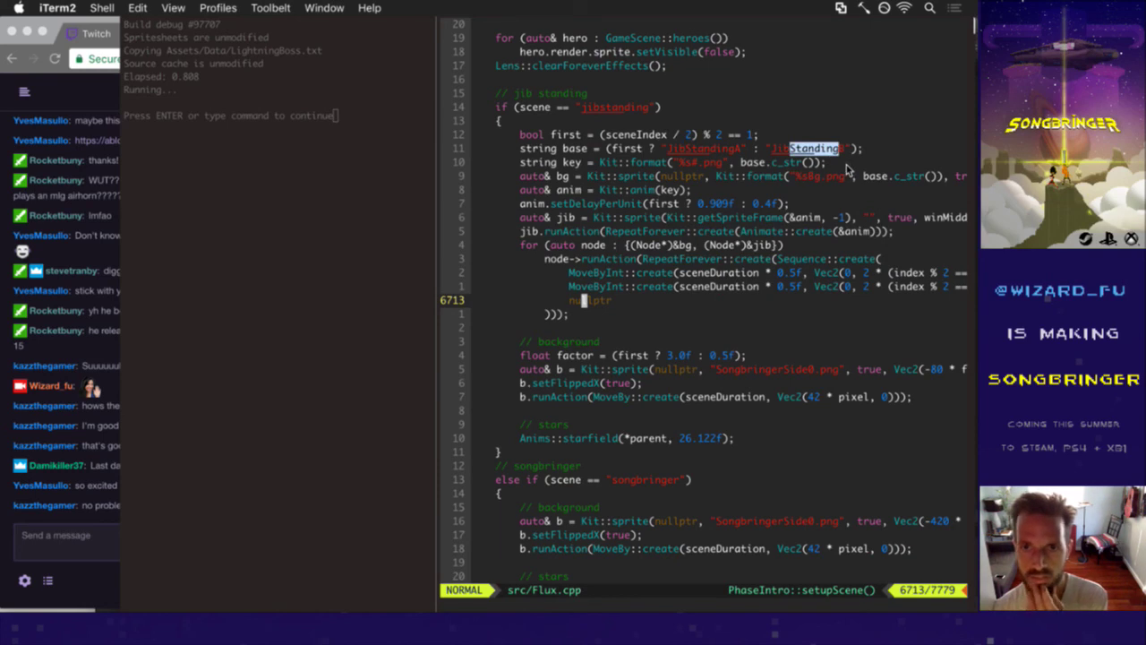
{"action": "left_click", "coordinate": [833, 162]}
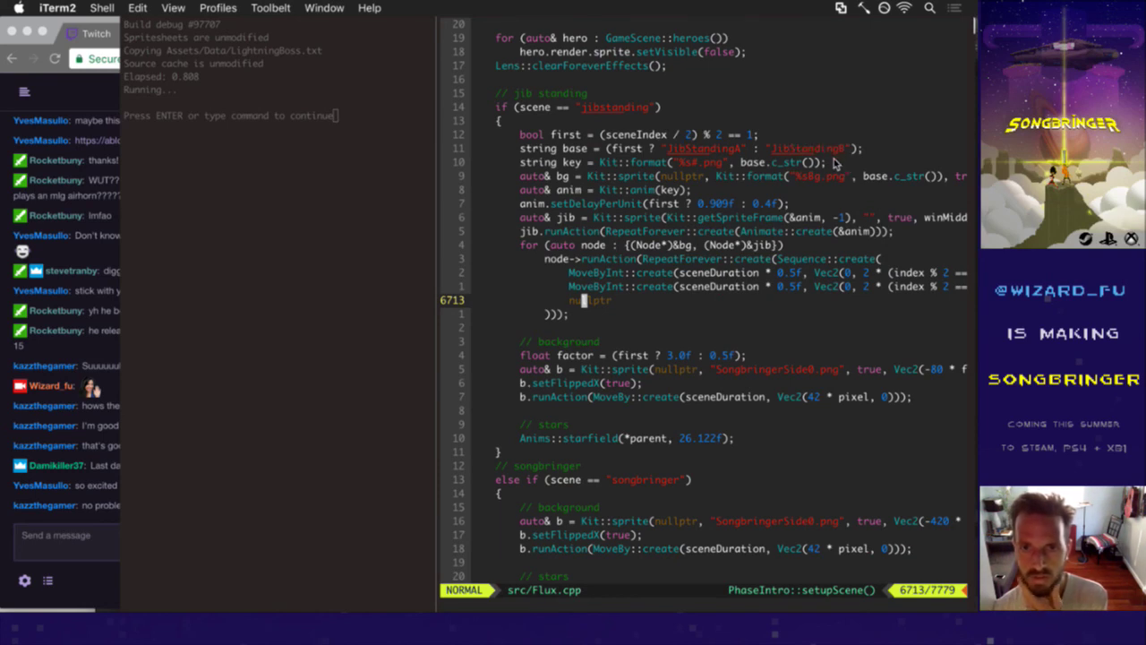
{"action": "key", "text": "k"}
{"action": "key", "text": "k"}
{"action": "key", "text": "k"}
{"action": "key", "text": "k"}
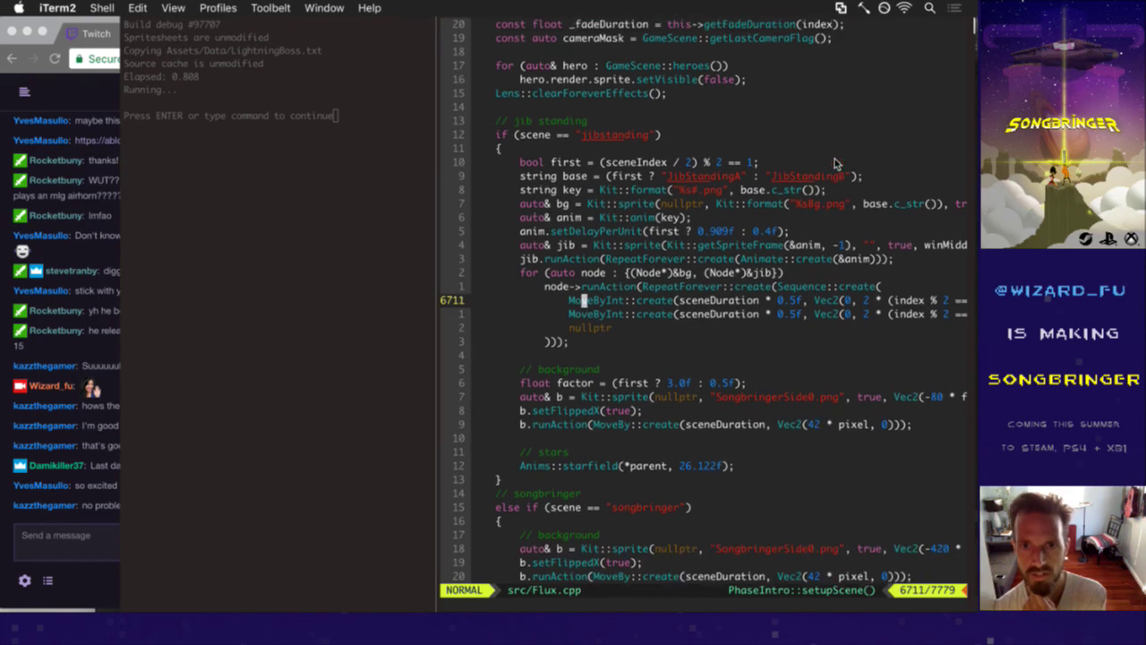
{"action": "key", "text": "k"}
{"action": "key", "text": "k"}
{"action": "key", "text": "k"}
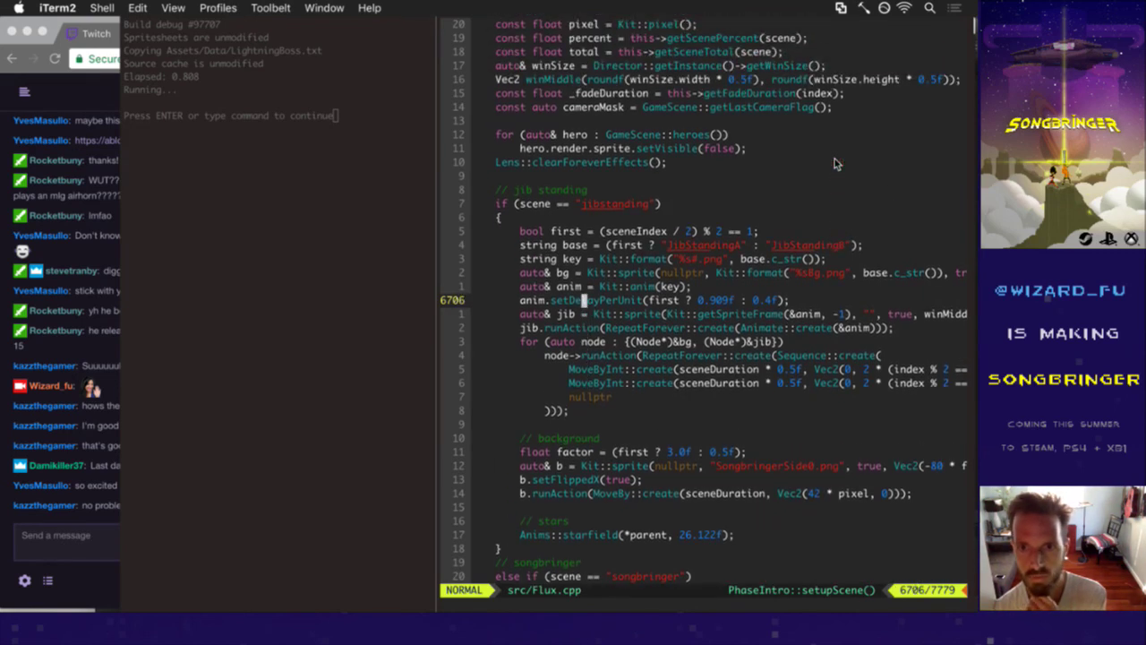
- Go to the decimal digit of the second delay value in anim.setDelayPerUnit, try deleting it, and undo the deletion
{"action": "key", "text": "w"}
{"action": "key", "text": "w"}
{"action": "key", "text": "w"}
{"action": "key", "text": "w"}
{"action": "key", "text": "w"}
{"action": "key", "text": "w"}
{"action": "key", "text": "w"}
{"action": "key", "text": "w"}
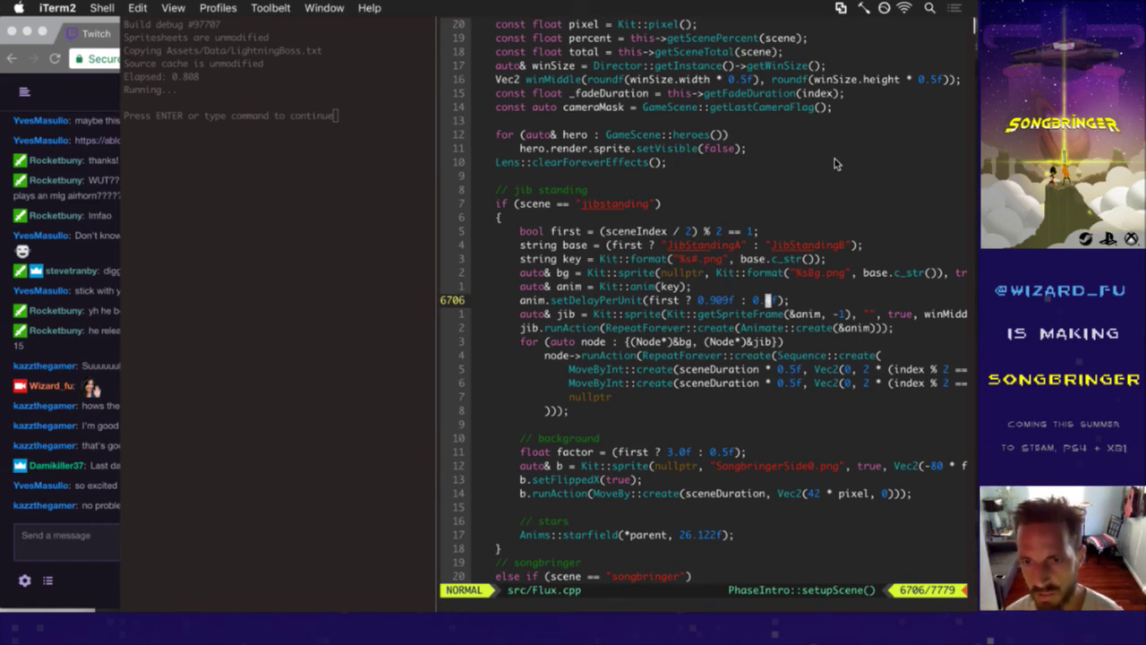
{"action": "key", "text": "x"}
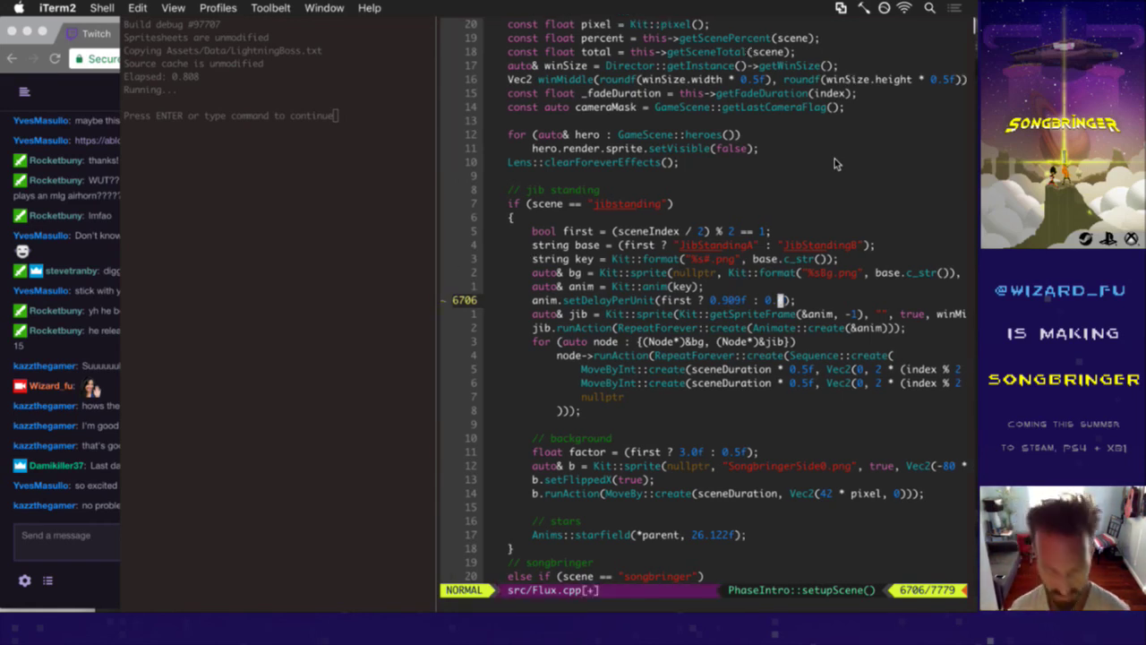
{"action": "key", "text": "u"}
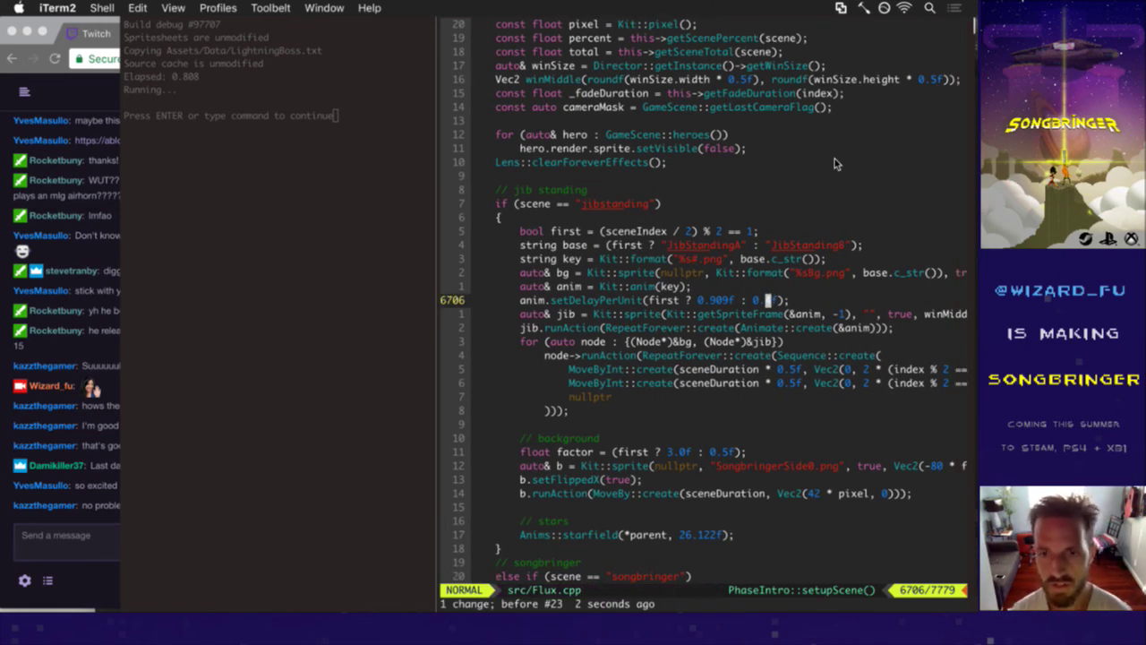
- Write Flux.cpp if modified and run the game from the build pane to play the intro
{"action": "type", "text": ":up"}
{"action": "key", "text": "Return"}
{"action": "key", "text": "super+bracketleft"}
{"action": "key", "text": "Return"}
{"action": "key", "text": "super+bracketright"}
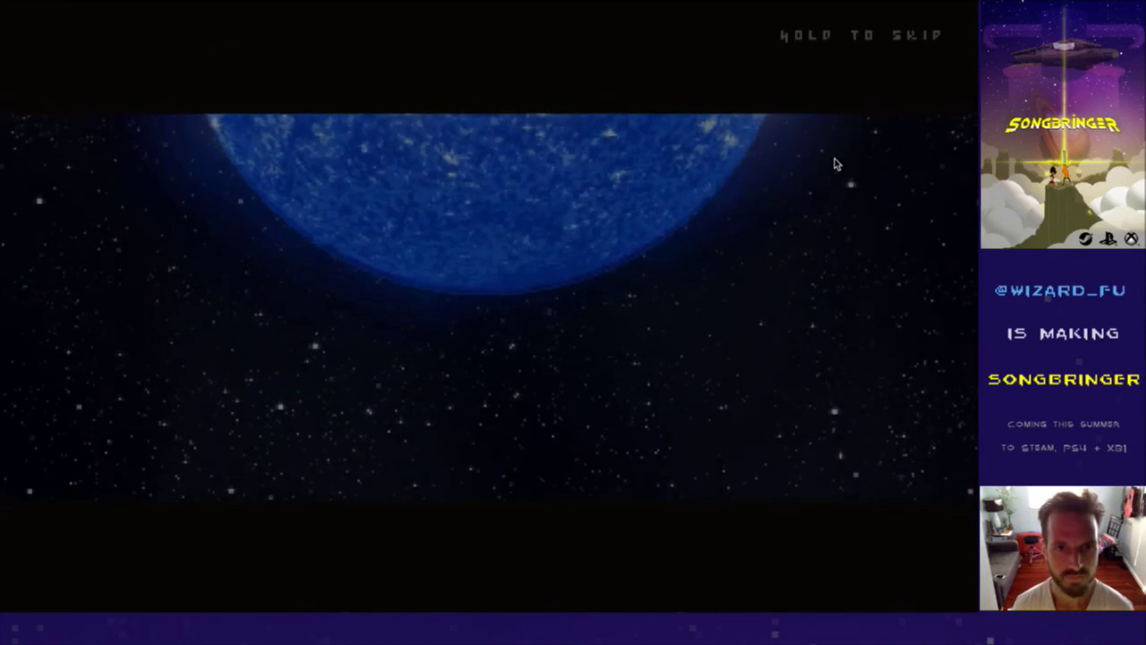
- Check the Twitch chat and Trello comments in Chrome, watch the intro's second jib standing scene, and quit the game
{"action": "key", "text": "super+Tab"}
{"action": "key", "text": "super+Tab"}
{"action": "key", "text": "super+Tab"}
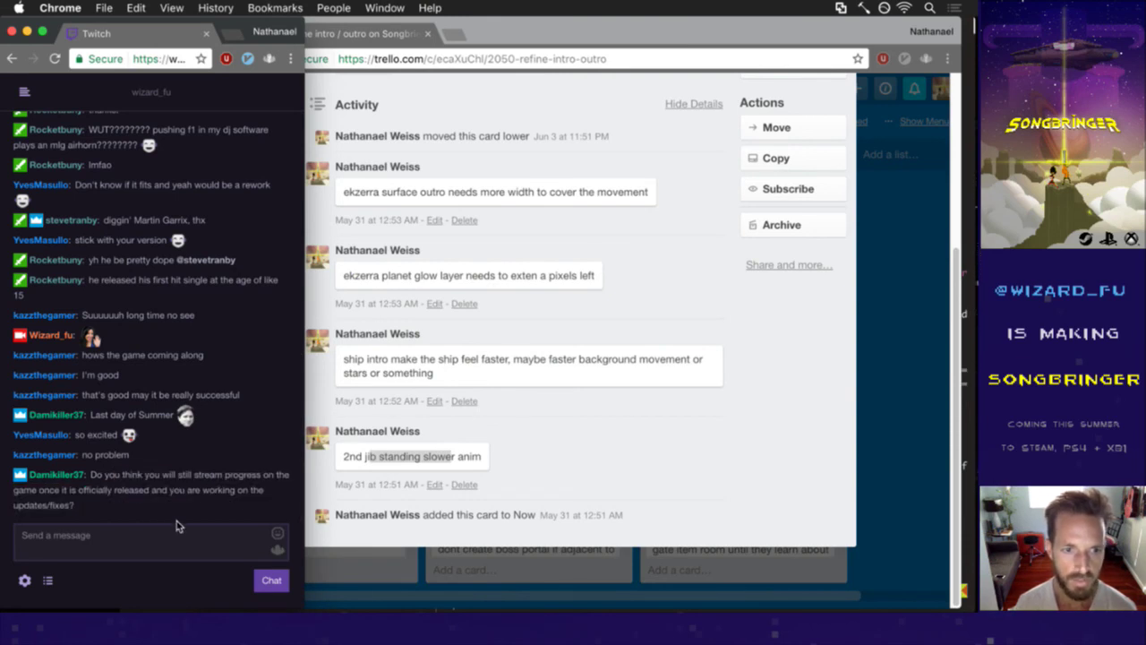
{"action": "key", "text": "super+Tab"}
{"action": "key", "text": "super+Tab"}
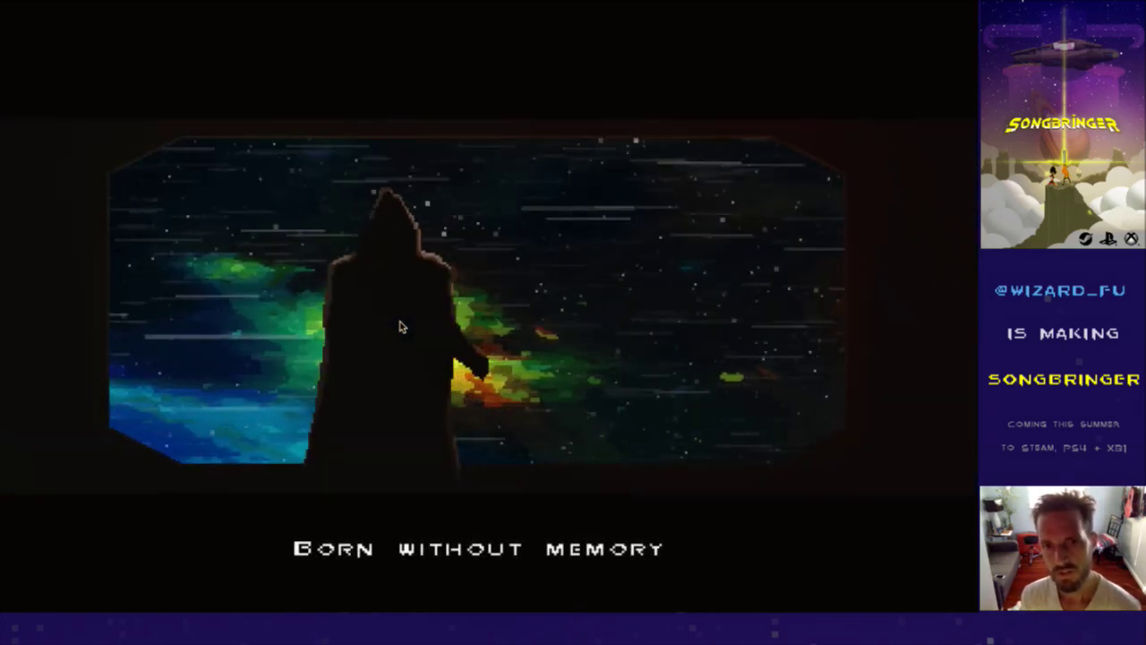
{"action": "key", "text": "super+q"}
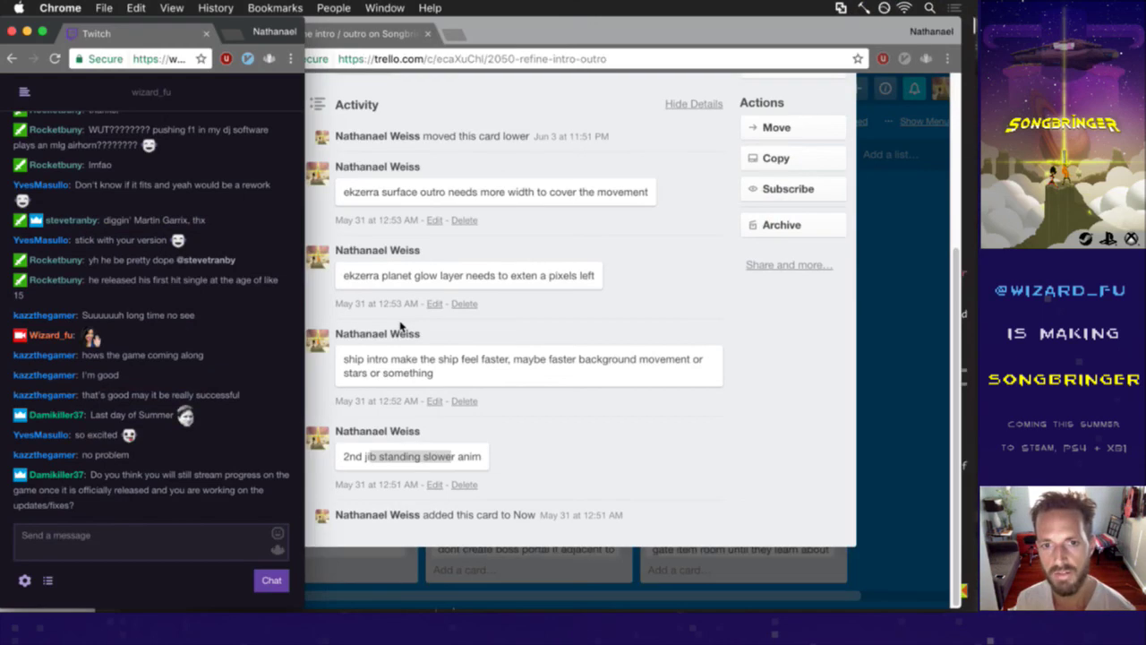
- Switch to iTerm2, set the second jib standing delay at line 6706 to 0.909f, and save Flux.cpp to rebuild
{"action": "key", "text": "super+Tab"}
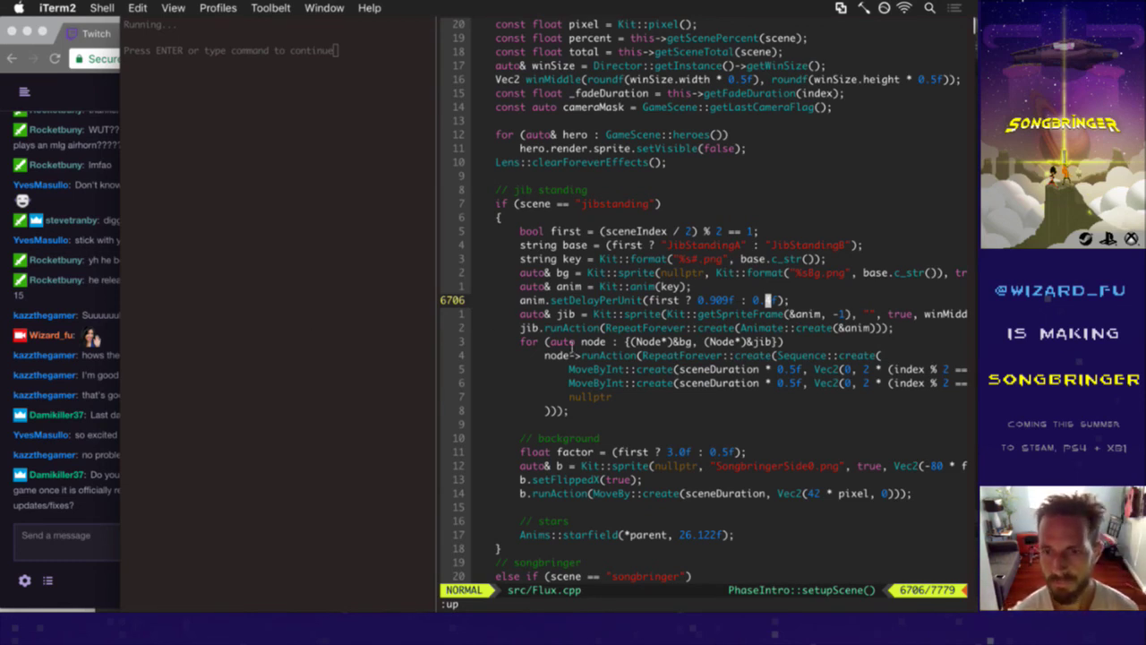
{"action": "type", "text": "s"}
{"action": "type", "text": "909"}
{"action": "key", "text": "Escape"}
{"action": "key", "text": "ctrl+s"}
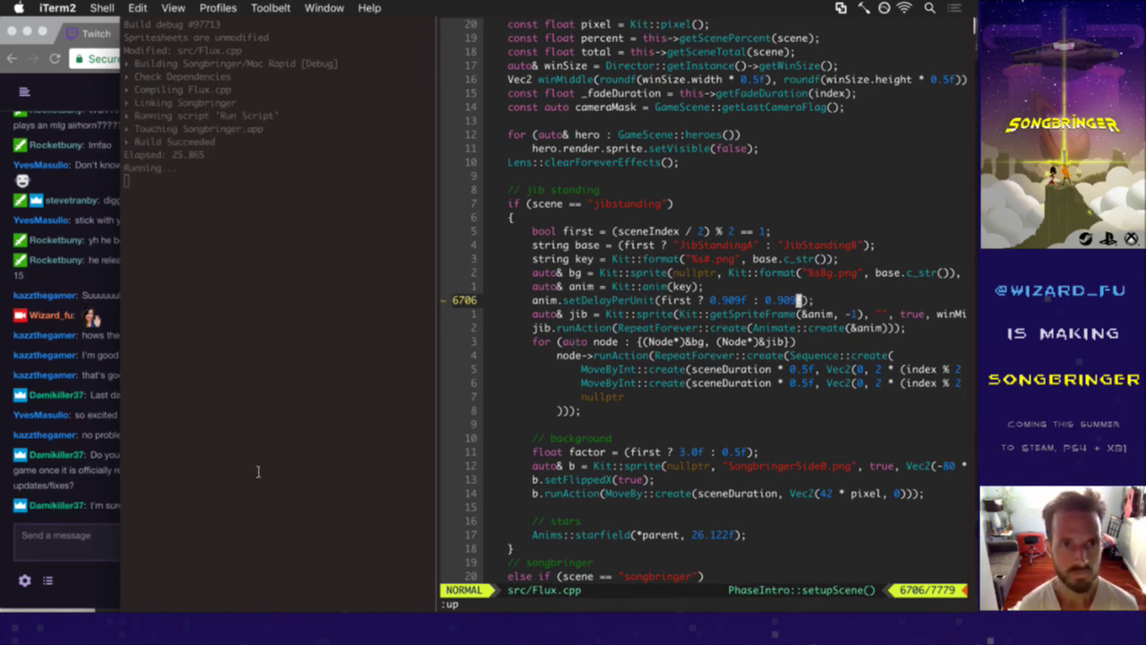
- Read the latest Twitch chat message and watch both jib standing scenes in the rebuilt game's intro
{"action": "left_click", "coordinate": [97, 516]}
{"action": "left_click_drag", "start_coordinate": [108, 511], "coordinate": [146, 510]}
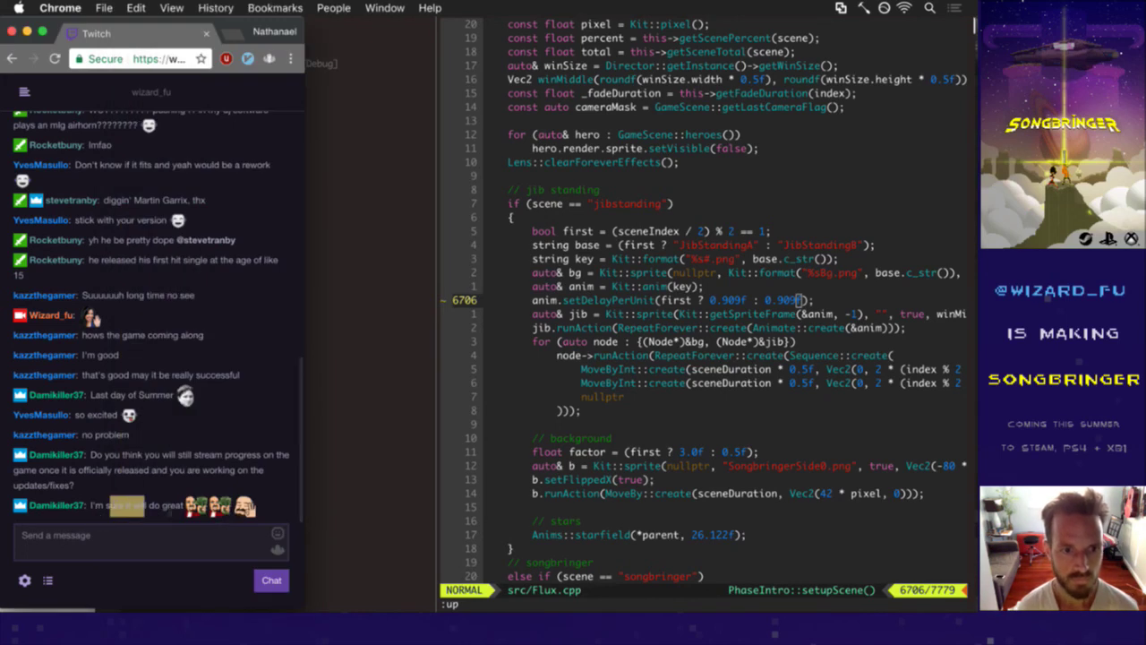
{"action": "left_click", "coordinate": [655, 457]}
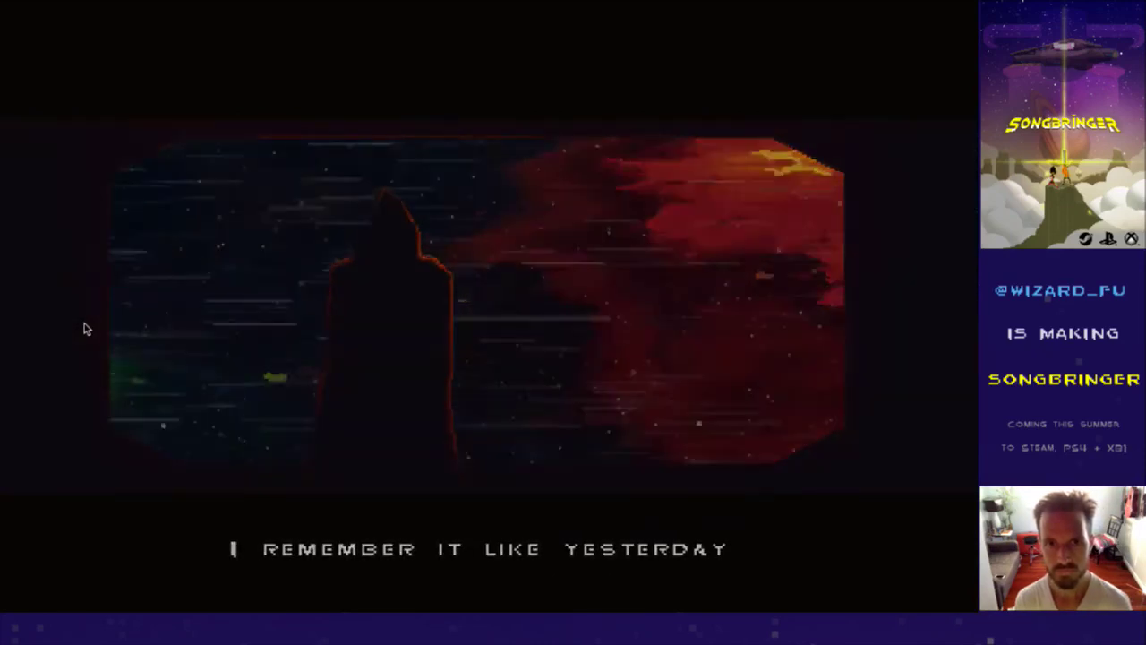
{"action": "key", "text": "space"}
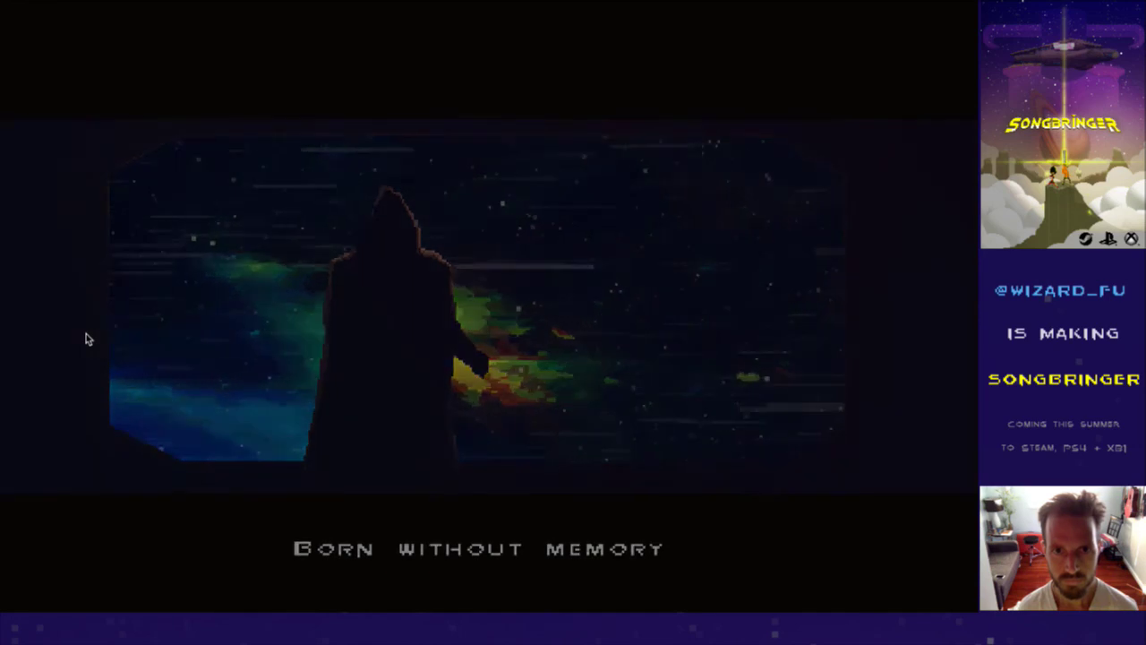
- In iTerm2, replace the conditional delay in anim.setDelayPerUnit with 0.8f, save Flux.cpp to rebuild, and bring up the Twitch chat
{"action": "key", "text": "super+Tab"}
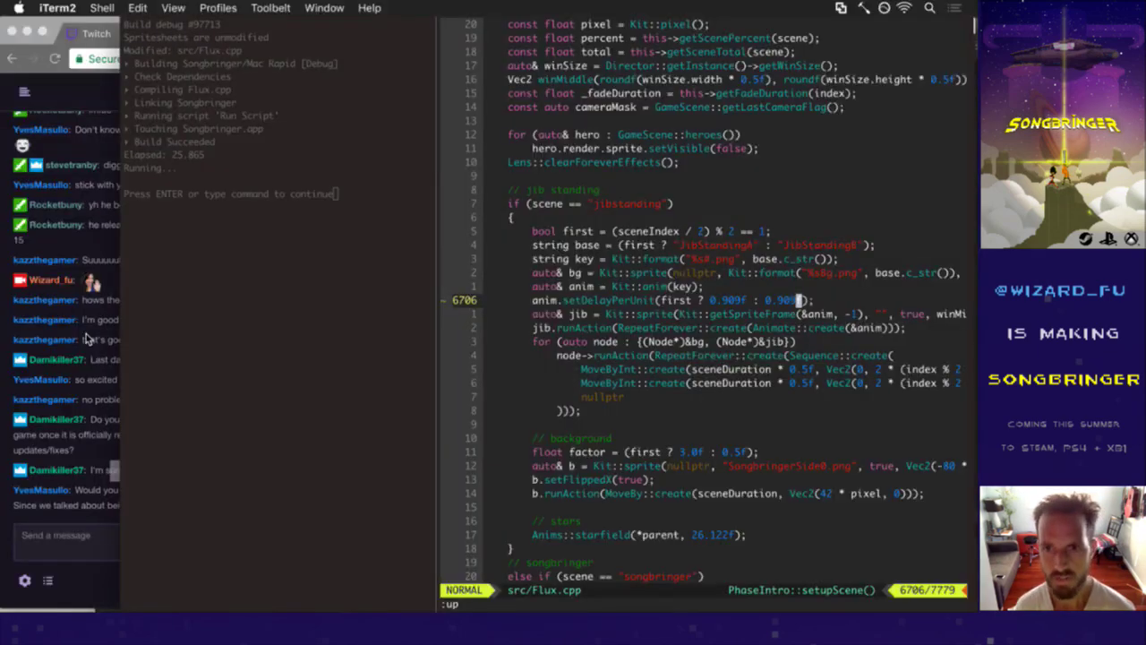
{"action": "key", "text": "h"}
{"action": "key", "text": "h"}
{"action": "key", "text": "h"}
{"action": "key", "text": "h"}
{"action": "key", "text": "h"}
{"action": "key", "text": "h"}
{"action": "key", "text": "h"}
{"action": "key", "text": "h"}
{"action": "key", "text": "h"}
{"action": "key", "text": "h"}
{"action": "key", "text": "h"}
{"action": "key", "text": "h"}
{"action": "key", "text": "h"}
{"action": "key", "text": "h"}
{"action": "key", "text": "h"}
{"action": "key", "text": "h"}
{"action": "key", "text": "h"}
{"action": "key", "text": "h"}
{"action": "key", "text": "h"}
{"action": "key", "text": "h"}
{"action": "key", "text": "h"}
{"action": "key", "text": "h"}
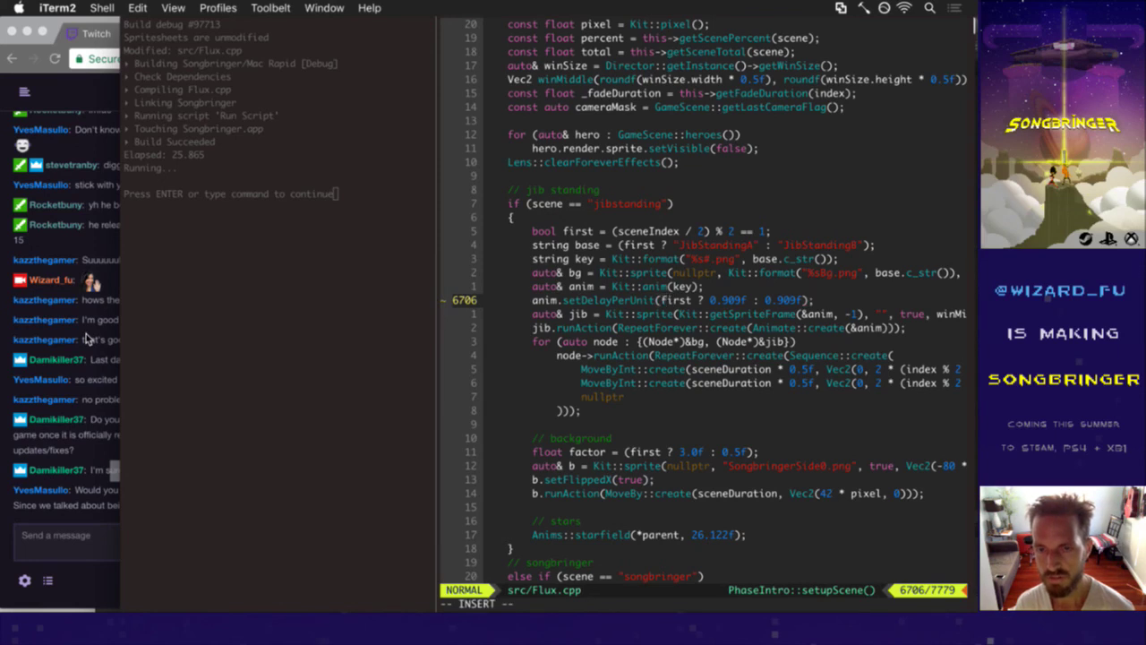
{"action": "key", "text": "shift+c"}
{"action": "type", "text": "0"}
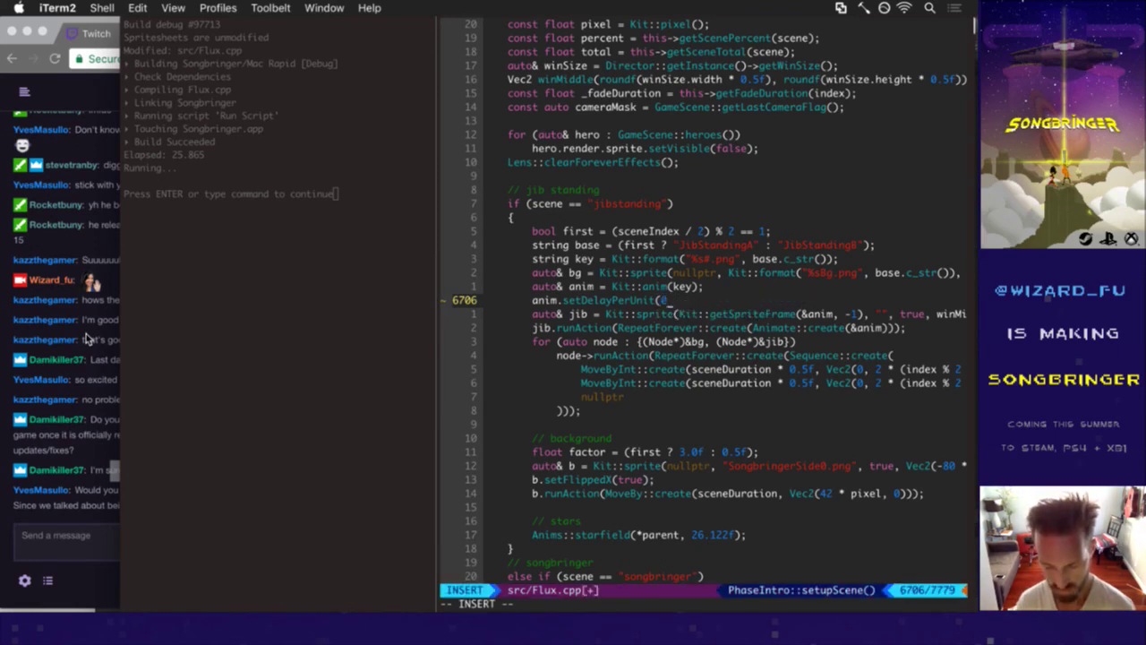
{"action": "type", "text": ".8f);"}
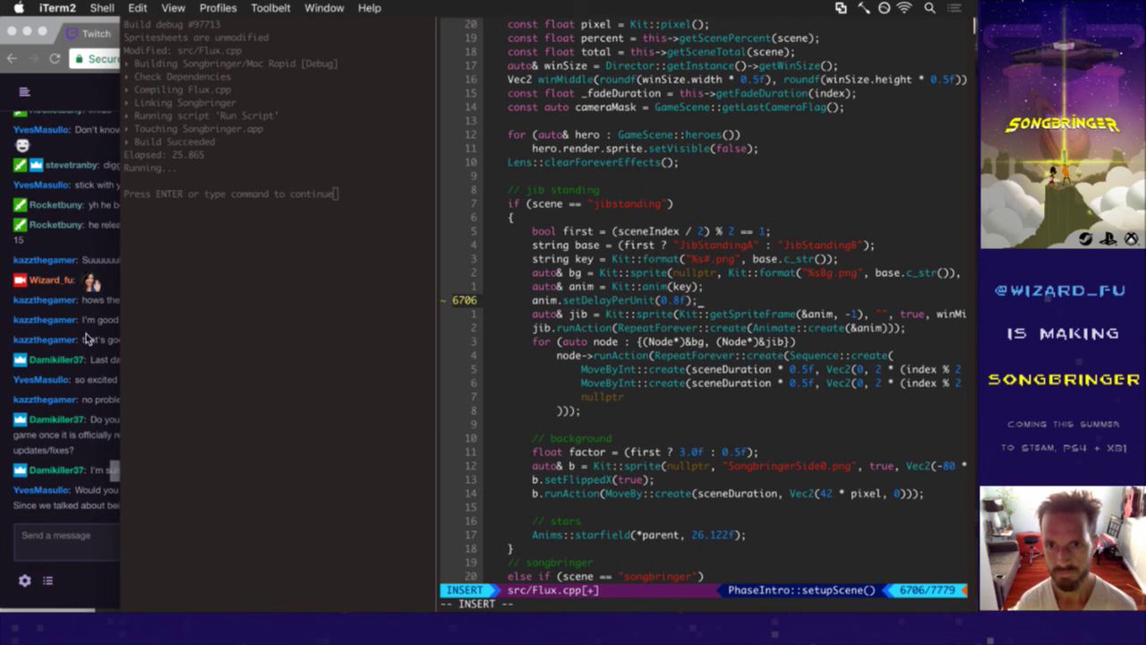
{"action": "key", "text": "Escape"}
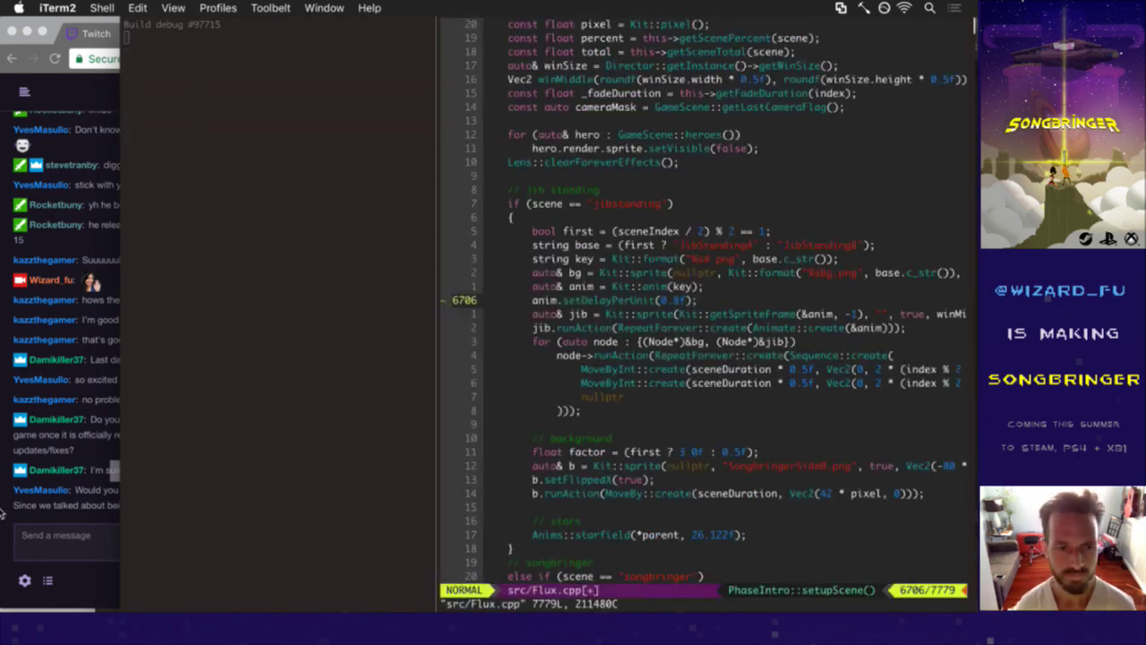
{"action": "key", "text": "ctrl+s"}
{"action": "left_click", "coordinate": [63, 516]}
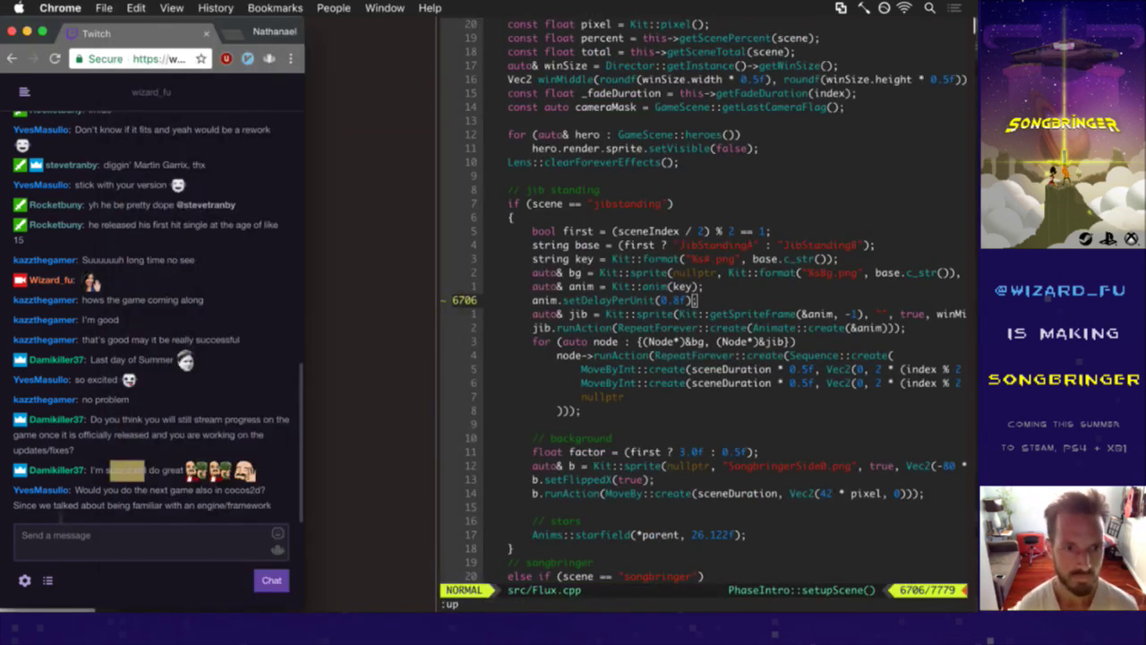
- Read the latest Twitch chat messages about using cocos2d for the next game and the game's success
{"action": "left_click_drag", "start_coordinate": [136, 488], "coordinate": [258, 491]}
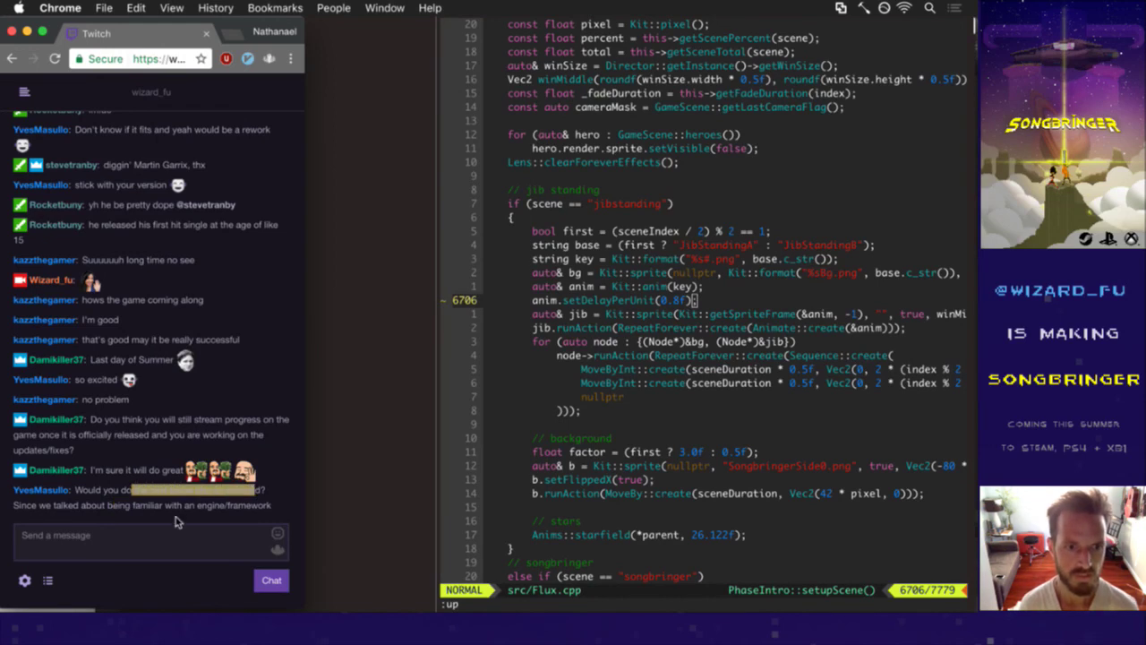
{"action": "left_click_drag", "start_coordinate": [129, 507], "coordinate": [197, 506]}
{"action": "left_click", "coordinate": [552, 475]}
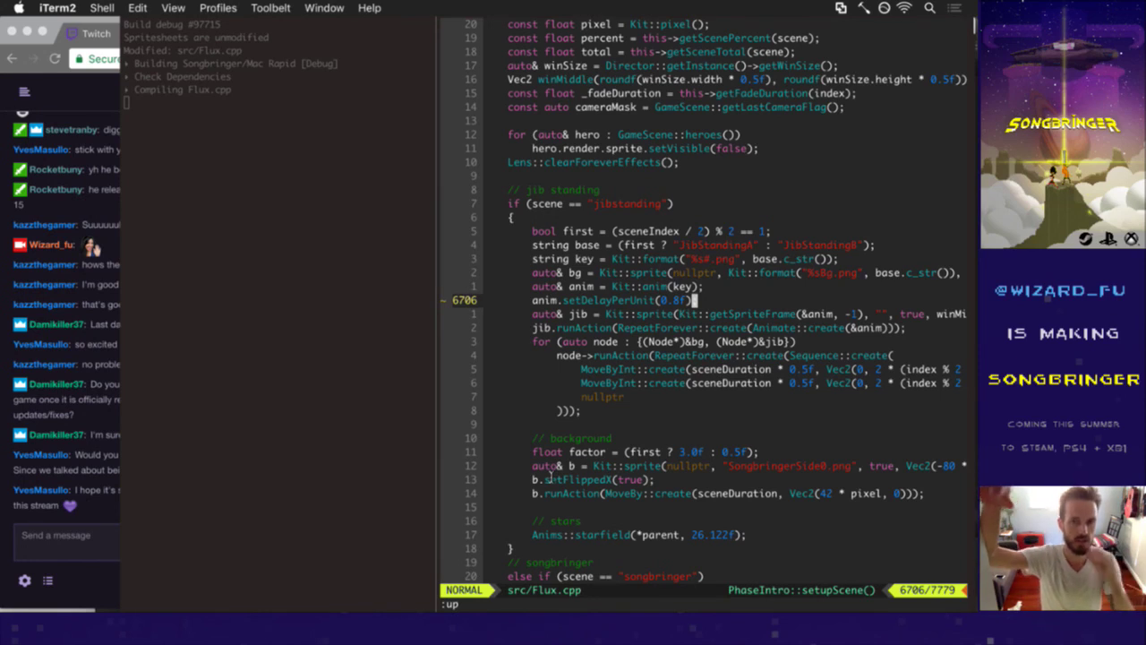
{"action": "left_click", "coordinate": [111, 512]}
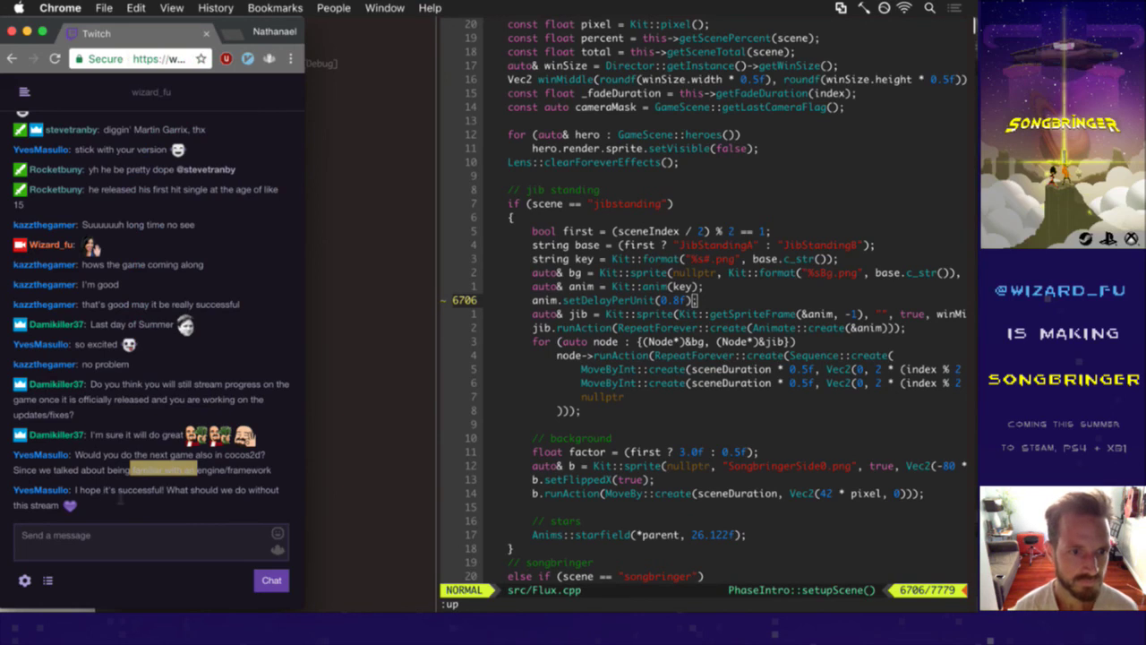
{"action": "left_click_drag", "start_coordinate": [132, 498], "coordinate": [195, 509]}
{"action": "left_click", "coordinate": [195, 509]}
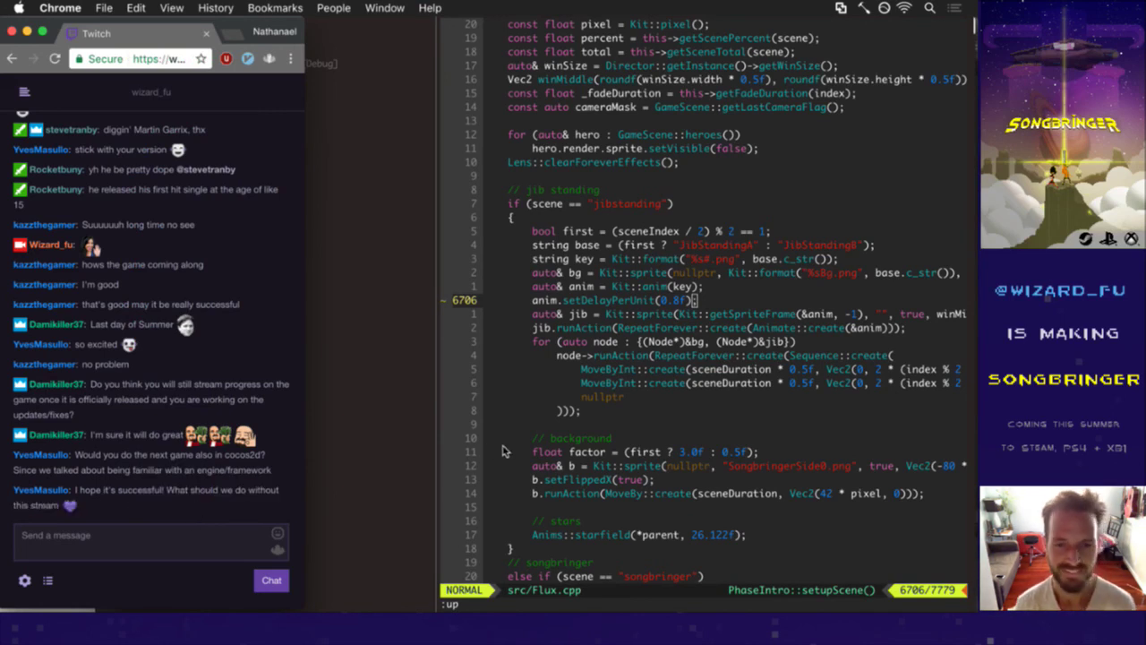
- Return to iTerm2, watch the jib standing scenes in the rebuilt game's intro, and quit the game
{"action": "left_click", "coordinate": [528, 408]}
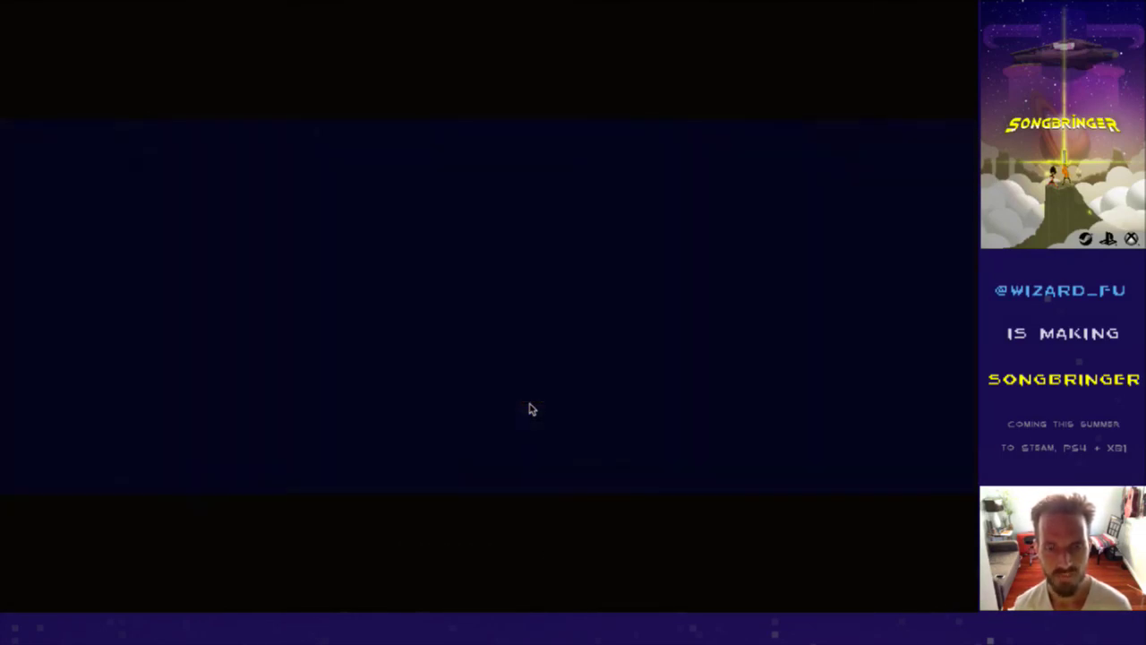
{"action": "key", "text": "super+q"}
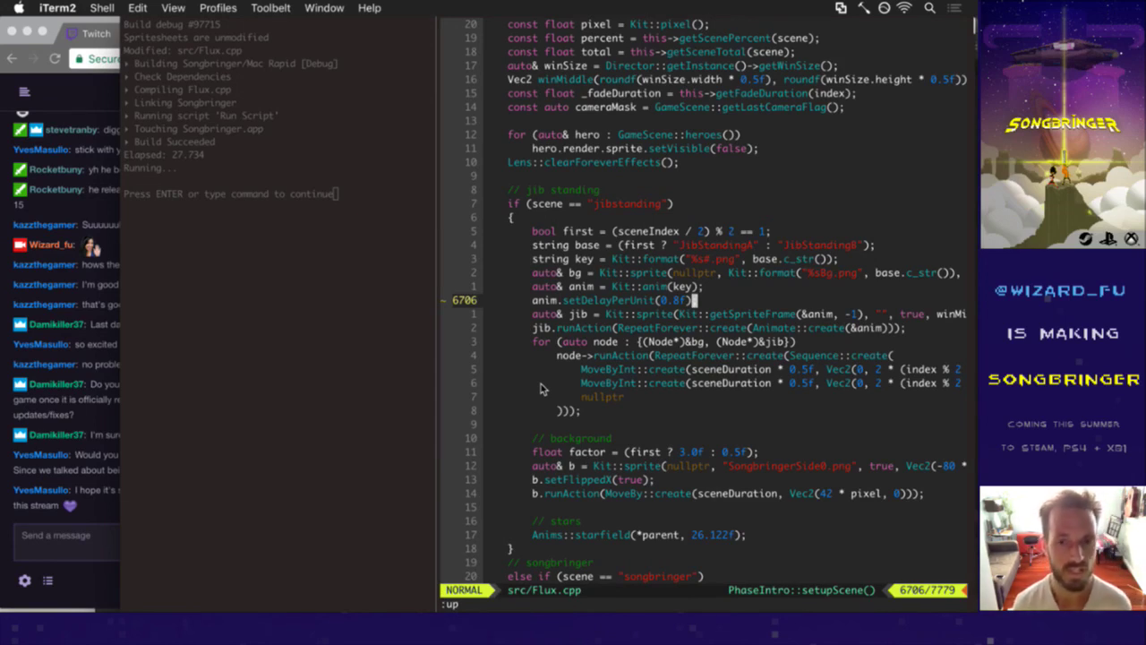
- Examine the jib standing block in Flux.cpp, comparing the setDelayPerUnit line with the for loop over the bg and jib nodes
{"action": "left_click_drag", "start_coordinate": [563, 300], "coordinate": [651, 412]}
{"action": "key", "text": "Escape"}
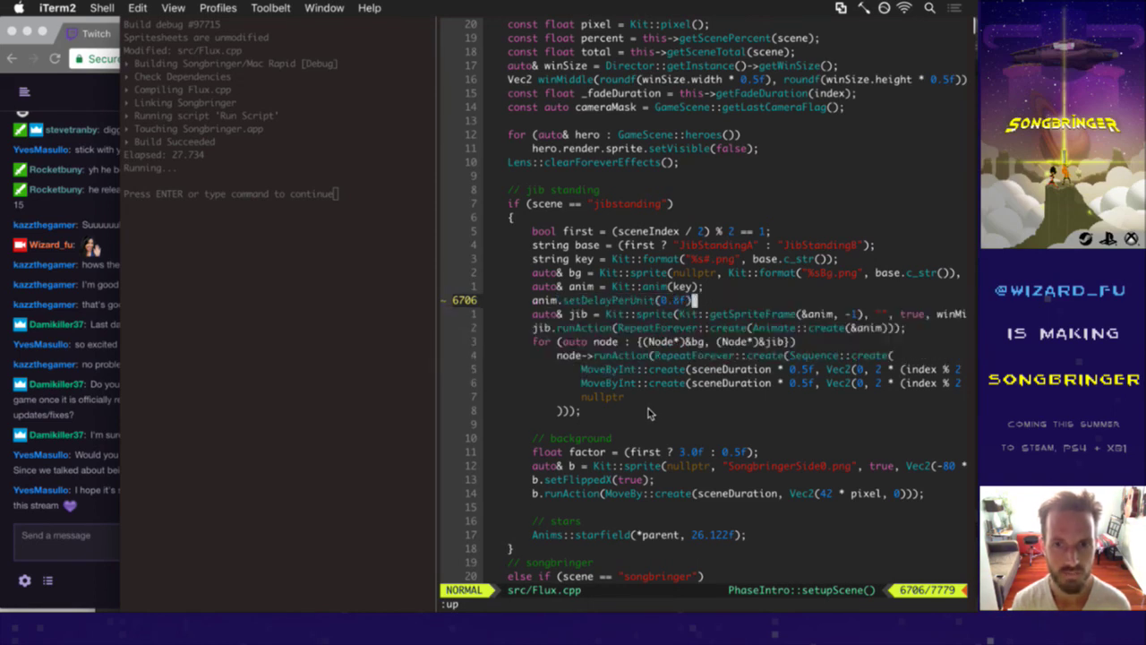
{"action": "double_click", "coordinate": [598, 342]}
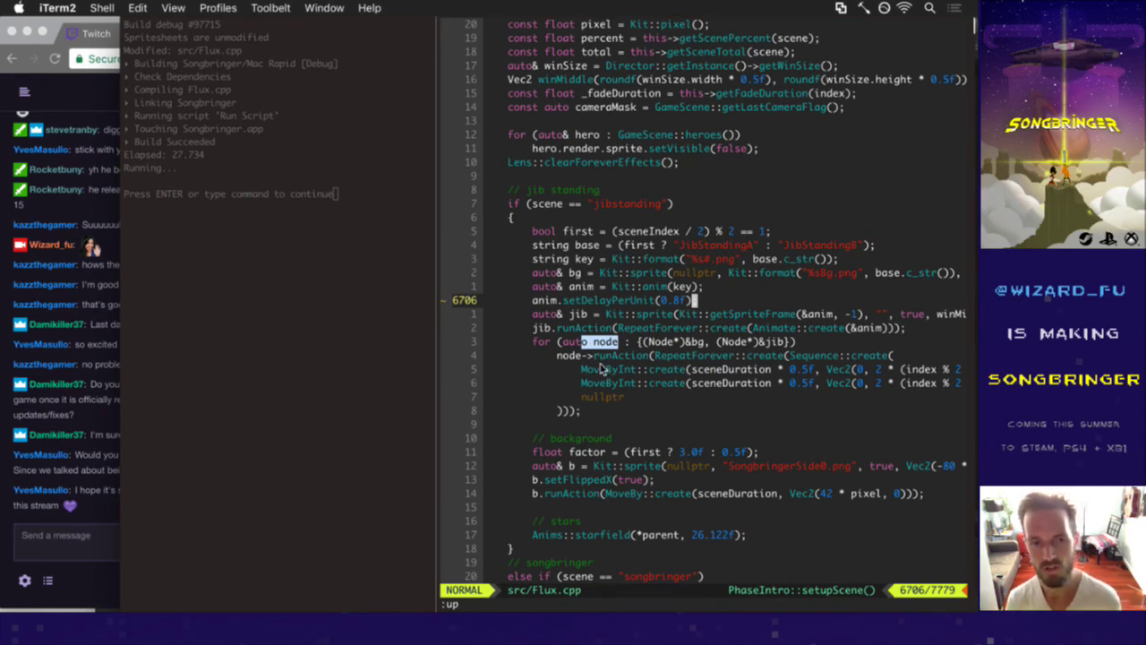
{"action": "left_click", "coordinate": [598, 358]}
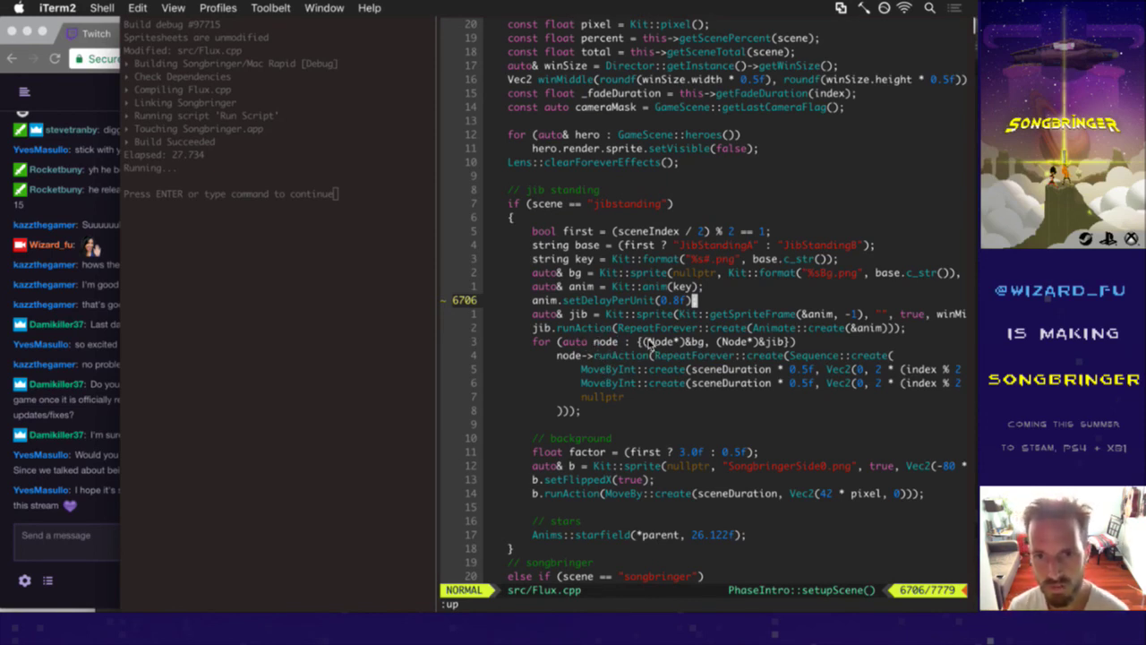
{"action": "left_click_drag", "start_coordinate": [649, 342], "coordinate": [686, 344]}
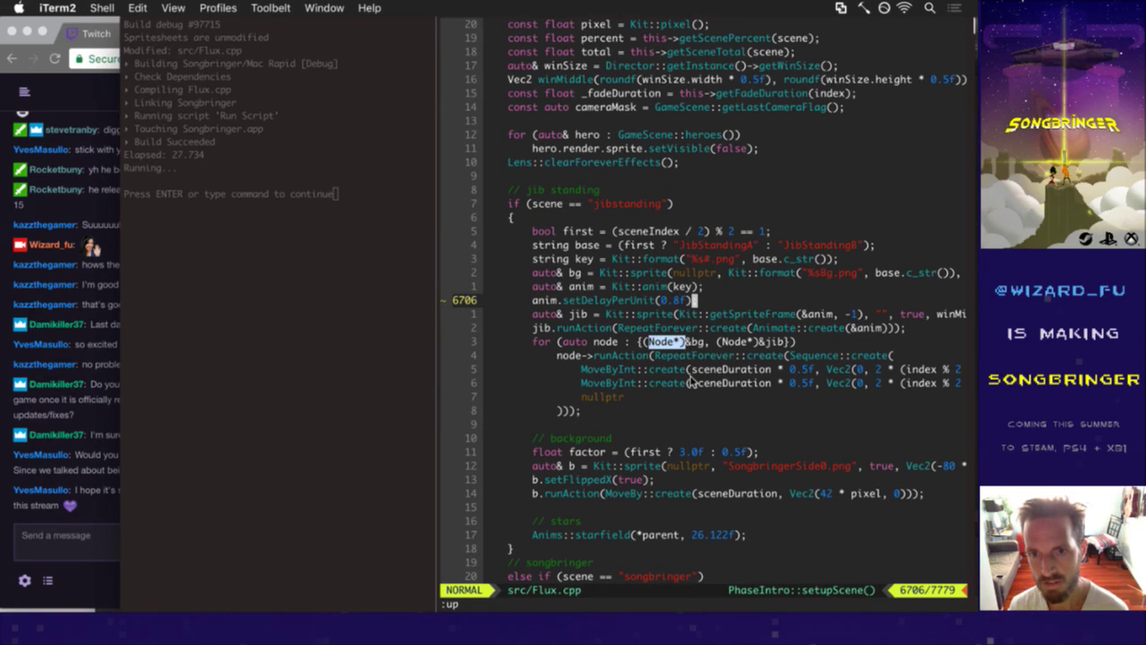
{"action": "left_click", "coordinate": [707, 356]}
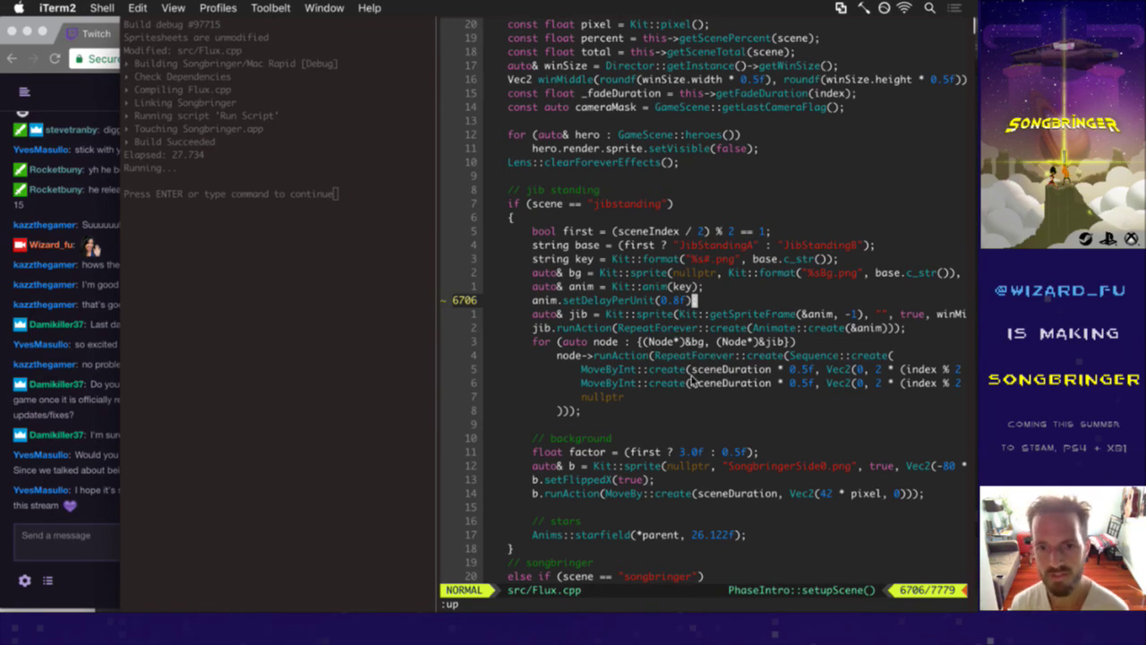
{"action": "key", "text": "k"}
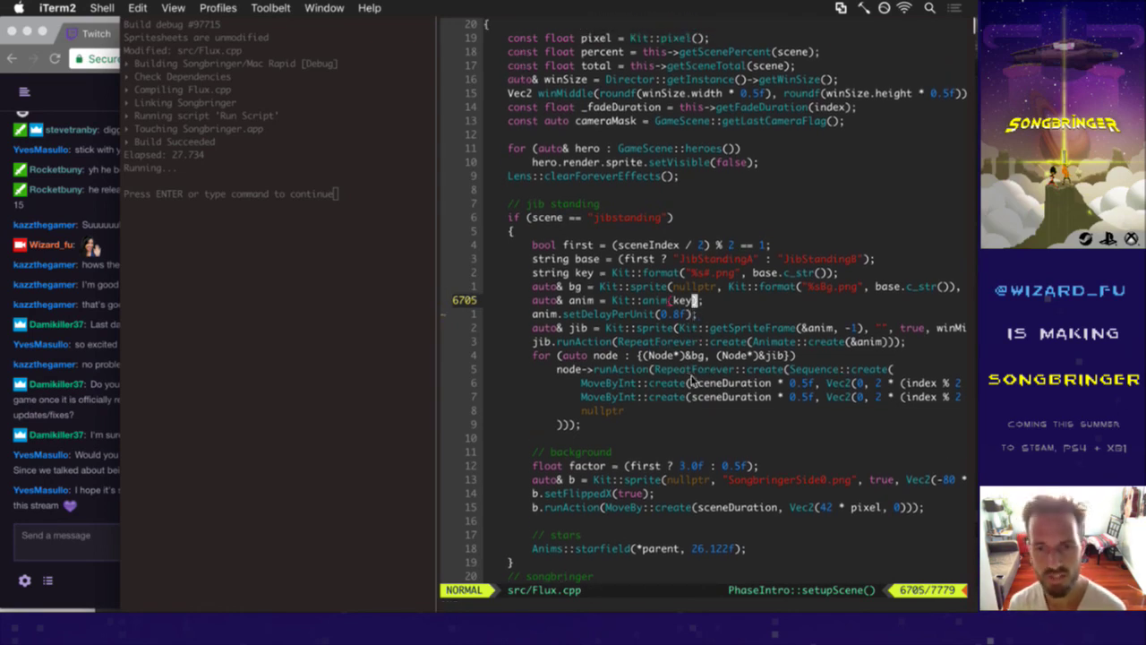
{"action": "key", "text": "j"}
{"action": "key", "text": "j"}
{"action": "key", "text": "j"}
{"action": "key", "text": "j"}
{"action": "key", "text": "h"}
{"action": "key", "text": "h"}
{"action": "key", "text": "h"}
{"action": "key", "text": "h"}
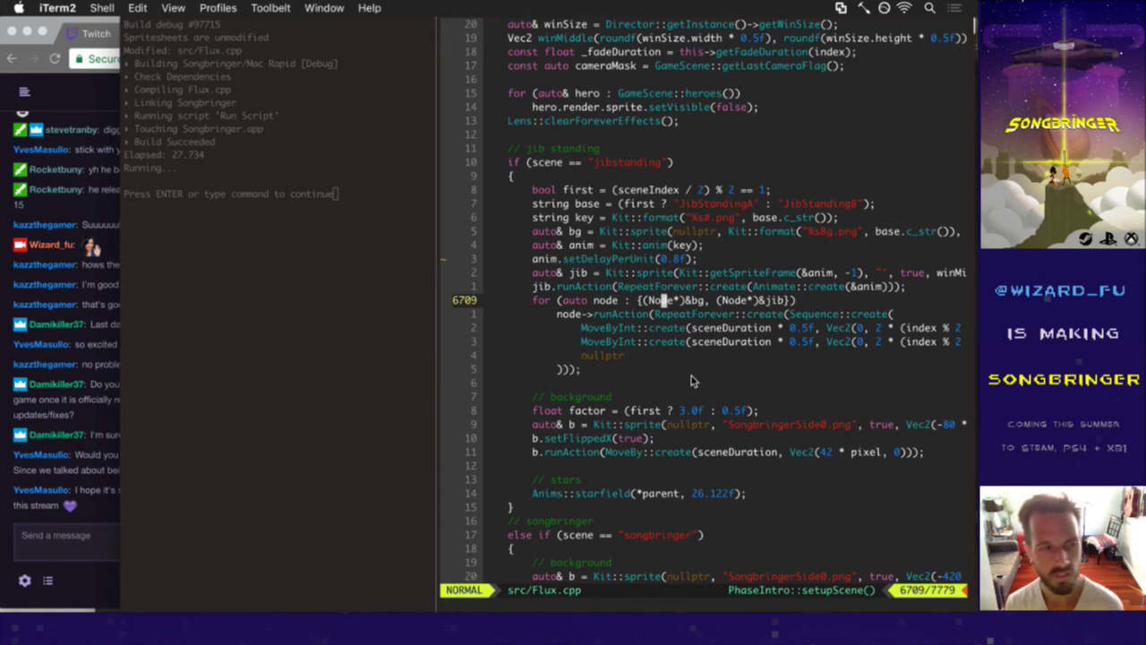
{"action": "key", "text": "j"}
{"action": "key", "text": "k"}
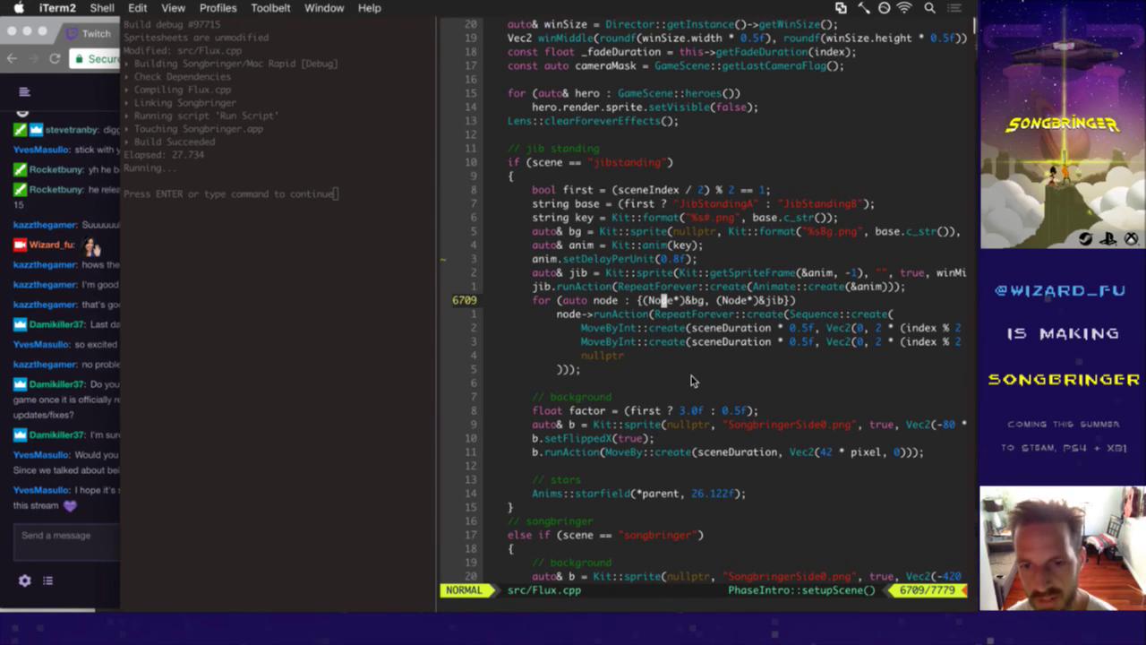
{"action": "key", "text": "j"}
{"action": "key", "text": "k"}
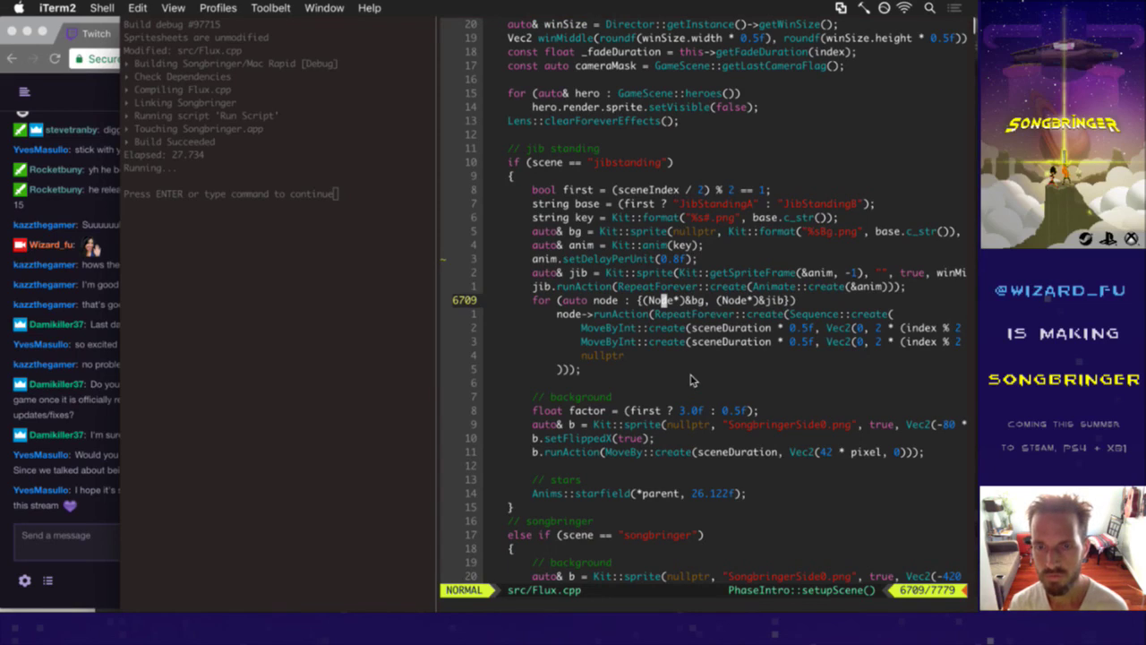
{"action": "key", "text": "k"}
{"action": "key", "text": "k"}
{"action": "key", "text": "k"}
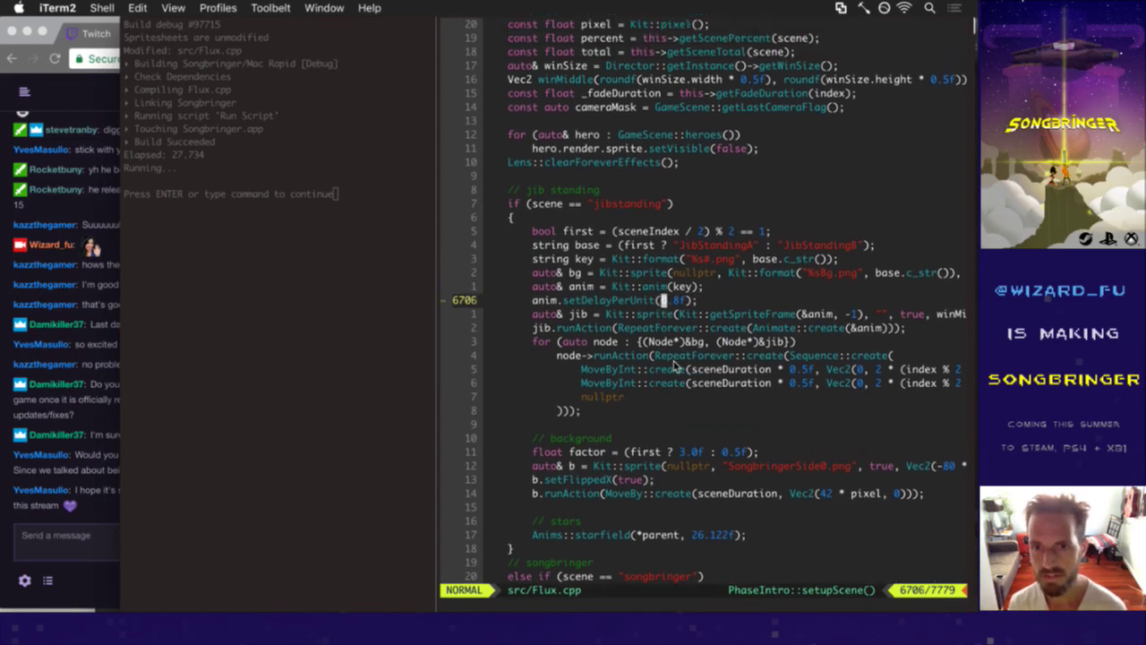
{"action": "key", "text": "j"}
{"action": "key", "text": "k"}
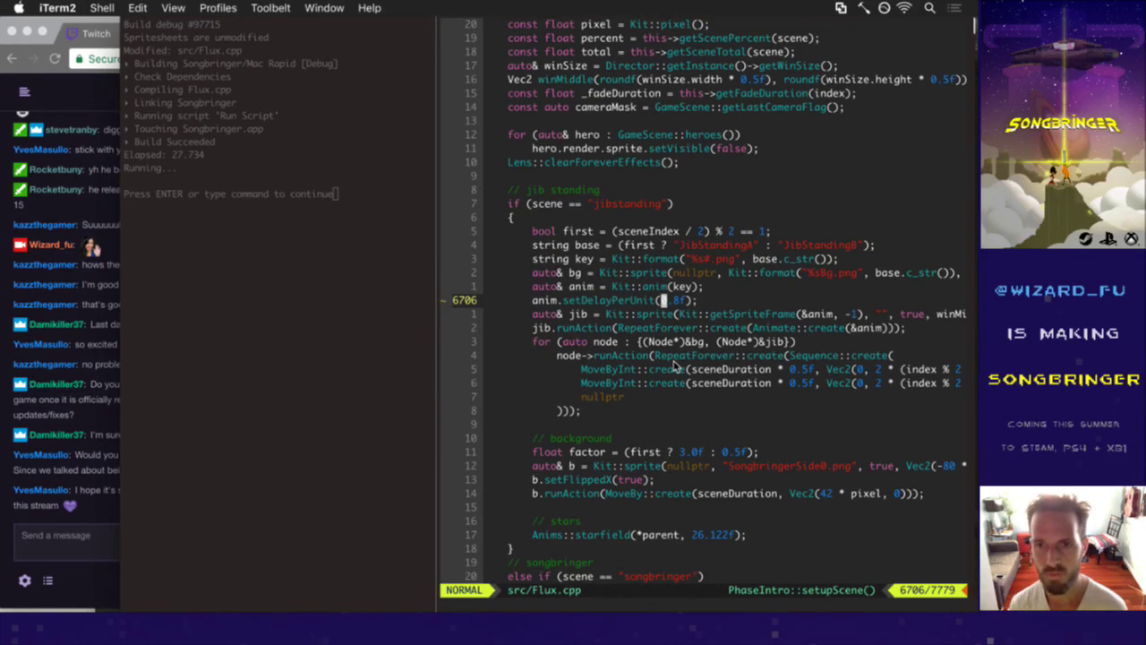
- Switch to Chrome and read the Trello comment about making the ship intro feel faster and the newest Twitch chat message
{"action": "key", "text": "super+Tab"}
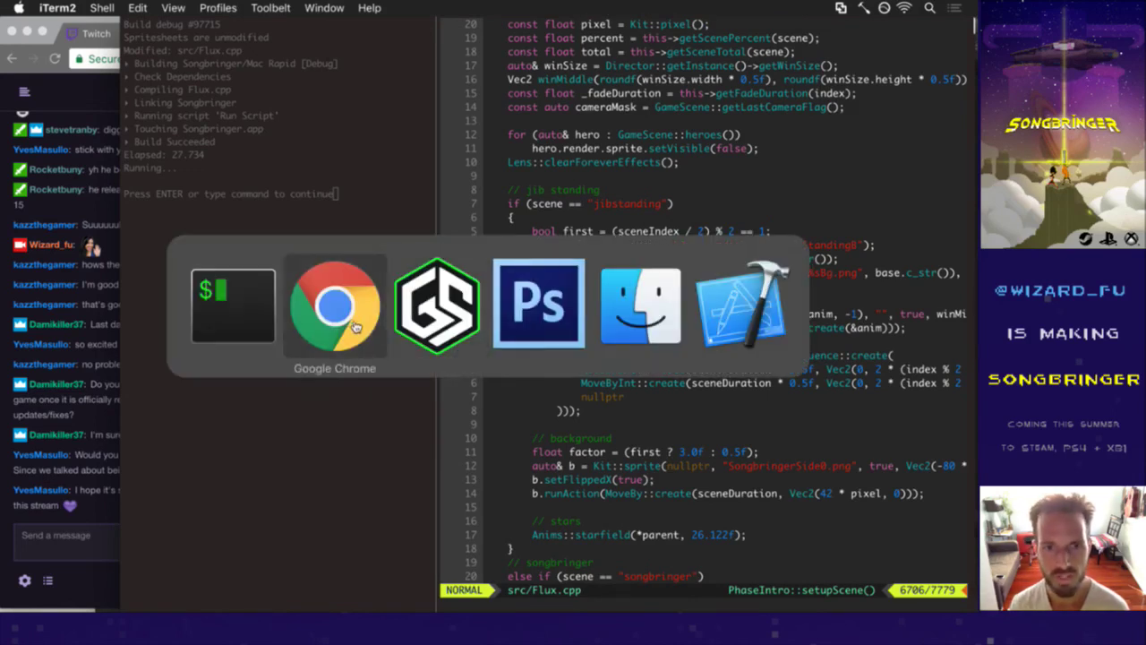
{"action": "left_click", "coordinate": [351, 328]}
{"action": "left_click_drag", "start_coordinate": [355, 360], "coordinate": [428, 388]}
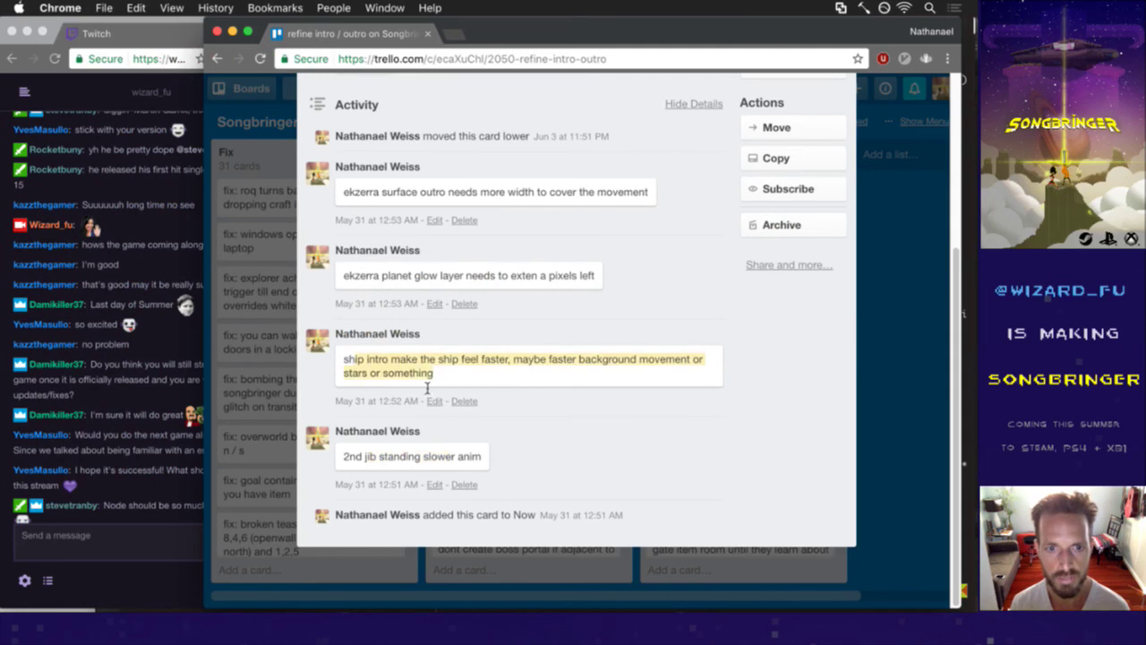
{"action": "left_click", "coordinate": [462, 377]}
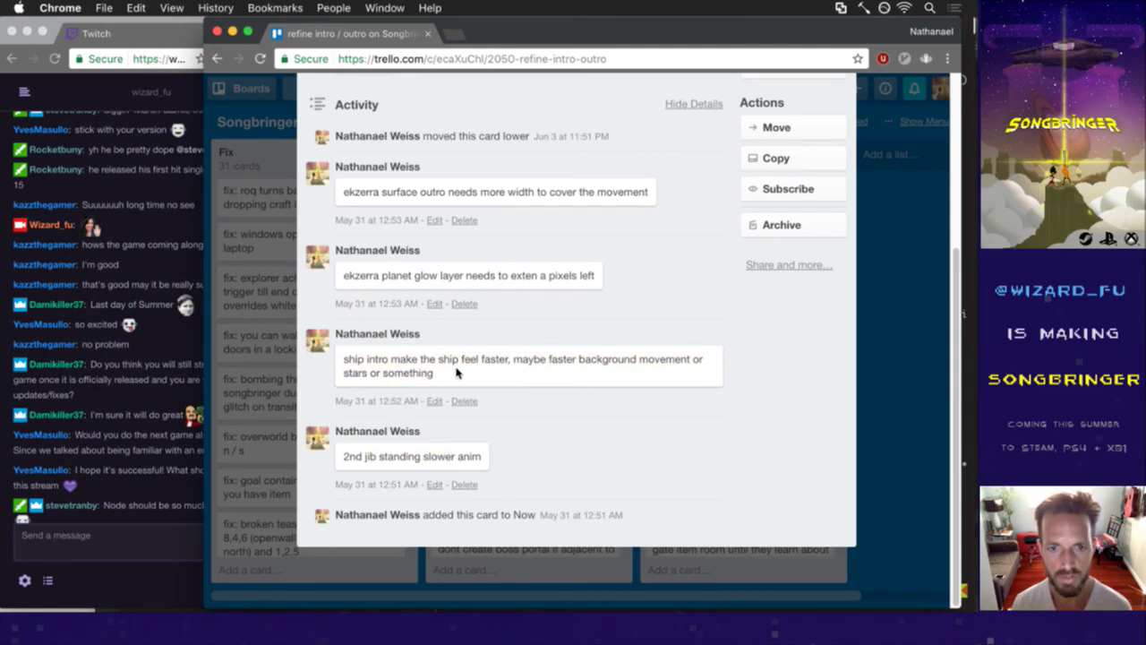
{"action": "left_click", "coordinate": [152, 495]}
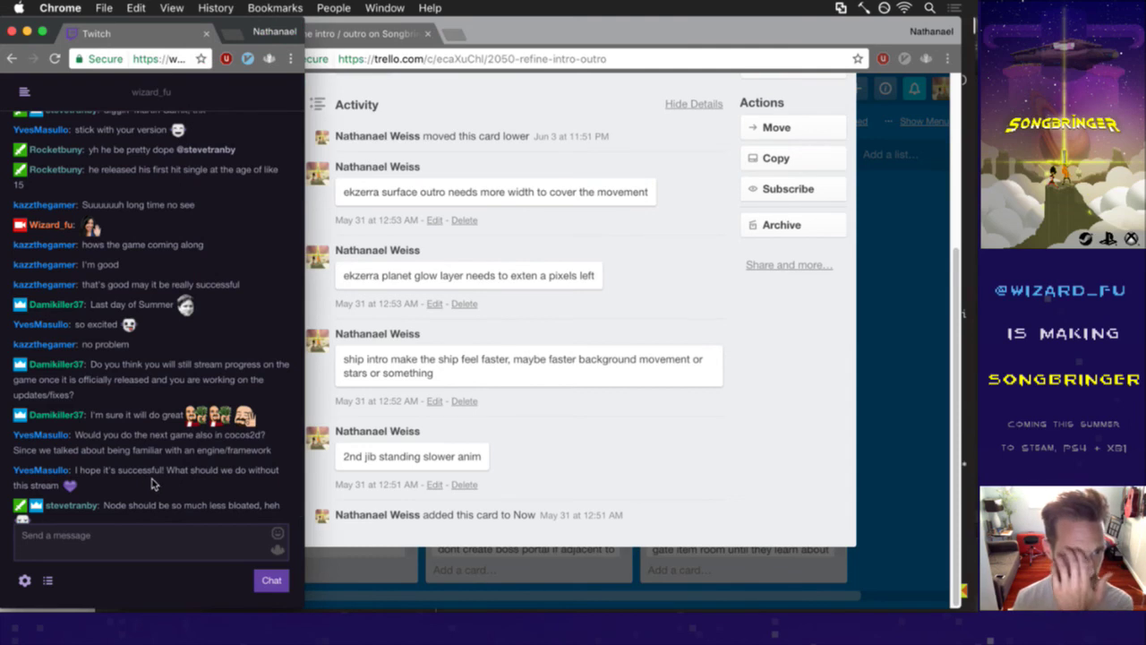
{"action": "left_click_drag", "start_coordinate": [134, 496], "coordinate": [198, 498]}
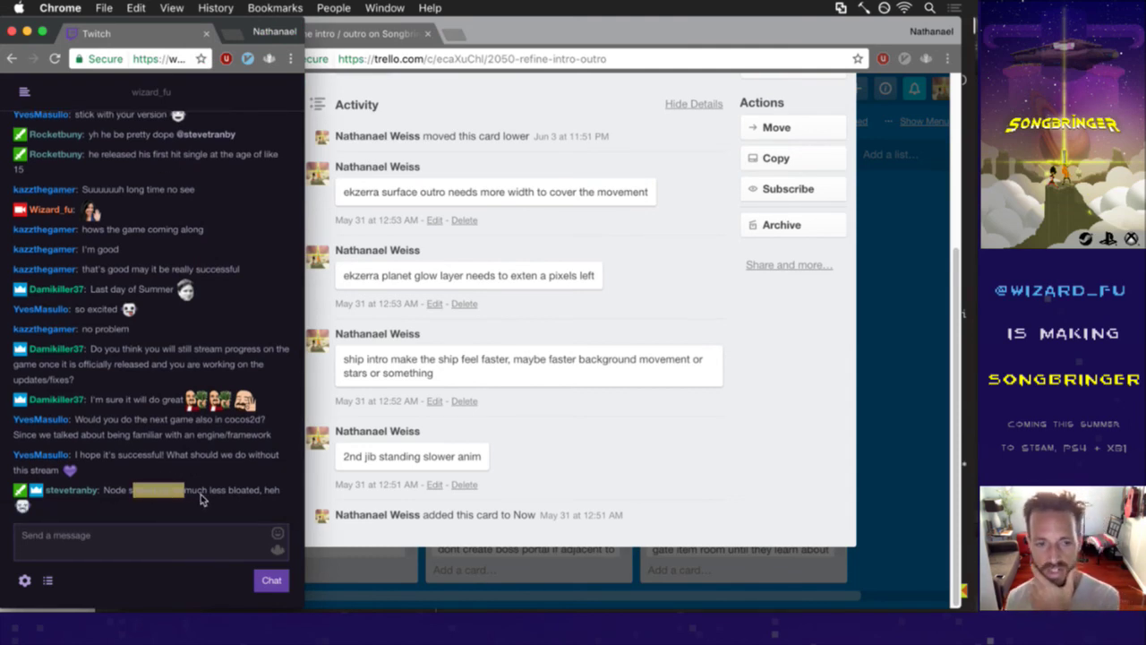
- Return to the Trello window and close the "refine intro / outro" card
{"action": "left_click", "coordinate": [632, 412]}
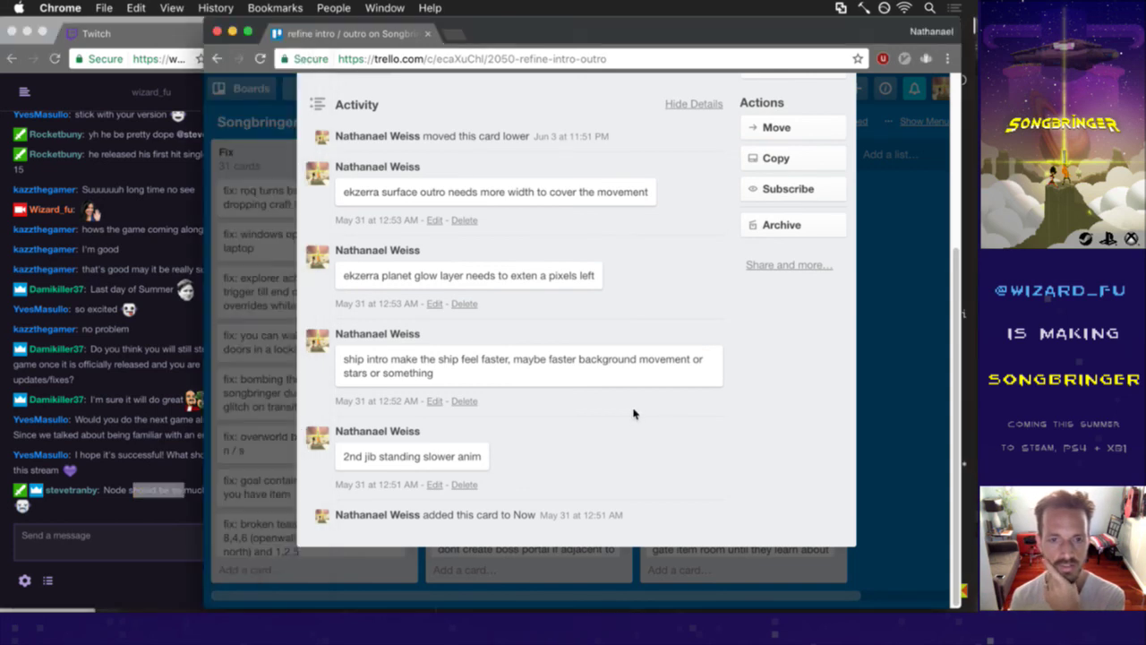
{"action": "scroll", "coordinate": [845, 141], "scroll_direction": "up", "scroll_amount": 5}
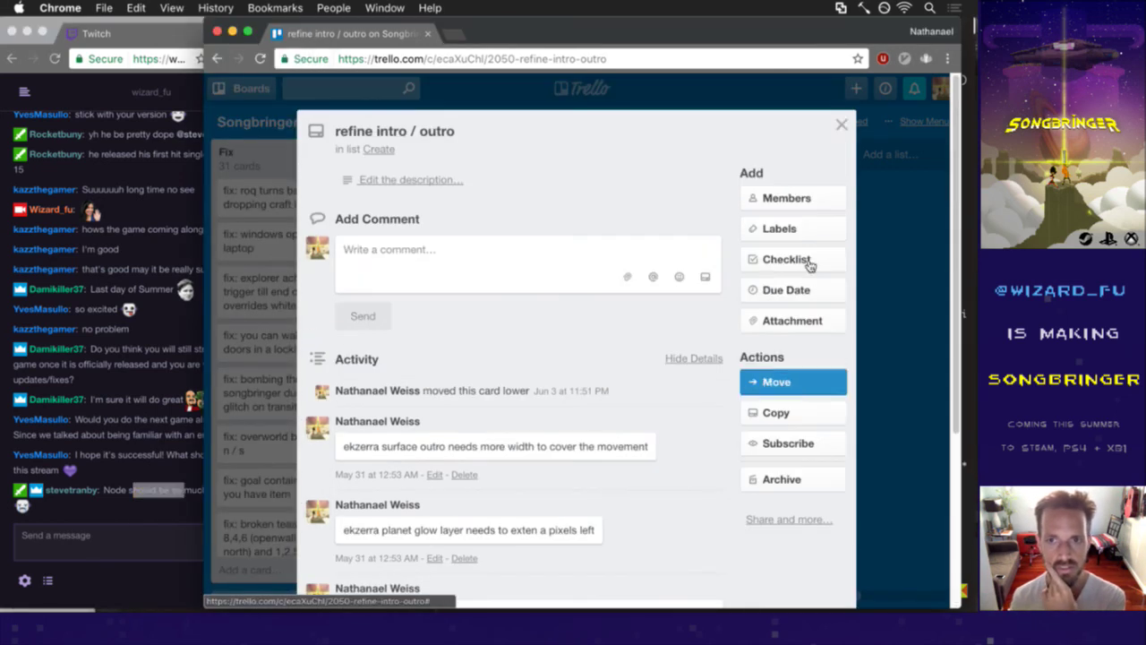
{"action": "left_click", "coordinate": [839, 122]}
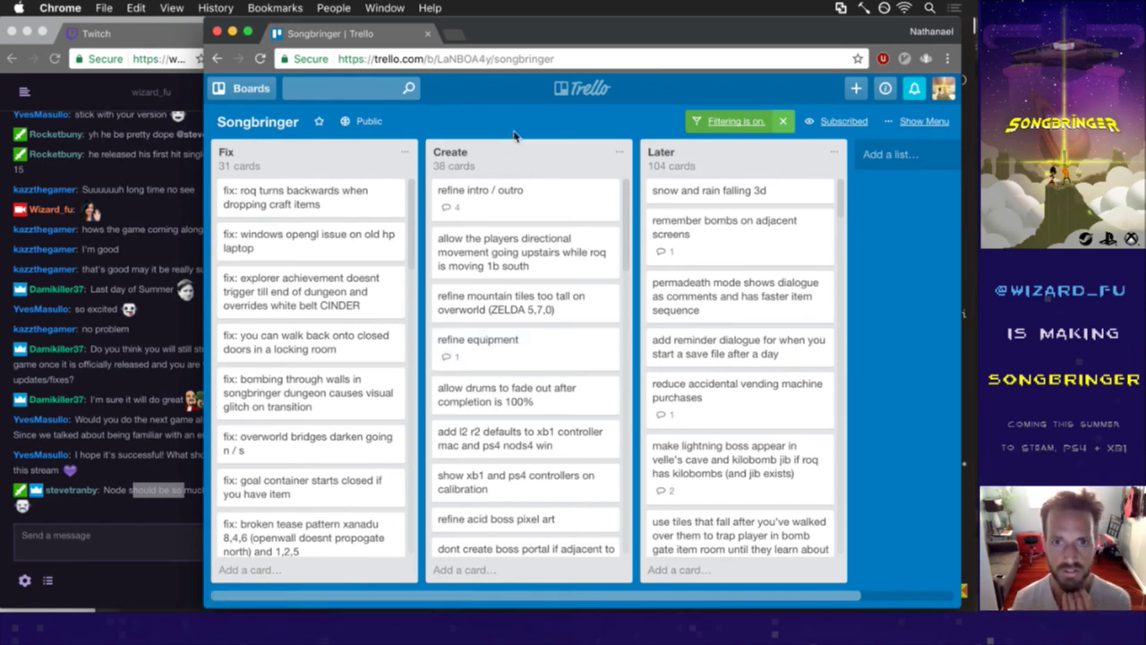
- Open cocos2d-x.org in a new browser tab and look over its home page
{"action": "left_click", "coordinate": [454, 34]}
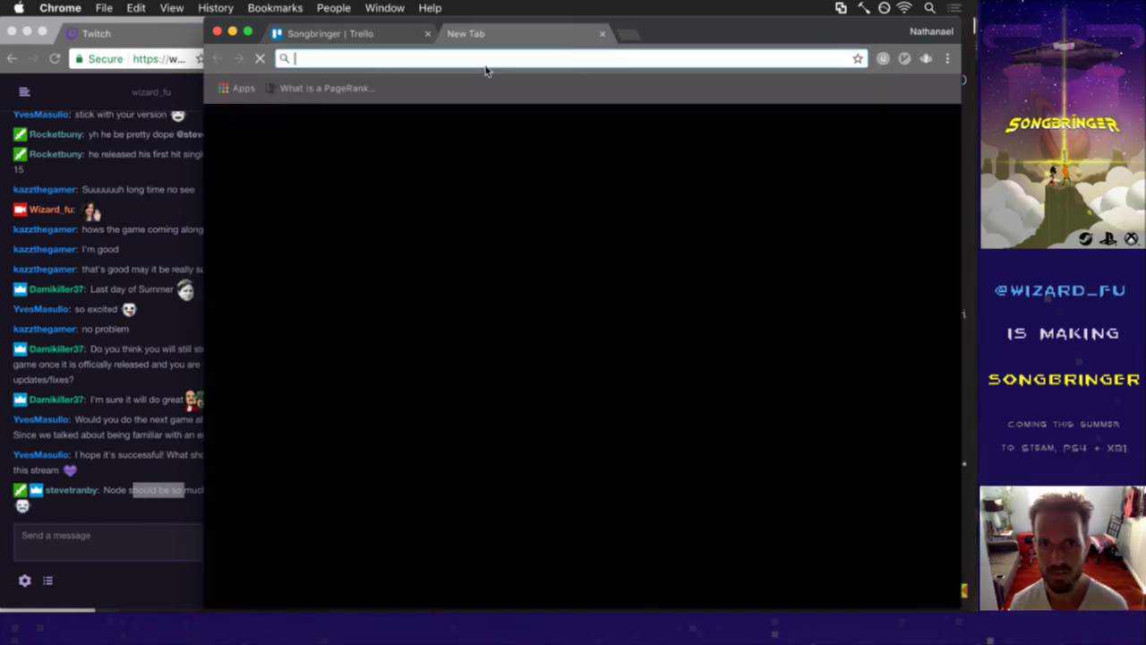
{"action": "type", "text": "cocos2d-x.org"}
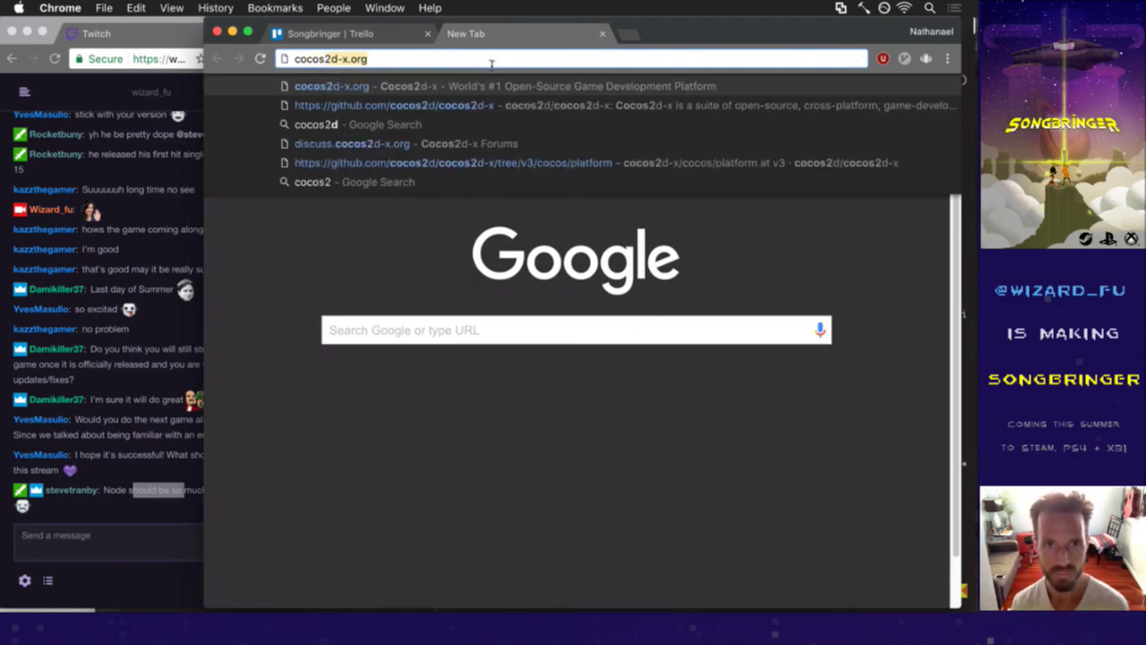
{"action": "key", "text": "Return"}
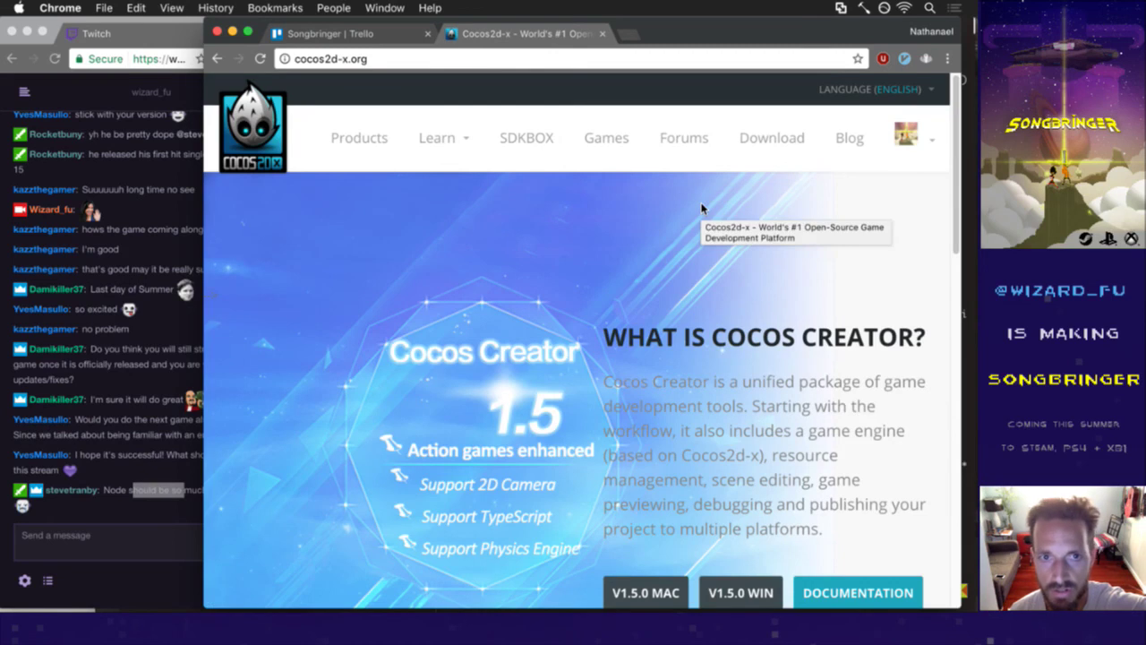
{"action": "scroll", "coordinate": [684, 279], "scroll_direction": "down", "scroll_amount": 3}
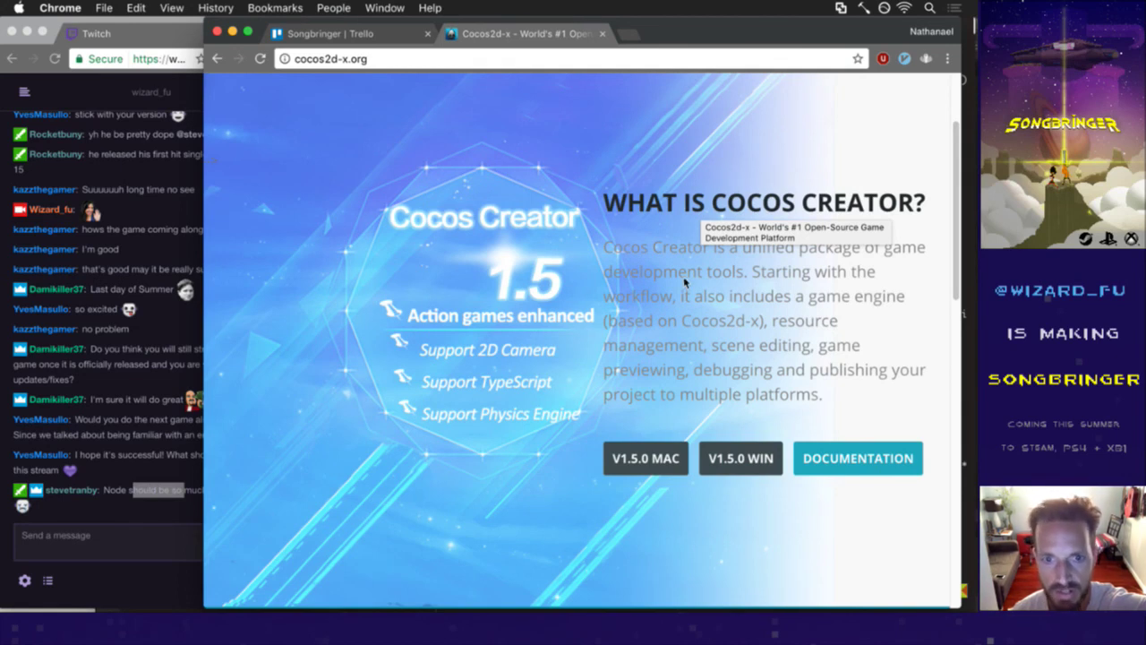
{"action": "scroll", "coordinate": [684, 279], "scroll_direction": "up", "scroll_amount": 3}
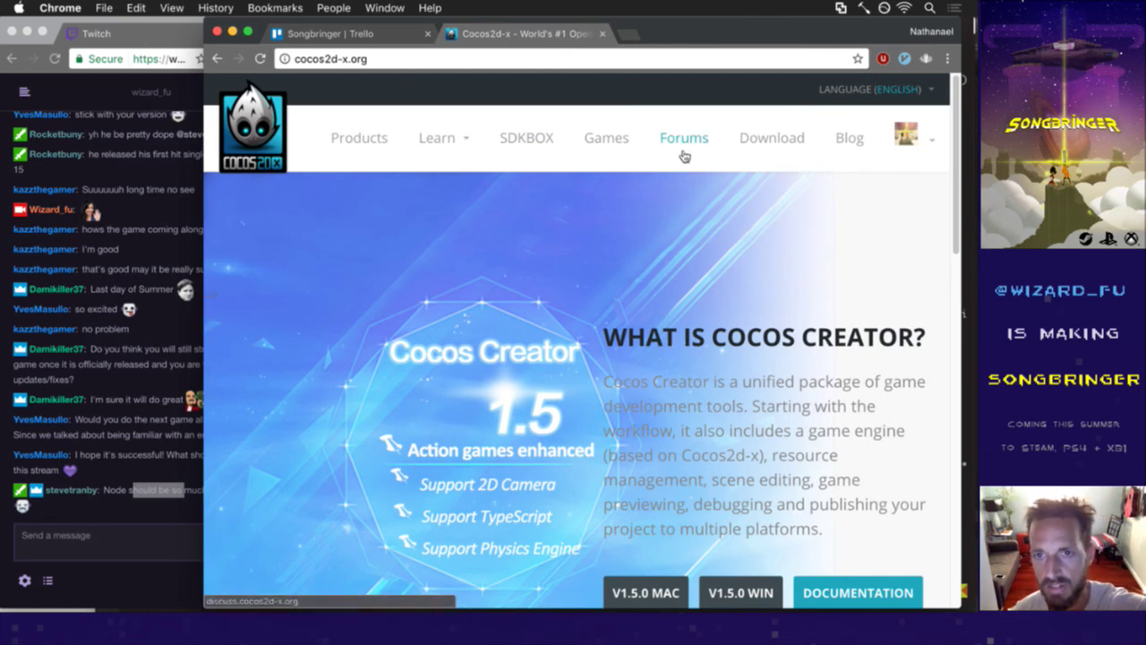
- Open the Cocos2d-x site's download page and look over the available versions
{"action": "left_click", "coordinate": [755, 141]}
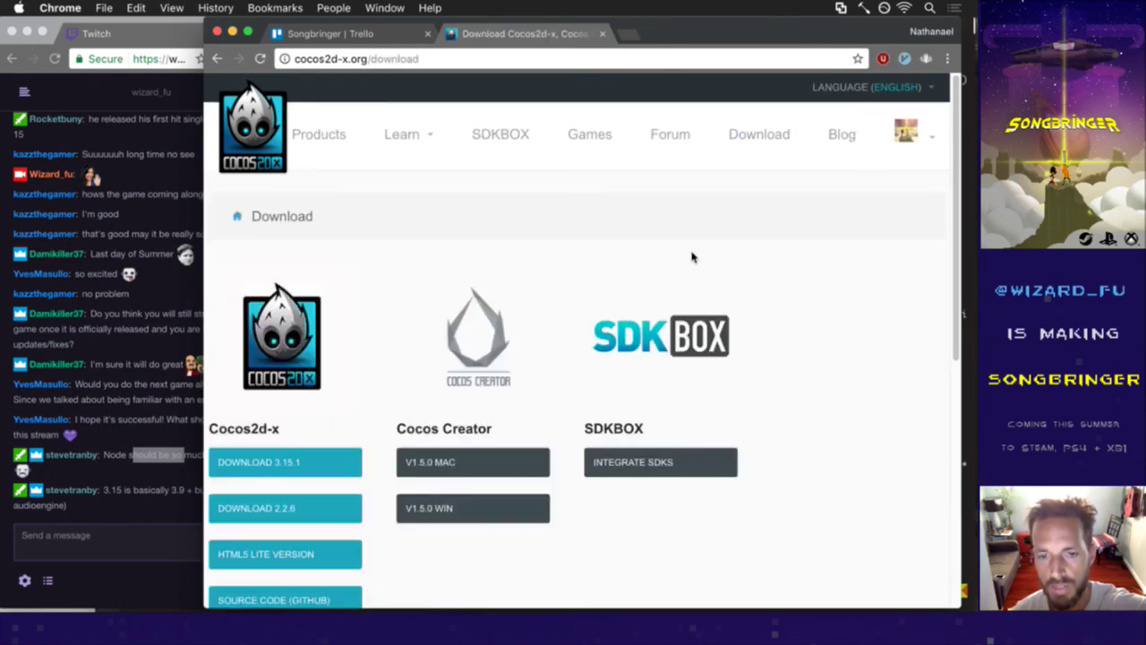
{"action": "scroll", "coordinate": [377, 316], "scroll_direction": "down", "scroll_amount": 1}
{"action": "scroll", "coordinate": [377, 316], "scroll_direction": "down", "scroll_amount": 3}
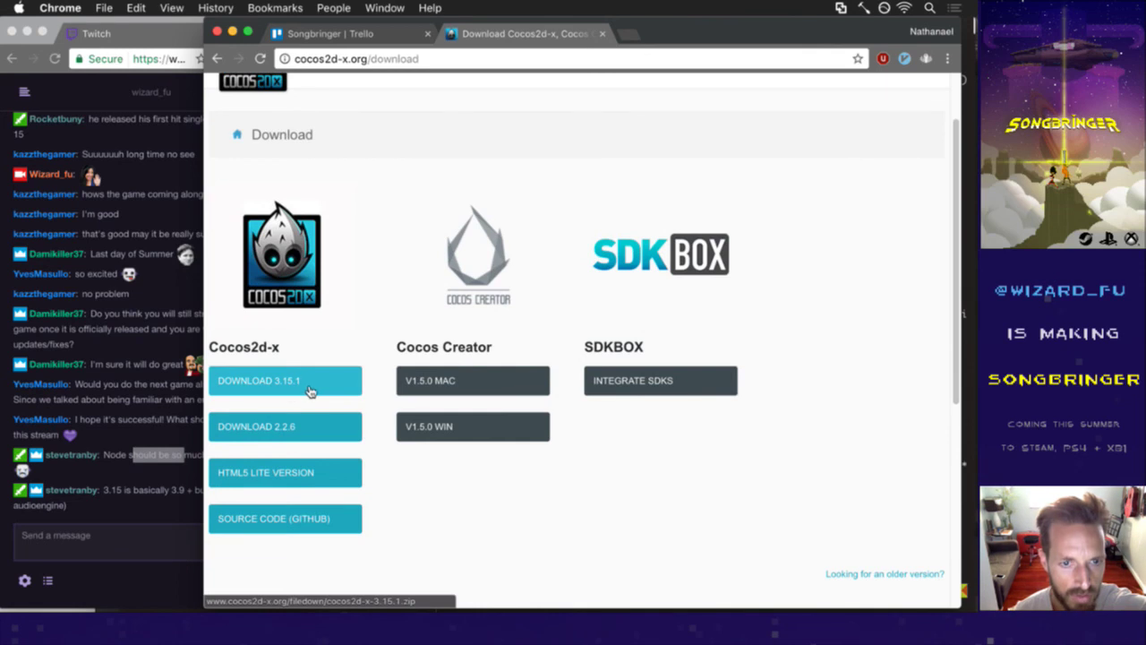
- Read the new Twitch chat messages about Cocos2d-x 3.15 and upgrading, and return to the download page
{"action": "left_click", "coordinate": [144, 507]}
{"action": "left_click_drag", "start_coordinate": [160, 491], "coordinate": [197, 509]}
{"action": "left_click", "coordinate": [218, 518]}
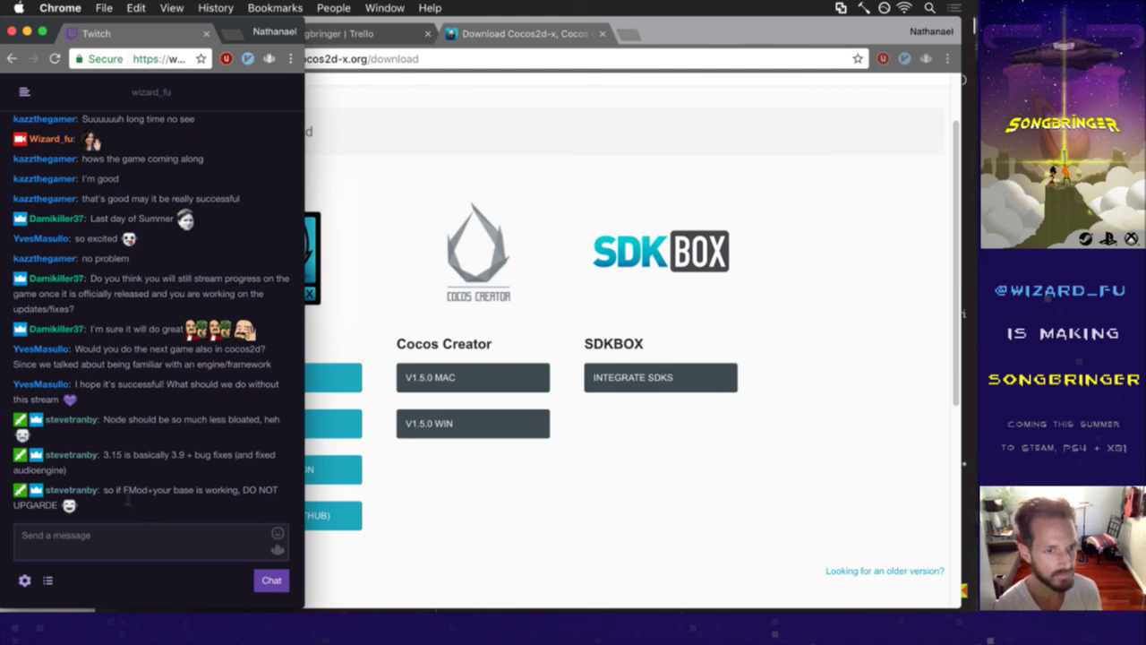
{"action": "left_click_drag", "start_coordinate": [124, 502], "coordinate": [172, 518]}
{"action": "left_click", "coordinate": [179, 506]}
{"action": "left_click", "coordinate": [192, 511]}
{"action": "left_click", "coordinate": [179, 517]}
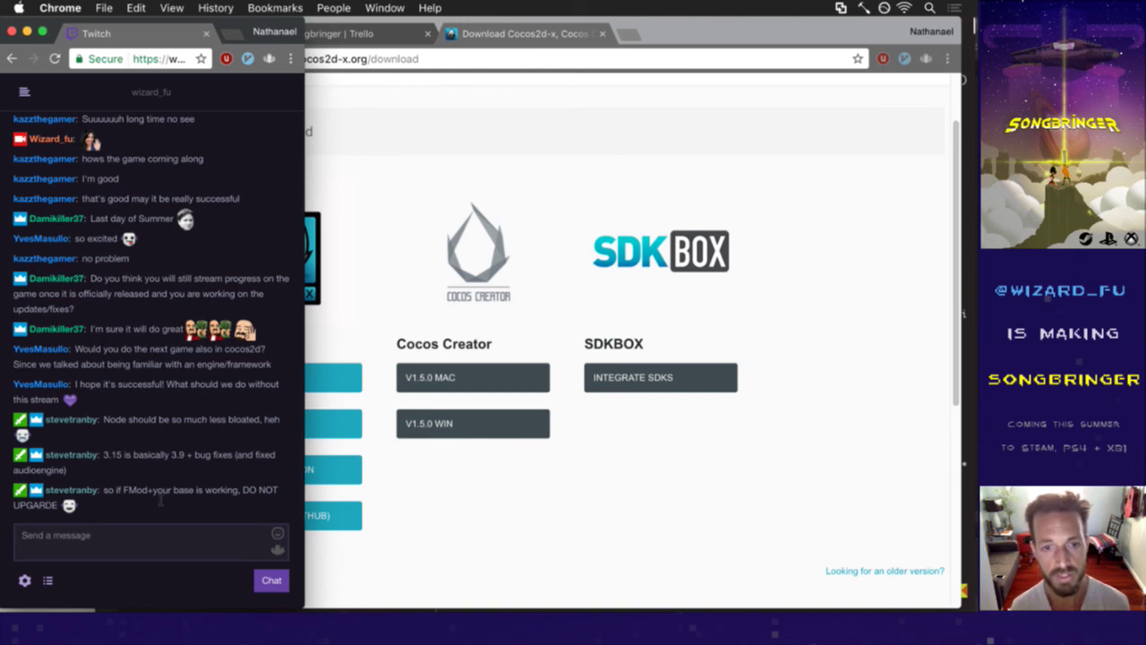
{"action": "left_click", "coordinate": [440, 532]}
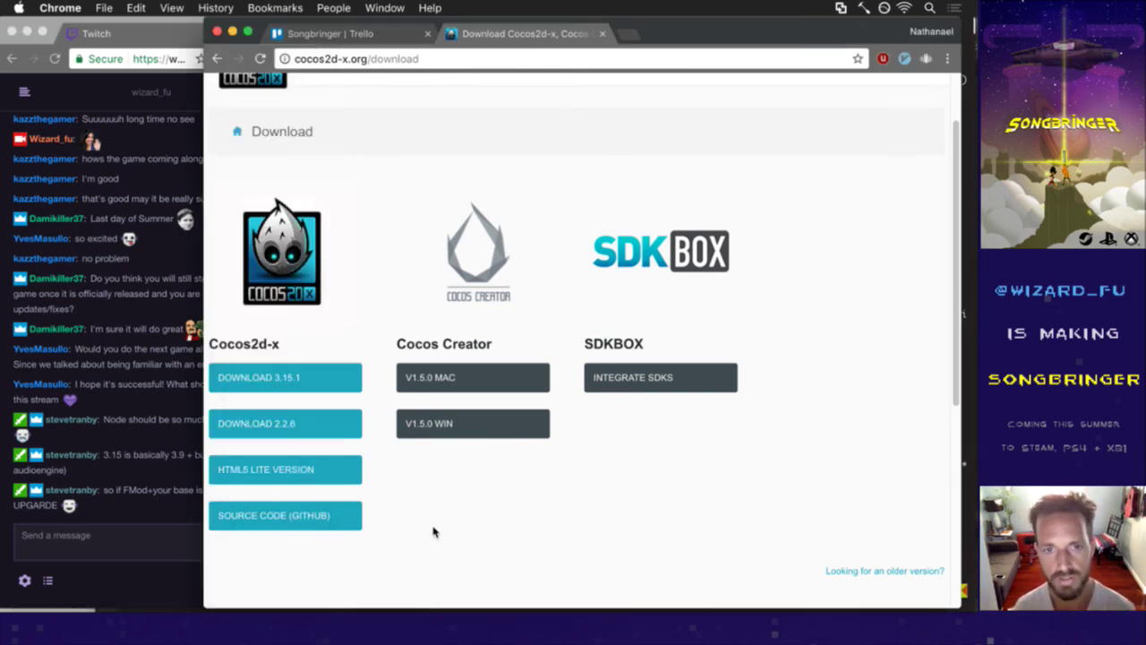
- Close the Cocos2d-x download page and read the newest Twitch chat messages
{"action": "key", "text": "super+w"}
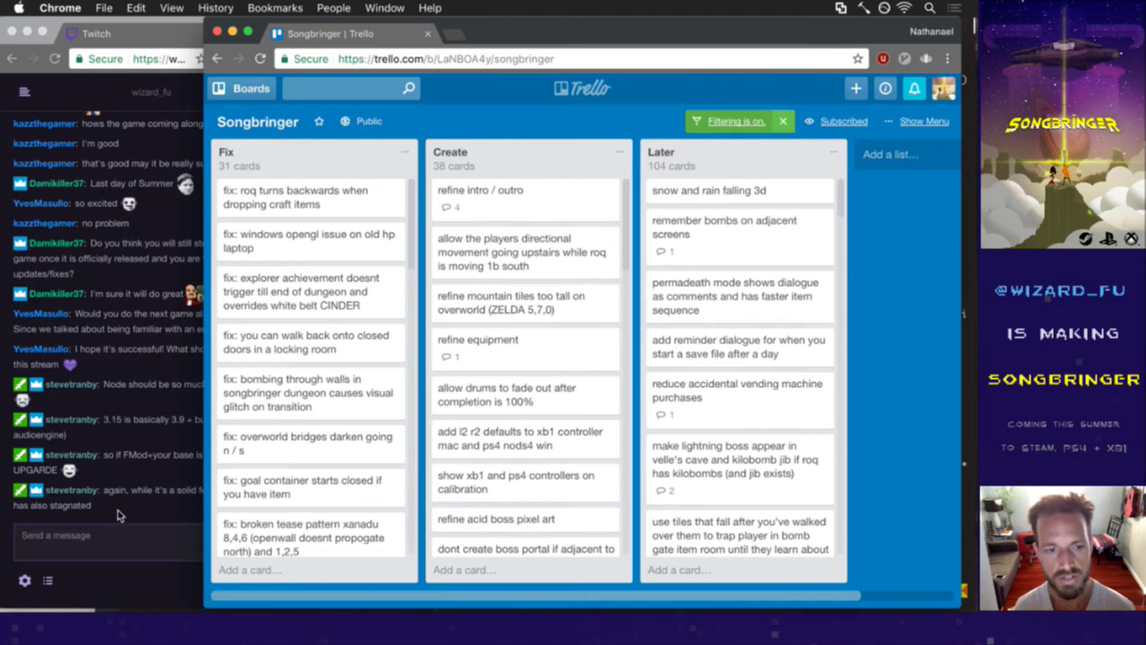
{"action": "left_click", "coordinate": [116, 512]}
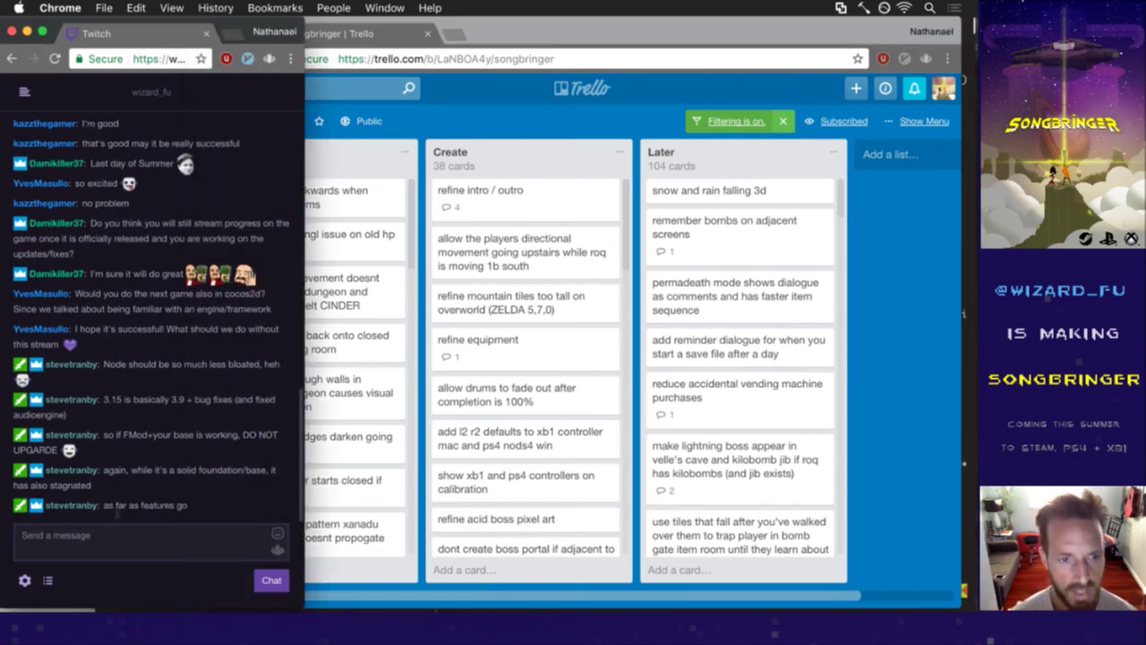
{"action": "left_click_drag", "start_coordinate": [115, 469], "coordinate": [134, 487]}
{"action": "left_click", "coordinate": [136, 488]}
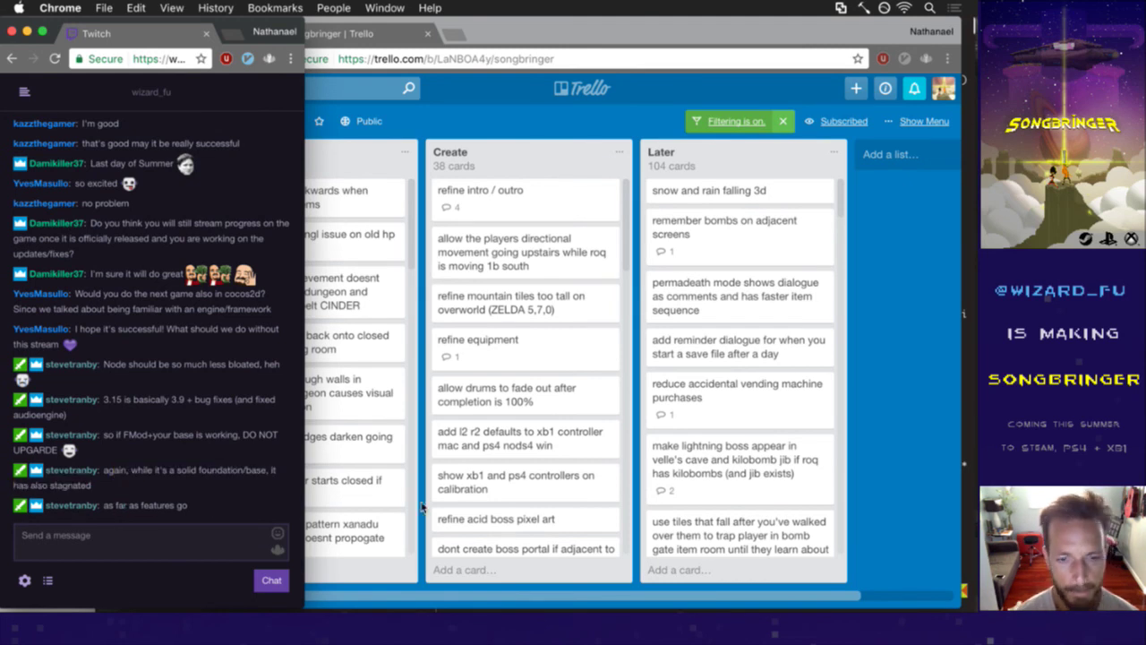
- Return to the Trello board, open the "refine intro / outro" card and review its comments
{"action": "left_click", "coordinate": [940, 509]}
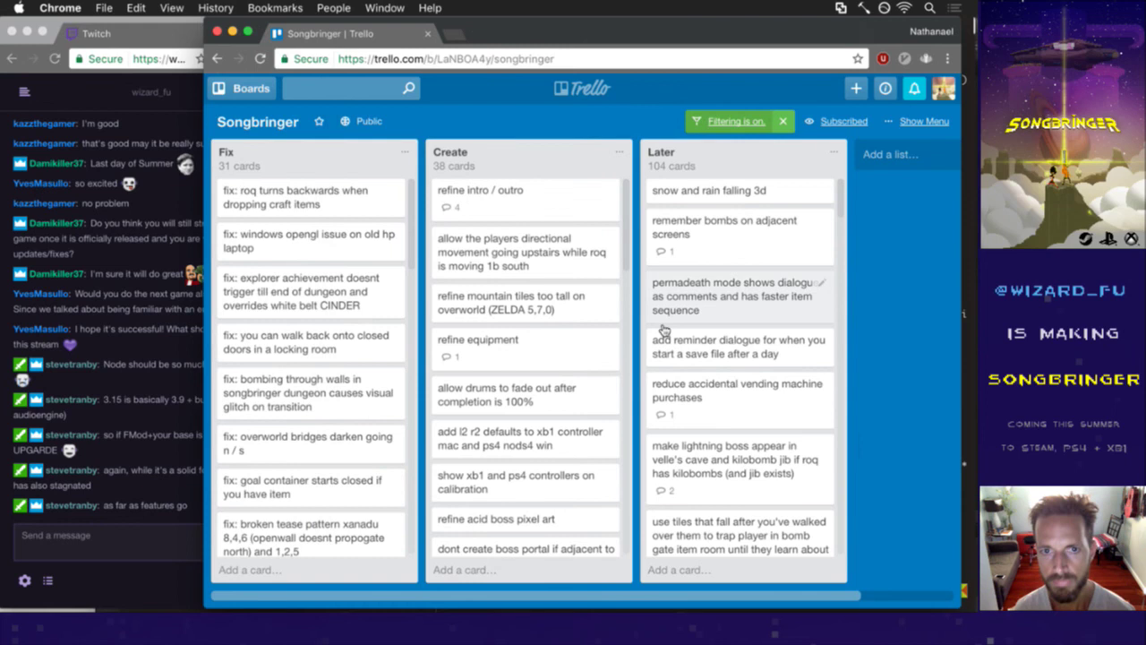
{"action": "left_click", "coordinate": [536, 201]}
{"action": "scroll", "coordinate": [563, 276], "scroll_direction": "down", "scroll_amount": 5}
- Switch to iTerm2 and locate the ship's MoveByInt action in the "songbringer" scene code of src/Flux.cpp
{"action": "key", "text": "super+Tab"}
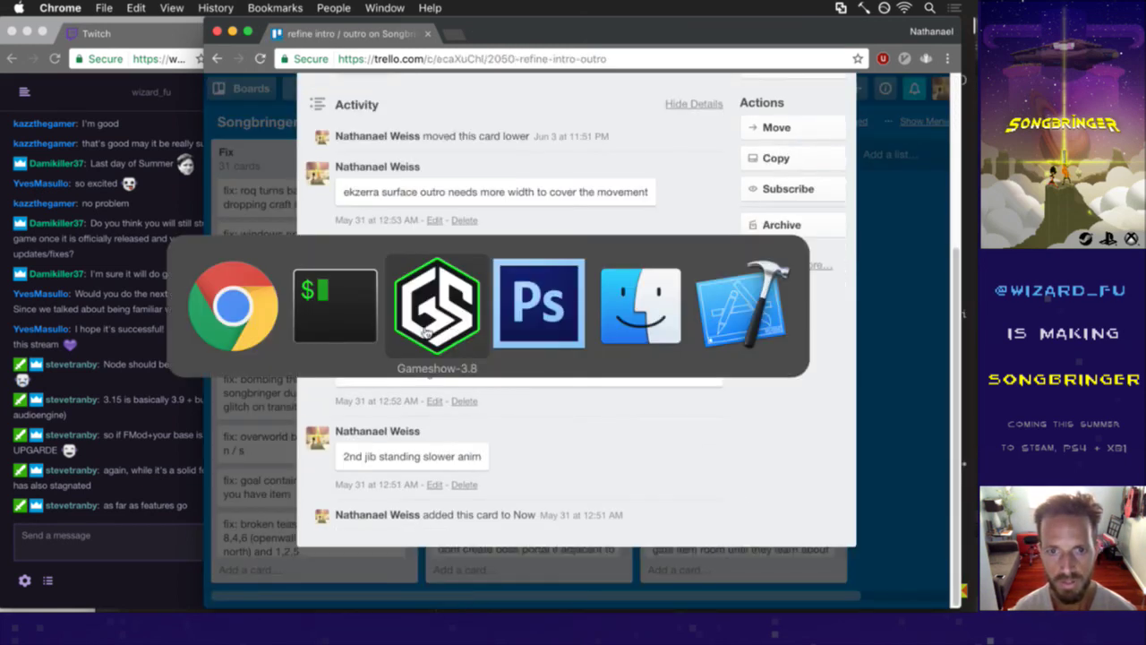
{"action": "left_click", "coordinate": [346, 328]}
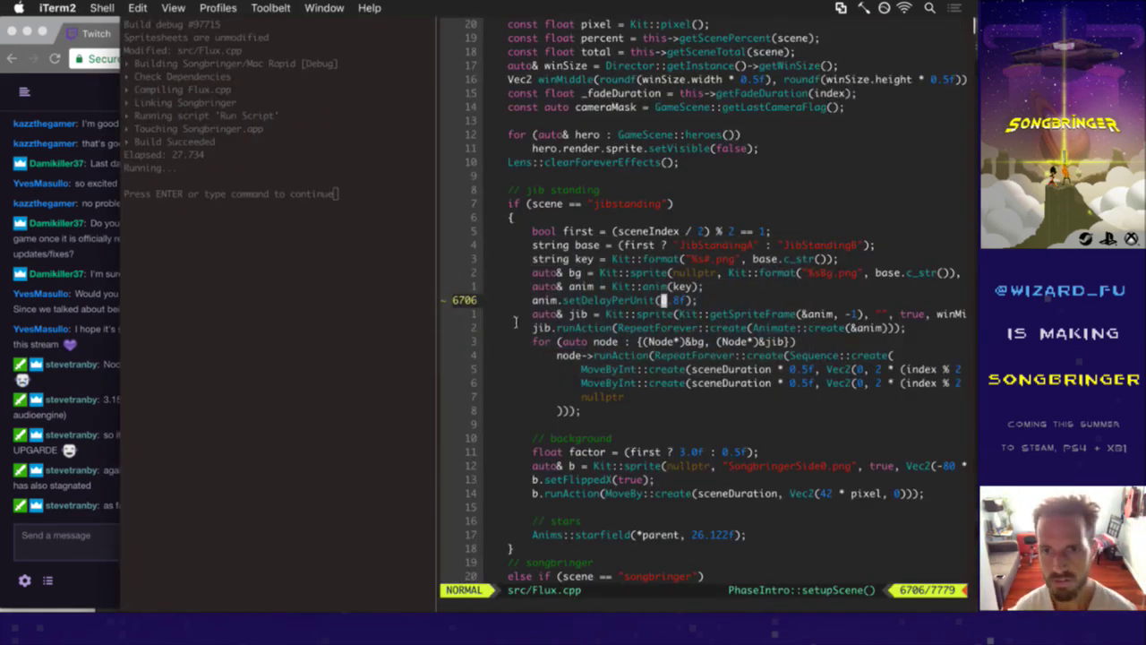
{"action": "scroll", "coordinate": [517, 319], "scroll_direction": "down", "scroll_amount": 8}
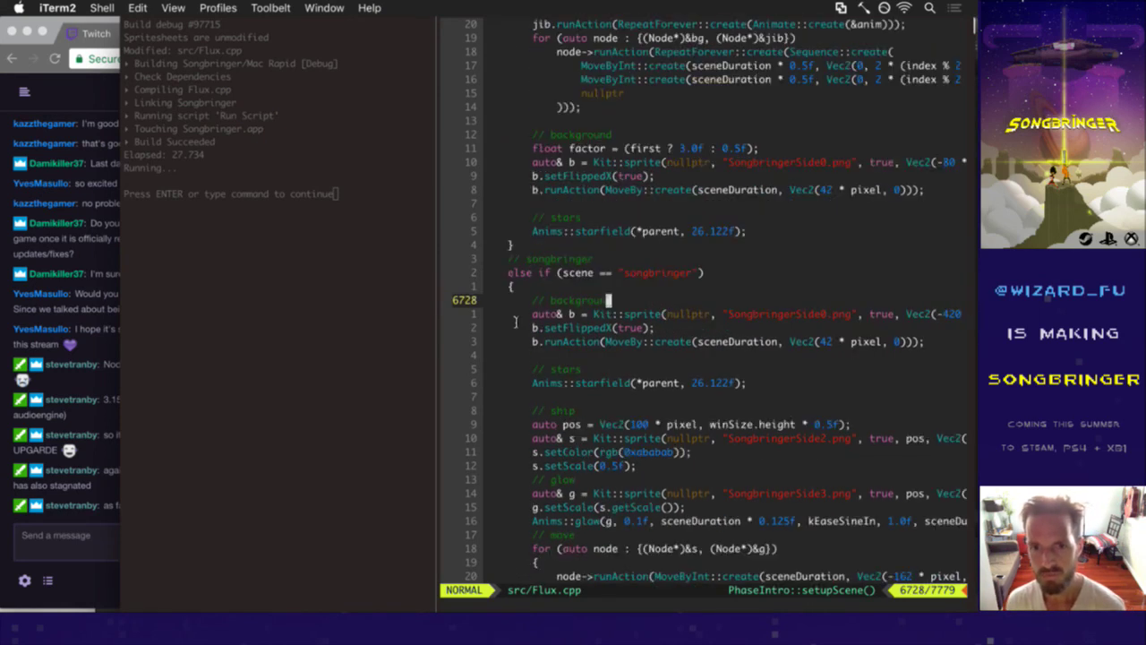
{"action": "scroll", "coordinate": [517, 319], "scroll_direction": "down", "scroll_amount": 3}
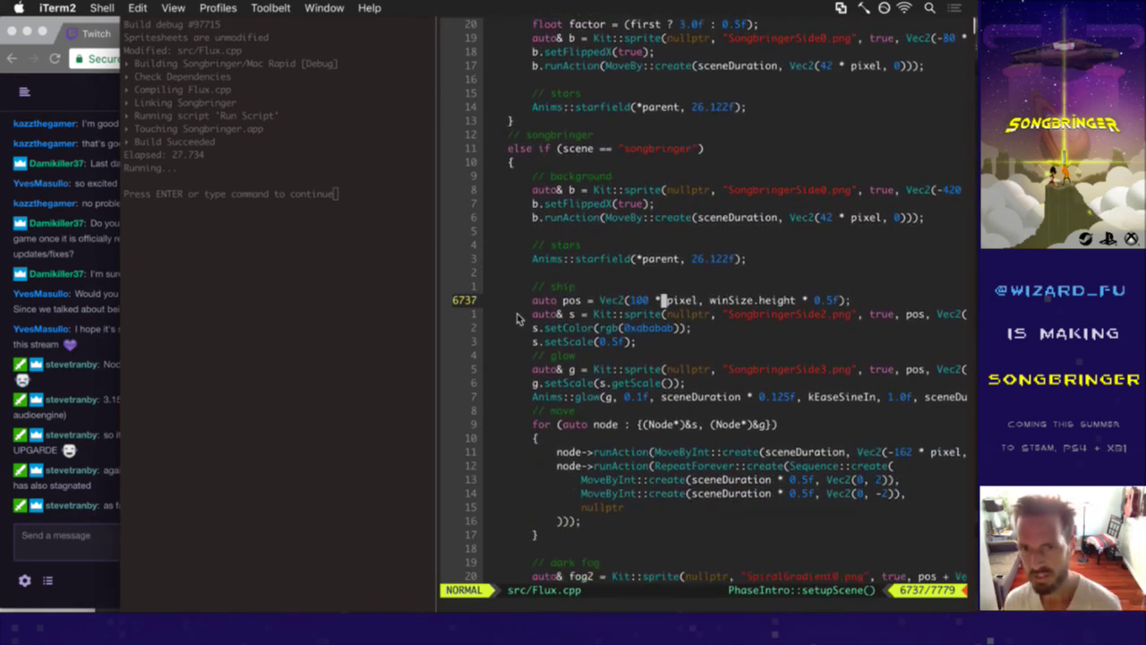
{"action": "scroll", "coordinate": [516, 320], "scroll_direction": "down", "scroll_amount": 1}
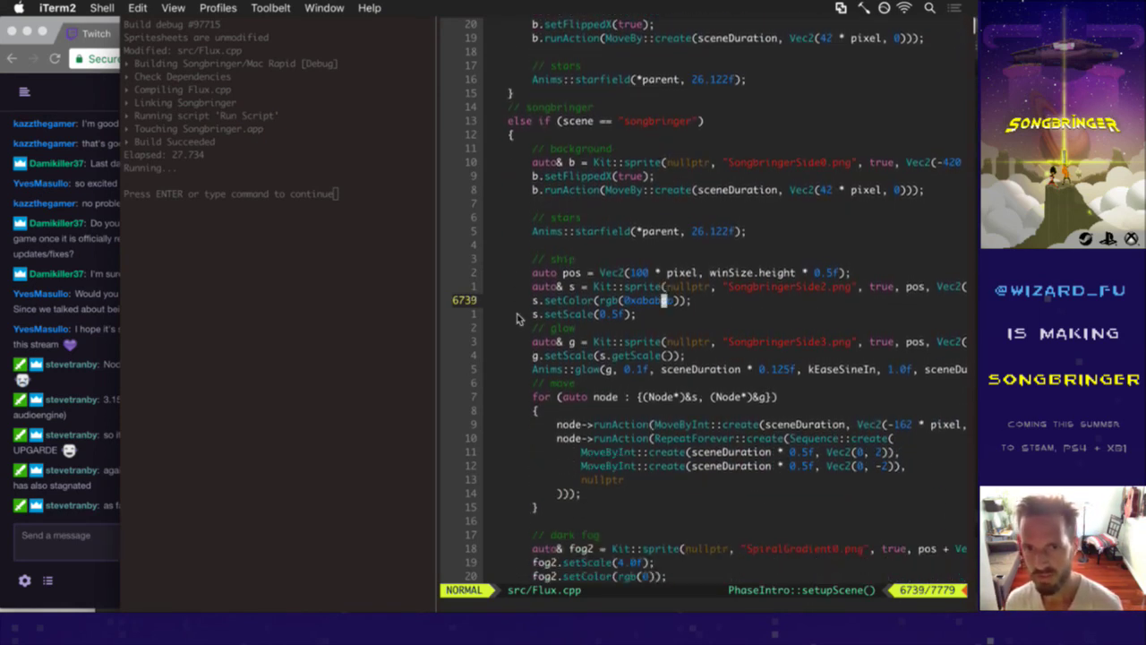
{"action": "scroll", "coordinate": [516, 319], "scroll_direction": "down", "scroll_amount": 3}
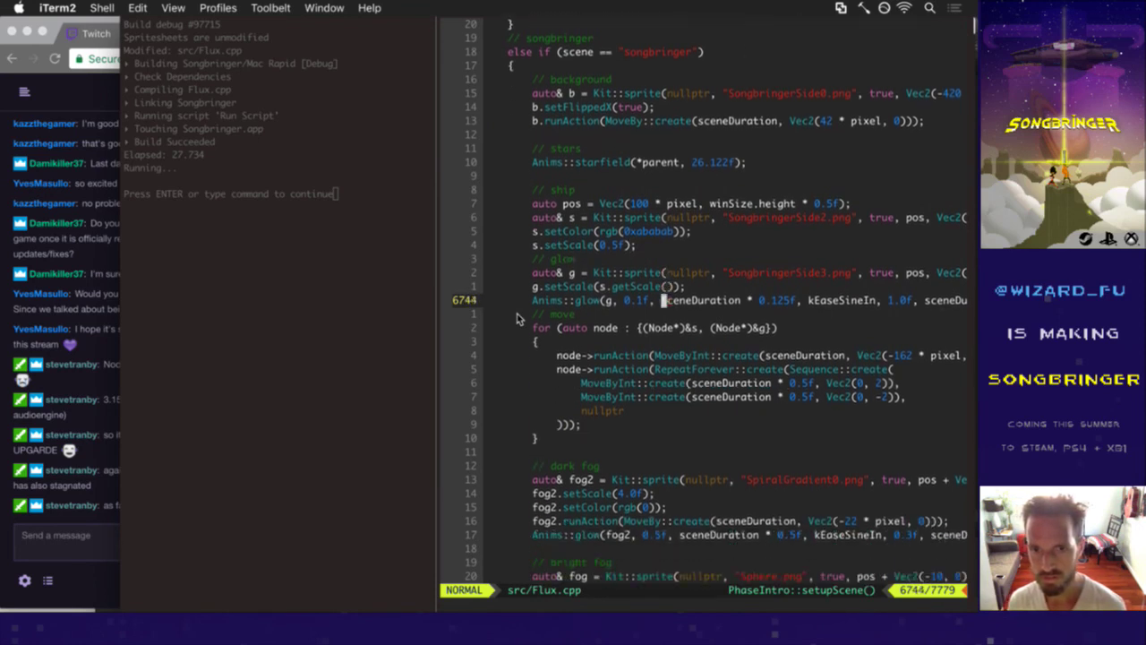
{"action": "scroll", "coordinate": [516, 320], "scroll_direction": "down", "scroll_amount": 1}
{"action": "scroll", "coordinate": [516, 320], "scroll_direction": "down", "scroll_amount": 2}
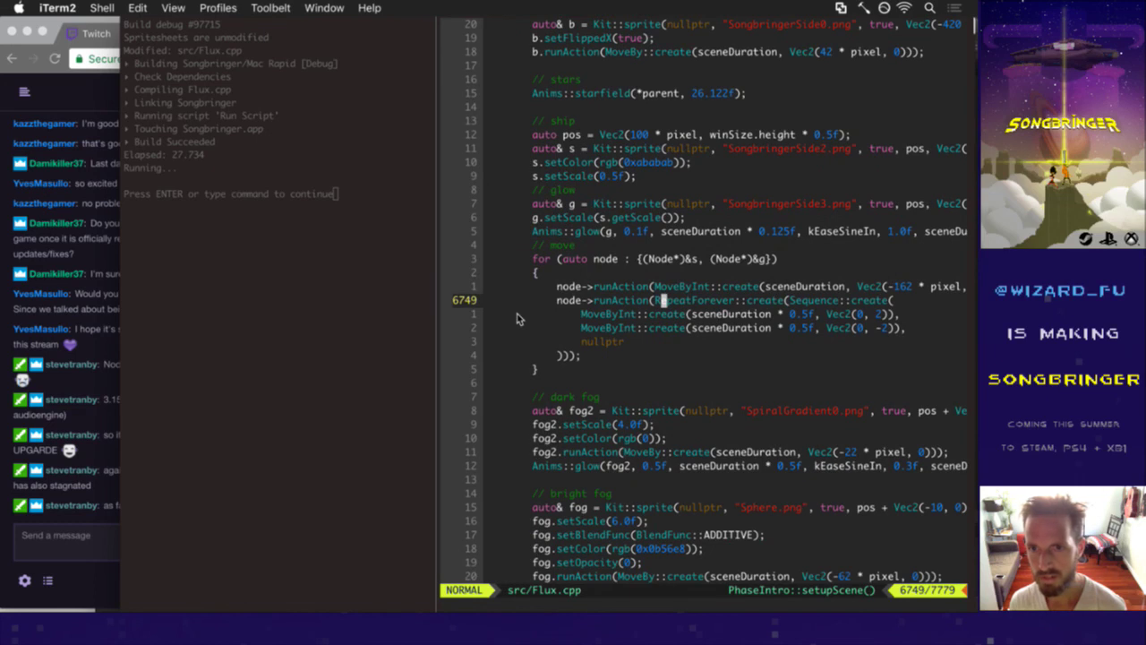
{"action": "scroll", "coordinate": [516, 320], "scroll_direction": "down", "scroll_amount": 1}
{"action": "scroll", "coordinate": [517, 320], "scroll_direction": "up", "scroll_amount": 2}
- Set the horizontal offset in the MoveByInt action for the songbringer ship and glow to -324 * pixel
{"action": "key", "text": "l"}
{"action": "key", "text": "l"}
{"action": "key", "text": "l"}
{"action": "key", "text": "l"}
{"action": "key", "text": "l"}
{"action": "key", "text": "l"}
{"action": "key", "text": "l"}
{"action": "key", "text": "l"}
{"action": "key", "text": "l"}
{"action": "key", "text": "l"}
{"action": "key", "text": "l"}
{"action": "key", "text": "l"}
{"action": "key", "text": "l"}
{"action": "key", "text": "l"}
{"action": "key", "text": "l"}
{"action": "key", "text": "l"}
{"action": "key", "text": "l"}
{"action": "key", "text": "l"}
{"action": "key", "text": "l"}
{"action": "key", "text": "l"}
{"action": "key", "text": "h"}
{"action": "key", "text": "h"}
{"action": "key", "text": "h"}
{"action": "key", "text": "h"}
{"action": "key", "text": "h"}
{"action": "key", "text": "b"}
{"action": "key", "text": "b"}
{"action": "key", "text": "h"}
{"action": "key", "text": "h"}
{"action": "key", "text": "h"}
{"action": "key", "text": "h"}
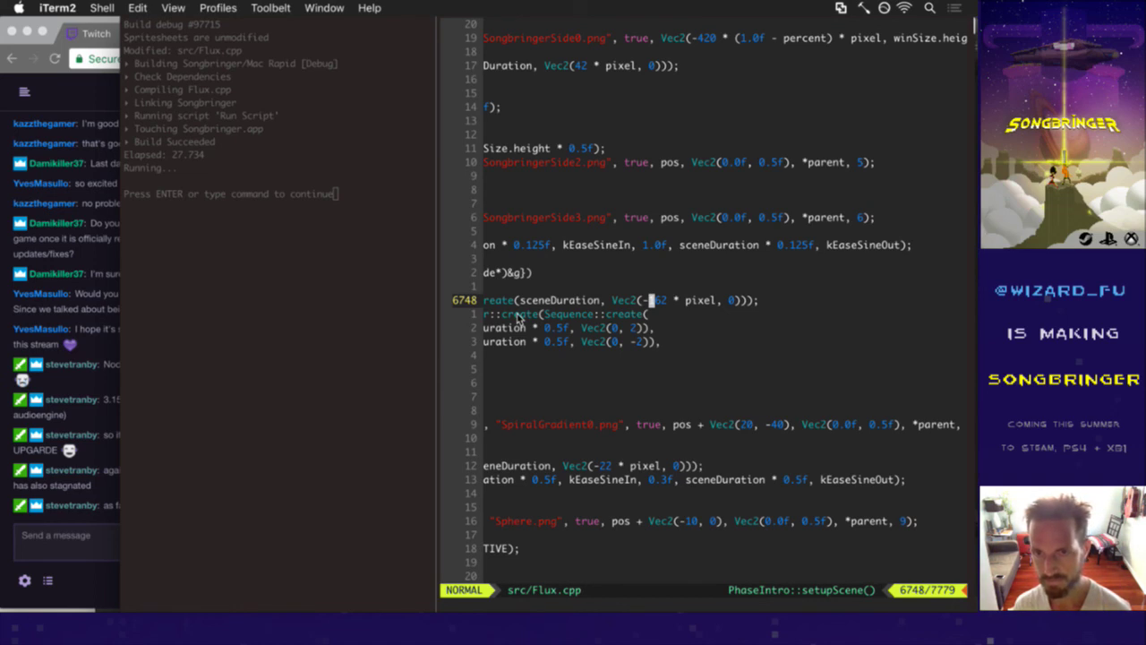
{"action": "key", "text": "x"}
{"action": "key", "text": "x"}
{"action": "key", "text": "x"}
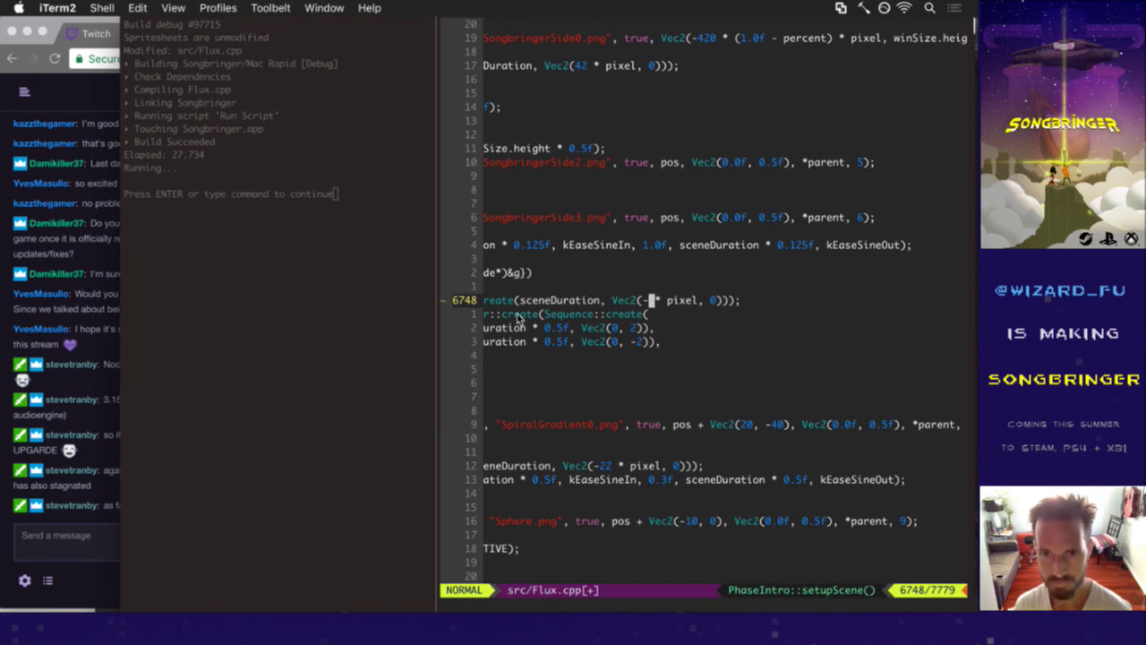
{"action": "key", "text": "3"}
{"action": "key", "text": "2"}
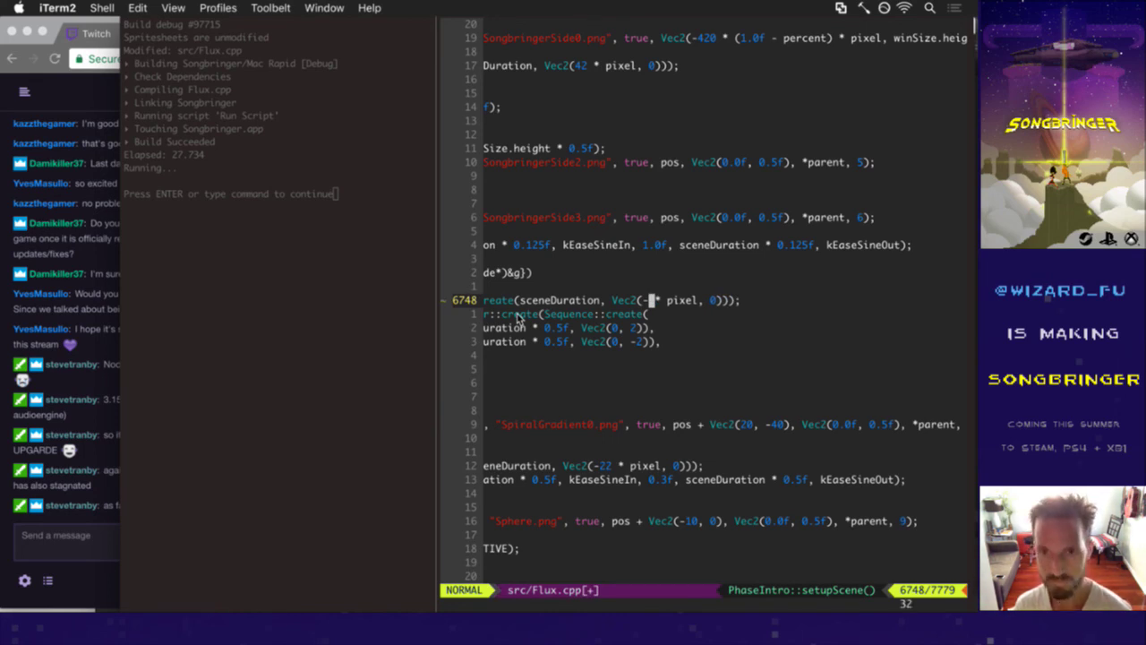
{"action": "type", "text": "i324"}
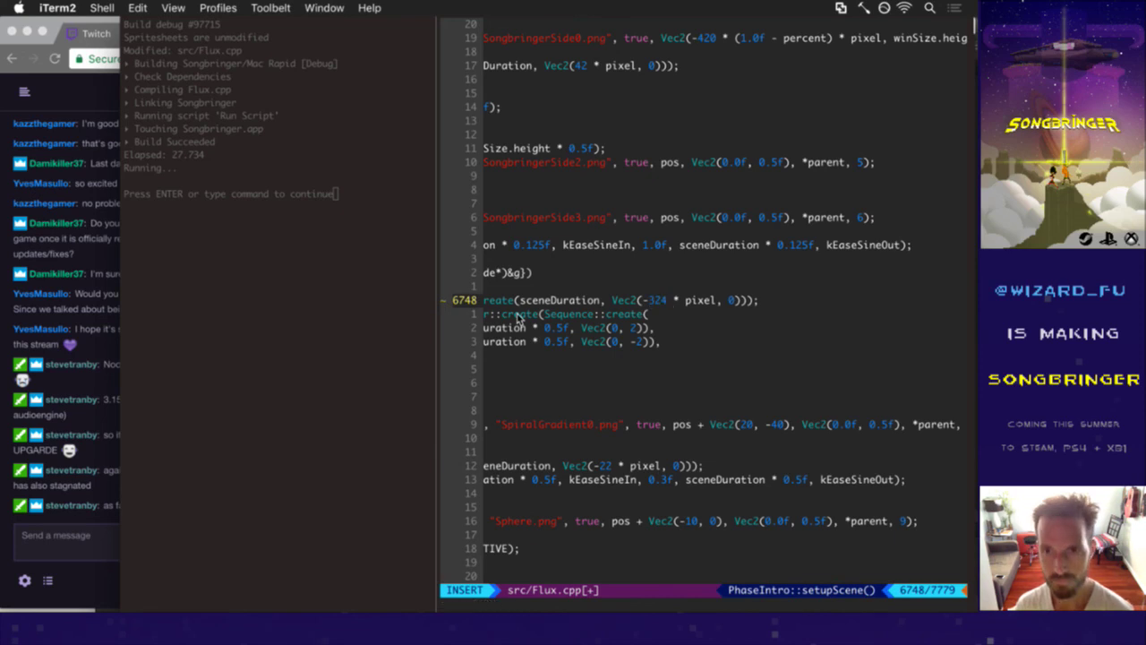
{"action": "key", "text": "Escape"}
{"action": "key", "text": "u"}
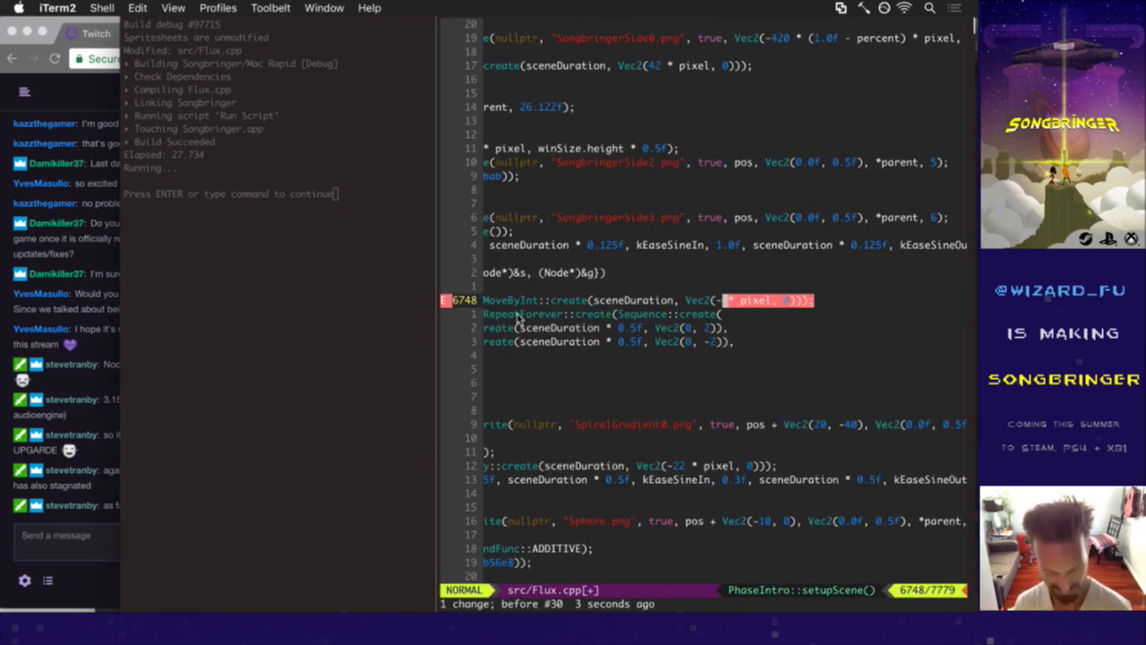
{"action": "type", "text": "ui32"}
{"action": "key", "text": "Escape"}
- Save src/Flux.cpp and start a new debug build of the game
{"action": "type", "text": ":w"}
{"action": "key", "text": "Return"}
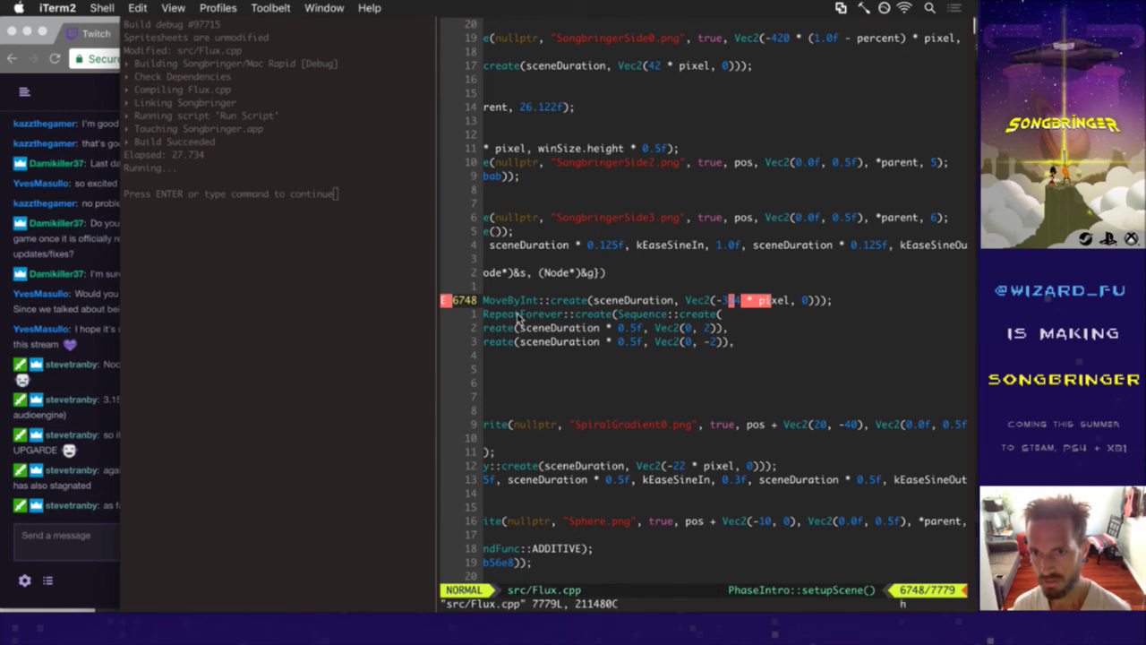
{"action": "key", "text": "0"}
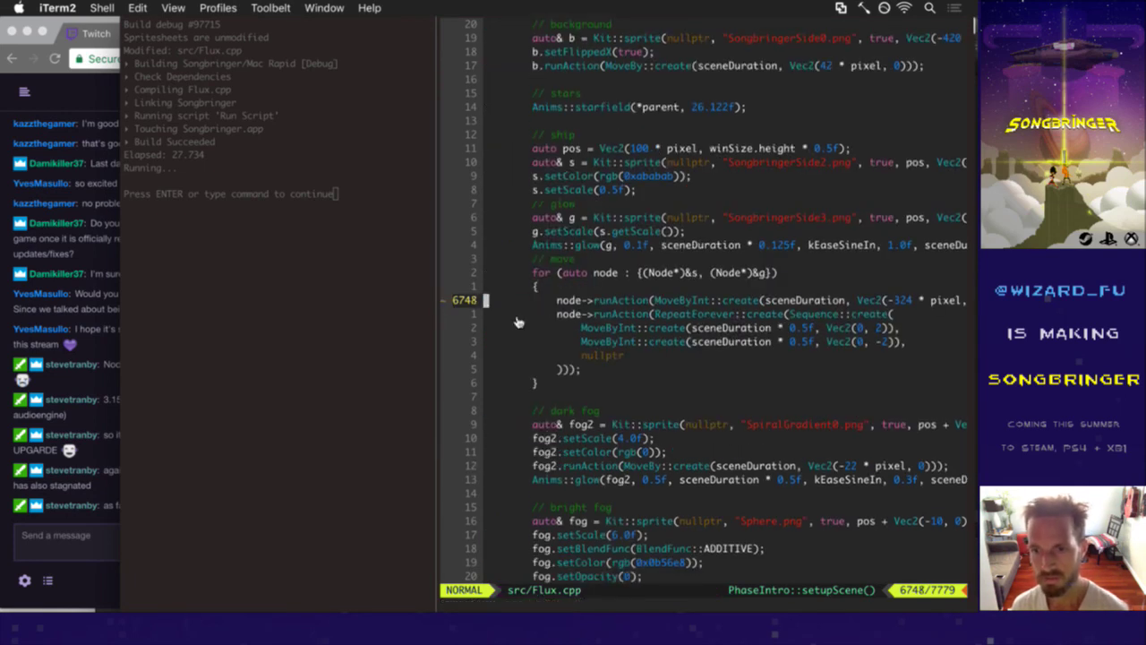
{"action": "key", "text": "F5"}
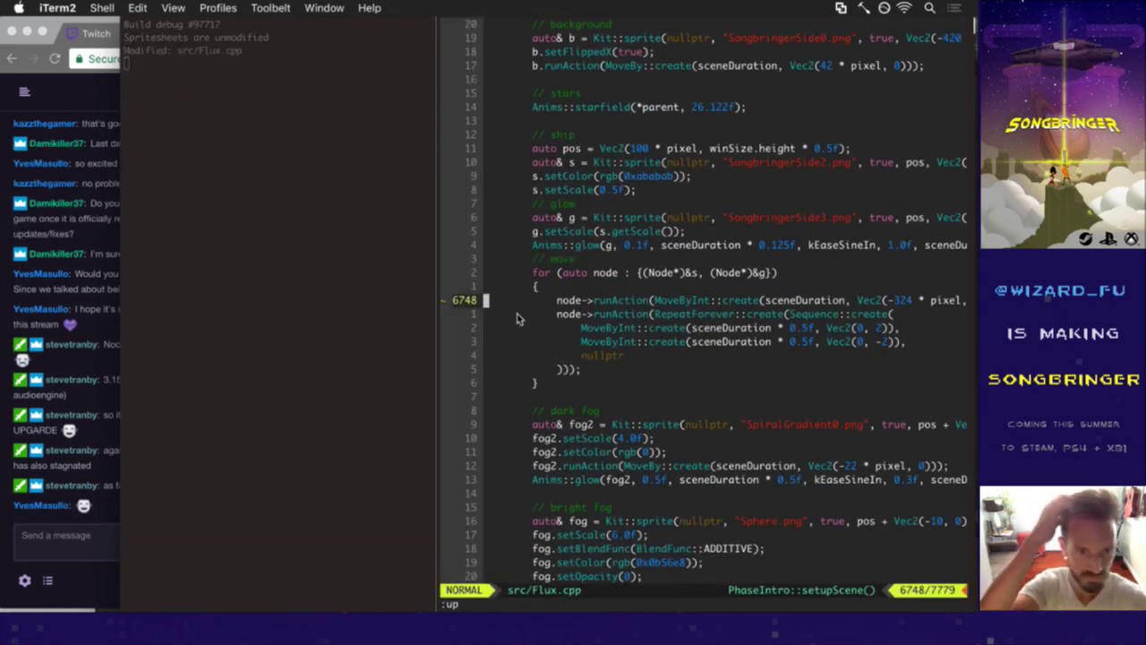